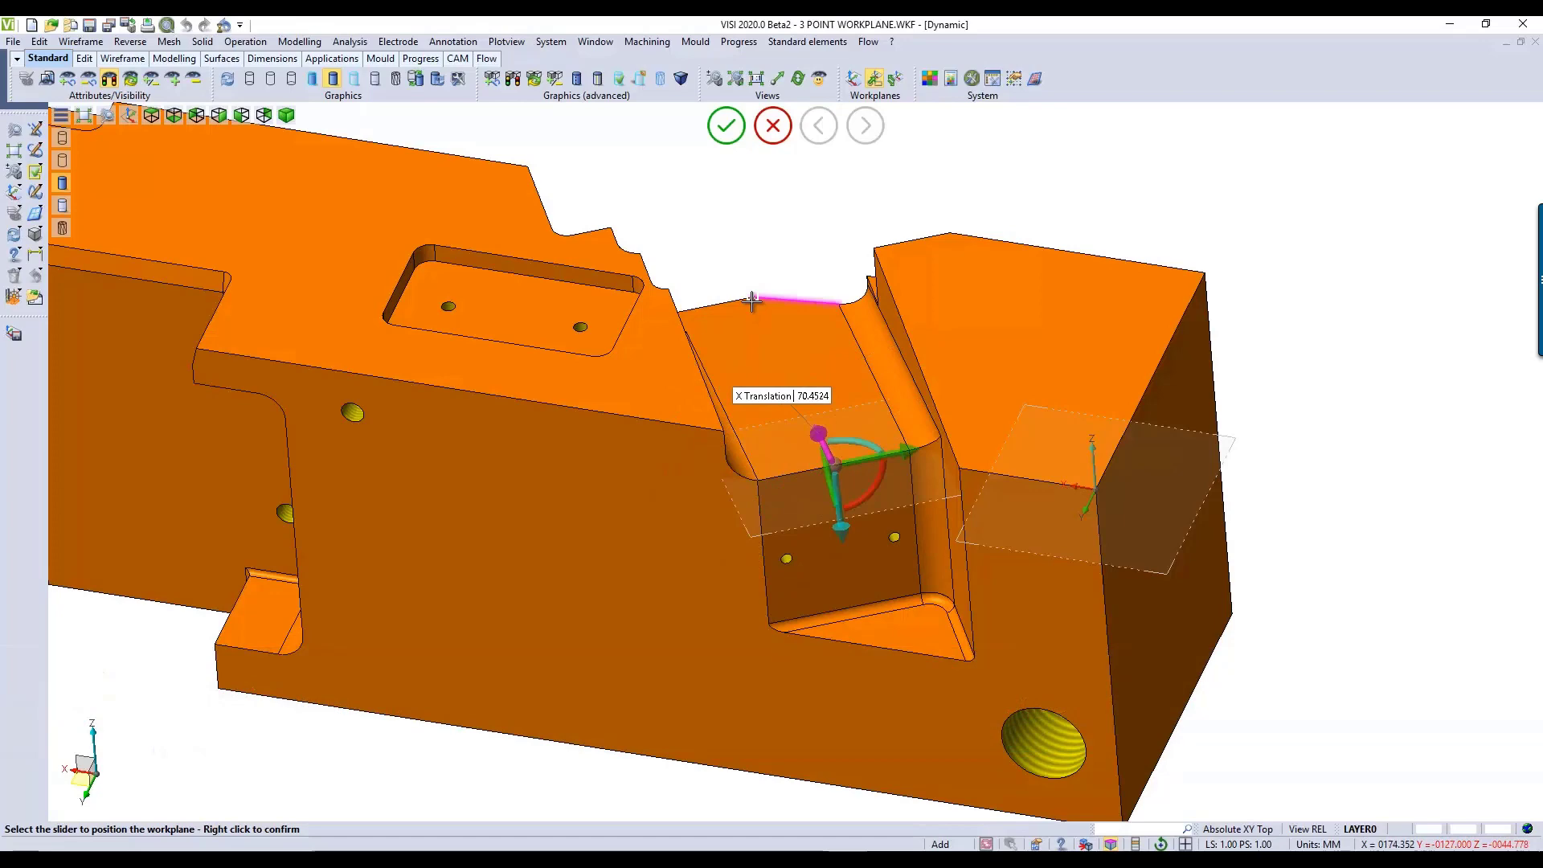
Step: Rotate the workplane about its X axis to the pocket's upper corner point so that Z points upward, and accept its position
middle_drag(716, 492, 824, 459)
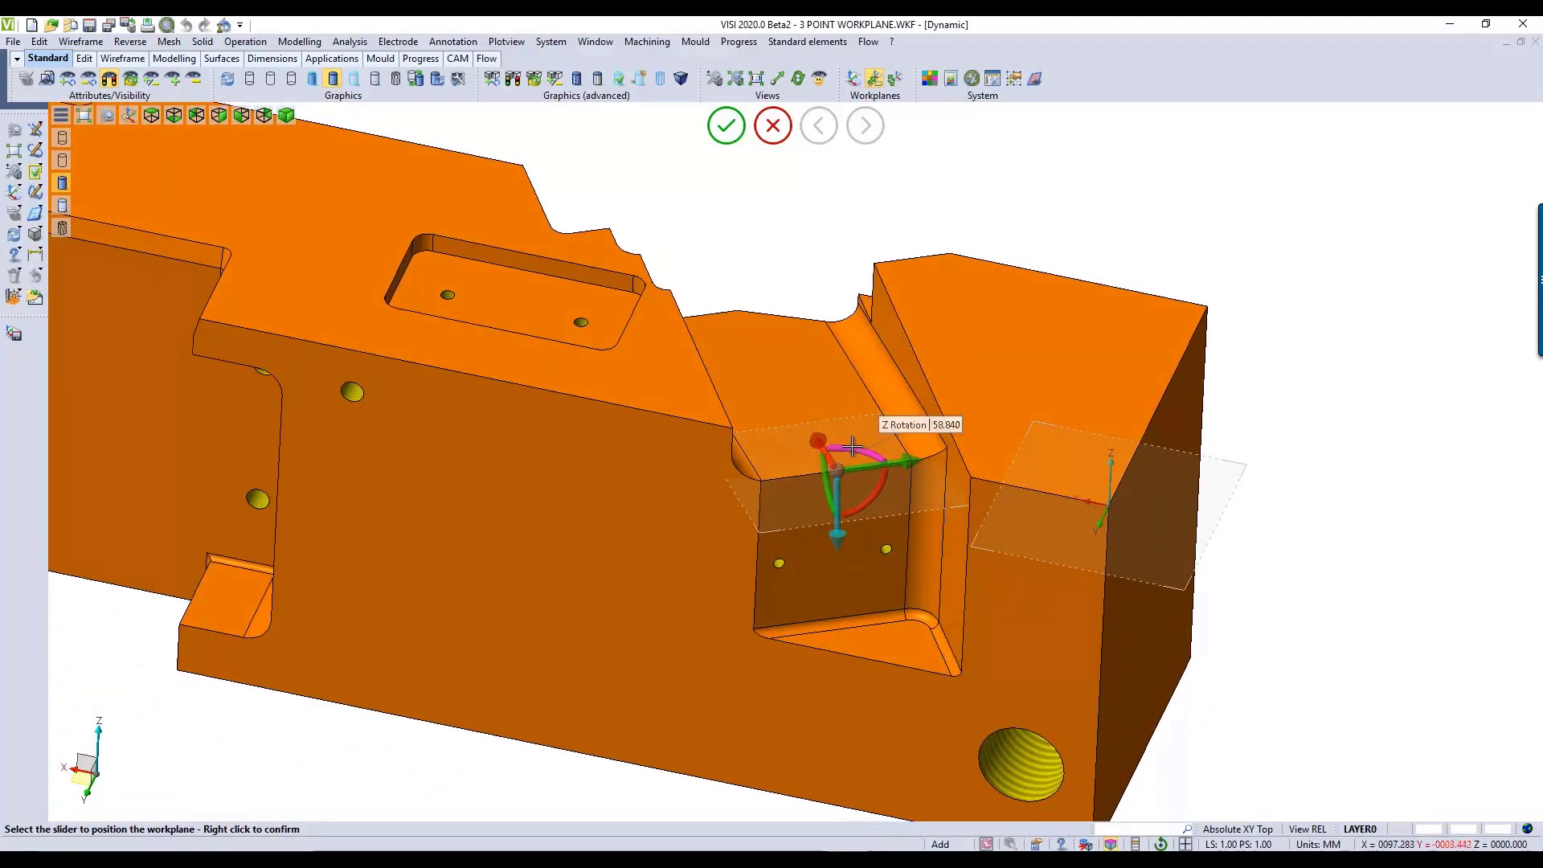
click(863, 505)
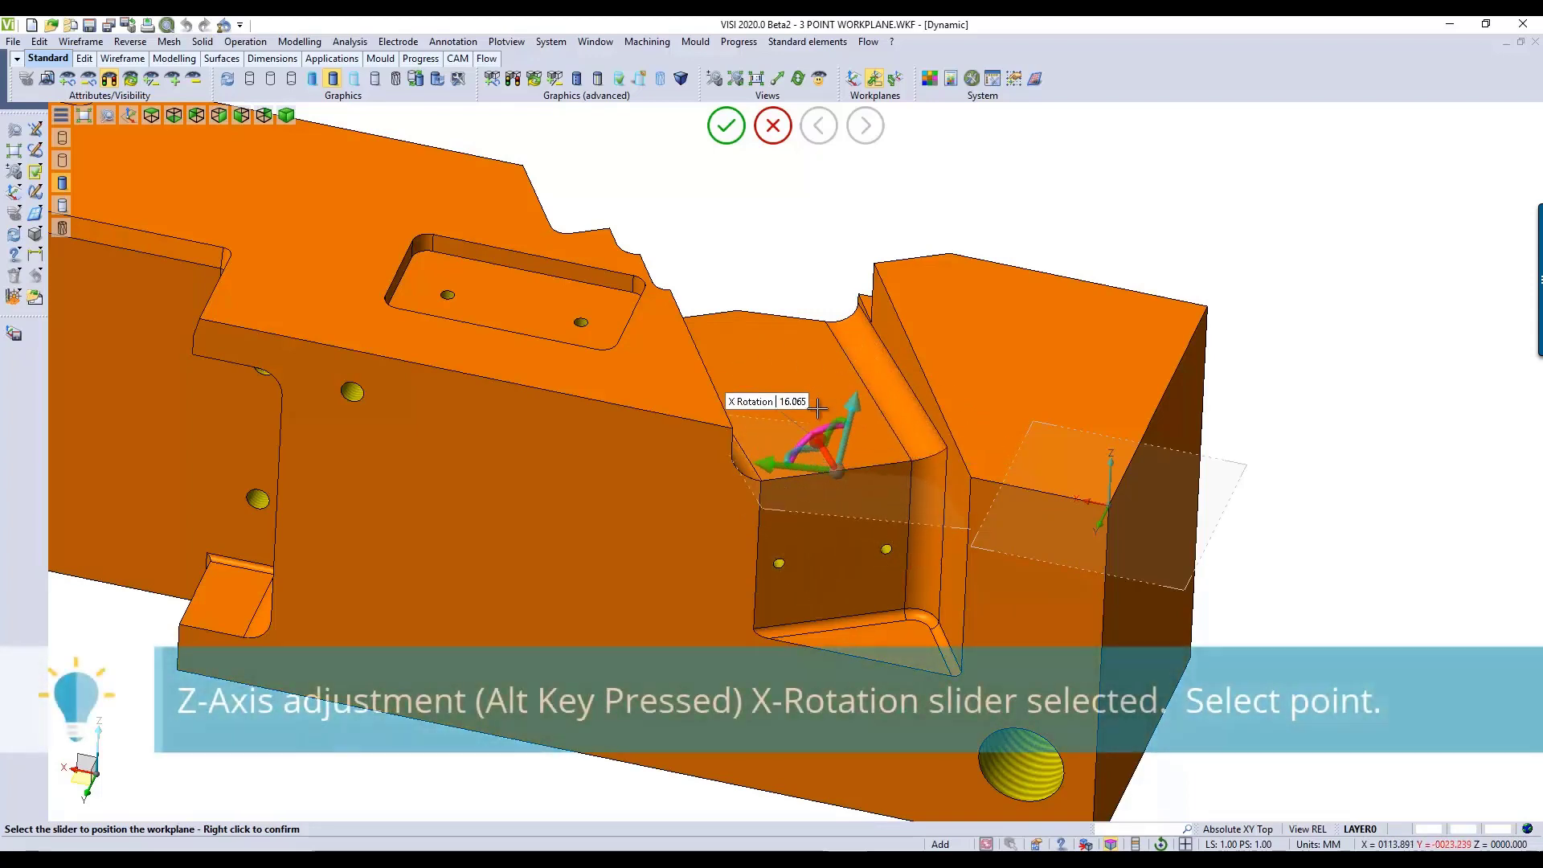
click(766, 481)
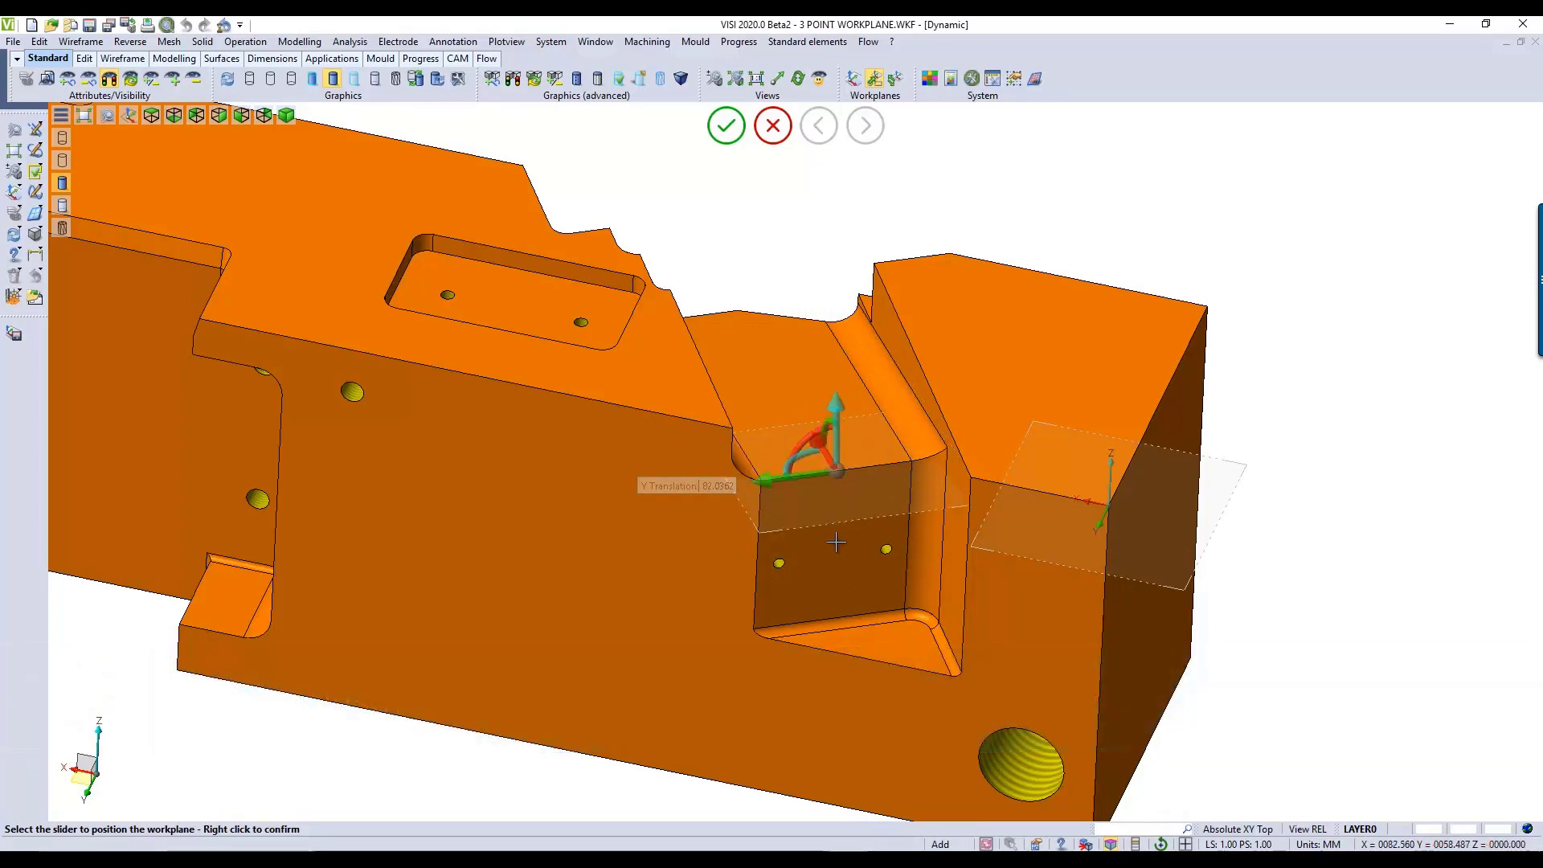
middle_drag(848, 600, 848, 554)
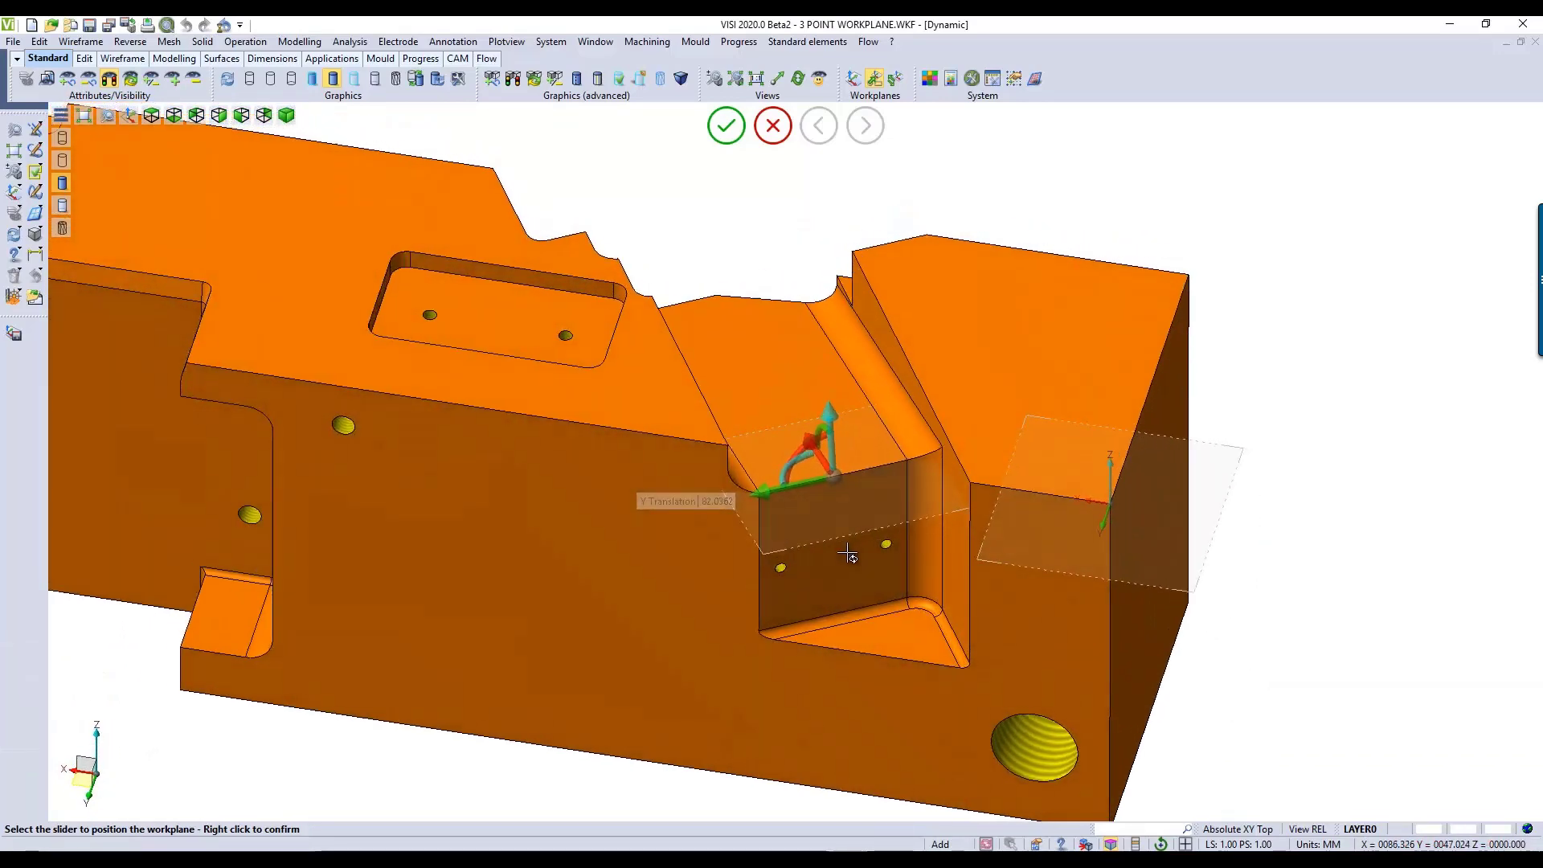
click(726, 124)
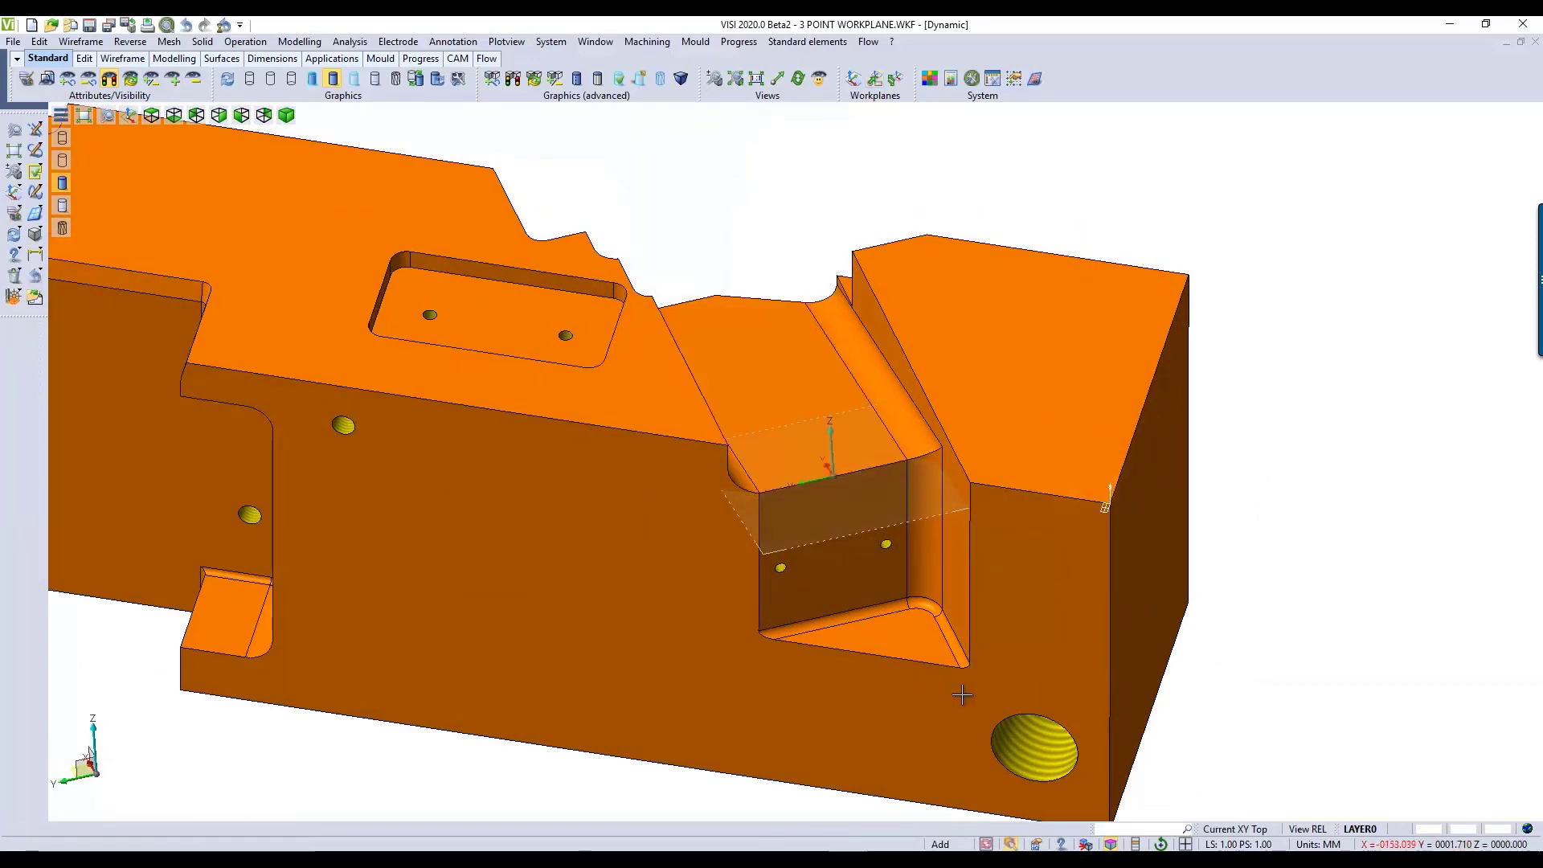
Step: Inspect the pocket in the Left view of the new workplane
middle_drag(854, 721, 841, 667)
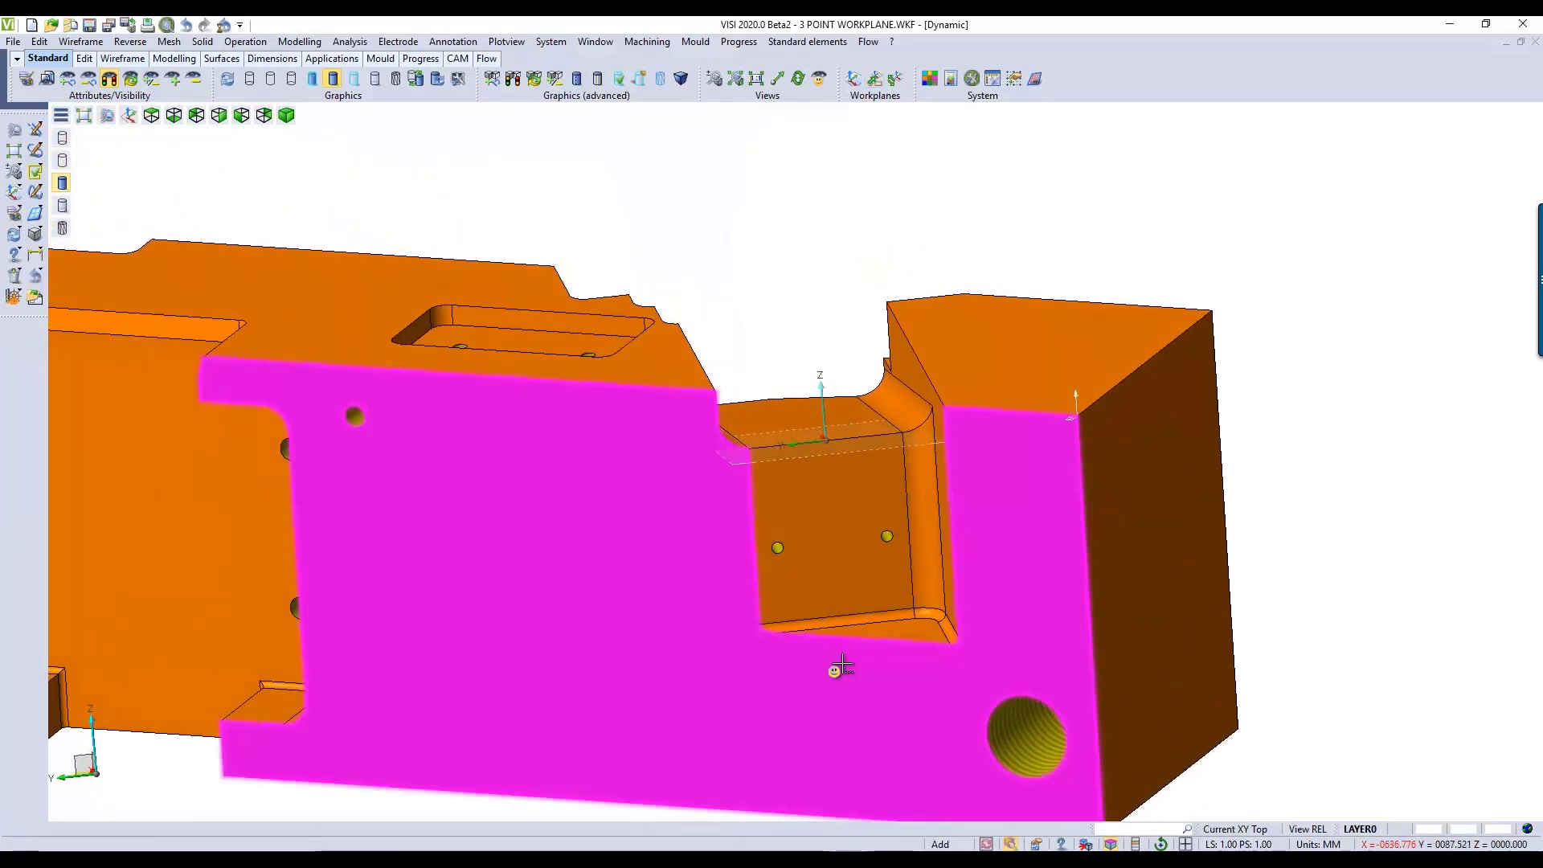
key(F8)
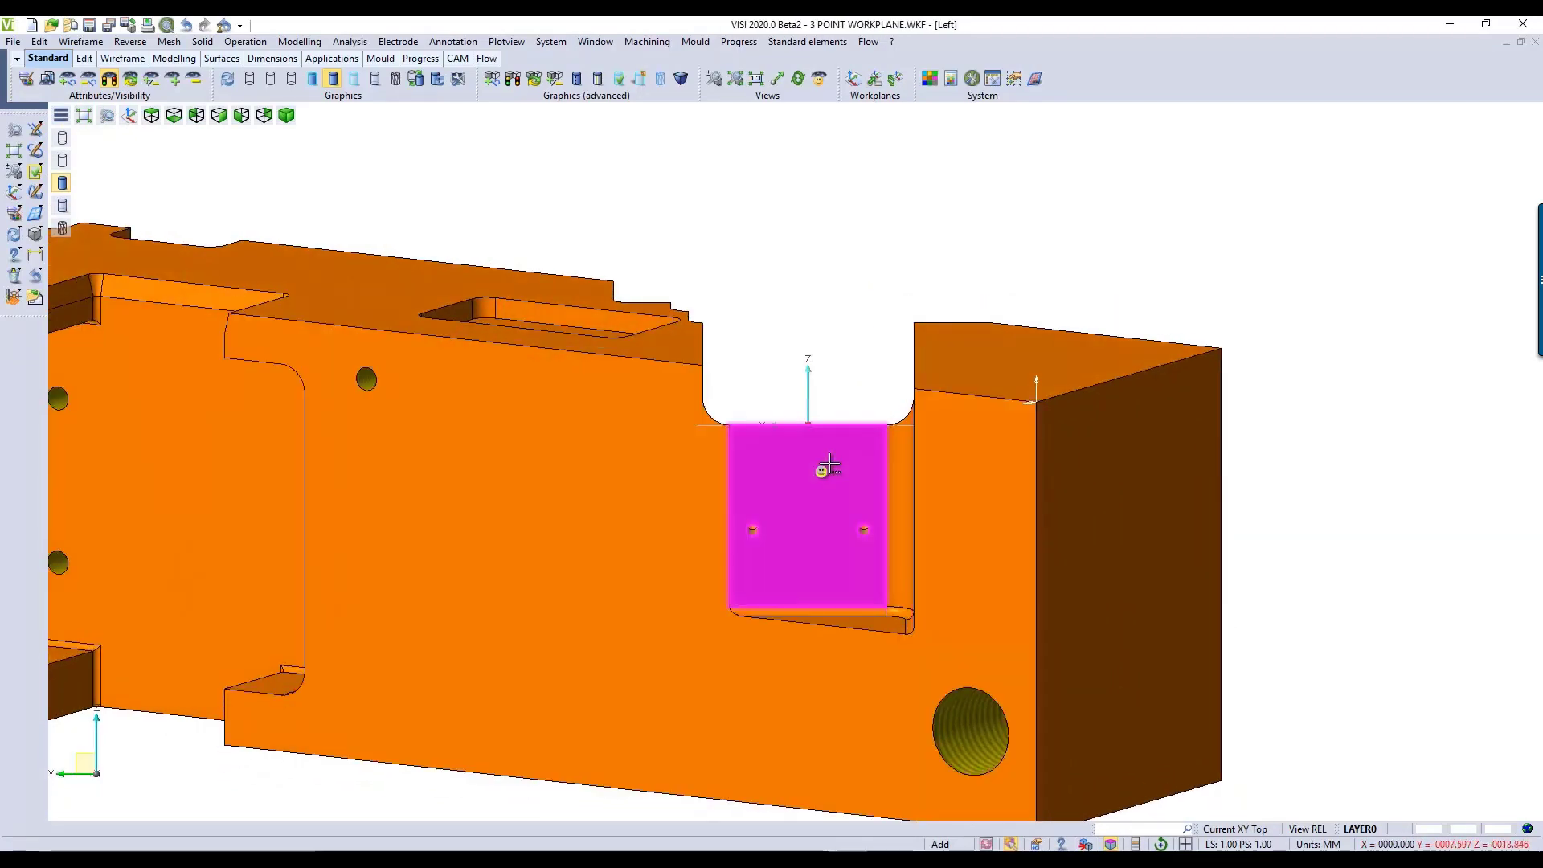
middle_drag(818, 460, 862, 531)
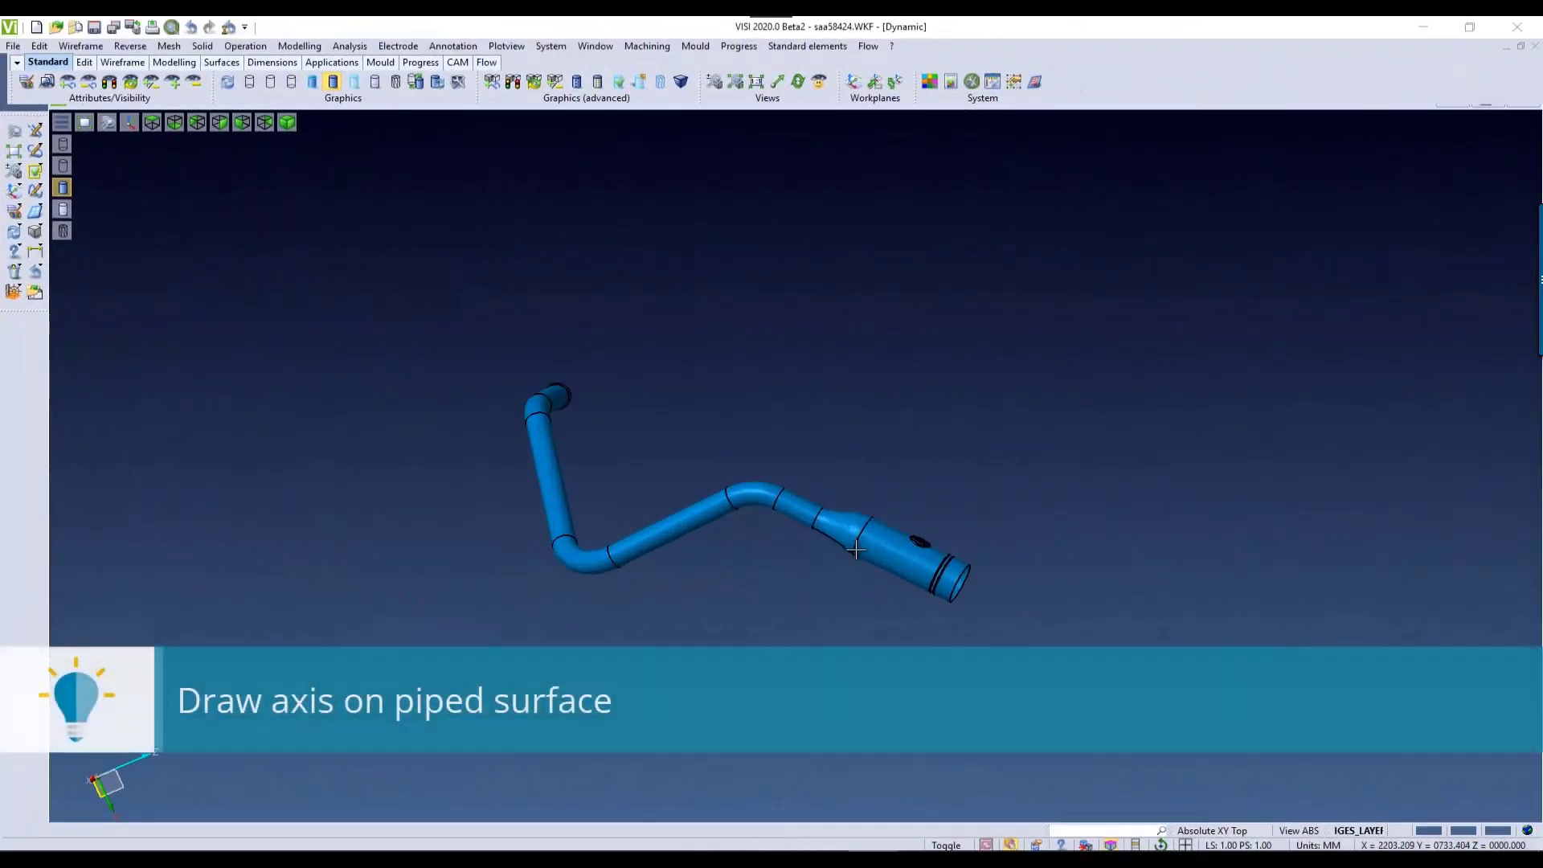
Step: Display the pipe model with transparent shading and visible edges
scroll(856, 551, up, 5)
mouse_move(861, 588)
middle_down()
mouse_move(799, 528)
mouse_move(840, 572)
middle_up()
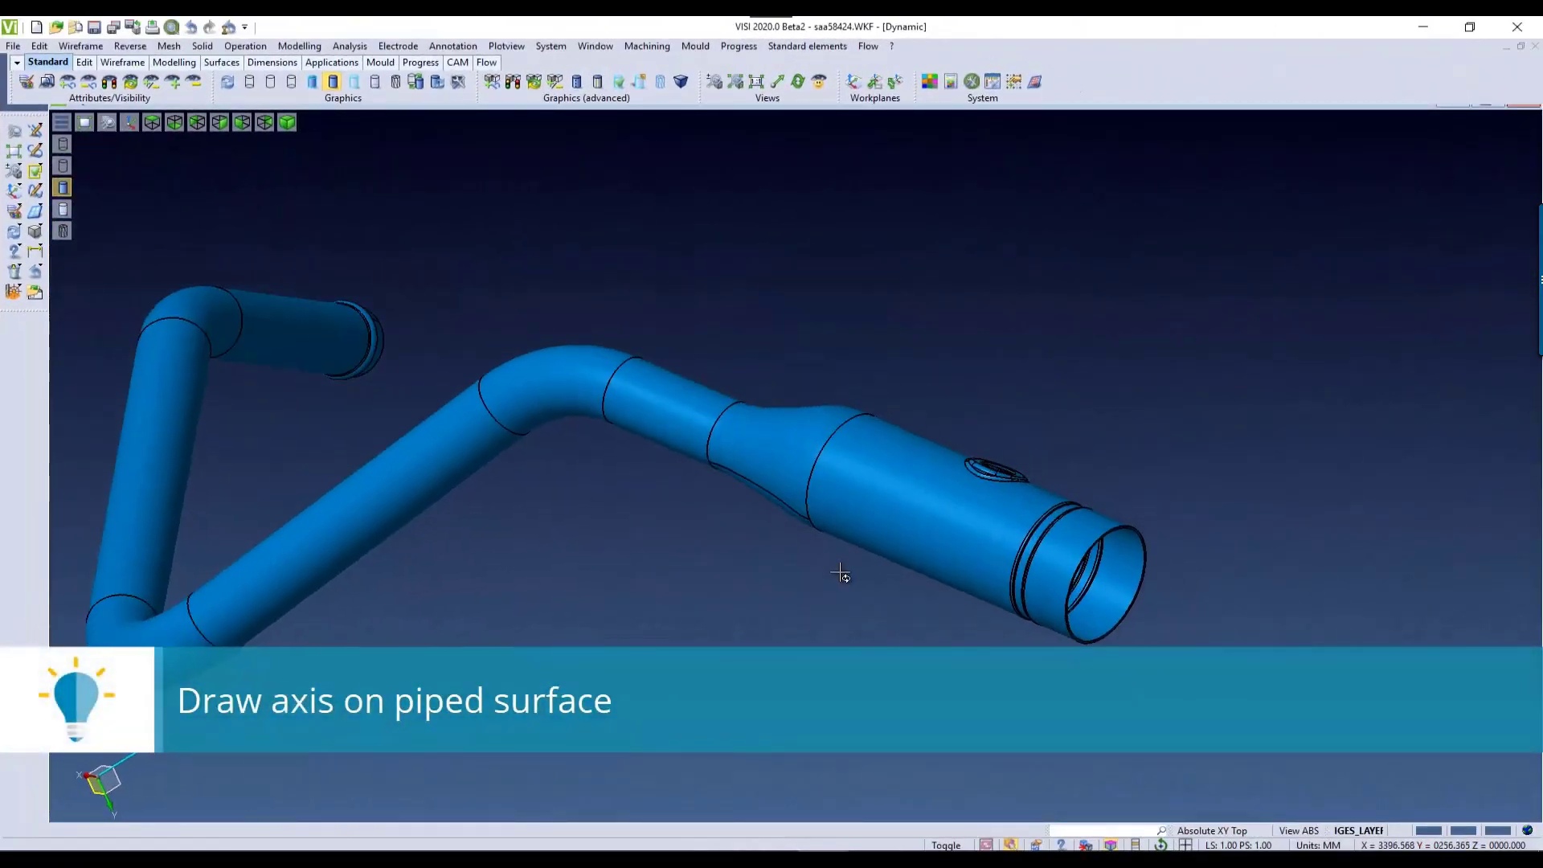
scroll(640, 557, down, 4)
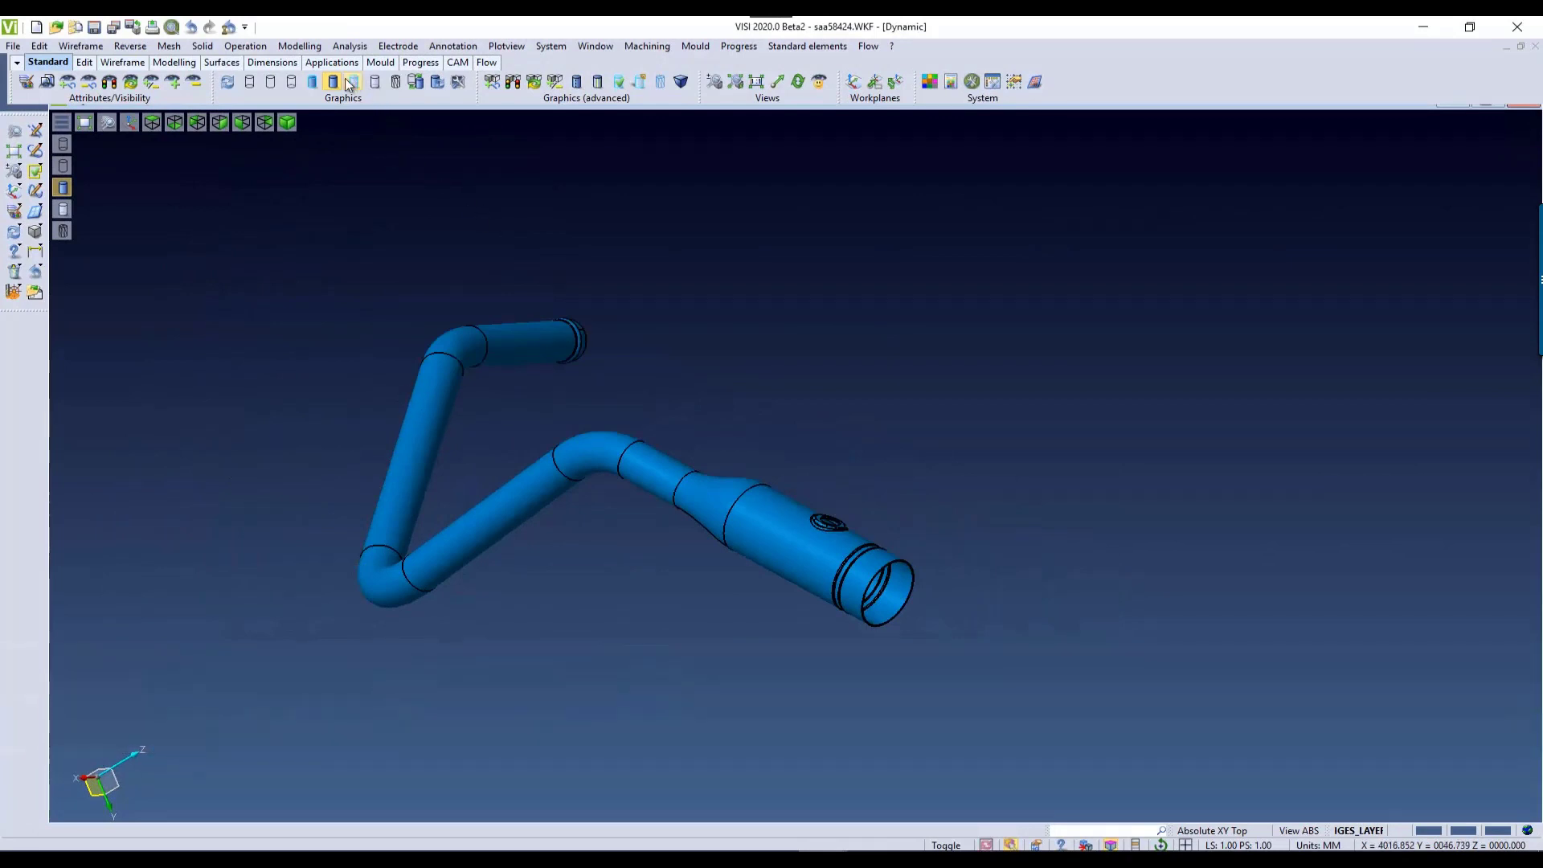
click(352, 83)
click(375, 83)
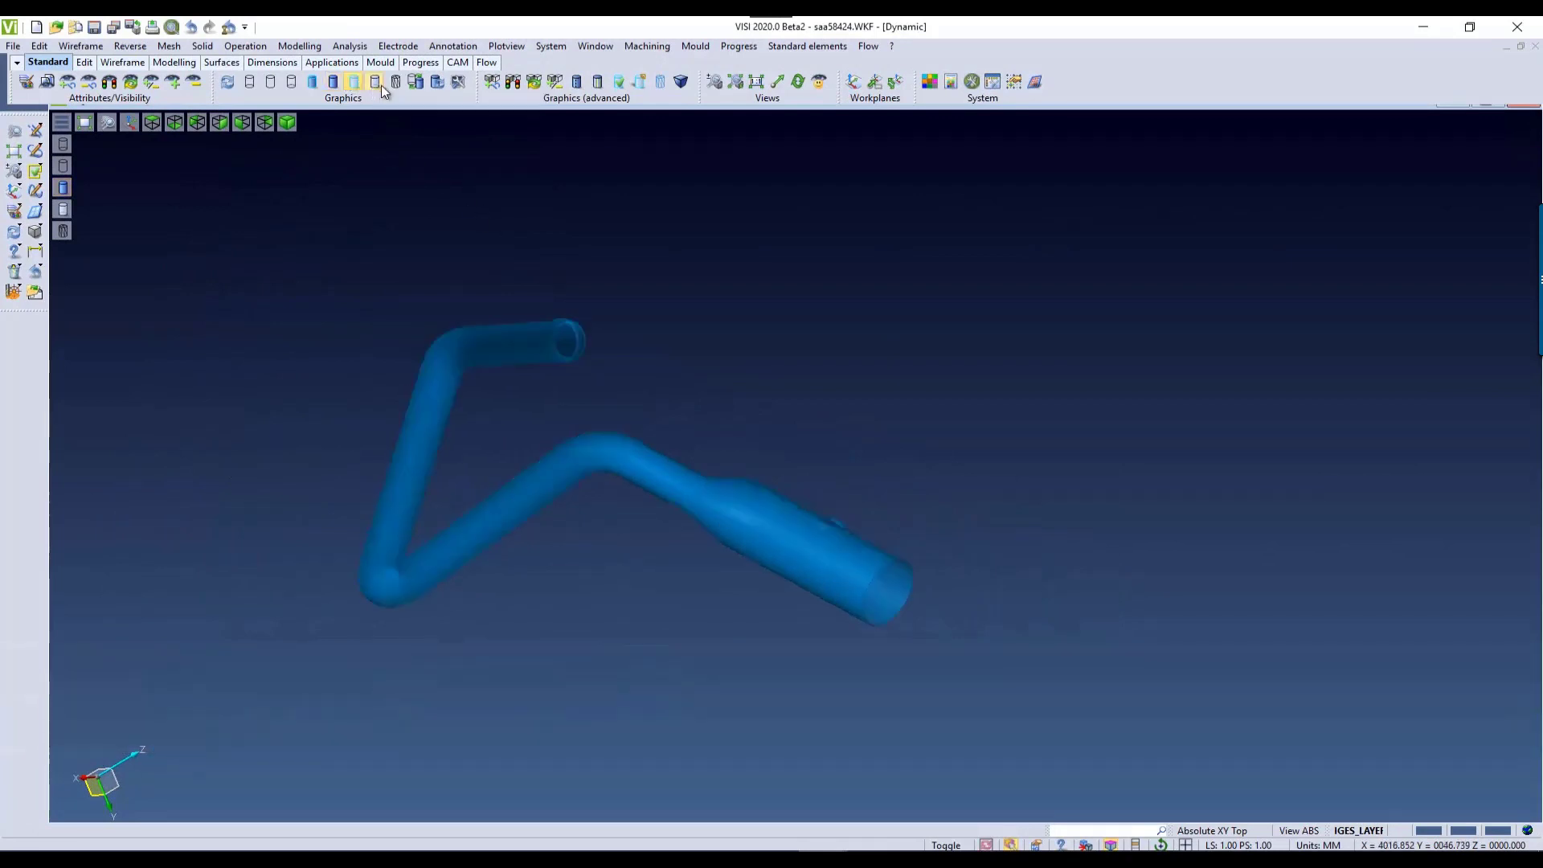
Step: Start Draw axes and select the pipe's plain-end straight face, the adjoining bend and the following straight face
click(80, 46)
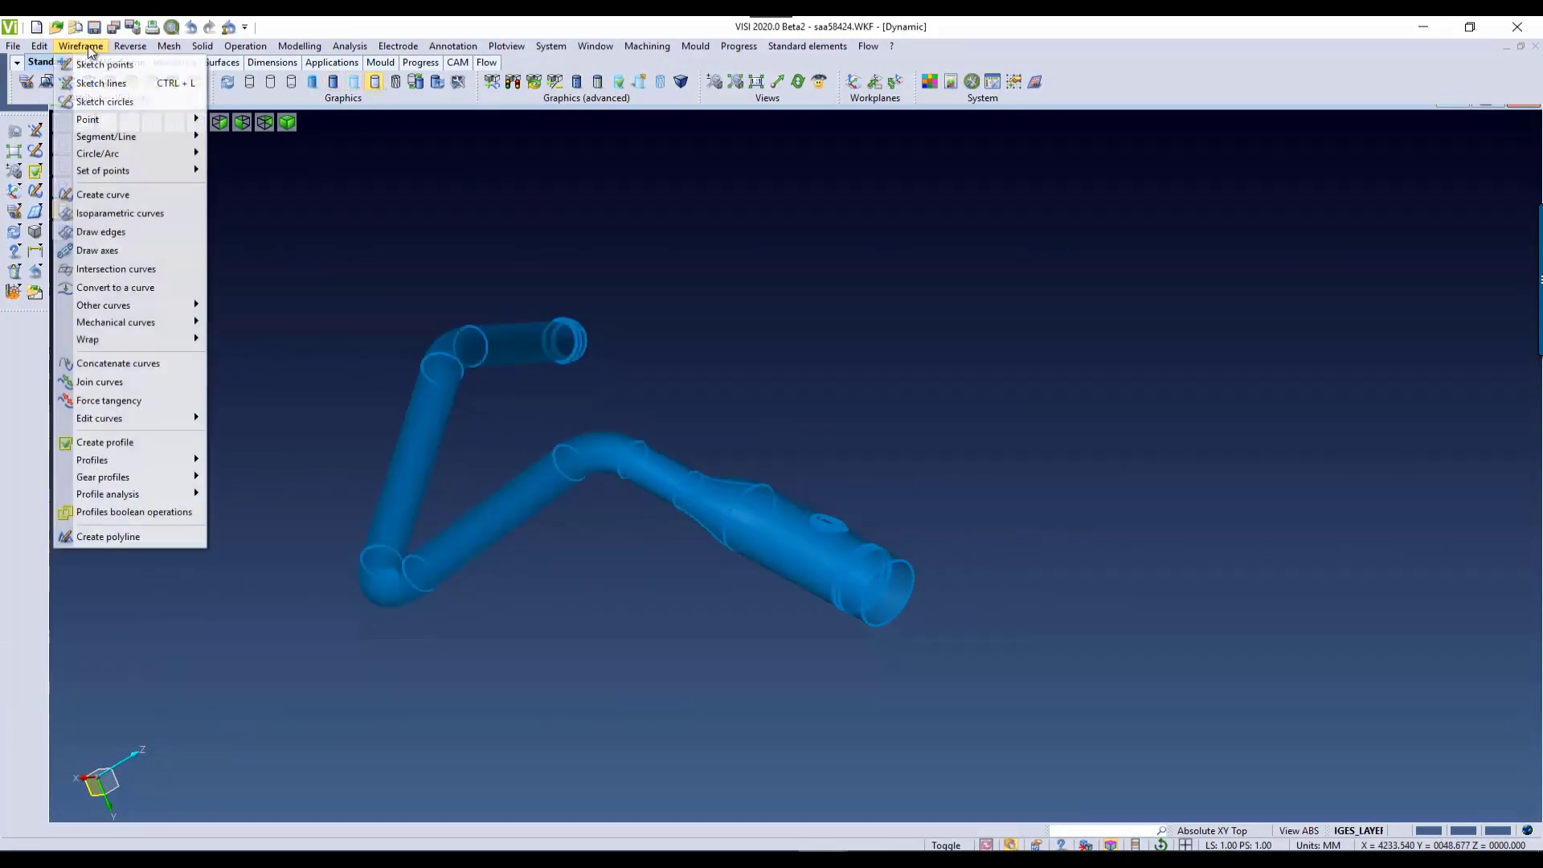
click(138, 250)
middle_drag(495, 375, 745, 222)
click(726, 182)
click(664, 195)
click(561, 361)
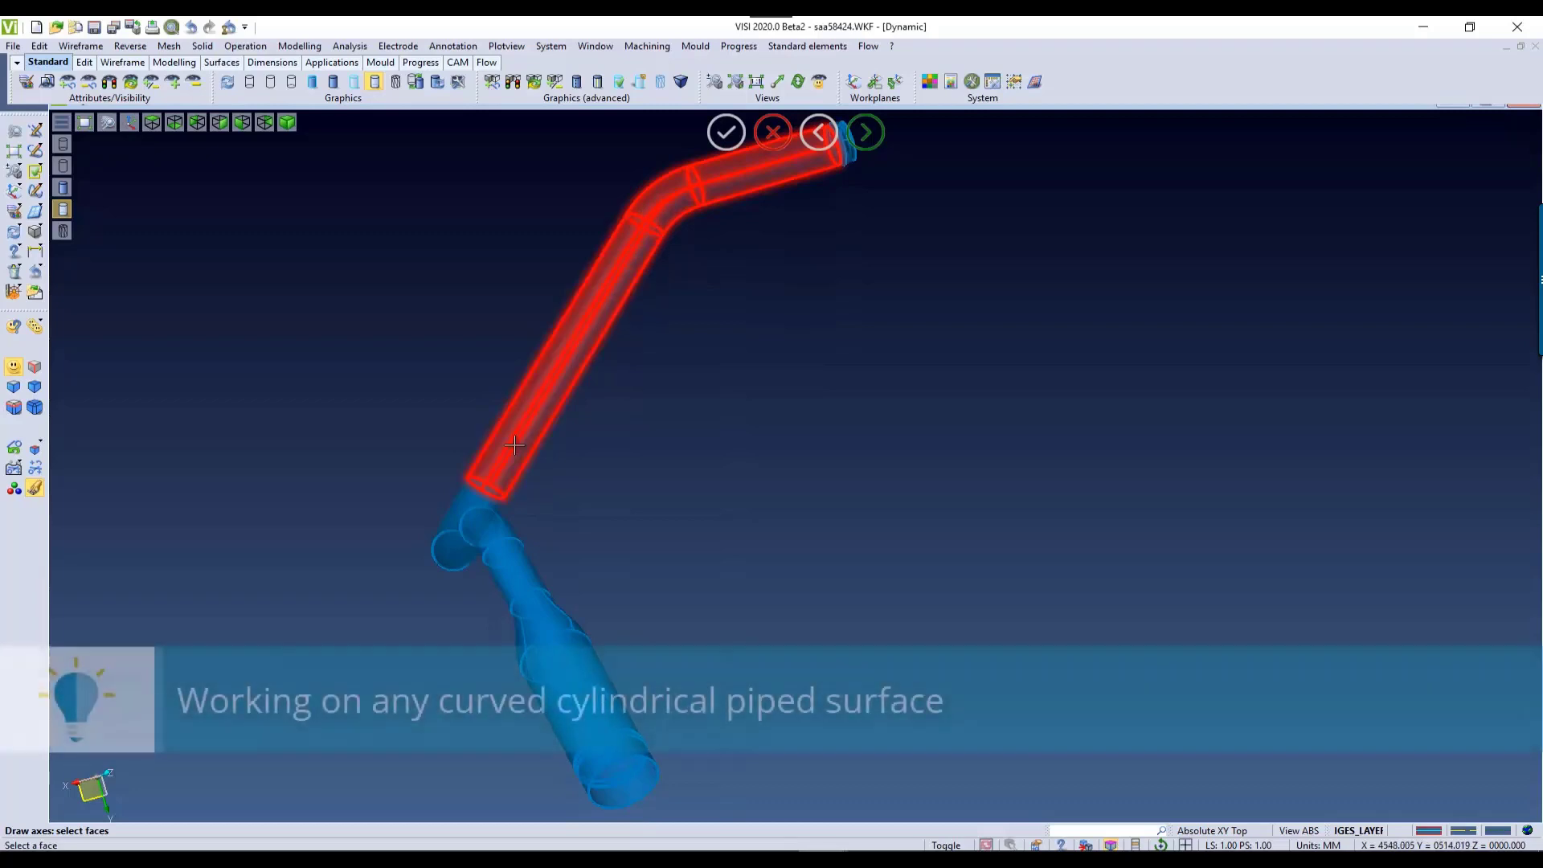
Step: Add the remaining bend and straight faces up to the tapered section, and confirm the face selection
click(450, 527)
middle_drag(484, 554, 593, 599)
click(593, 599)
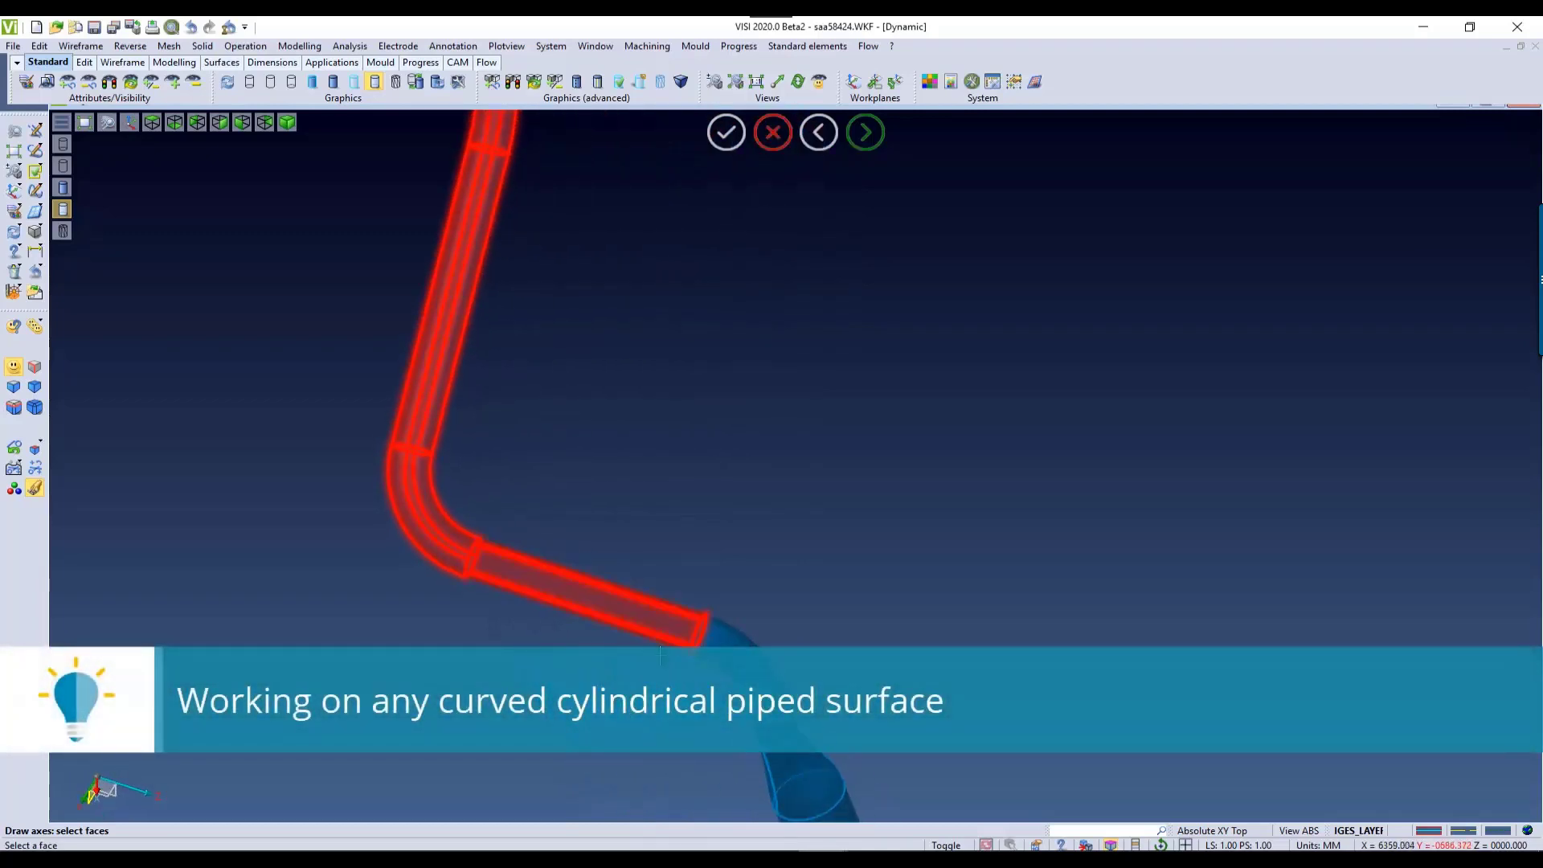
click(727, 647)
click(770, 707)
middle_drag(835, 688, 617, 631)
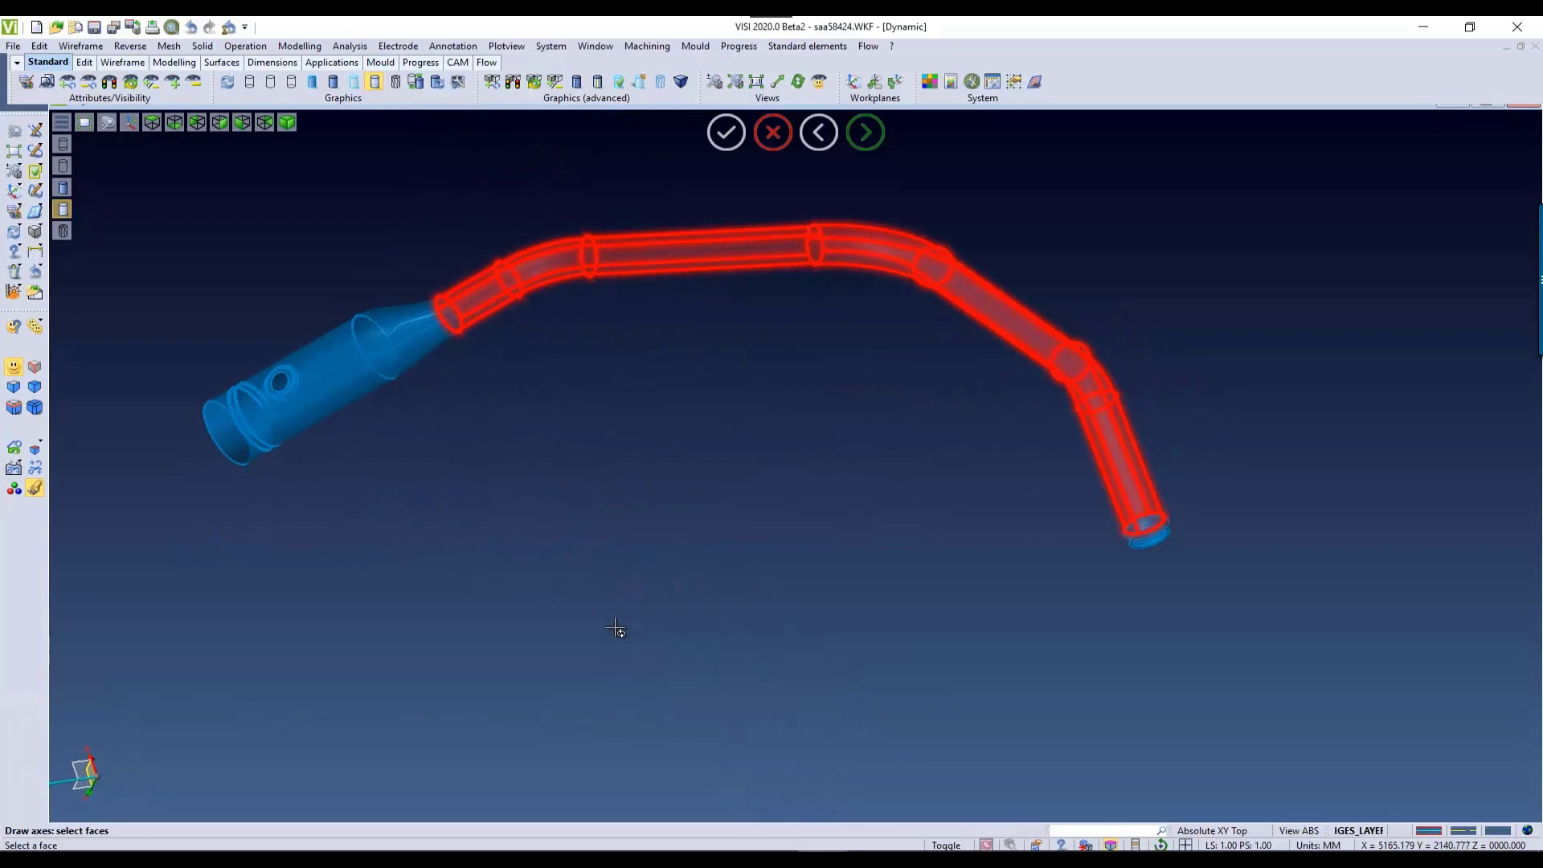
right_click(611, 585)
Step: Try the Draw points and Draw circles options with Draw axes off and on, and switch both extra options off again
middle_drag(595, 455, 649, 485)
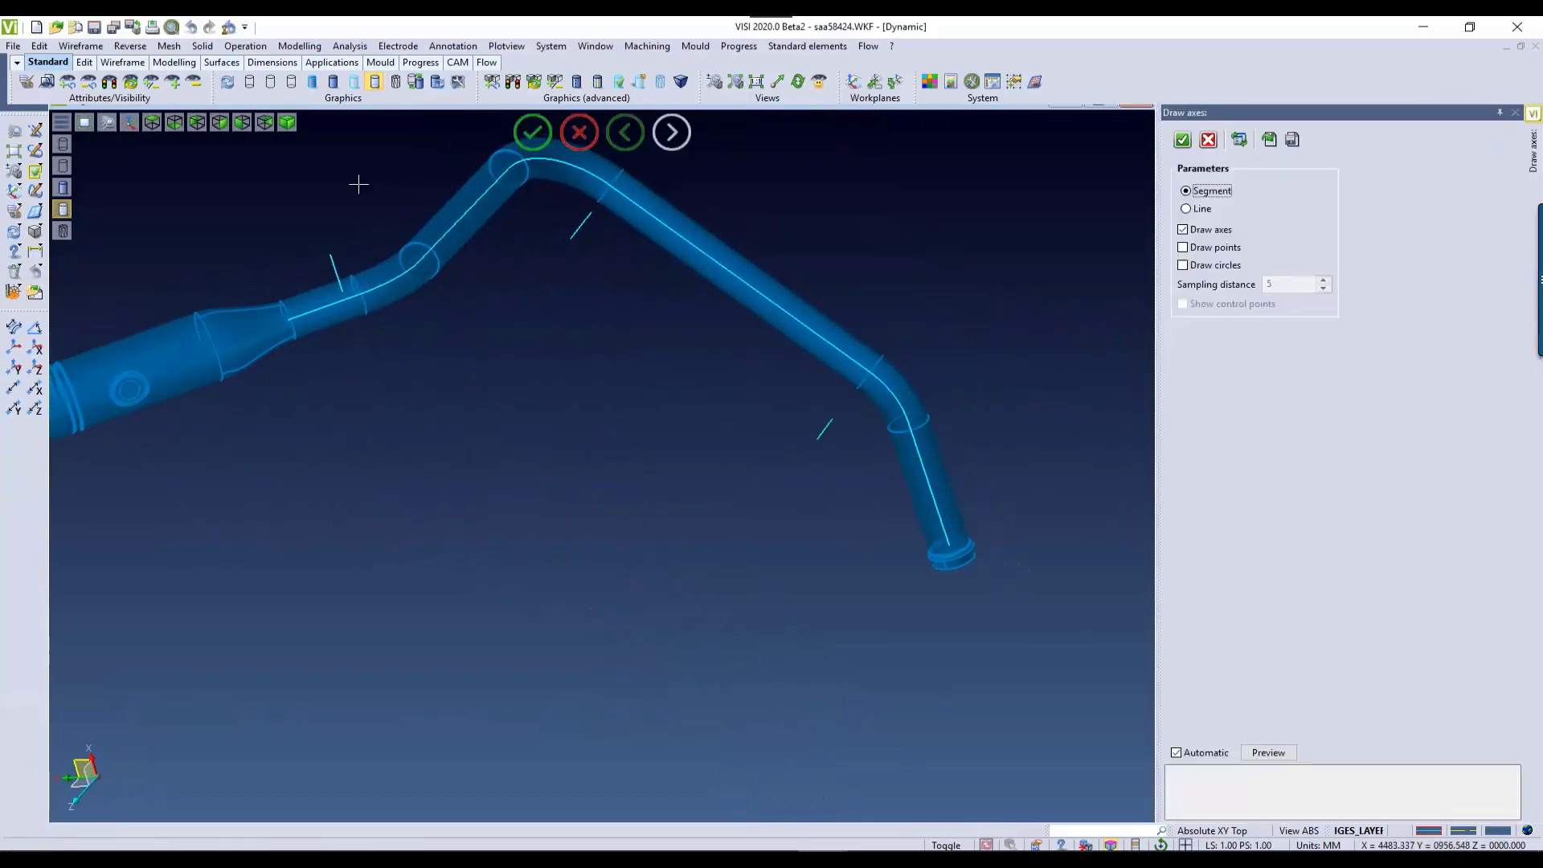
scroll(448, 330, up, 10)
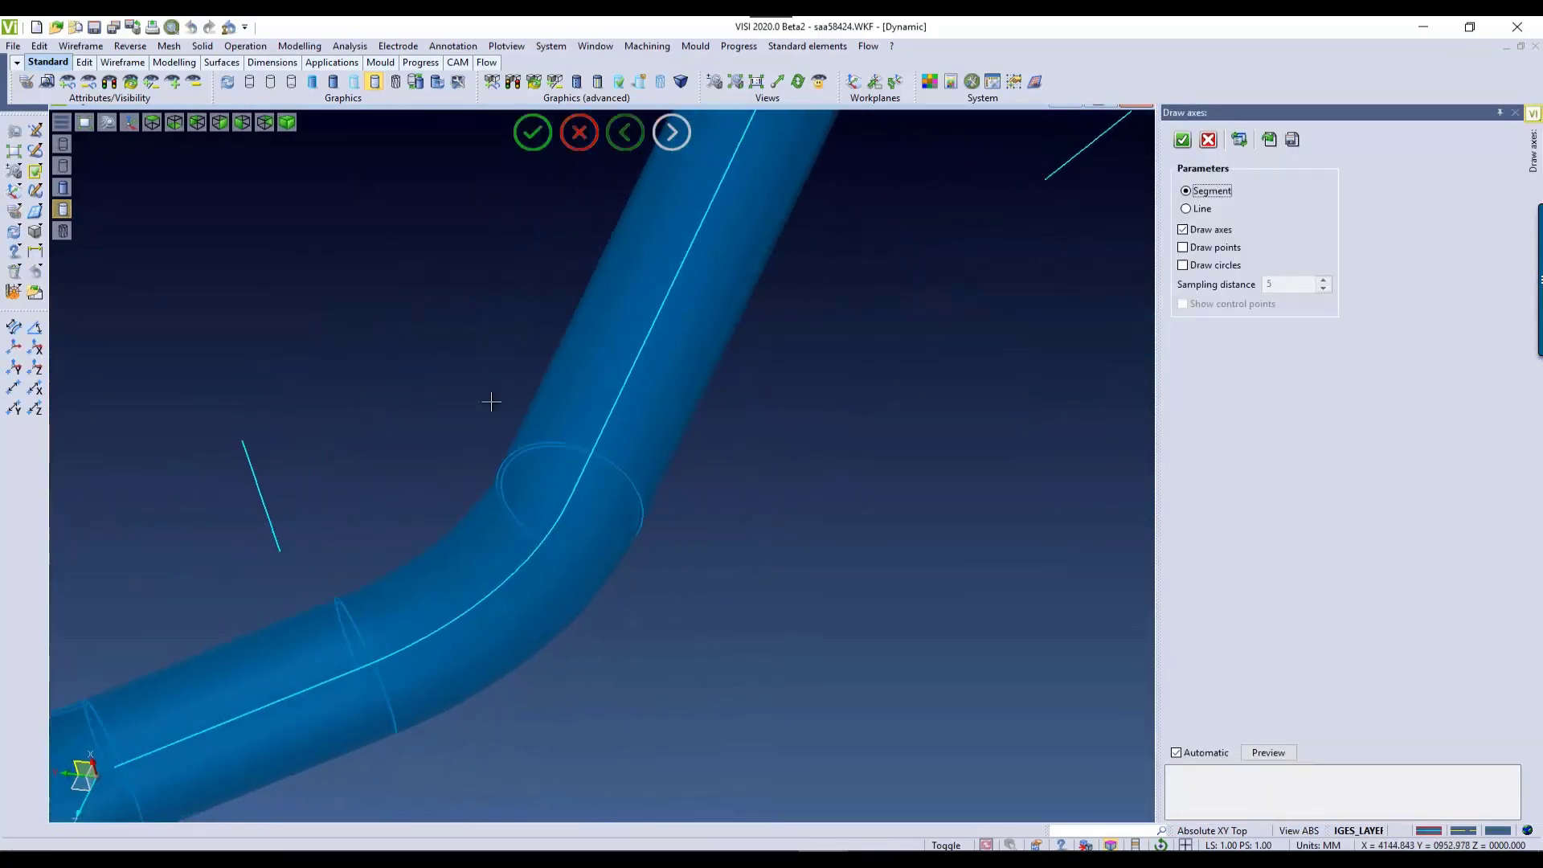
click(1185, 248)
click(1184, 265)
scroll(572, 472, up, 5)
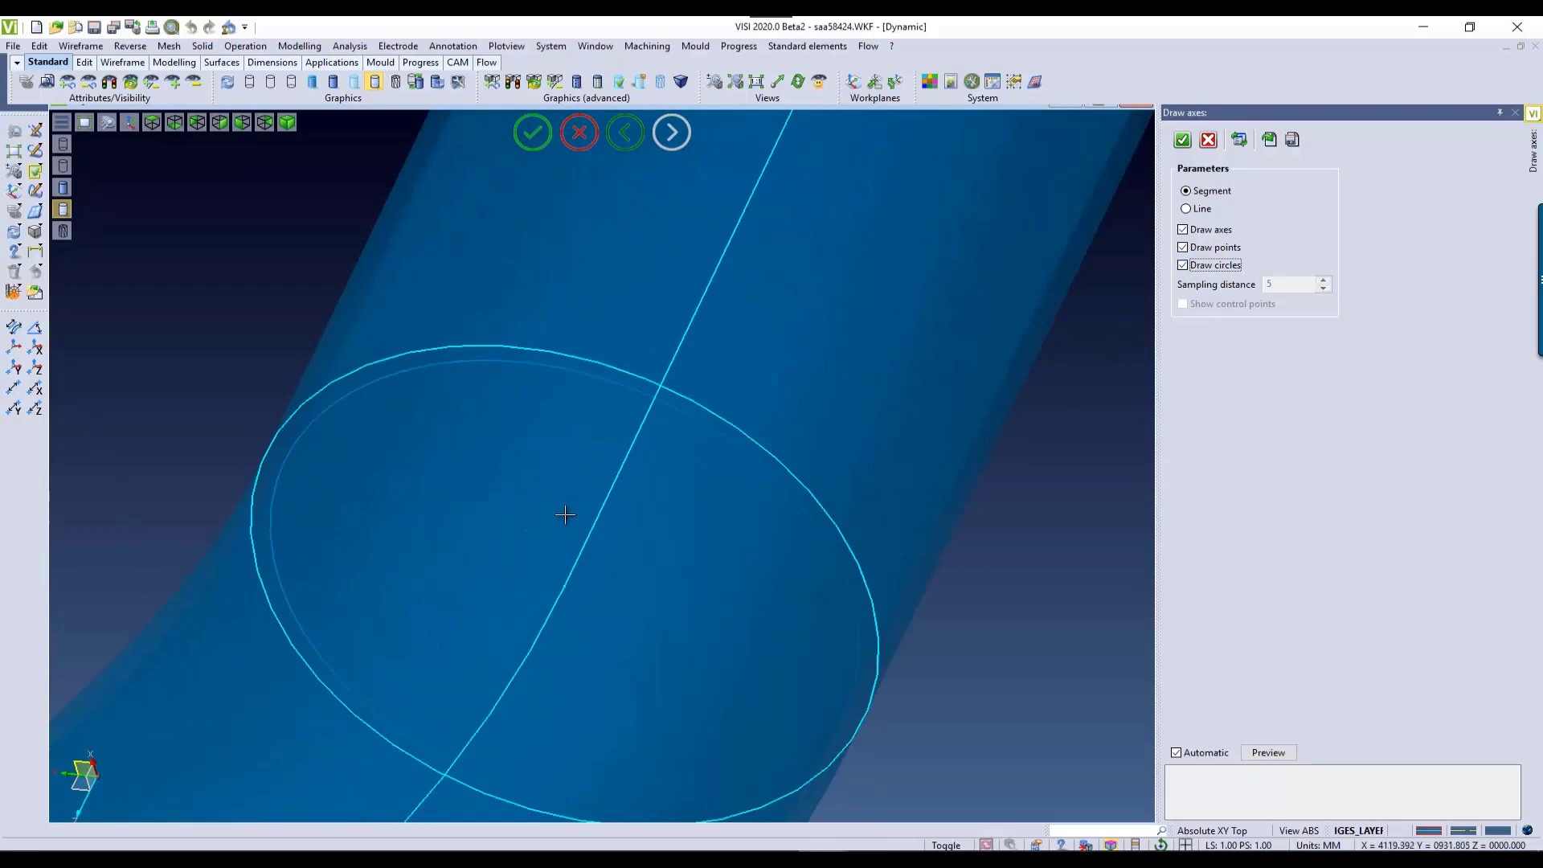
click(1183, 230)
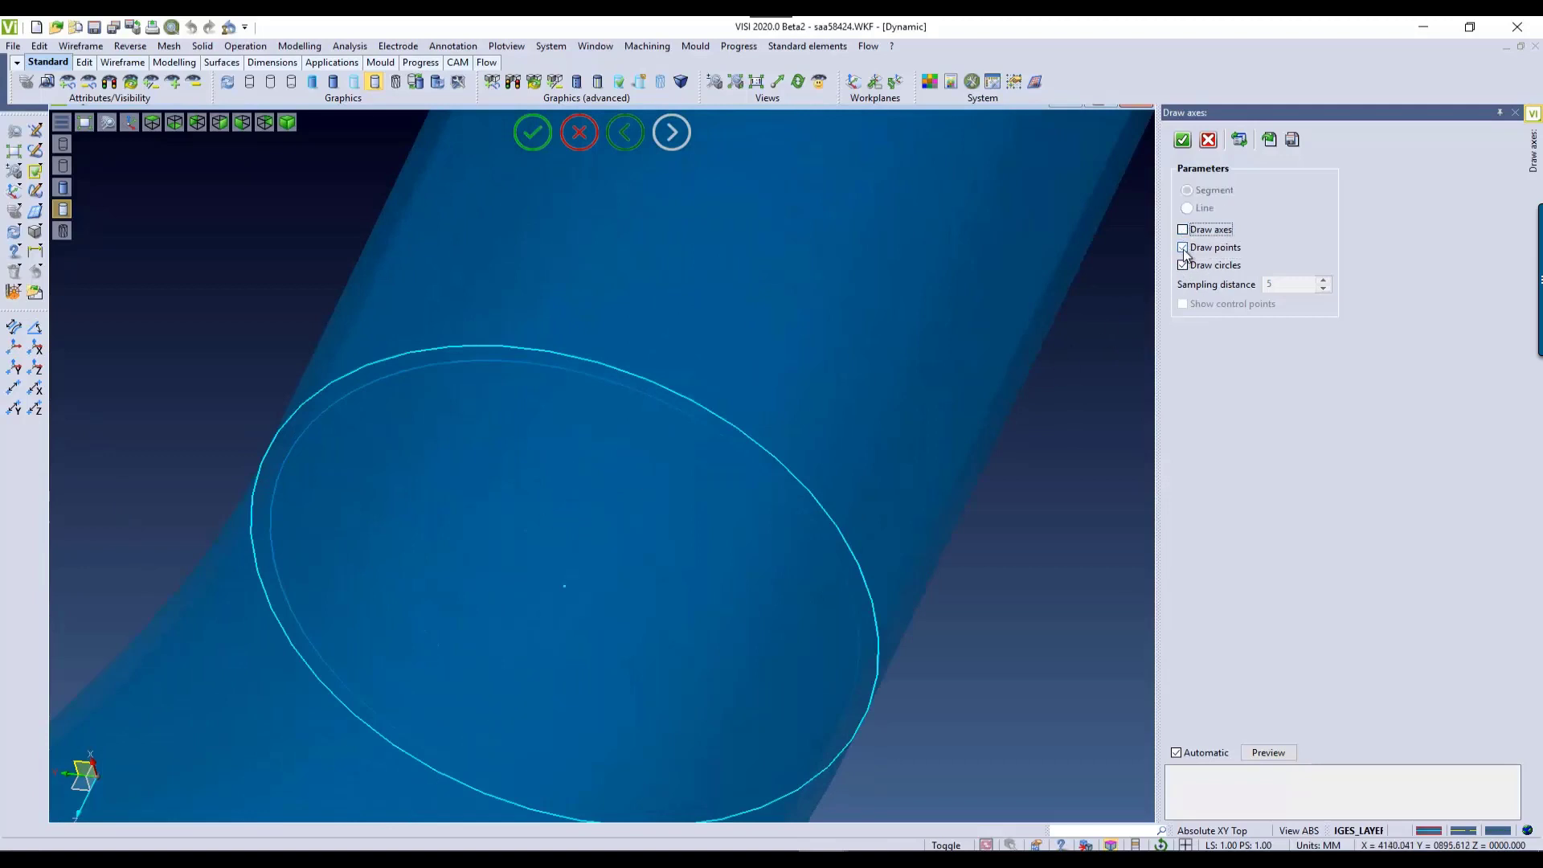
click(1184, 231)
click(1183, 247)
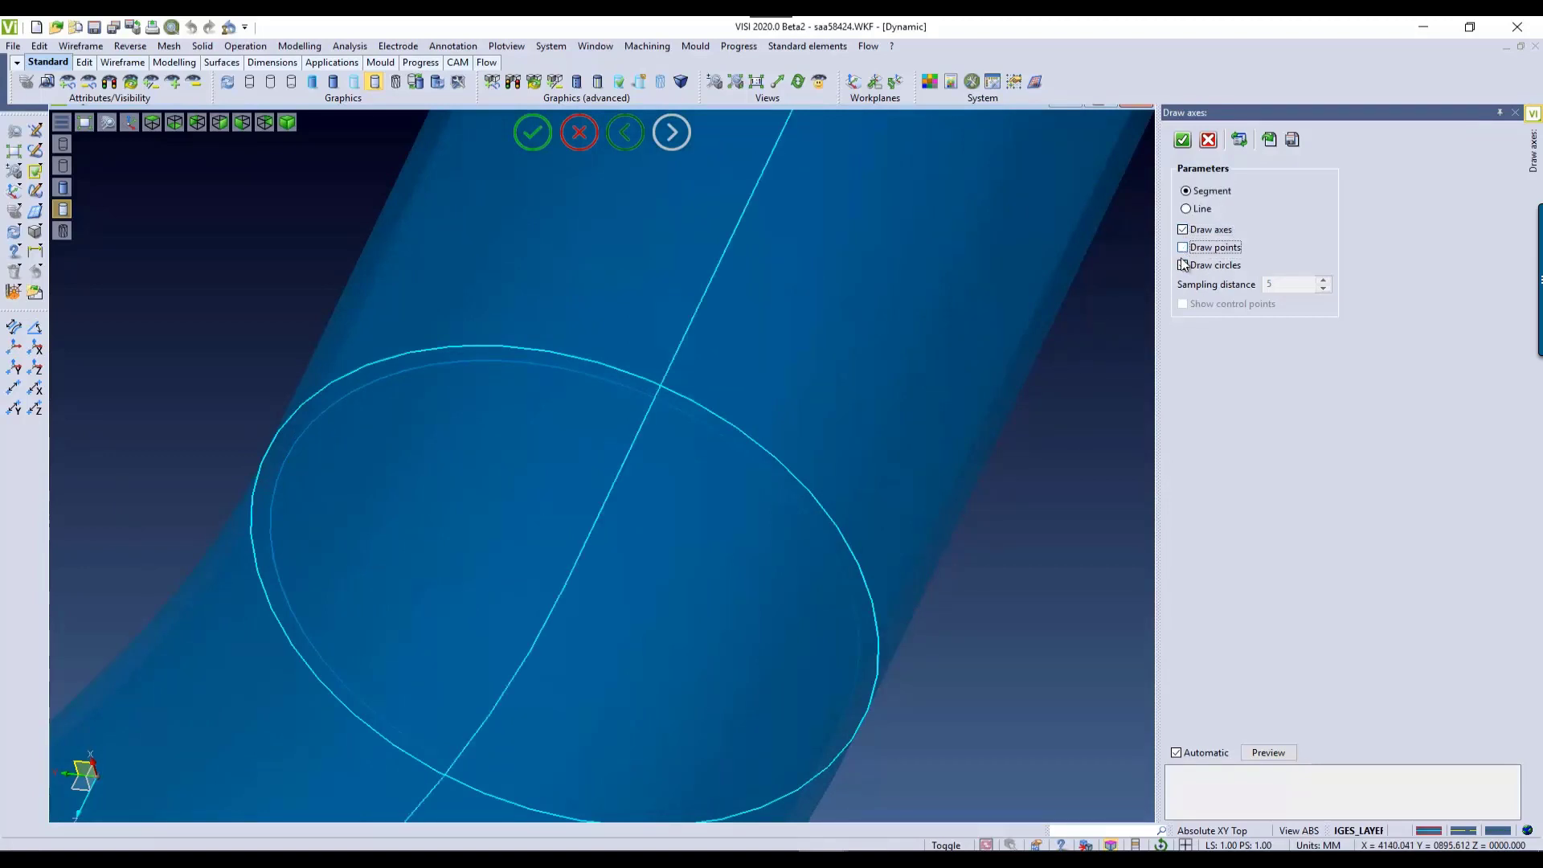
click(1183, 267)
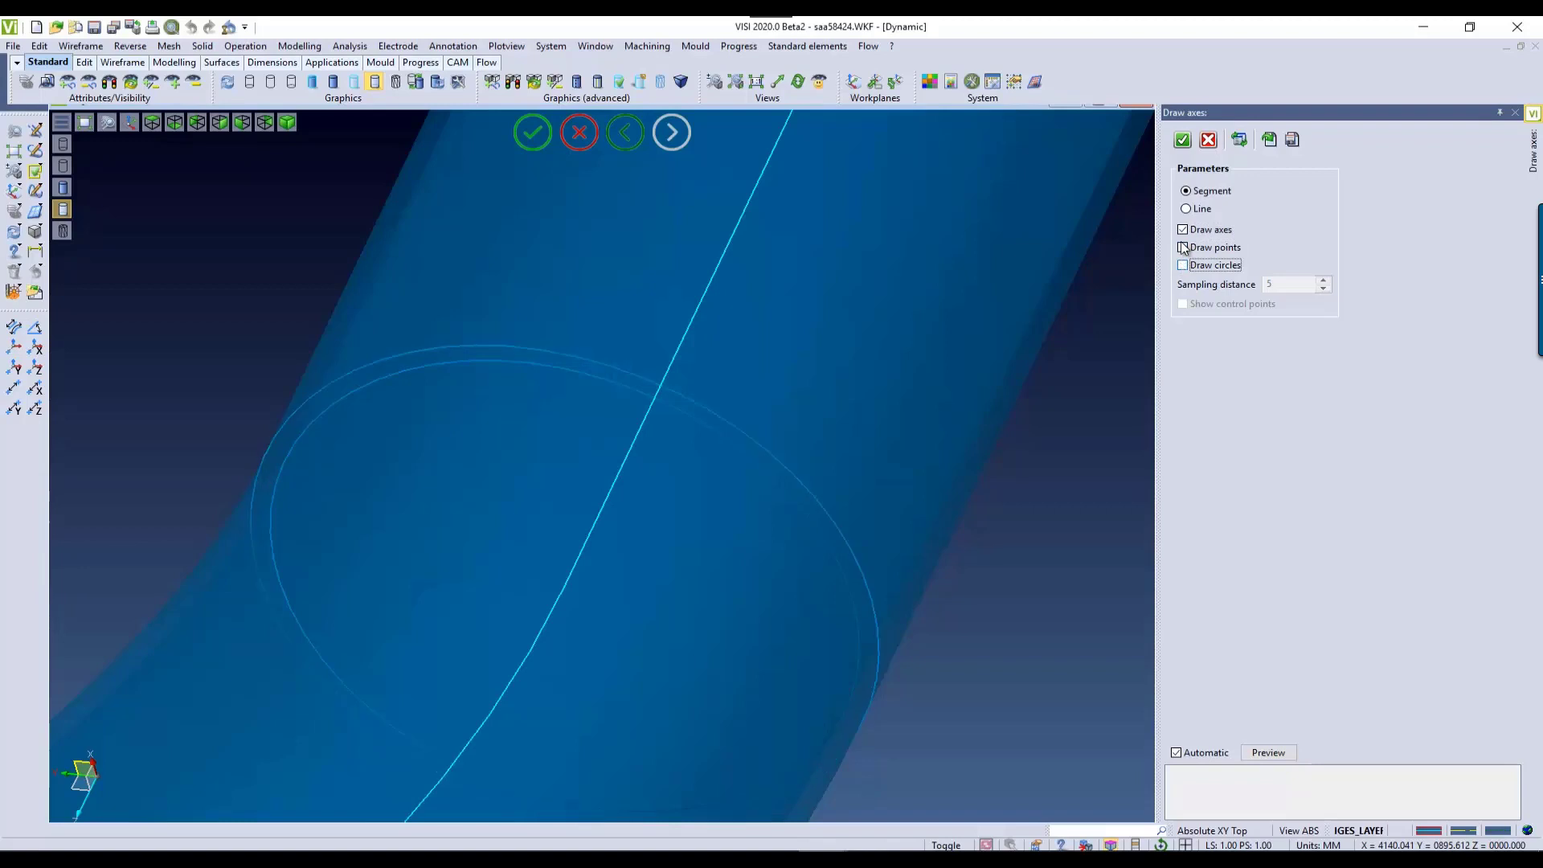
Step: Create the pipe's centreline axes as segments and leave the Draw axes command
click(1183, 140)
scroll(522, 508, down, 5)
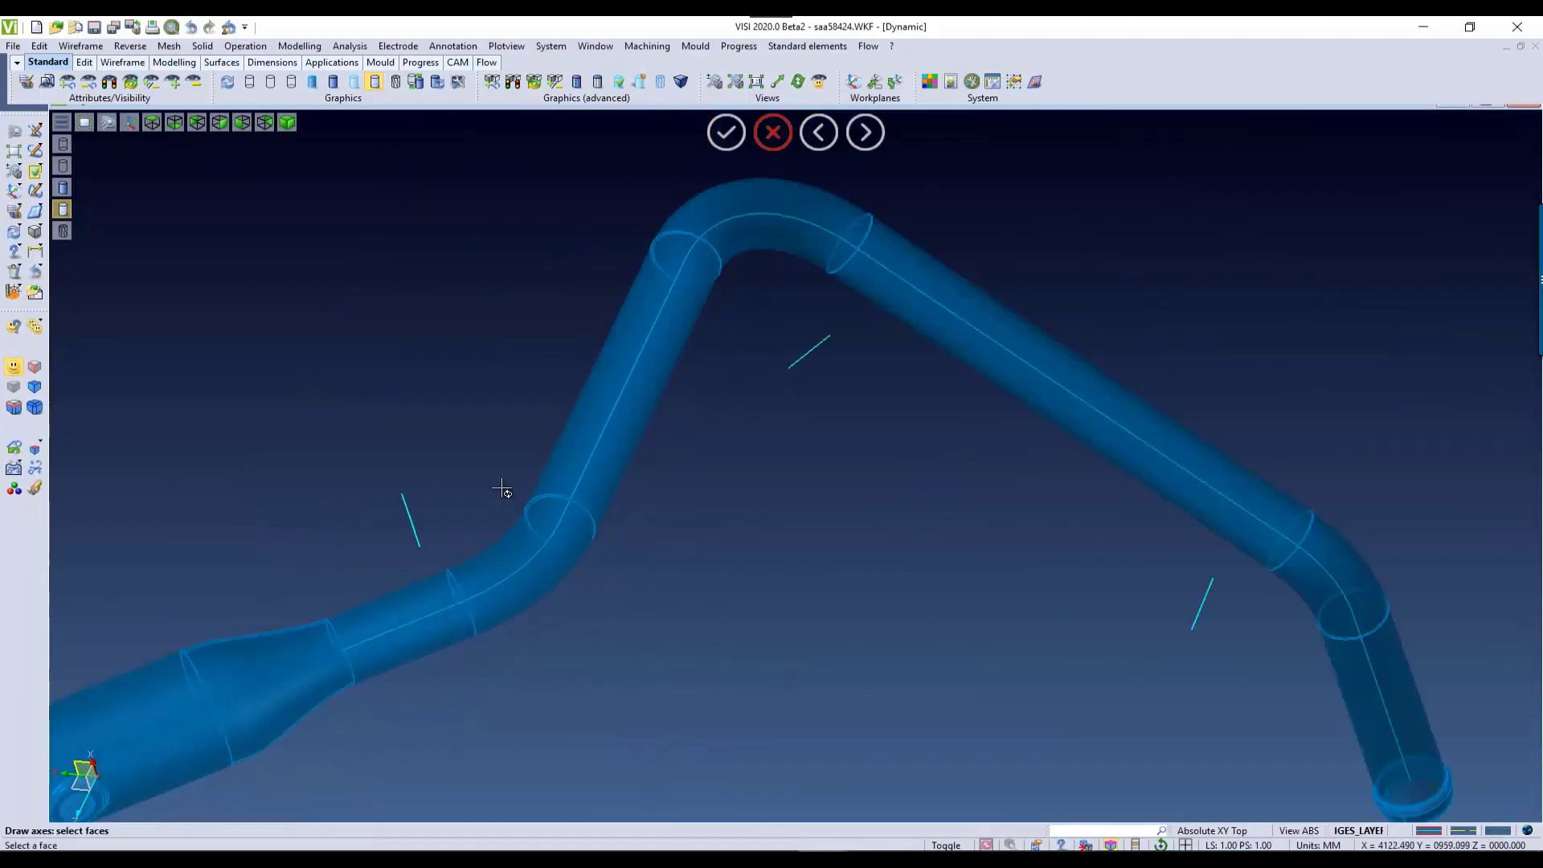
mouse_move(503, 490)
middle_down()
mouse_move(544, 472)
mouse_move(534, 485)
middle_up()
scroll(534, 486, up, 2)
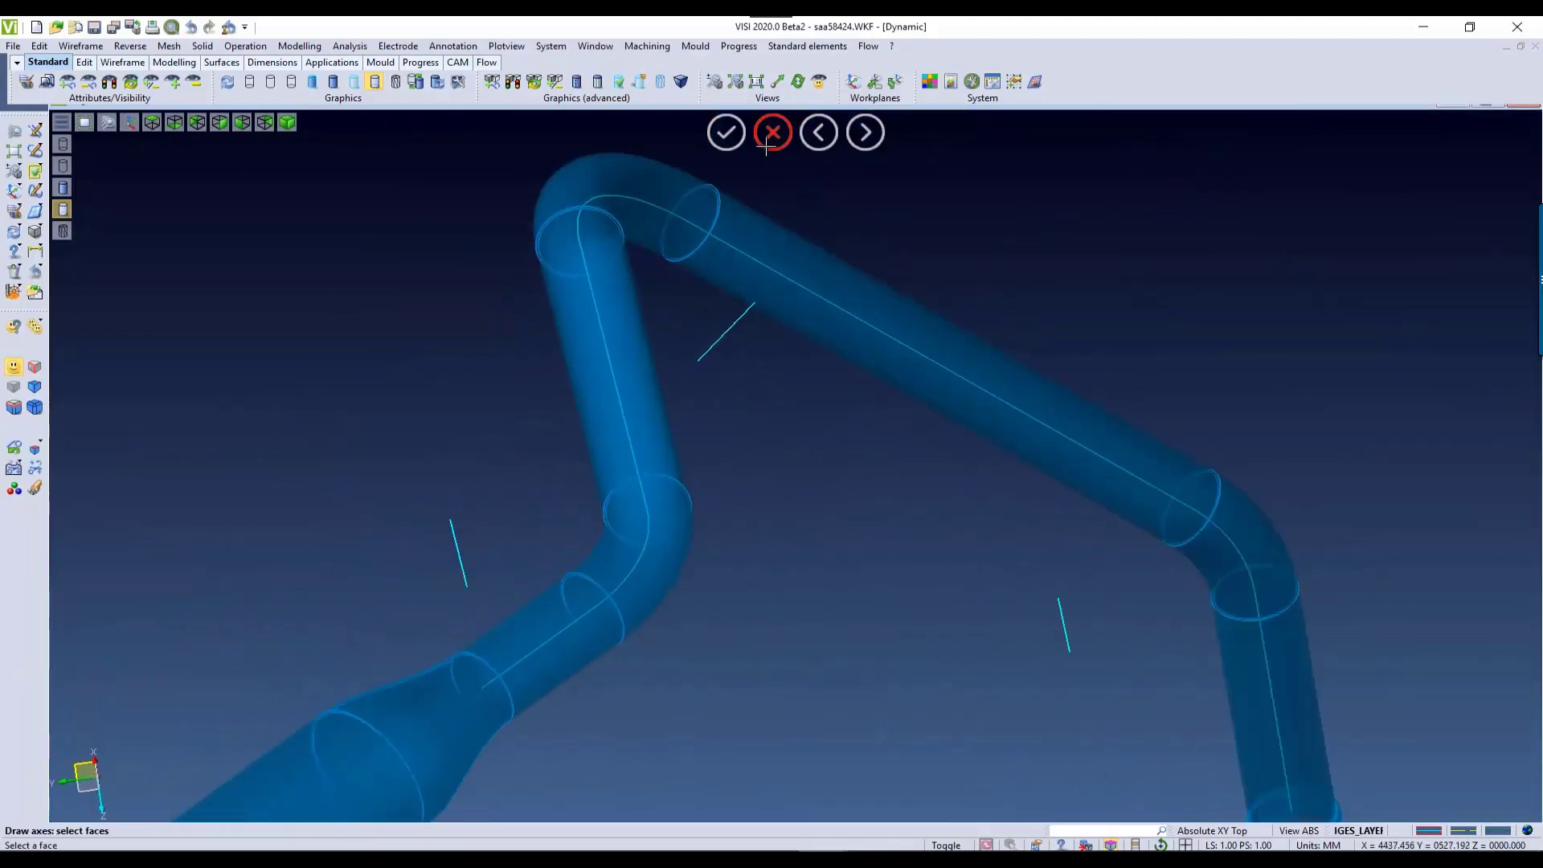
click(772, 134)
Step: Analyse the bend nearest the tapered section and the following bend with the Surface analyser, and close it
click(350, 48)
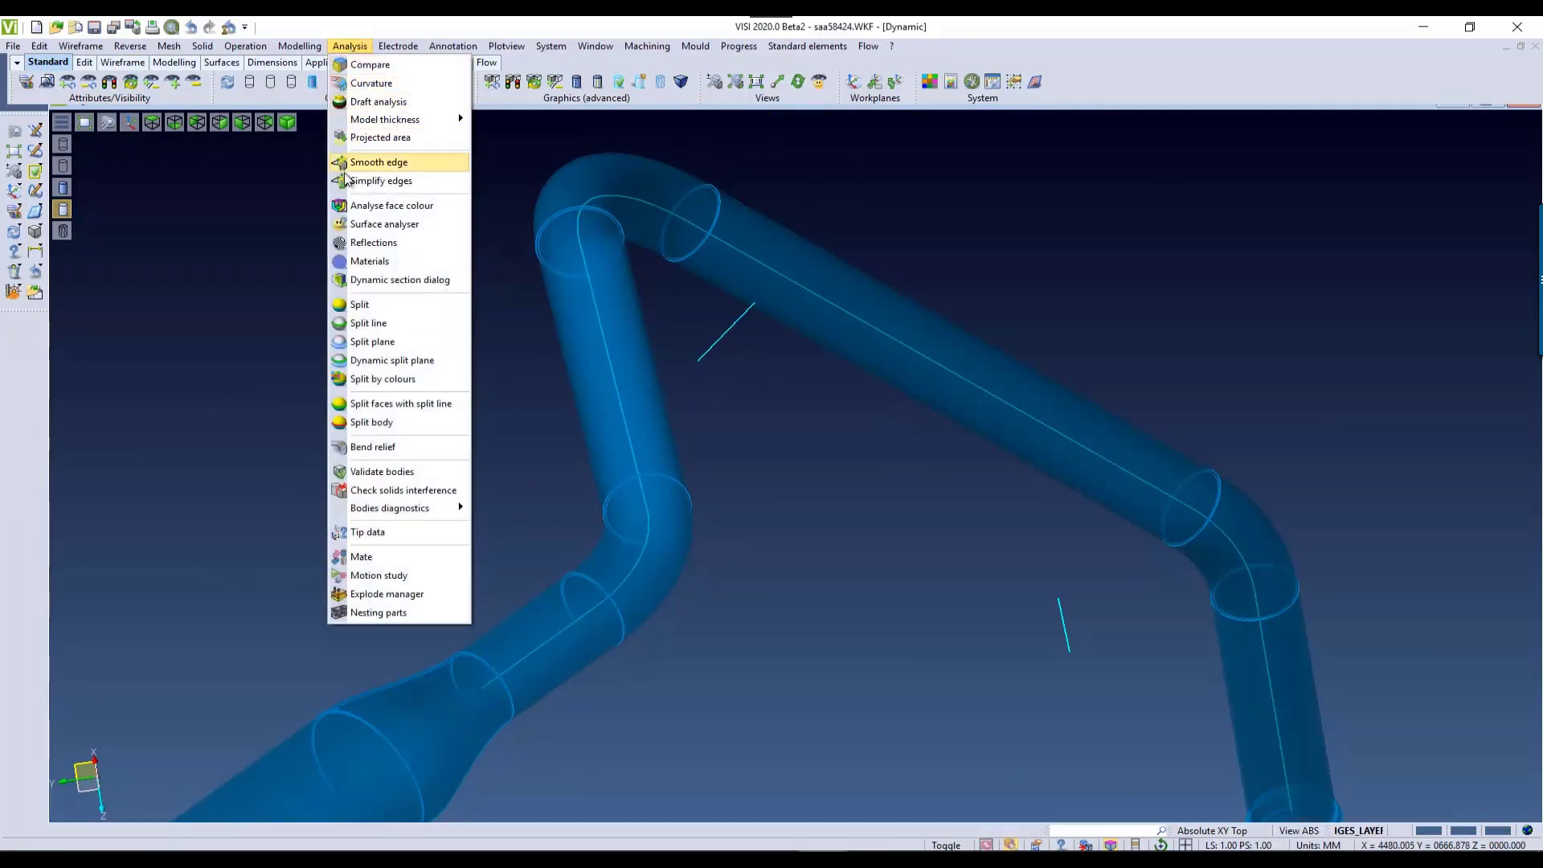
click(384, 224)
click(454, 553)
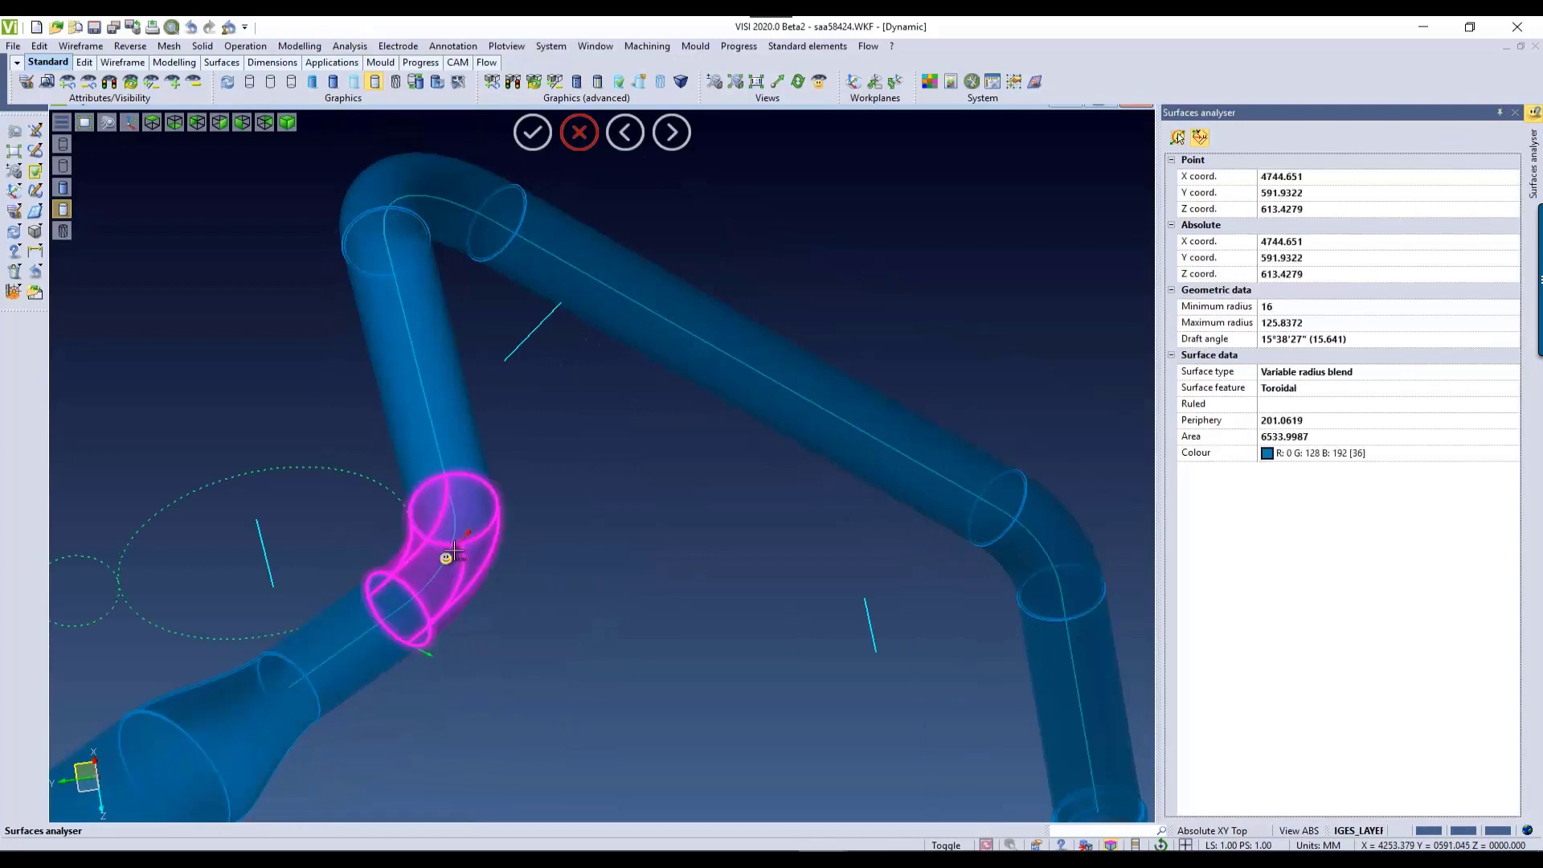
mouse_move(471, 560)
middle_down()
mouse_move(482, 573)
mouse_move(447, 548)
middle_up()
click(424, 544)
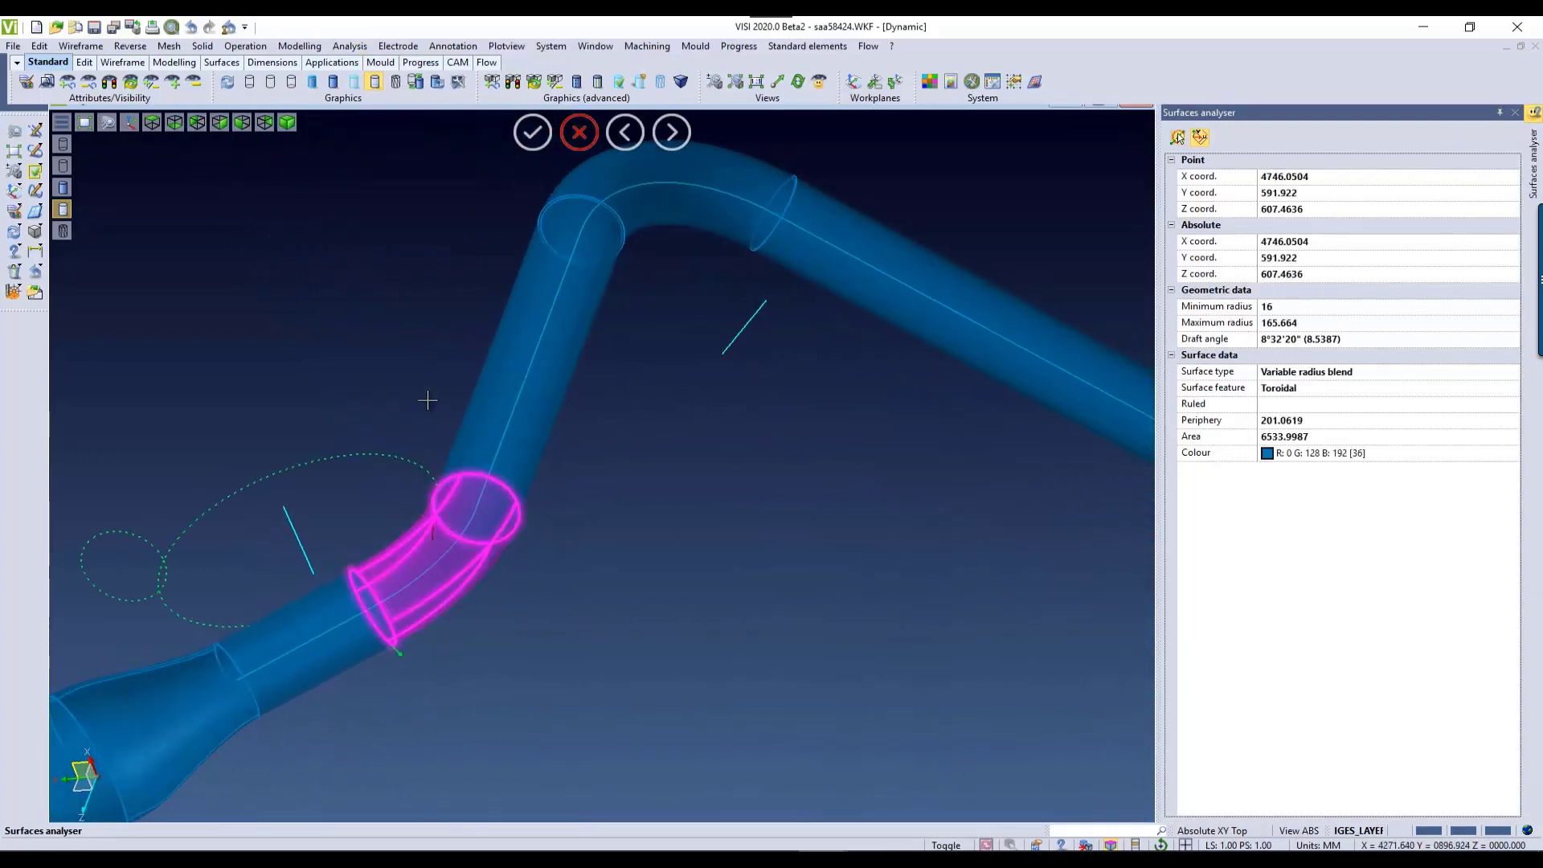
mouse_move(658, 189)
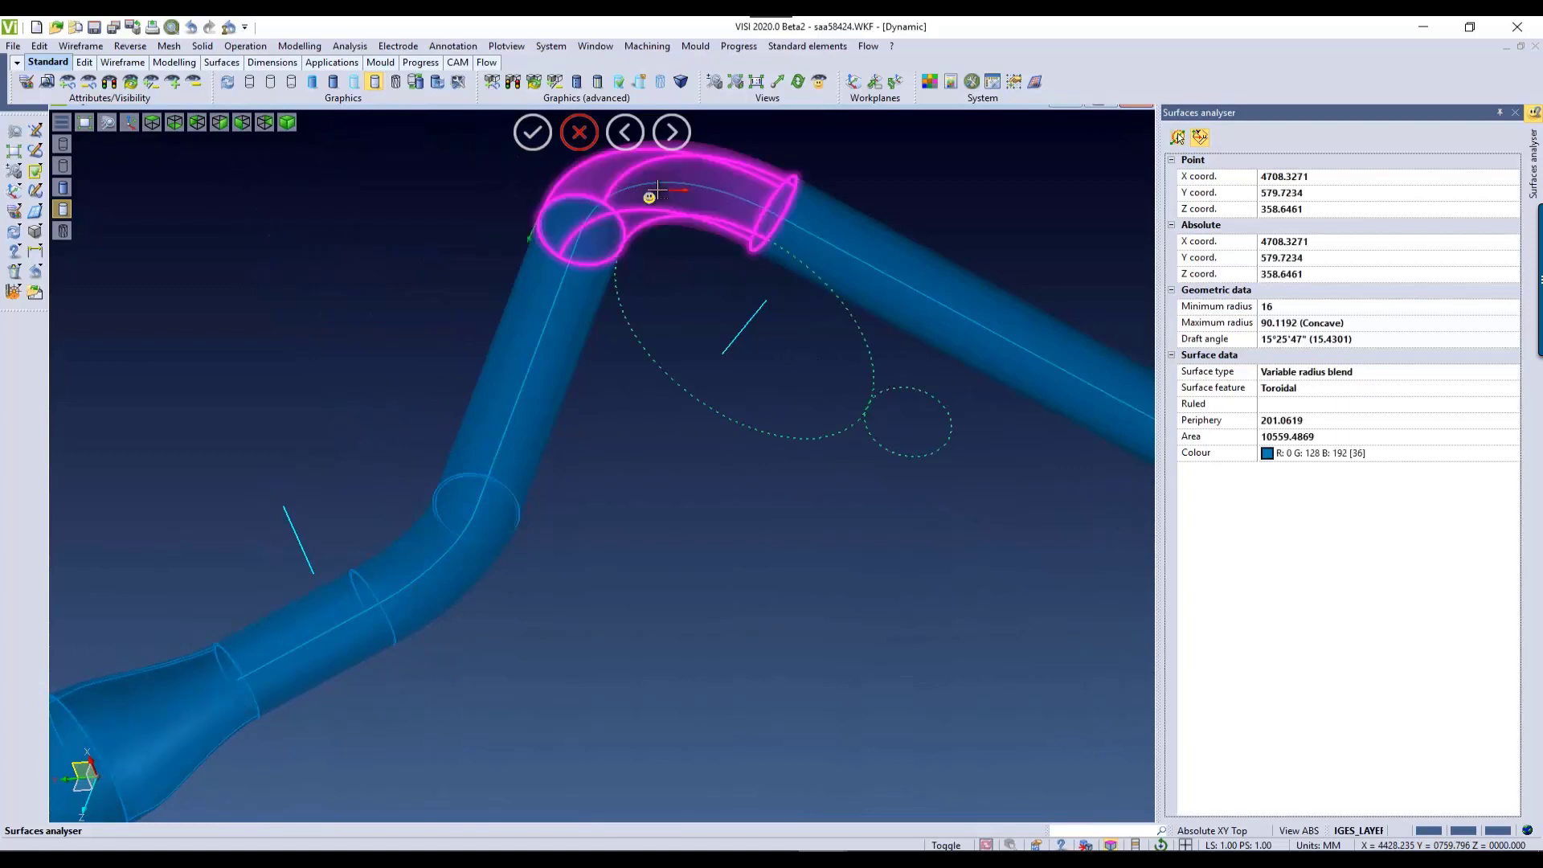
middle_drag(655, 194, 644, 209)
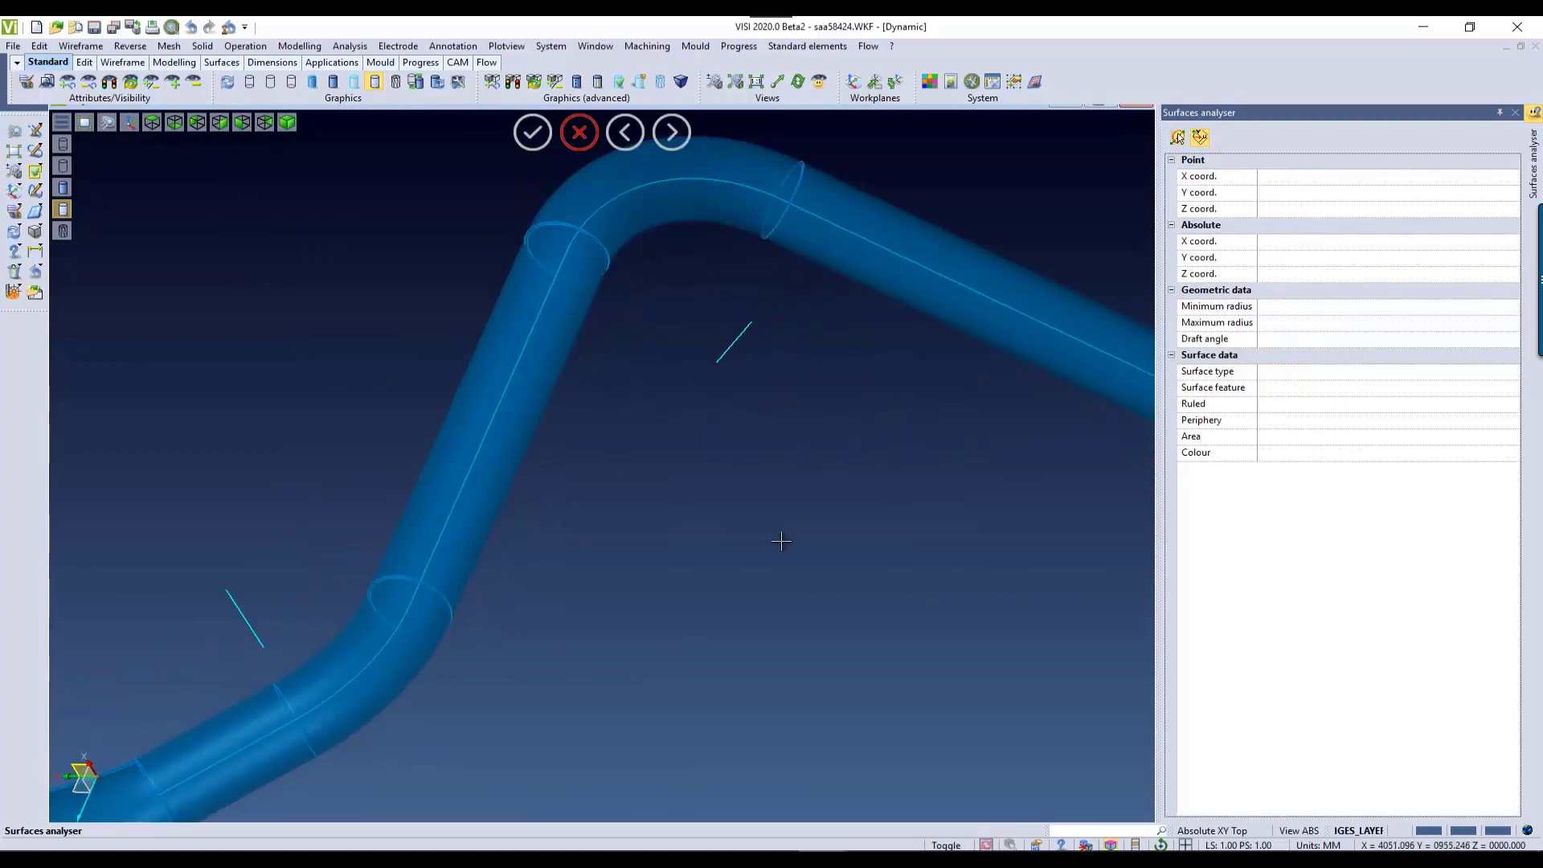
click(580, 132)
middle_drag(865, 571, 1099, 586)
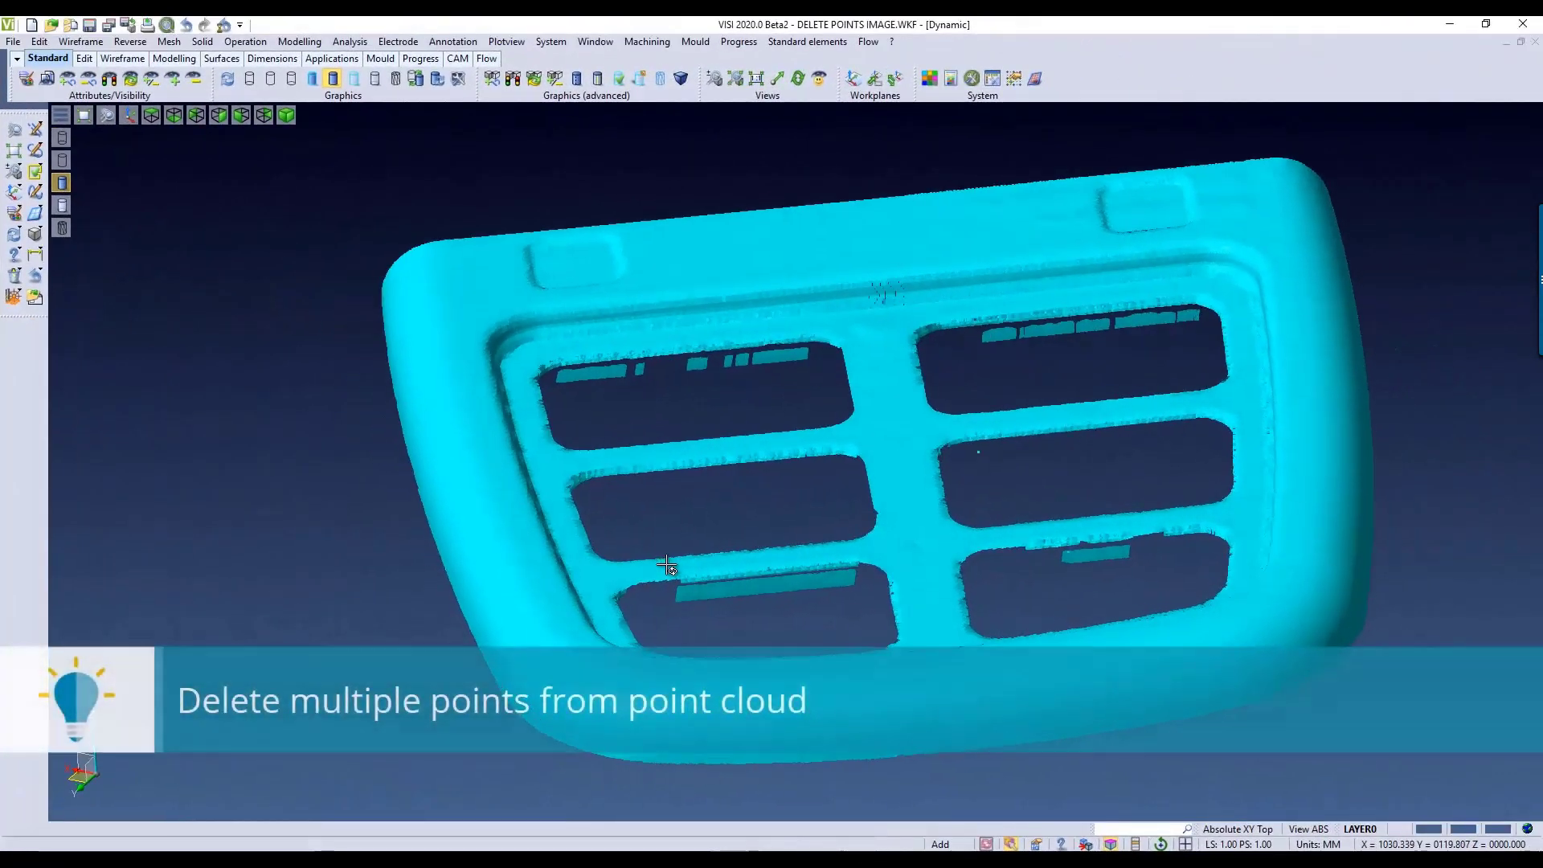
Step: Start deleting points from the grille's point cloud with Delete a point, choosing the cloud as the set of points
middle_drag(667, 564, 662, 556)
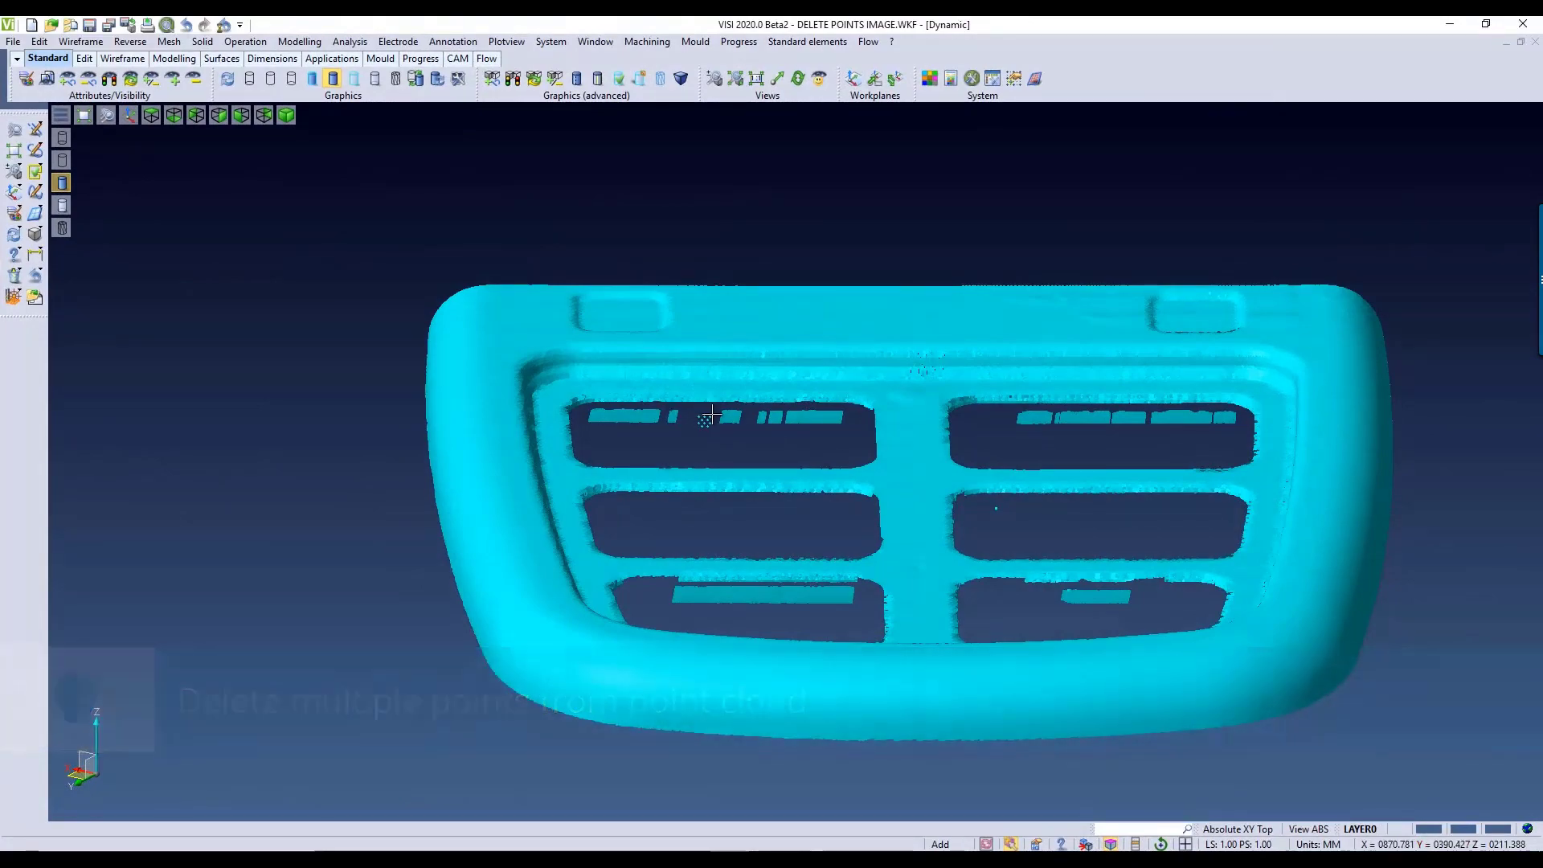
scroll(707, 416, up, 1)
scroll(708, 473, up, 5)
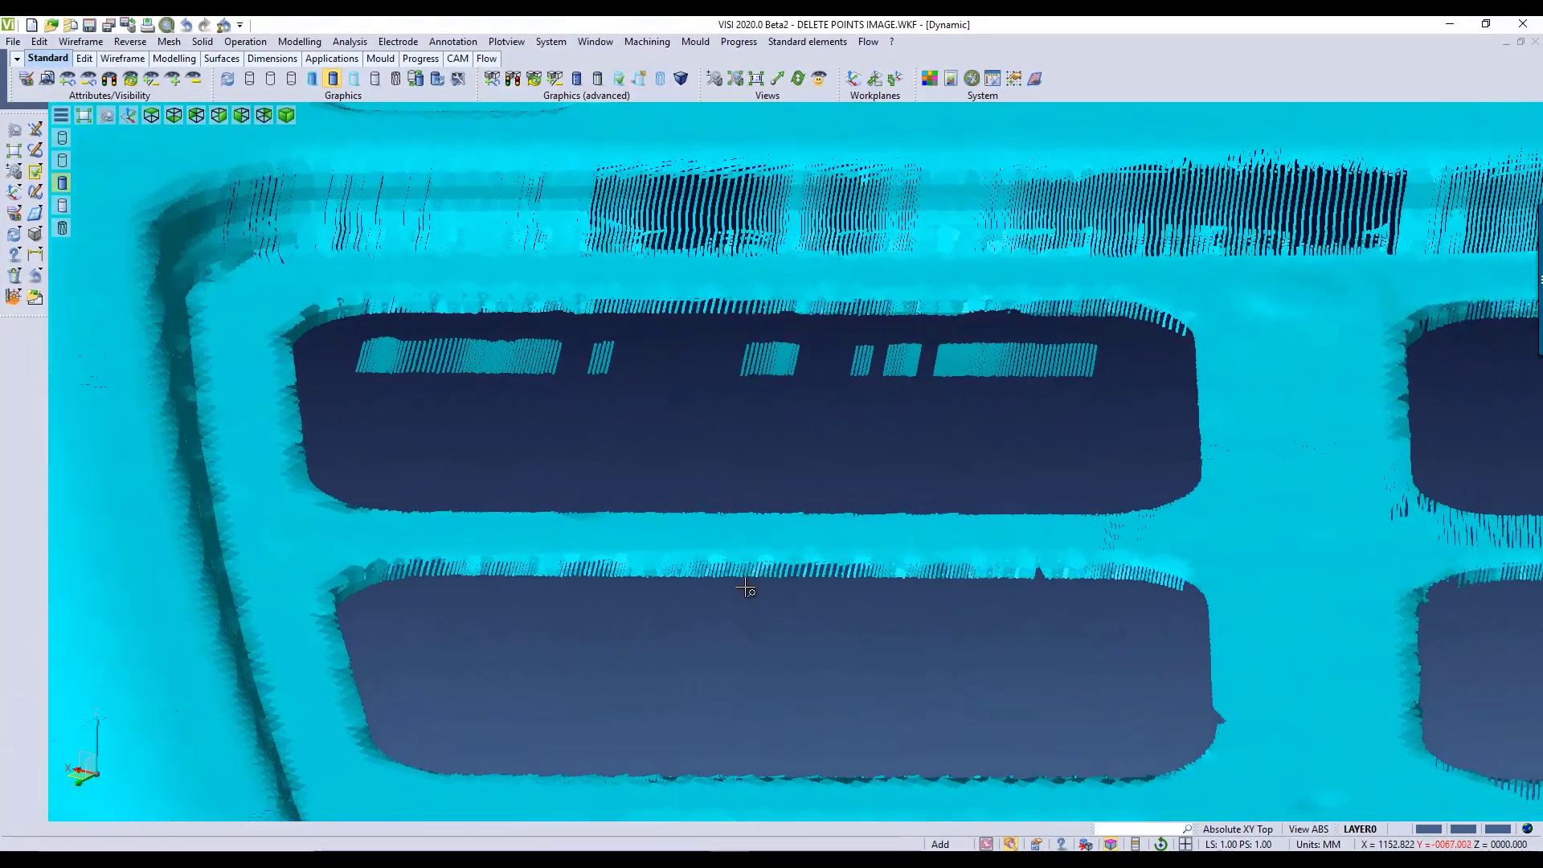
click(81, 41)
mouse_move(74, 170)
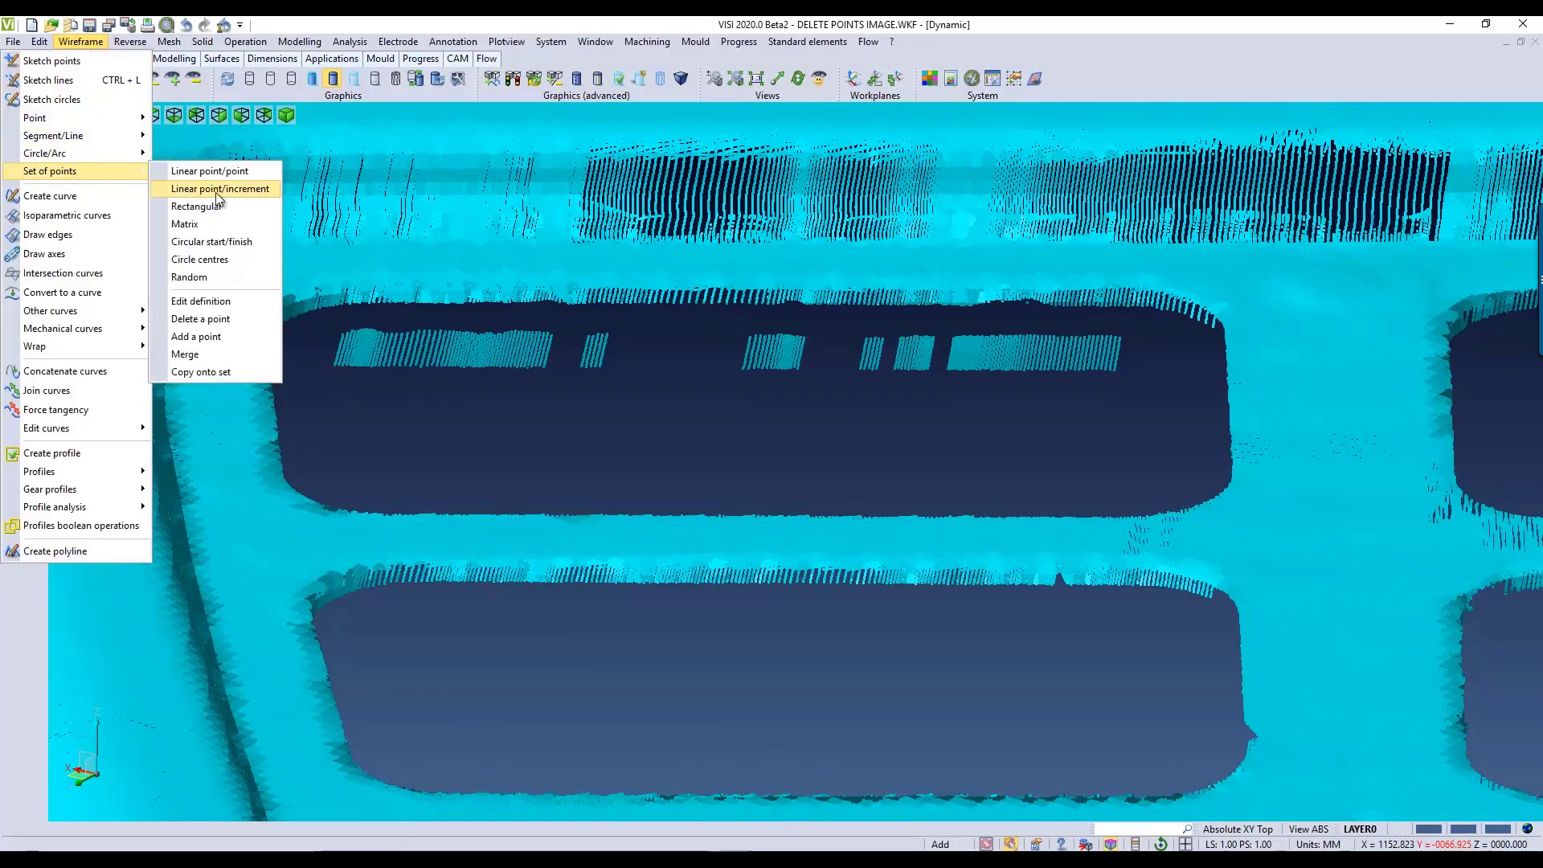
click(228, 320)
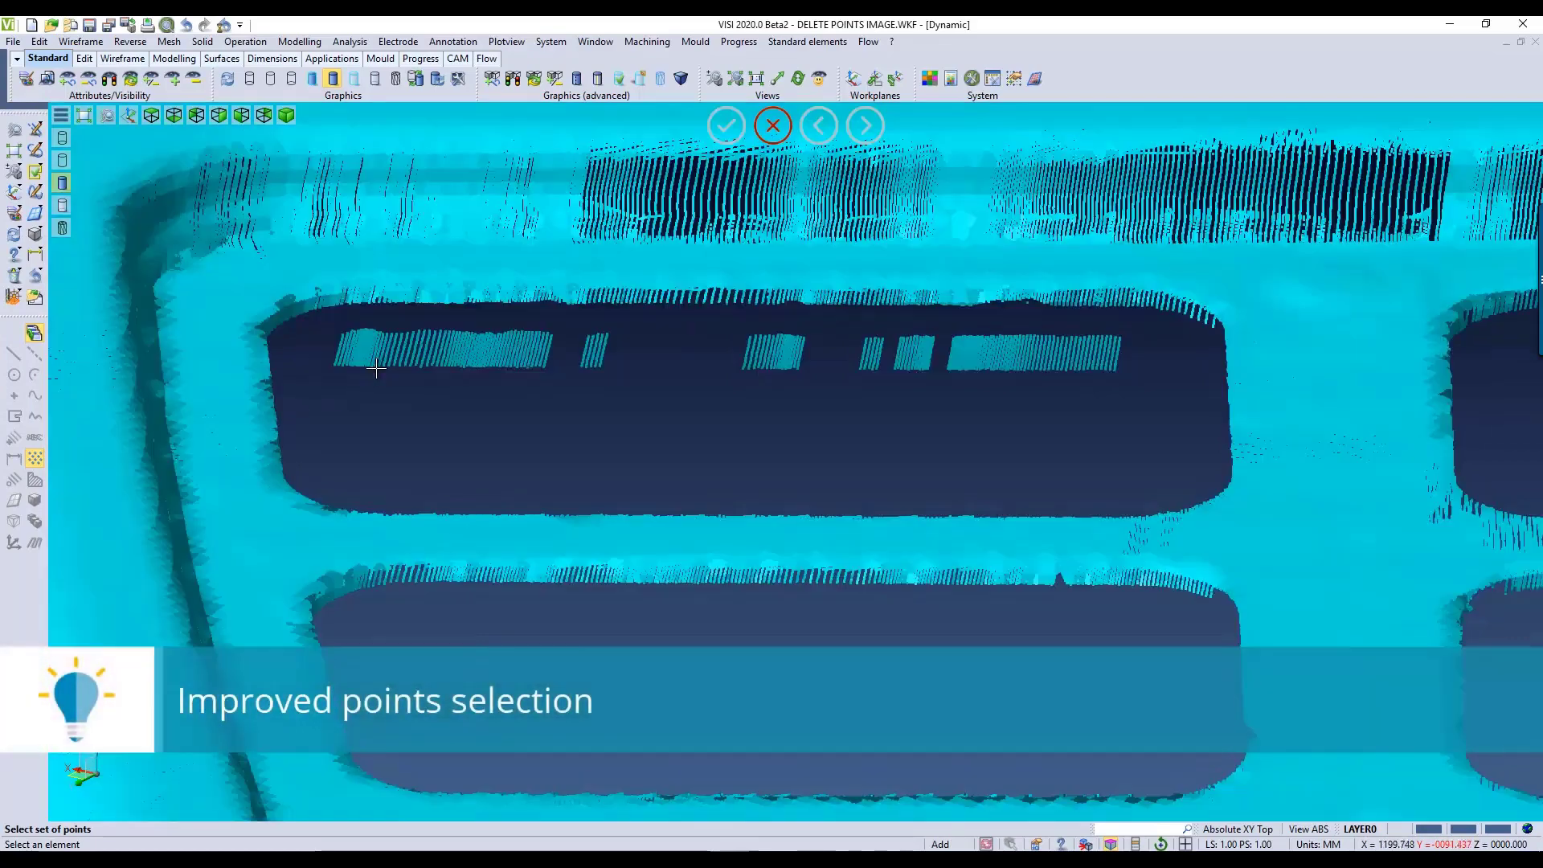
click(372, 370)
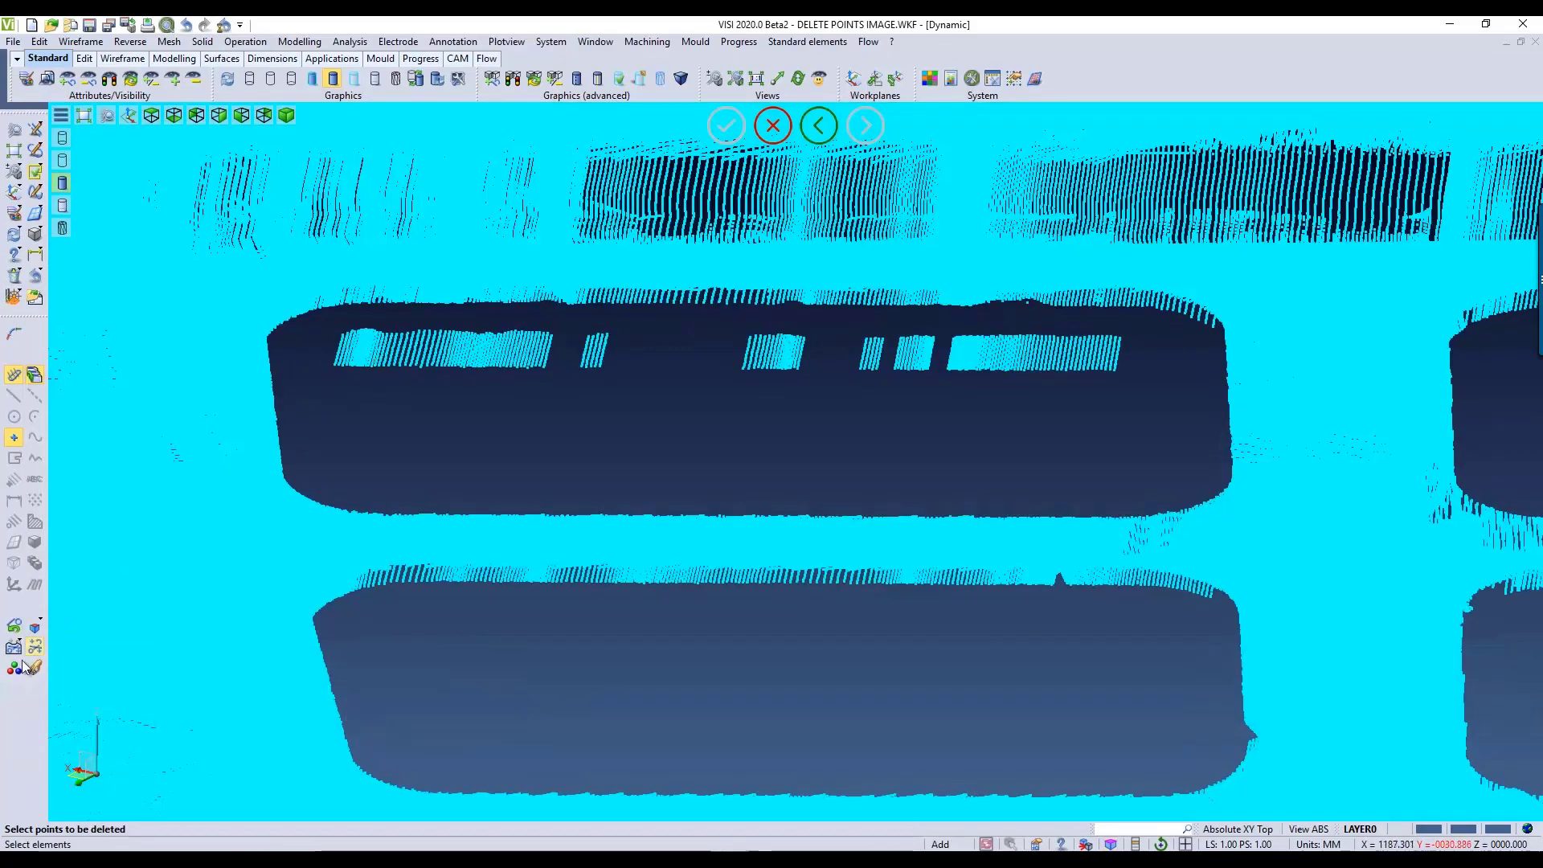
Step: Delete the stray points inside the grille's upper-left opening by enclosing them in a four-corner selection polyline
click(15, 648)
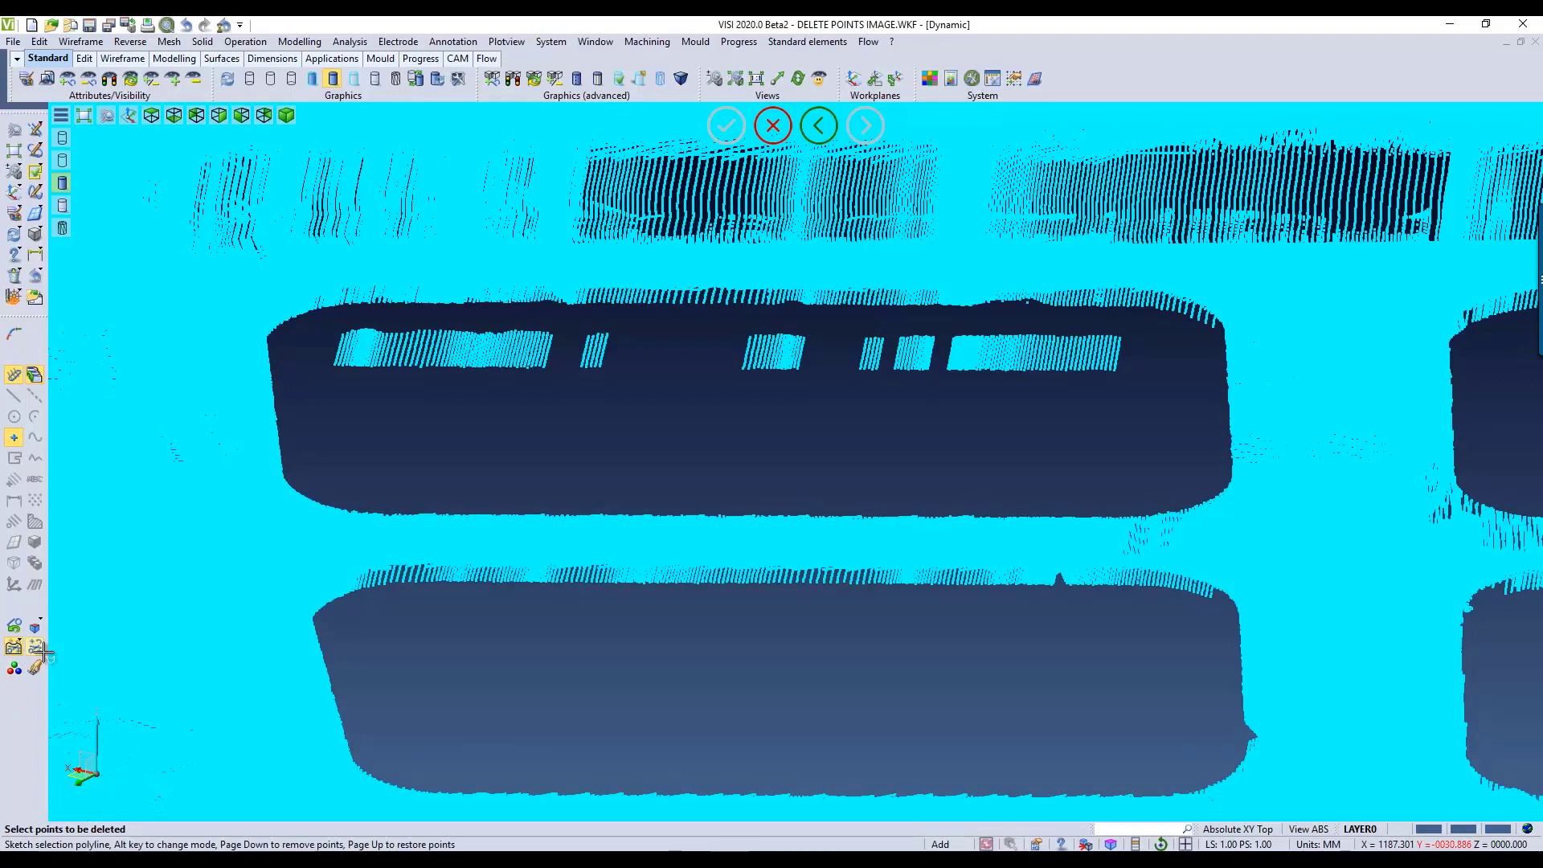
click(325, 318)
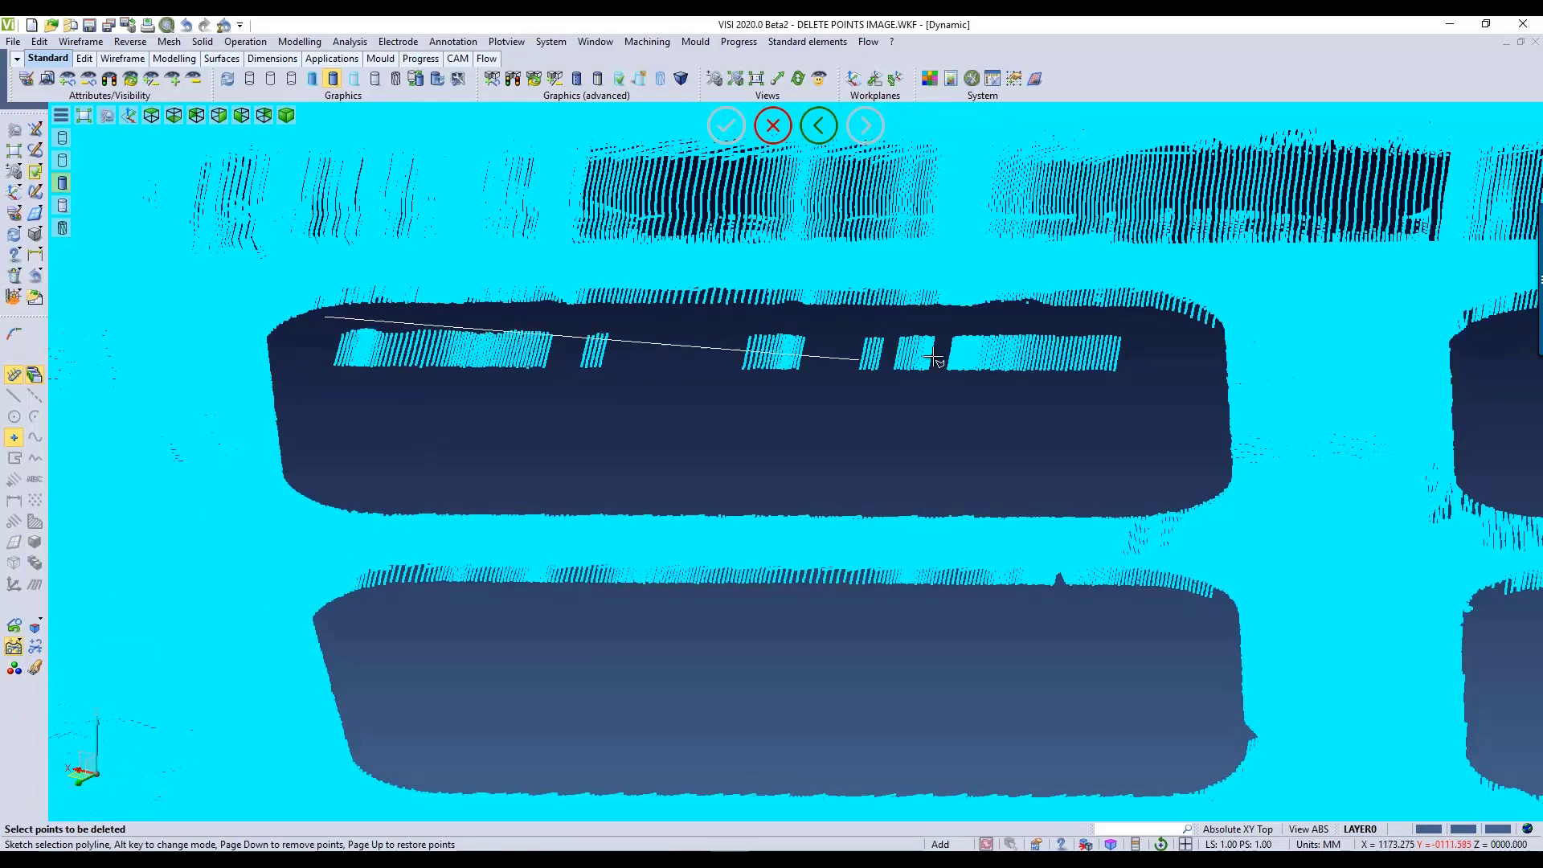
click(1135, 324)
click(1127, 417)
click(305, 404)
right_click(305, 405)
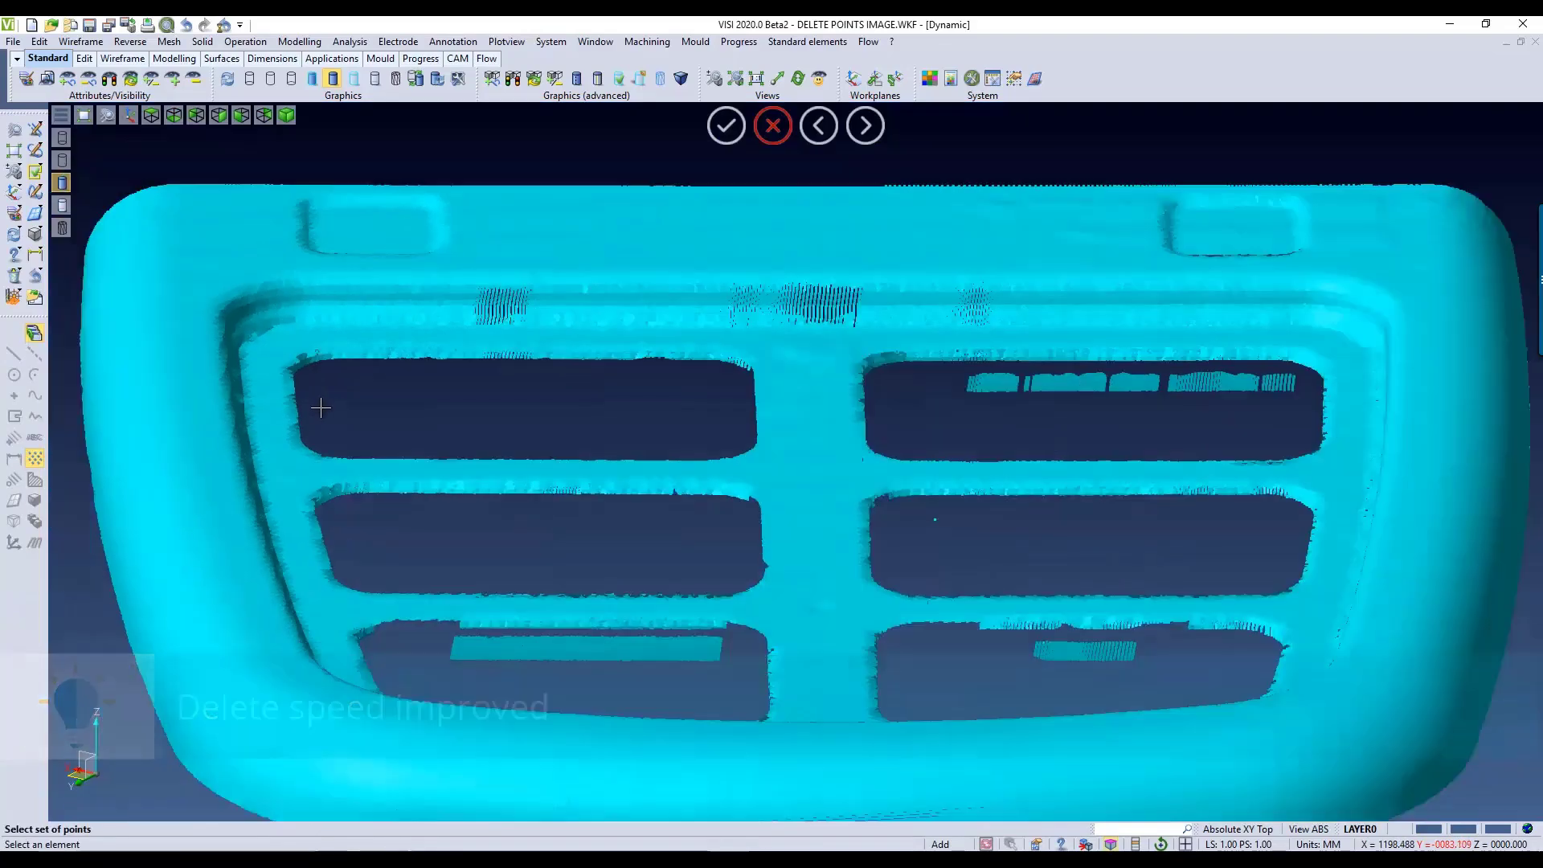
scroll(320, 407, down, 3)
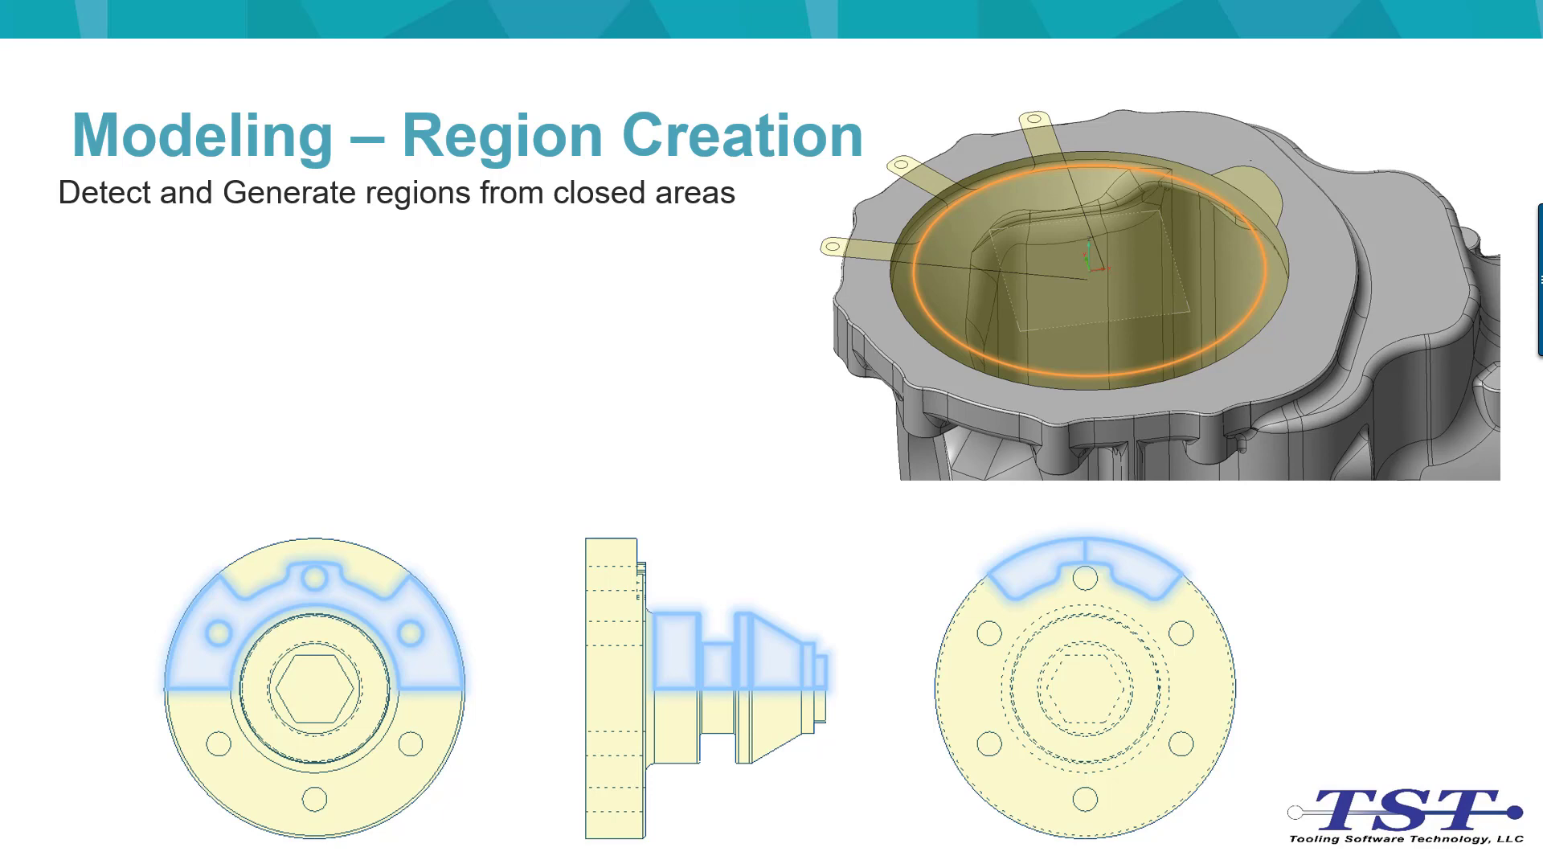
key(Right)
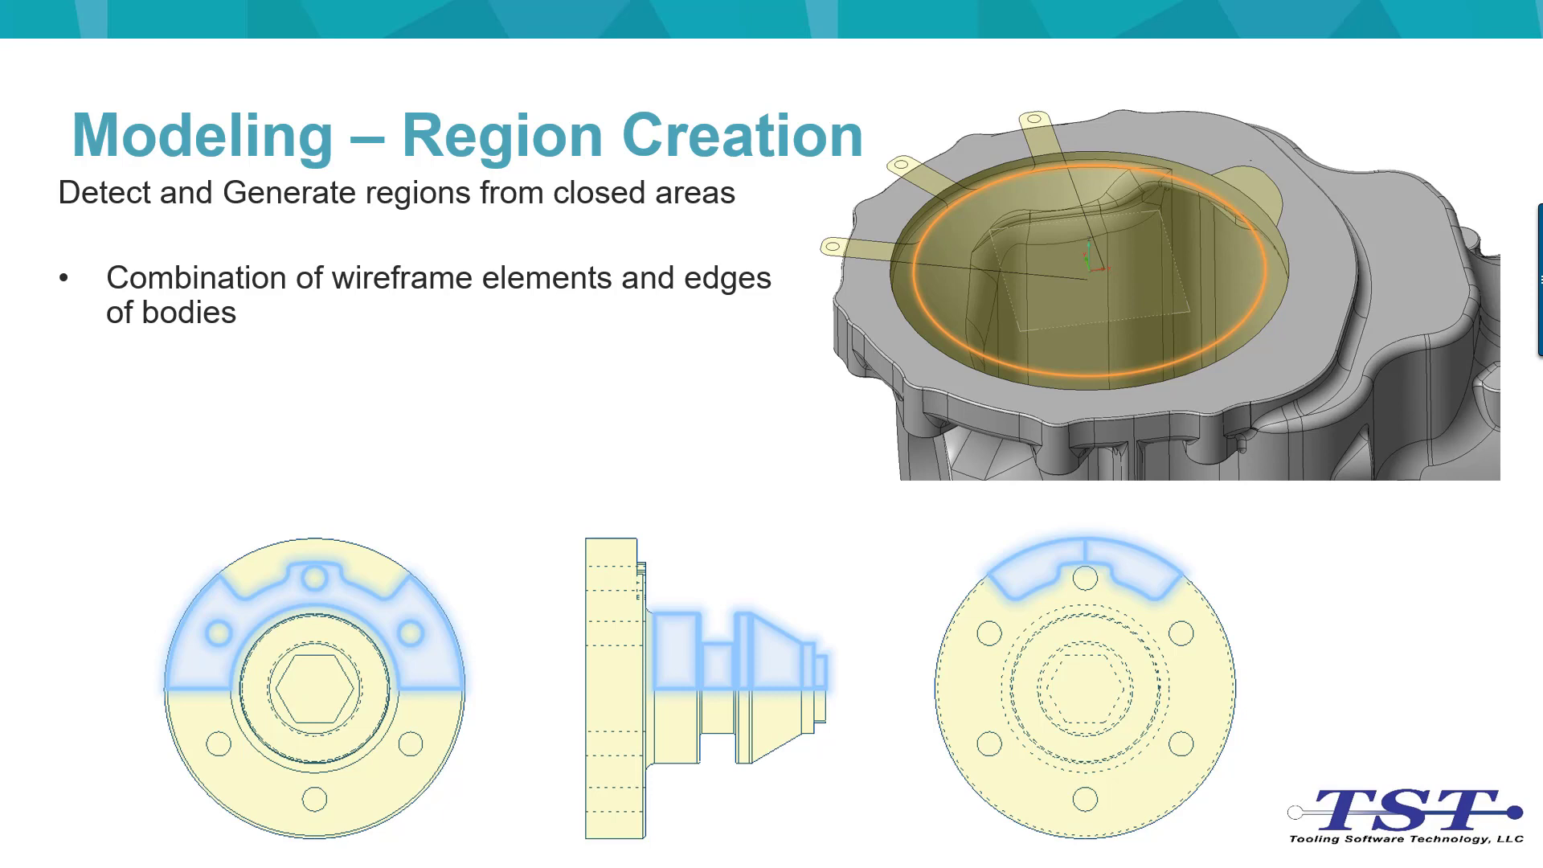
key(Right)
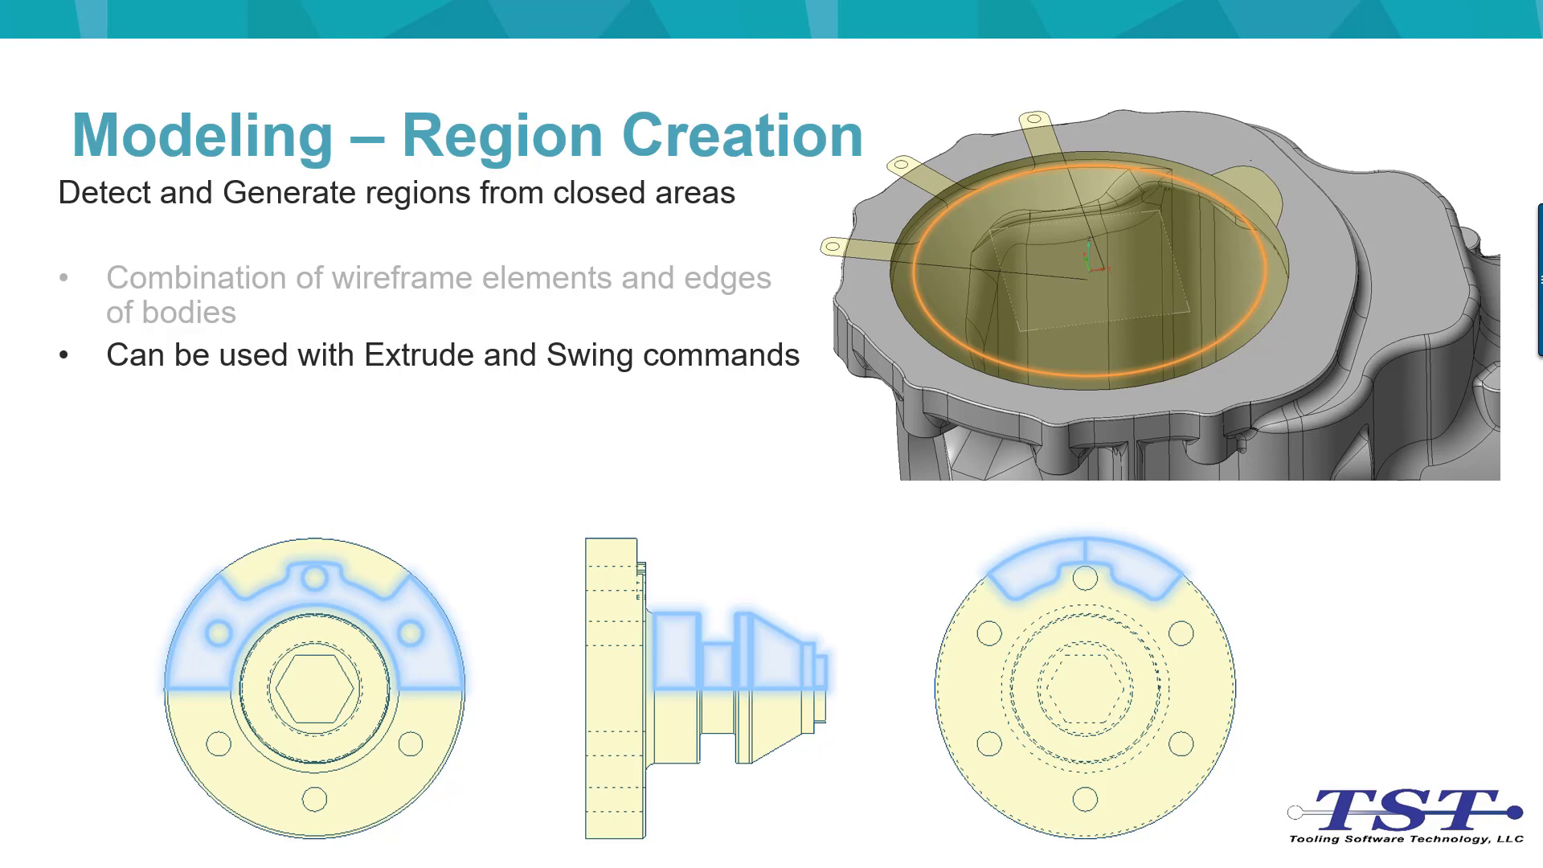
click(777, 428)
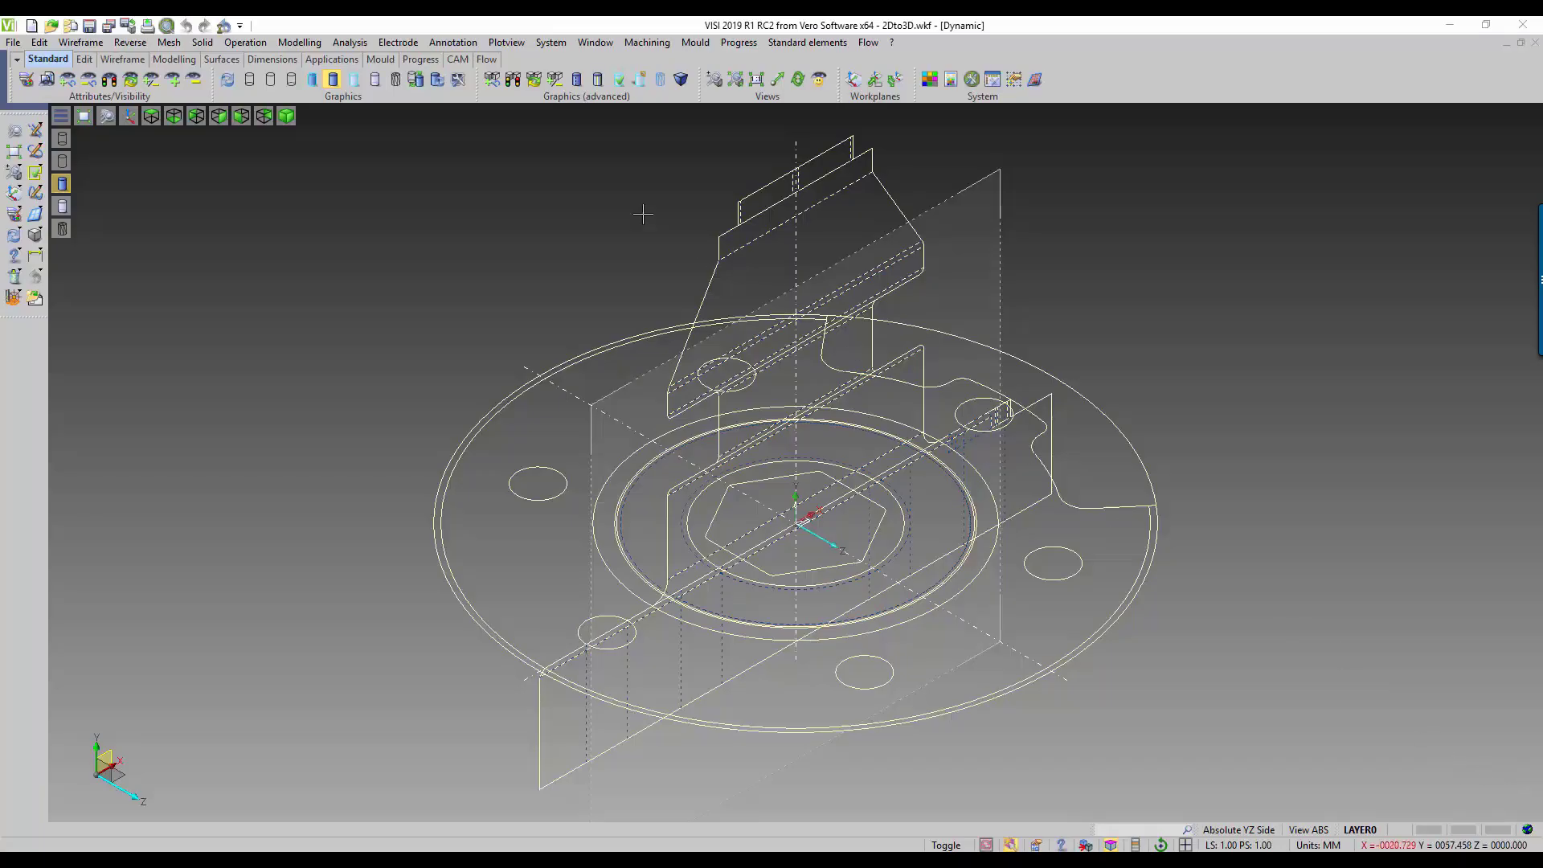
Step: Enable Region creation in the general user interface settings and close the settings
click(561, 45)
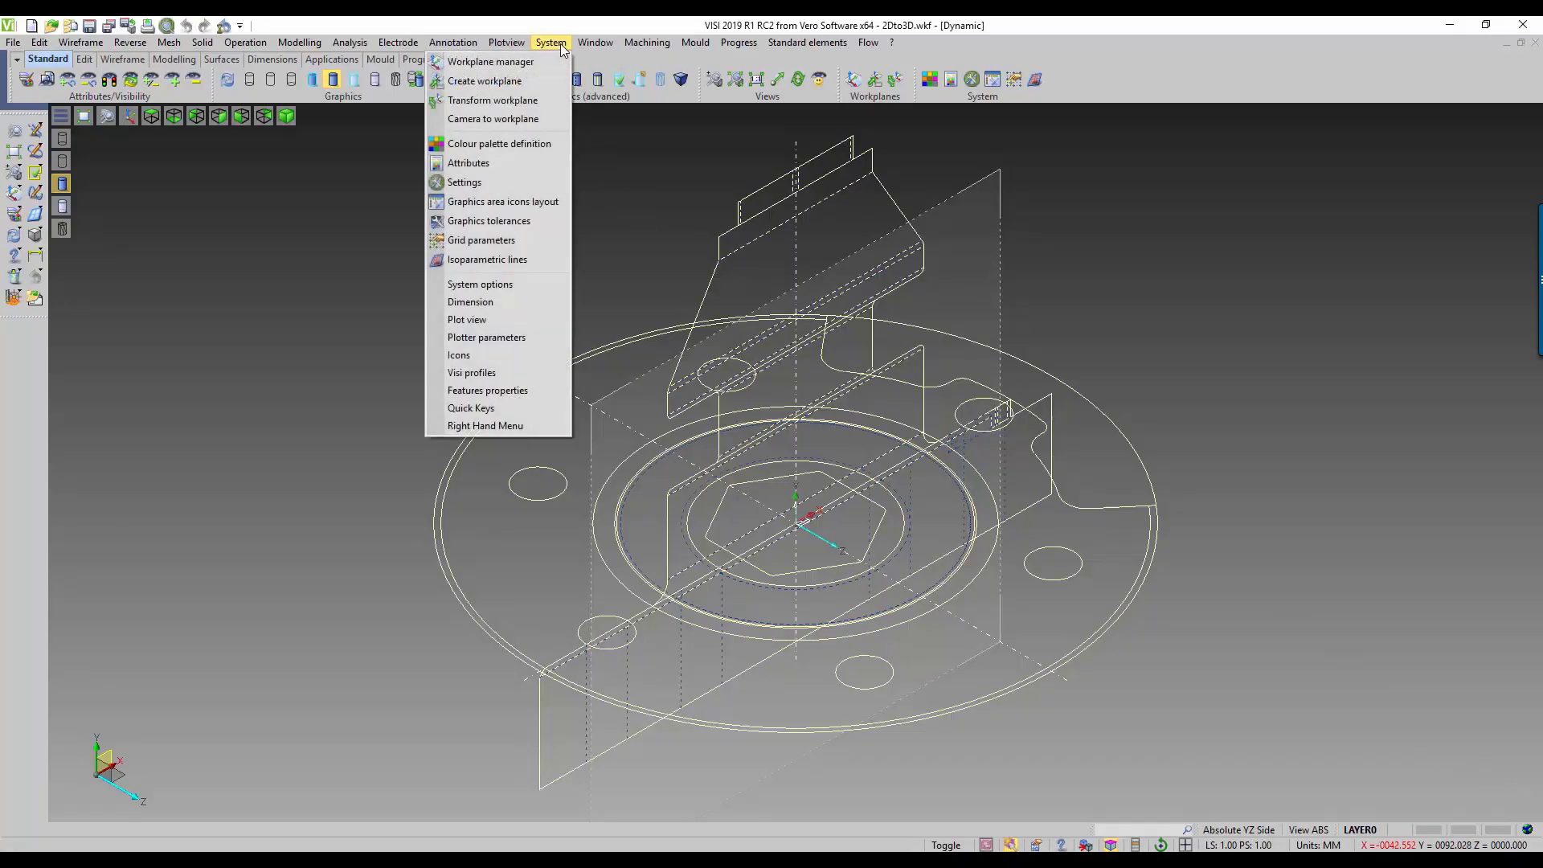
click(443, 182)
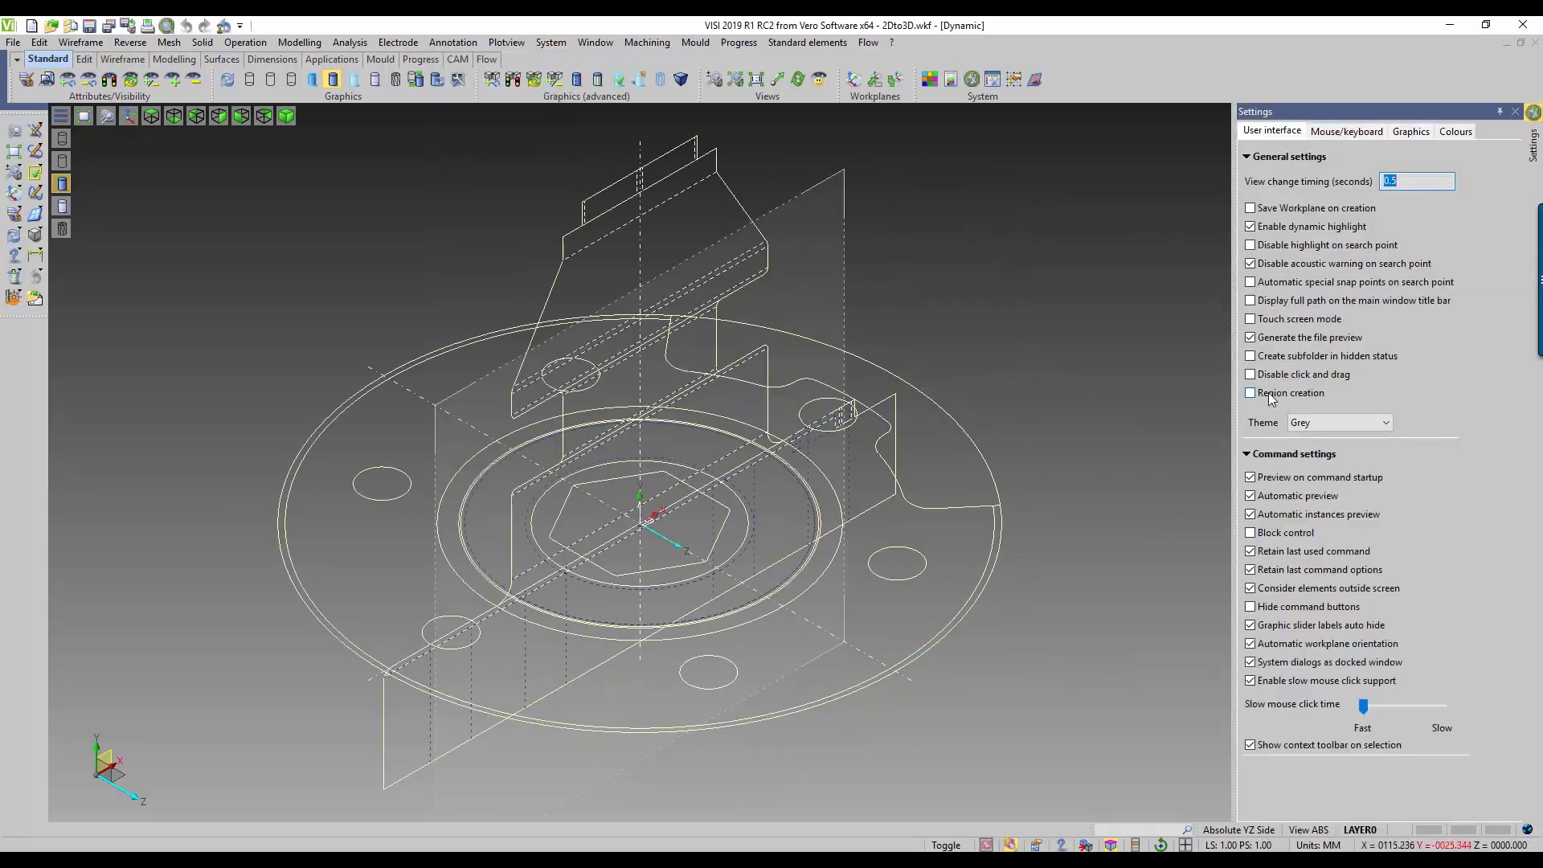
click(1251, 393)
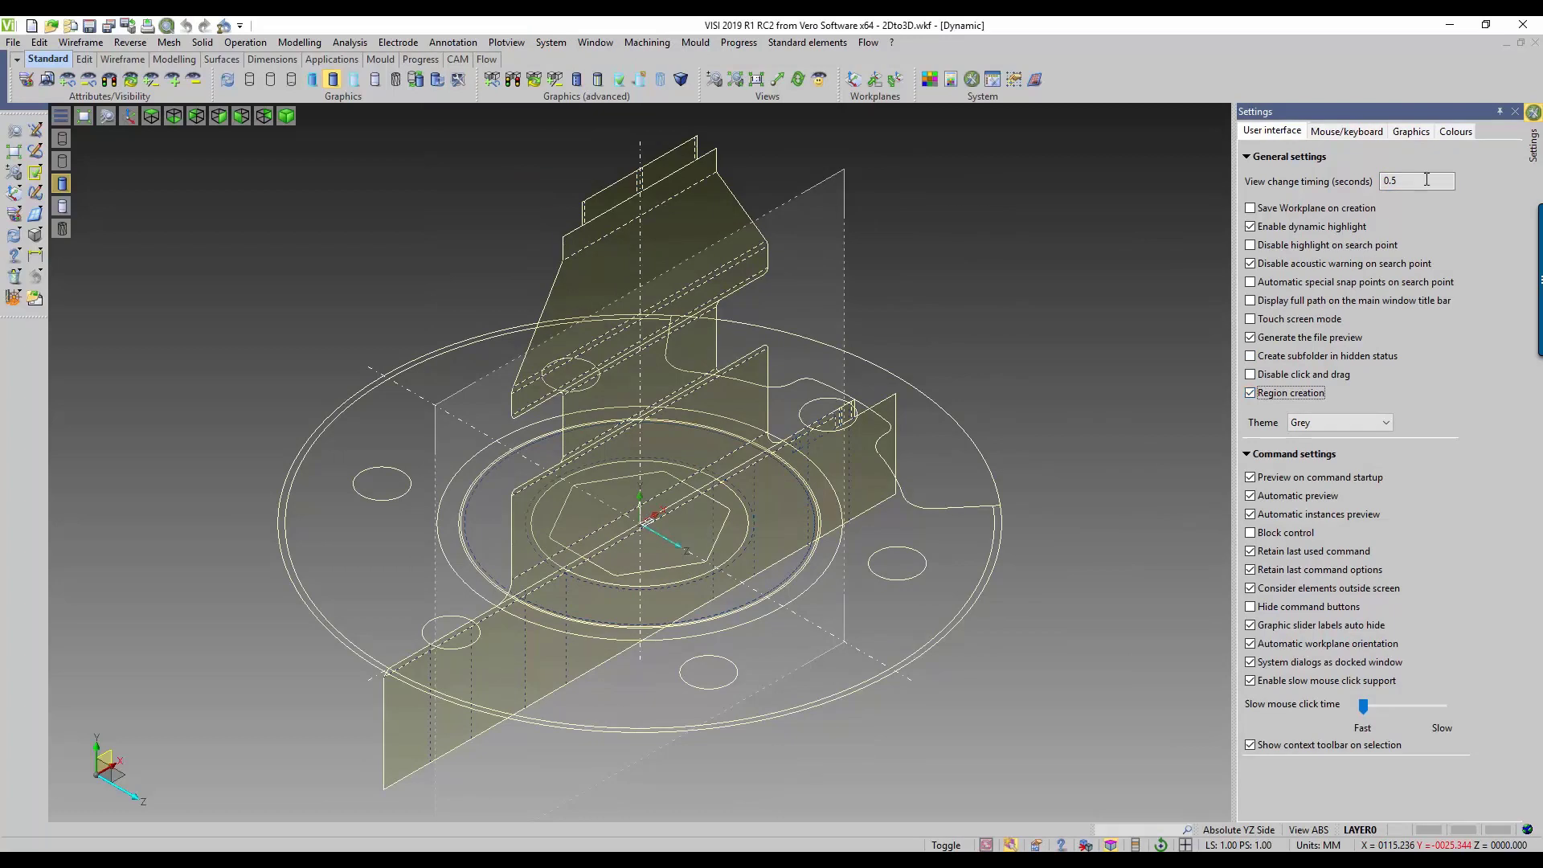
click(1516, 112)
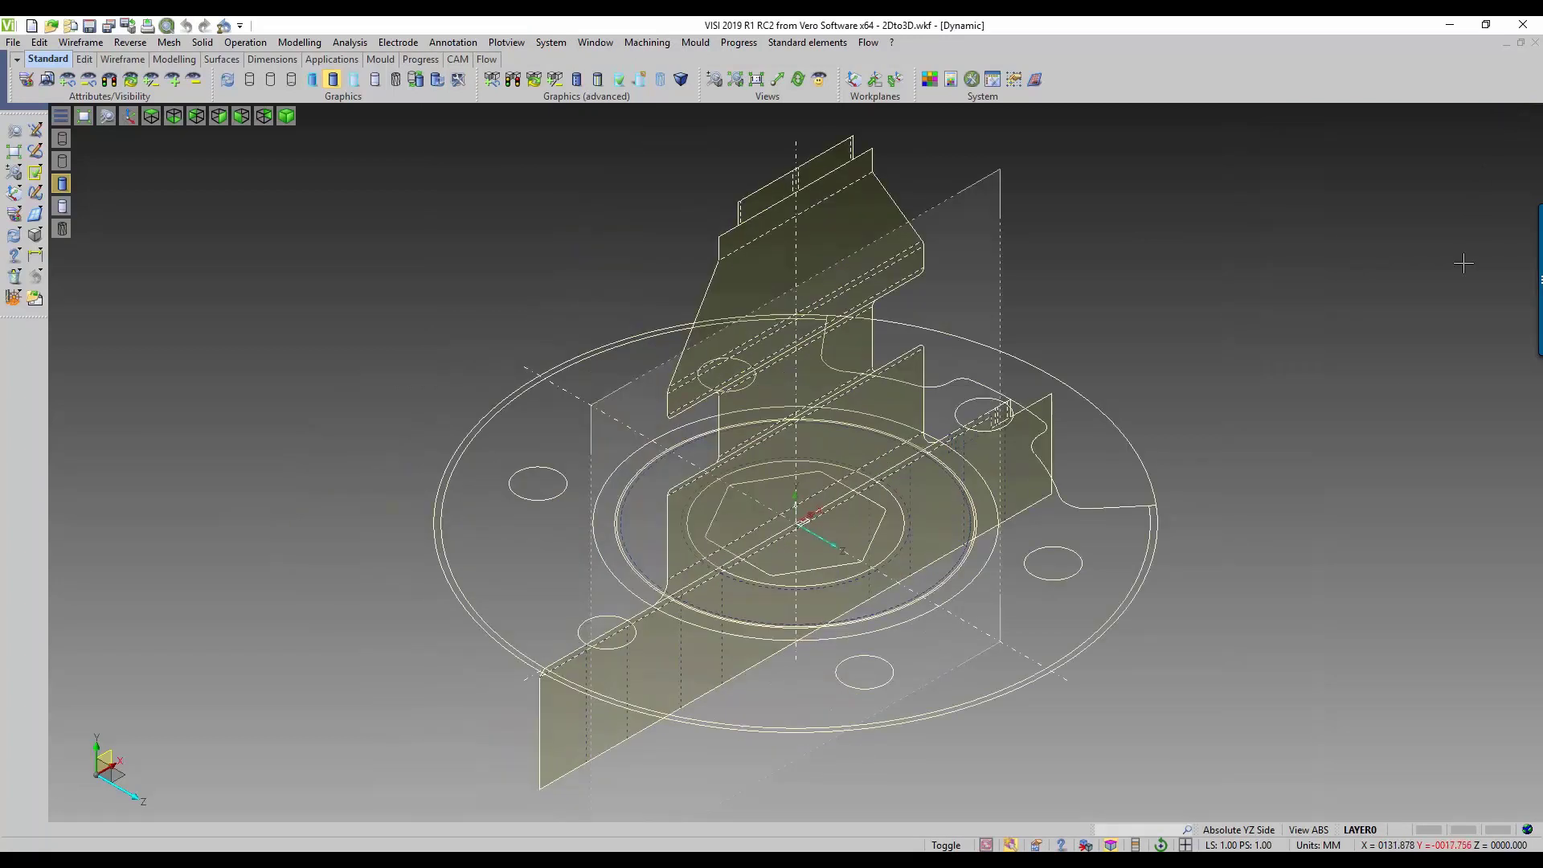
Step: In the right view on workplane Absolute YZ Side, select all regions left of the centreline for Swing elements and confirm the selection
click(1254, 831)
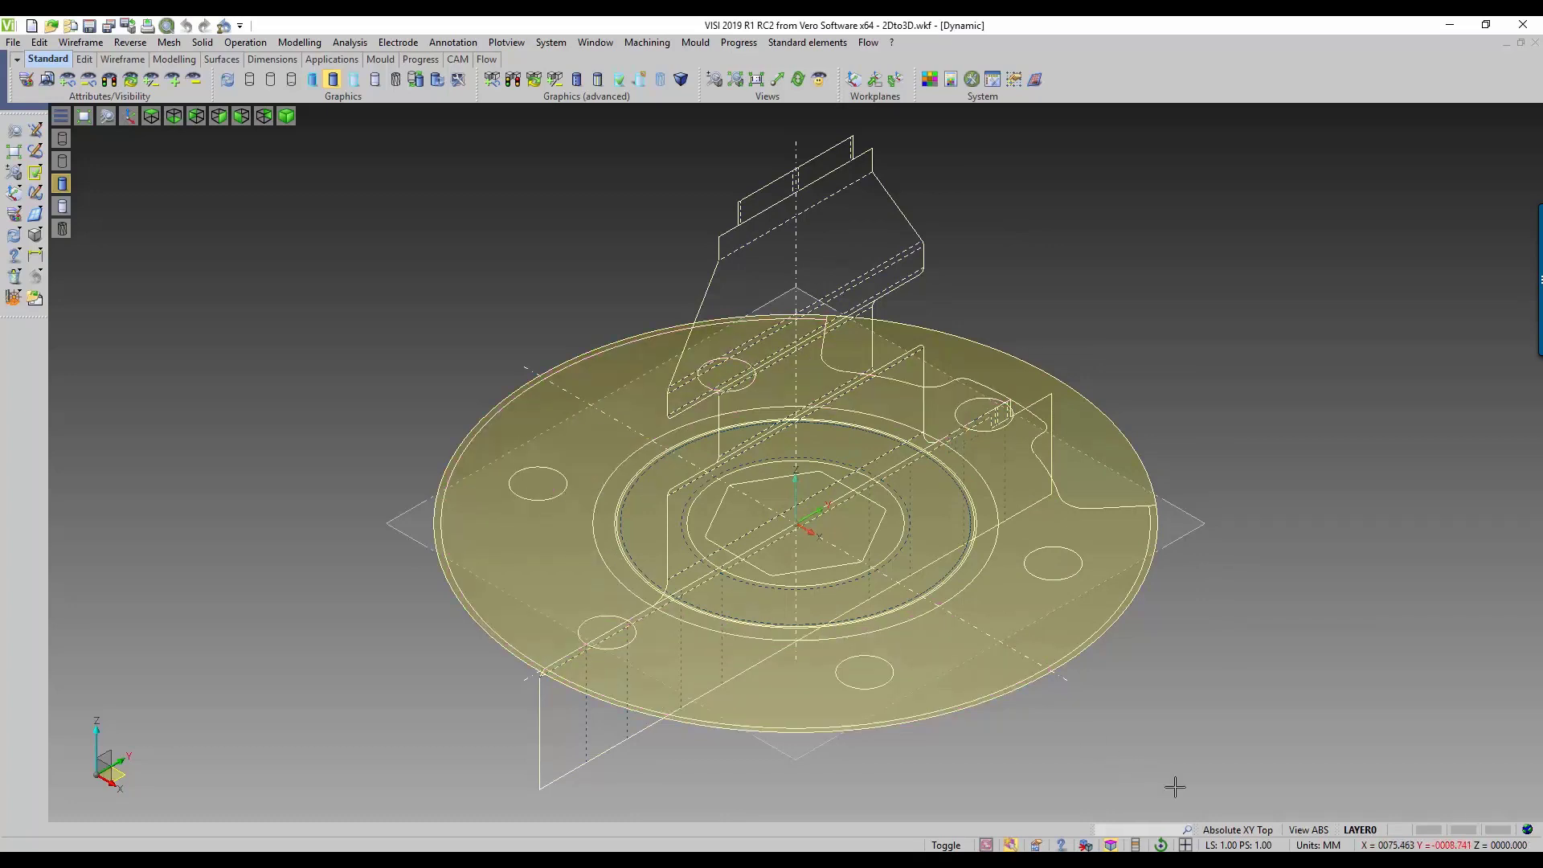
key(F5)
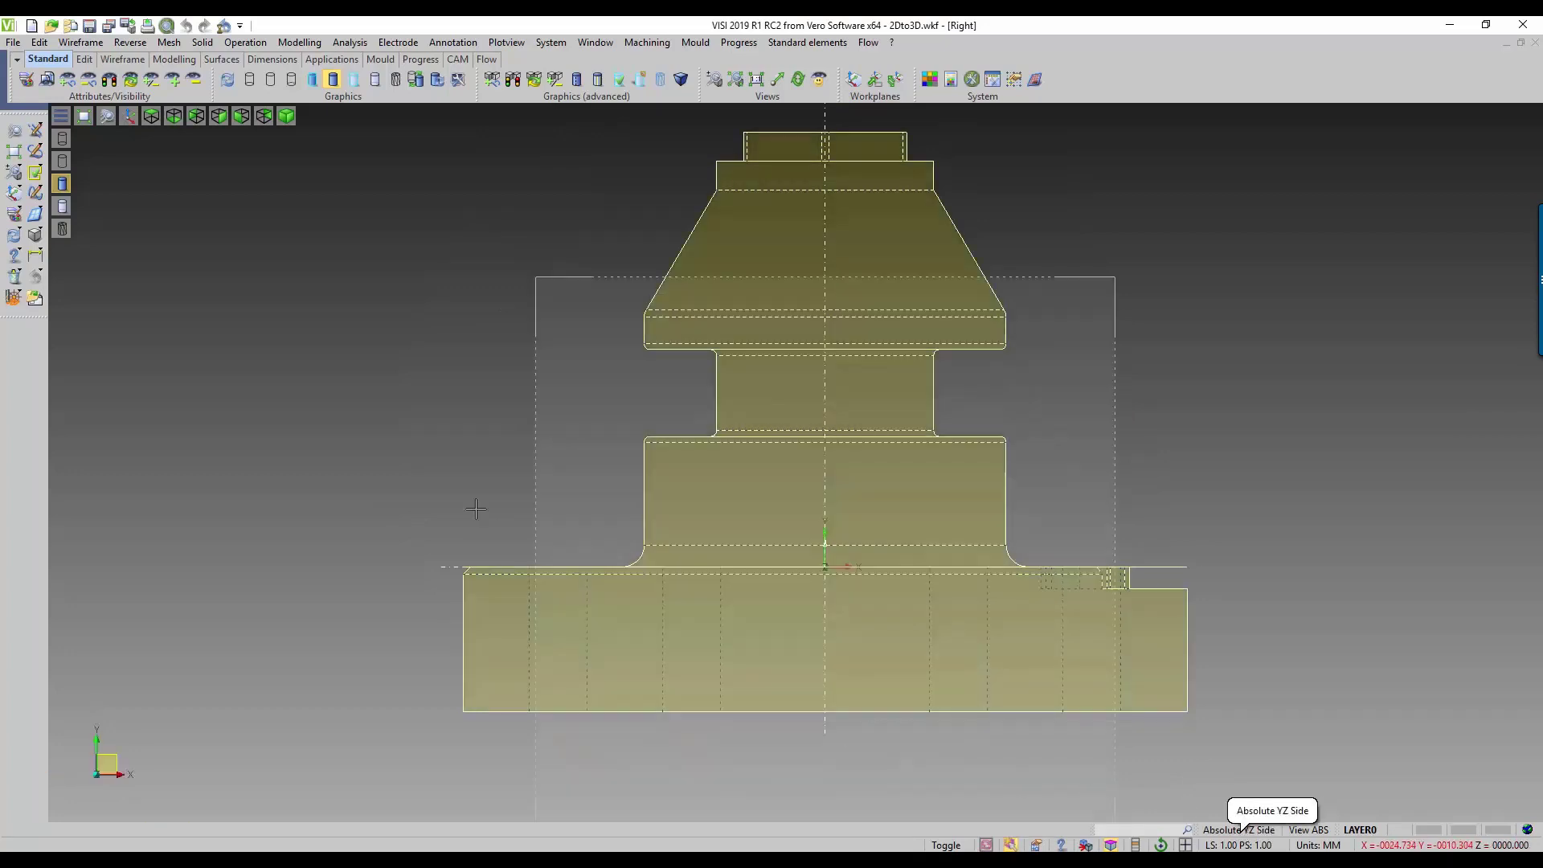
click(309, 44)
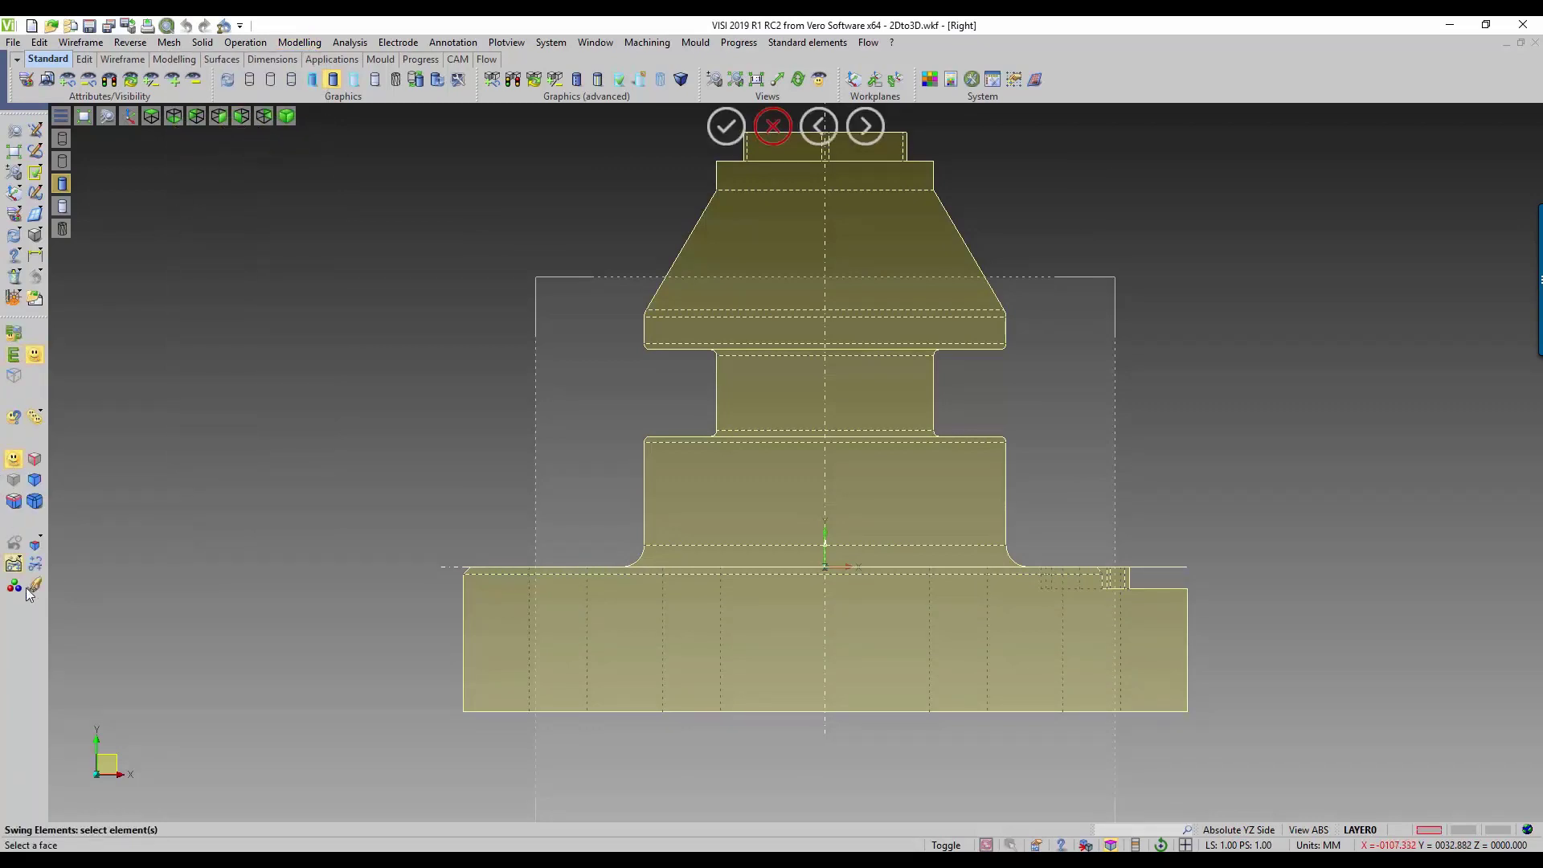
scroll(148, 640, down, 1)
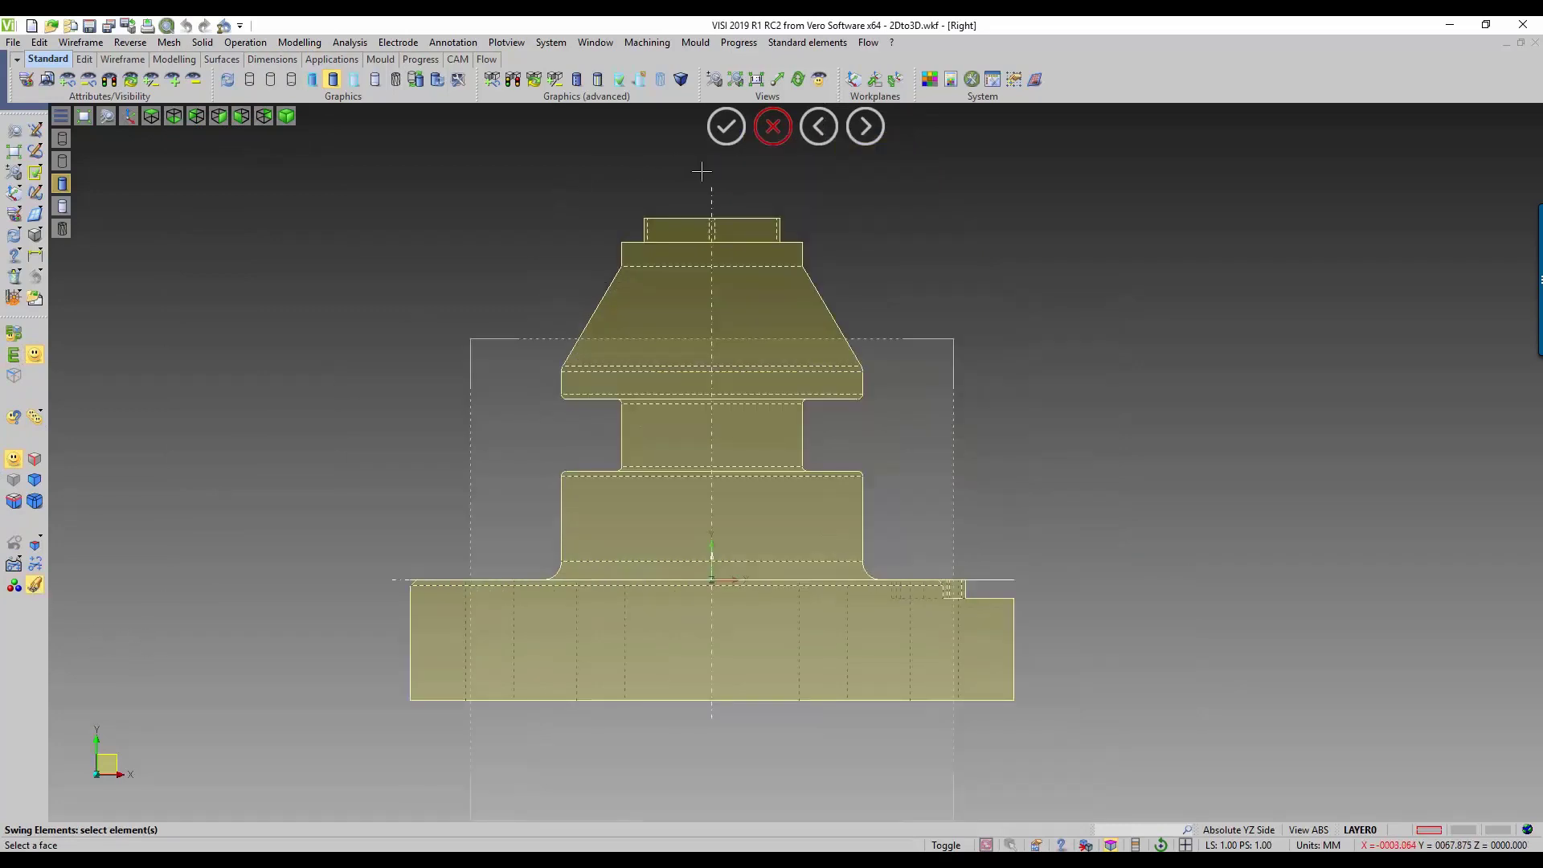
drag(323, 164, 714, 736)
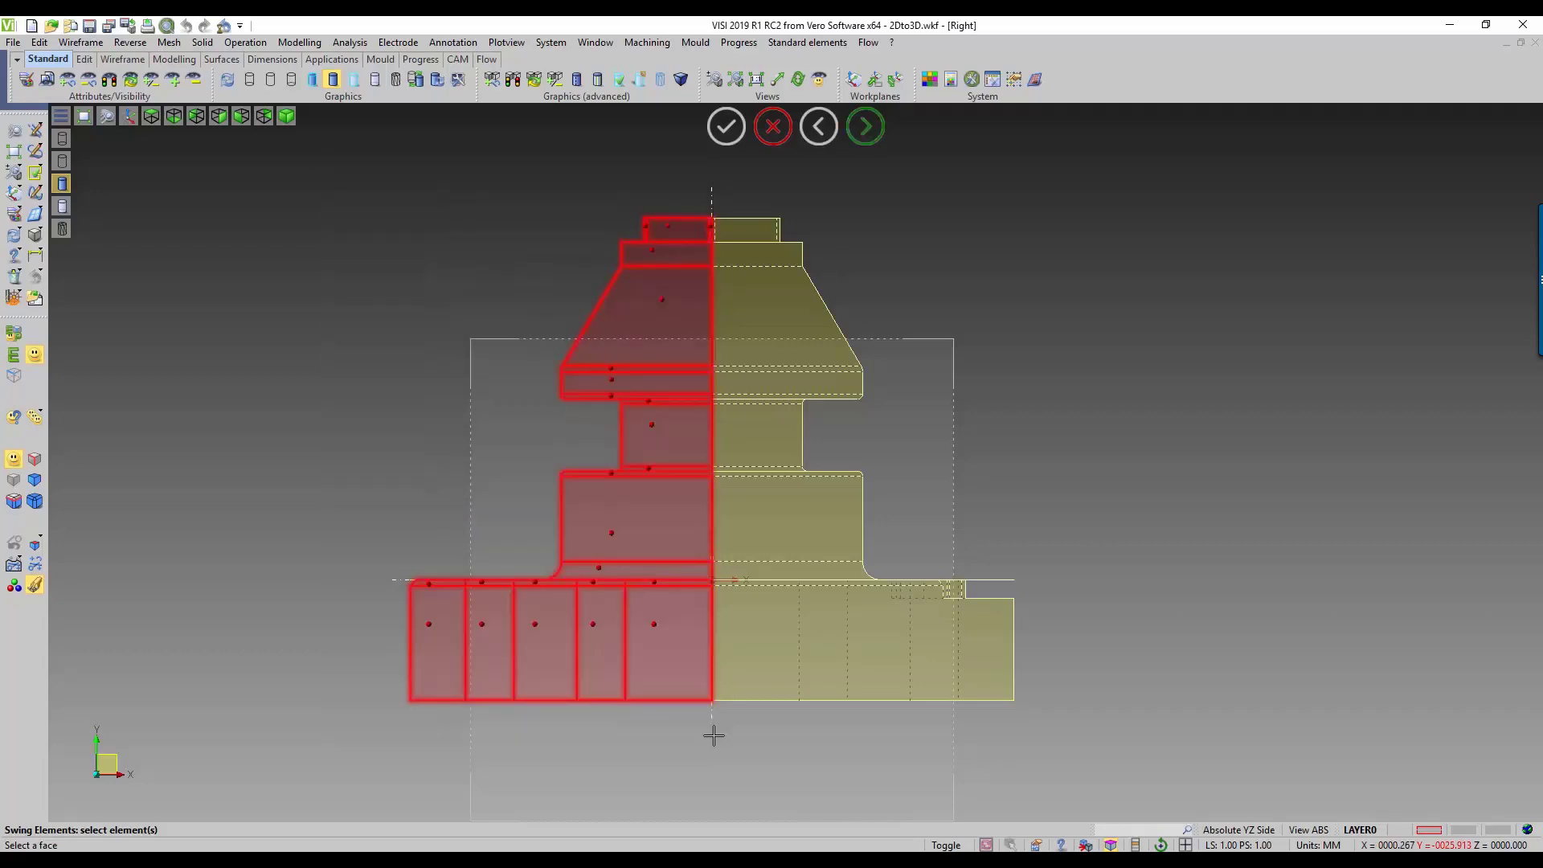
middle_click(714, 736)
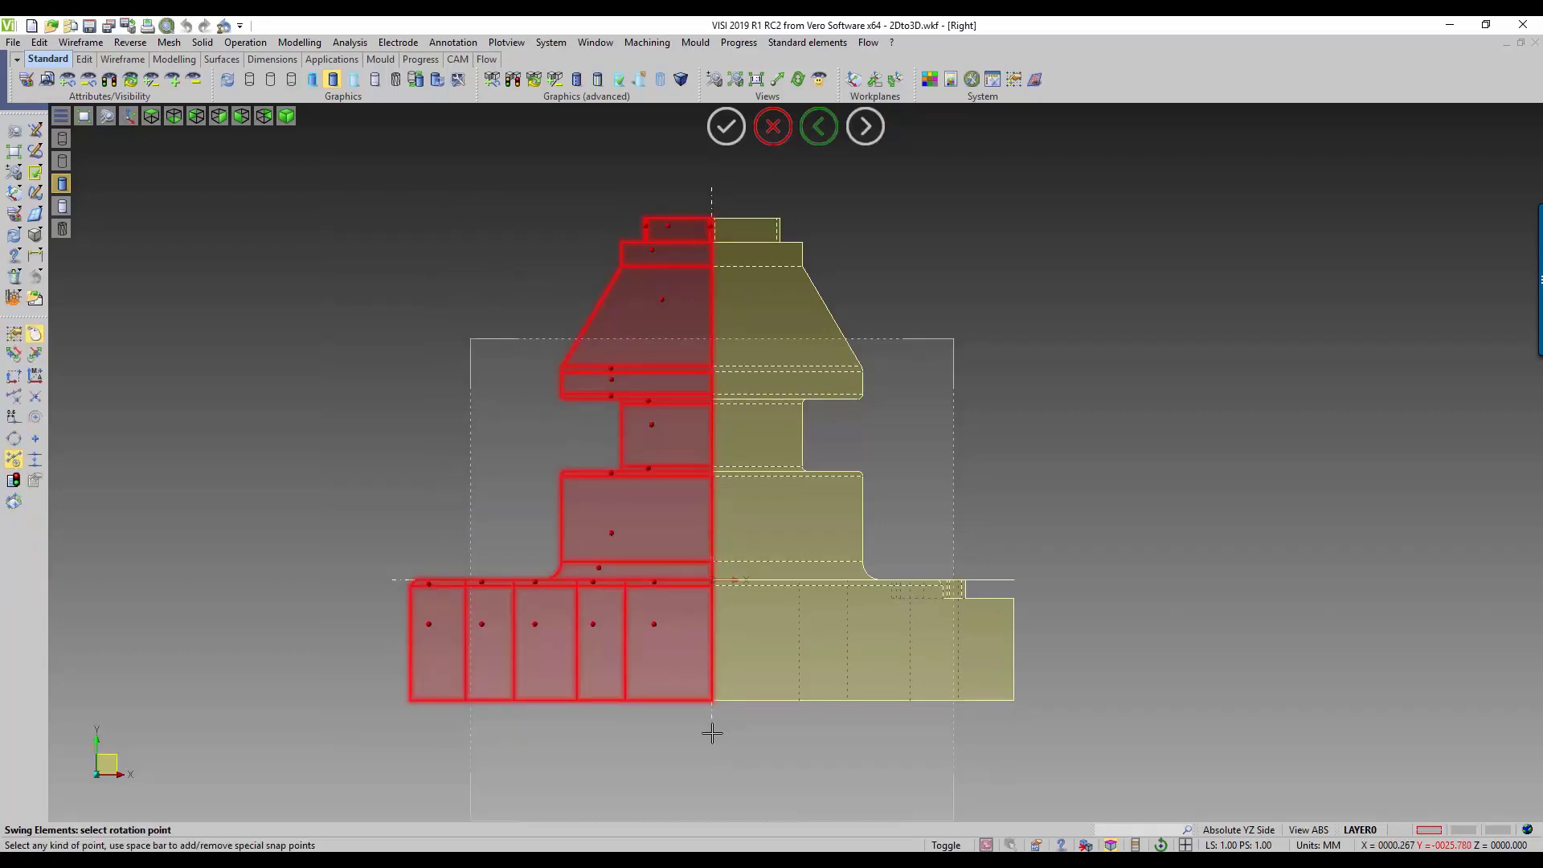
Step: Create the turned body as a full swing about the upper end of the centreline, with the Boolean operation set to Unite
click(712, 185)
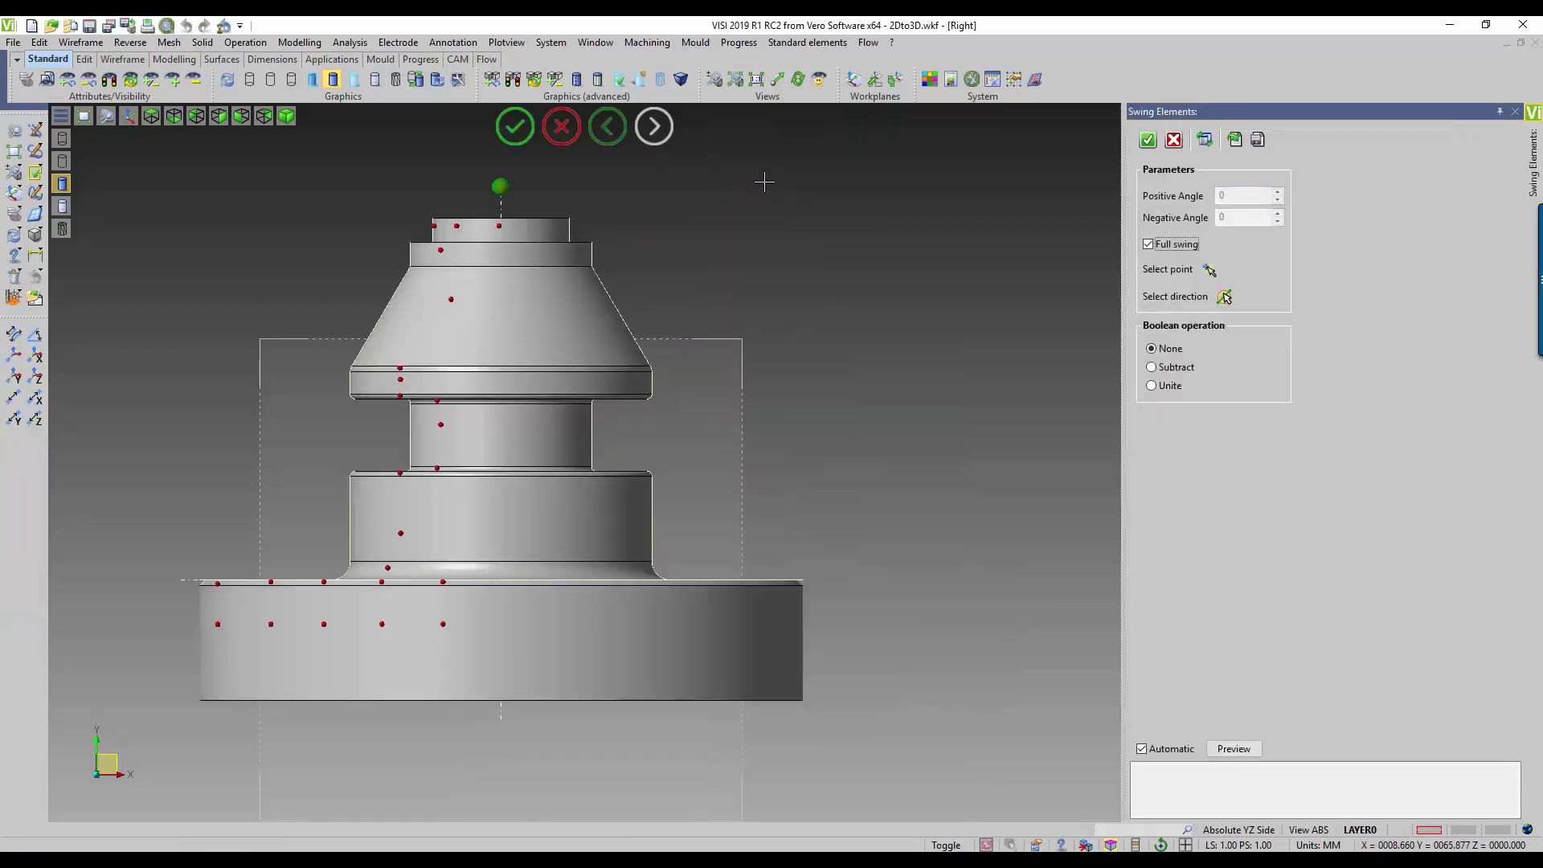
middle_drag(840, 513, 909, 403)
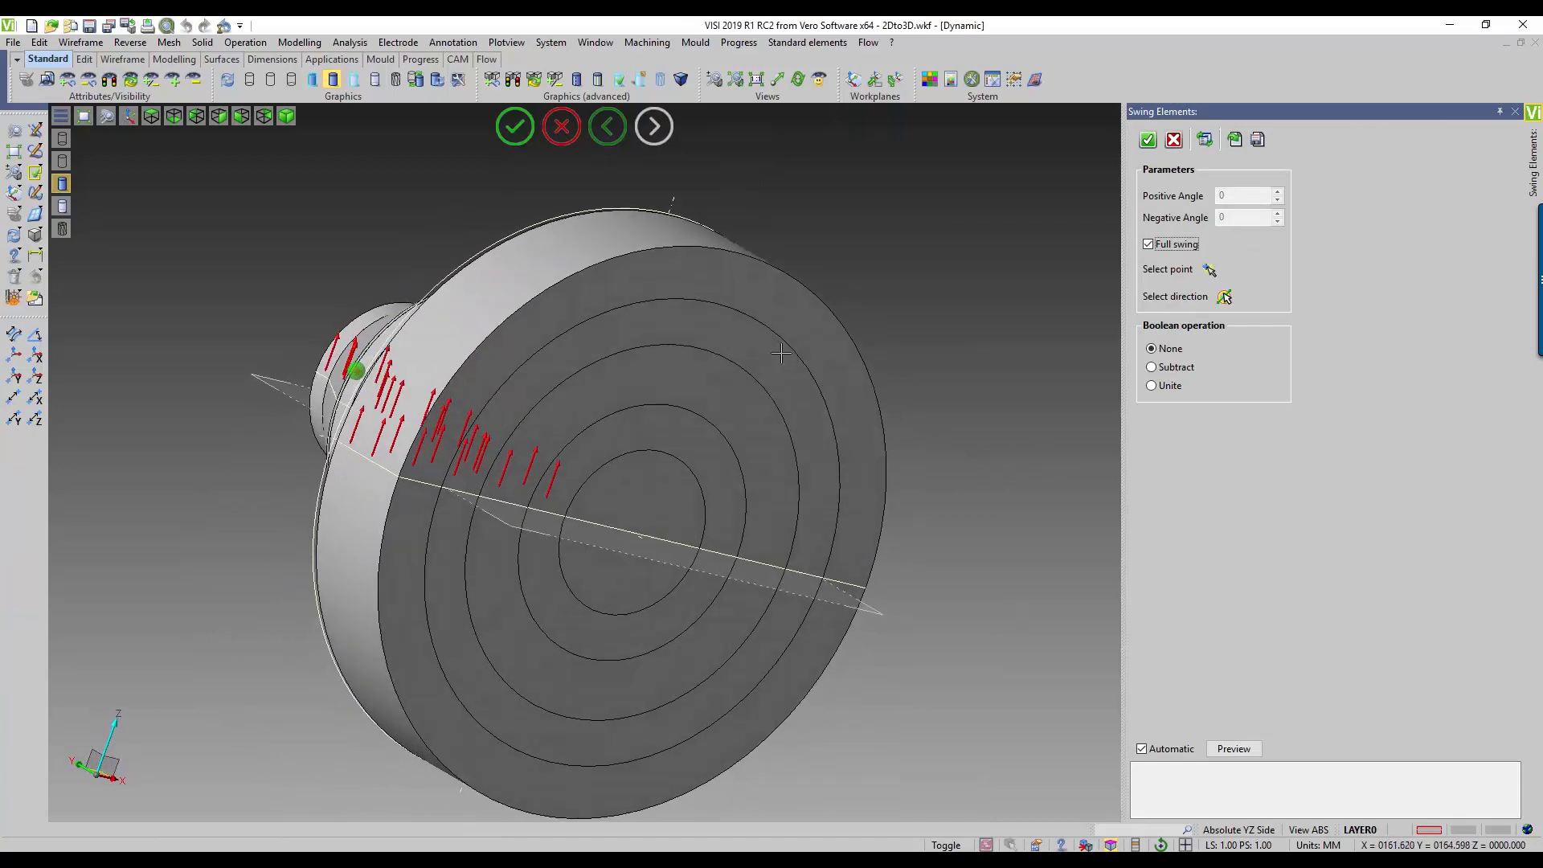
click(1152, 386)
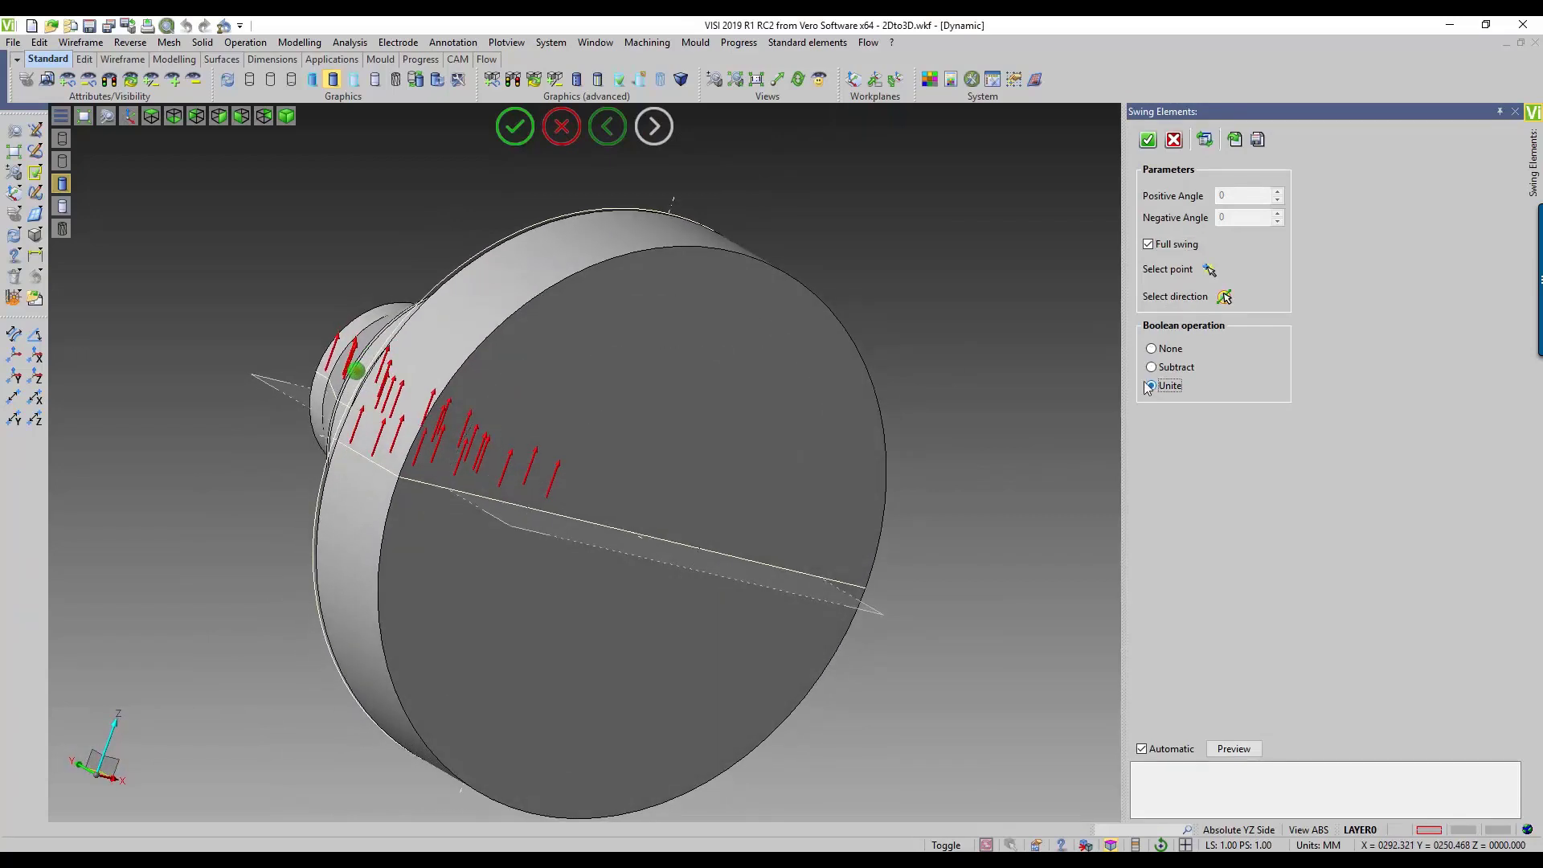
click(1148, 140)
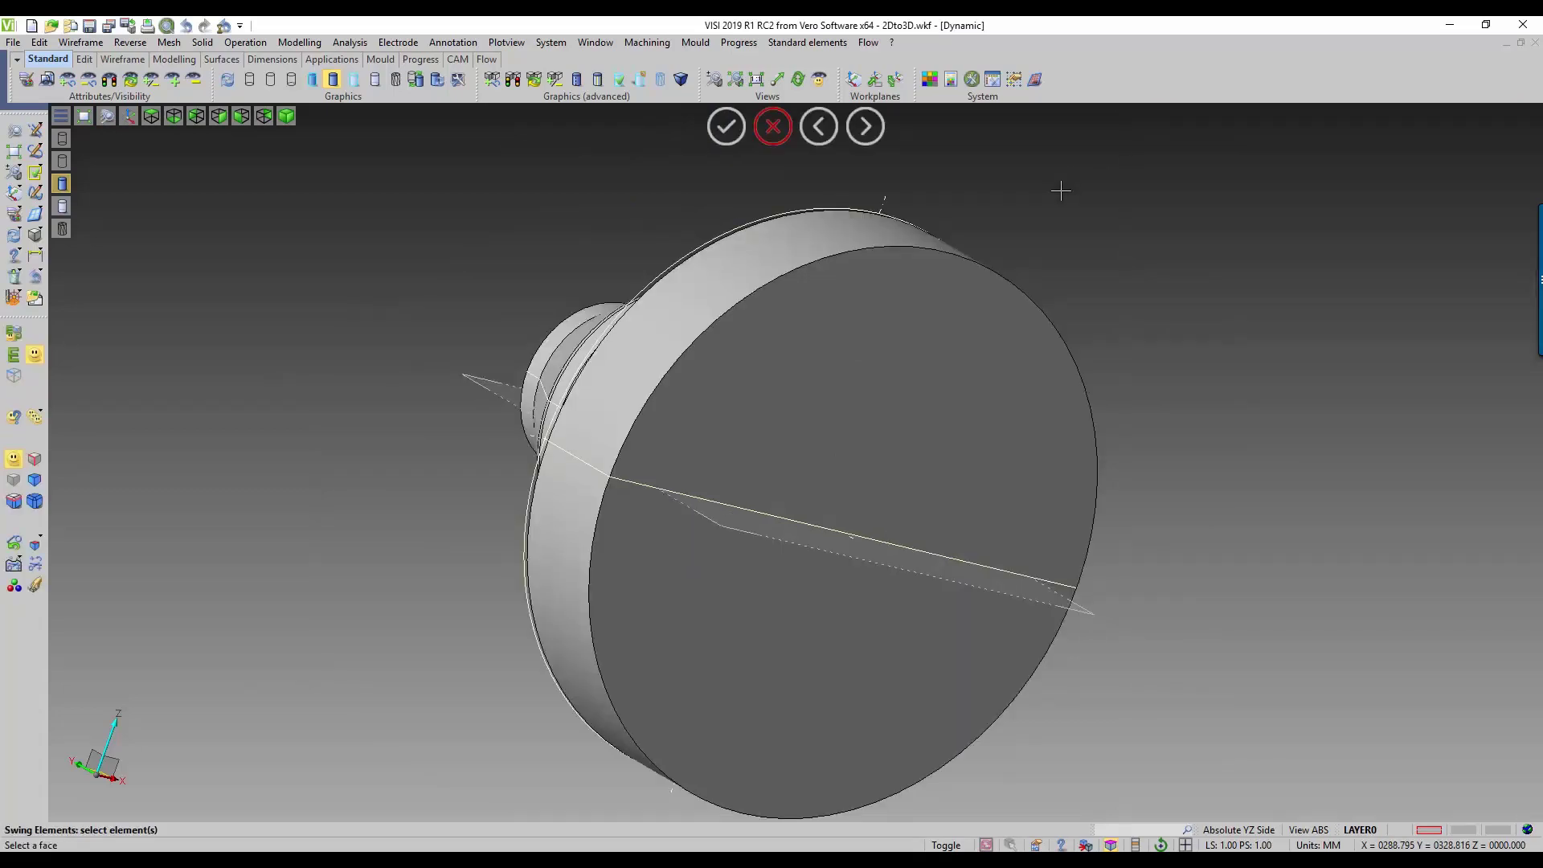
Step: Switch the workplane to Absolute XY Top for the flange regions and leave Swing elements
key(Home)
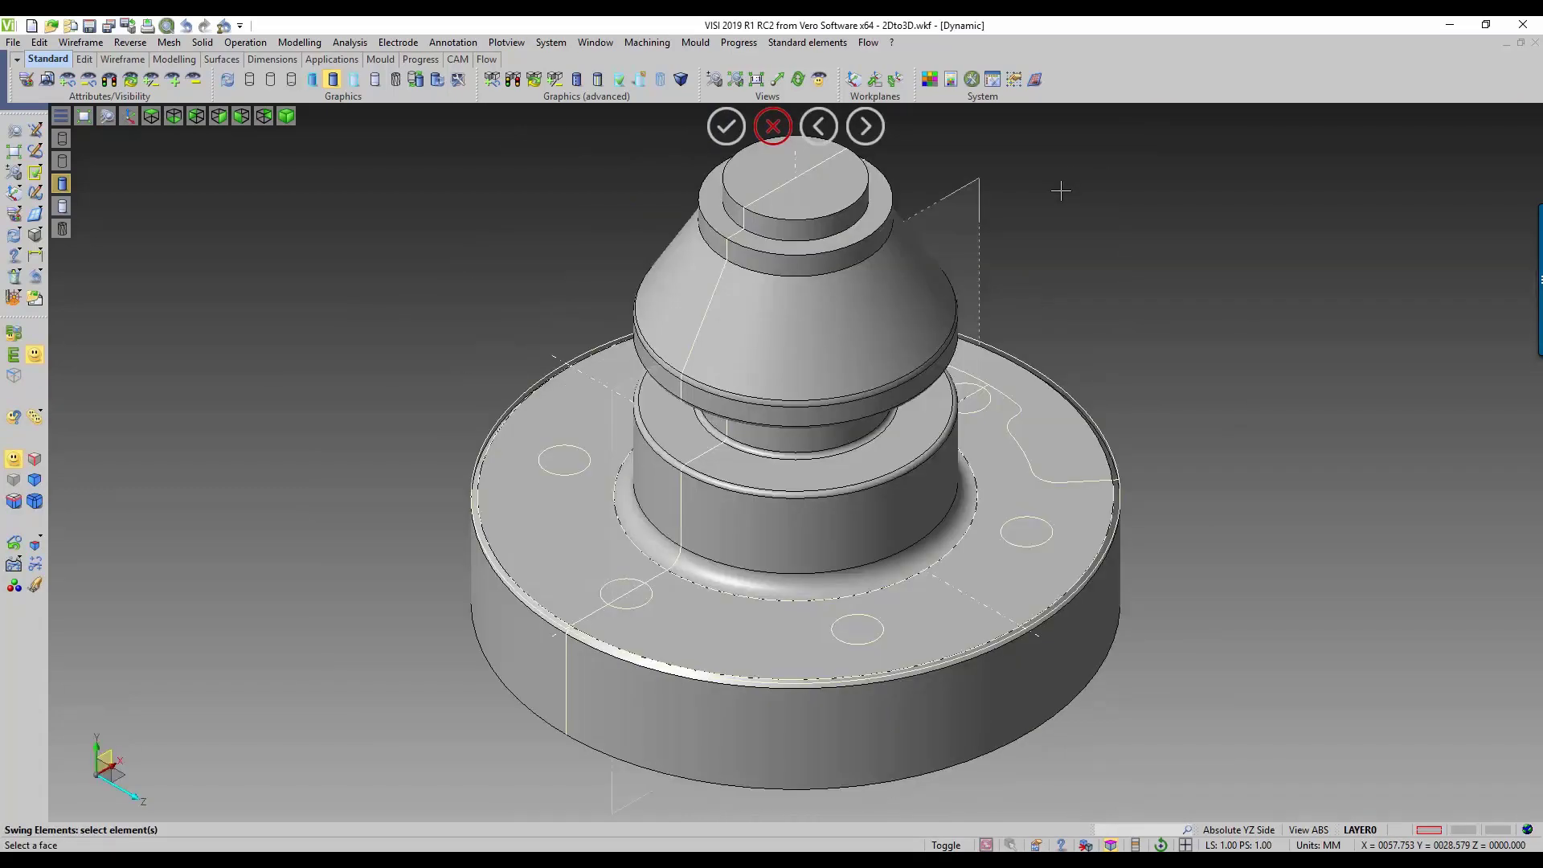
click(1244, 832)
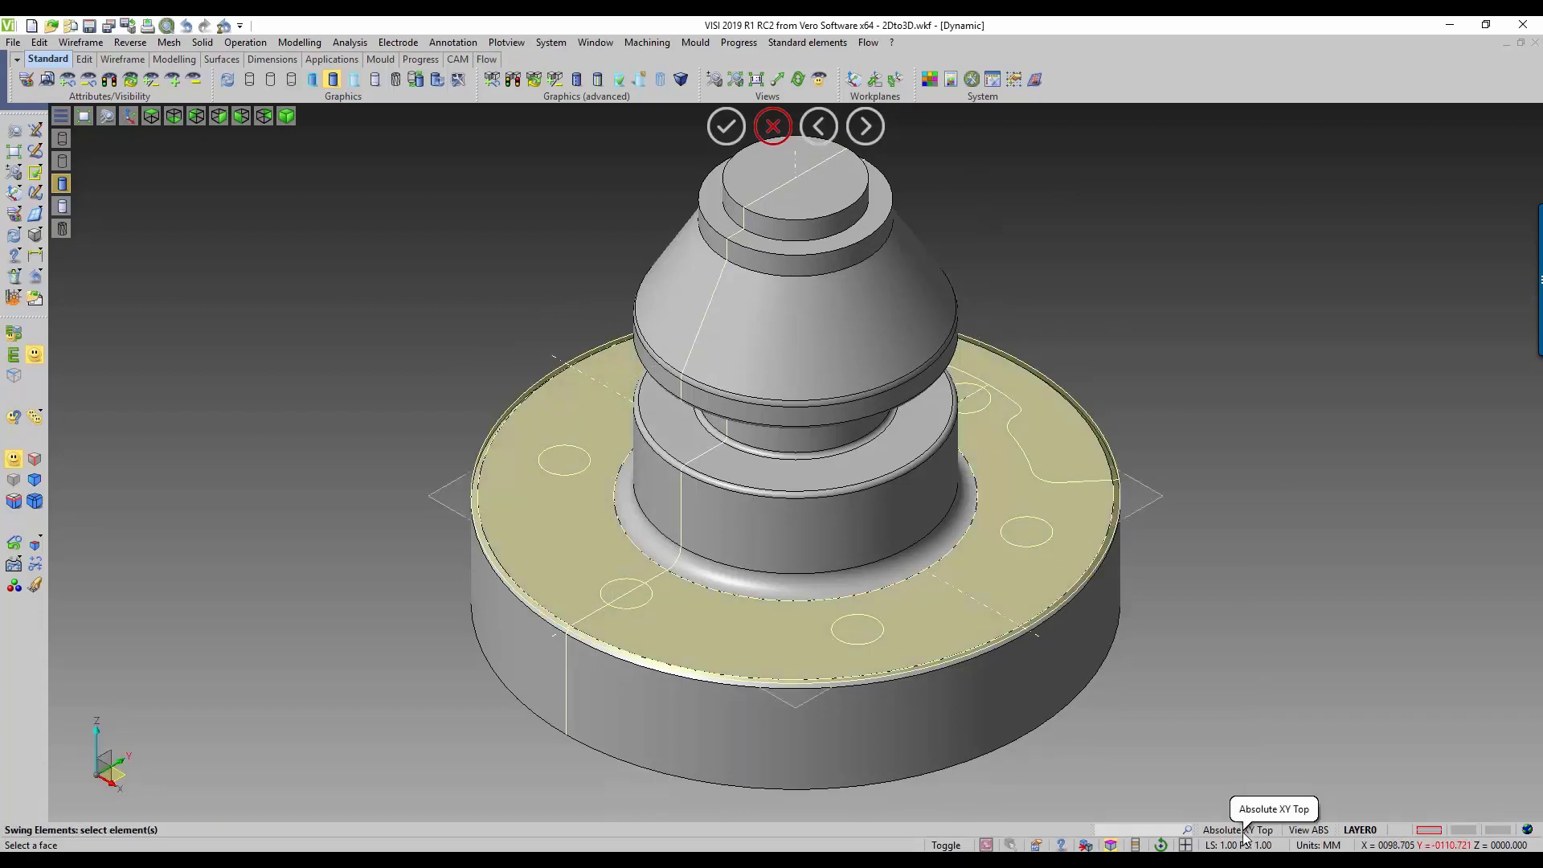
middle_drag(1174, 640, 1082, 720)
scroll(1084, 718, up, 3)
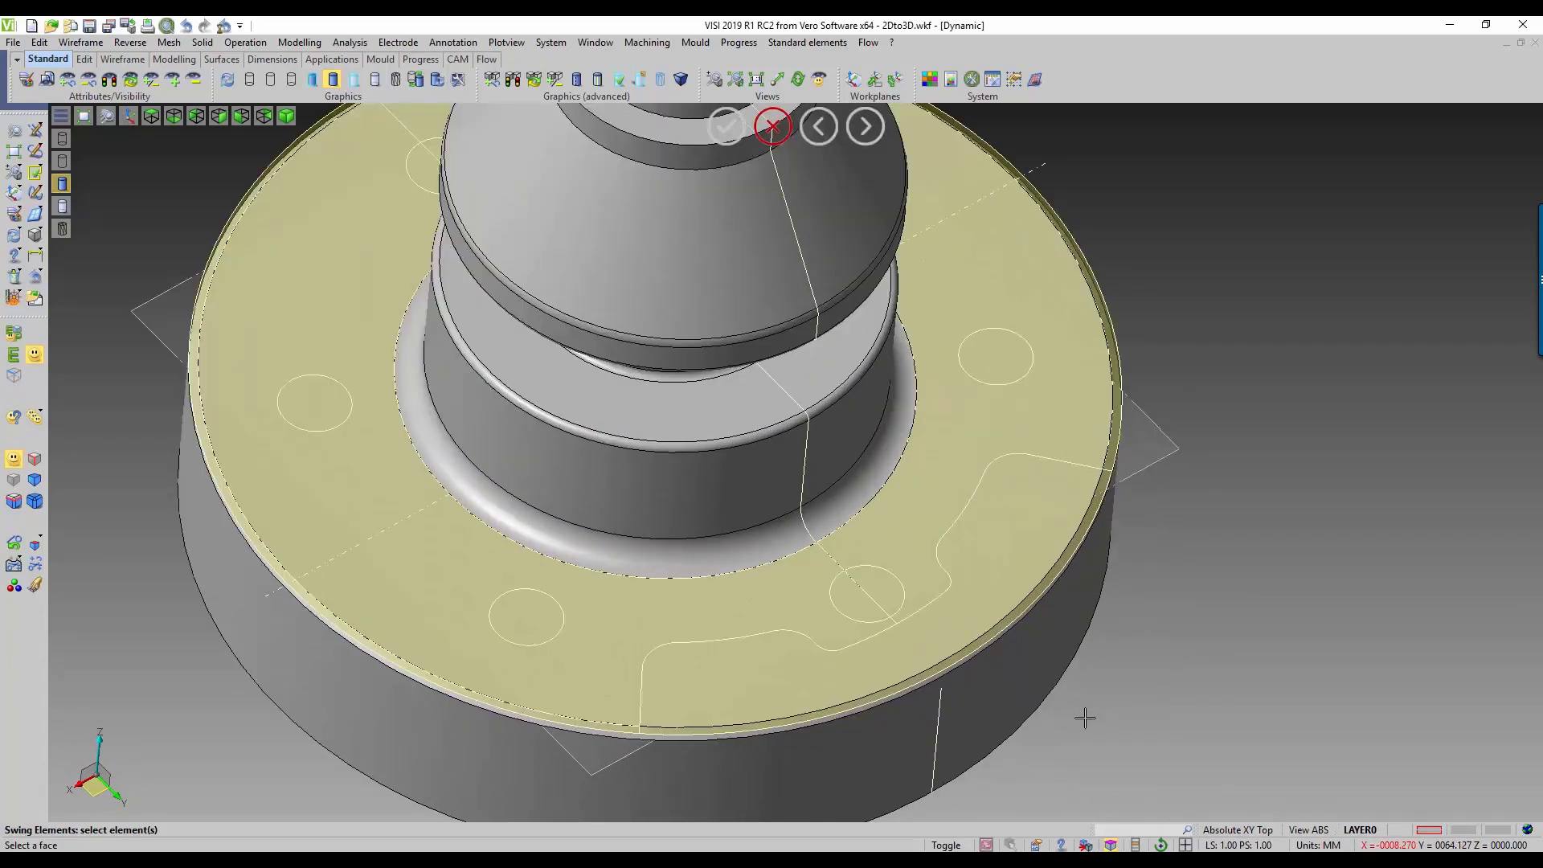
key(Escape)
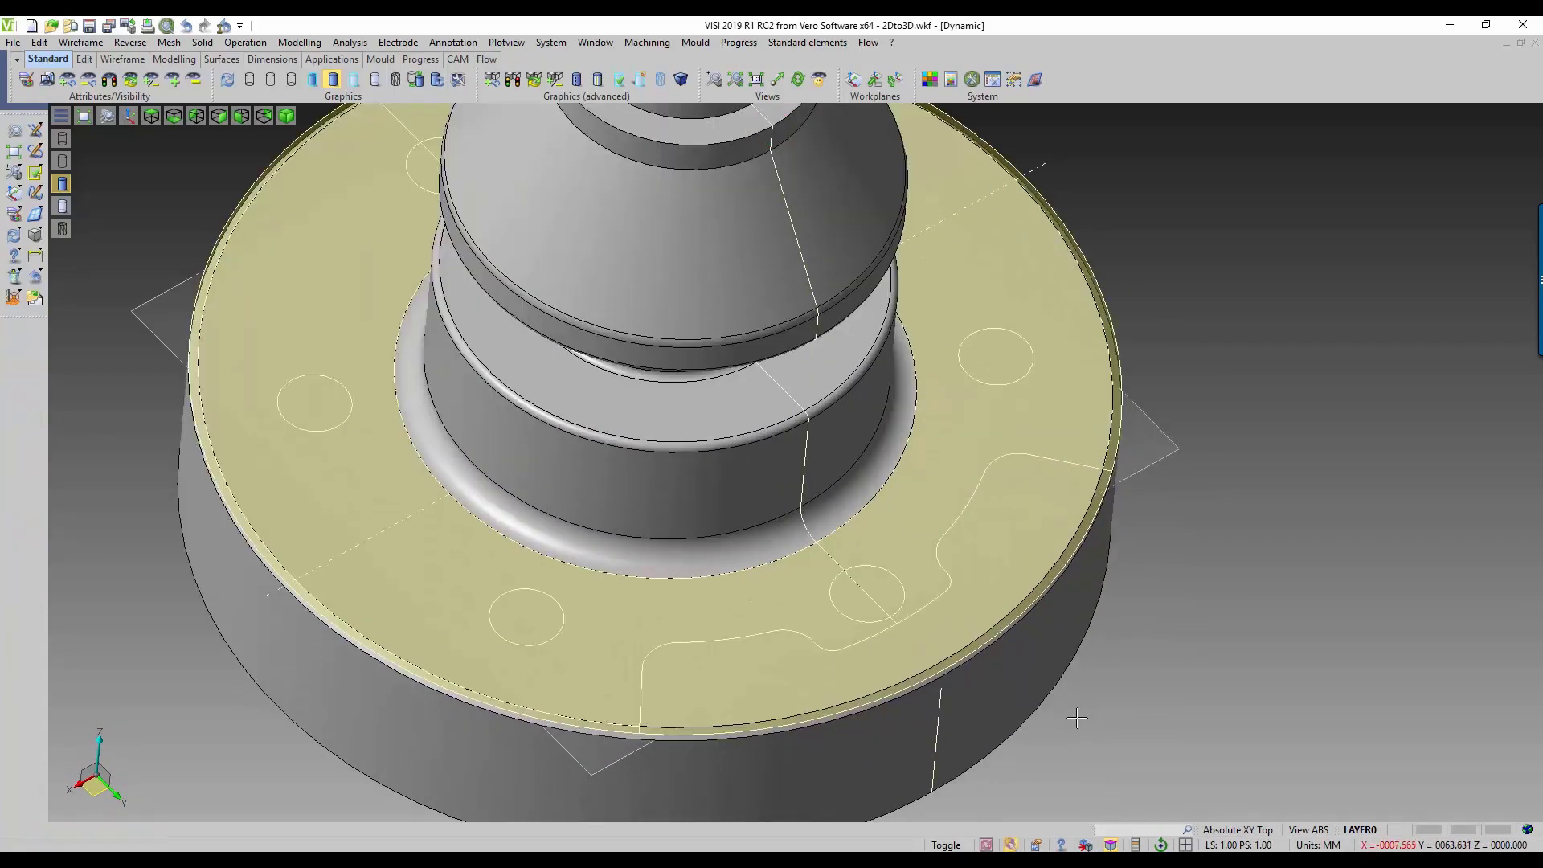
Step: Select the notched region at the flange edge and its adjoining thin rim strip for Extrude elements, and confirm the selection
click(305, 44)
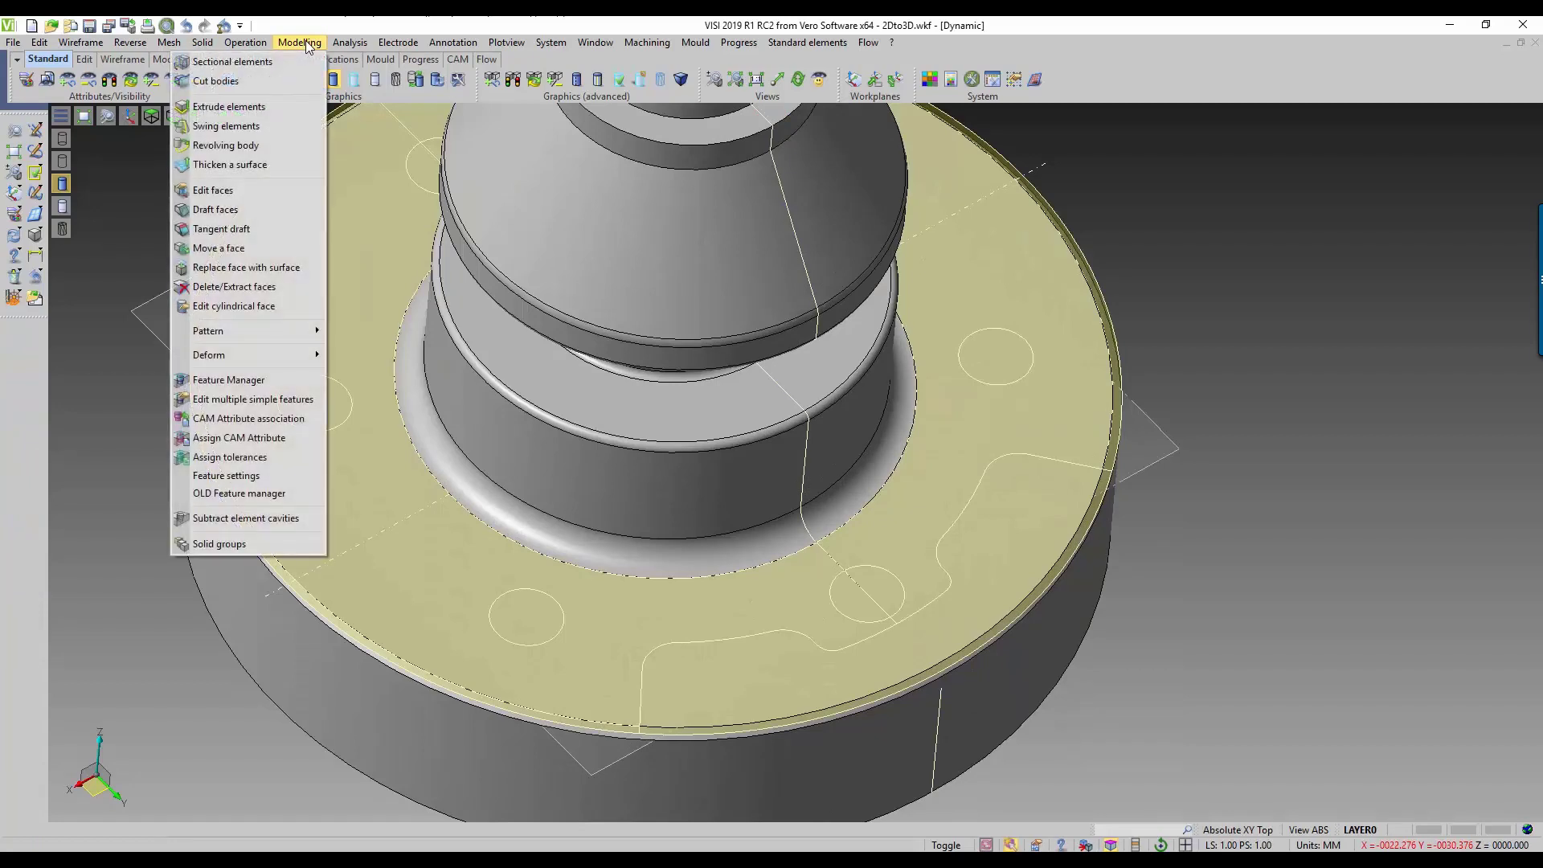
click(238, 108)
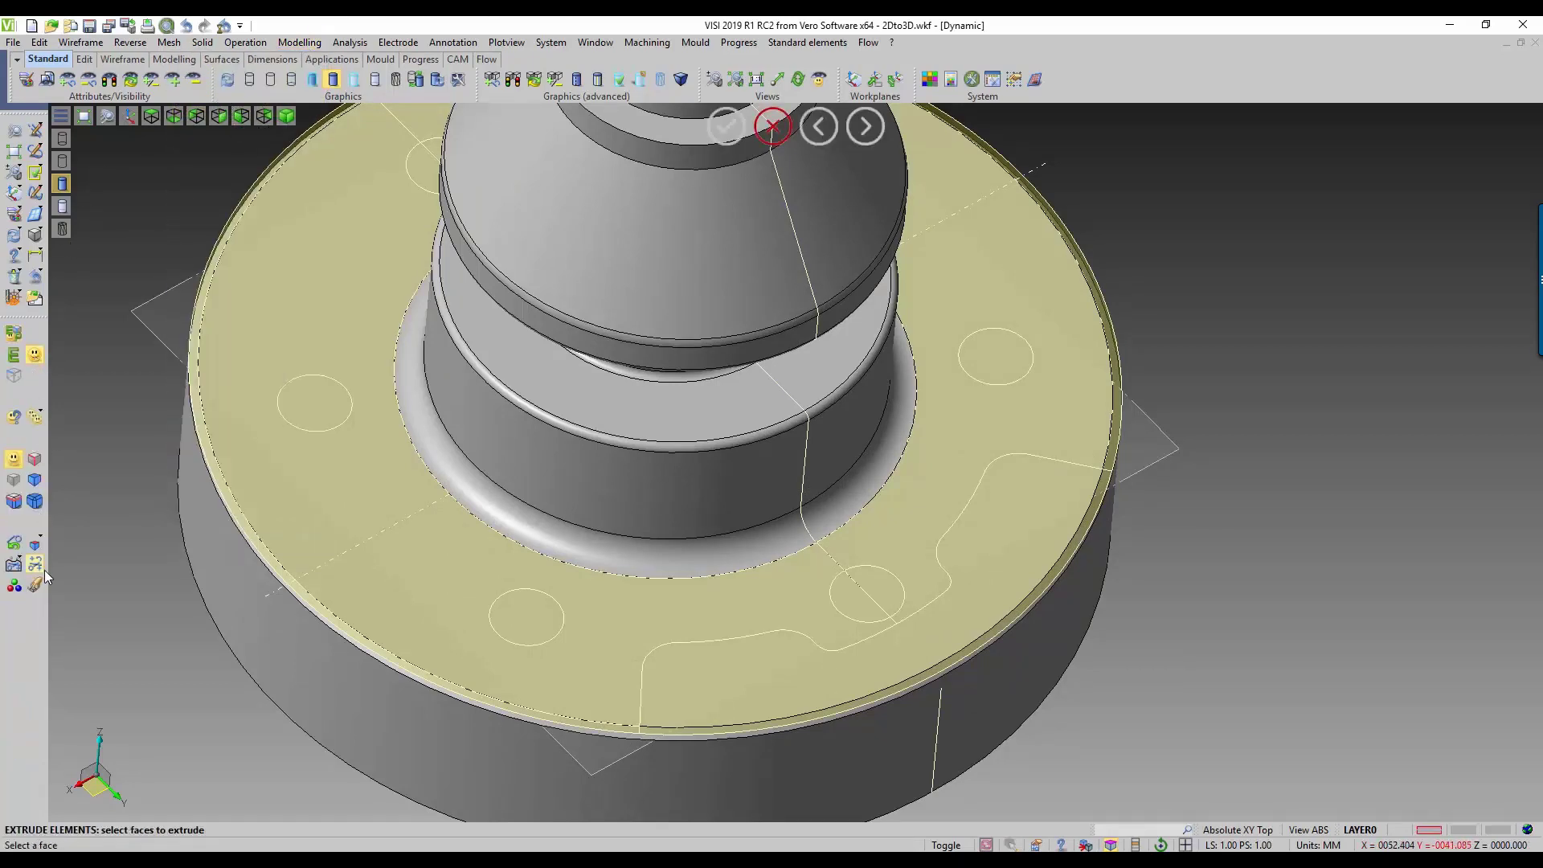
click(700, 680)
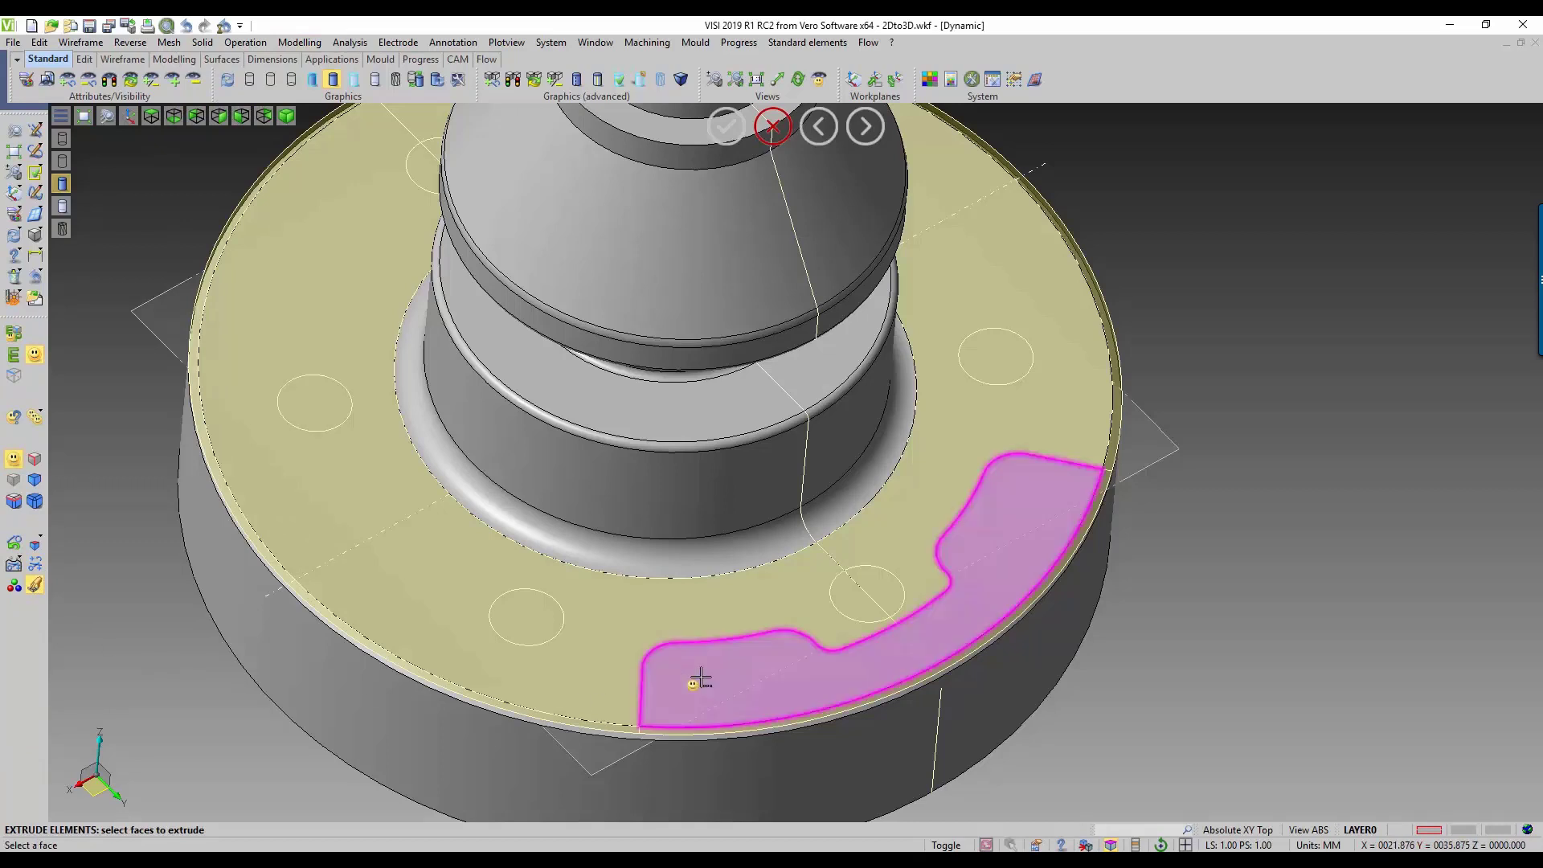
click(700, 680)
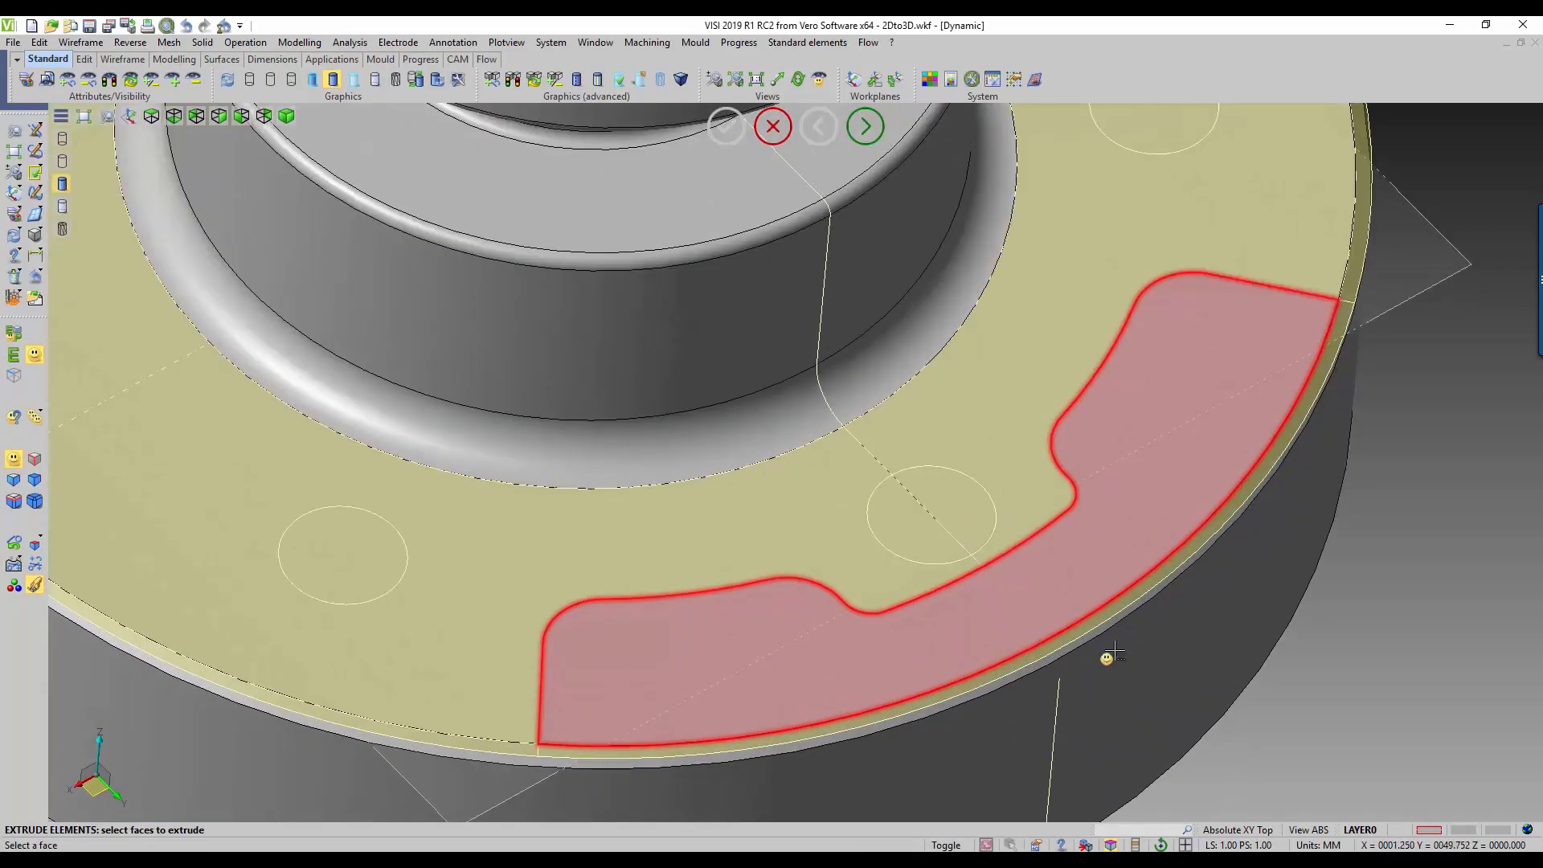
scroll(756, 691, up, 3)
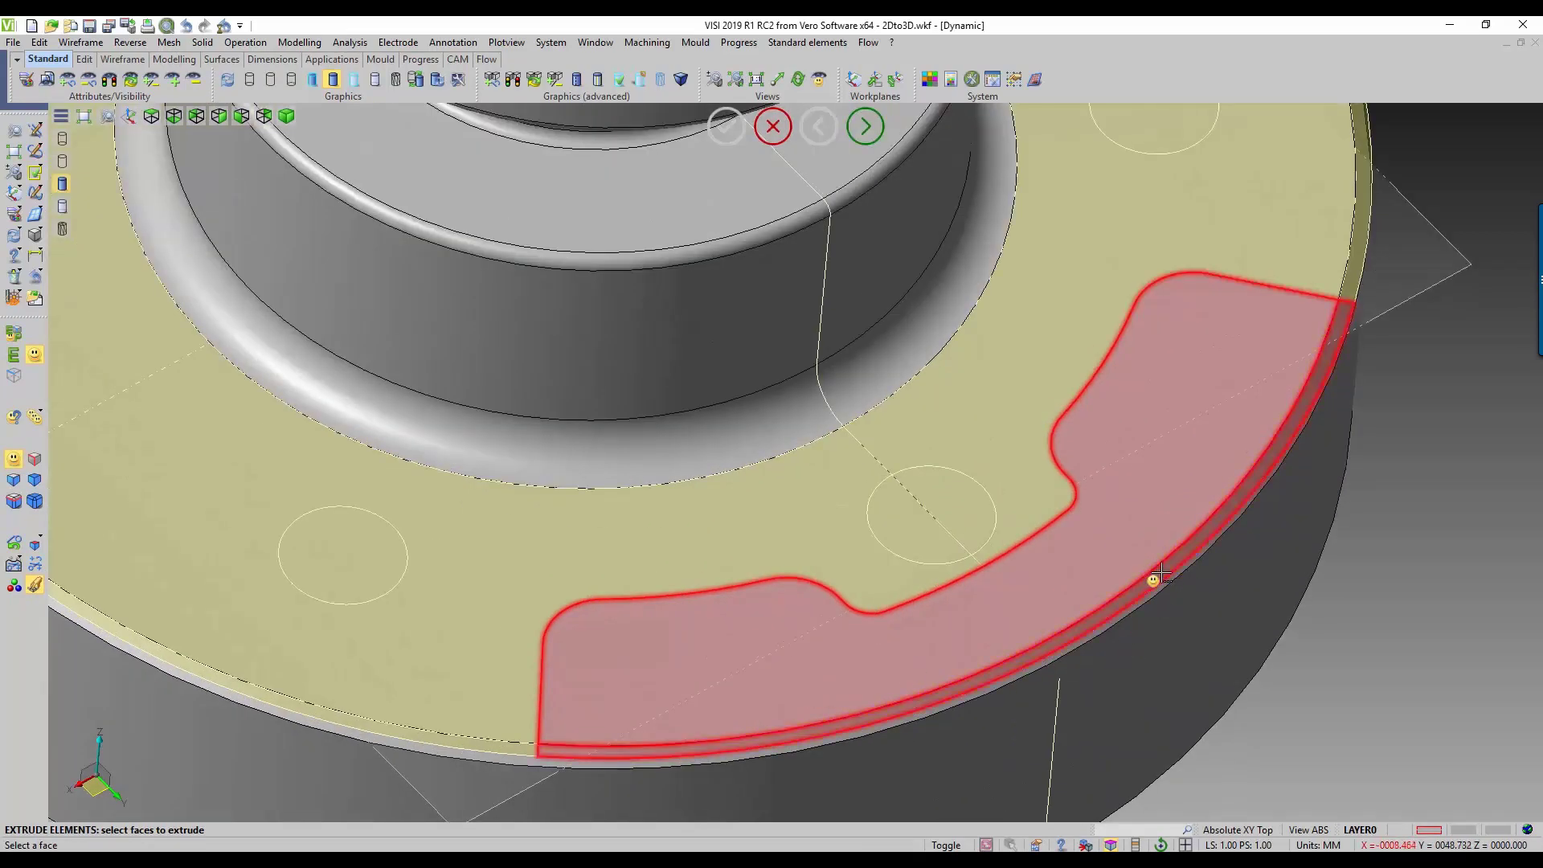
scroll(1375, 520, down, 5)
right_click(1381, 577)
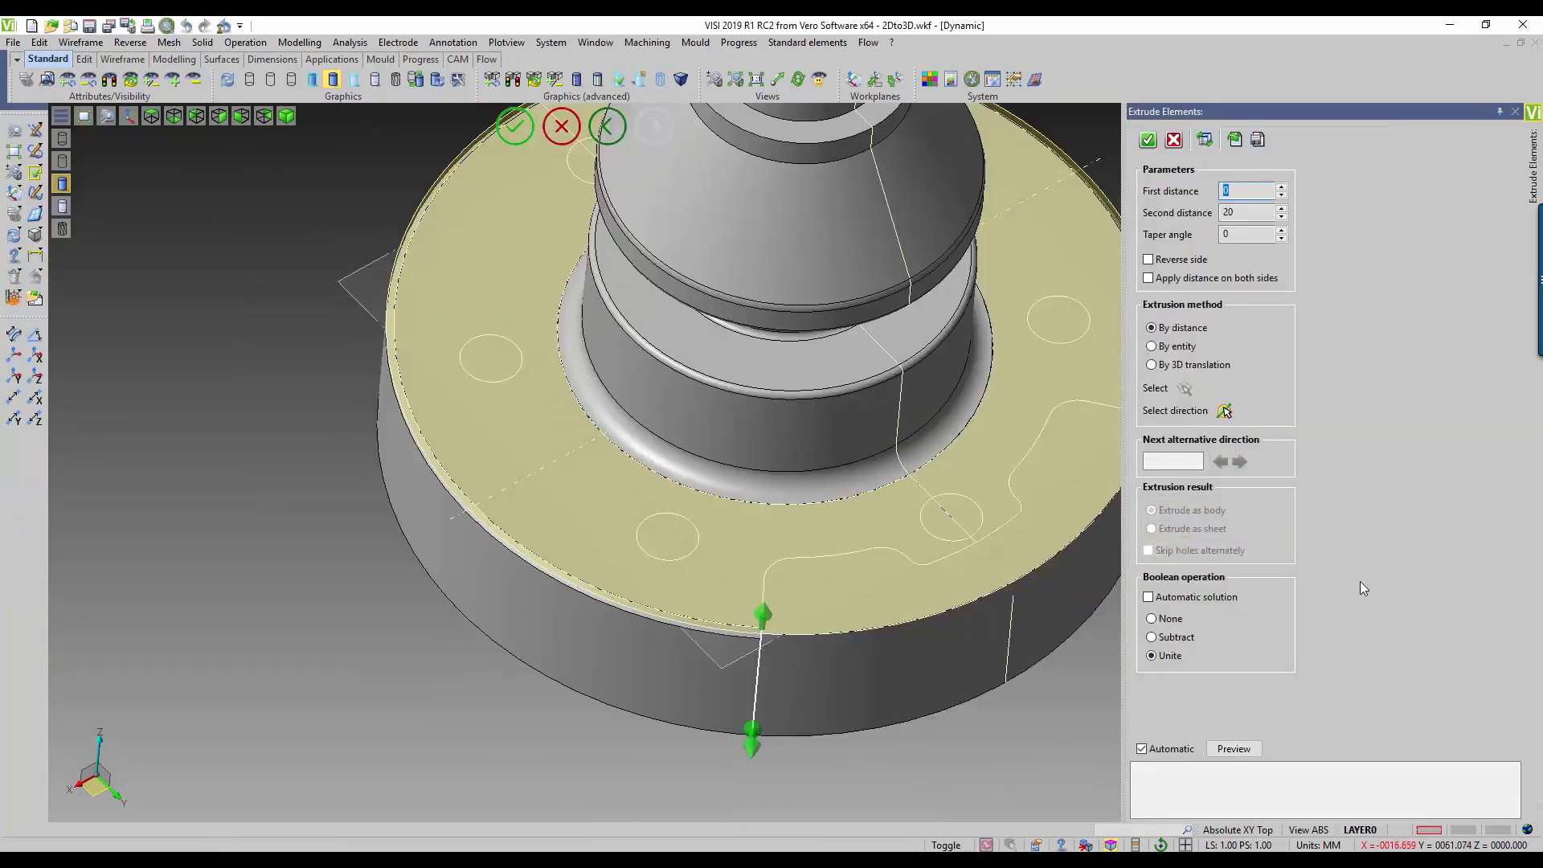
Step: Cut the selected flange regions with Boolean operation Subtract and a second distance of 8, and leave Extrude elements
click(1153, 638)
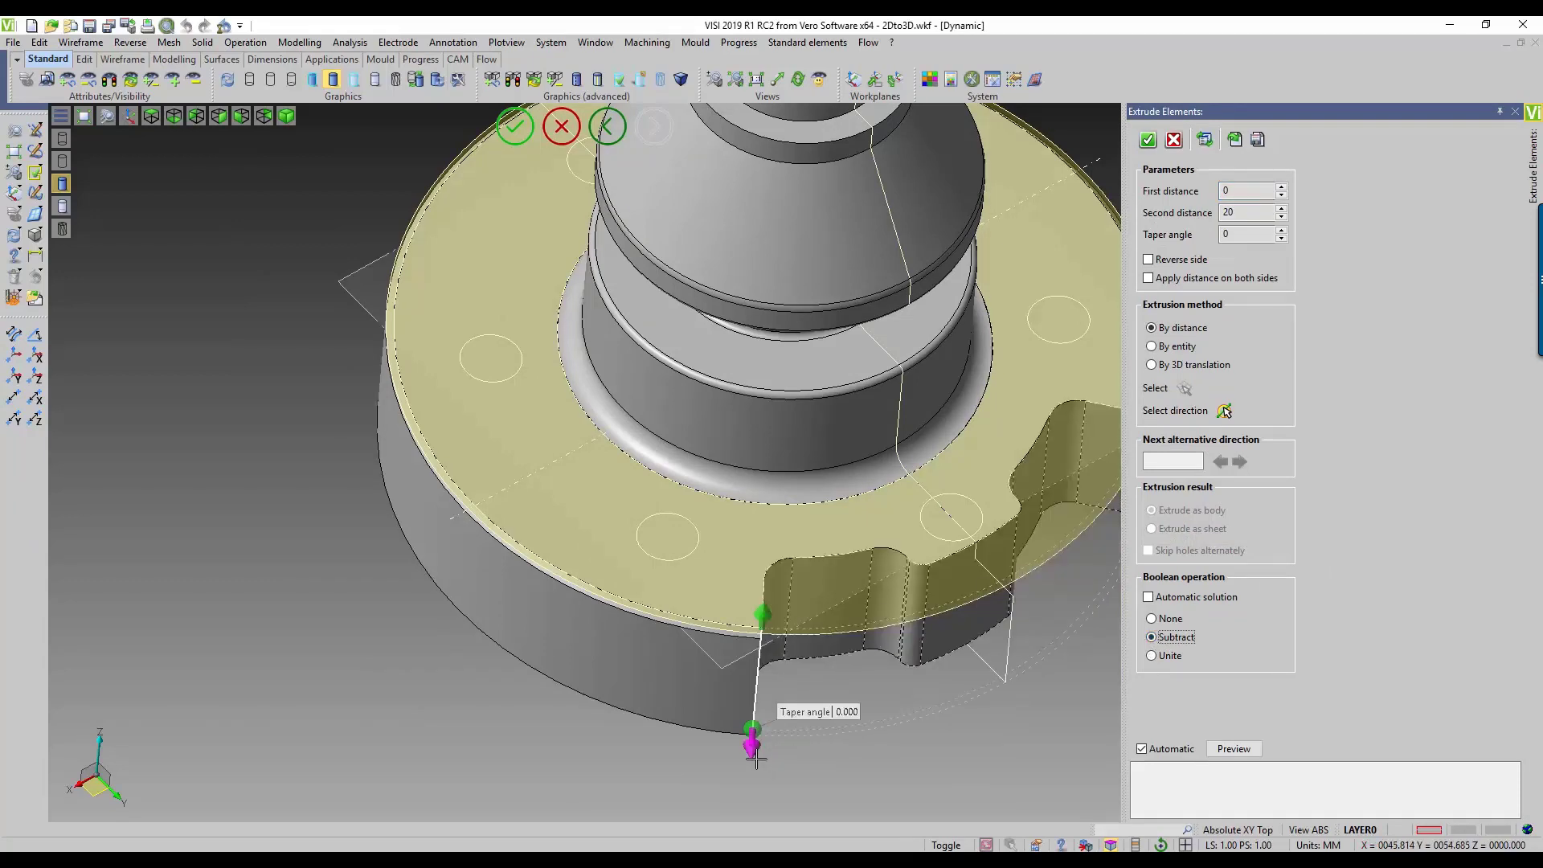
drag(750, 727, 738, 659)
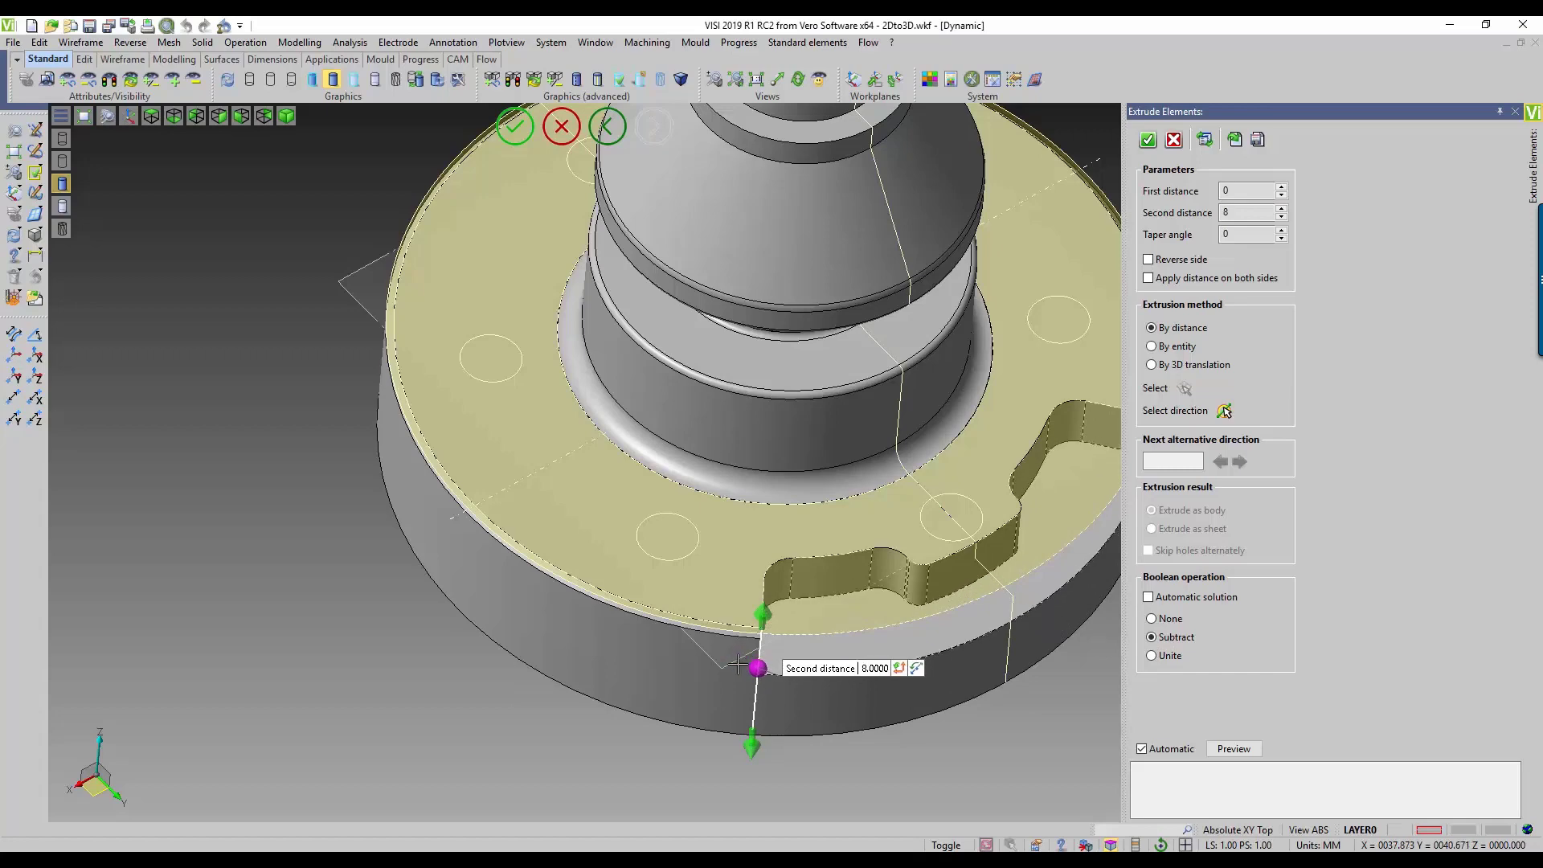
click(1148, 140)
middle_drag(478, 577, 390, 565)
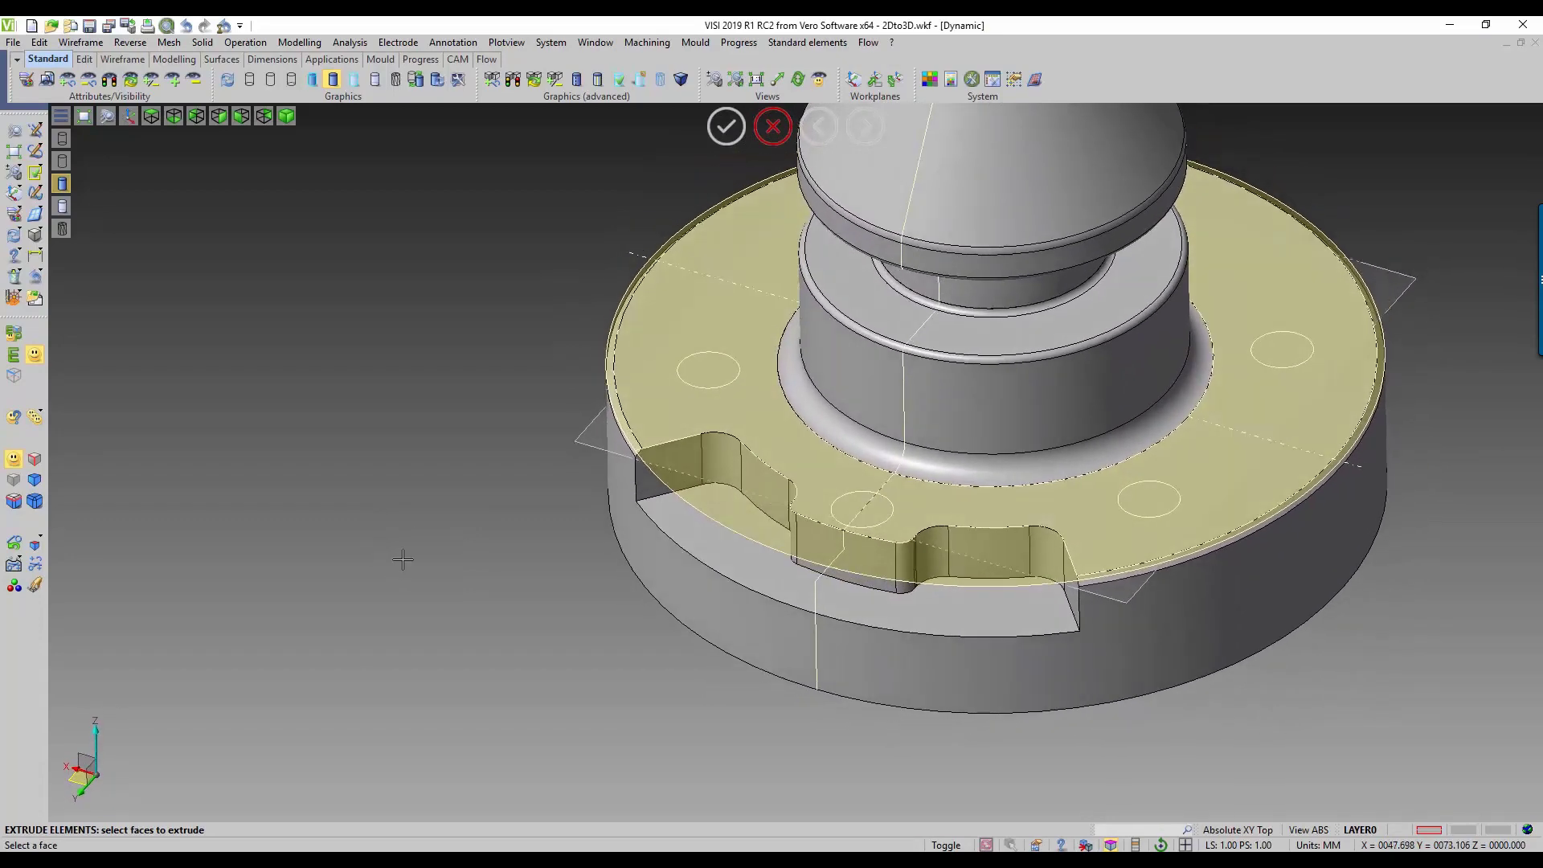
key(Escape)
Step: Transform the workplane by moving its origin straight down to the level of the flange's underside
right_click(78, 734)
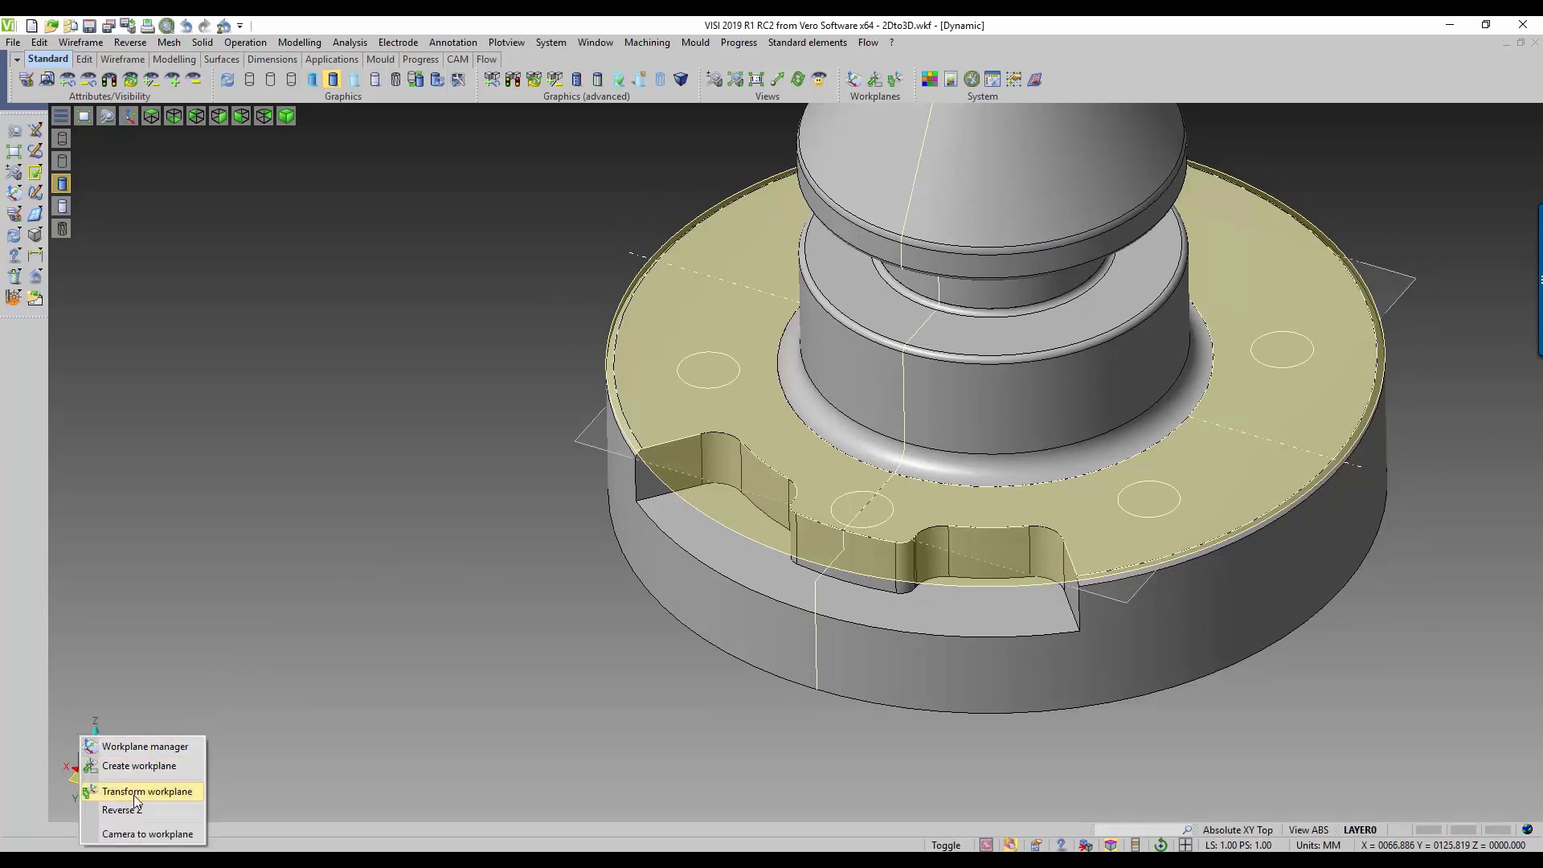
click(145, 791)
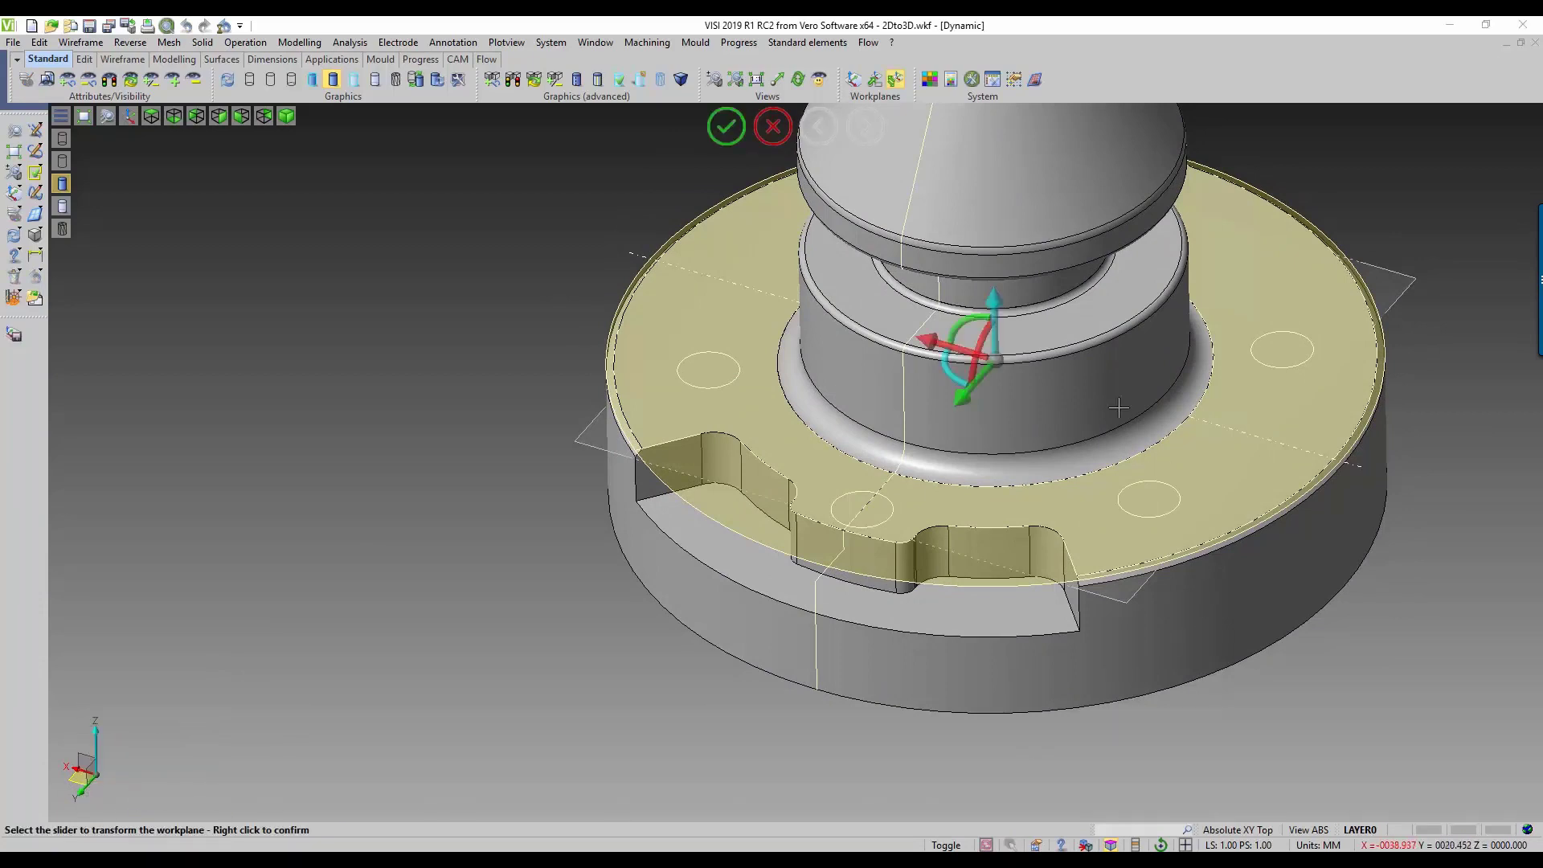
drag(995, 357, 998, 487)
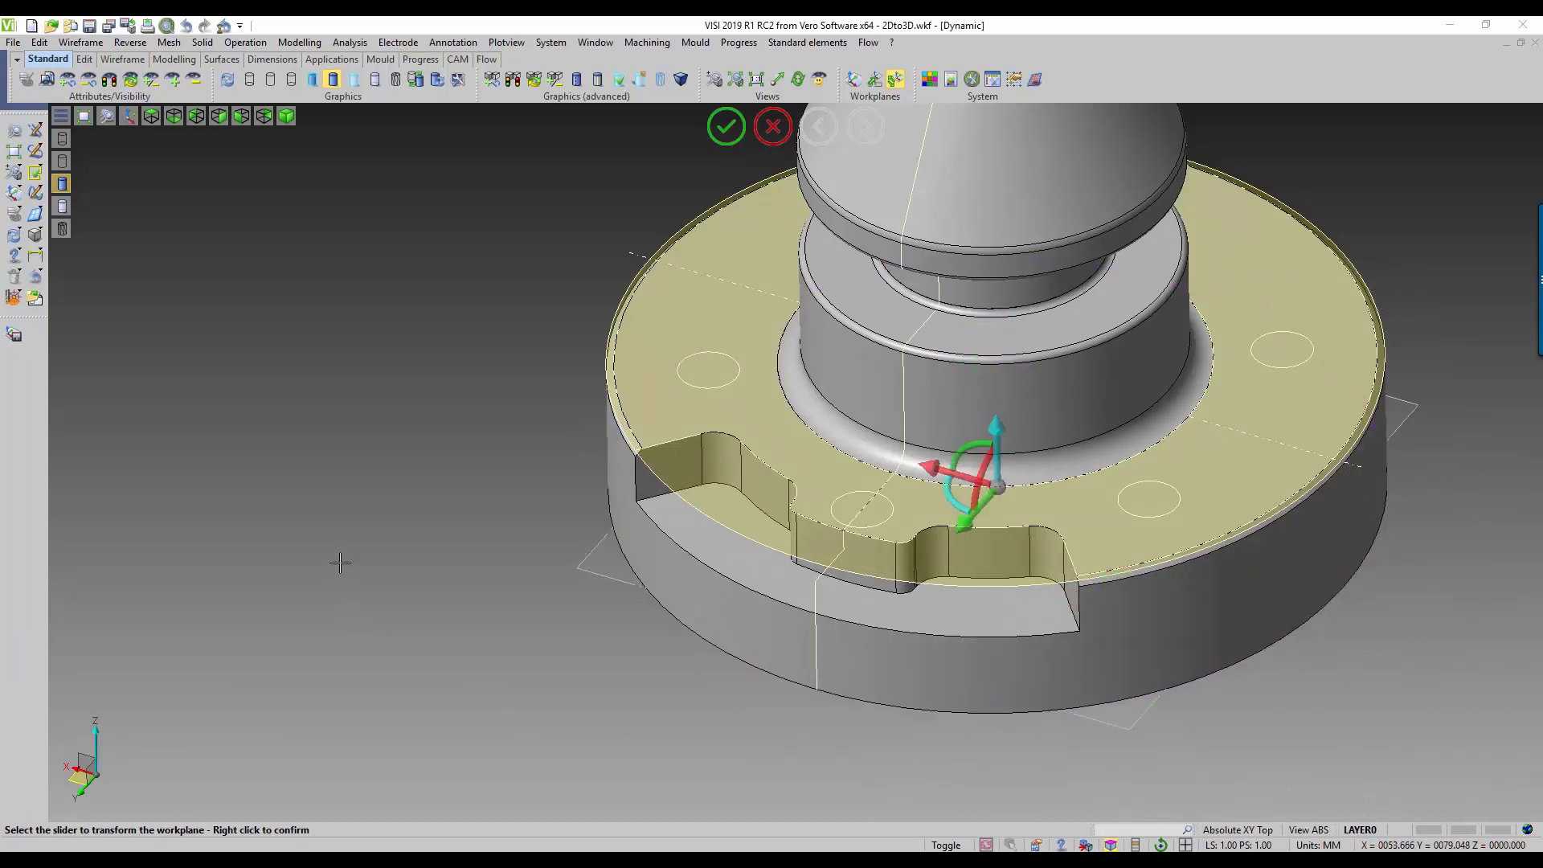
Step: Sketch a line about 21 mm long outward from the profile's lower end, with a parallel line on each side and a closing end line
scroll(355, 518, down, 2)
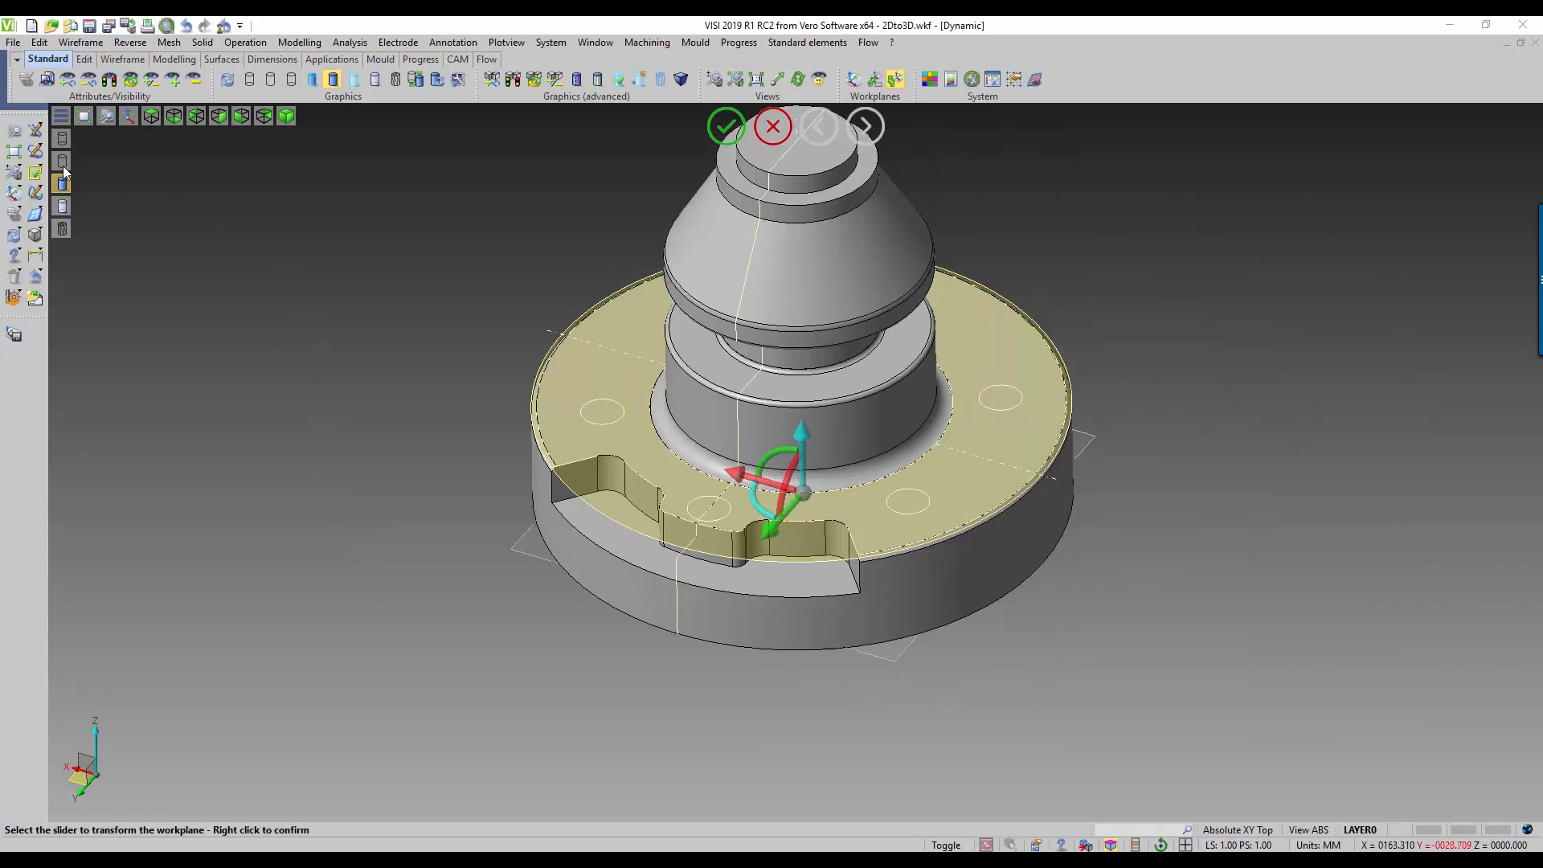
click(36, 131)
click(51, 132)
click(677, 634)
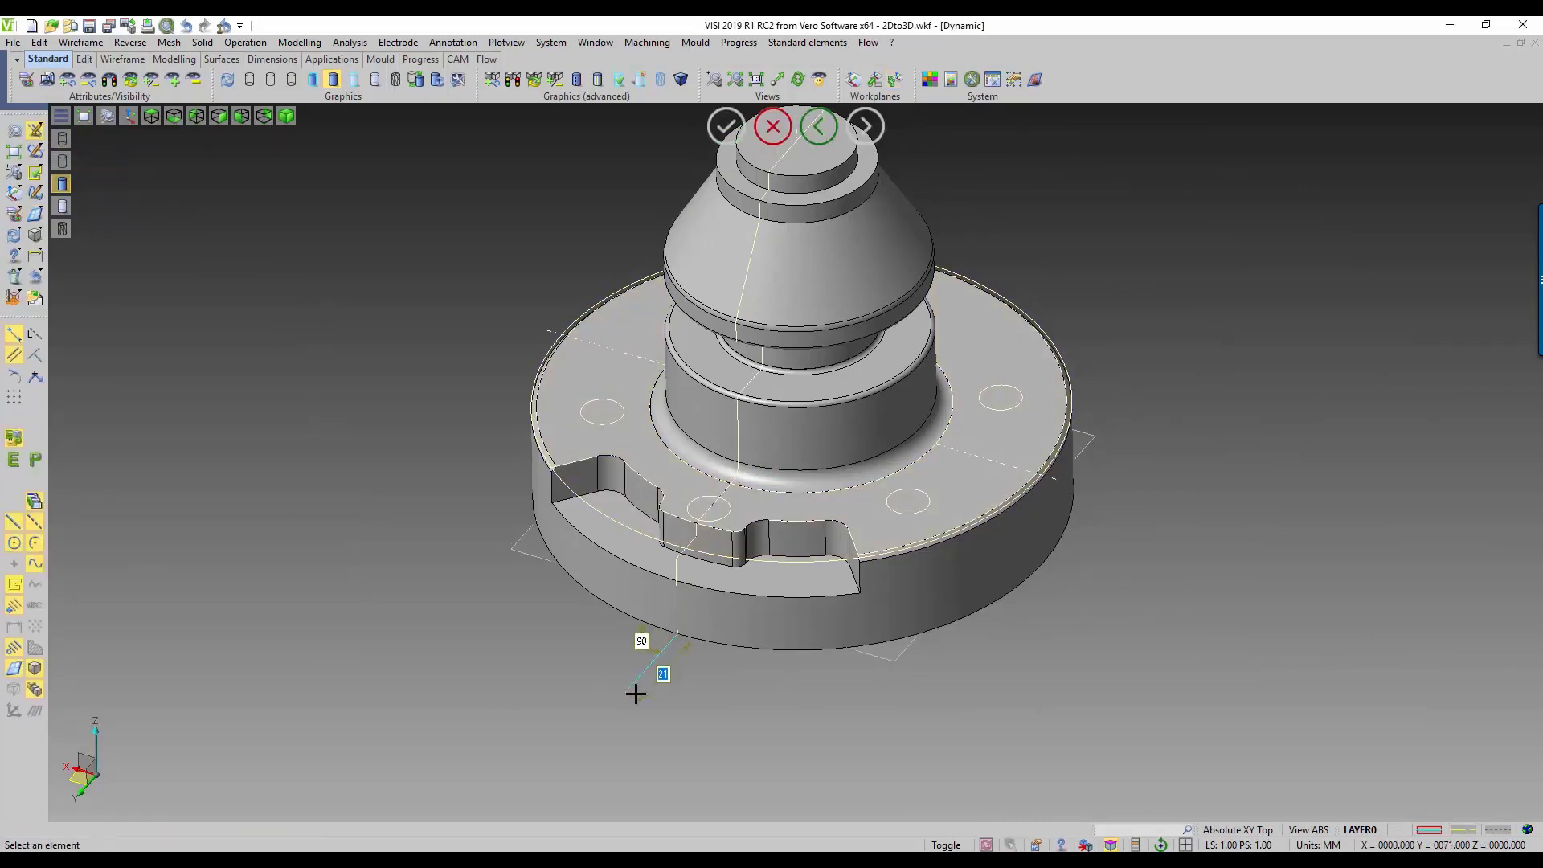
click(635, 695)
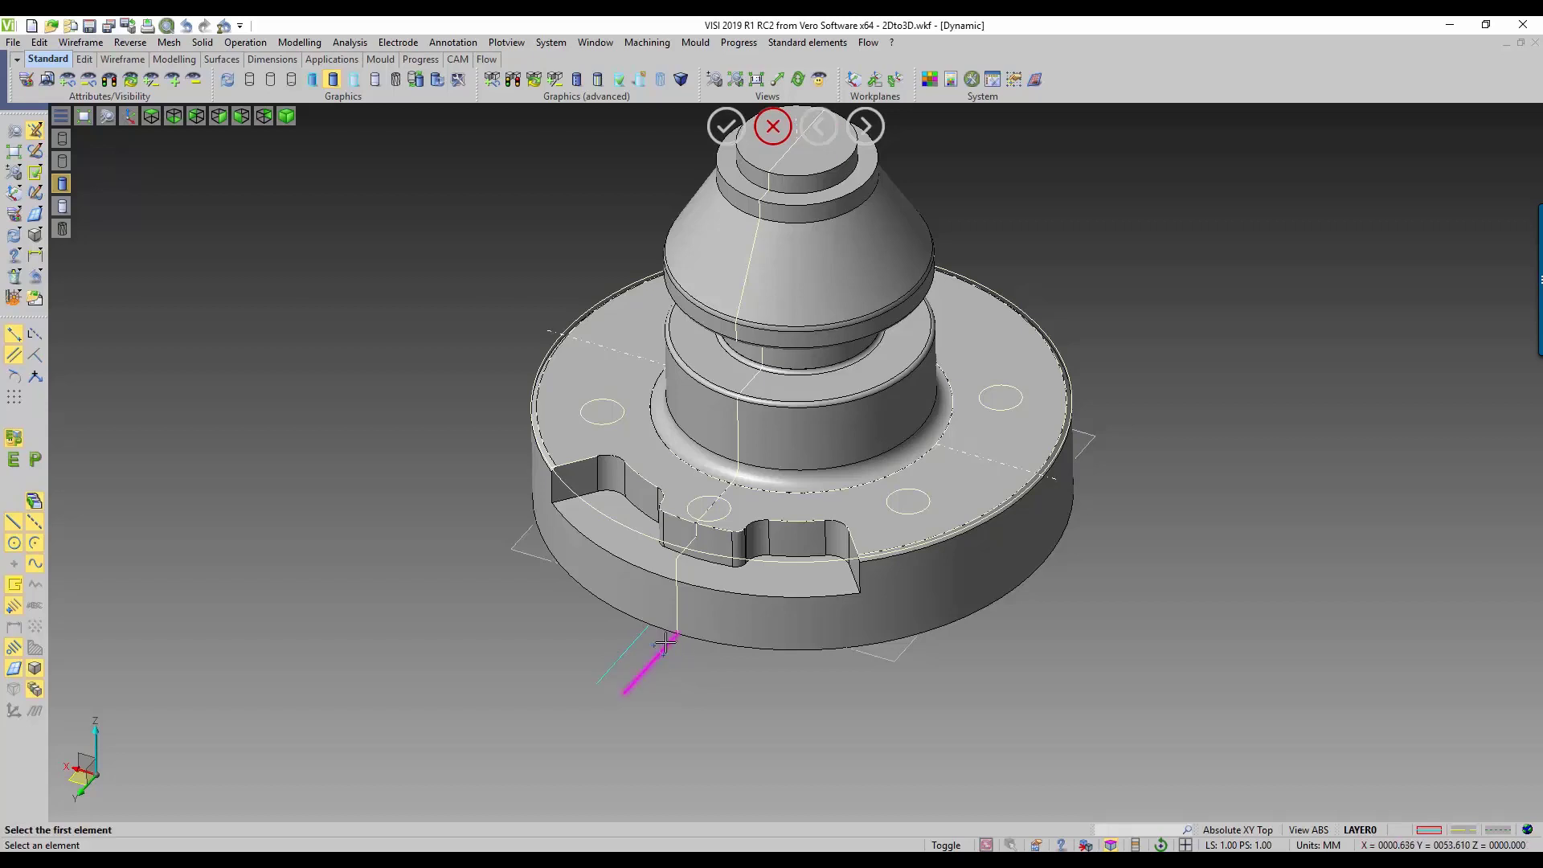
scroll(663, 643, up, 6)
click(453, 729)
click(640, 785)
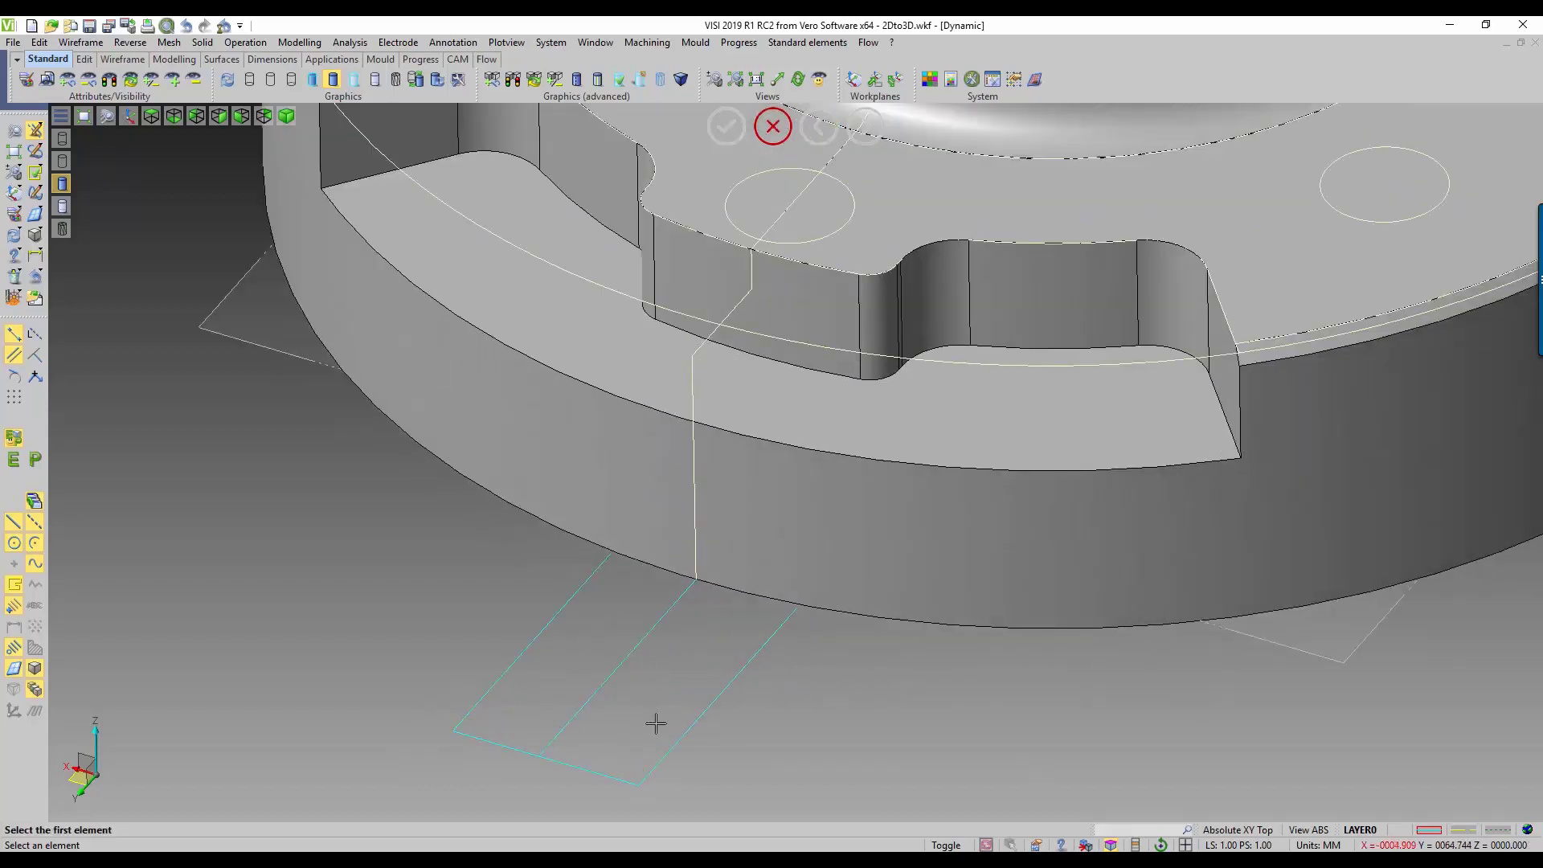
Step: Extend the inner ends of both outer parallel lines under the flange so the tab outline forms closed regions
click(575, 594)
drag(613, 552, 634, 527)
click(776, 634)
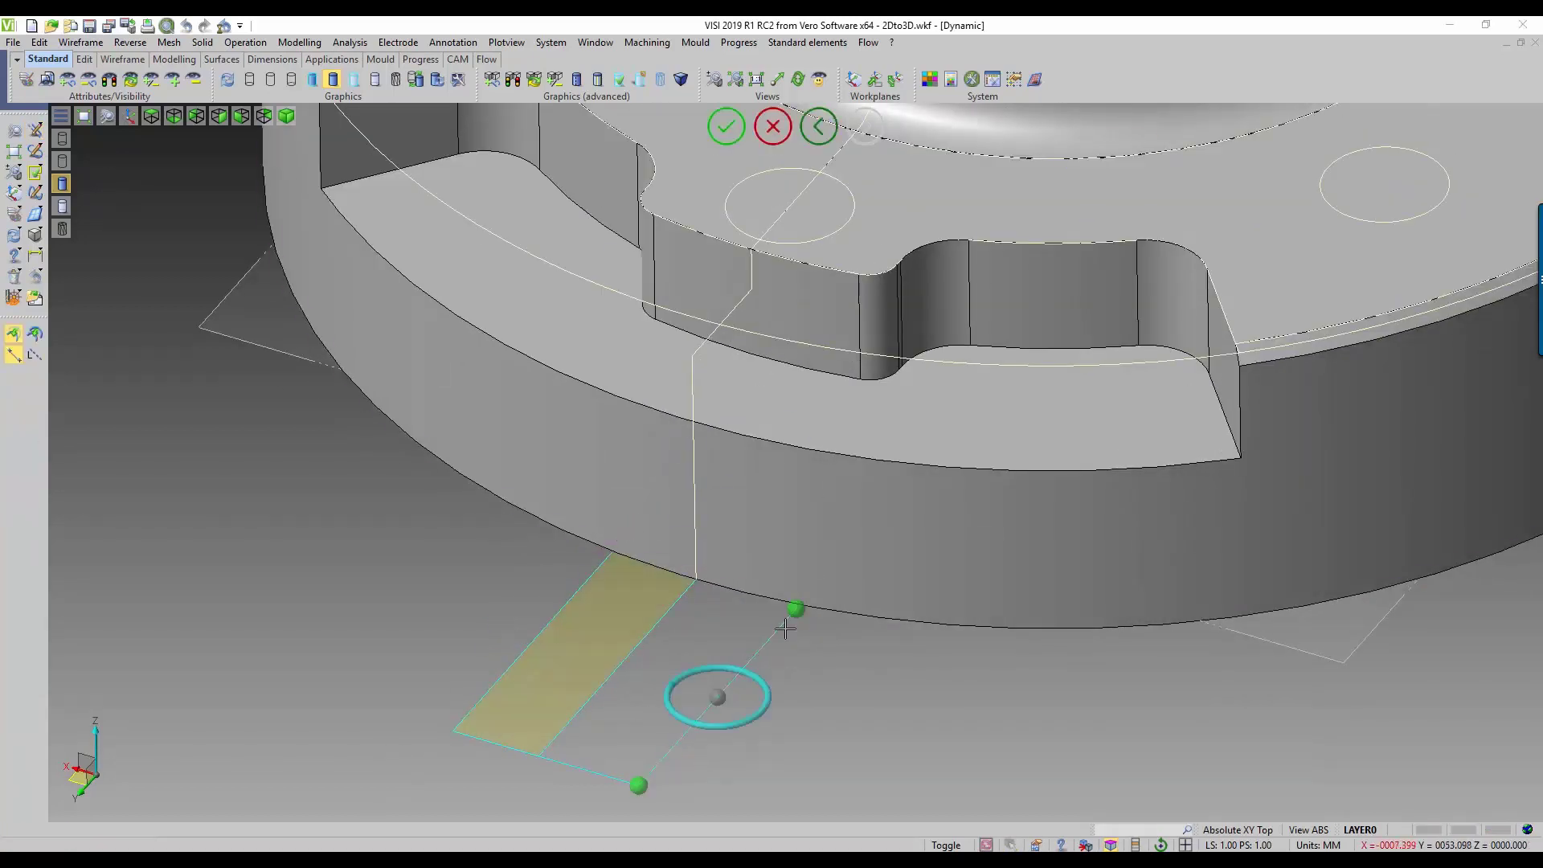
drag(796, 608, 825, 575)
right_click(831, 665)
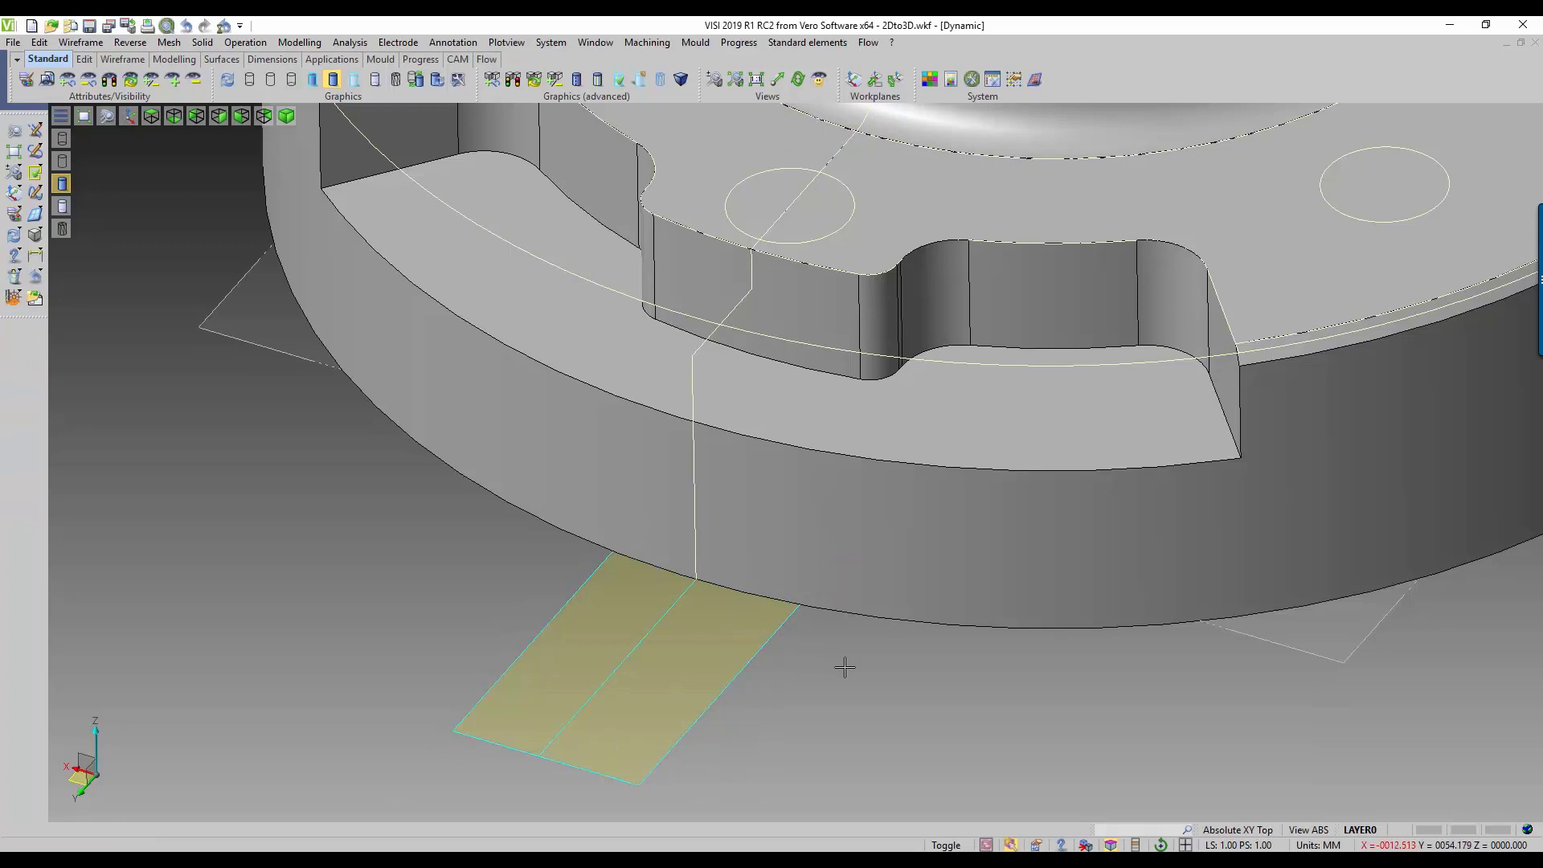
Step: Fillet both outer corners of the tab outline
click(79, 42)
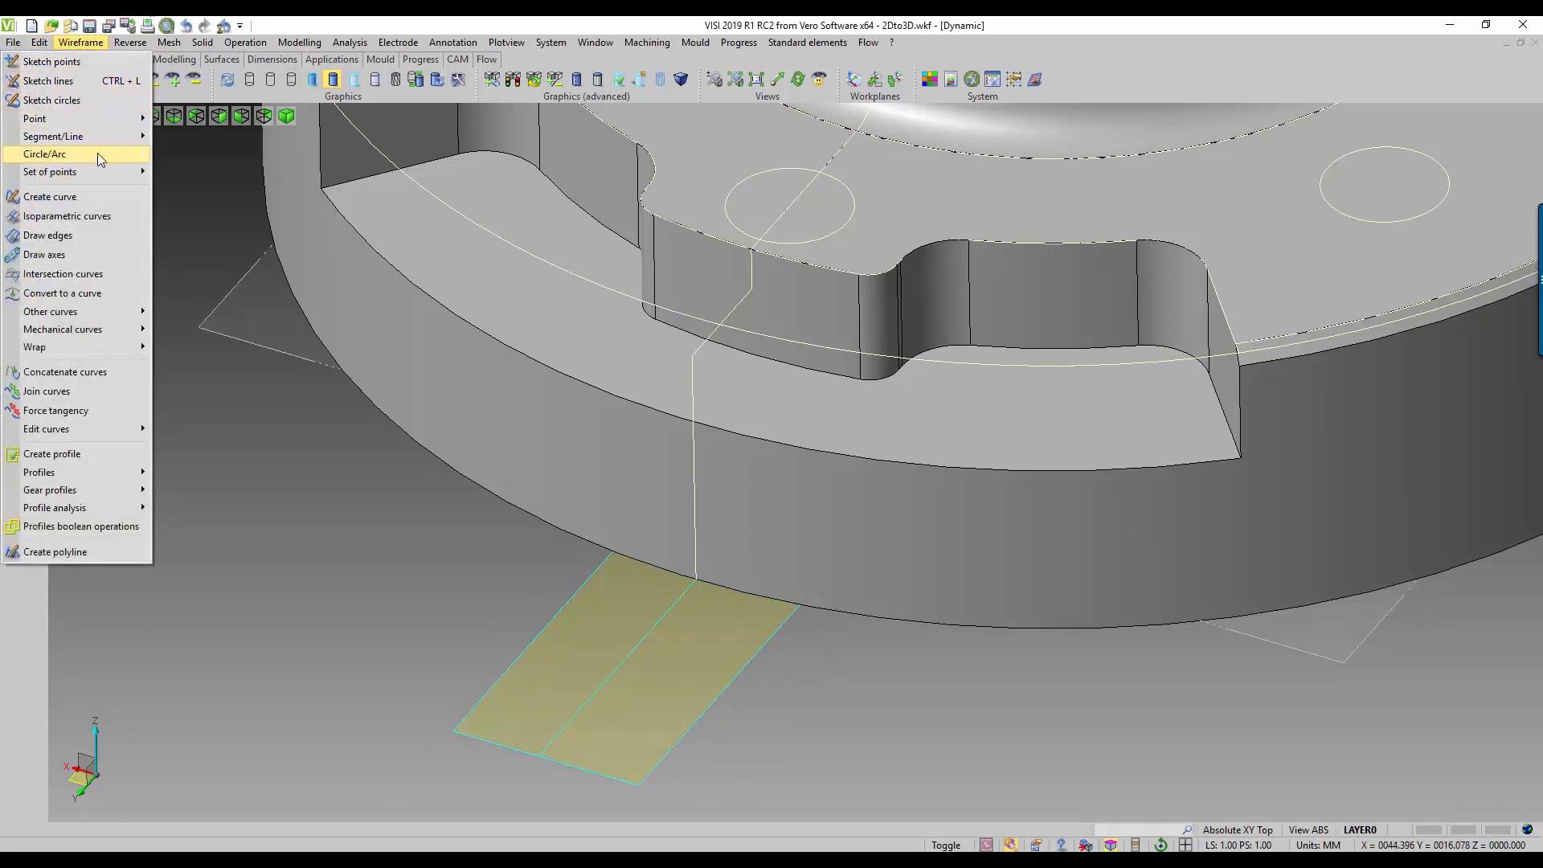
mouse_move(94, 156)
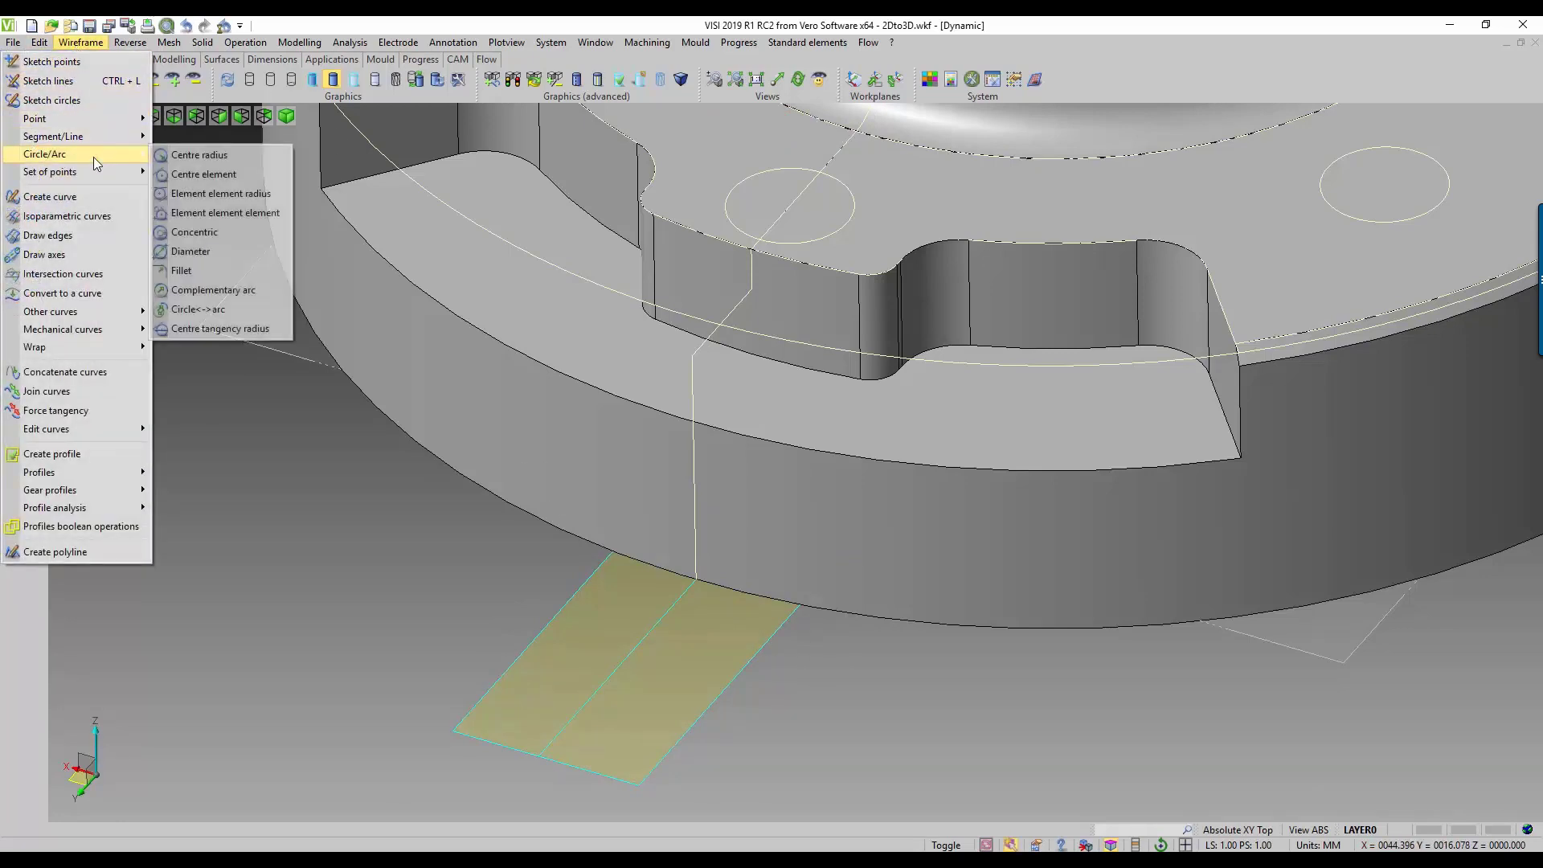
click(181, 270)
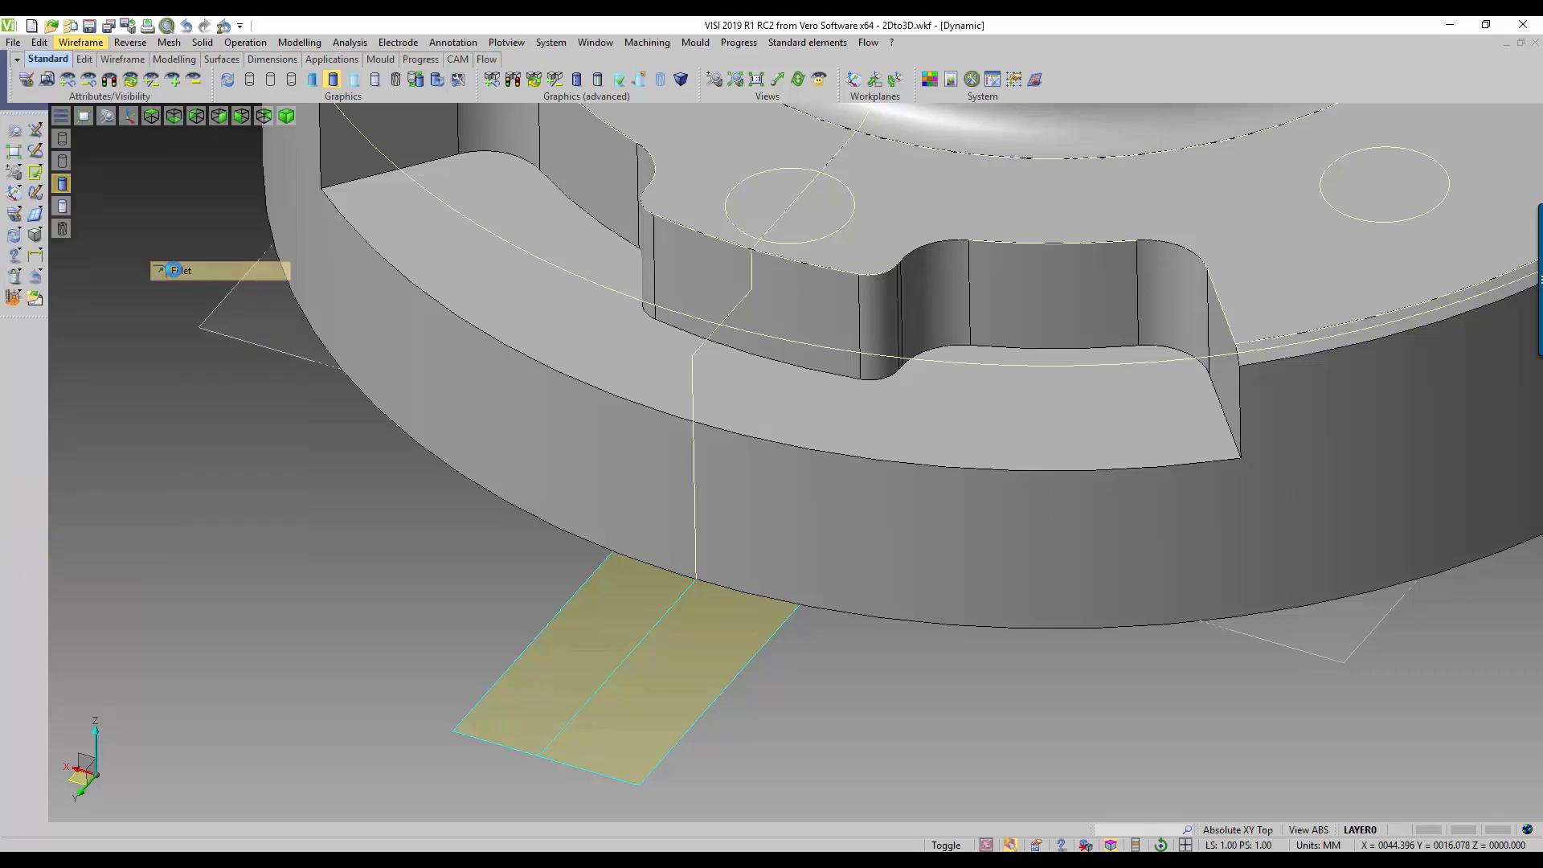
click(478, 690)
click(465, 734)
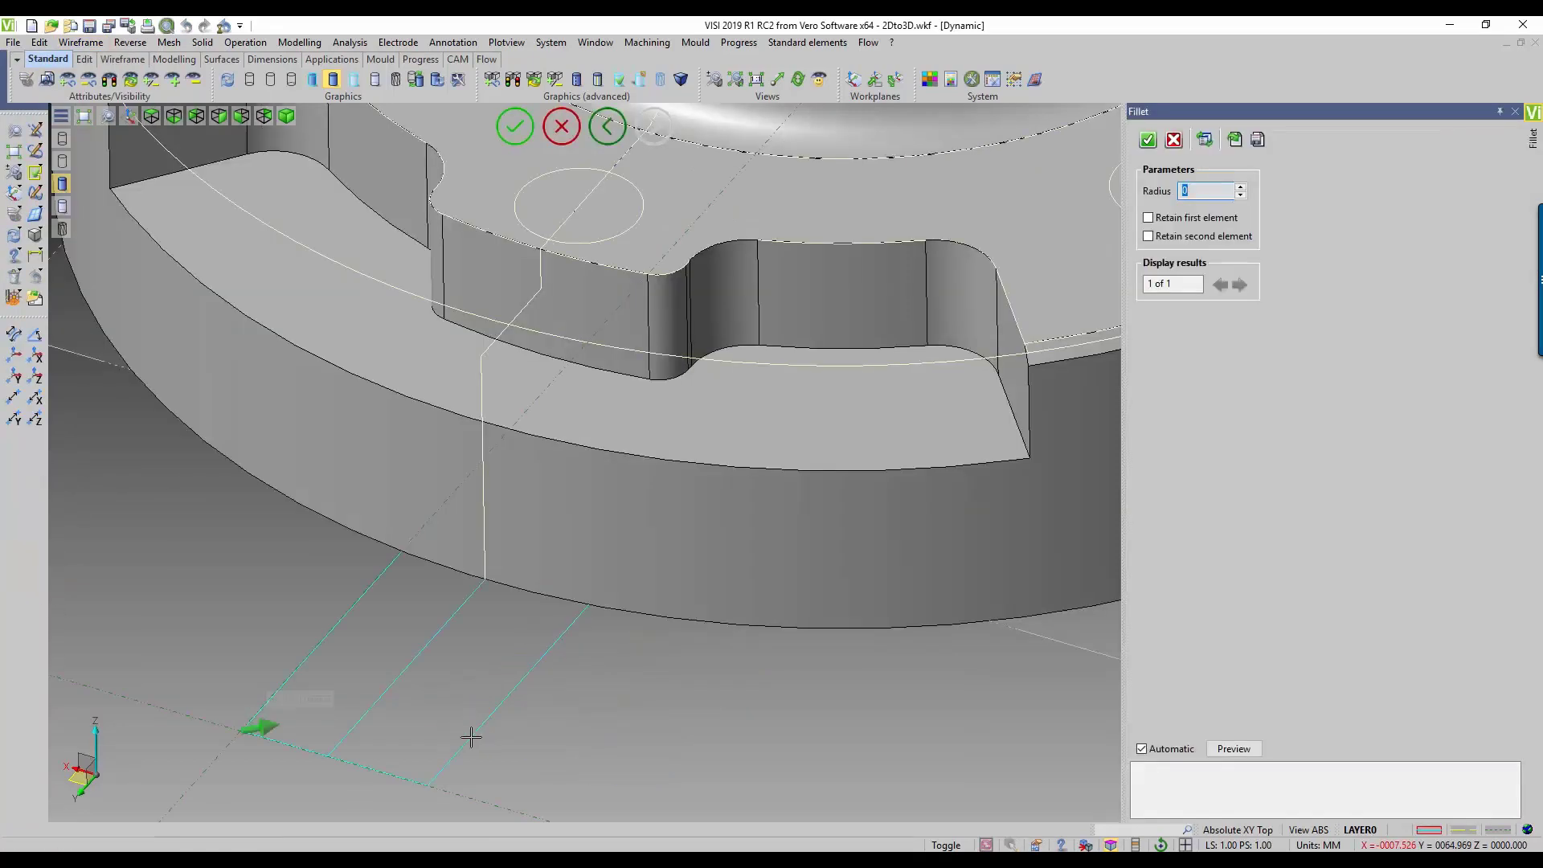
click(1148, 140)
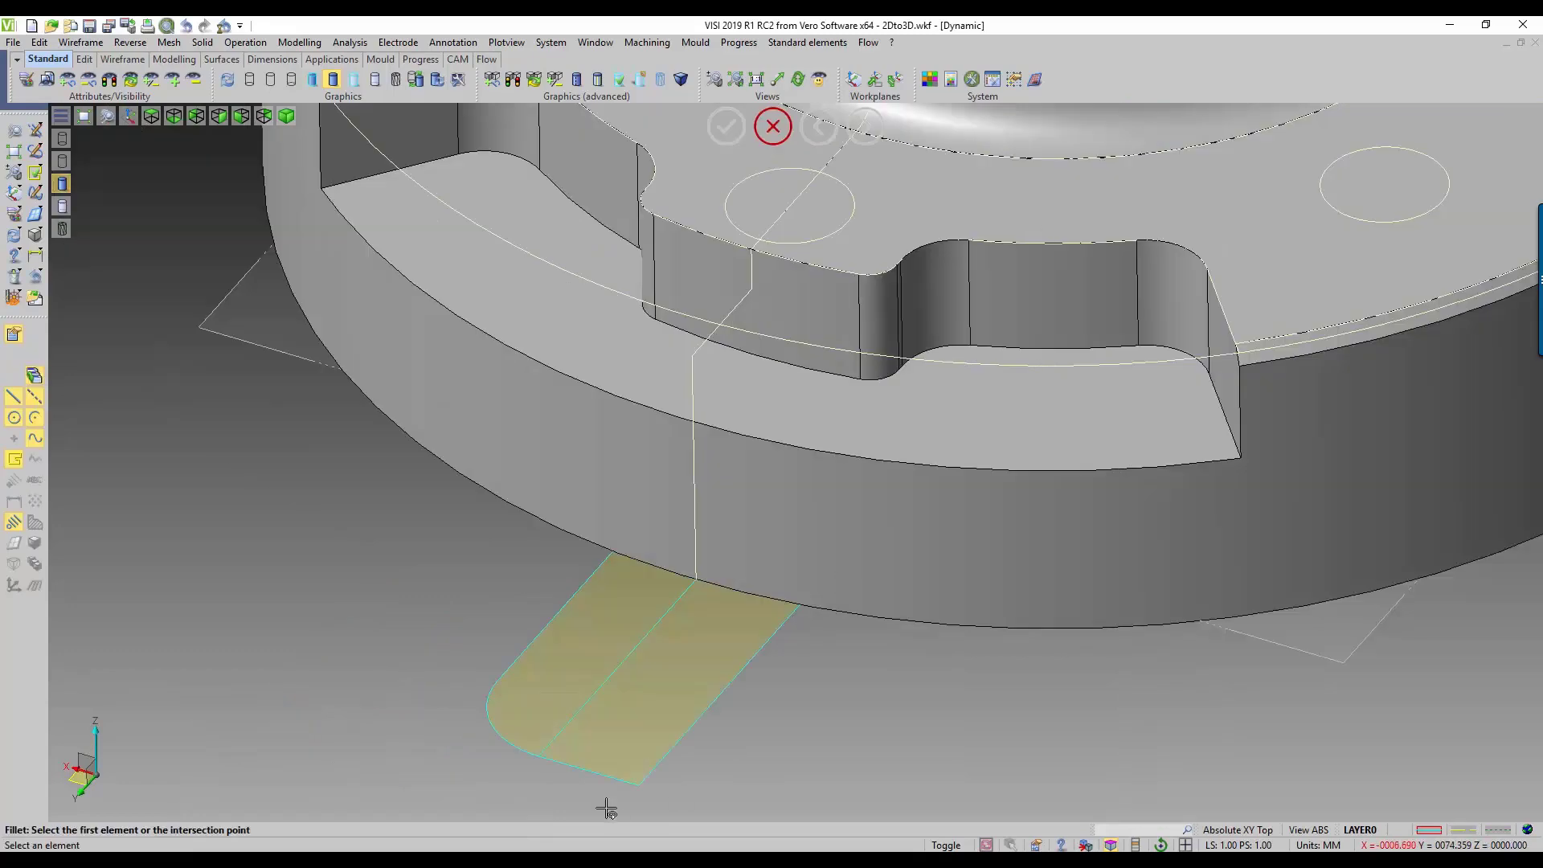
click(606, 775)
click(670, 747)
click(1148, 140)
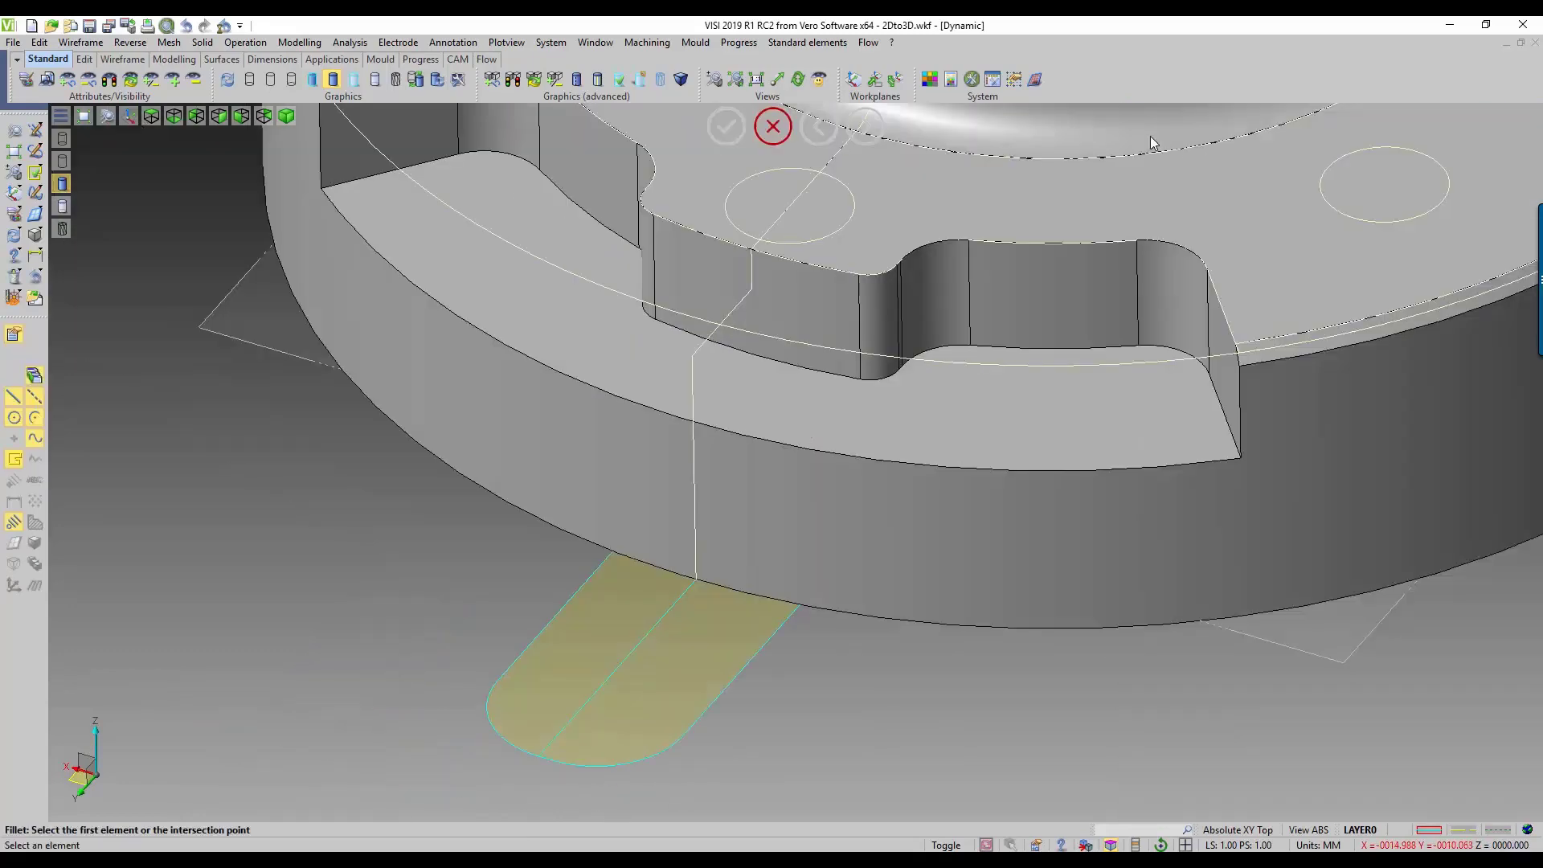
middle_drag(855, 648, 804, 655)
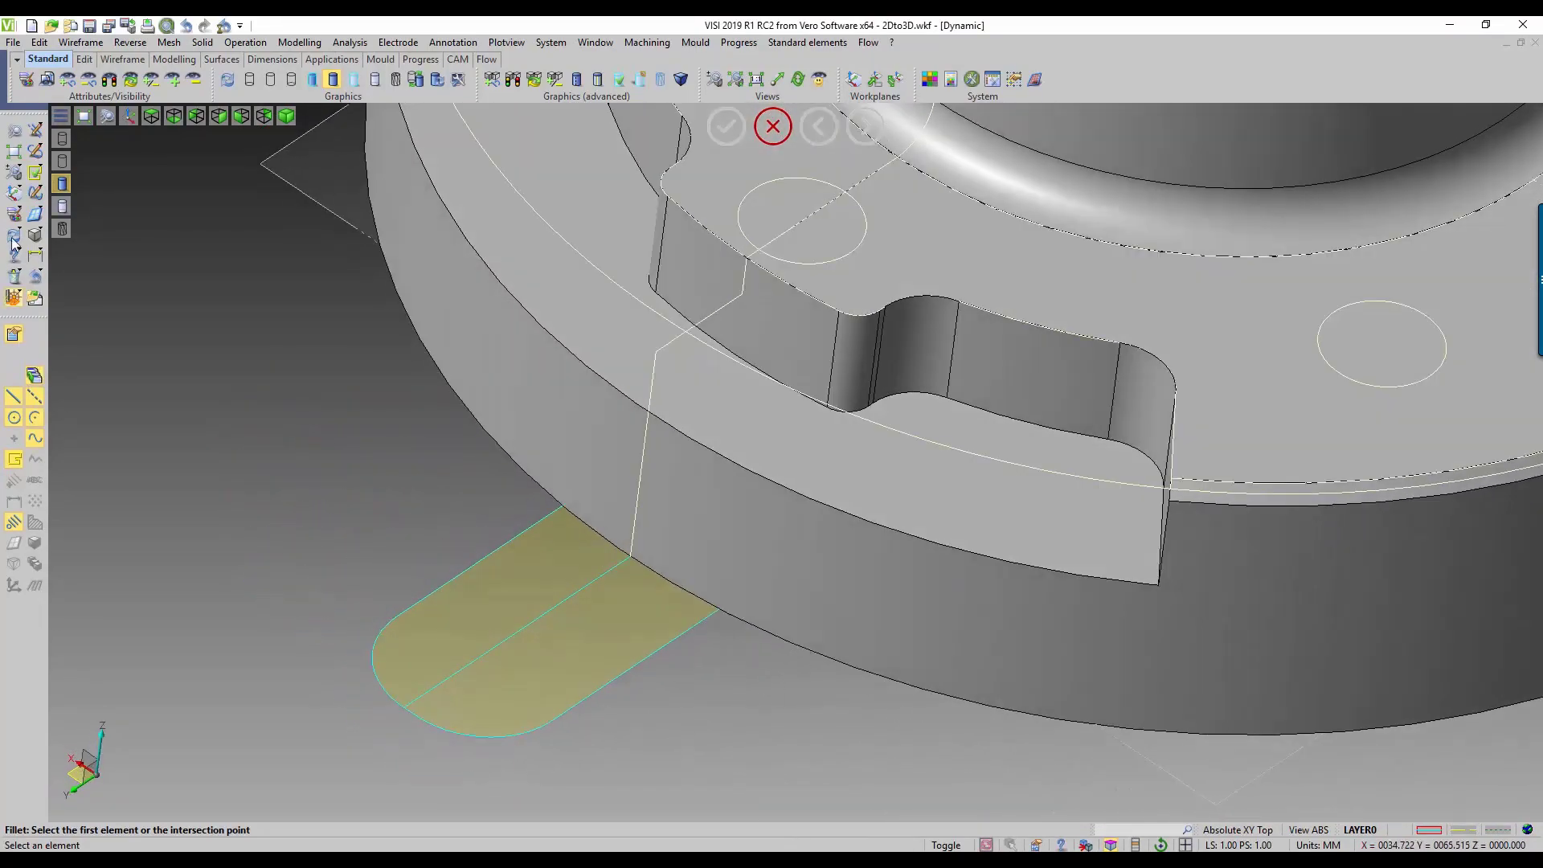
Step: Sketch a small rectangular outline overlapping the straight side of the tab and leave line sketching
click(36, 131)
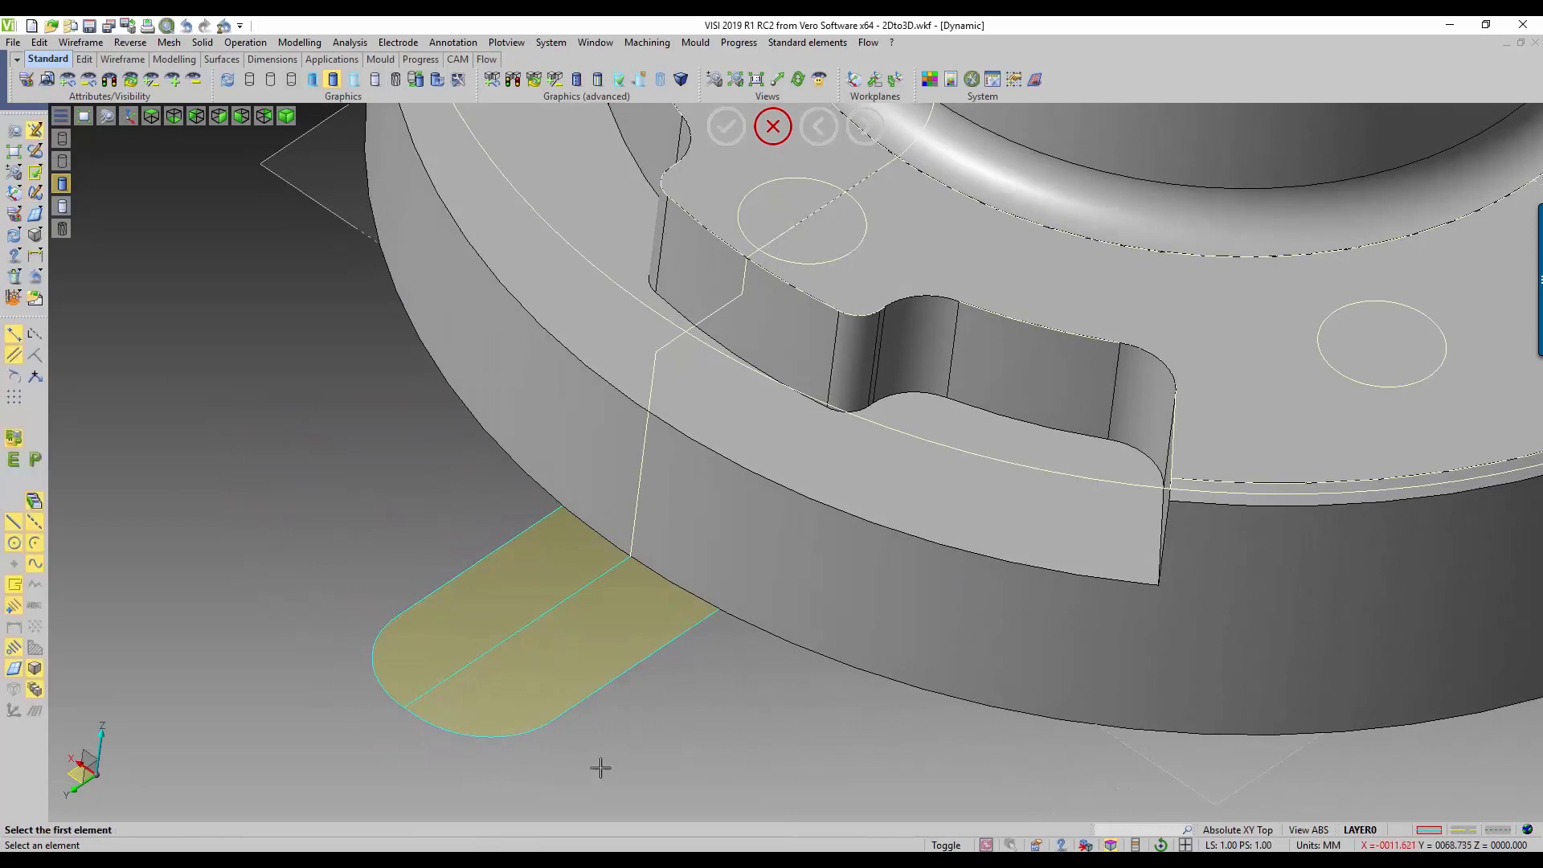
click(567, 685)
click(770, 676)
key(Escape)
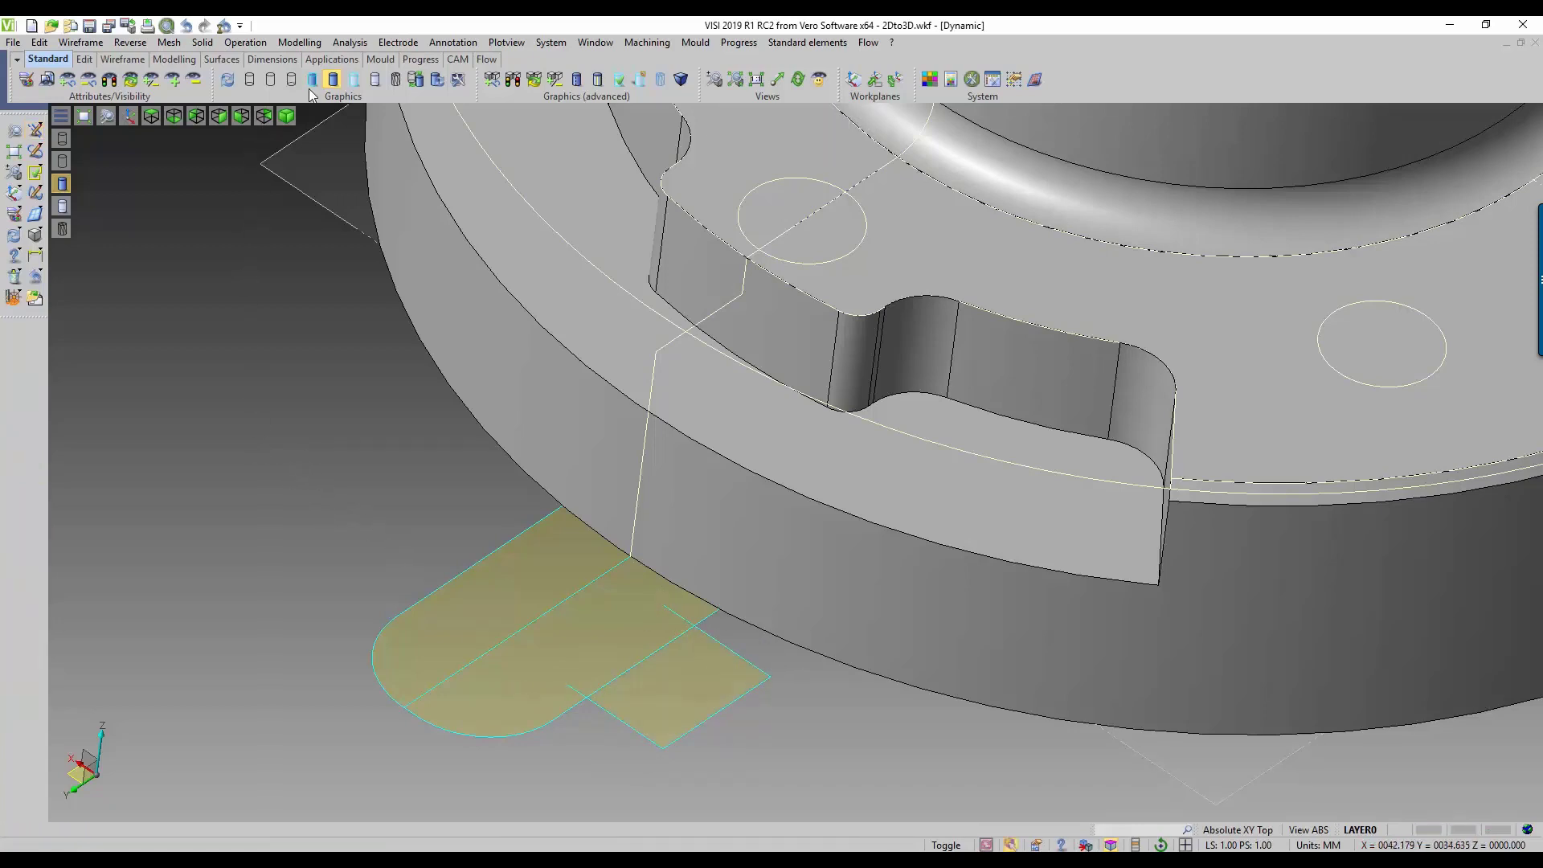
Step: Select both halves of the rounded tab and the adjoining rectangular region for Extrude elements, and confirm the selection
click(310, 44)
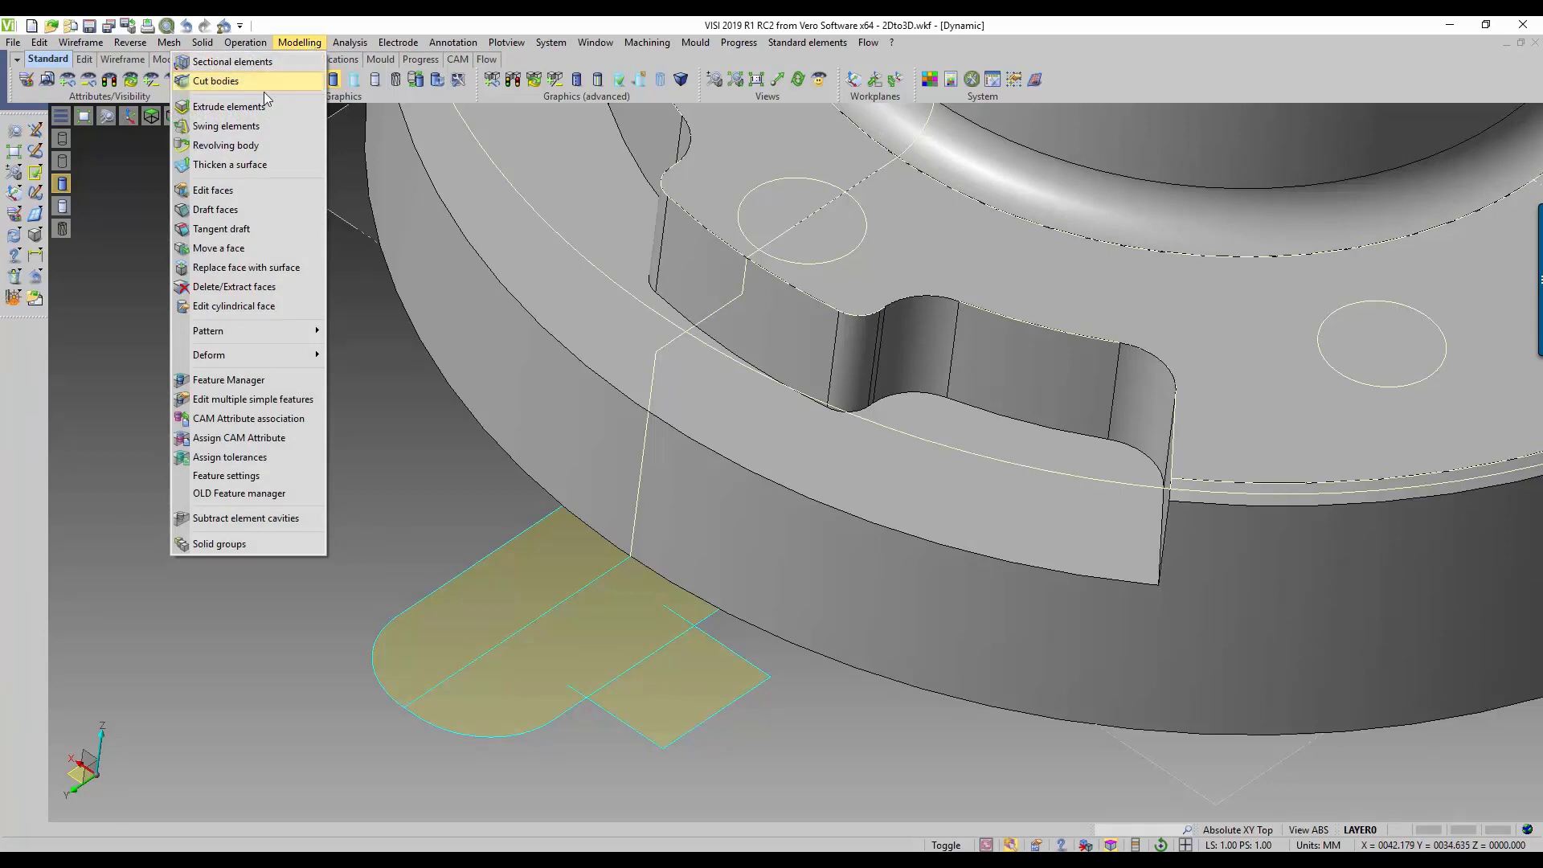
click(229, 107)
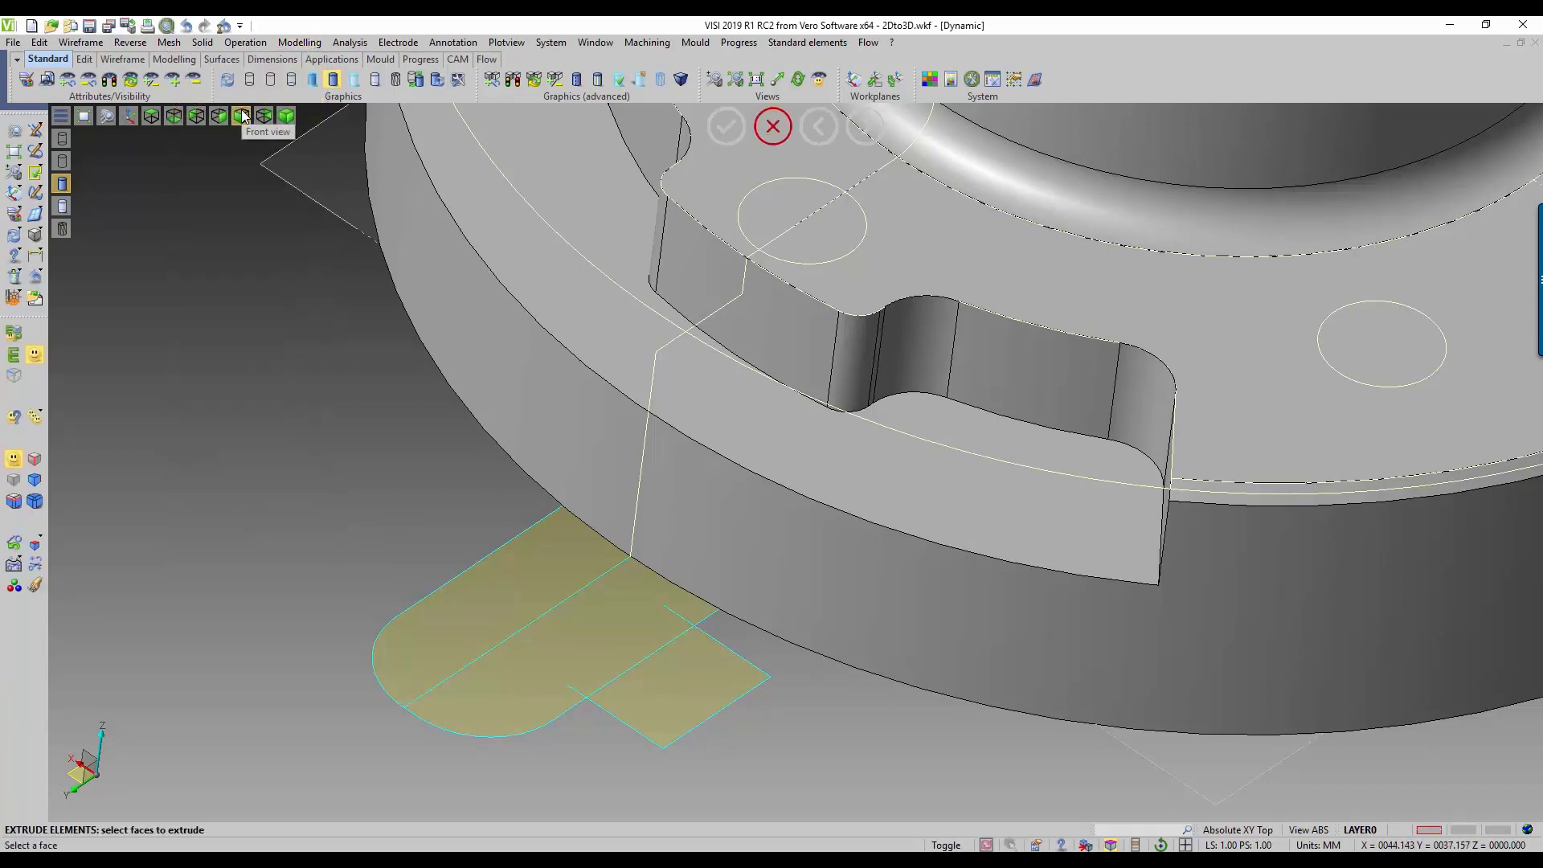
click(35, 586)
click(521, 577)
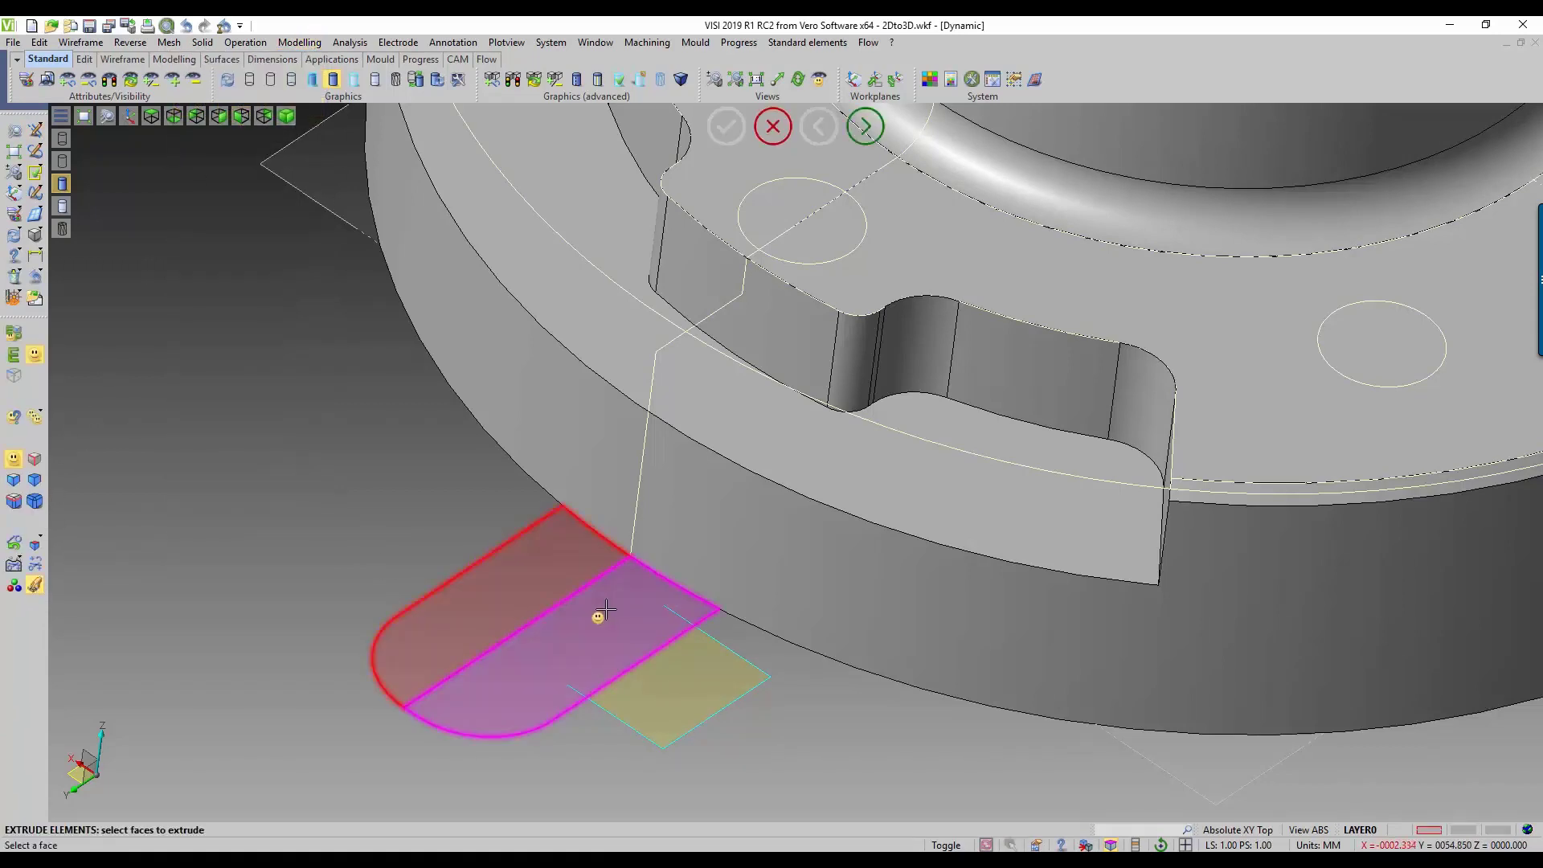
click(601, 616)
click(690, 682)
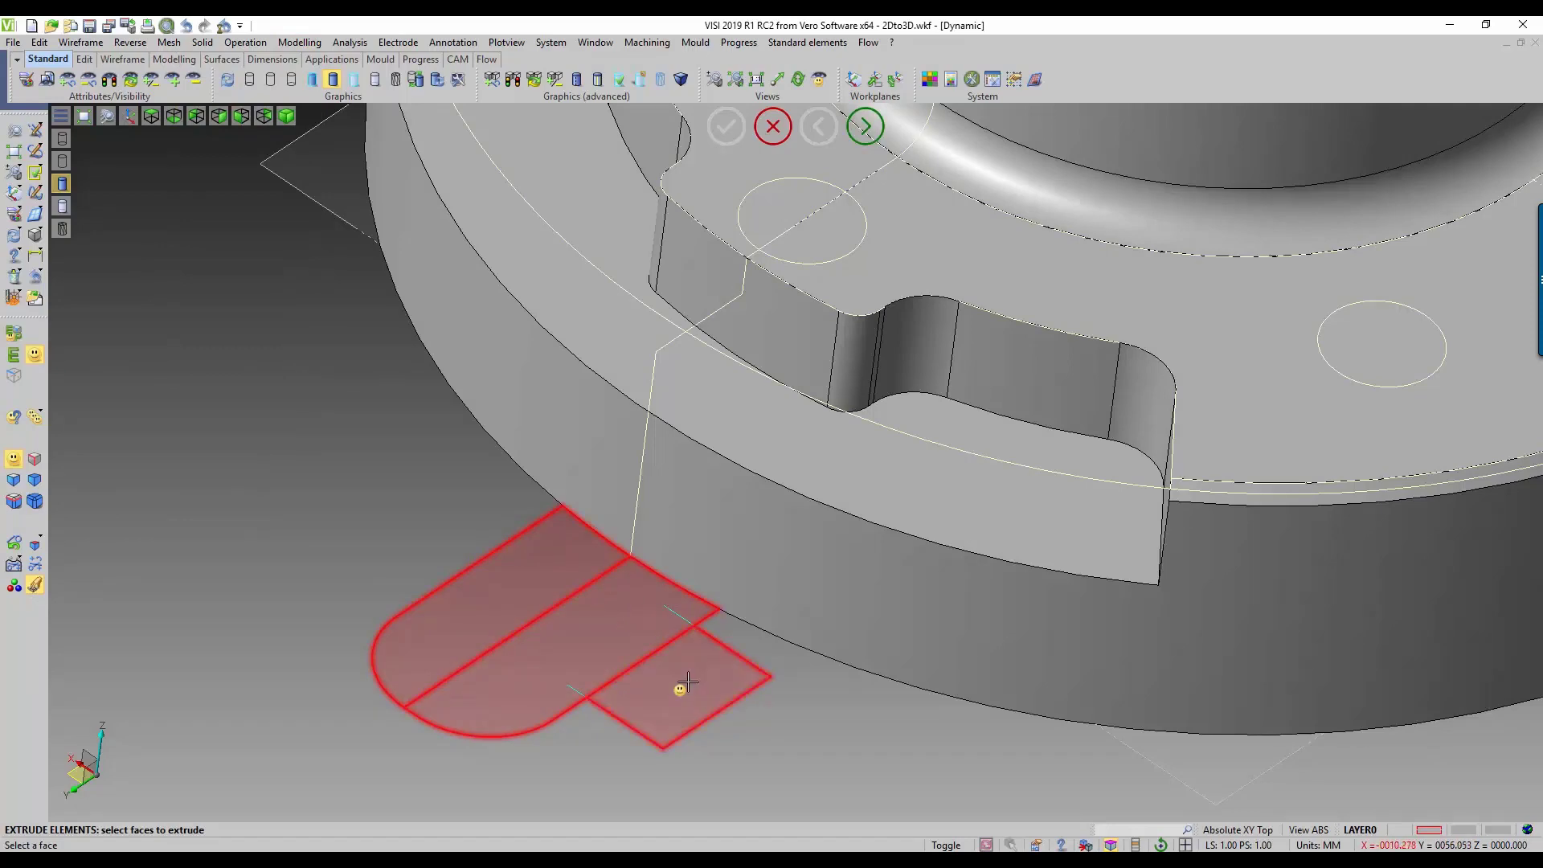
right_click(686, 681)
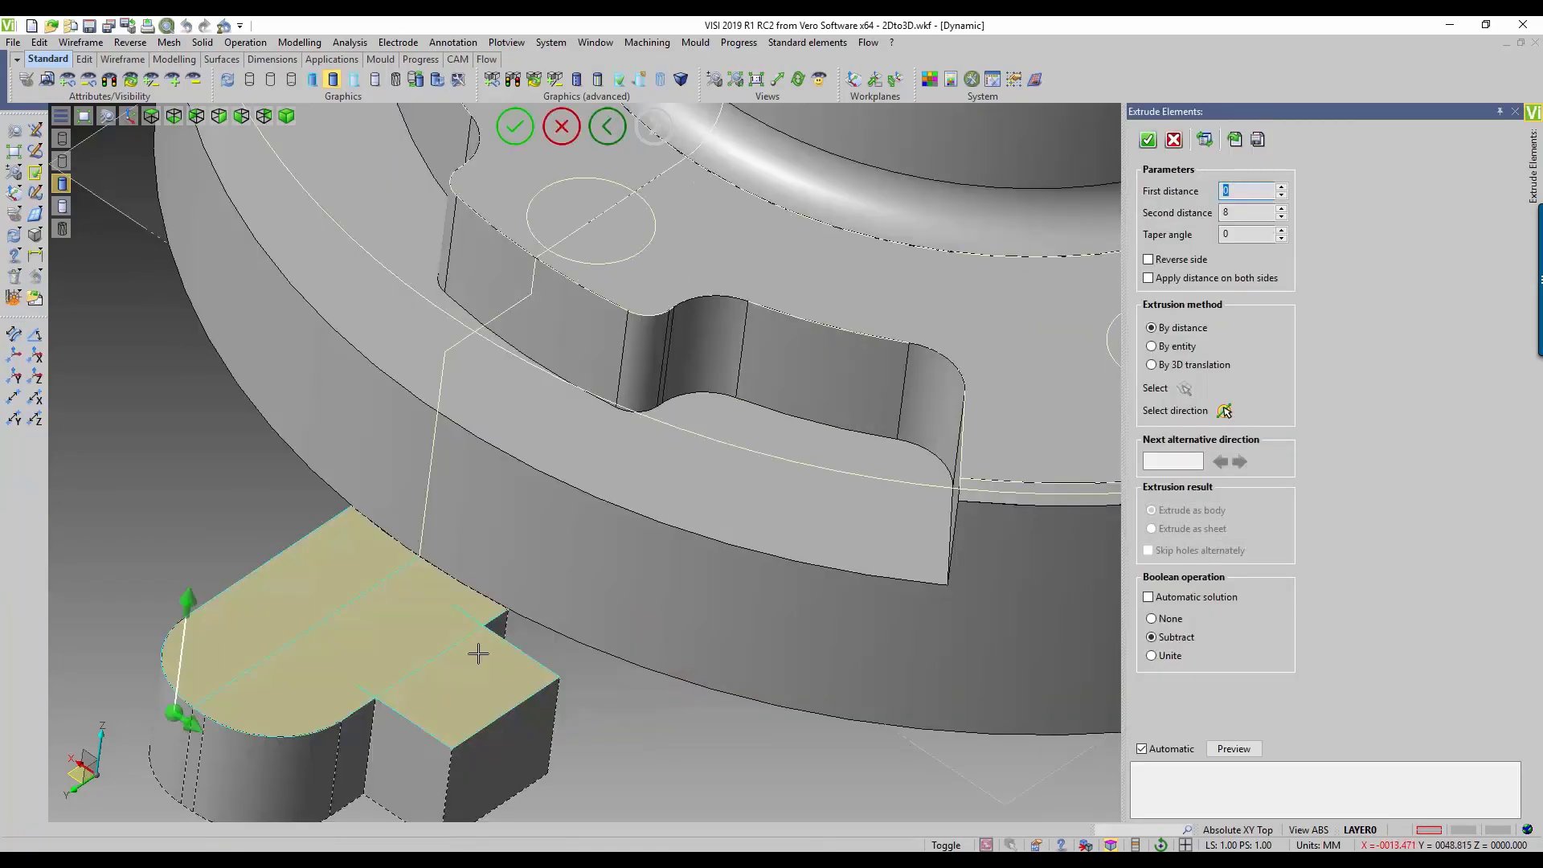
Step: Extrude the tab regions upward with first distance 7, second distance 0 and Boolean operation Unite, and leave Extrude elements
mouse_move(172, 711)
drag(171, 693, 211, 522)
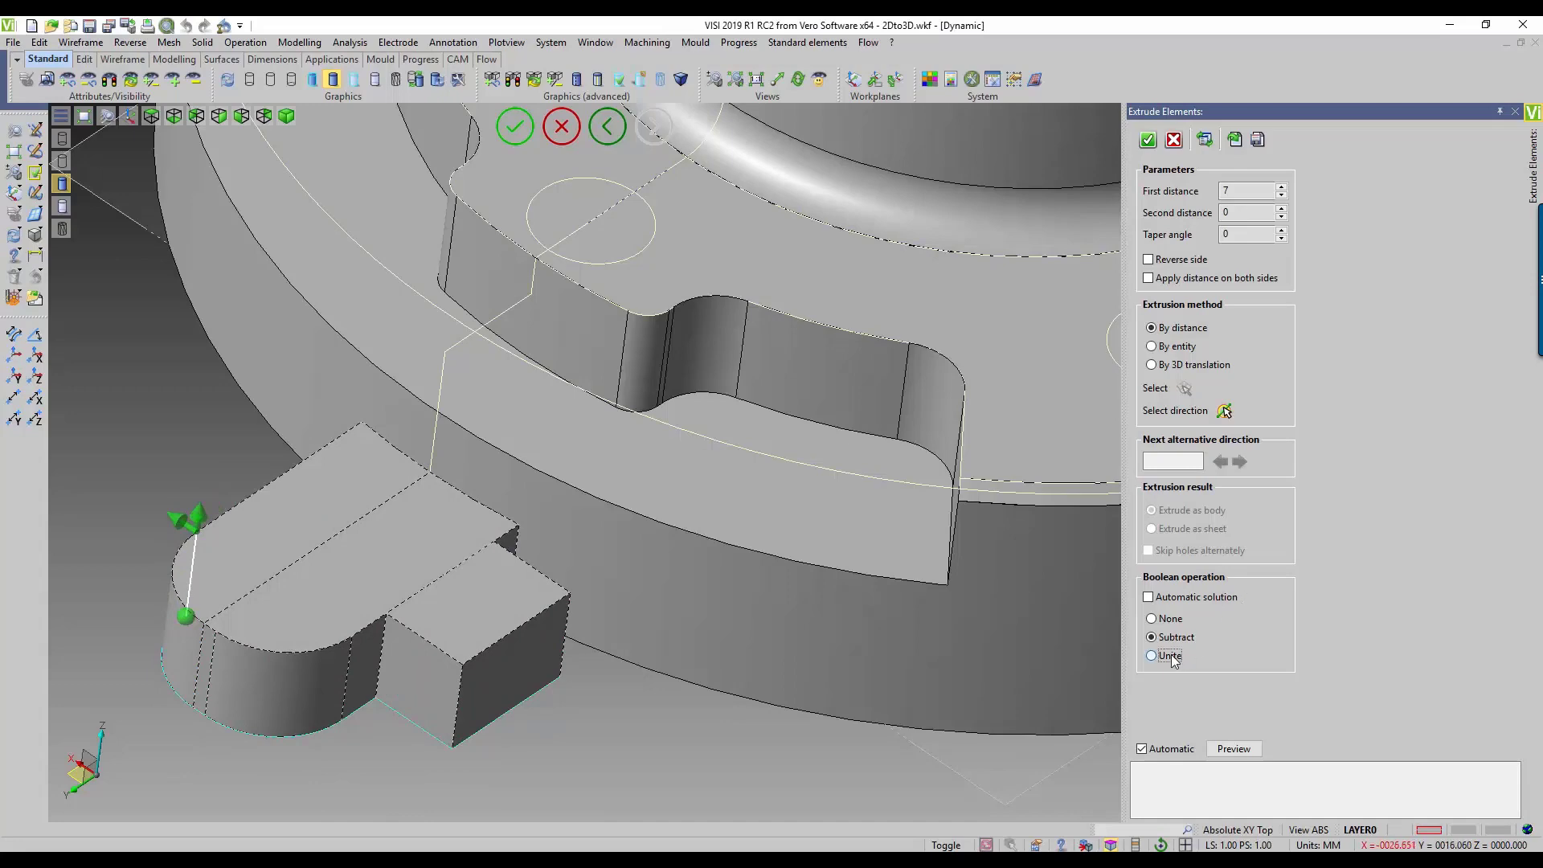
click(1154, 145)
middle_drag(867, 667, 824, 721)
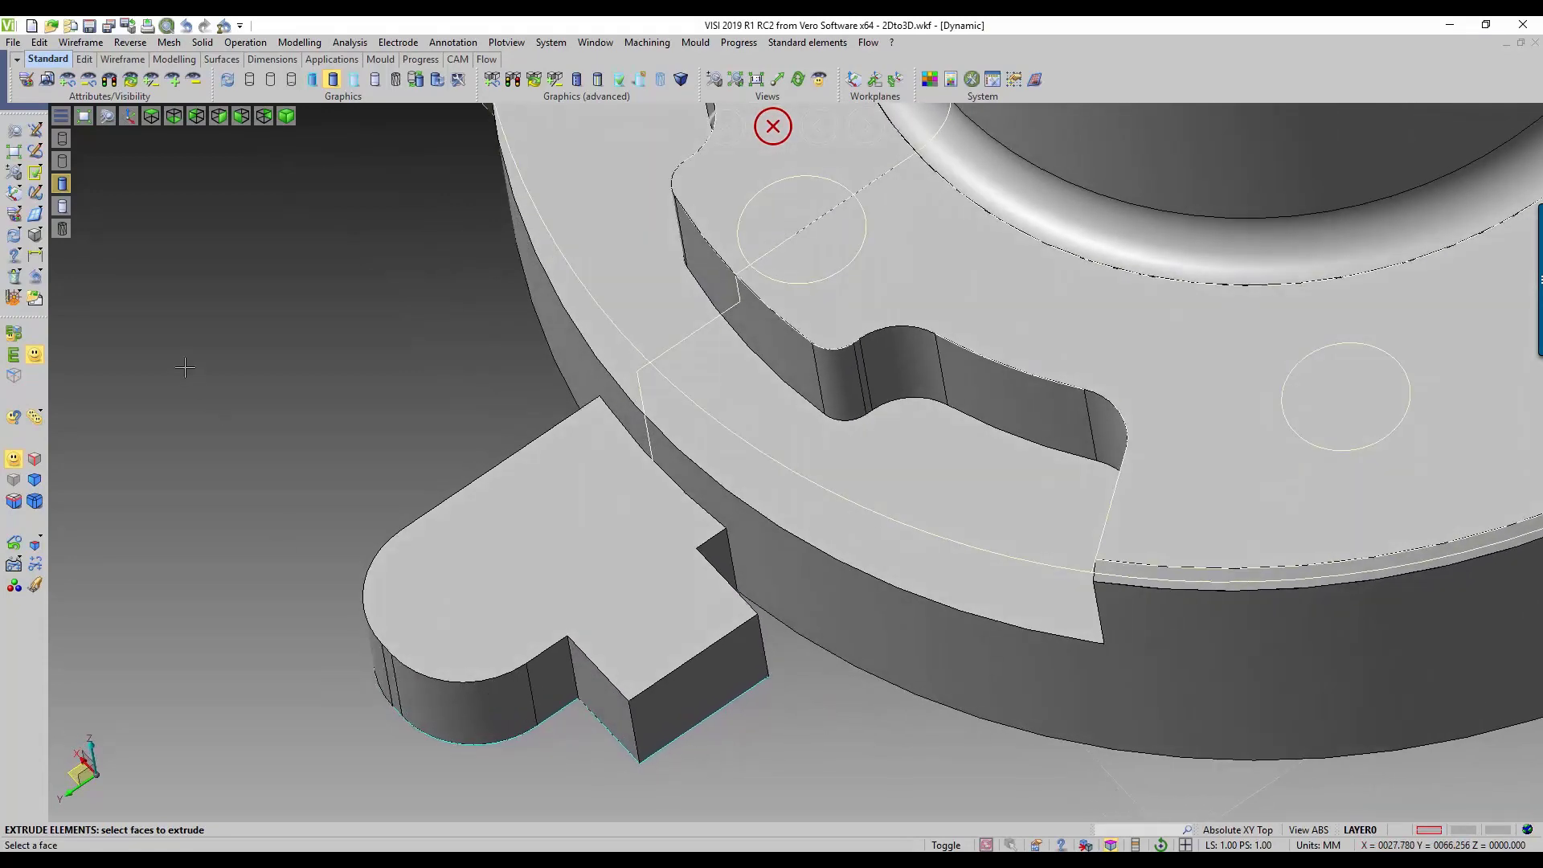
key(Escape)
Step: Sketch a line about 6 mm long from the tab block's lower outer corner towards the flange
click(35, 129)
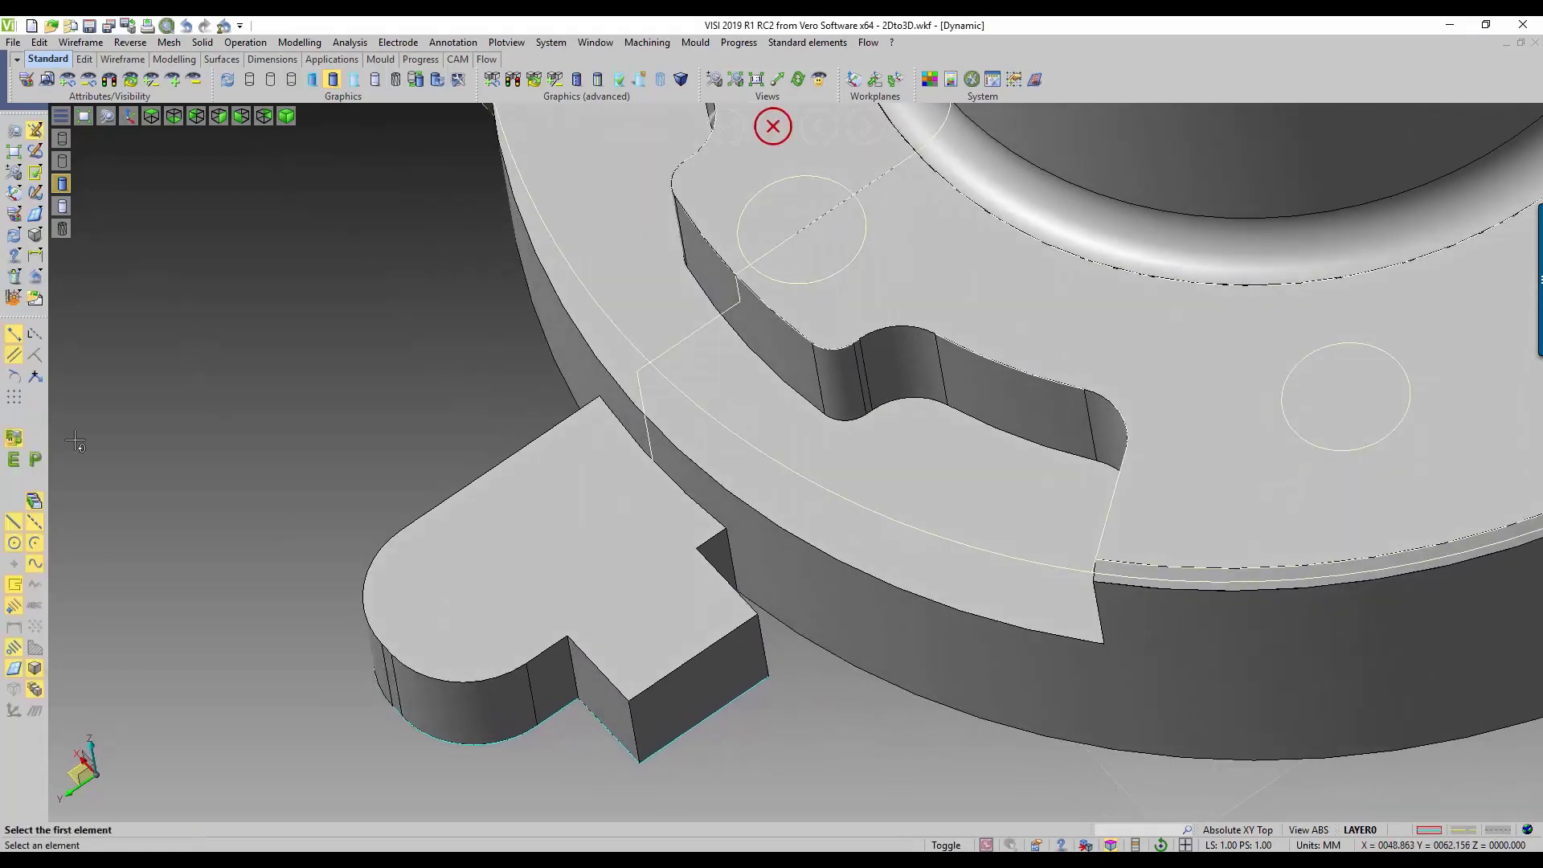
click(768, 681)
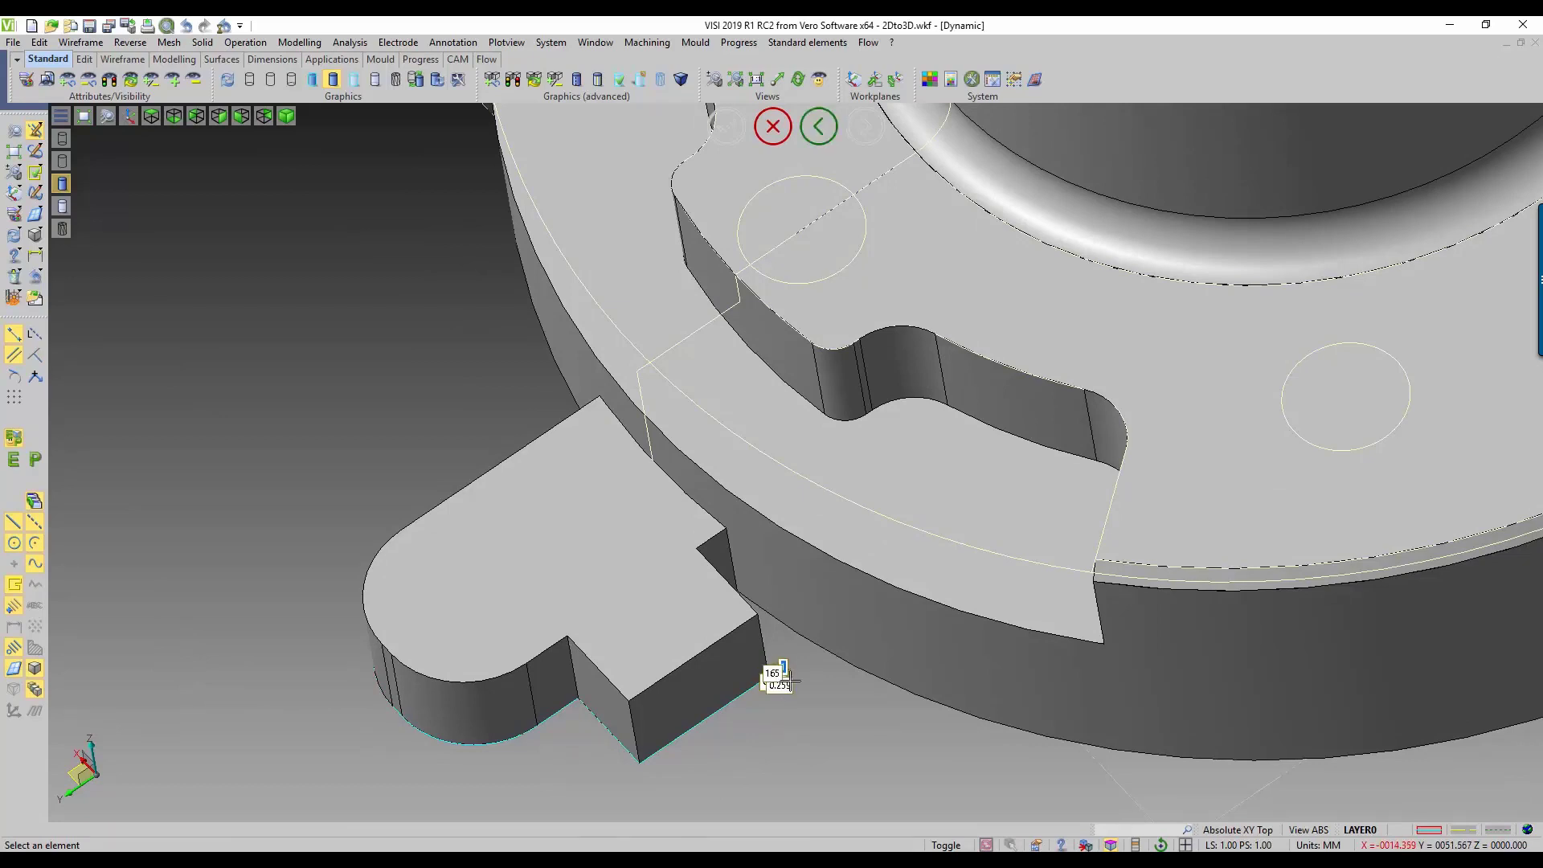
click(849, 628)
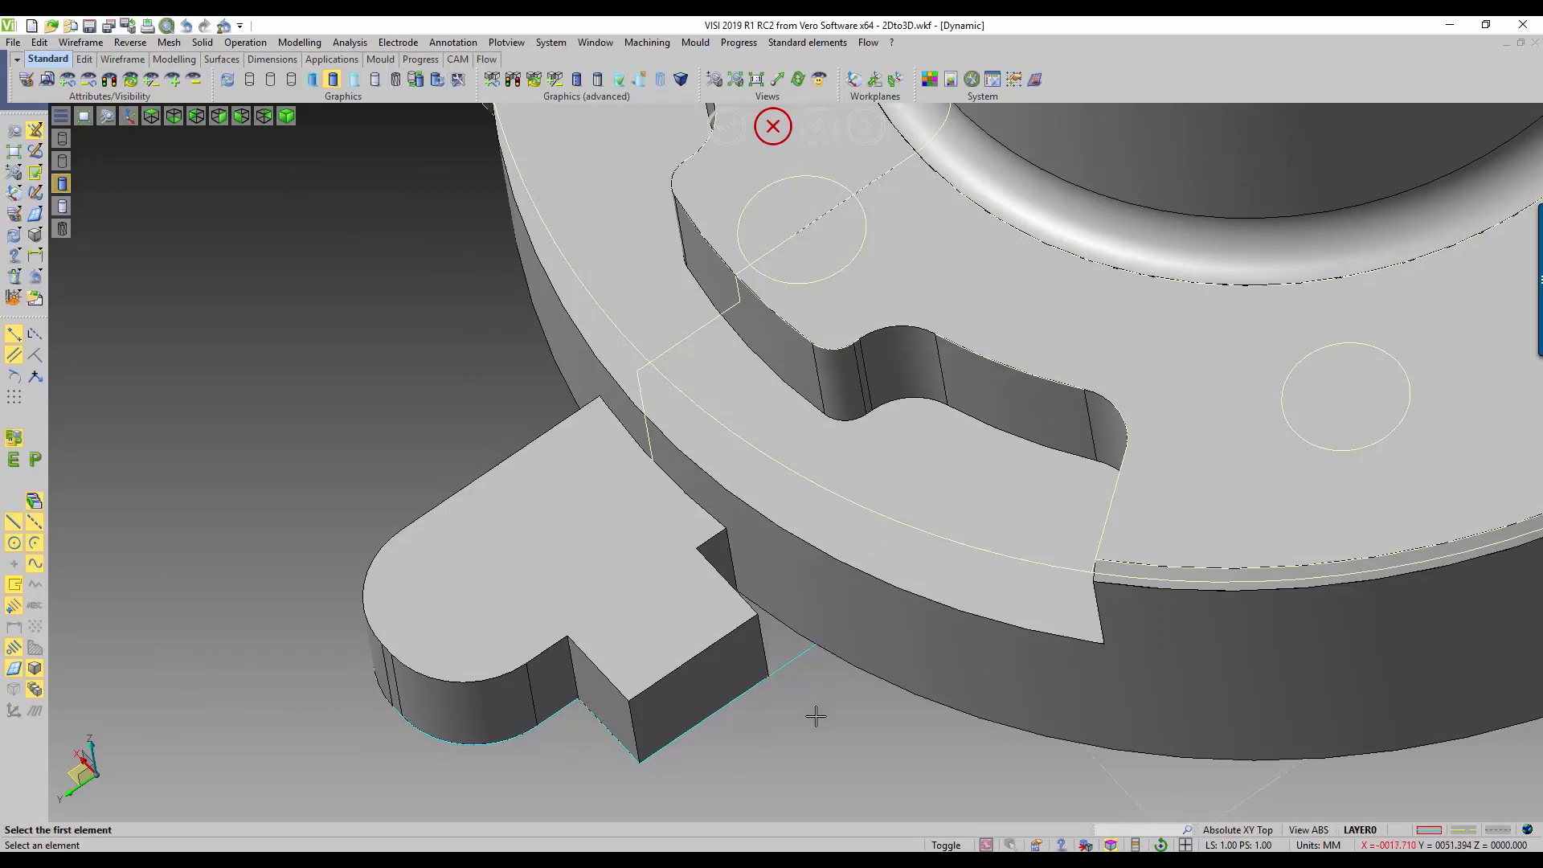
mouse_move(797, 707)
middle_down()
mouse_move(806, 759)
mouse_move(751, 562)
mouse_move(750, 489)
mouse_move(803, 679)
mouse_move(798, 743)
mouse_move(795, 726)
middle_up()
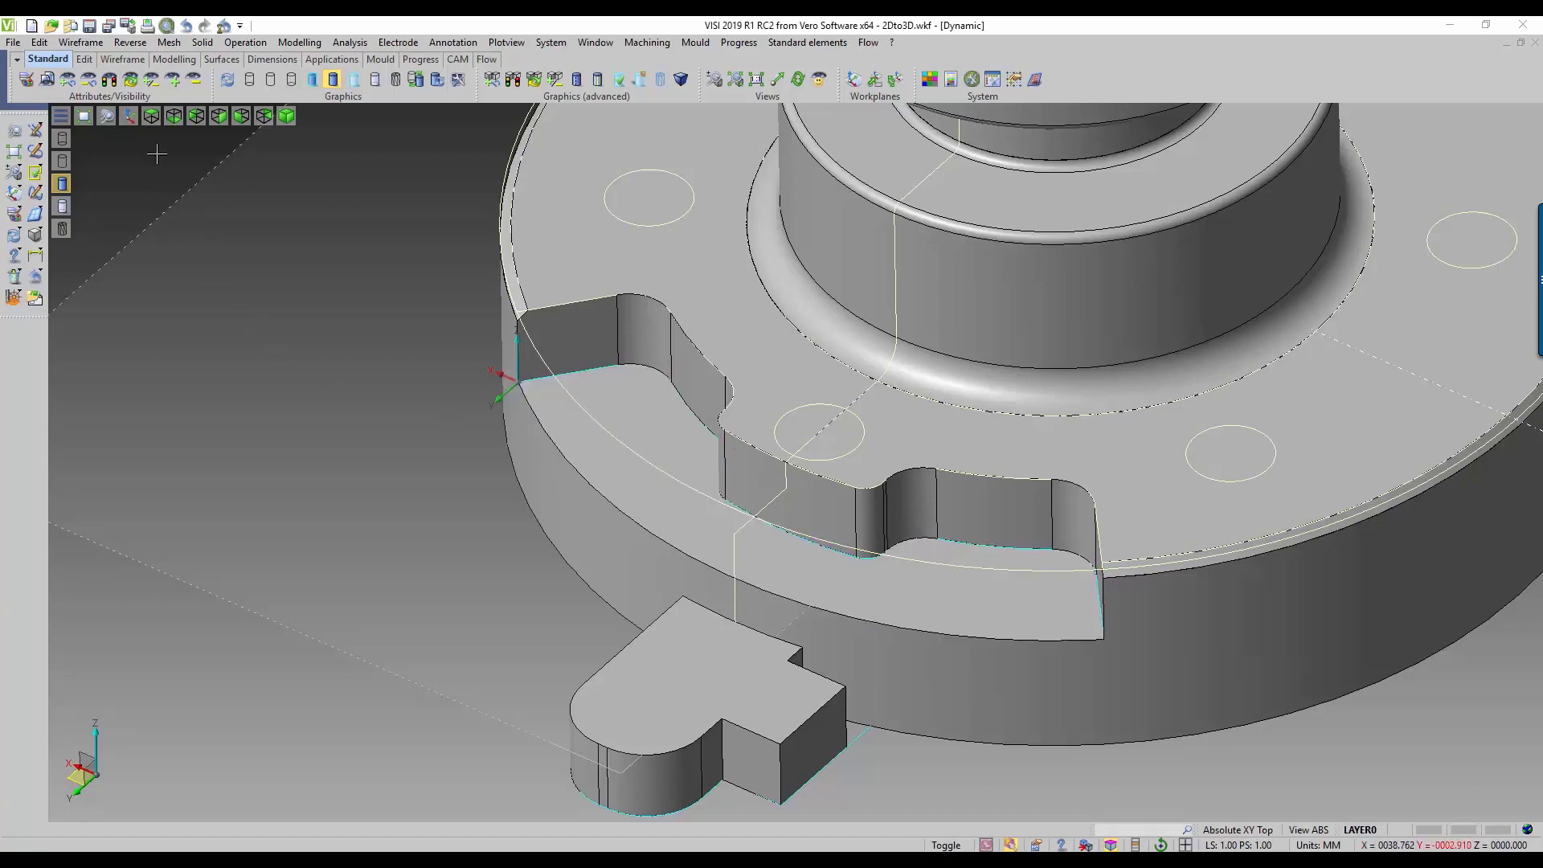
Step: Offset the notch's inner profile curve by distance -3 to one side only, with one copy and the original elements retained
click(45, 44)
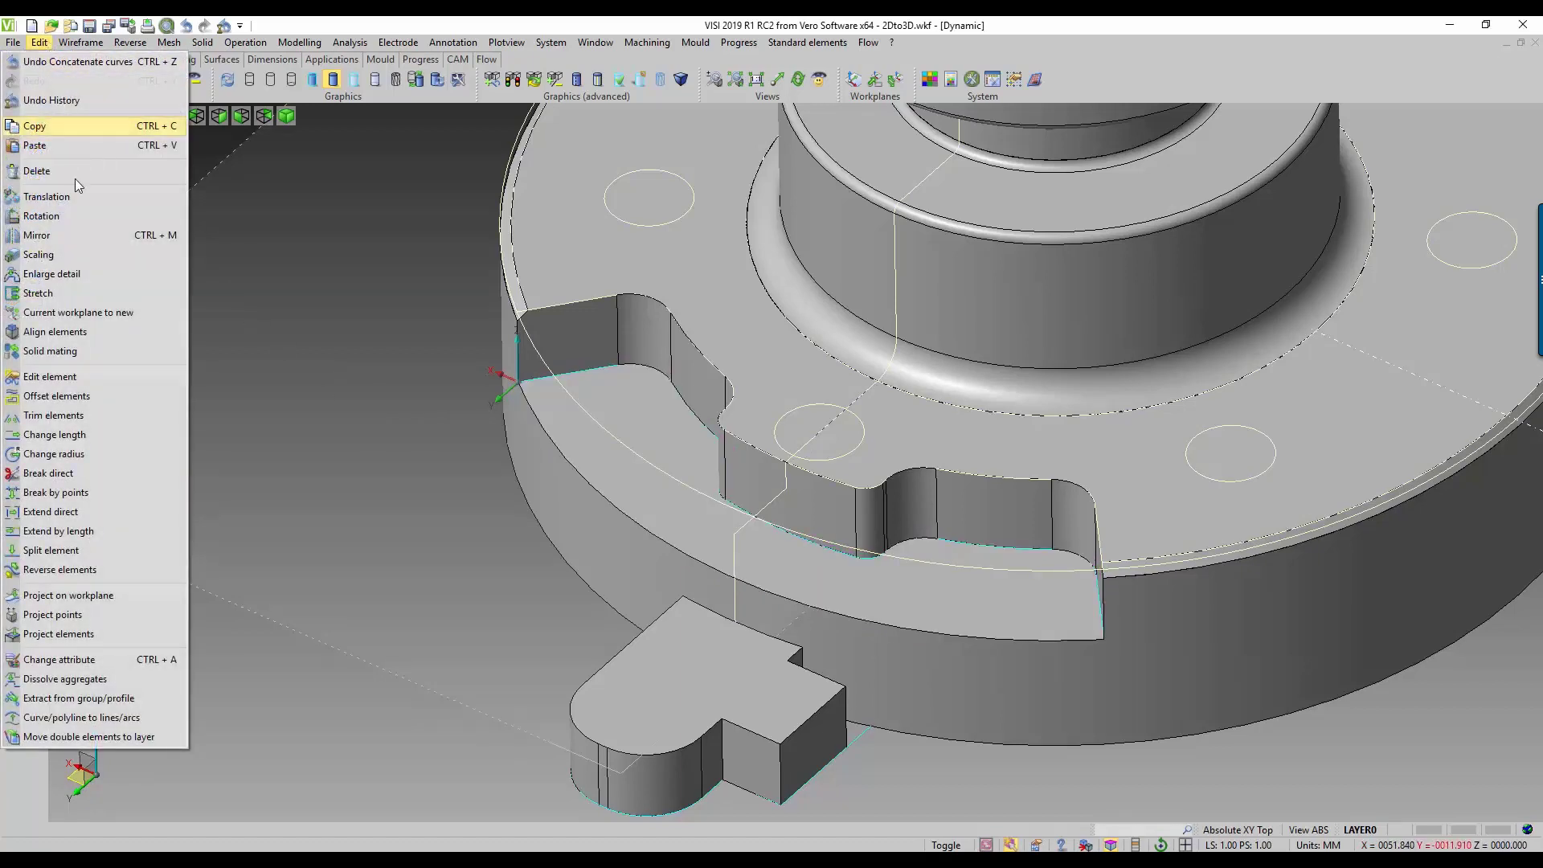
click(80, 396)
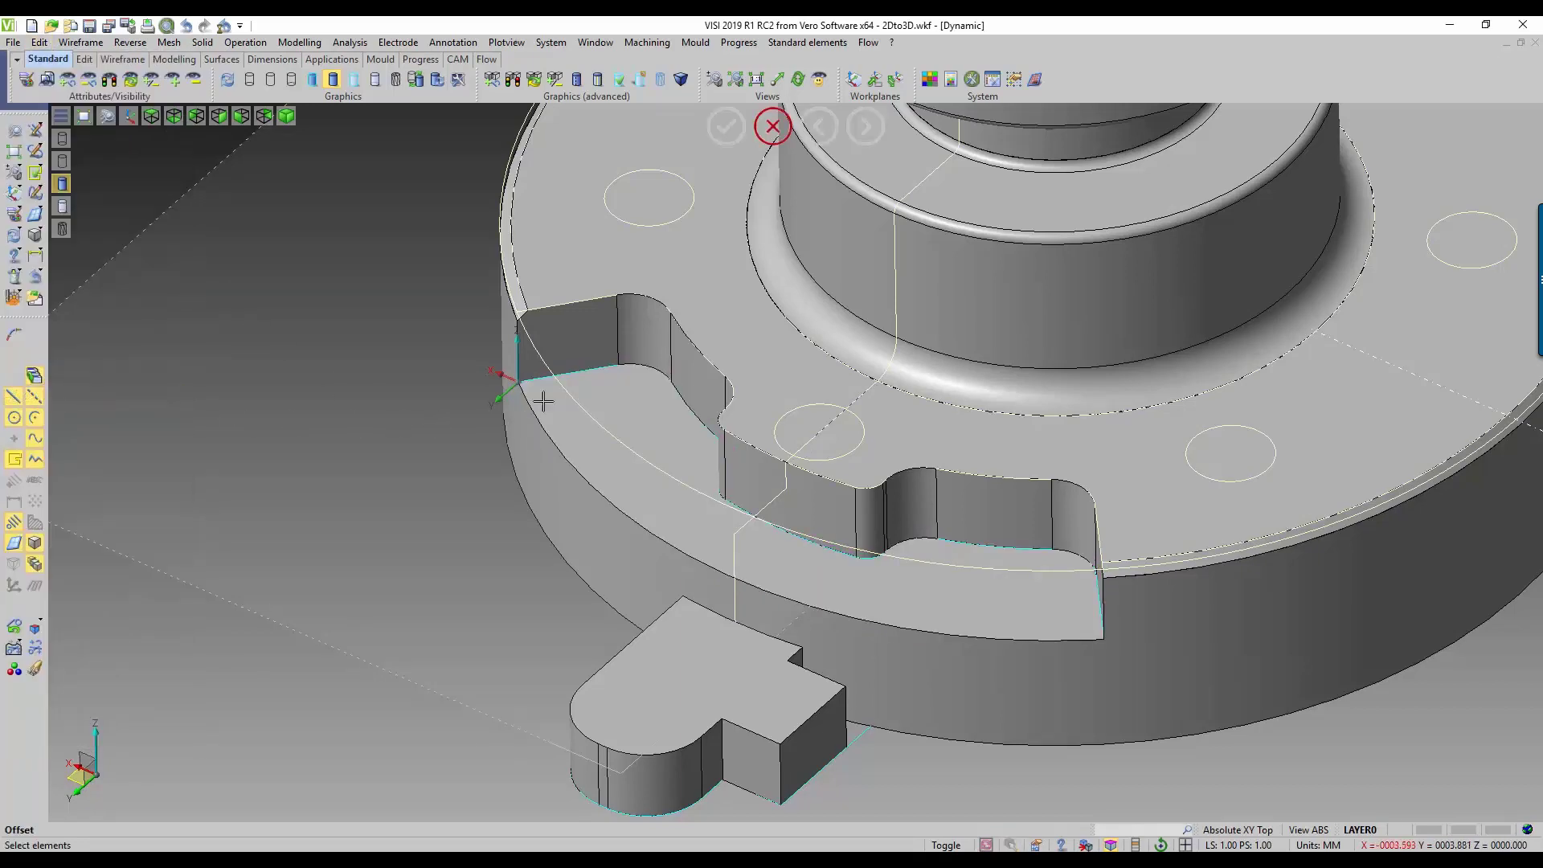
click(577, 372)
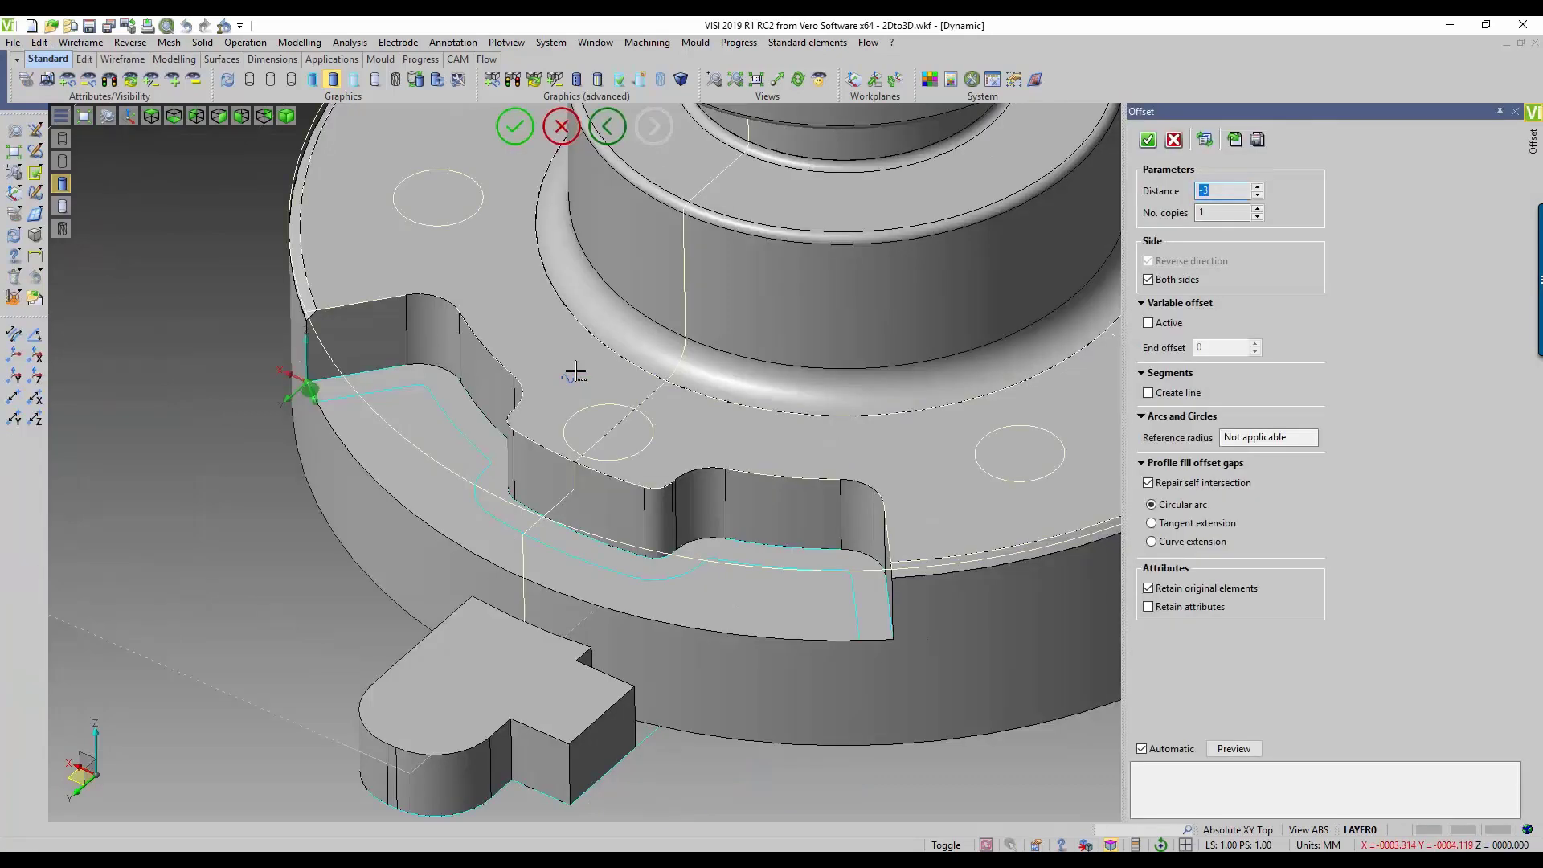
click(1174, 281)
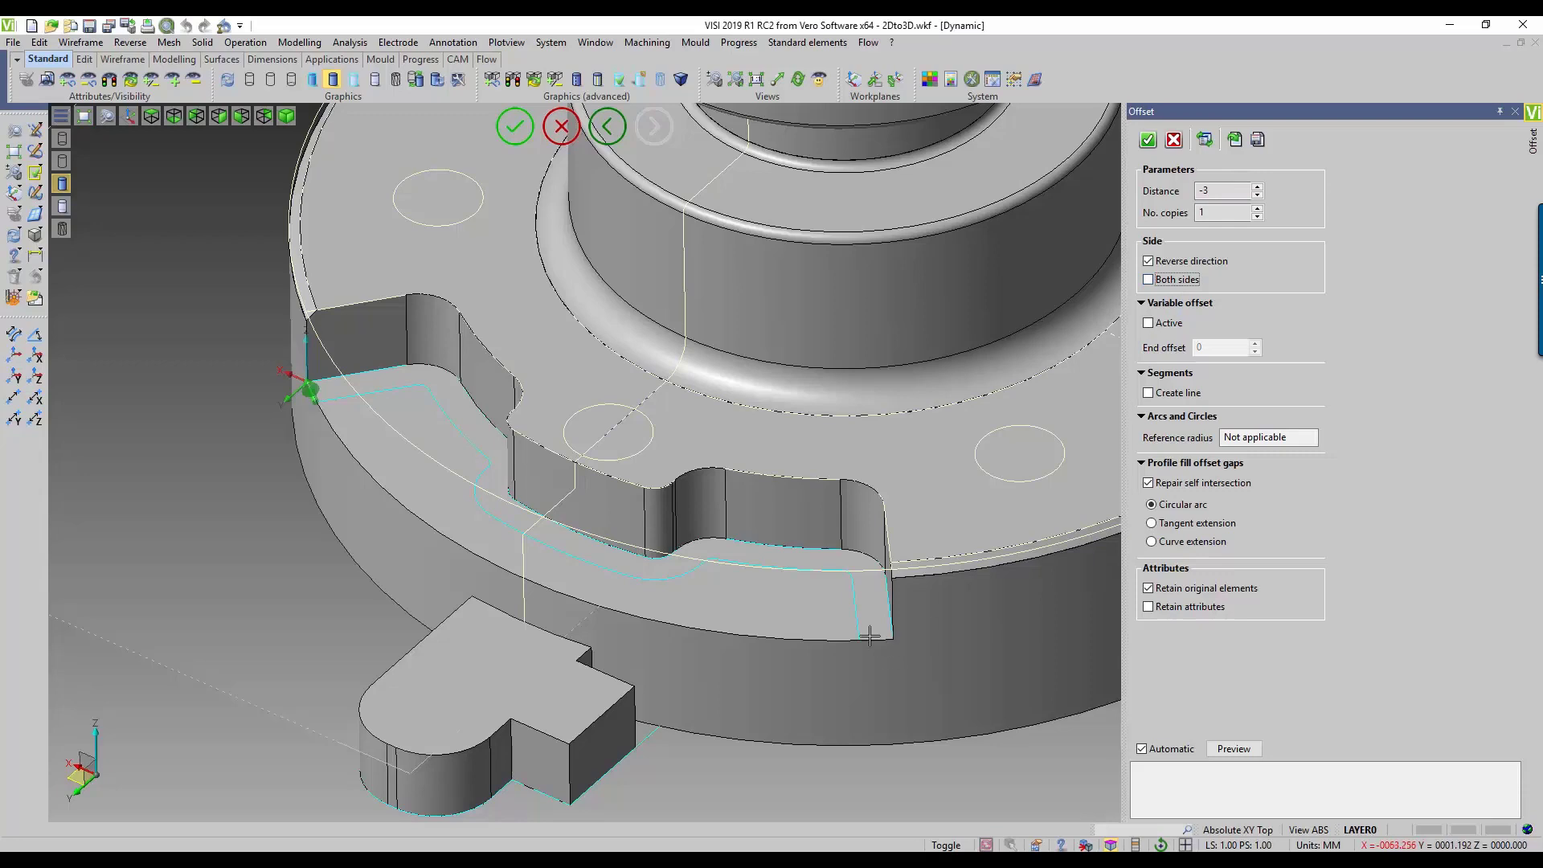
click(1148, 142)
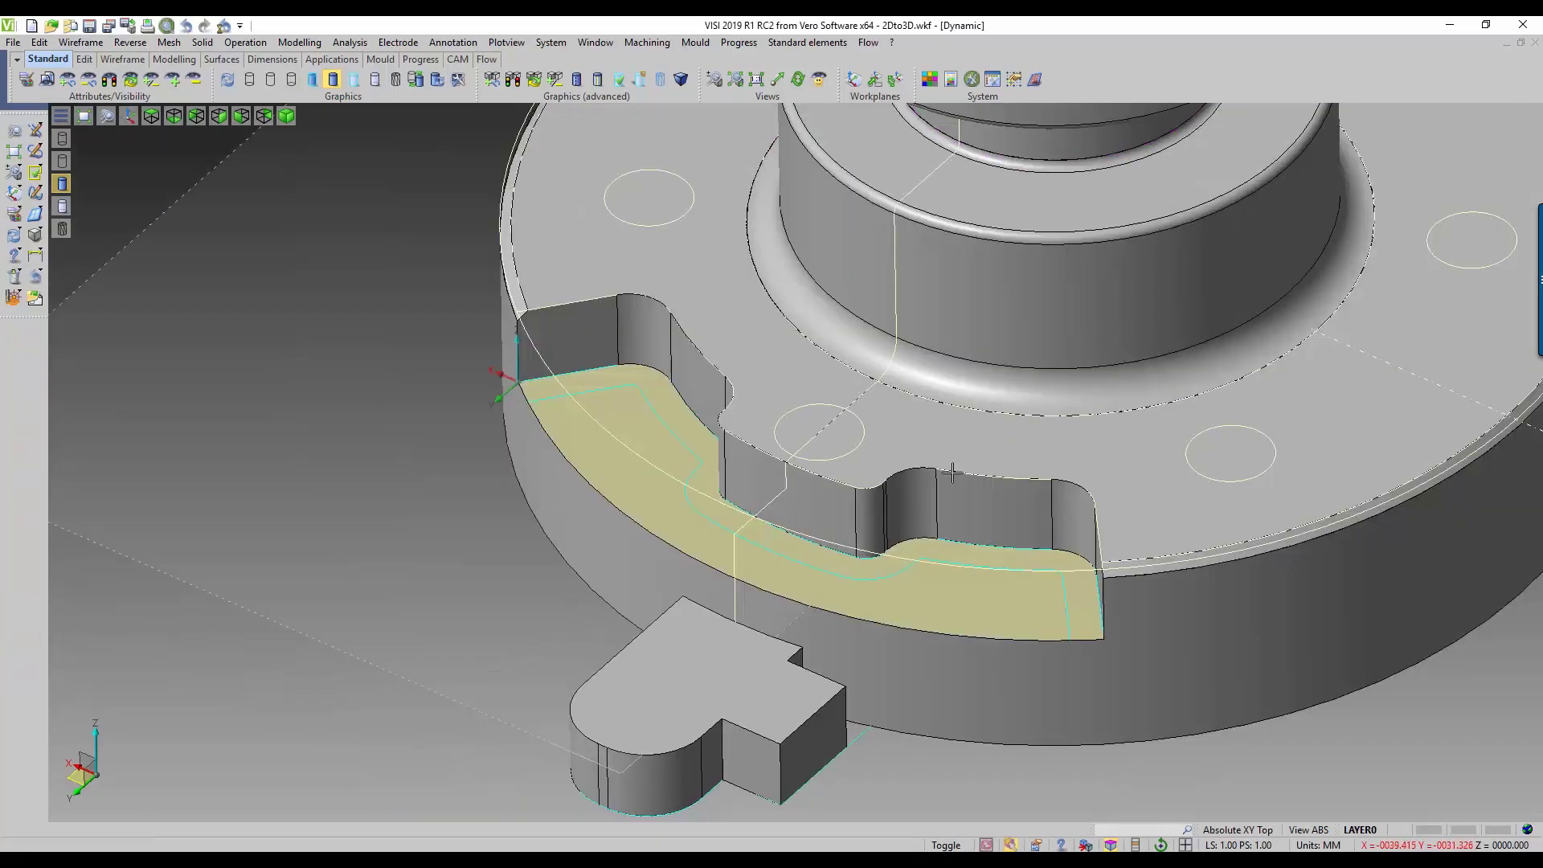
Step: Extrude the large region inside the offset notch profile with first distance -3, second distance 0 and Boolean operation Subtract
click(634, 419)
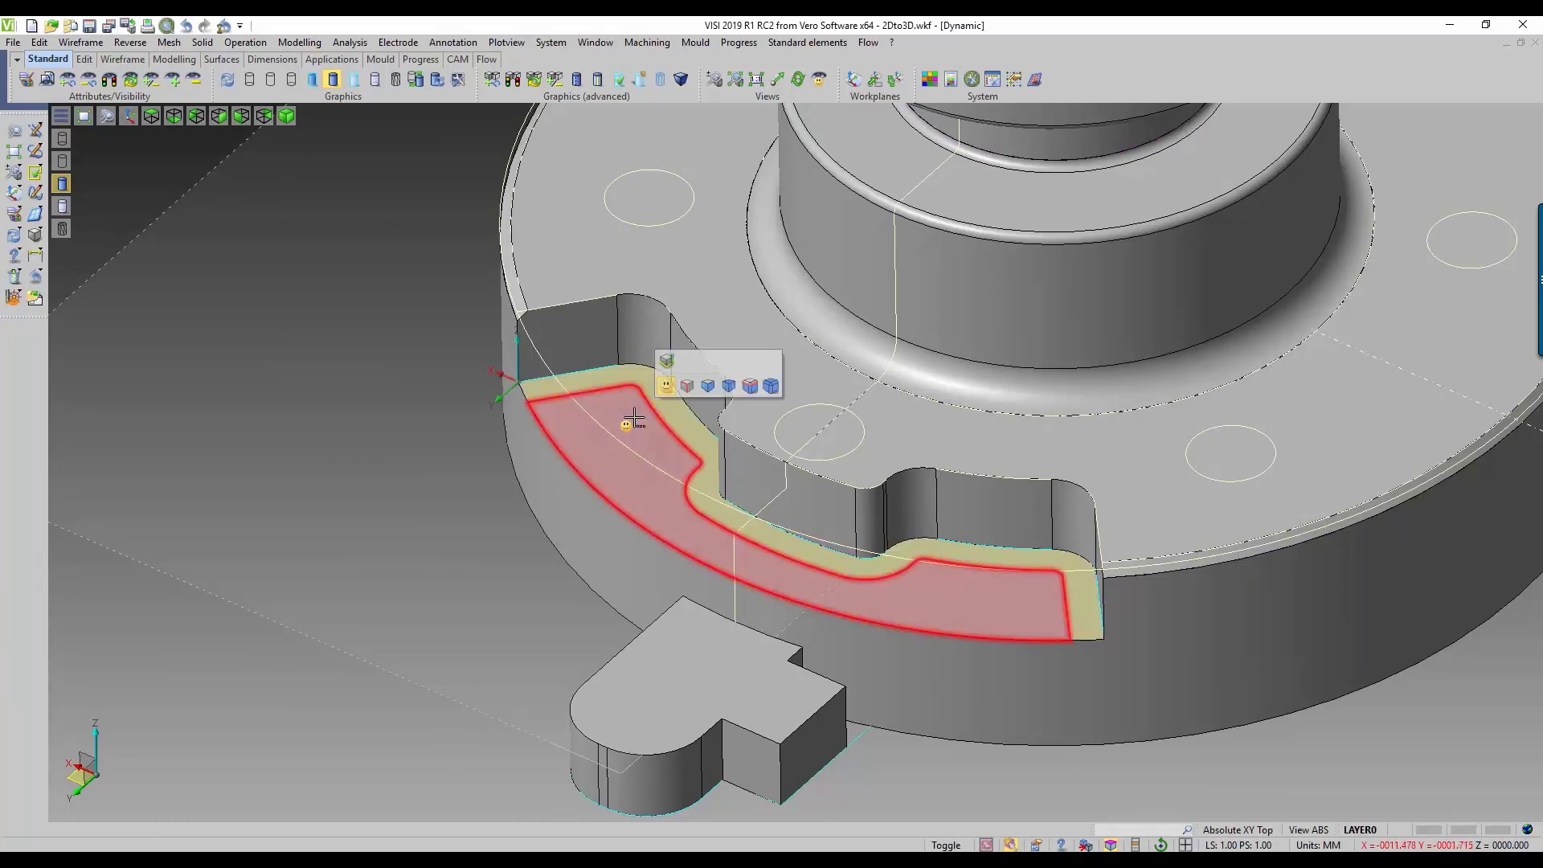
click(666, 362)
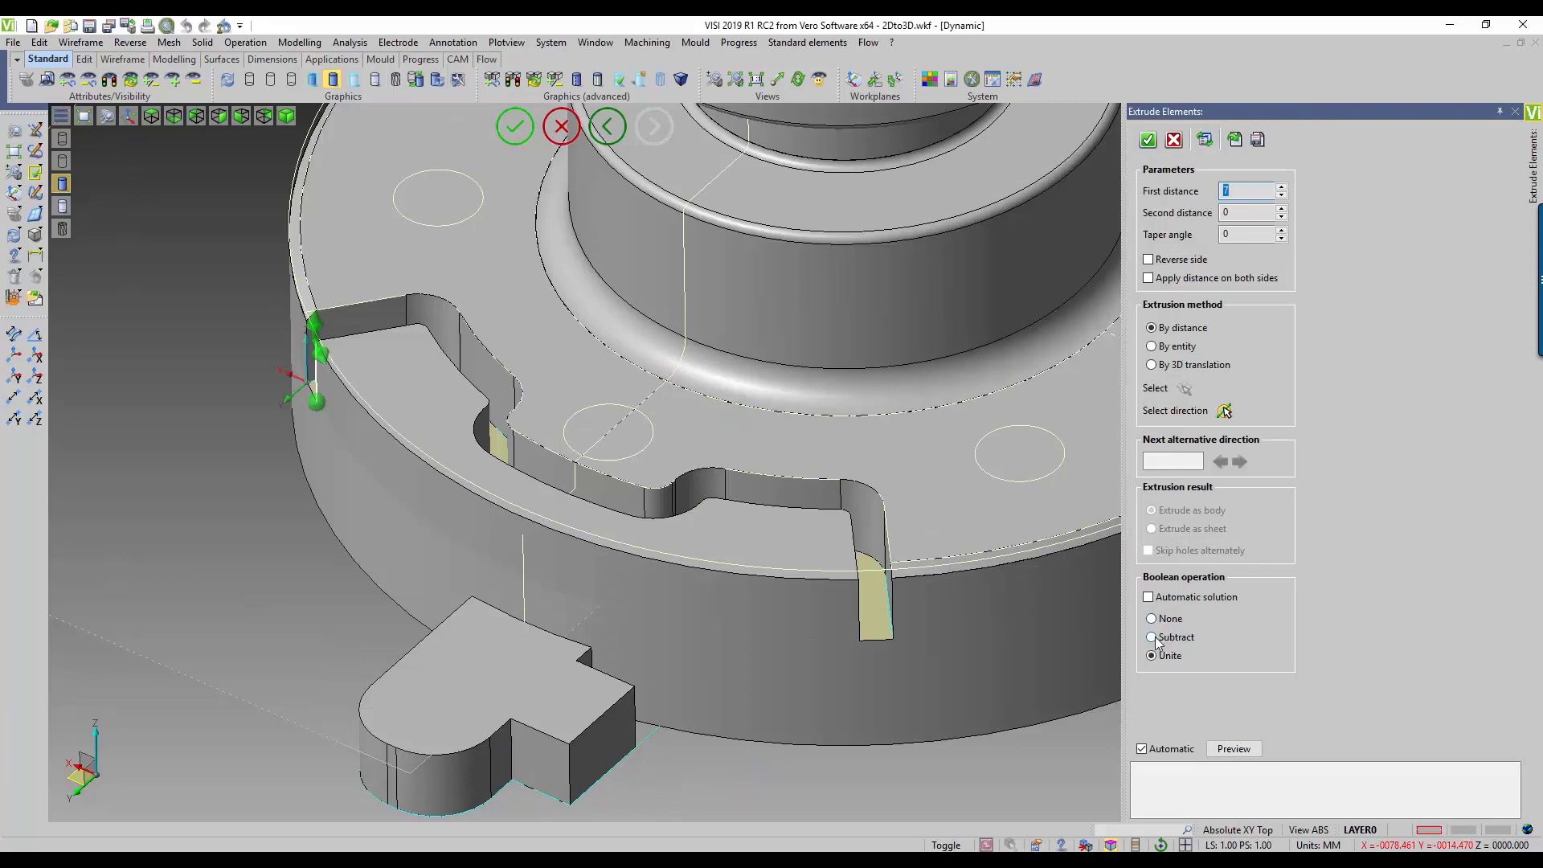
click(1154, 638)
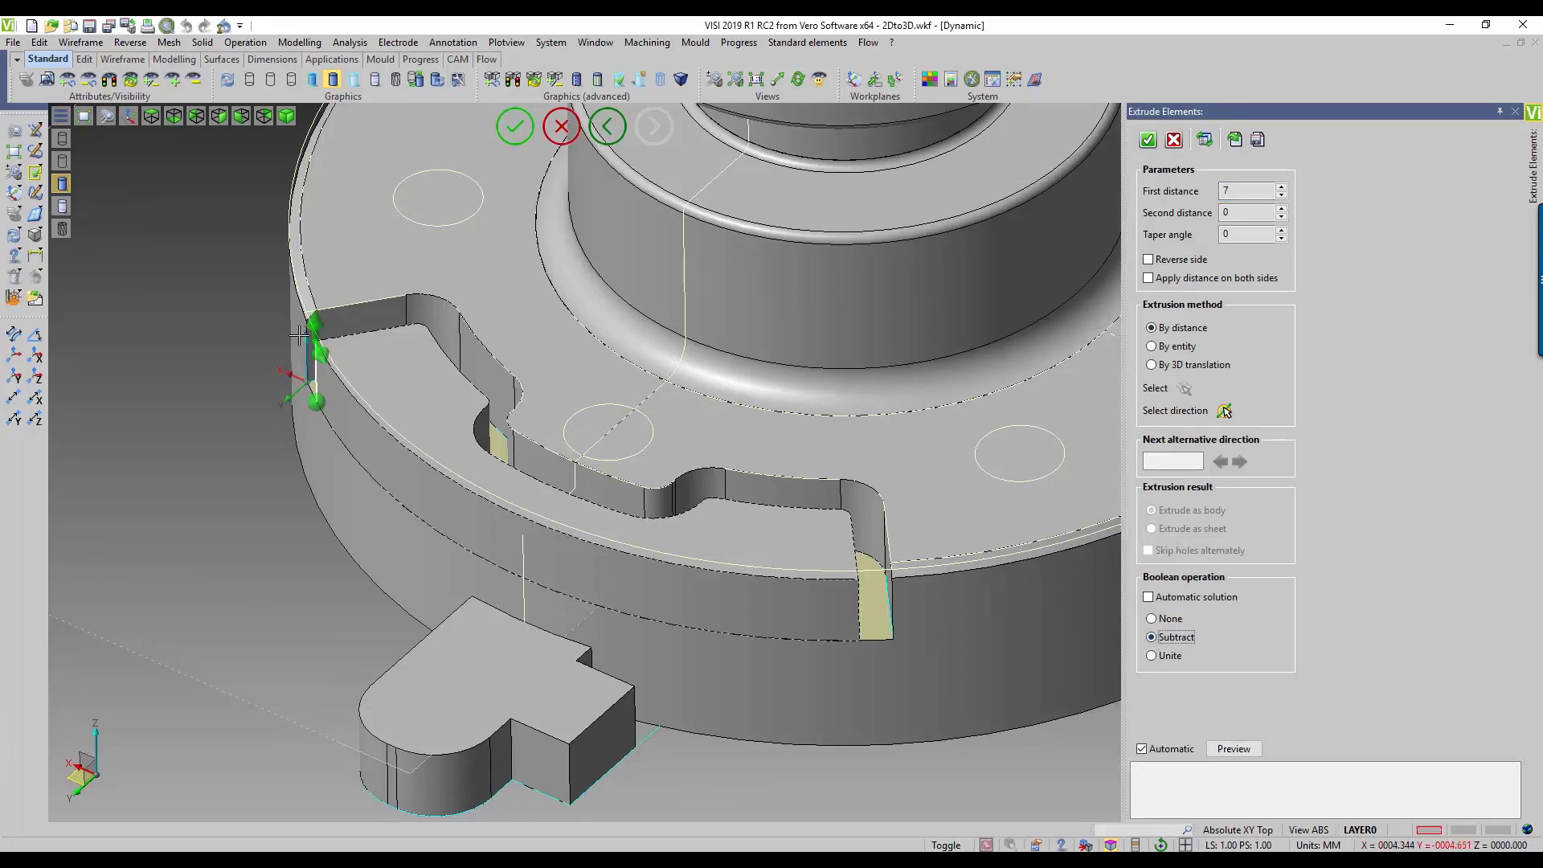
drag(313, 324, 330, 404)
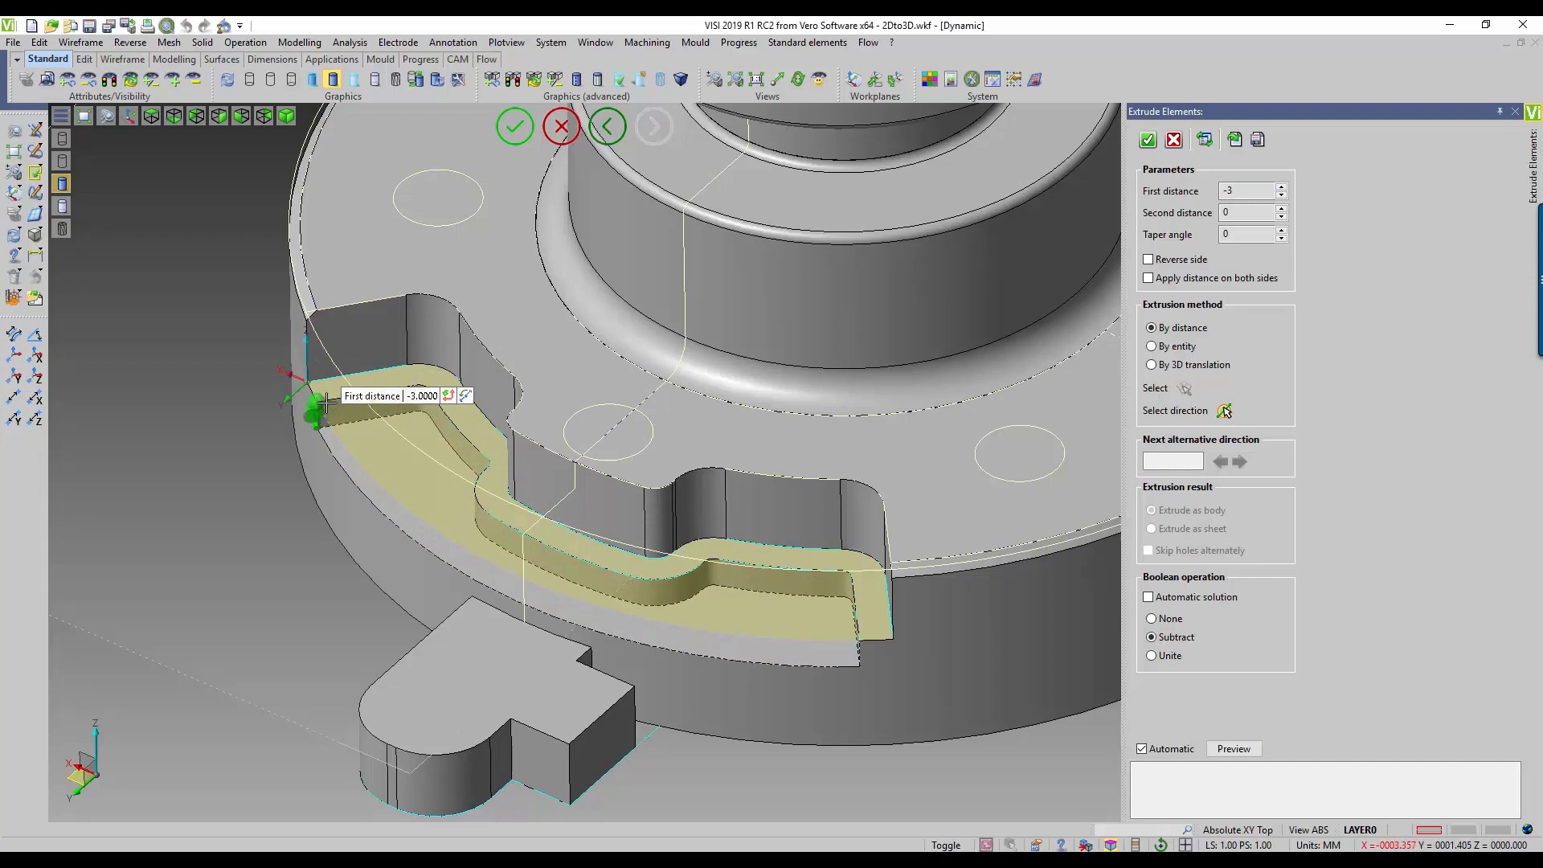
click(1148, 139)
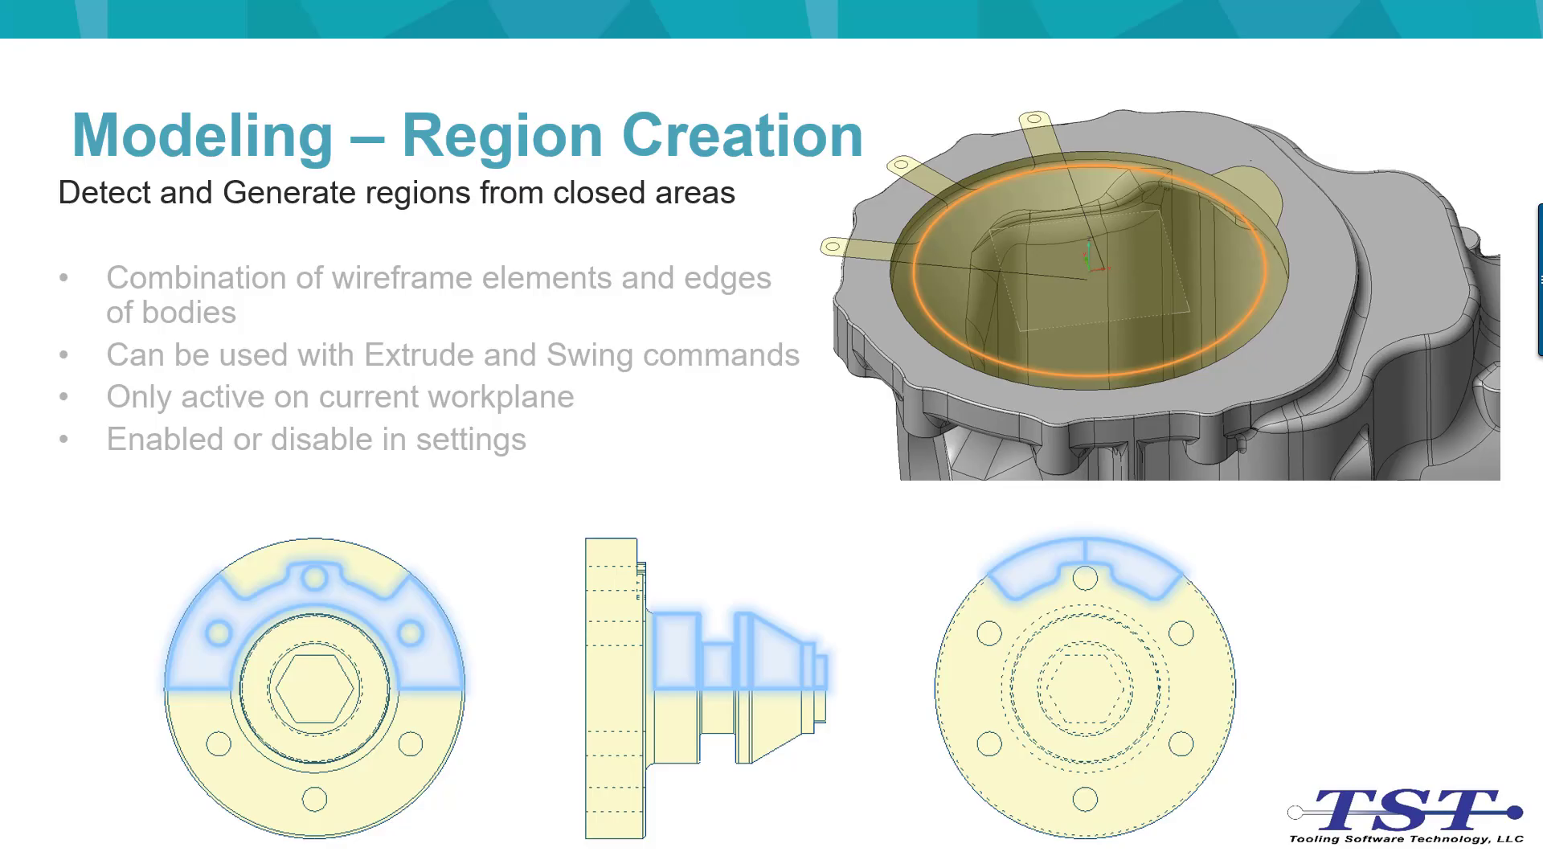
click(536, 388)
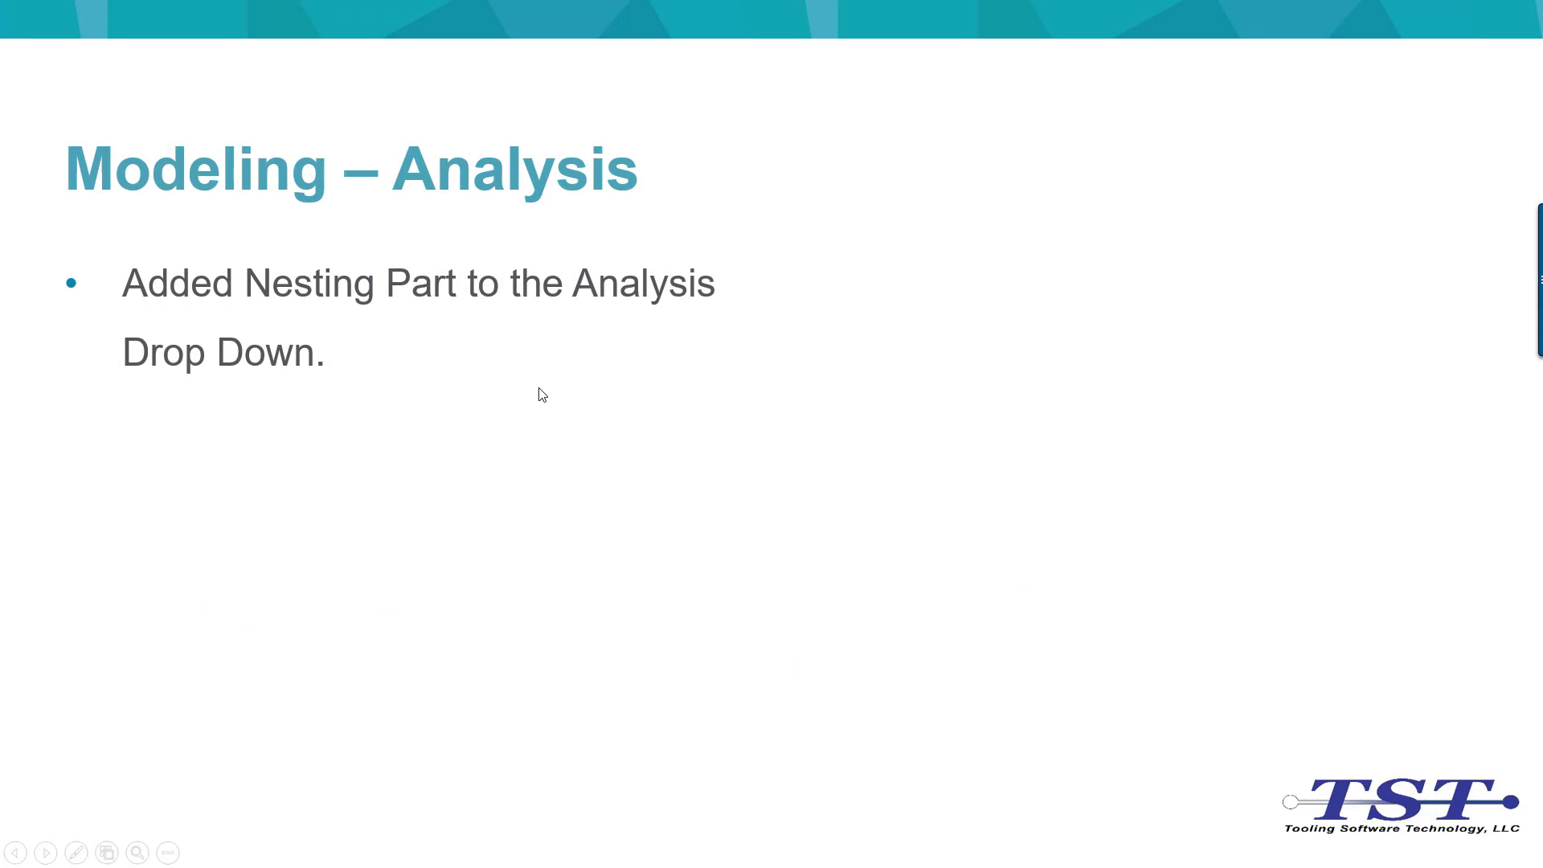
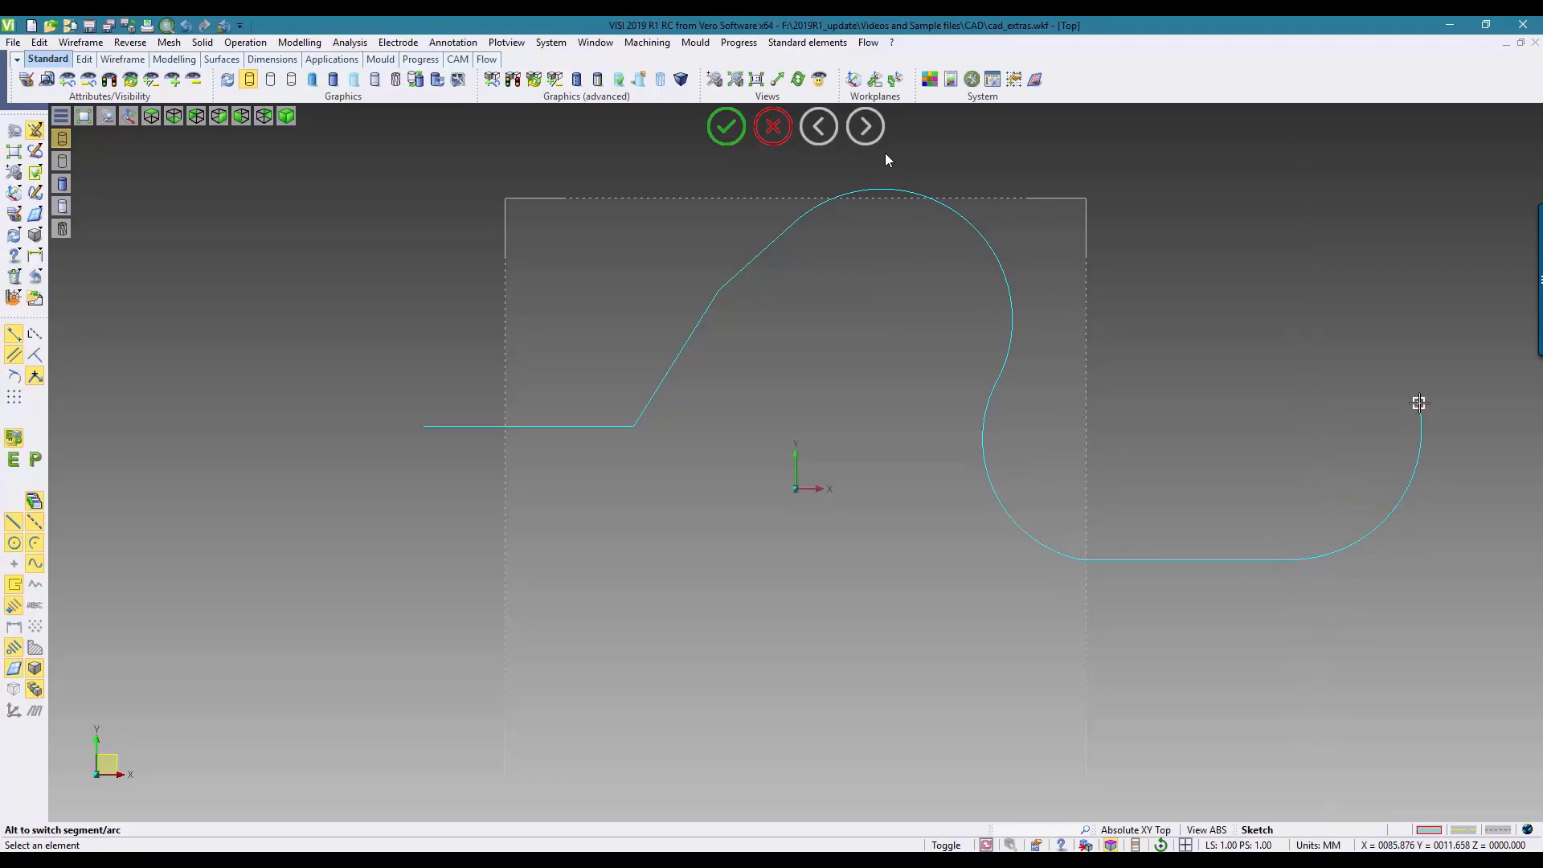
Step: Finish the sketched line-and-arc chain and make the Polygonise layer the current, visible layer
right_click(1420, 403)
key(Escape)
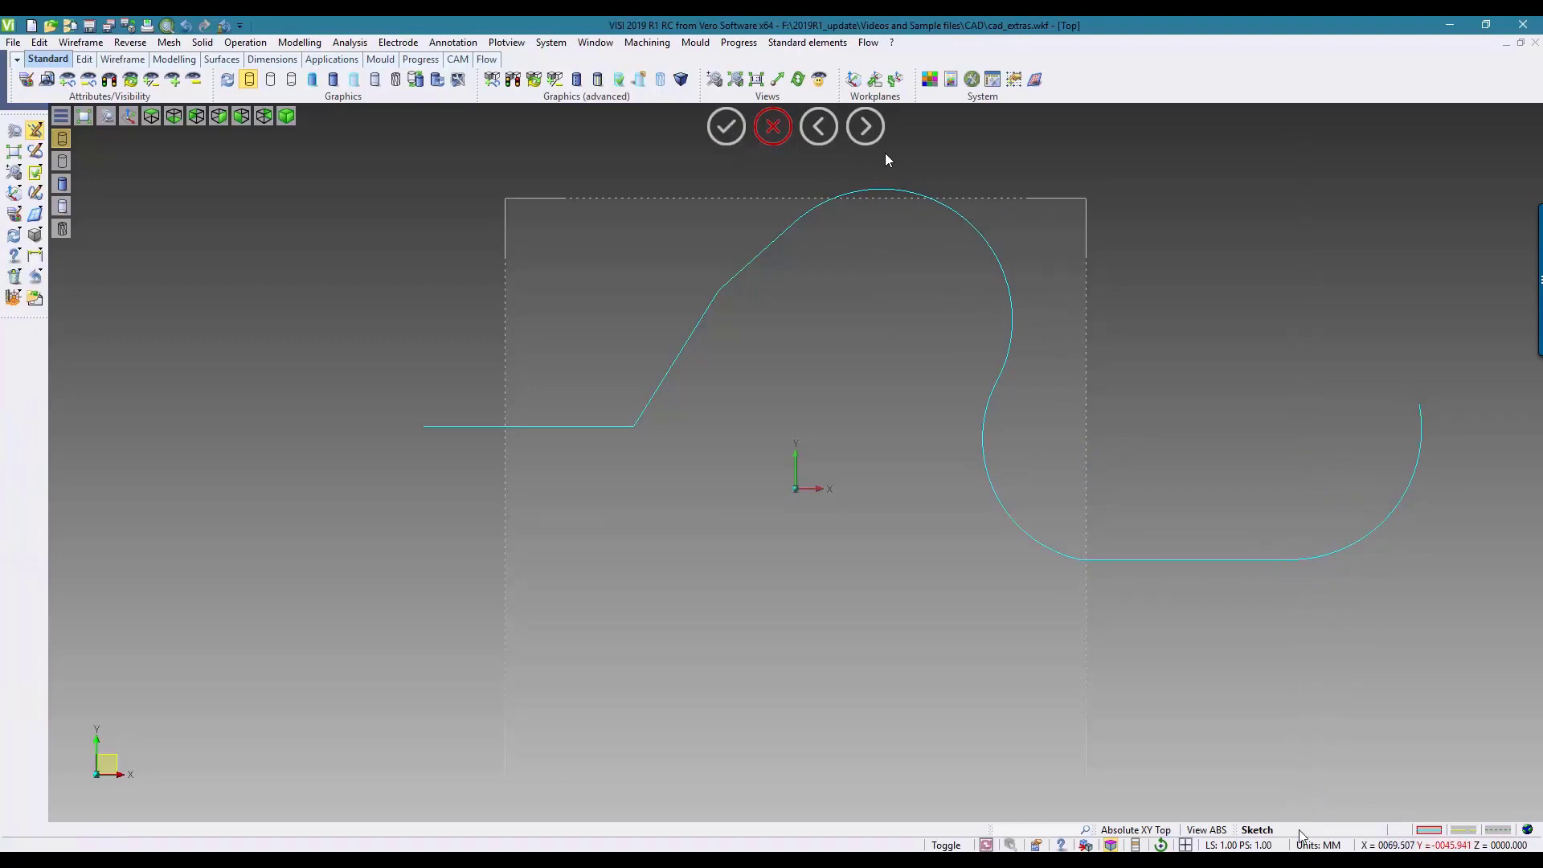
click(1300, 831)
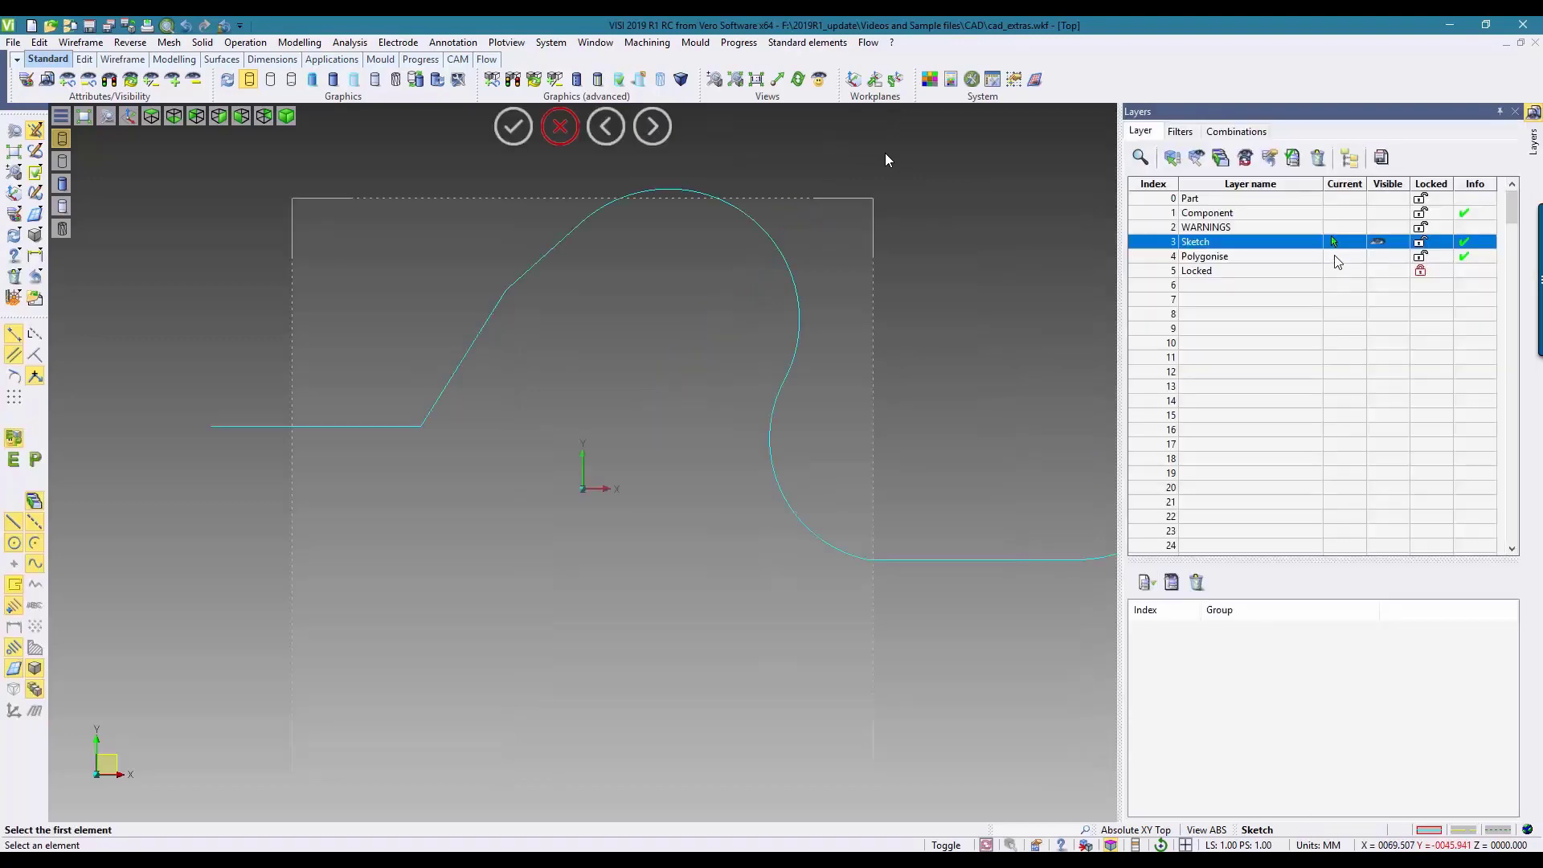
click(1335, 259)
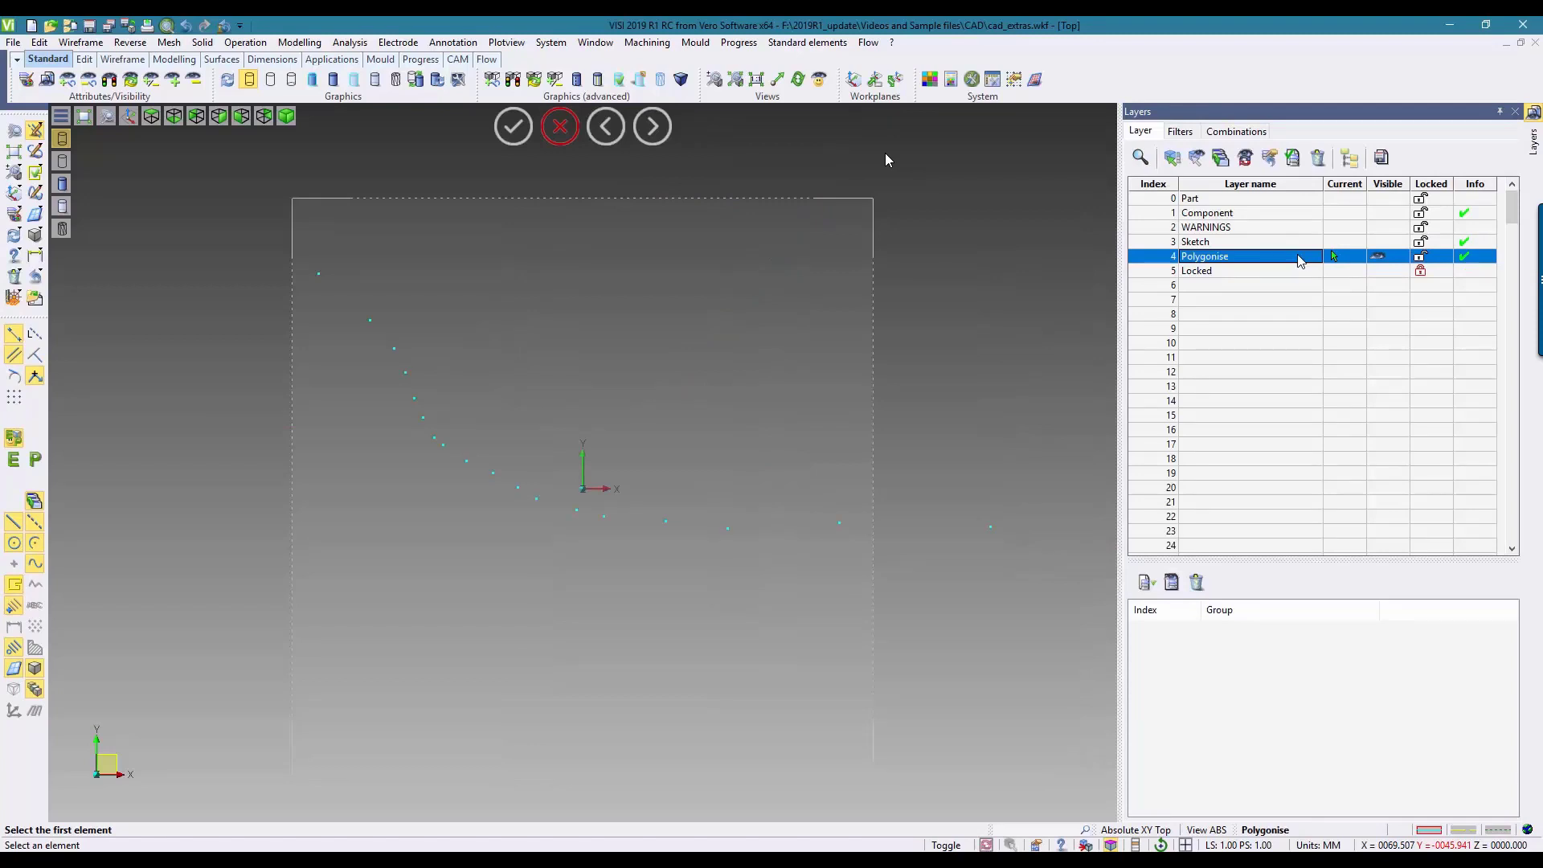
click(1516, 112)
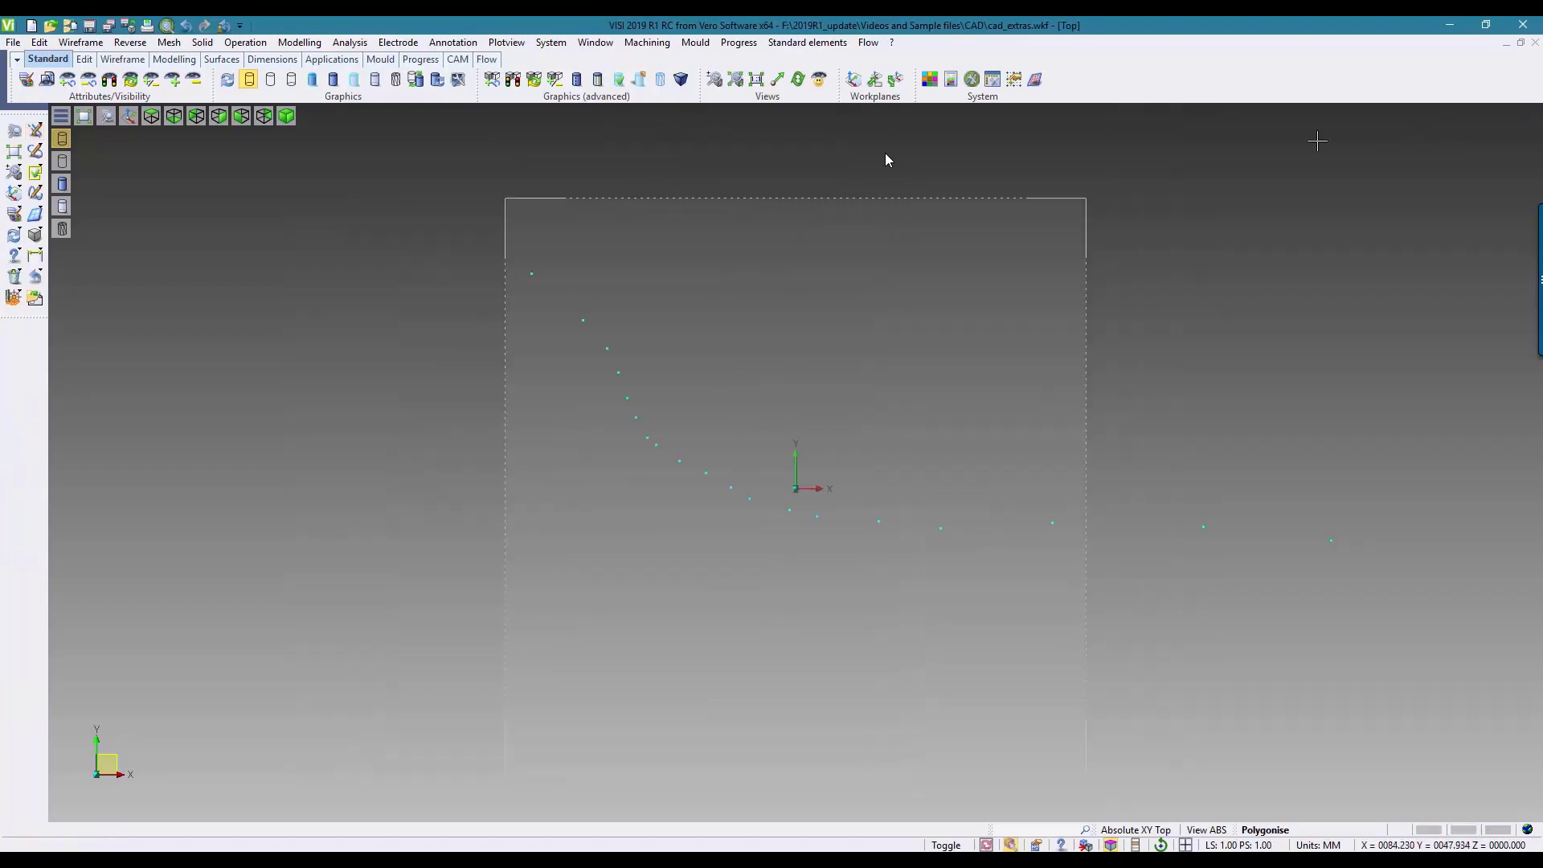
Step: Polygonise all the points from the upper-left end point, previewing Segments and arcs with different colours and Maintain tangency on
click(83, 43)
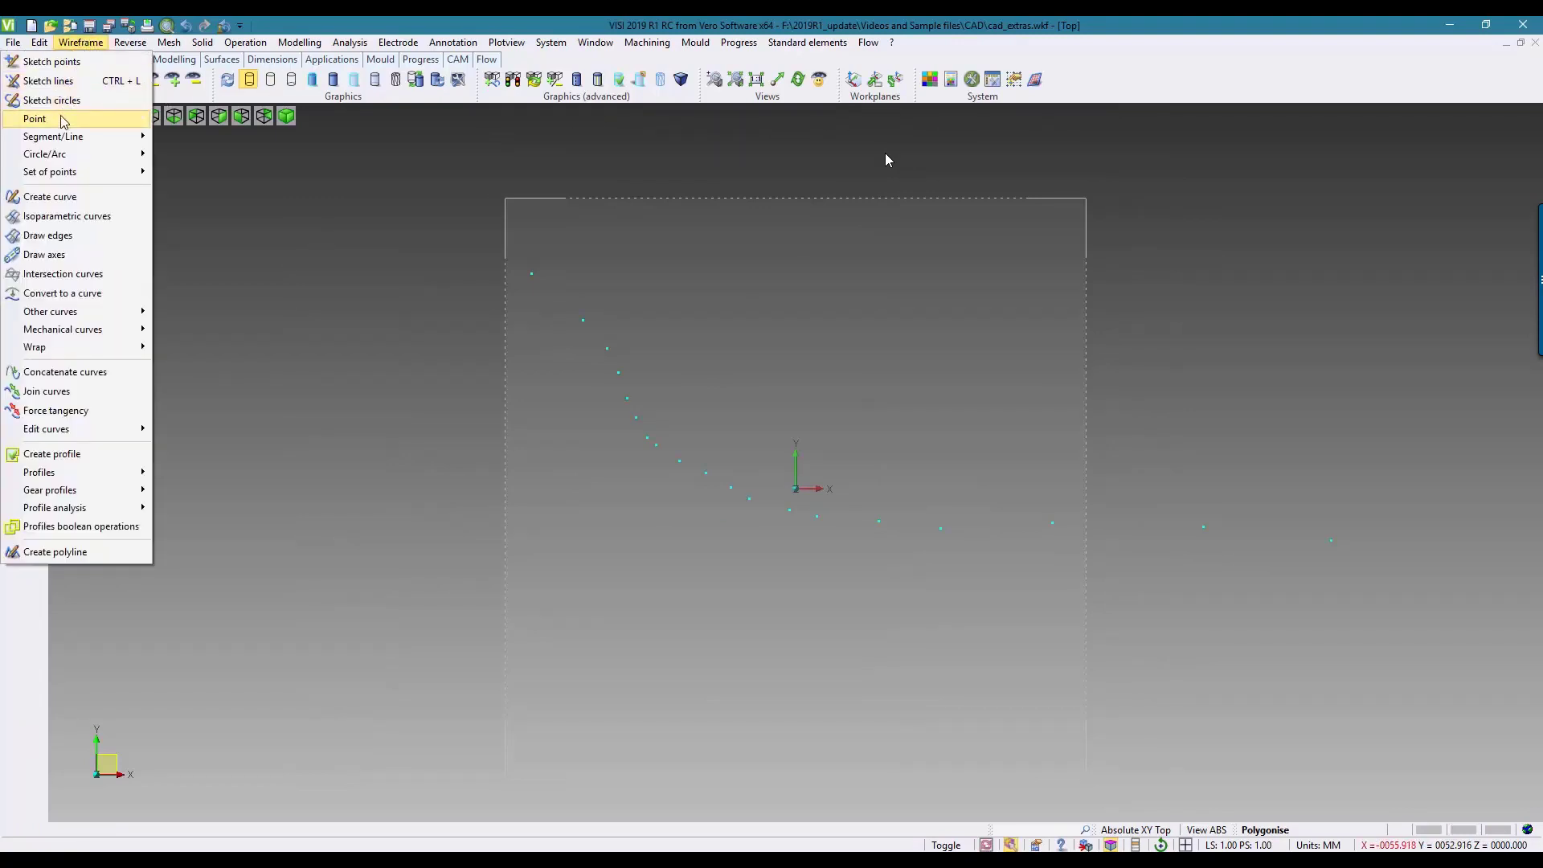
mouse_move(64, 120)
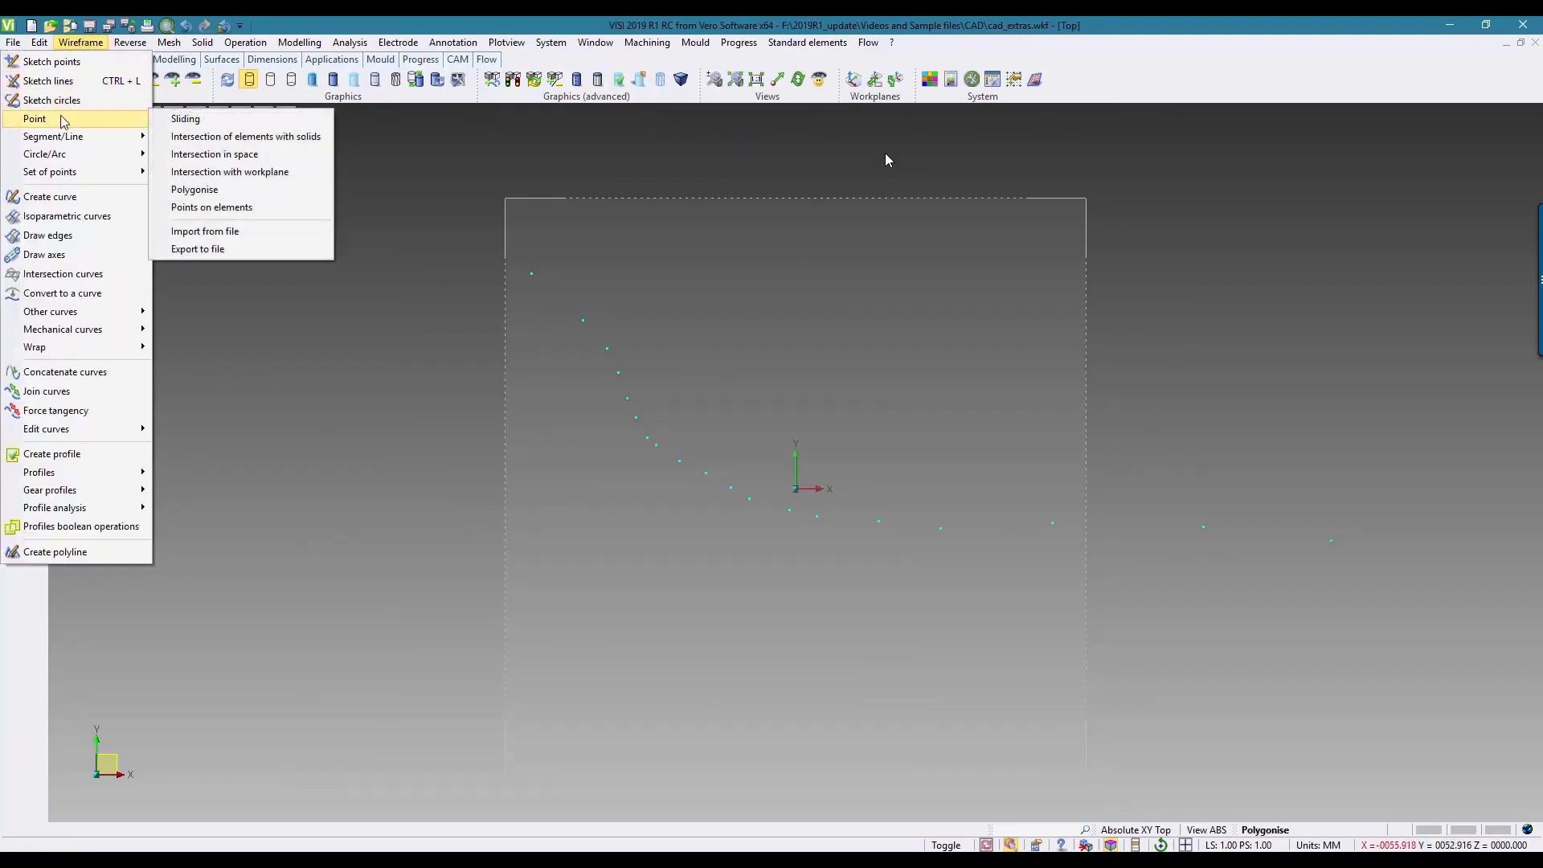
click(195, 190)
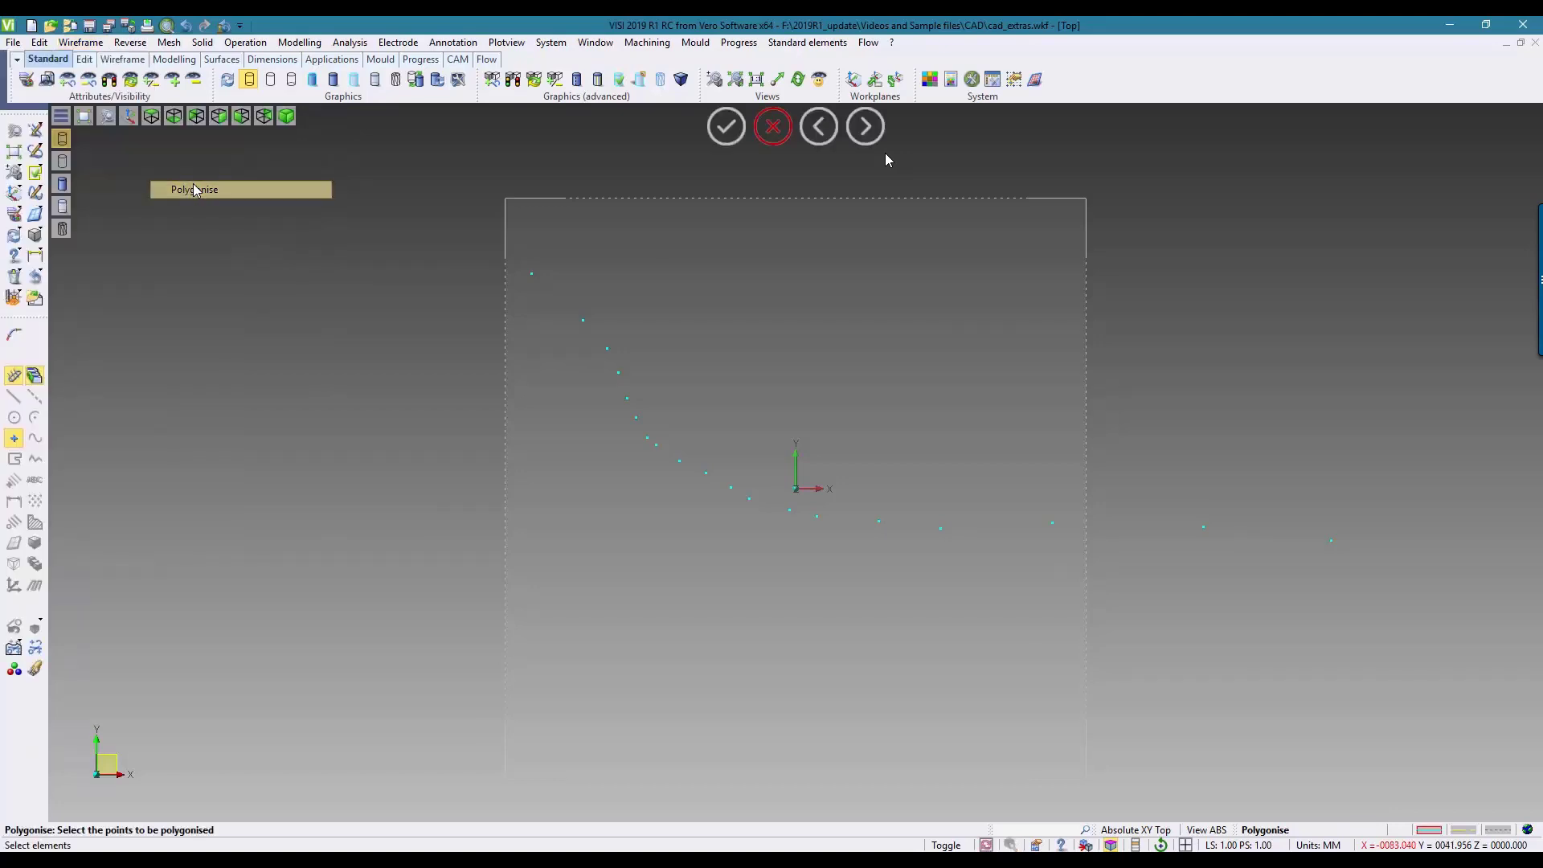
drag(439, 224, 1393, 613)
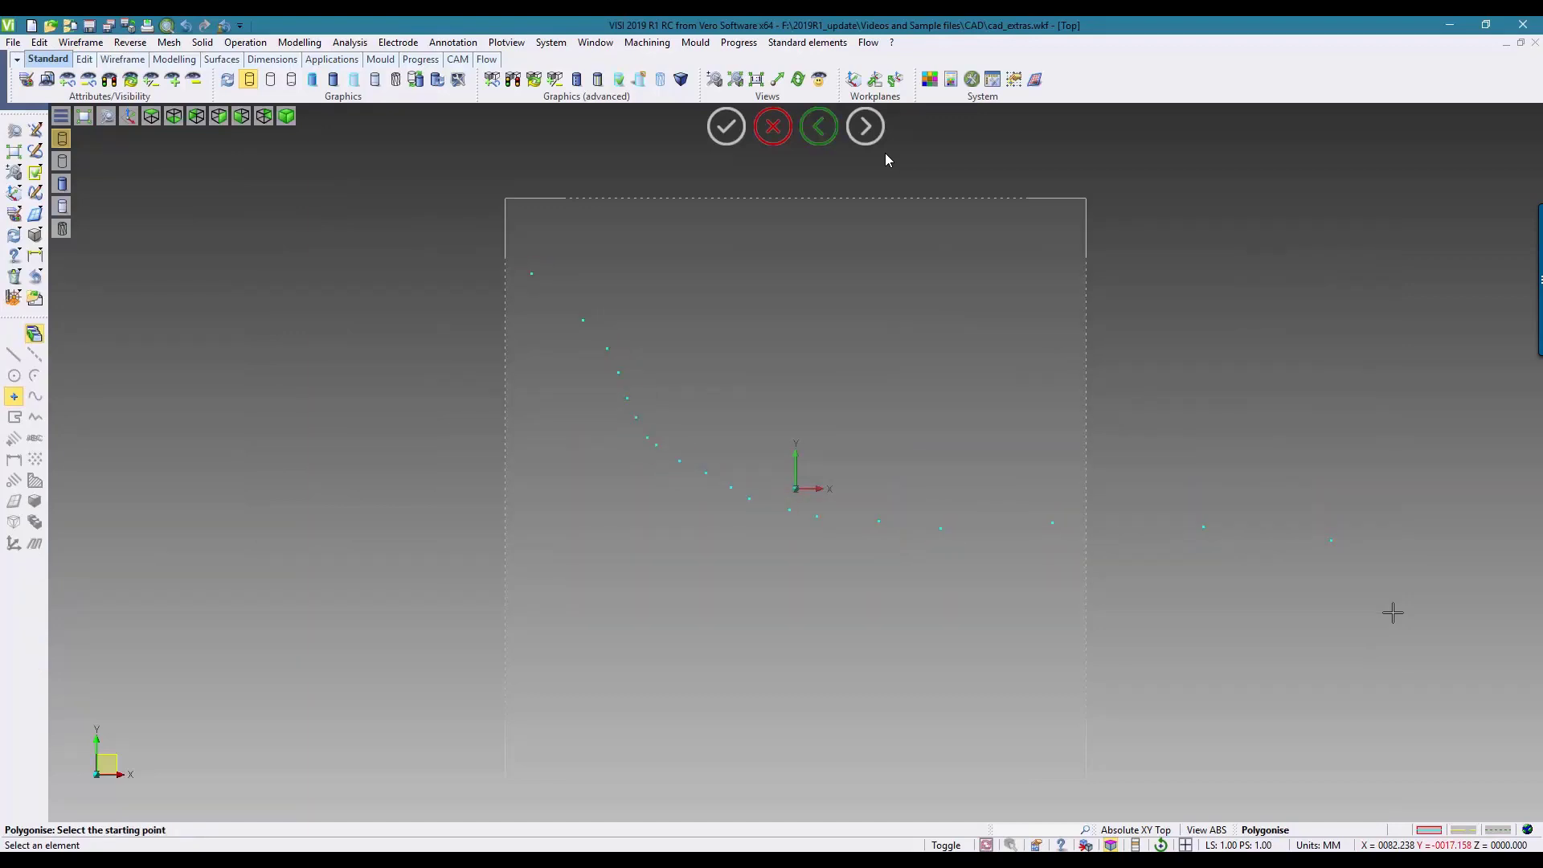
click(532, 273)
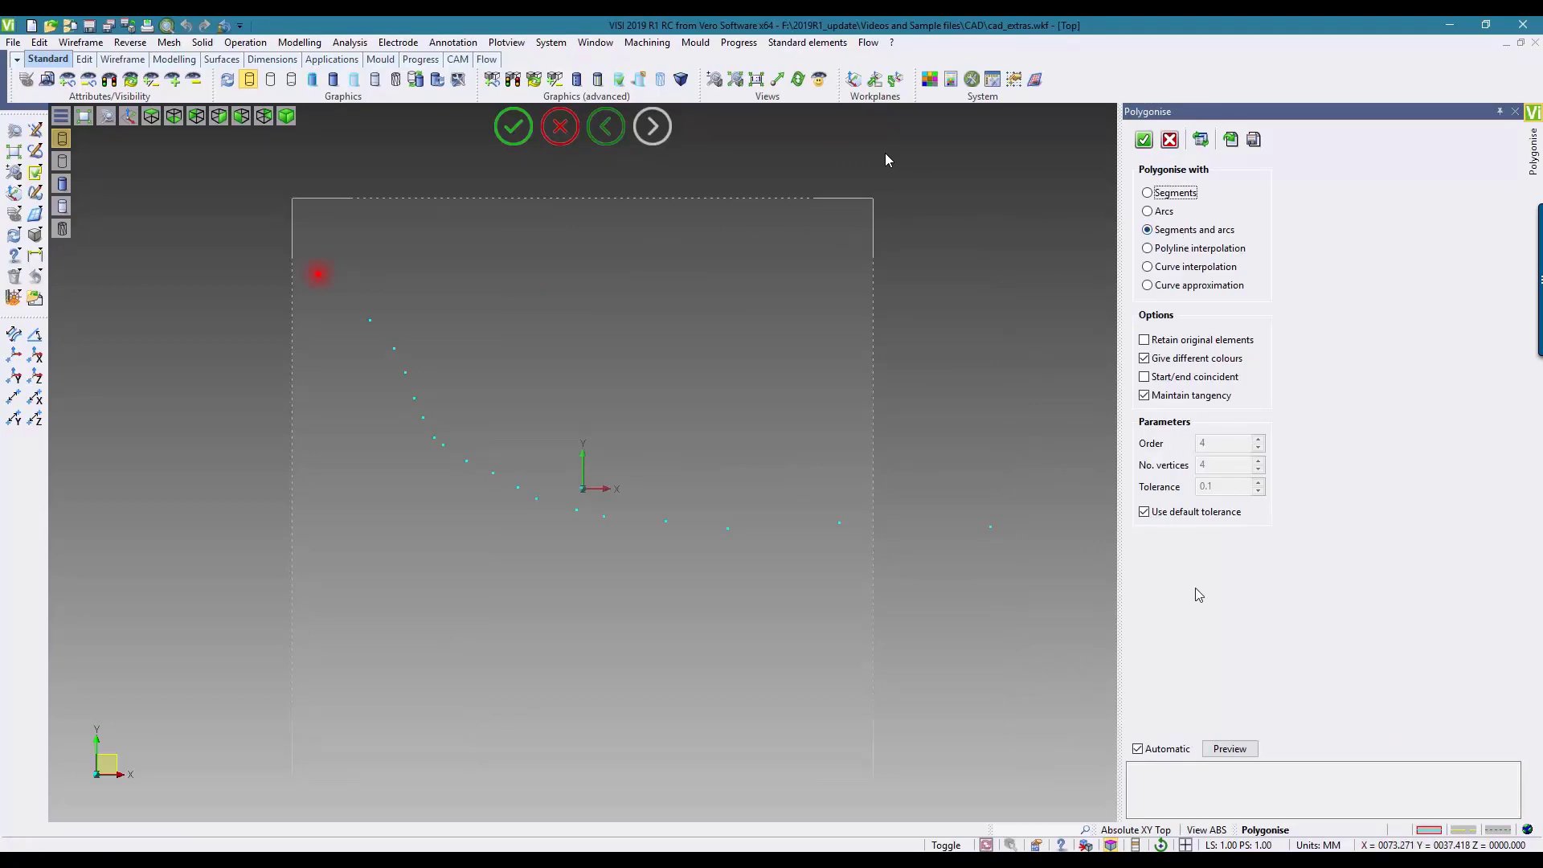
click(1227, 753)
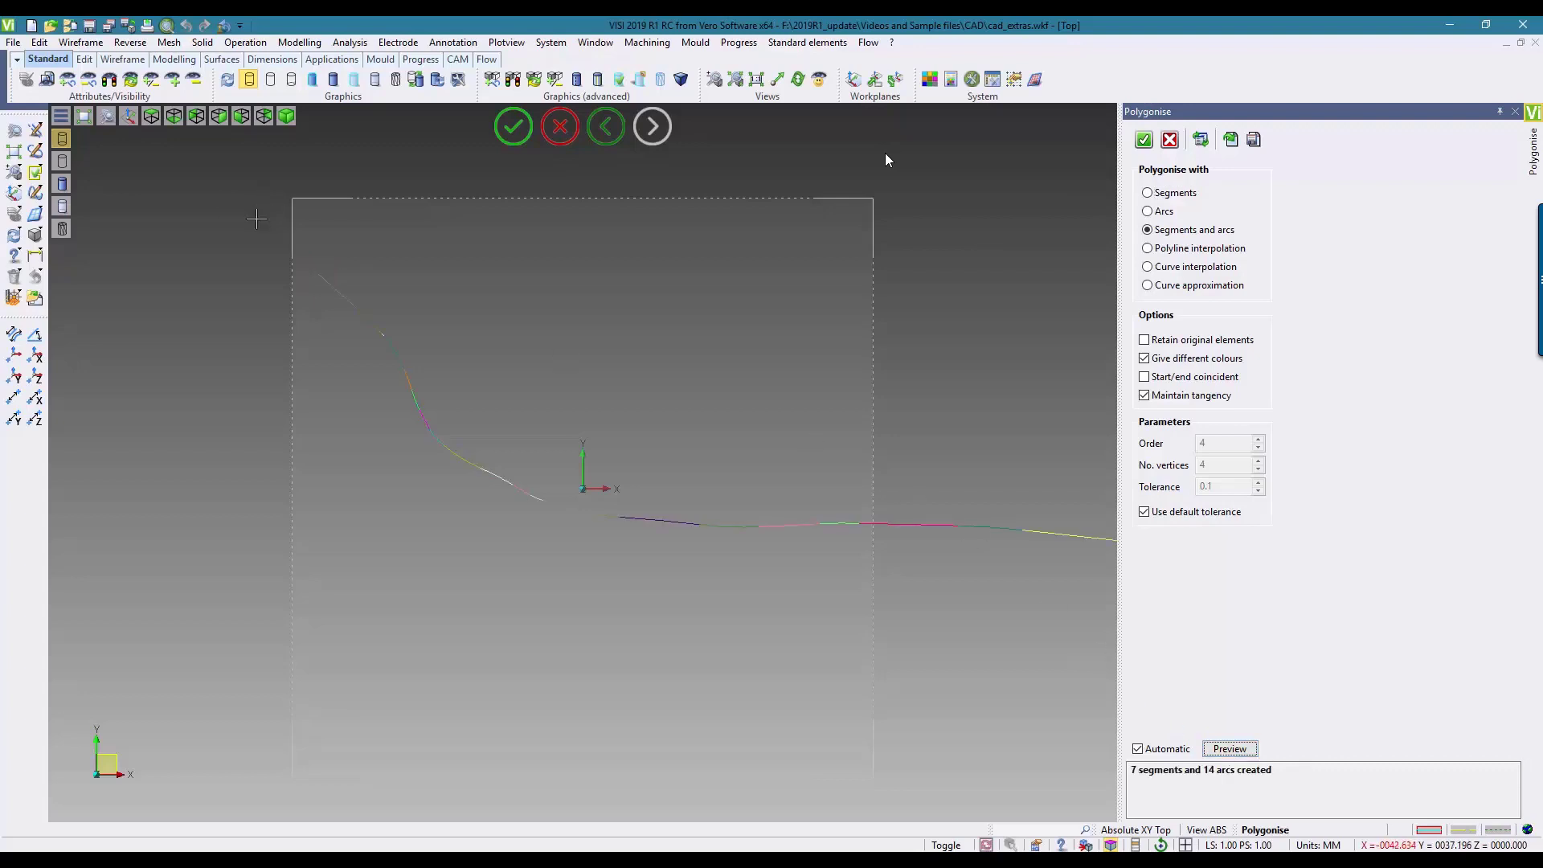
Step: Turn off Maintain tangency, leave Give different colours on, and create the polygonised segments and arcs
click(15, 153)
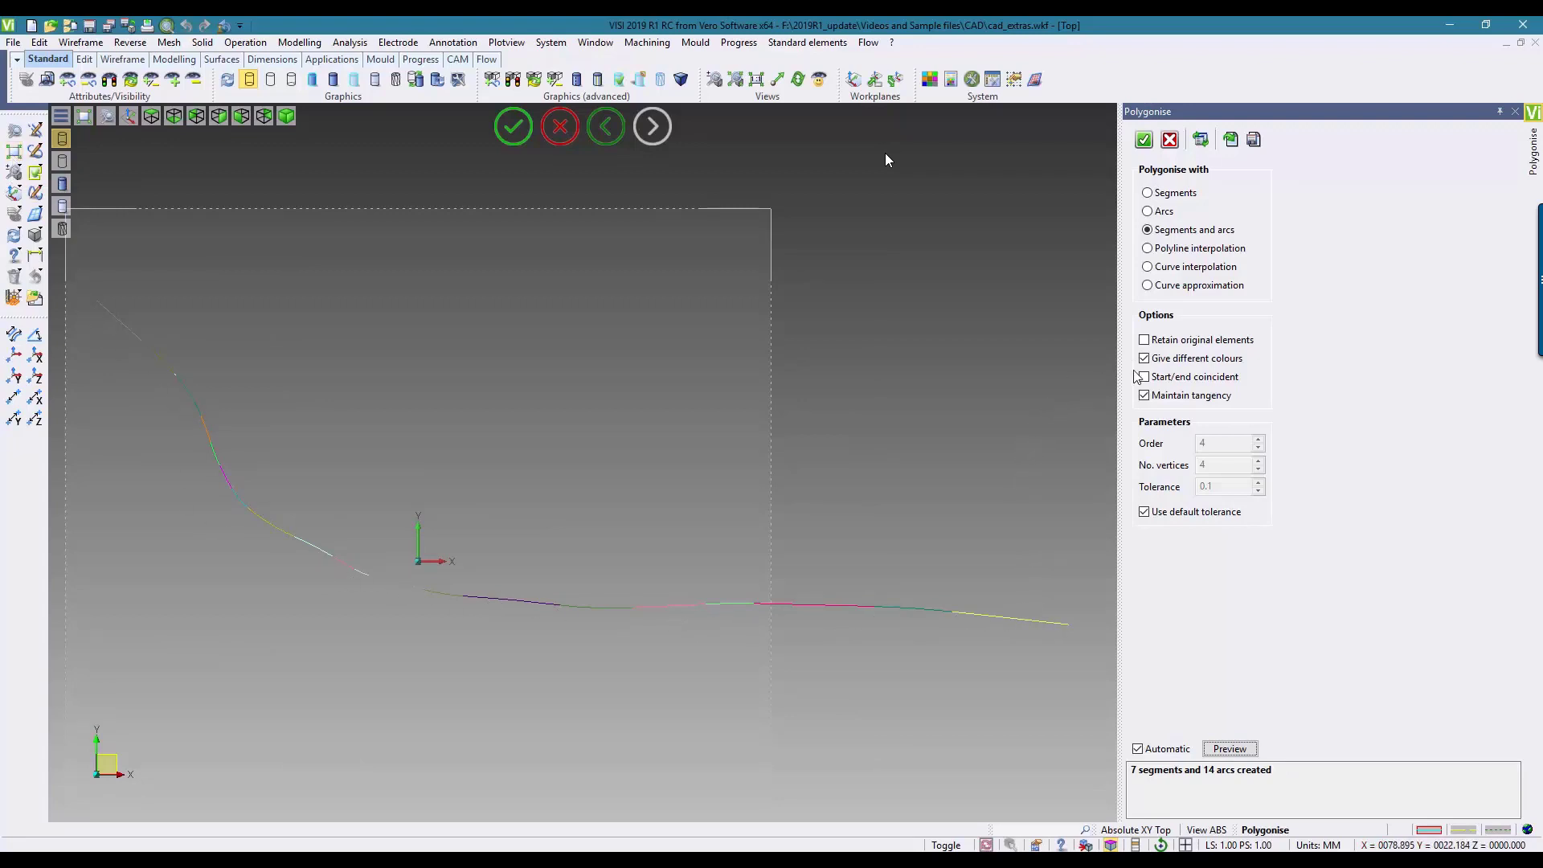
click(1145, 395)
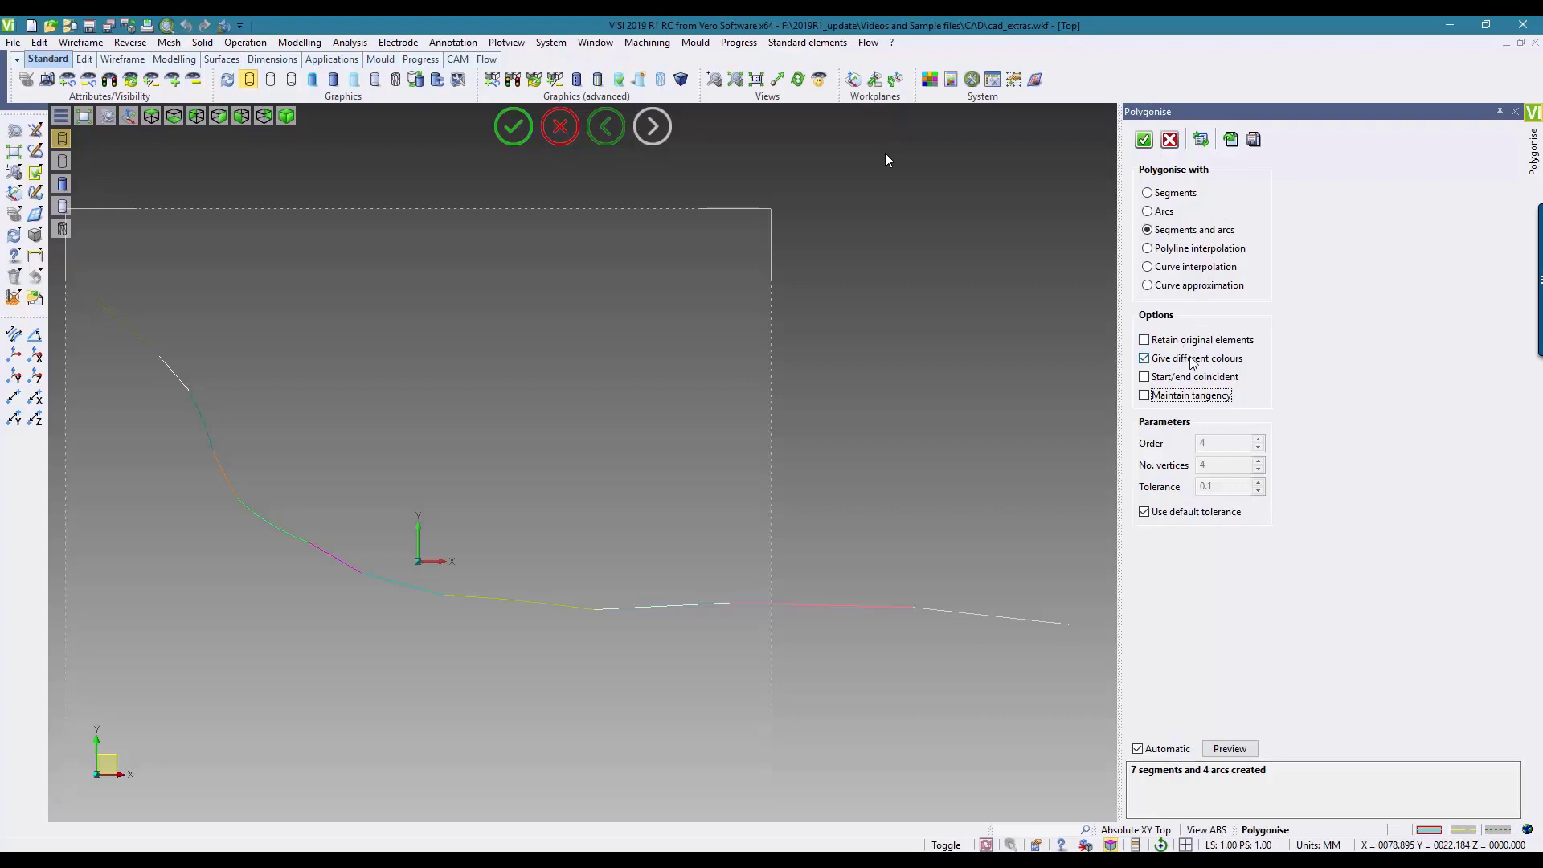
click(1145, 358)
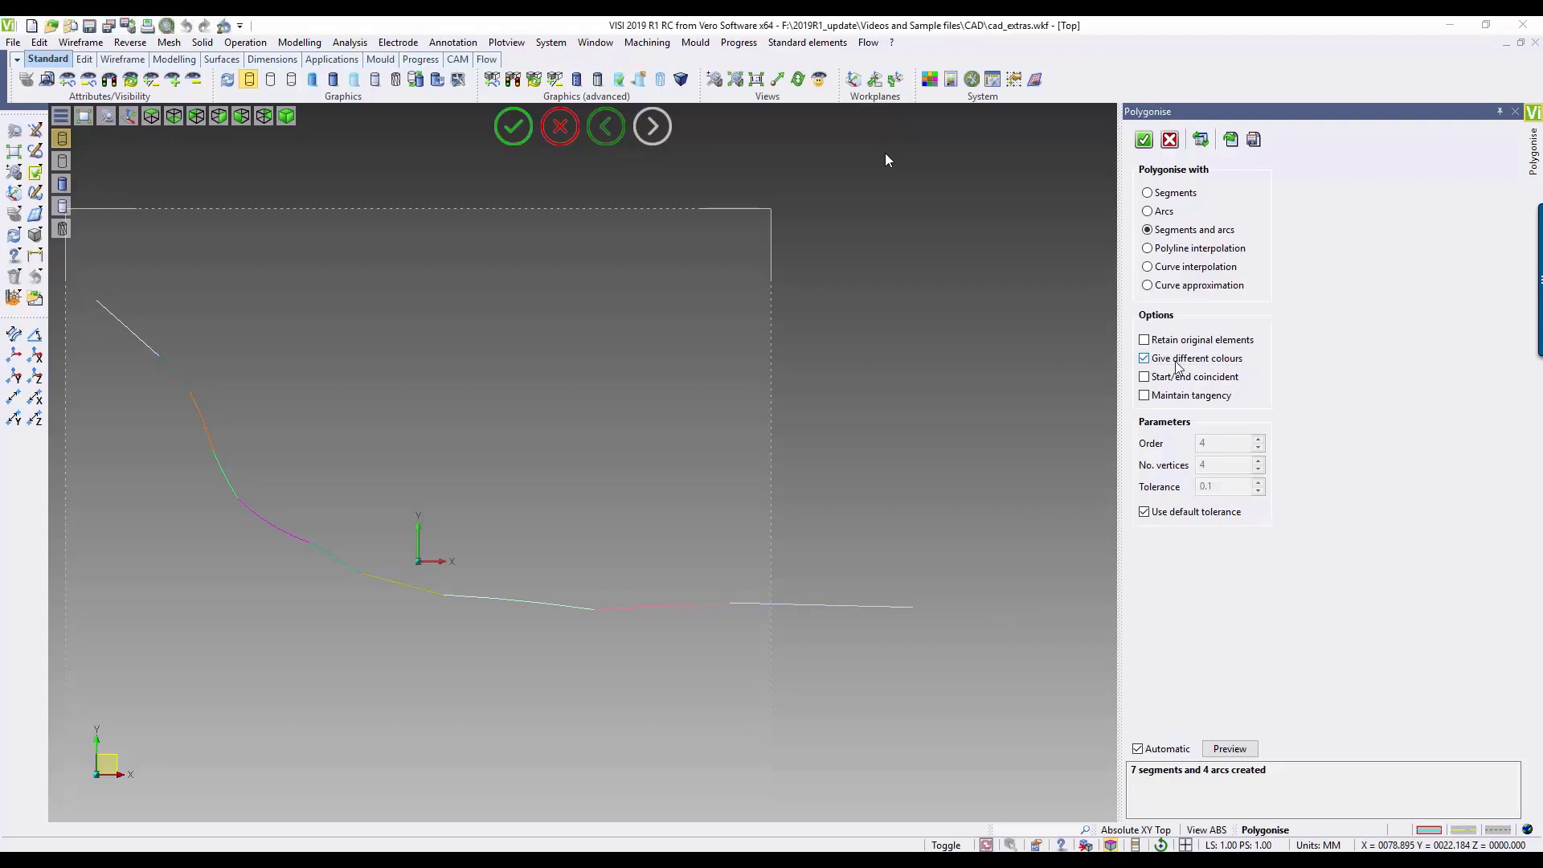
click(1144, 141)
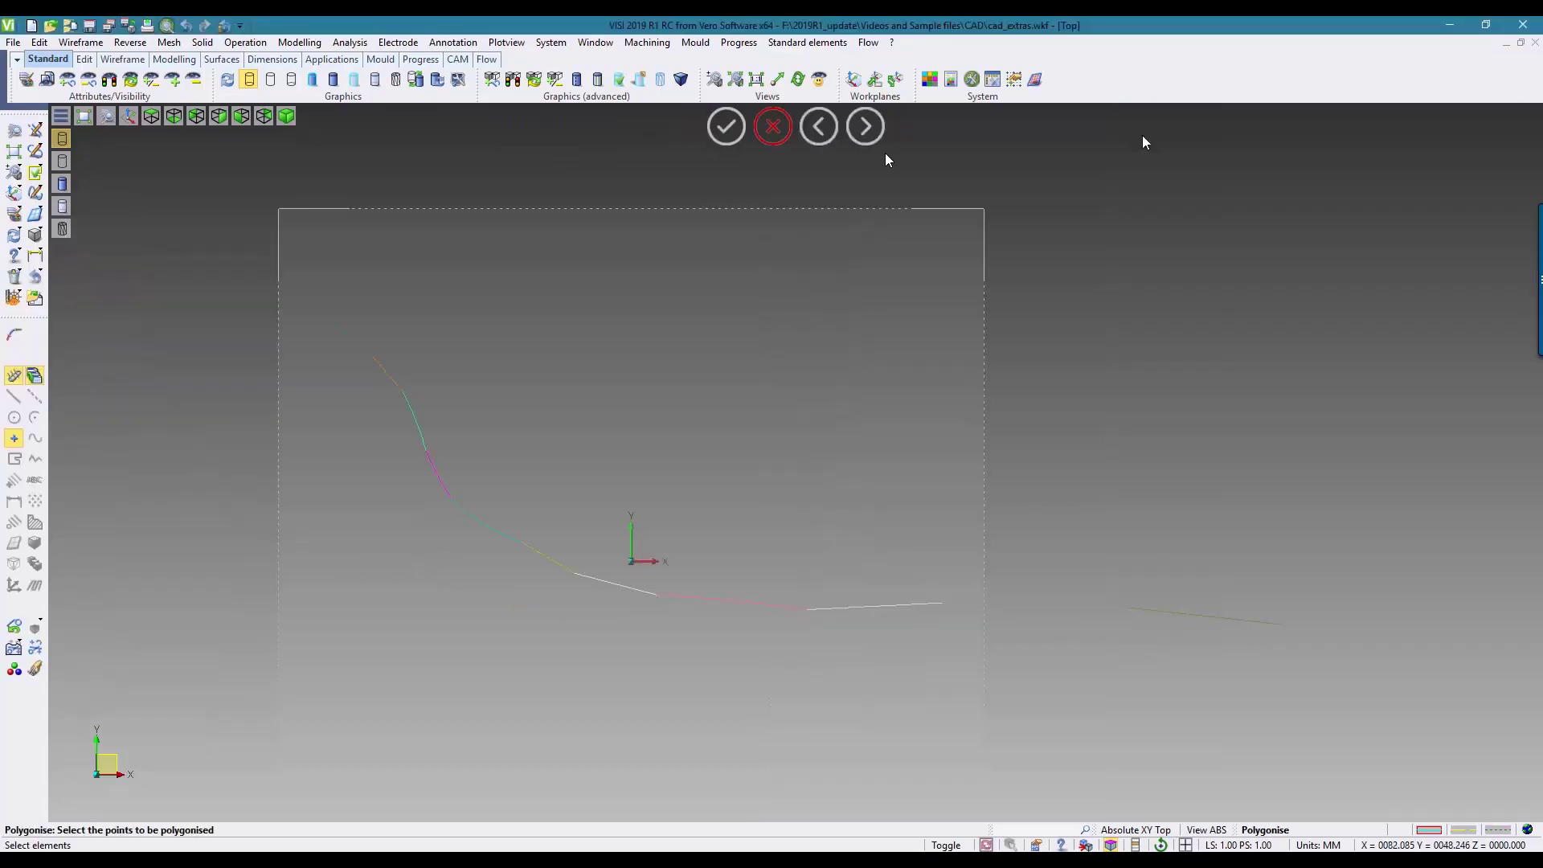
Step: Make the Component layer the current, visible layer and show its housing shaded with edges in a 3D view
click(1296, 834)
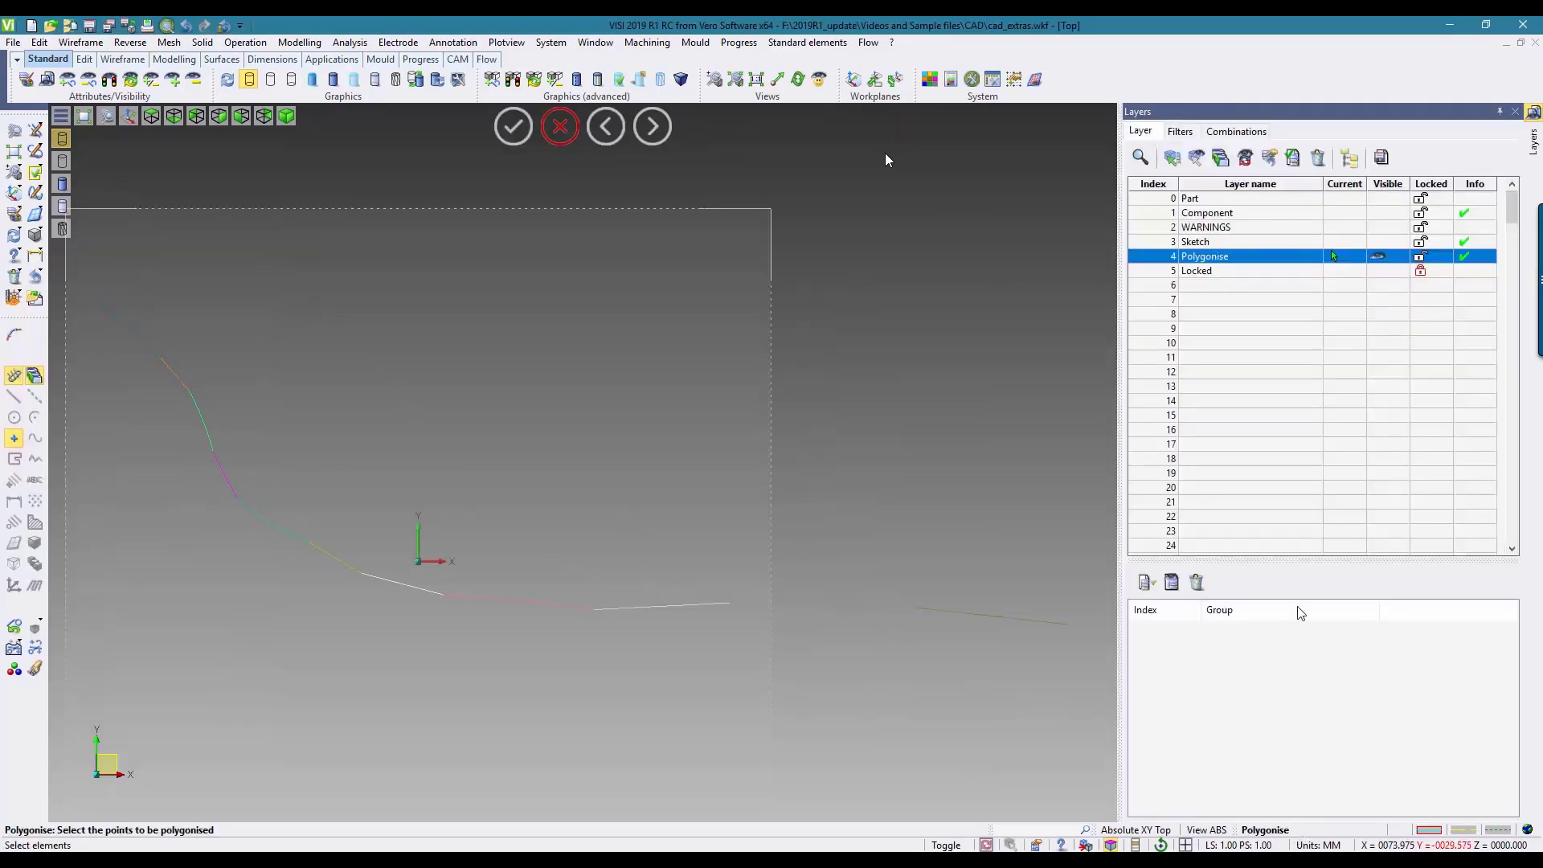
click(1218, 213)
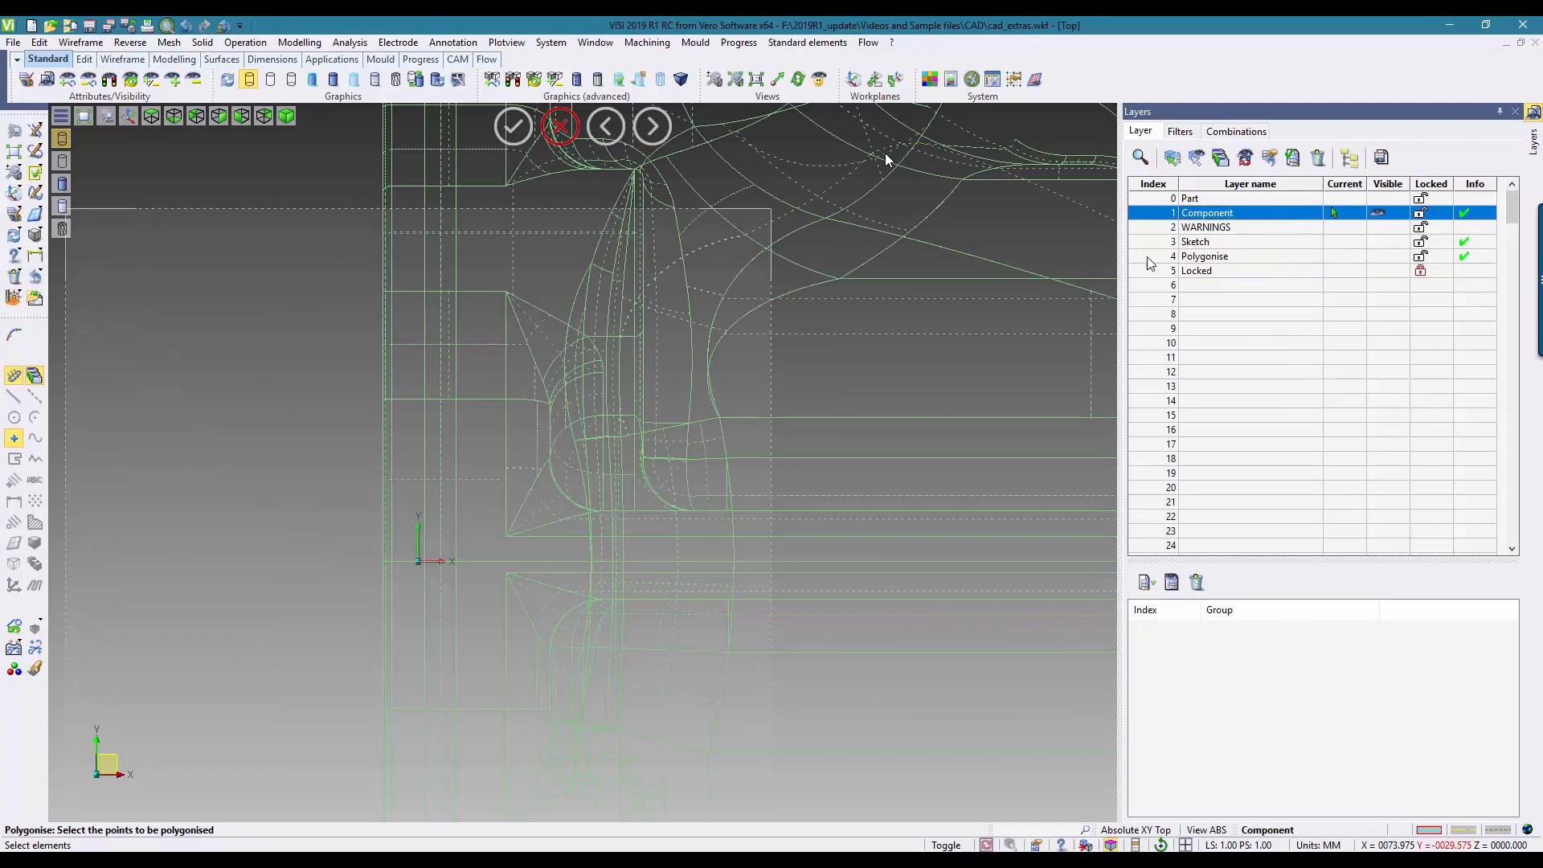
click(11, 151)
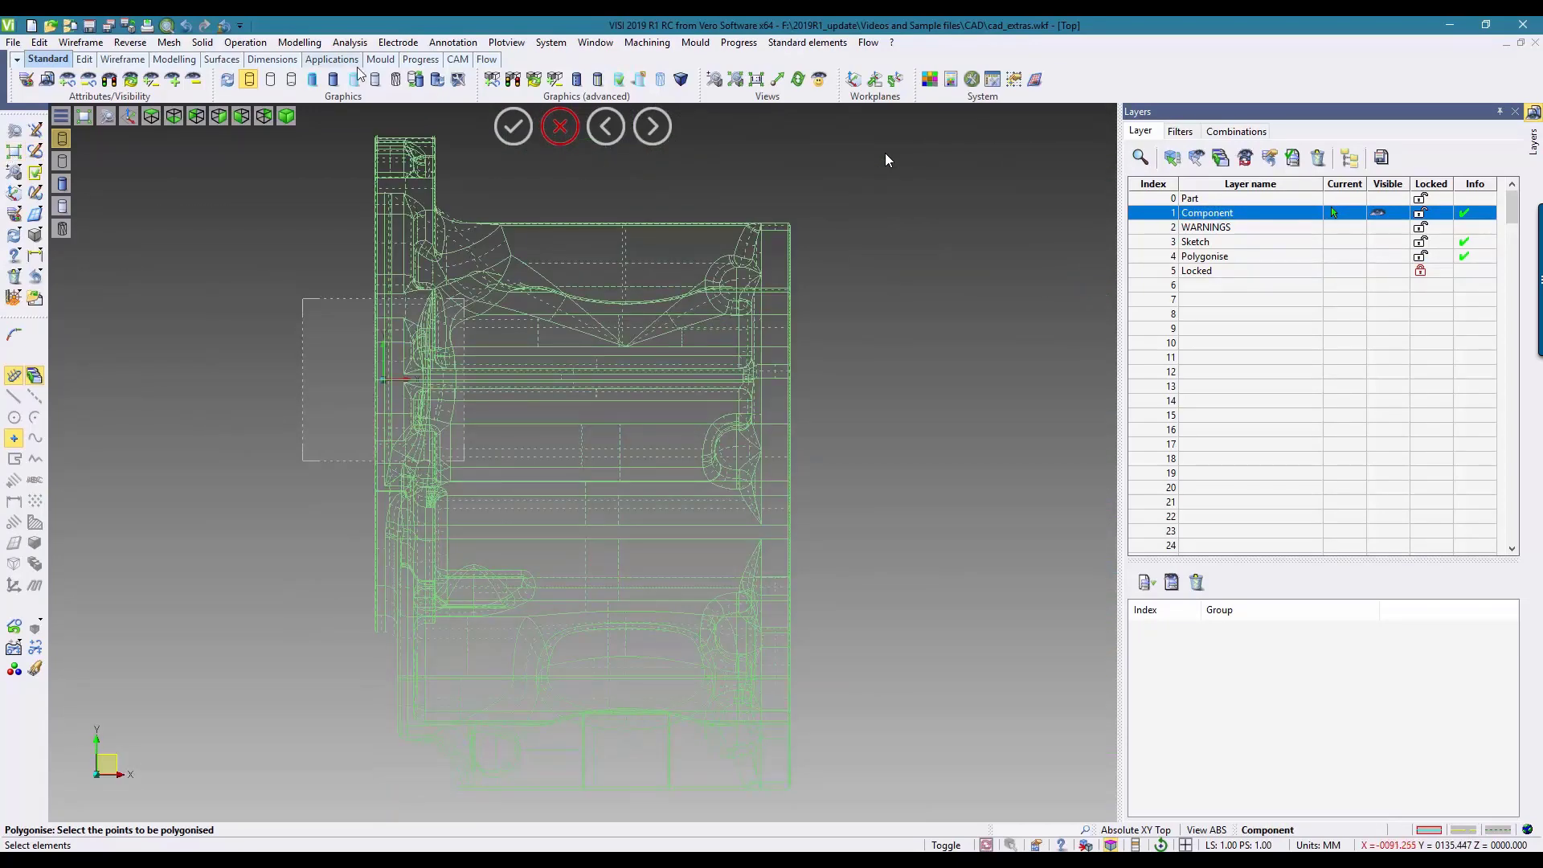
click(332, 79)
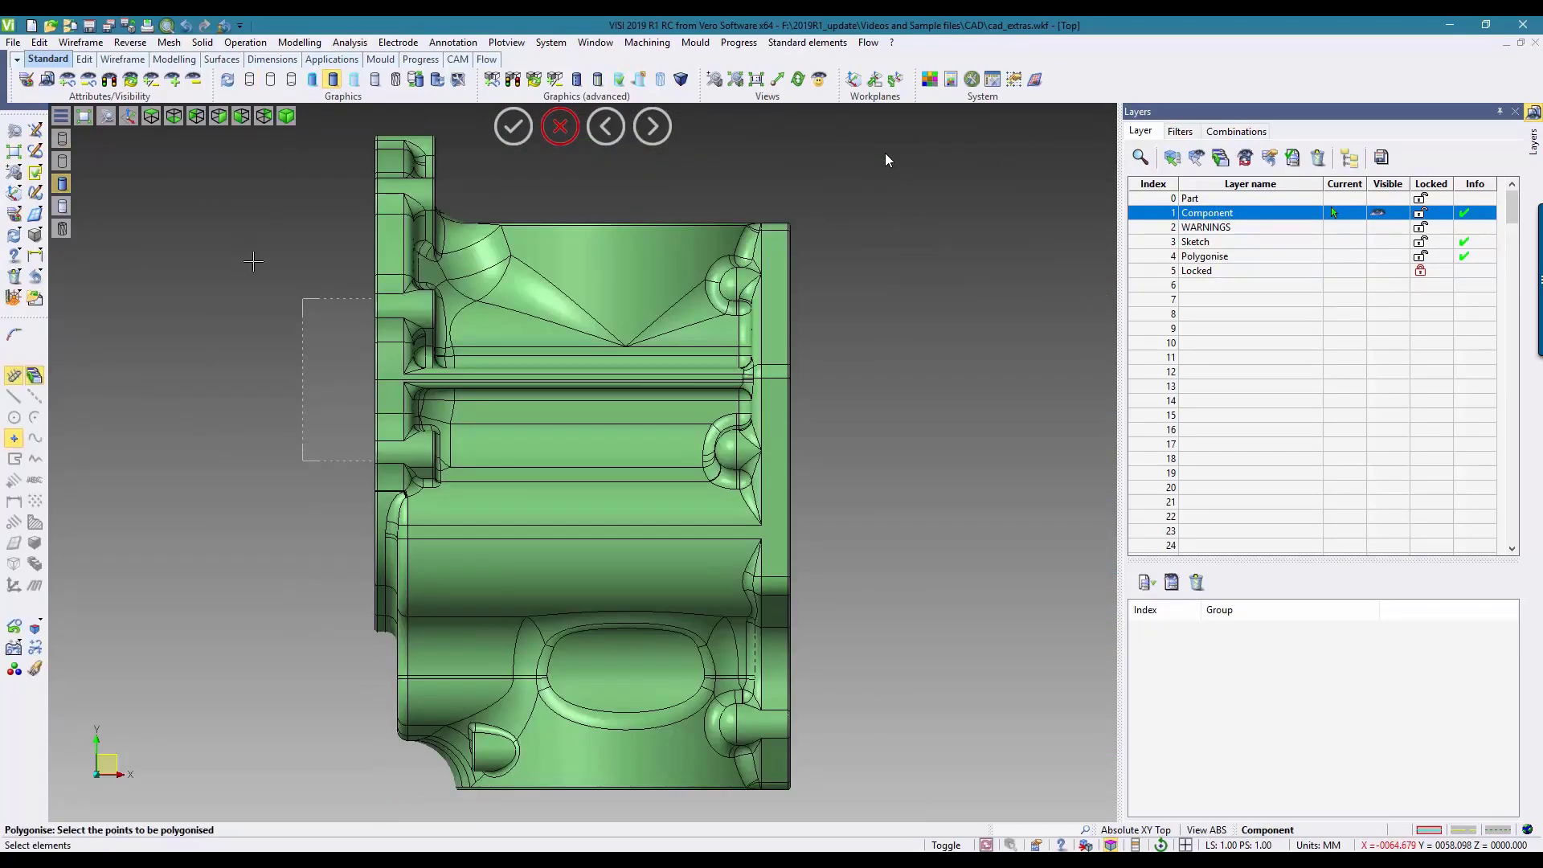
middle_drag(253, 261, 291, 291)
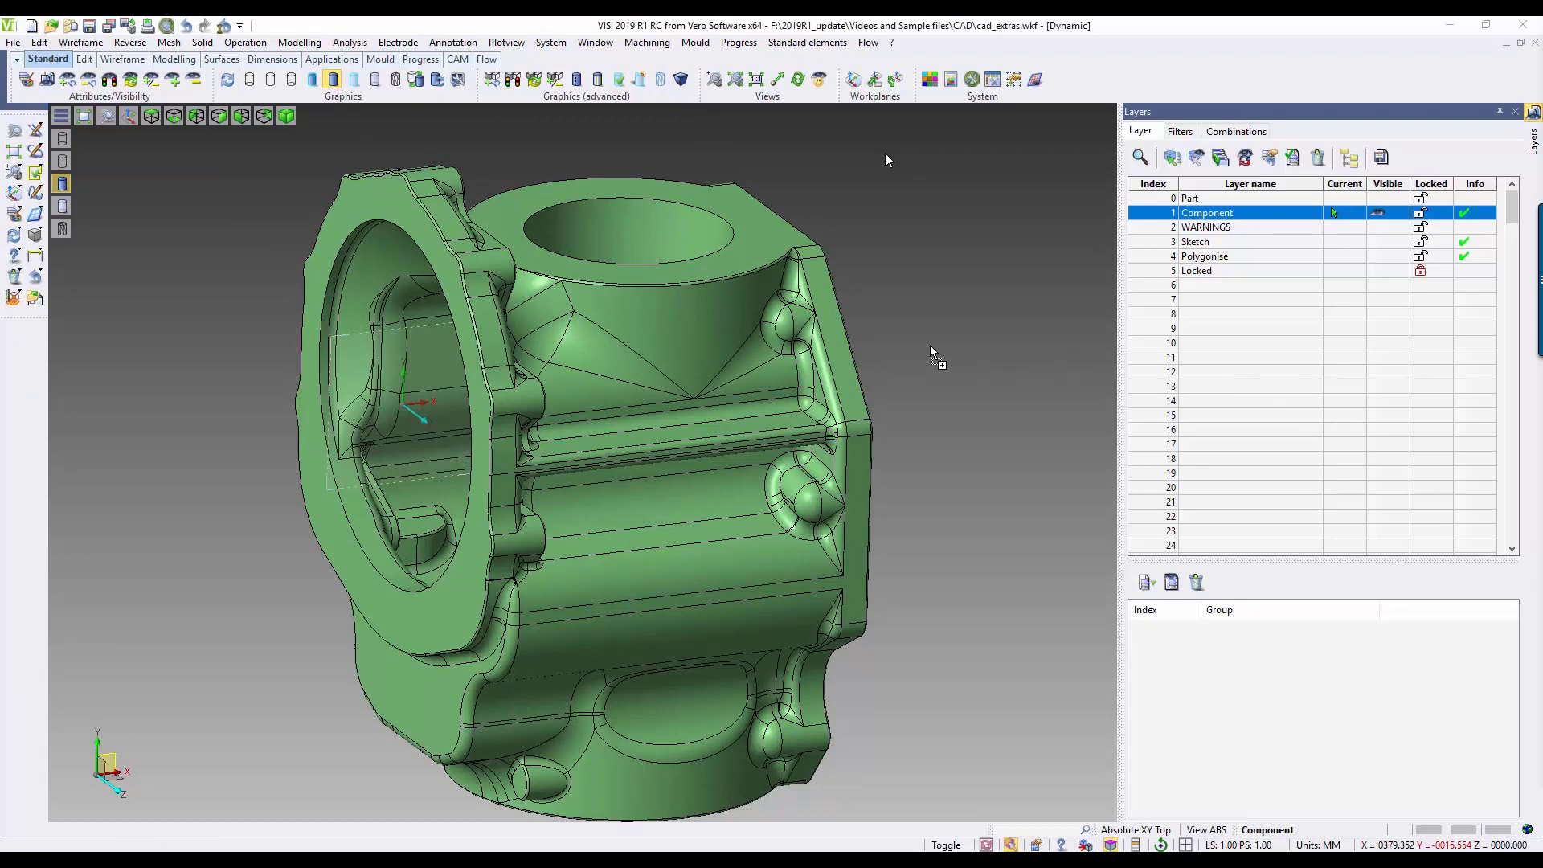
Step: Merge the file pattern_core.x_t into the housing model with Merge by layer name
drag(908, 350, 907, 351)
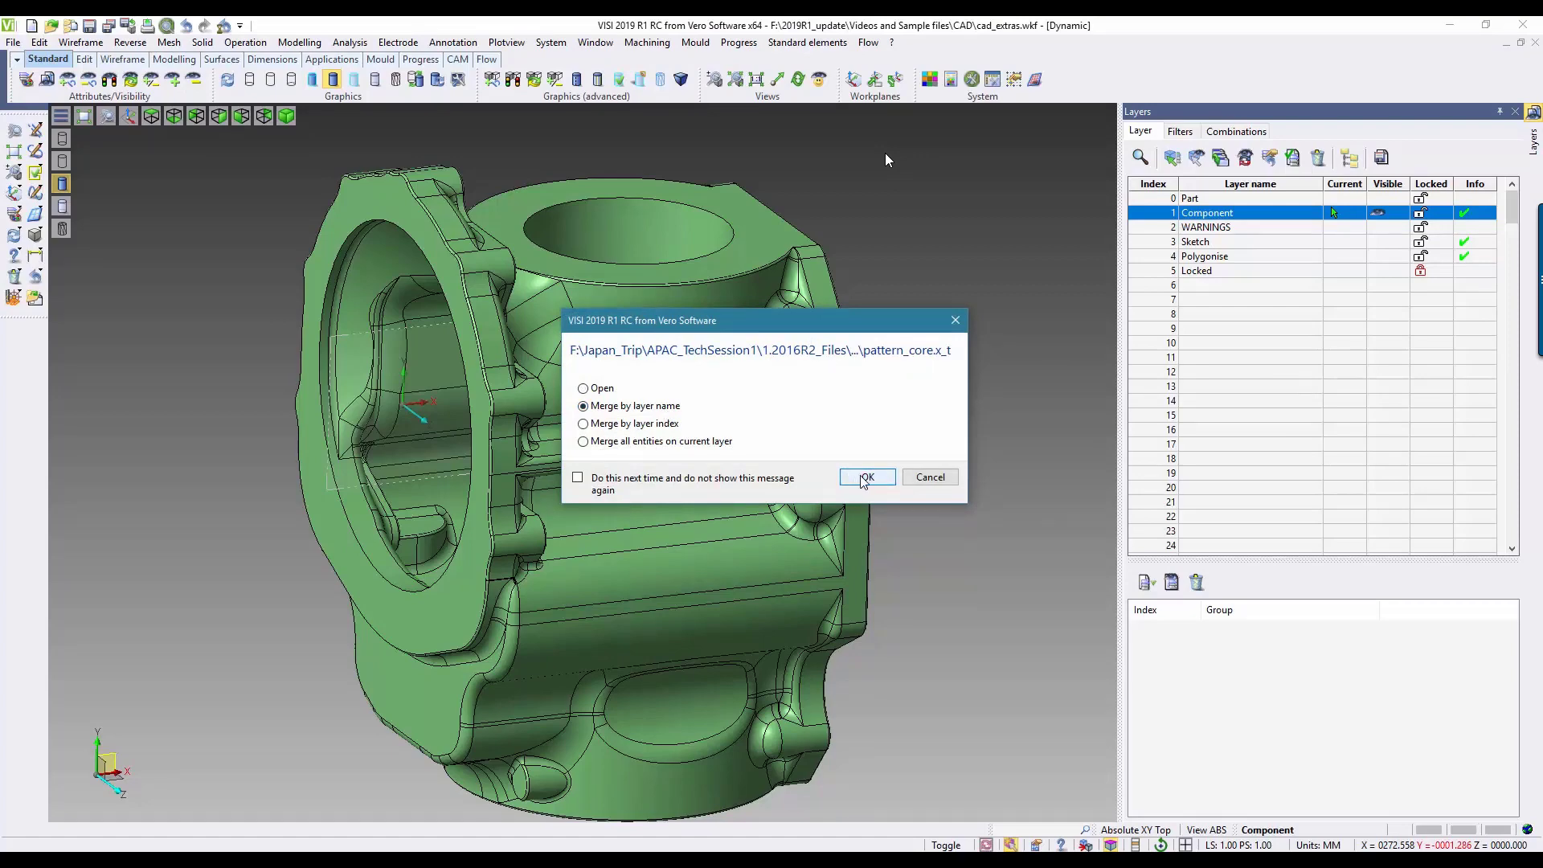
click(864, 477)
click(868, 450)
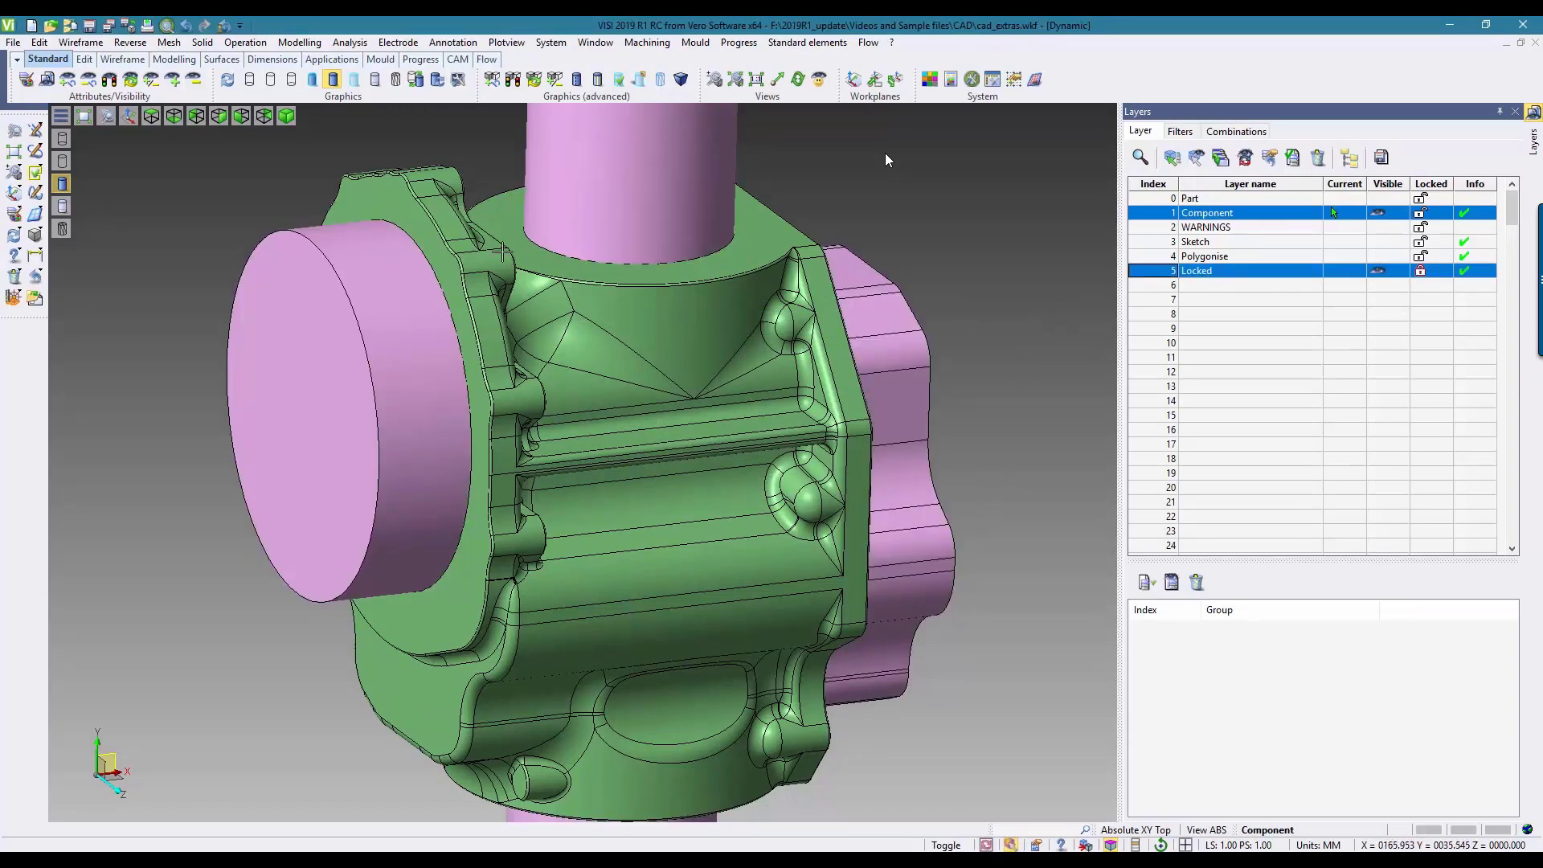
Step: Undo the merge of the core file and redo it
click(36, 278)
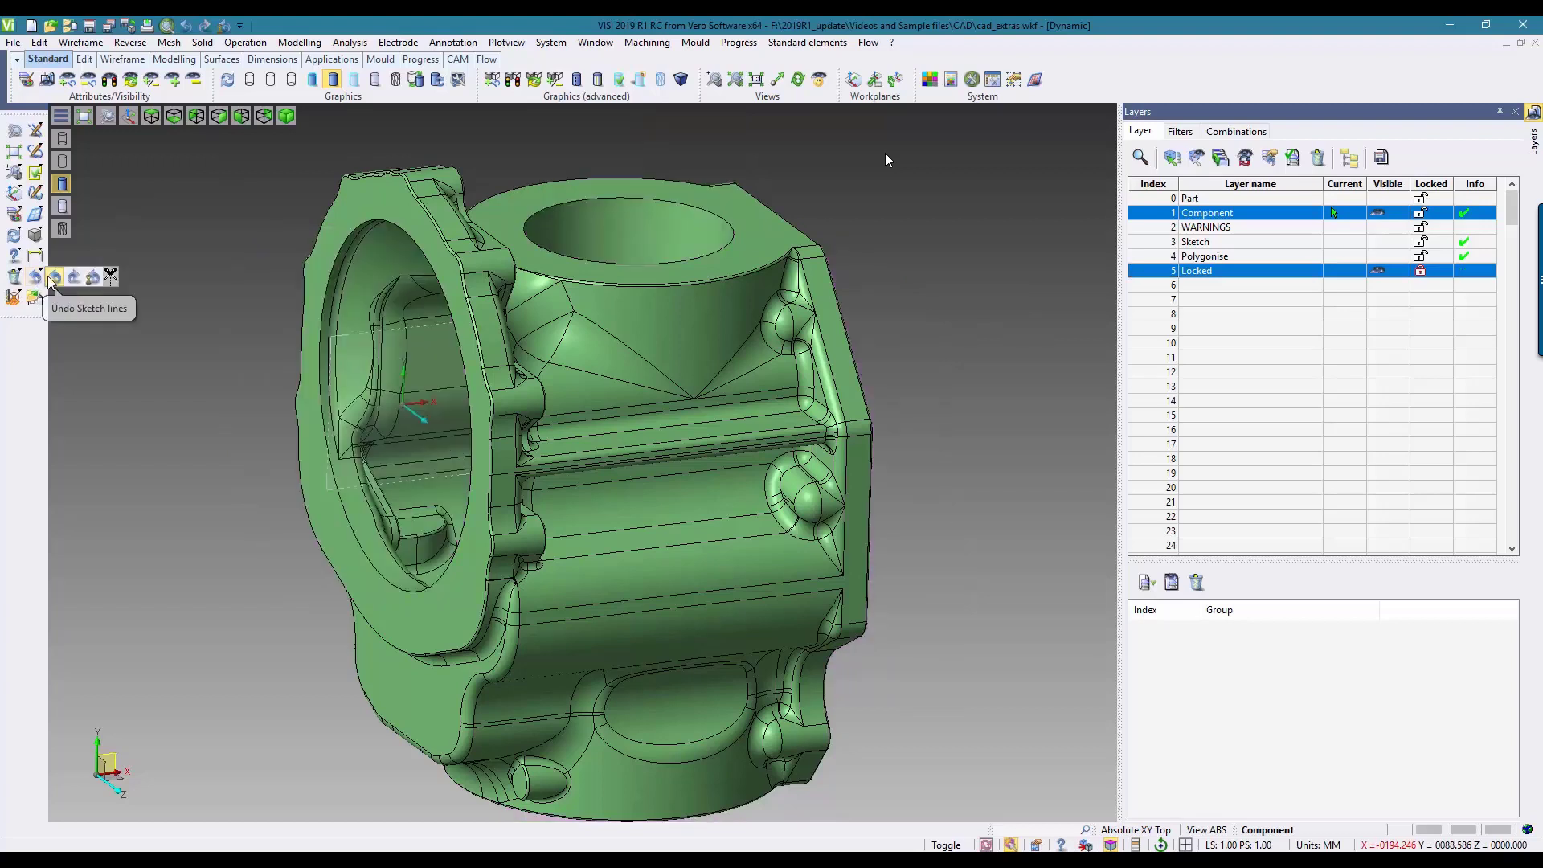
click(67, 279)
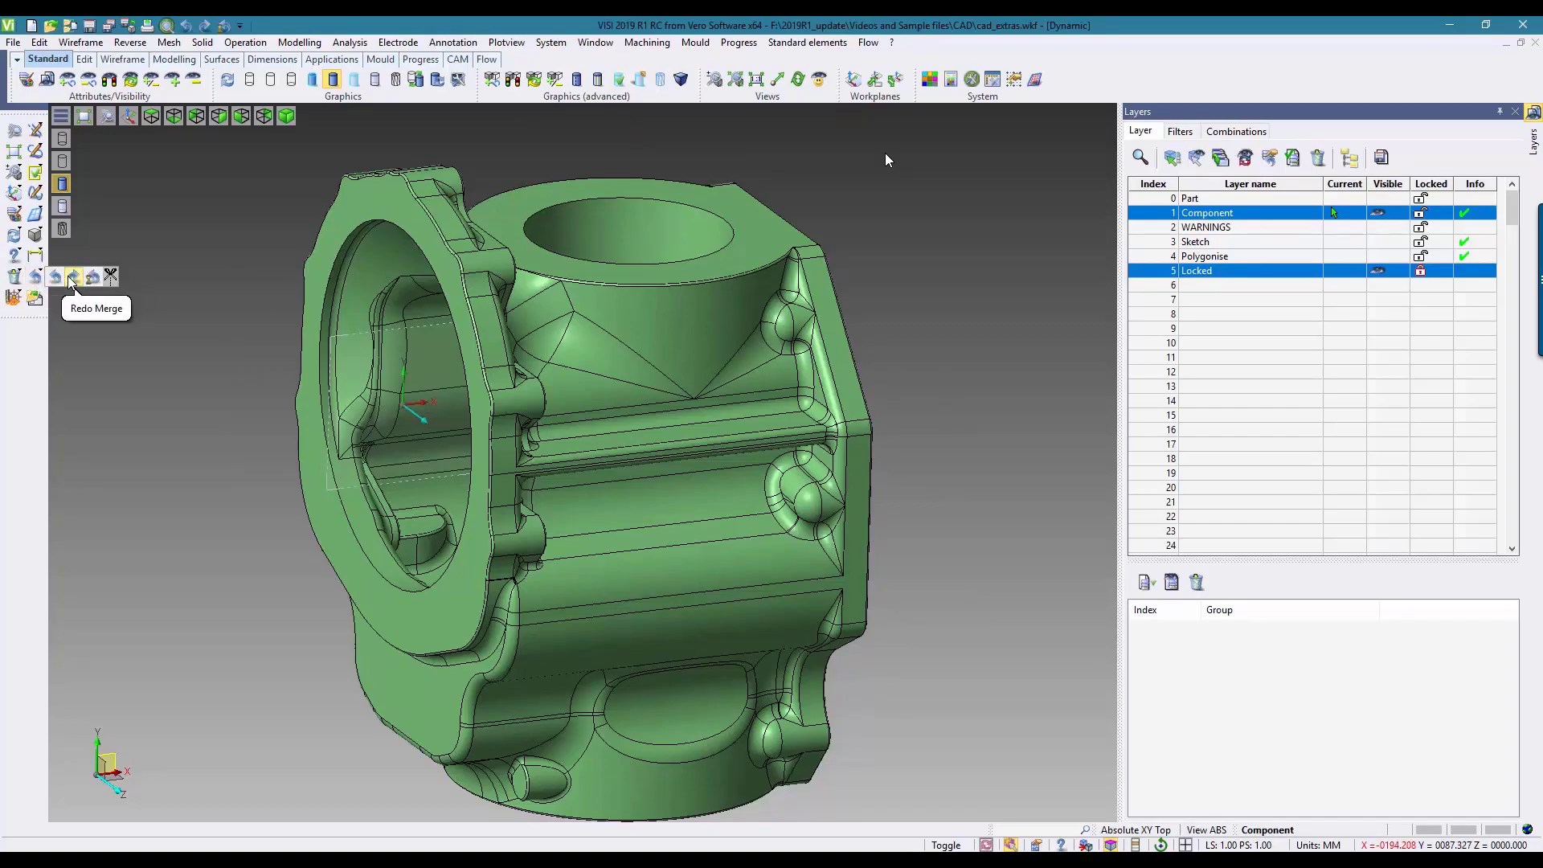
click(67, 276)
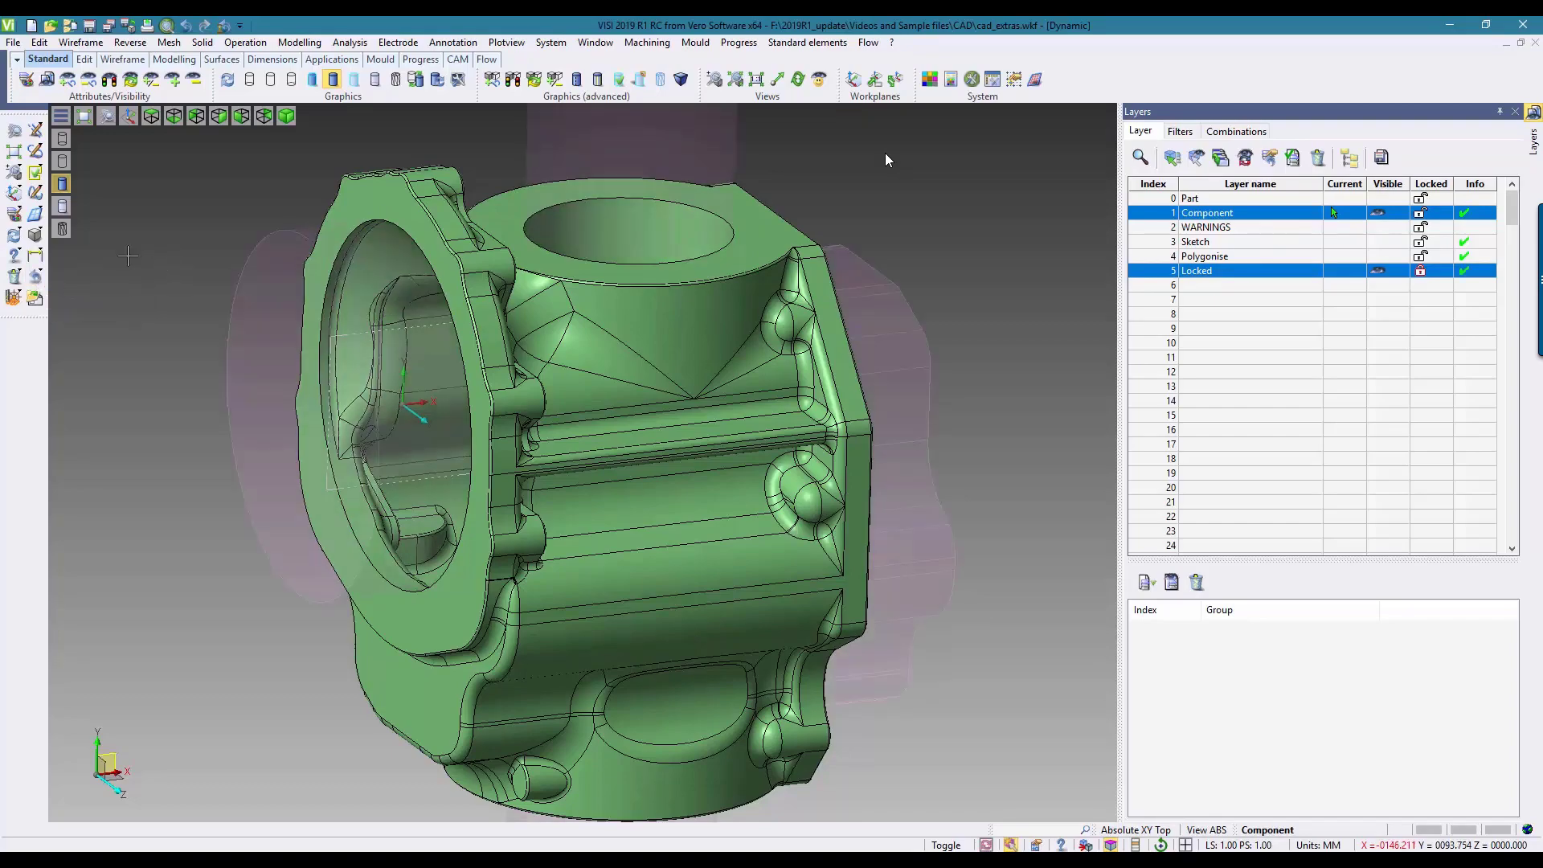
Step: Show only the Locked layer with the merged core and view it in 3D
mouse_move(111, 255)
middle_down()
mouse_move(110, 289)
mouse_move(58, 314)
mouse_move(107, 283)
middle_up()
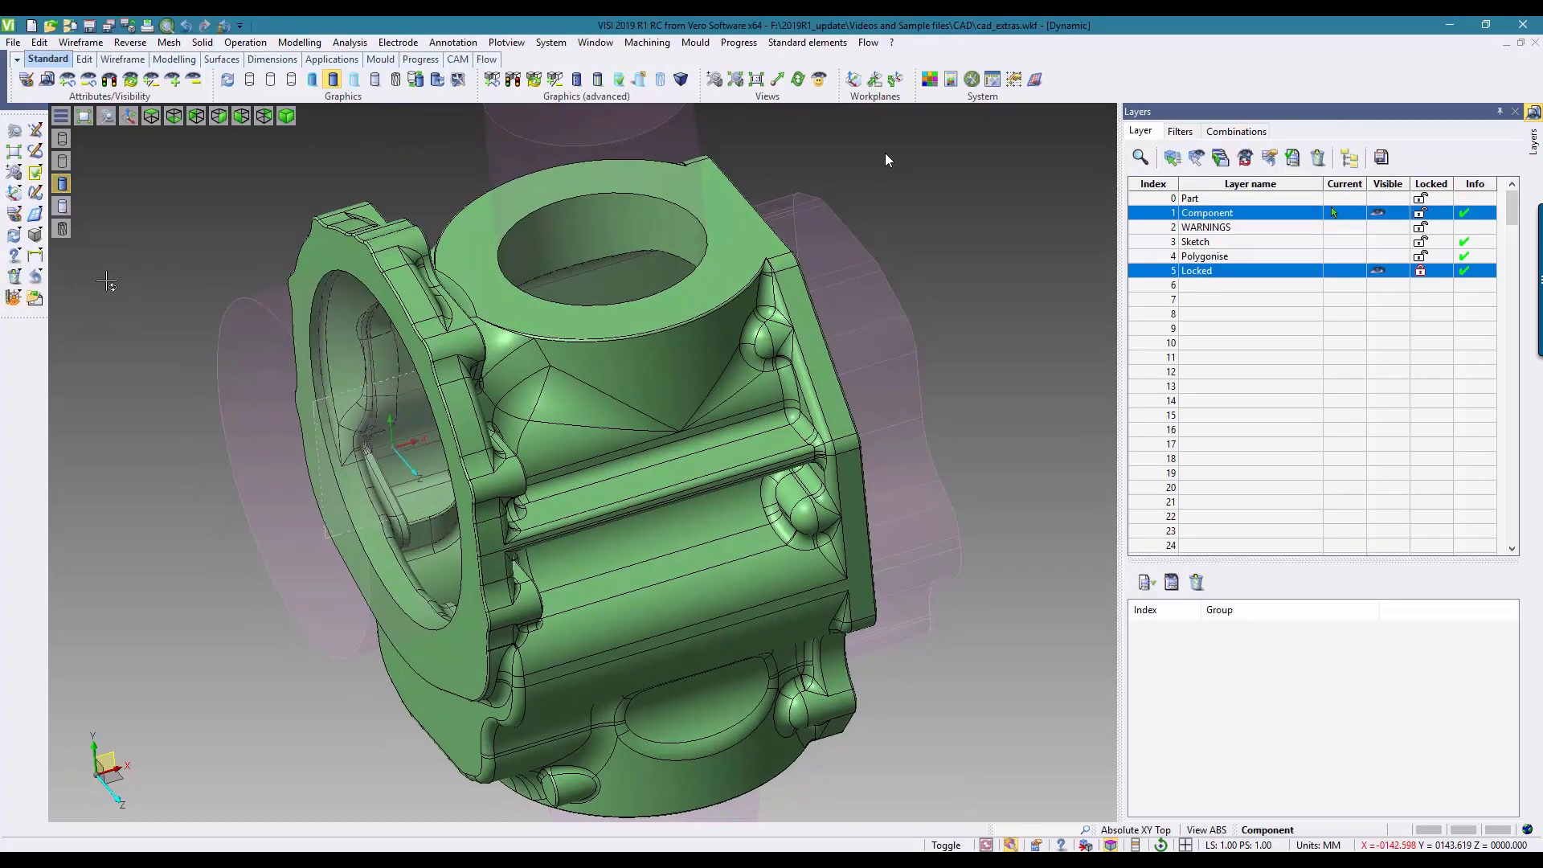
click(1202, 275)
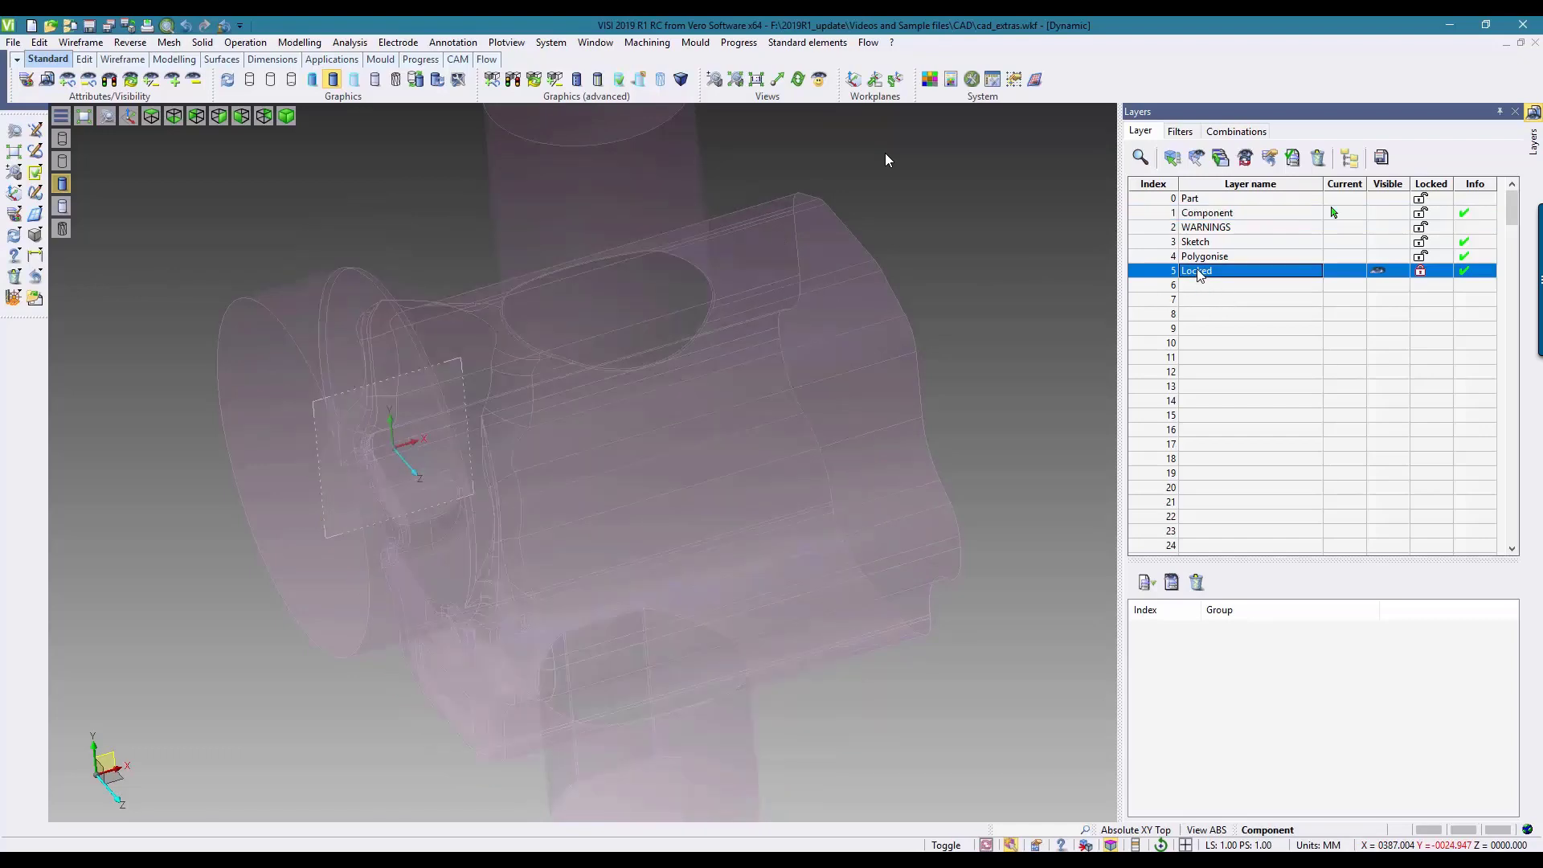
scroll(918, 336, down, 2)
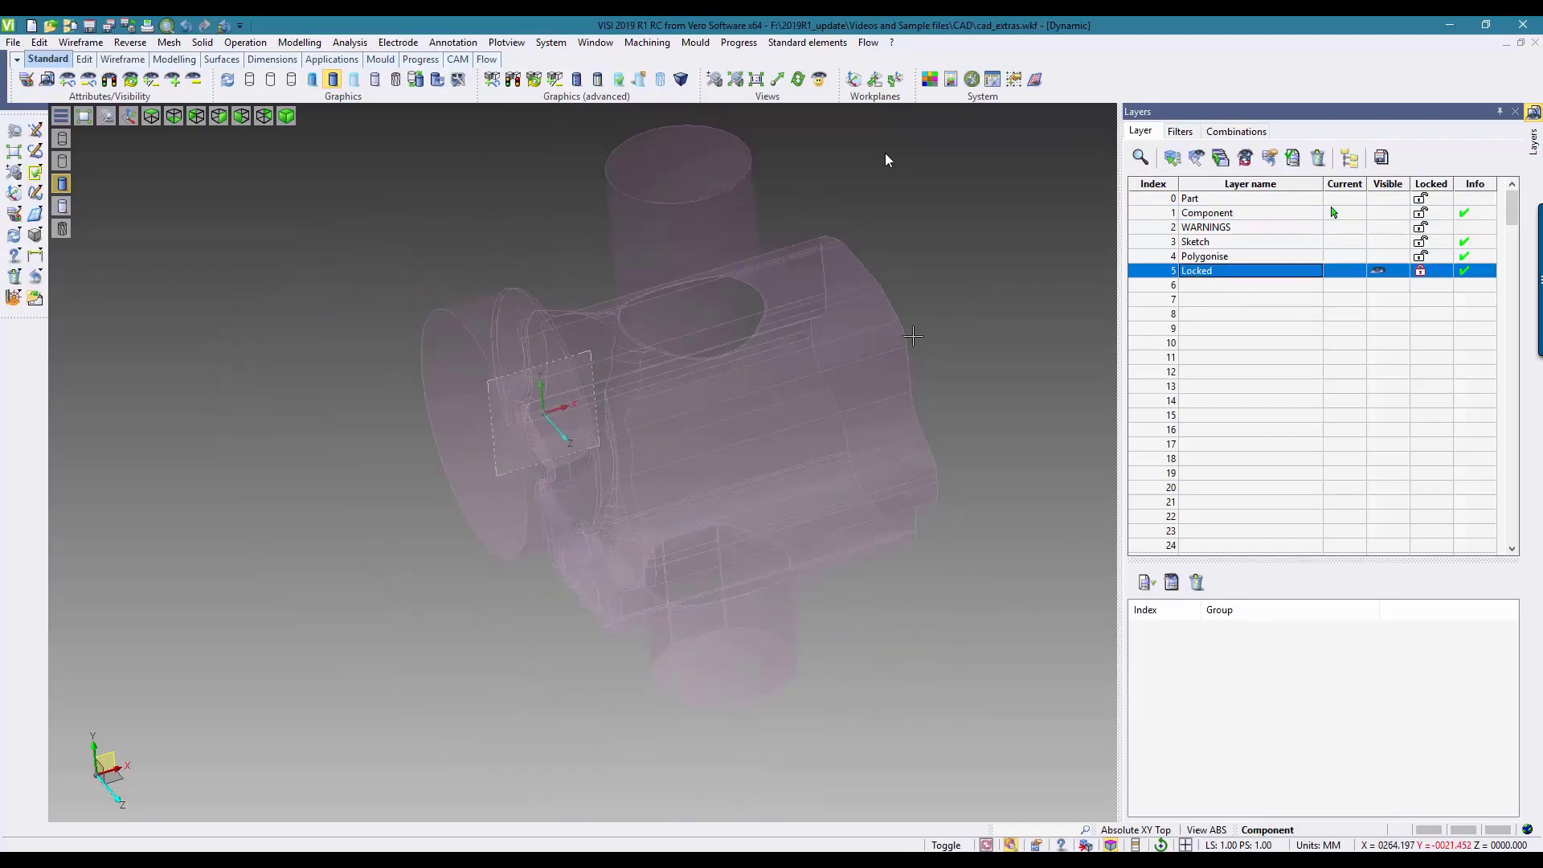
middle_drag(919, 336, 936, 305)
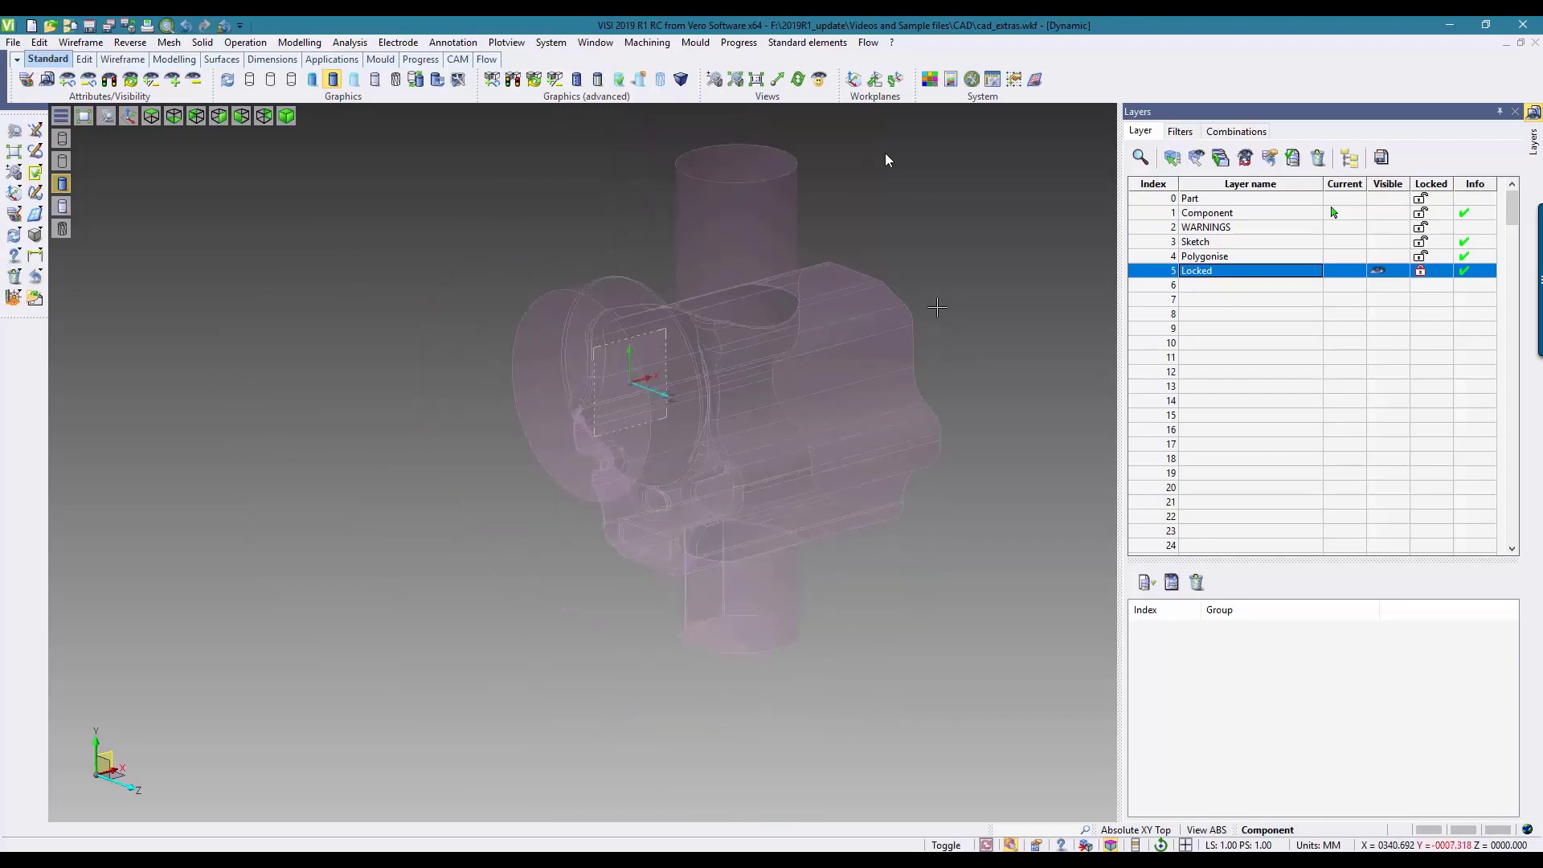
Step: Copy the core on the Locked layer and paste a duplicate beside the original
click(41, 44)
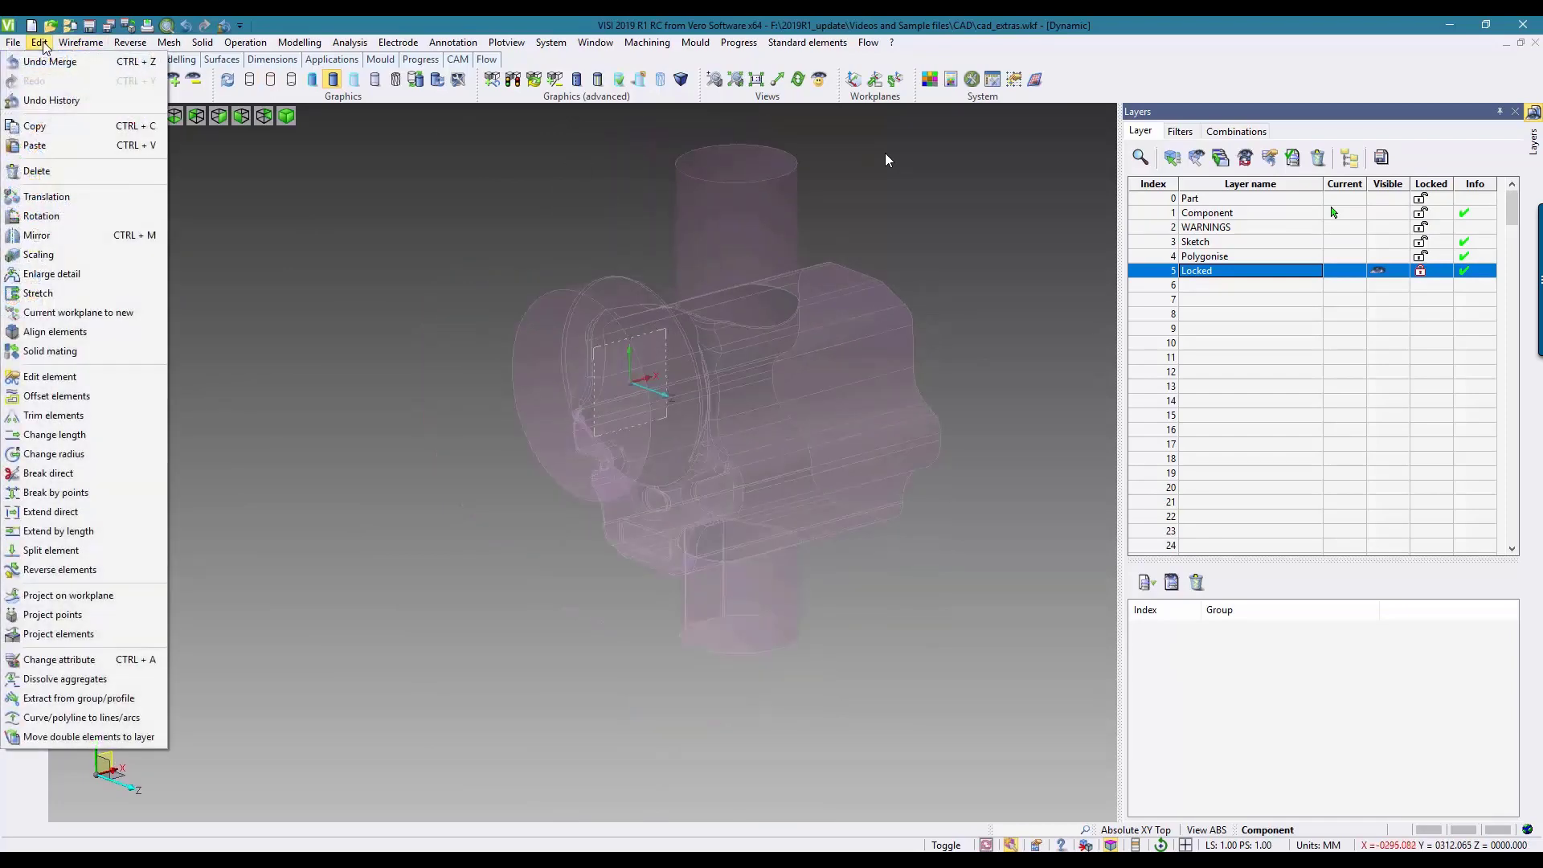
click(35, 126)
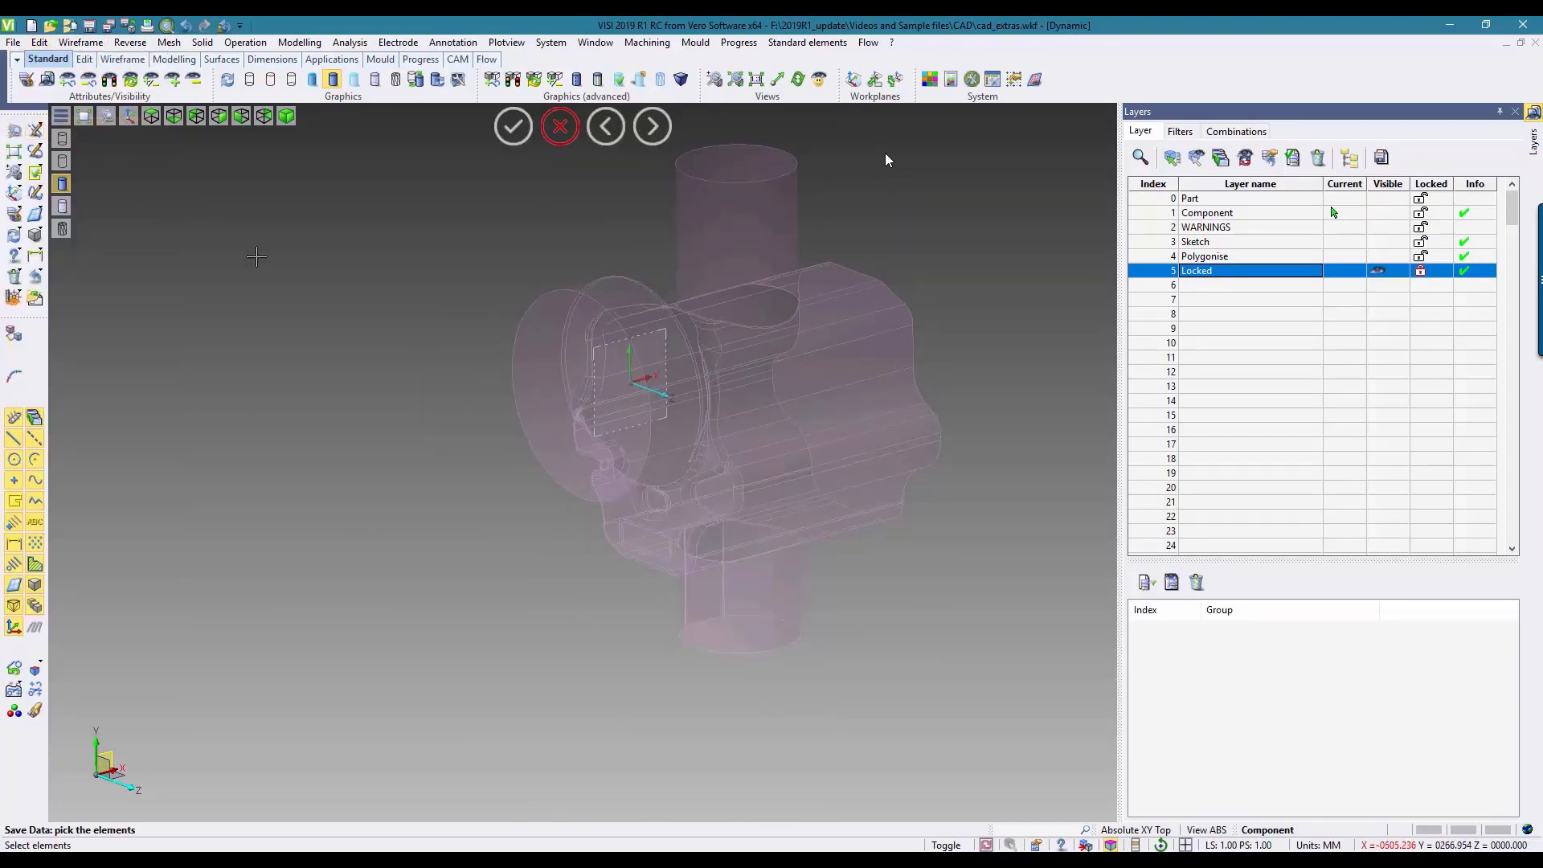
click(582, 333)
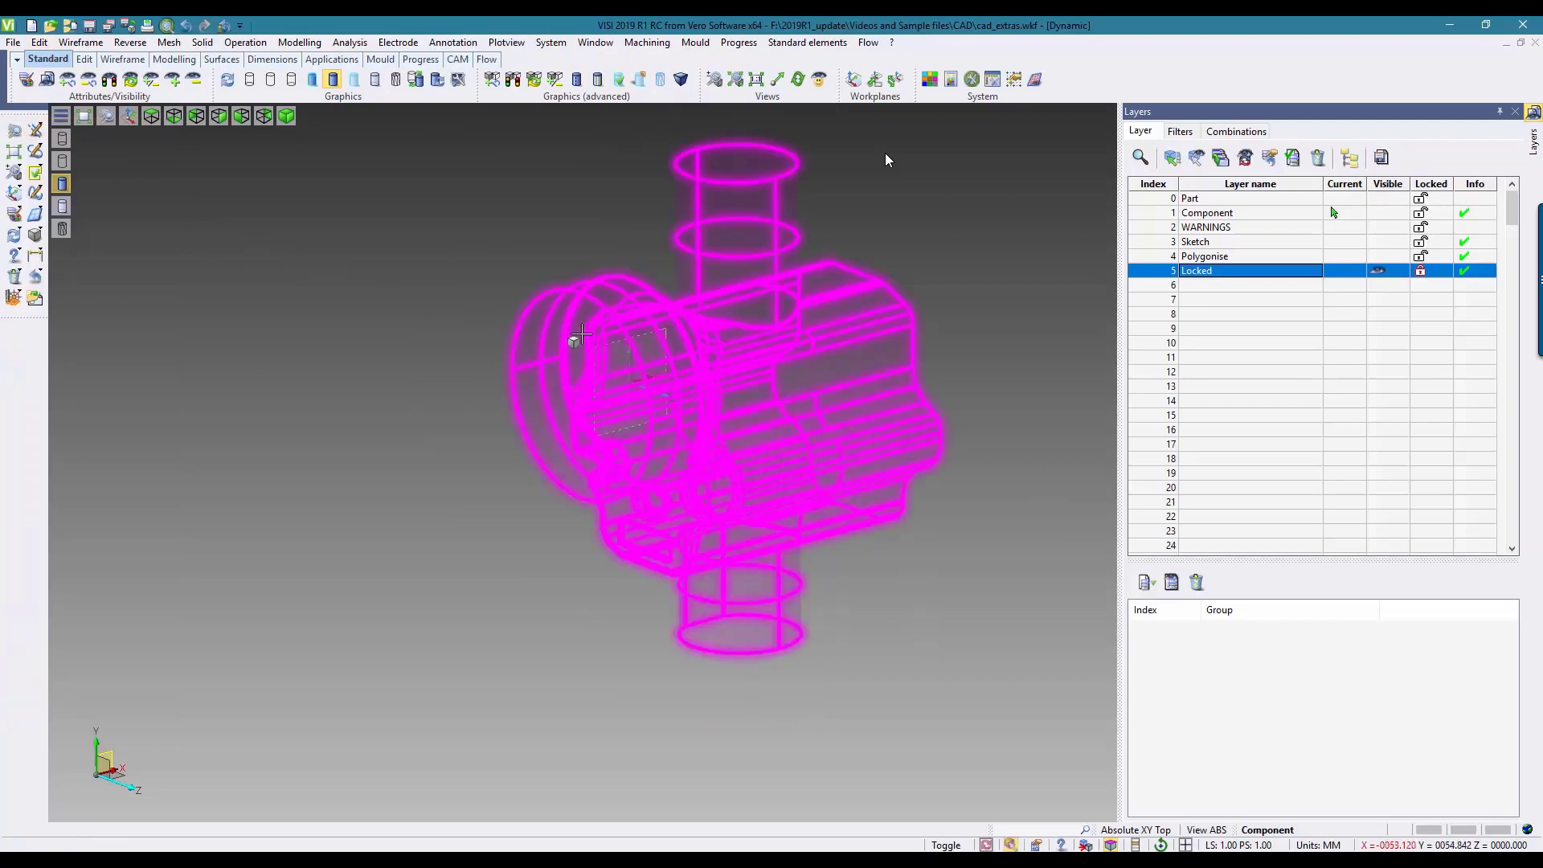
click(44, 46)
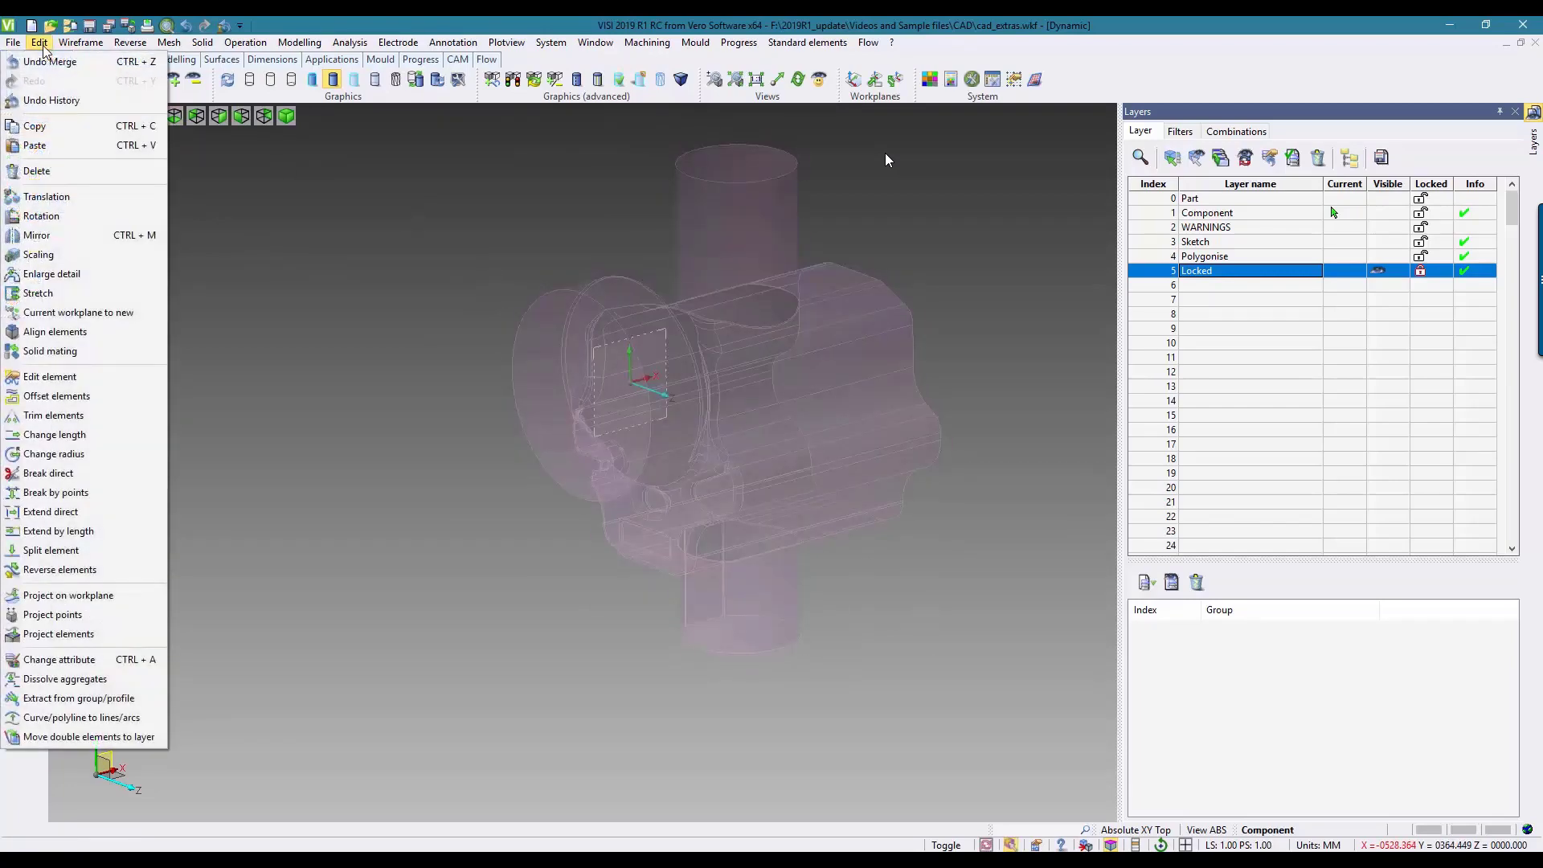
click(34, 146)
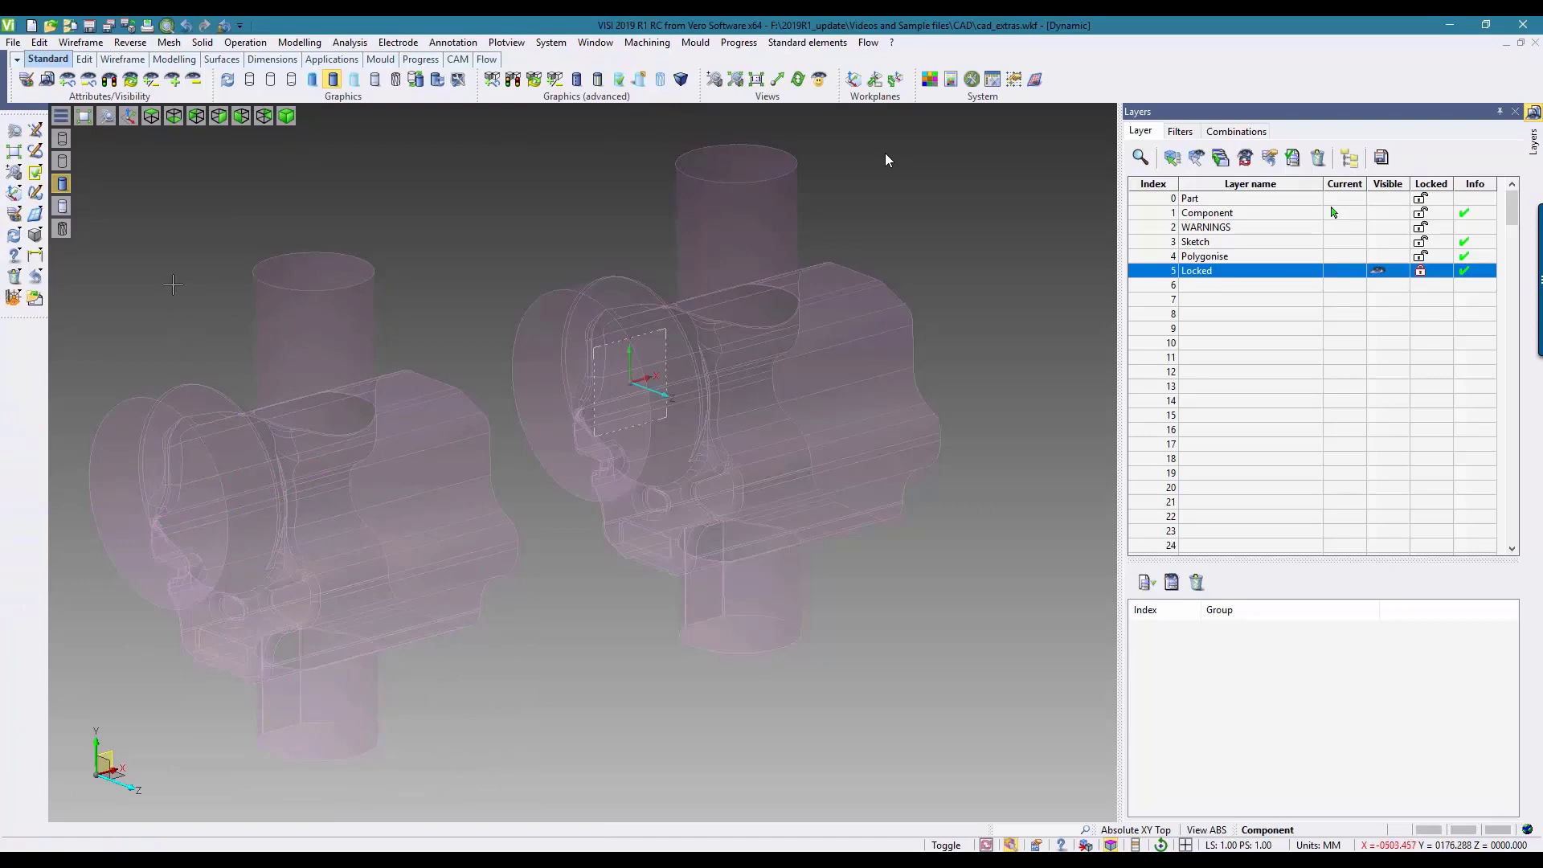
Step: Save both cores on the Locked layer as a separate part file named cad_extras.wkf in the support-temp folder
click(13, 43)
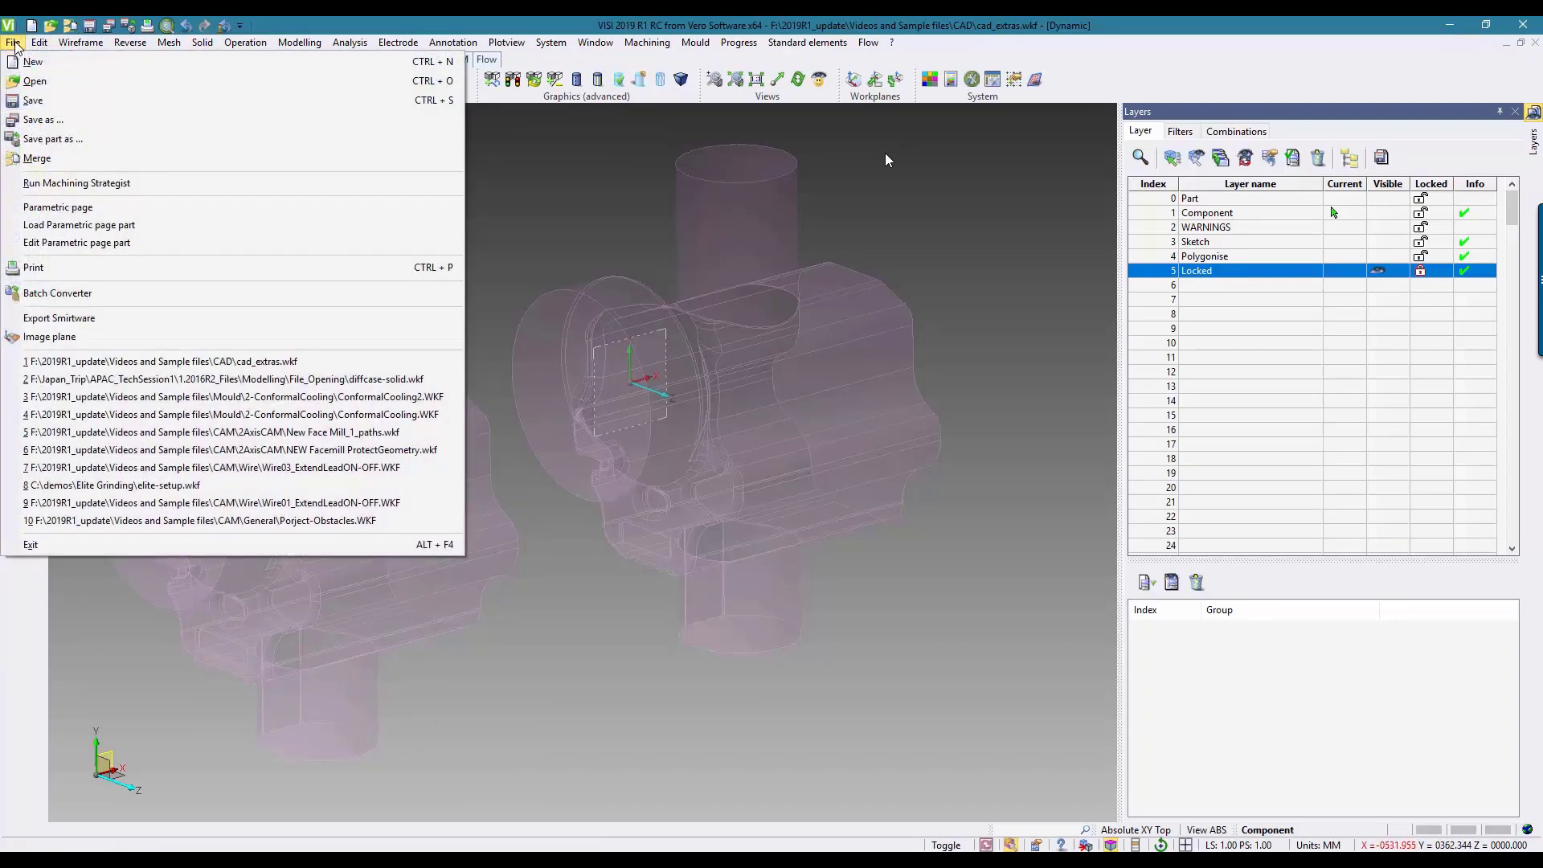
click(32, 139)
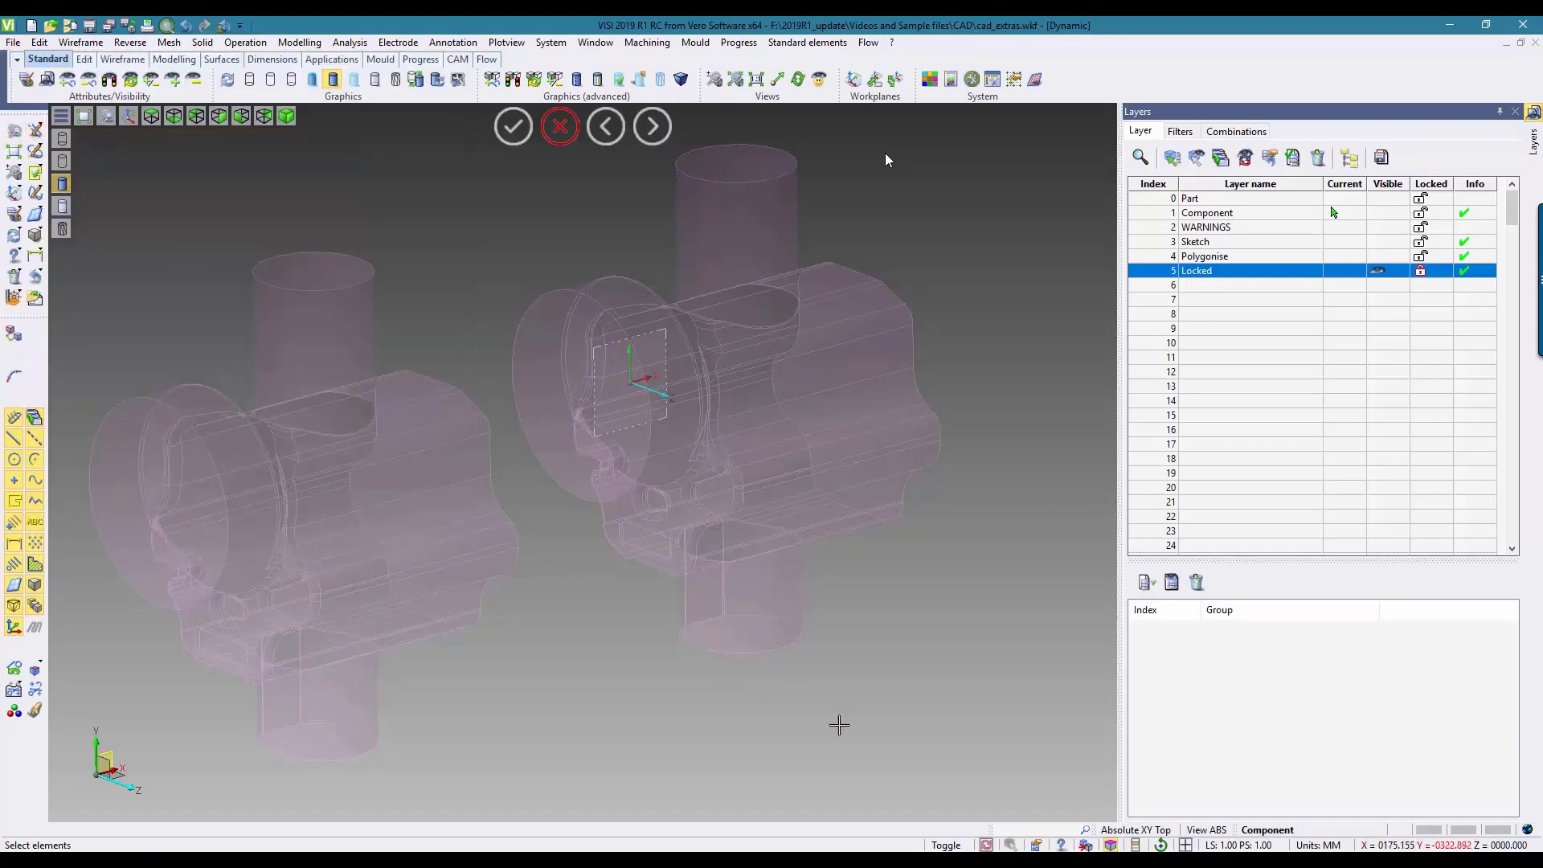
drag(882, 758, 215, 295)
right_click(214, 296)
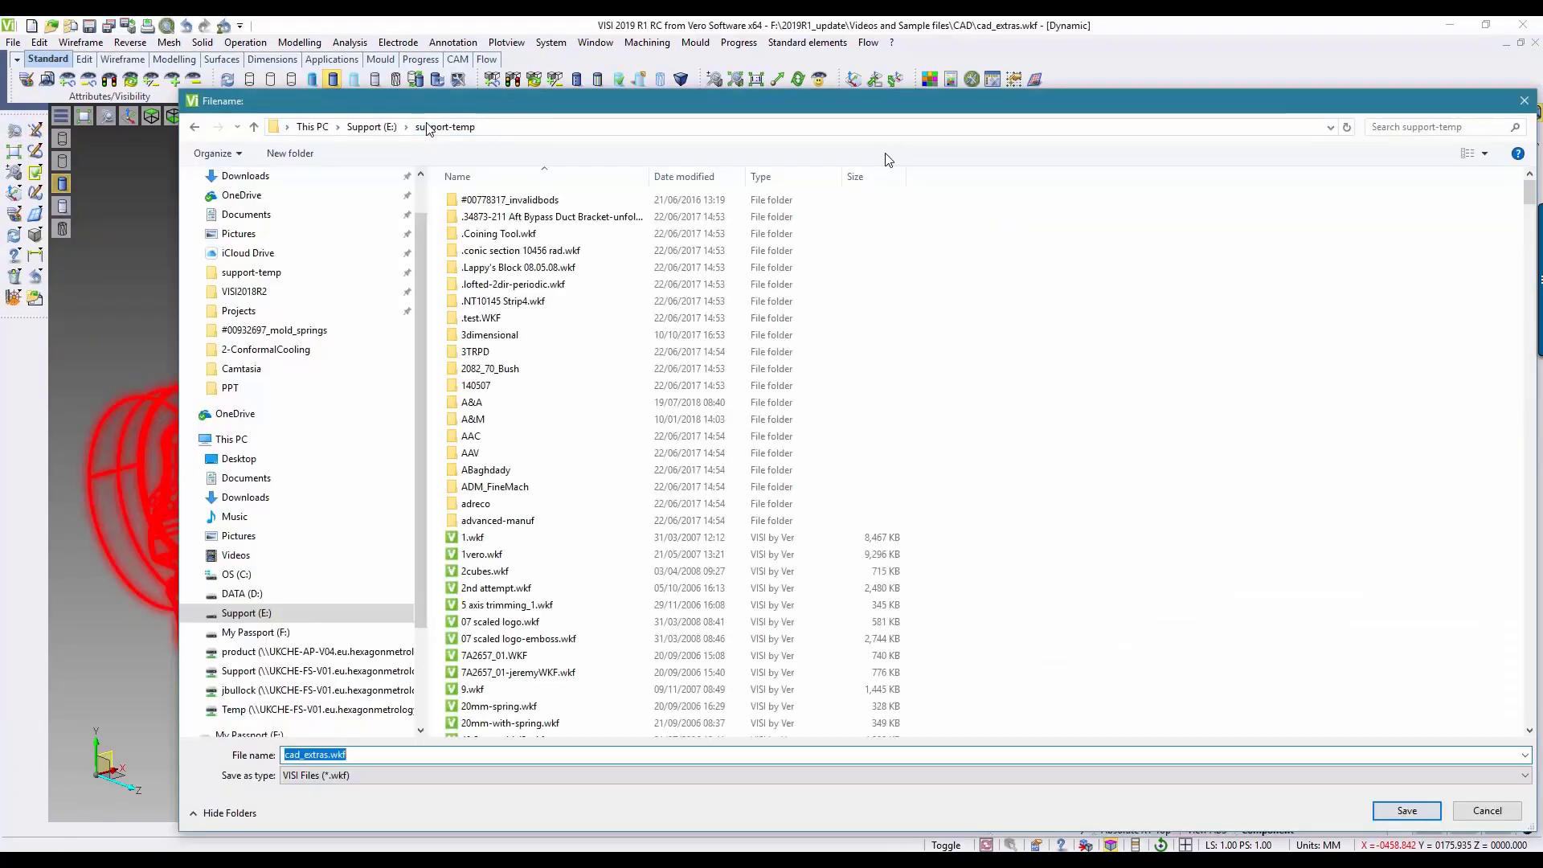
click(1399, 814)
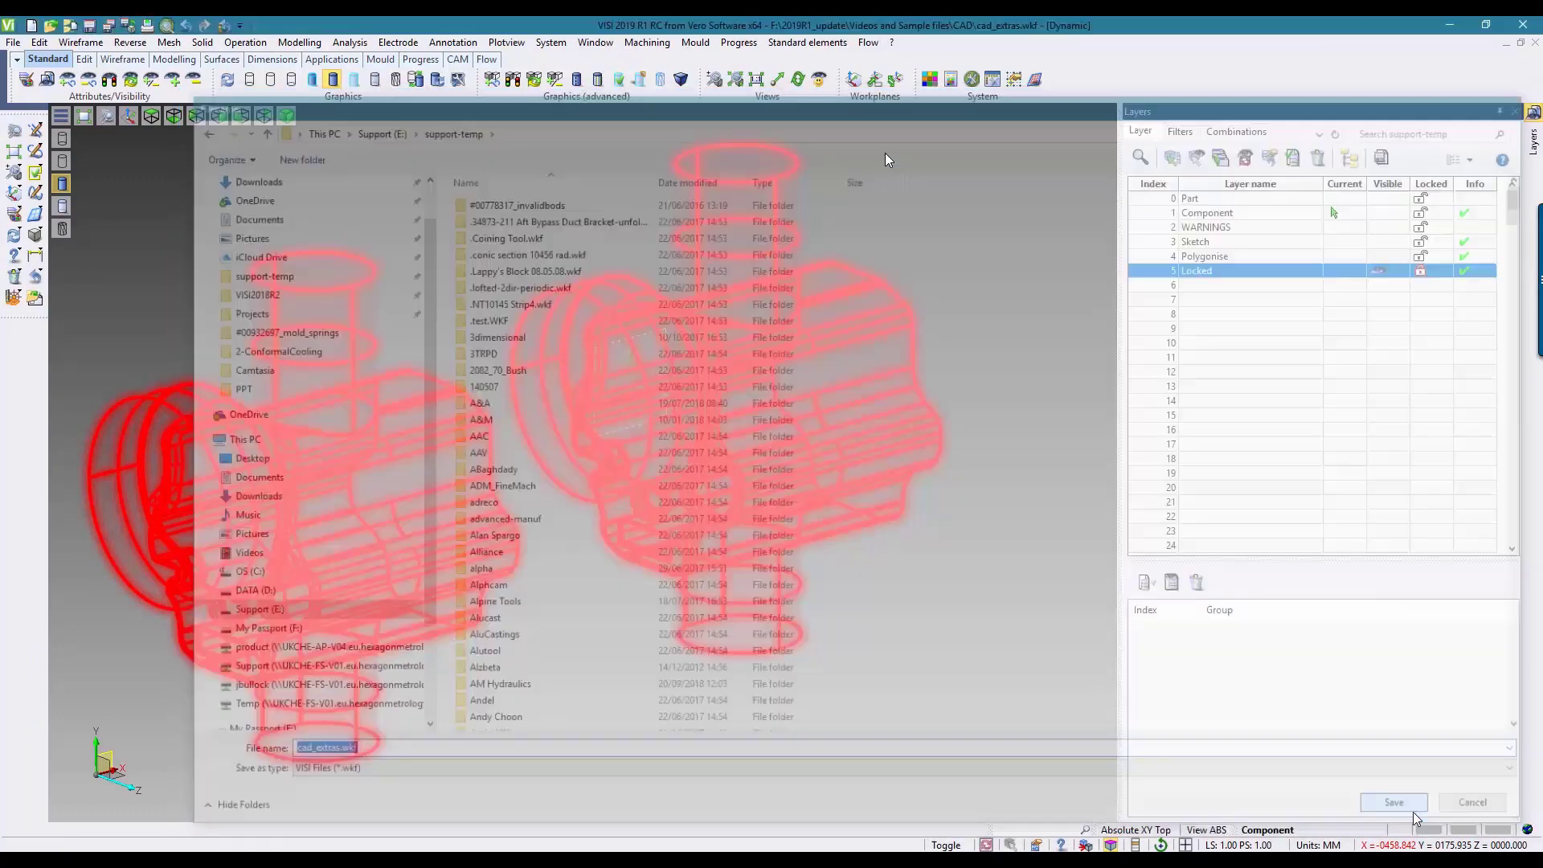
click(927, 623)
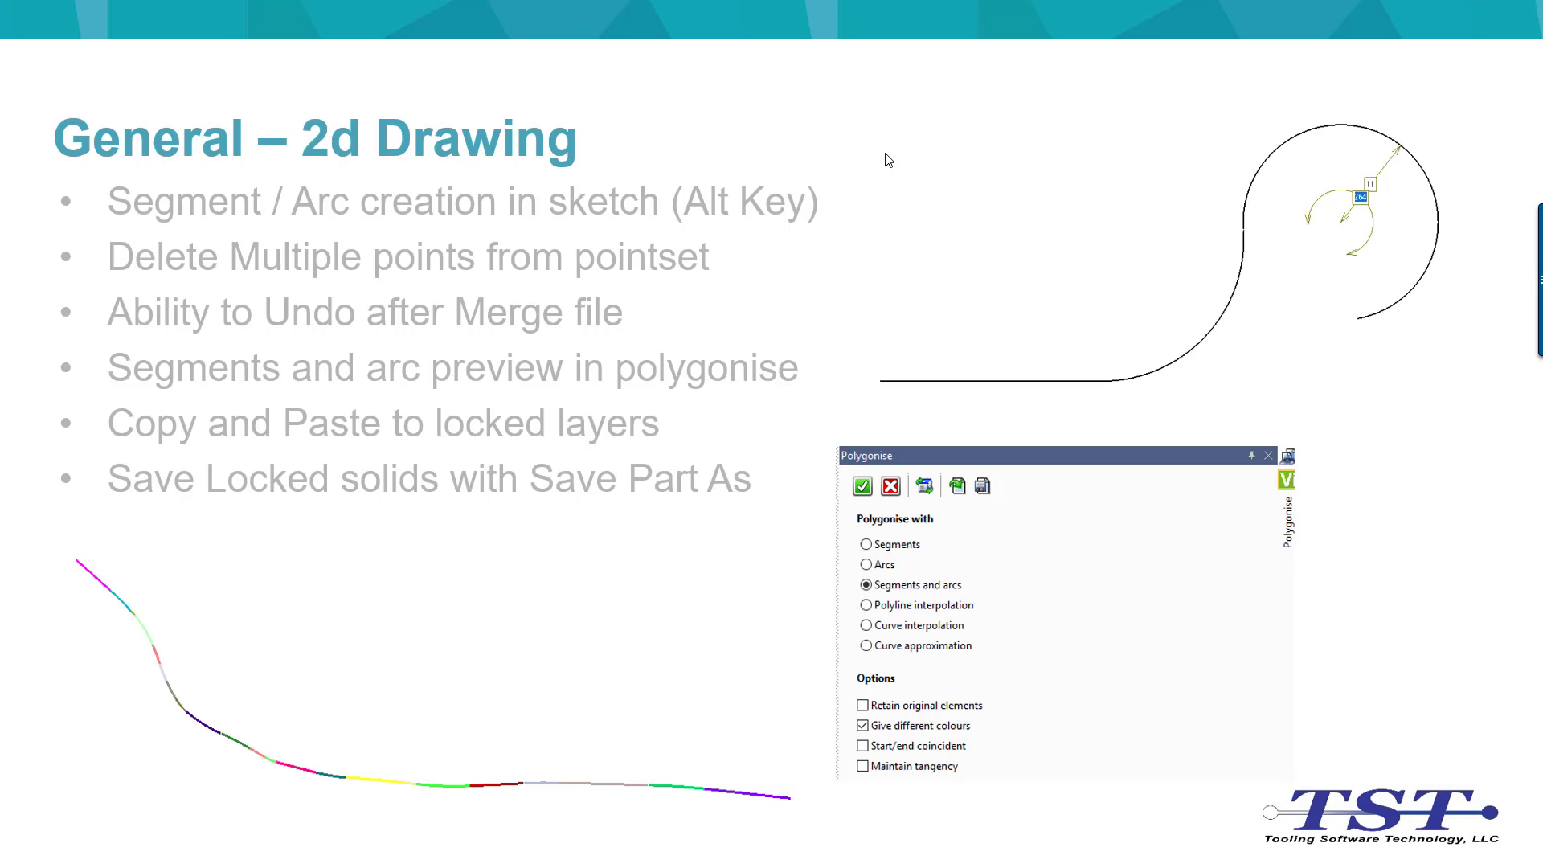
click(885, 154)
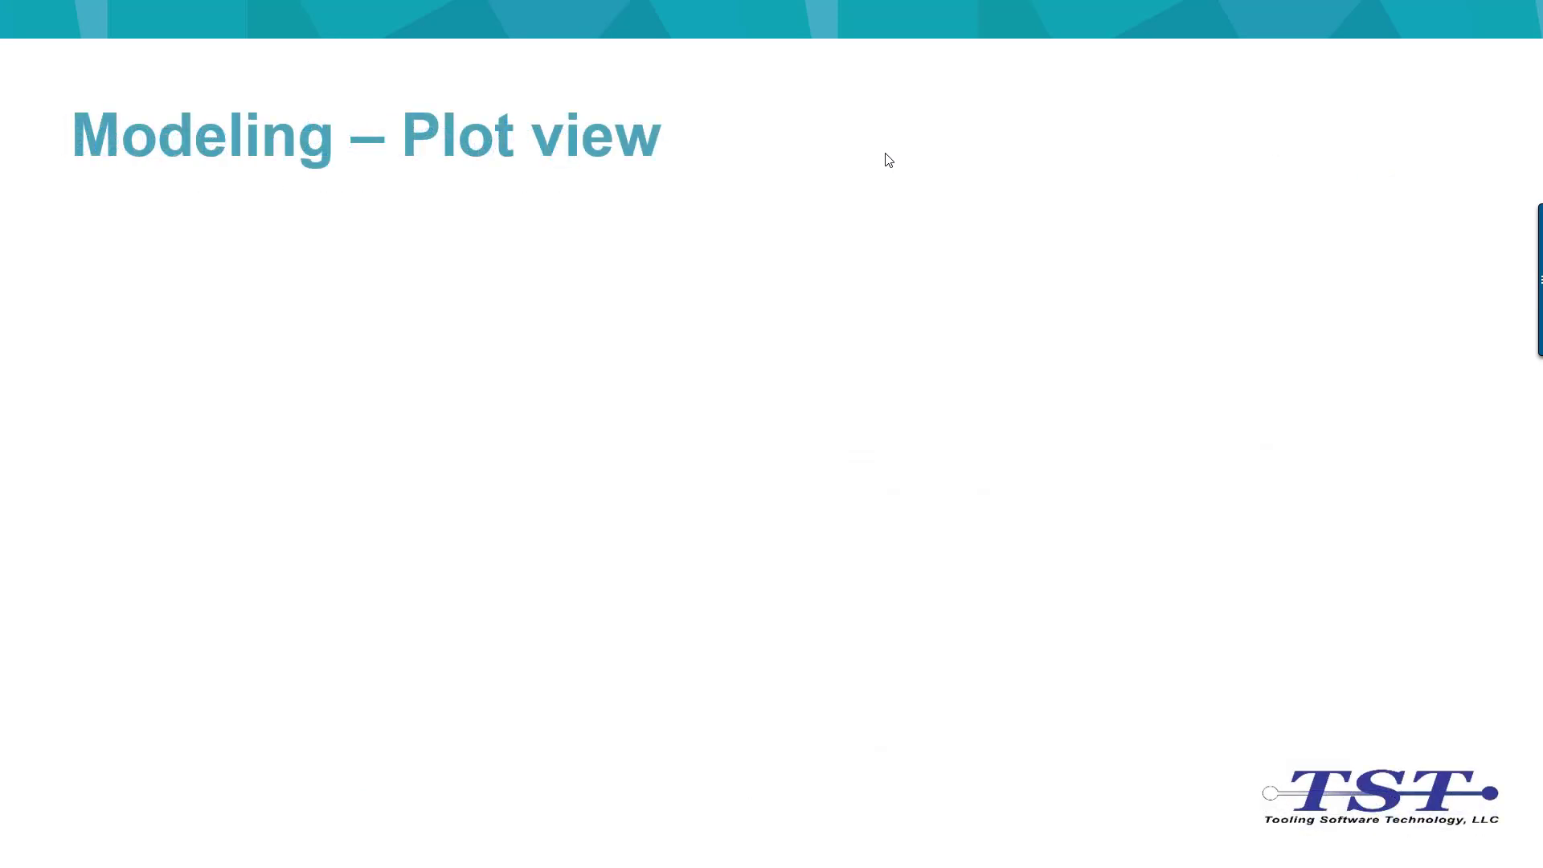
click(885, 154)
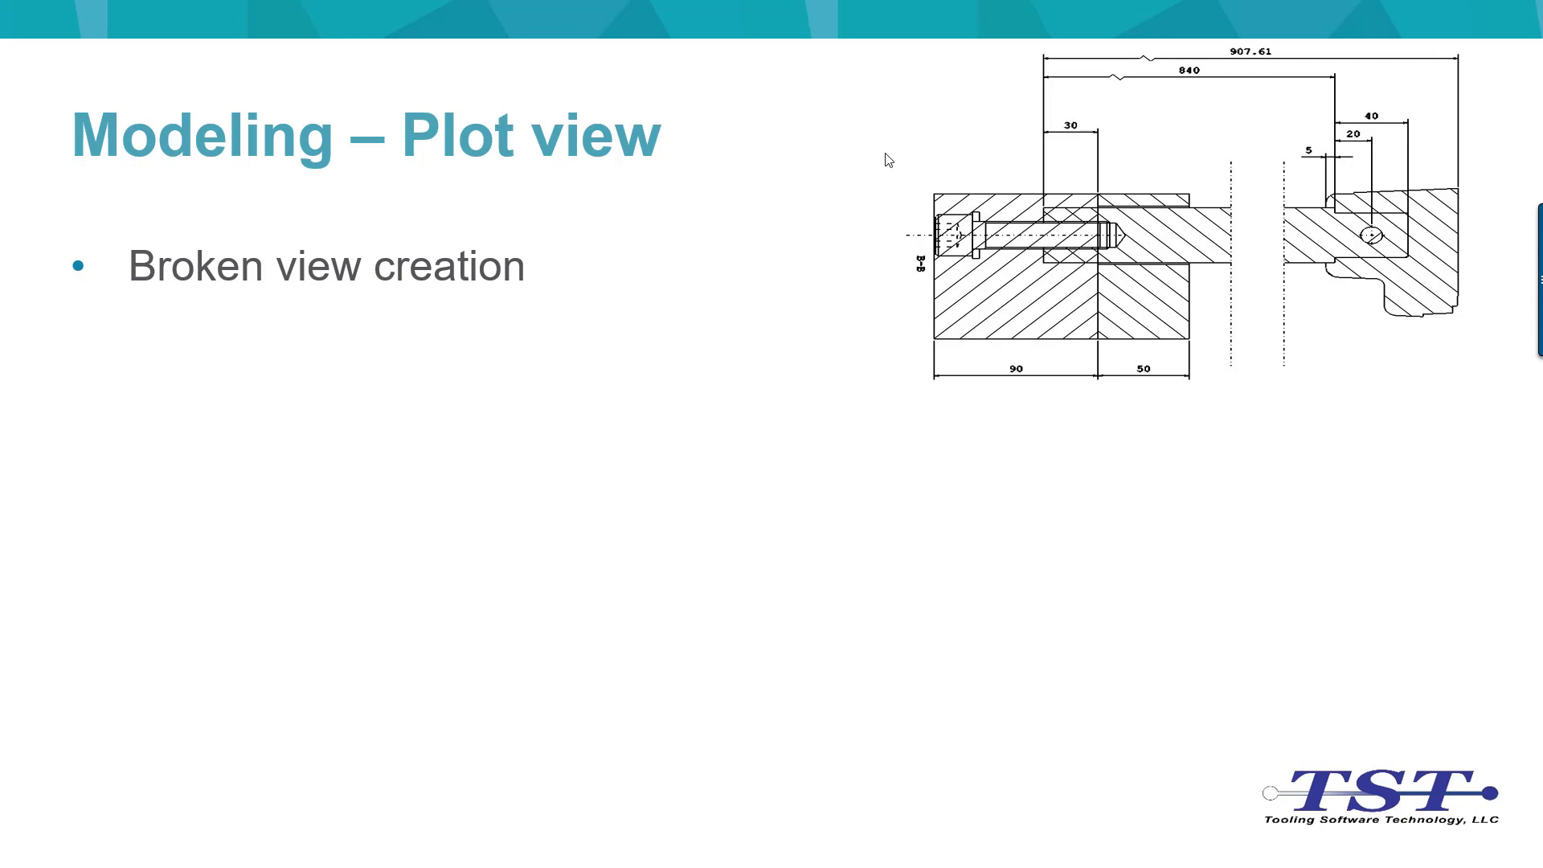
click(885, 154)
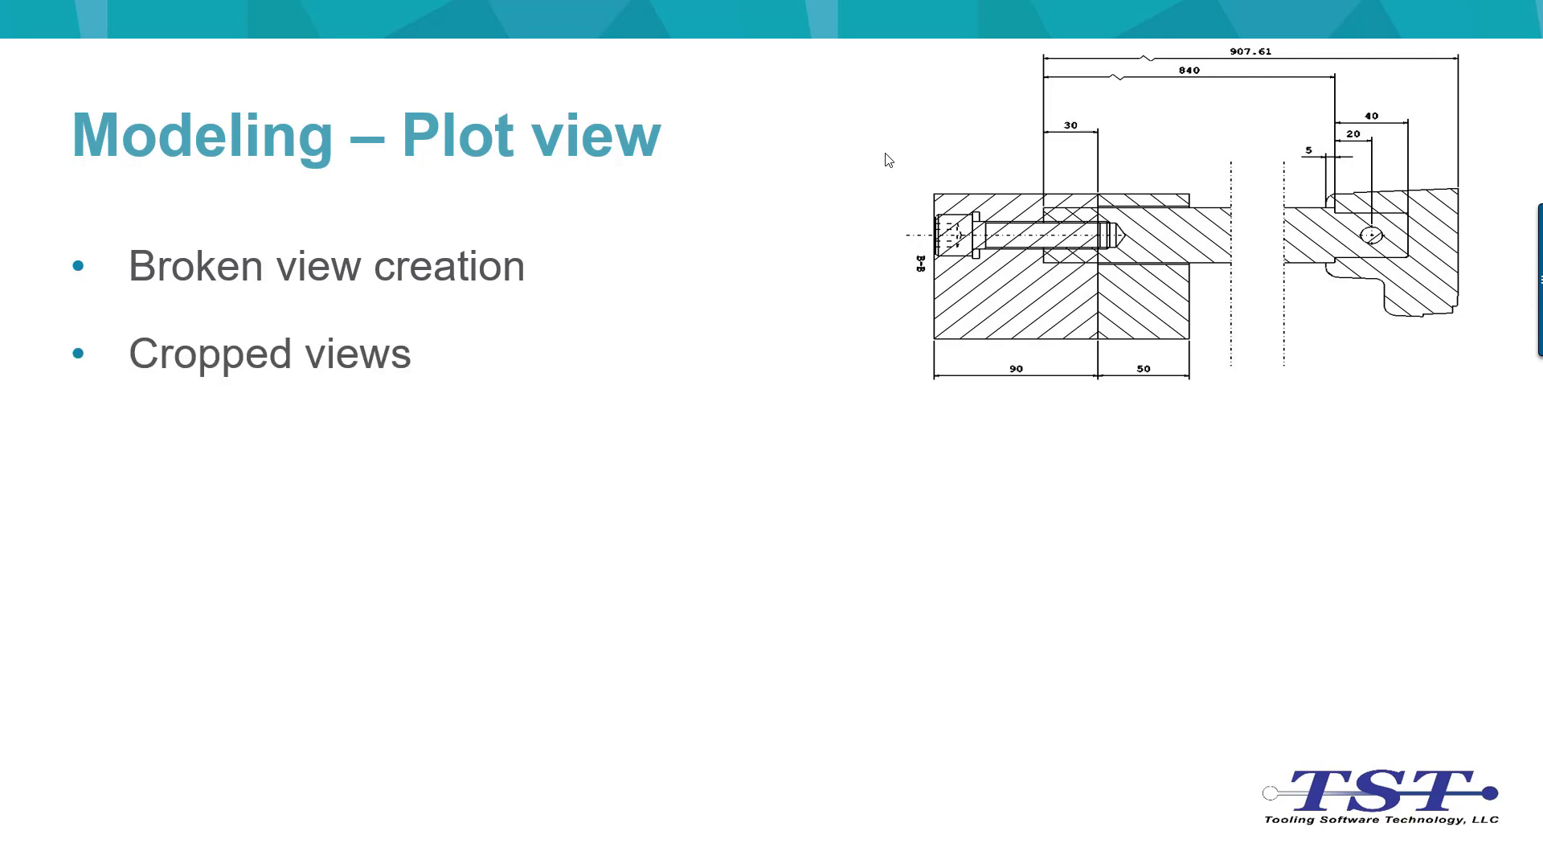
click(885, 154)
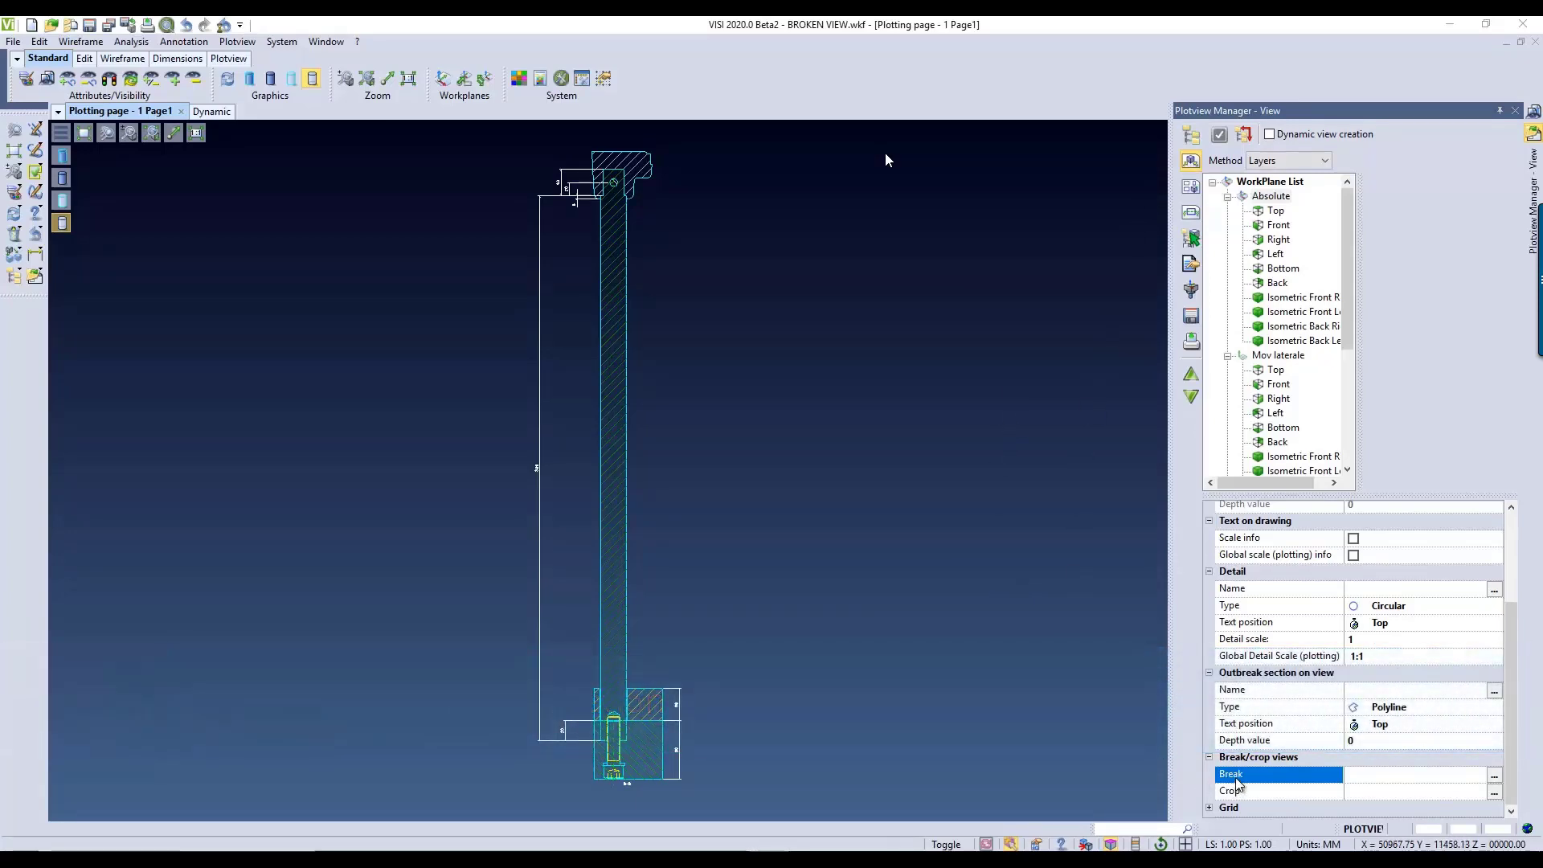
Step: Start a break on the long bar's section view and switch its direction so it runs along the bar's length
click(1495, 779)
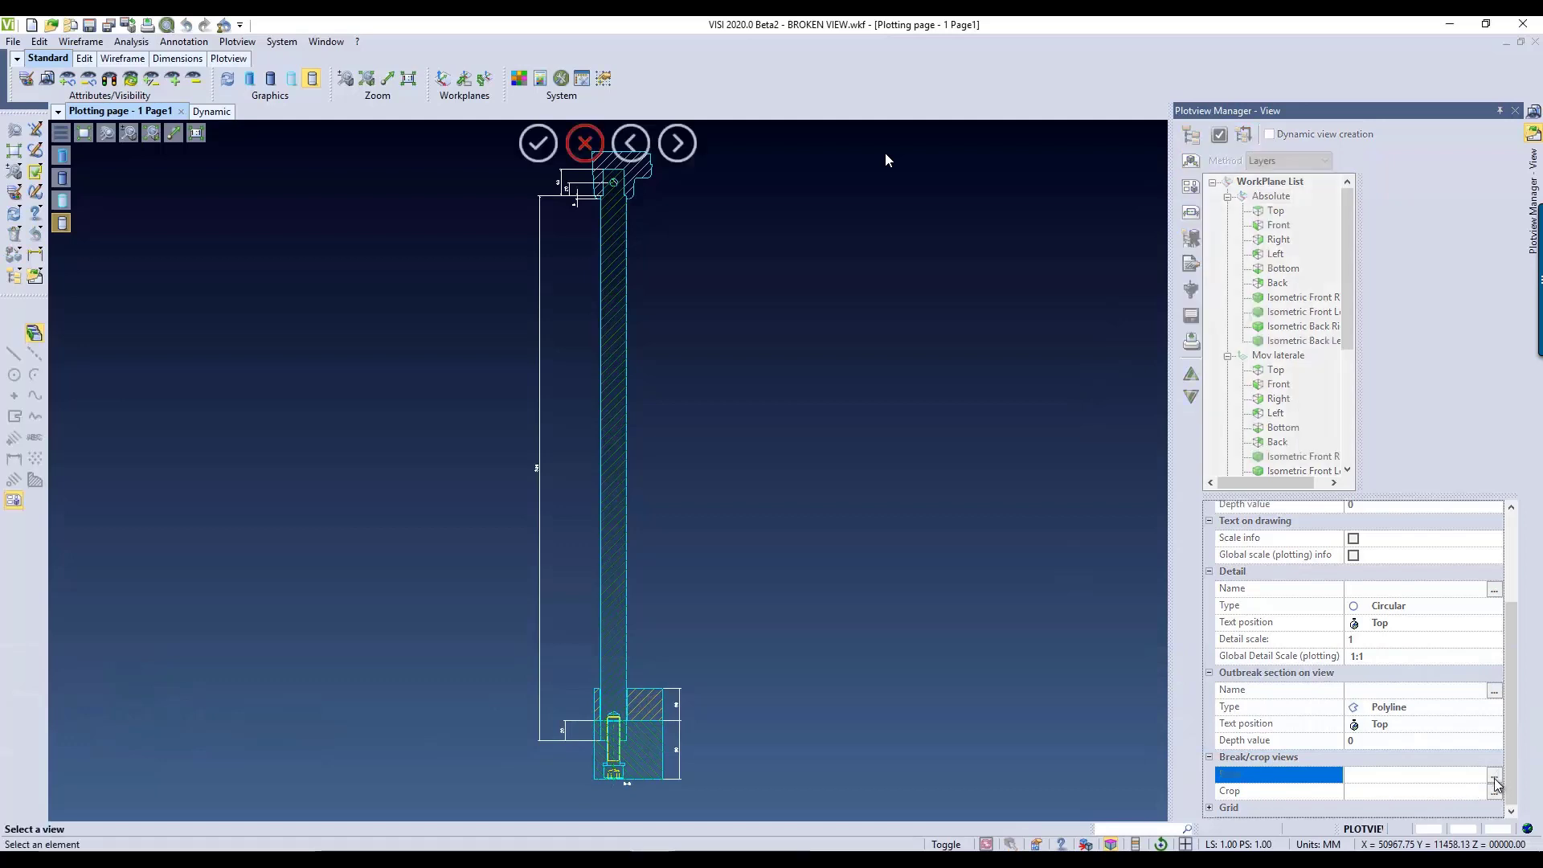
click(626, 566)
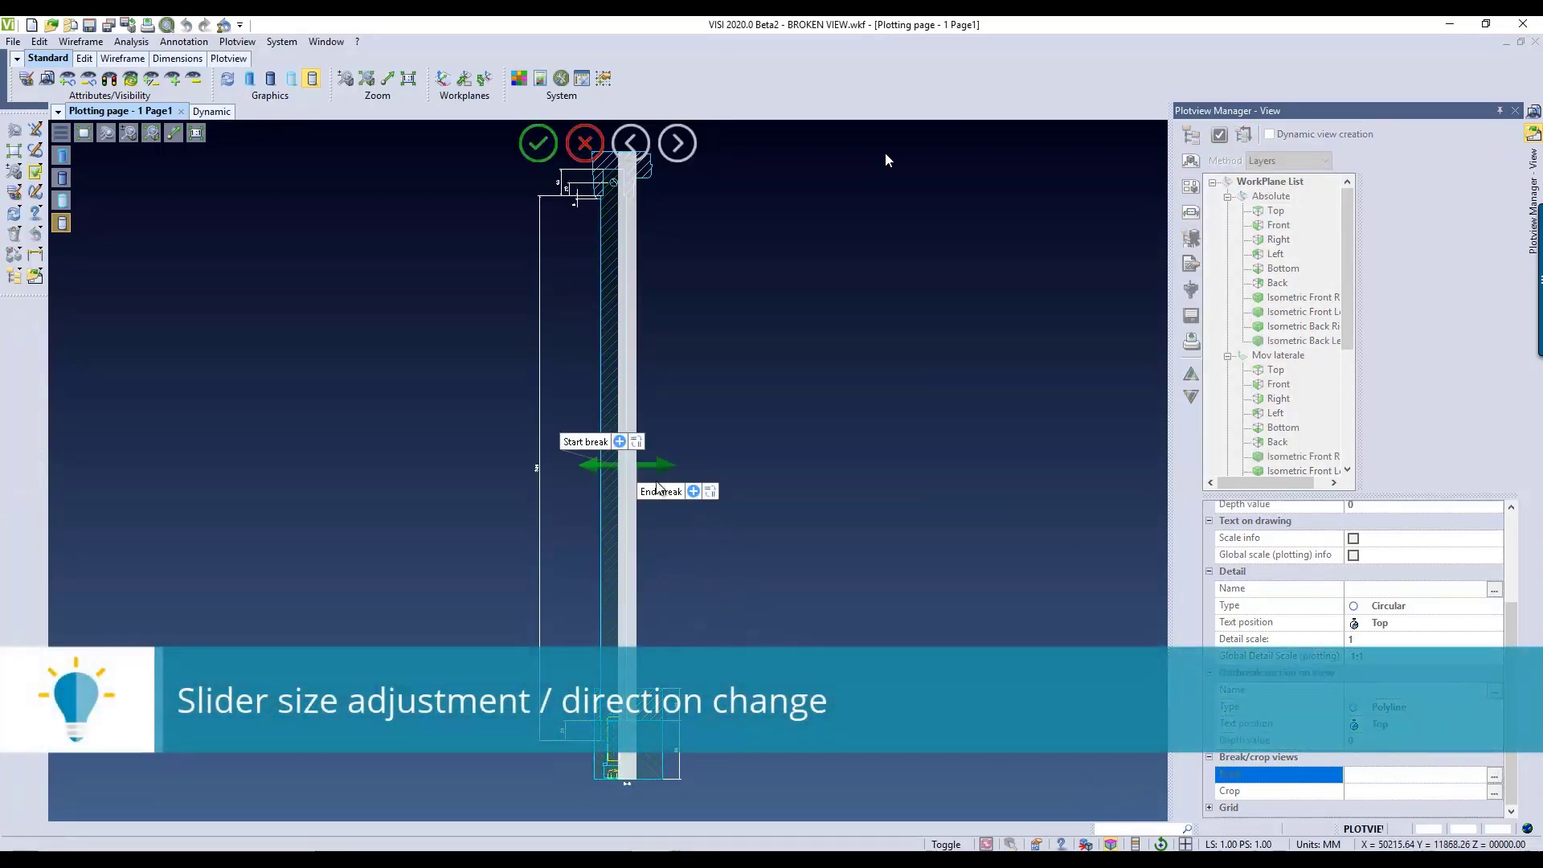
mouse_move(651, 466)
mouse_down()
mouse_move(741, 464)
mouse_move(652, 465)
mouse_up()
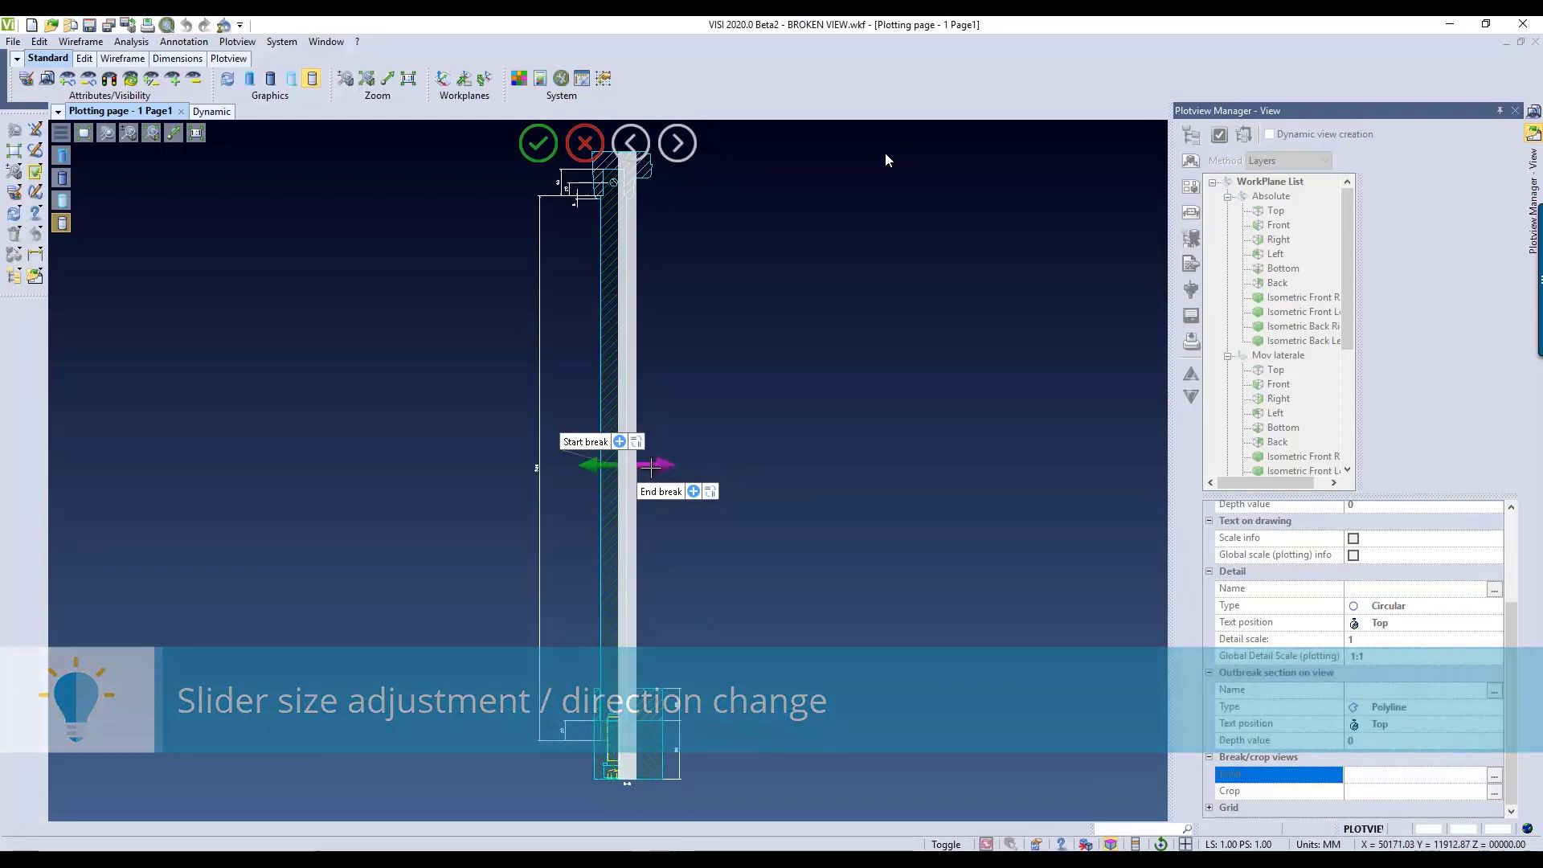
click(635, 443)
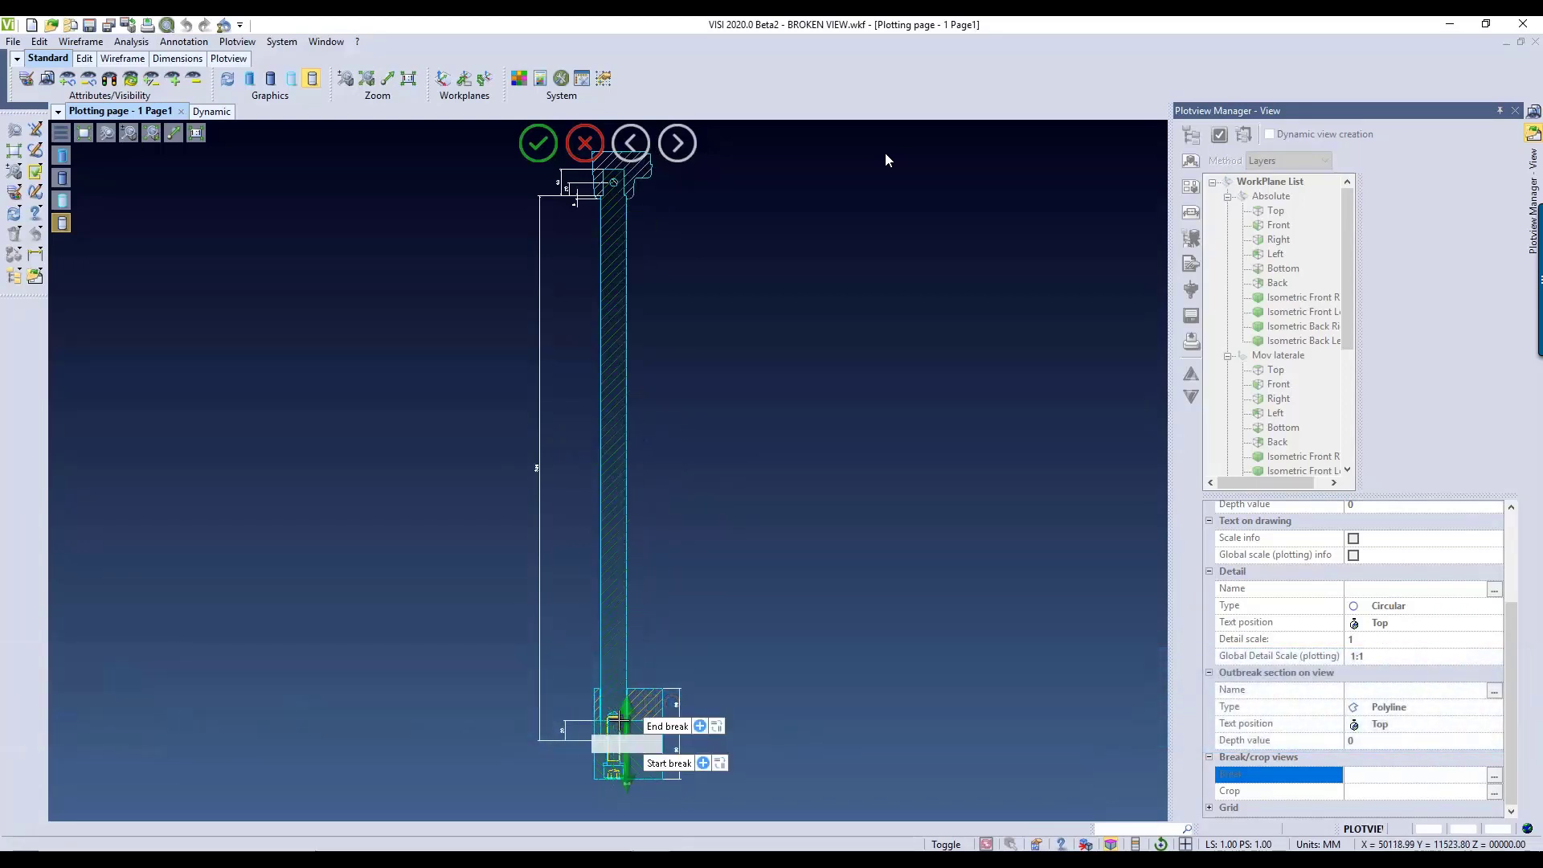
Step: Extend the break zone at the bar's base and replace it with a second break midway along the bar
drag(627, 682, 627, 635)
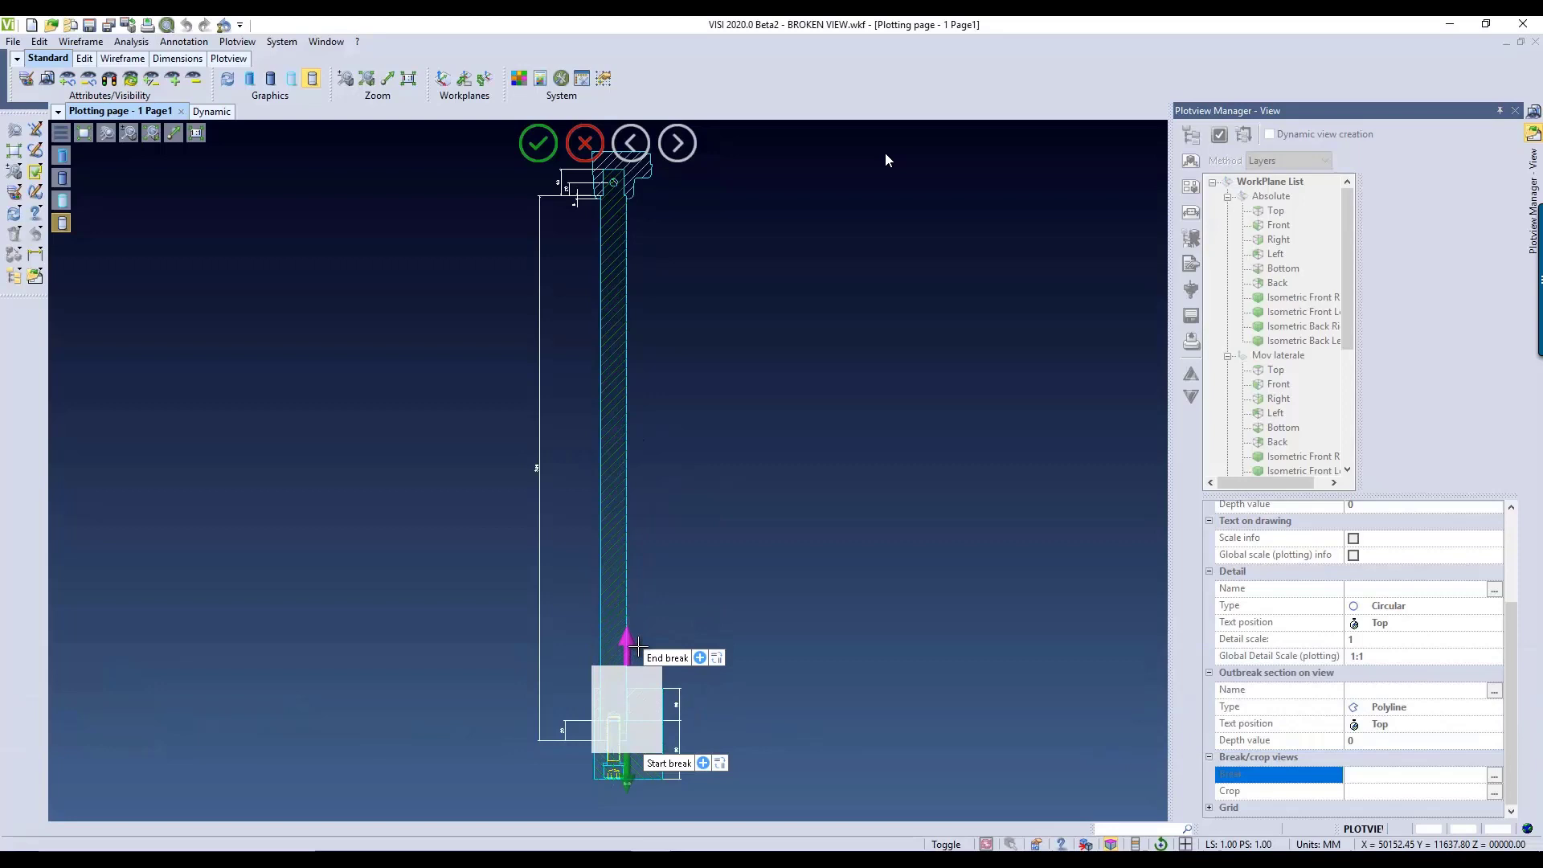
click(700, 657)
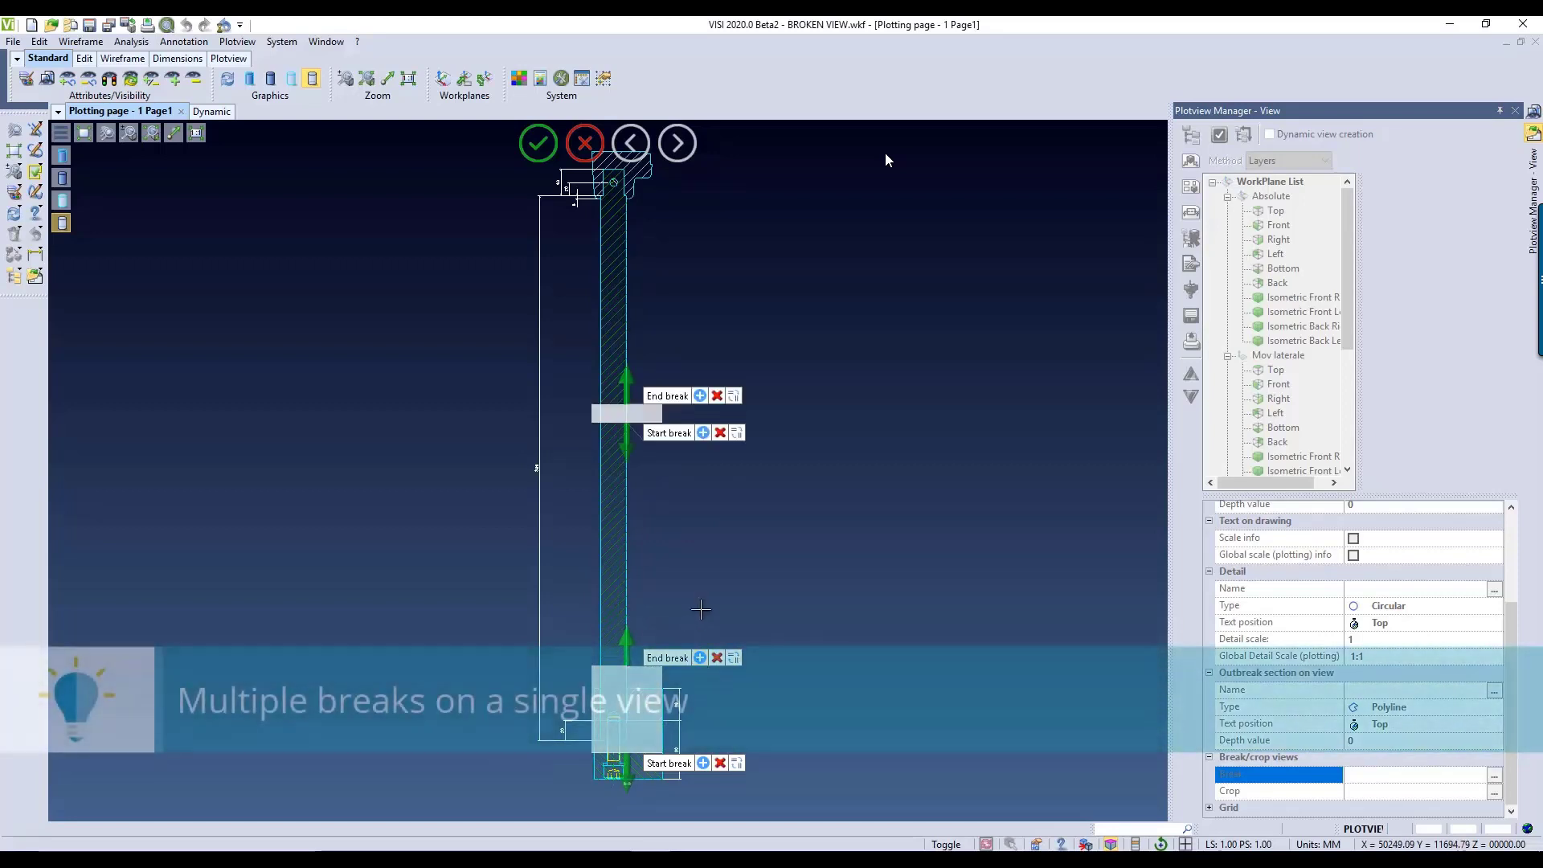
click(719, 658)
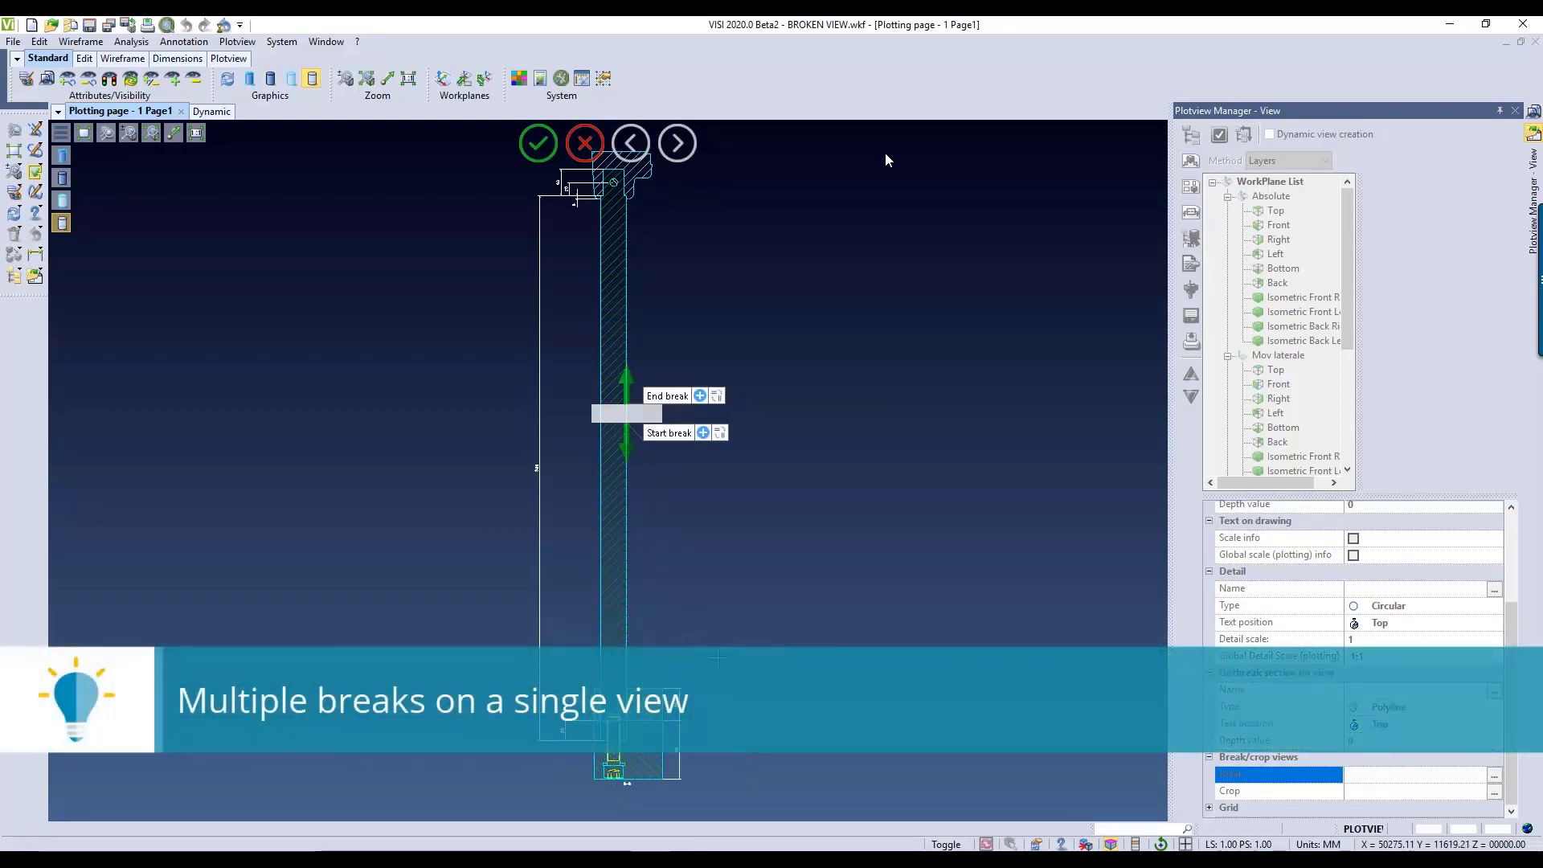
Step: Stretch the break from just above the base block to just below the head and apply it to the view
drag(632, 446, 826, 702)
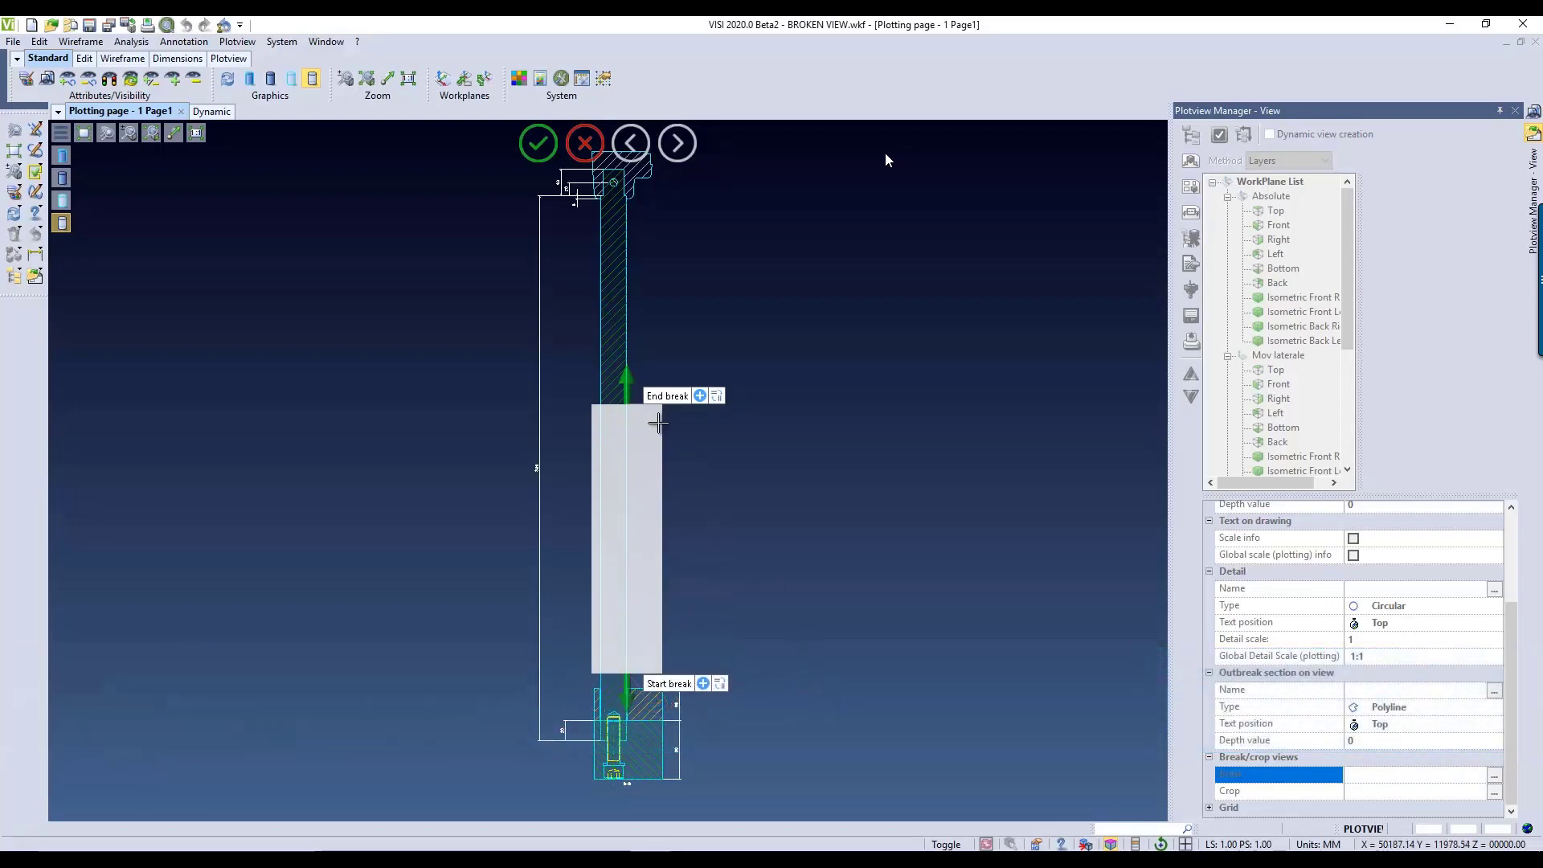
drag(659, 424, 872, 194)
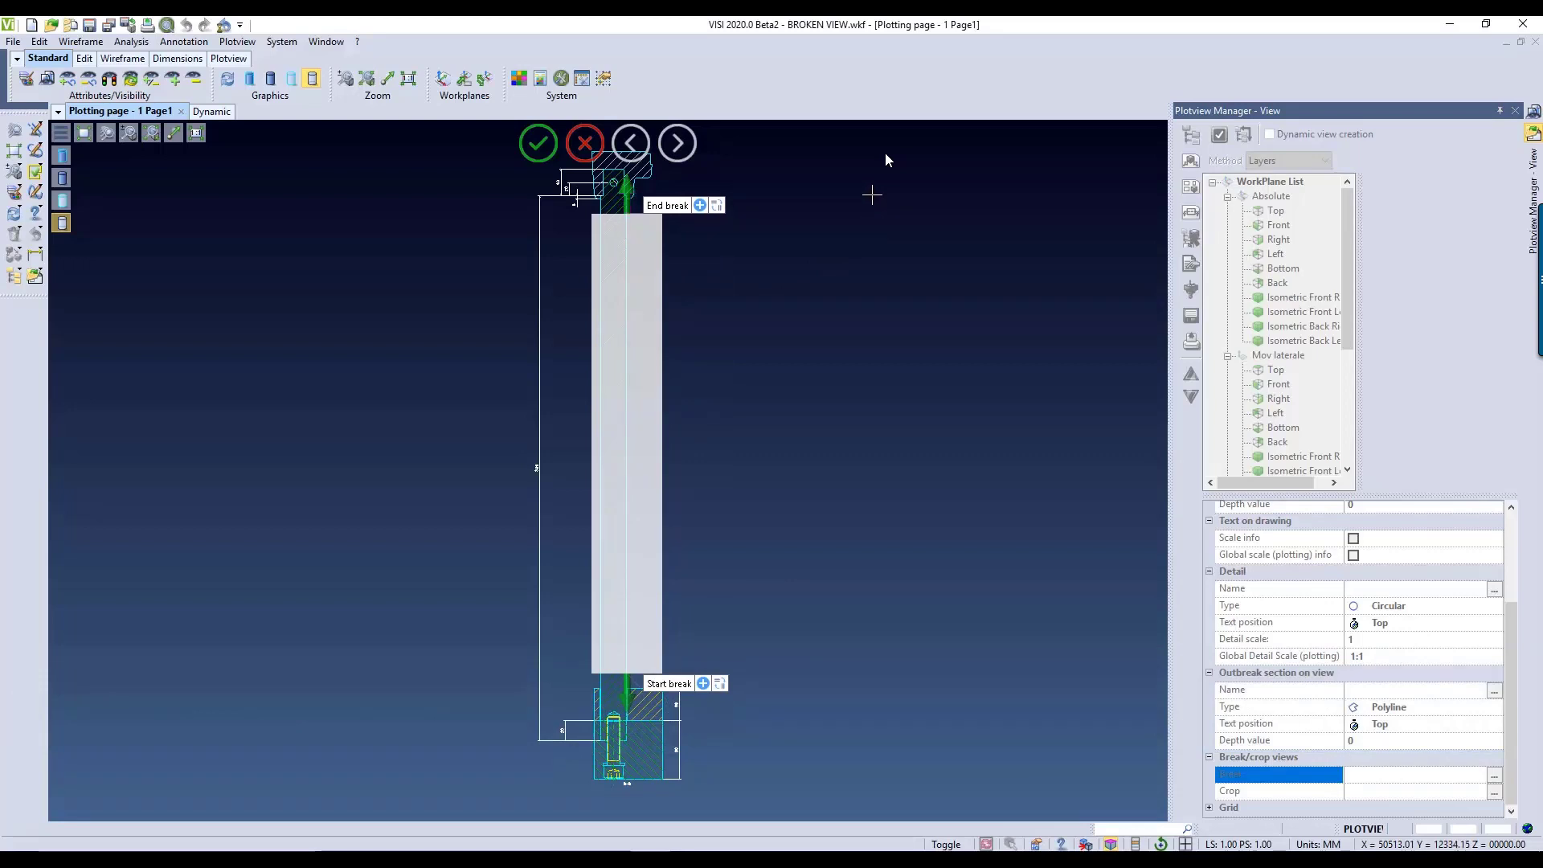
click(538, 145)
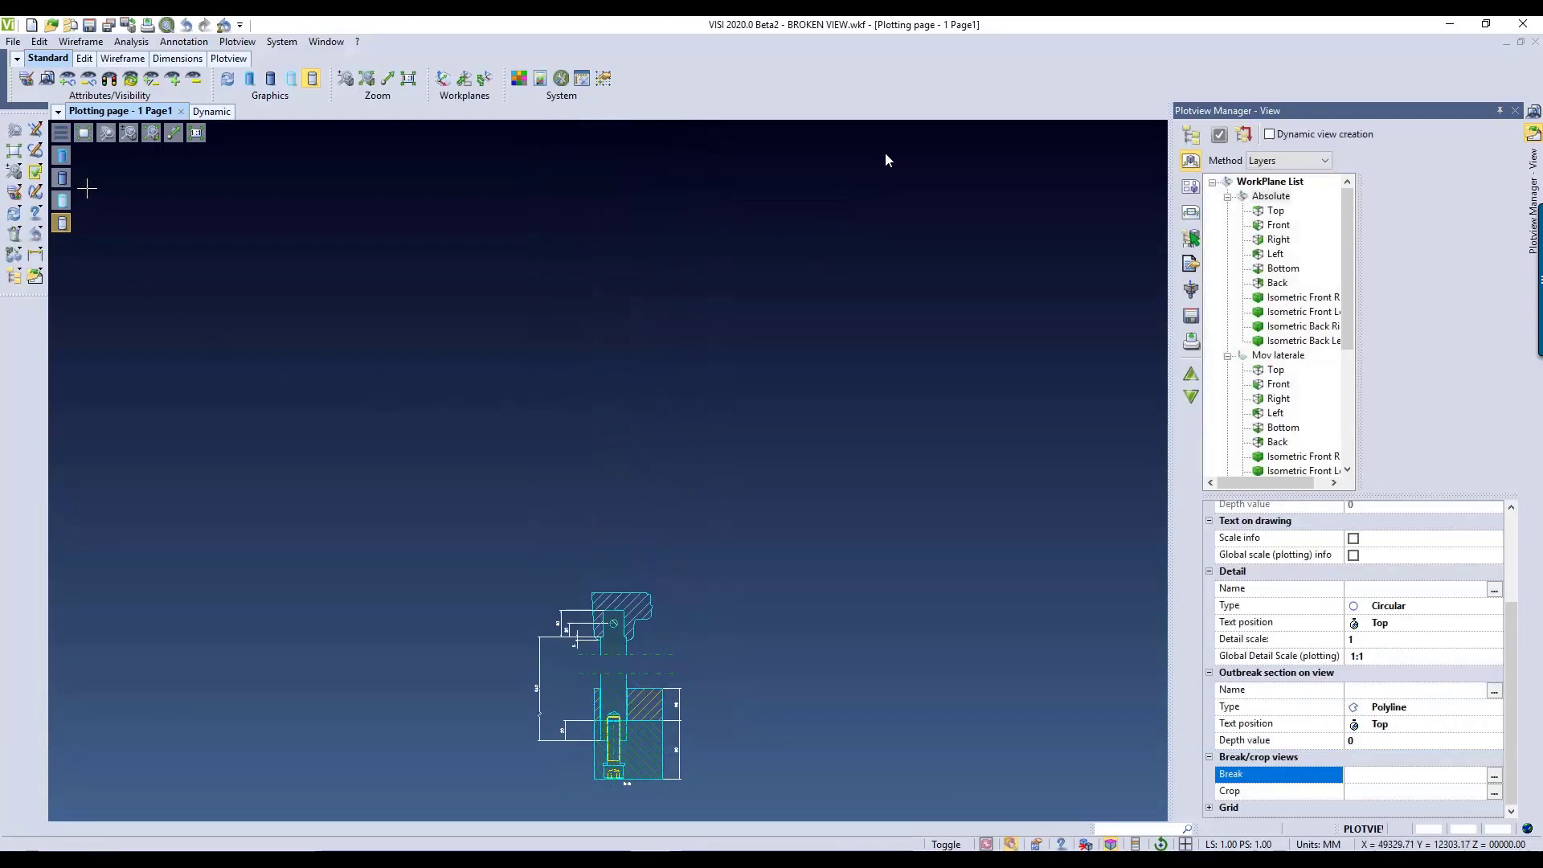
Step: Add an overall vertical dimension from the head's upper corner to the bar's lower end, outside the 840 dimension
click(12, 152)
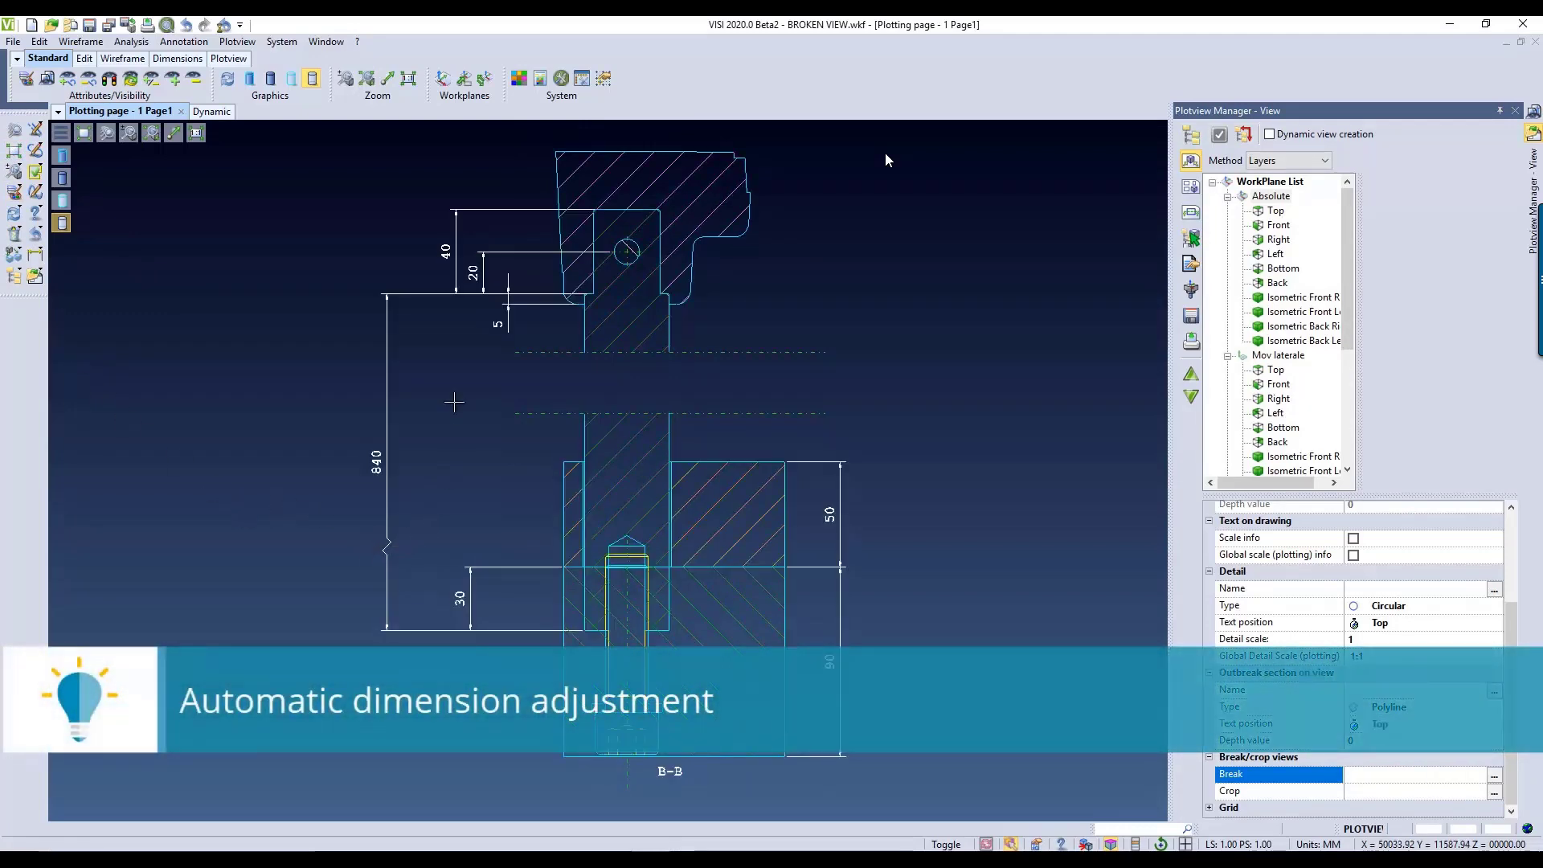
click(35, 256)
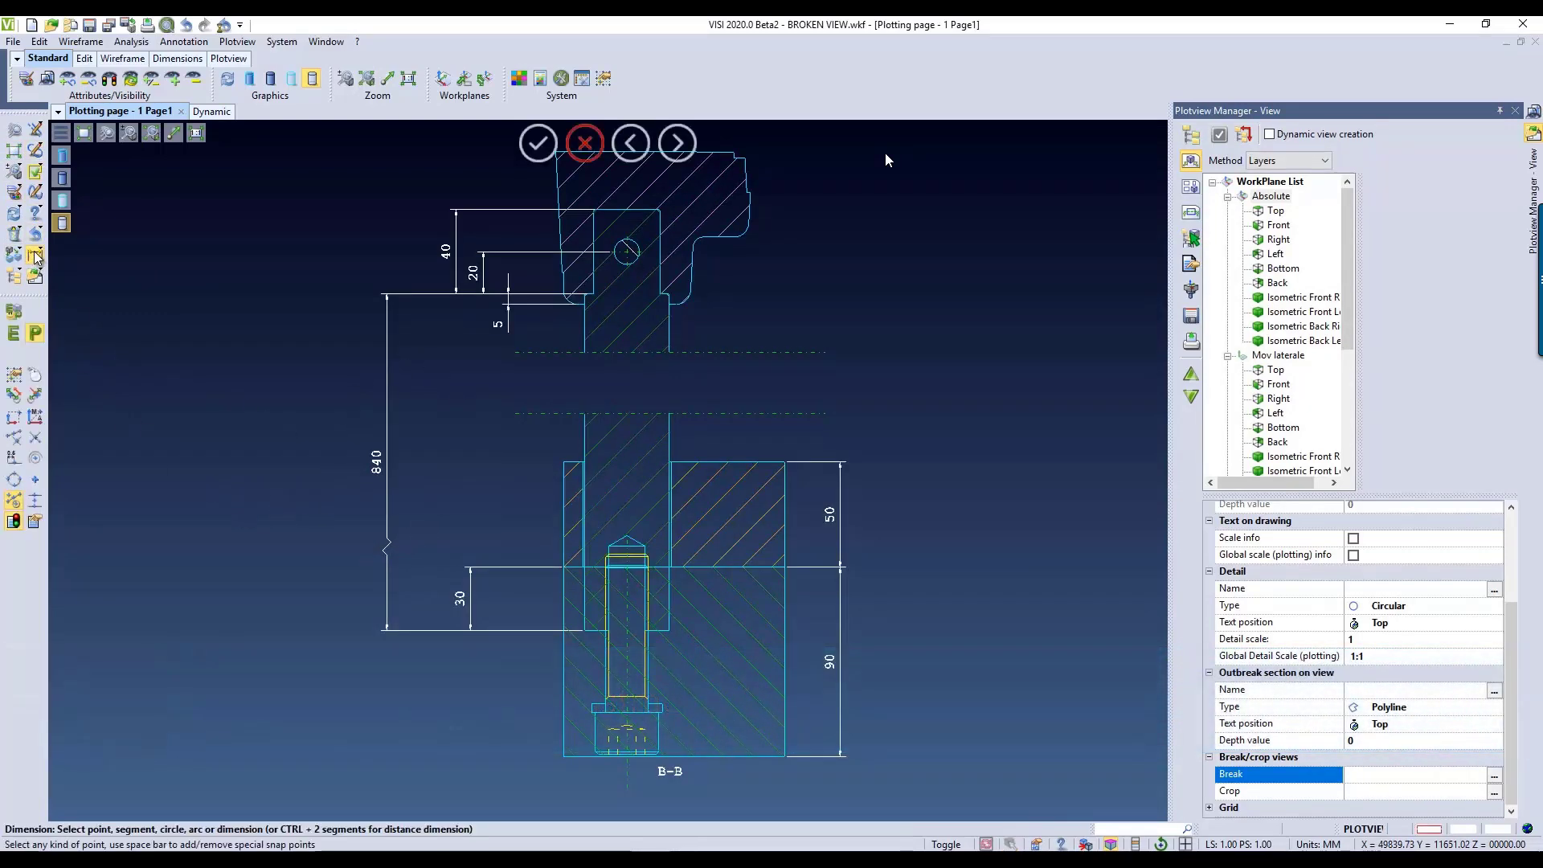
click(556, 161)
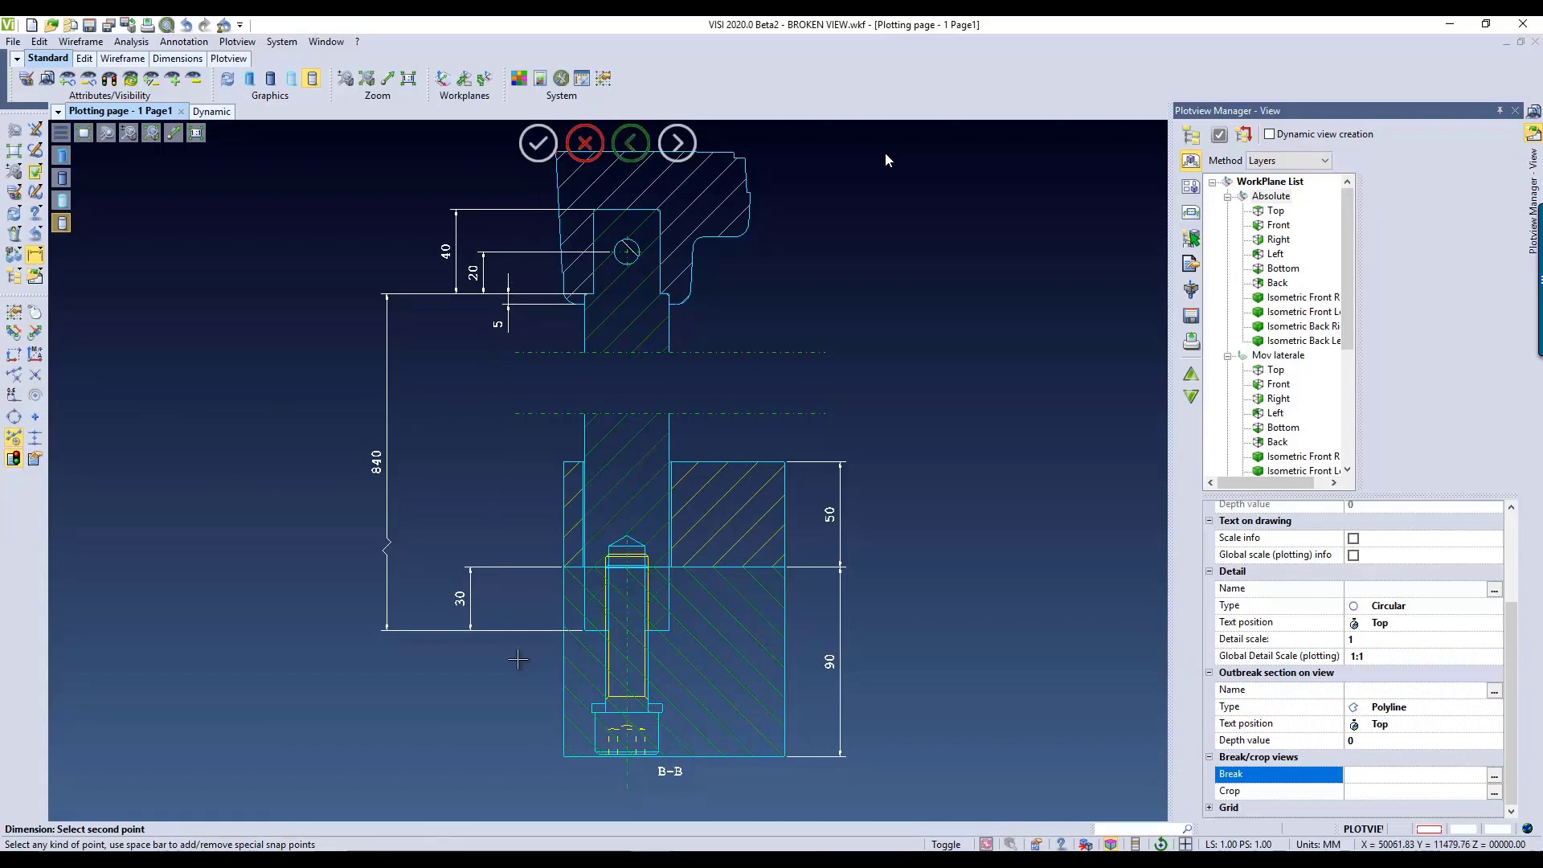
click(584, 631)
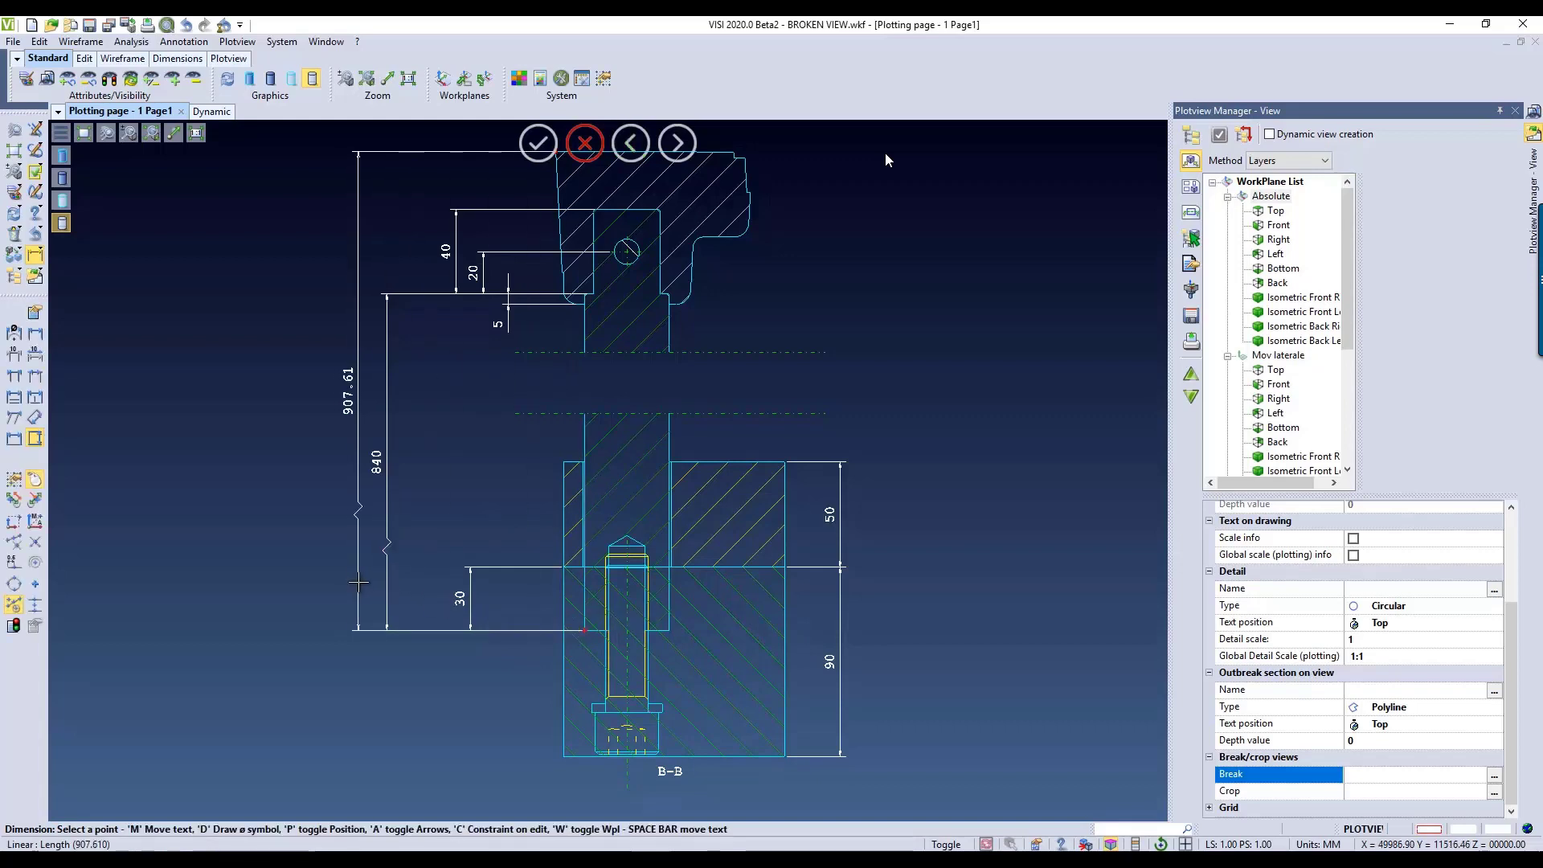
click(358, 582)
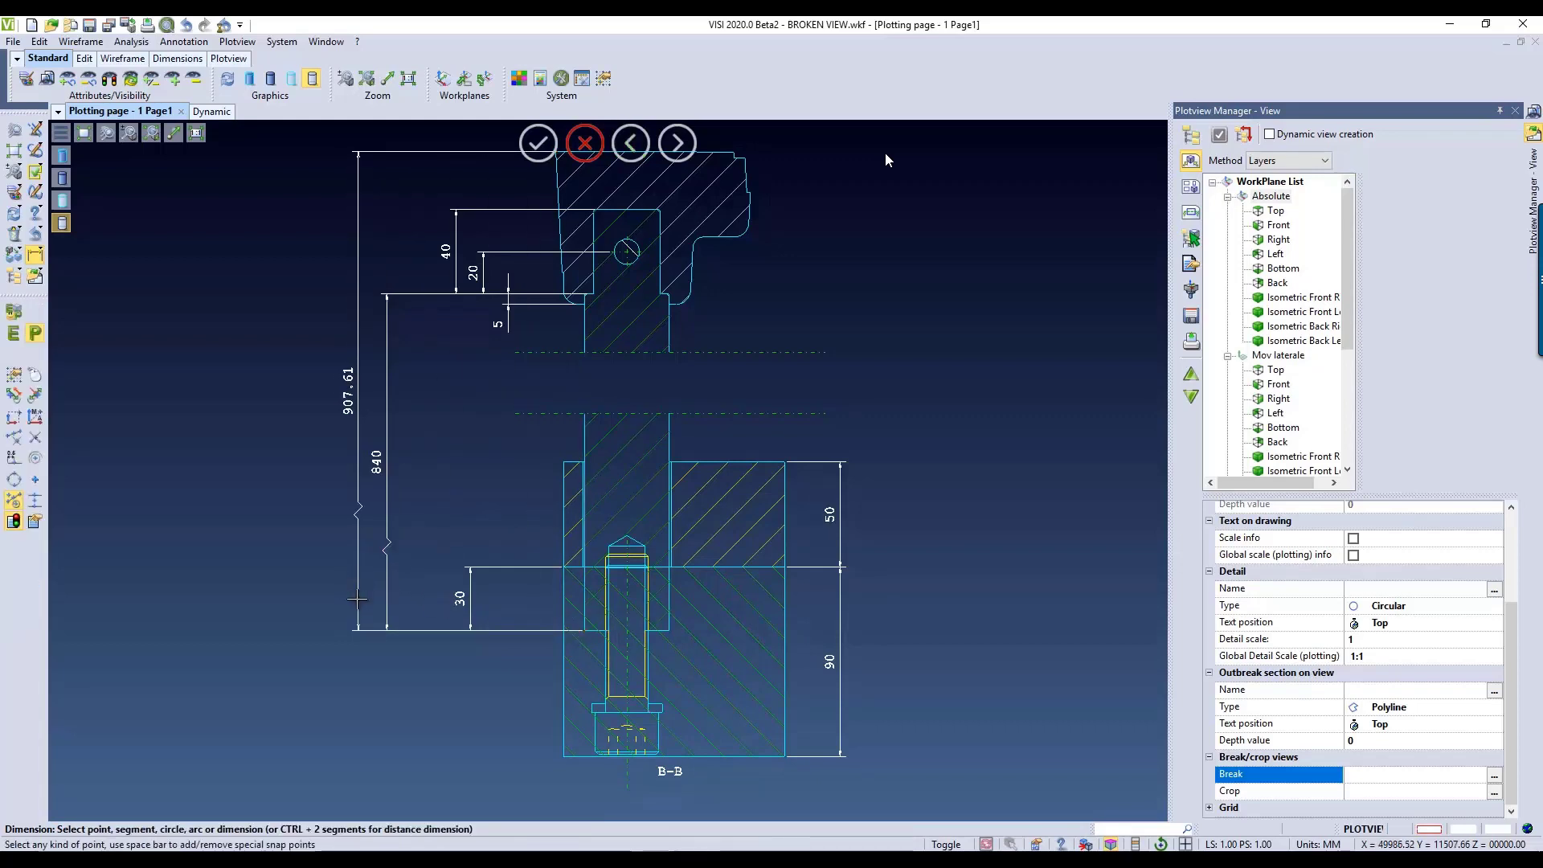
key(Escape)
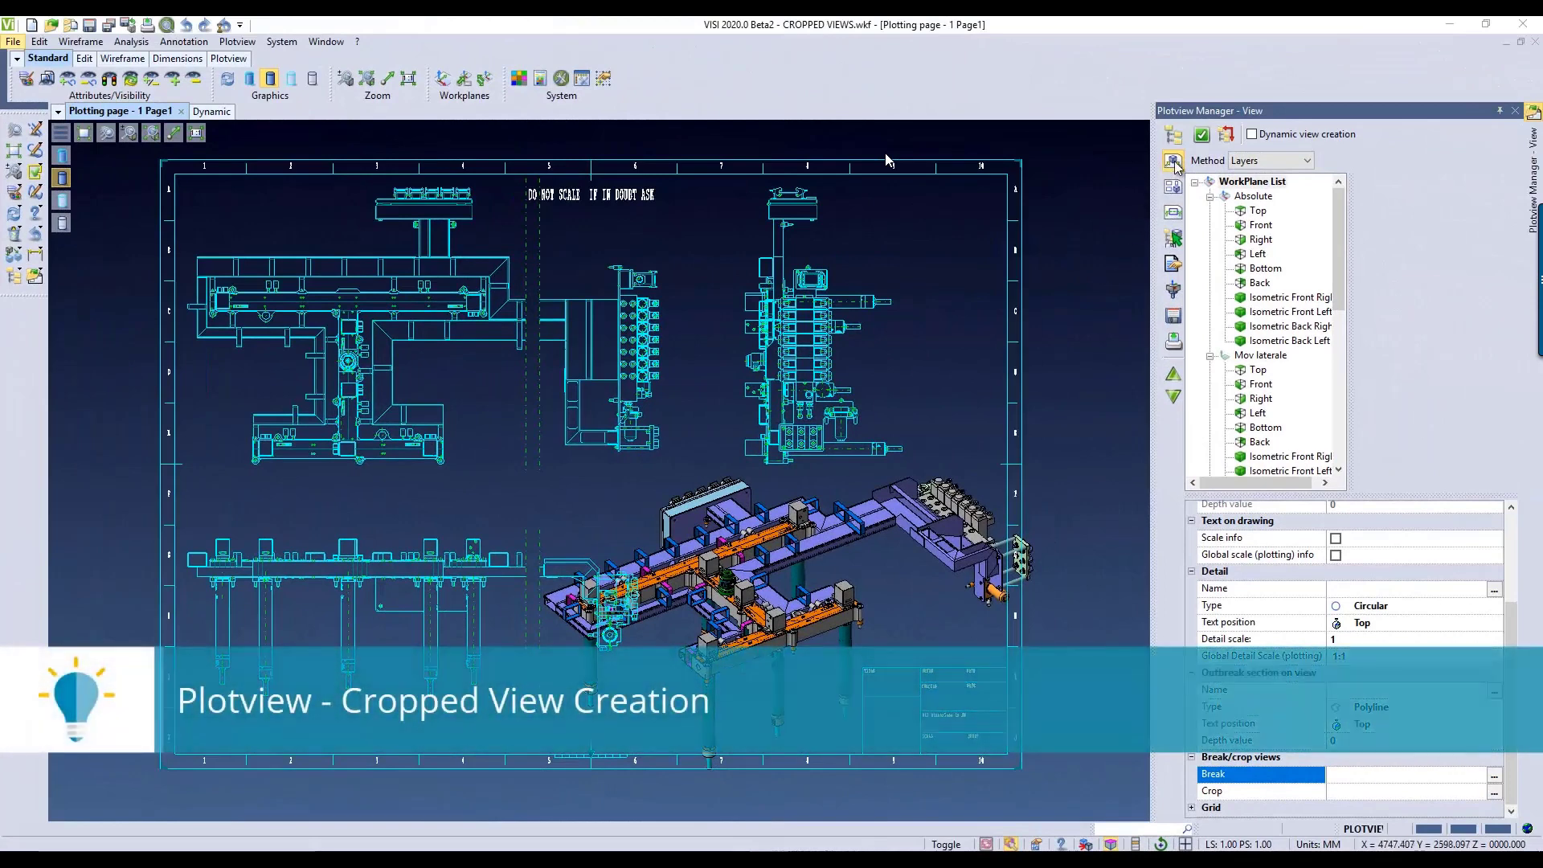
Step: Crop the shaded isometric view by 393 on the left, 134 on the right and 78 at the bottom
click(1210, 794)
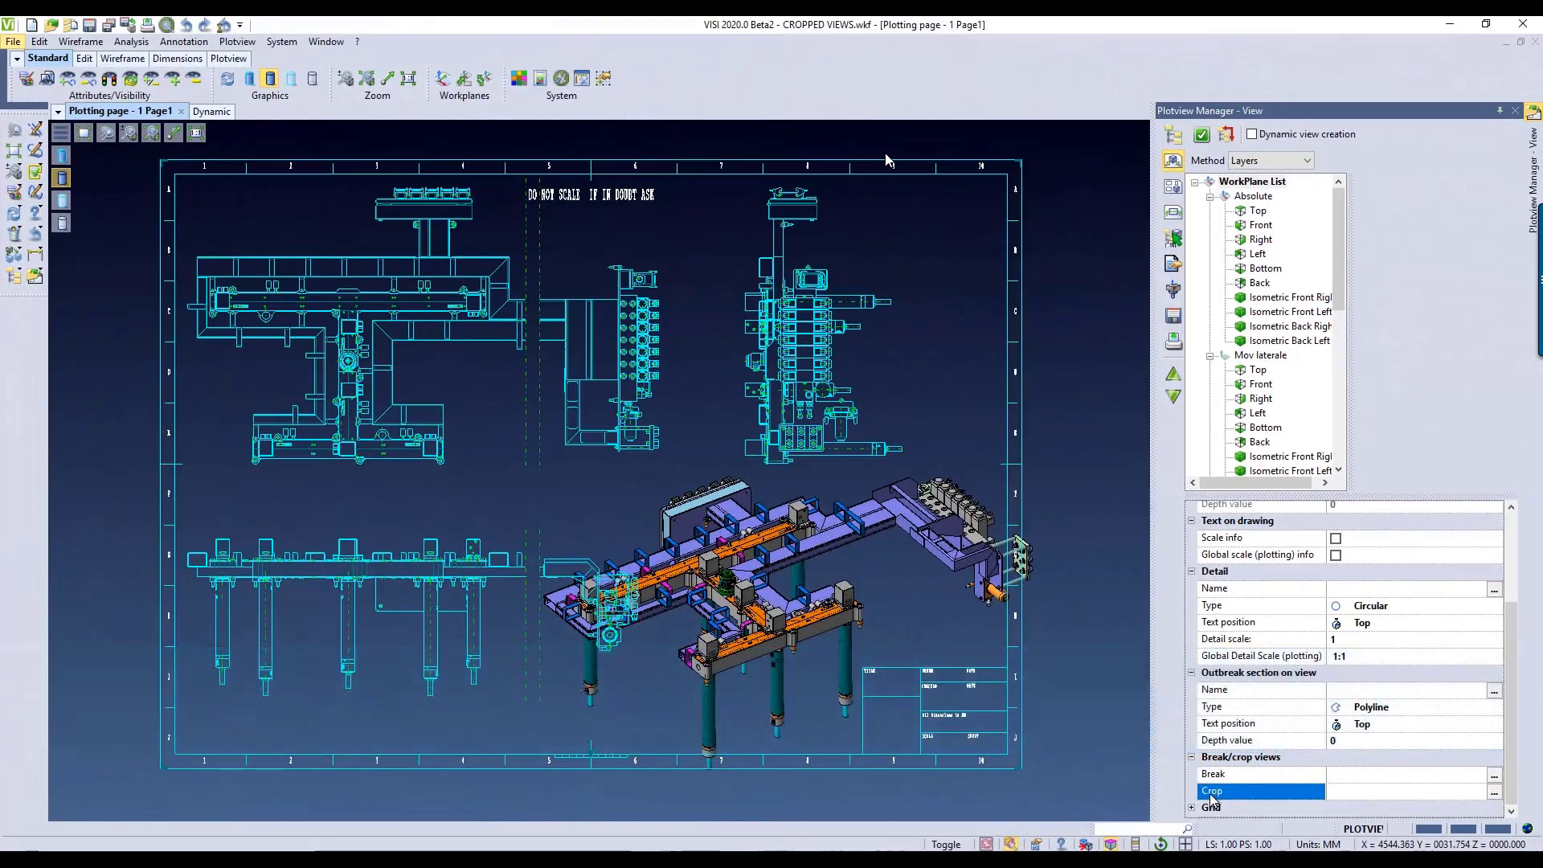
click(1494, 793)
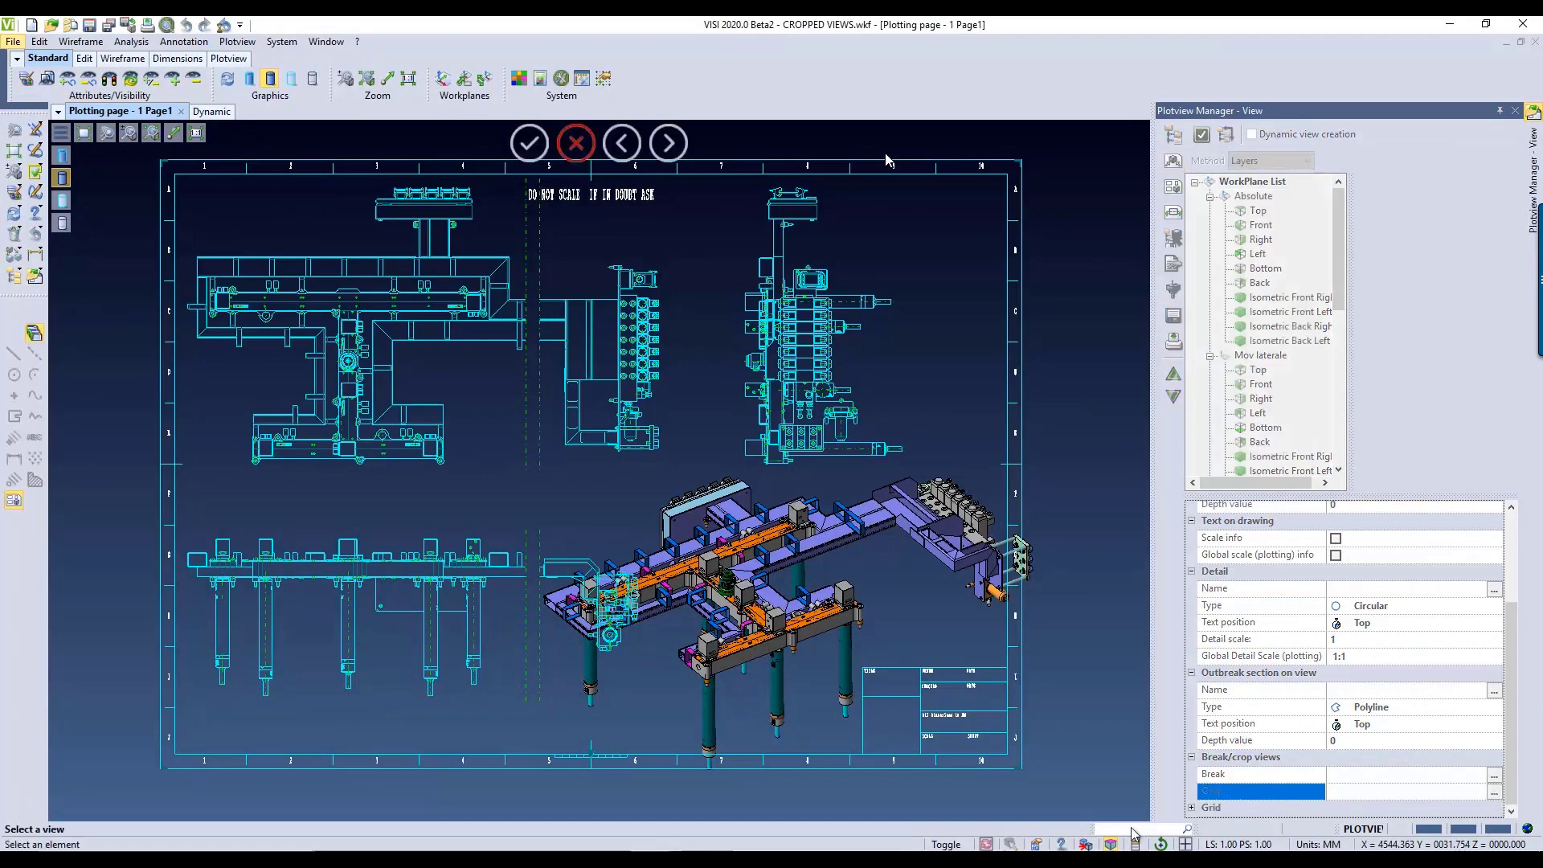
click(713, 563)
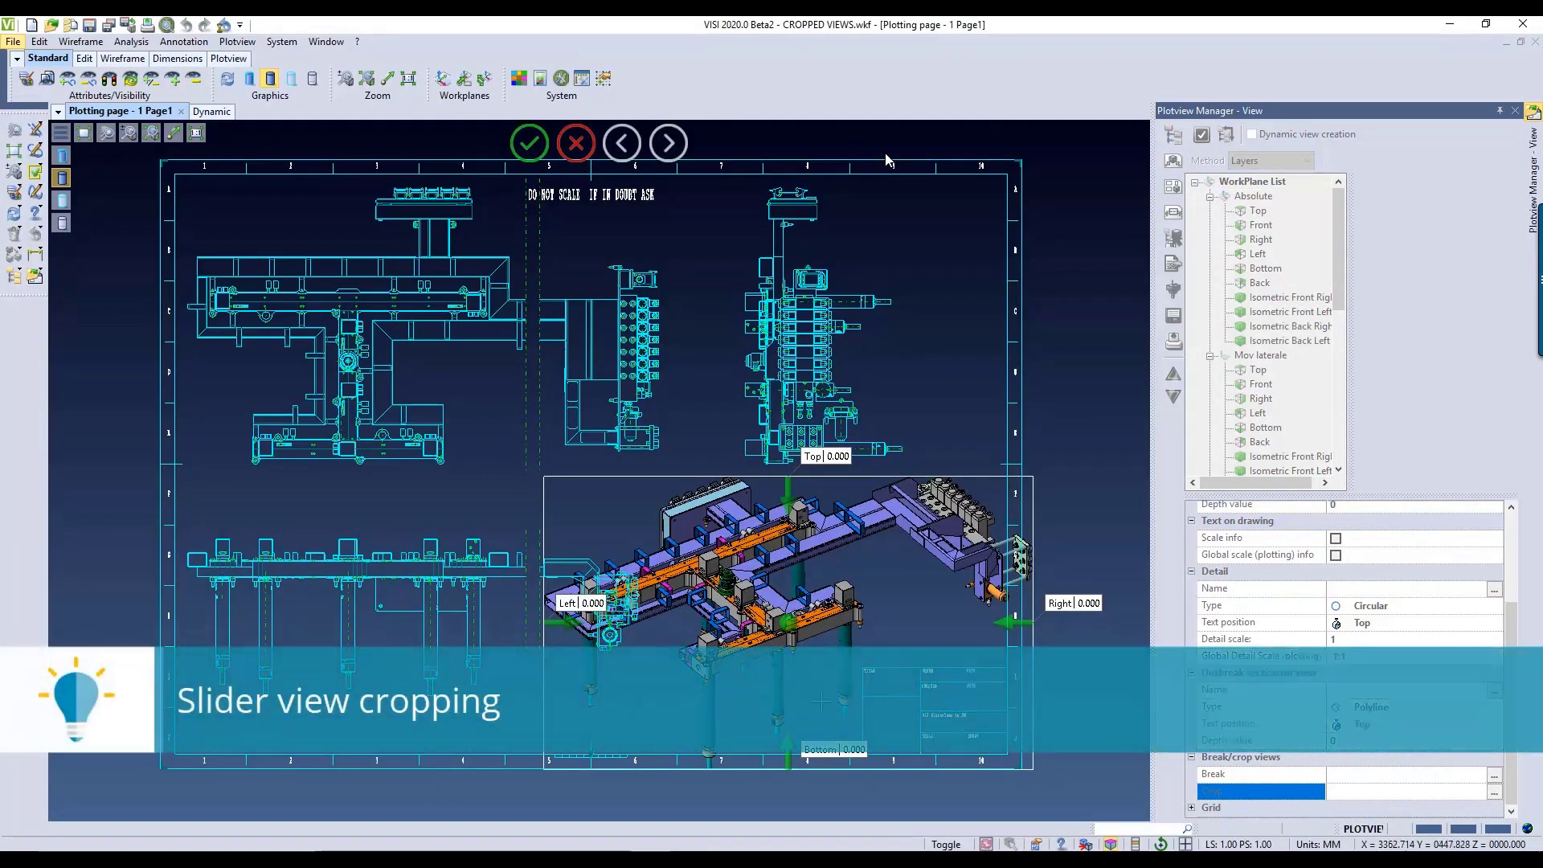
drag(1010, 622, 978, 623)
drag(567, 629, 664, 631)
drag(817, 757, 825, 735)
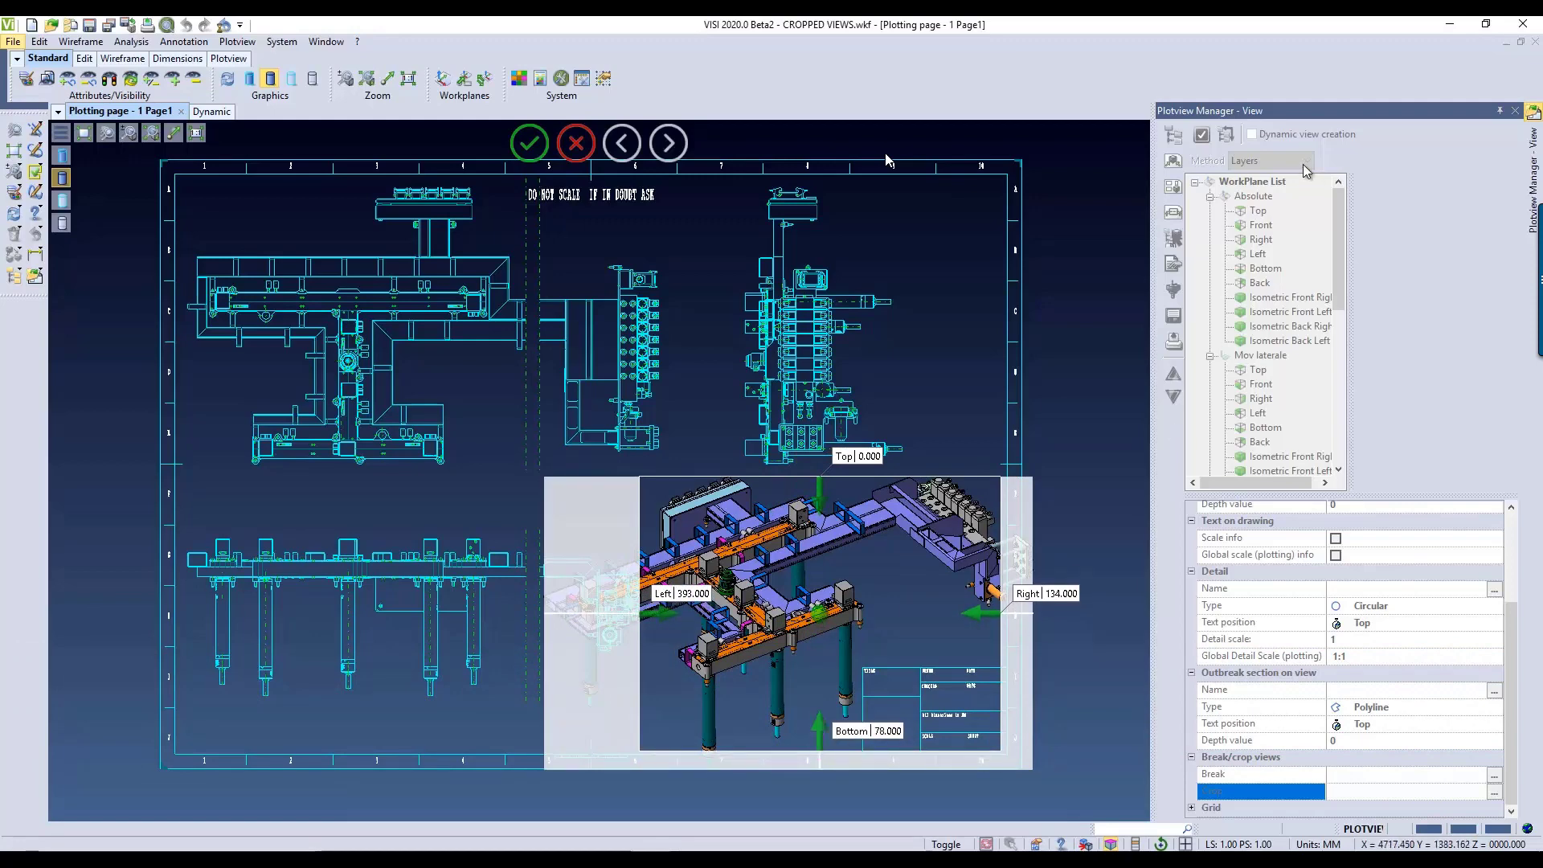
click(530, 145)
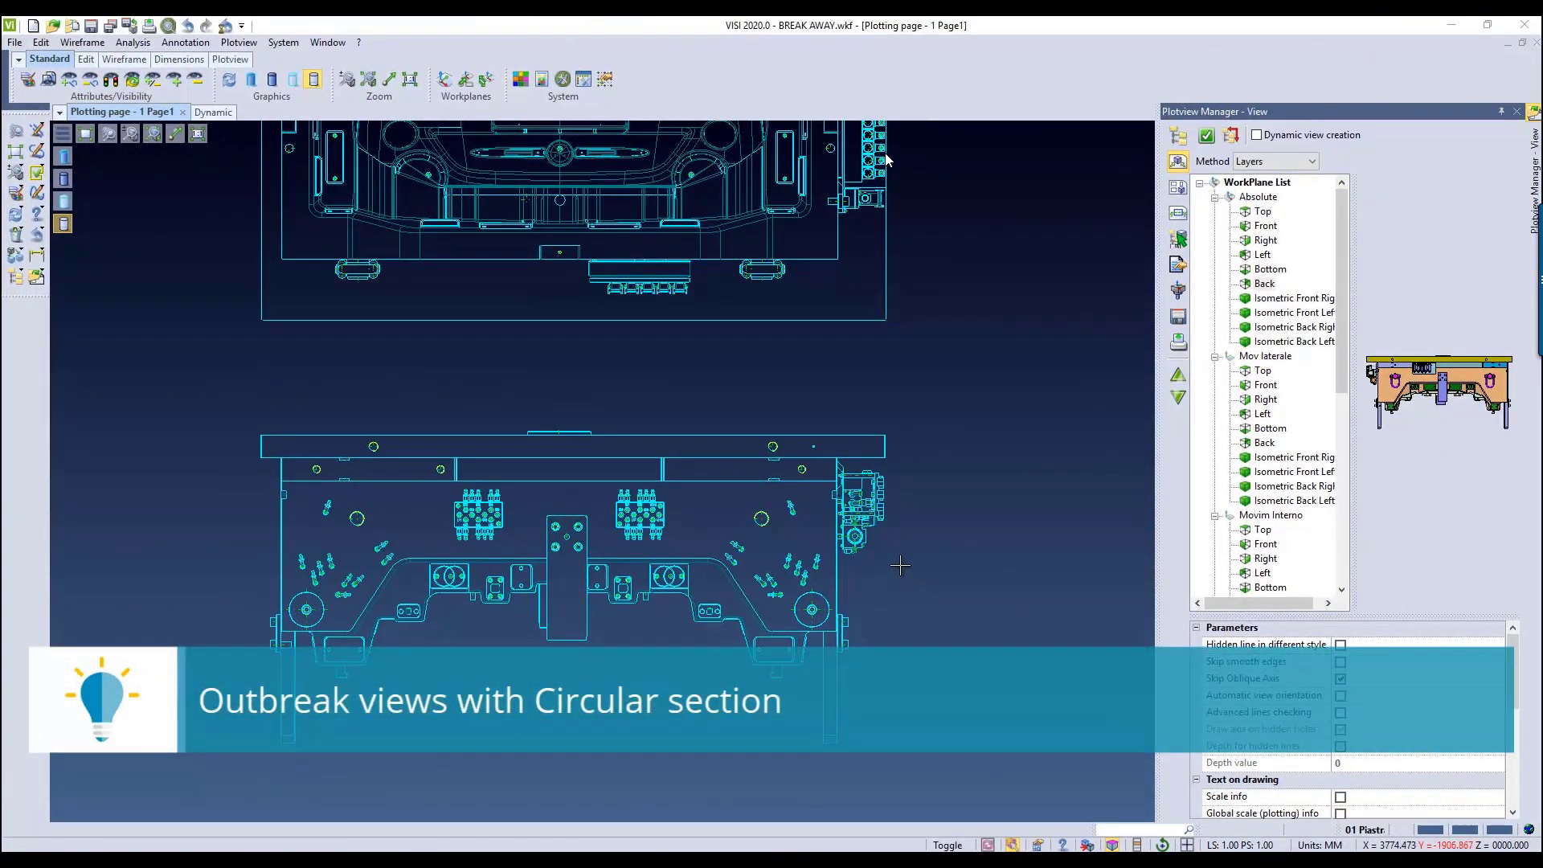
Step: Set the outbreak section type to Circular with a depth value of 320
scroll(1515, 672, down, 1)
scroll(1515, 672, down, 10)
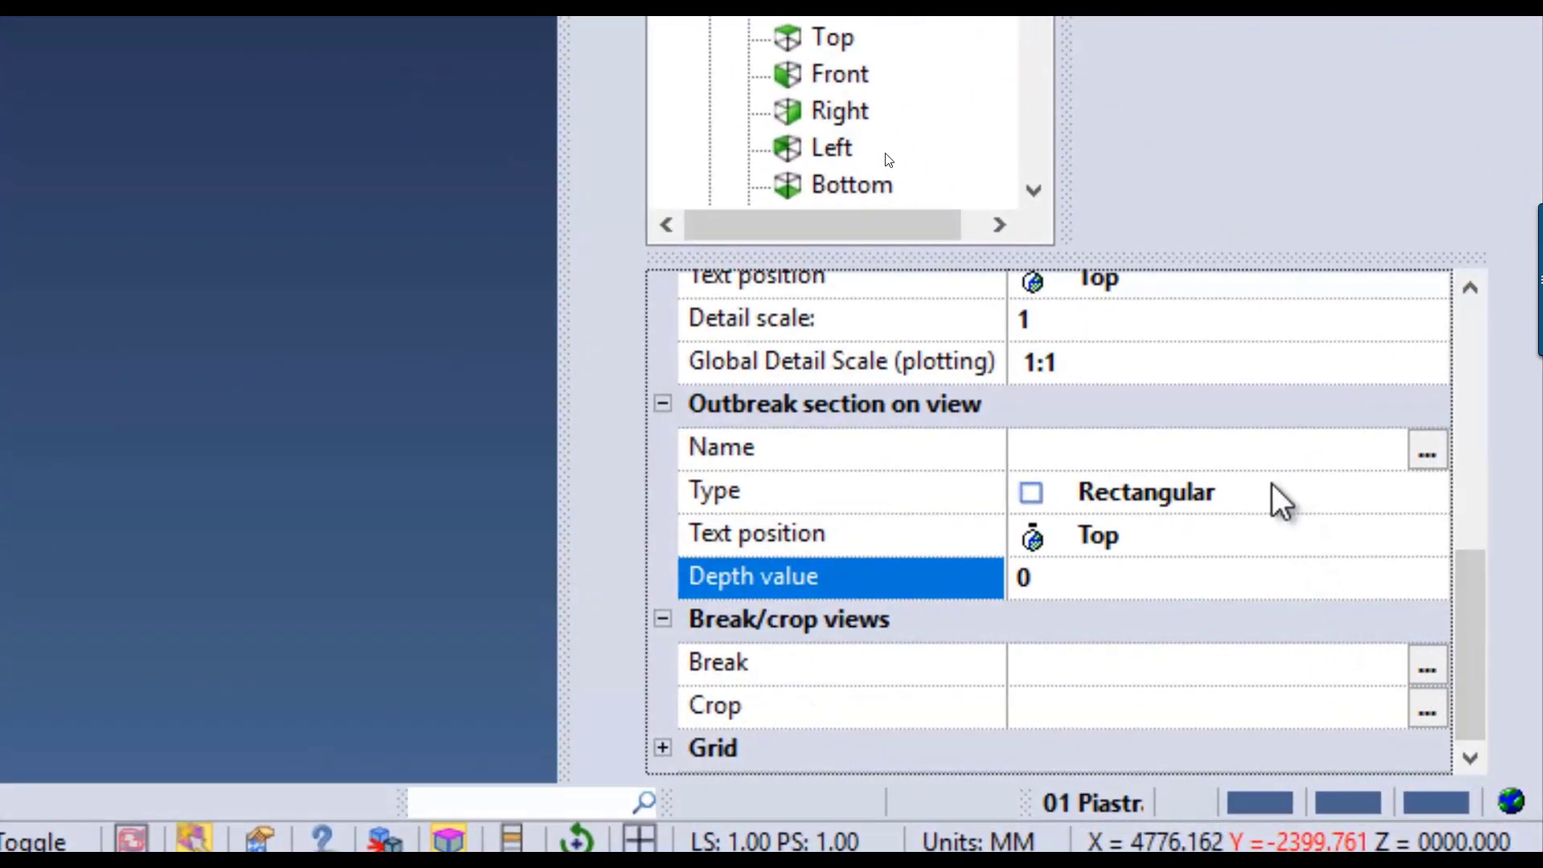
click(1278, 503)
click(1425, 498)
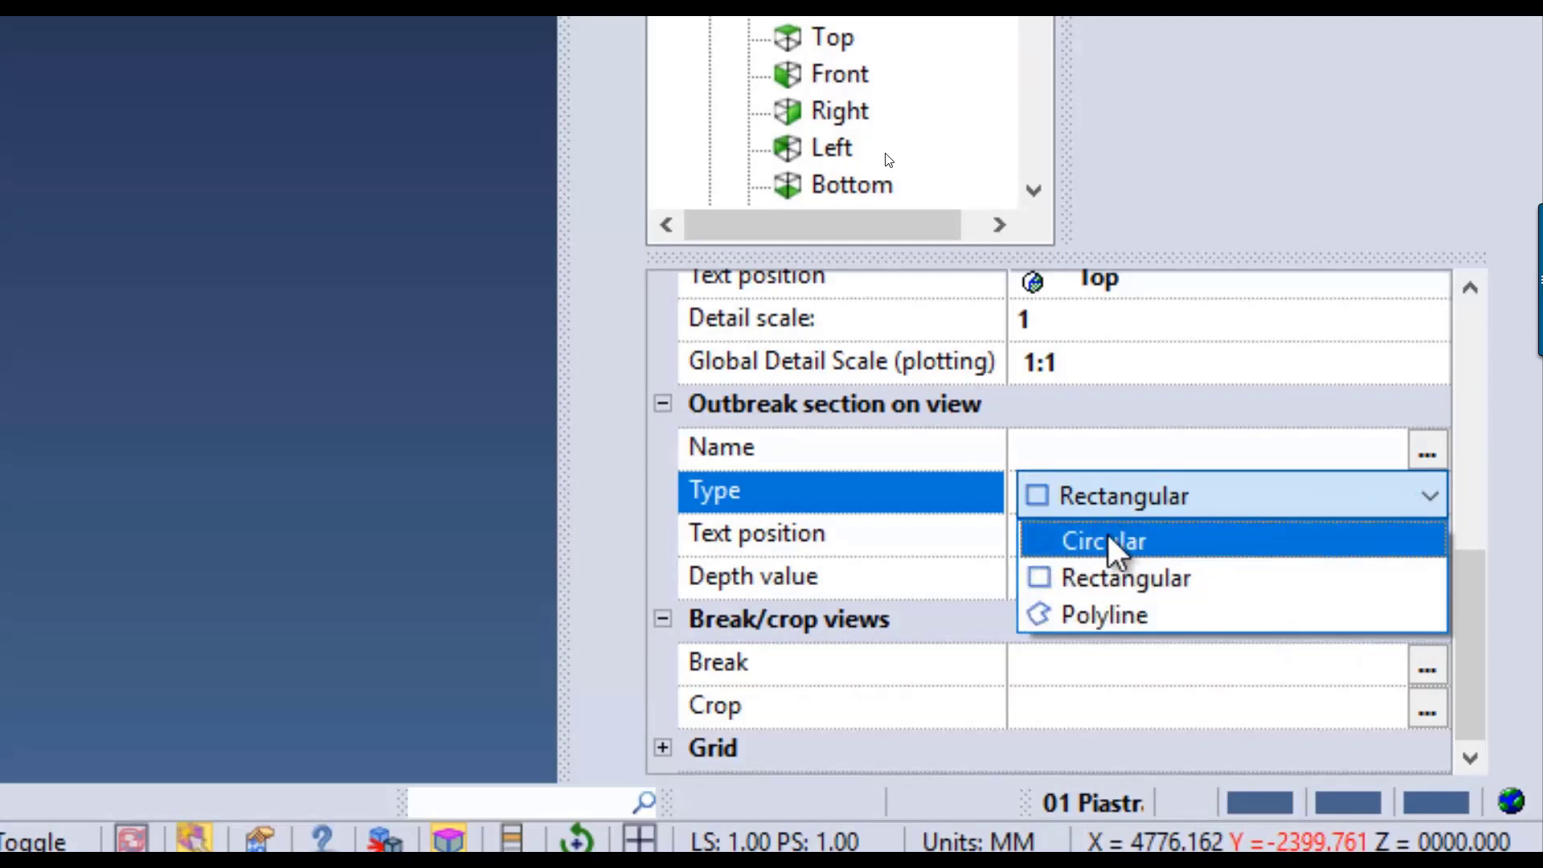
click(1083, 544)
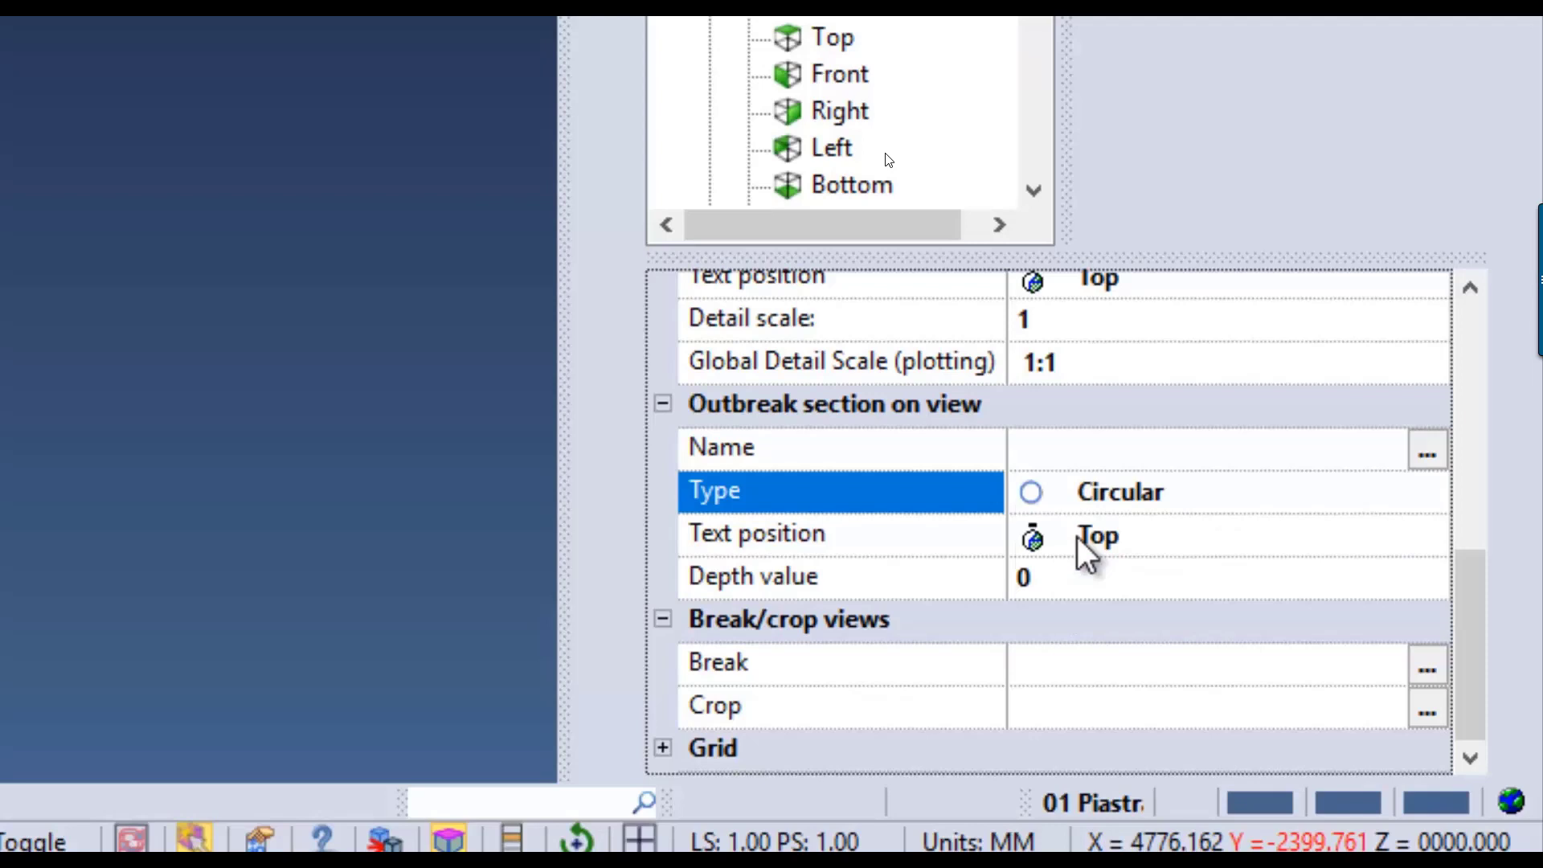
click(1040, 571)
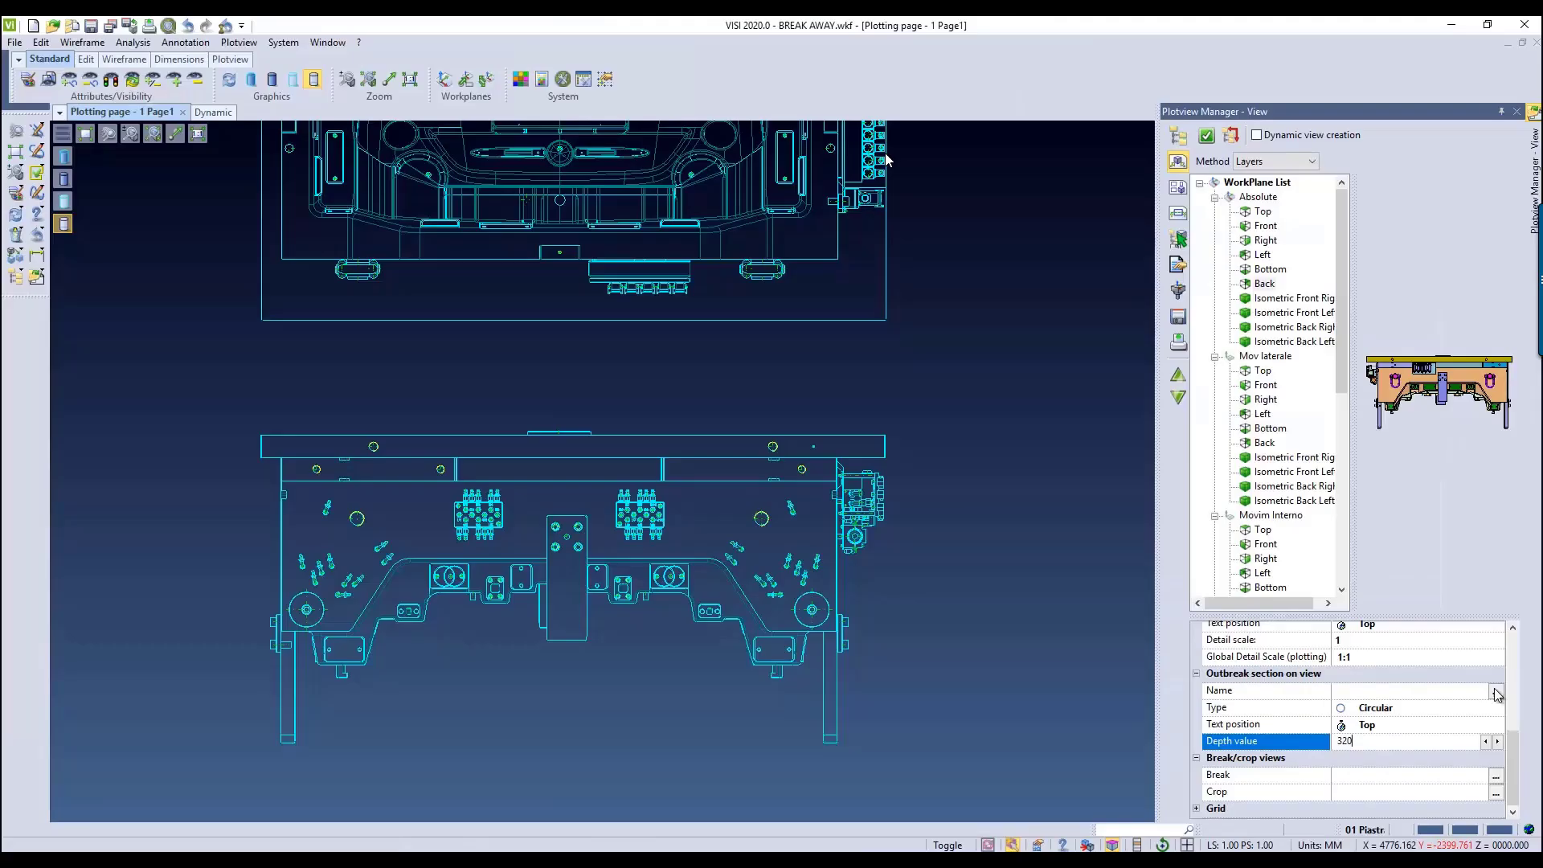
Step: Create the circular outbreak section on the lower view, centred on the small point near the upper plate's right end
click(1497, 693)
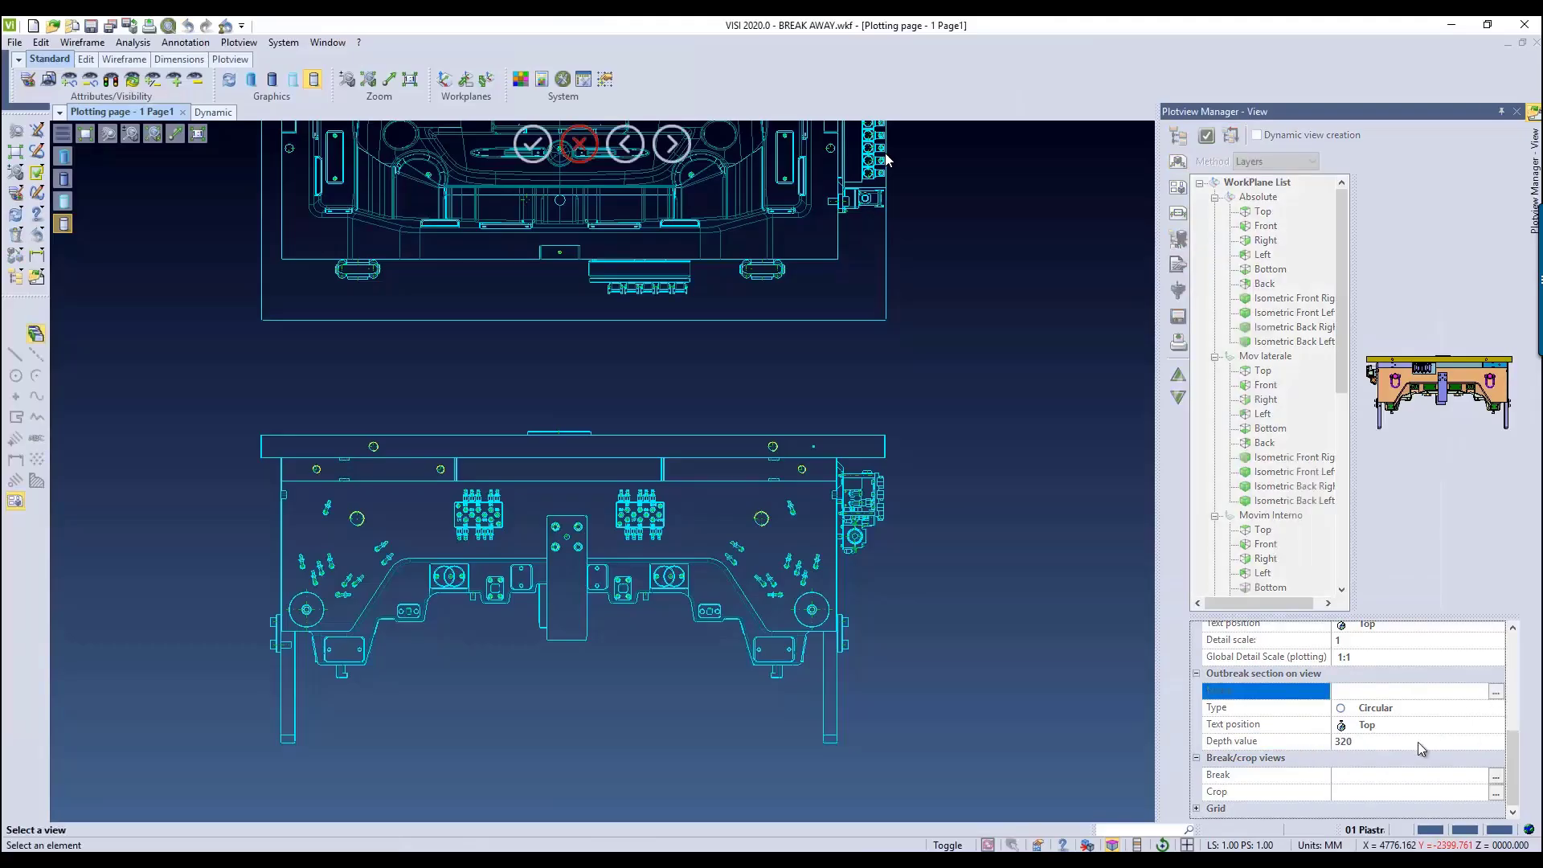
click(787, 487)
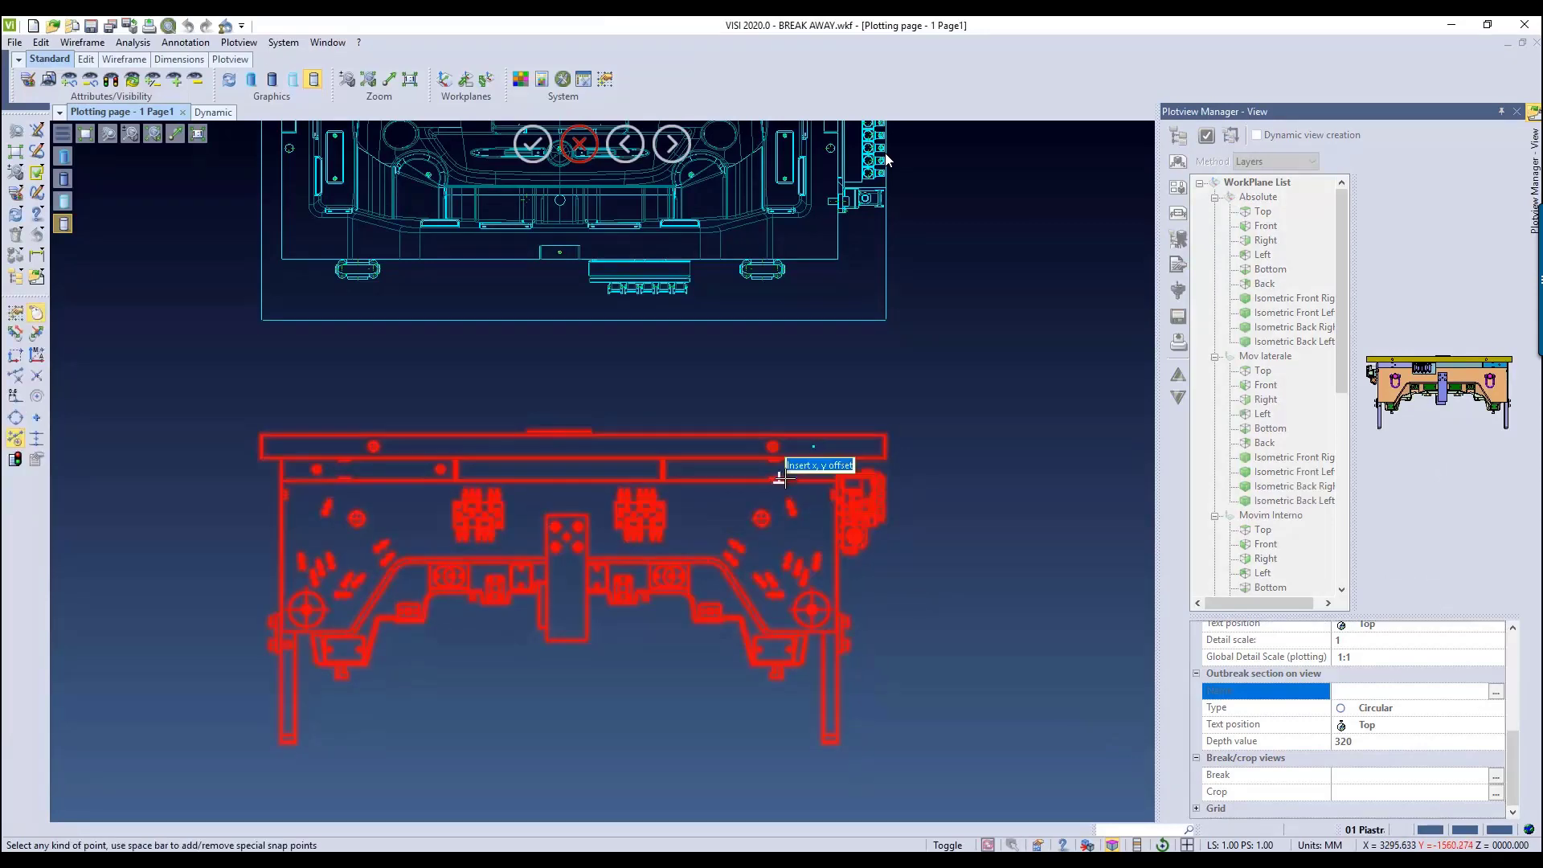
click(814, 445)
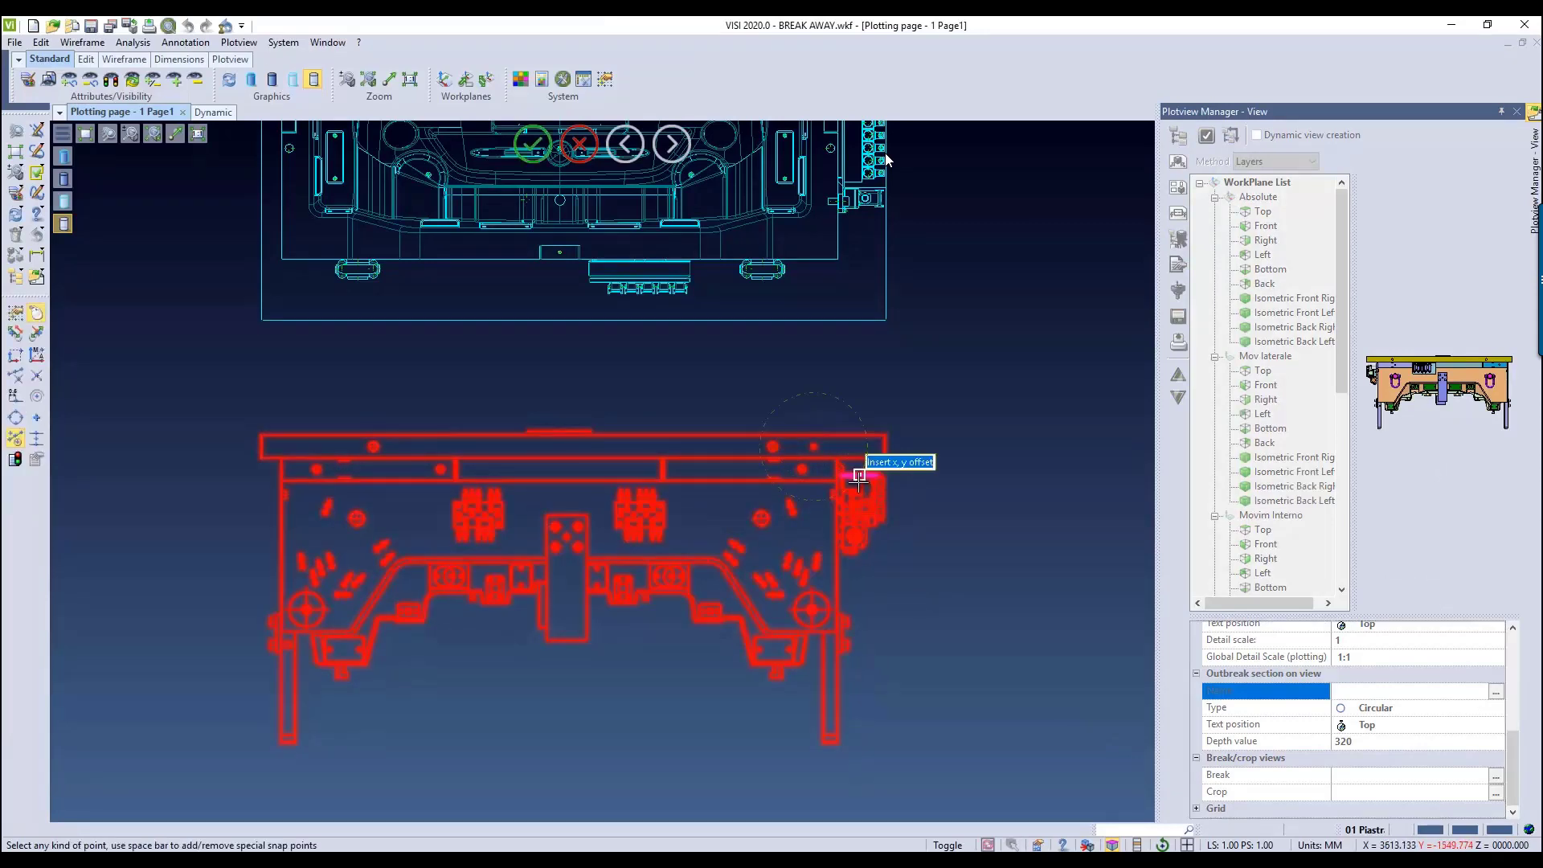
click(894, 514)
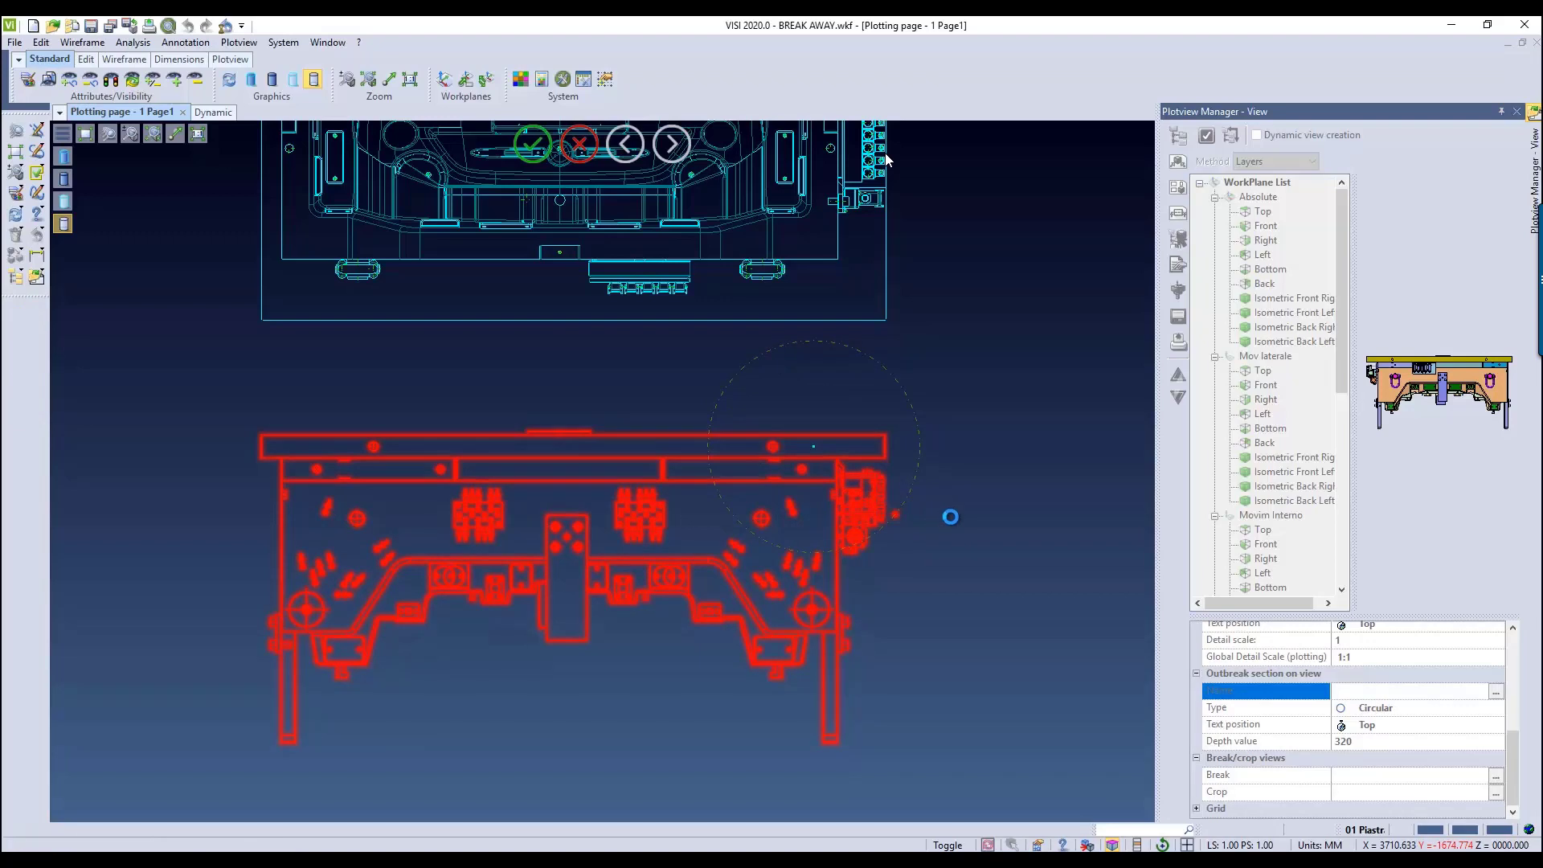
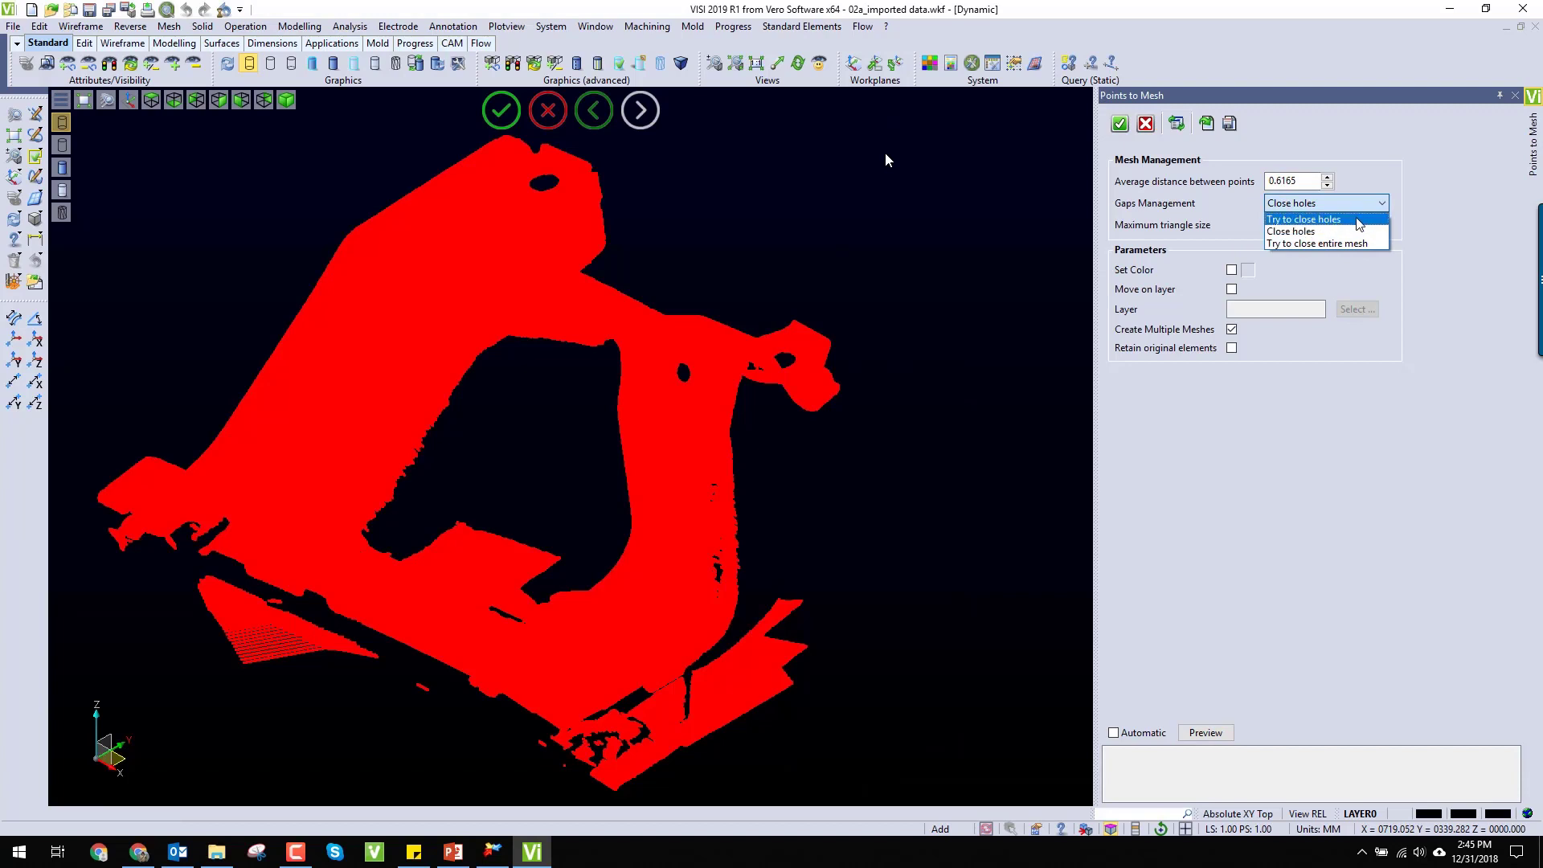
Step: Convert the selected point cloud to a mesh with gaps management set to Close holes, and display it shaded
click(1355, 236)
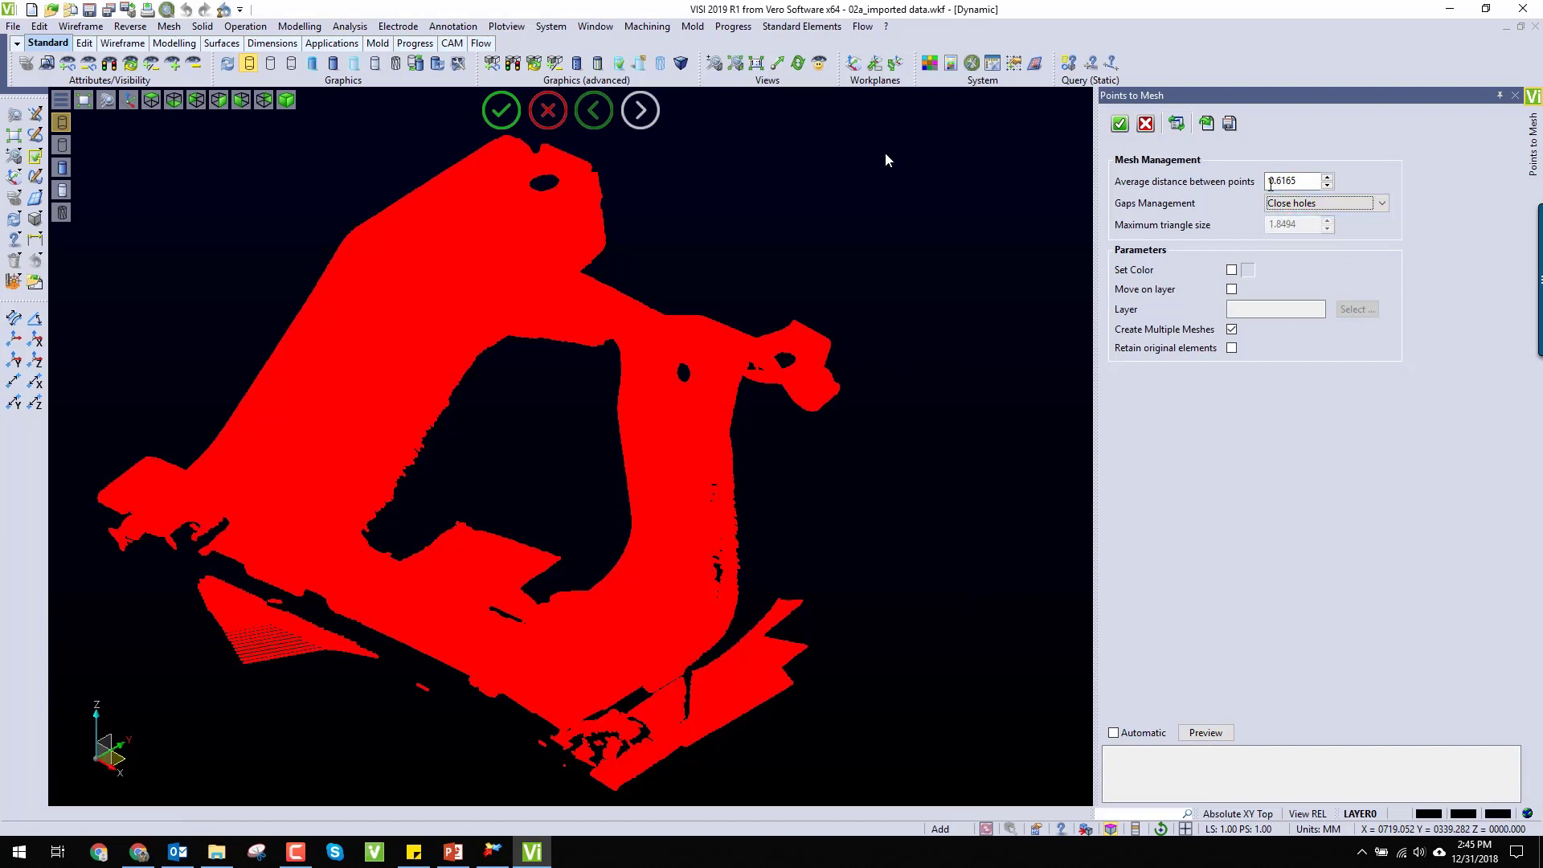
click(1119, 124)
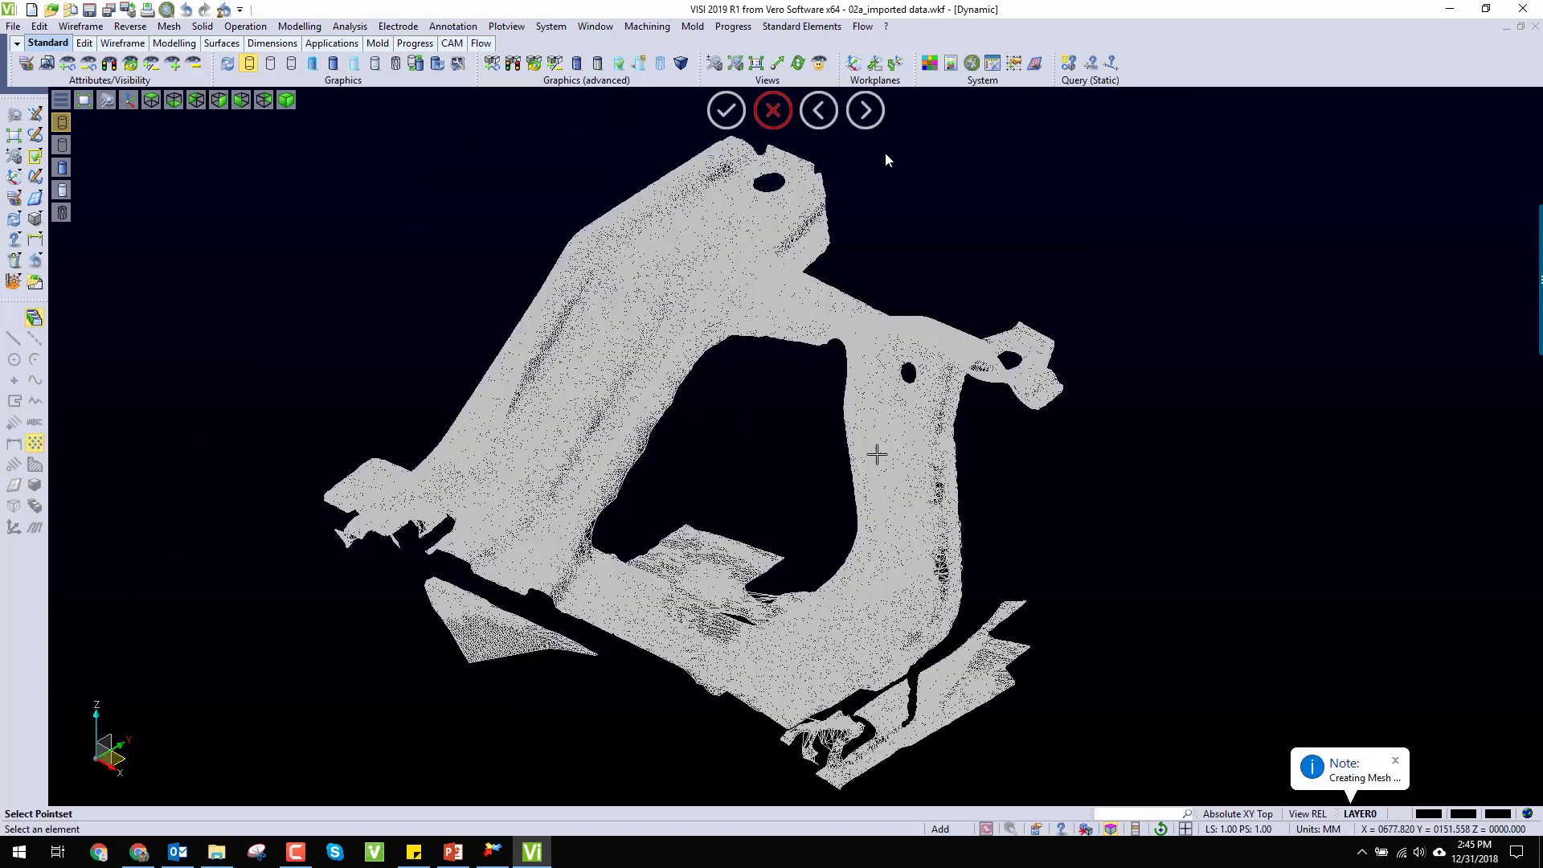
click(311, 63)
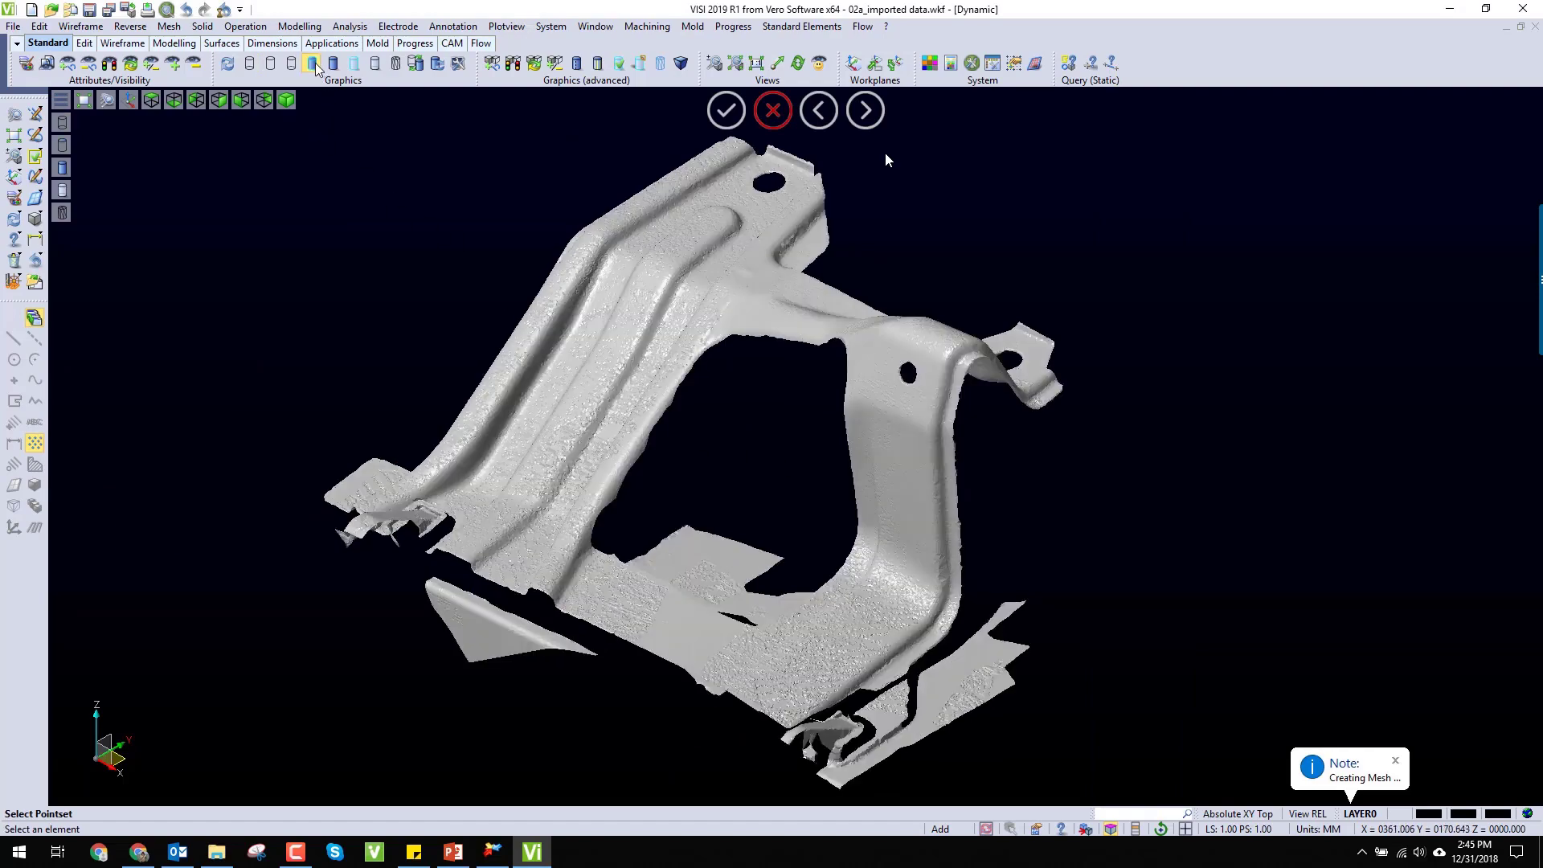
Step: Examine the surface roughness of the shaded mesh's ribs and bends close up from another angle, and end the meshing command
middle_drag(569, 406, 565, 369)
scroll(542, 343, up, 3)
scroll(542, 342, up, 3)
middle_drag(625, 441, 701, 490)
scroll(700, 489, down, 4)
scroll(589, 509, up, 2)
scroll(701, 490, up, 2)
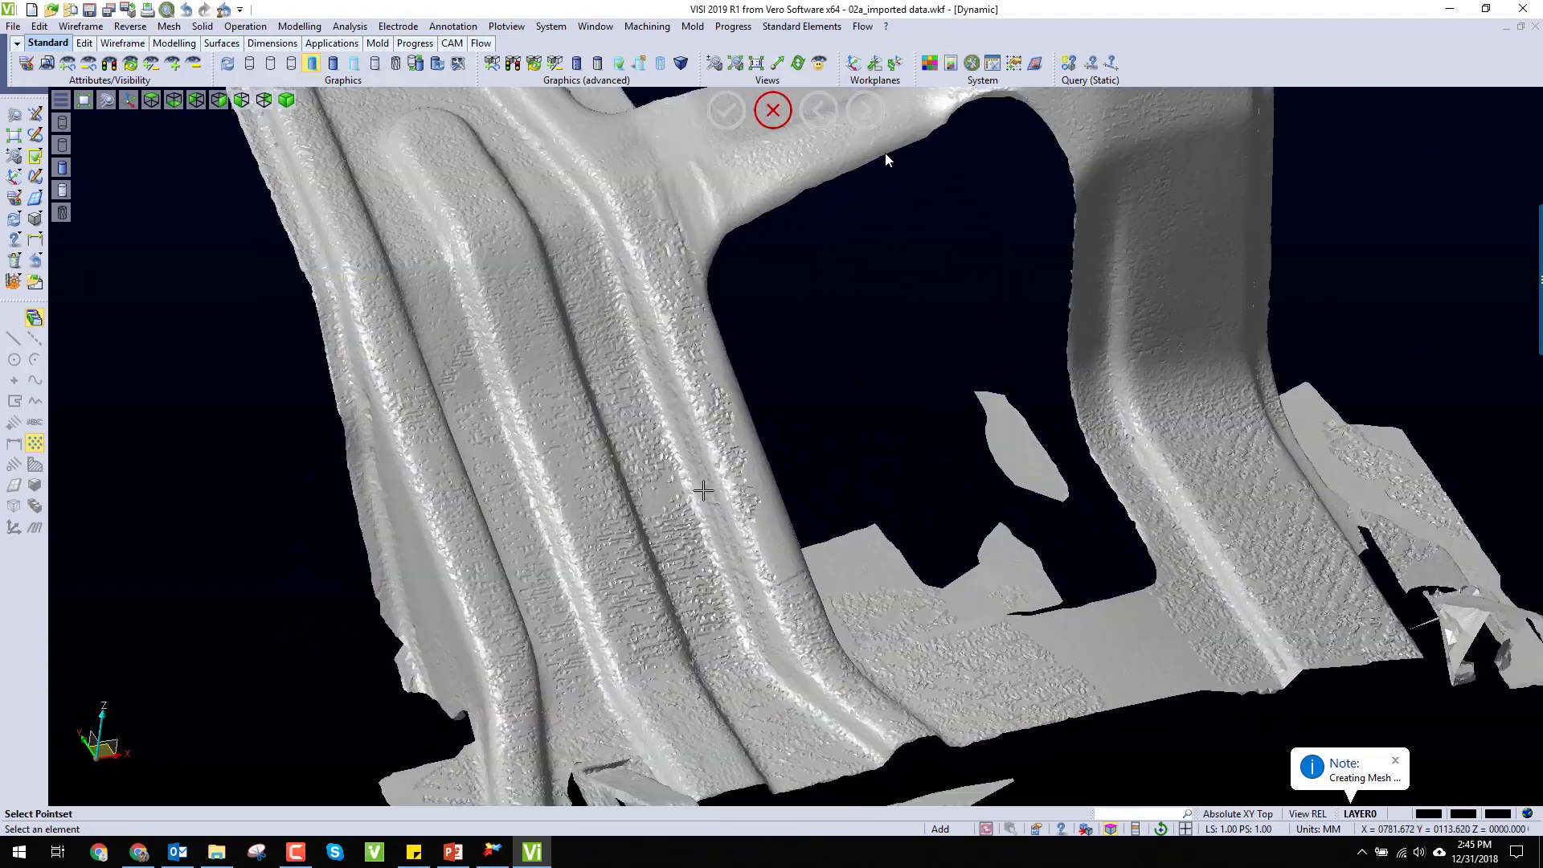
scroll(704, 490, down, 2)
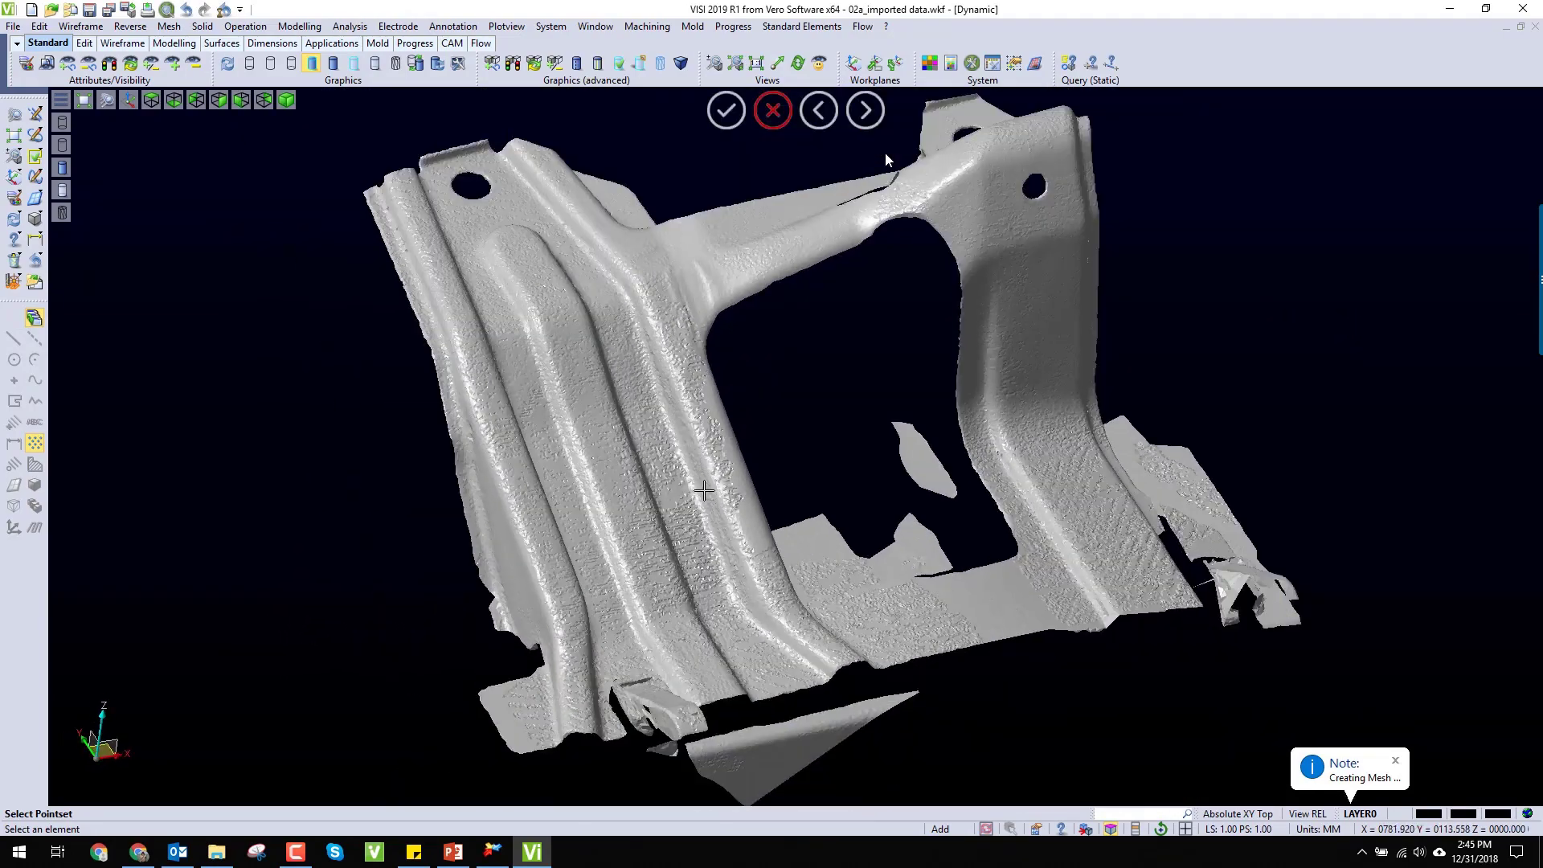
click(775, 120)
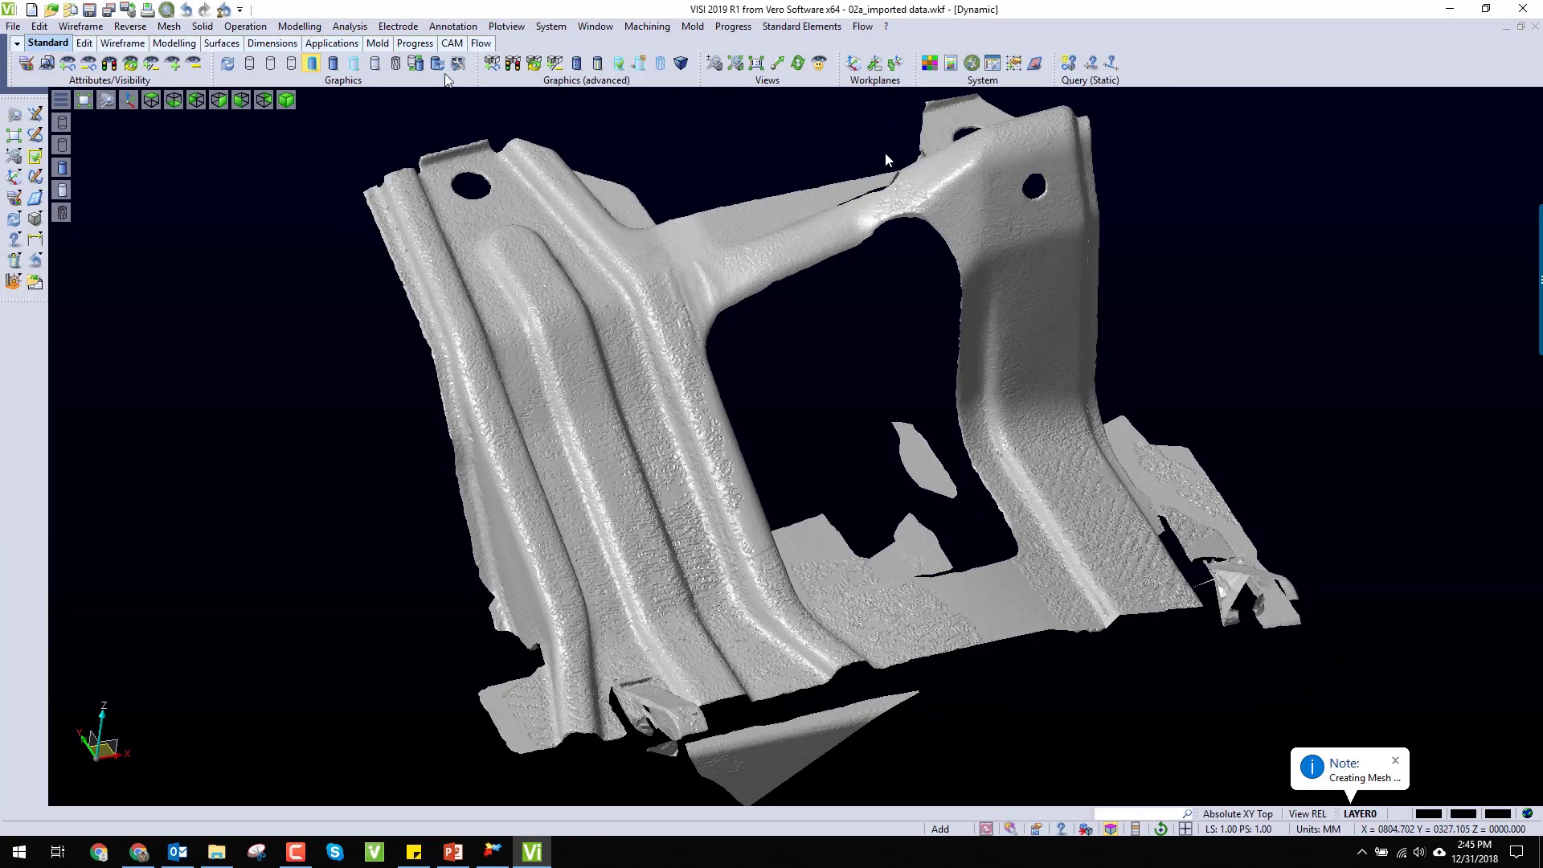
Step: Refine the main bracket mesh with a deviation error of 0.2, at most 1000000 triangles and a minimum triangle size of 1.2
click(134, 29)
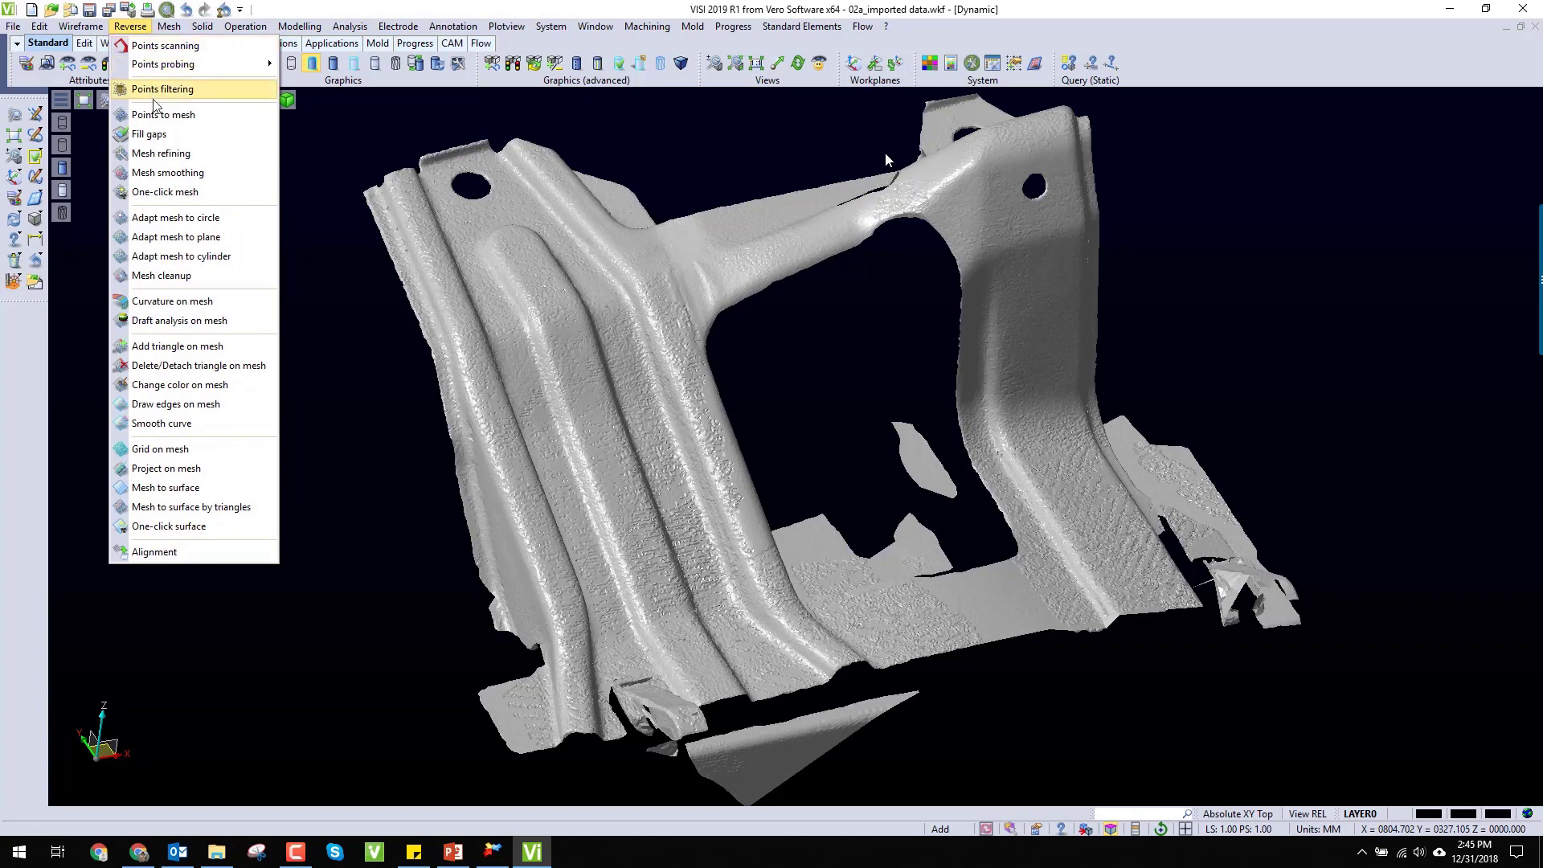
click(163, 154)
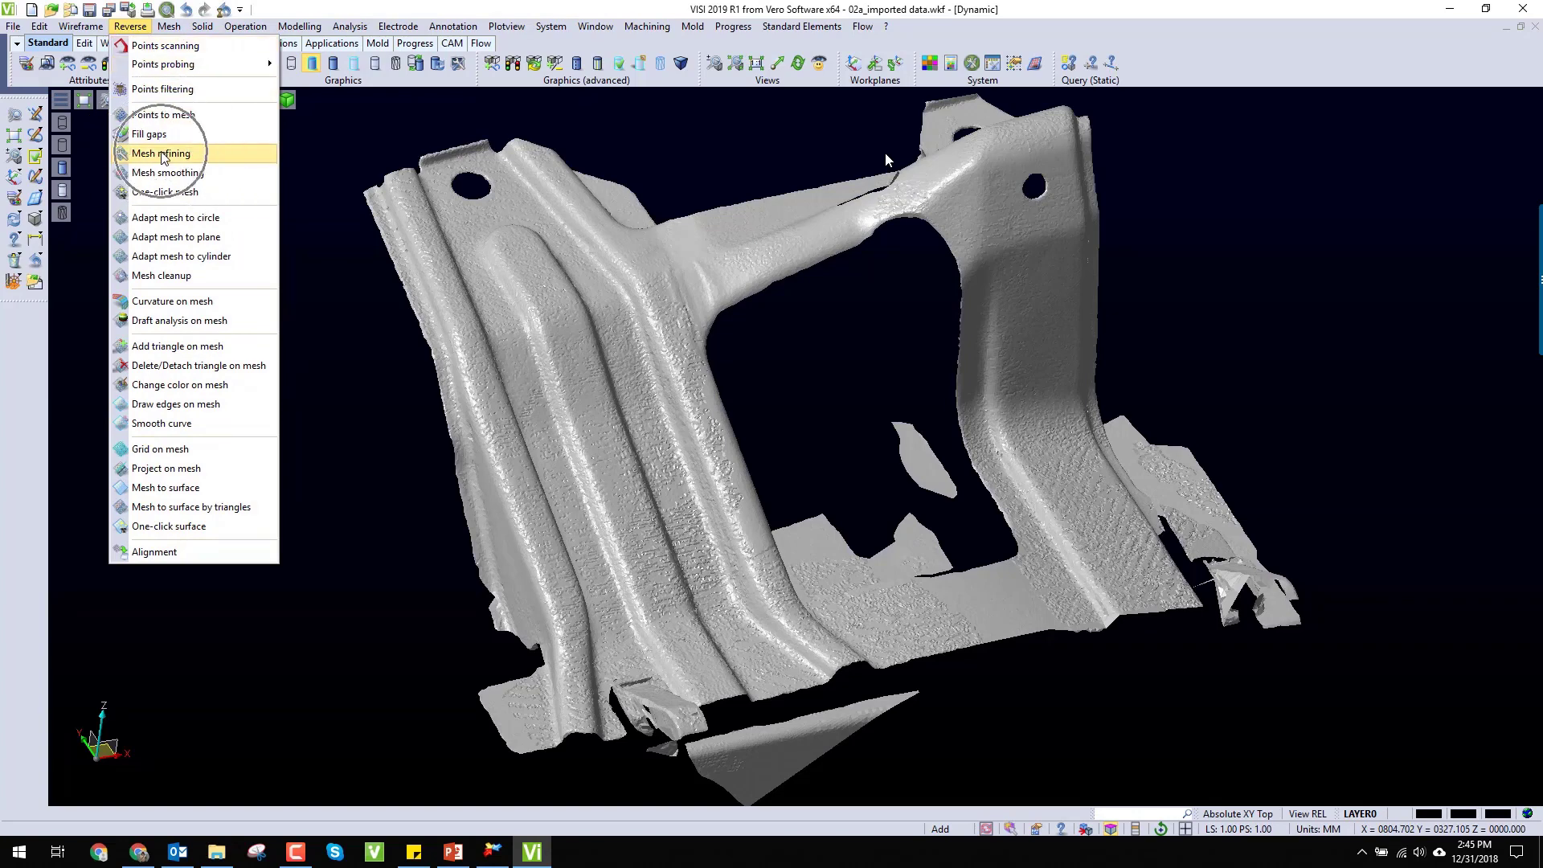
click(589, 444)
right_click(588, 444)
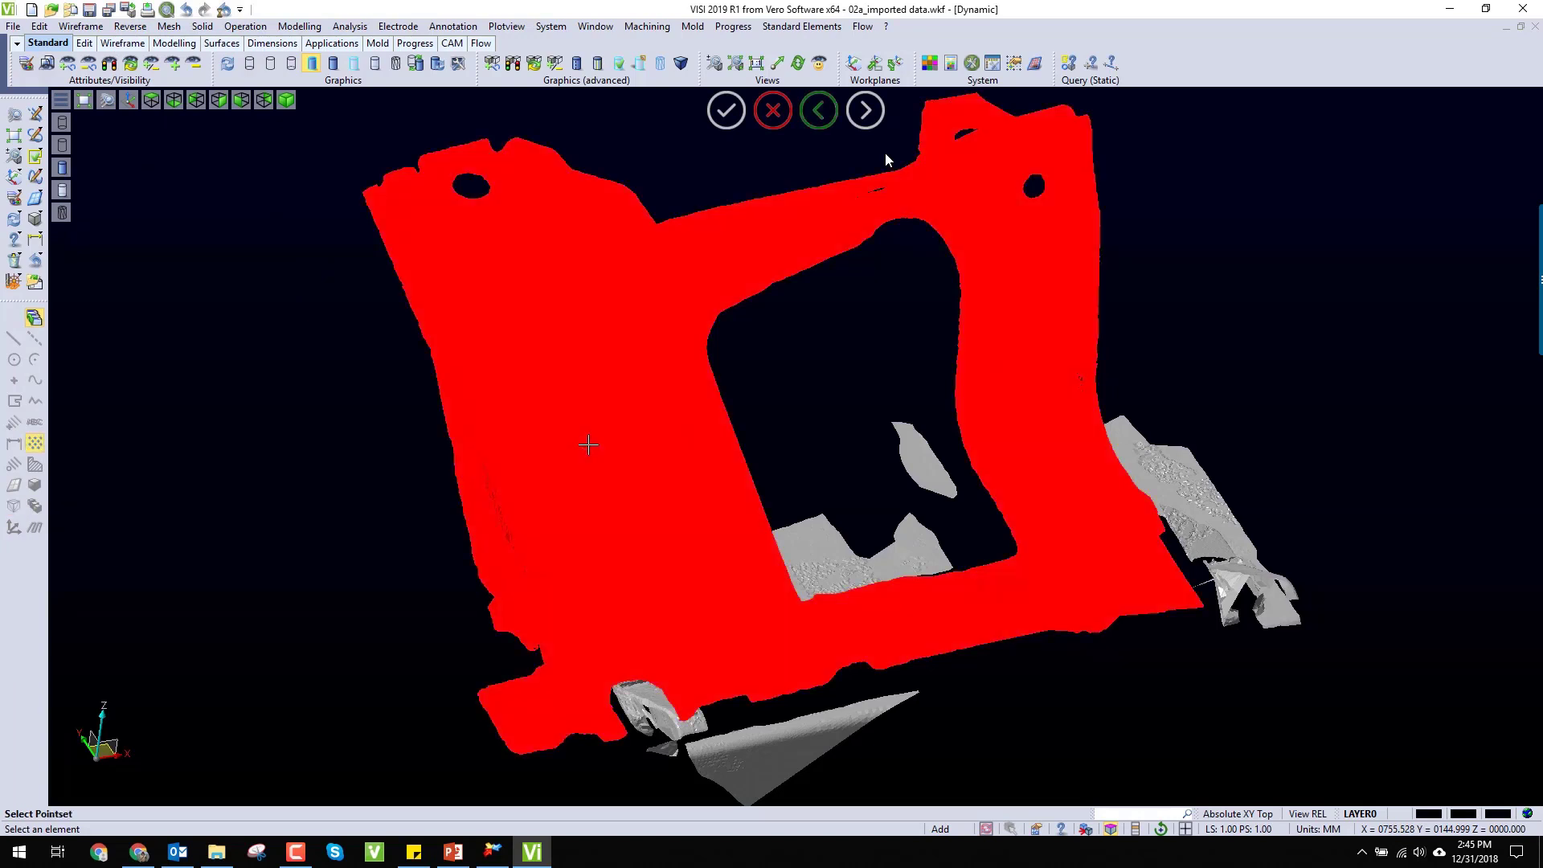
right_click(588, 444)
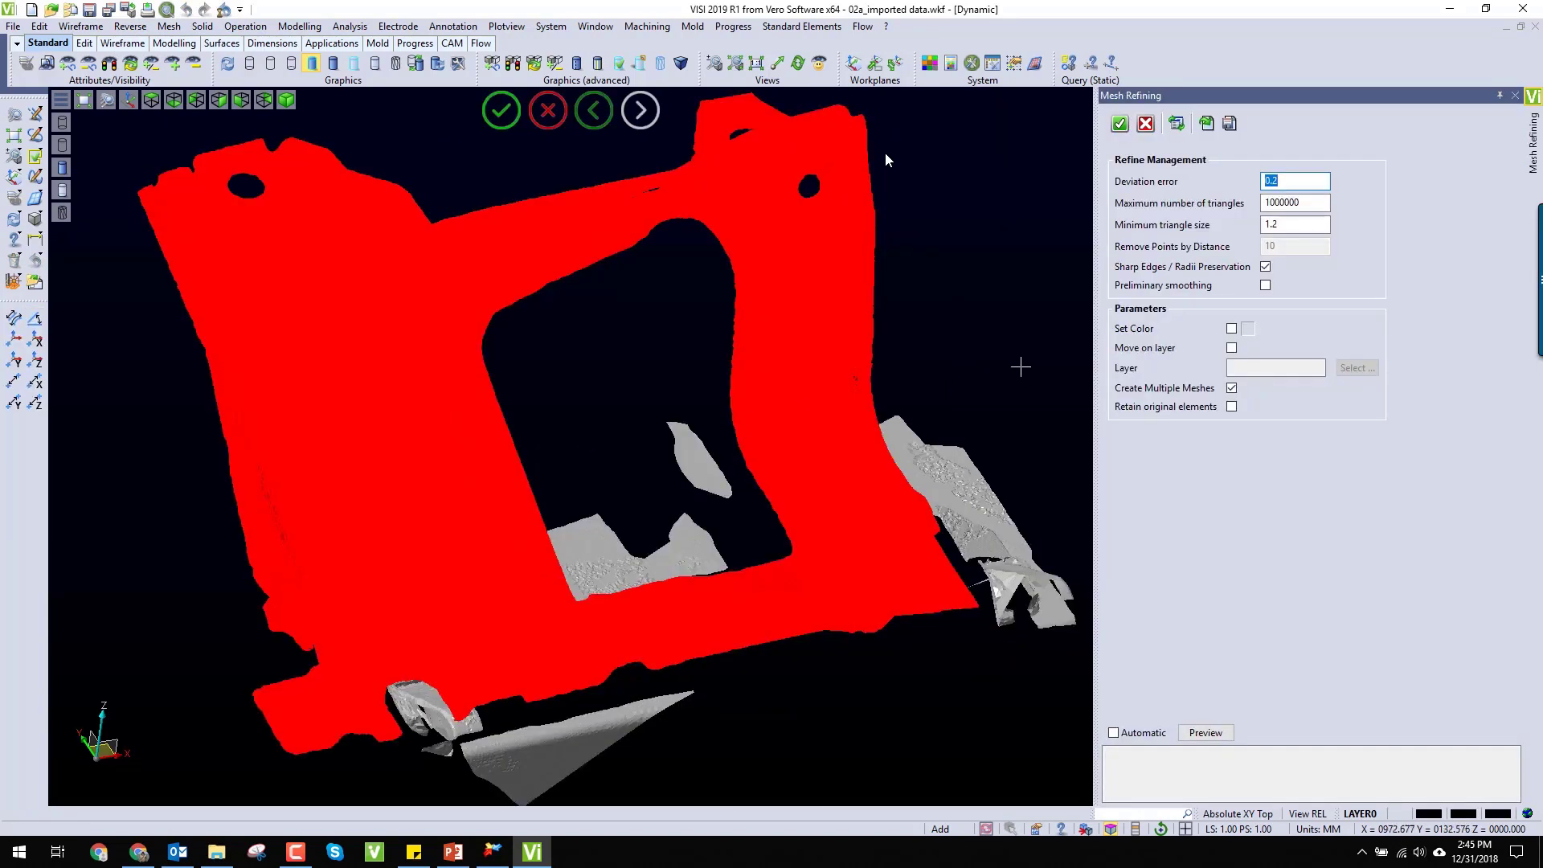
click(1120, 124)
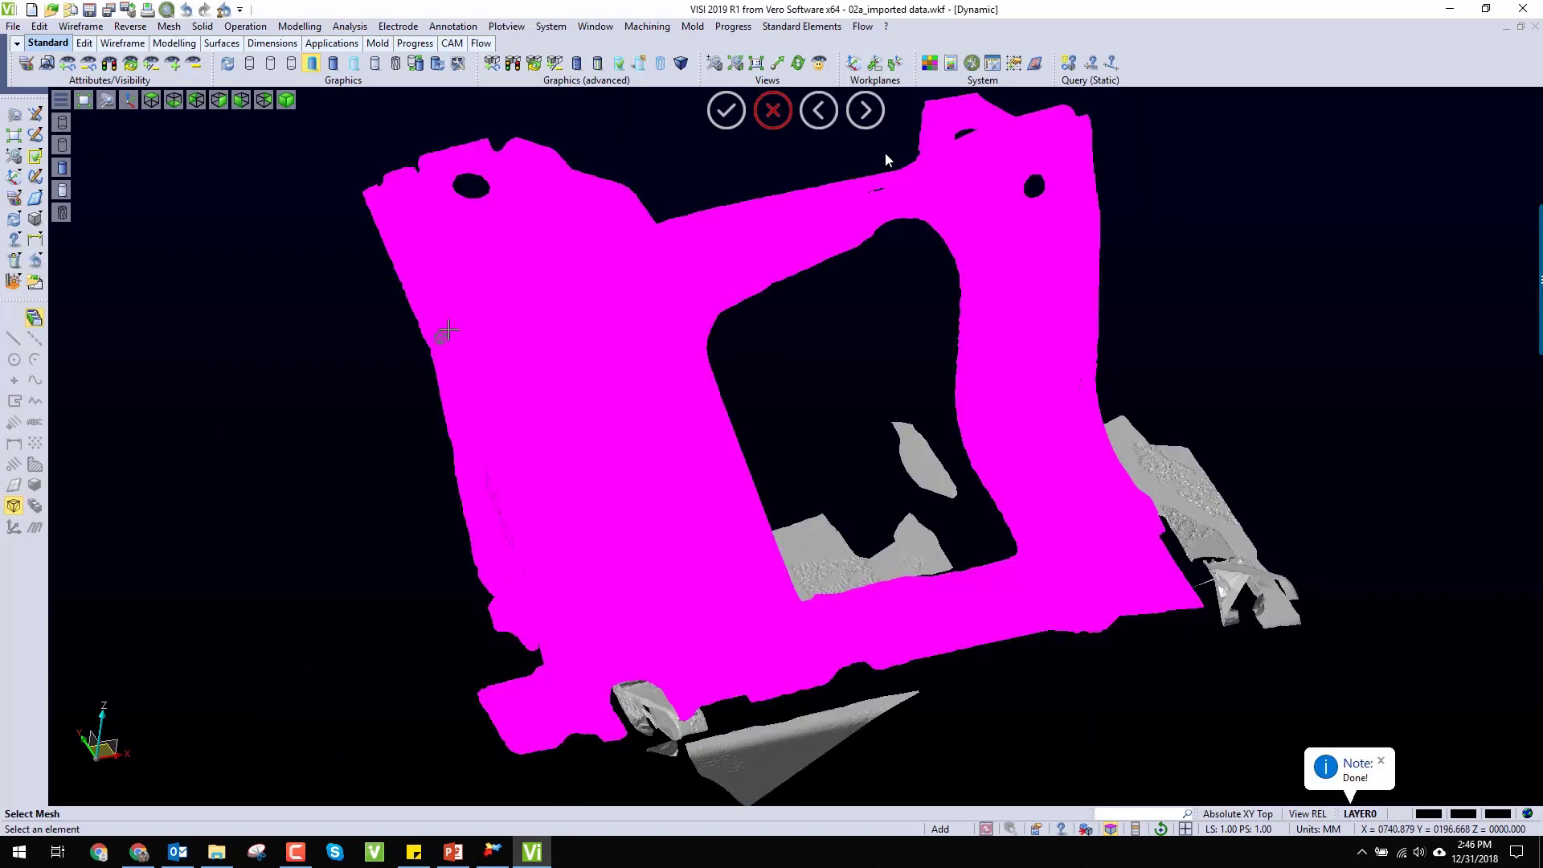
click(772, 116)
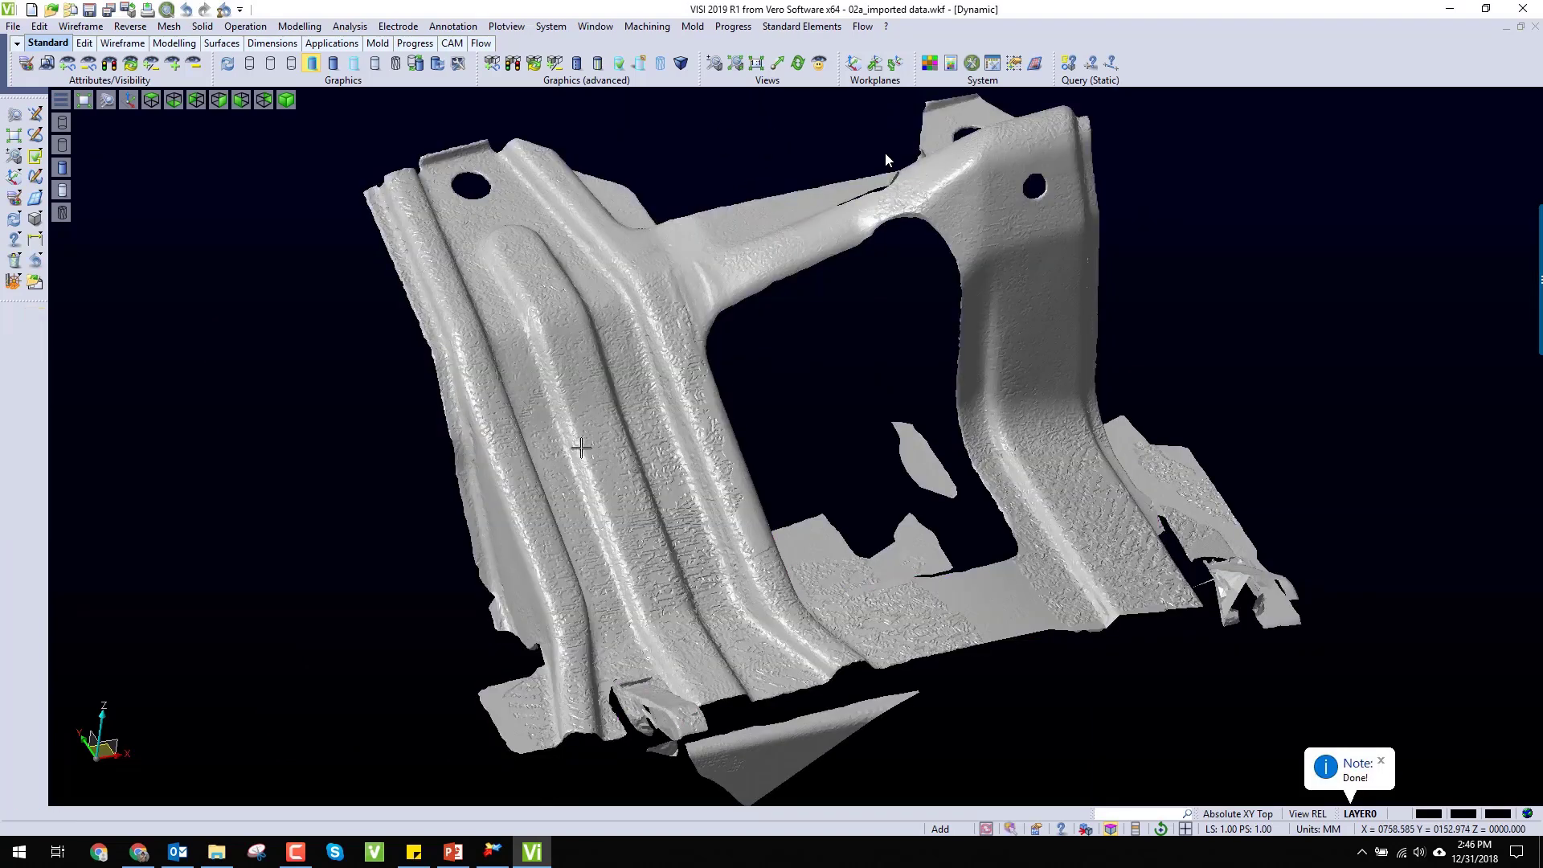
Step: Inspect the refined bracket mesh's ribs and side wall close up from different angles
scroll(581, 449, up, 2)
scroll(639, 438, up, 2)
scroll(640, 438, down, 2)
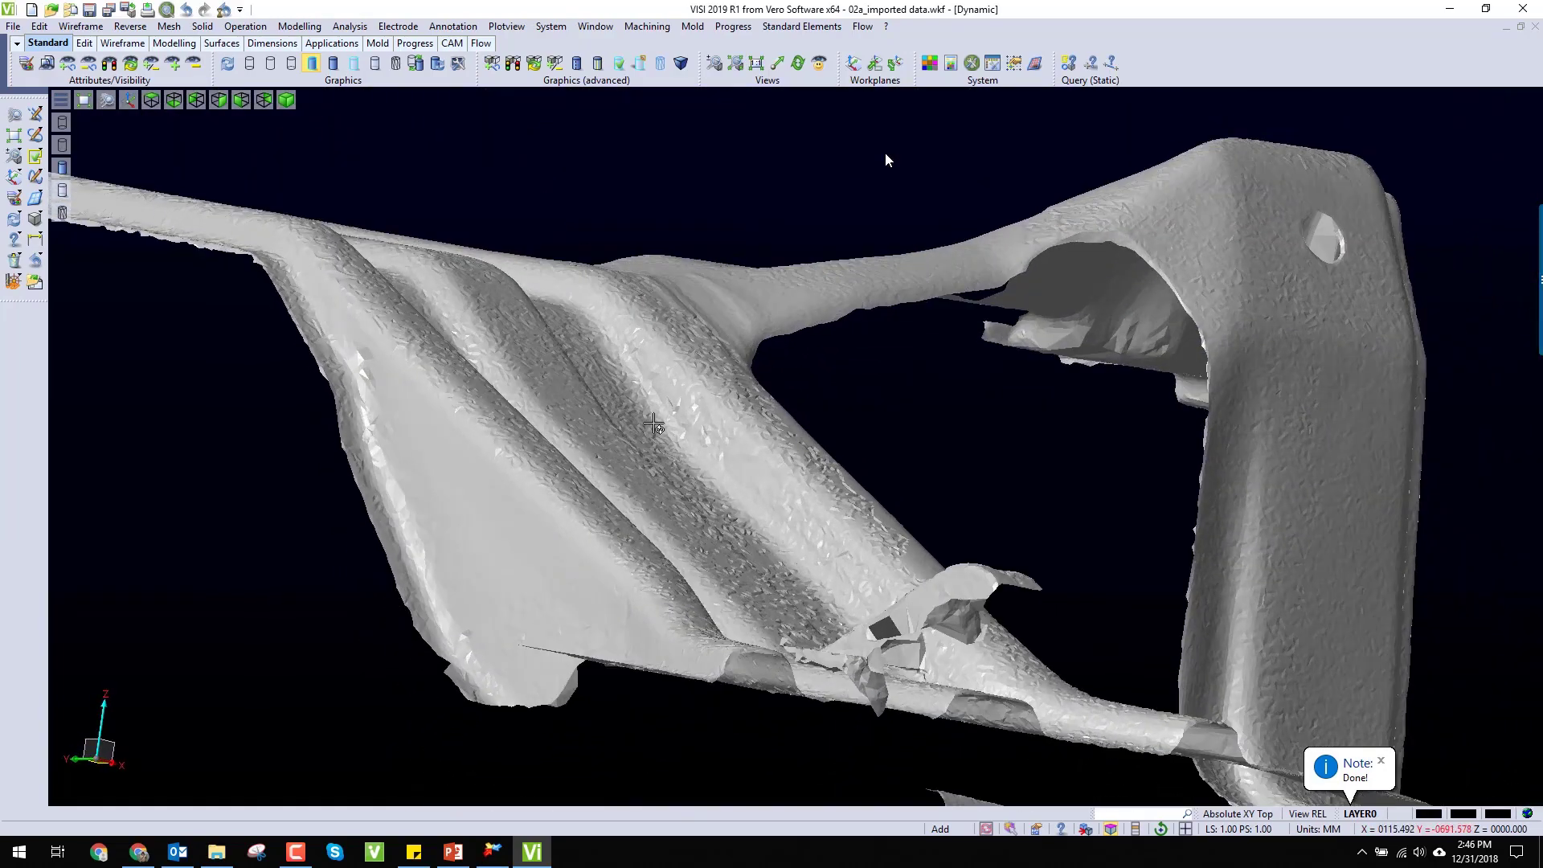
scroll(654, 428, up, 2)
middle_drag(653, 430, 631, 494)
scroll(631, 494, down, 5)
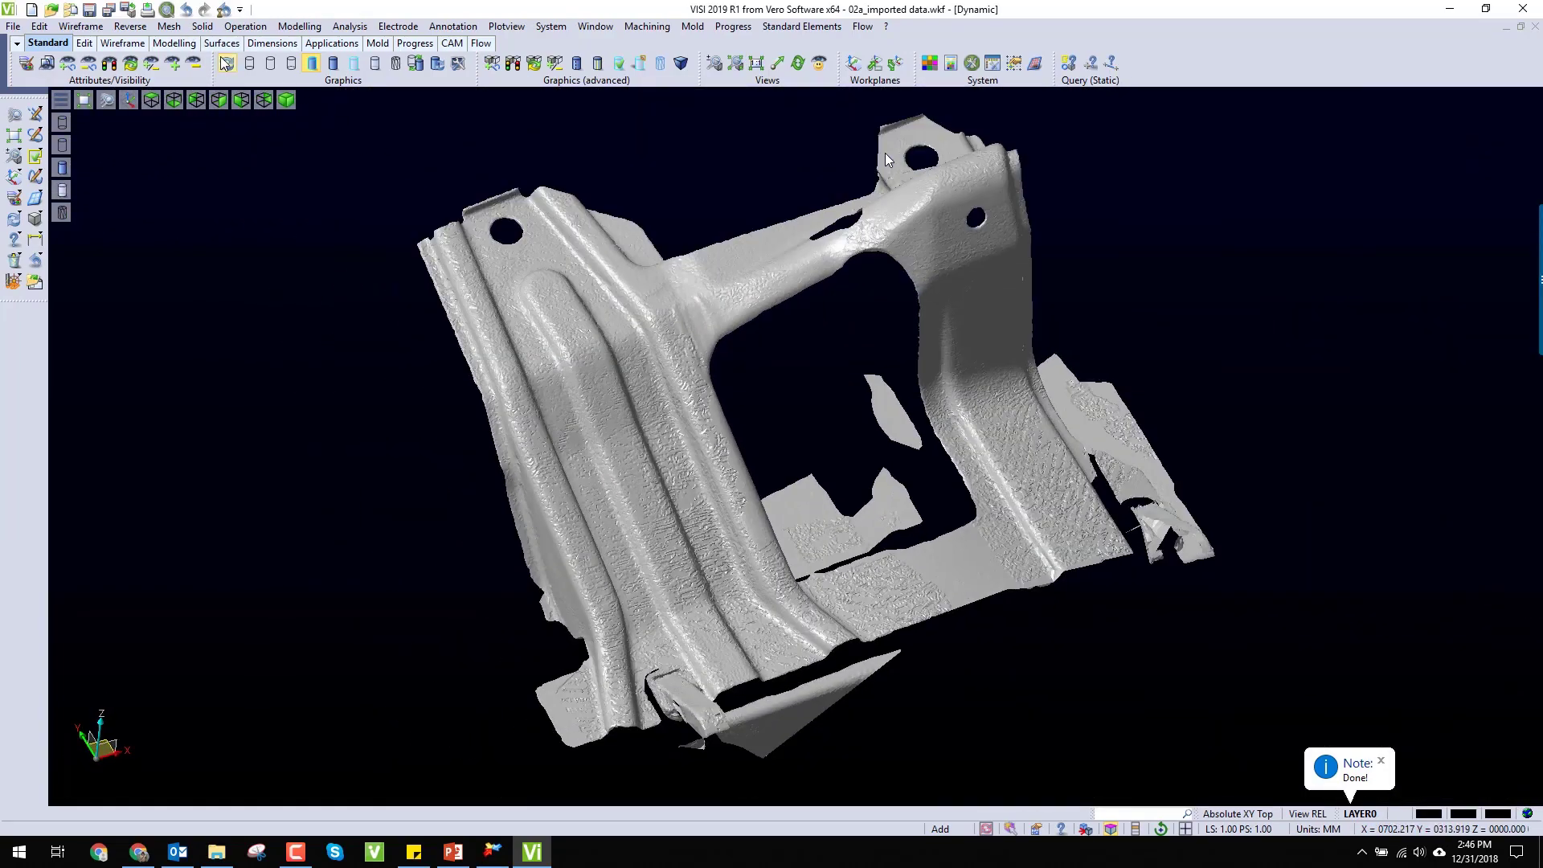
Step: Smooth the main bracket mesh with 10 smoothing cycles and smooth borders enabled
click(129, 28)
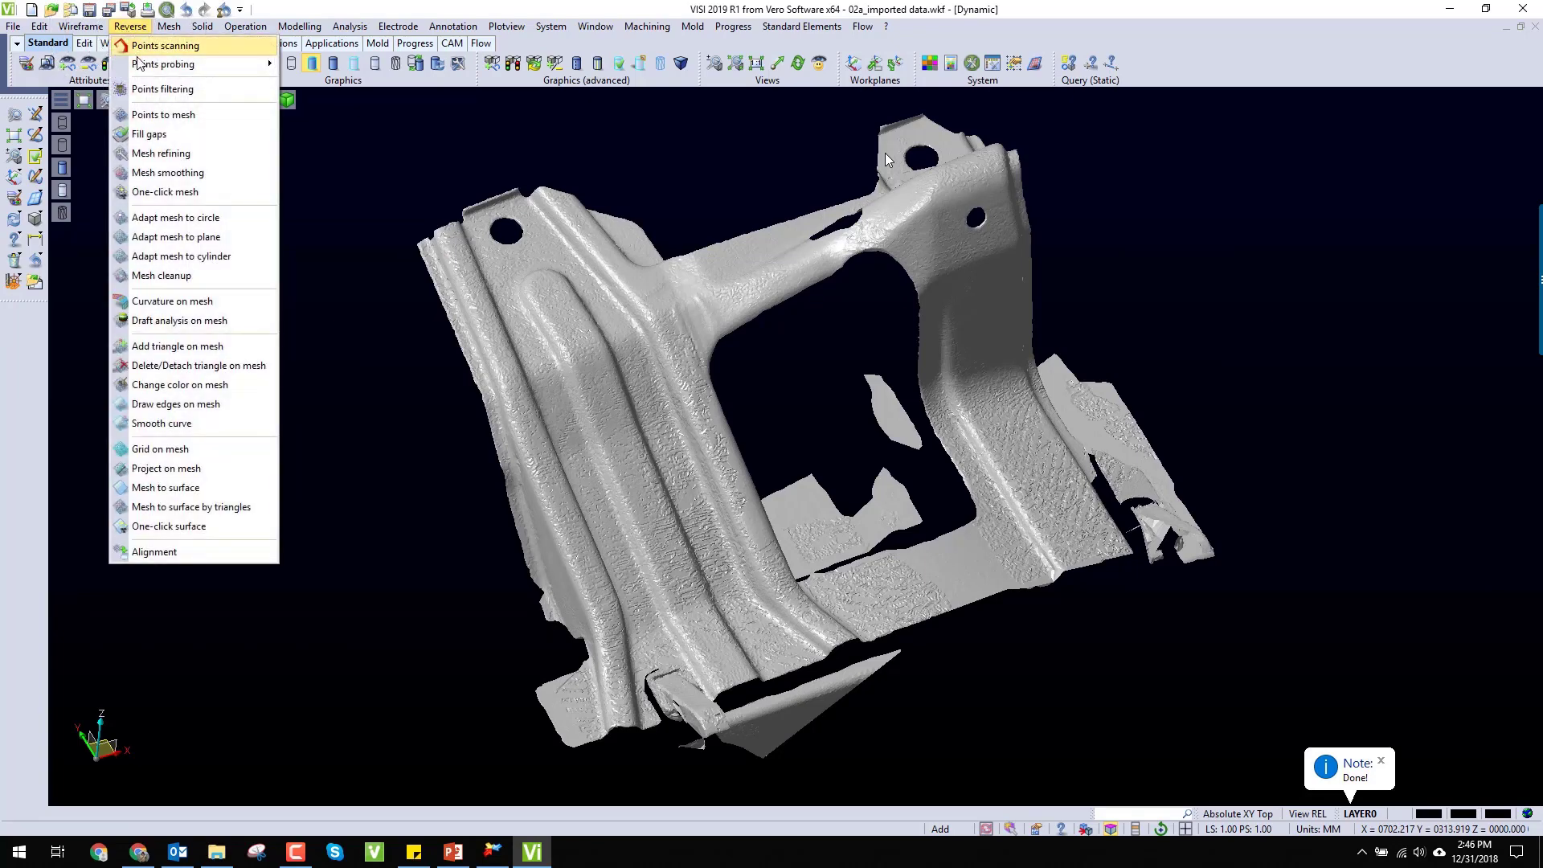
click(164, 172)
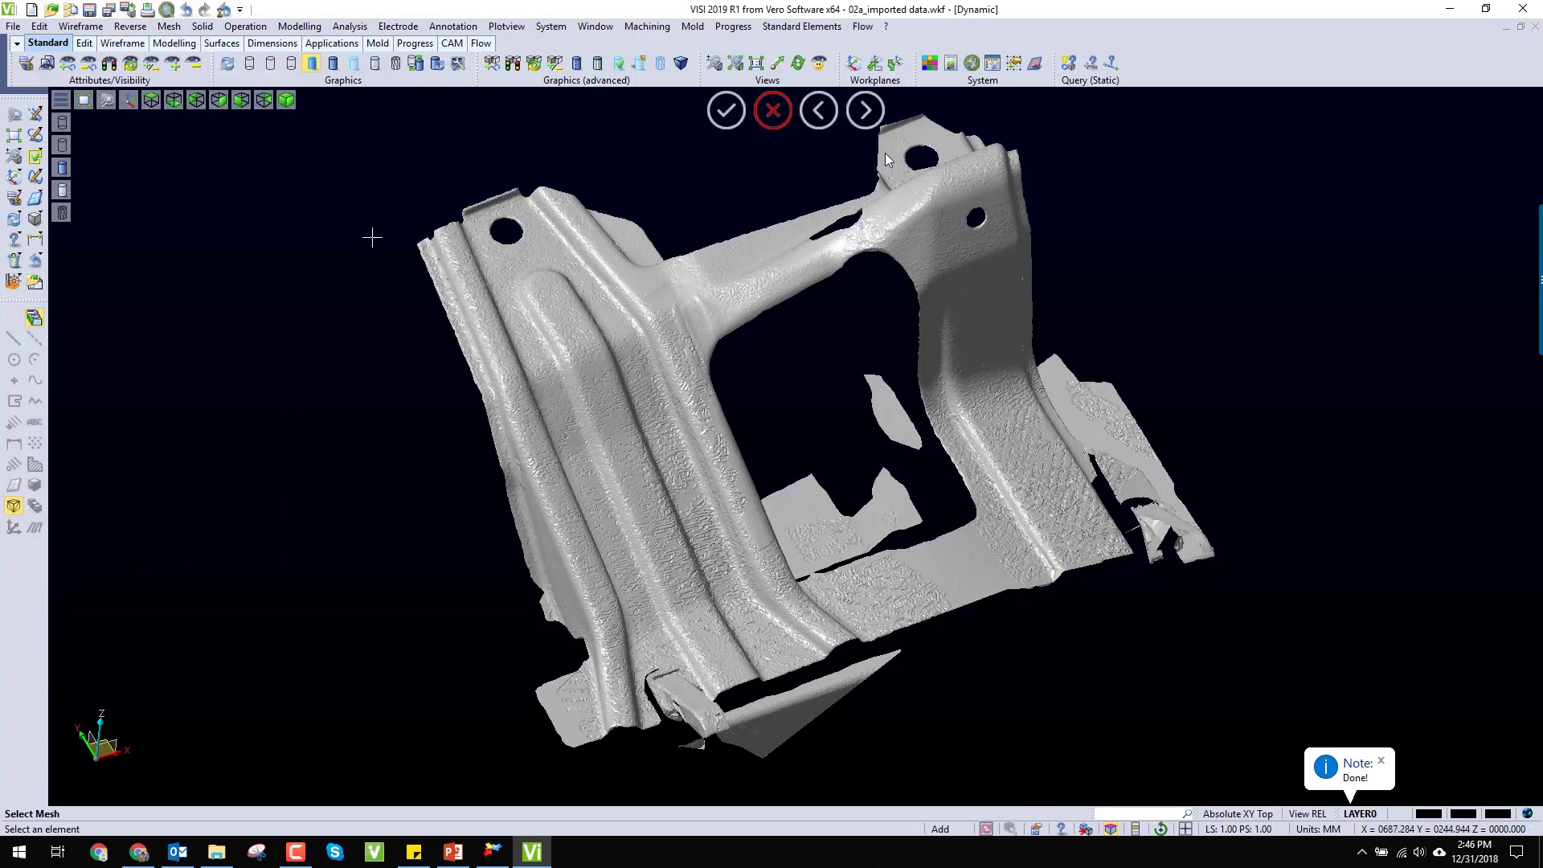
click(616, 388)
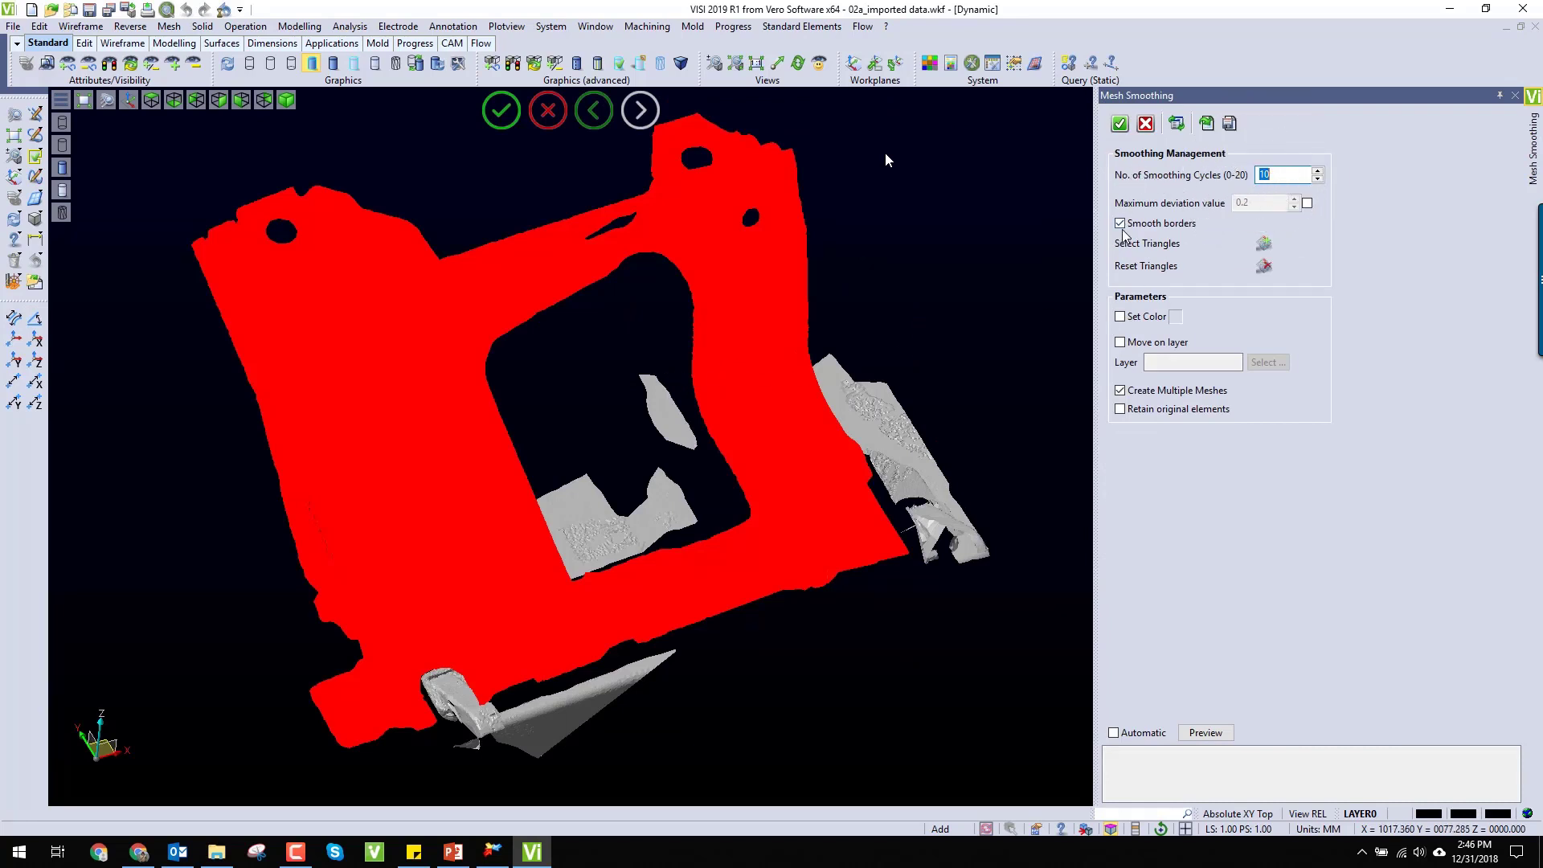
click(1119, 125)
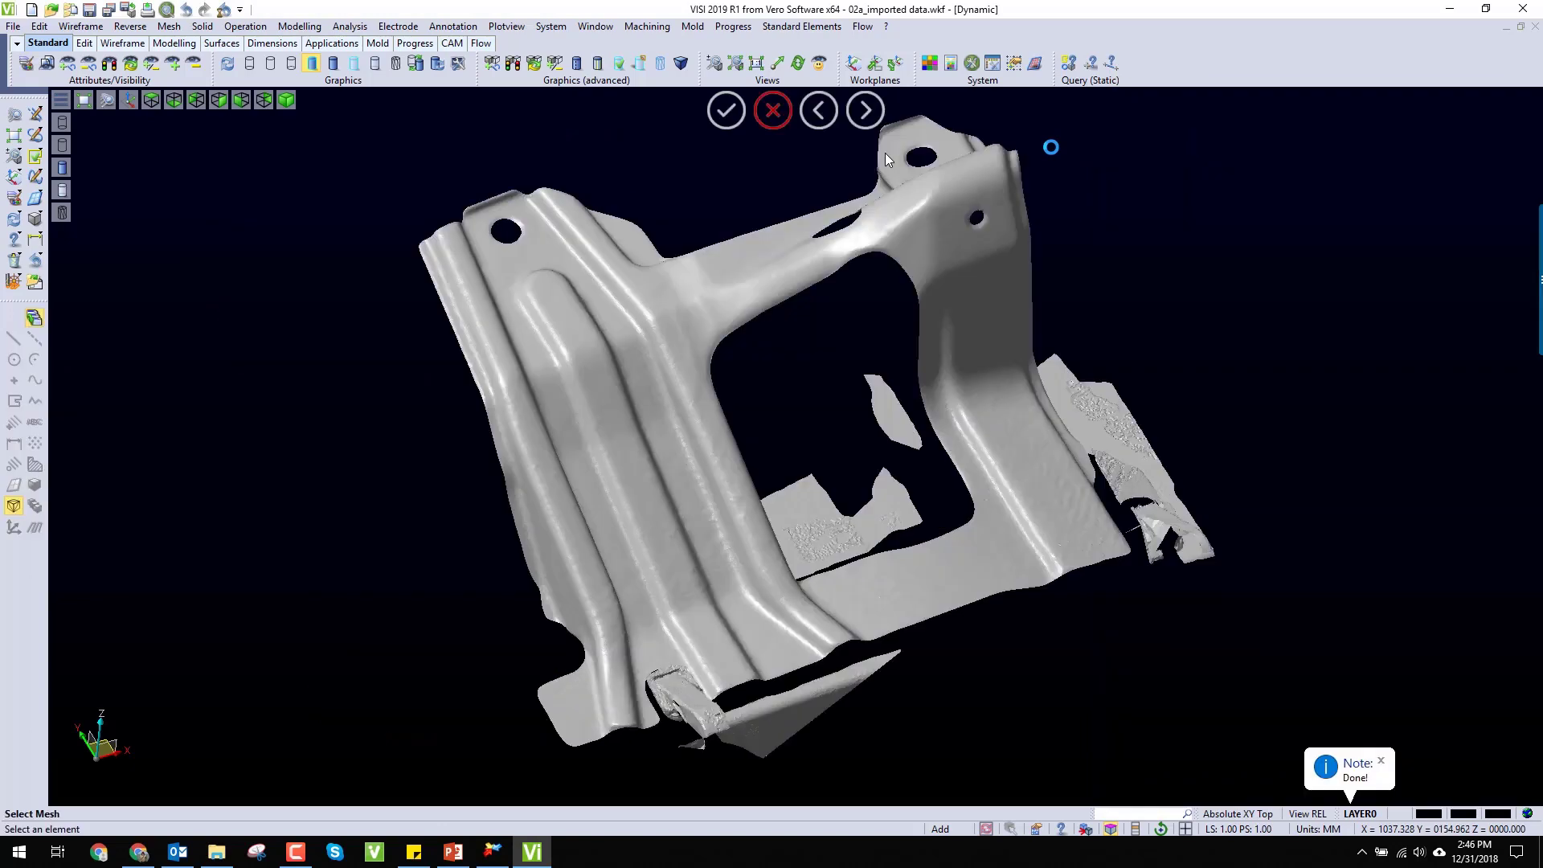
scroll(620, 500, up, 3)
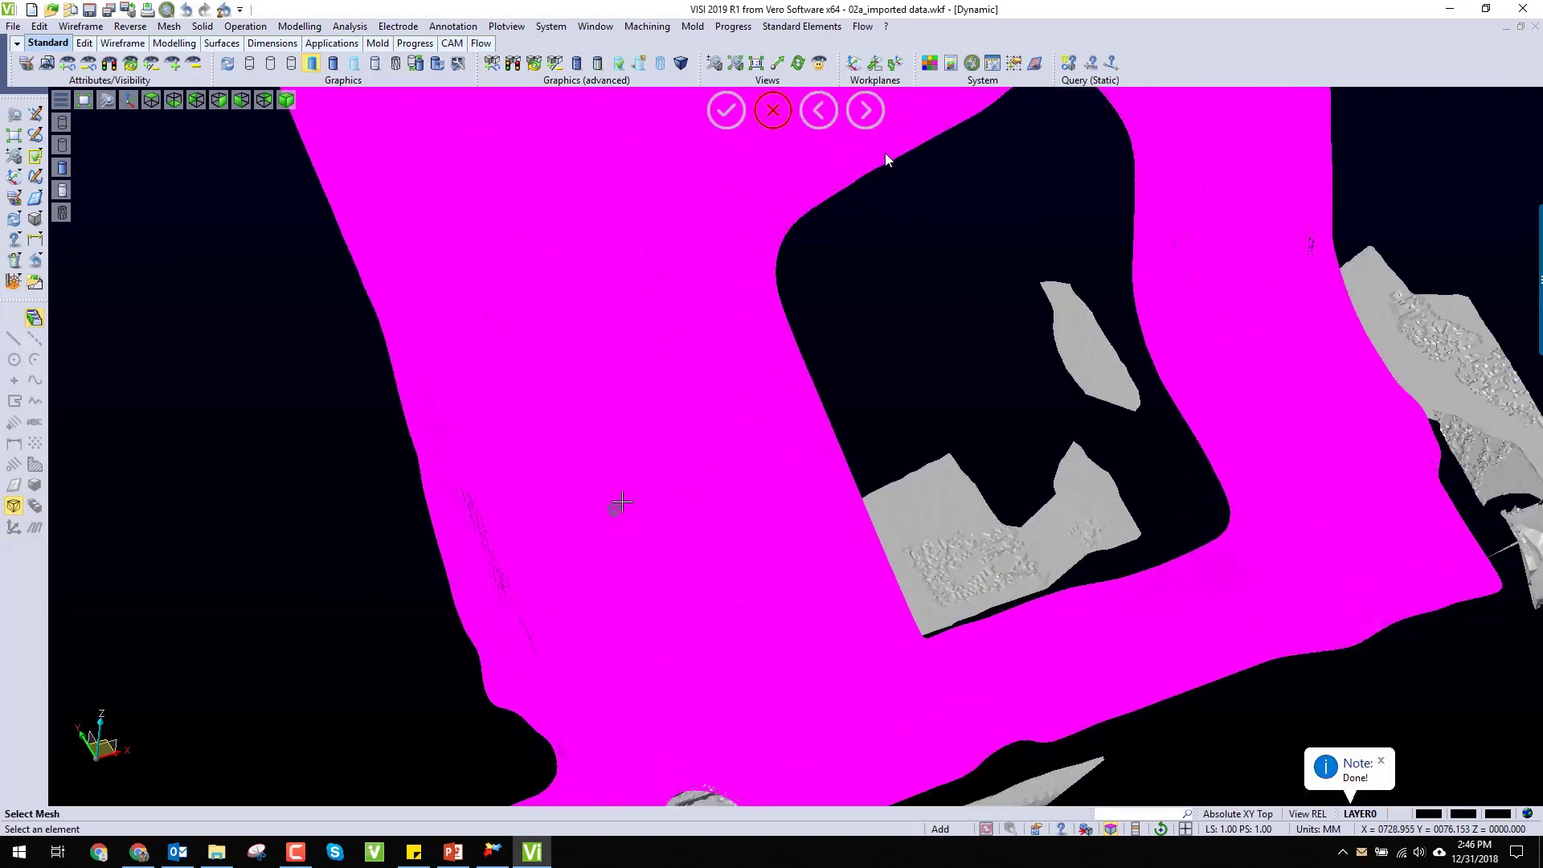
mouse_move(910, 386)
middle_down()
mouse_move(888, 338)
mouse_move(880, 363)
mouse_move(845, 379)
mouse_move(857, 419)
mouse_move(878, 417)
mouse_move(881, 370)
mouse_move(908, 426)
mouse_move(896, 402)
middle_up()
scroll(843, 479, down, 3)
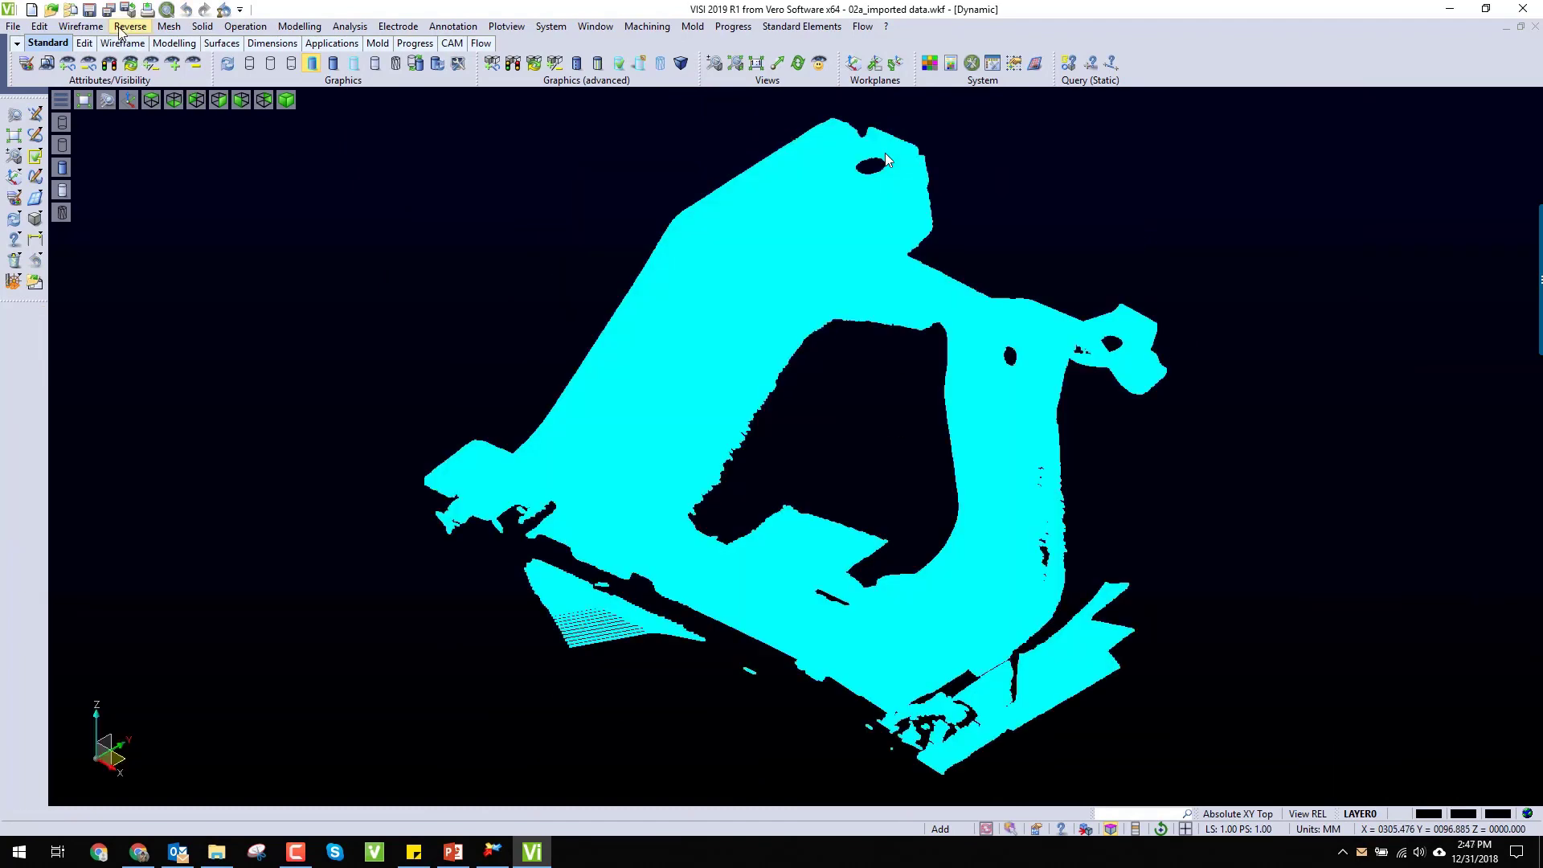
click(128, 26)
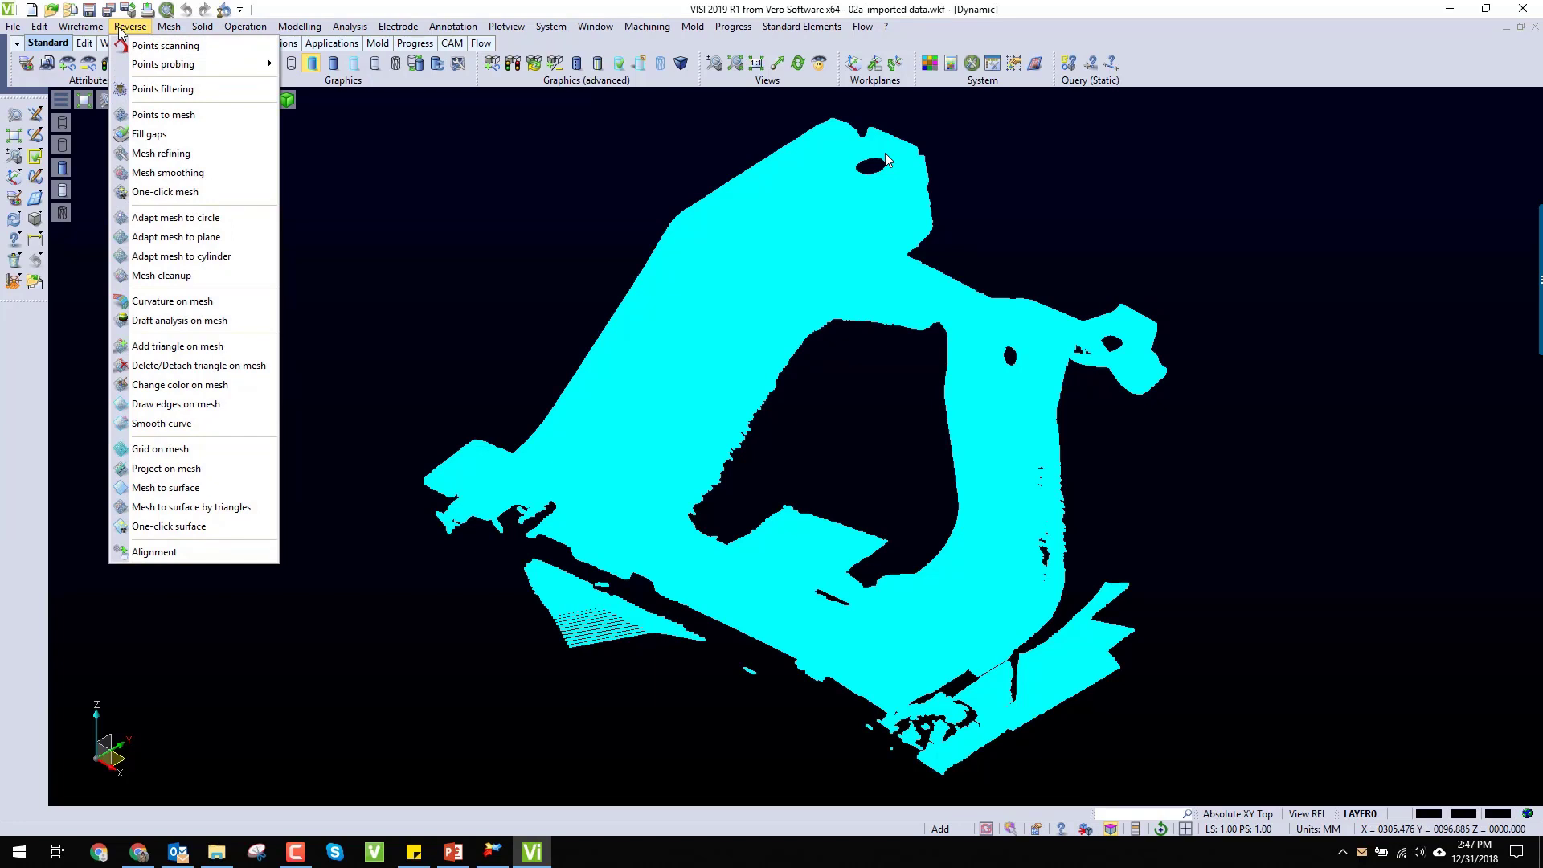
click(383, 161)
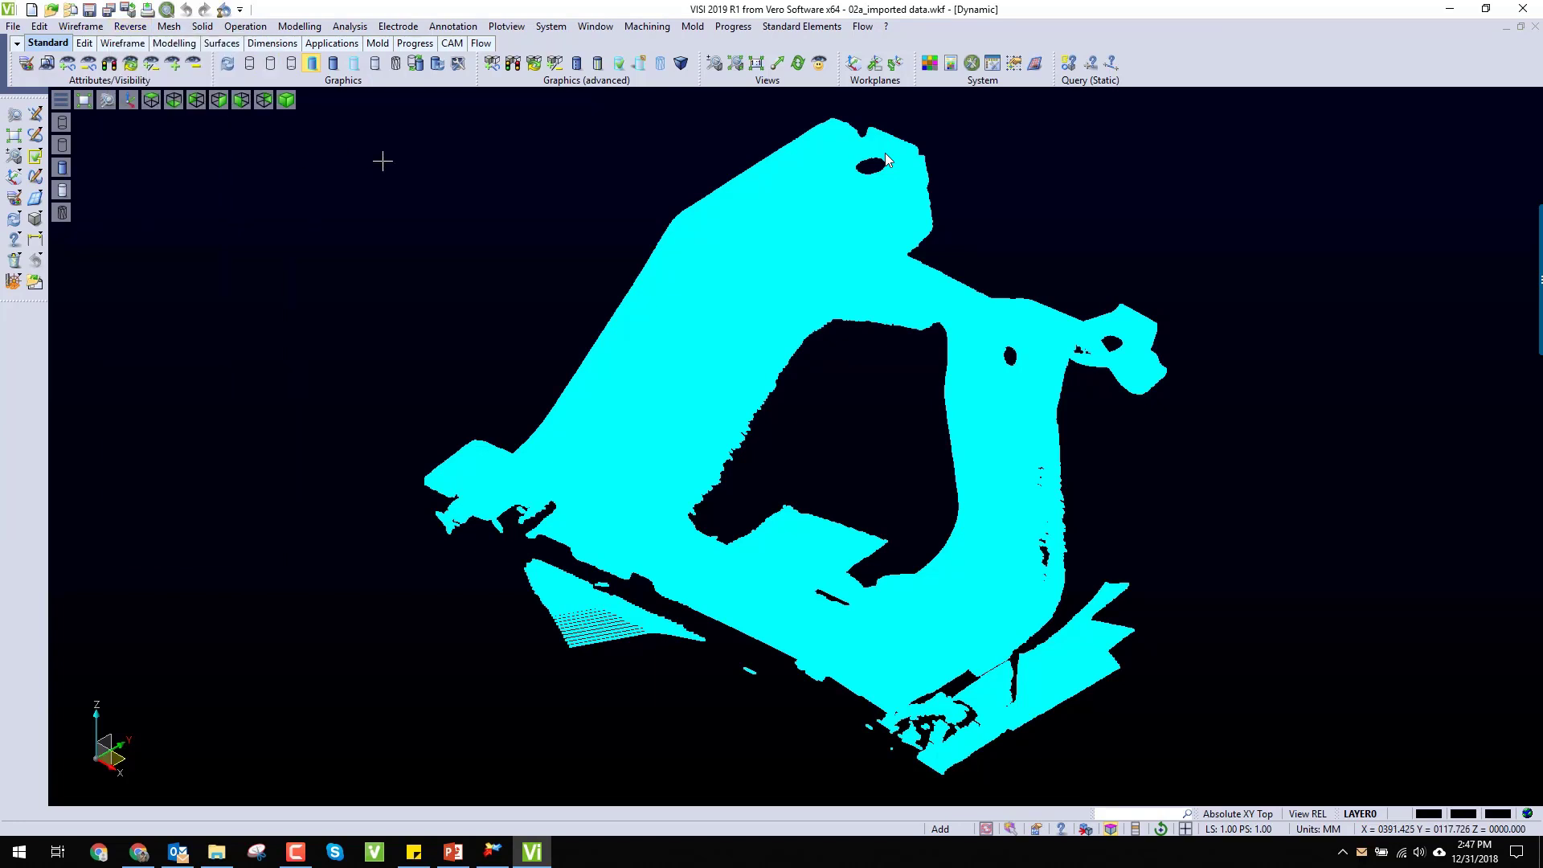
scroll(758, 414, up, 3)
scroll(758, 414, up, 10)
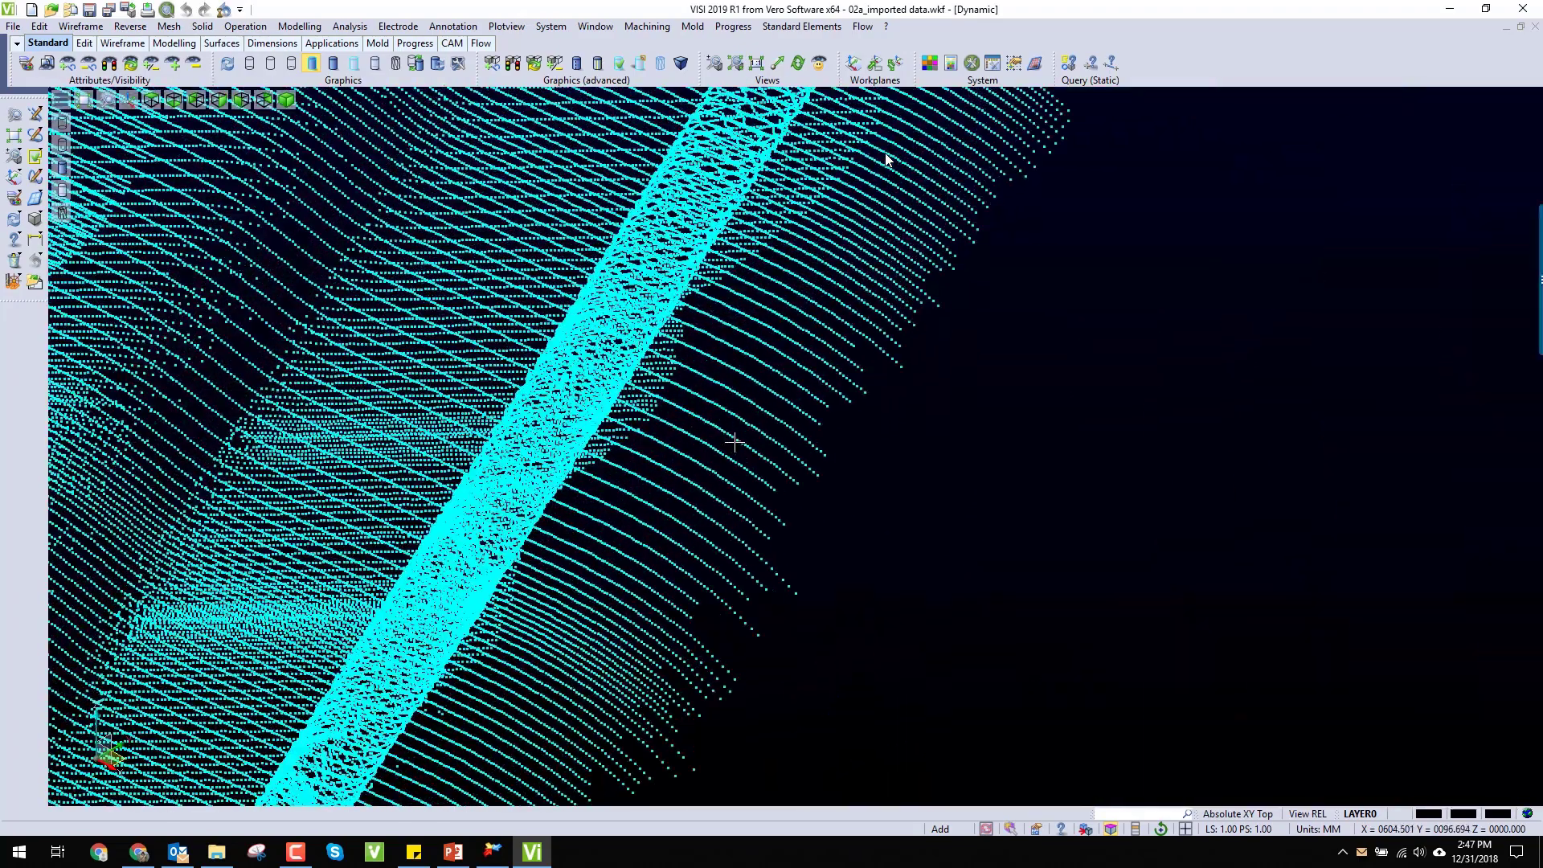
scroll(734, 442, down, 12)
scroll(657, 432, down, 1)
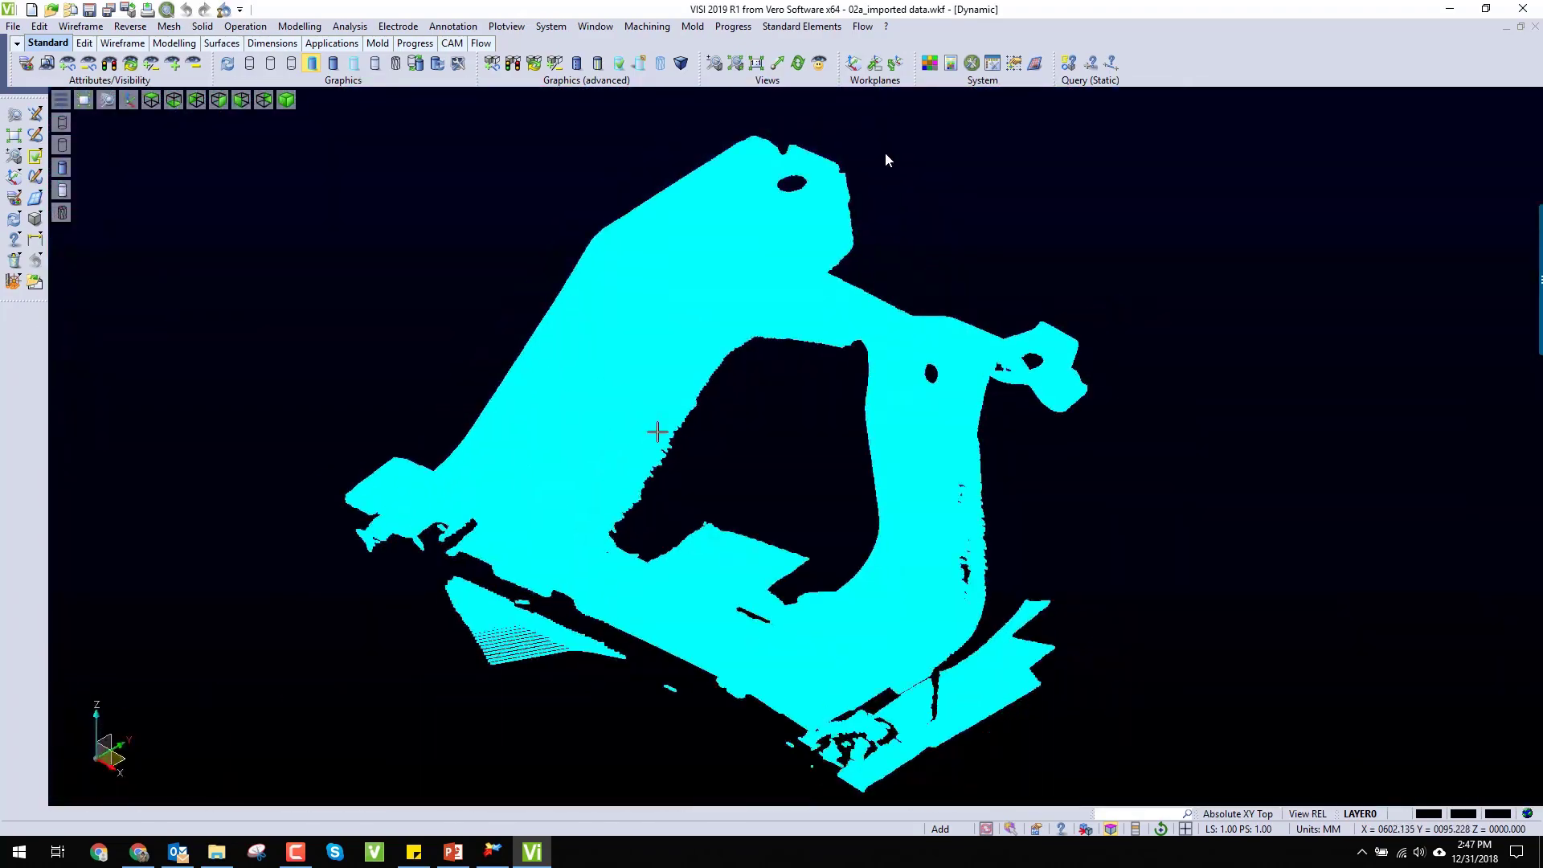
Step: Create a one-click mesh from the whole point cloud with filtering, refining and 10 smoothing cycles
click(128, 27)
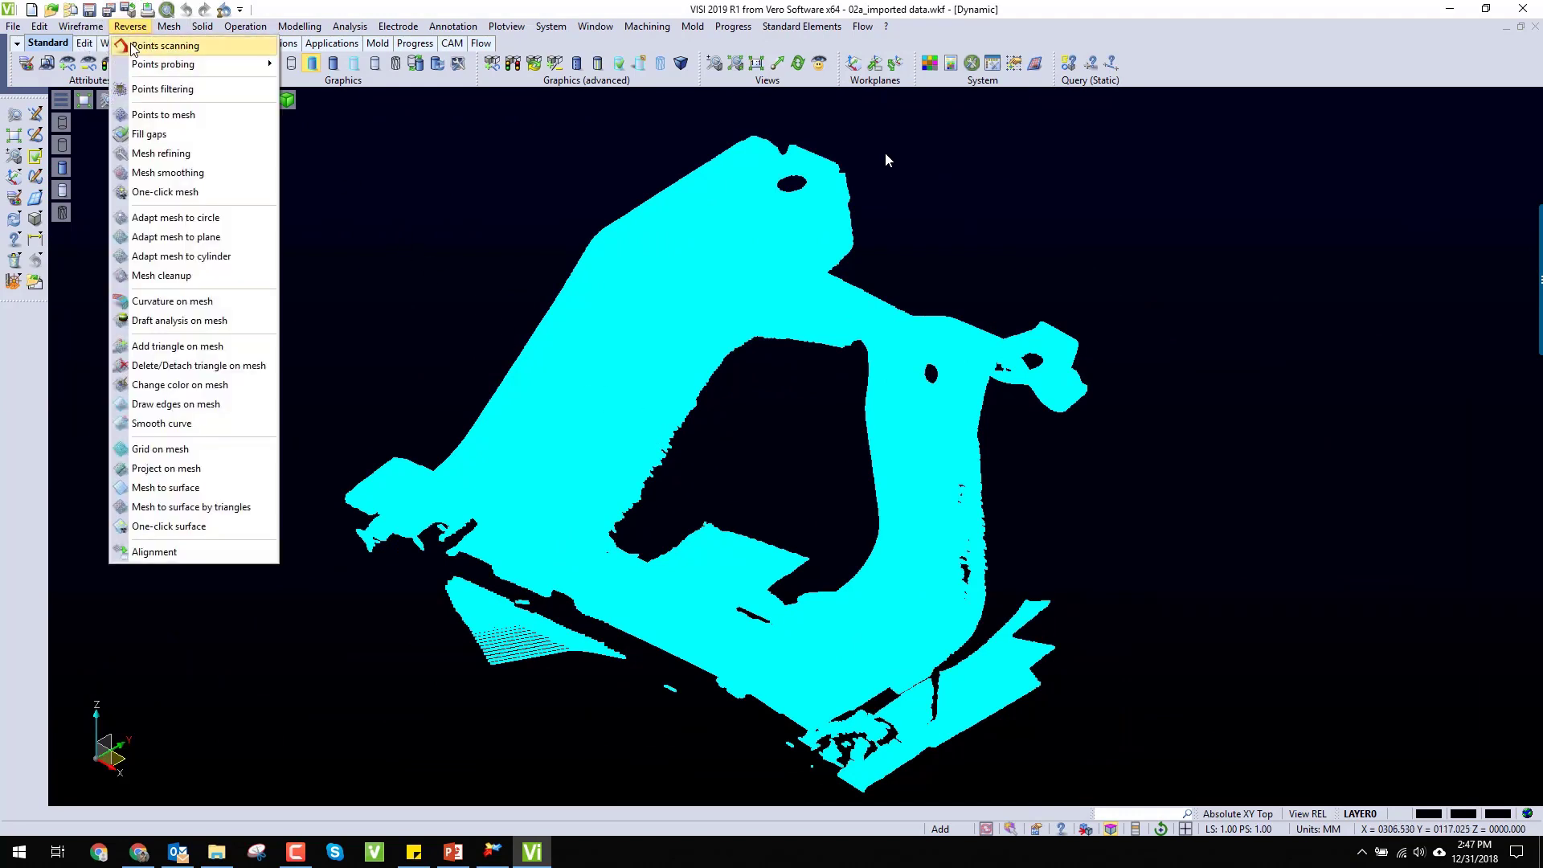
click(169, 193)
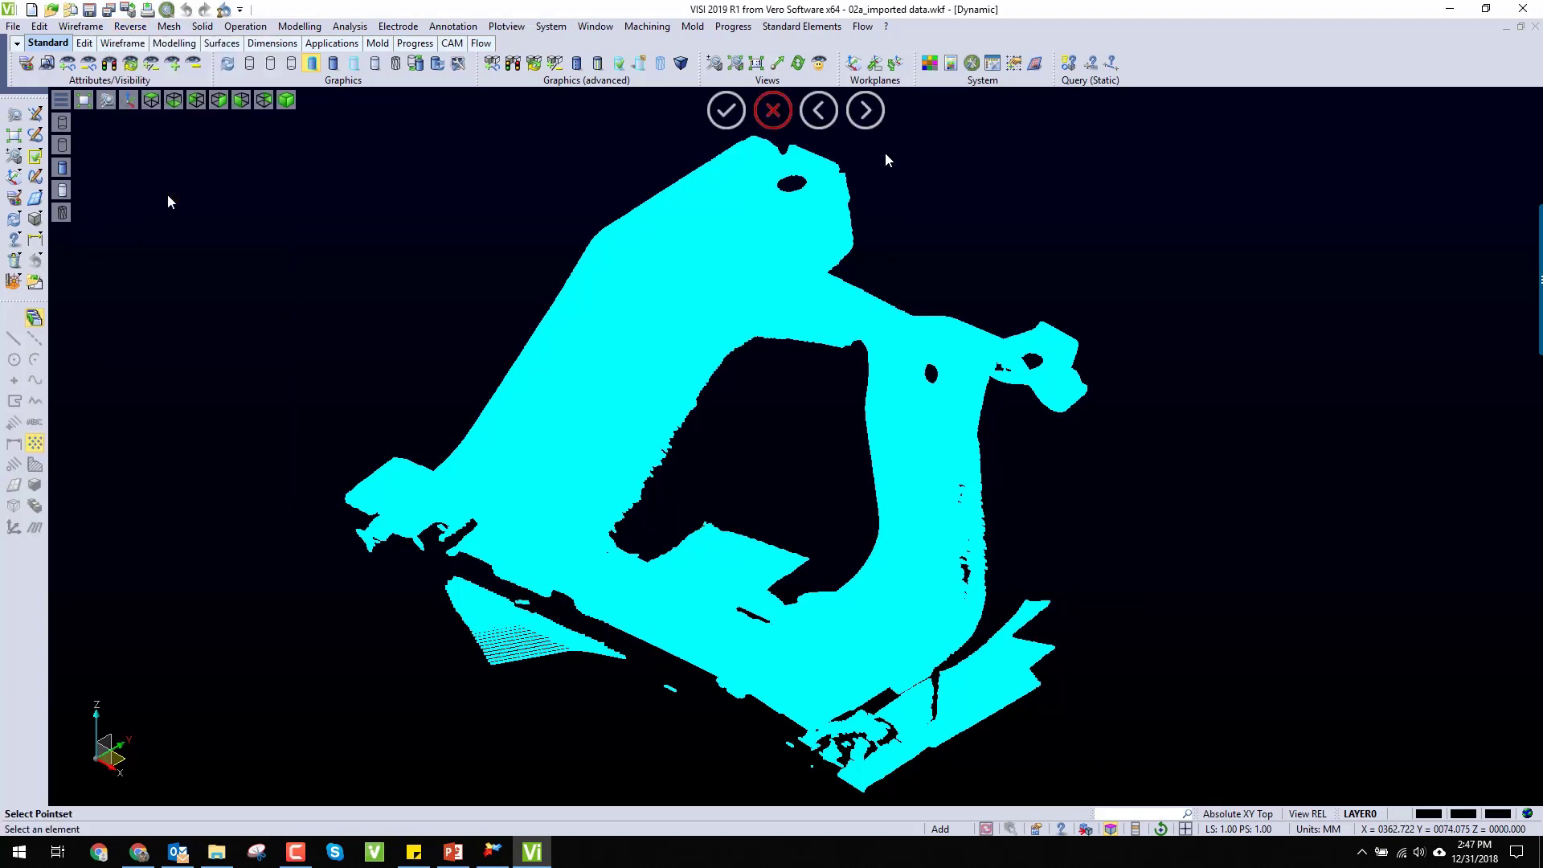
click(566, 411)
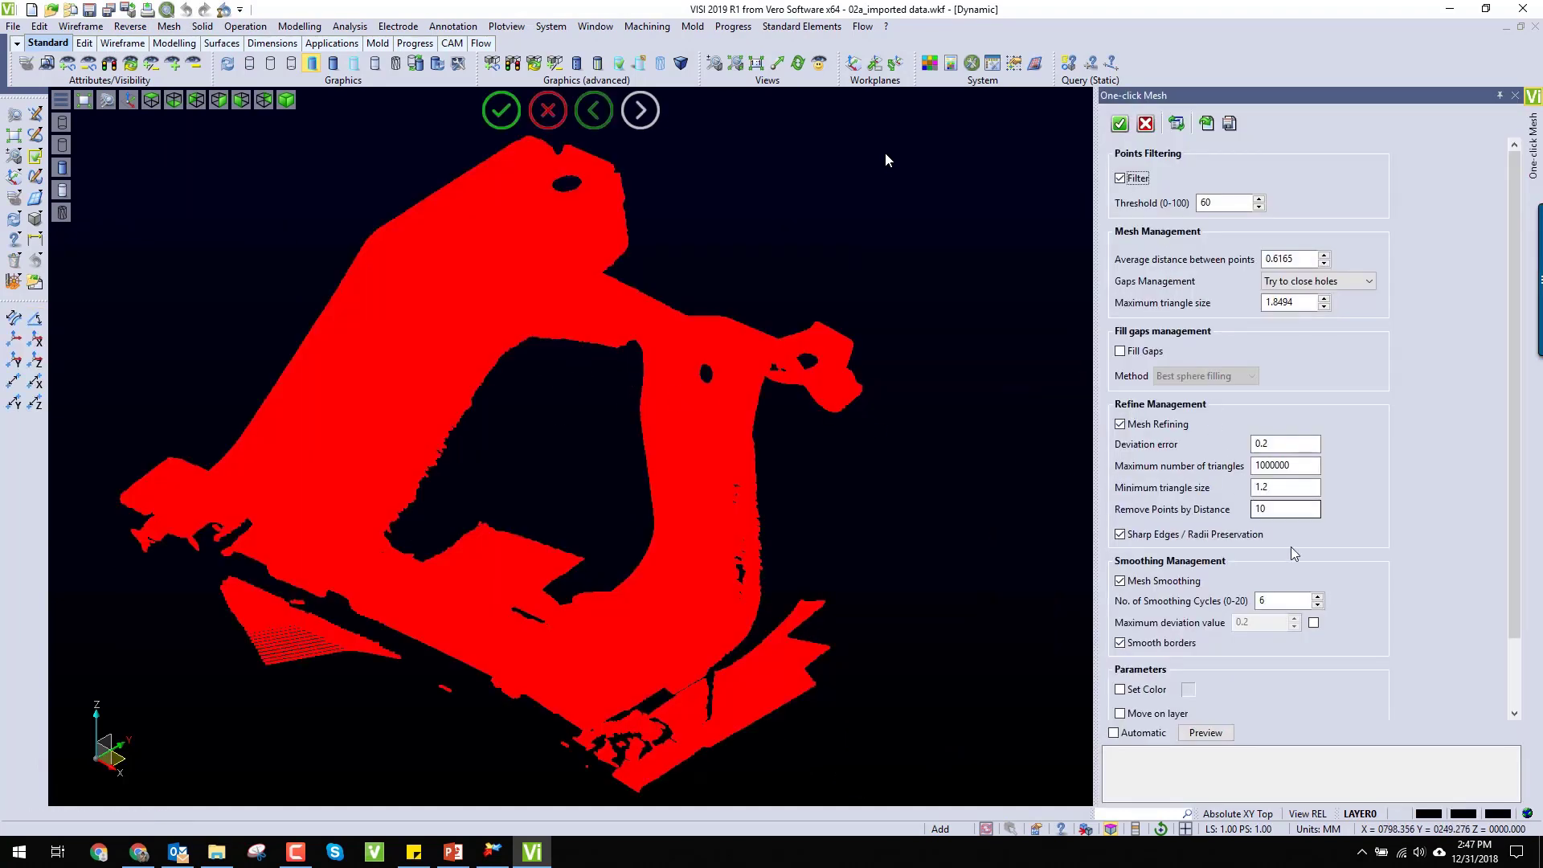
click(1321, 596)
click(1321, 595)
click(1320, 596)
click(1319, 595)
click(1120, 125)
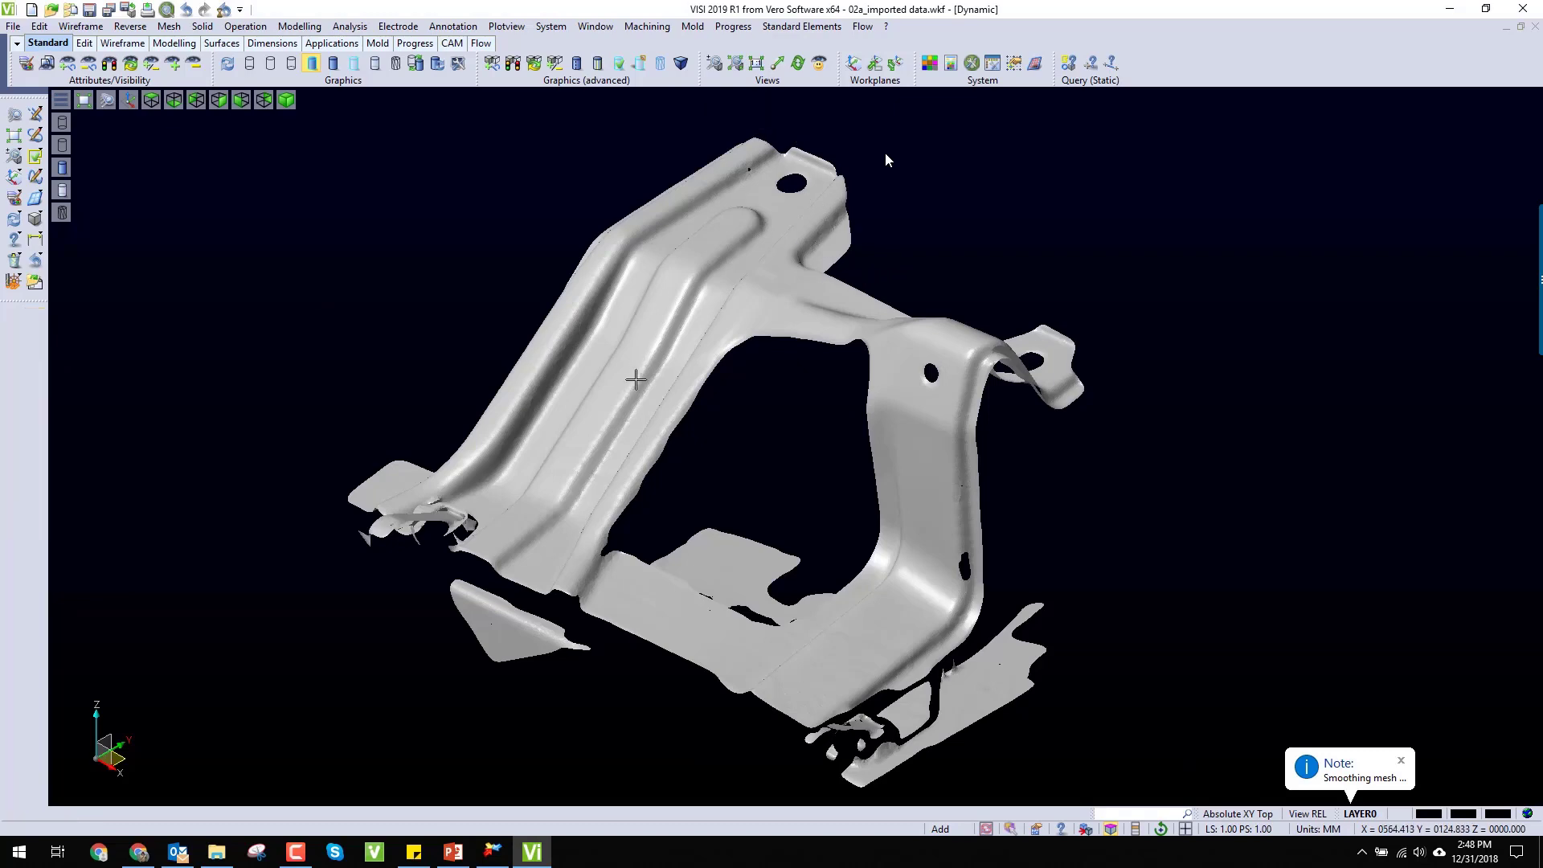
Step: Examine the one-click mesh's smoothness, ribs and remaining gaps close up from several angles
middle_drag(637, 372, 716, 420)
scroll(682, 417, up, 6)
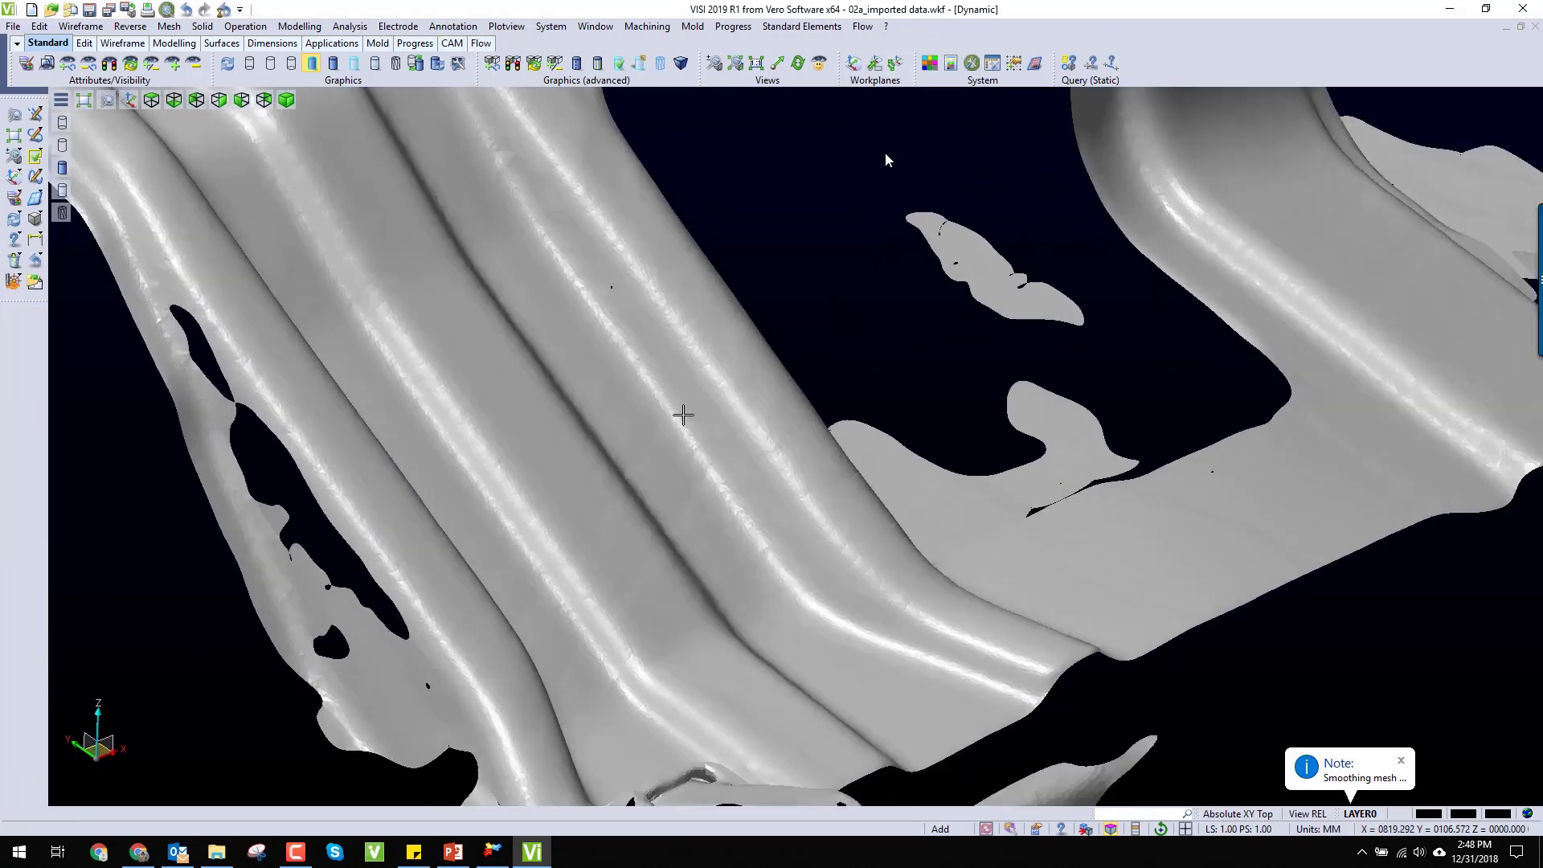
middle_drag(676, 493, 620, 561)
scroll(637, 518, up, 1)
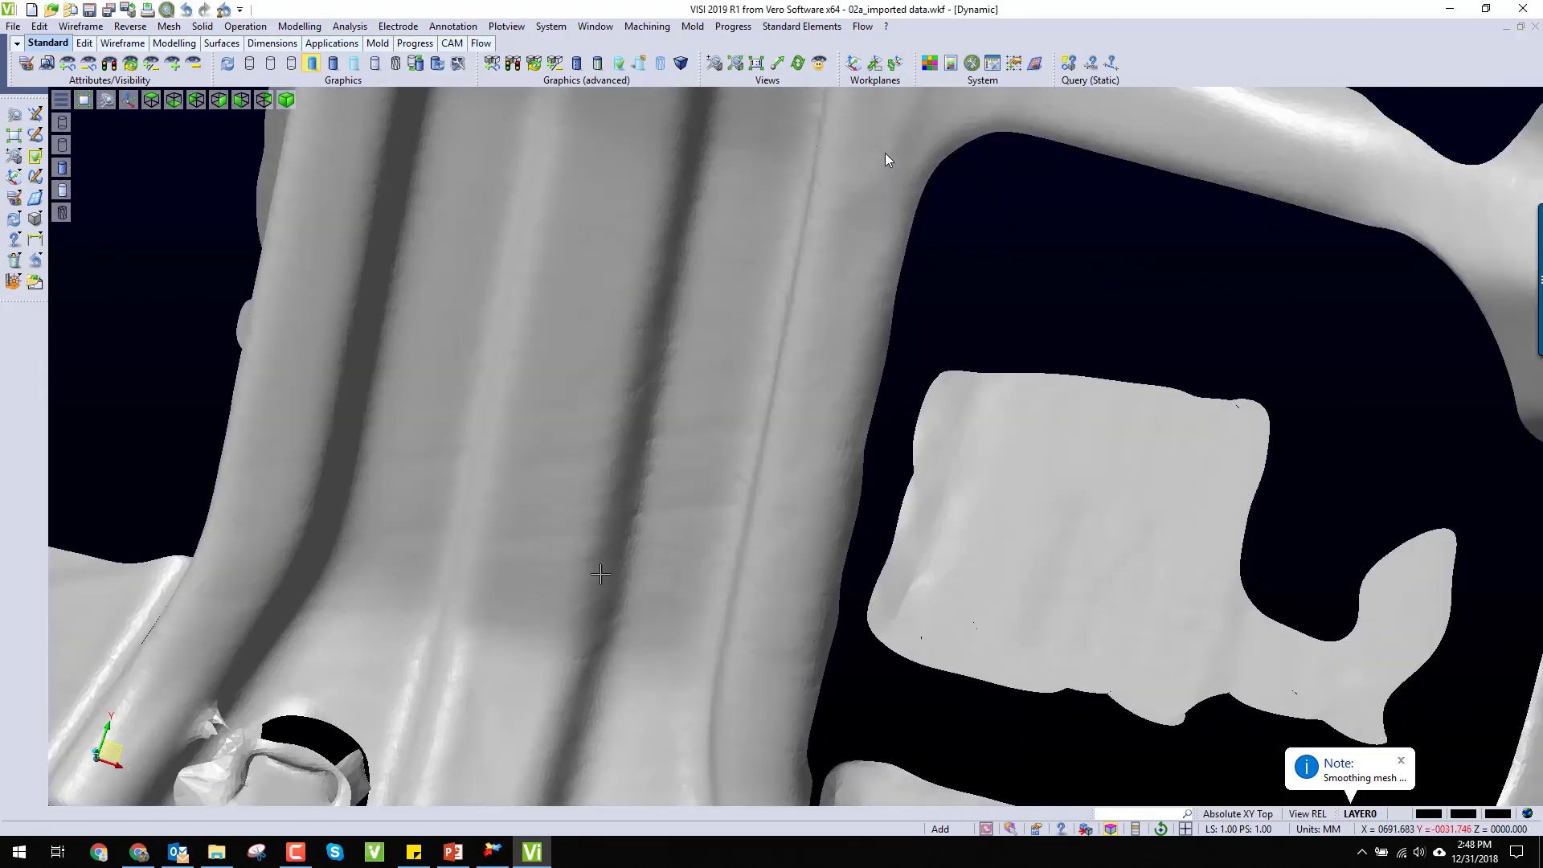
scroll(637, 518, down, 4)
scroll(624, 346, up, 5)
middle_drag(608, 430, 659, 380)
scroll(660, 380, down, 4)
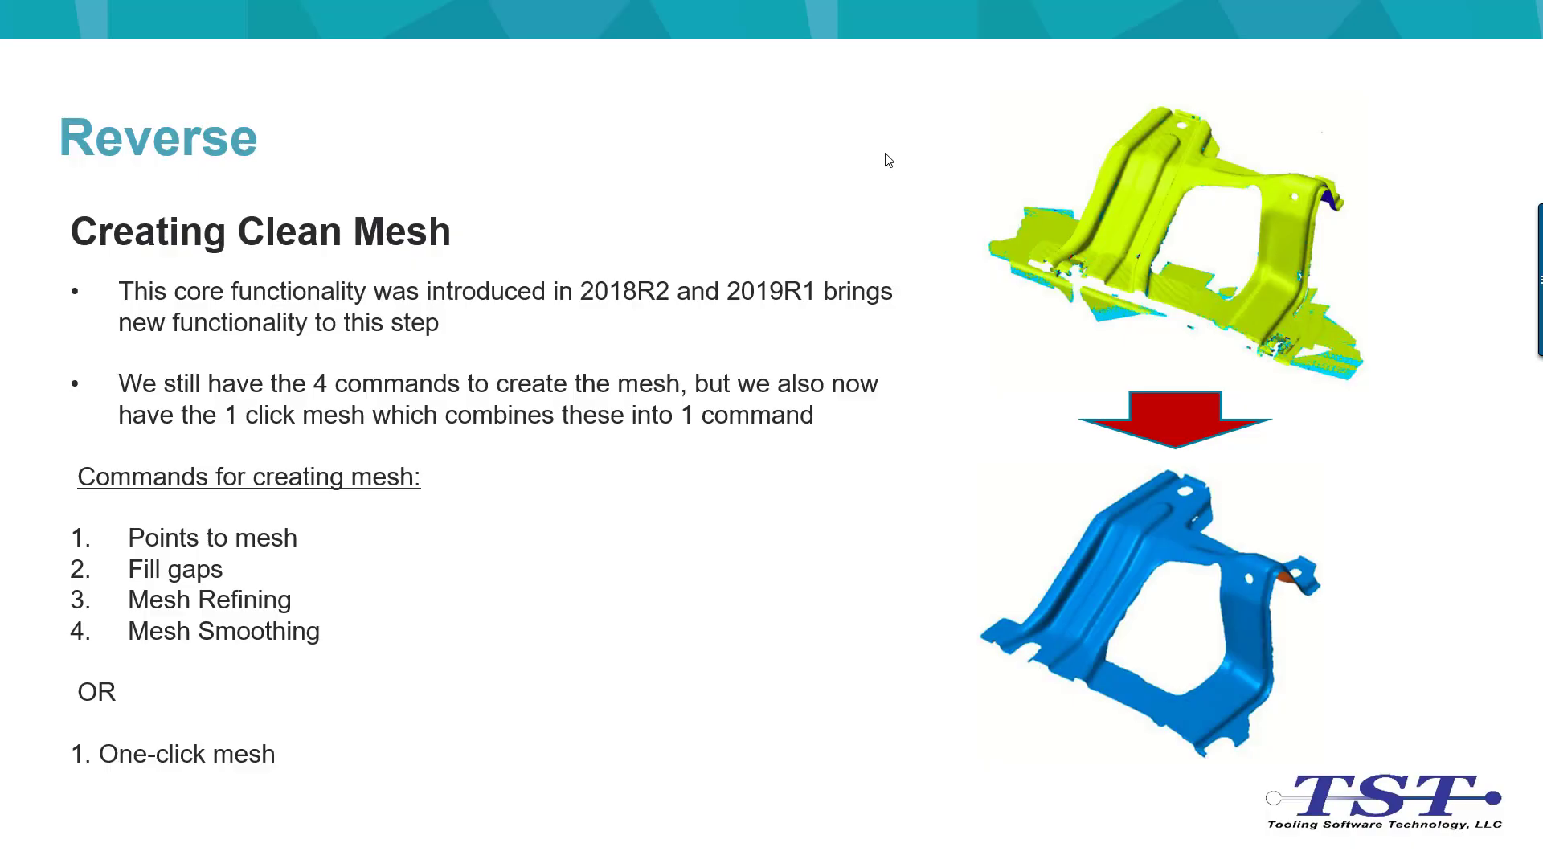
click(886, 154)
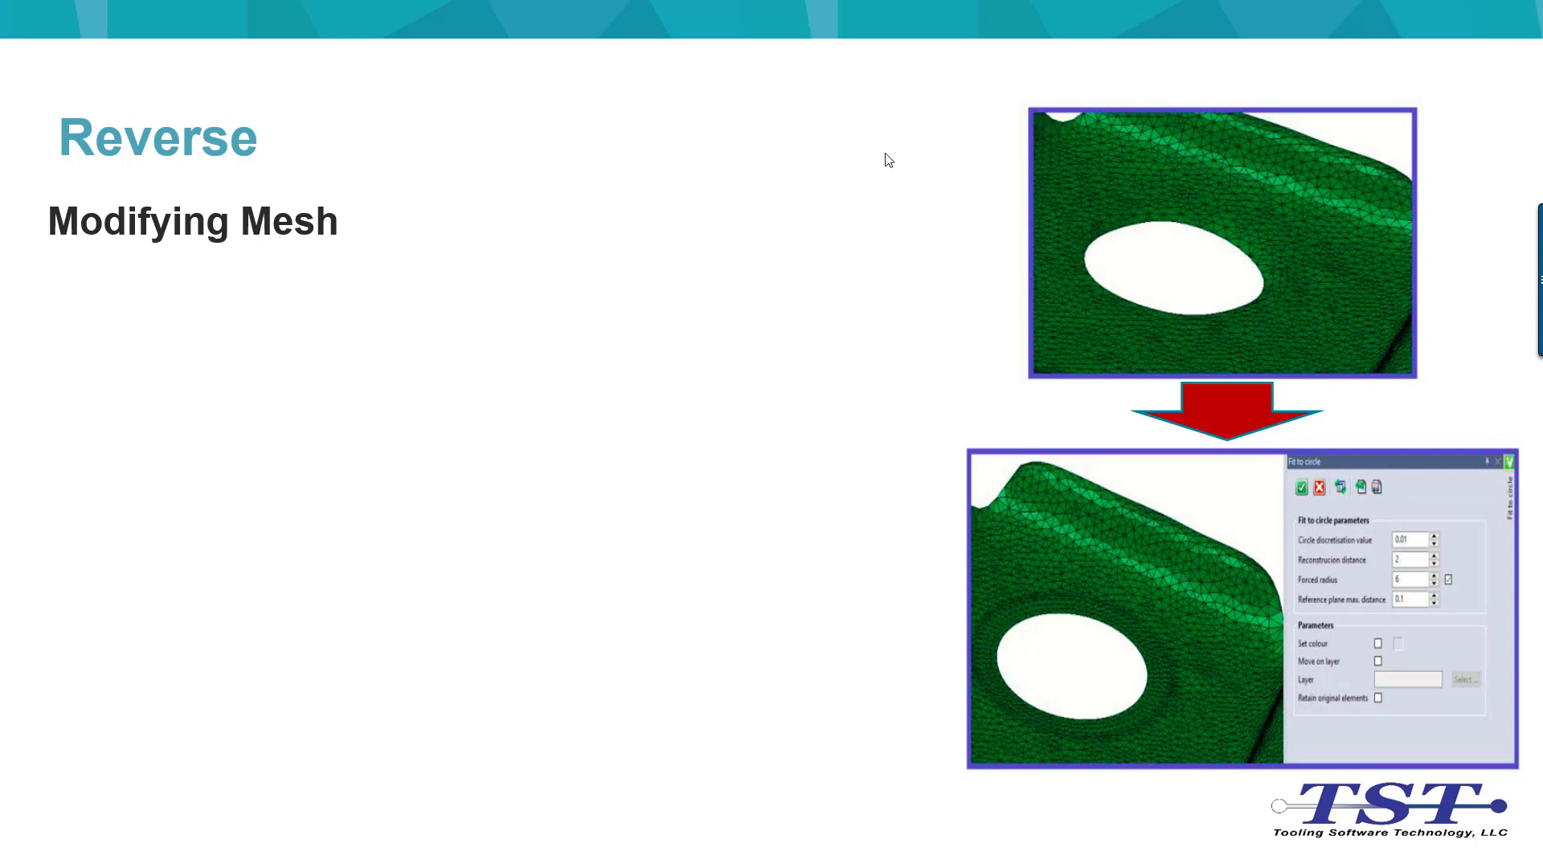
click(886, 154)
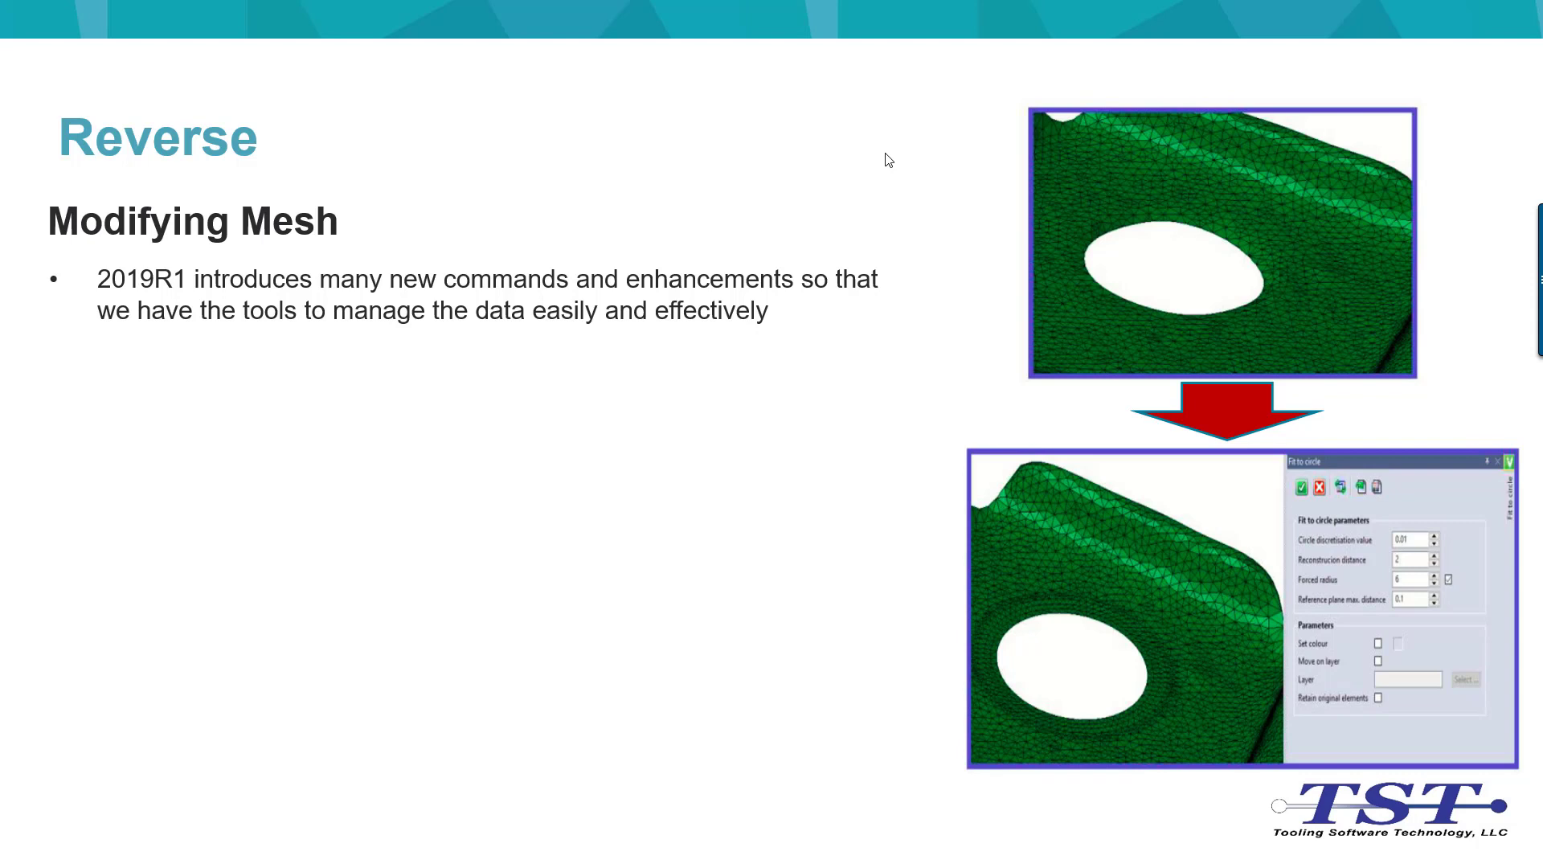
click(886, 154)
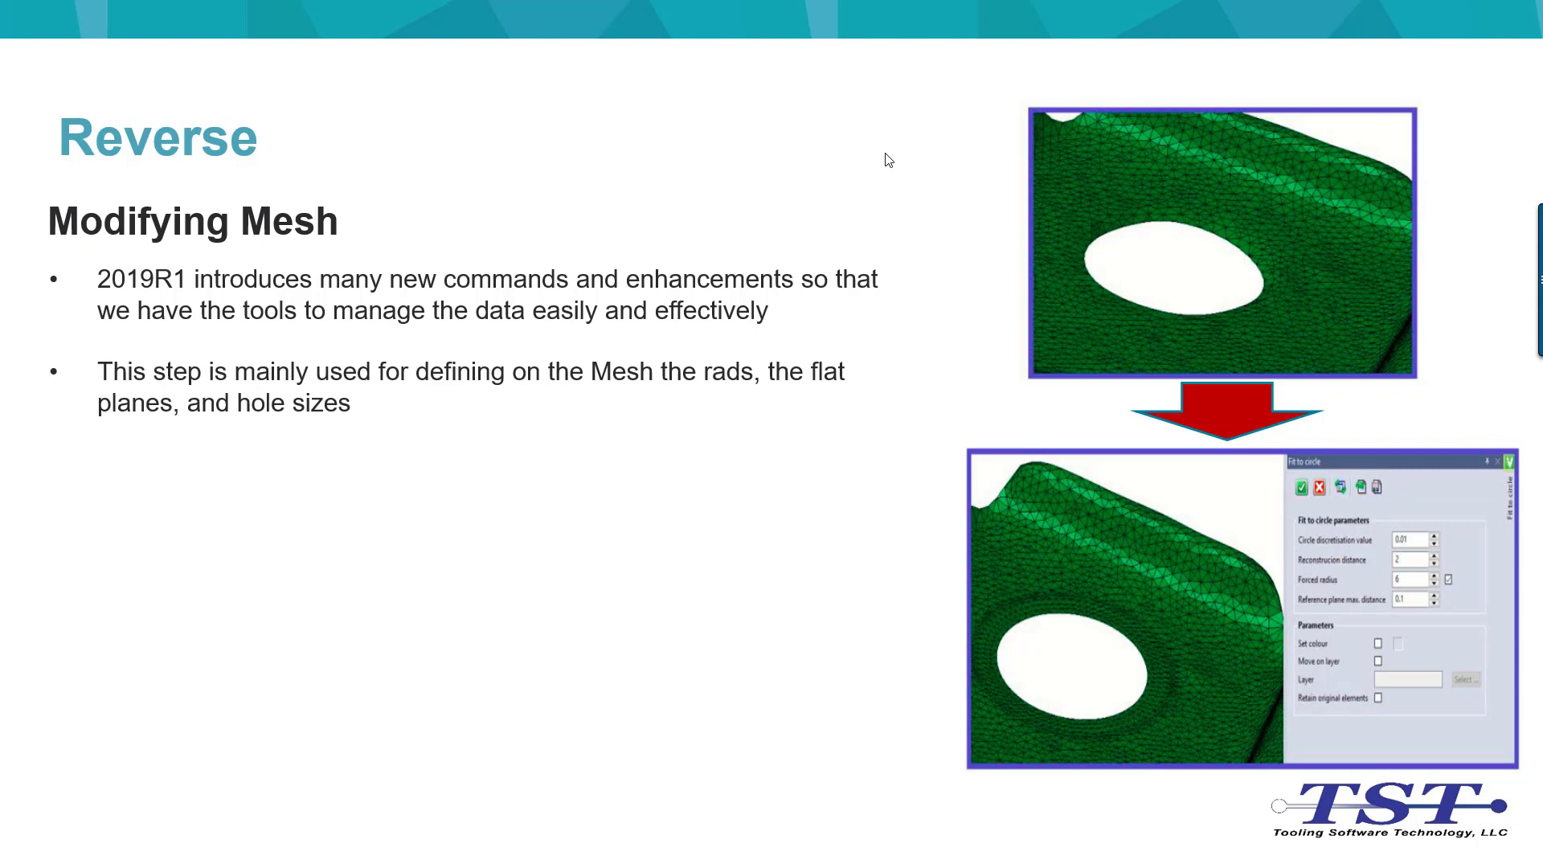
click(889, 160)
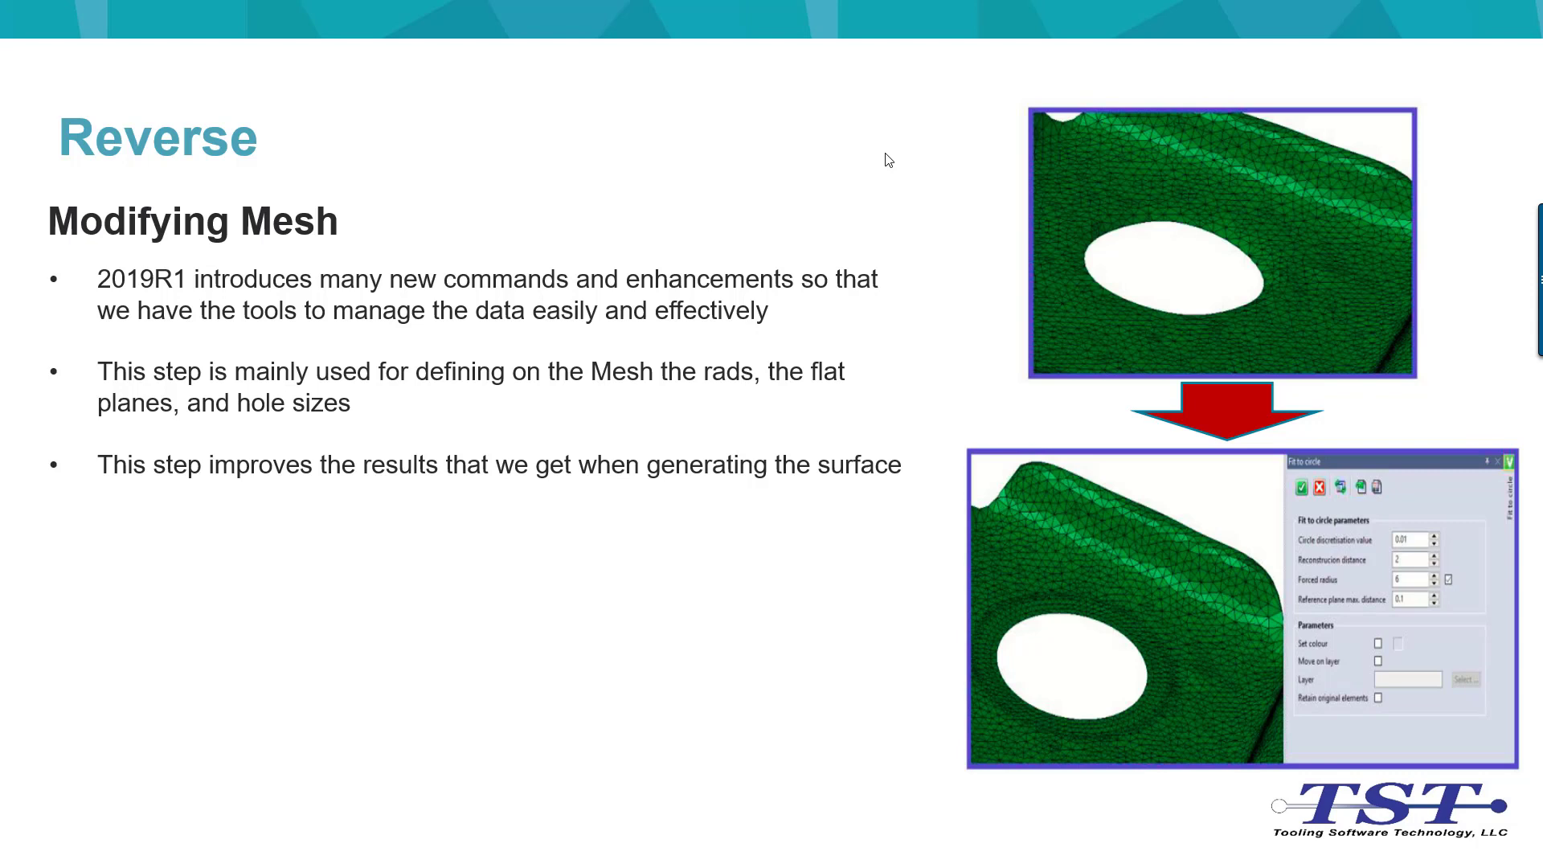
click(885, 154)
click(889, 159)
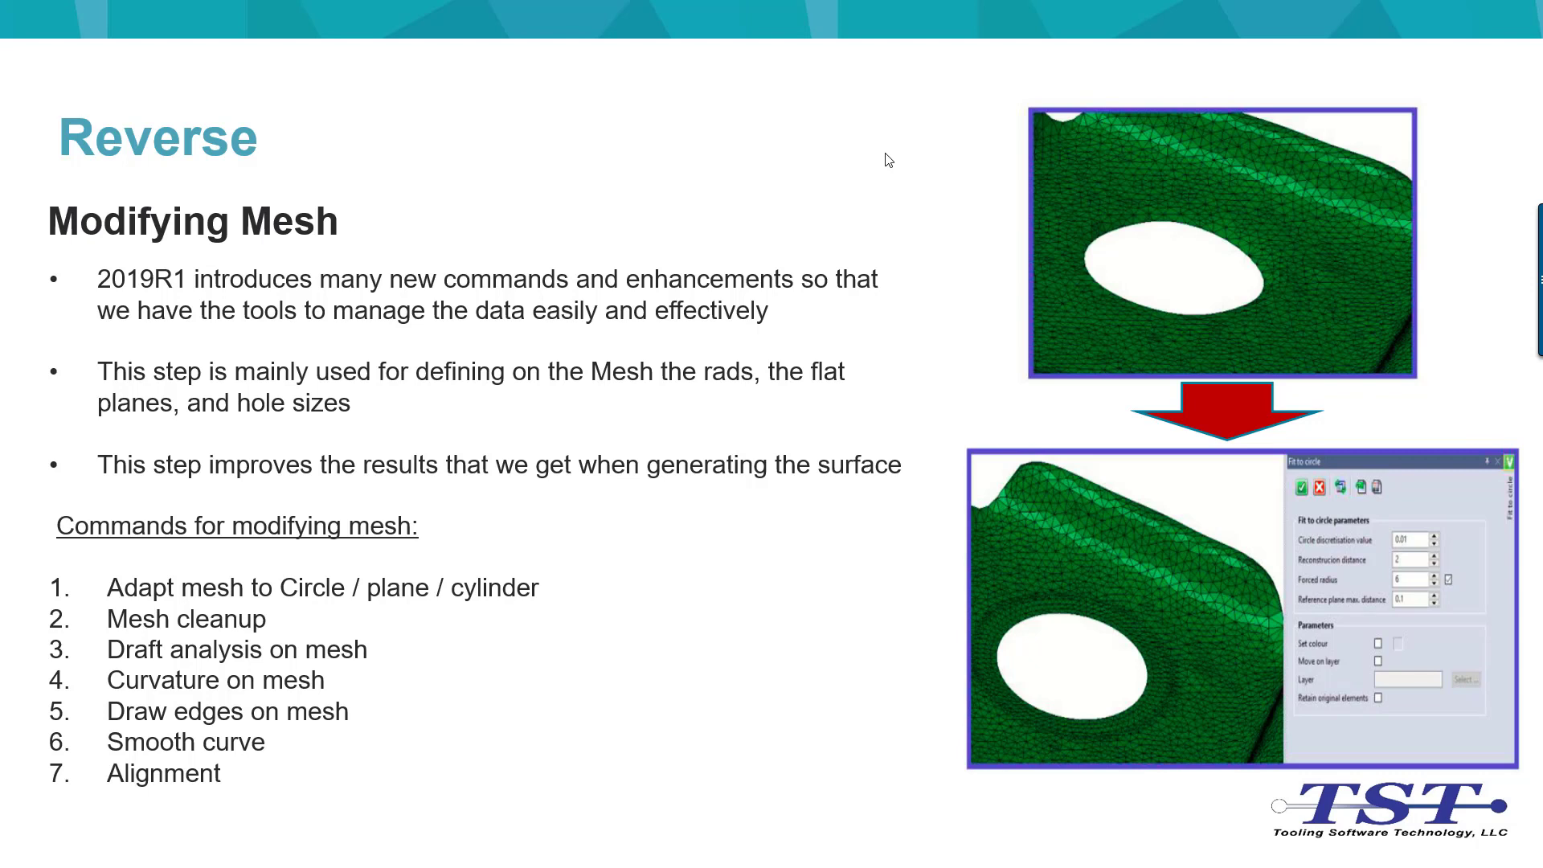
Step: Switch to VISI and show the mesh around the bracket's round hole in wireframe, close up
key(alt+Tab)
scroll(303, 299, up, 4)
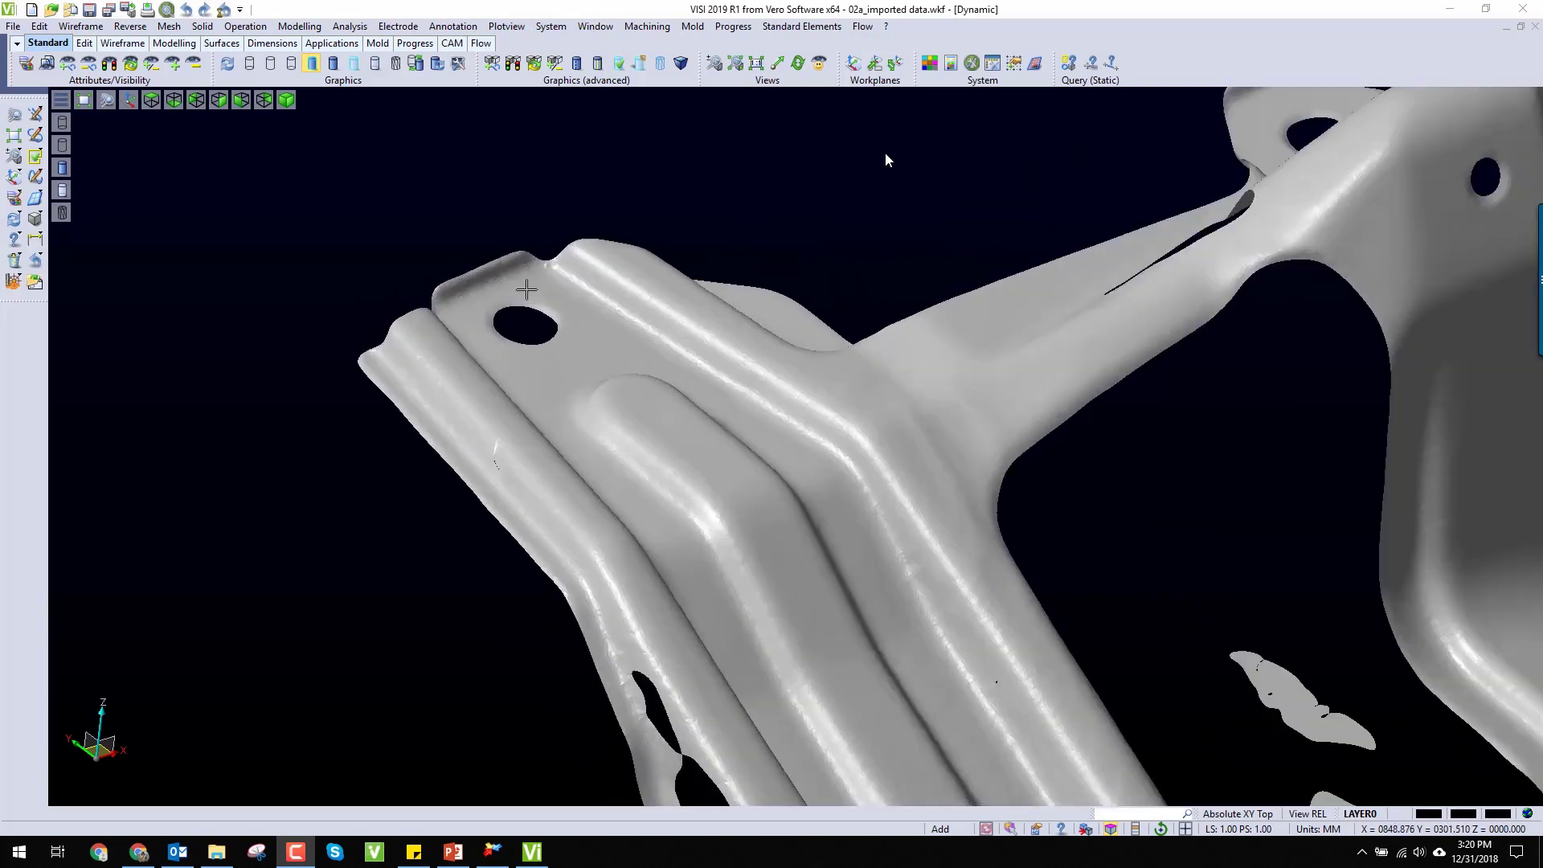
scroll(527, 290, up, 6)
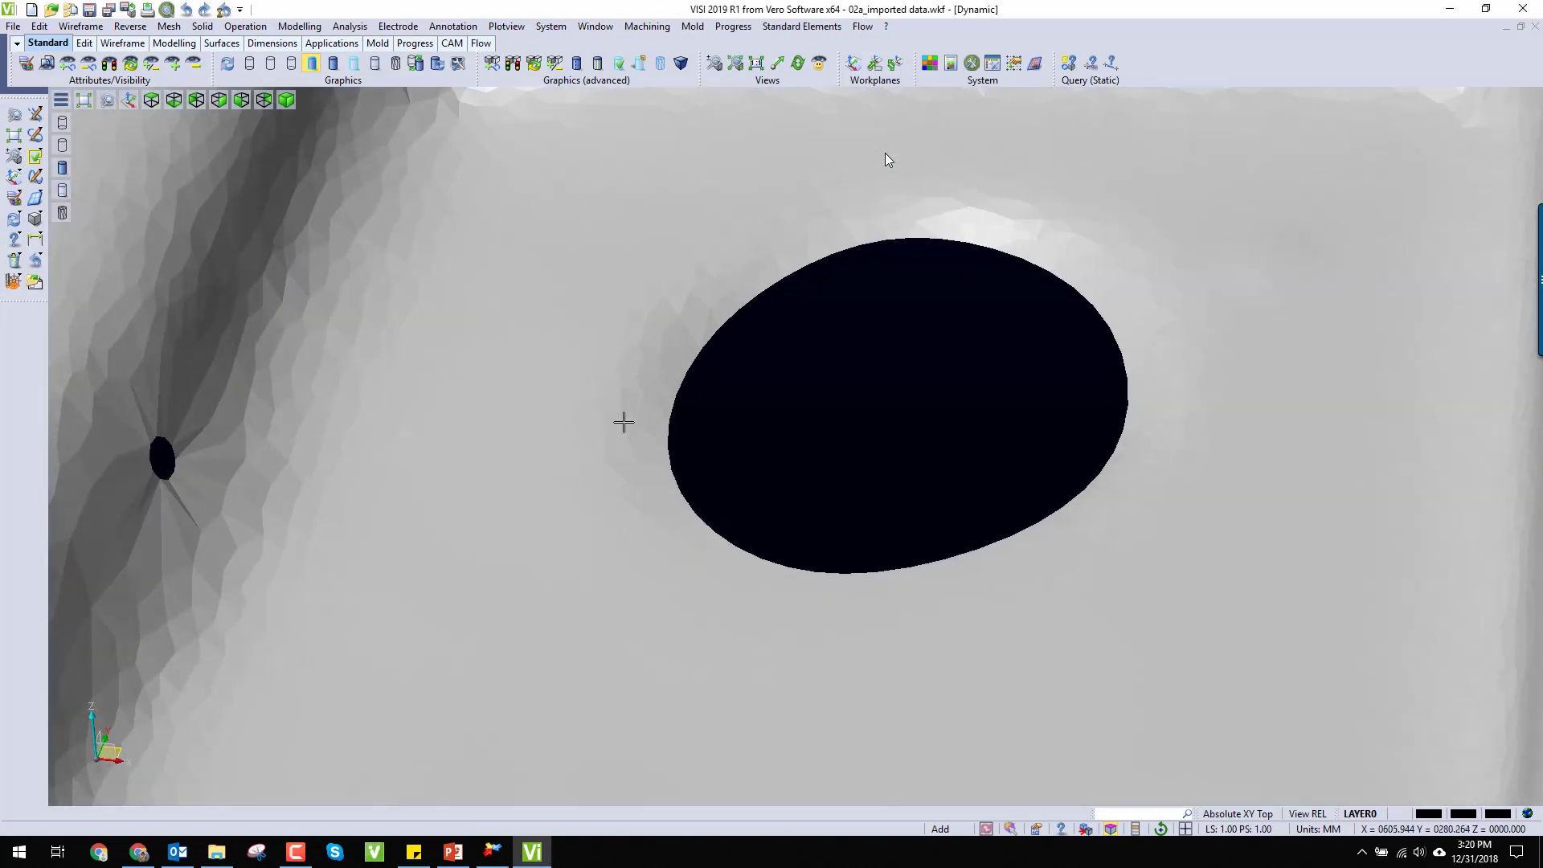
middle_drag(623, 422, 912, 399)
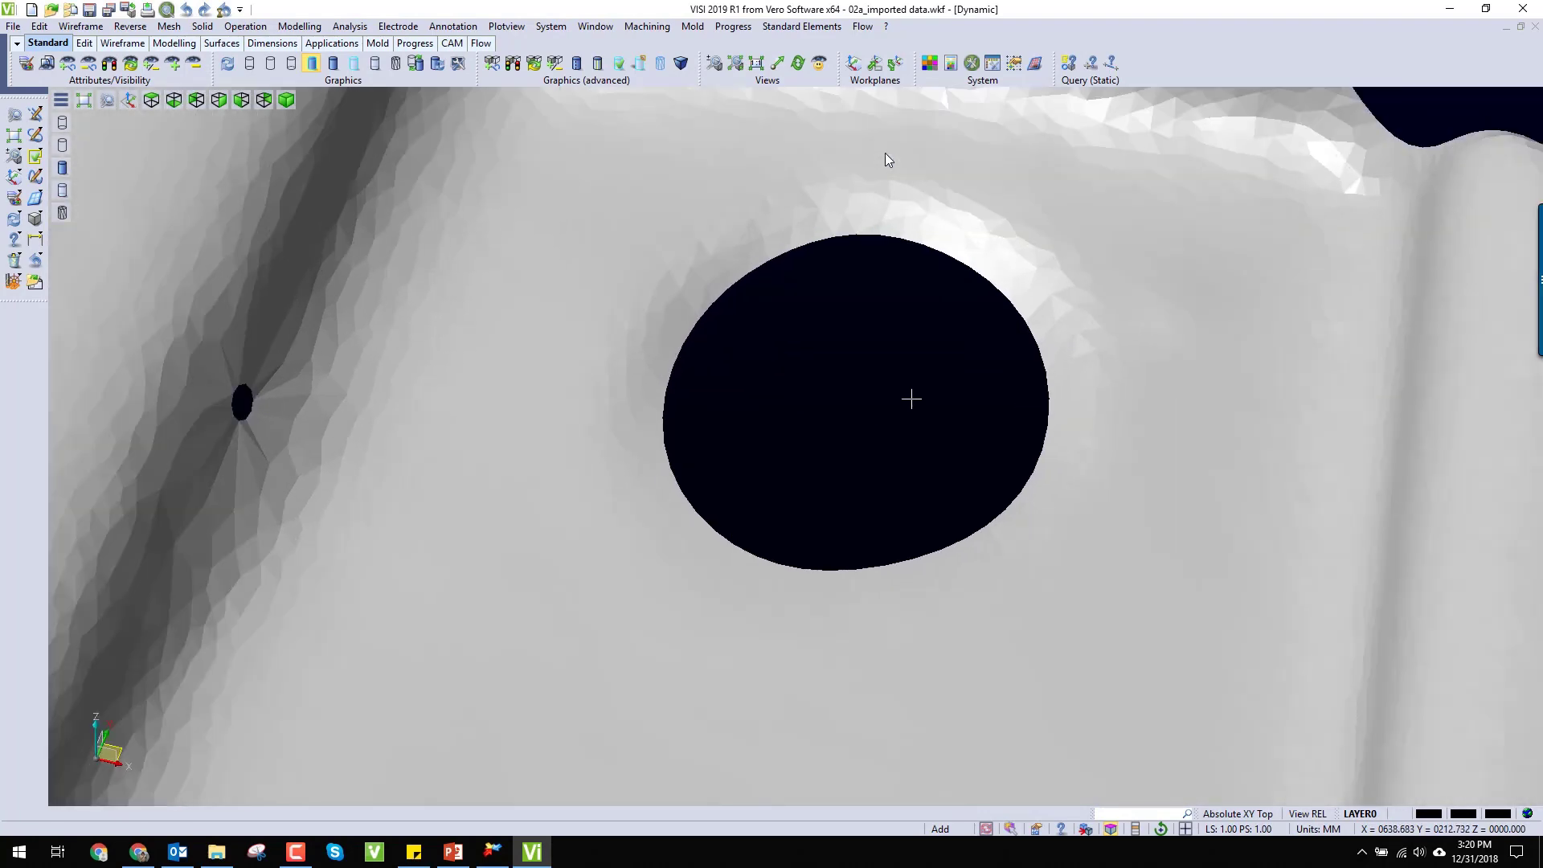
click(252, 69)
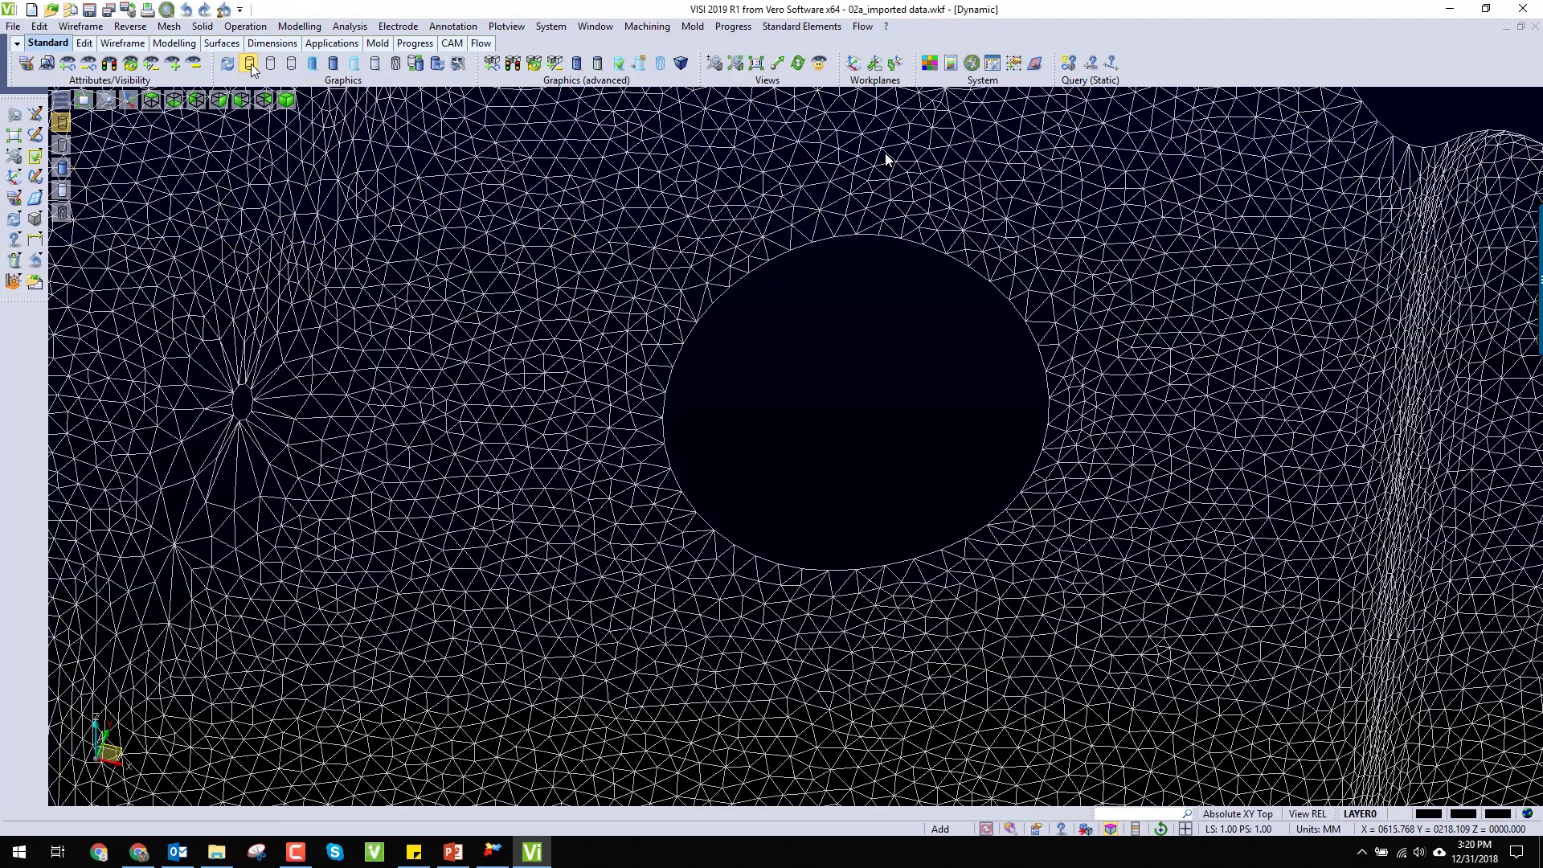
Step: Adapt the mesh to a circle at the round hole's border, with a plane seed point beside it and reconstruction distance 2
click(135, 28)
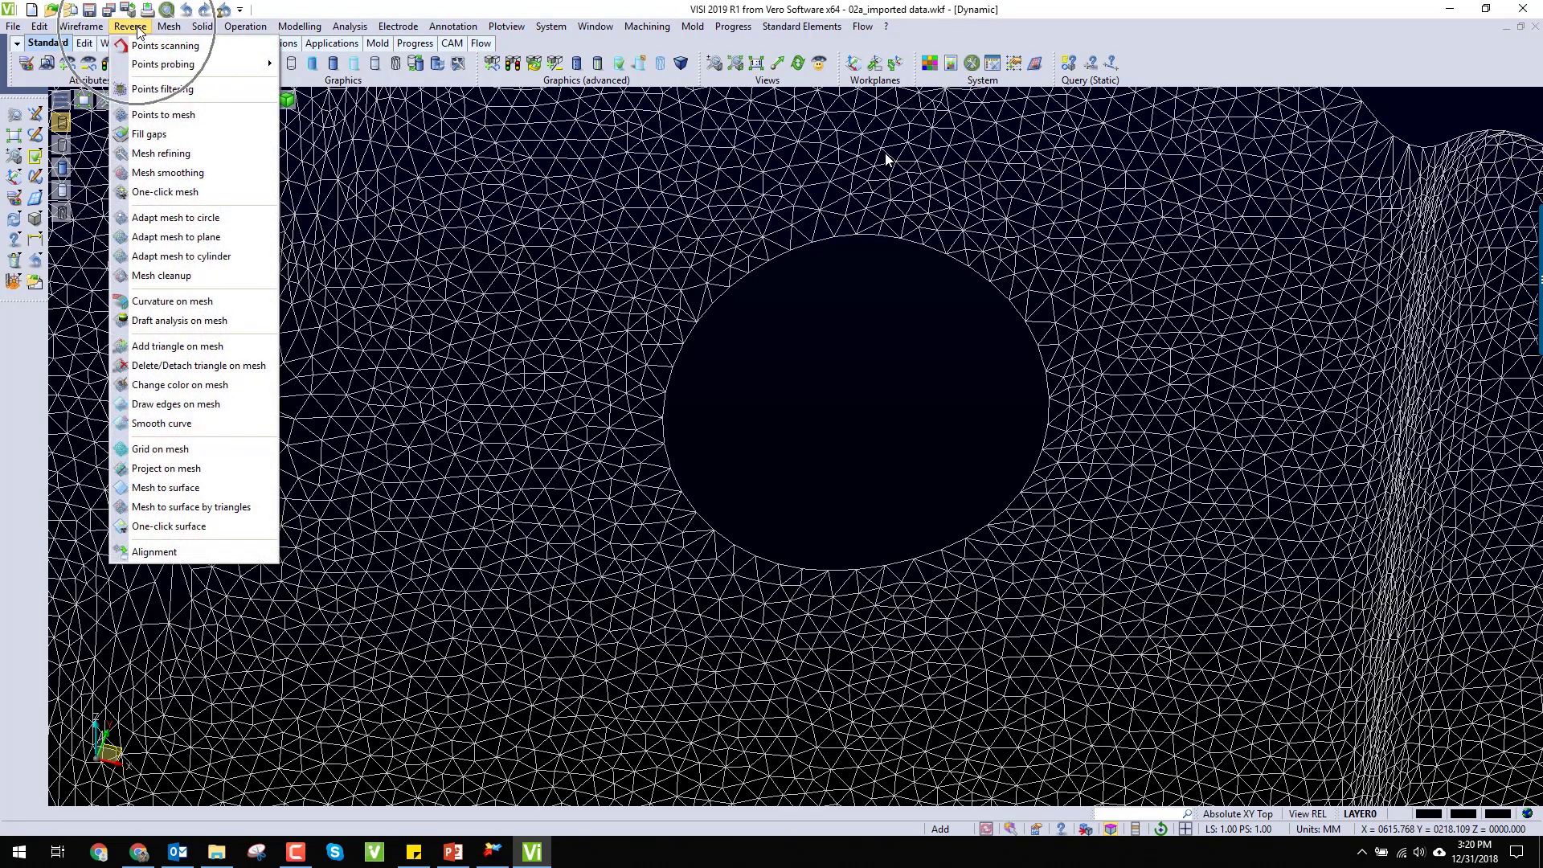
click(182, 218)
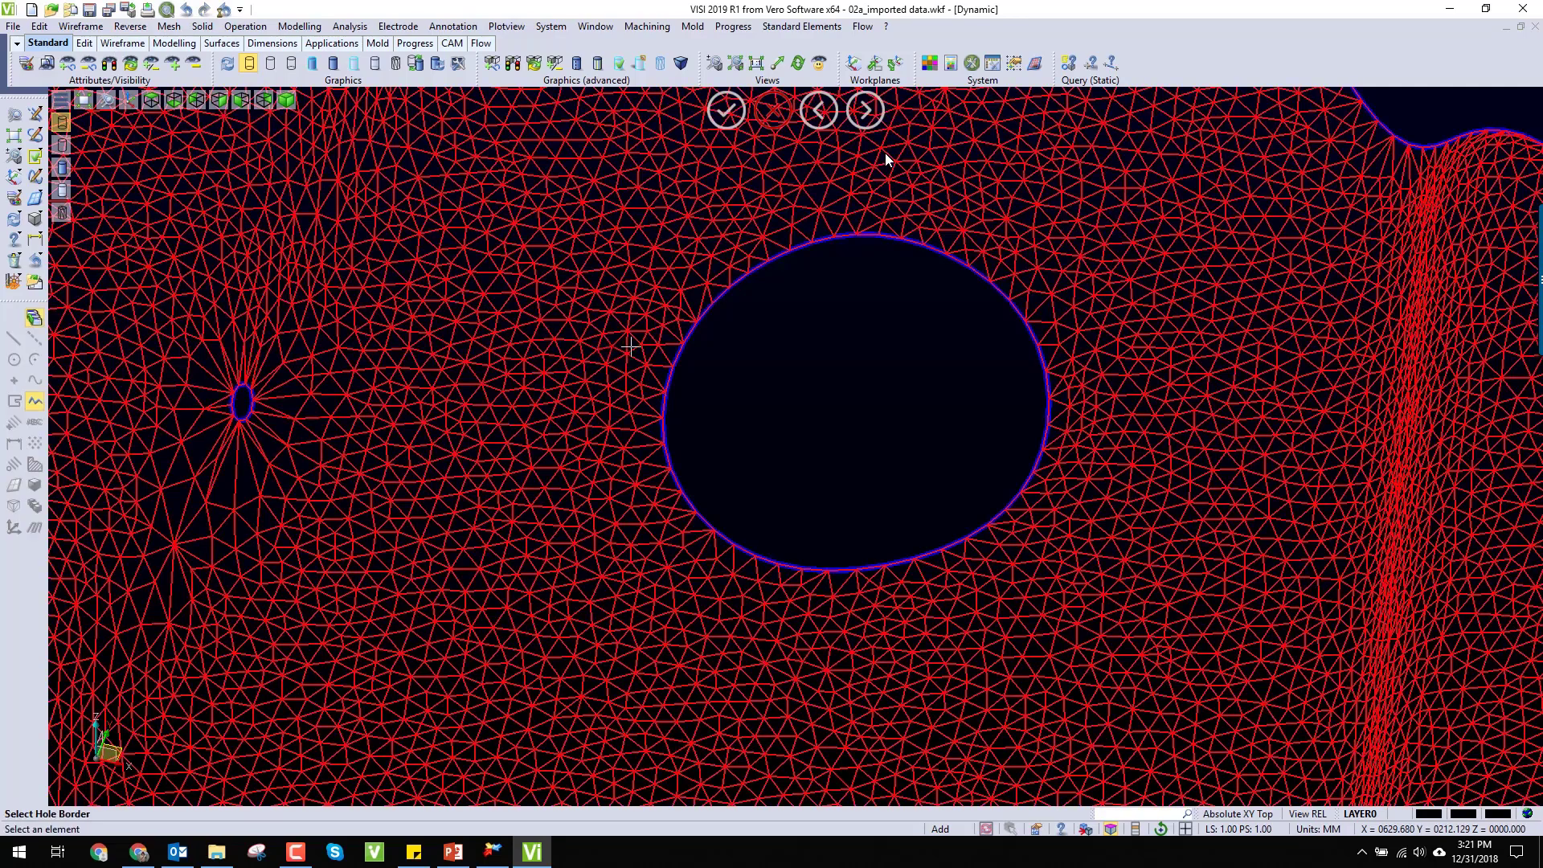
click(696, 325)
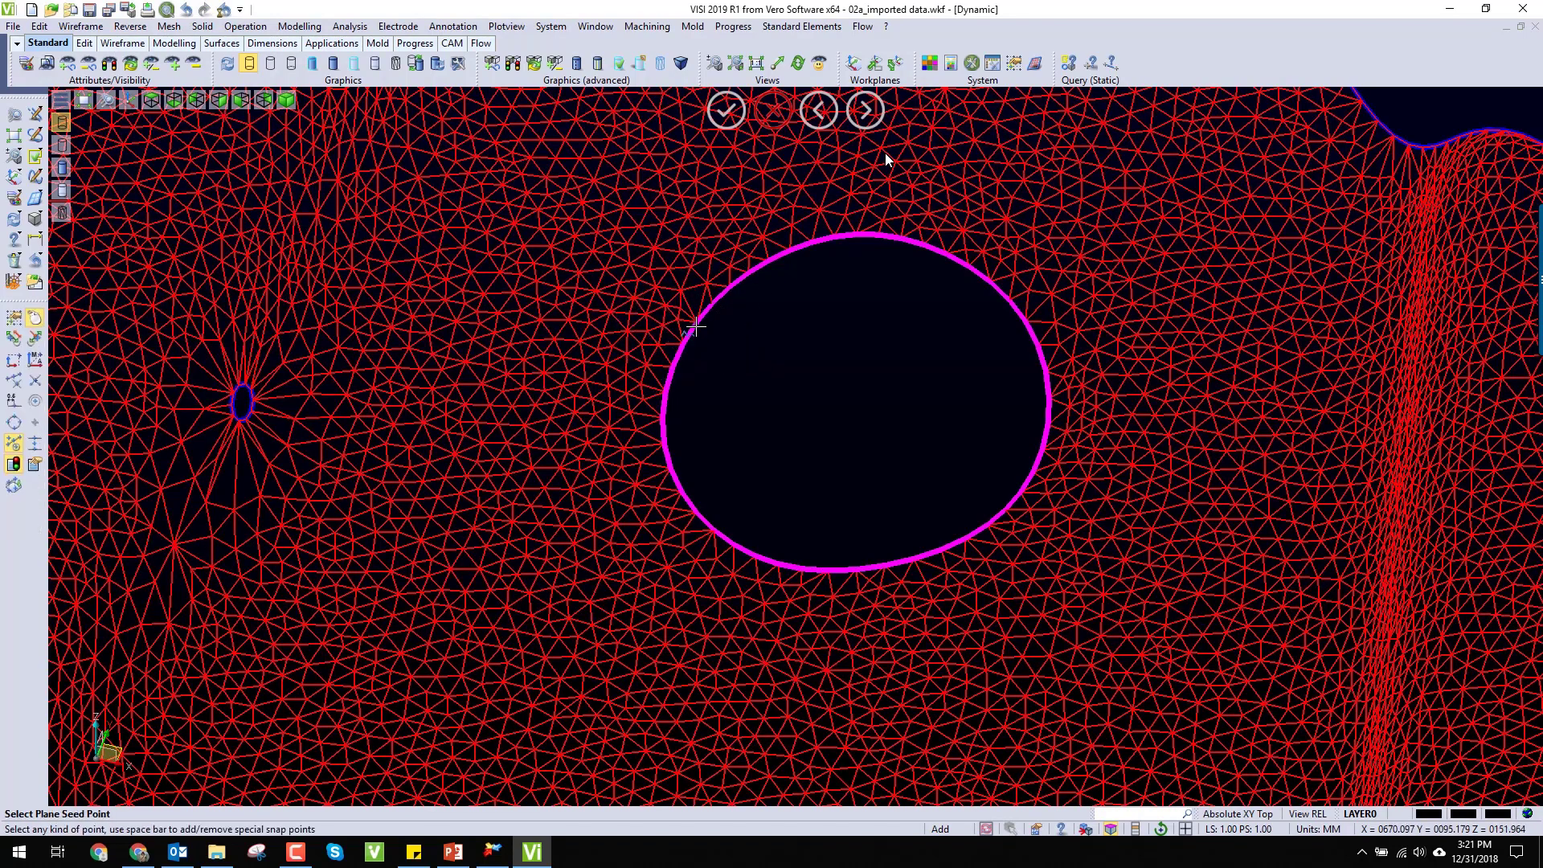
click(616, 229)
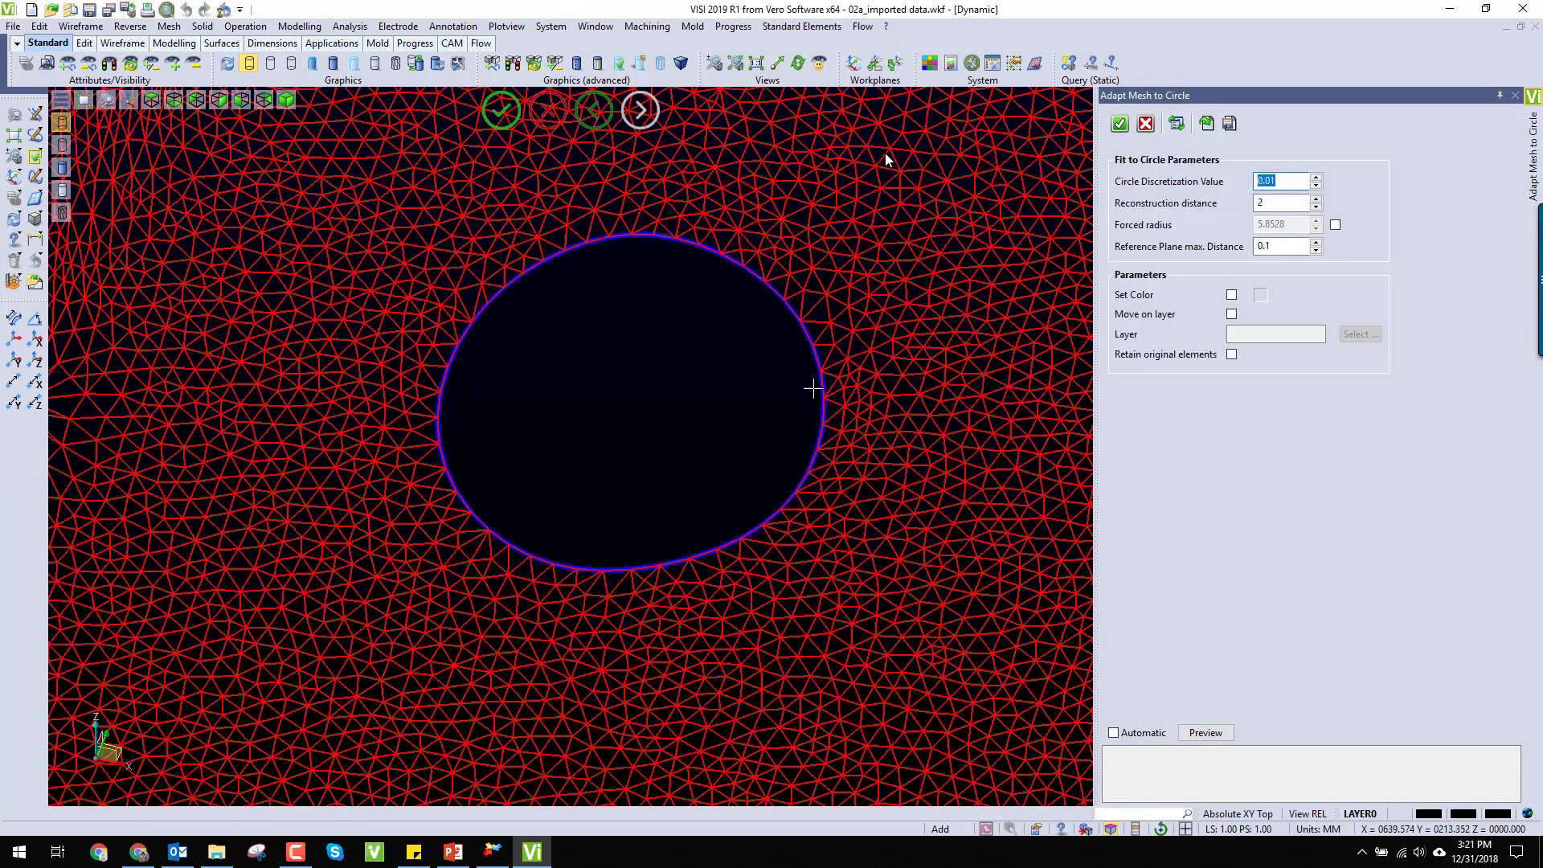
click(1121, 124)
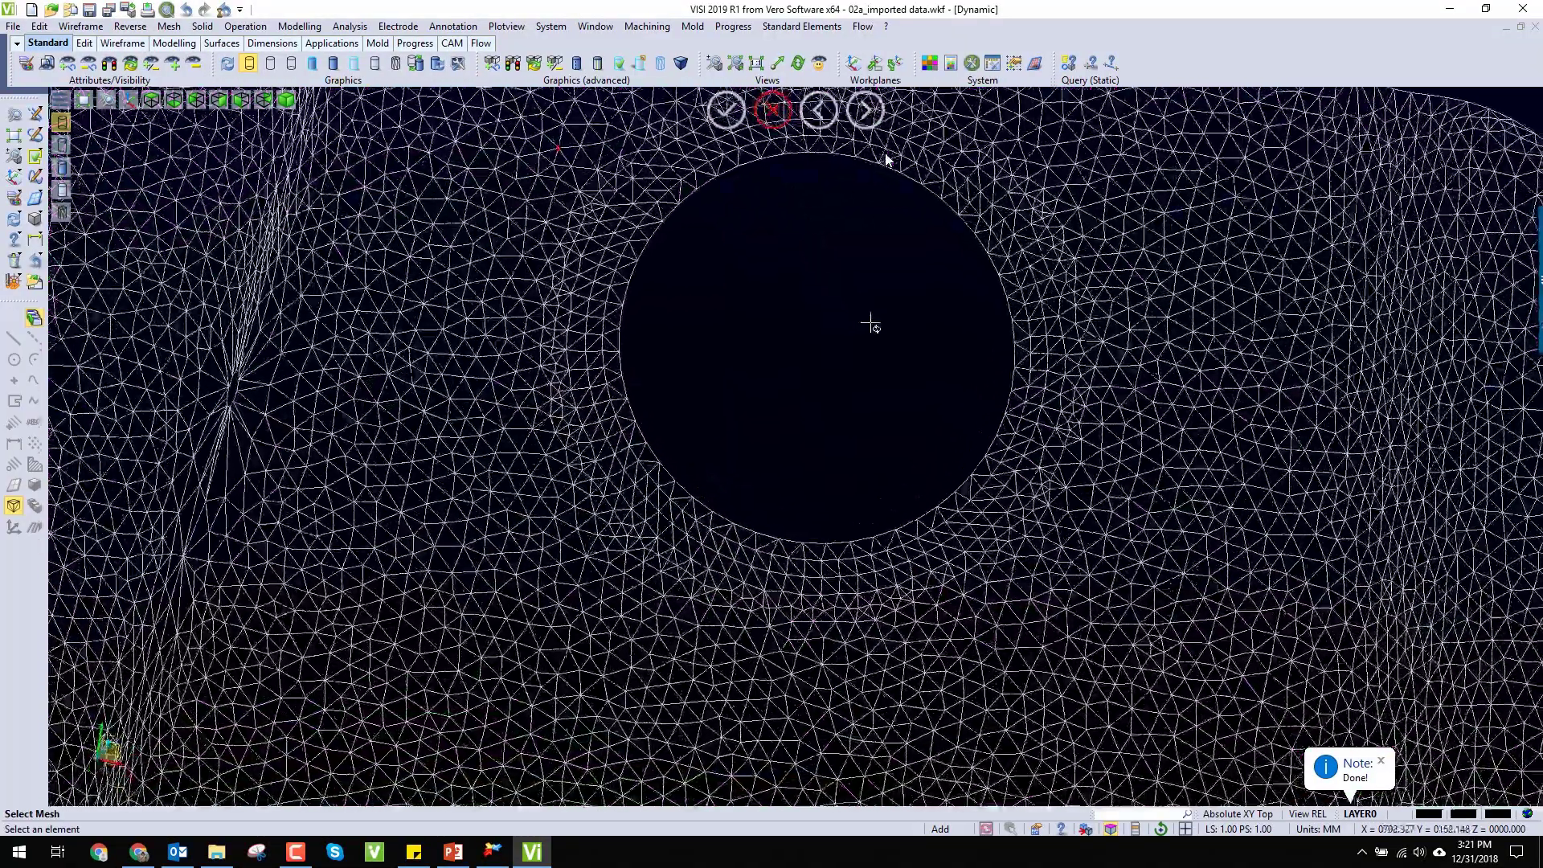
Step: Return the mesh to shaded display and inspect the adapted hole and the gaps in the bracket's side wall
middle_drag(871, 324, 850, 251)
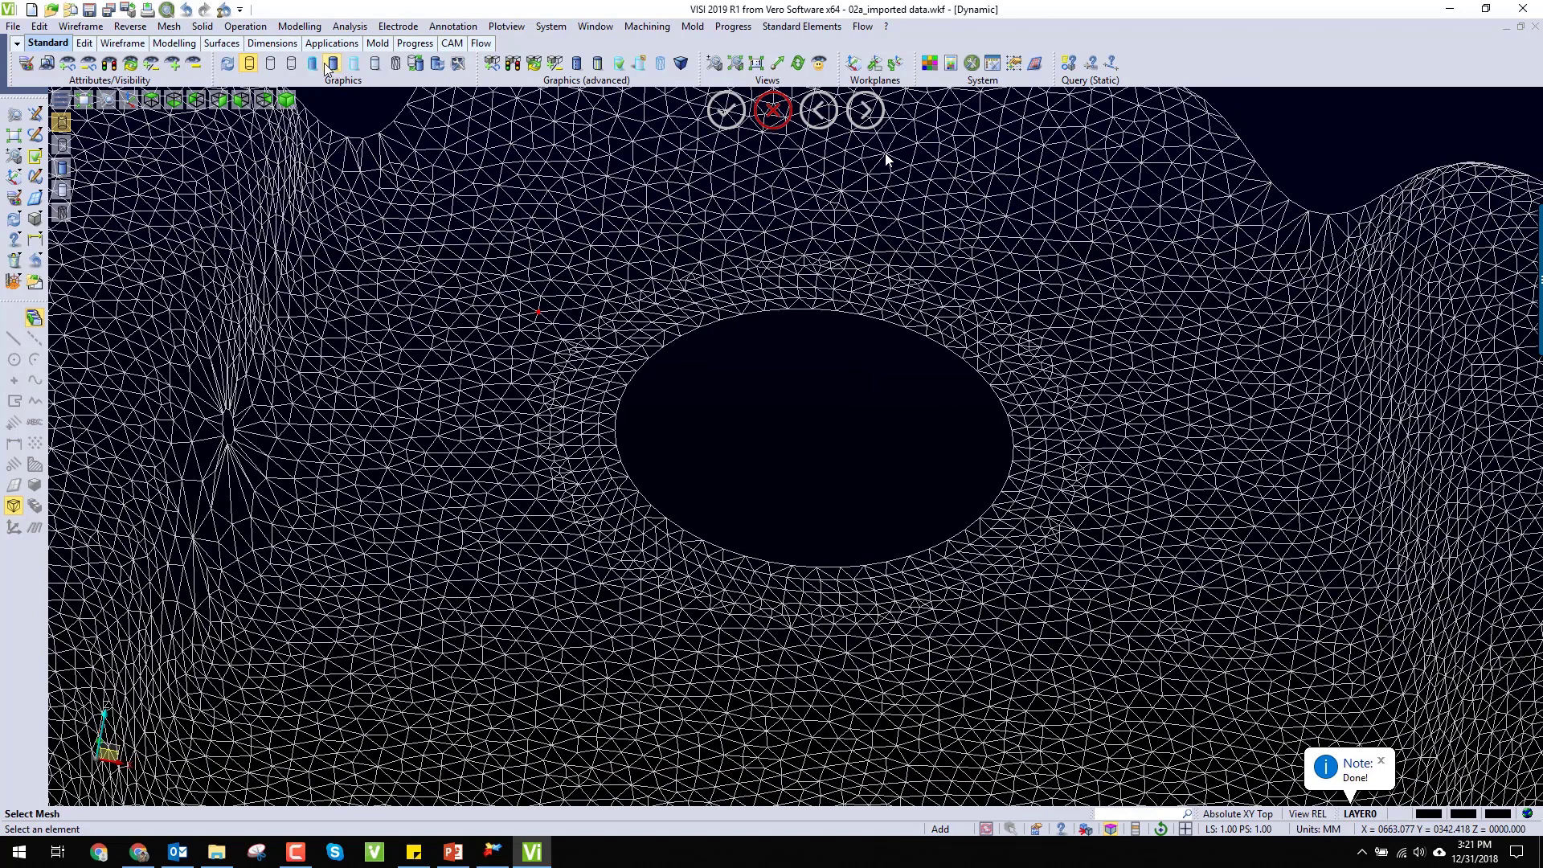
click(316, 65)
scroll(821, 359, up, 3)
mouse_move(821, 358)
middle_down()
mouse_move(885, 369)
mouse_move(803, 375)
mouse_move(796, 422)
mouse_move(820, 442)
mouse_move(799, 341)
middle_up()
scroll(799, 341, down, 3)
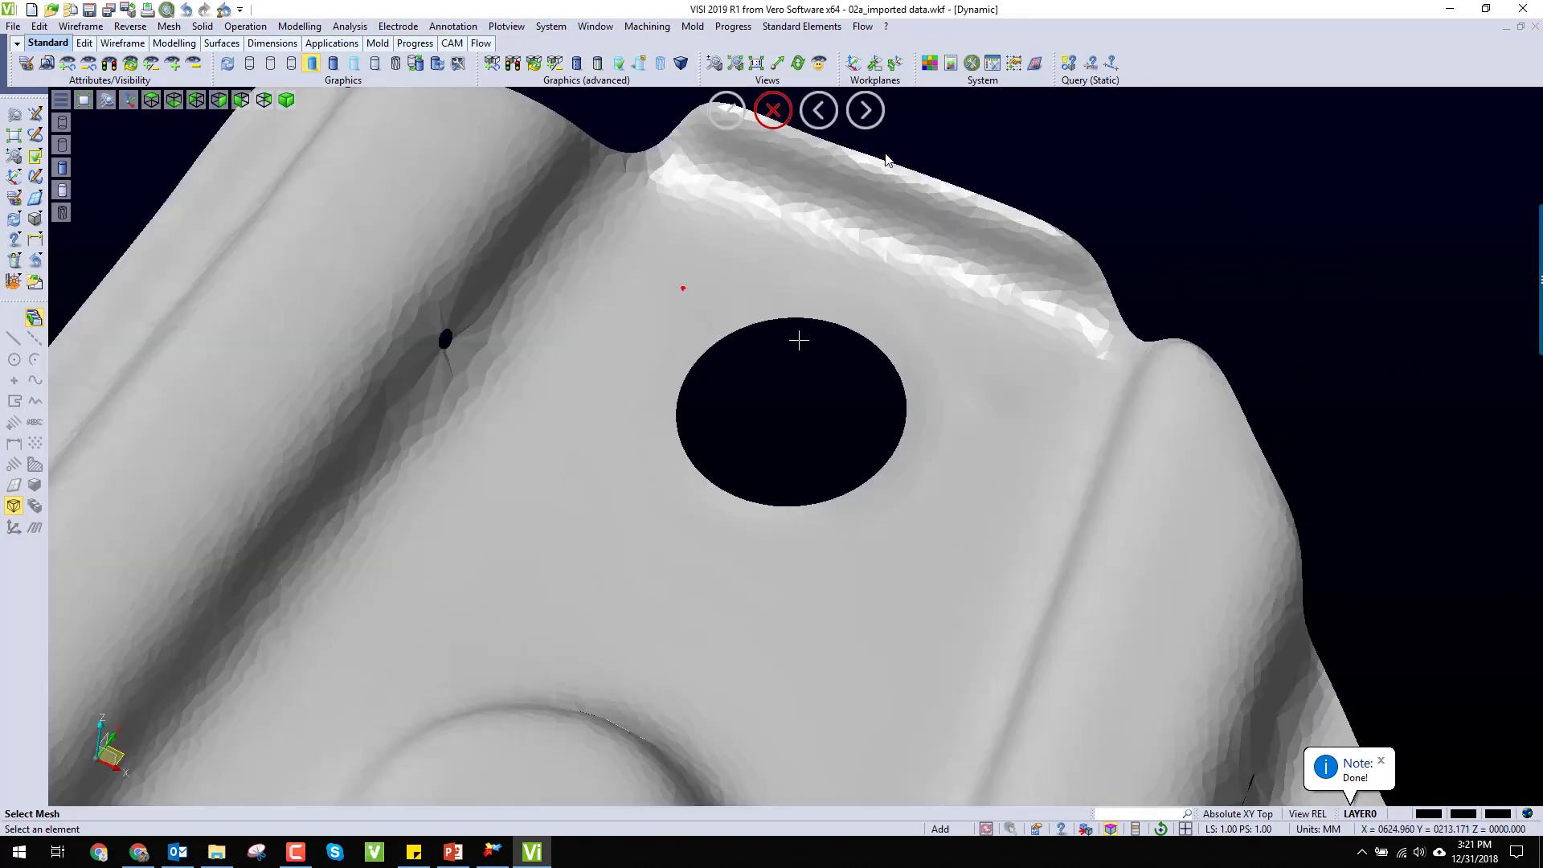
scroll(799, 341, down, 10)
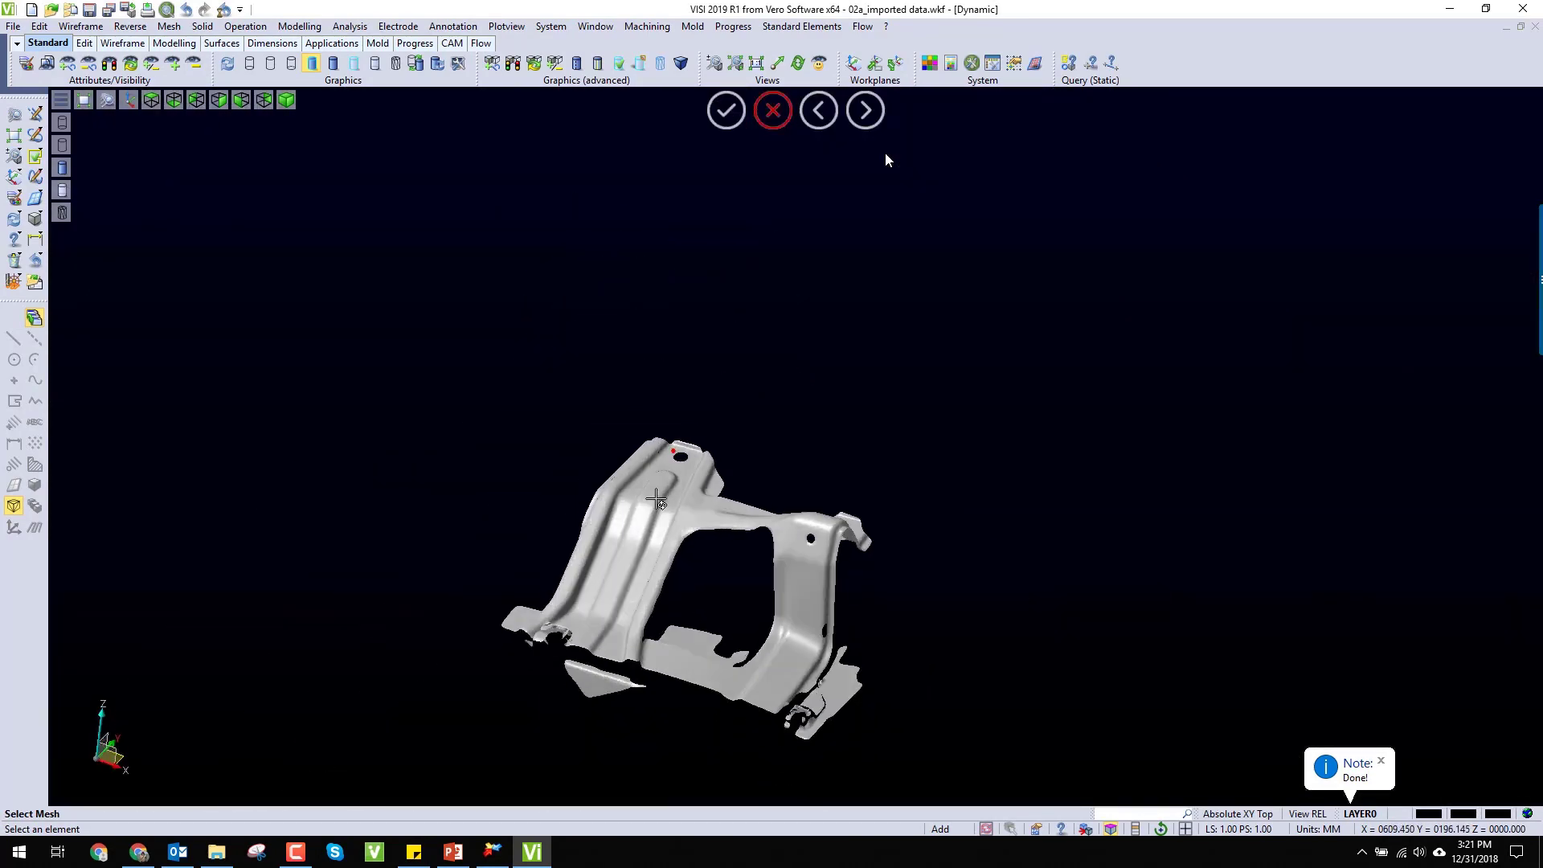
middle_drag(656, 499, 740, 492)
scroll(724, 500, up, 6)
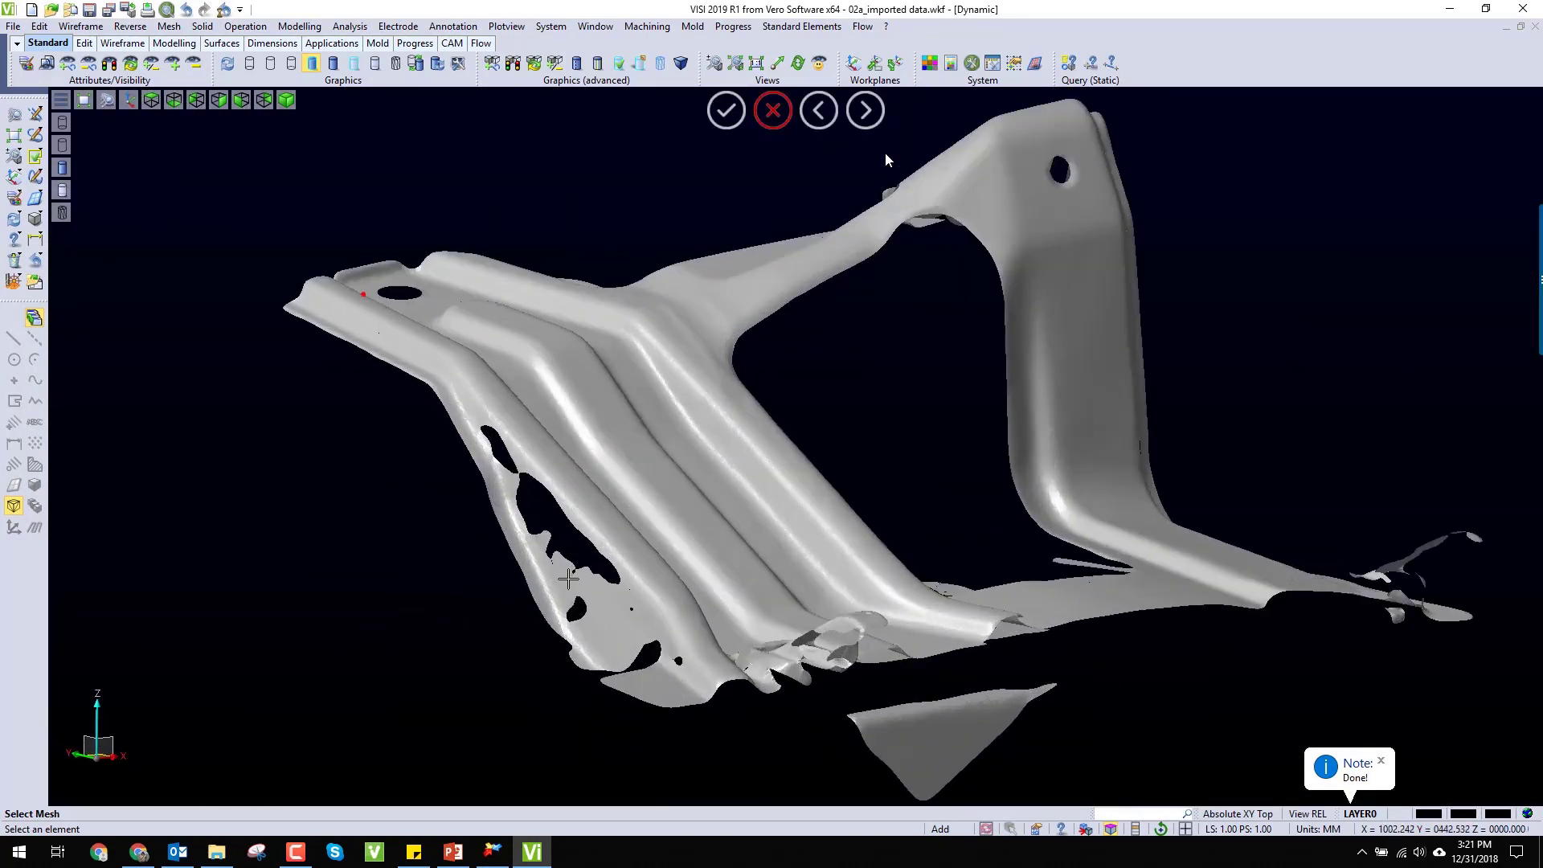
scroll(568, 578, up, 4)
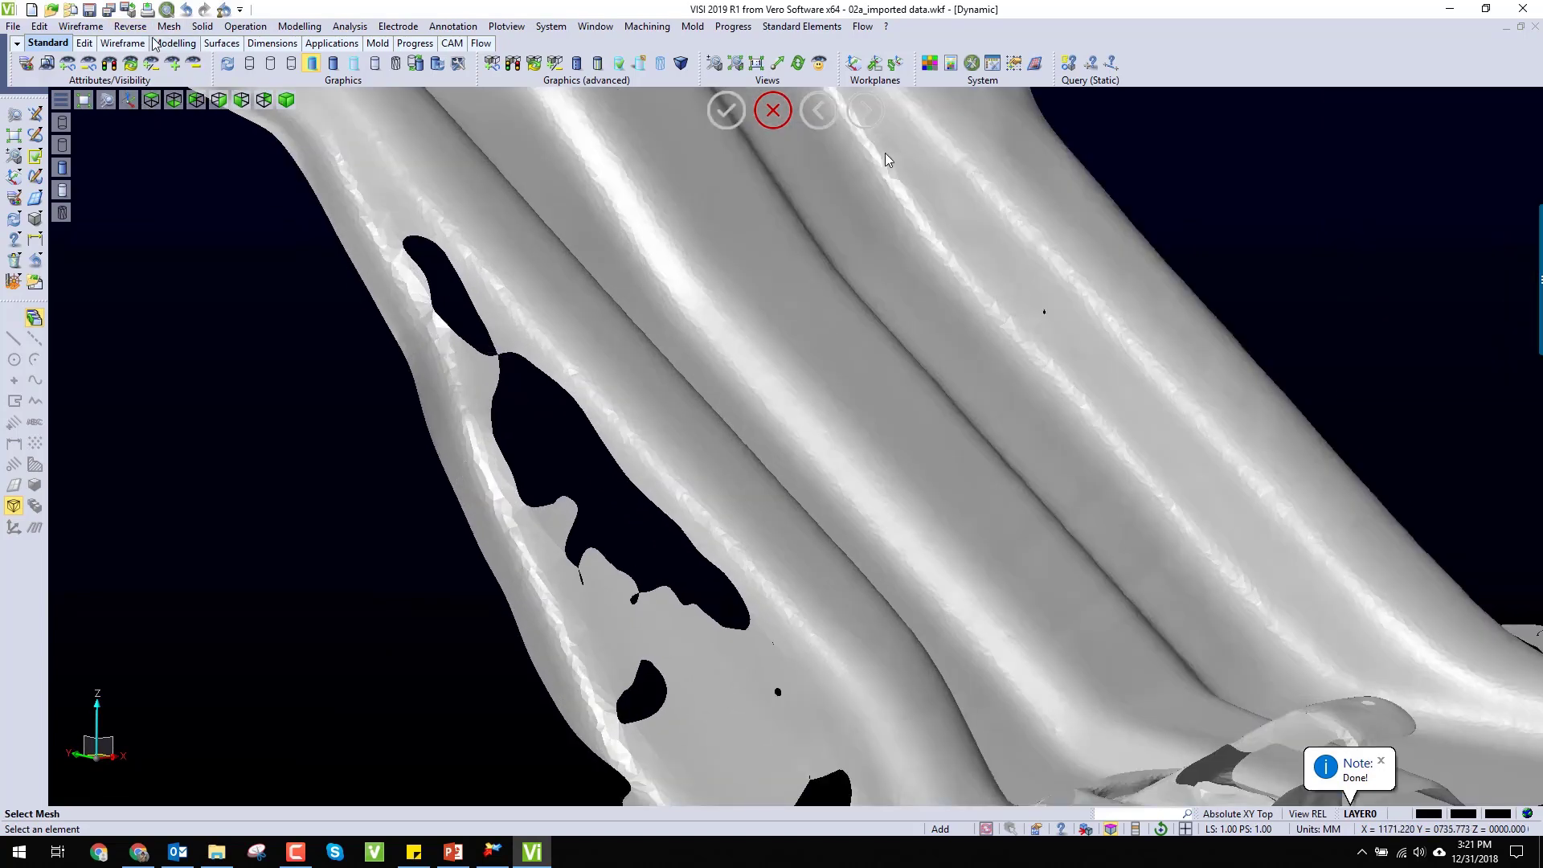
click(774, 112)
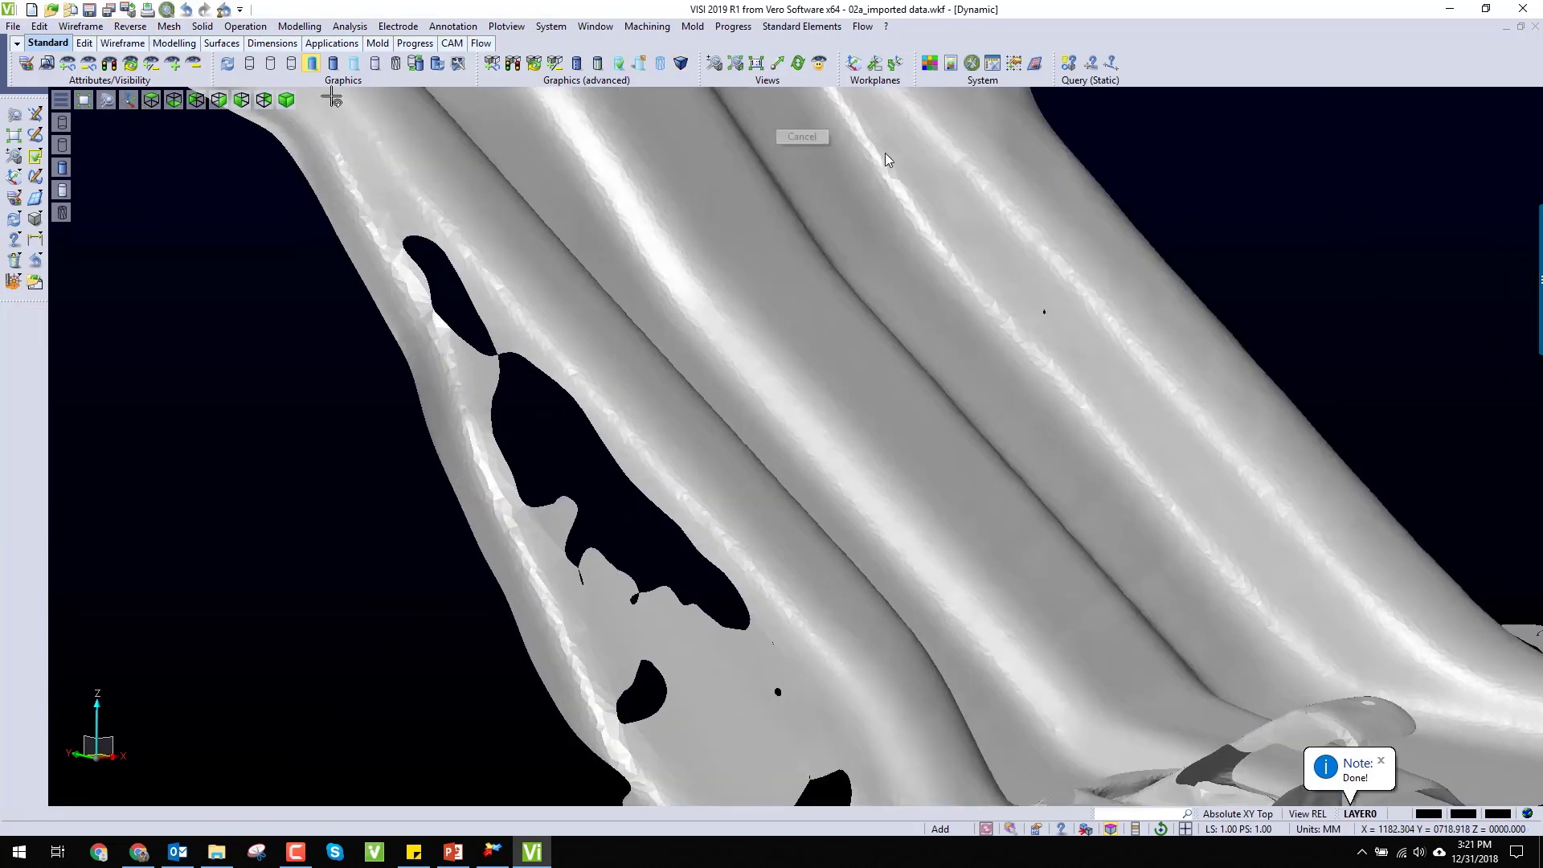
Step: Fill only the large elongated gap in the bracket's side wall, using the flat with new vertices option
click(128, 27)
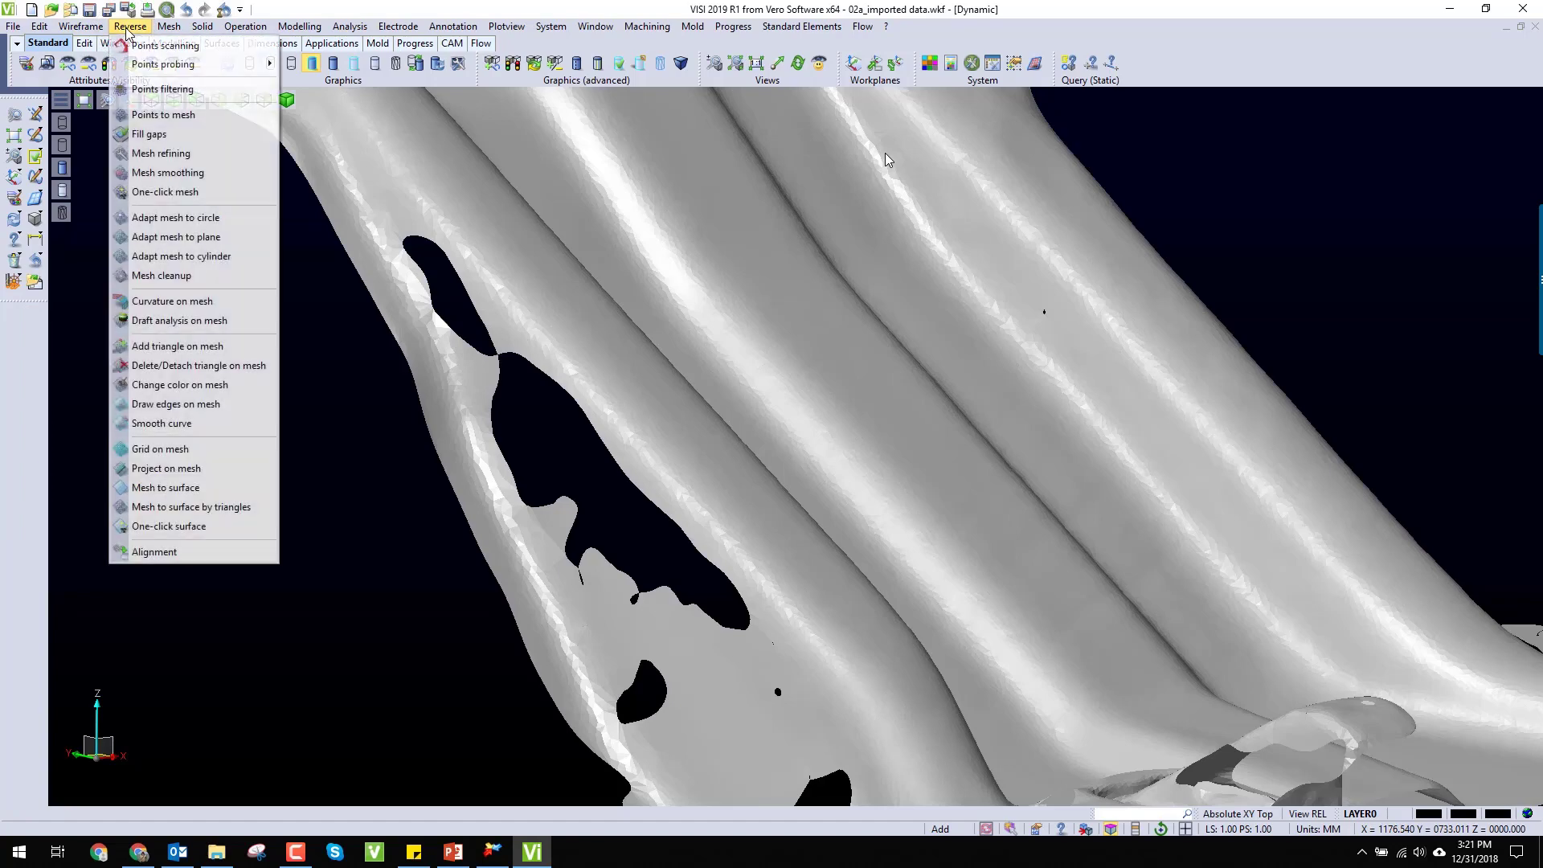
click(153, 135)
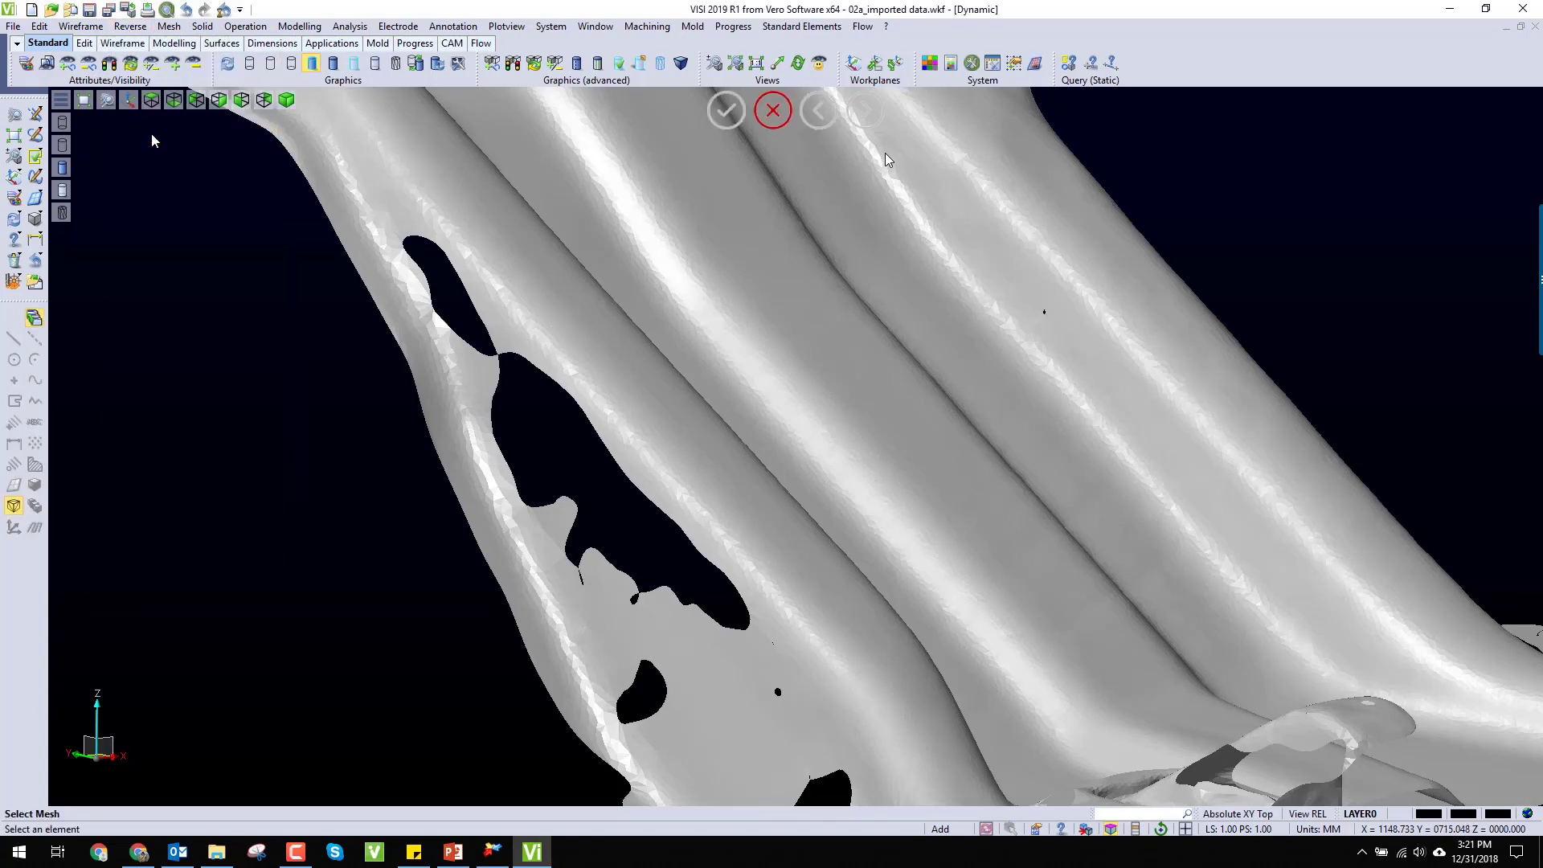
click(579, 343)
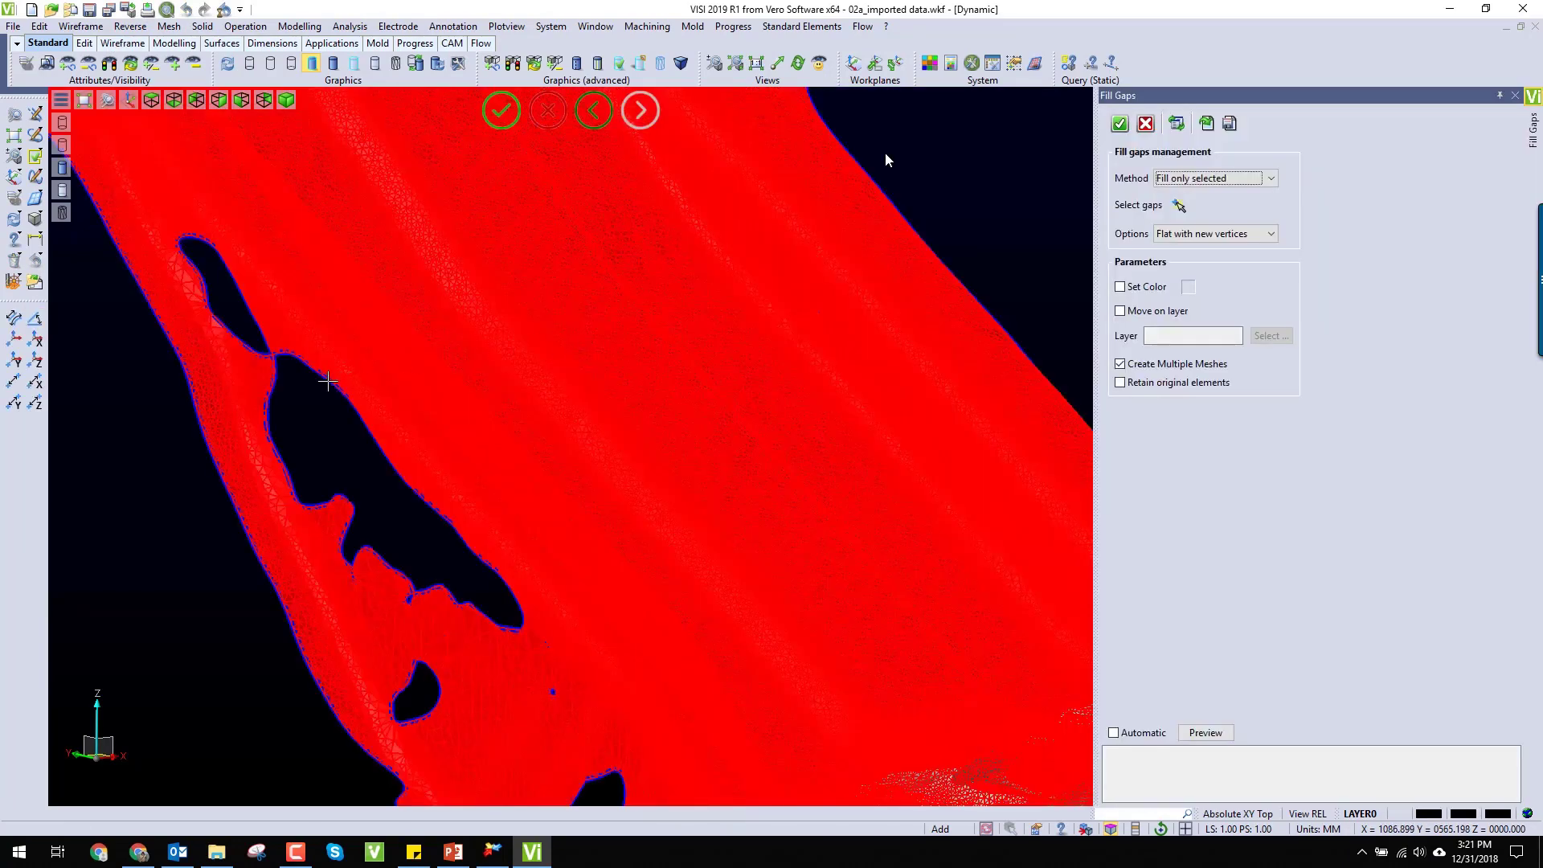
click(1178, 206)
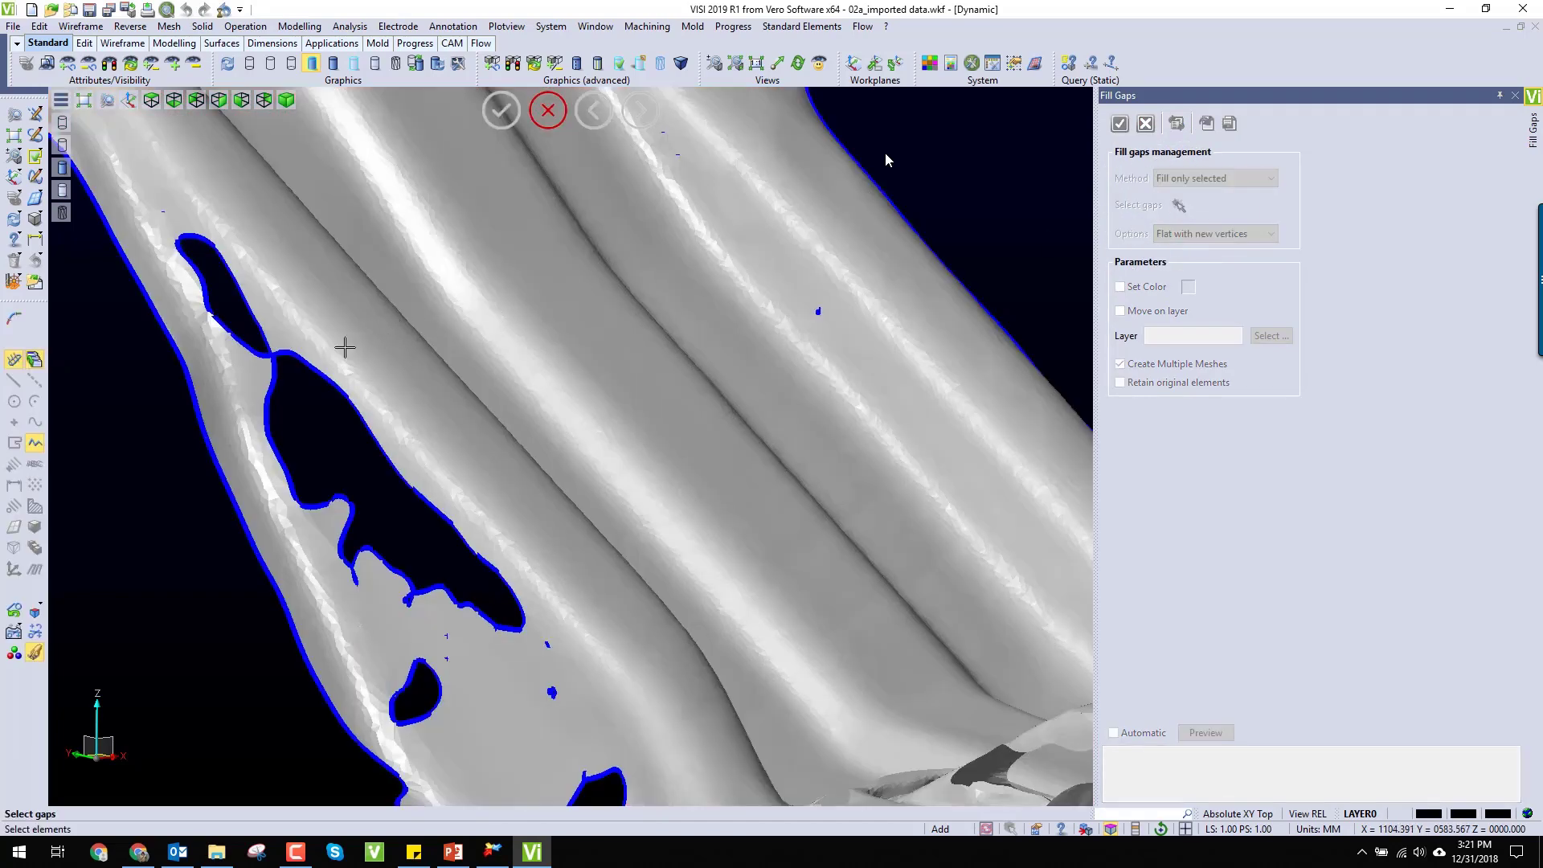
click(314, 369)
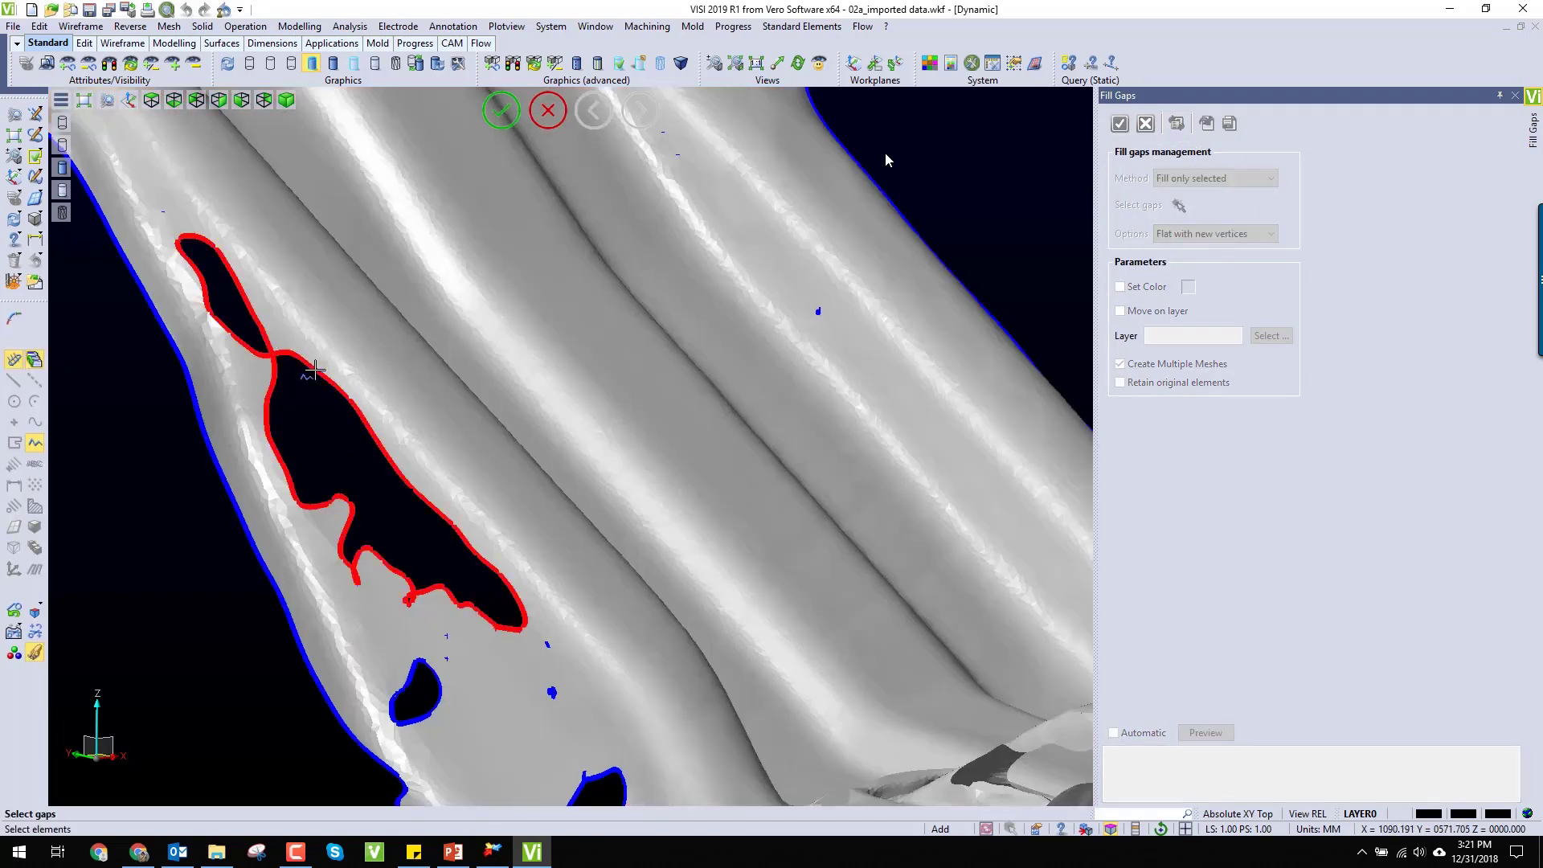
right_click(315, 370)
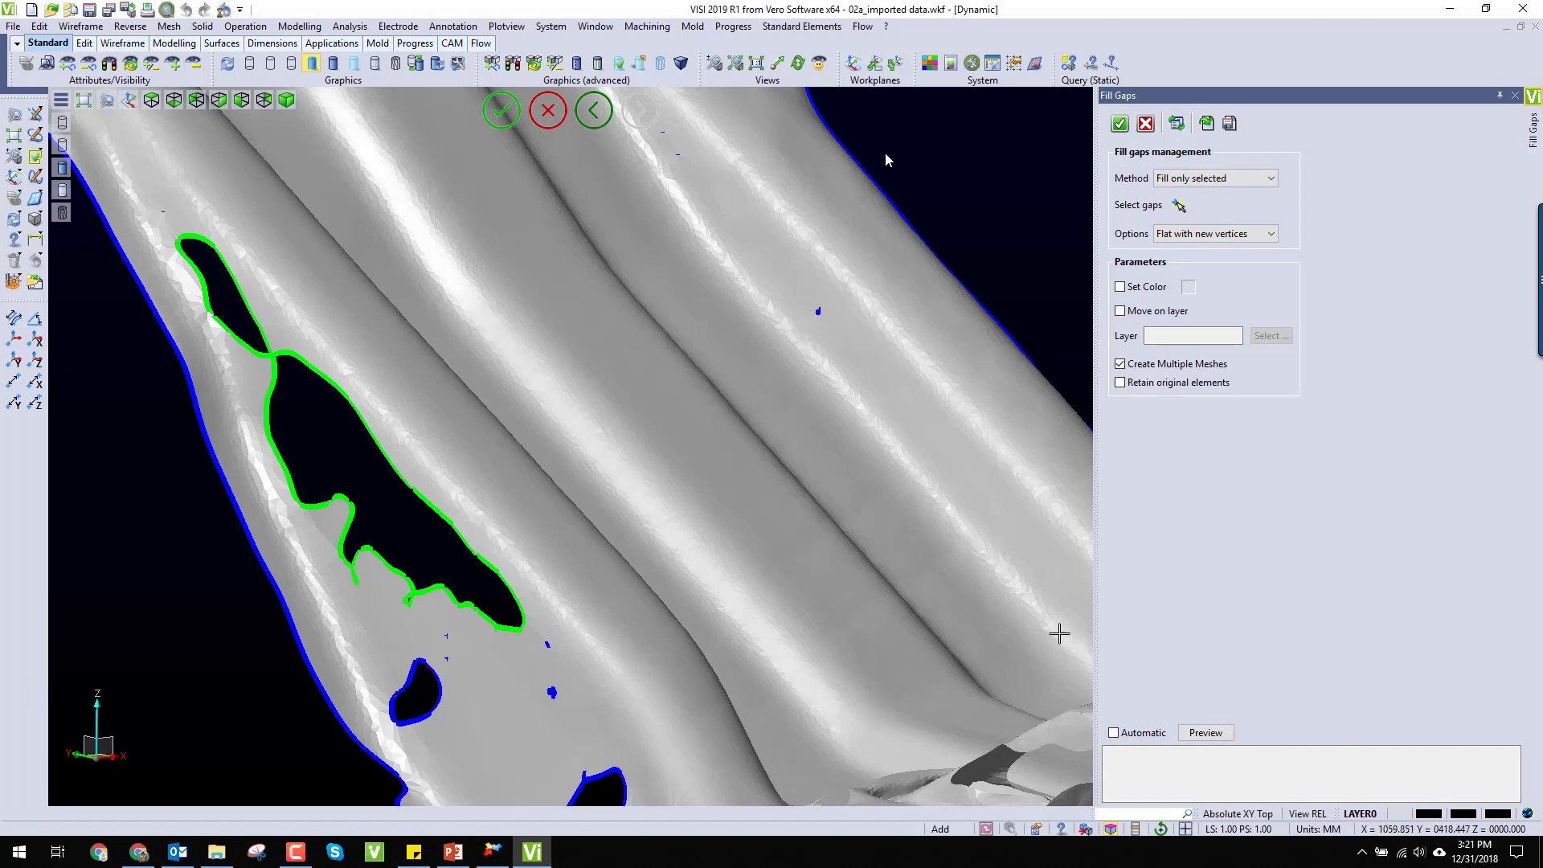
click(1206, 733)
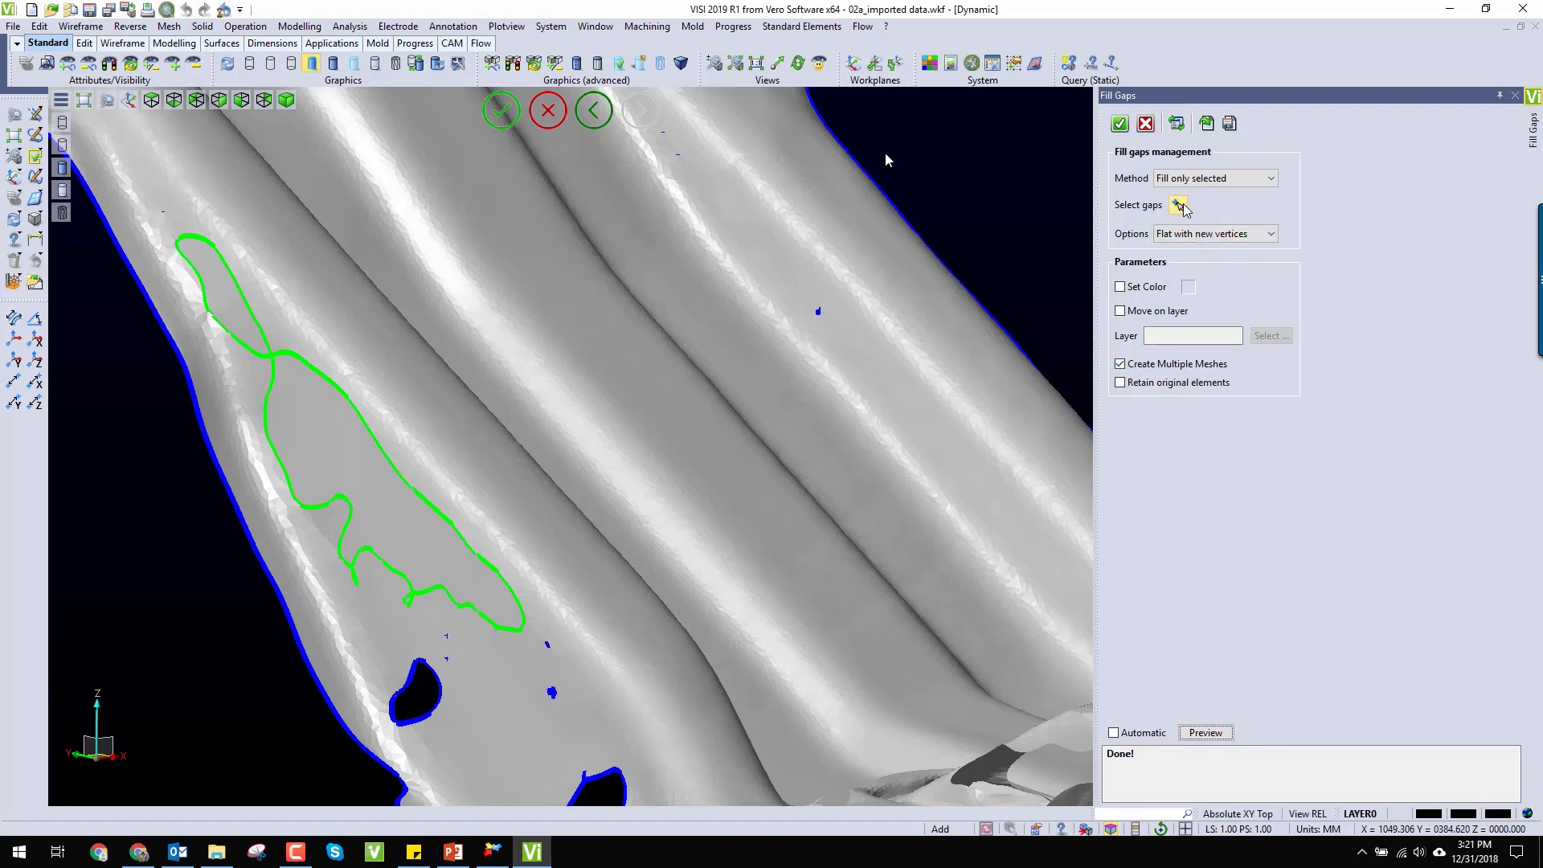
click(1121, 124)
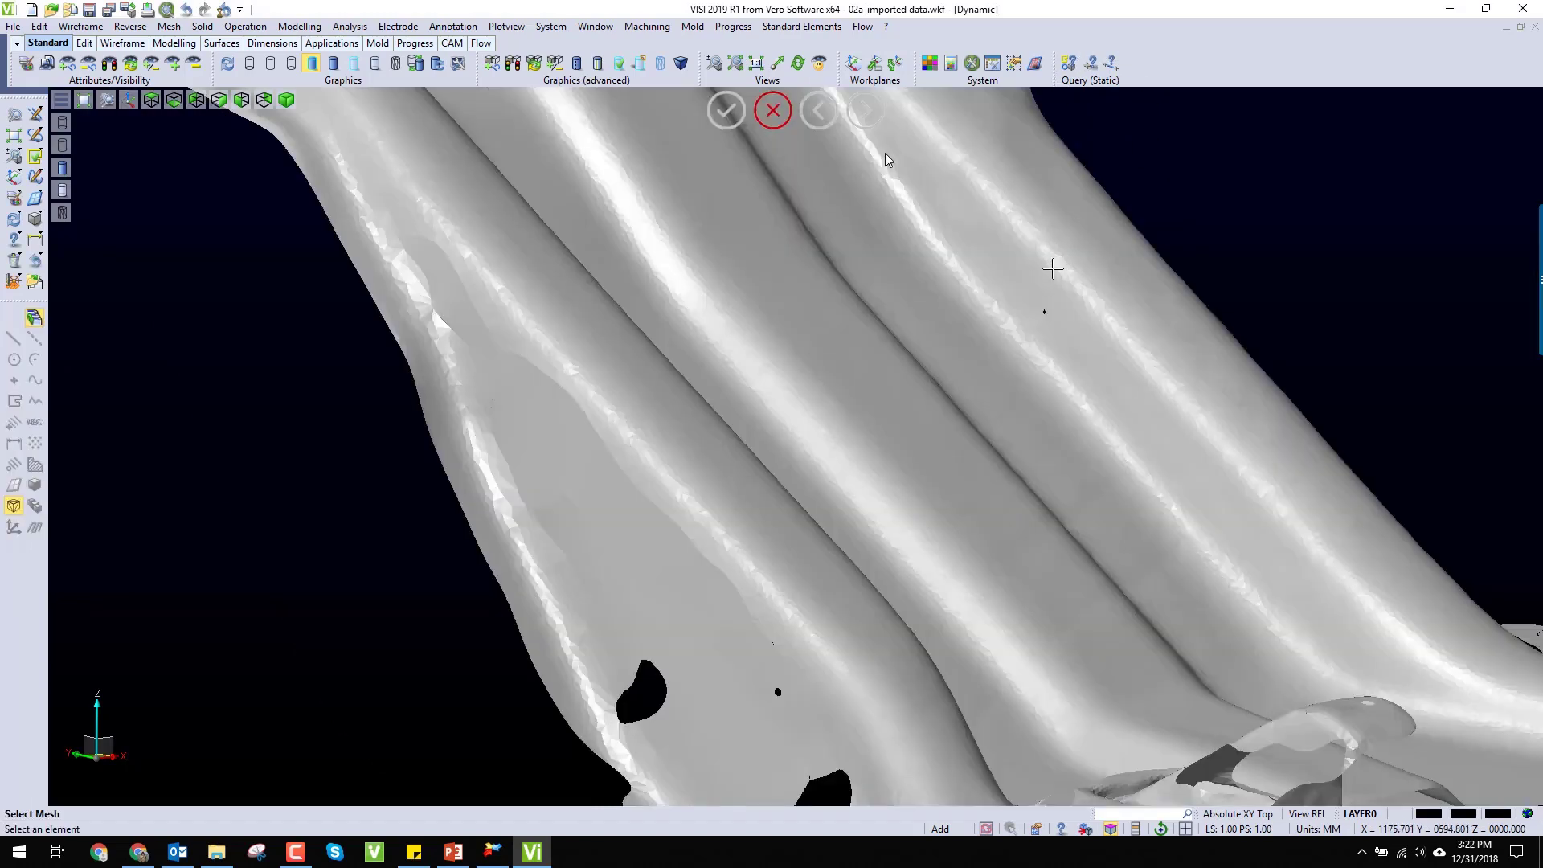
Step: Examine the filled side-wall gap and neighbouring ribs from several angles
click(1051, 268)
middle_drag(1051, 269, 1005, 284)
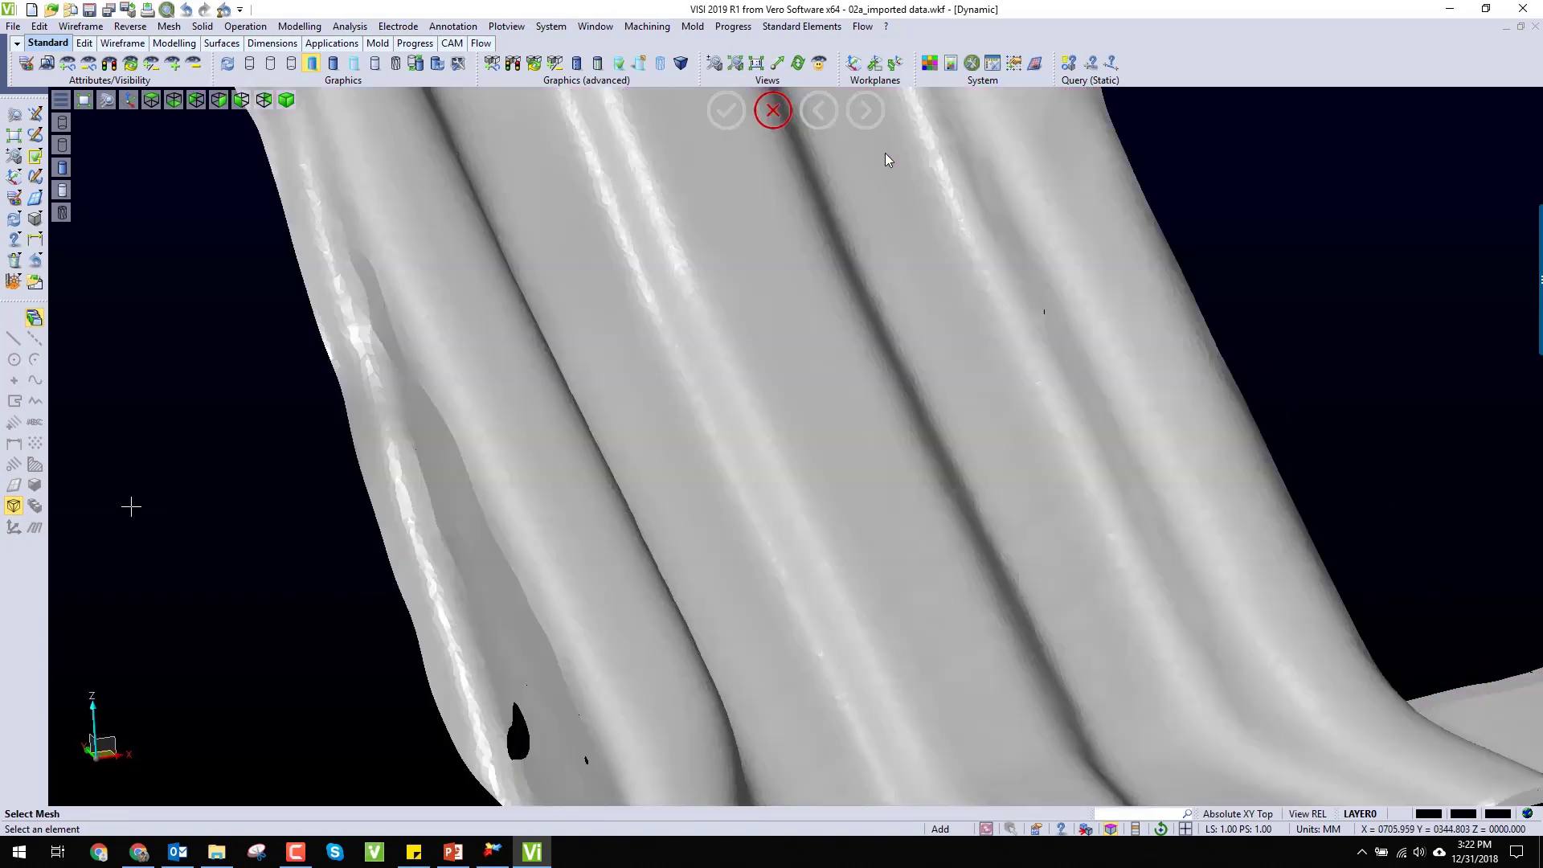
scroll(132, 507, down, 1)
middle_drag(132, 506, 193, 503)
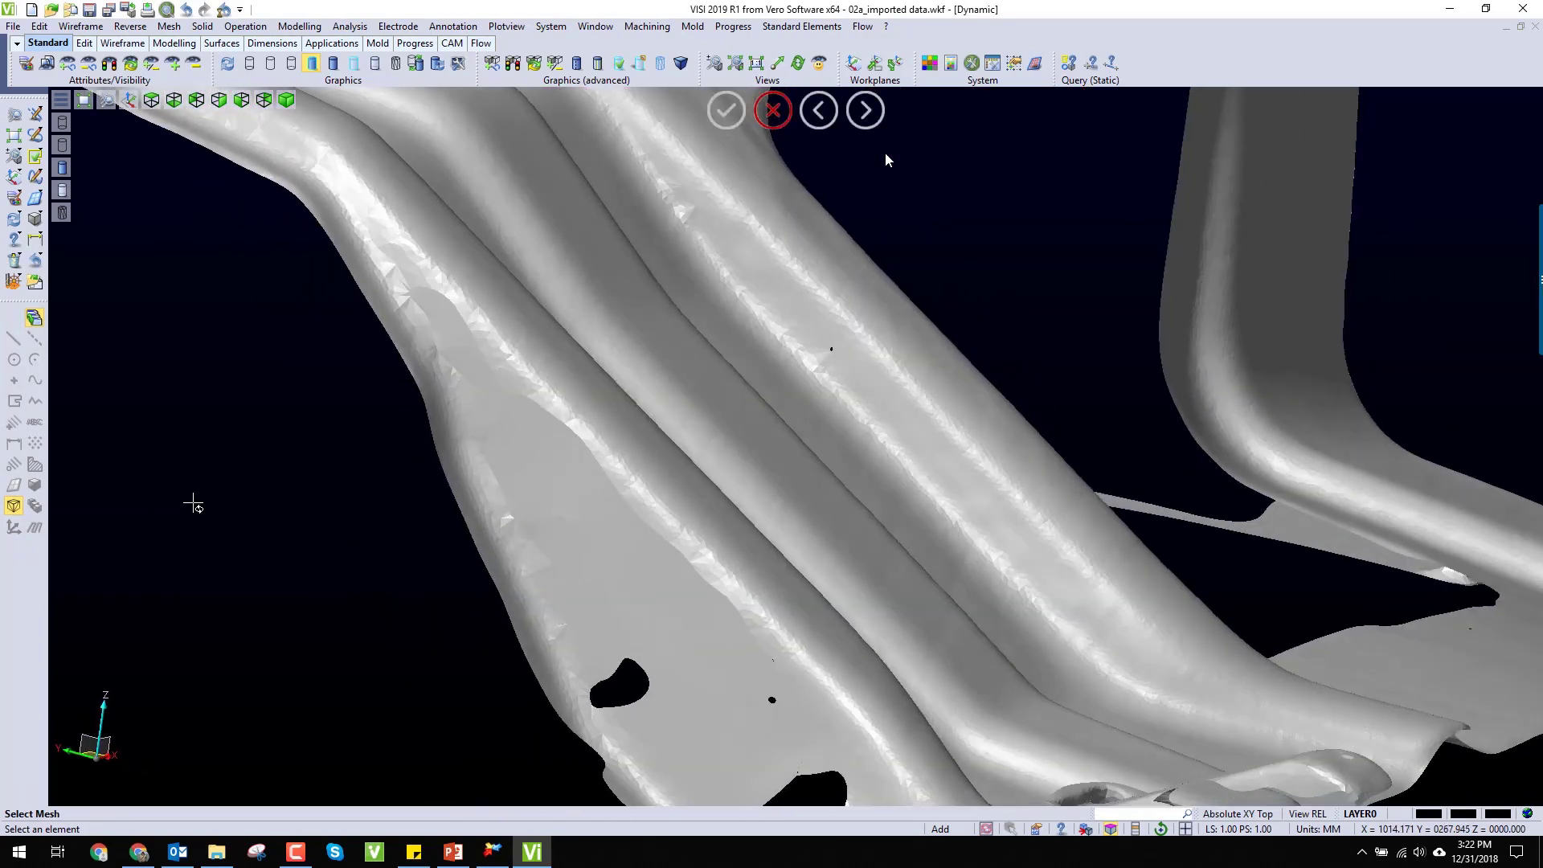
key(alt+Tab)
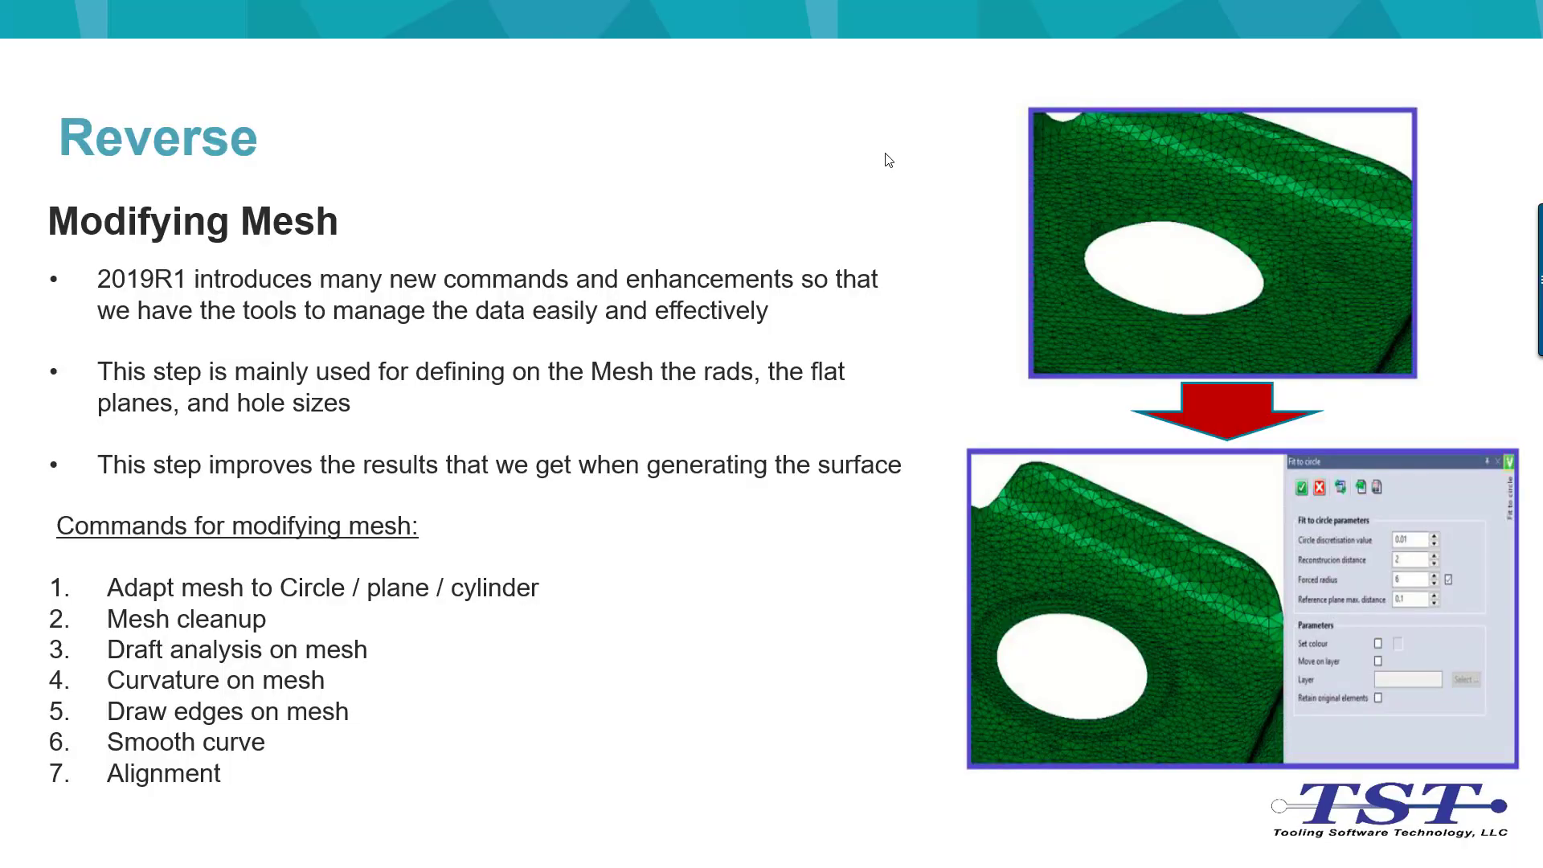
click(886, 153)
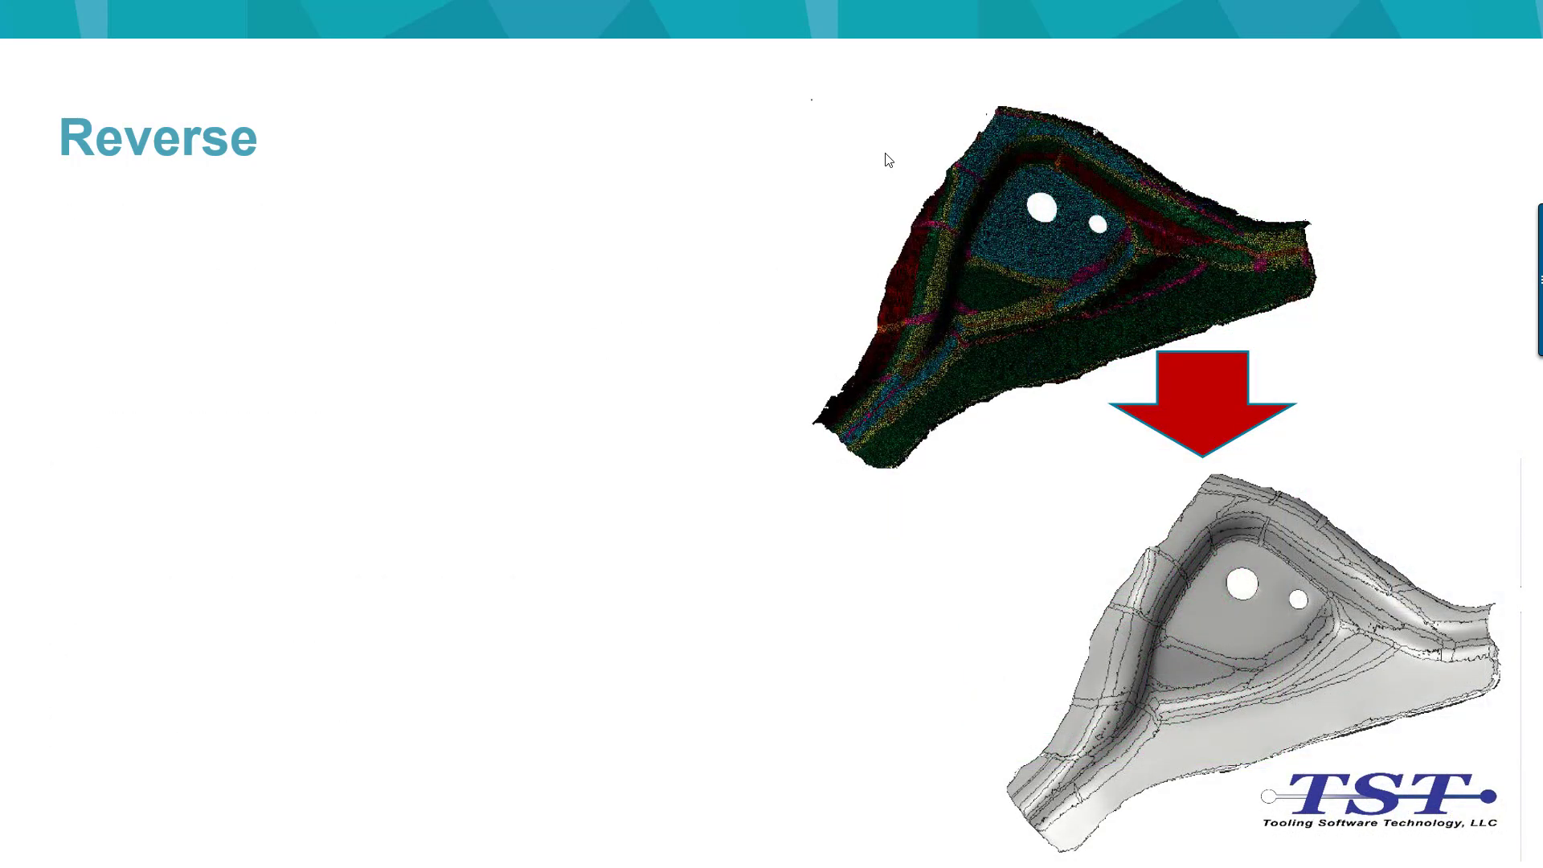
click(885, 153)
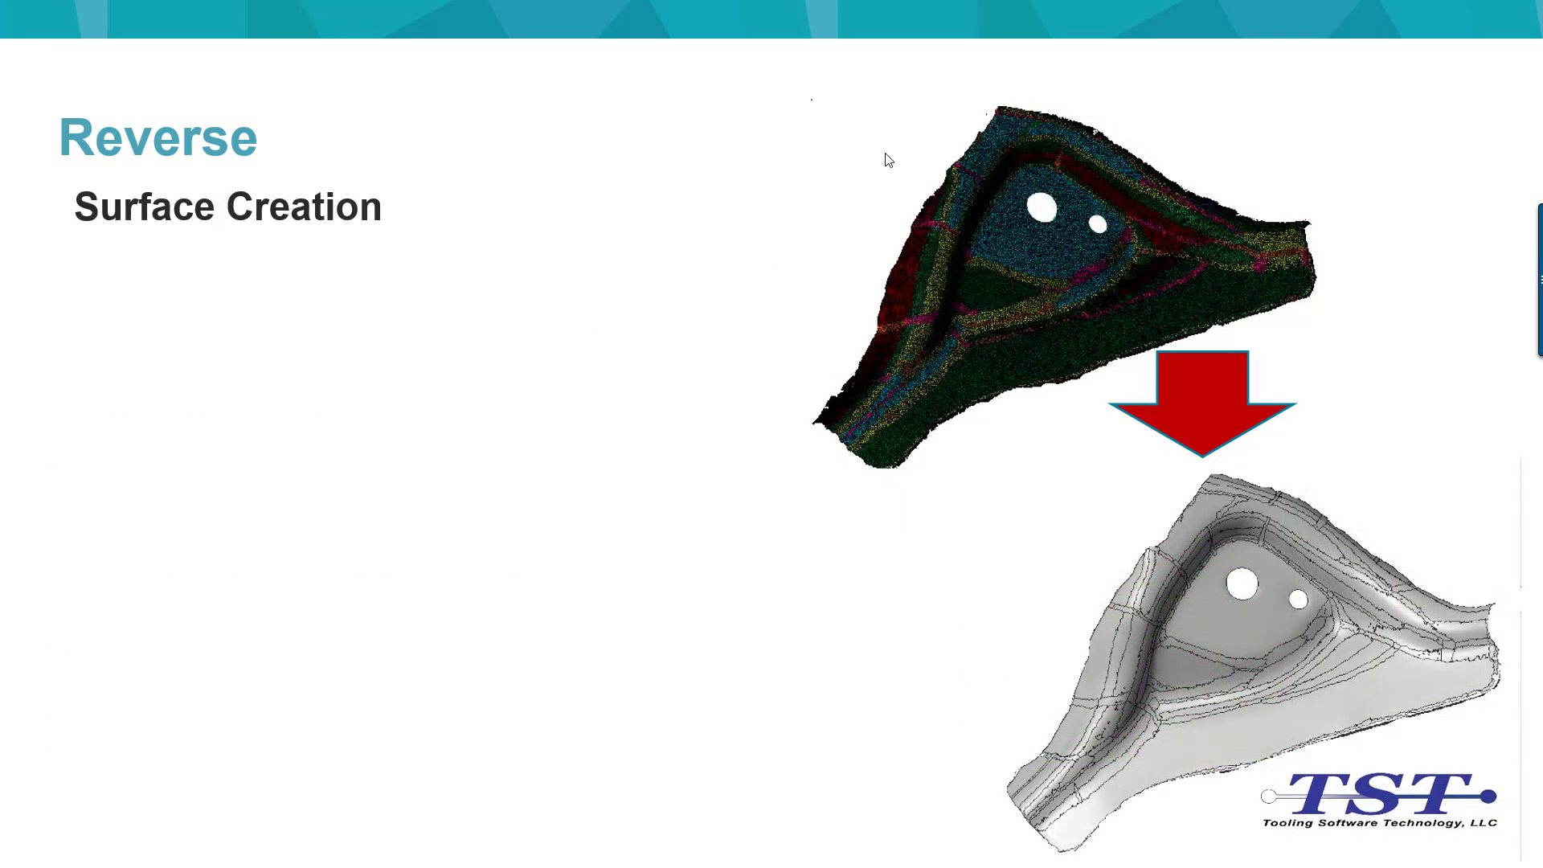
click(886, 153)
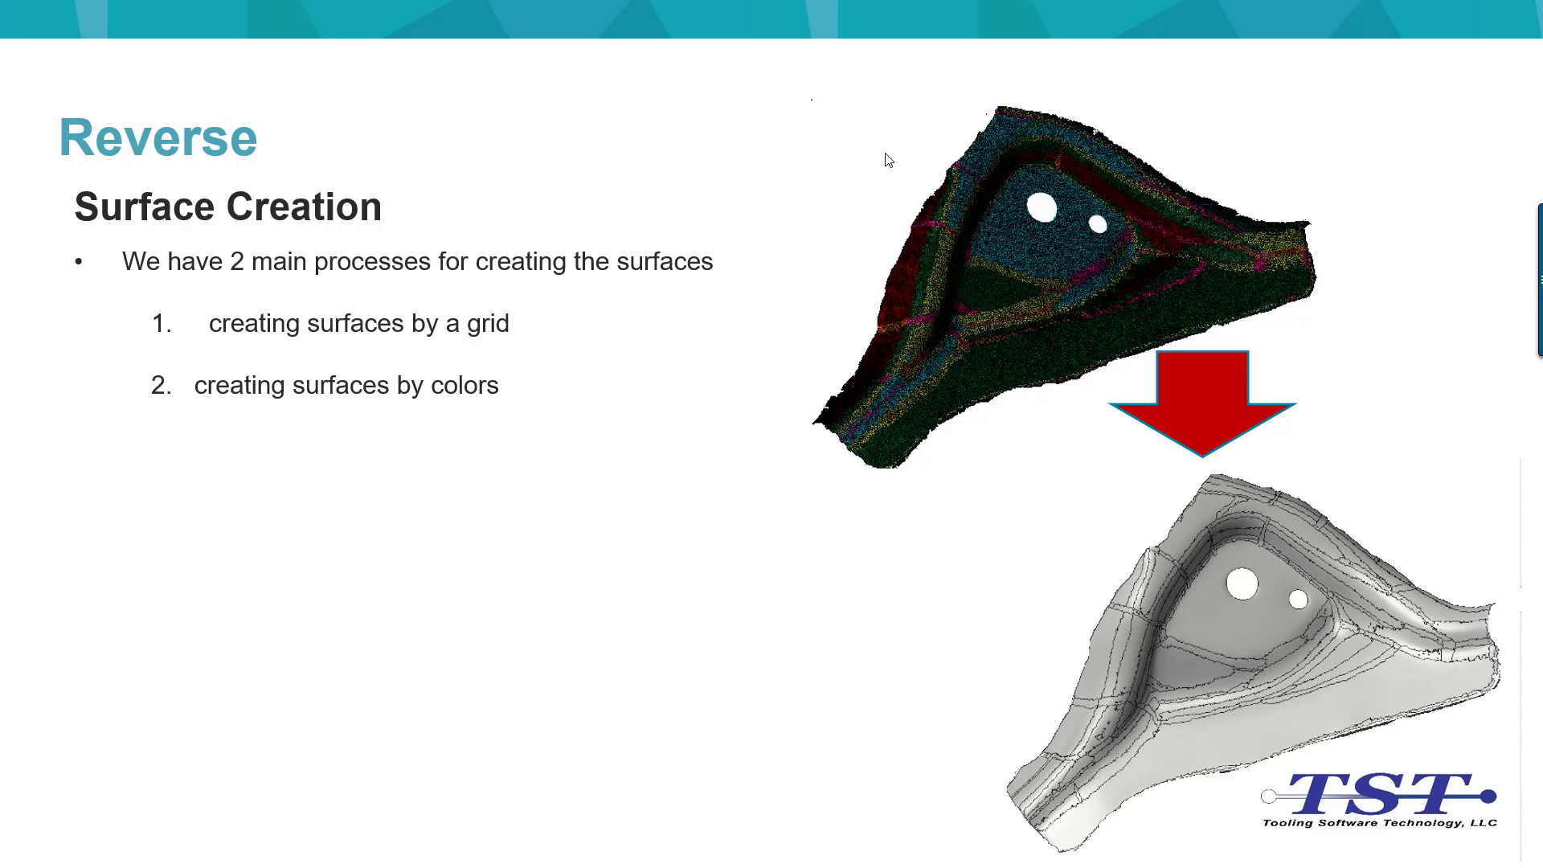
click(886, 155)
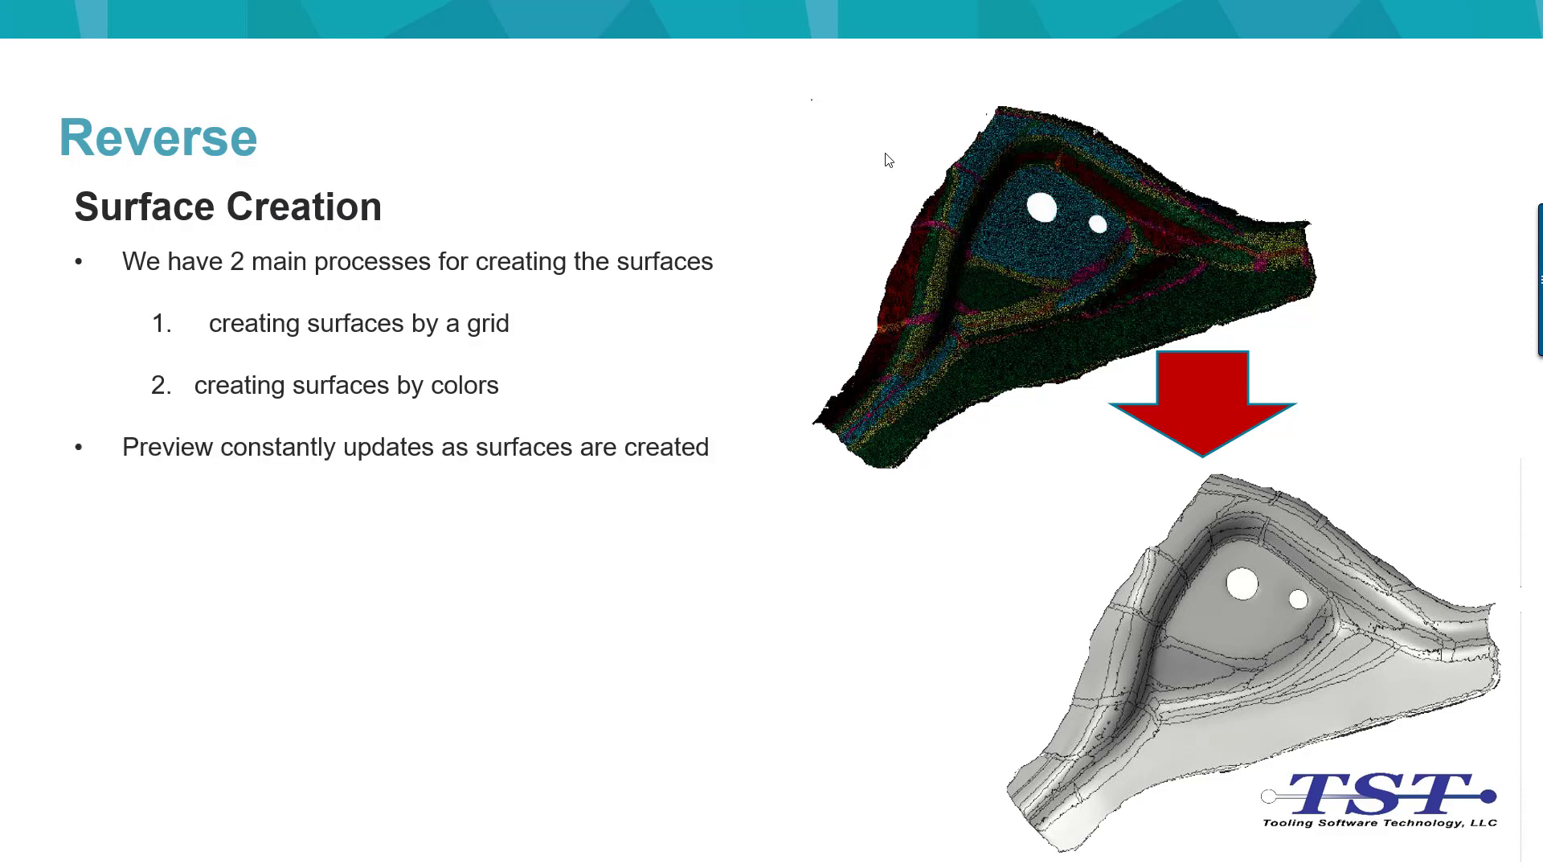
click(886, 154)
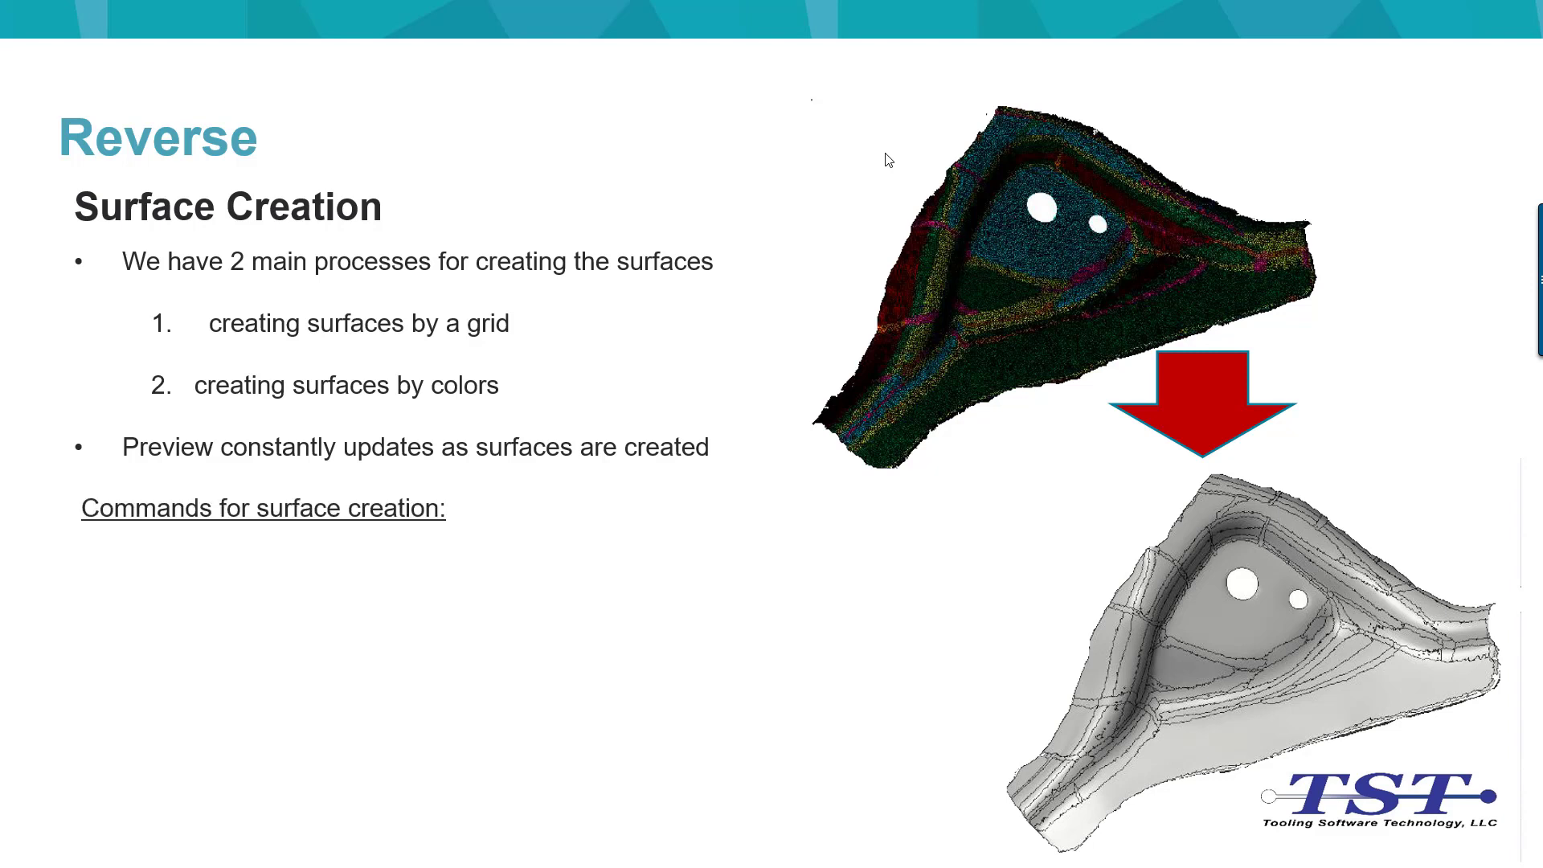
click(885, 154)
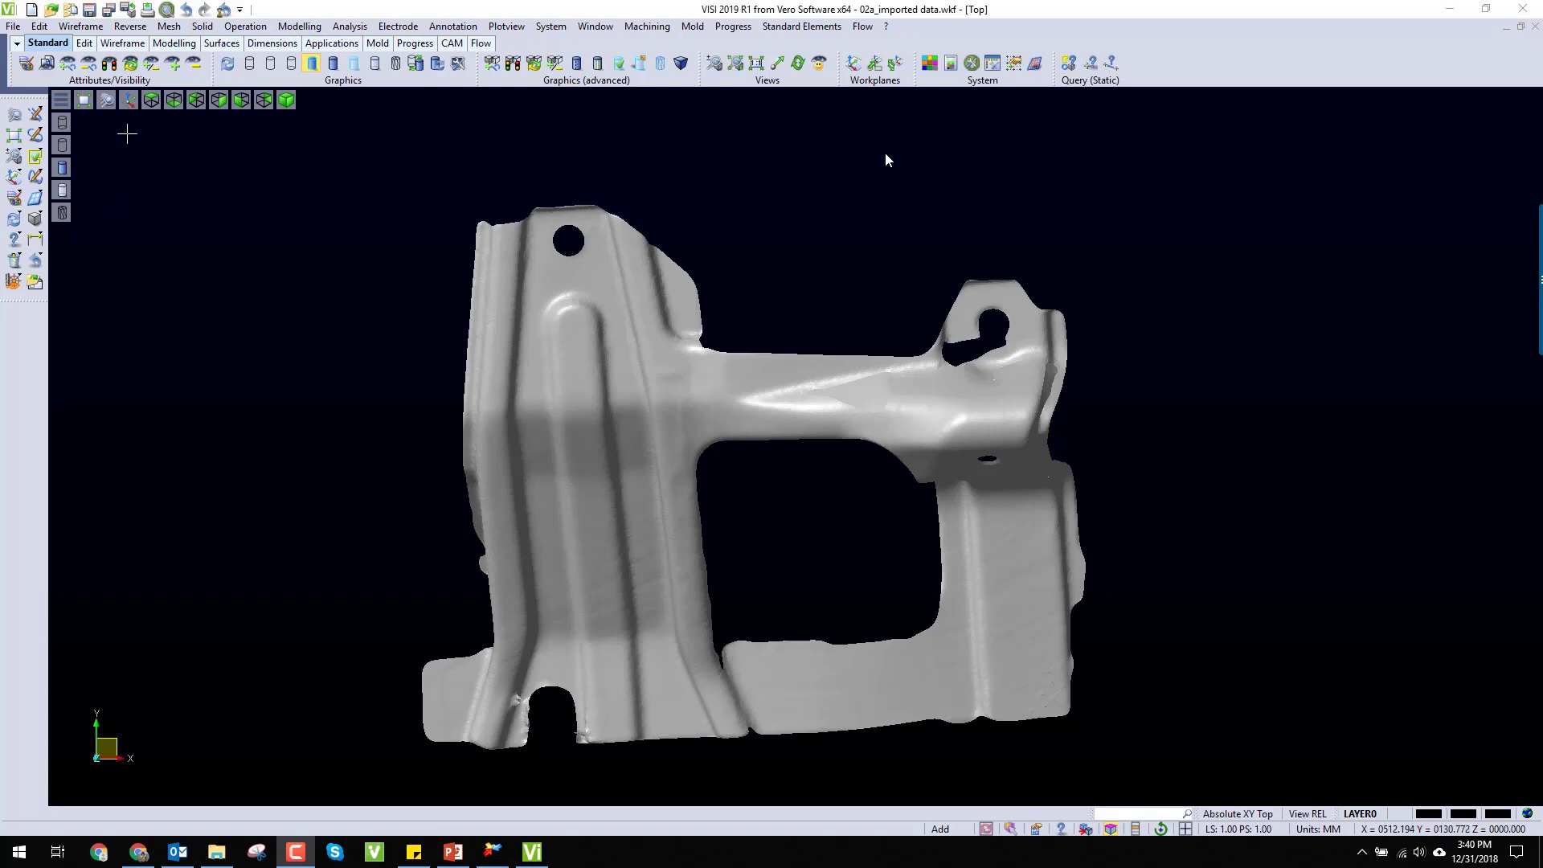
Step: Start a Grid on Mesh on the bracket mesh
click(130, 27)
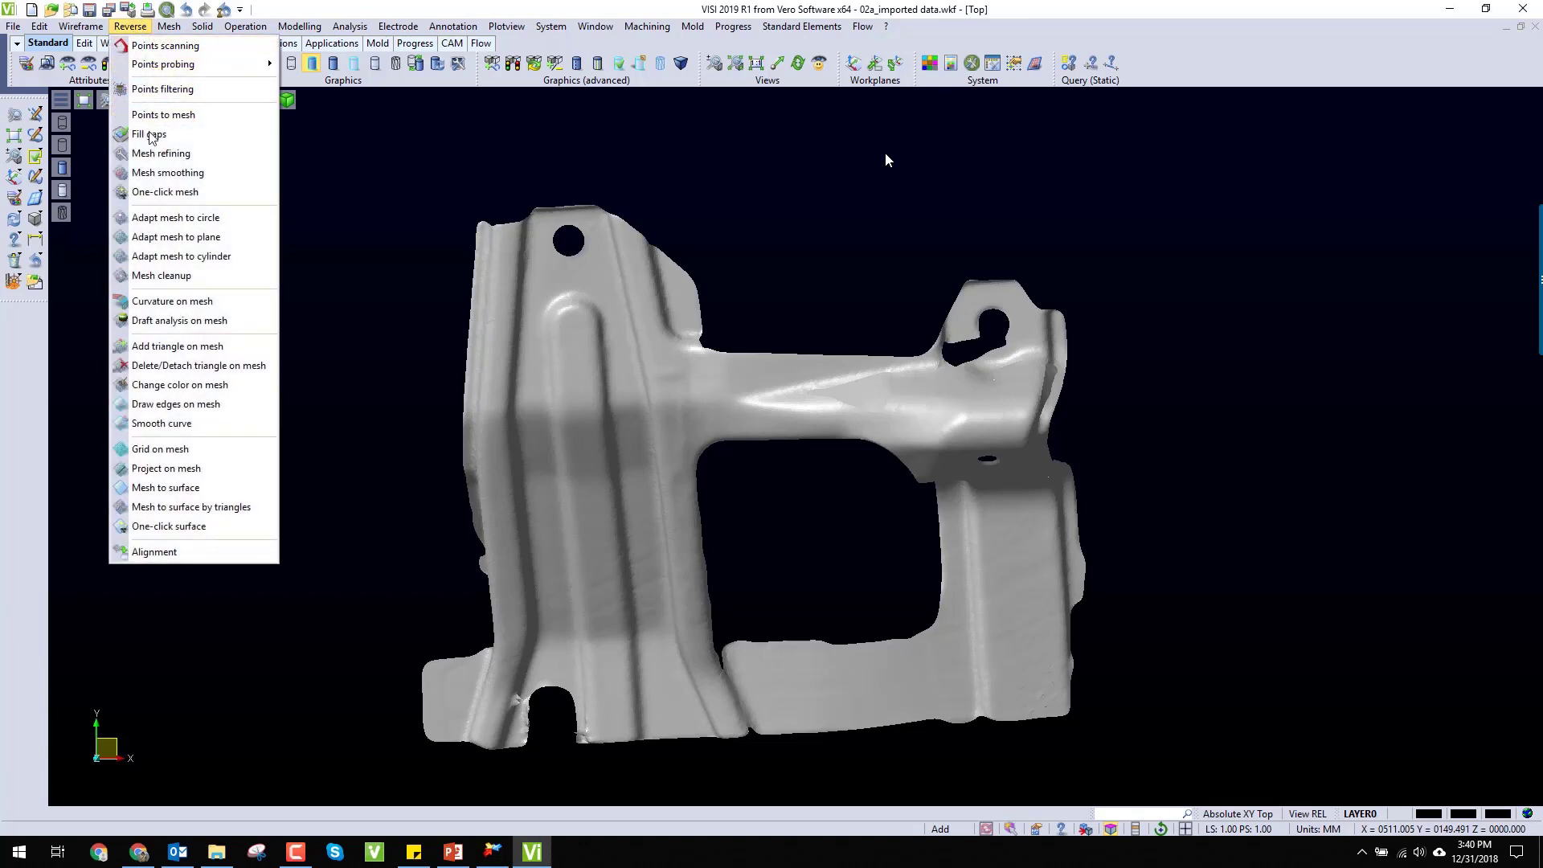
click(184, 455)
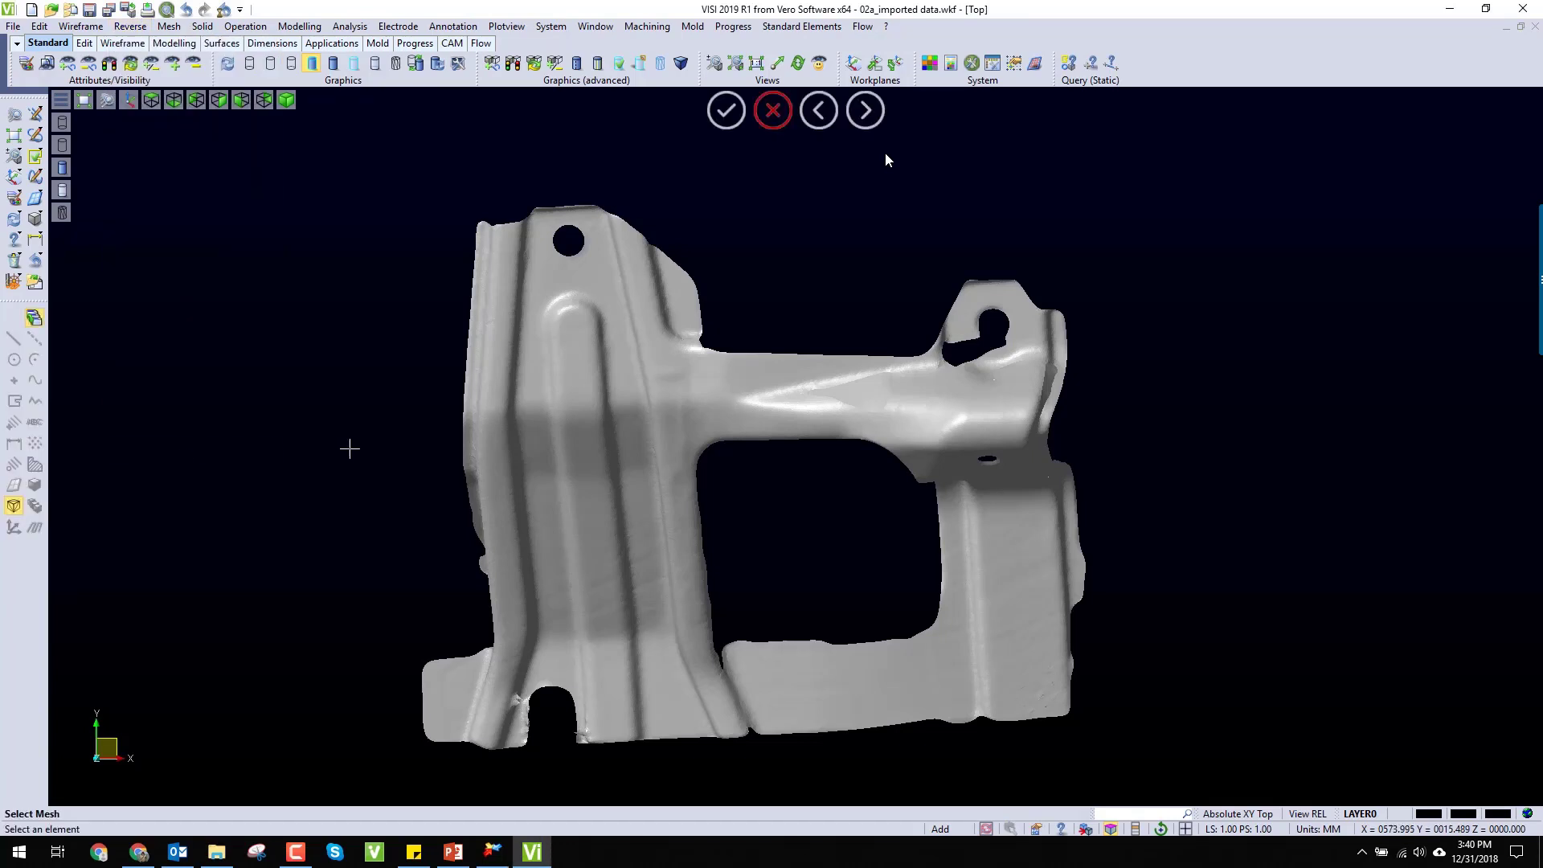
click(541, 430)
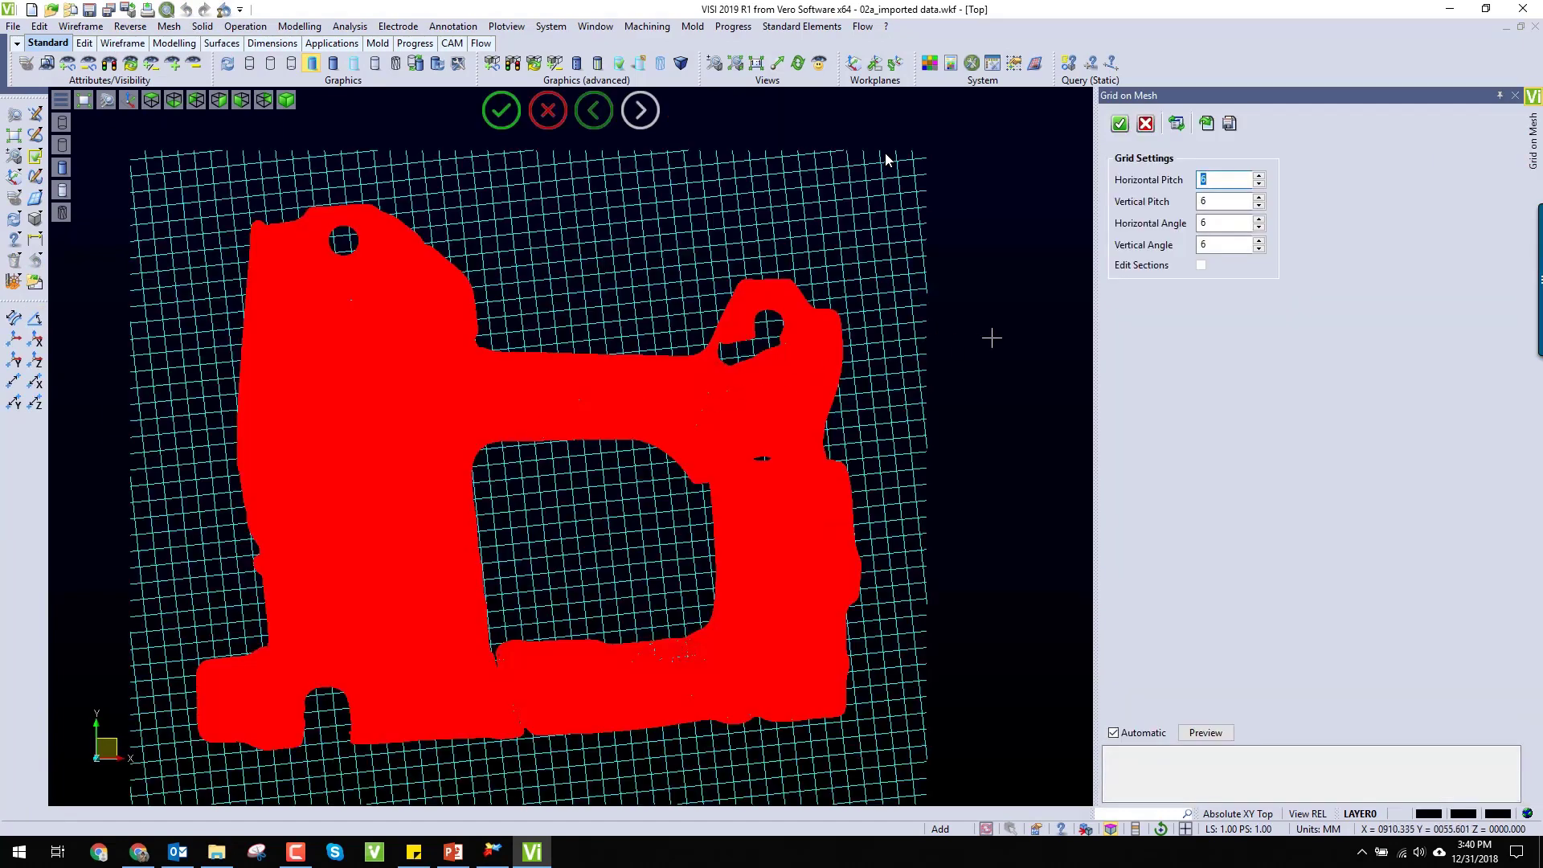
Step: Preview the grid with a tighter horizontal pitch of 3 and return the pitch to 6
click(1259, 185)
click(1259, 184)
click(1259, 185)
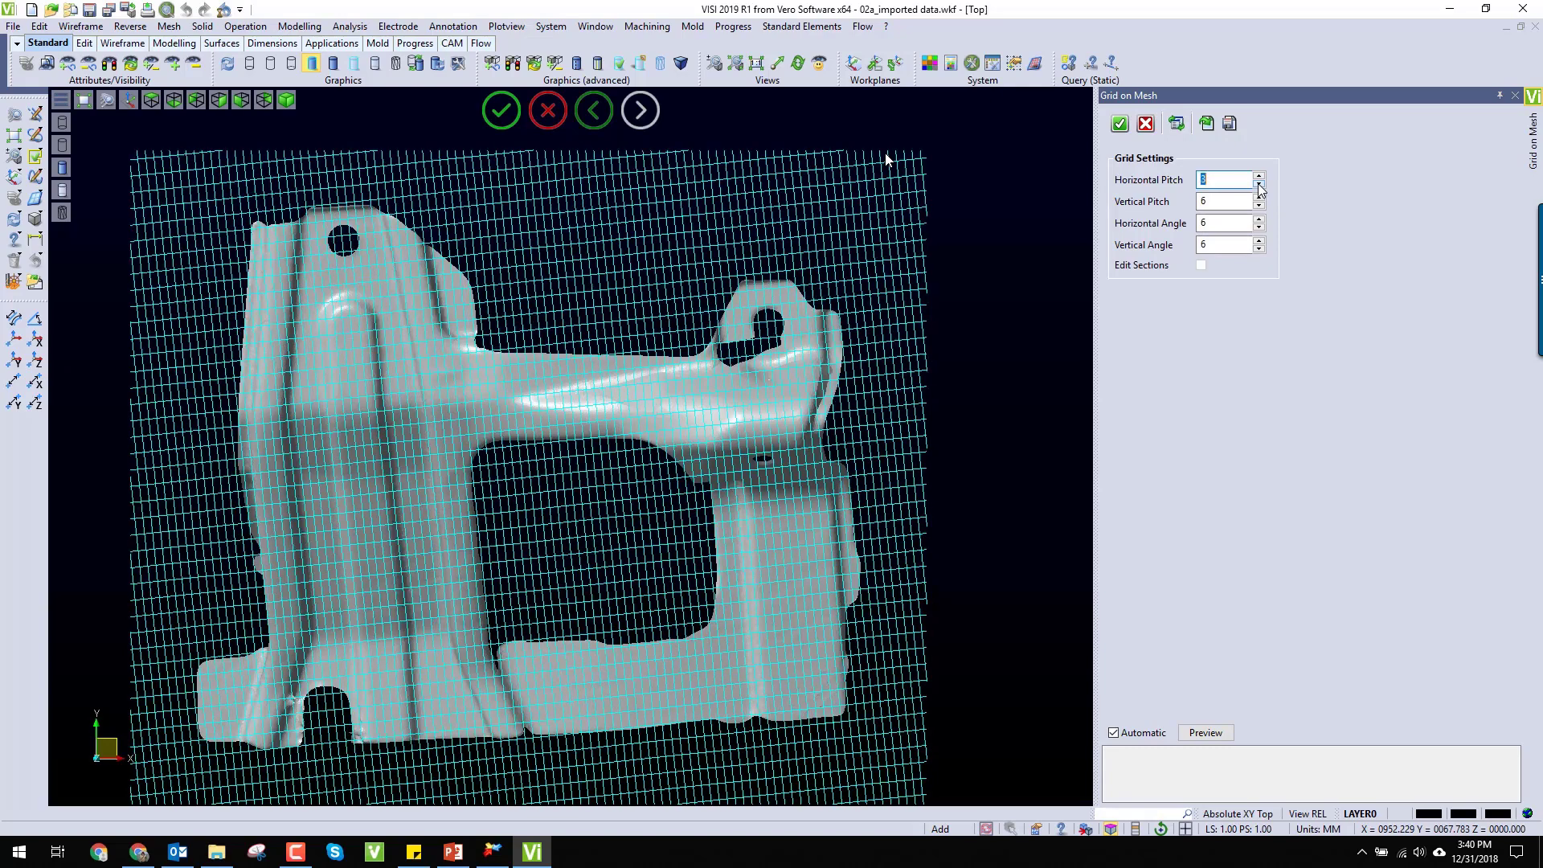
click(1259, 184)
click(1260, 175)
click(1260, 175)
click(1260, 176)
click(1260, 175)
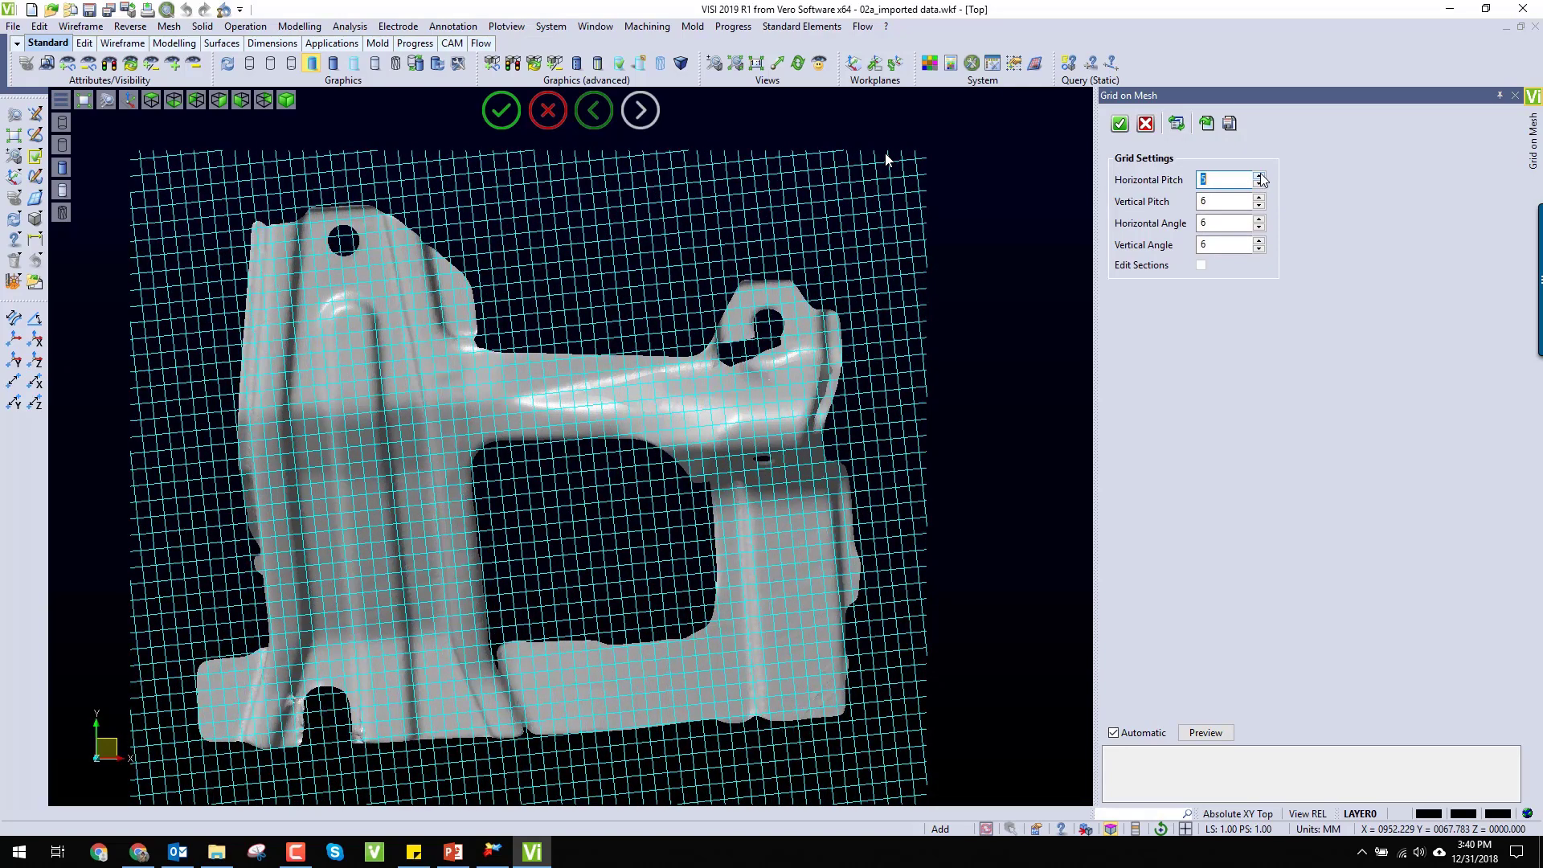
click(1259, 175)
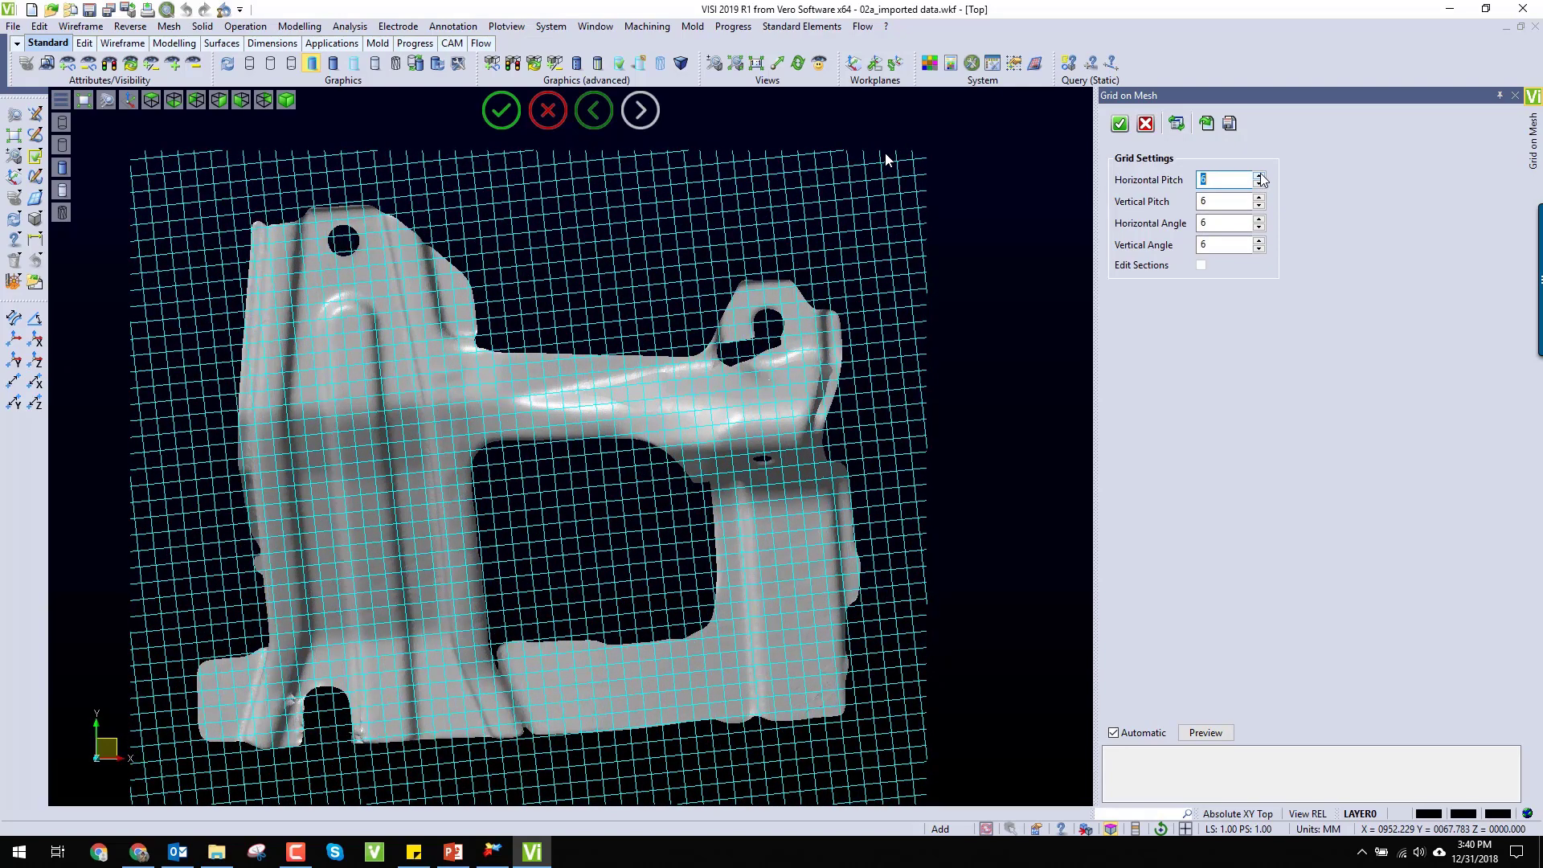
Step: Preview the grid with horizontal angles down to -1 and return the horizontal angle to 6
click(1260, 230)
click(1260, 230)
click(1259, 230)
click(1259, 230)
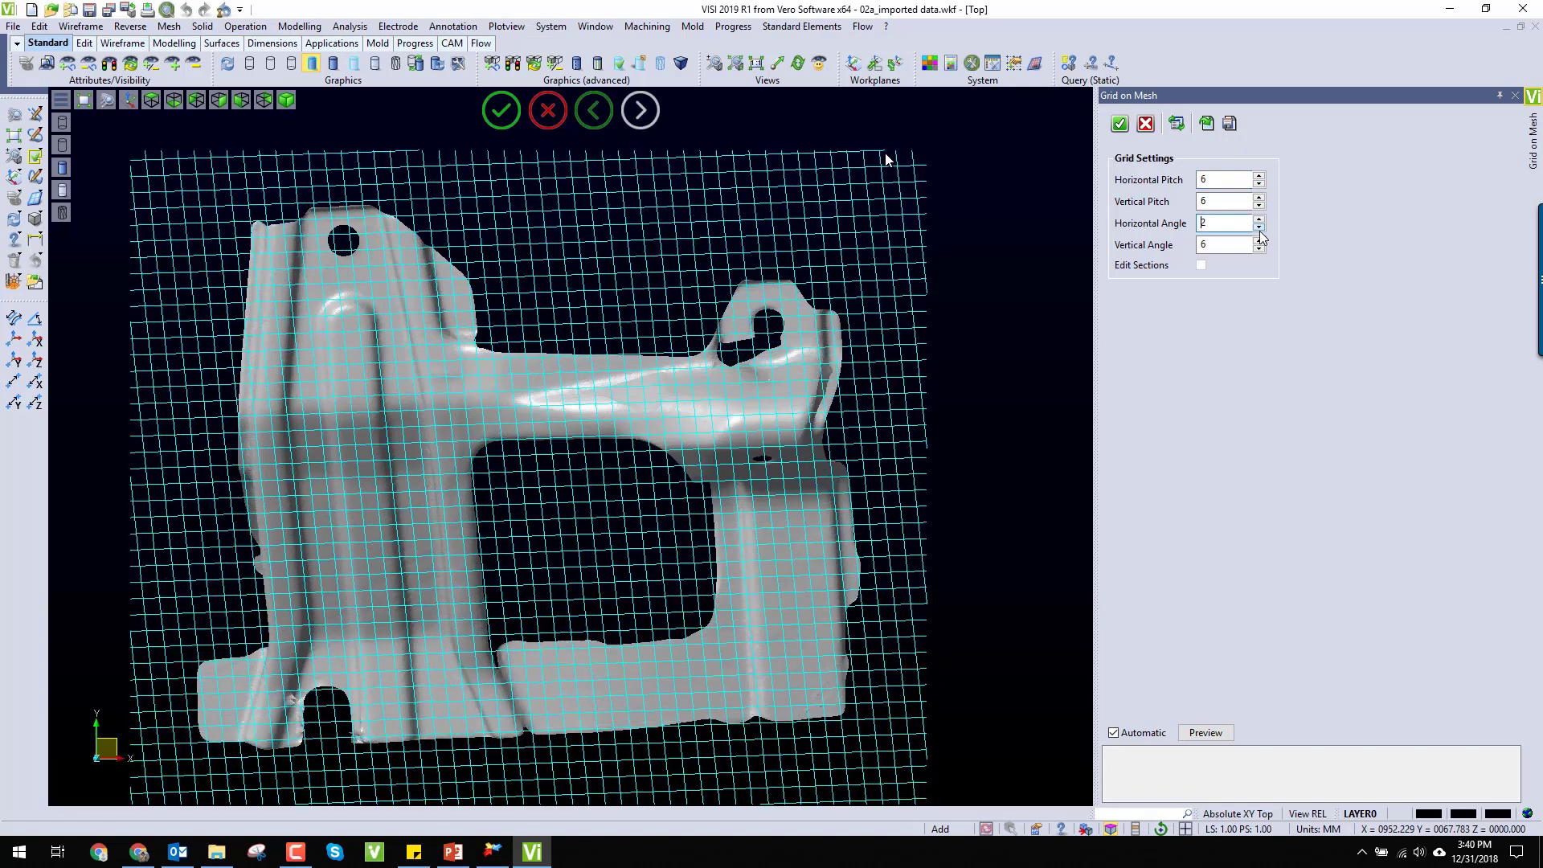
click(1259, 230)
click(1260, 230)
click(1259, 230)
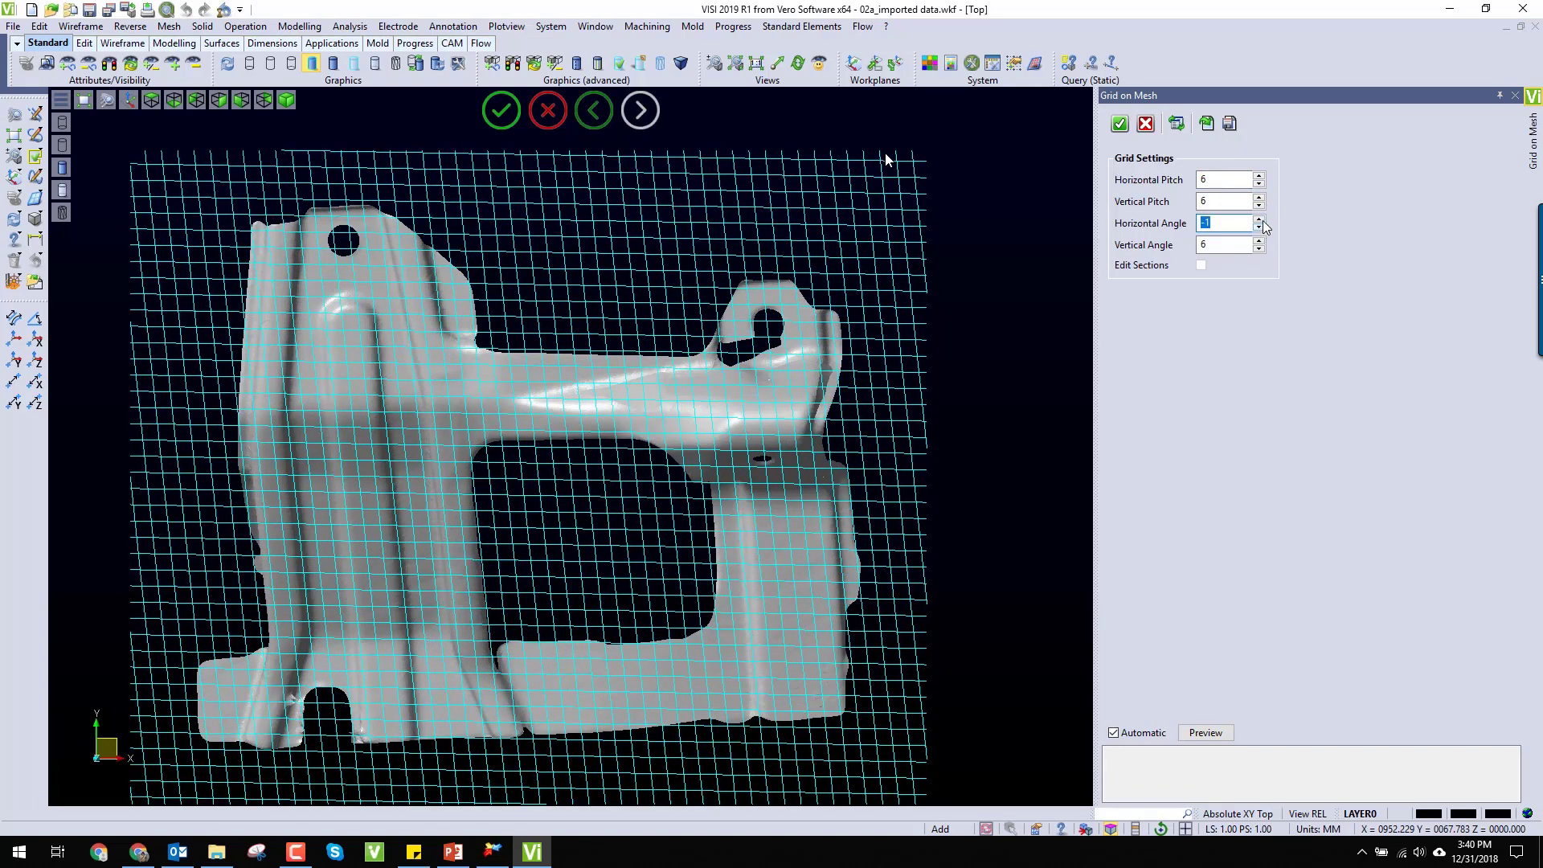
click(1262, 227)
click(1262, 226)
click(1262, 226)
click(1262, 226)
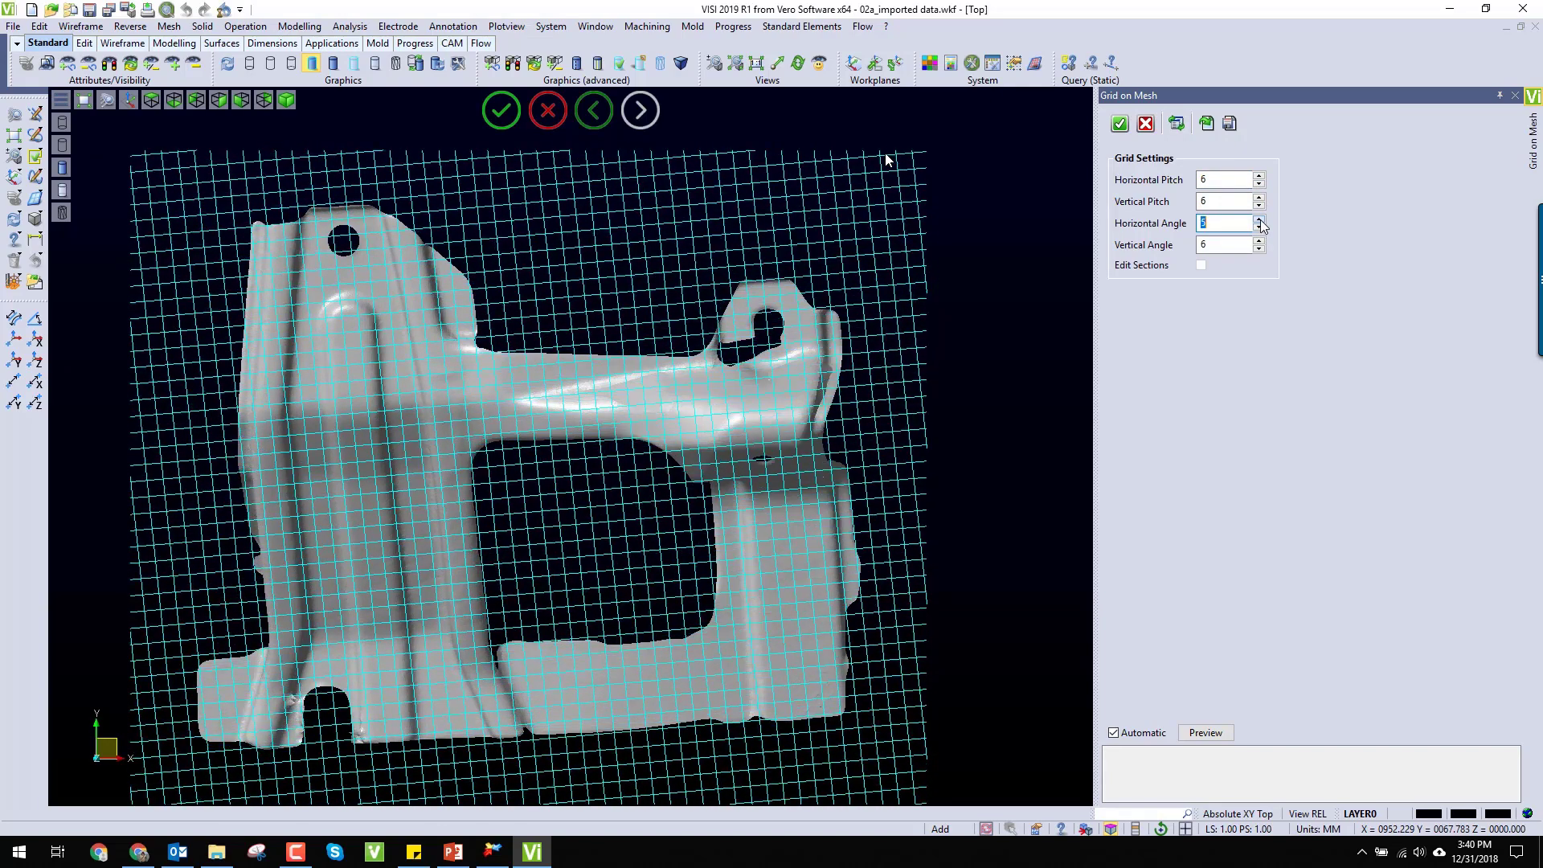
click(1262, 226)
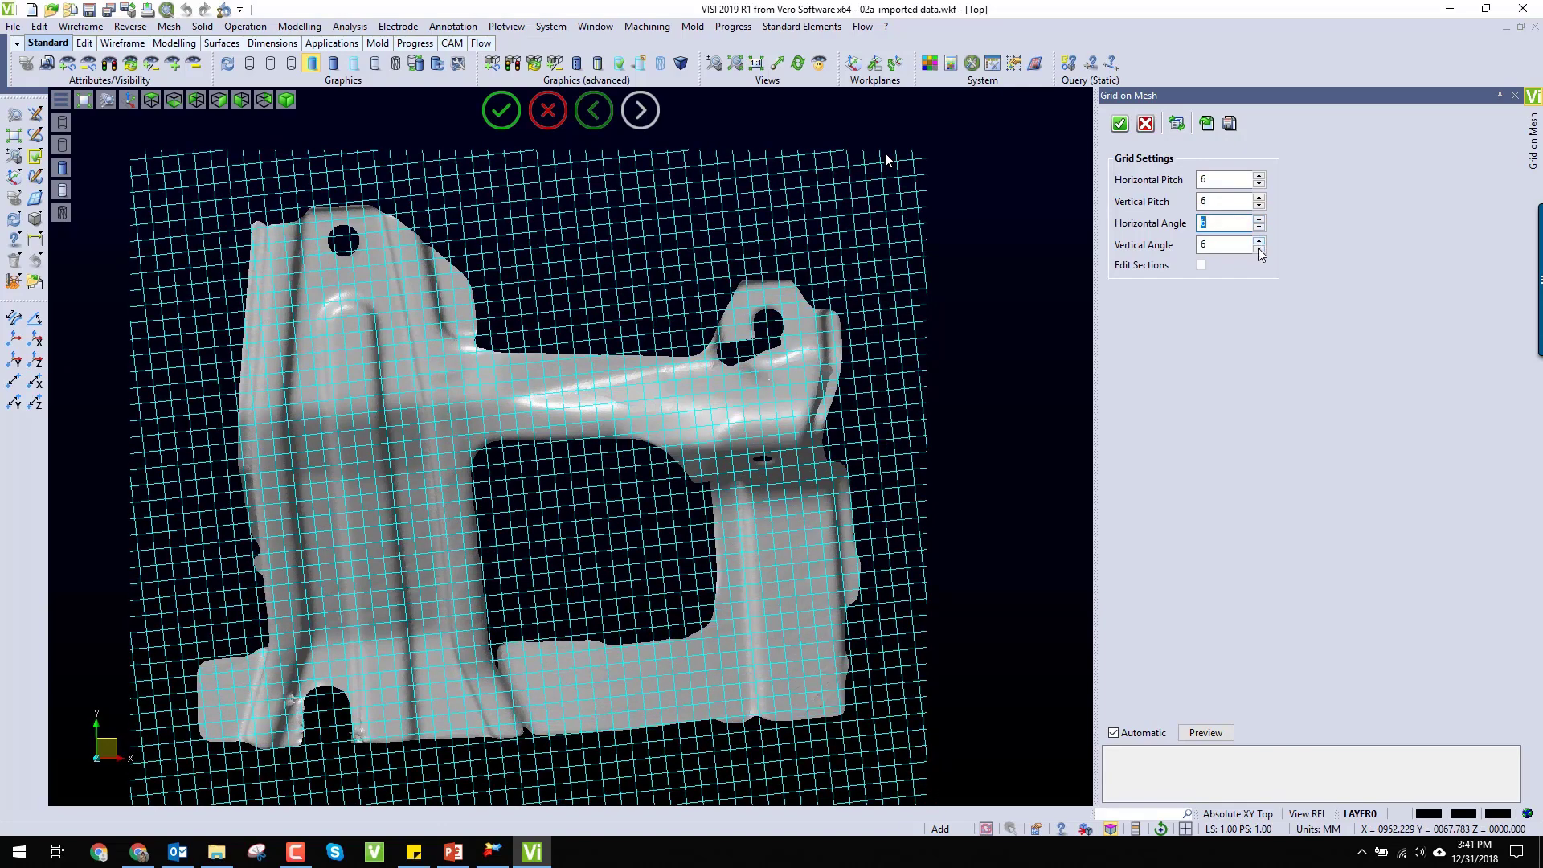
Step: Preview the grid with vertical angles down to -2 and return the vertical angle to 6
click(1260, 250)
click(1260, 251)
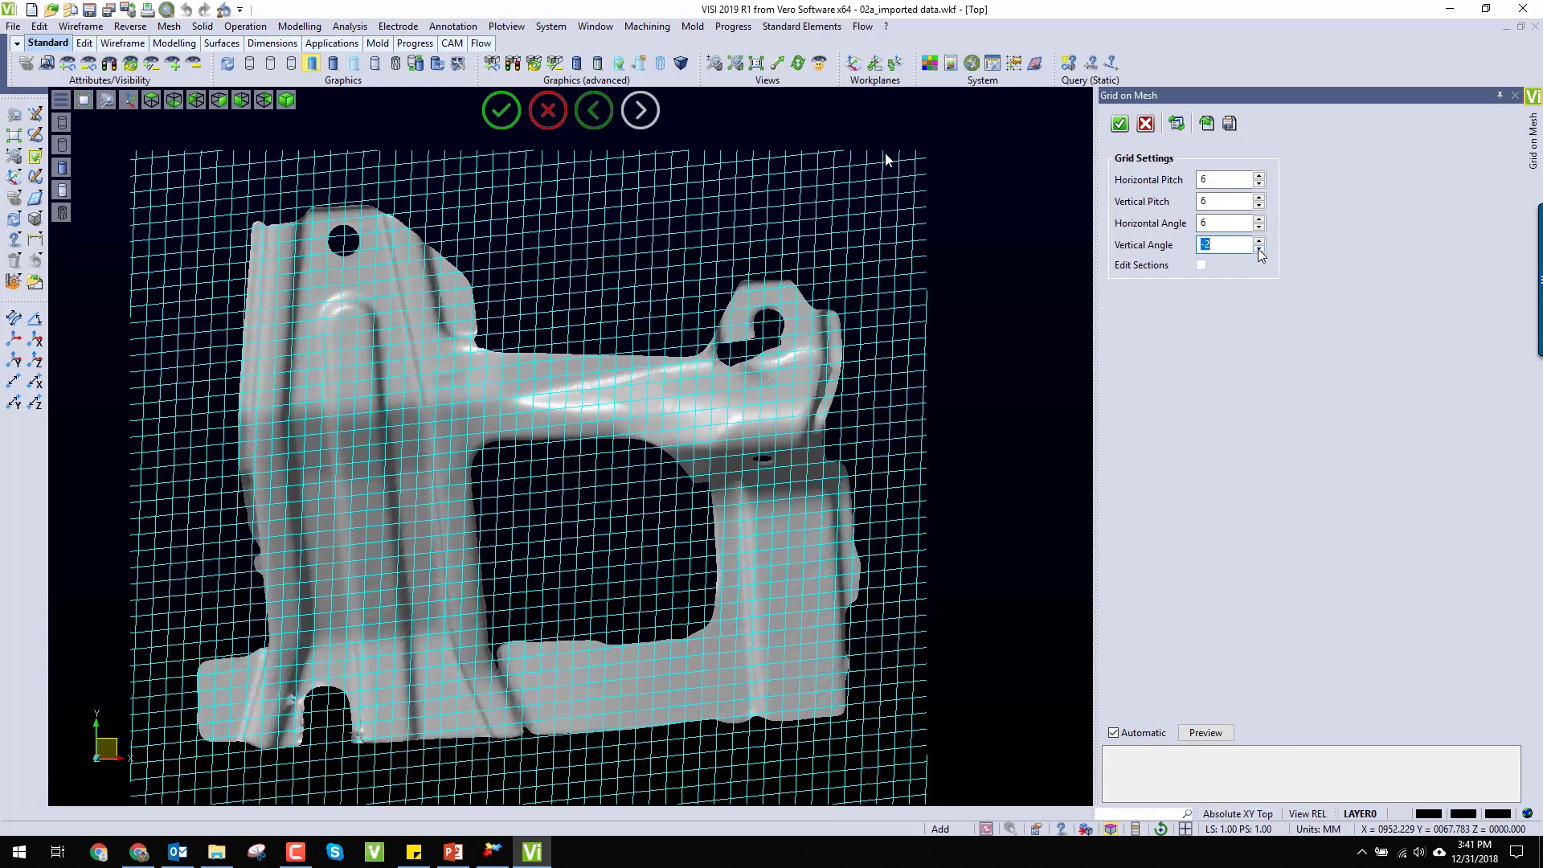
click(1259, 241)
click(1259, 241)
click(1260, 242)
click(1259, 241)
click(1259, 241)
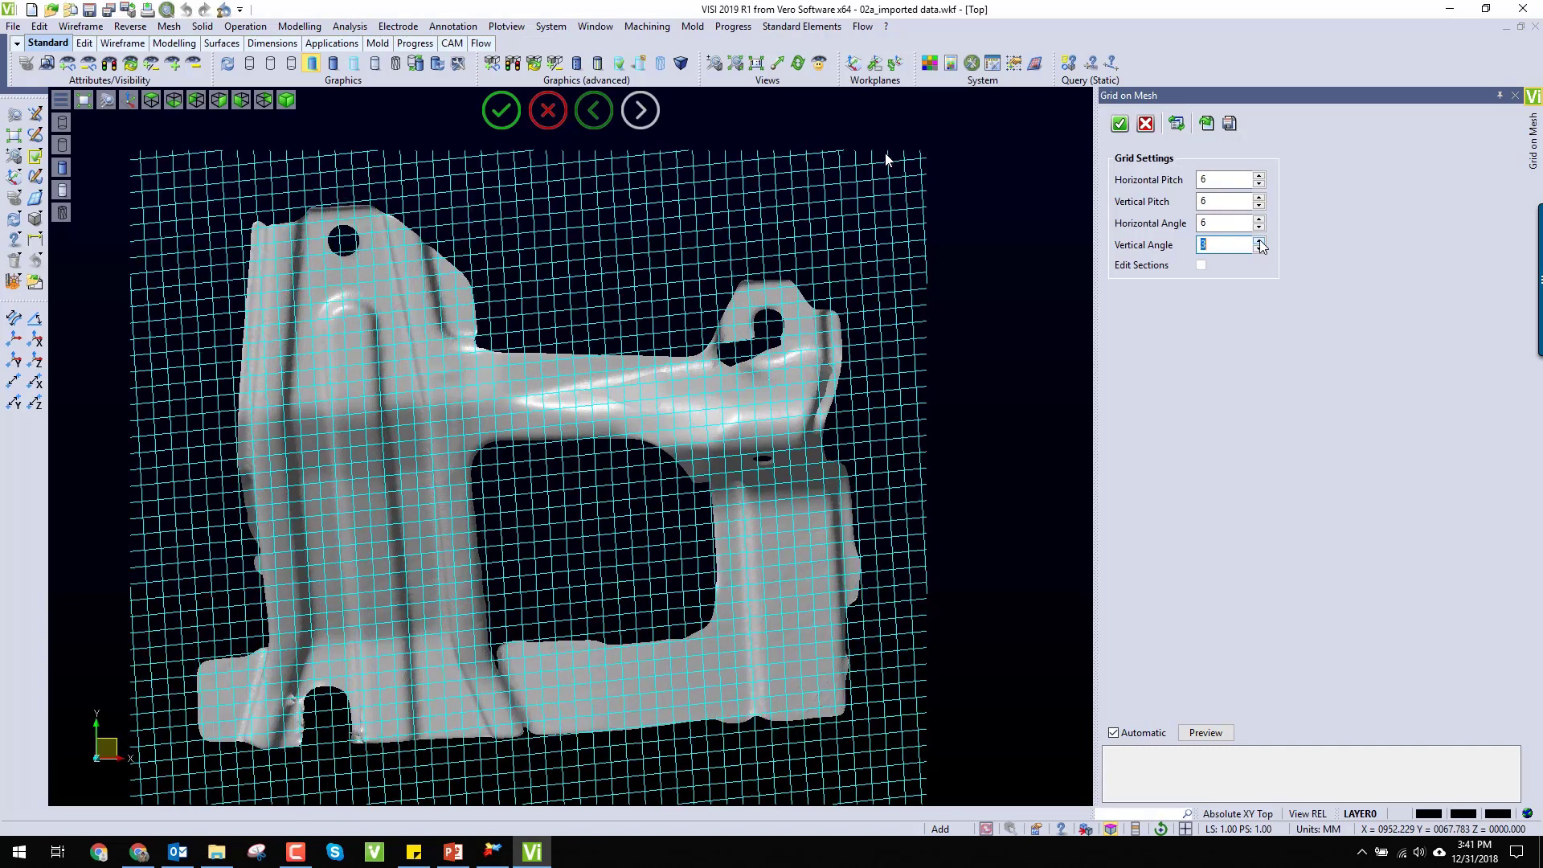
click(1260, 241)
click(1260, 241)
click(1260, 242)
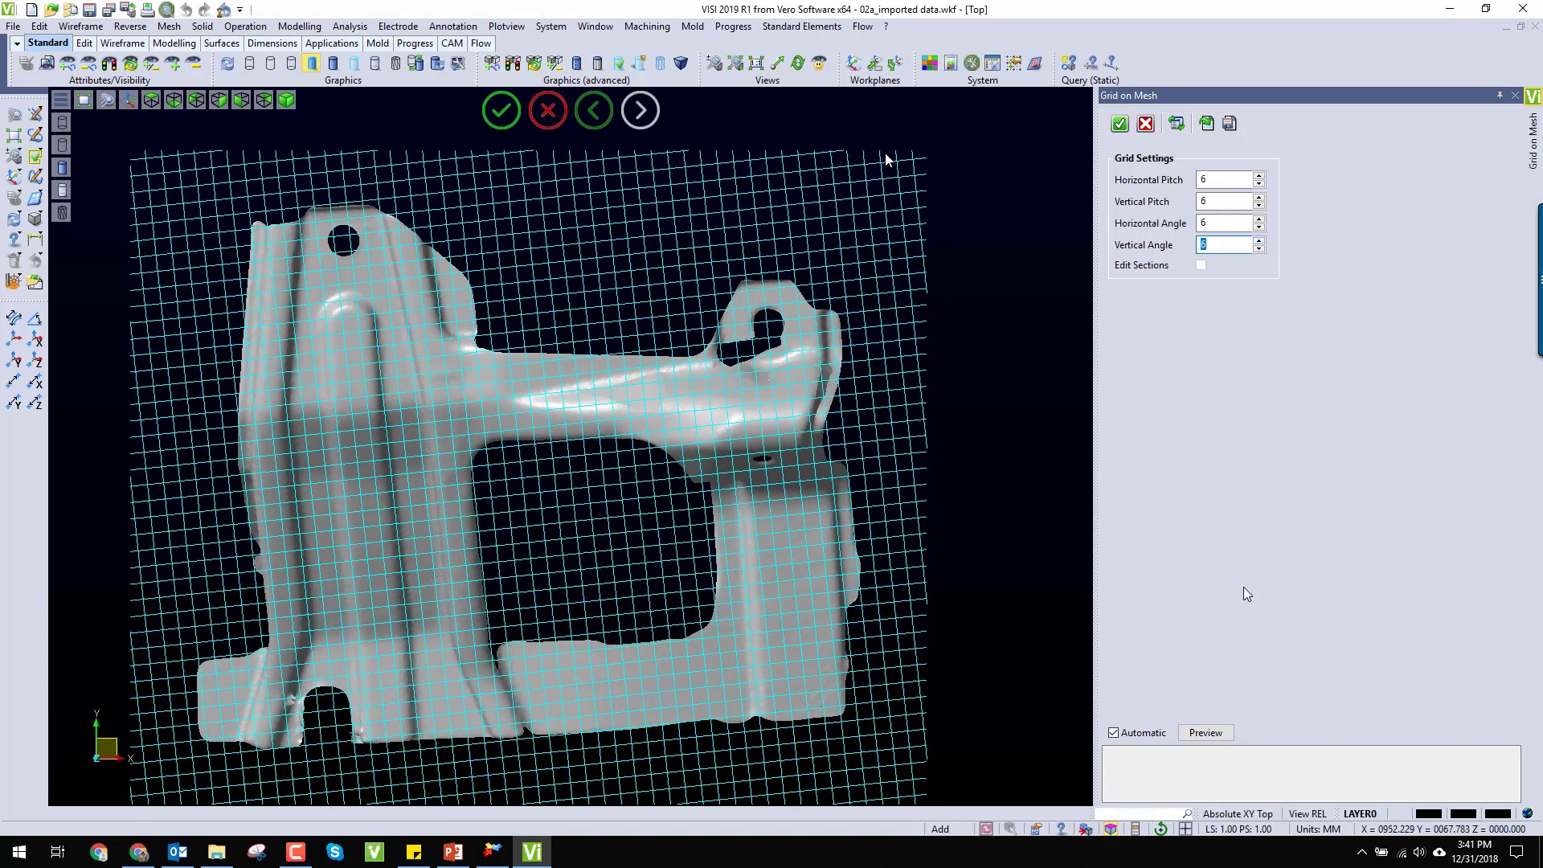
Step: Create the grid over the bracket mesh with horizontal and vertical pitches and angles all at 6
click(1120, 123)
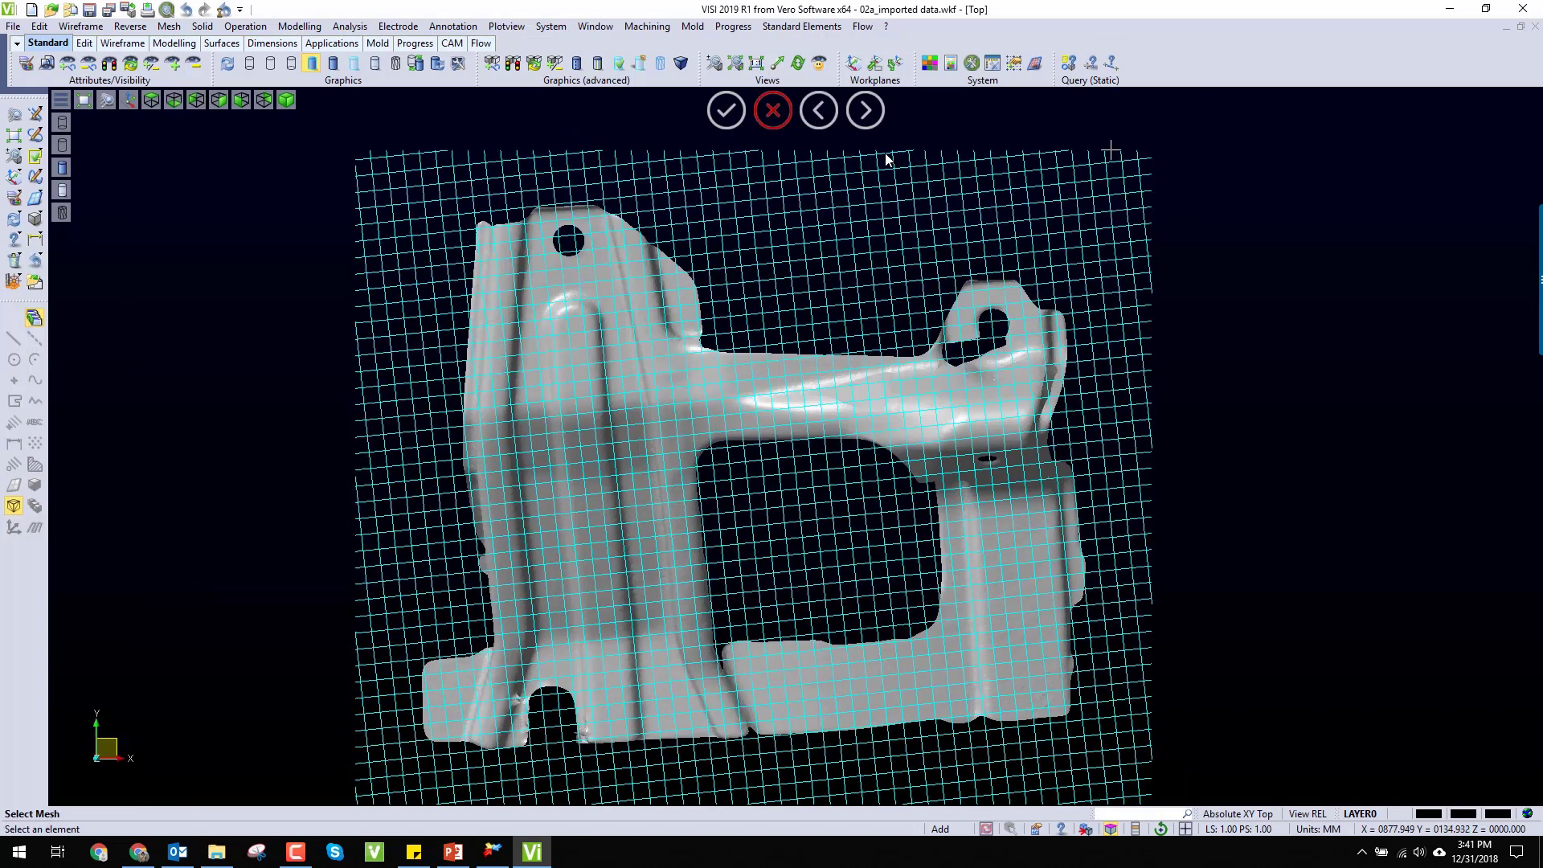
click(776, 117)
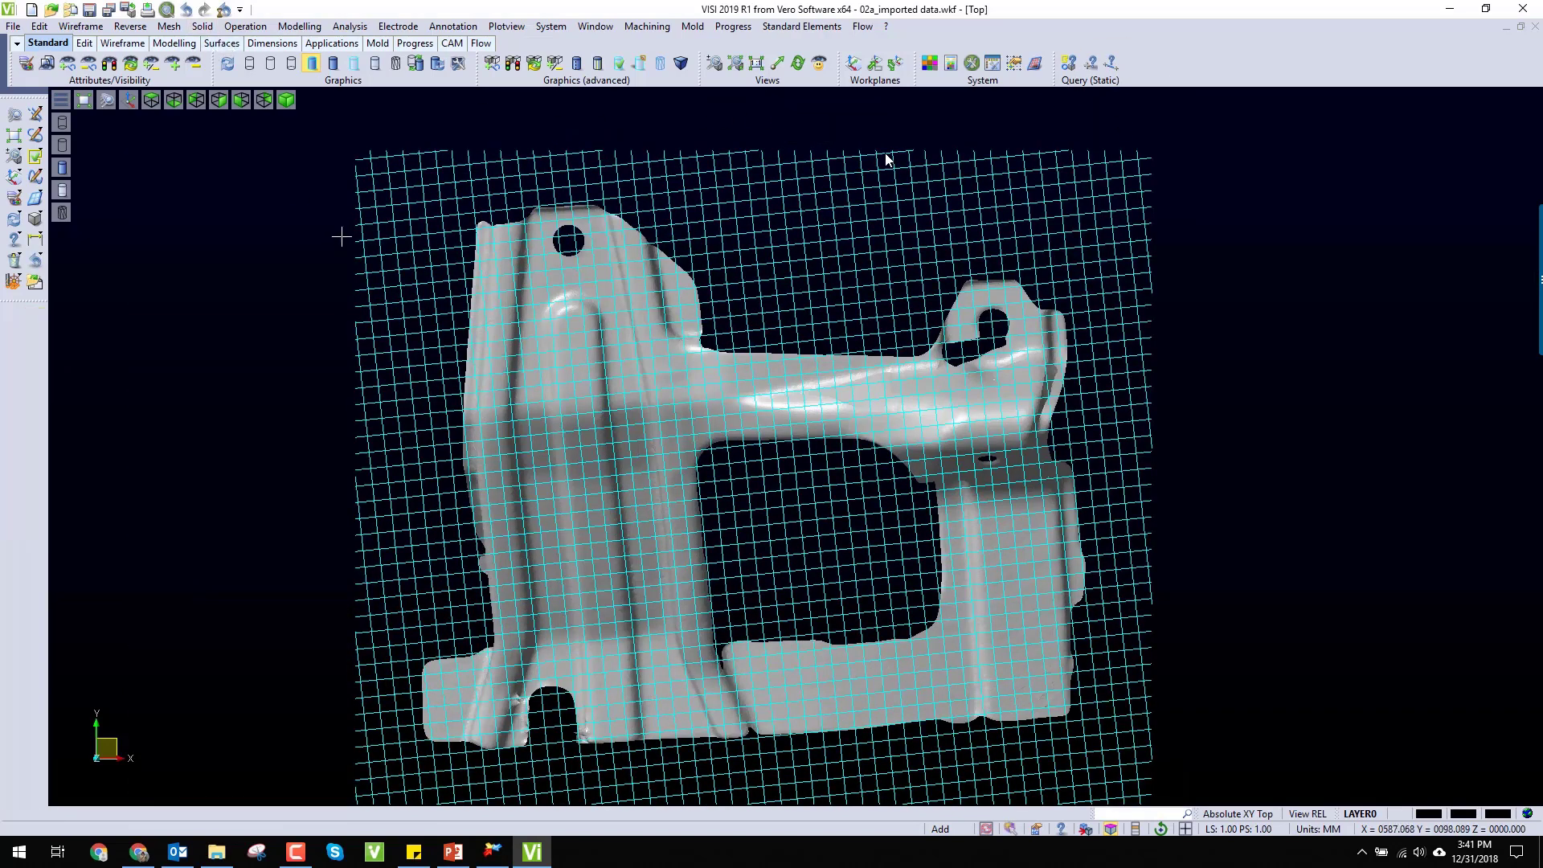
middle_drag(341, 236, 348, 187)
click(152, 99)
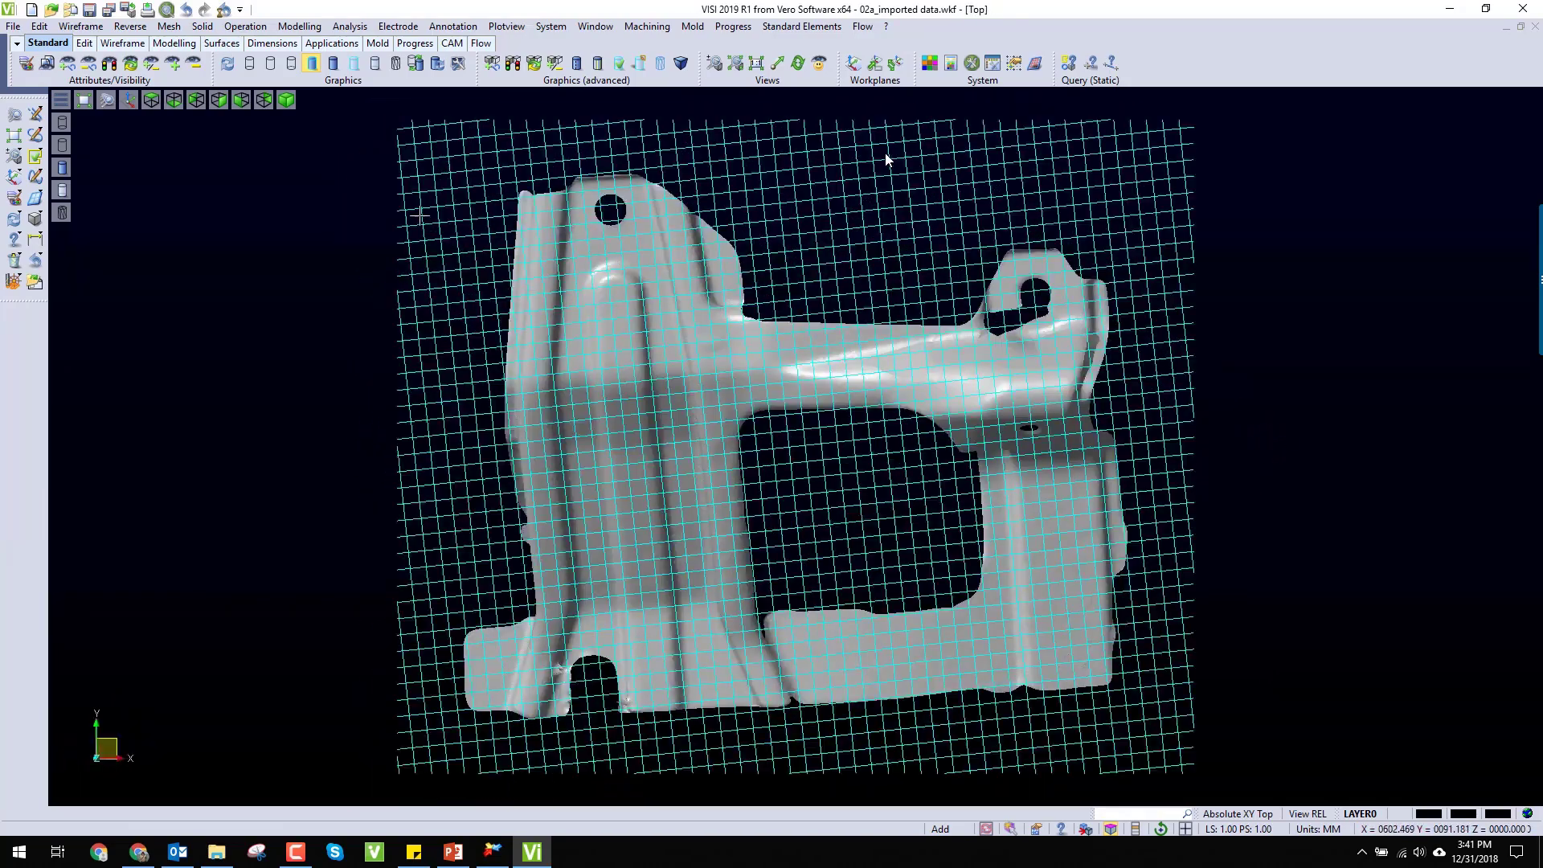
Step: Imprint the whole grid on the bracket mesh along the grid normal, with tolerance 0.001 and wireframe elements retained
click(129, 26)
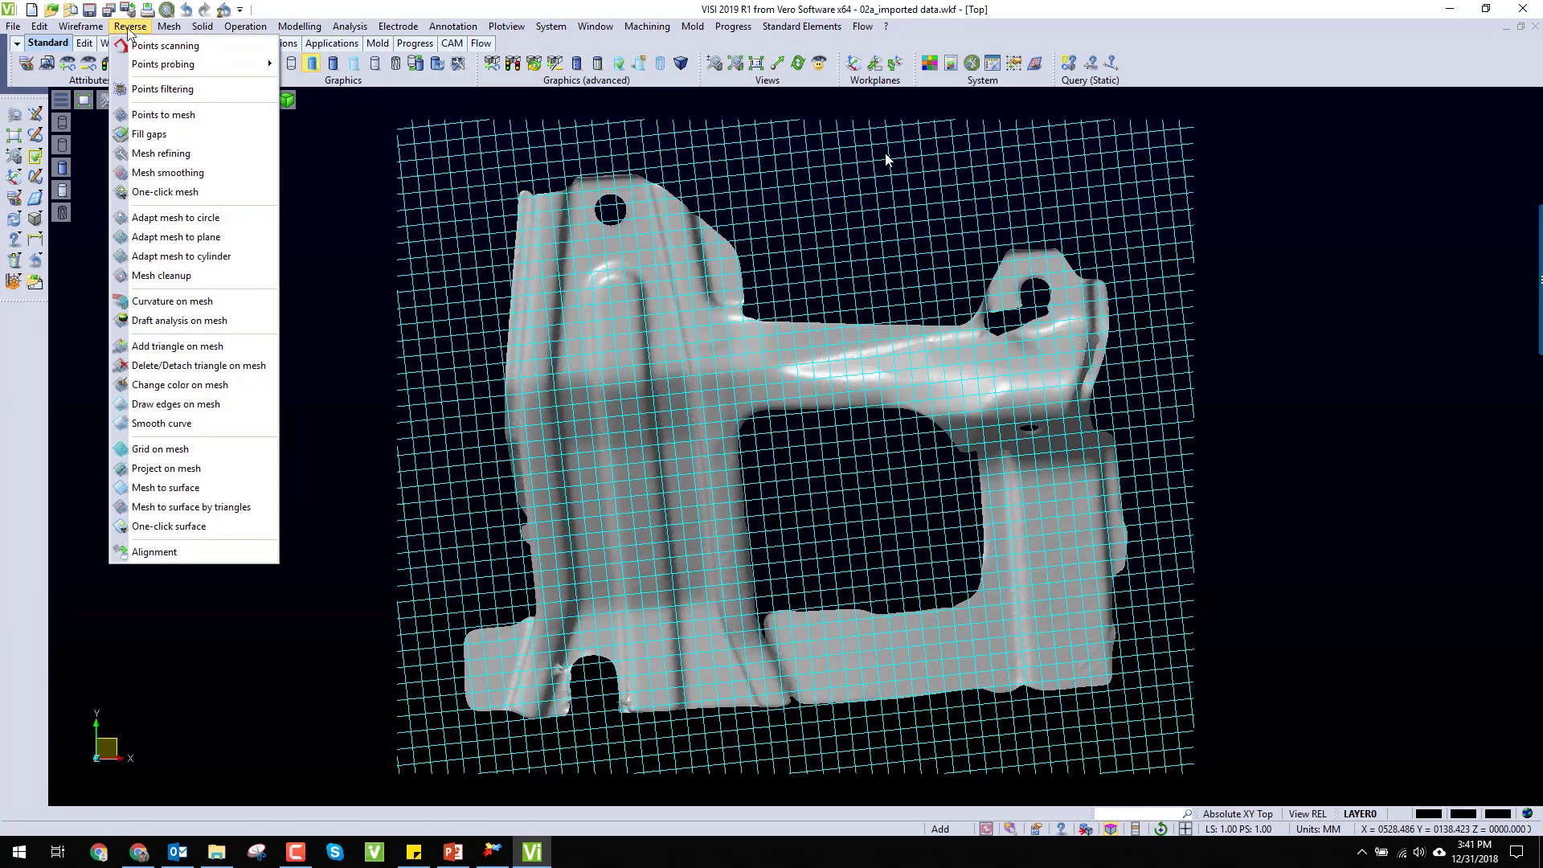
click(167, 473)
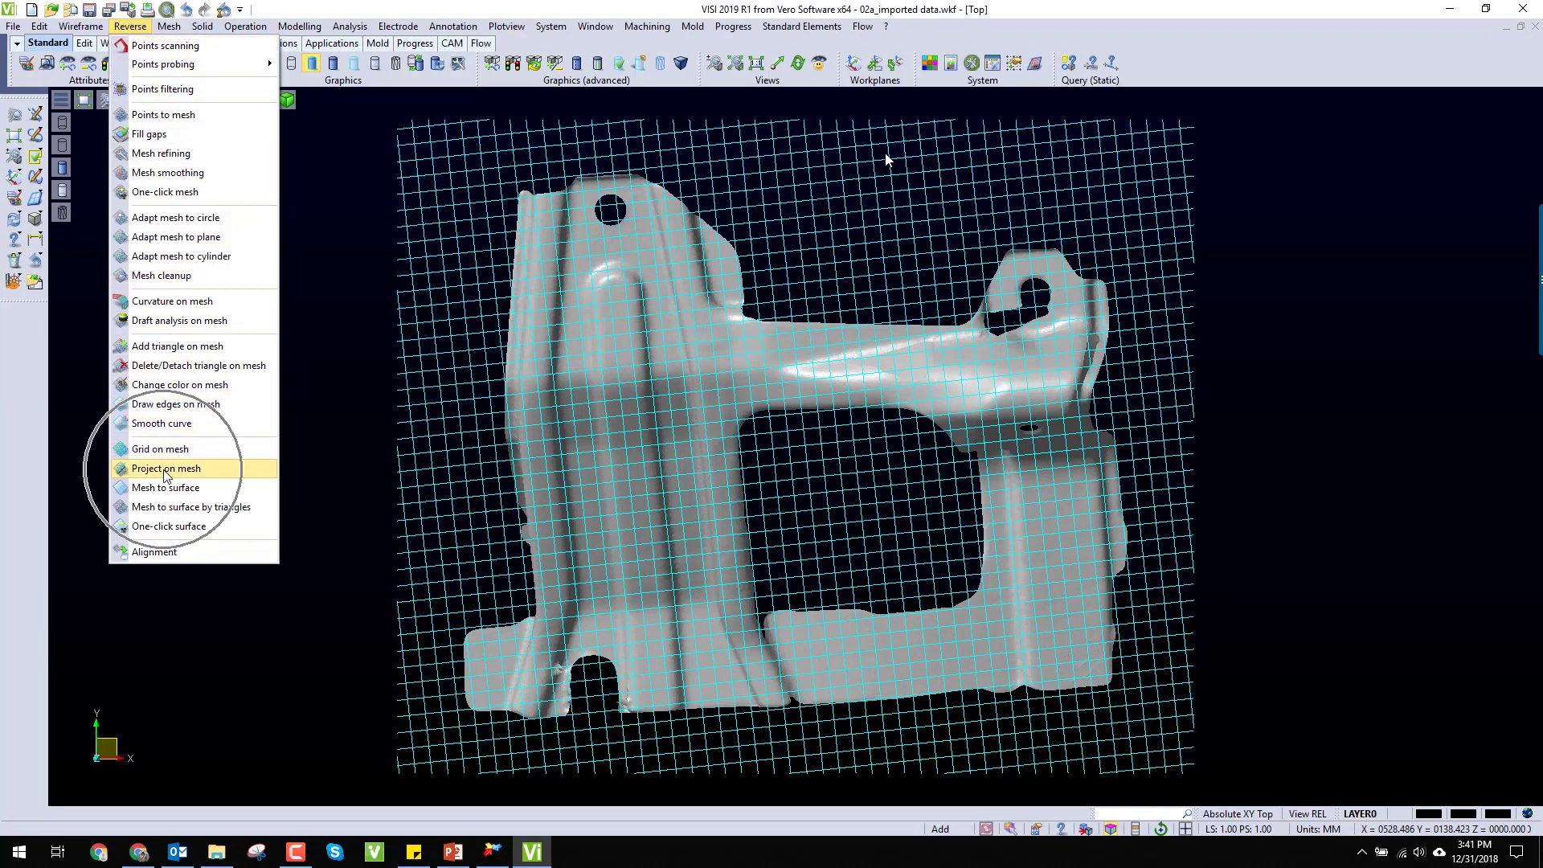
click(541, 428)
scroll(611, 466, down, 2)
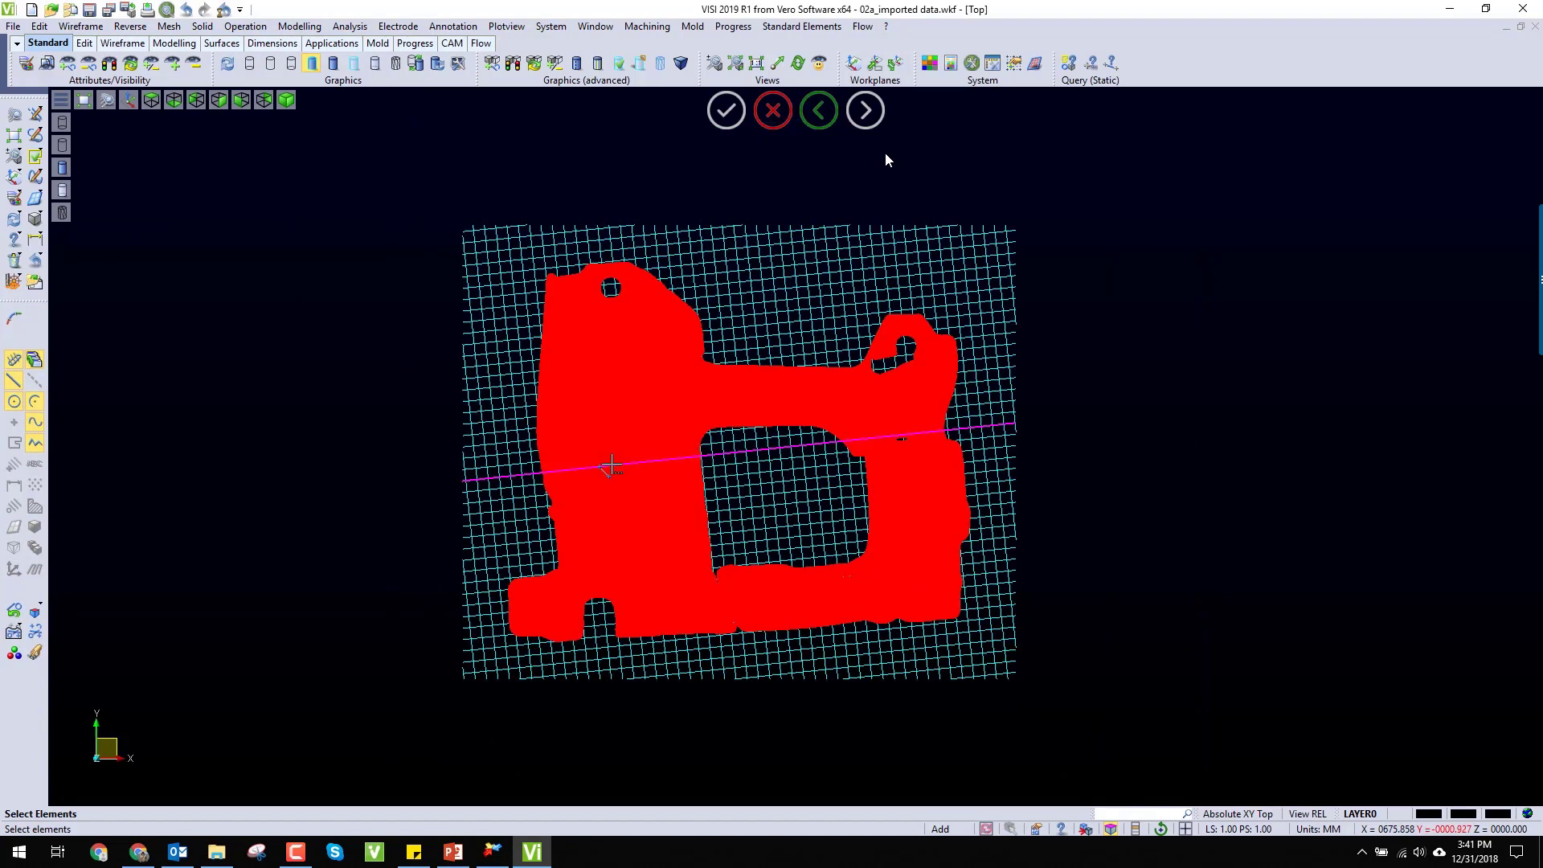
drag(451, 225, 977, 688)
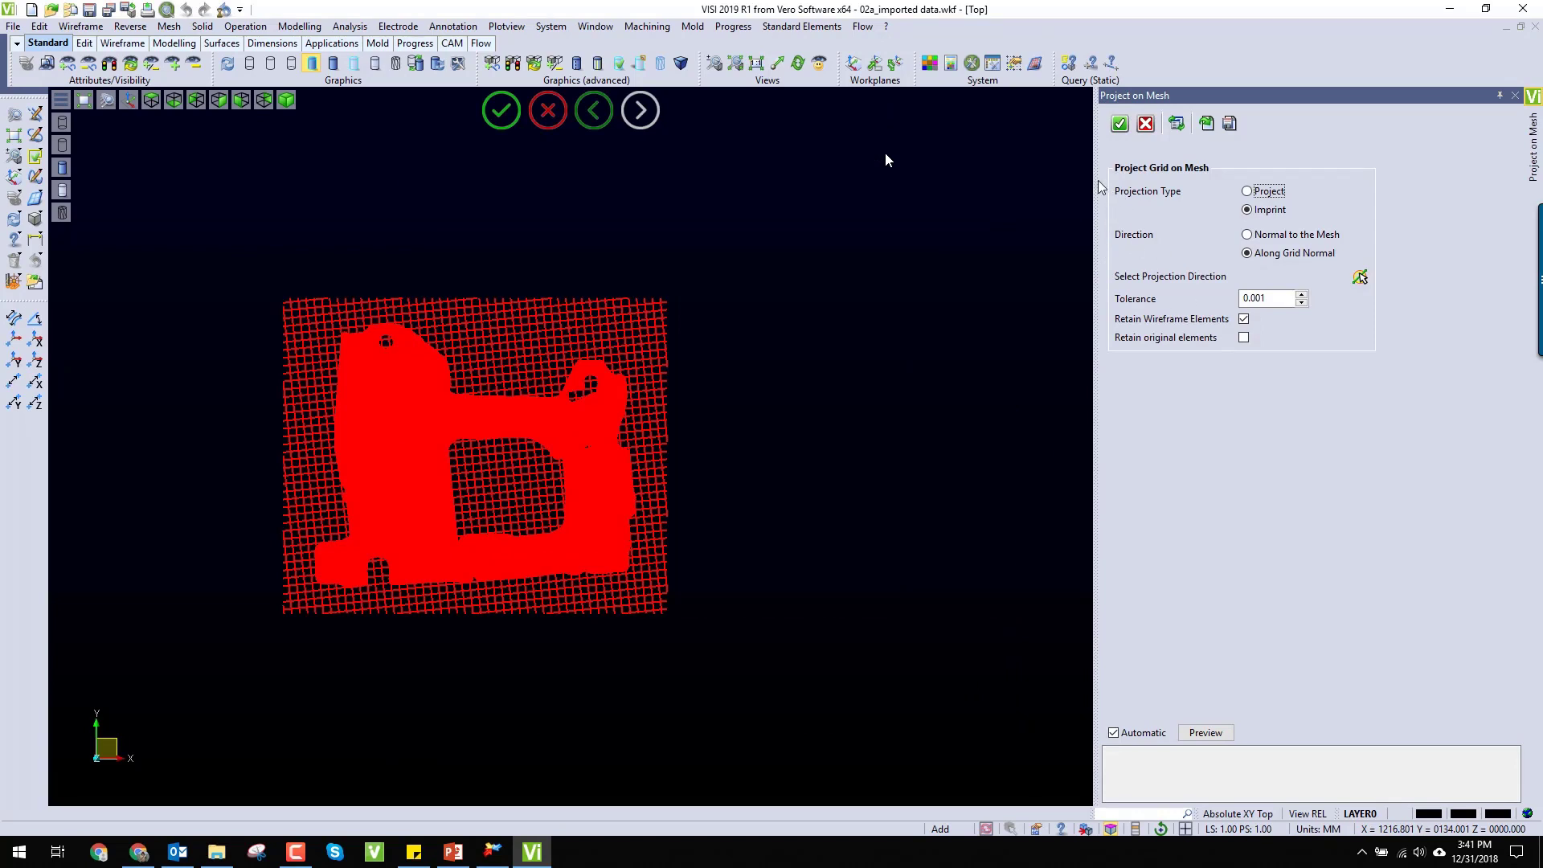
click(1120, 124)
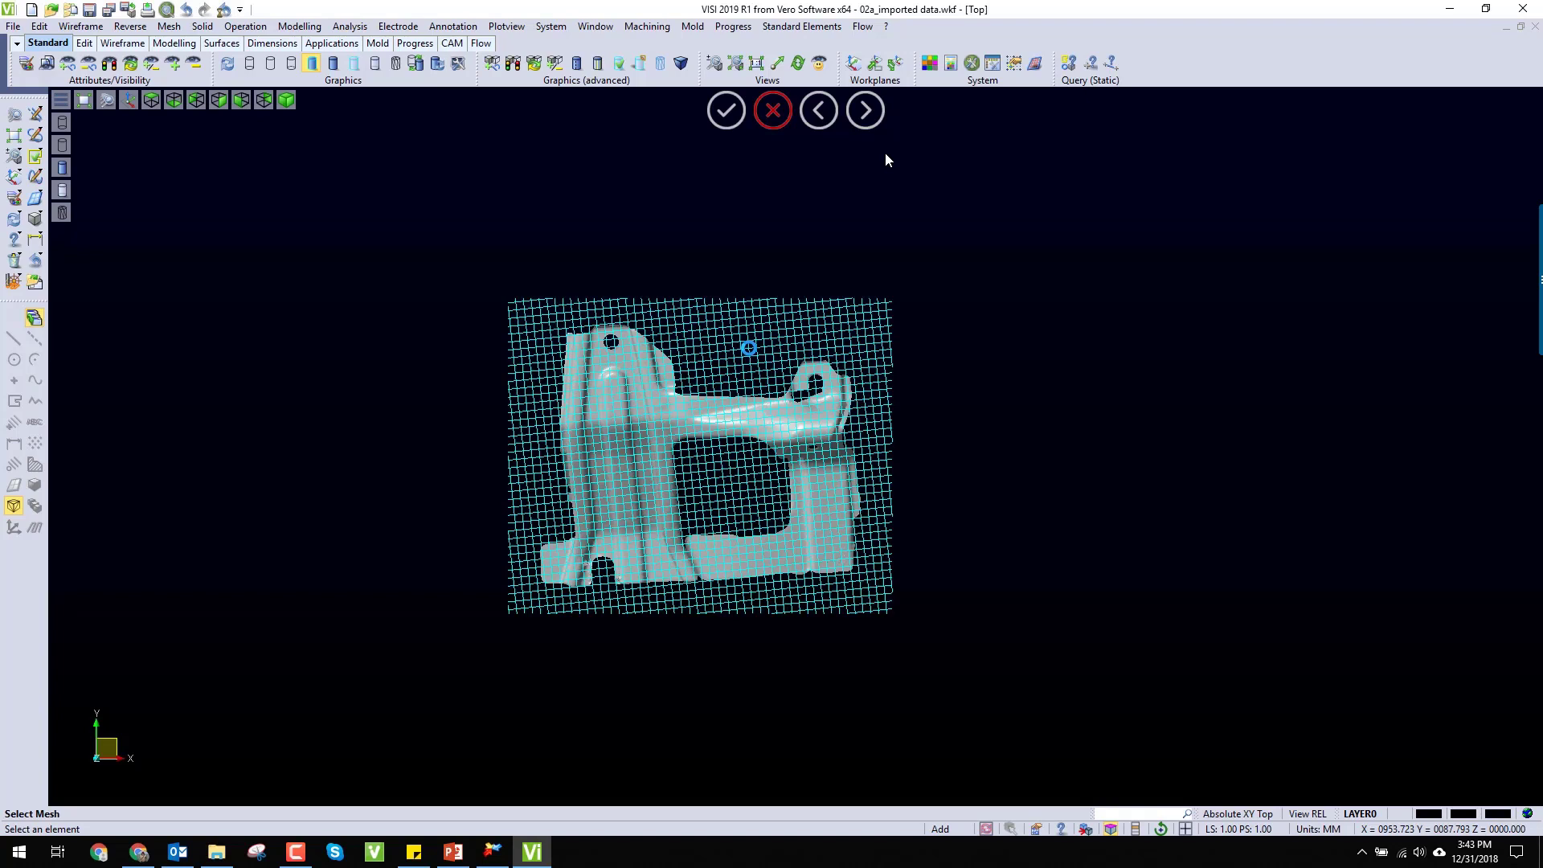
click(776, 122)
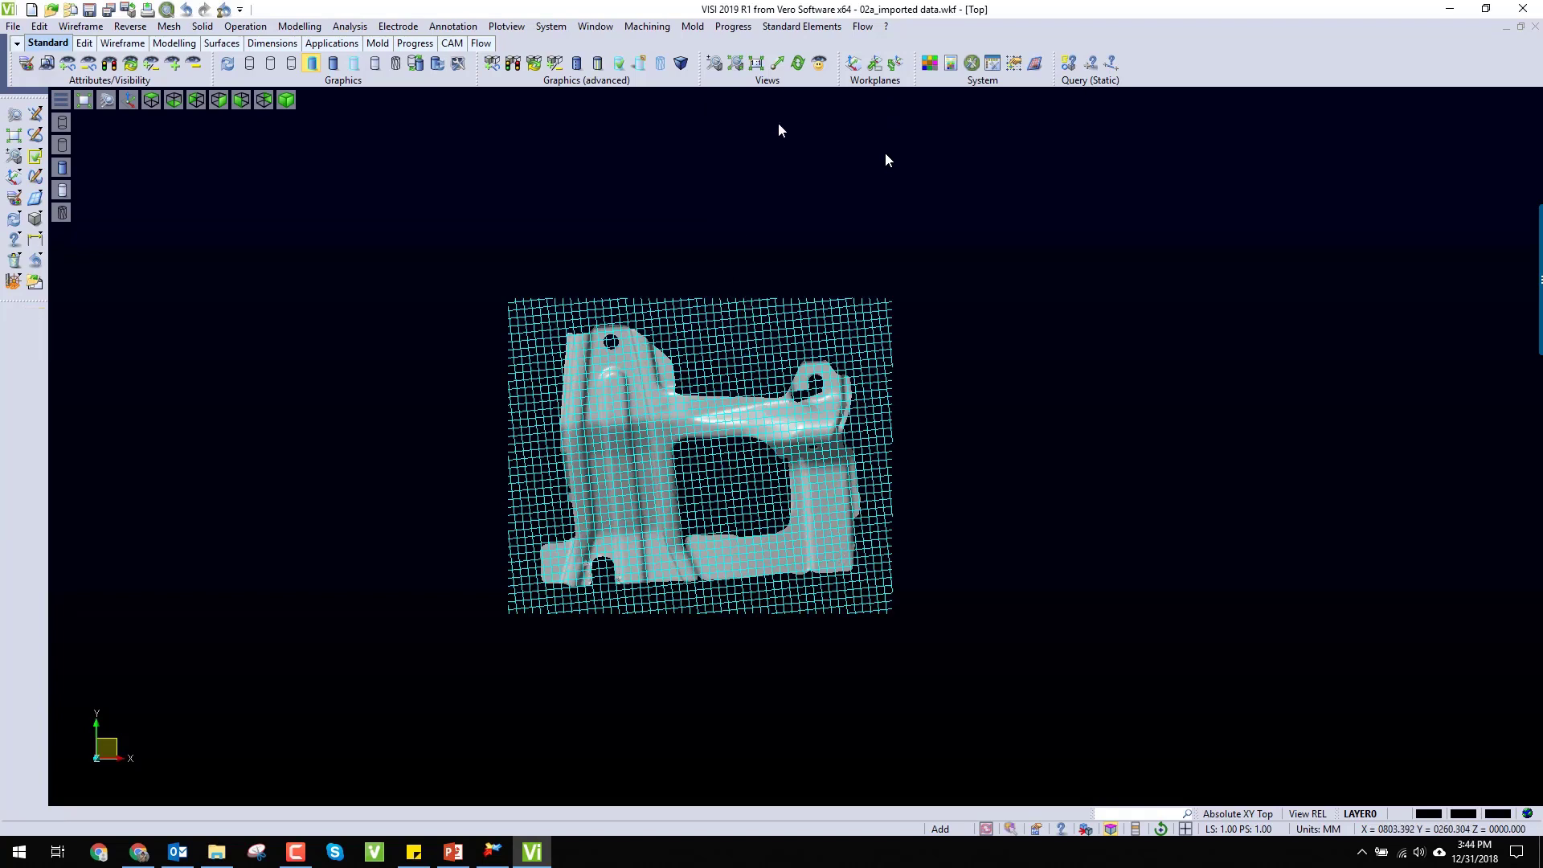
Step: Isolate the bracket mesh so that the grid curves are hidden
scroll(586, 307, up, 3)
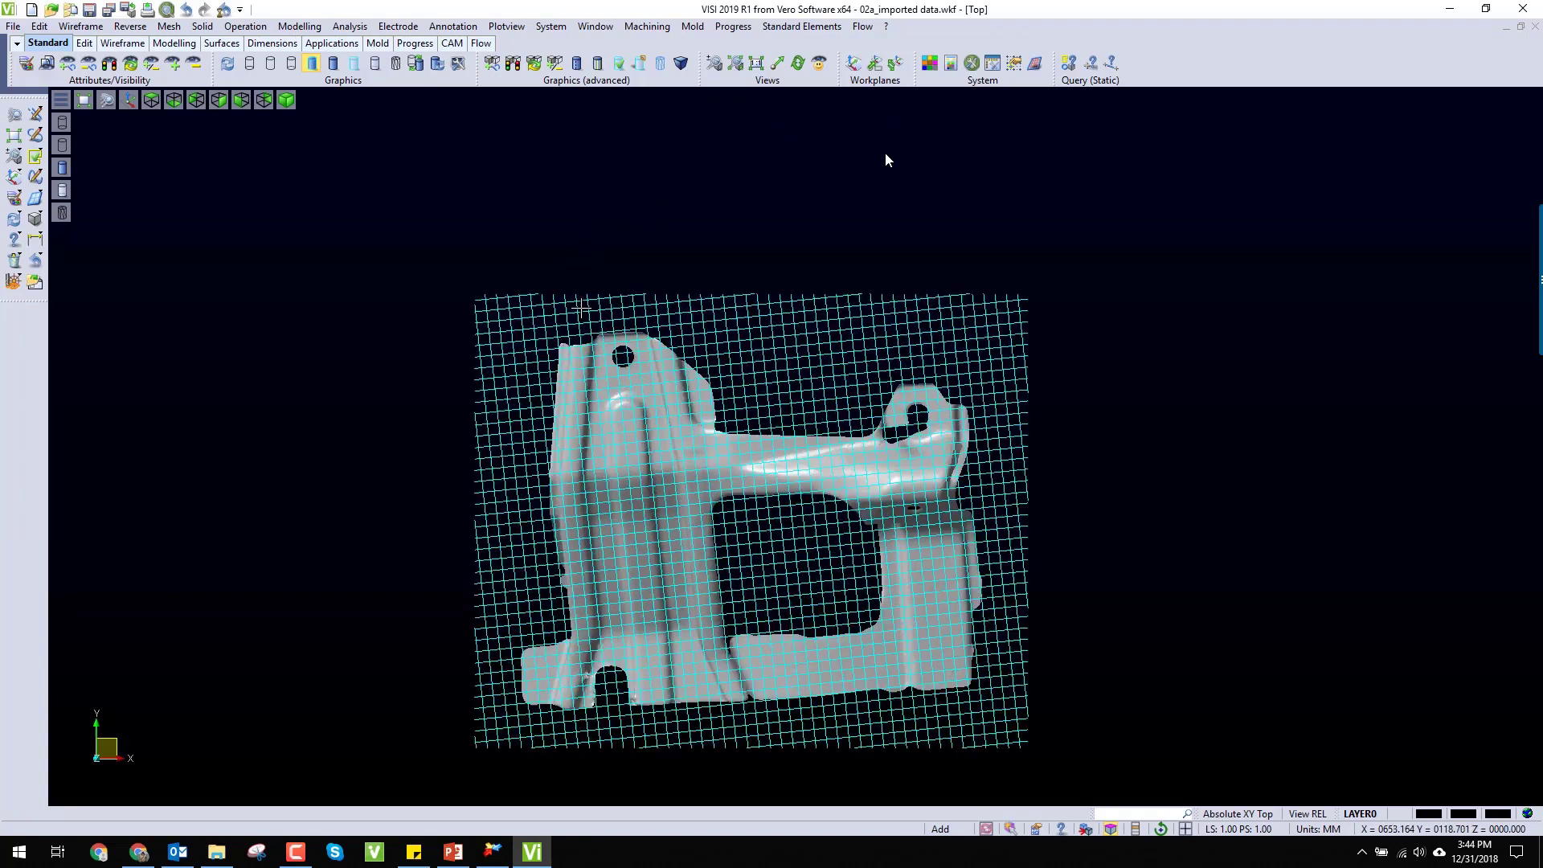
click(67, 63)
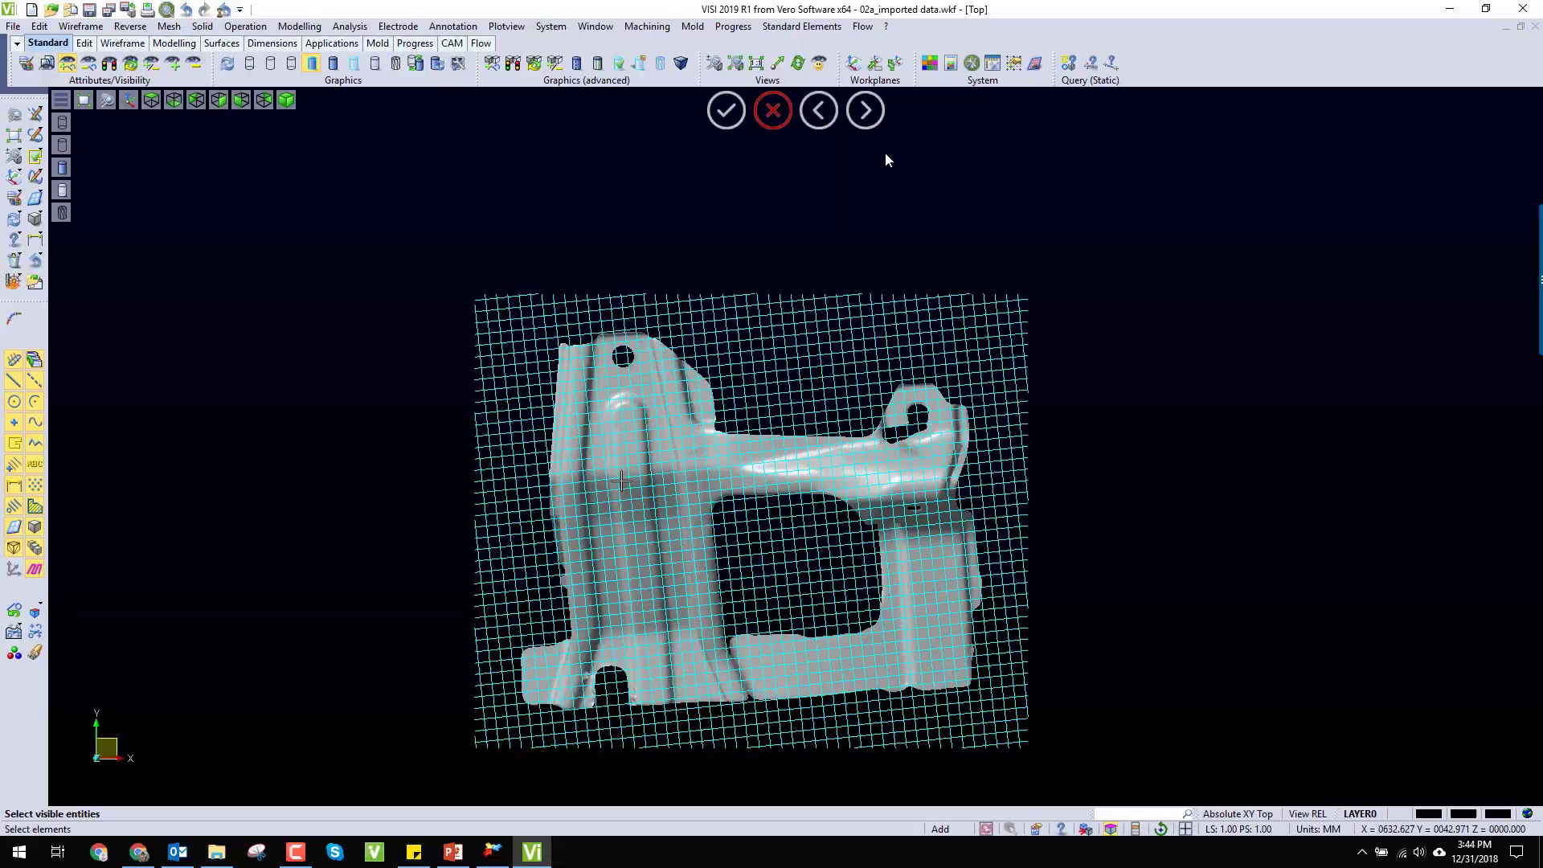
scroll(664, 462, up, 5)
click(669, 450)
right_click(668, 450)
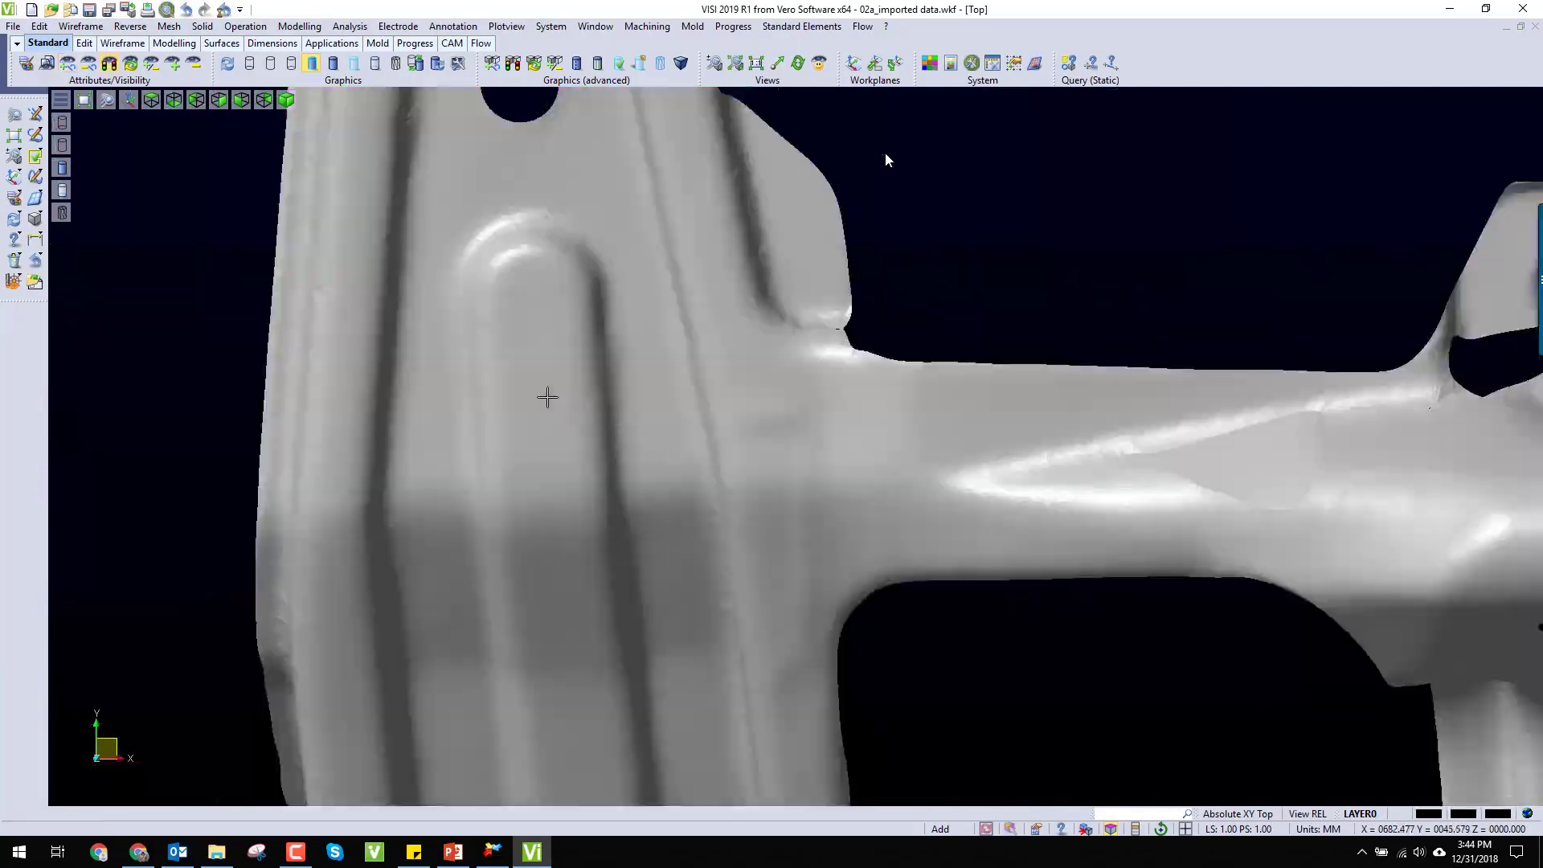
Step: Display the mesh in wireframe and examine the grid lines imprinted in its triangles from several angles, ending in the top view
click(248, 64)
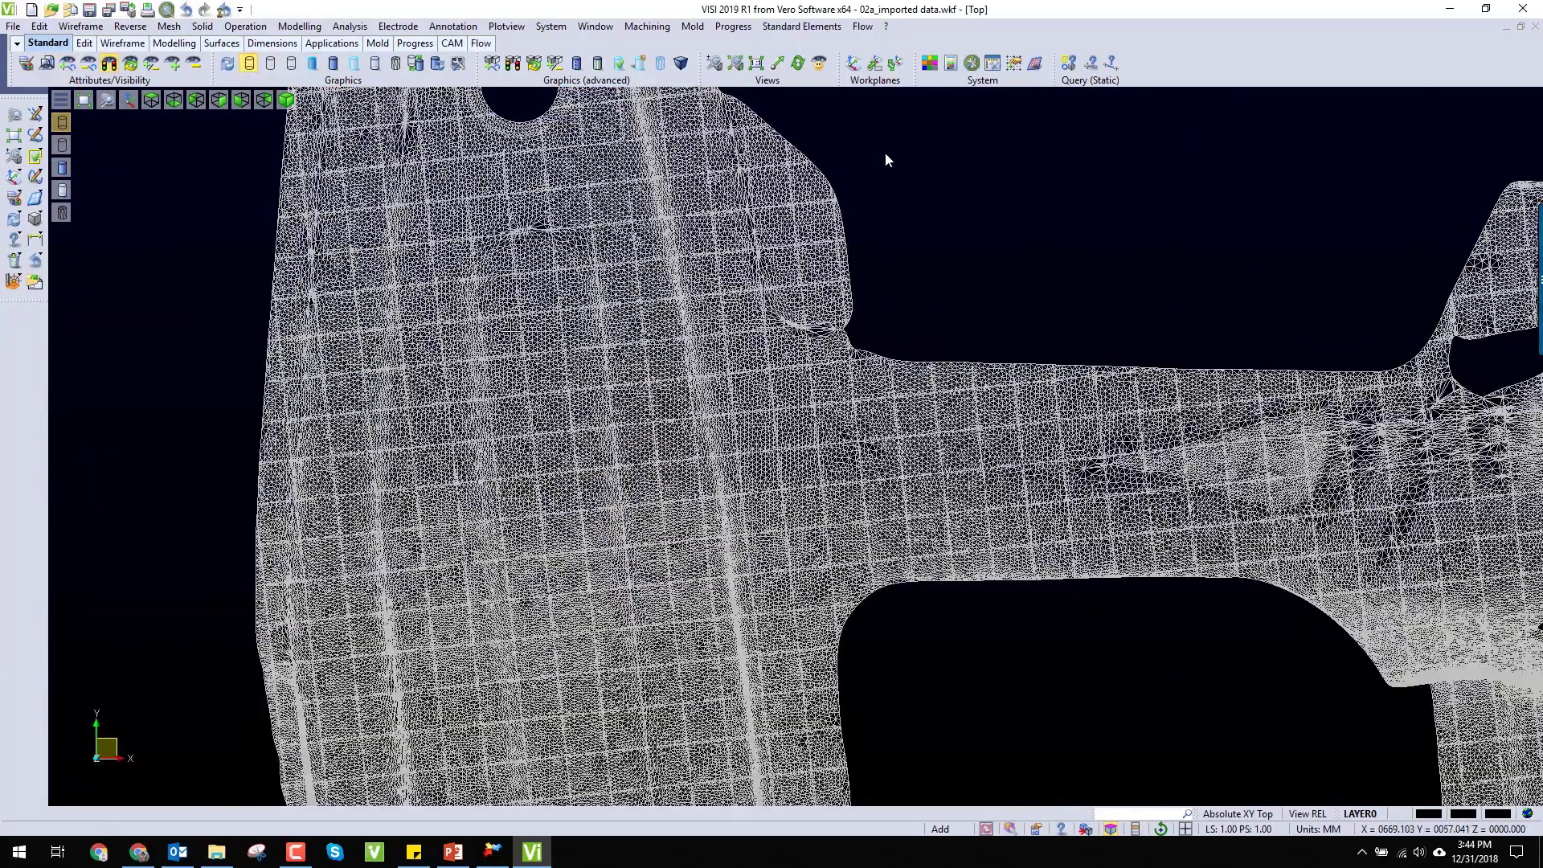
scroll(887, 160, up, 8)
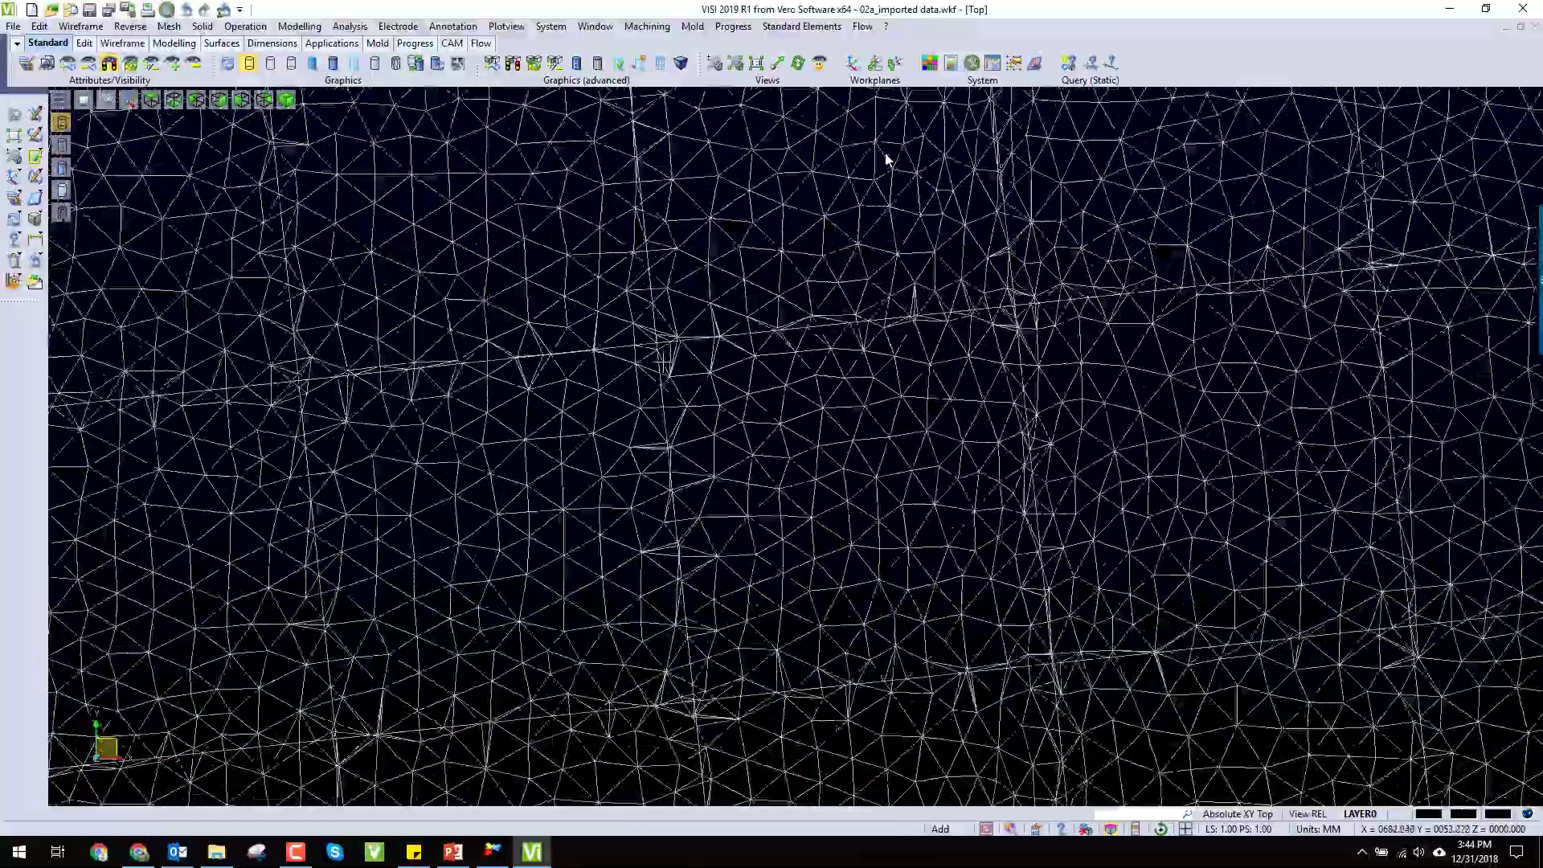
scroll(888, 160, down, 2)
middle_drag(887, 160, 887, 160)
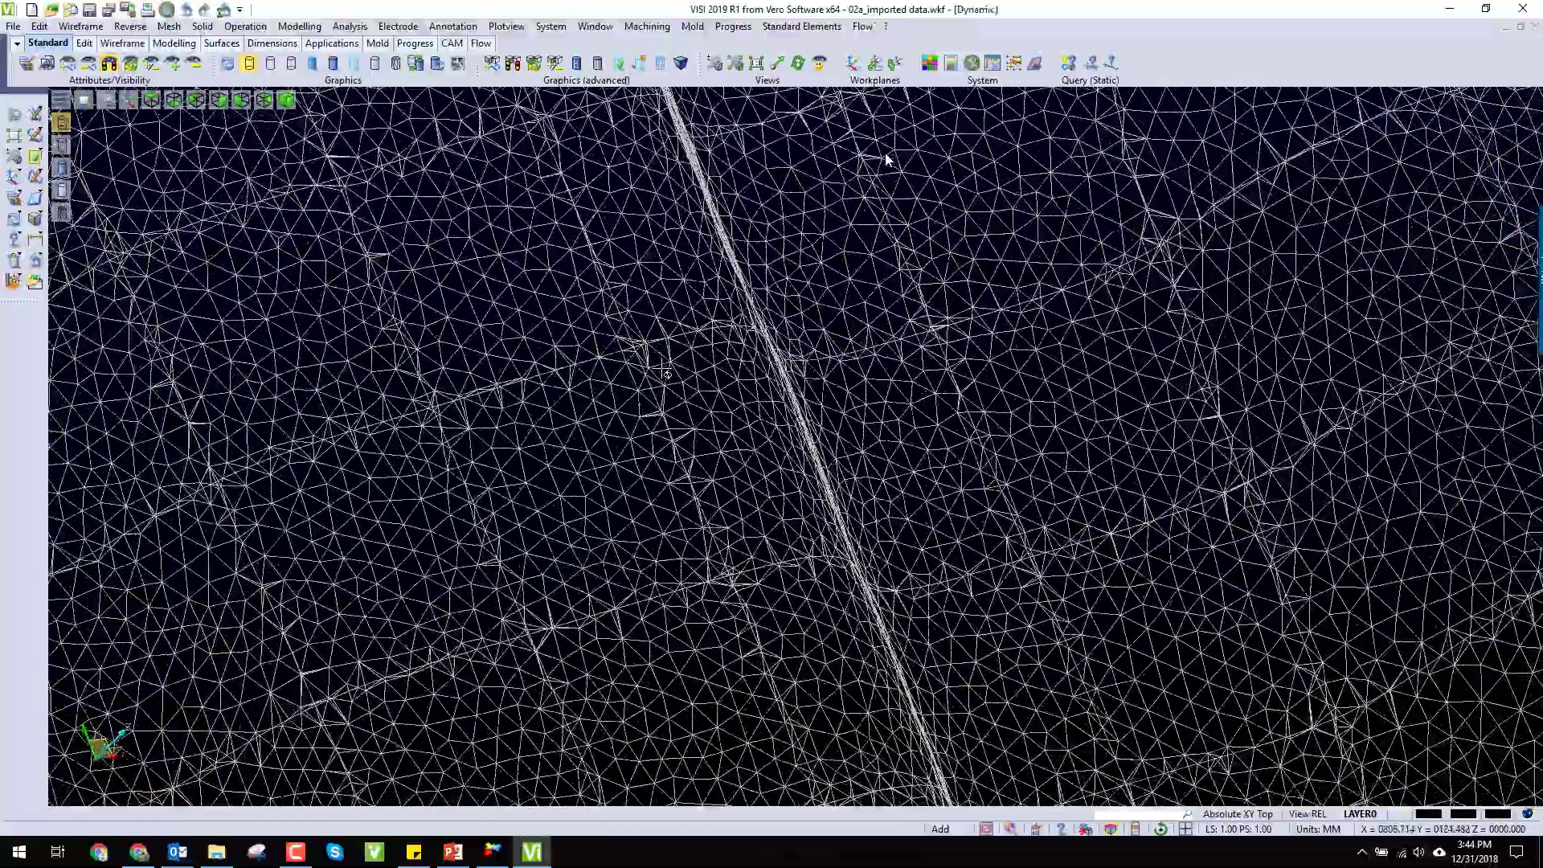
middle_drag(668, 374, 659, 379)
scroll(592, 517, down, 10)
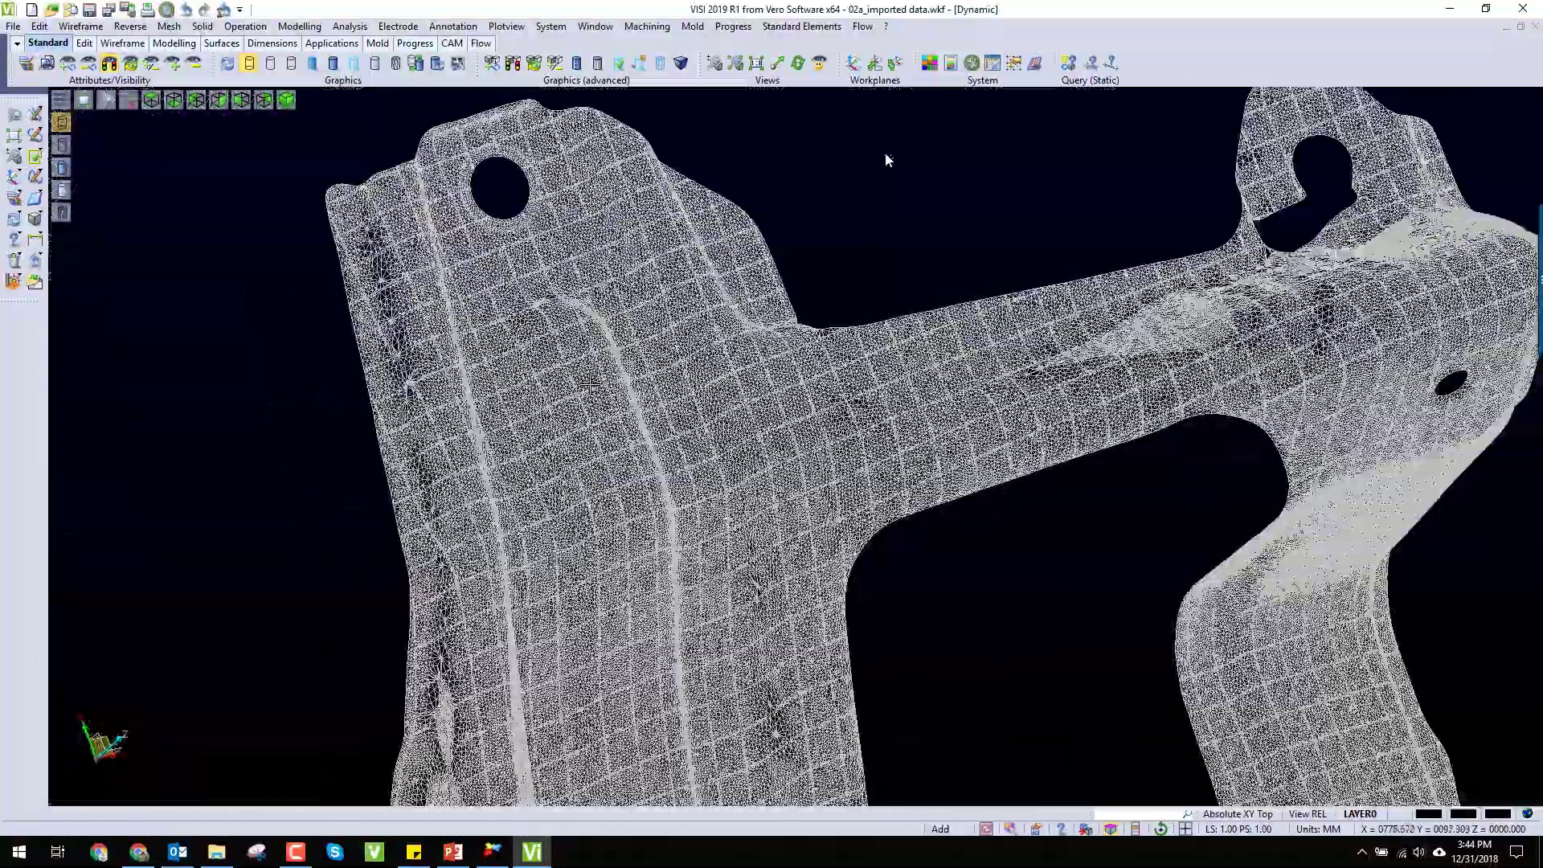
scroll(592, 517, down, 2)
scroll(592, 517, up, 10)
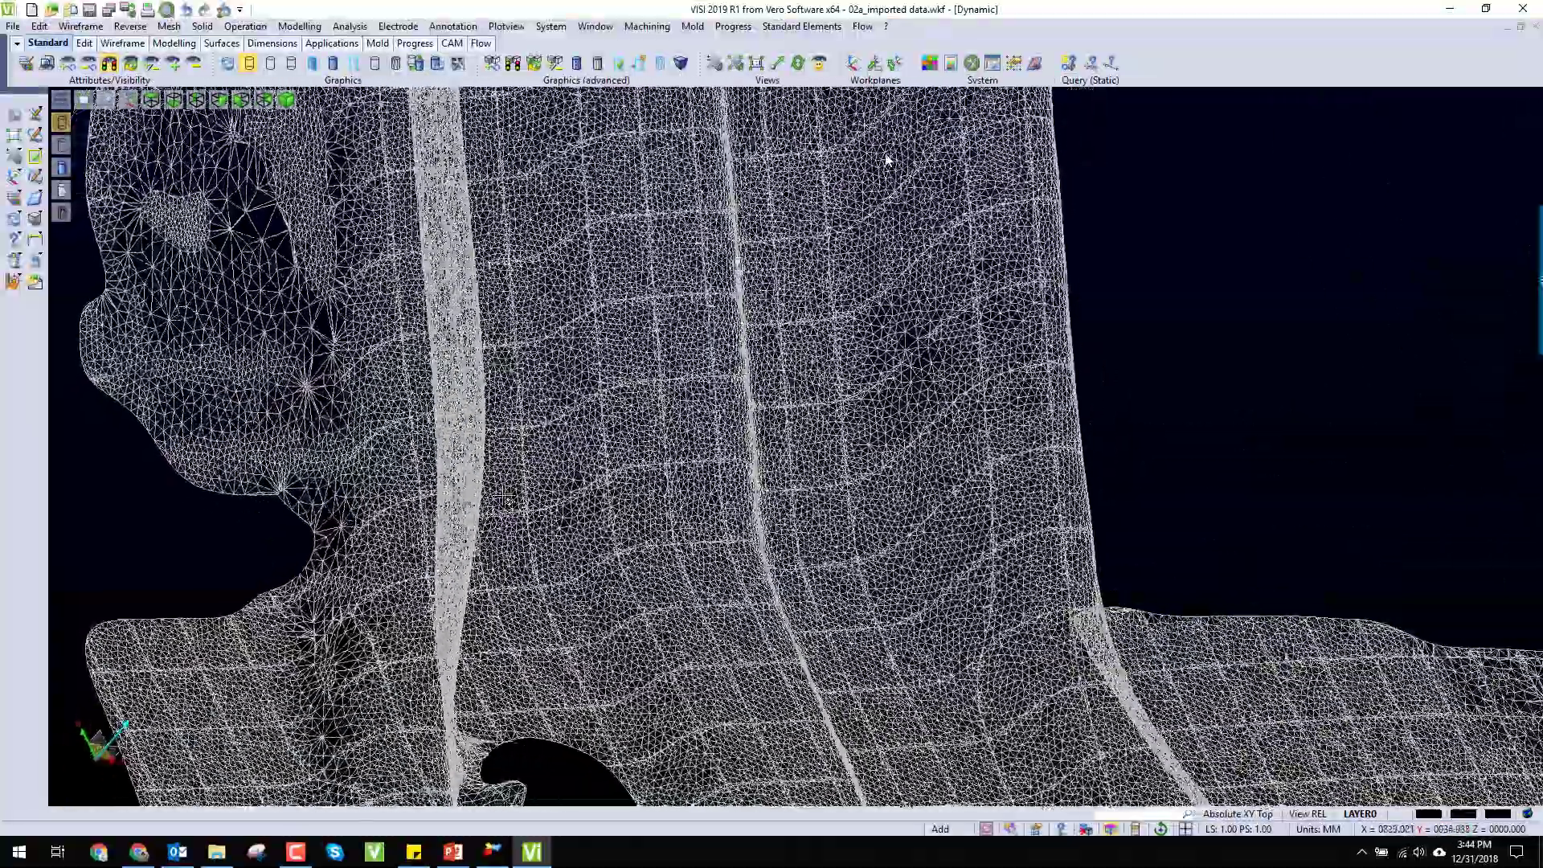
mouse_move(505, 494)
middle_down()
mouse_move(402, 492)
mouse_move(531, 450)
mouse_move(494, 469)
middle_up()
scroll(498, 470, down, 6)
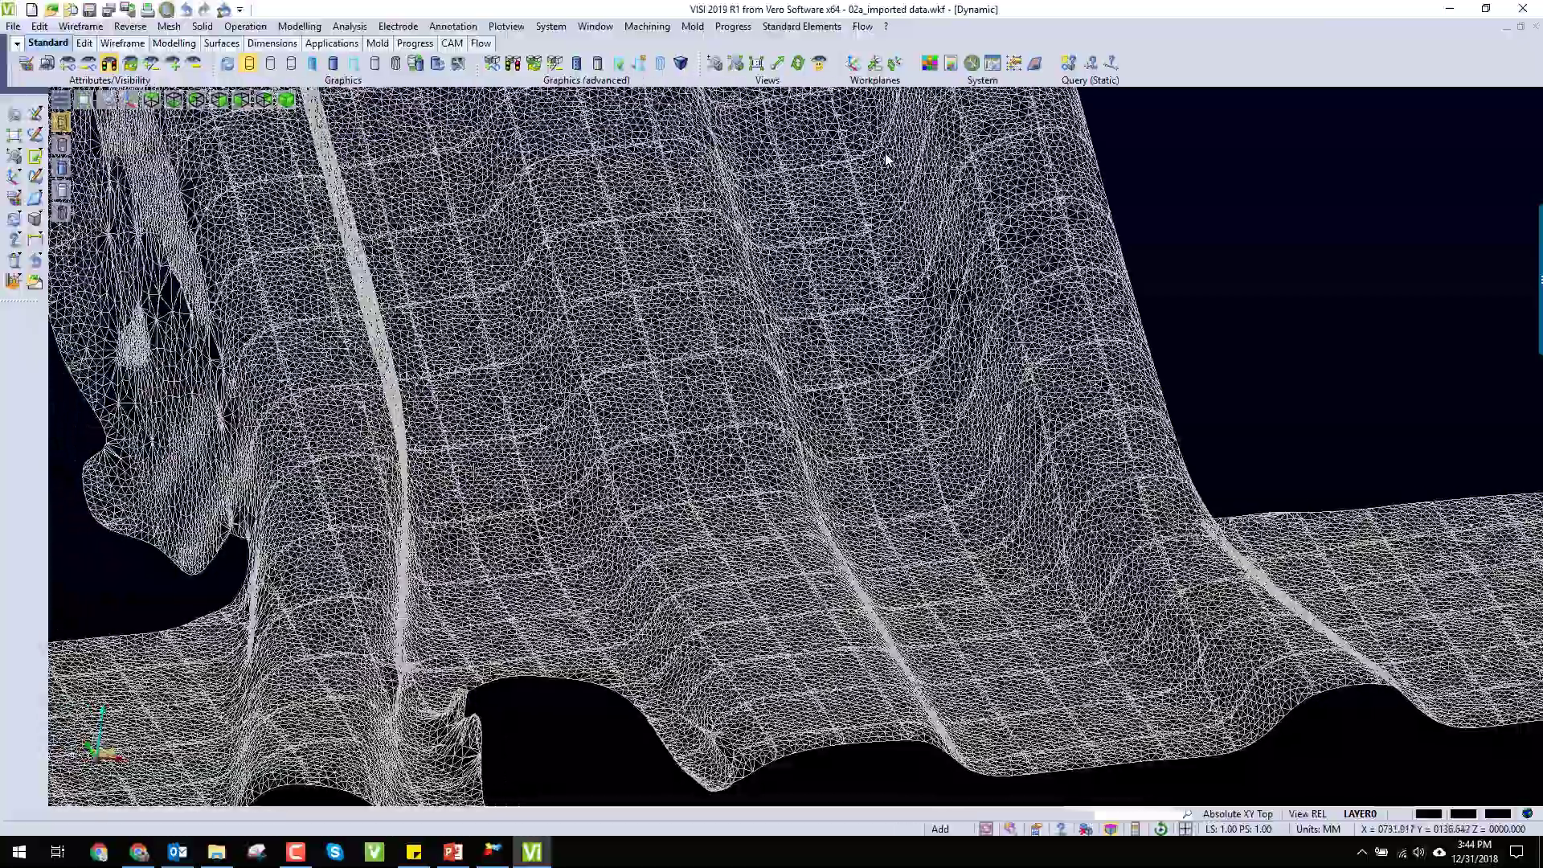
scroll(461, 495, down, 5)
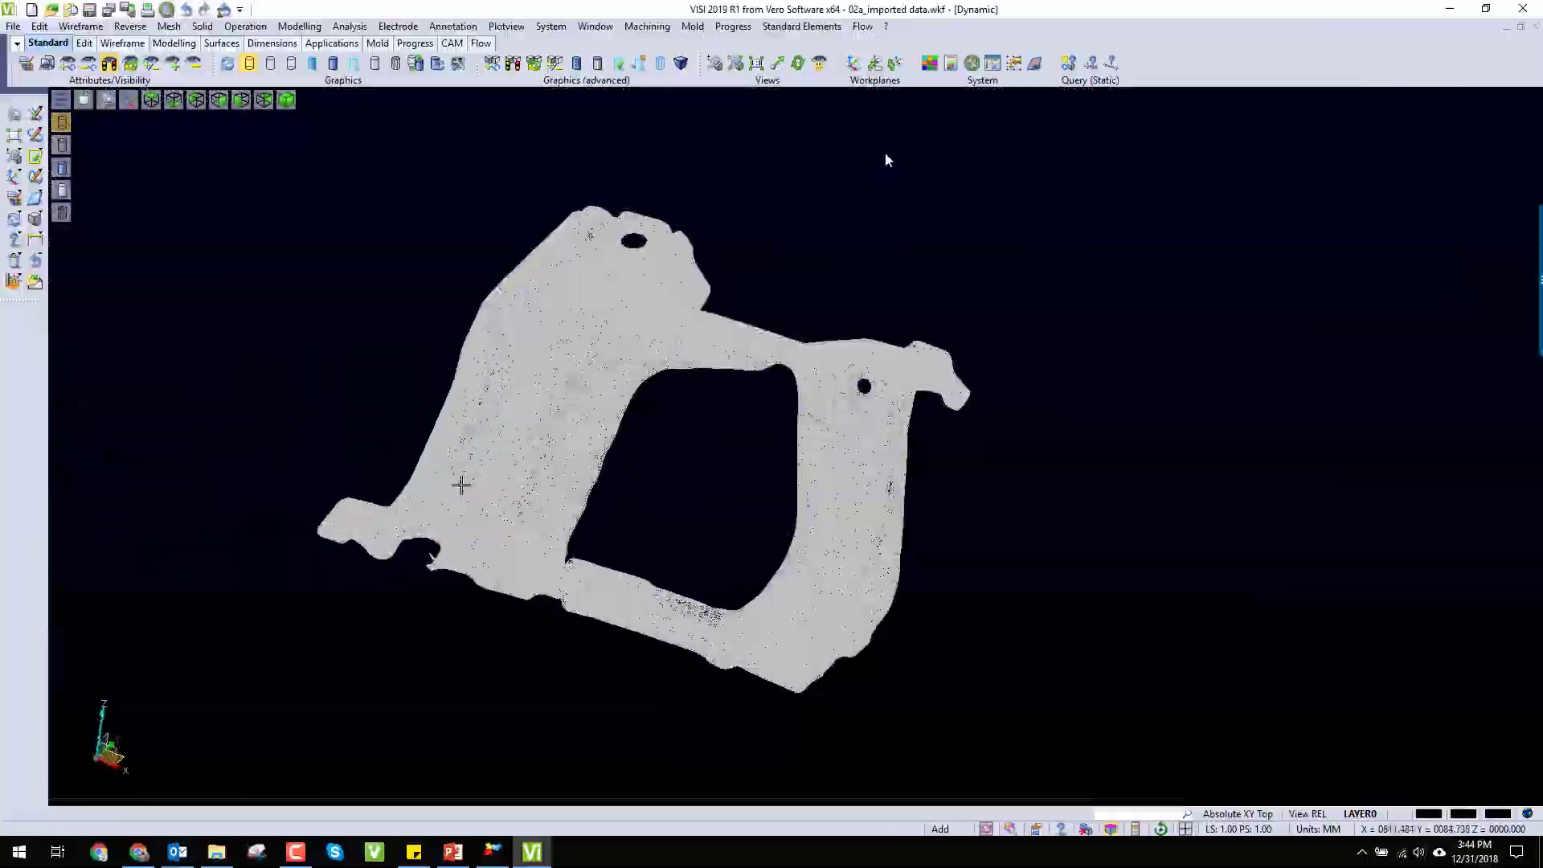
middle_drag(461, 485, 479, 517)
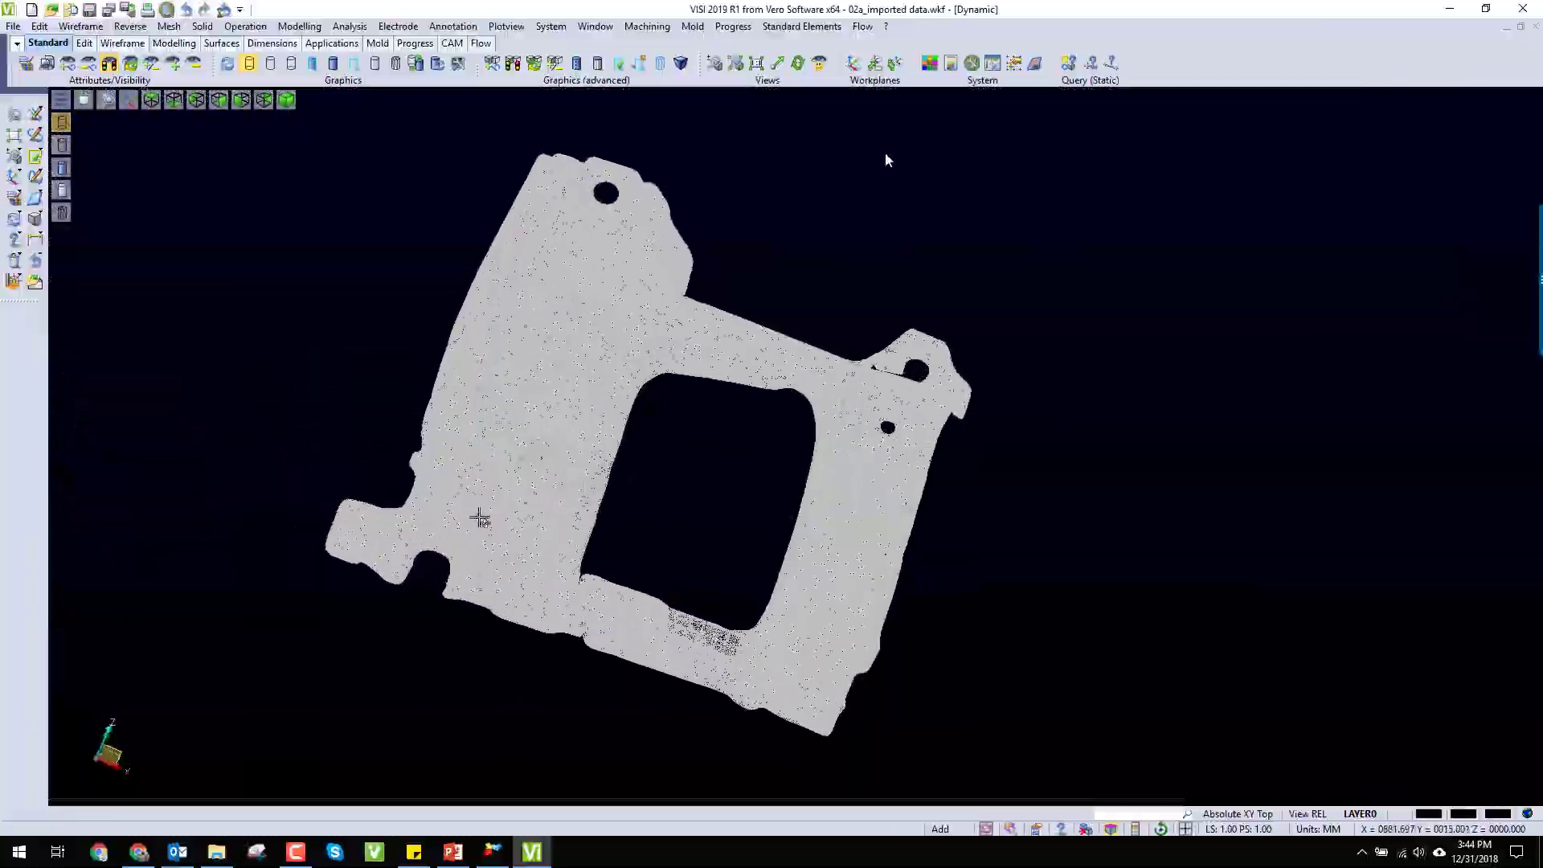
key(F5)
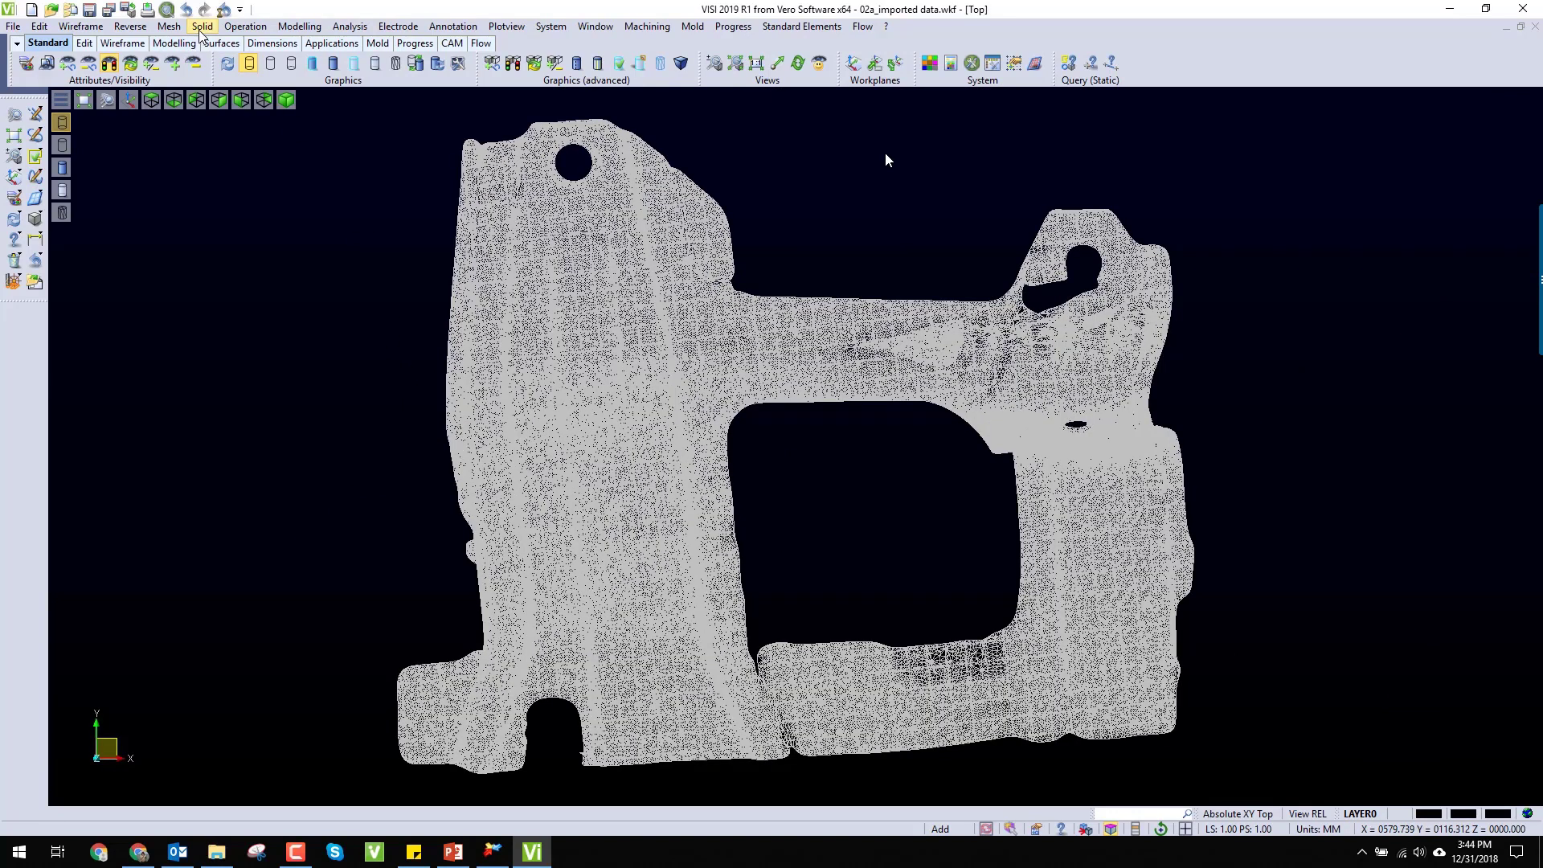
Step: Convert a rectangular block of faces on the bracket mesh's wide arm into surfaces, with surface and boundary tolerance 0.01 and original elements retained
click(129, 29)
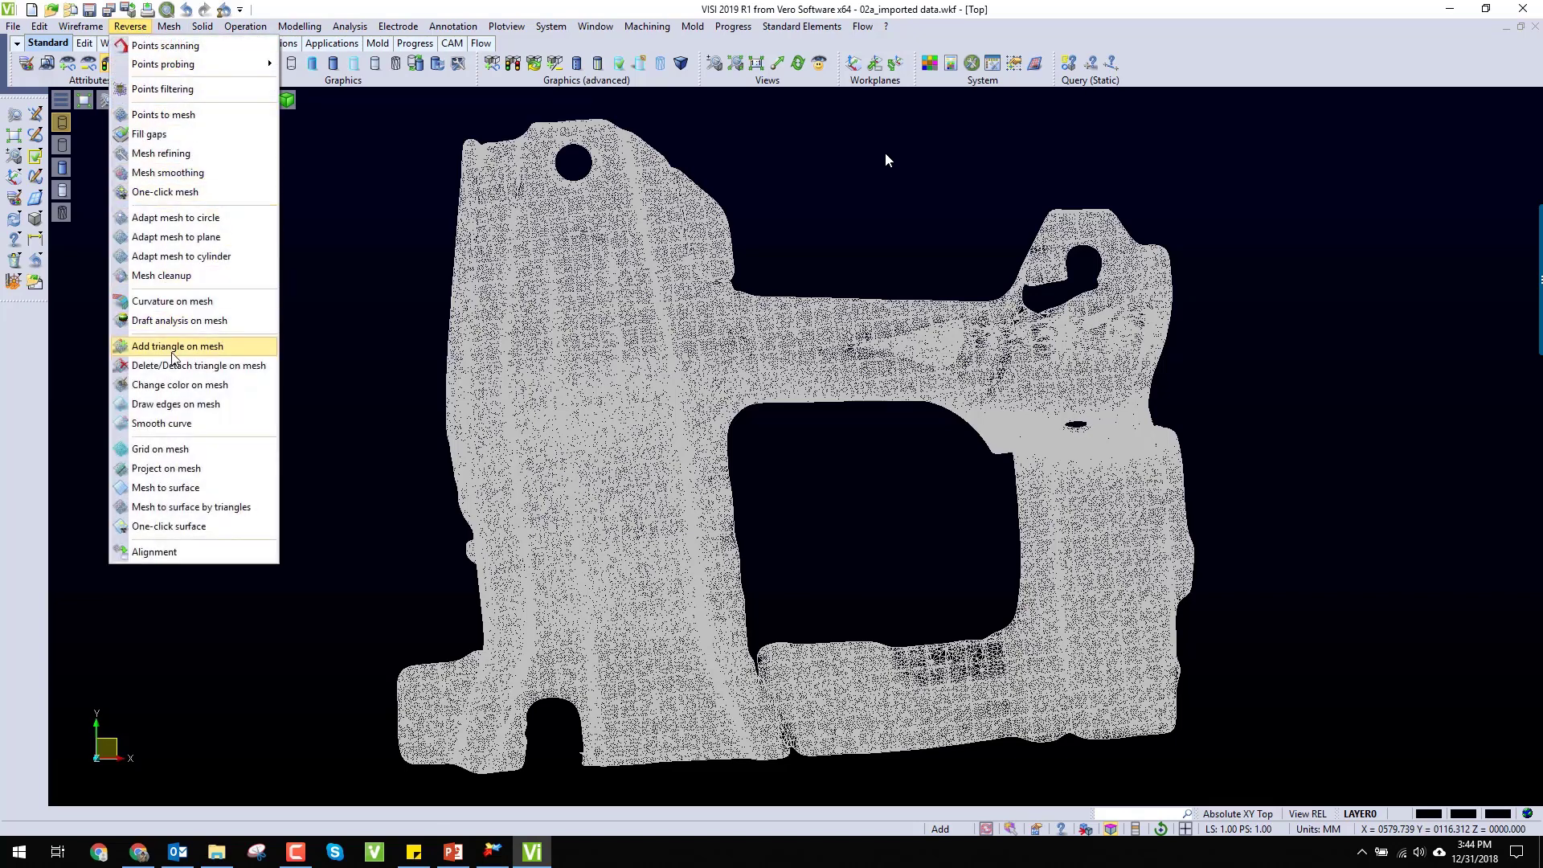
click(178, 488)
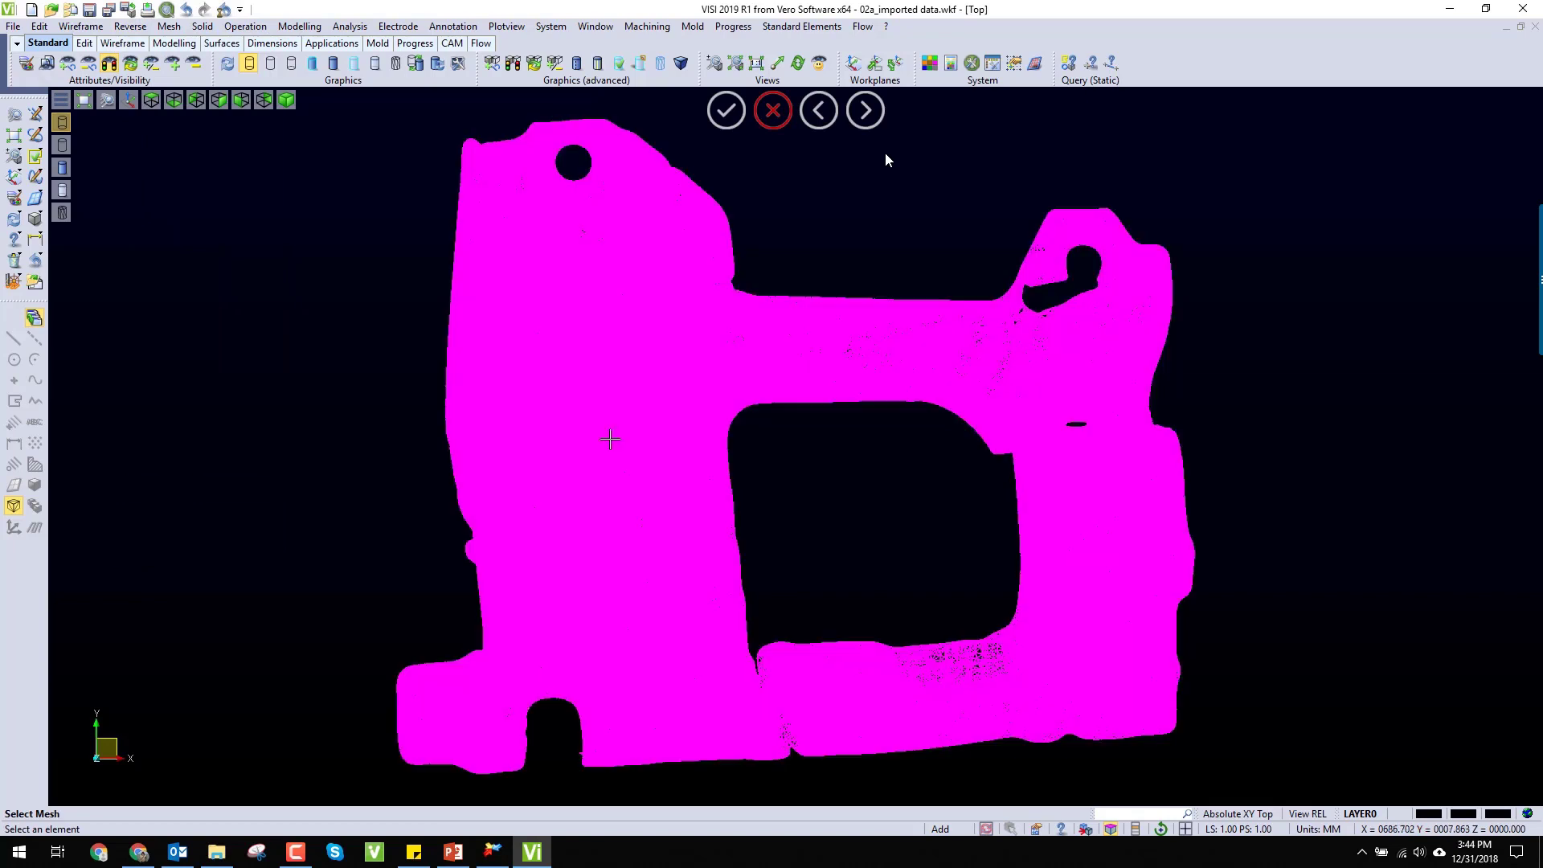
click(610, 439)
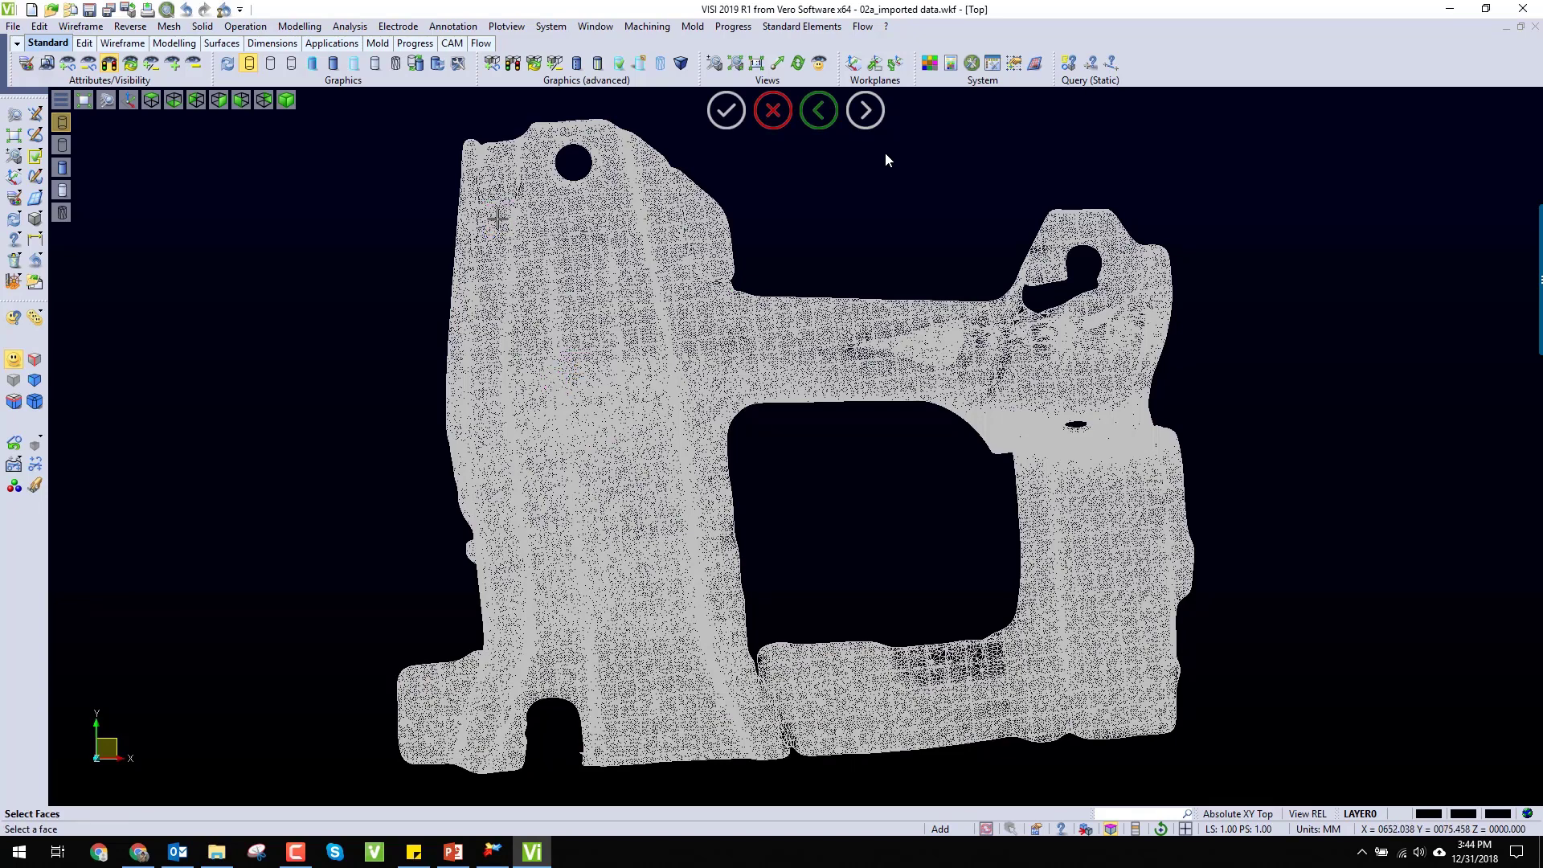
drag(491, 218, 711, 491)
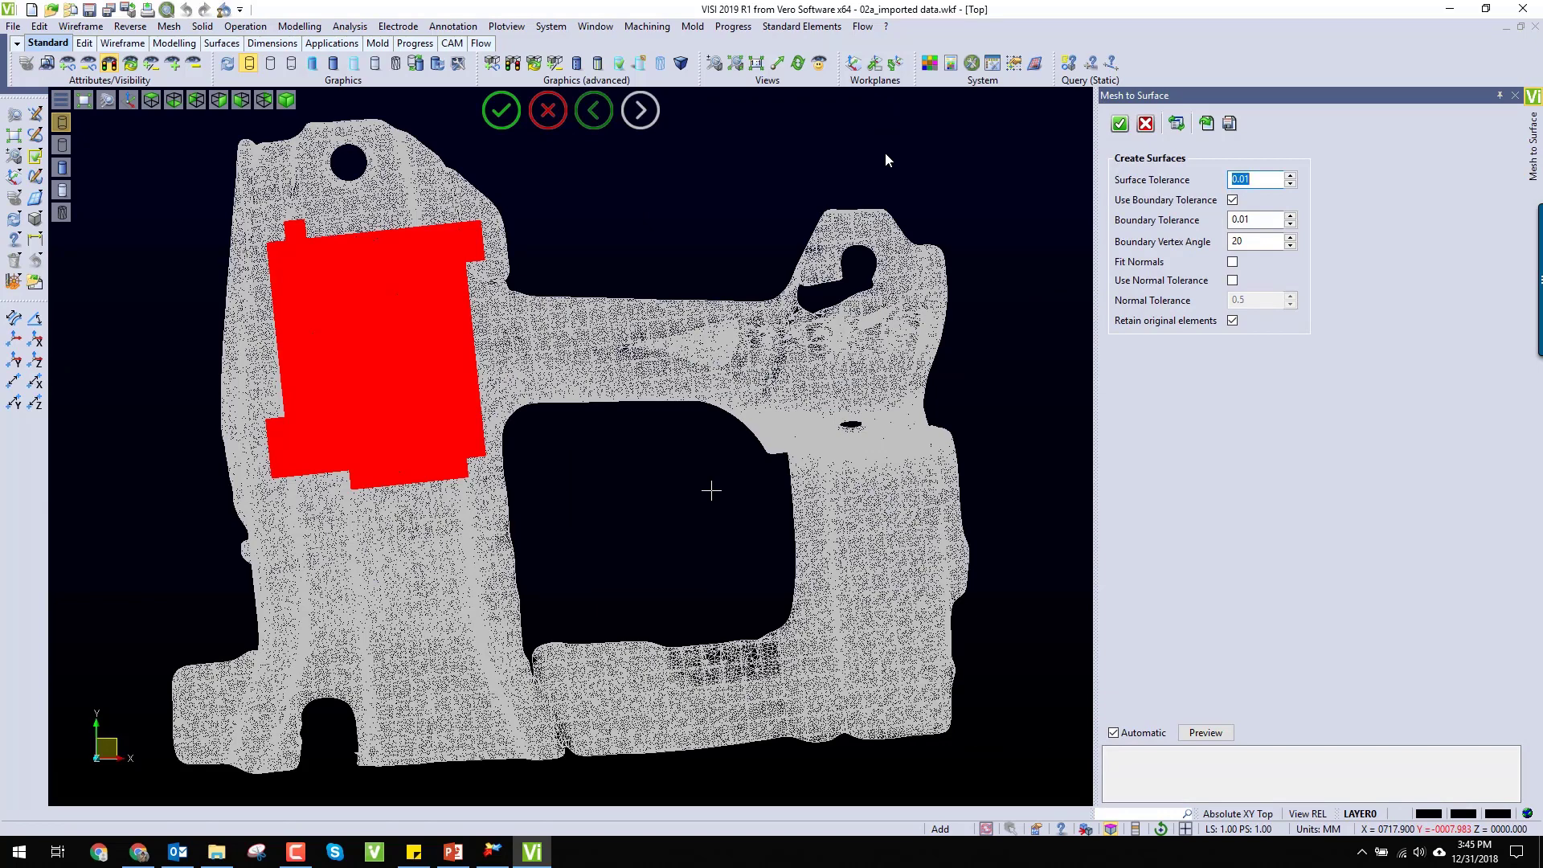
click(1205, 732)
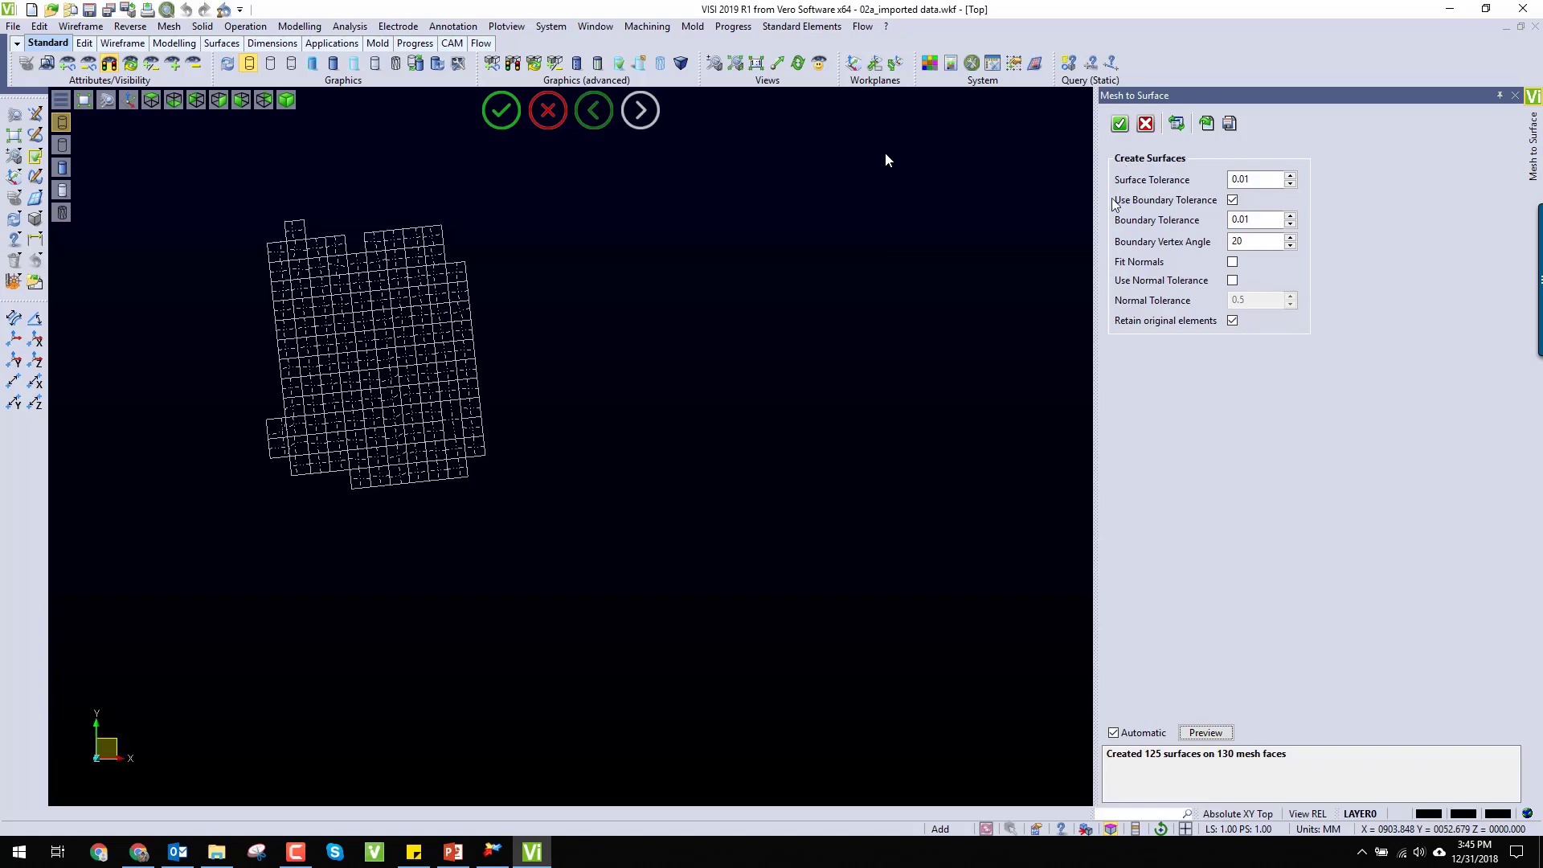
click(1120, 124)
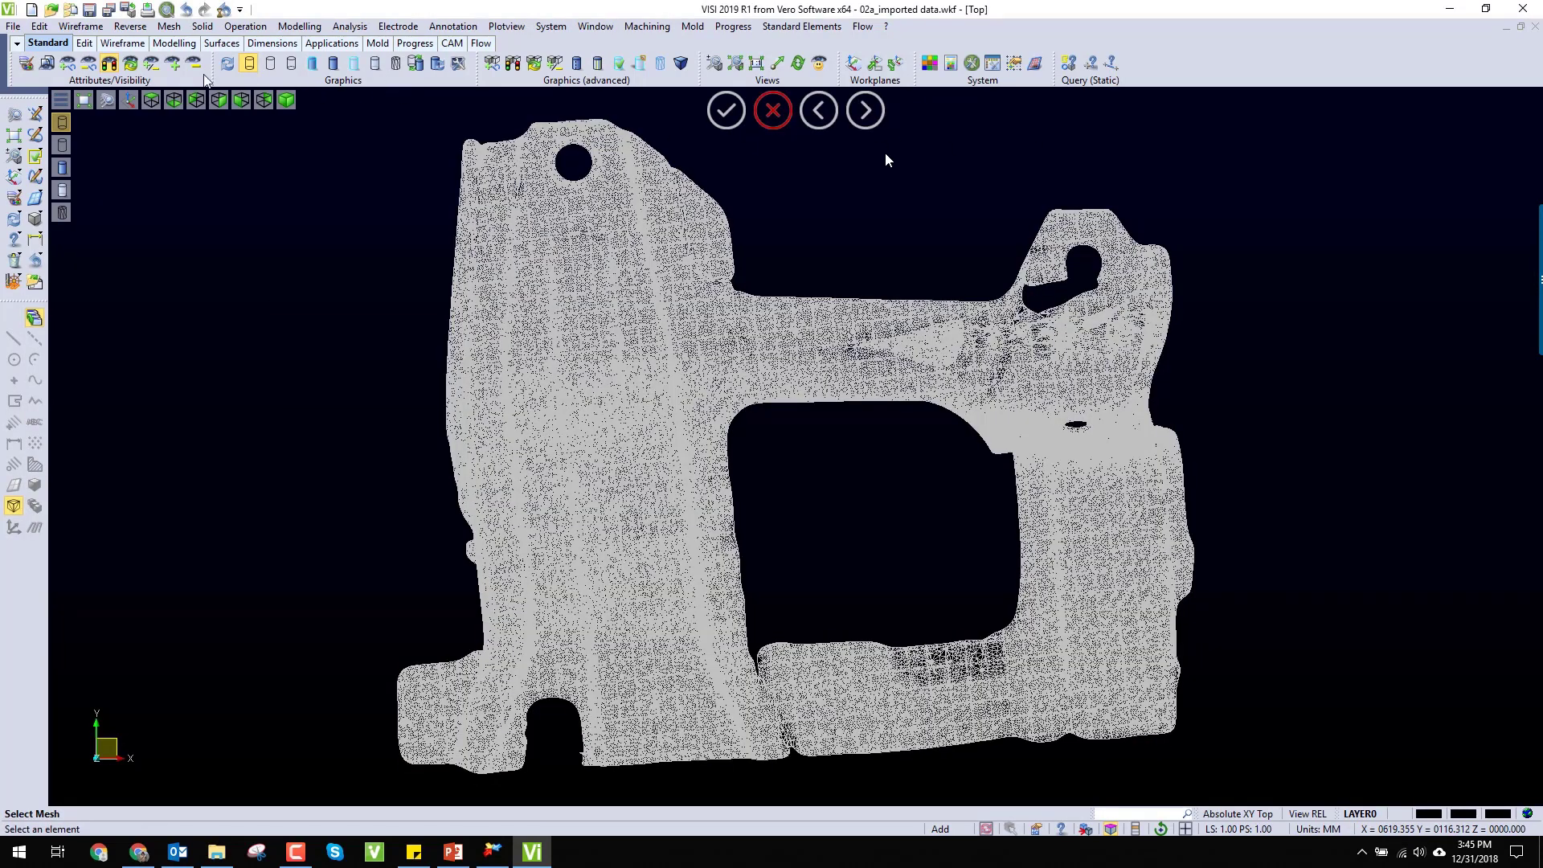
Step: Hide the bracket mesh and display the new surface patches shaded with edges, examining them from several angles
click(193, 66)
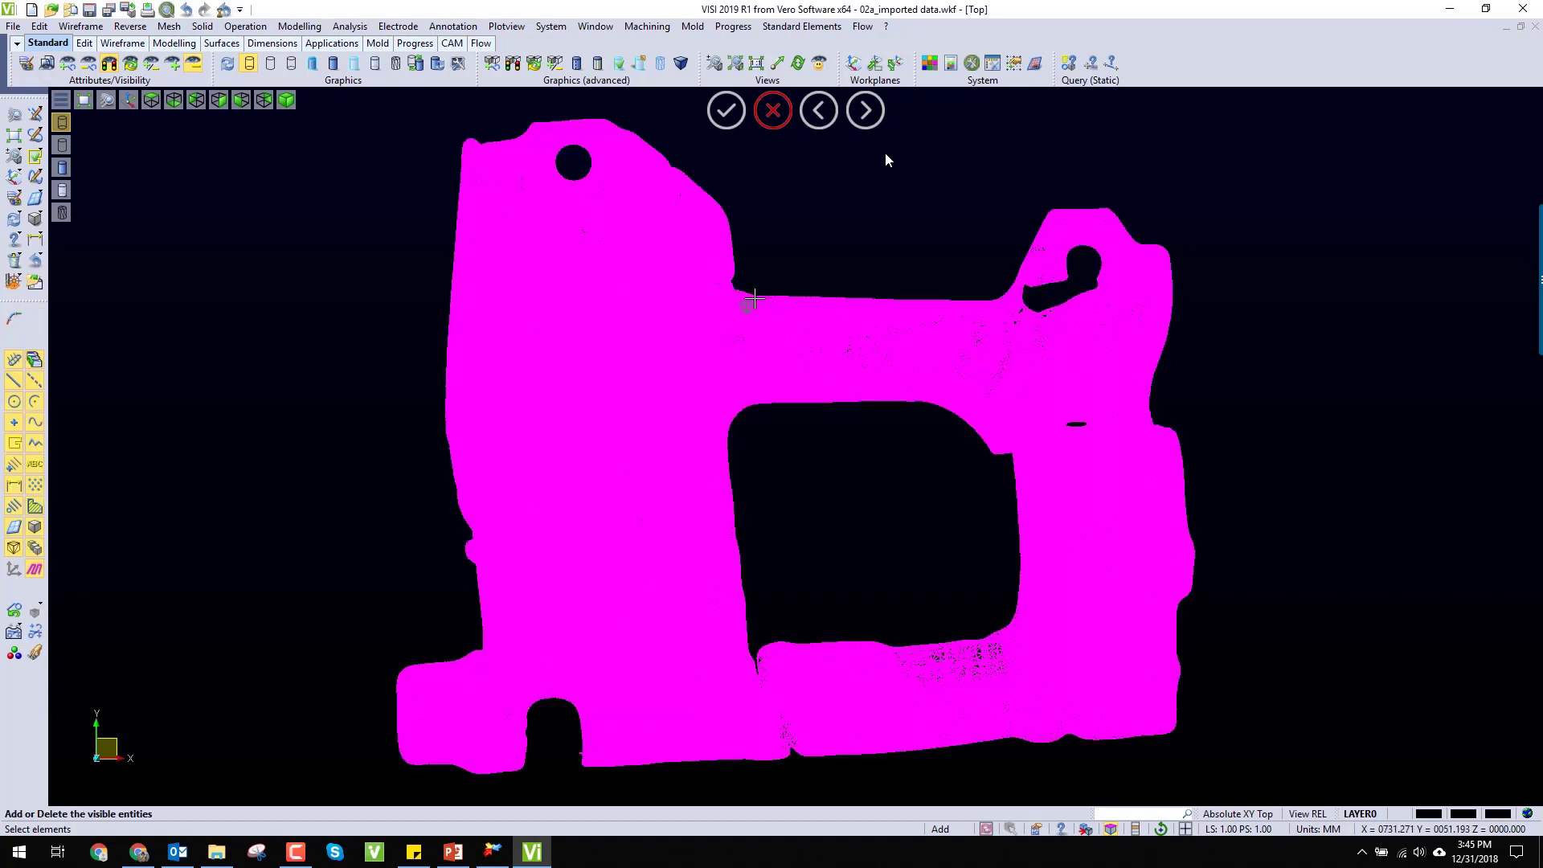
click(337, 69)
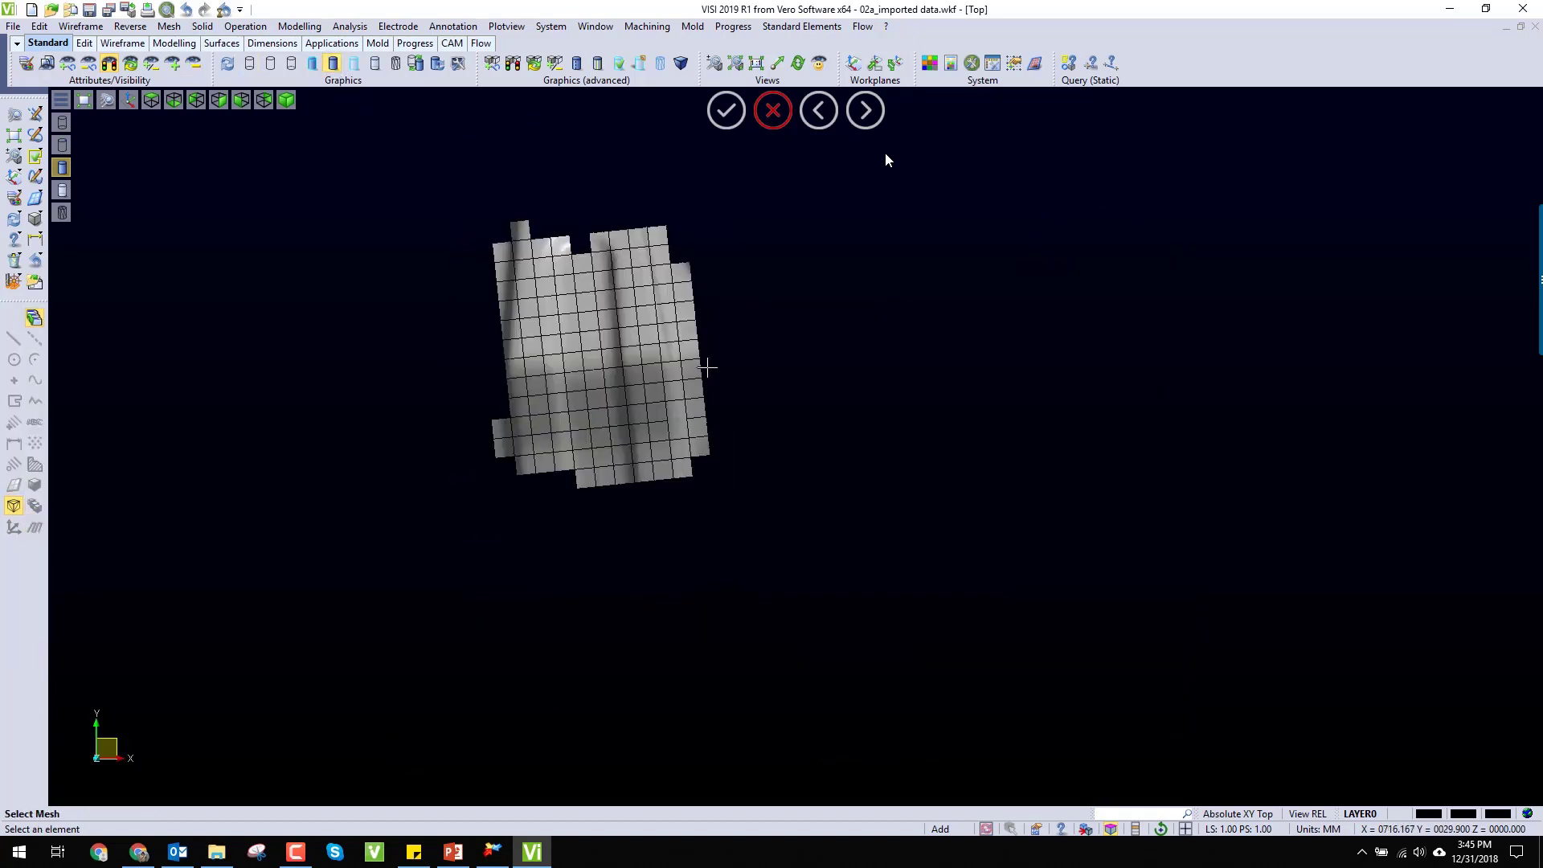
mouse_move(707, 366)
middle_down()
mouse_move(693, 331)
mouse_move(674, 341)
mouse_move(686, 413)
middle_up()
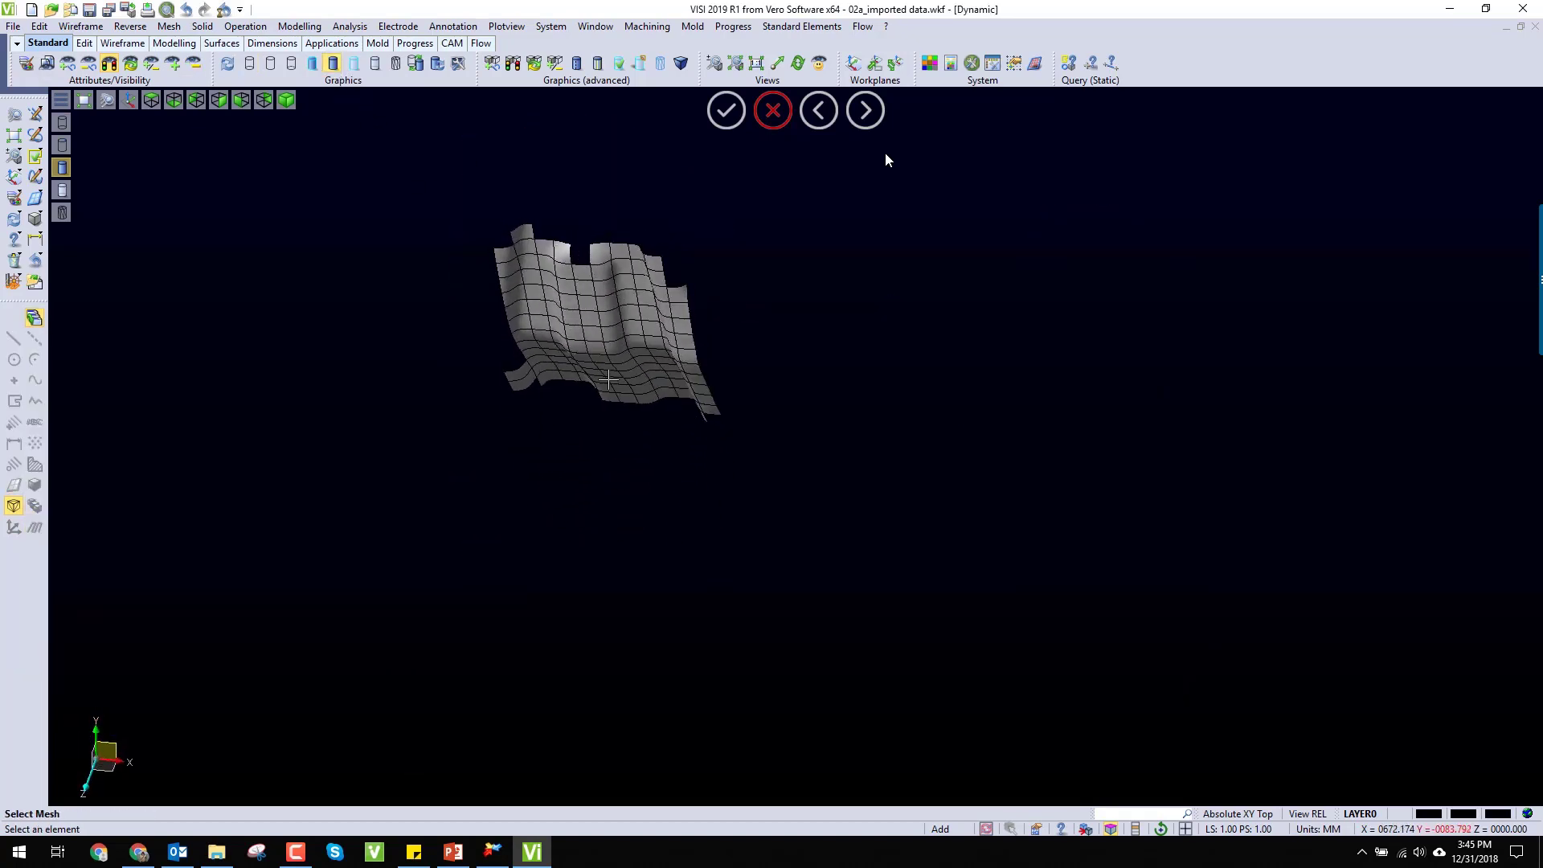
scroll(572, 244, up, 5)
mouse_move(627, 352)
middle_down()
mouse_move(659, 390)
mouse_move(572, 388)
mouse_move(627, 394)
mouse_move(644, 443)
mouse_move(517, 516)
mouse_move(557, 593)
mouse_move(592, 521)
mouse_move(541, 517)
mouse_move(555, 514)
middle_up()
scroll(569, 466, up, 4)
scroll(577, 468, down, 5)
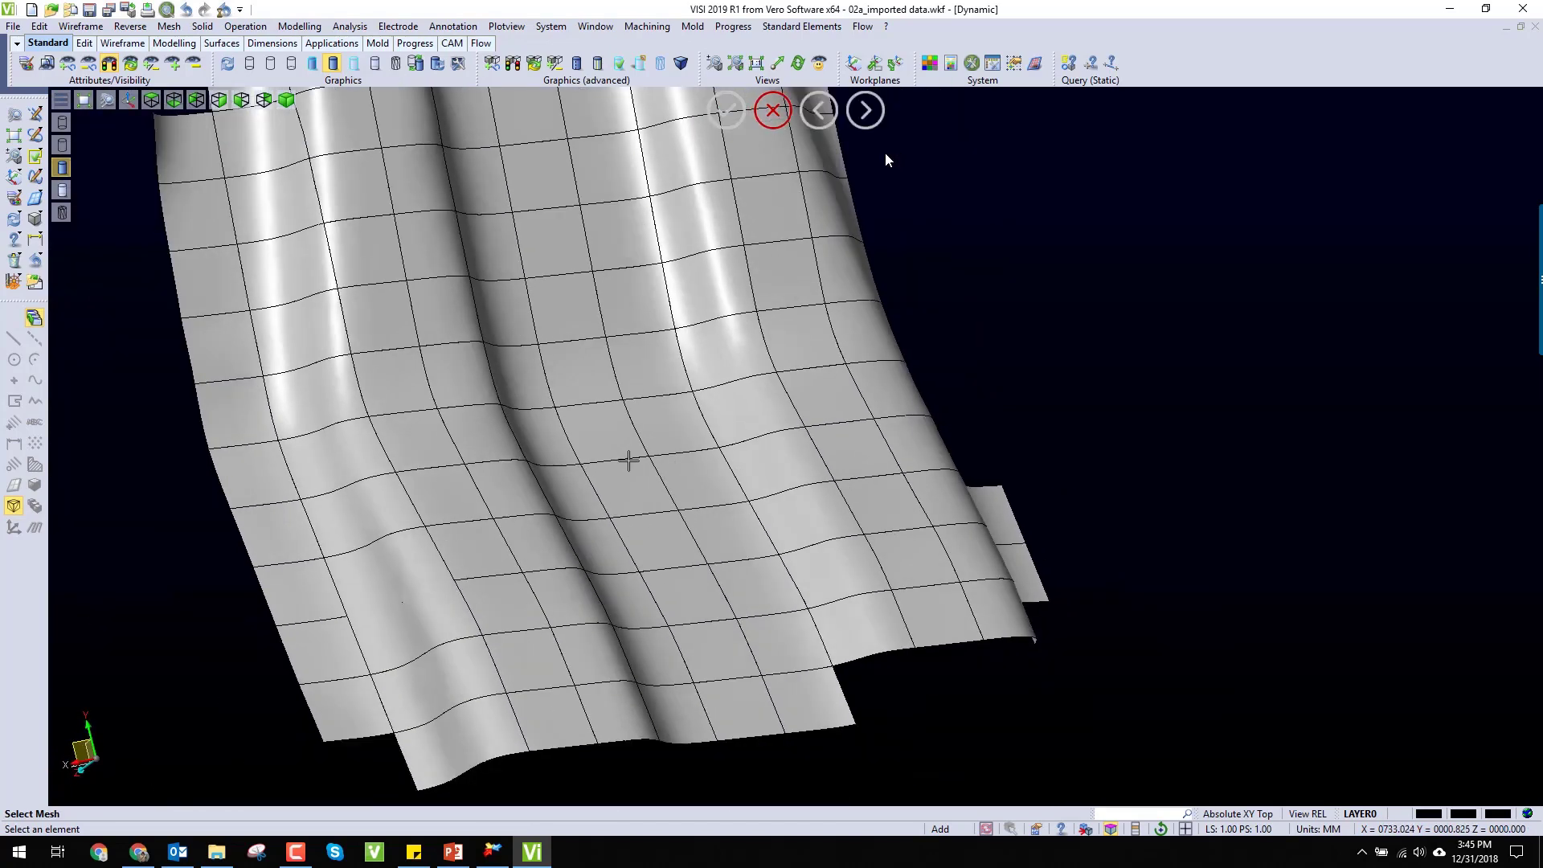
Step: Display the surface patches shaded without edges and examine how smoothly they flow into each other
click(311, 64)
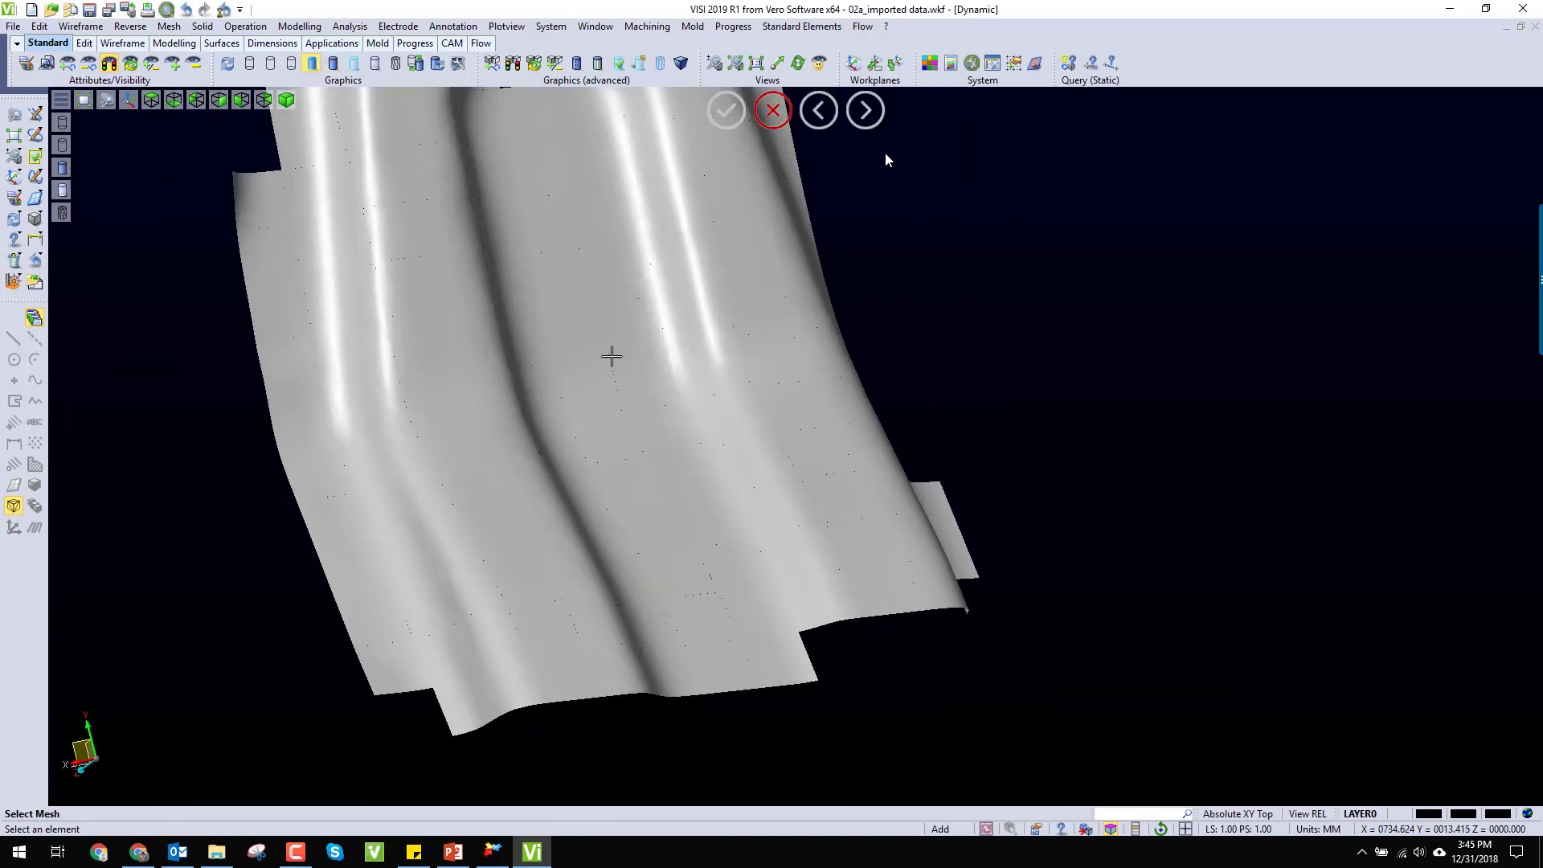
mouse_move(610, 355)
middle_down()
mouse_move(552, 375)
mouse_move(595, 345)
mouse_move(624, 369)
middle_up()
mouse_move(658, 459)
middle_down()
mouse_move(693, 571)
mouse_move(686, 527)
mouse_move(640, 520)
mouse_move(691, 523)
middle_up()
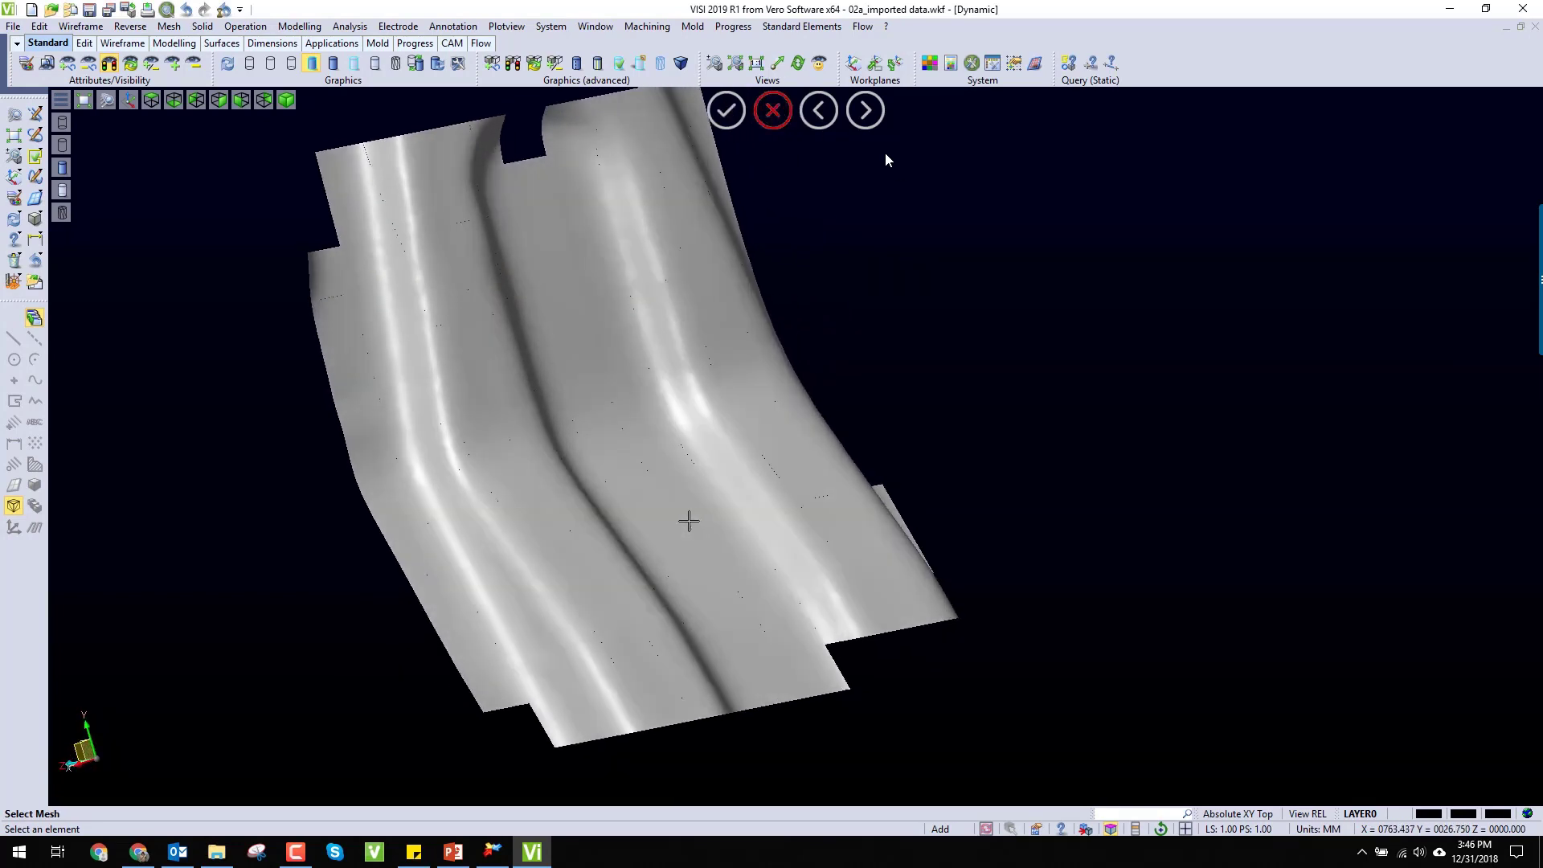
Step: Unite all the surface patches into one sheet body, using the corner patch as the target
click(245, 27)
click(265, 45)
click(346, 169)
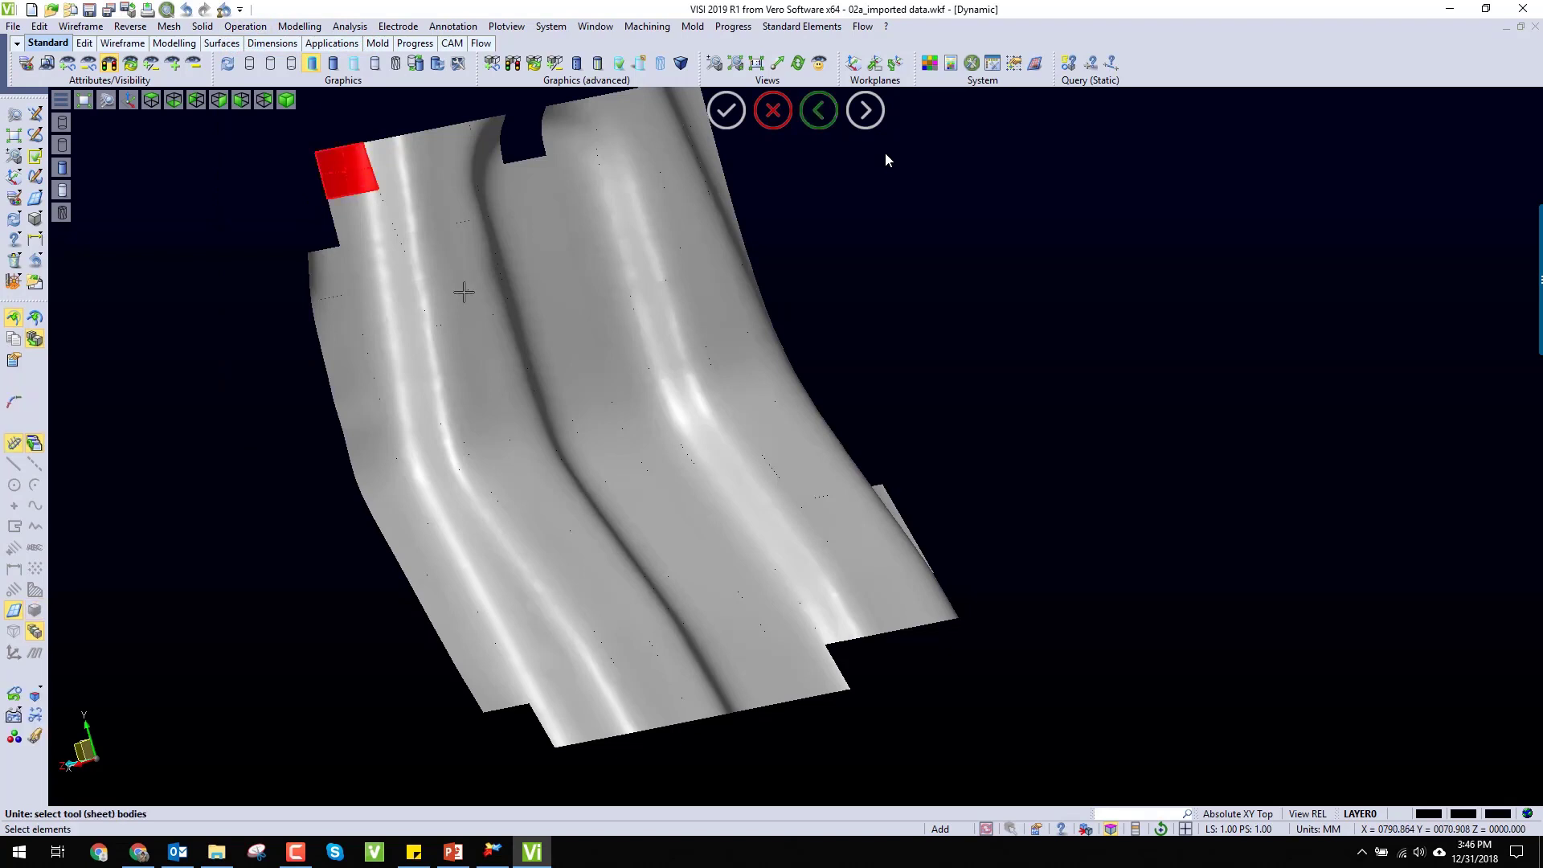
scroll(464, 292, down, 3)
drag(381, 153, 824, 586)
right_click(751, 529)
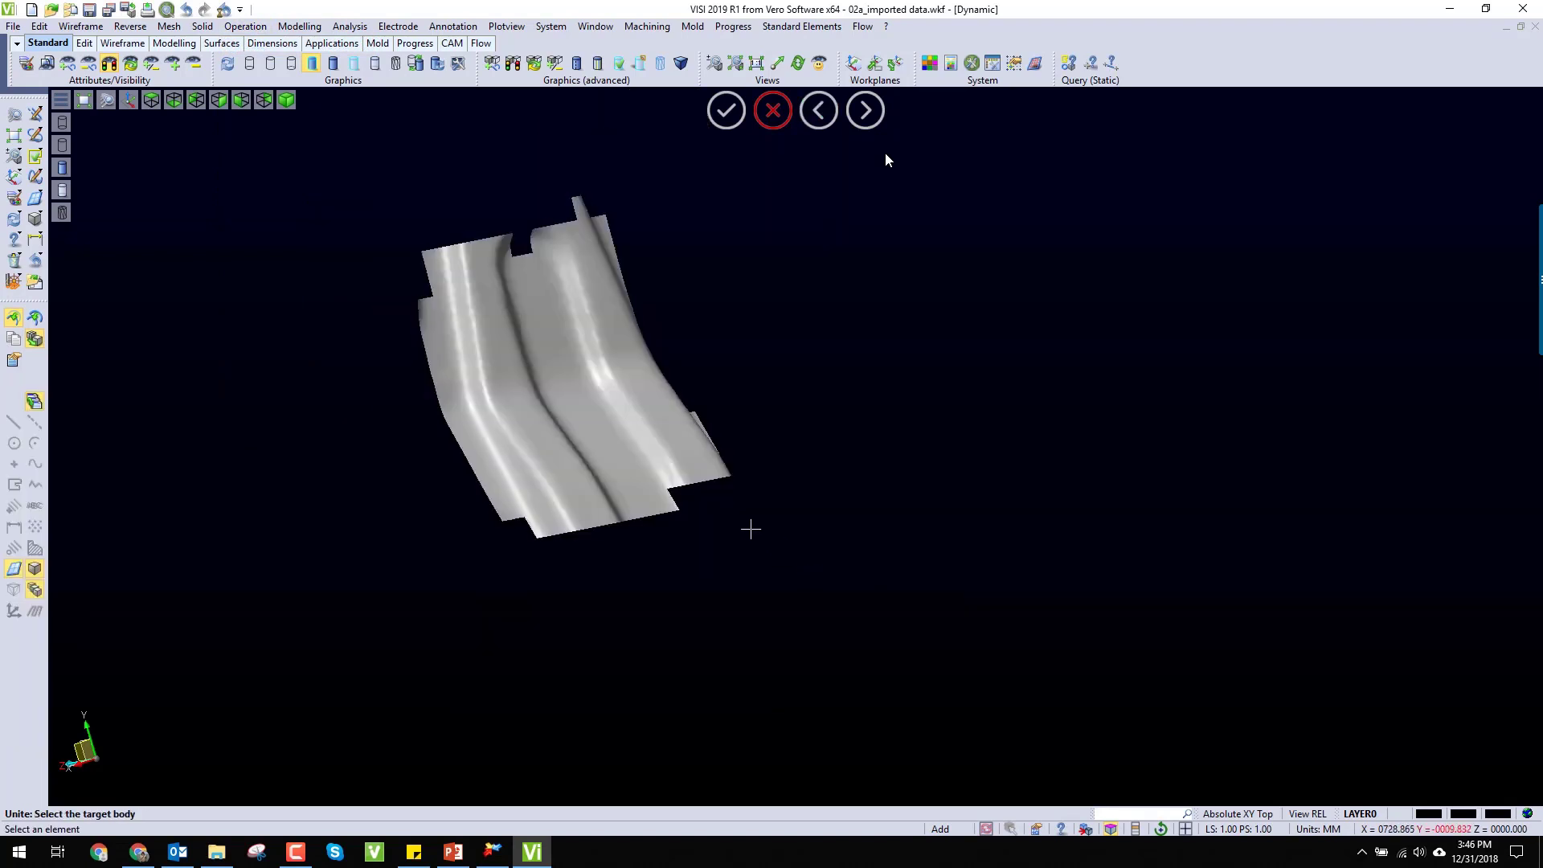
click(653, 426)
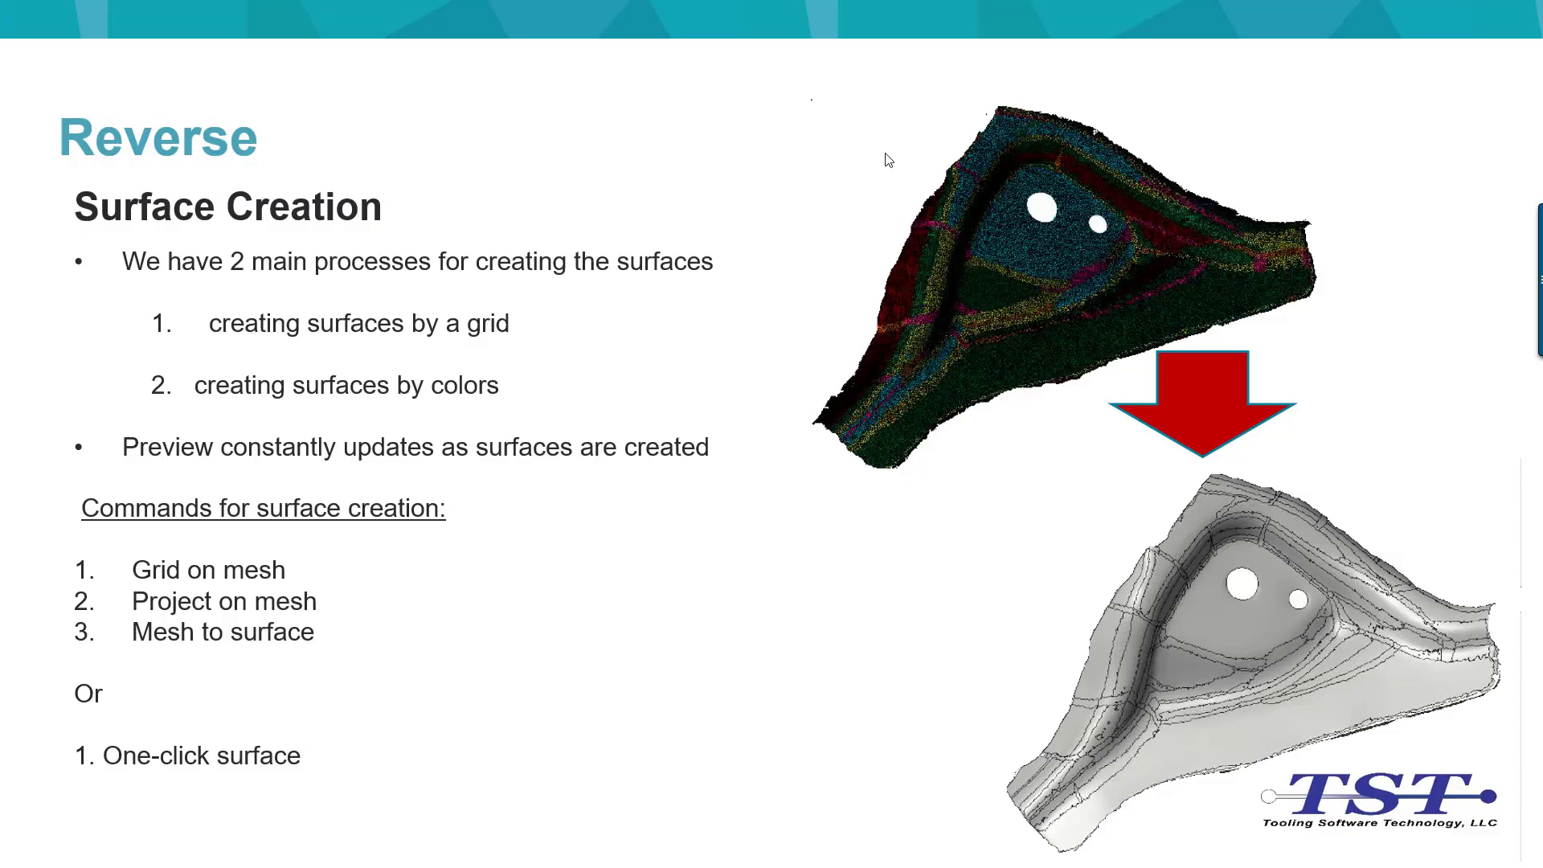
click(886, 154)
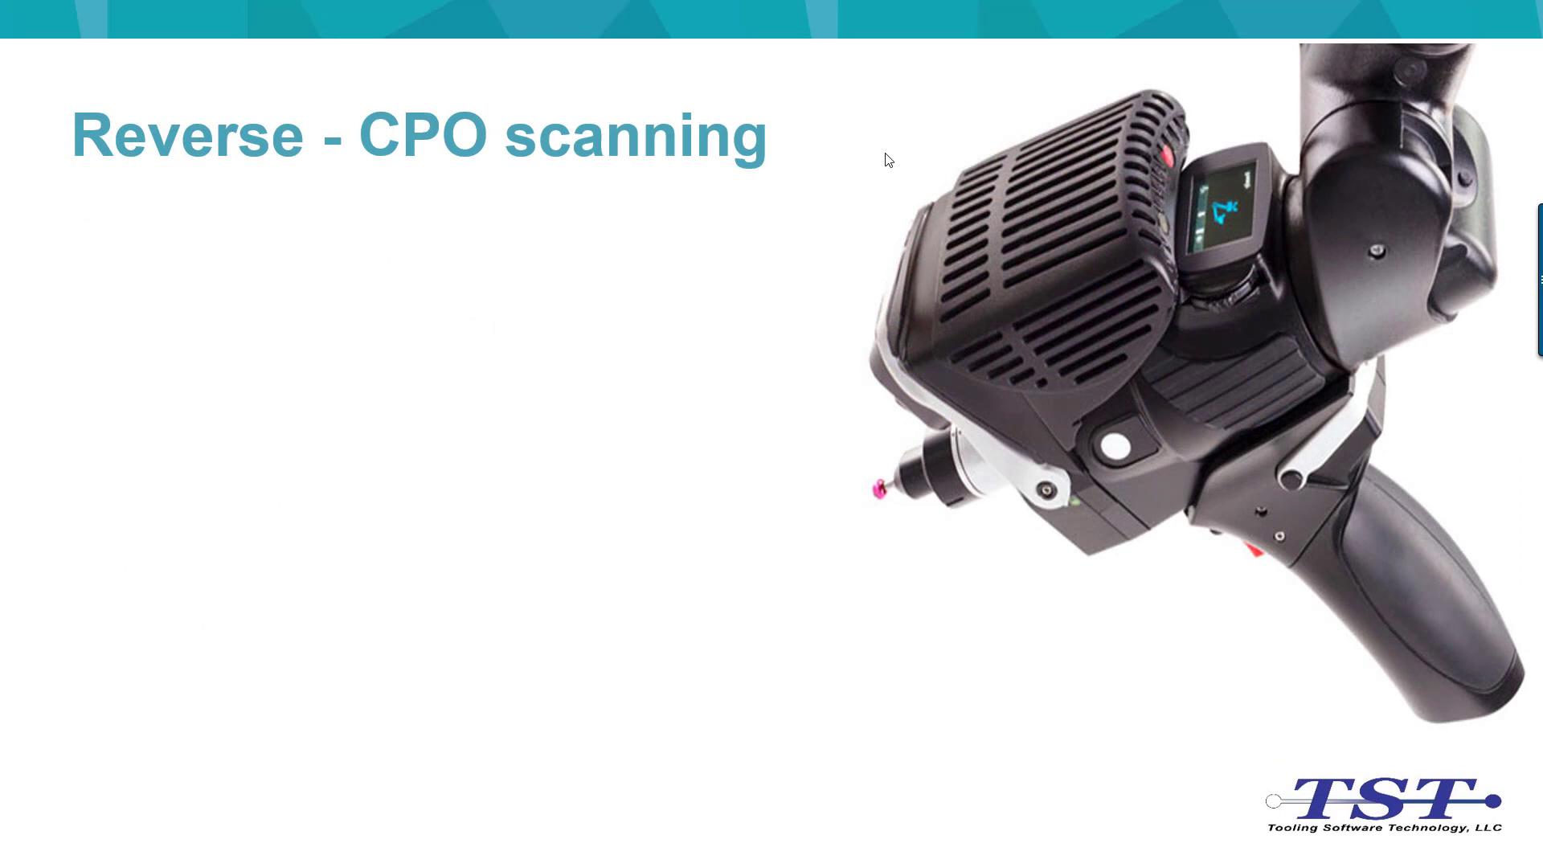
click(886, 153)
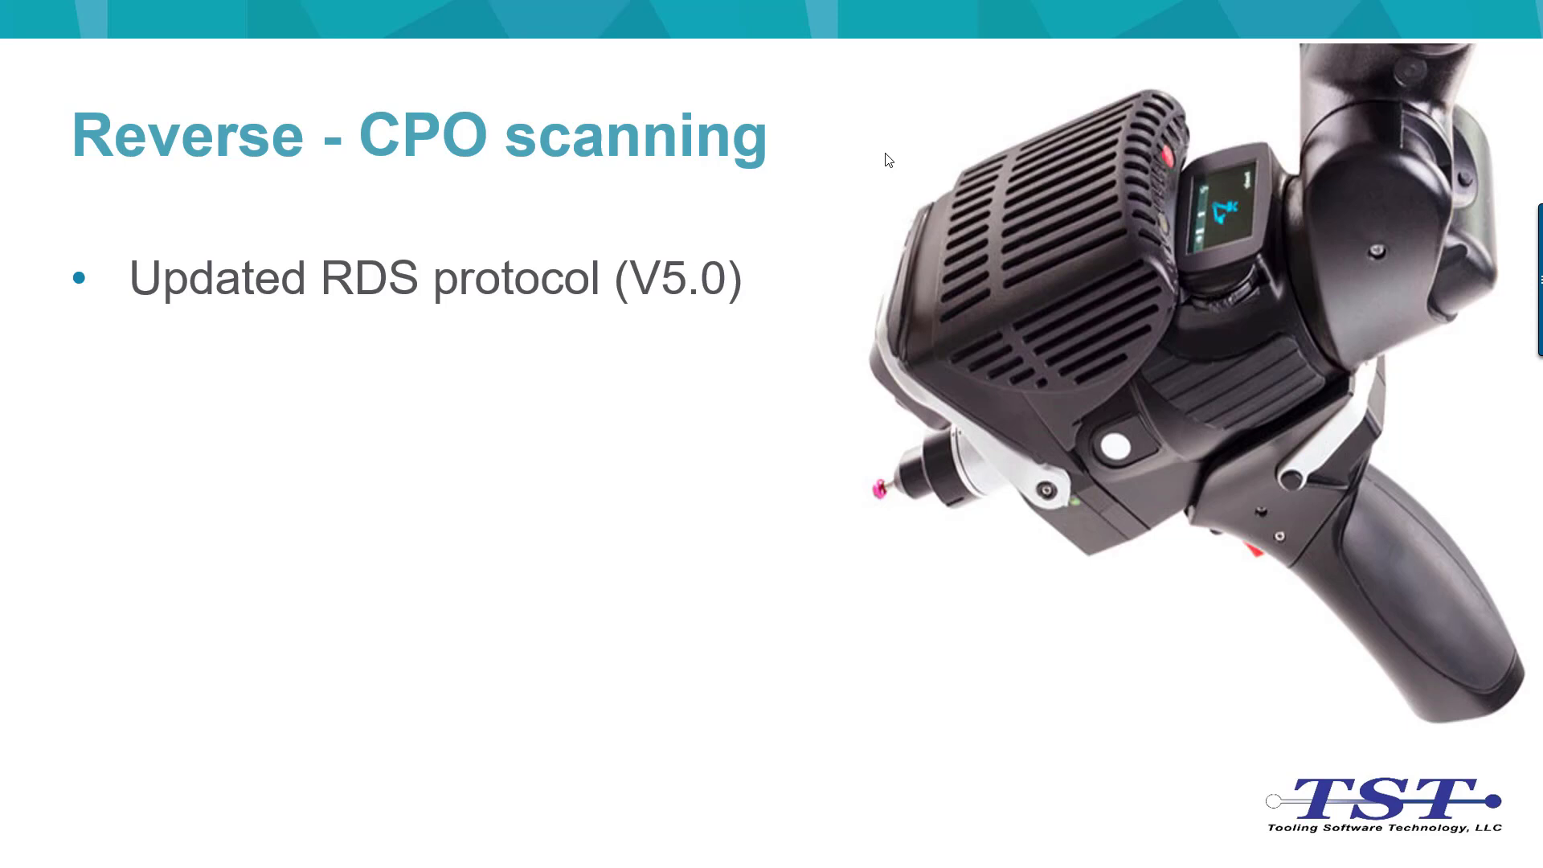
click(886, 154)
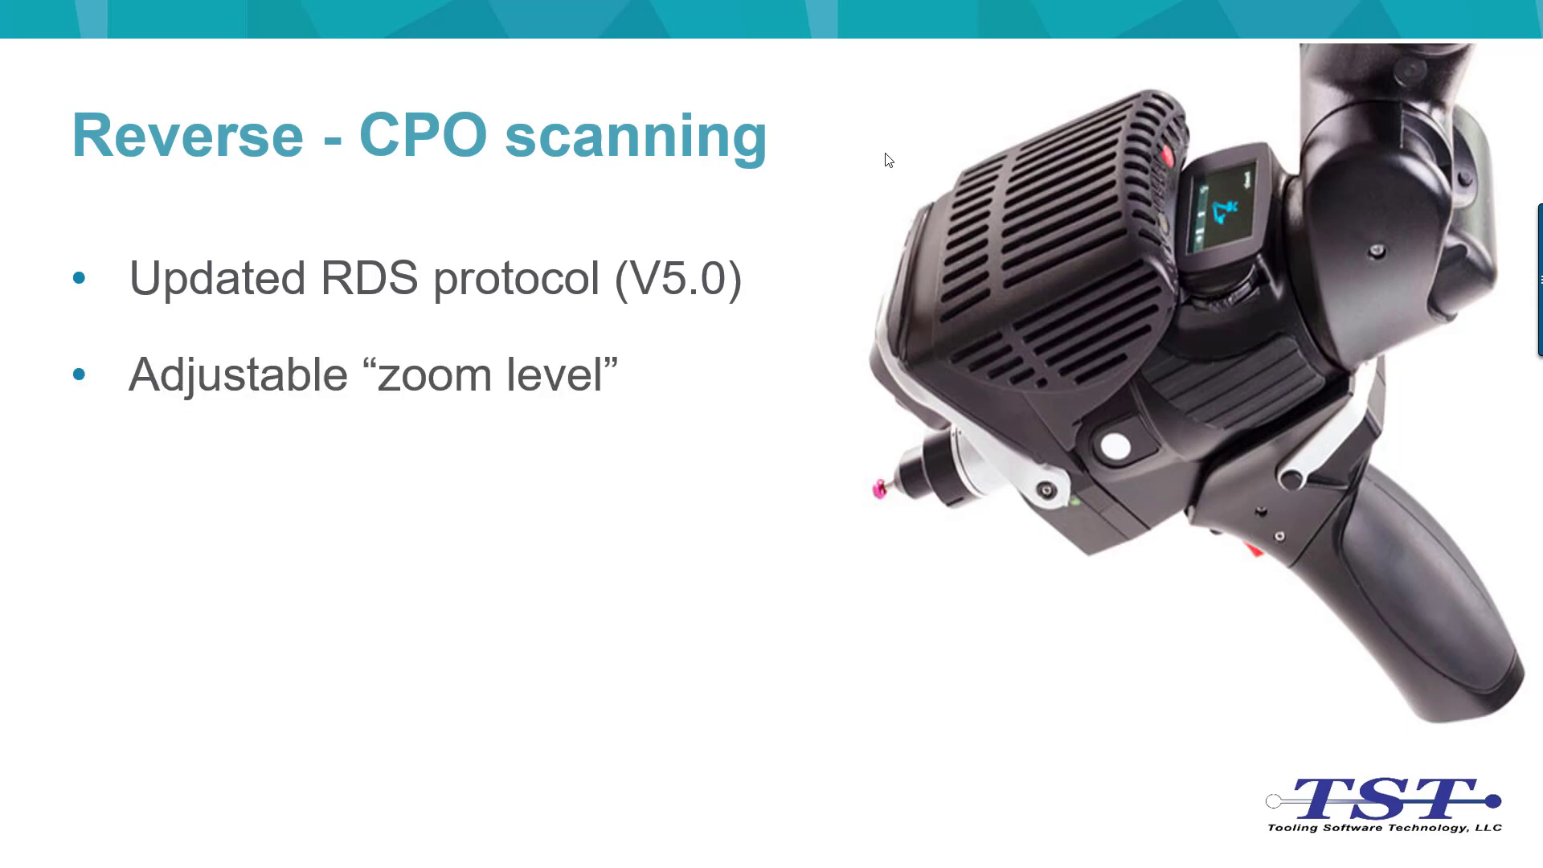
click(886, 160)
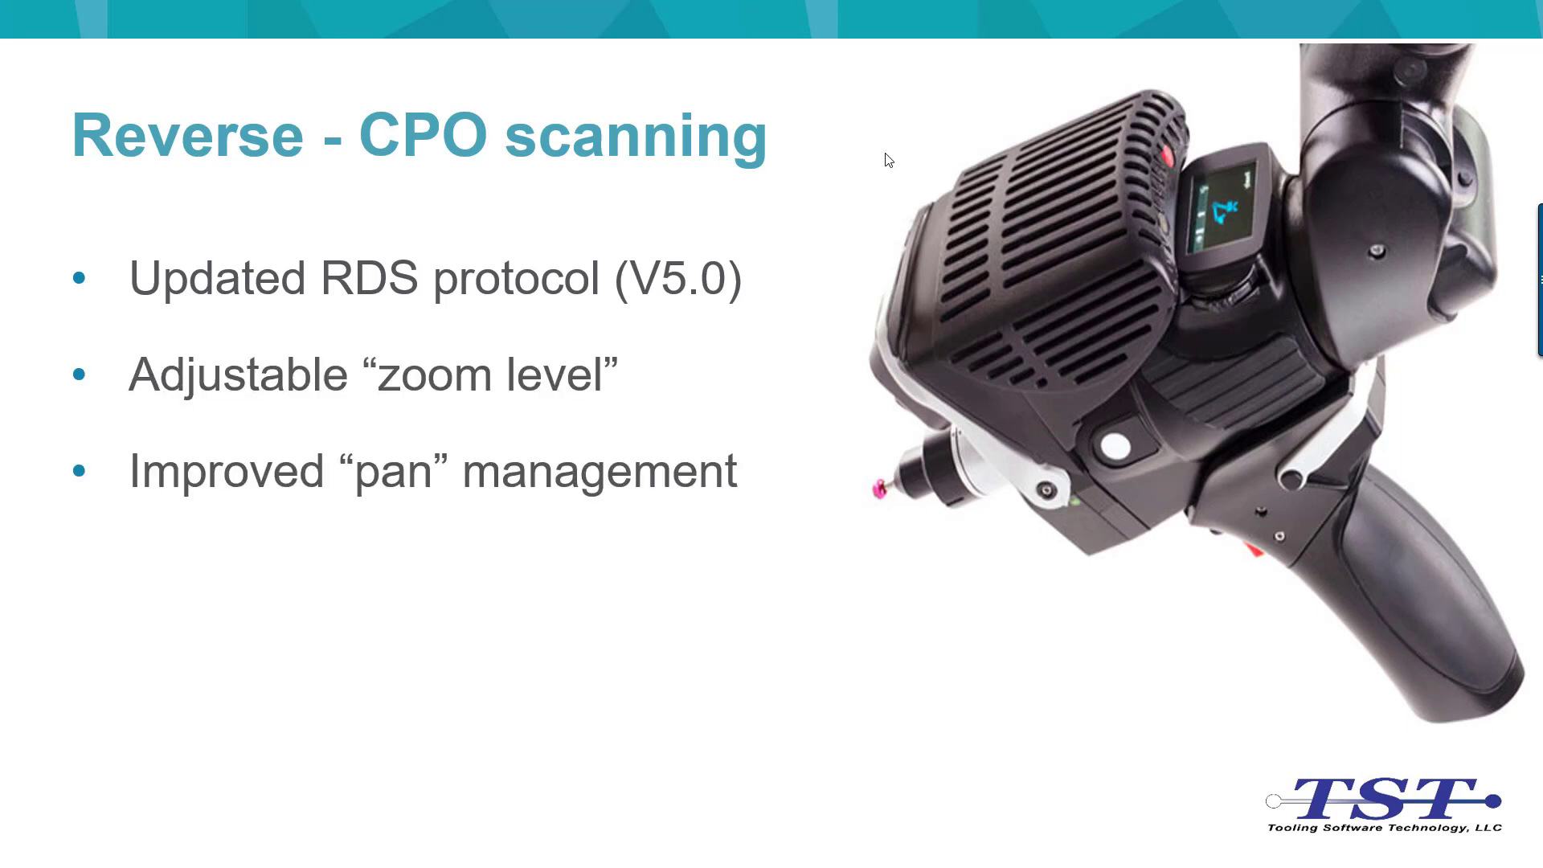
click(888, 160)
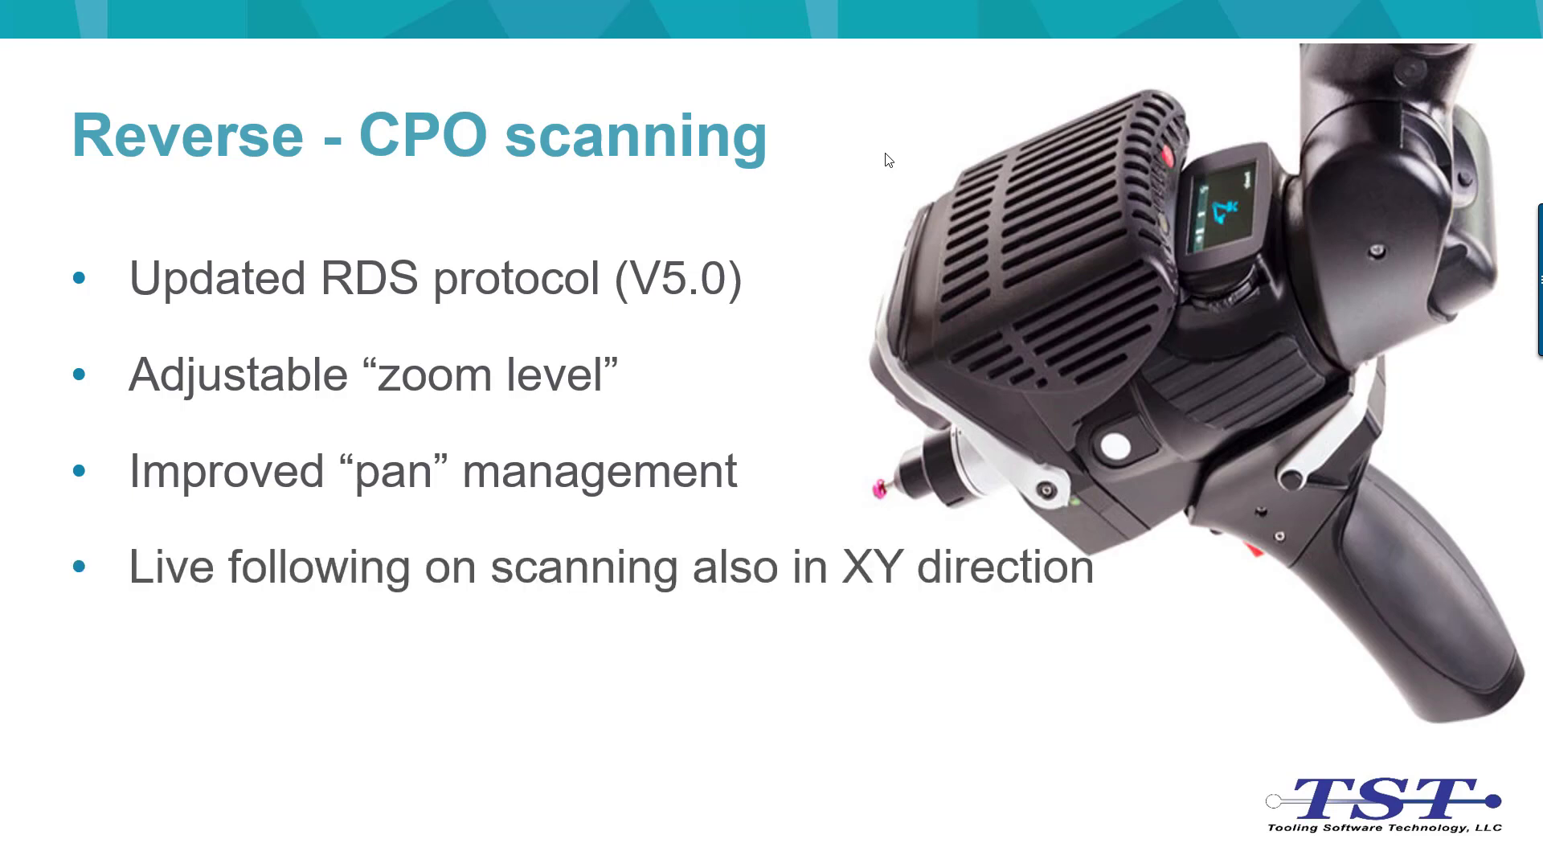
click(888, 160)
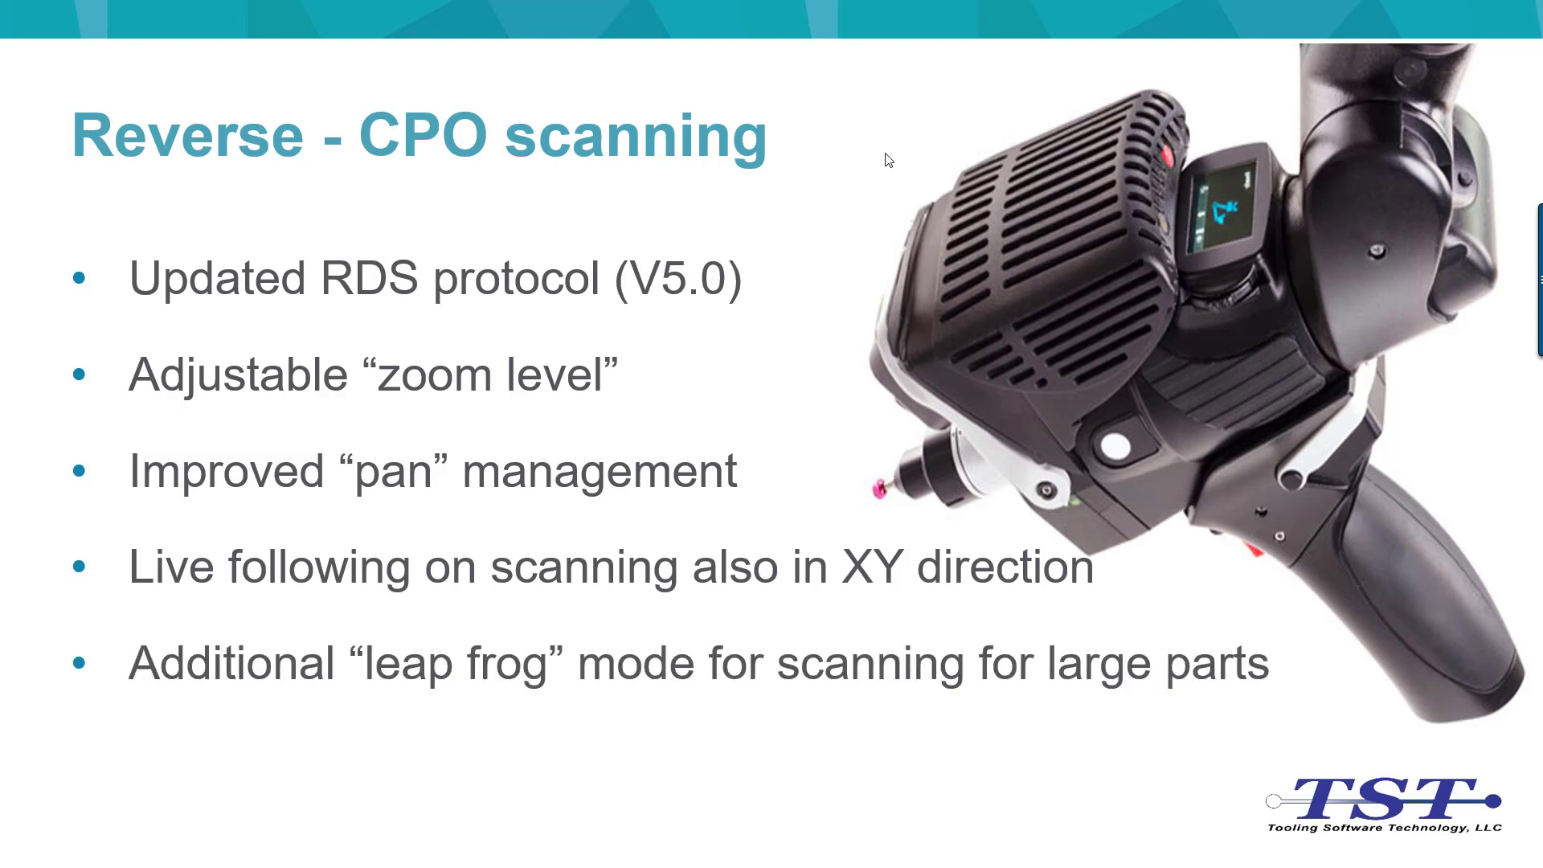
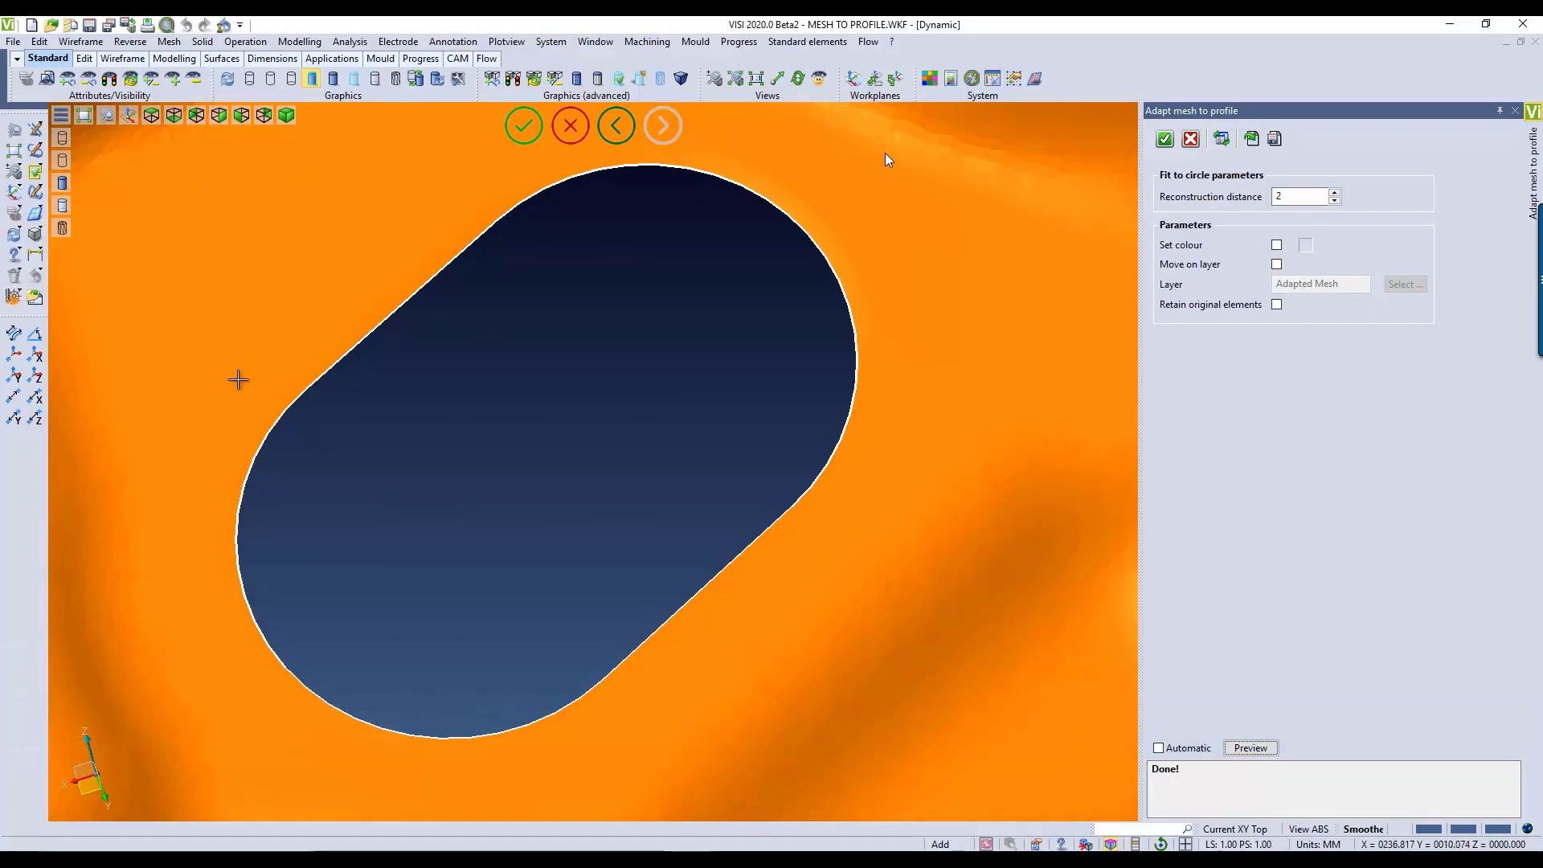
Step: Adapt the mesh edge around the slotted hole to its profile with reconstruction distance 2, without retaining the original elements
middle_drag(458, 513, 464, 633)
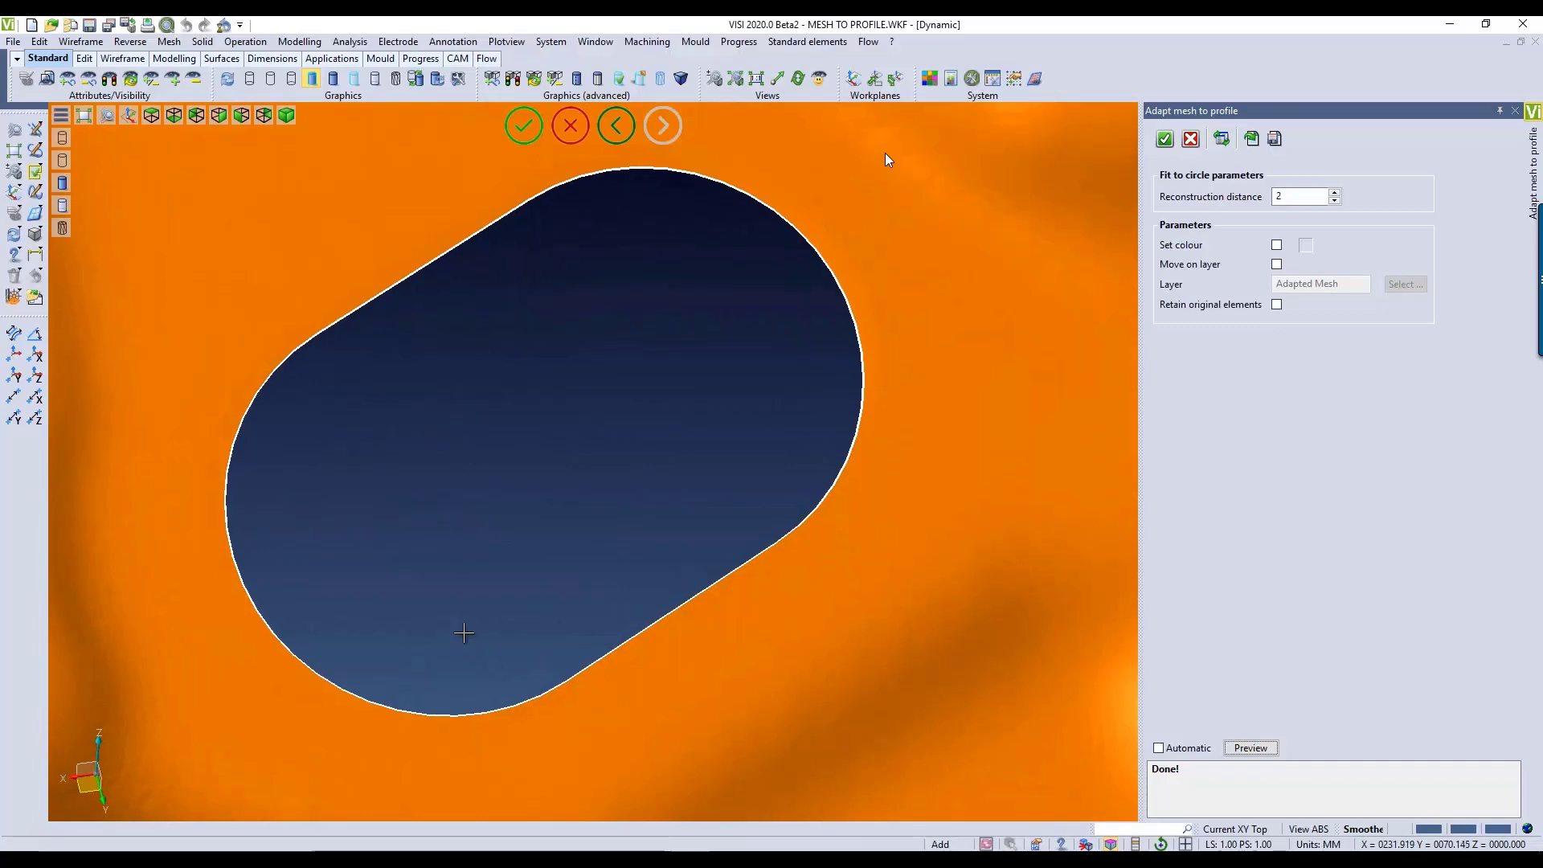
click(1163, 141)
scroll(659, 528, down, 3)
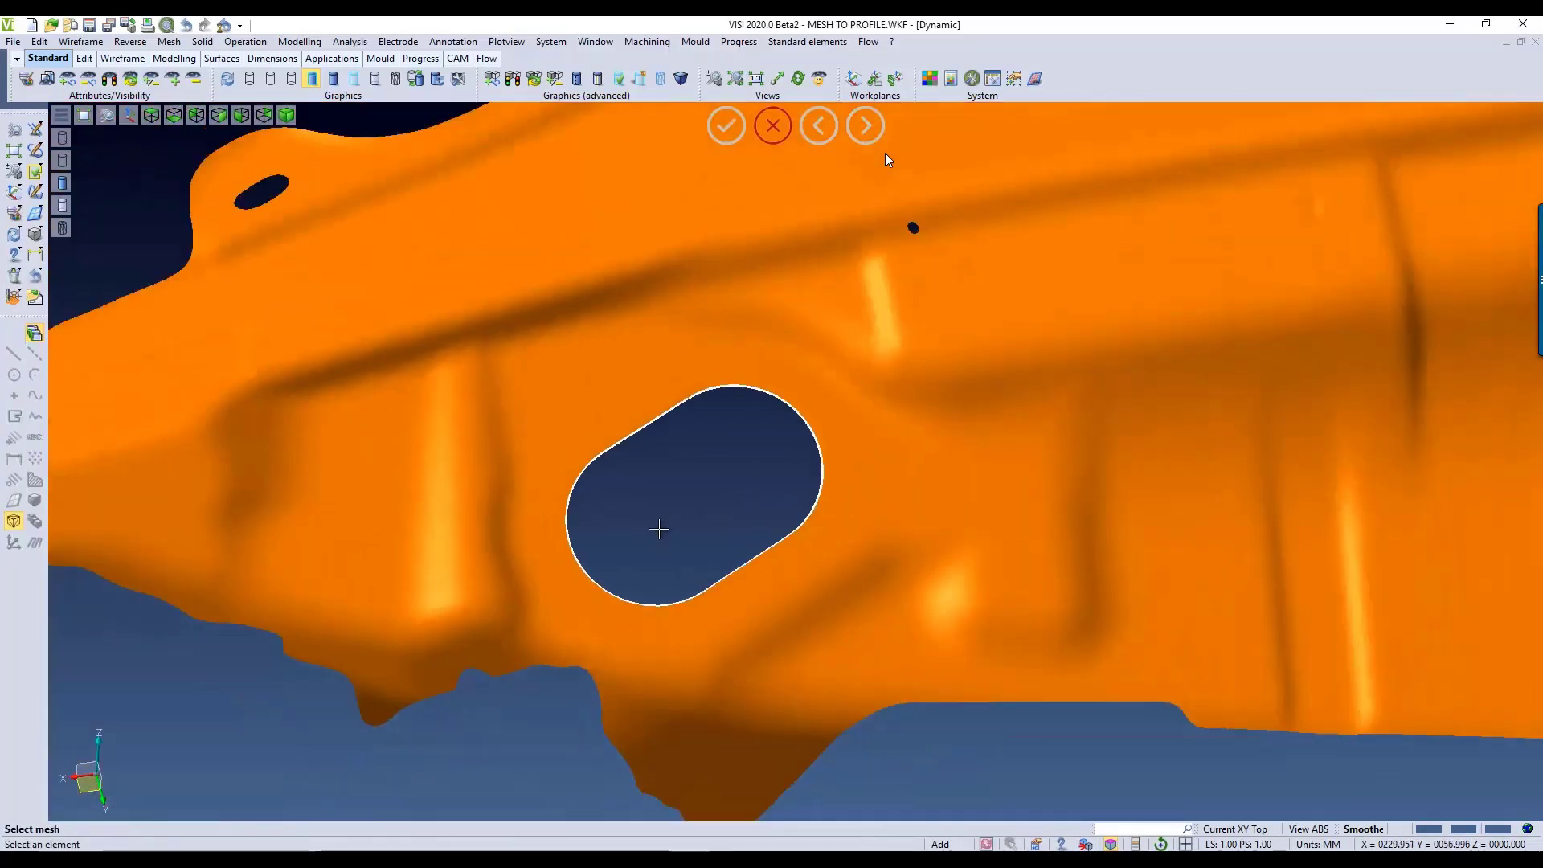
middle_drag(659, 528, 665, 474)
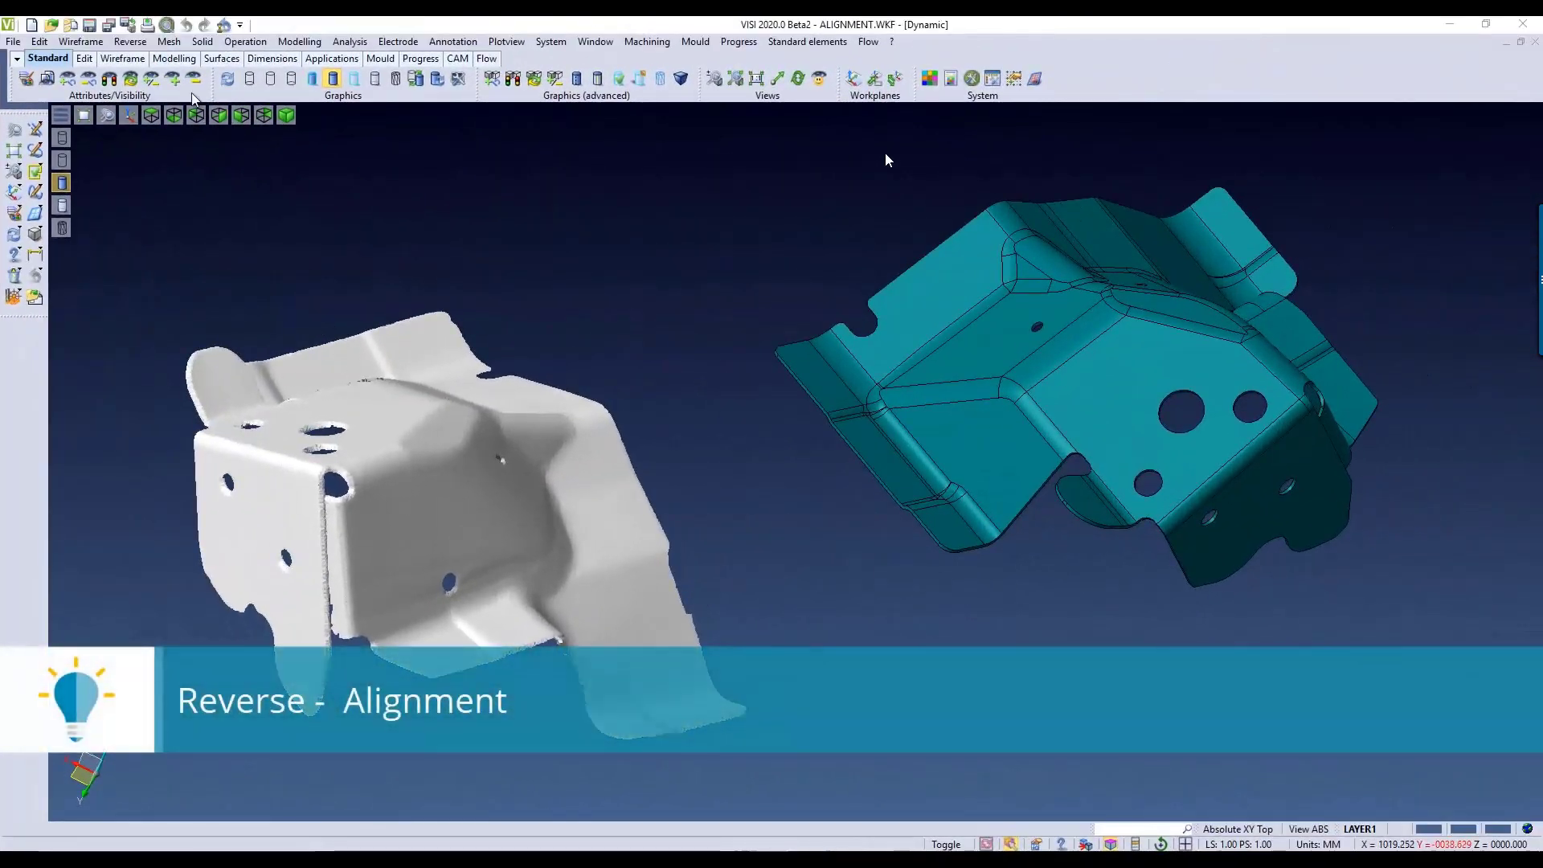
Step: Set up an Alignment with the grey scanned mesh as the body to align and the teal part as target, seeding the skin from its small rounded tab
click(129, 41)
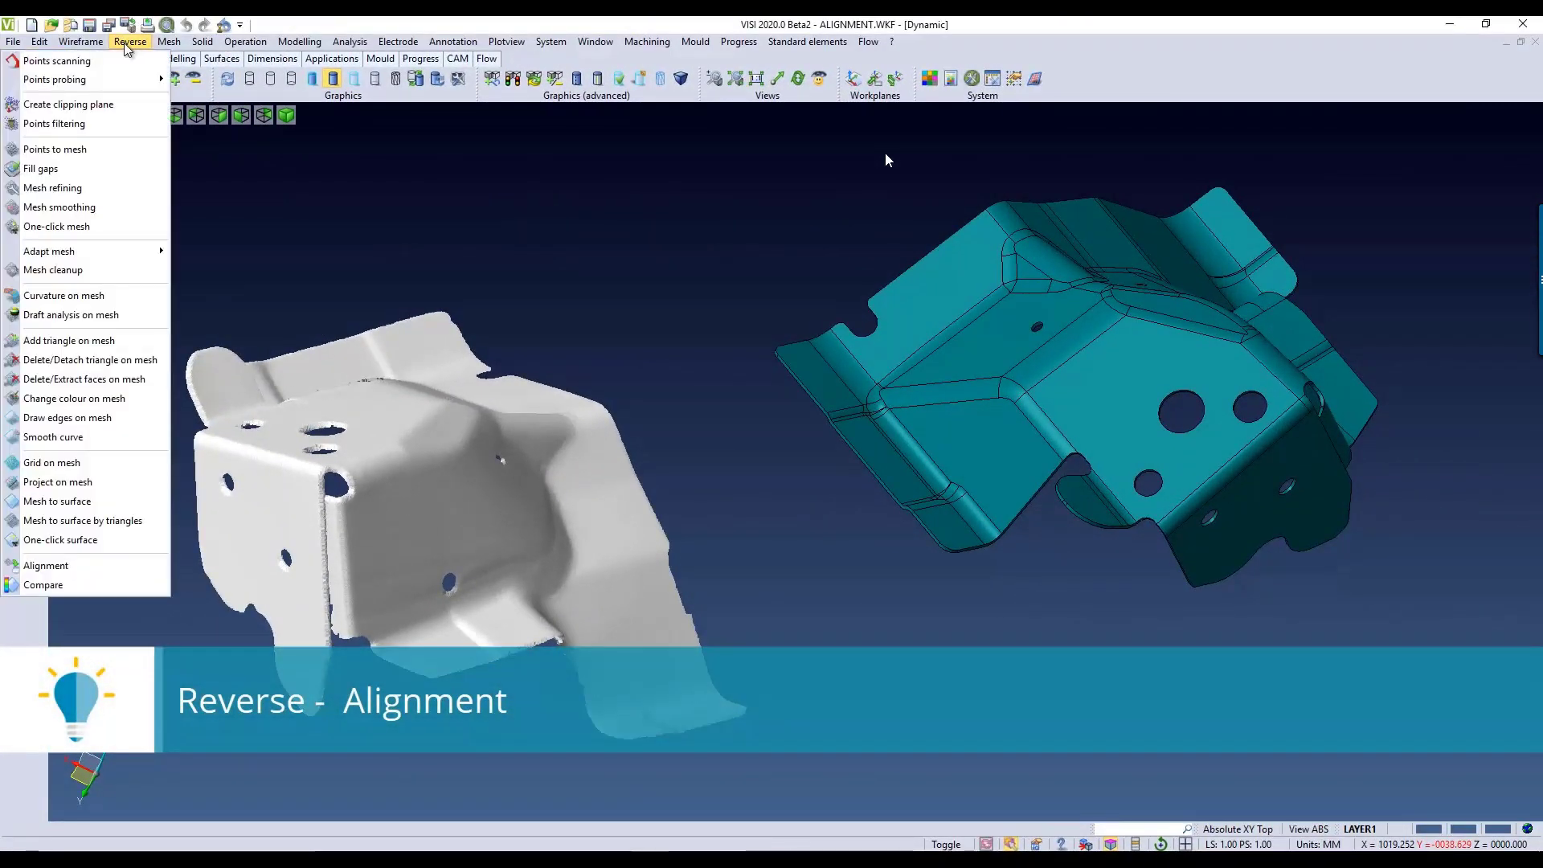
click(84, 566)
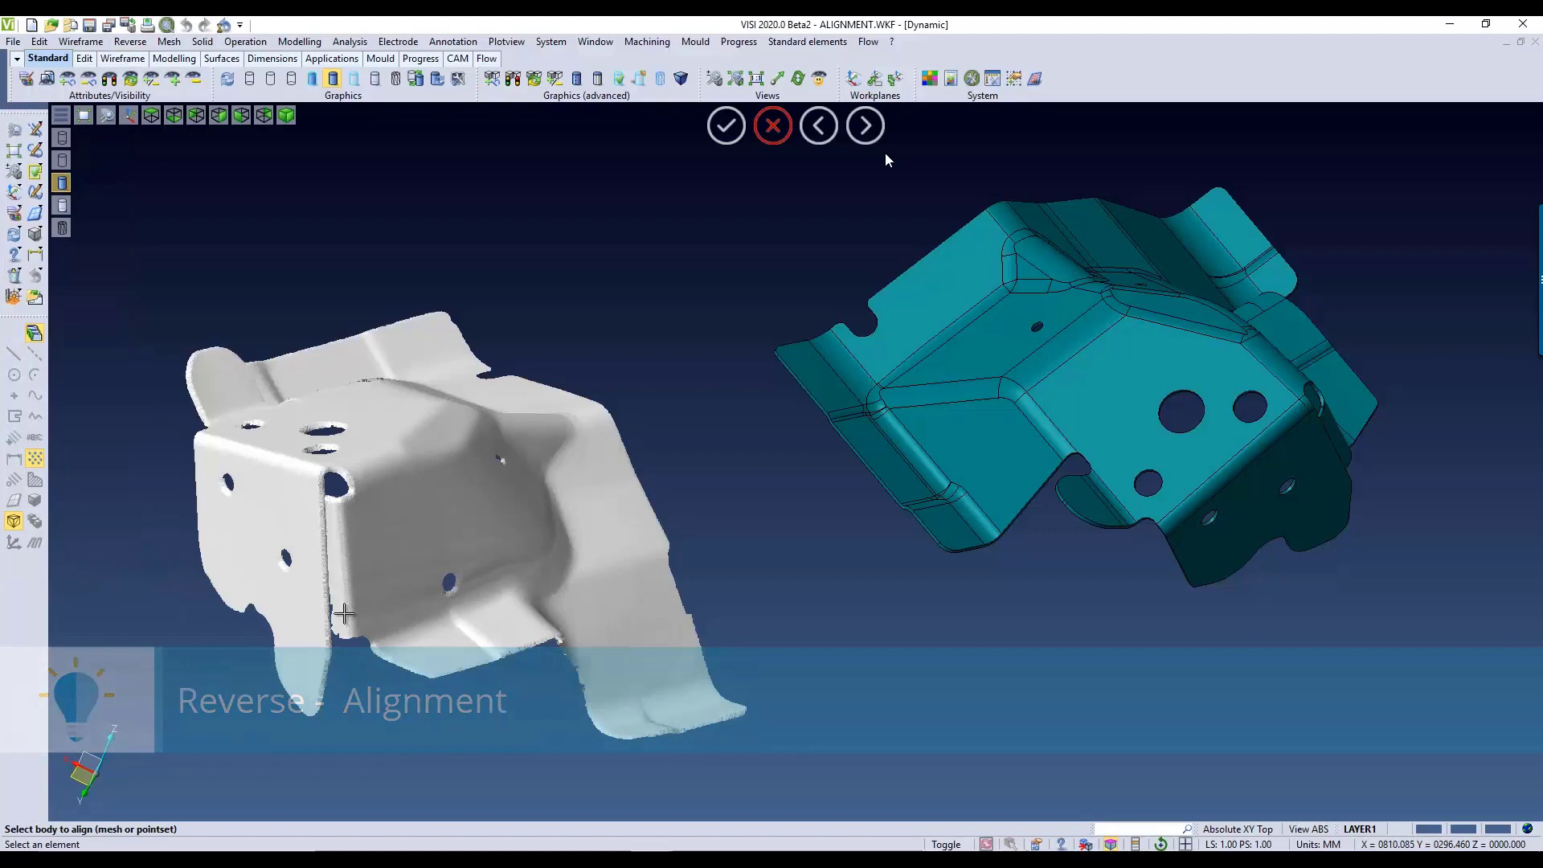
click(401, 467)
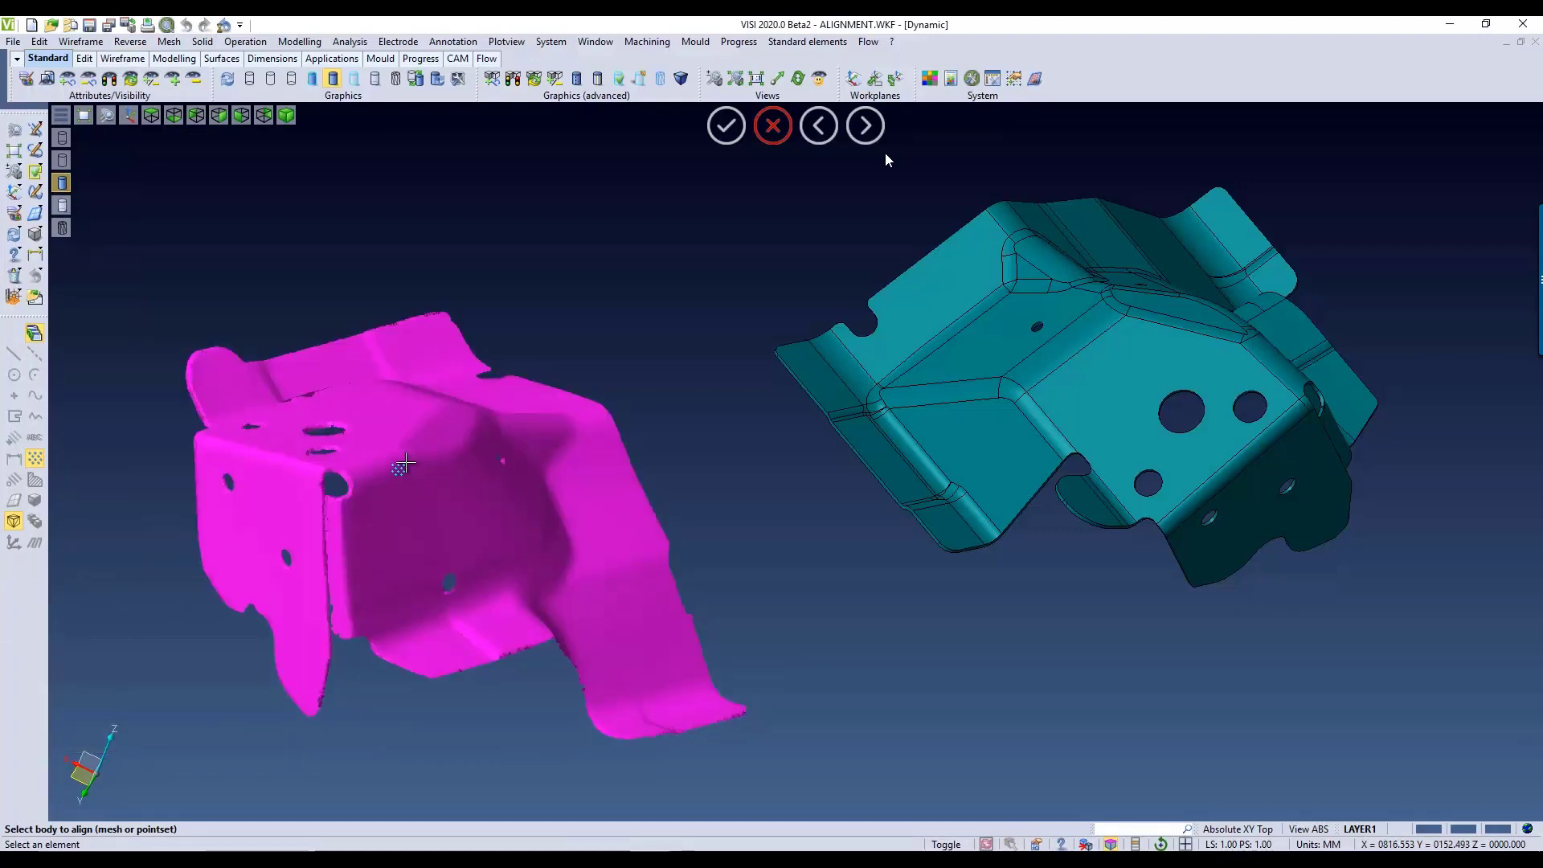
click(404, 462)
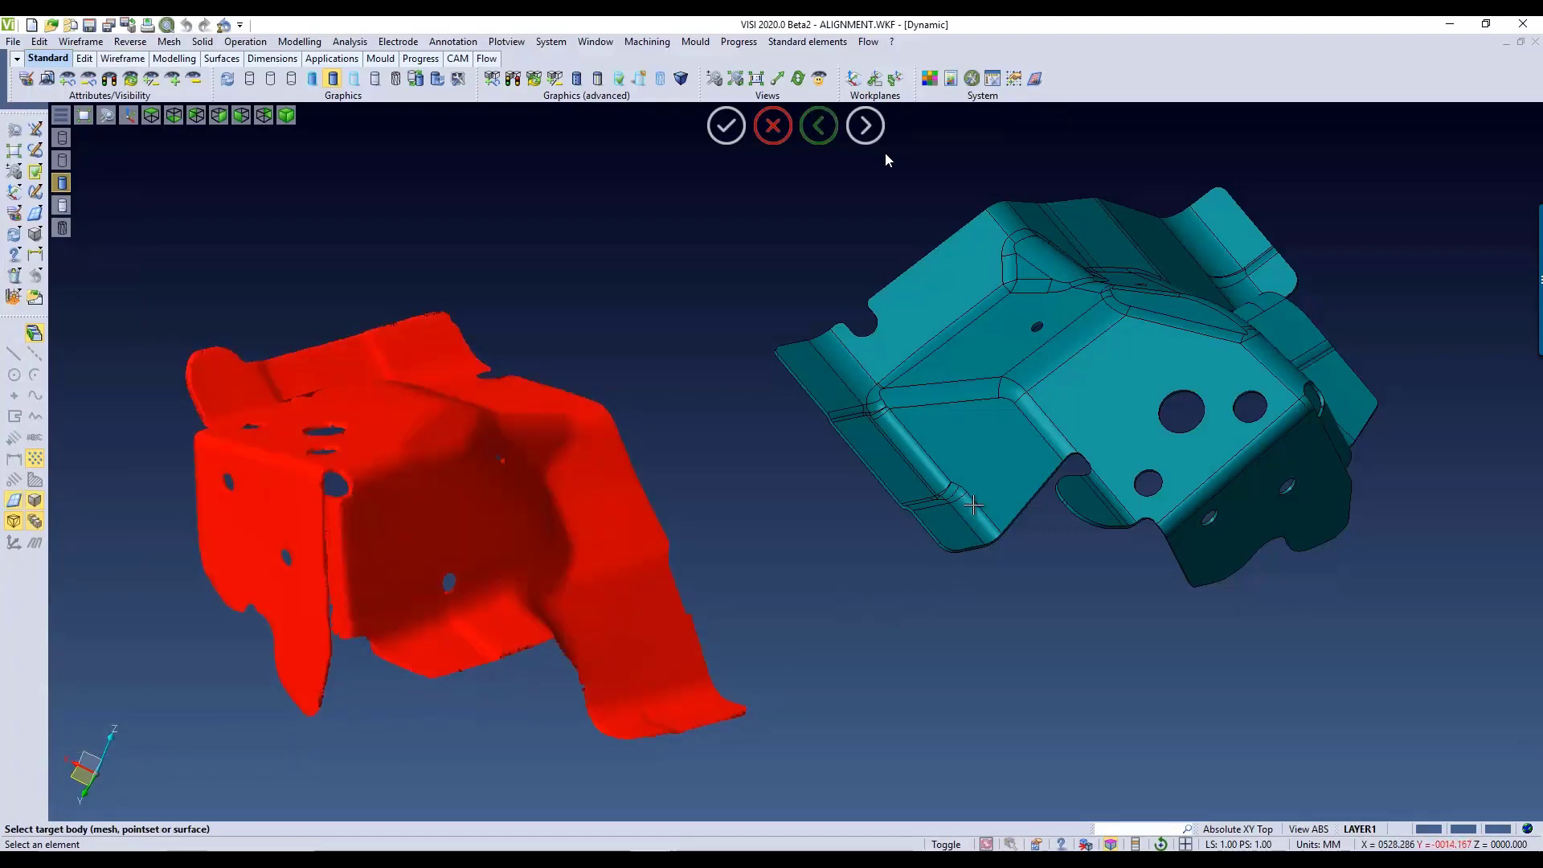
click(997, 423)
click(1001, 421)
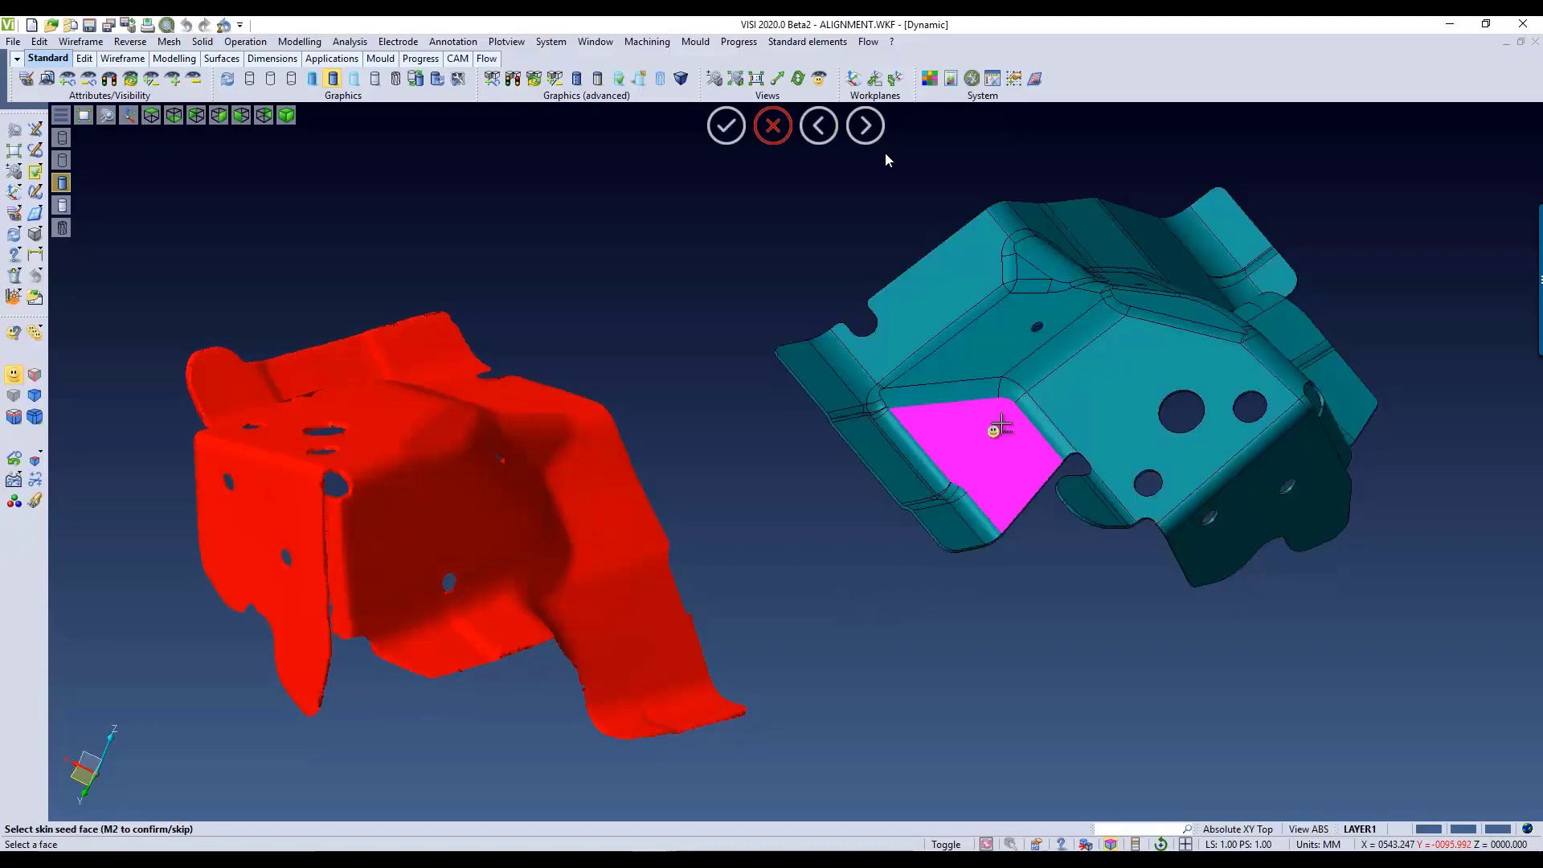
click(1087, 504)
middle_click(944, 574)
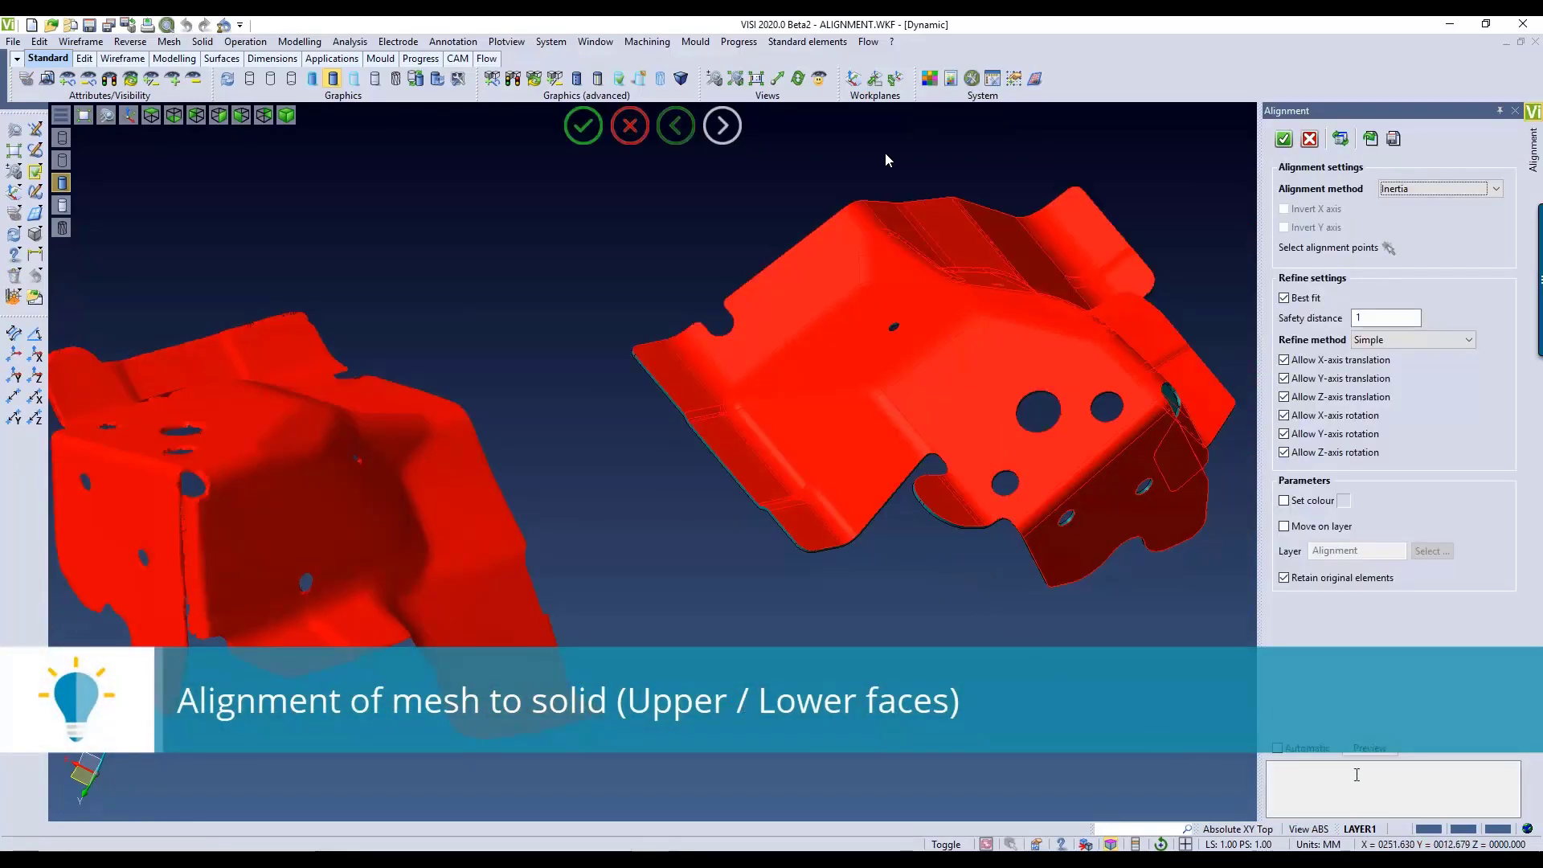
Step: Align the mesh by Inertia with best fit, safety distance 1 and Simple refinement, retaining the original elements, and examine the overlap
click(1374, 750)
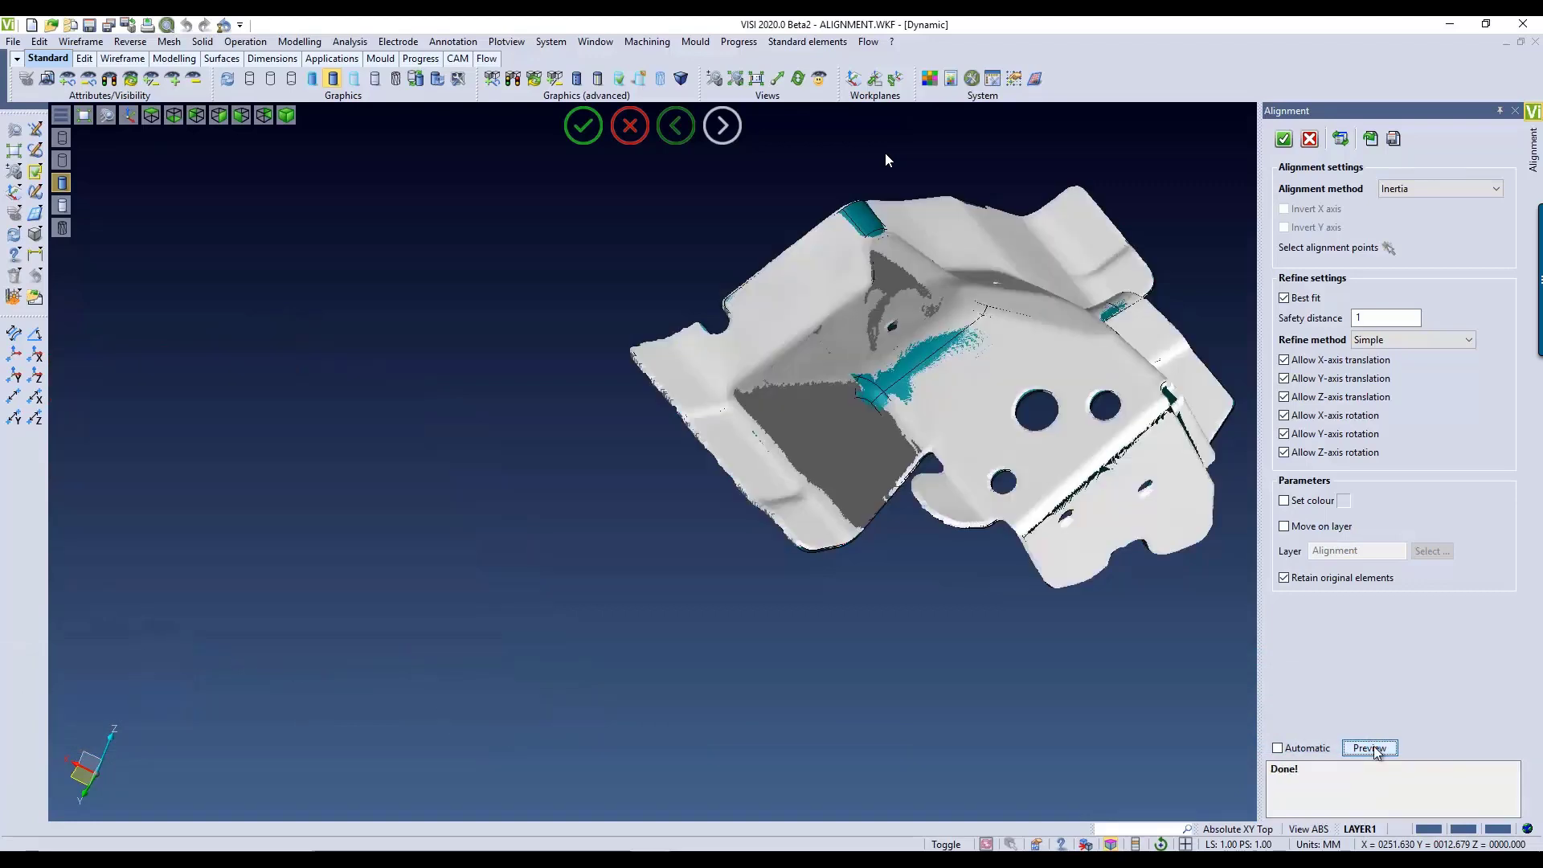
middle_drag(741, 623, 1043, 583)
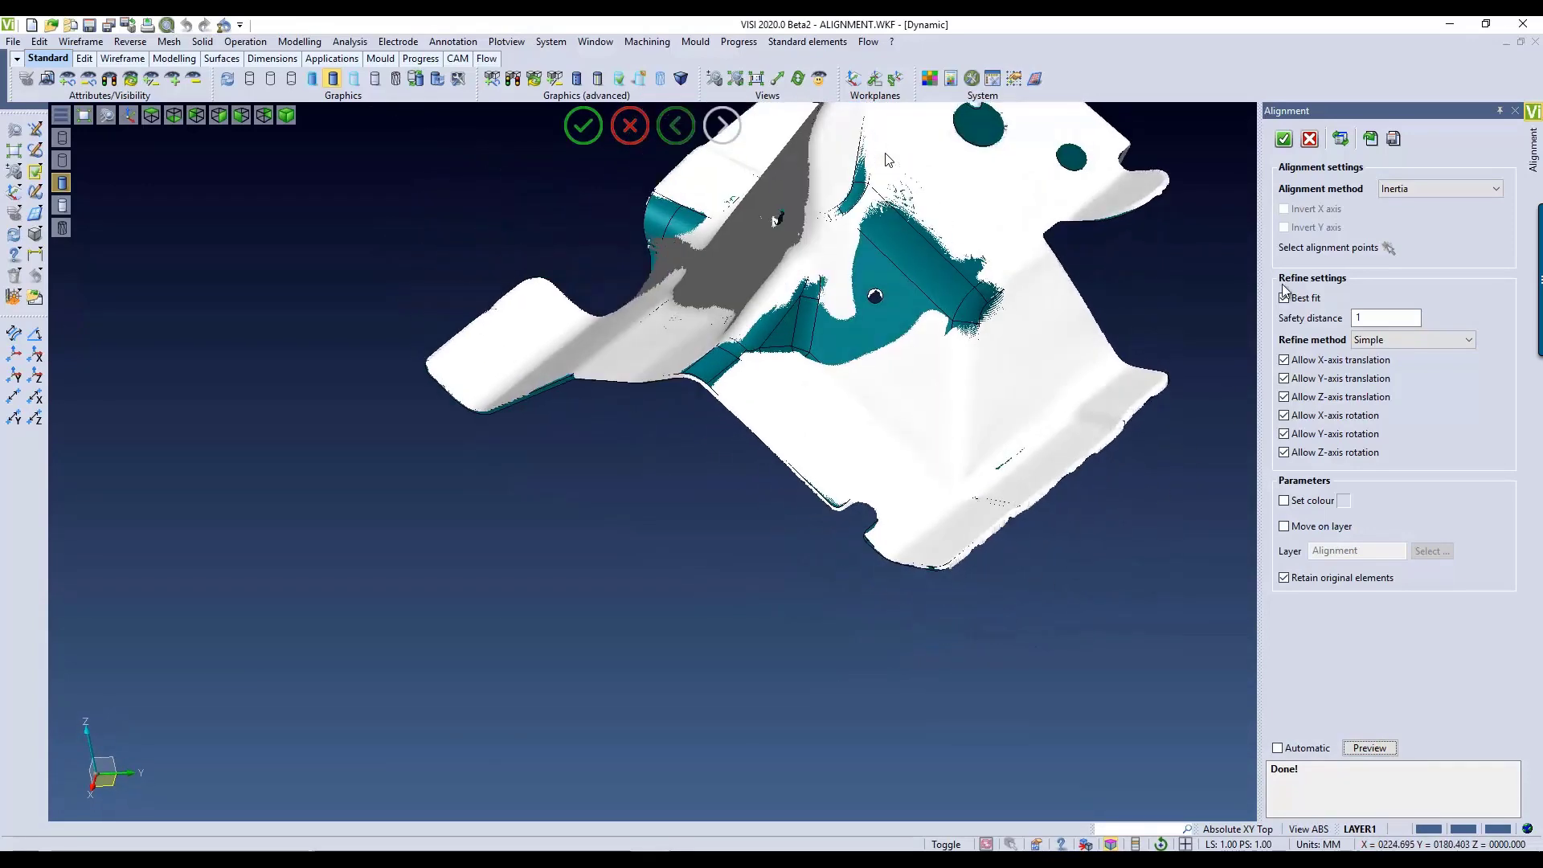
click(1284, 140)
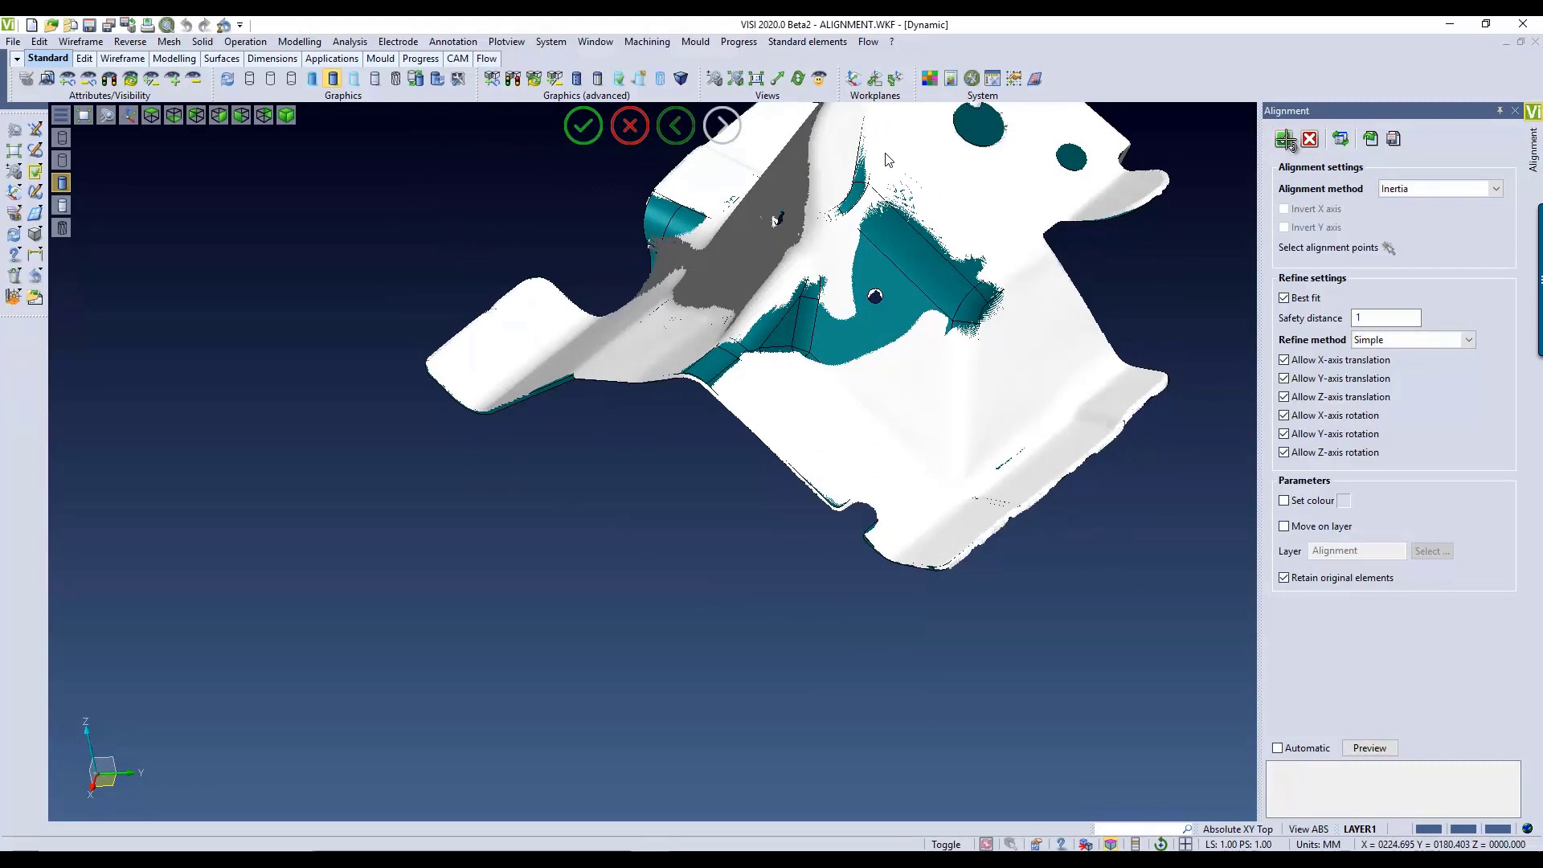
scroll(686, 567, down, 4)
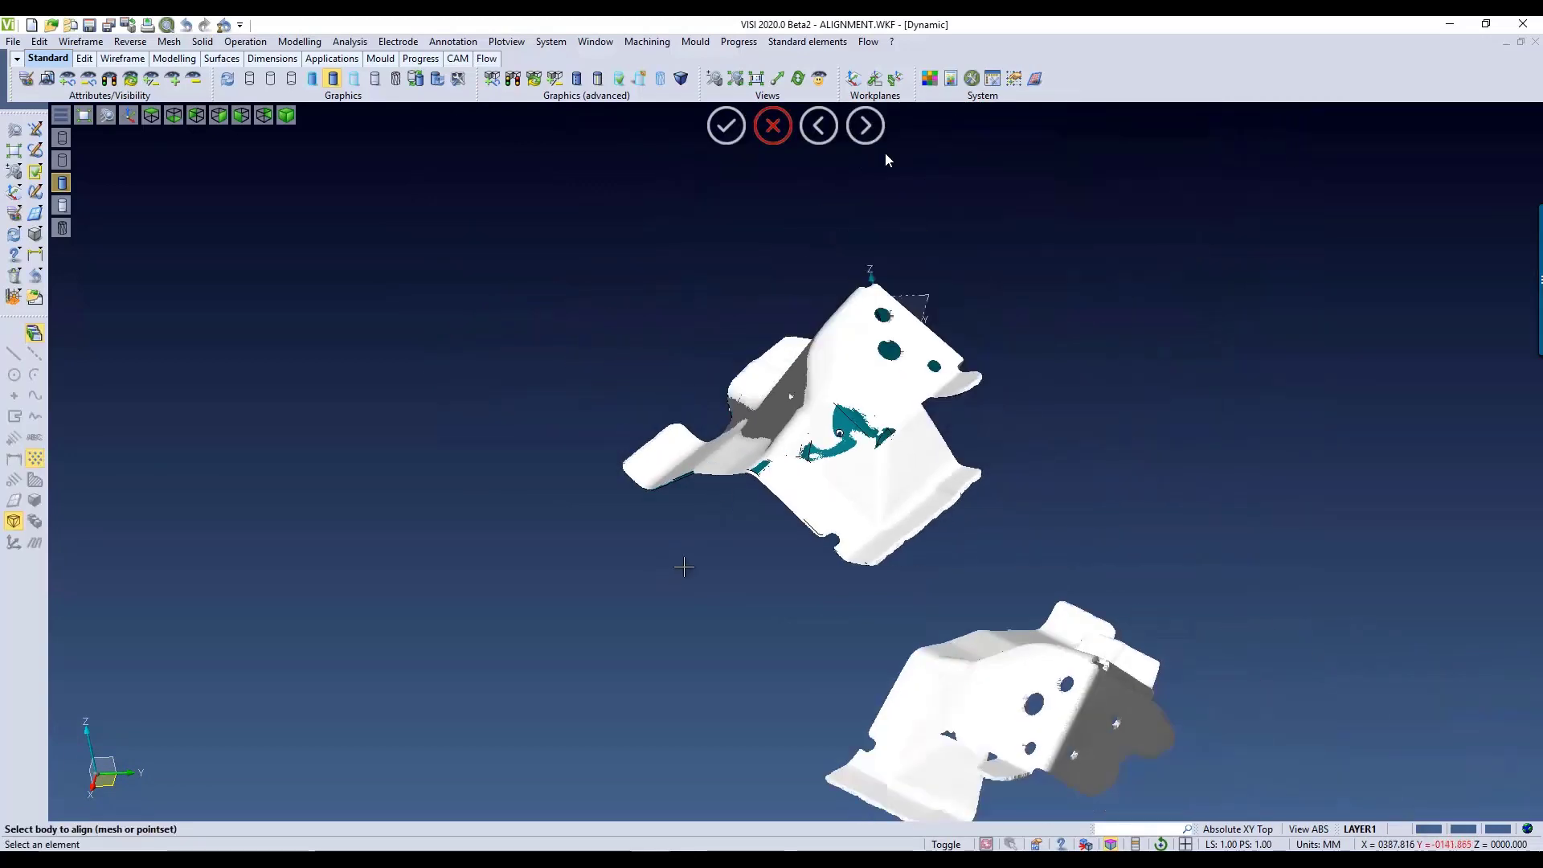
mouse_move(866, 456)
middle_down()
mouse_move(923, 462)
mouse_move(900, 592)
mouse_move(883, 462)
middle_up()
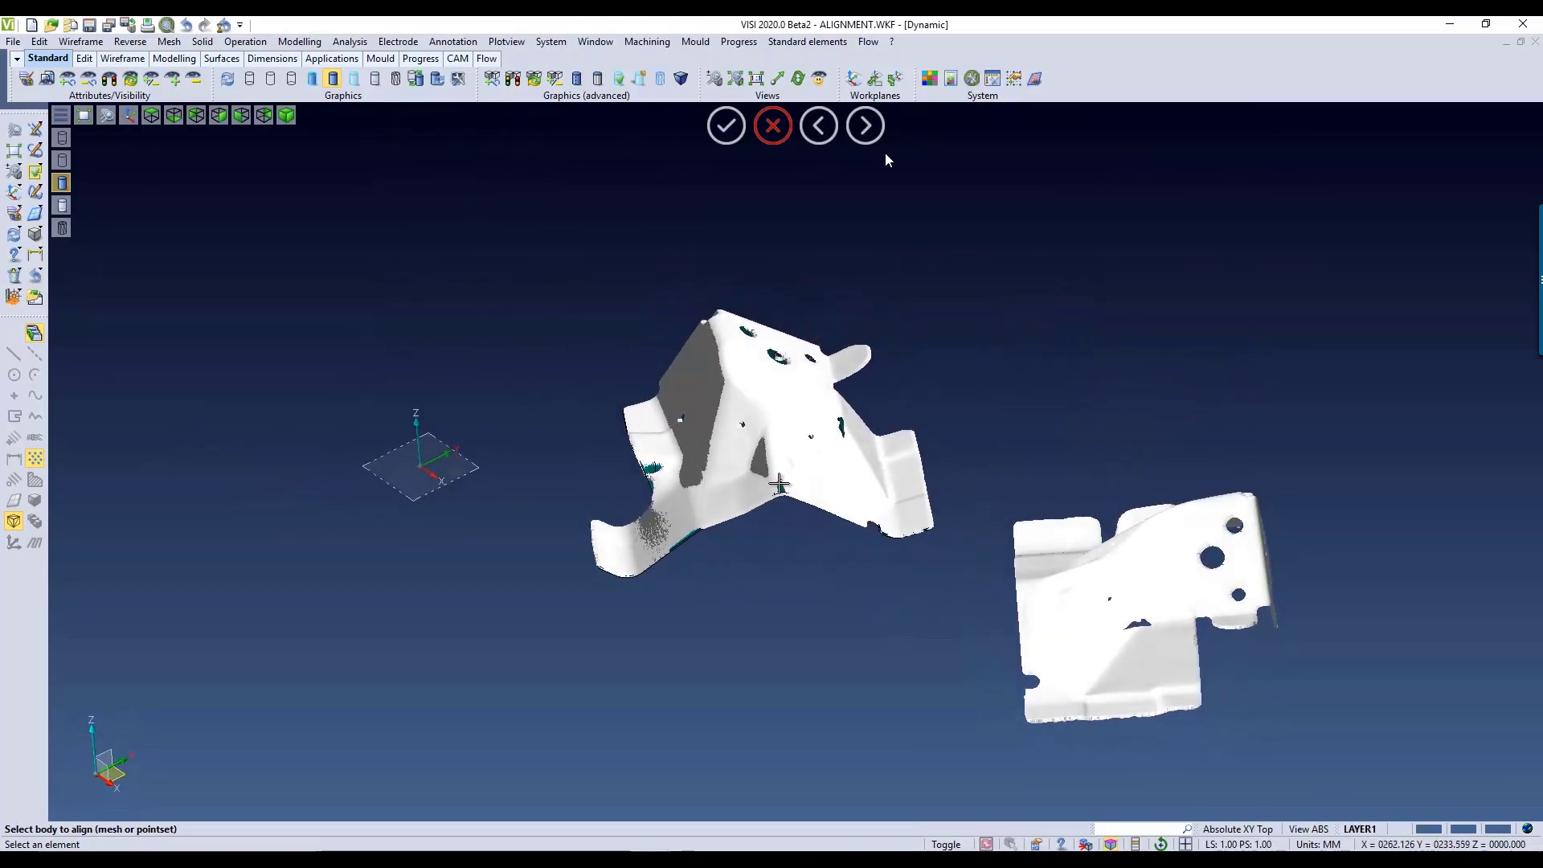
scroll(787, 481, up, 5)
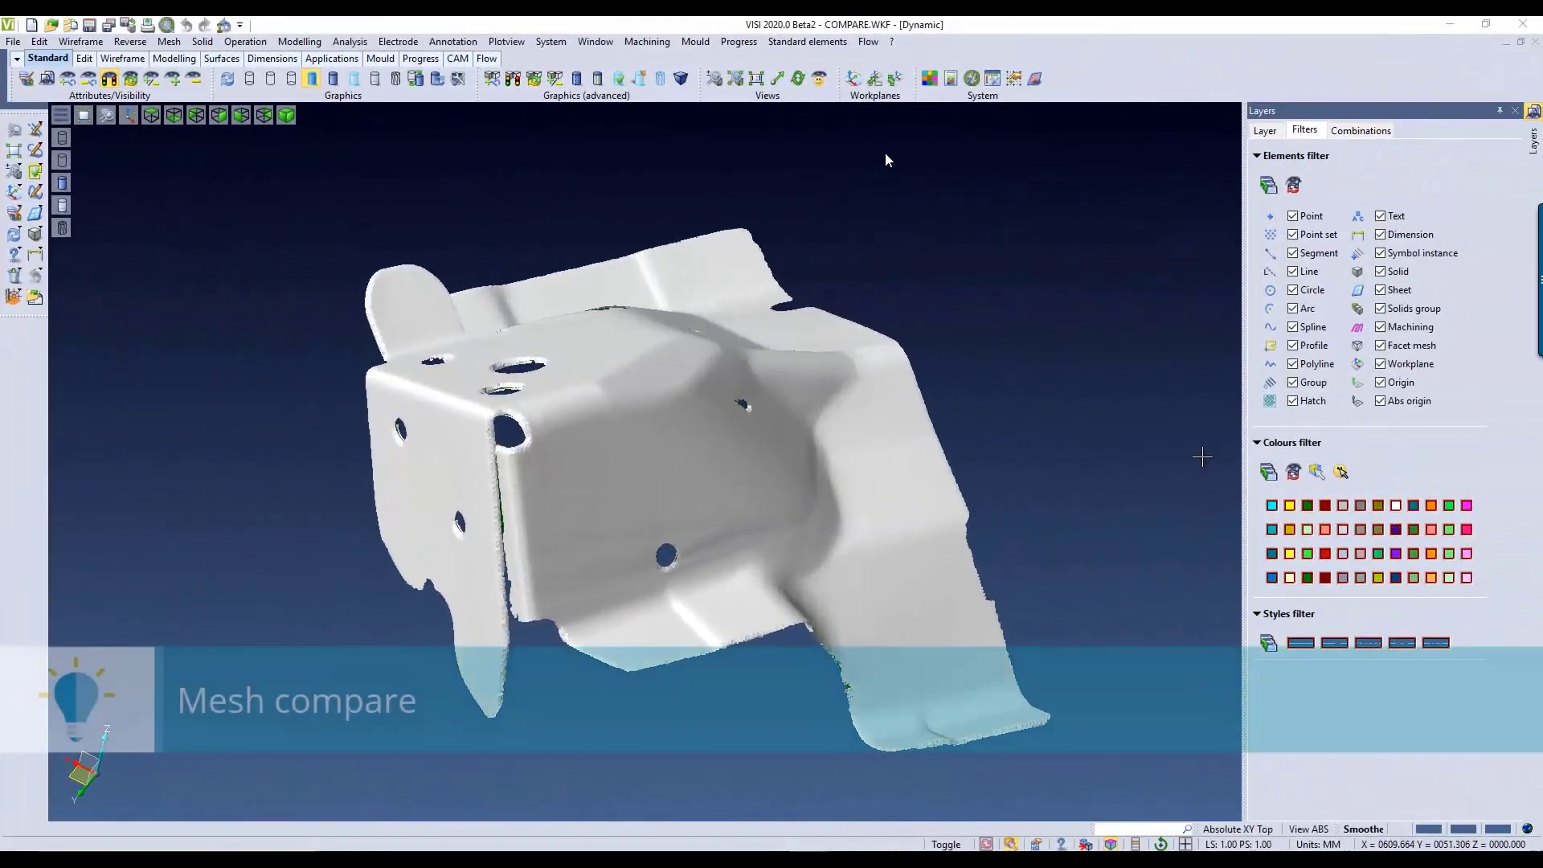
Step: Check the point set's visibility by switching its element filter off and on, and close the layer settings
click(1293, 235)
click(1294, 235)
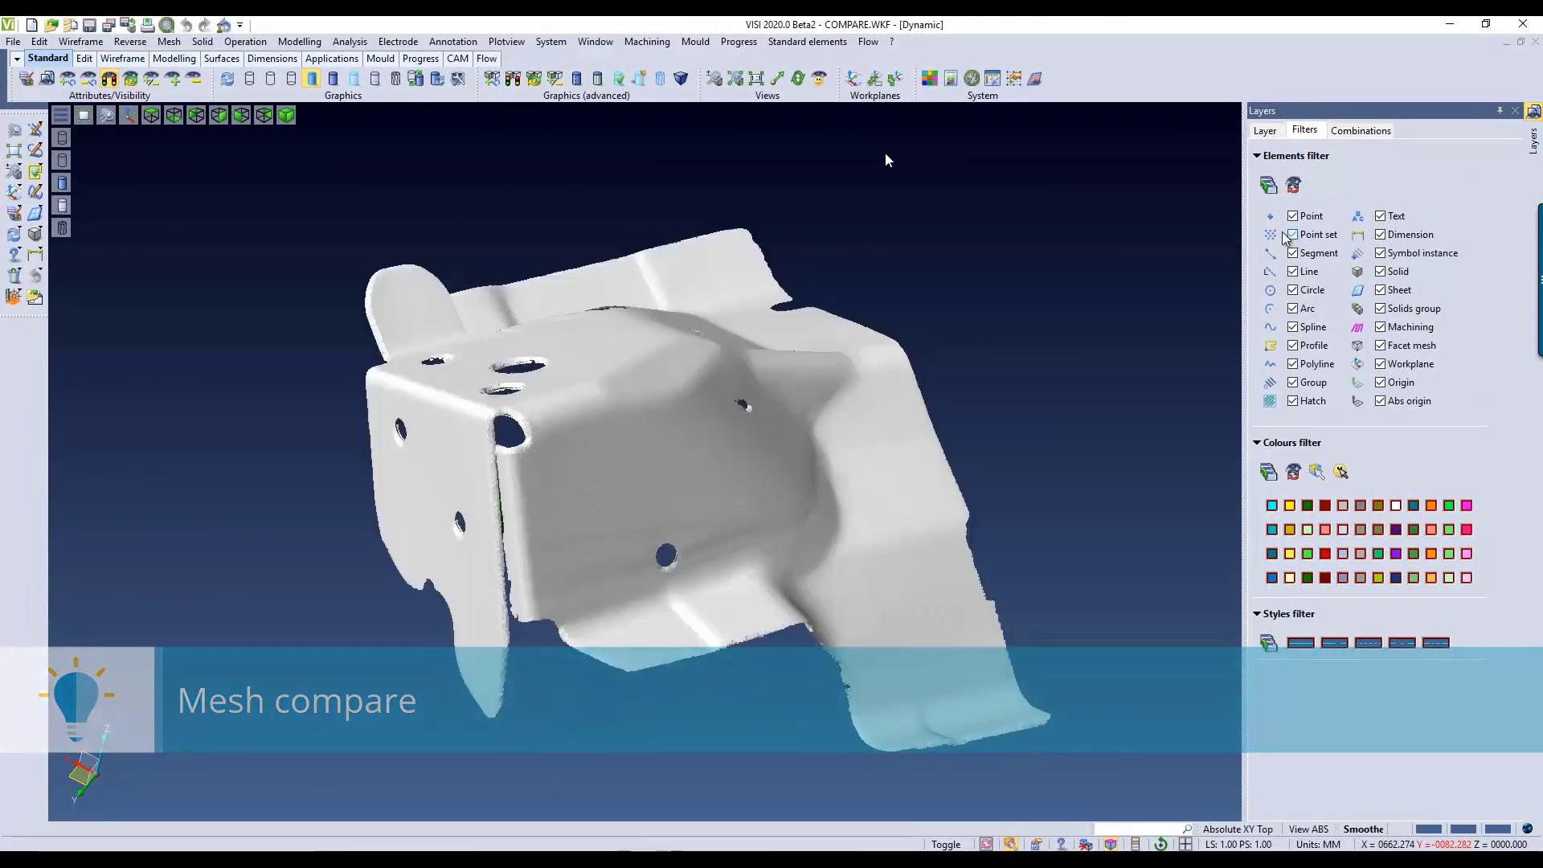
click(1515, 111)
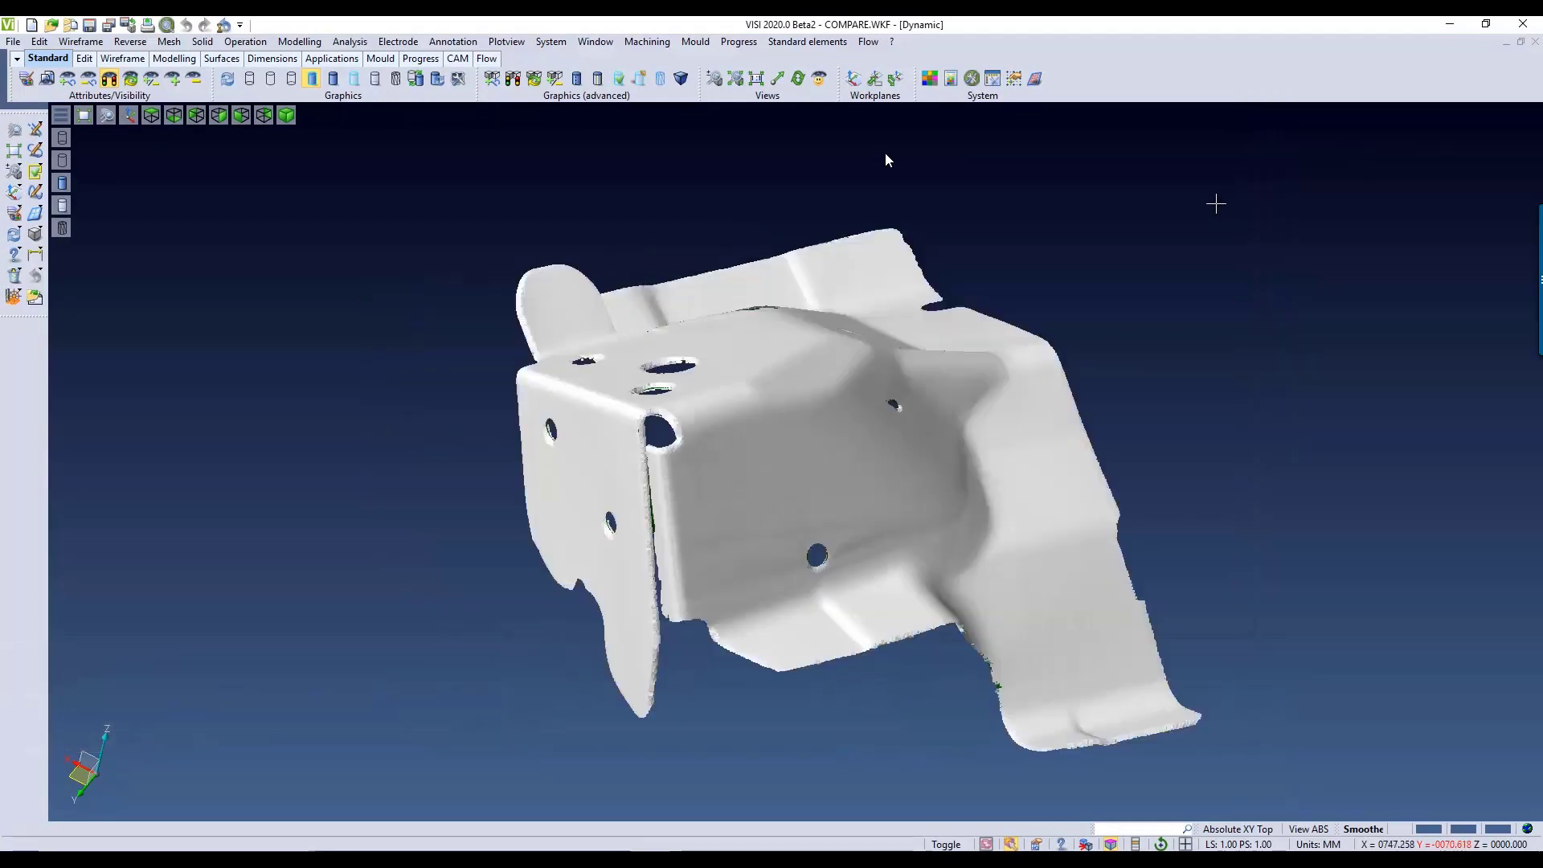
Step: Compare the bracket's point set with the body overlapping it, hiding the second body, and preview the distance colour map
click(140, 41)
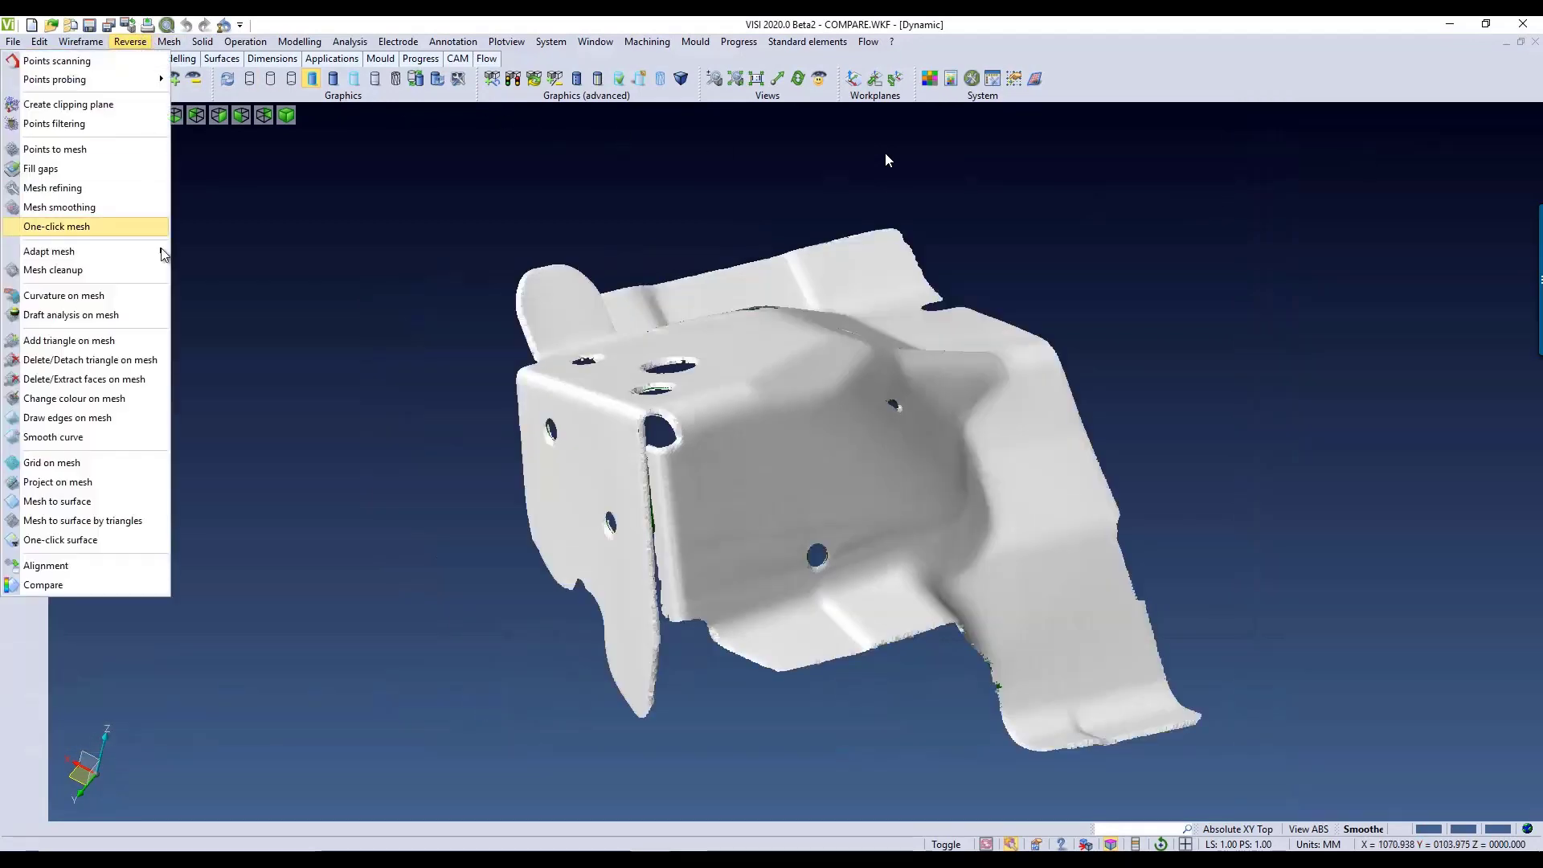
click(82, 586)
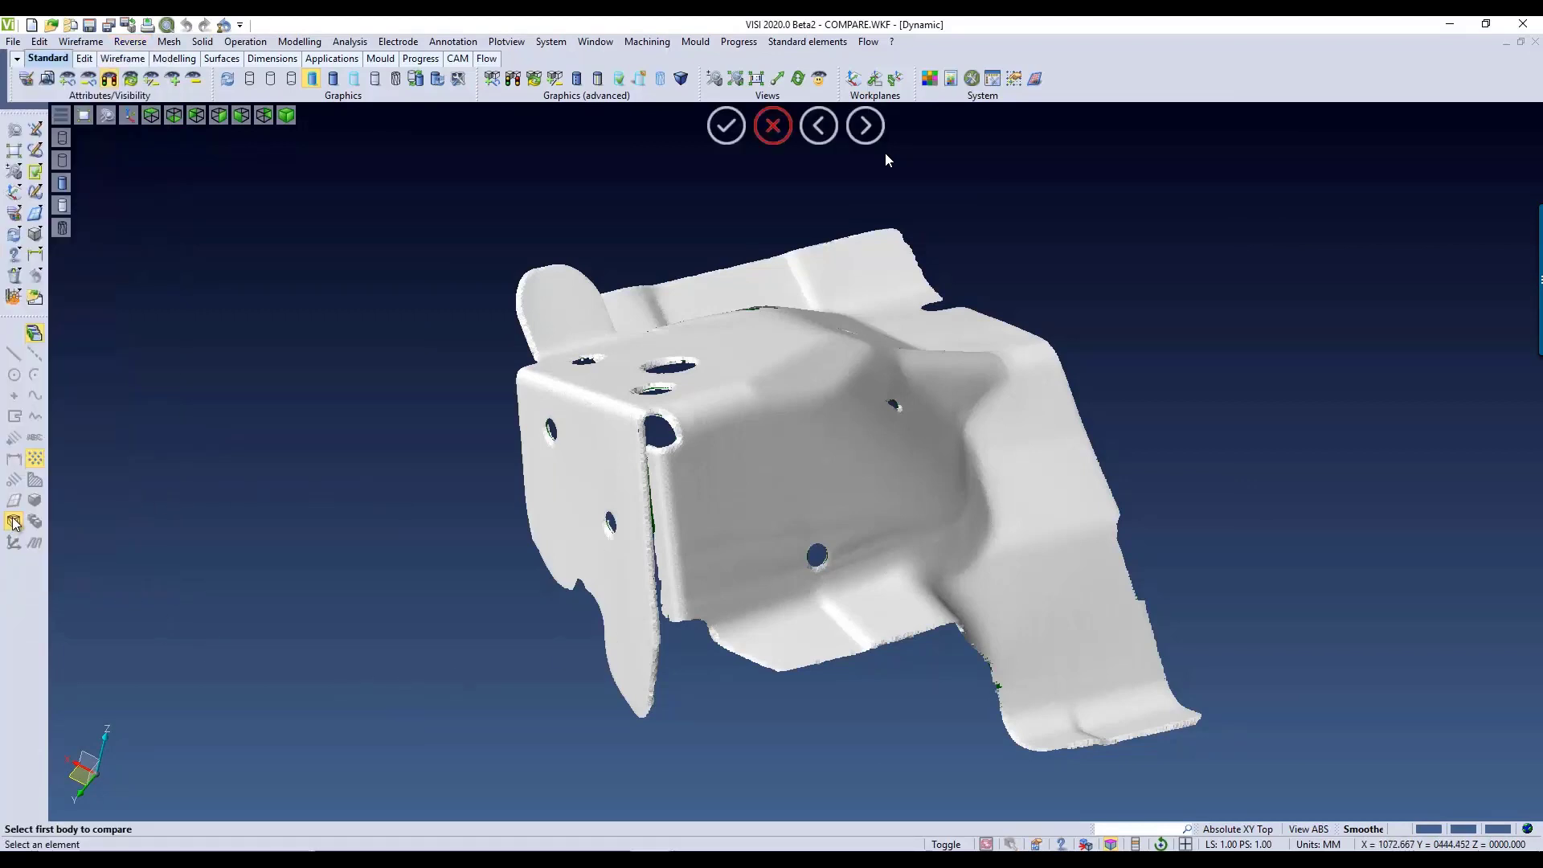
click(591, 425)
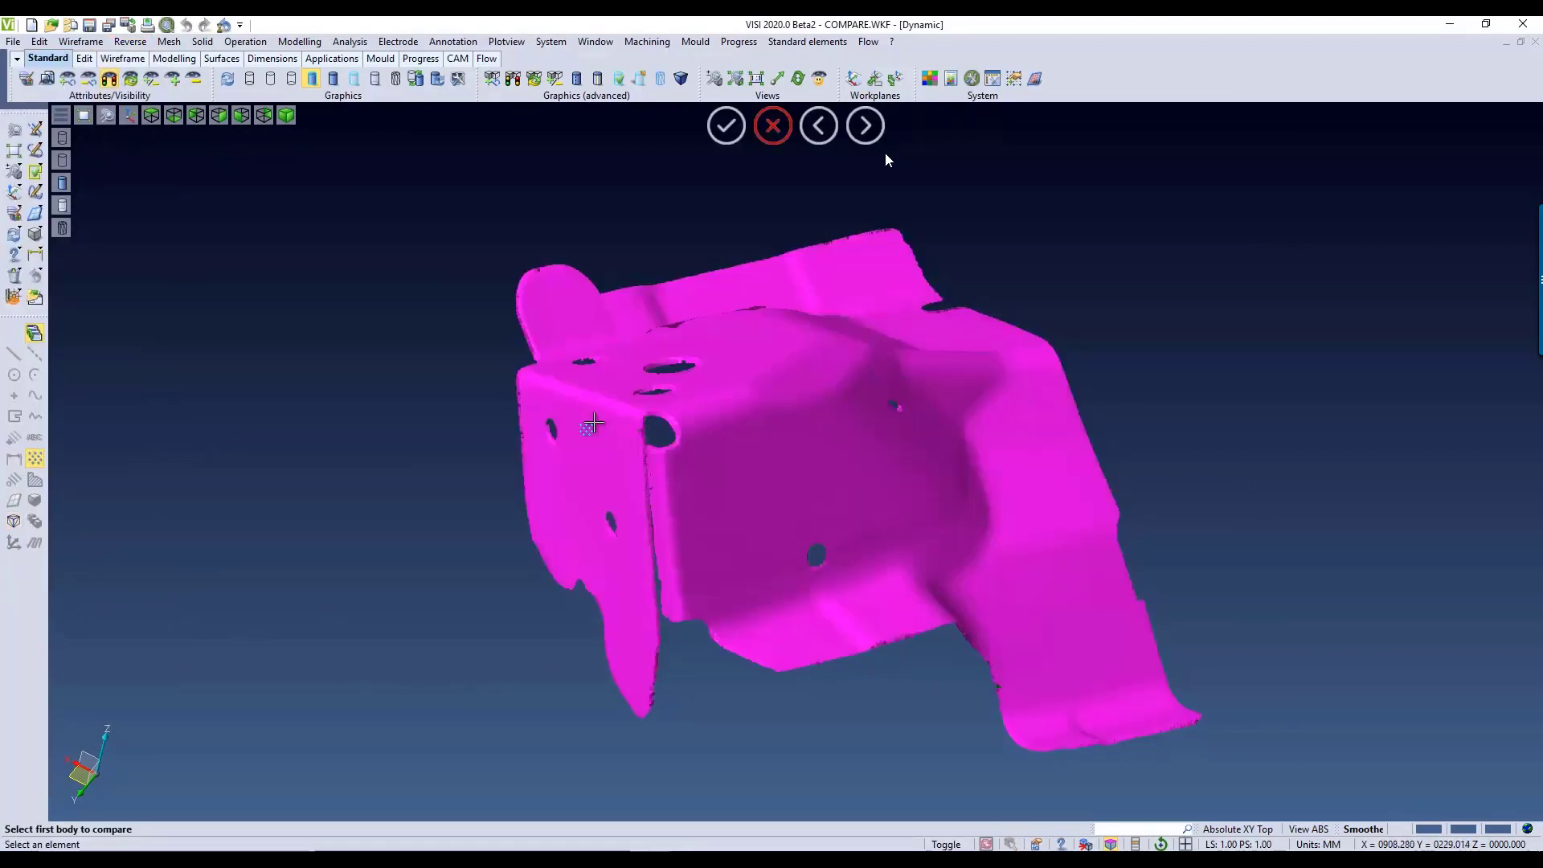
click(590, 424)
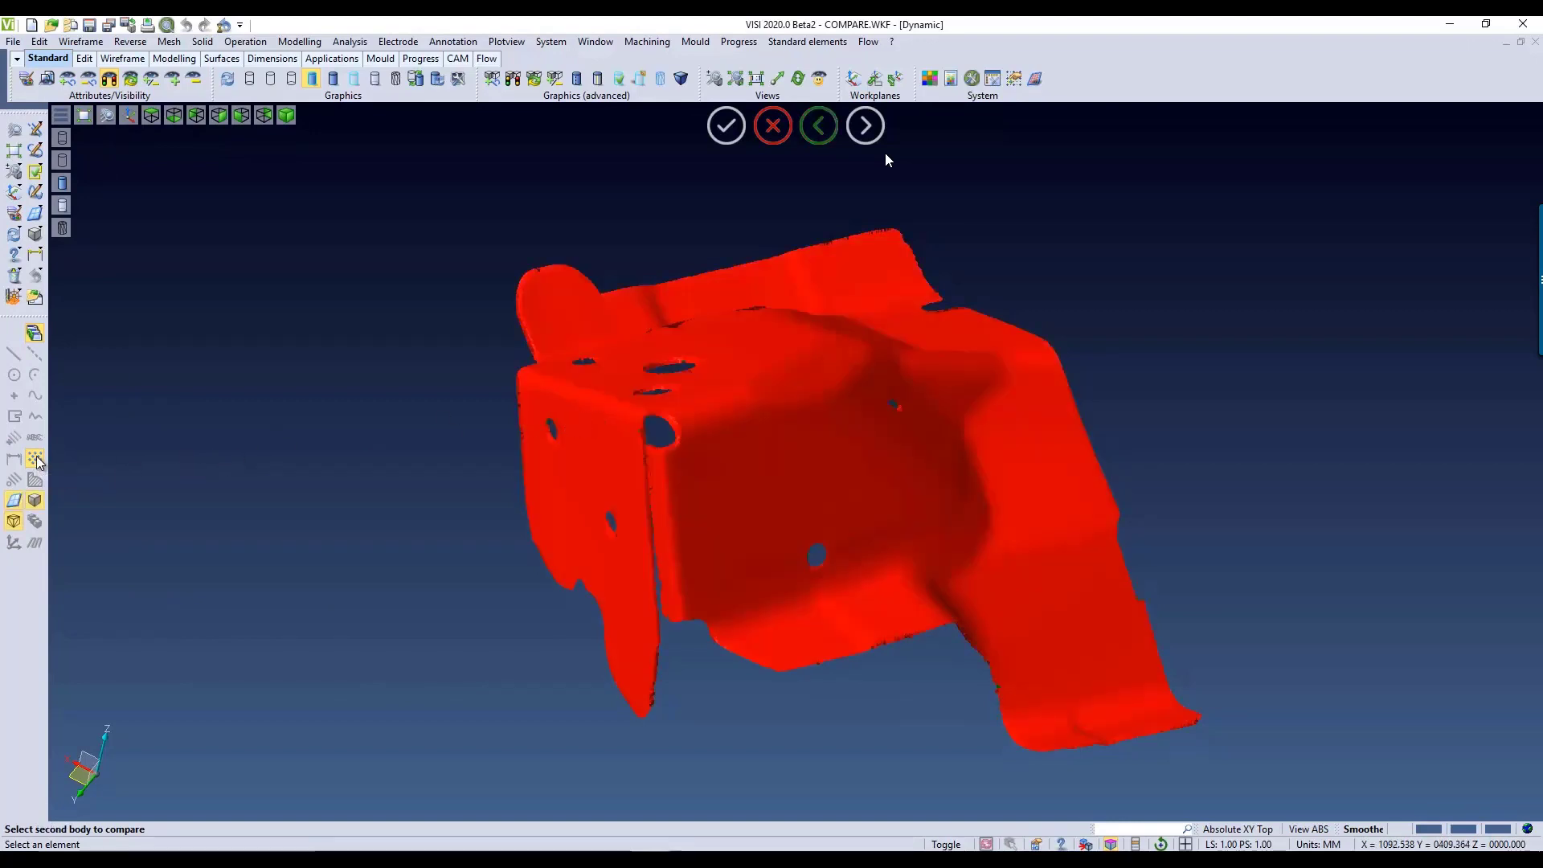
click(607, 426)
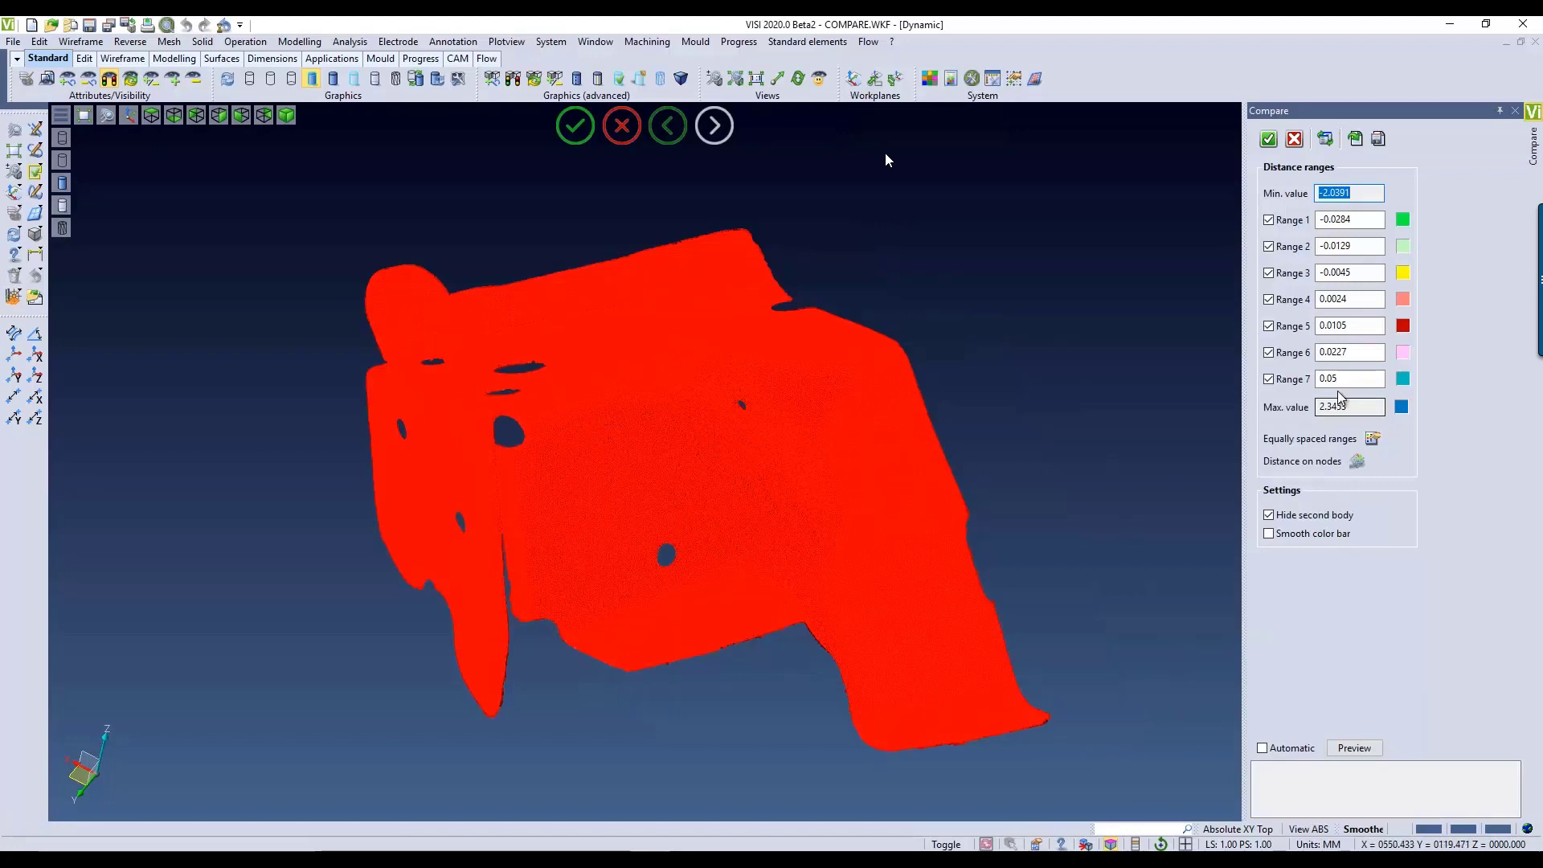
click(1357, 747)
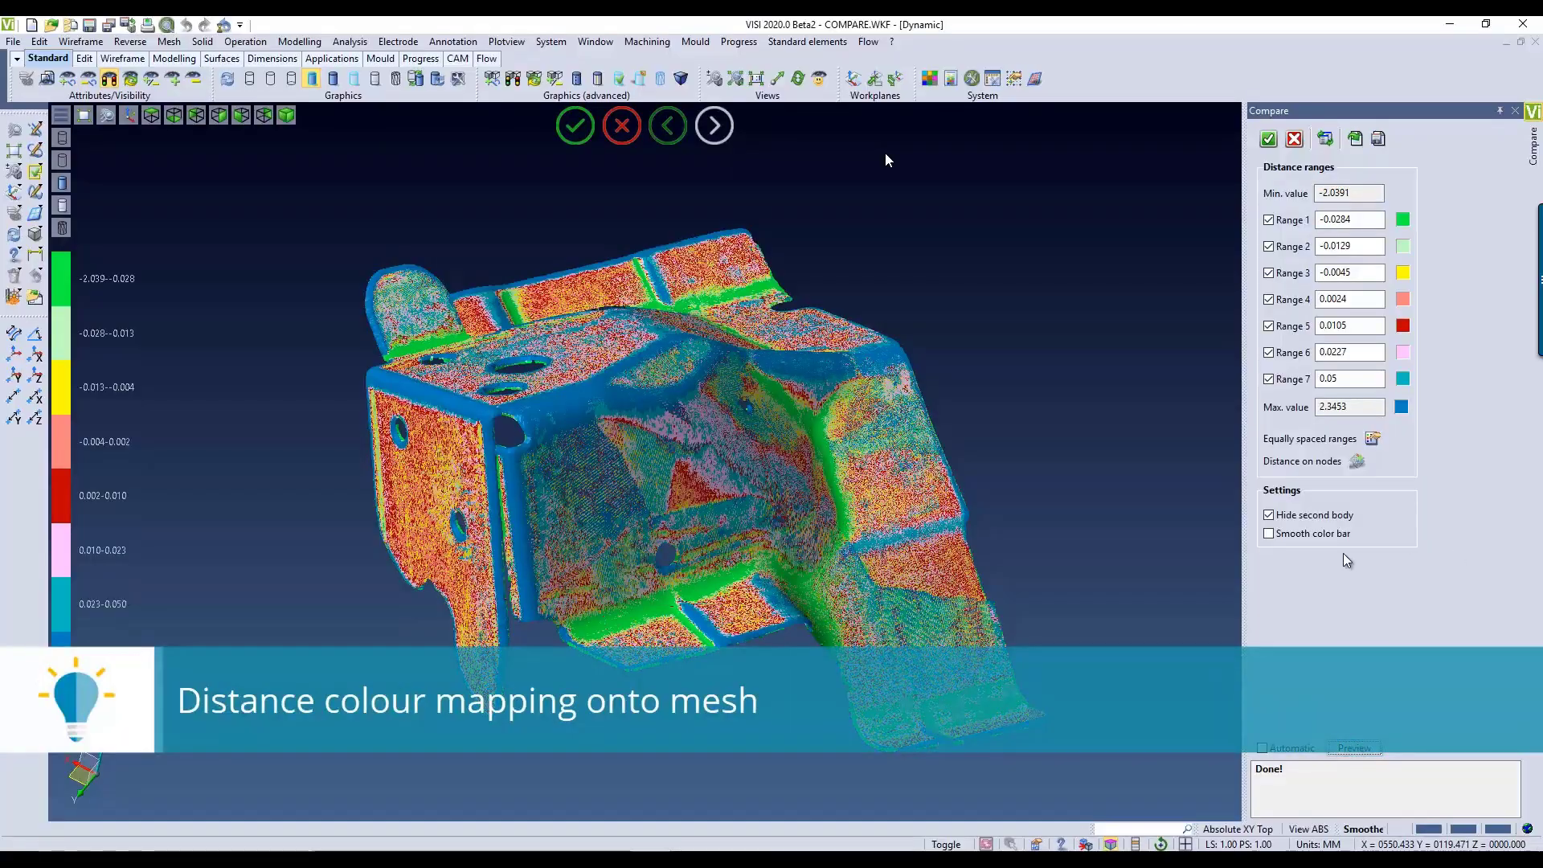
mouse_move(1174, 473)
middle_down()
mouse_move(1192, 570)
mouse_move(1165, 458)
mouse_move(1165, 471)
middle_up()
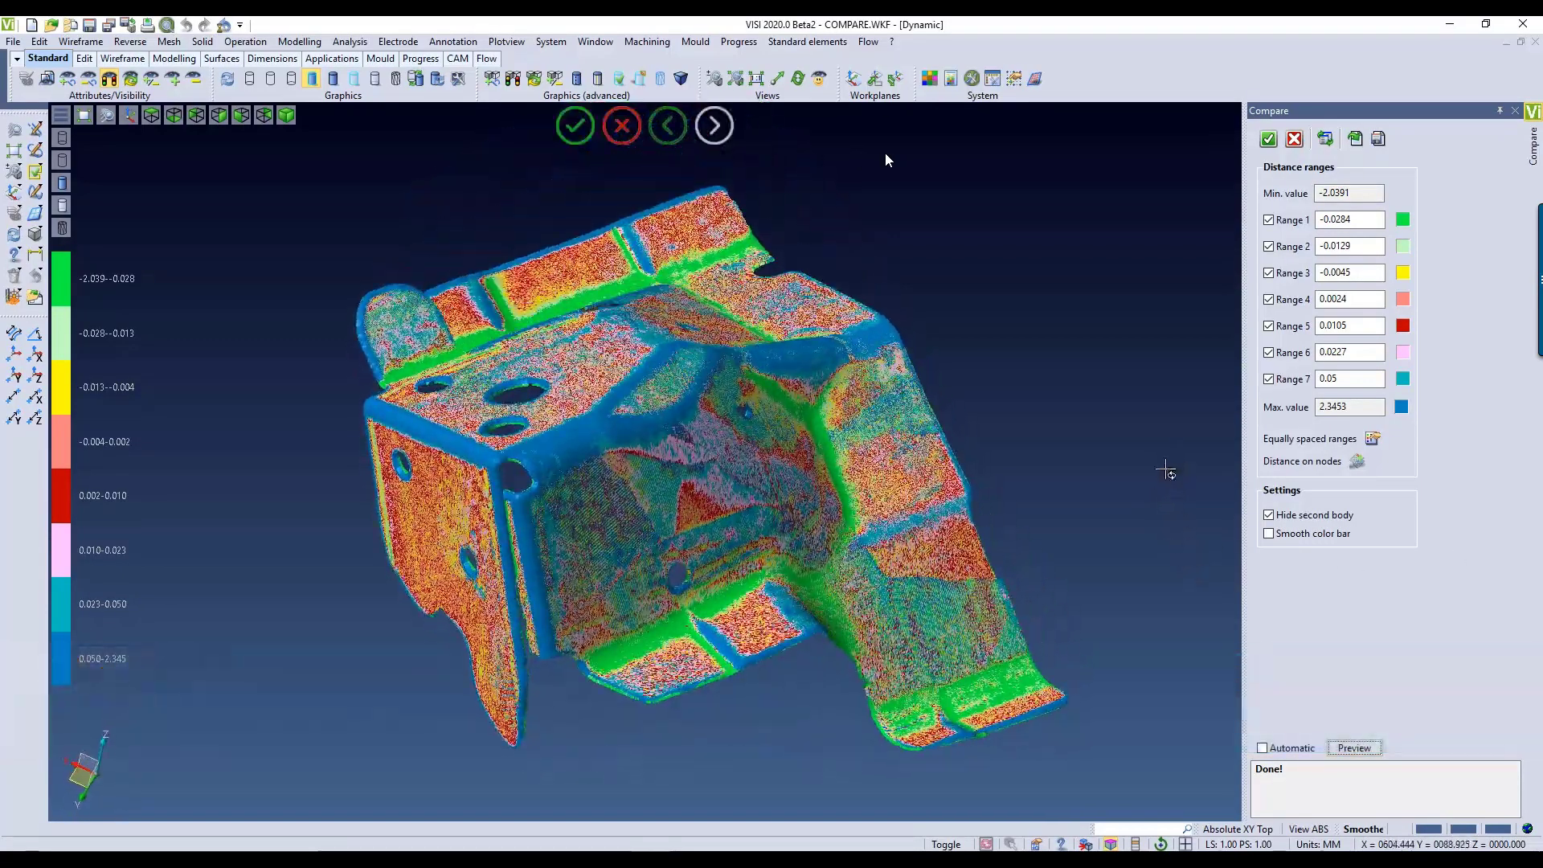
Step: Add distance annotations at nodes on the bracket's upper bend, lower flange, rear flange, side flap and wide arm's foot, and complete the comparison
click(1357, 462)
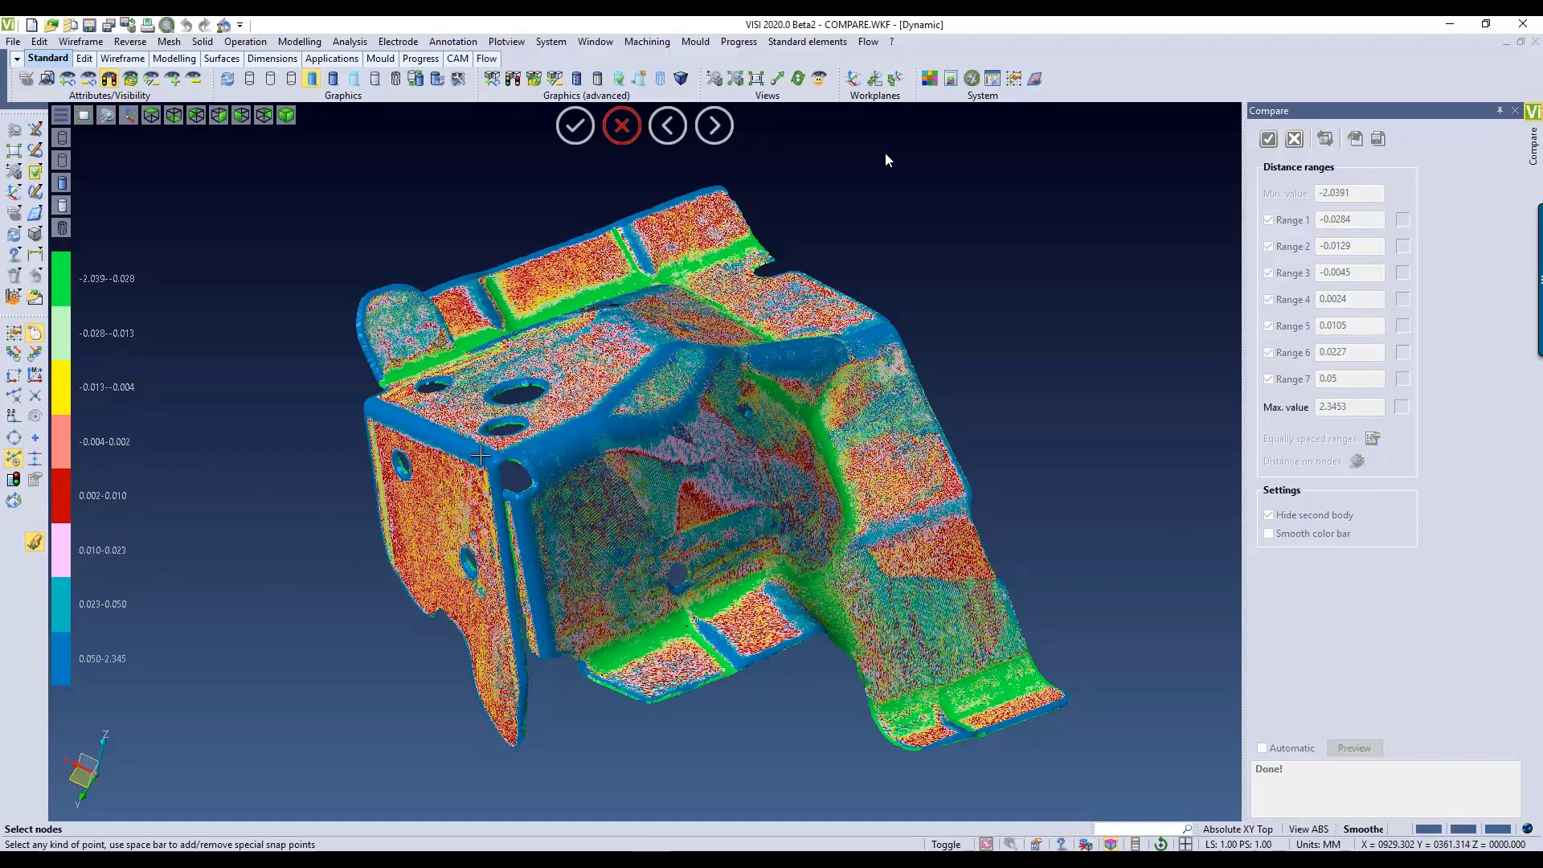
click(578, 435)
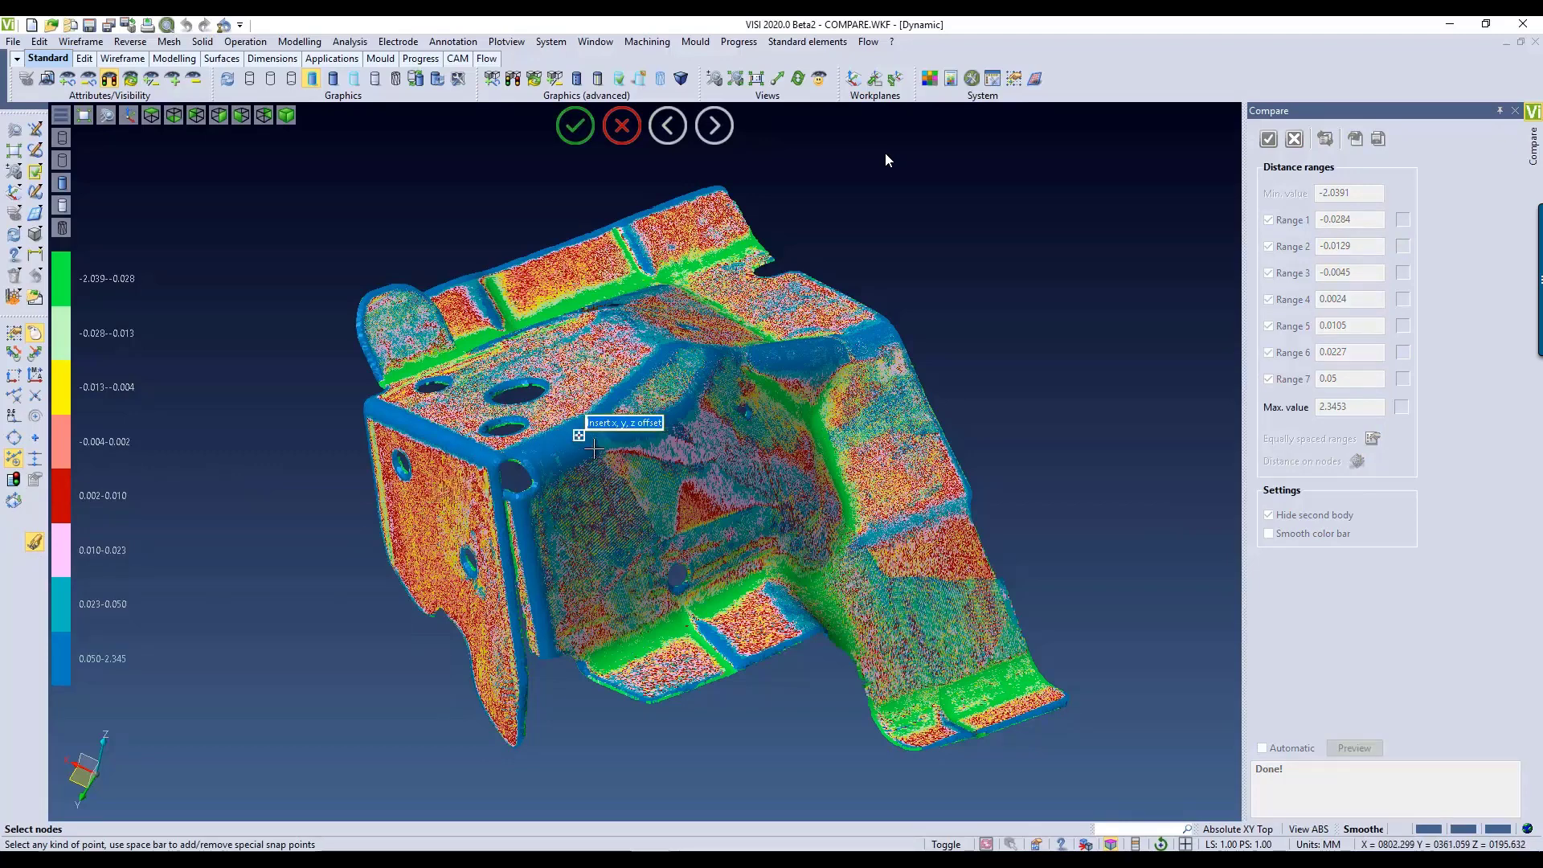
click(630, 643)
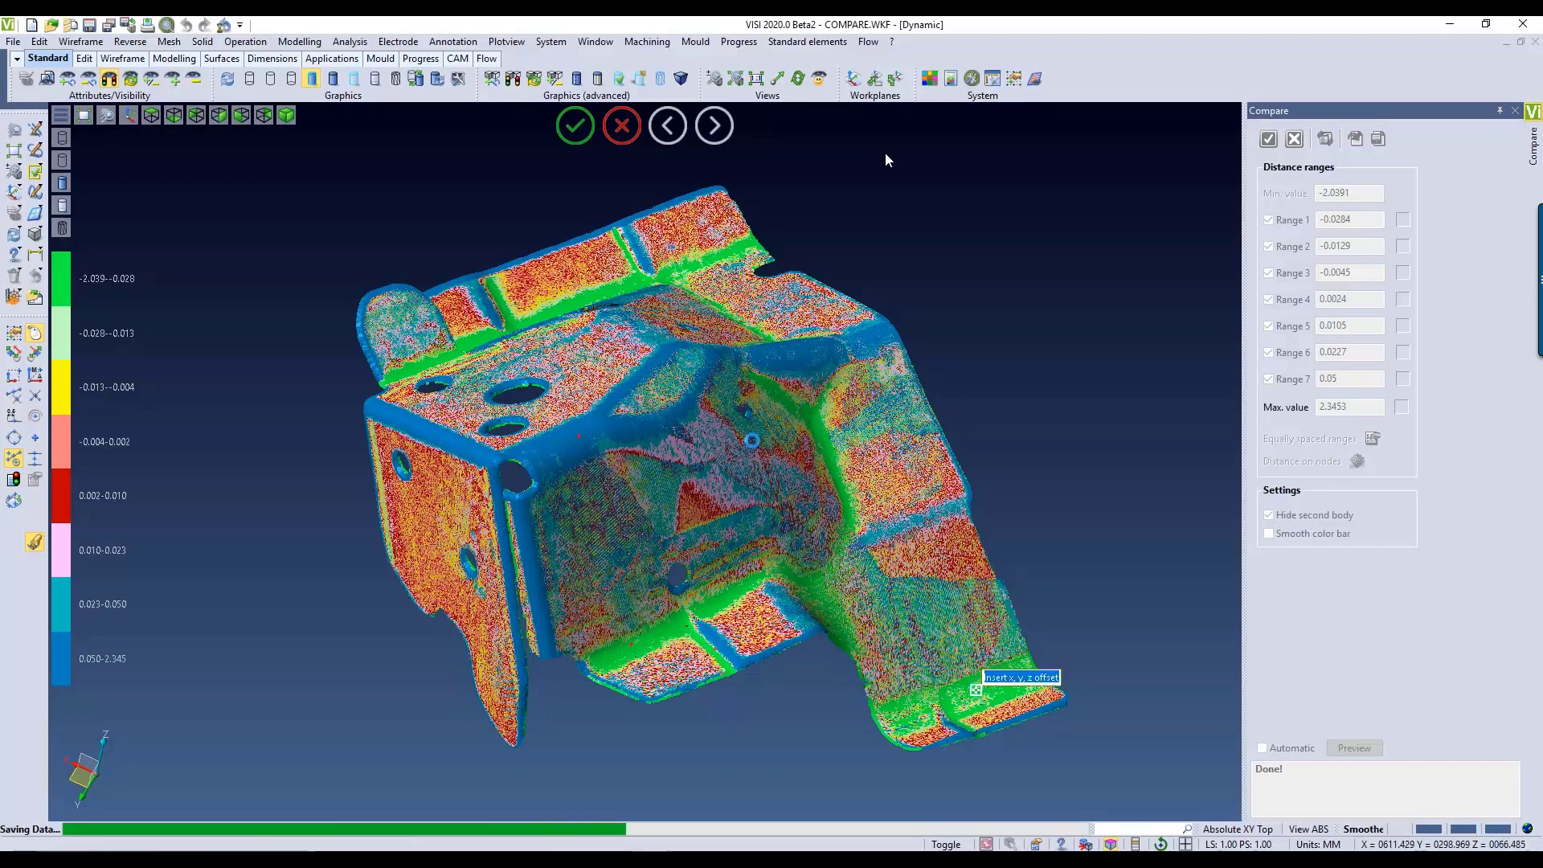
click(633, 283)
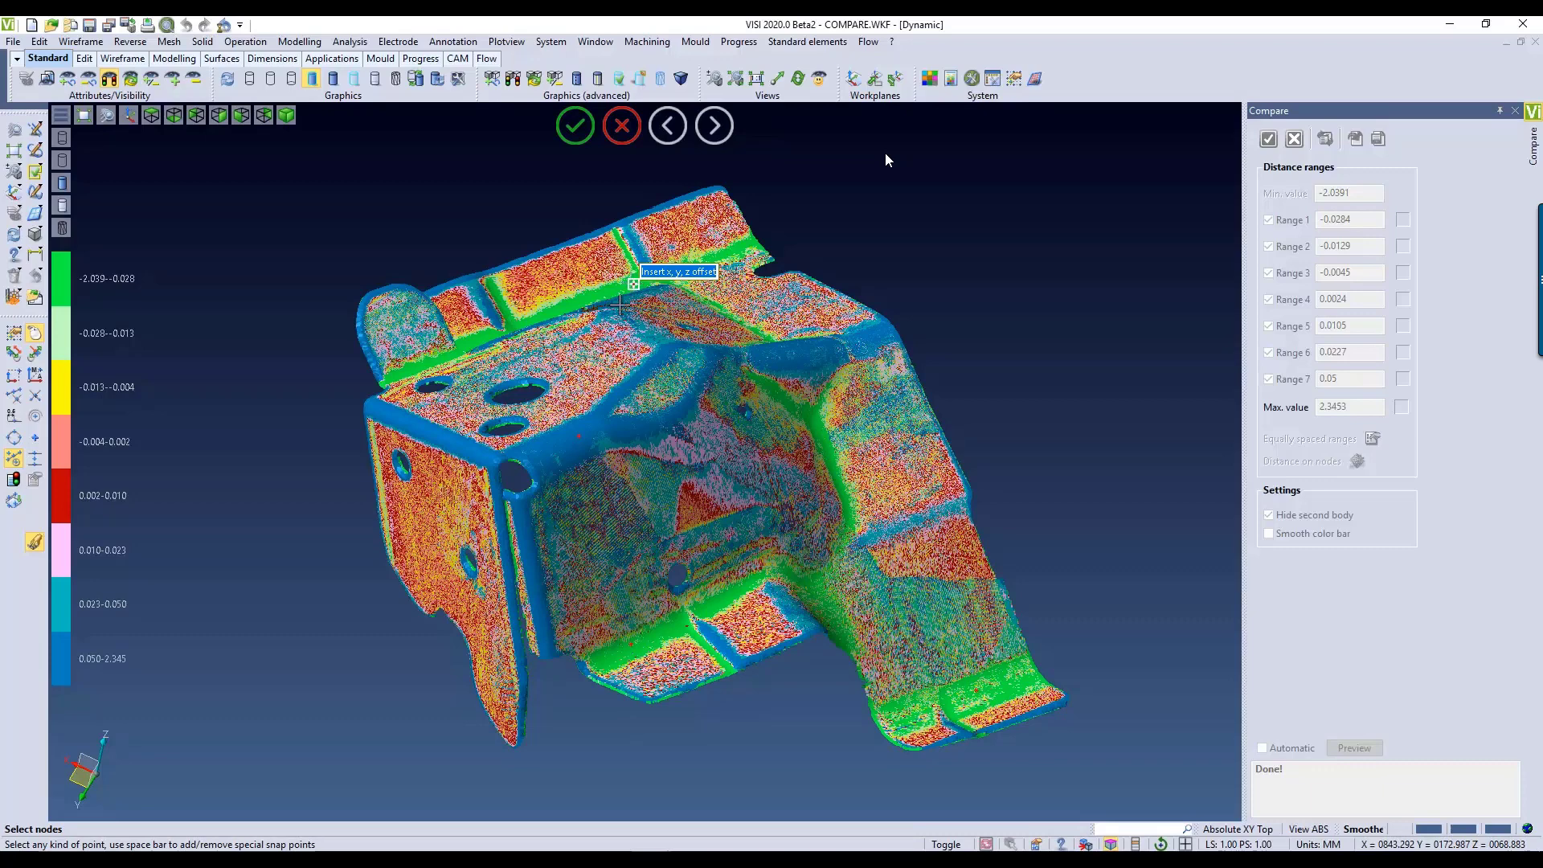
click(435, 574)
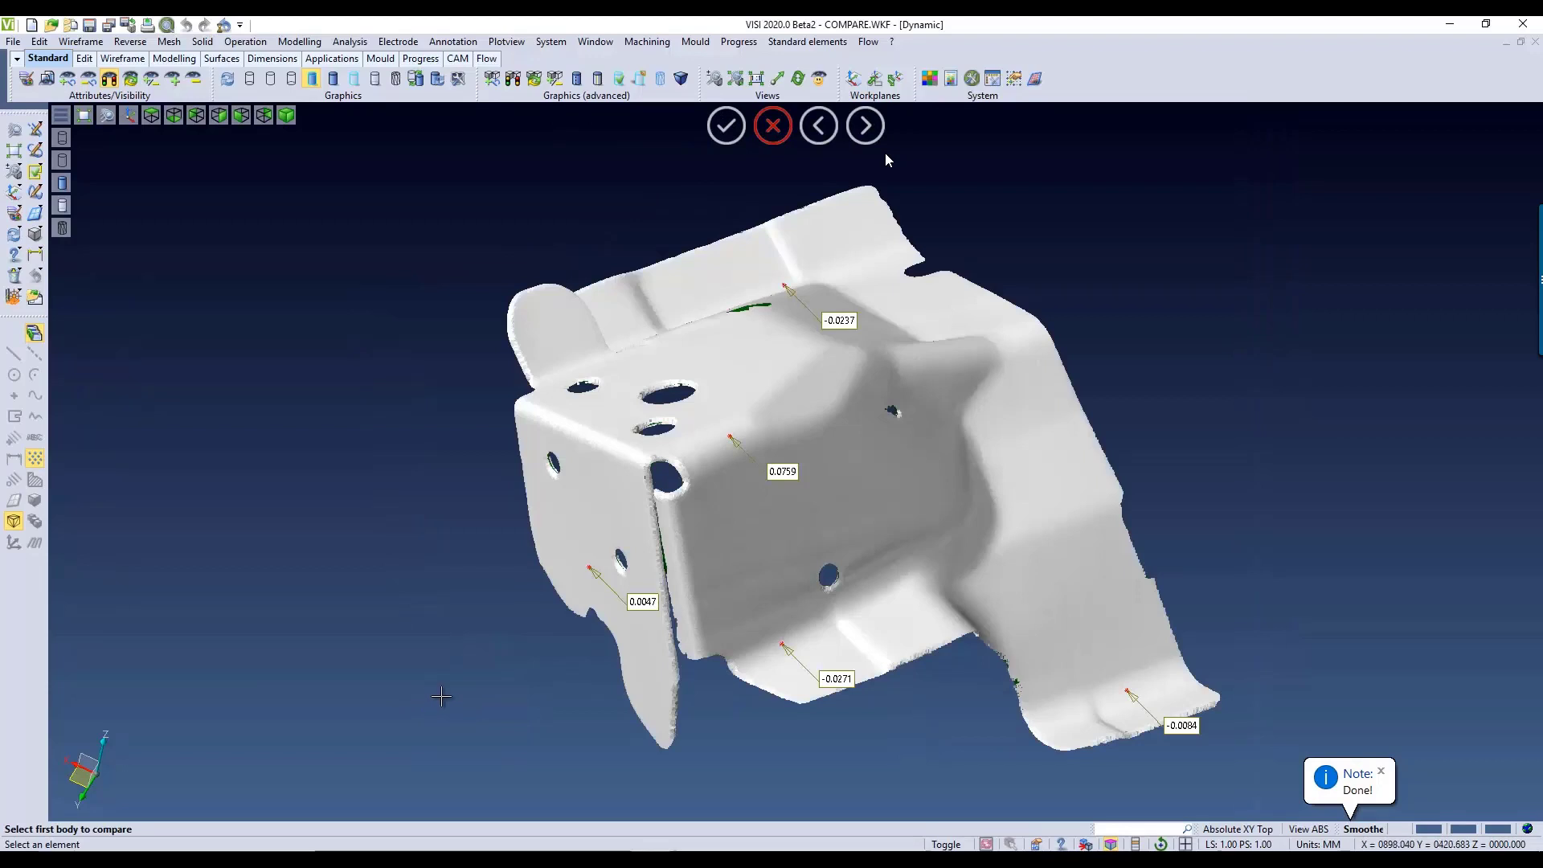
click(1375, 774)
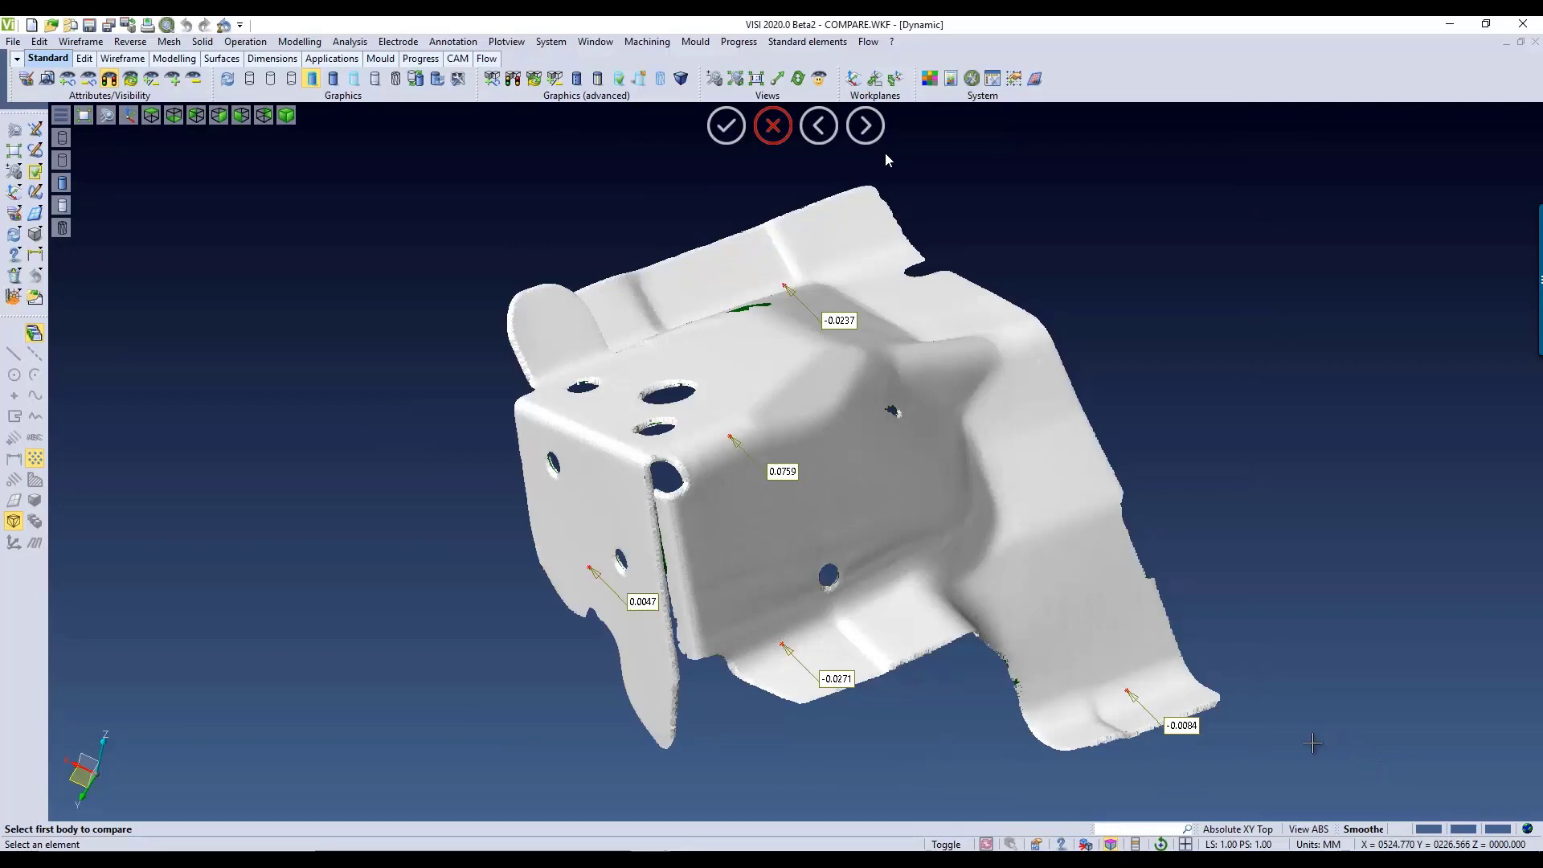
mouse_move(1365, 754)
middle_down()
mouse_move(1295, 734)
mouse_move(1399, 735)
mouse_move(1337, 750)
middle_up()
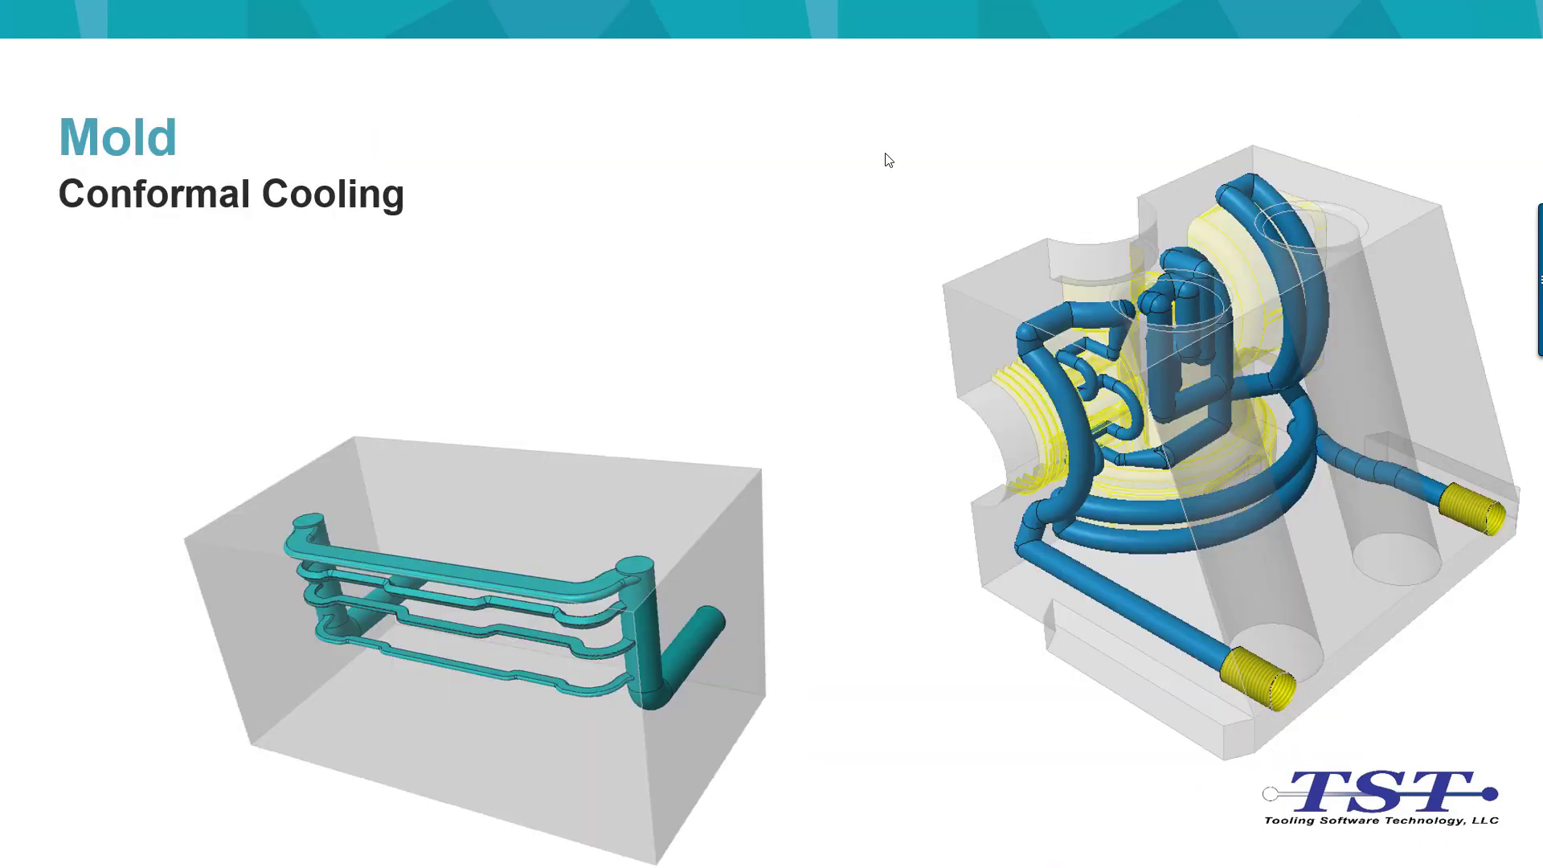
click(885, 152)
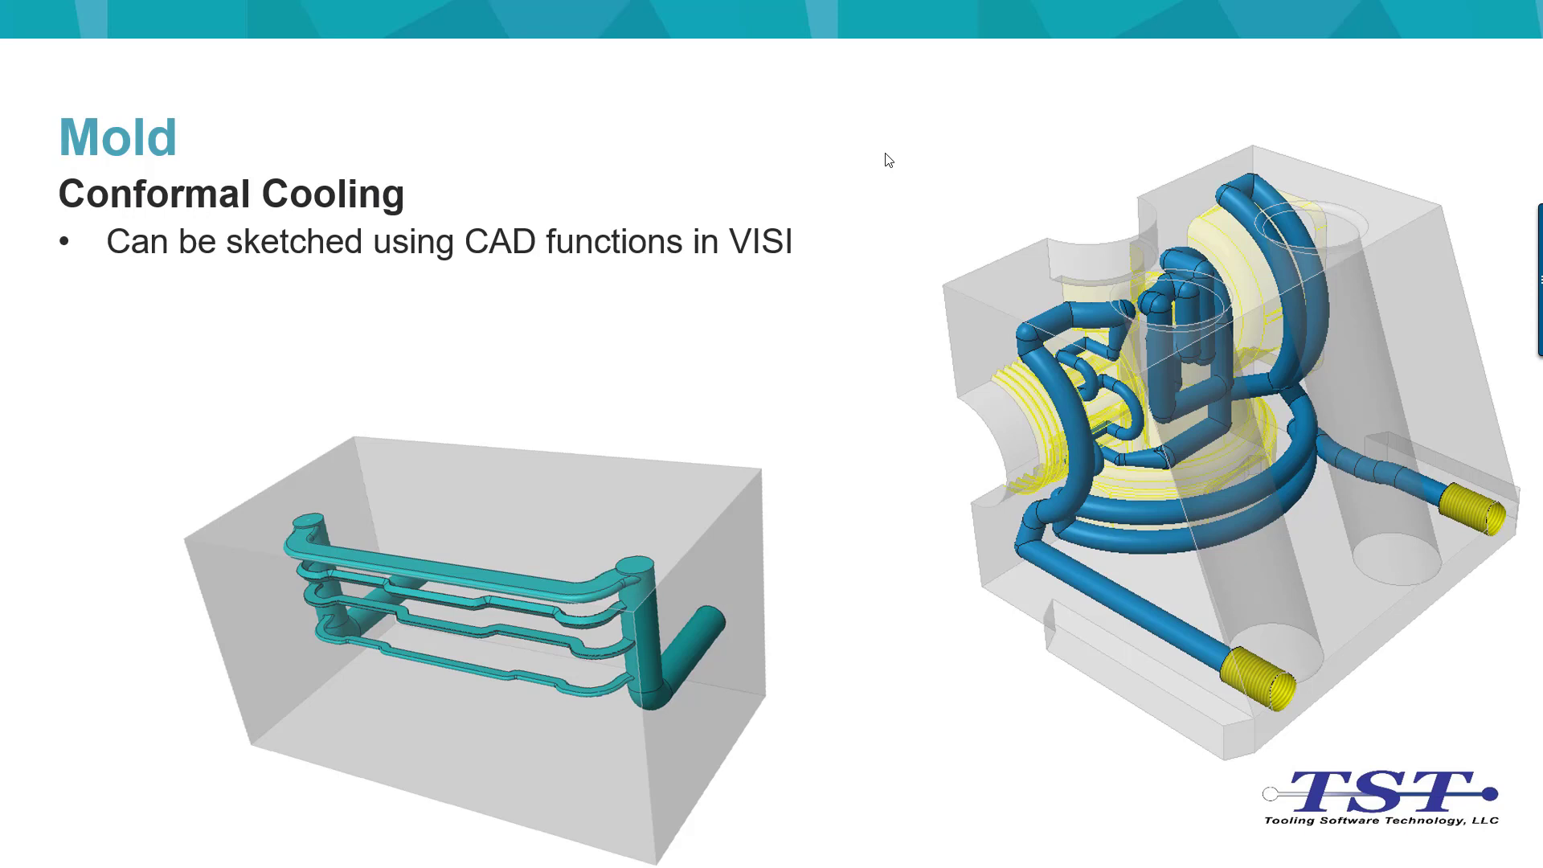
click(885, 153)
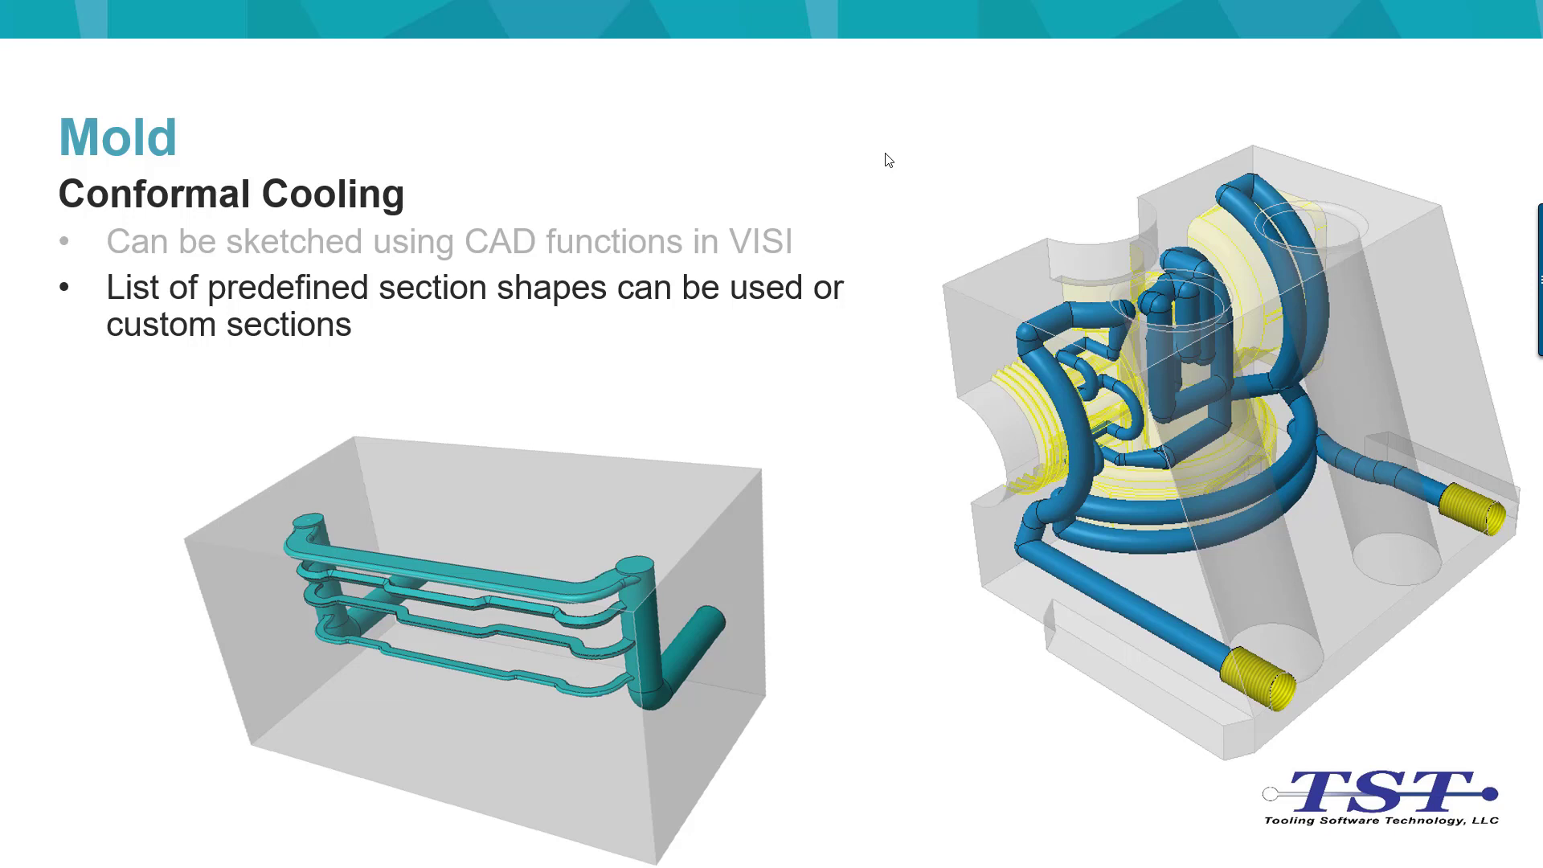
click(886, 154)
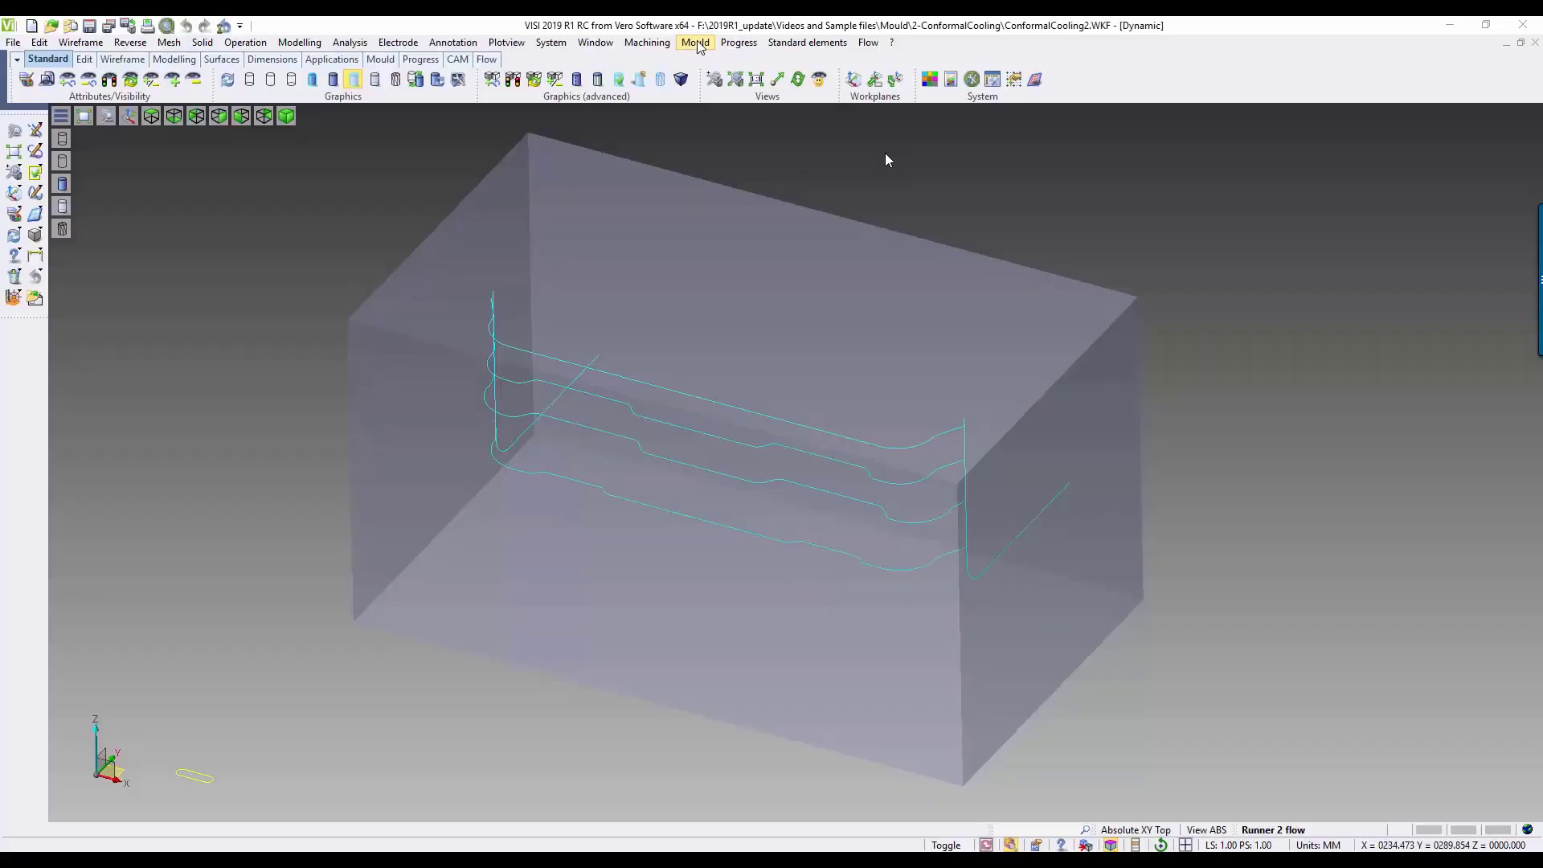
Step: Start a conformal cooling channel from all the wireframe path curves inside the block
click(696, 41)
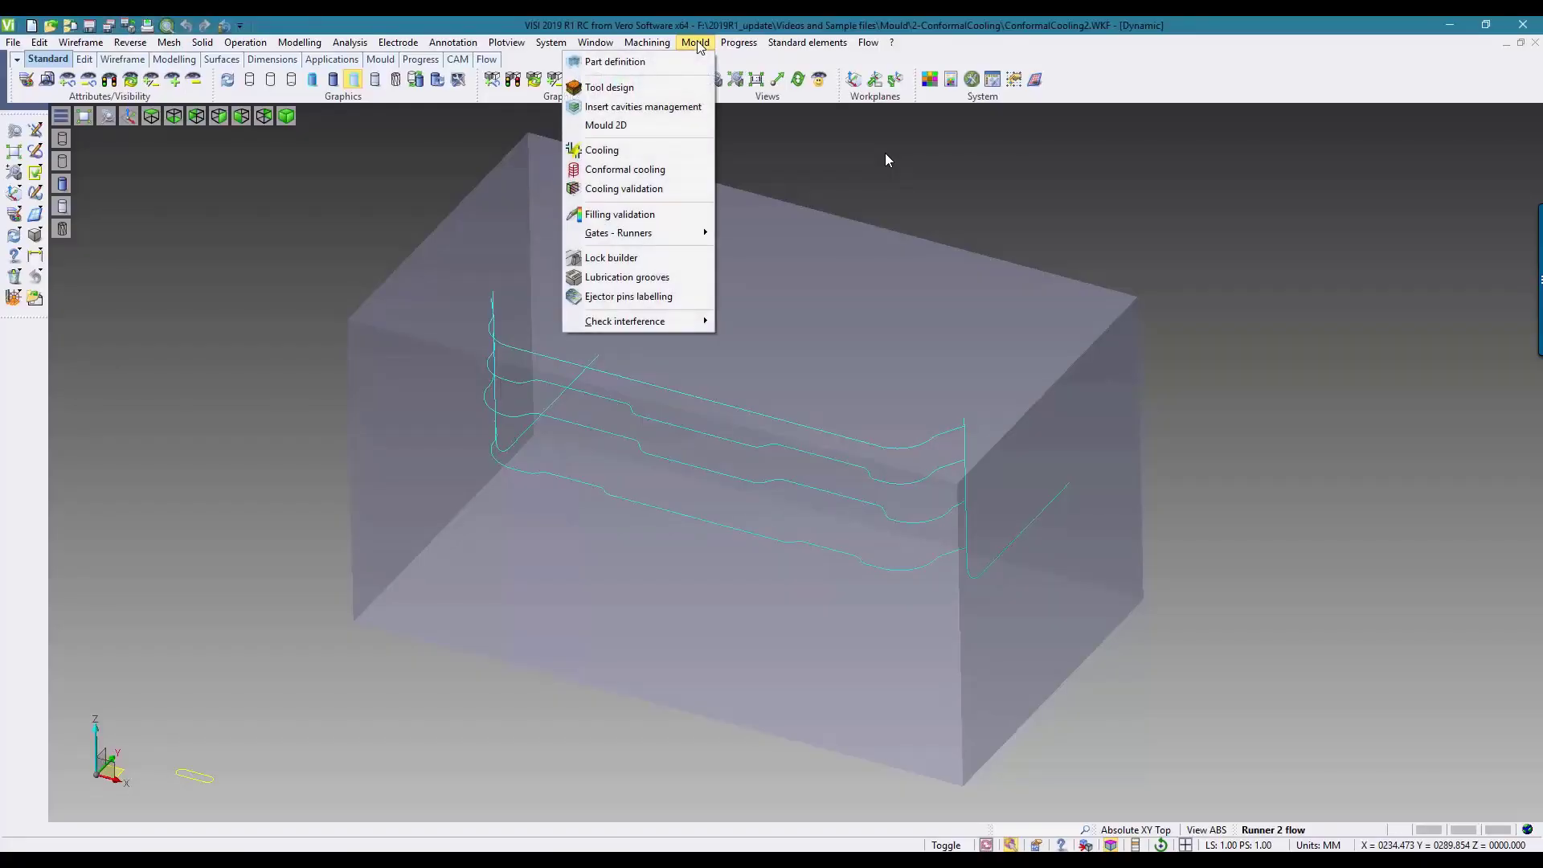
click(658, 171)
drag(282, 242, 1118, 636)
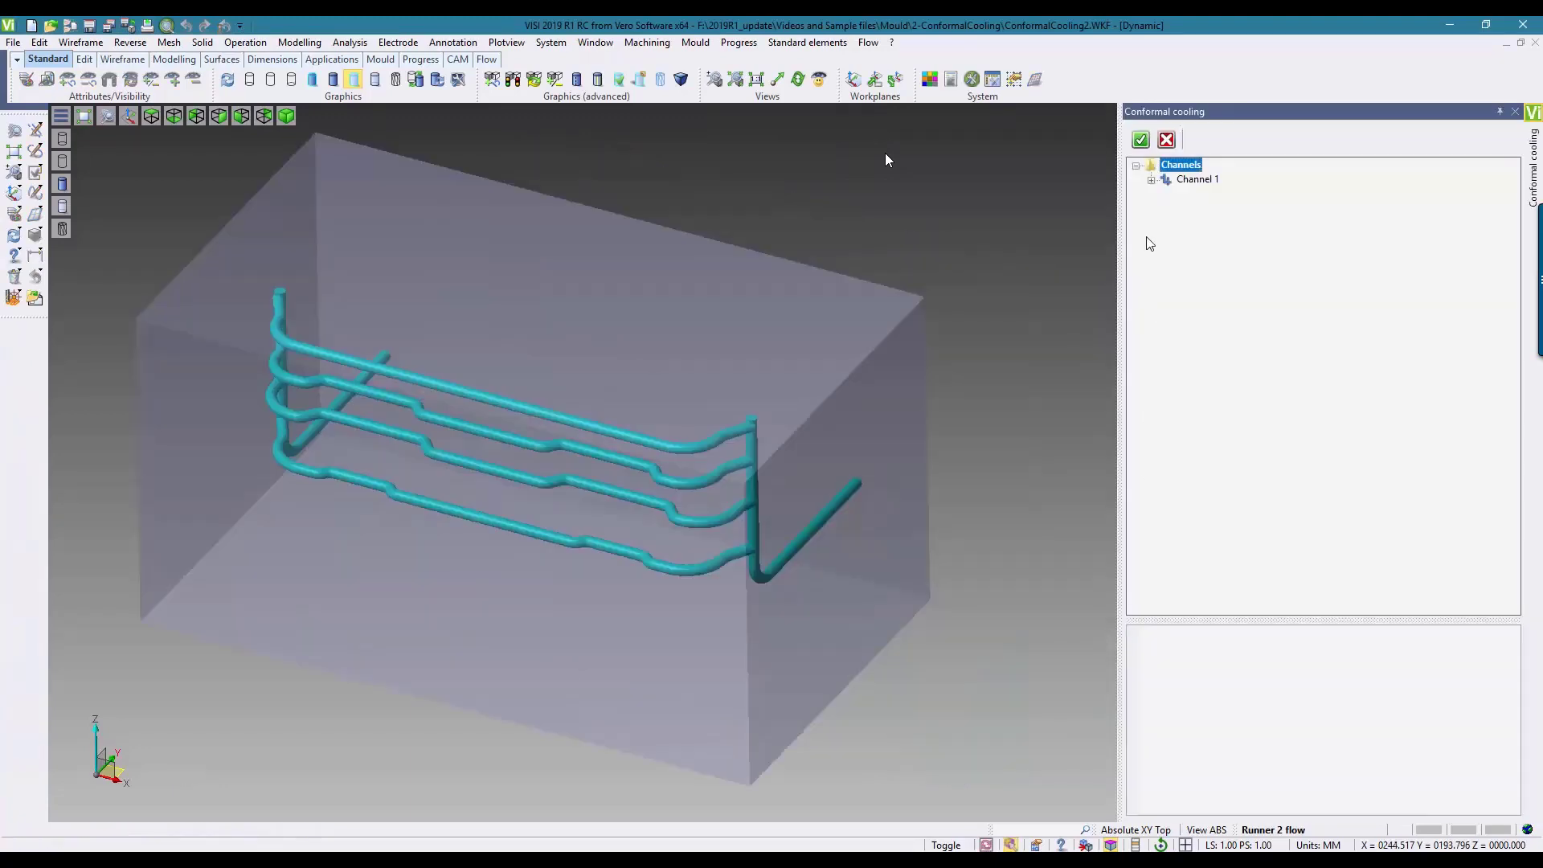
Step: Set the circular radius of Sections 1 and 6, the two angled end pipes, to 3
click(1151, 179)
click(1205, 195)
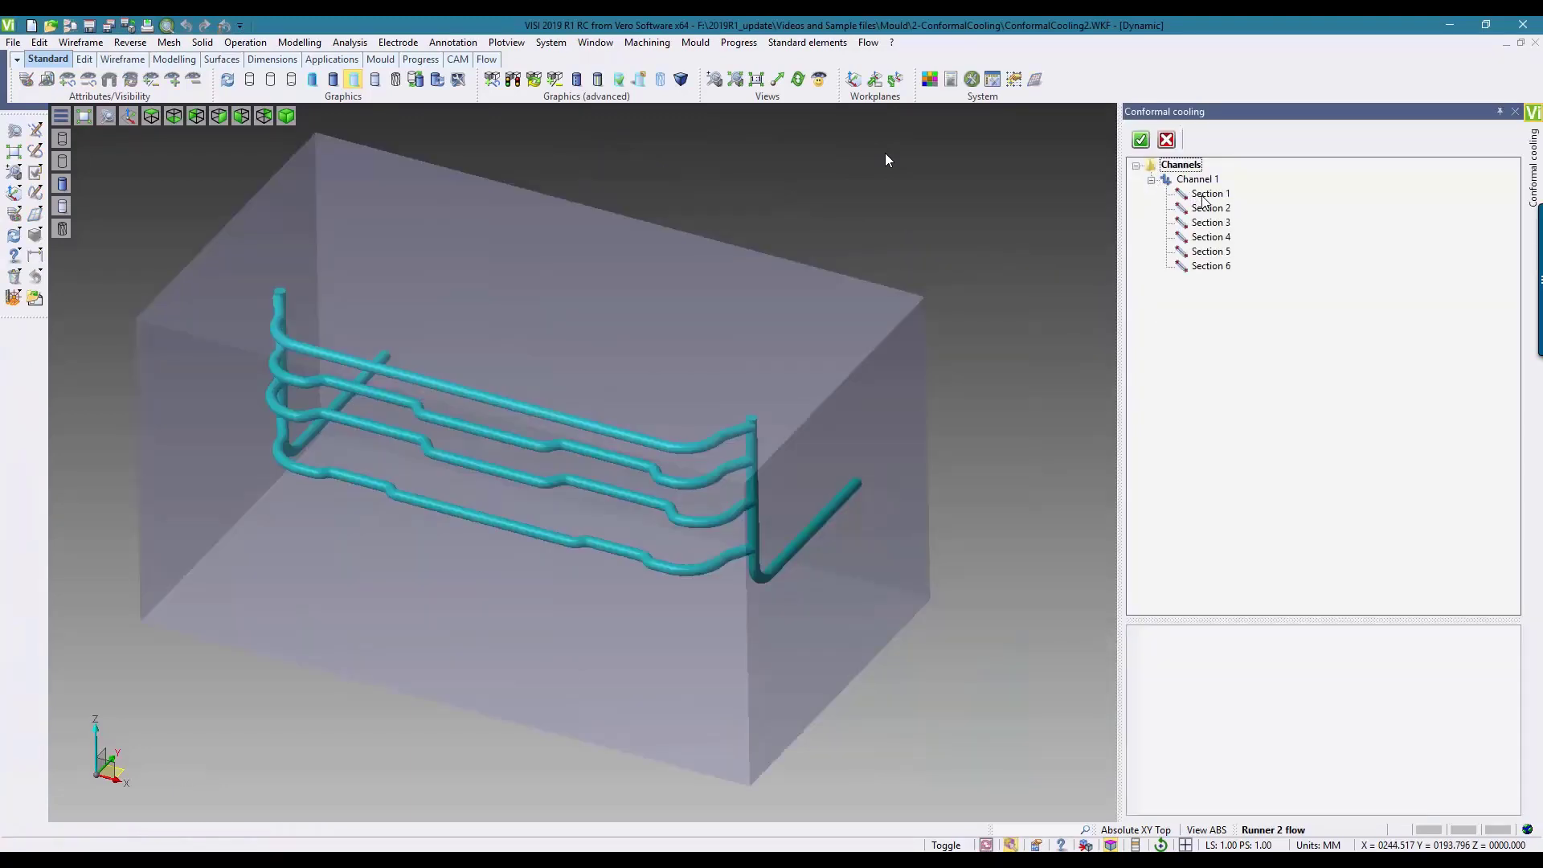
ctrl+click(1210, 266)
click(1214, 683)
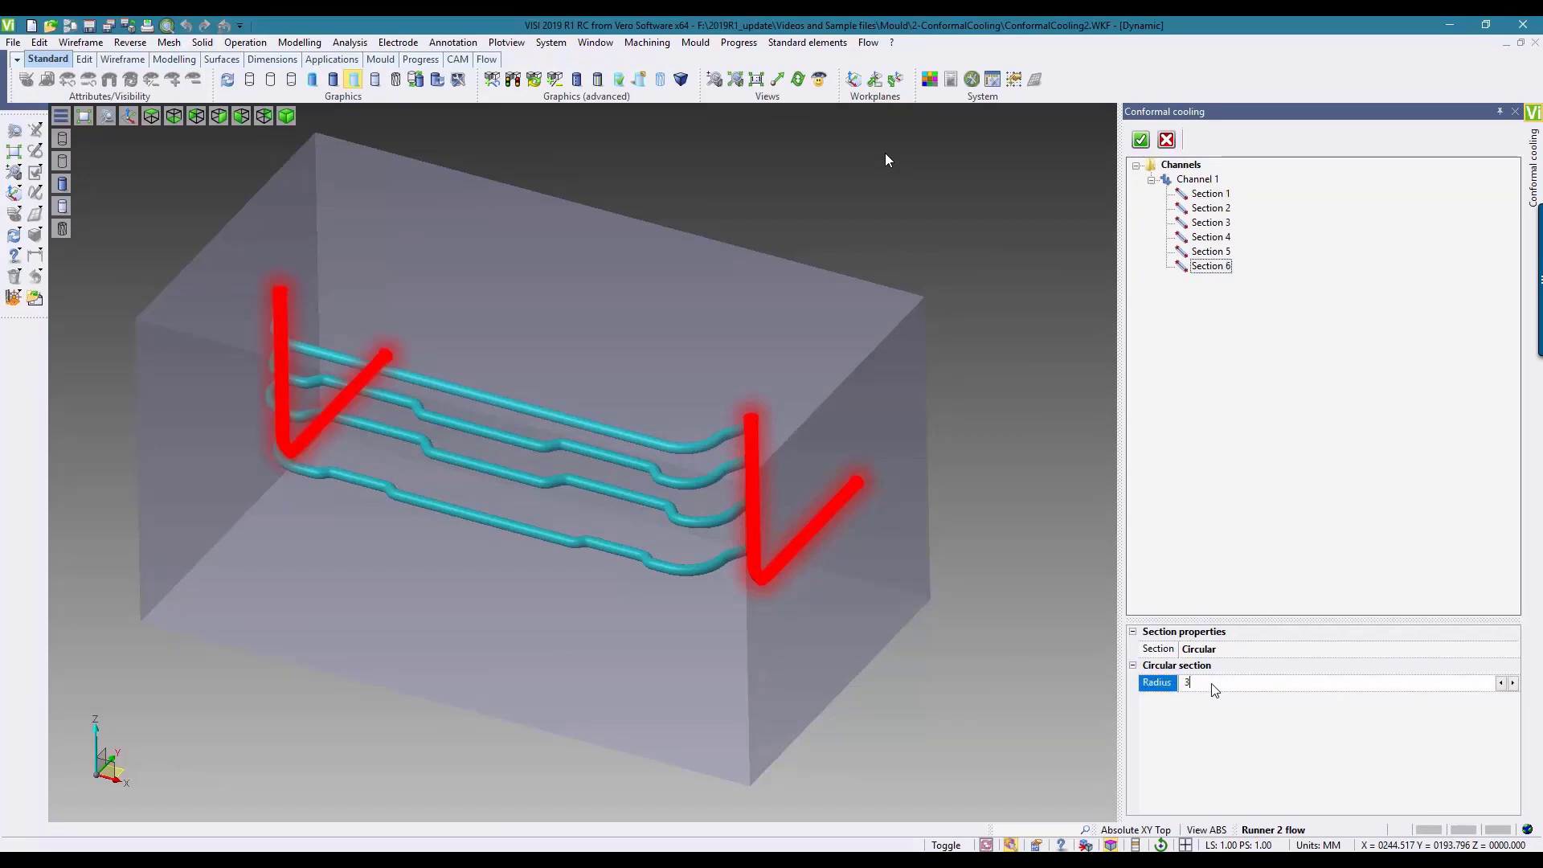
key(Return)
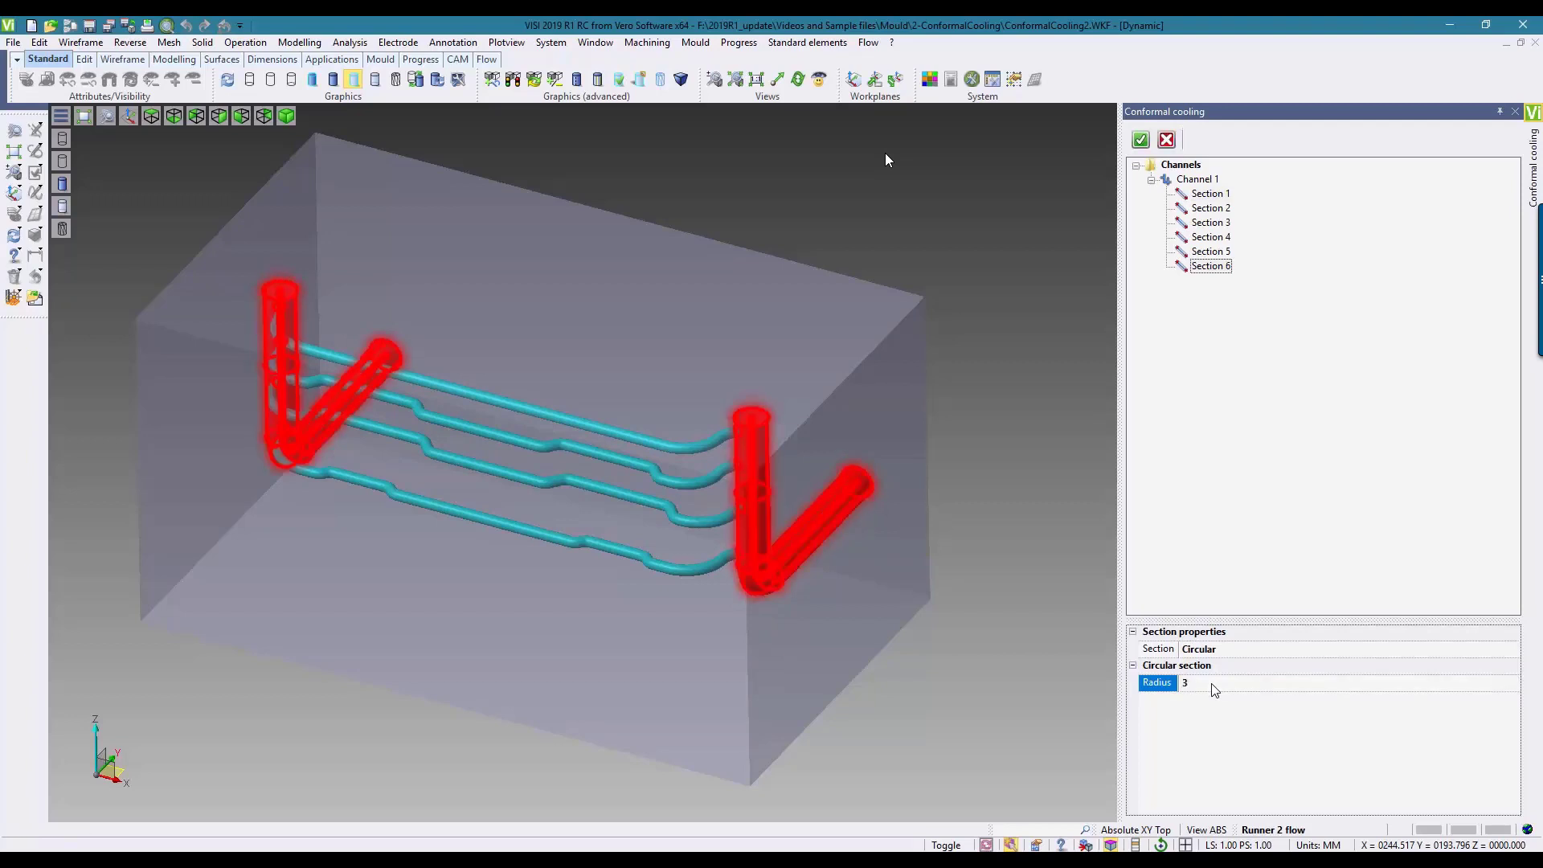
Step: Change Section 2 of the channel to a Squared section with a side of 2
click(1212, 209)
click(1223, 653)
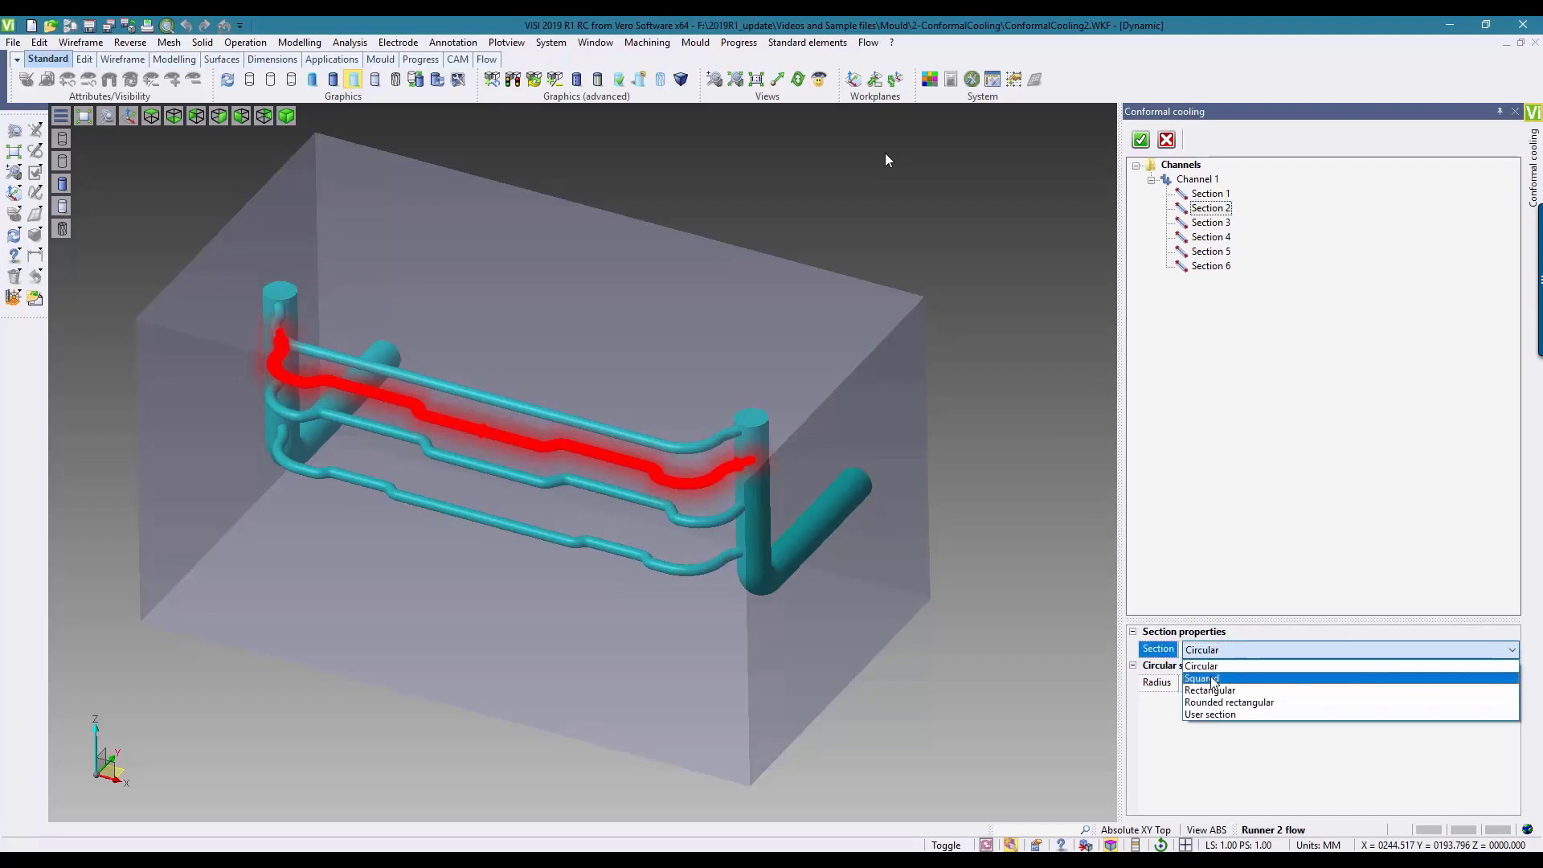
click(1212, 679)
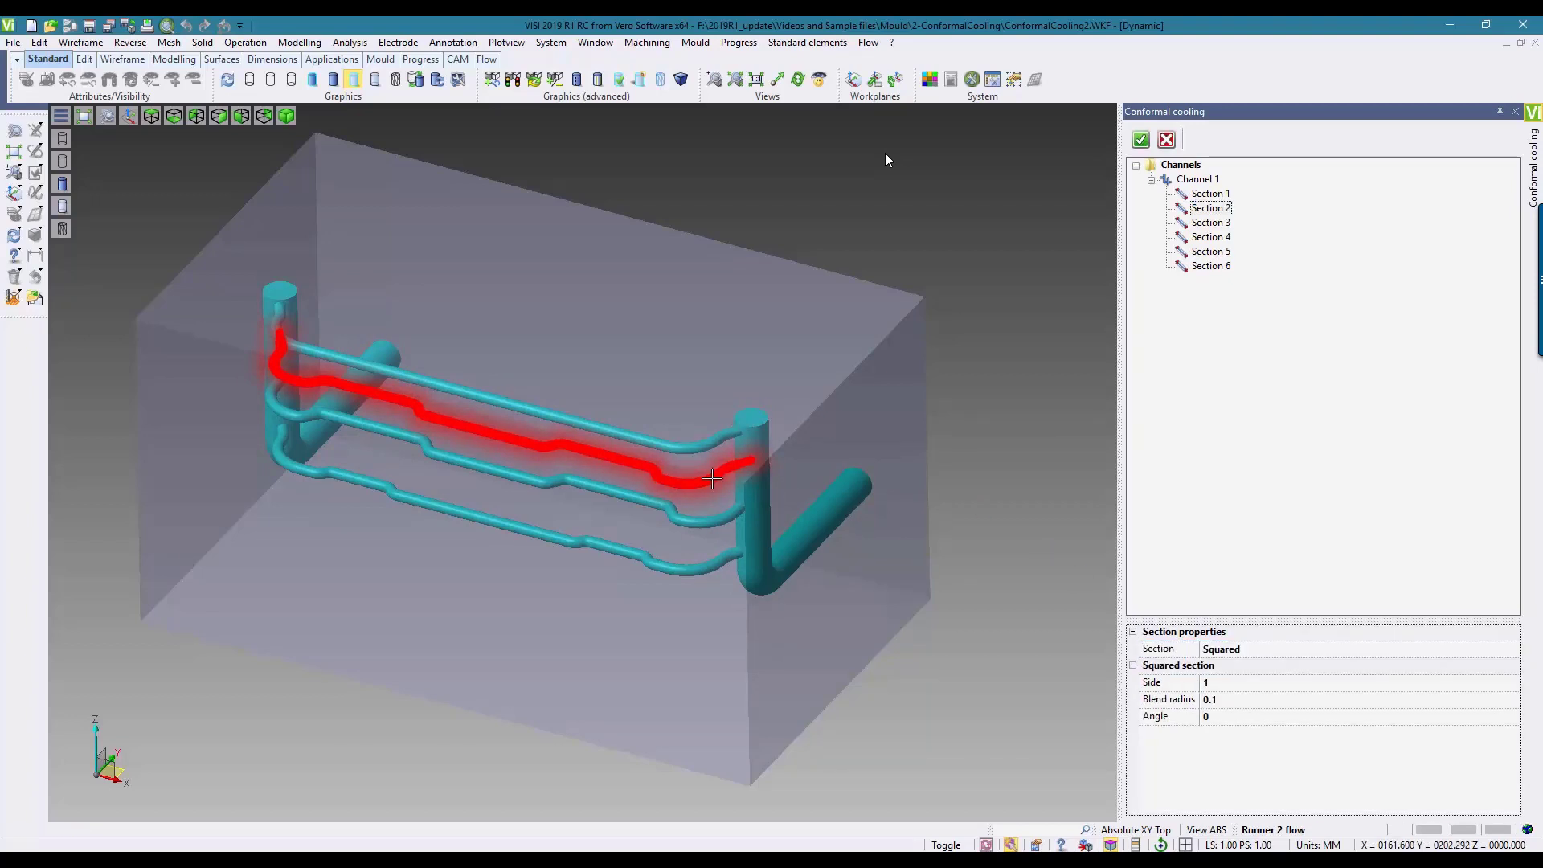
scroll(712, 479, up, 10)
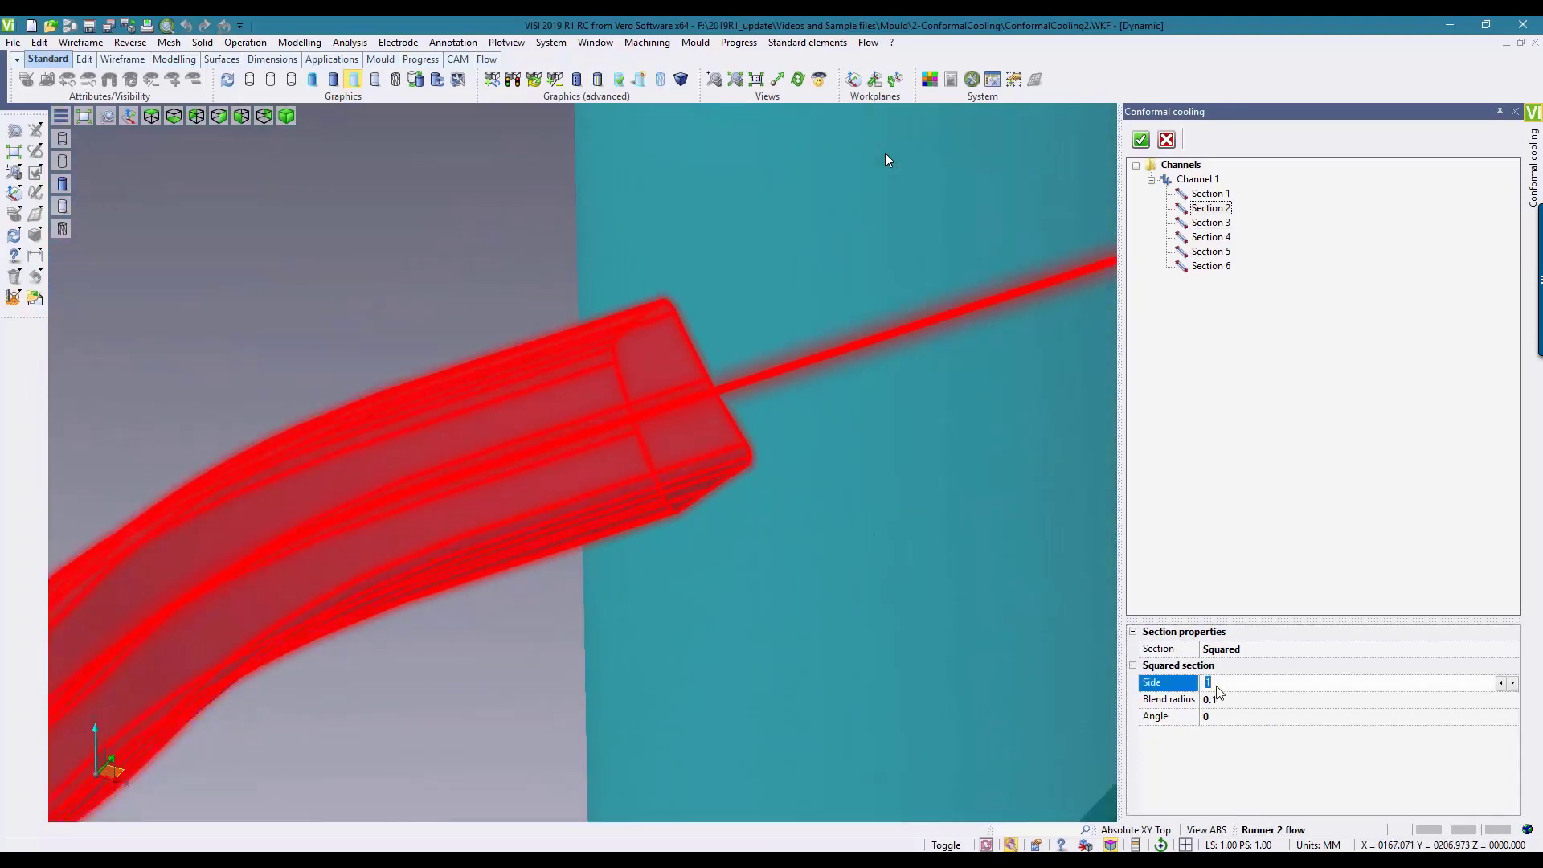
key(BackSpace)
text(2)
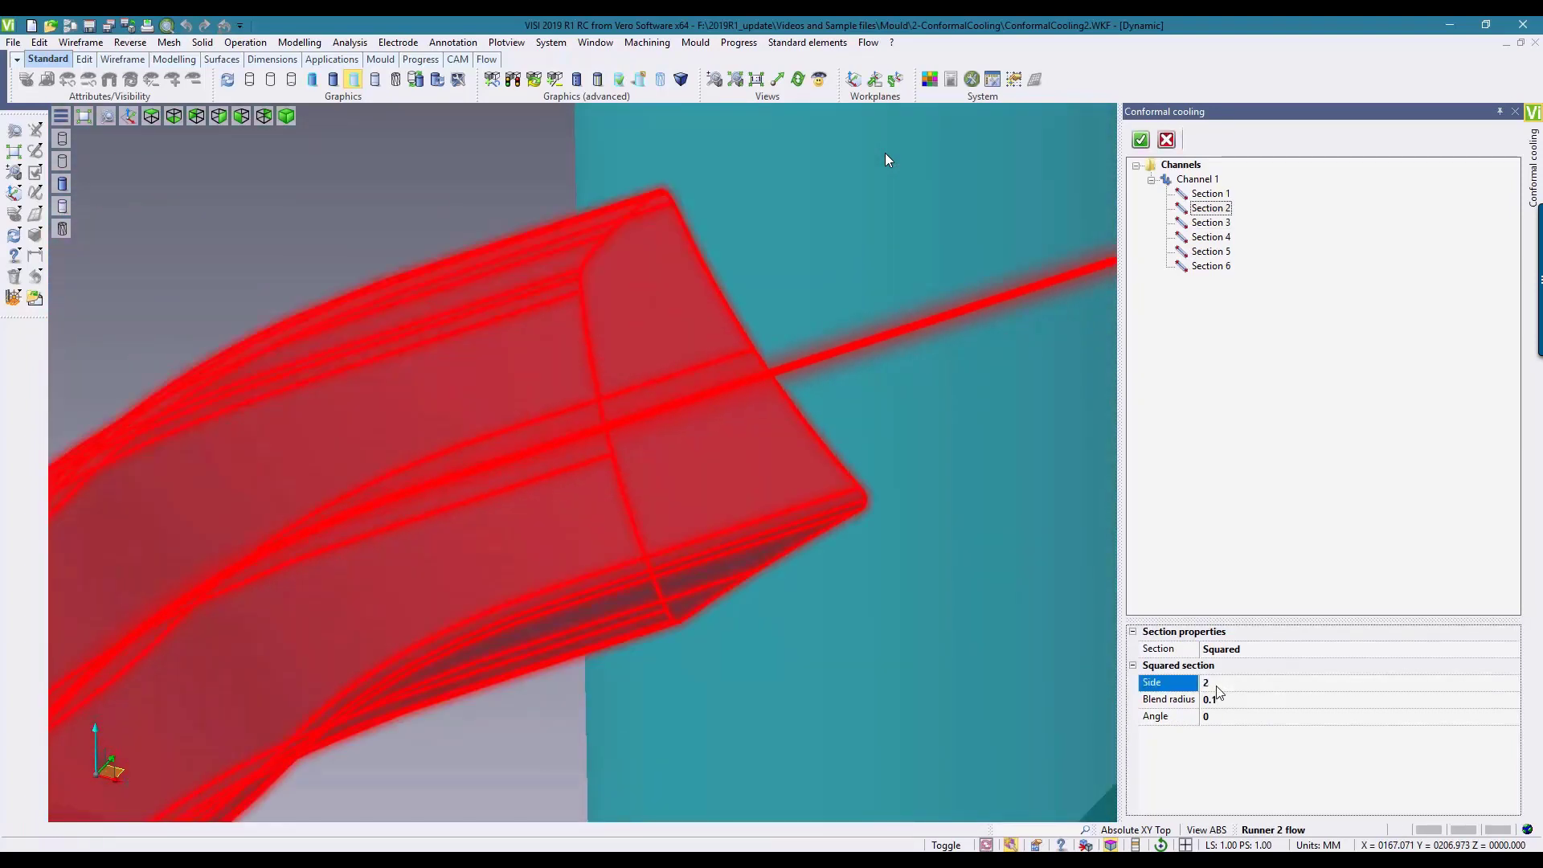
Step: Change Section 3 to a Rectangular section and set its blend radius to 0.2
click(1213, 223)
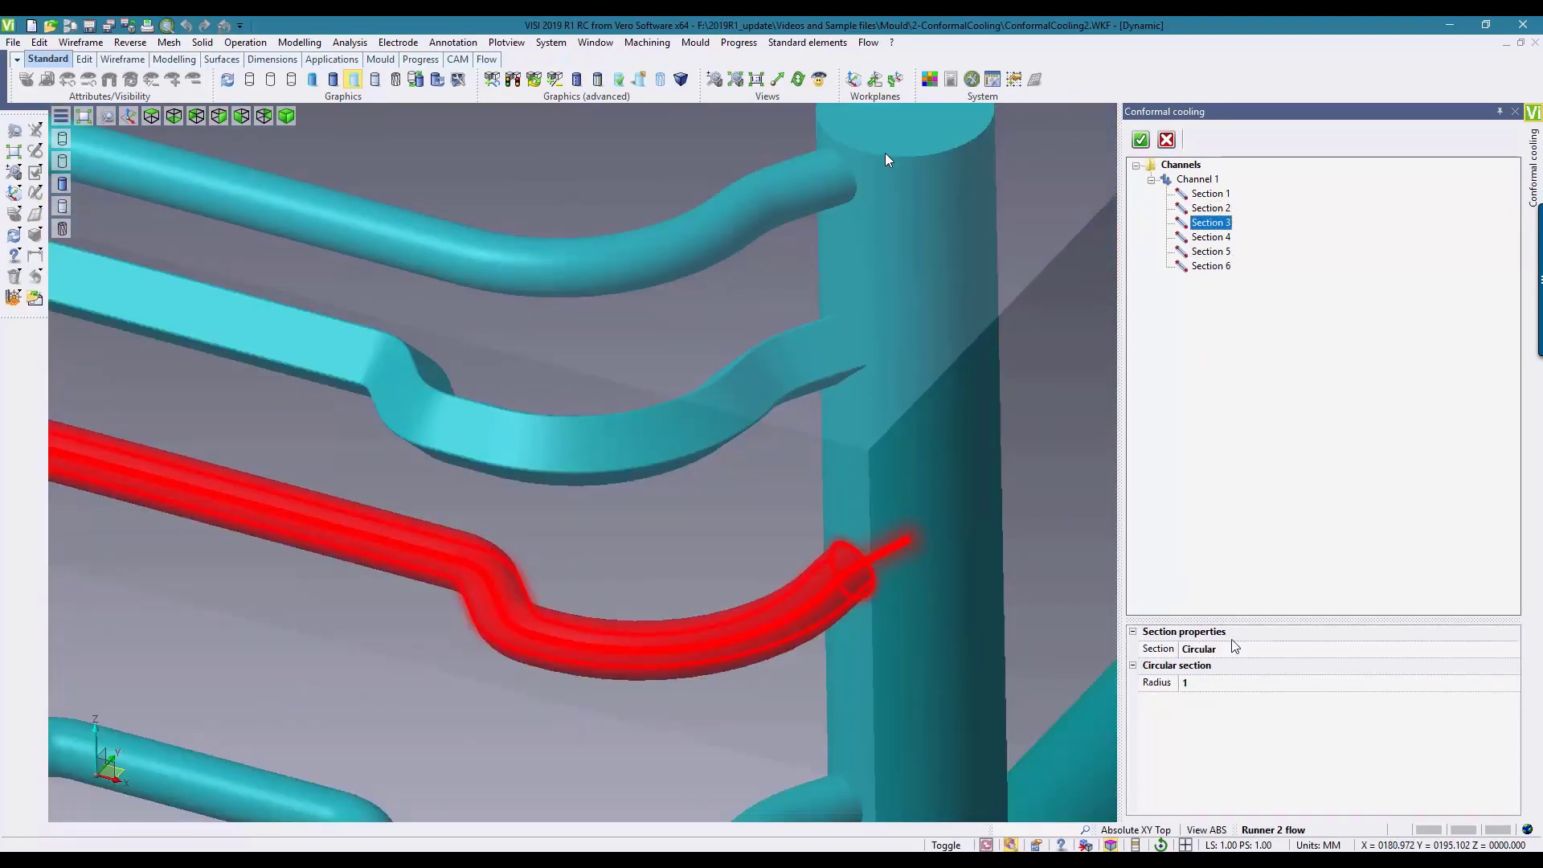
click(1223, 649)
click(1223, 650)
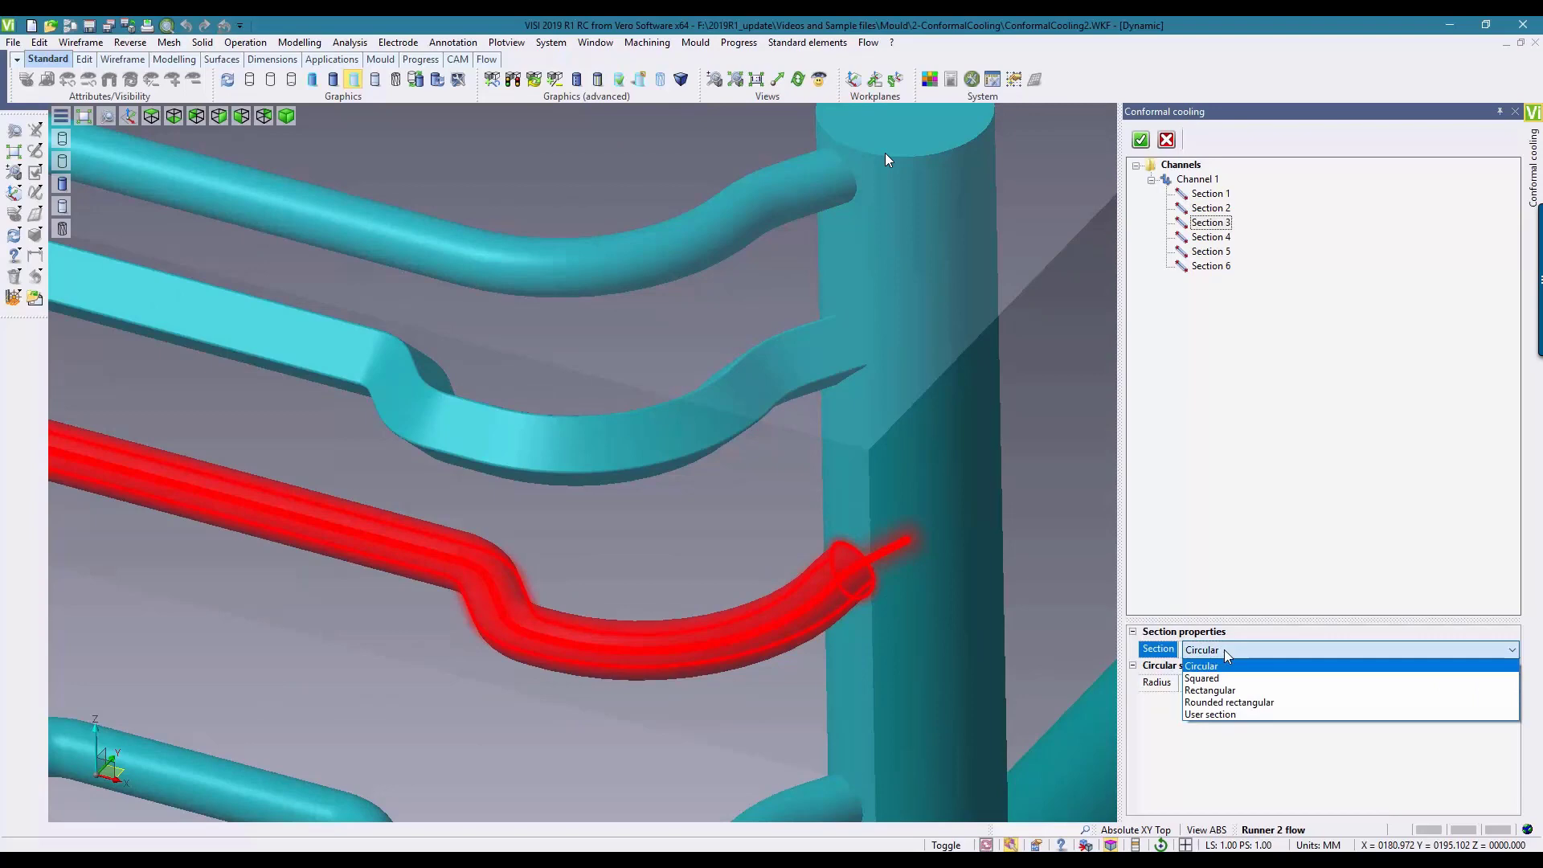
click(1206, 690)
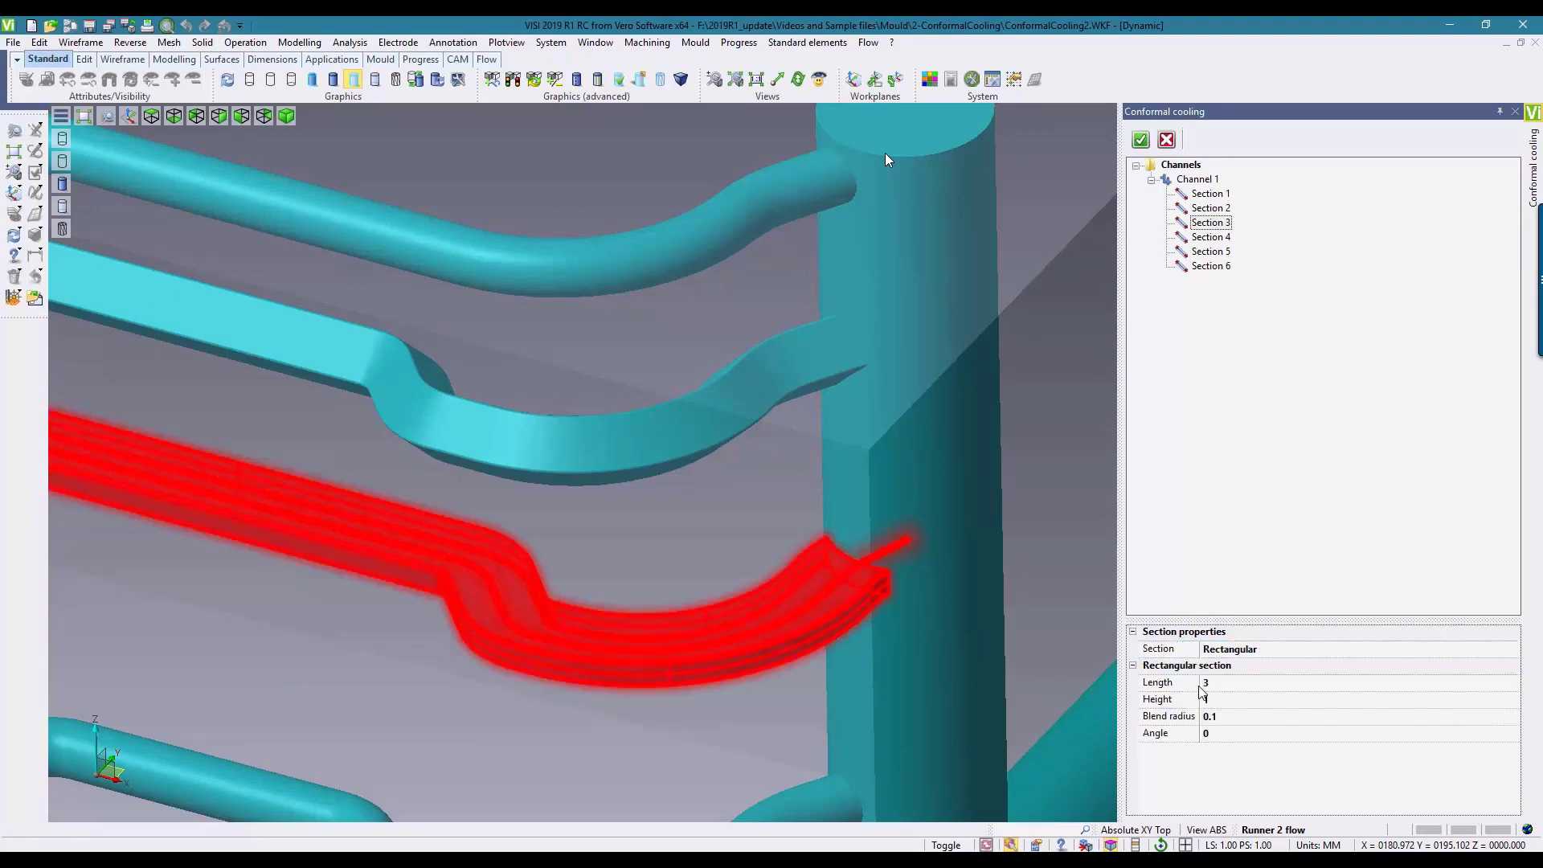
scroll(876, 581, up, 5)
scroll(885, 581, up, 4)
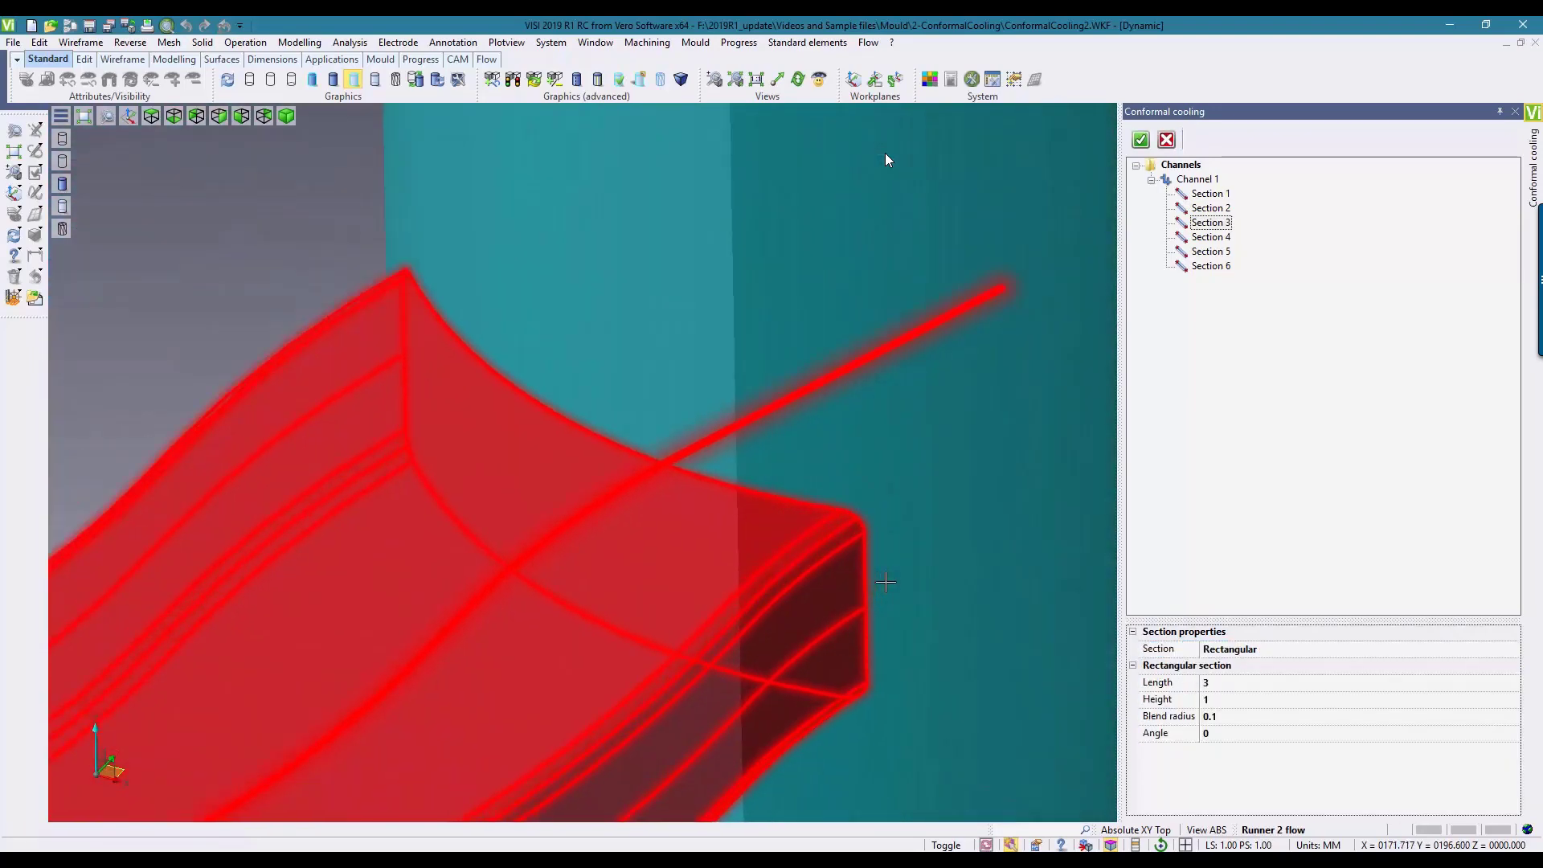
click(1223, 717)
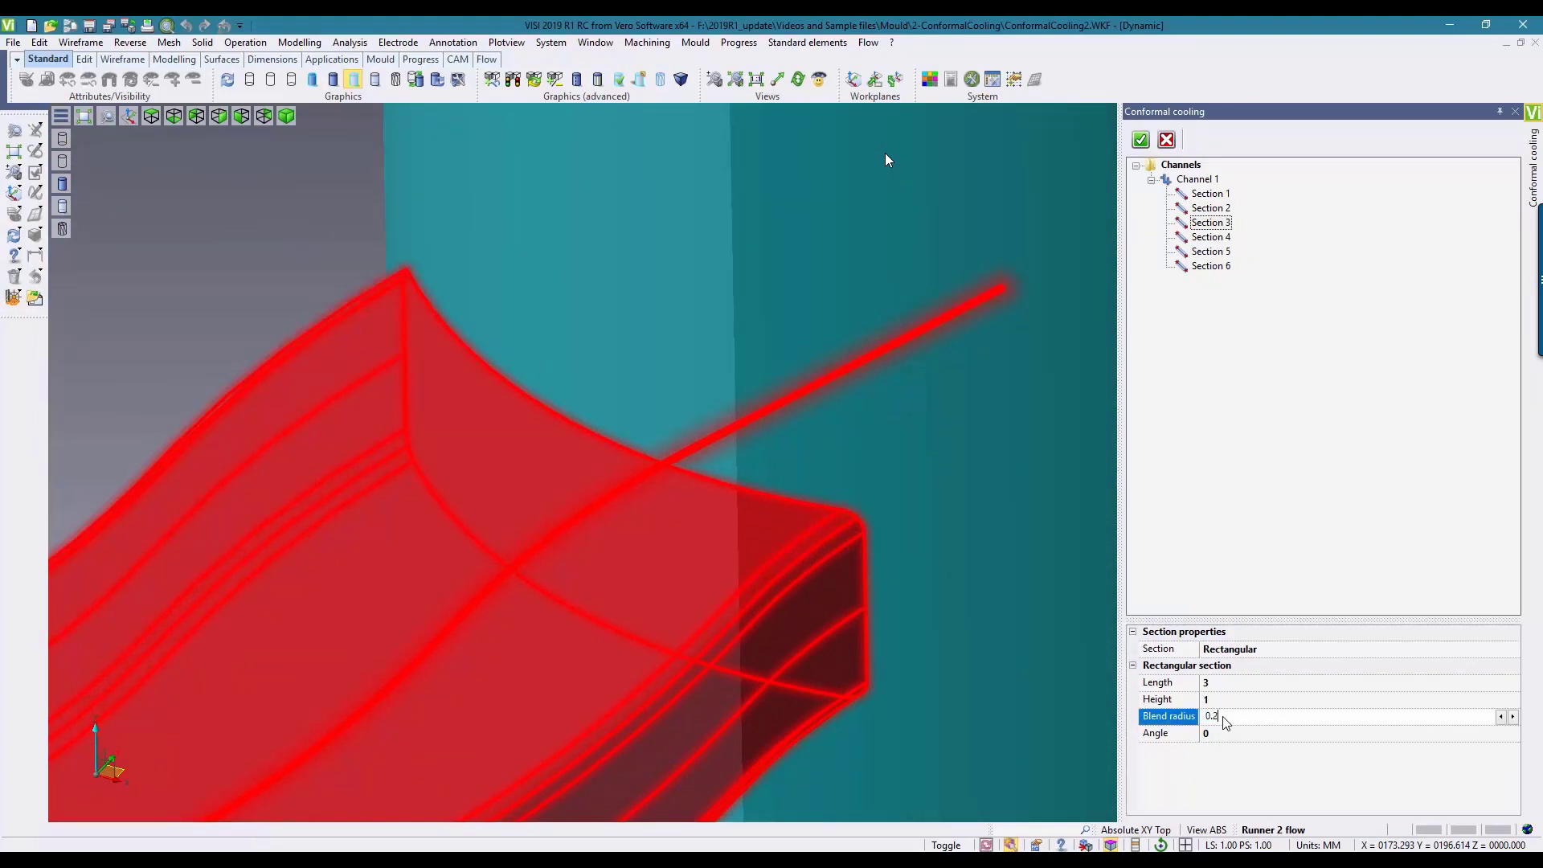
key(Return)
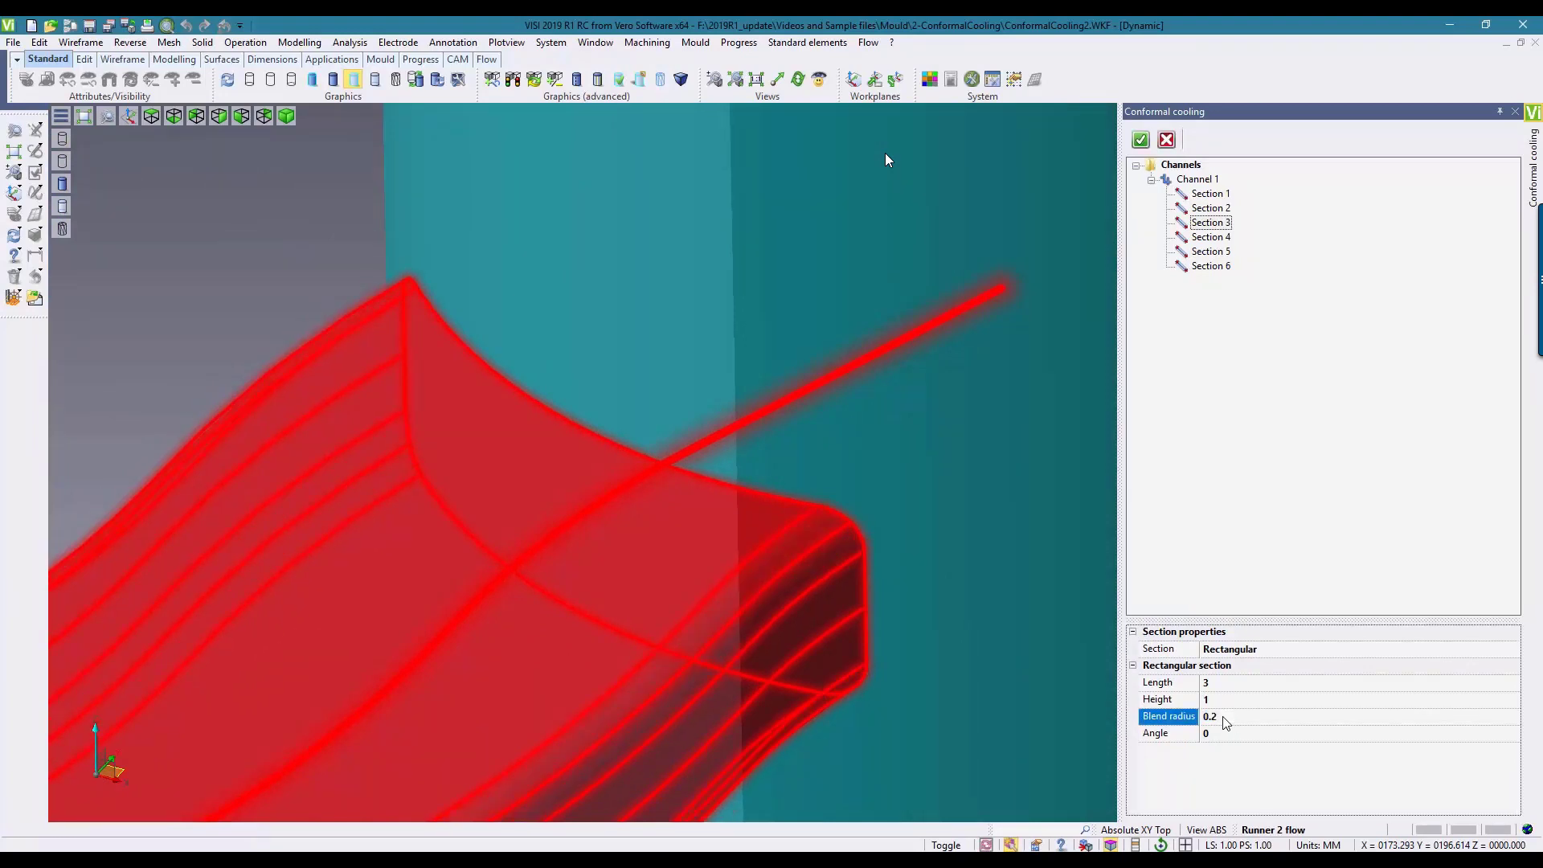
Step: Change Section 4, the lowest run, to a Rounded rectangular section and inspect its end near the vertical pipe
scroll(812, 378, down, 6)
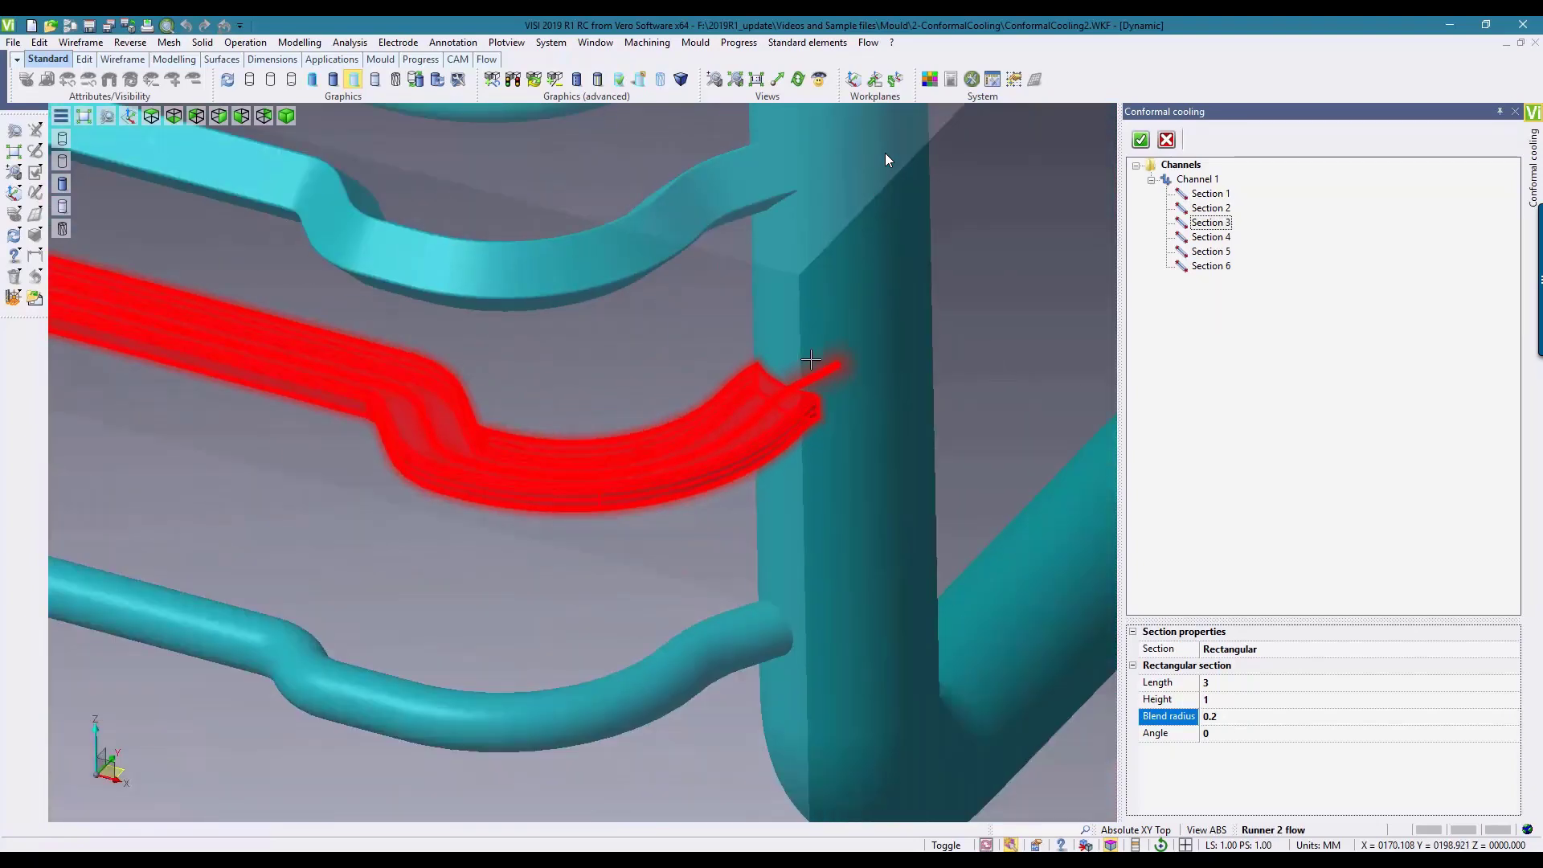
click(1211, 237)
click(1232, 651)
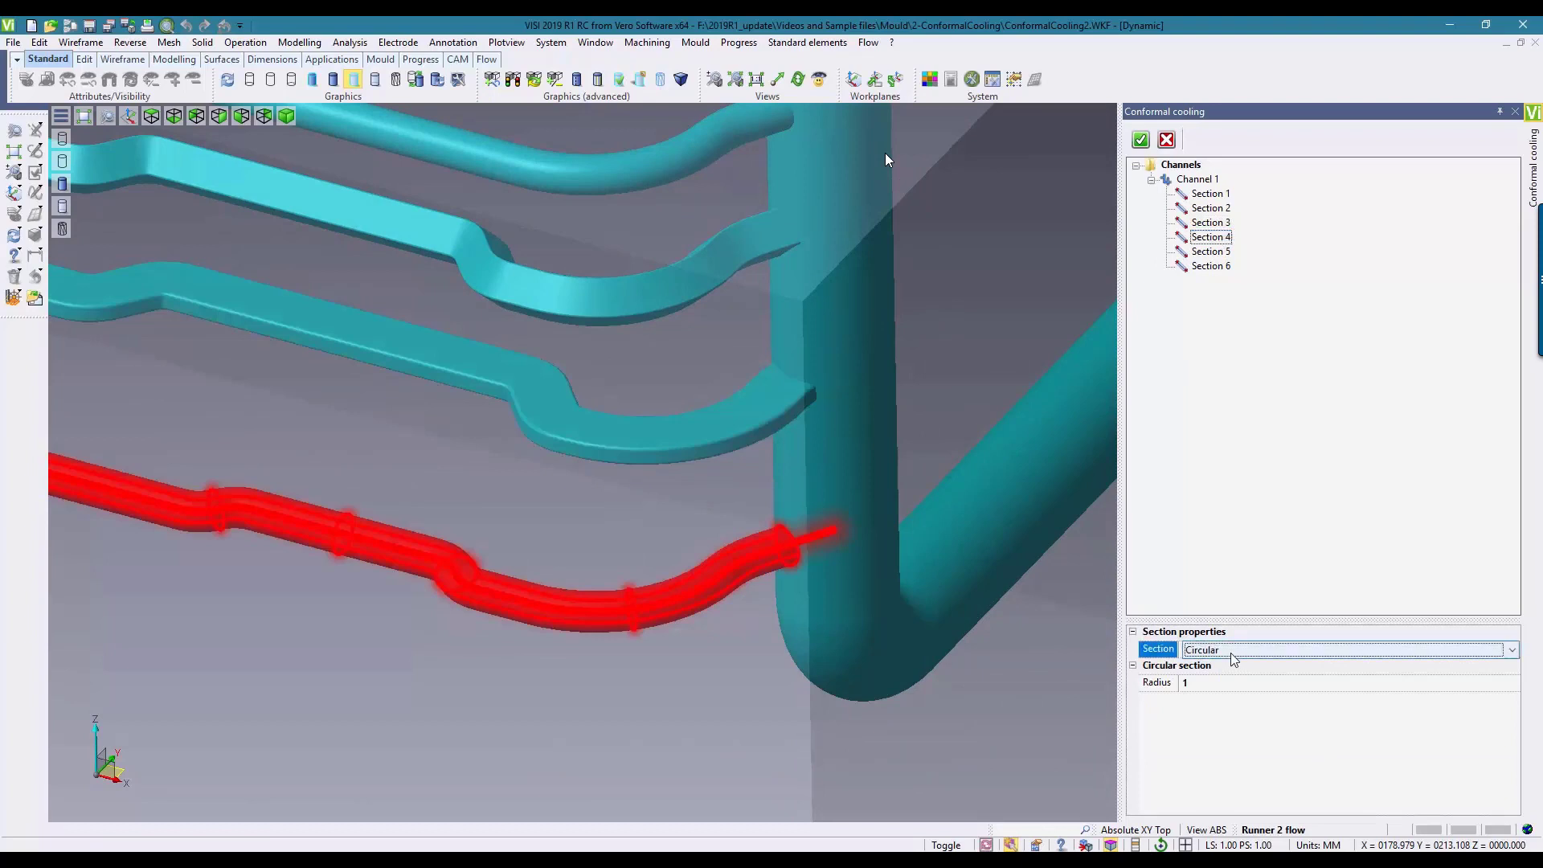
click(1231, 651)
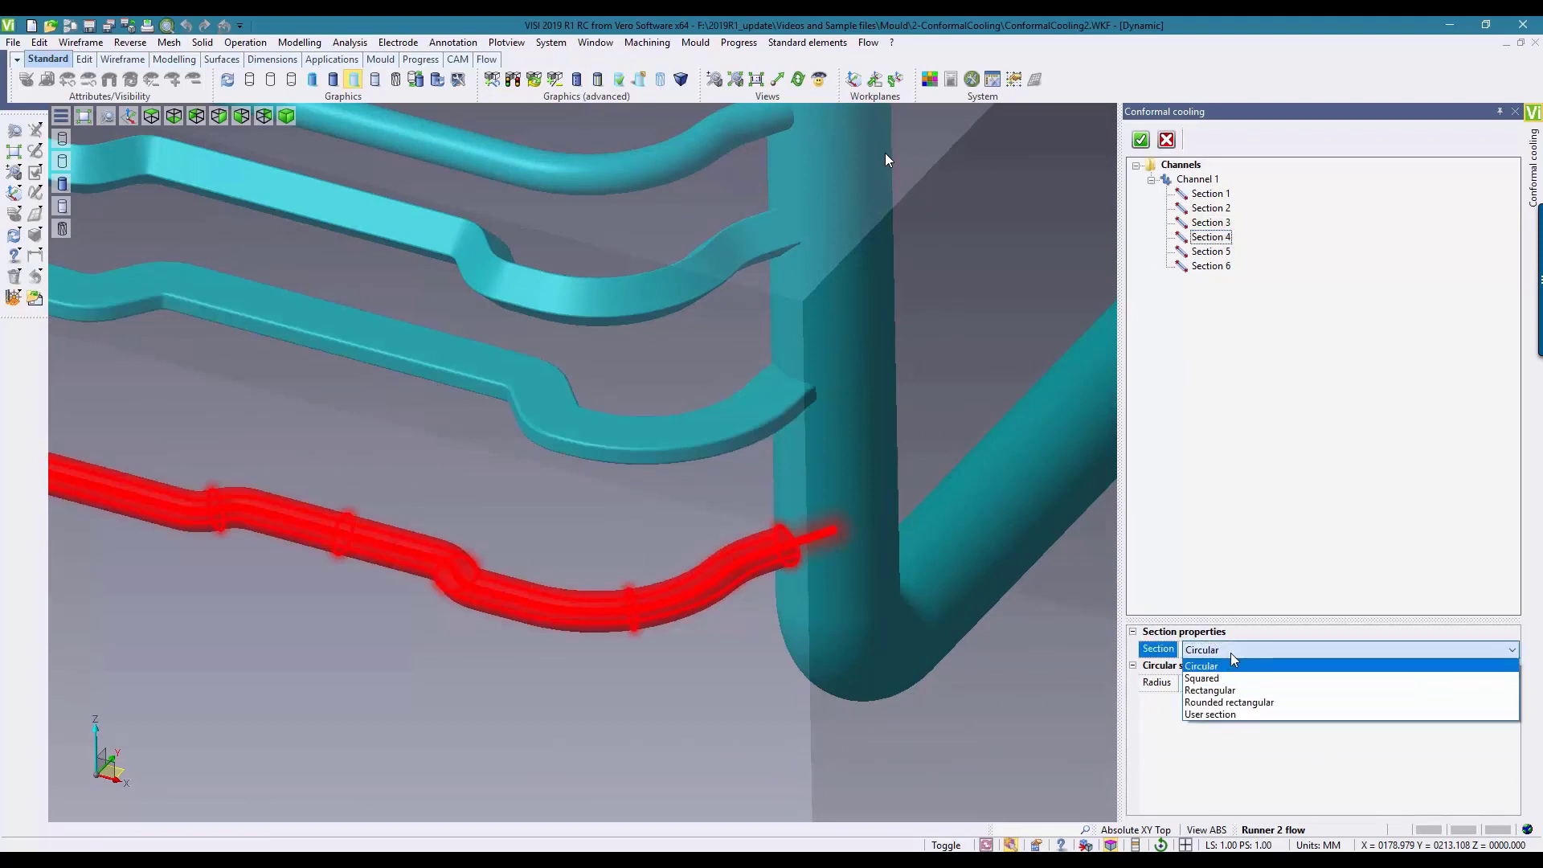
click(1214, 703)
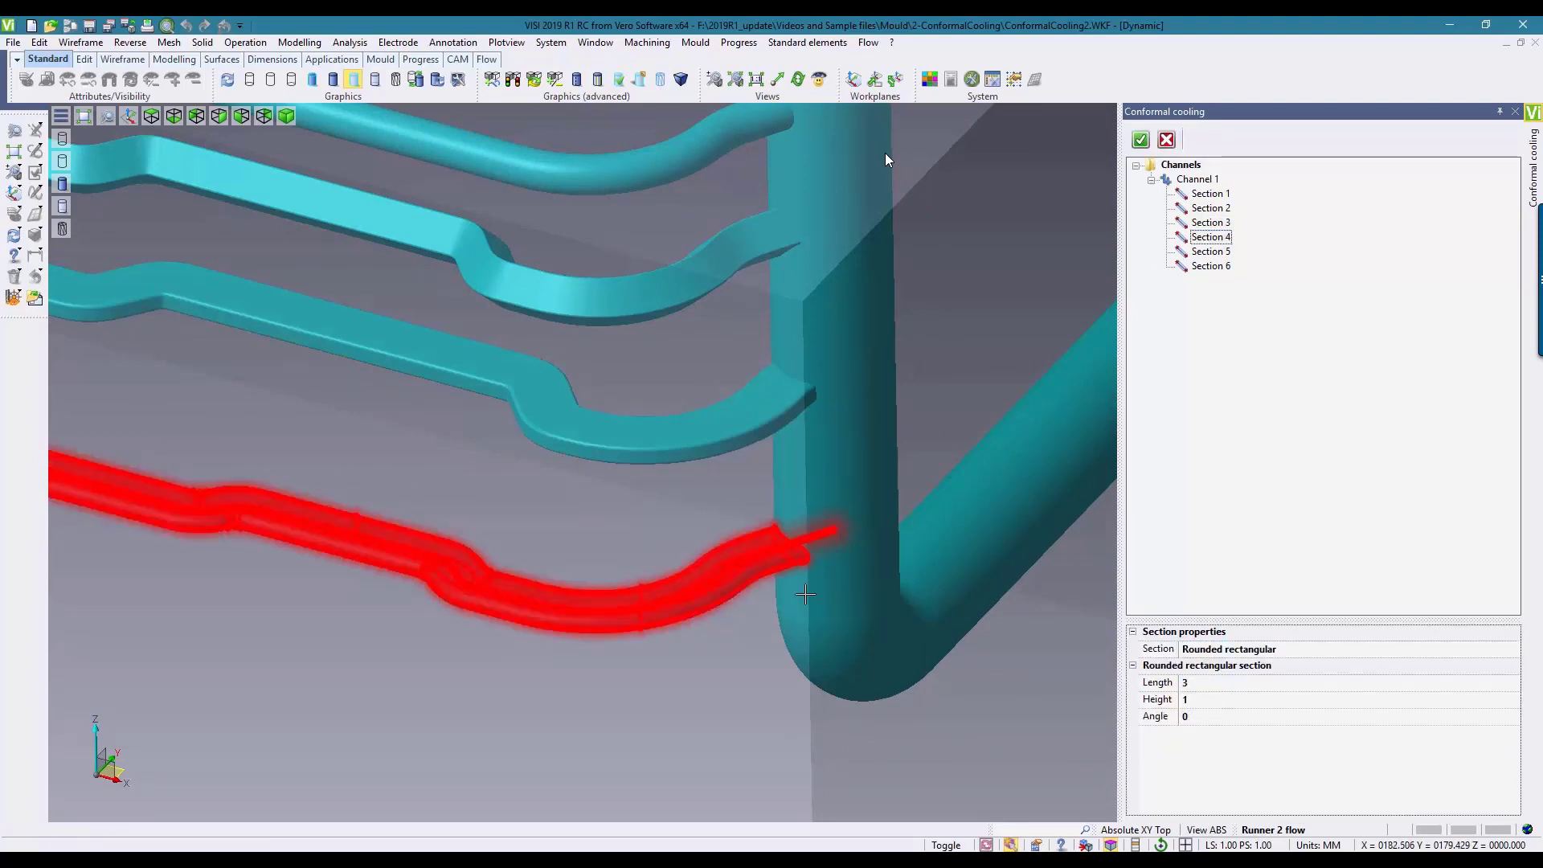
scroll(787, 515, up, 5)
scroll(787, 515, up, 3)
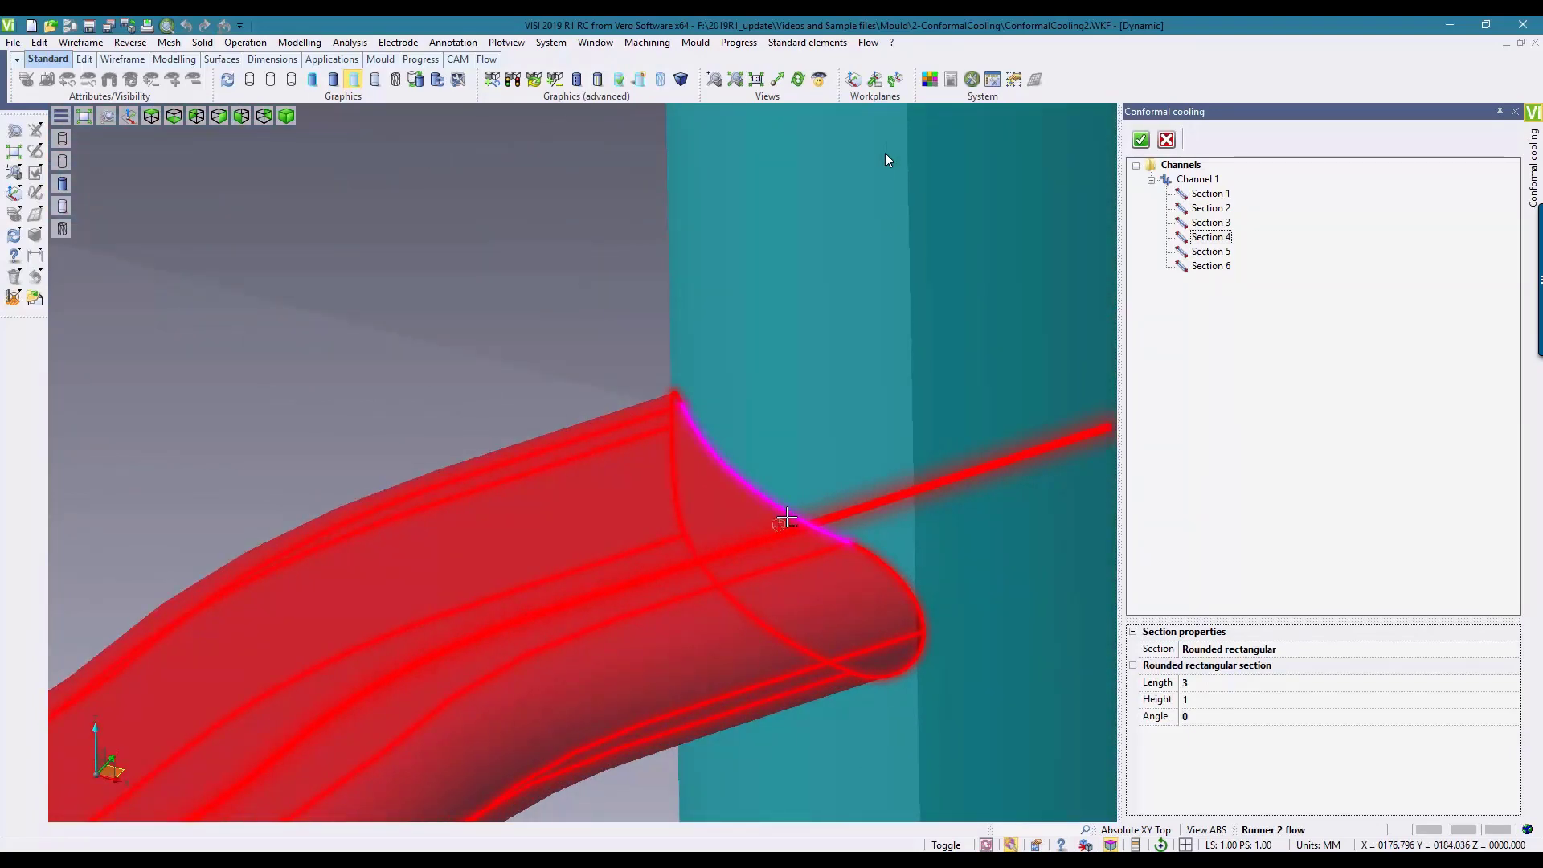
Step: Assign Section 5 a User section from the yellow slot profile, with its reference point midway between the slot's two ends
scroll(787, 515, down, 10)
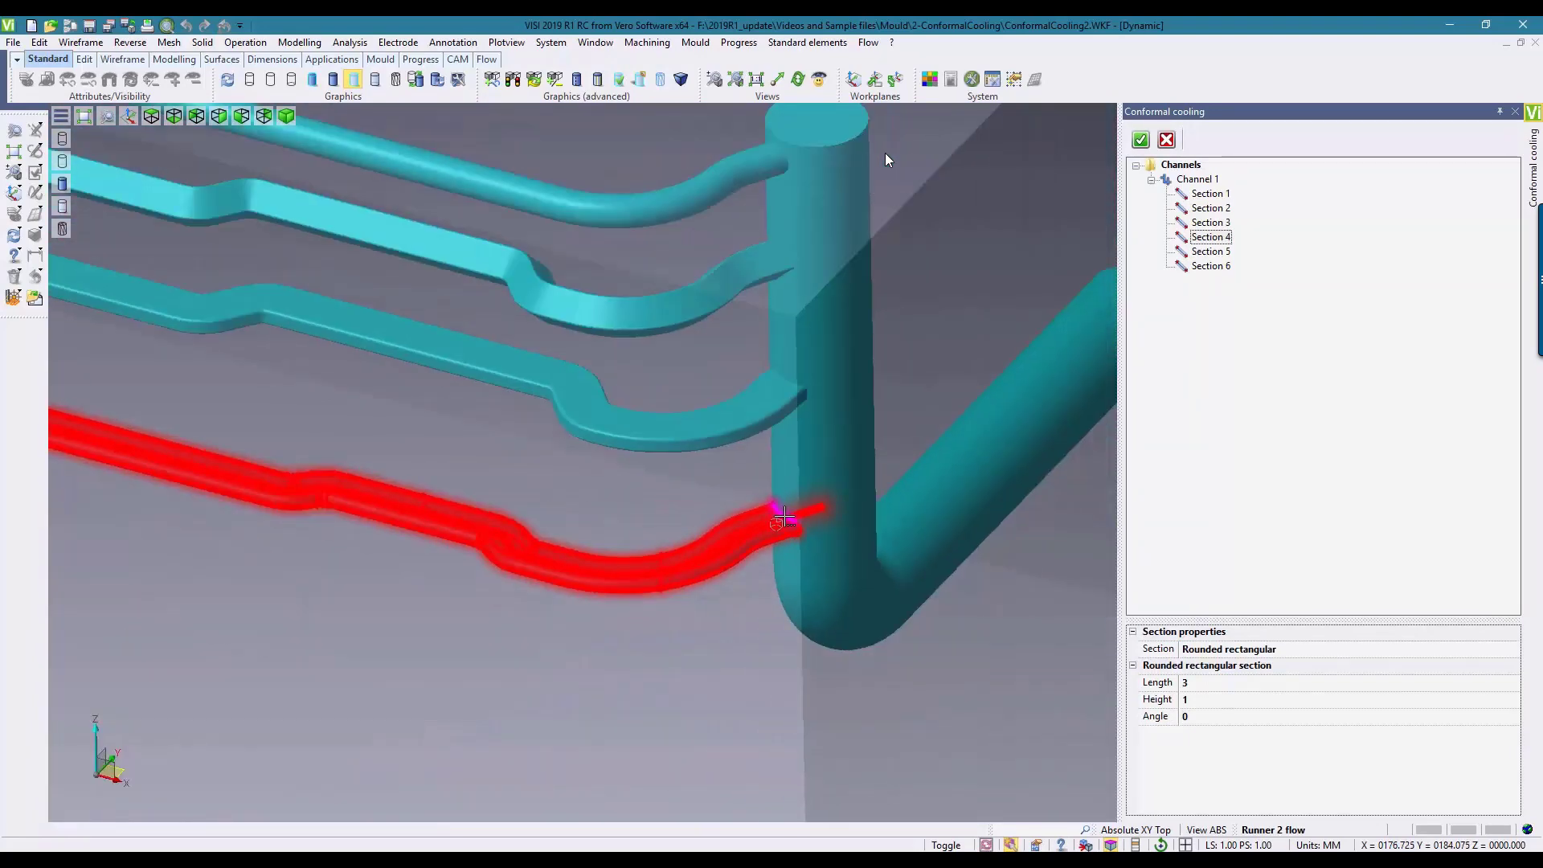
click(1217, 256)
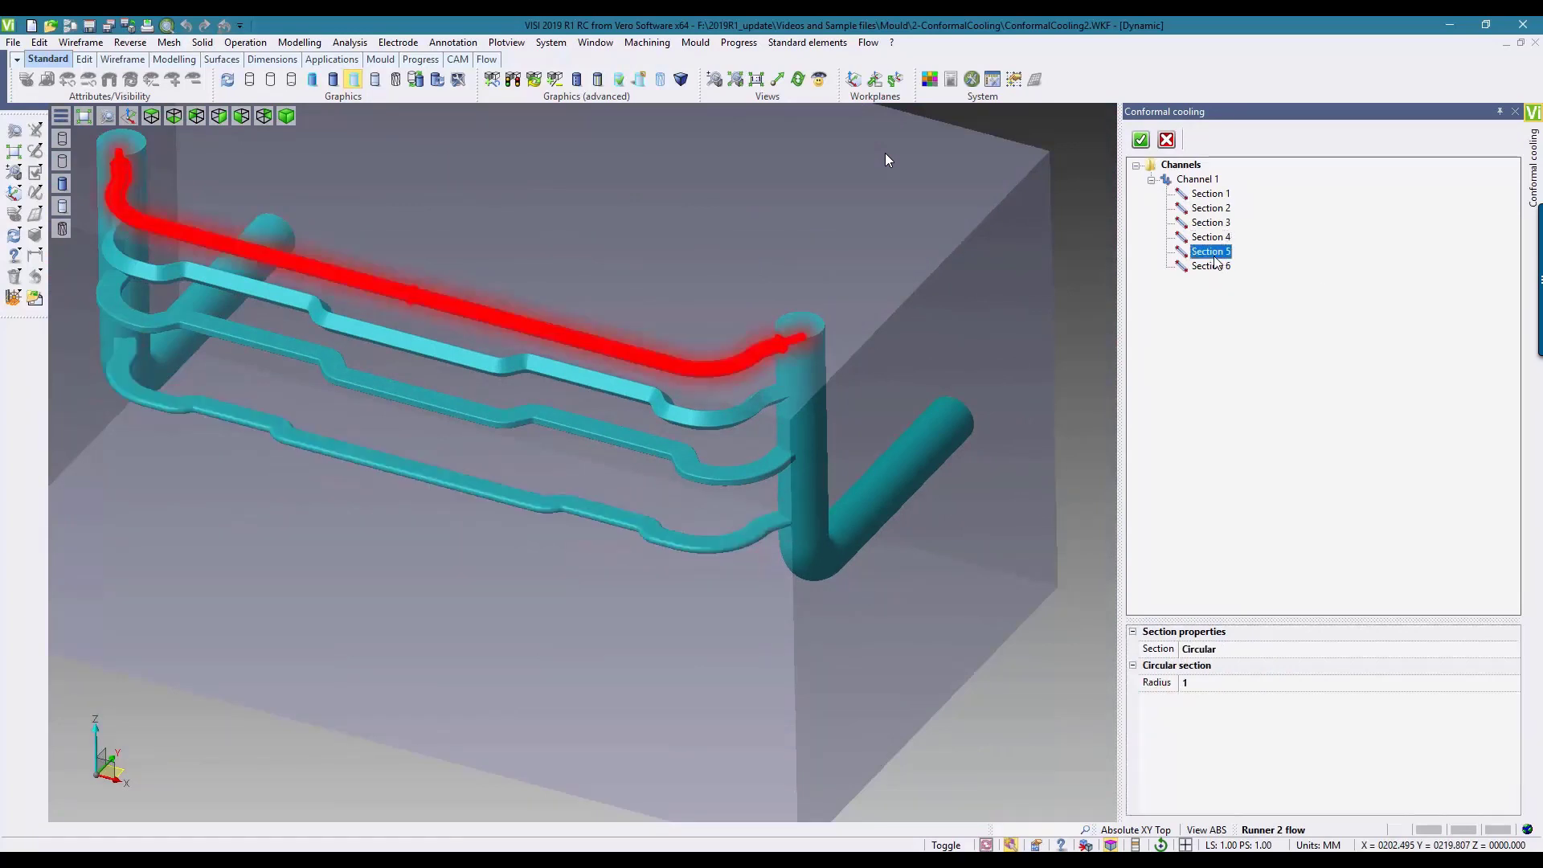
click(1230, 650)
click(1230, 649)
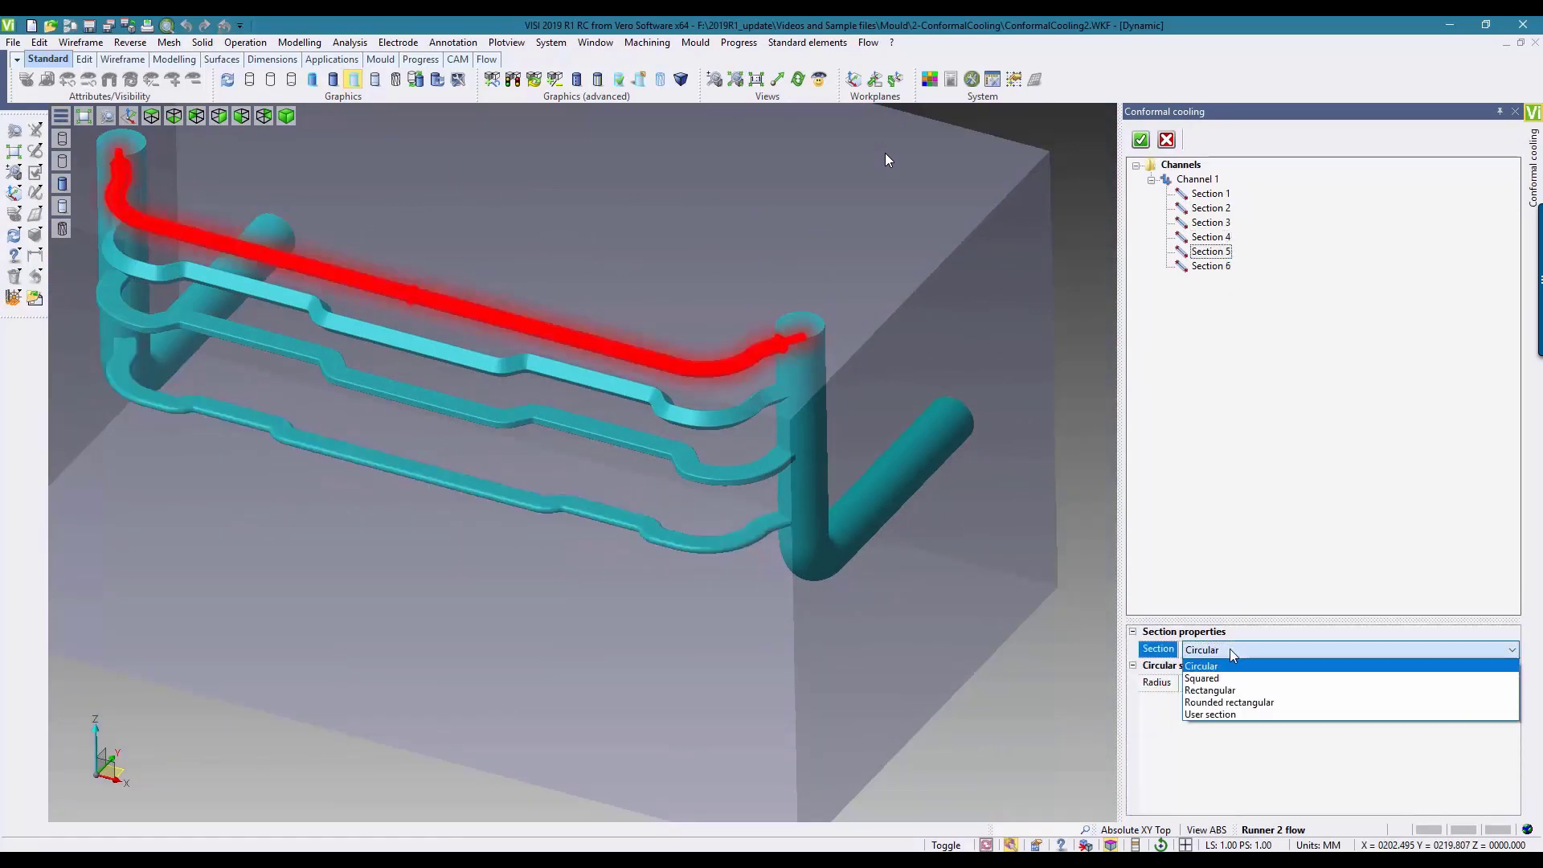
click(1216, 714)
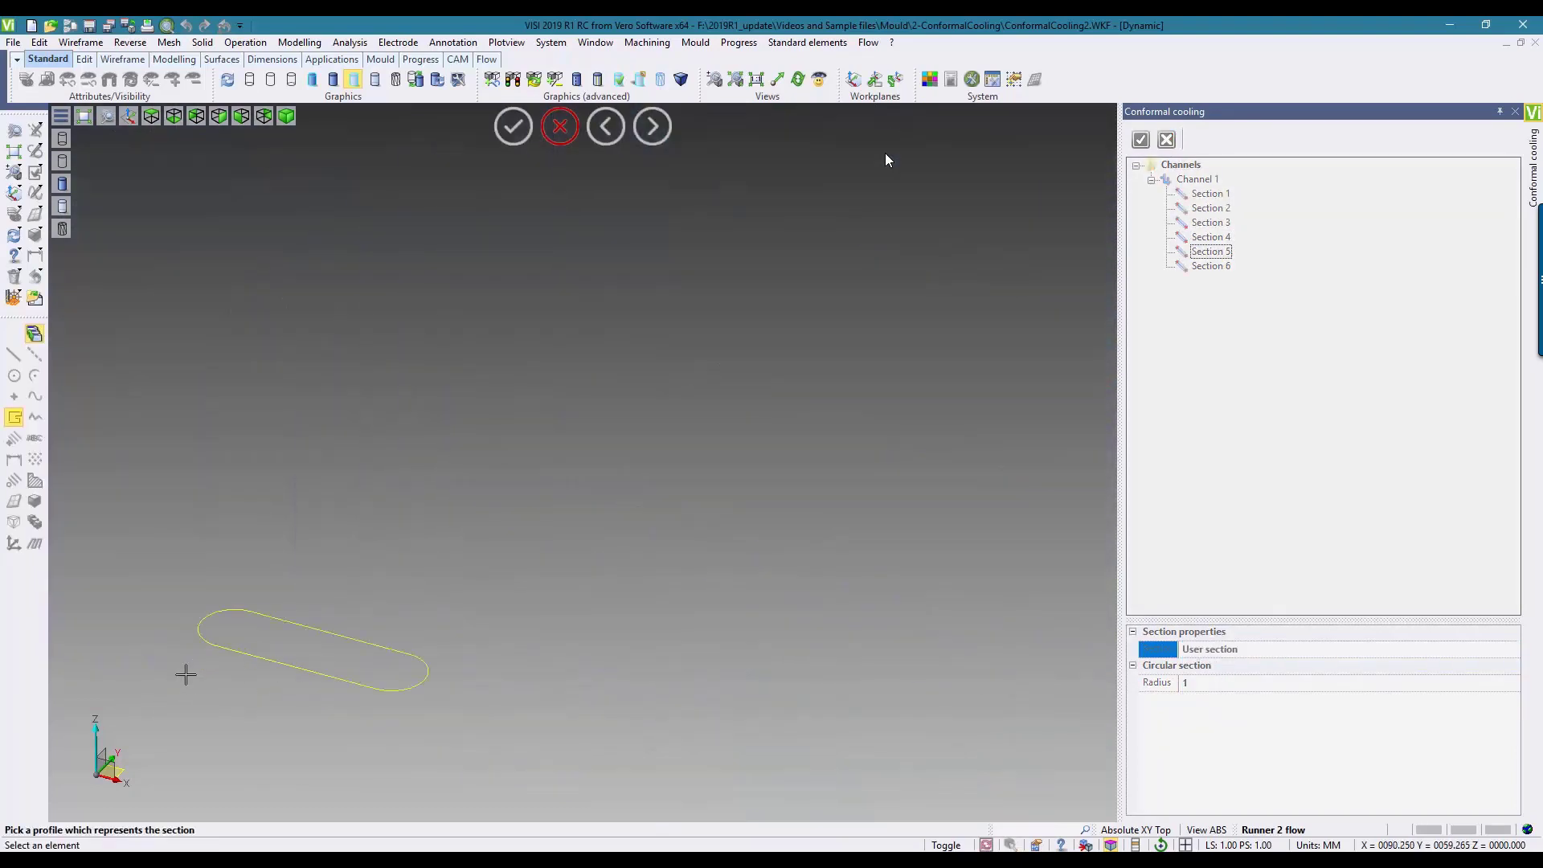
click(241, 534)
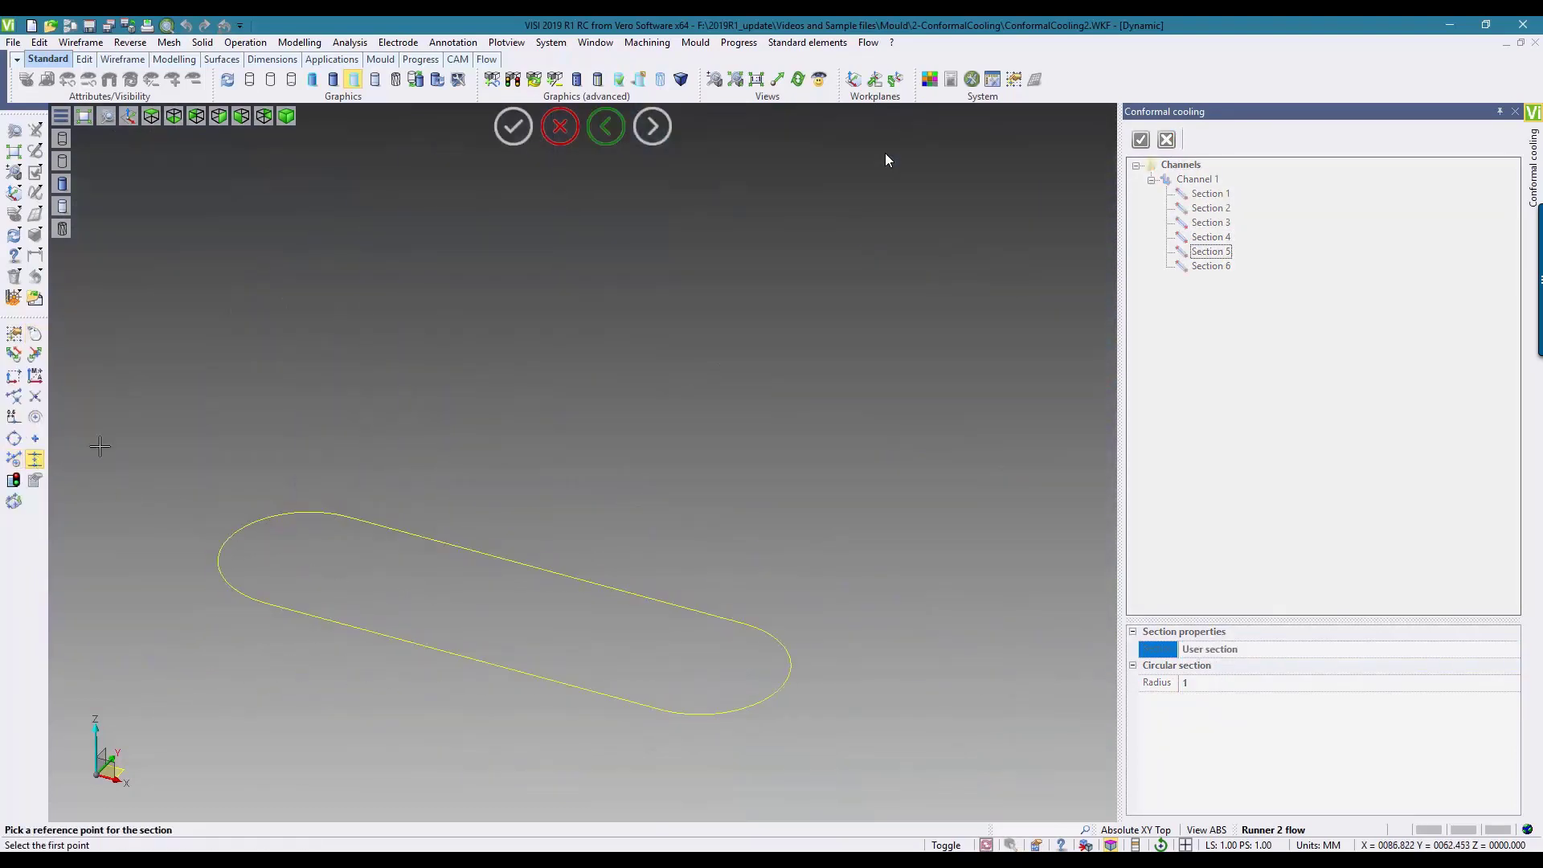
click(310, 554)
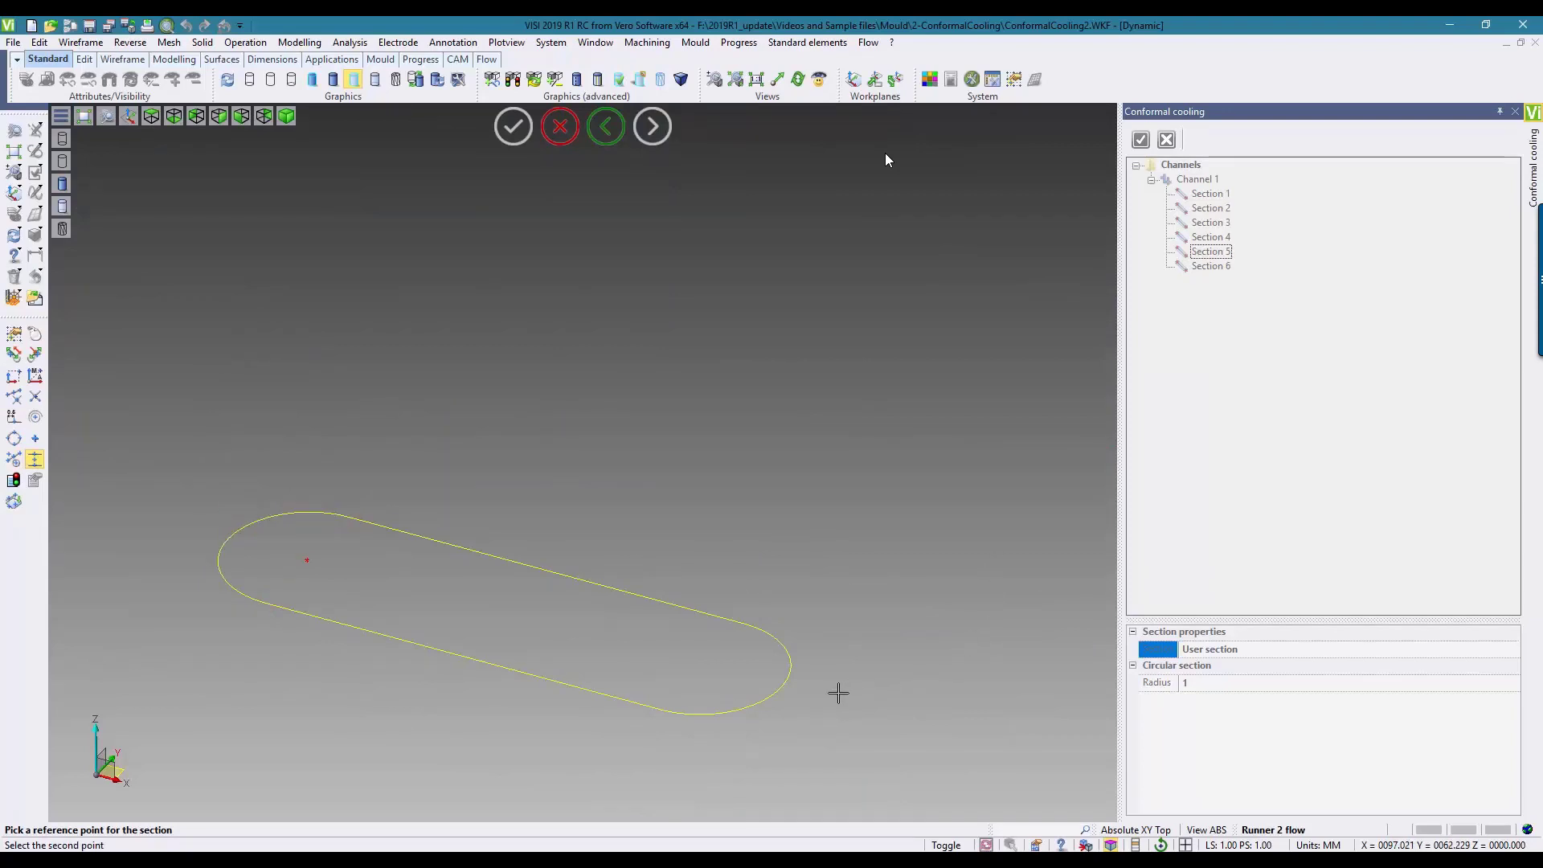
click(789, 679)
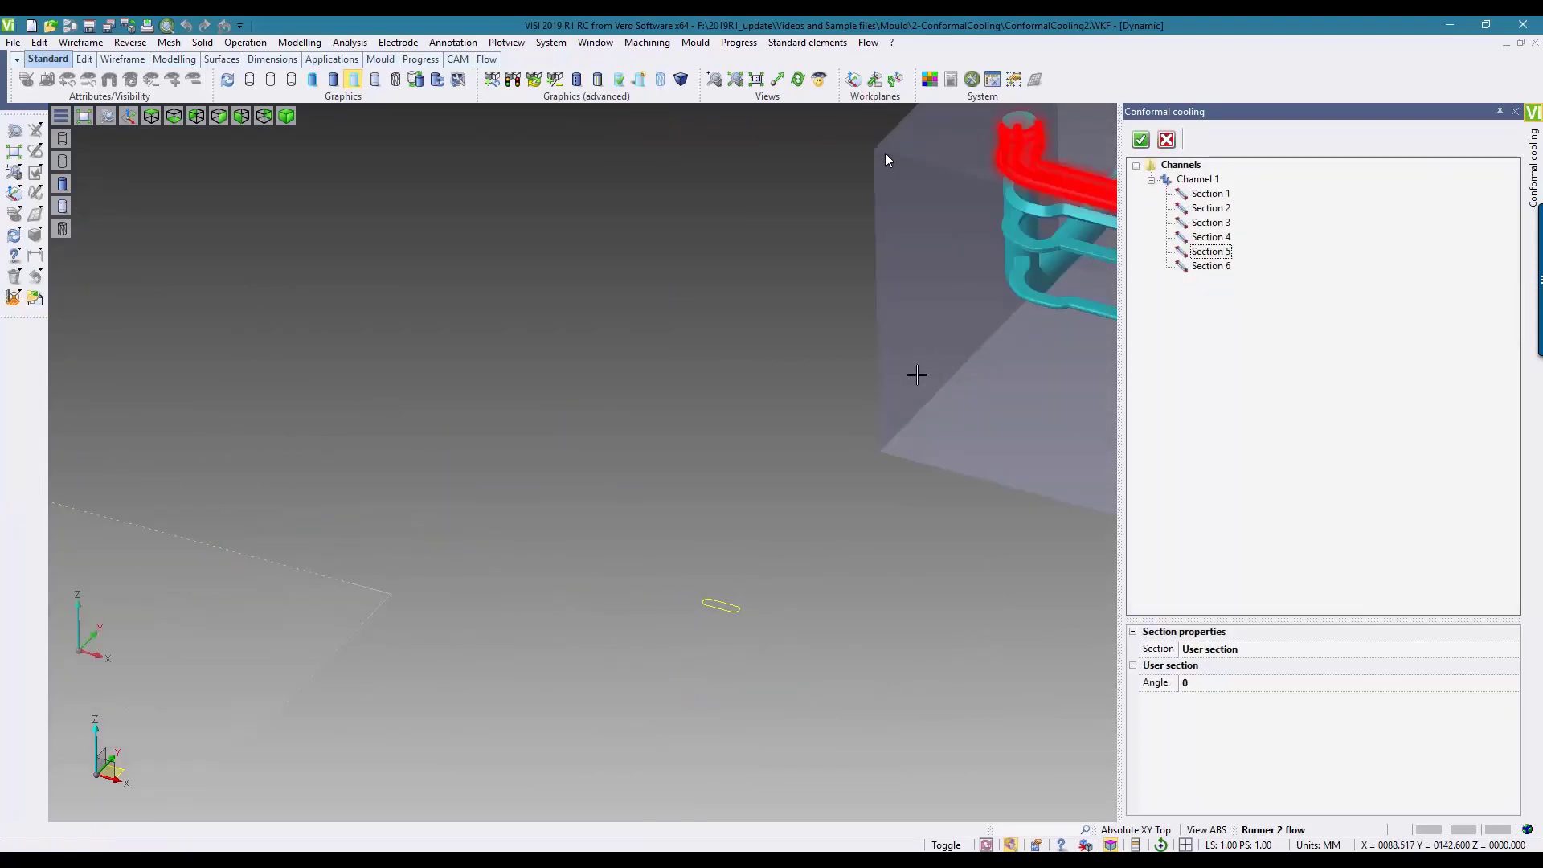
Step: Inspect the custom-section run at both vertical pipes and create the conformal cooling channel solids
scroll(778, 450, up, 5)
mouse_move(716, 454)
middle_down()
mouse_move(712, 383)
mouse_move(744, 419)
mouse_move(724, 427)
middle_up()
scroll(804, 357, down, 4)
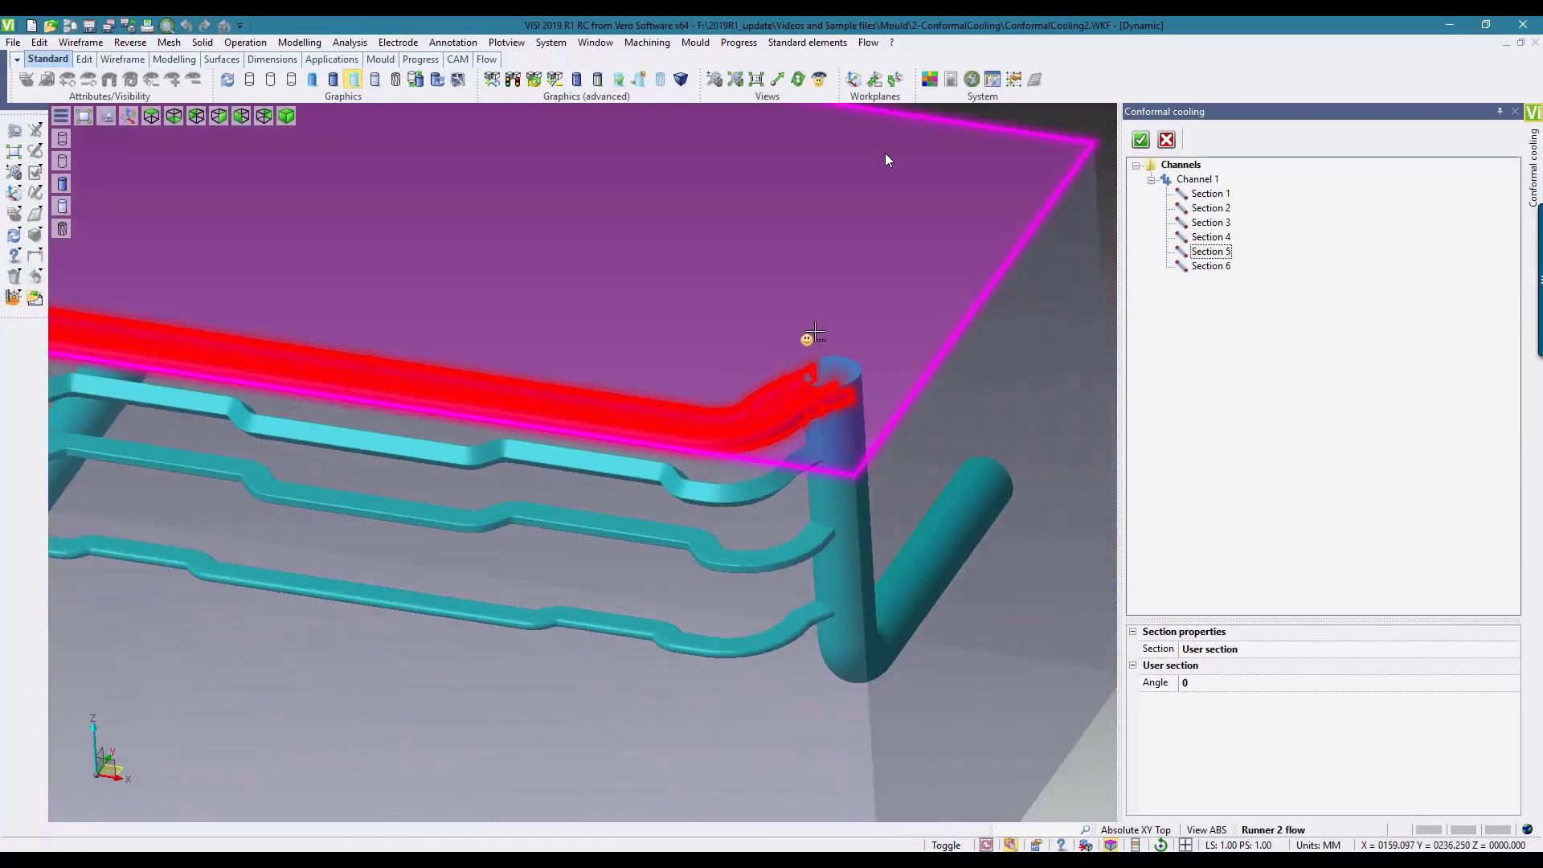
scroll(826, 343, down, 5)
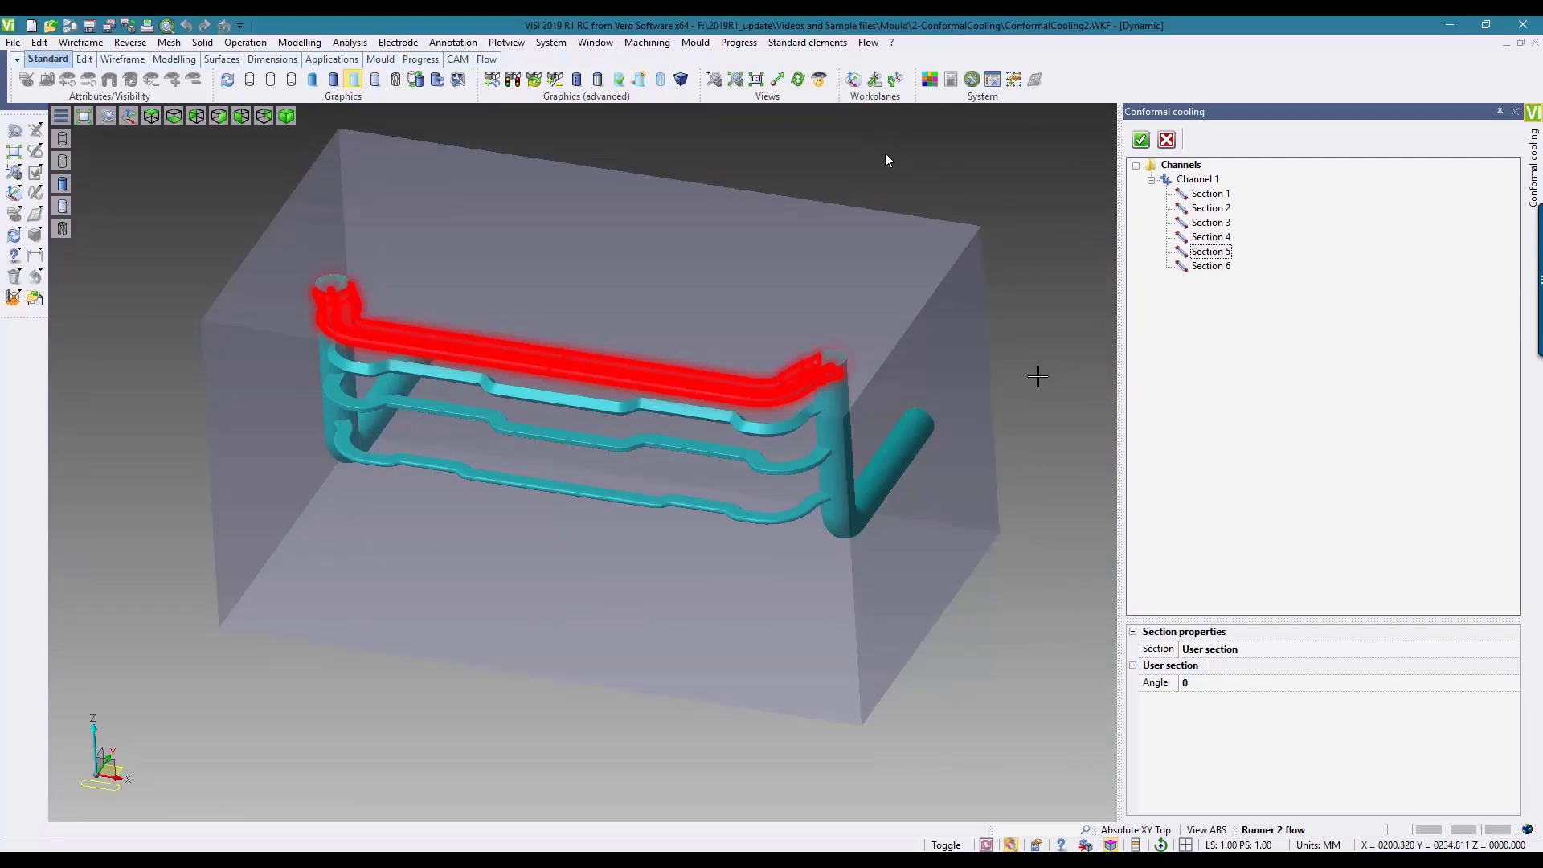
click(1143, 140)
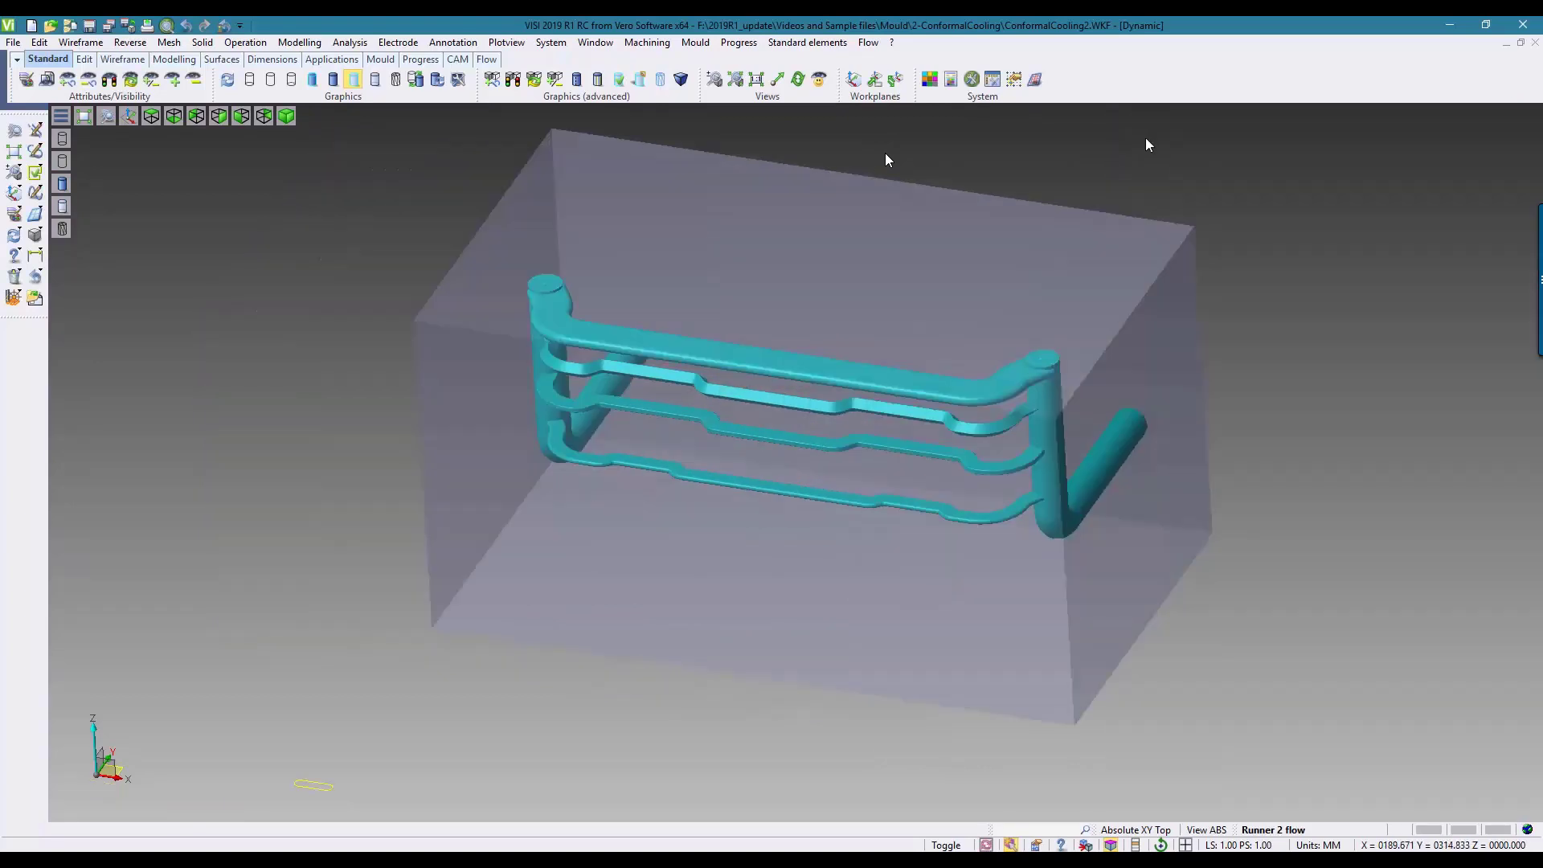
Step: Subtract the cooling channel cavities from the block, continuing despite locked or invisible solids
click(299, 42)
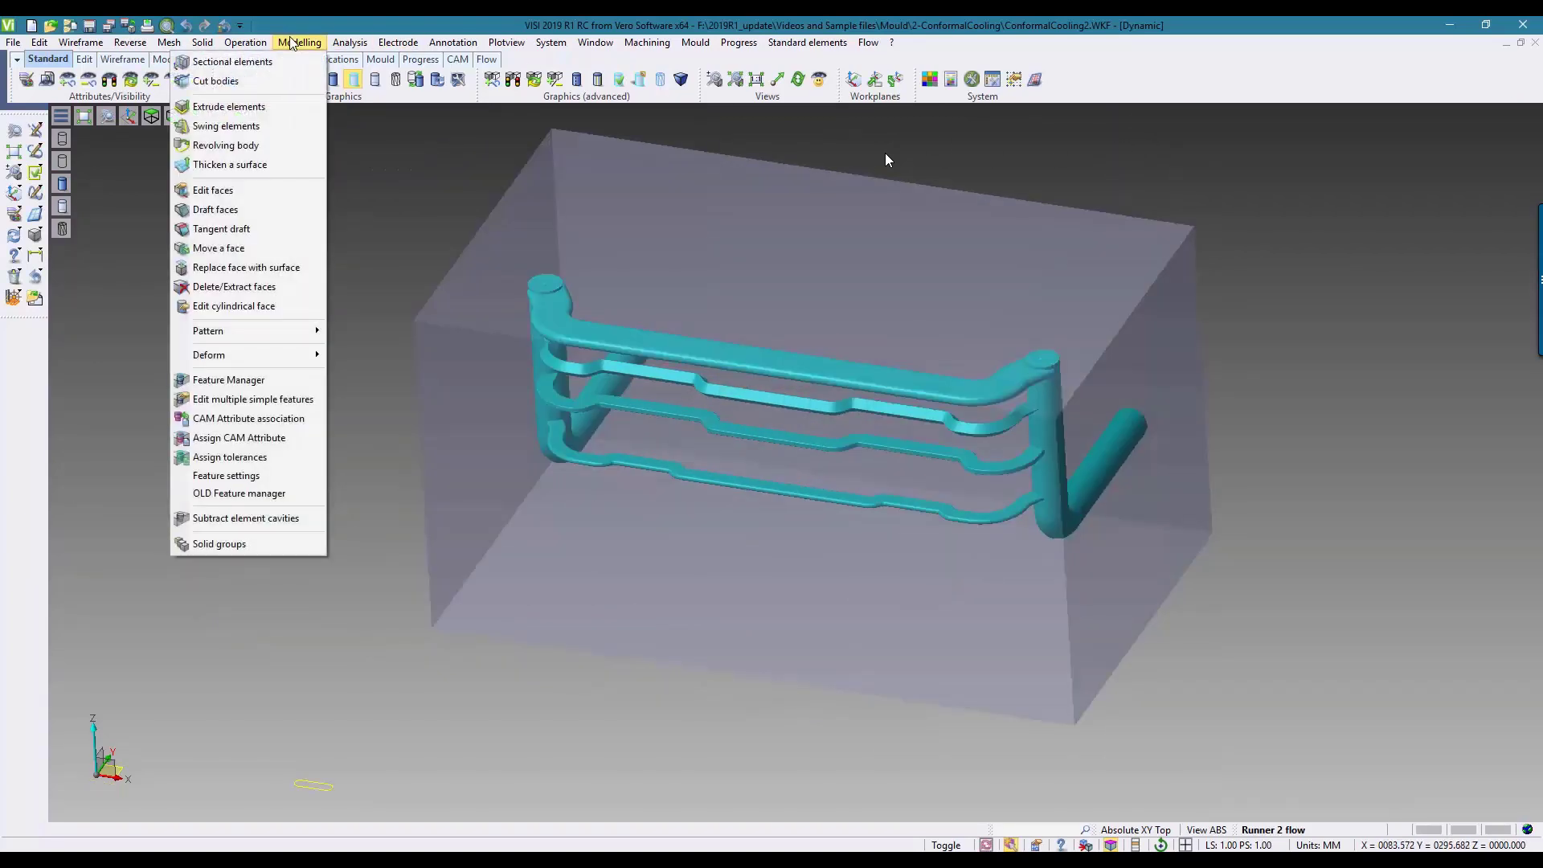
click(248, 518)
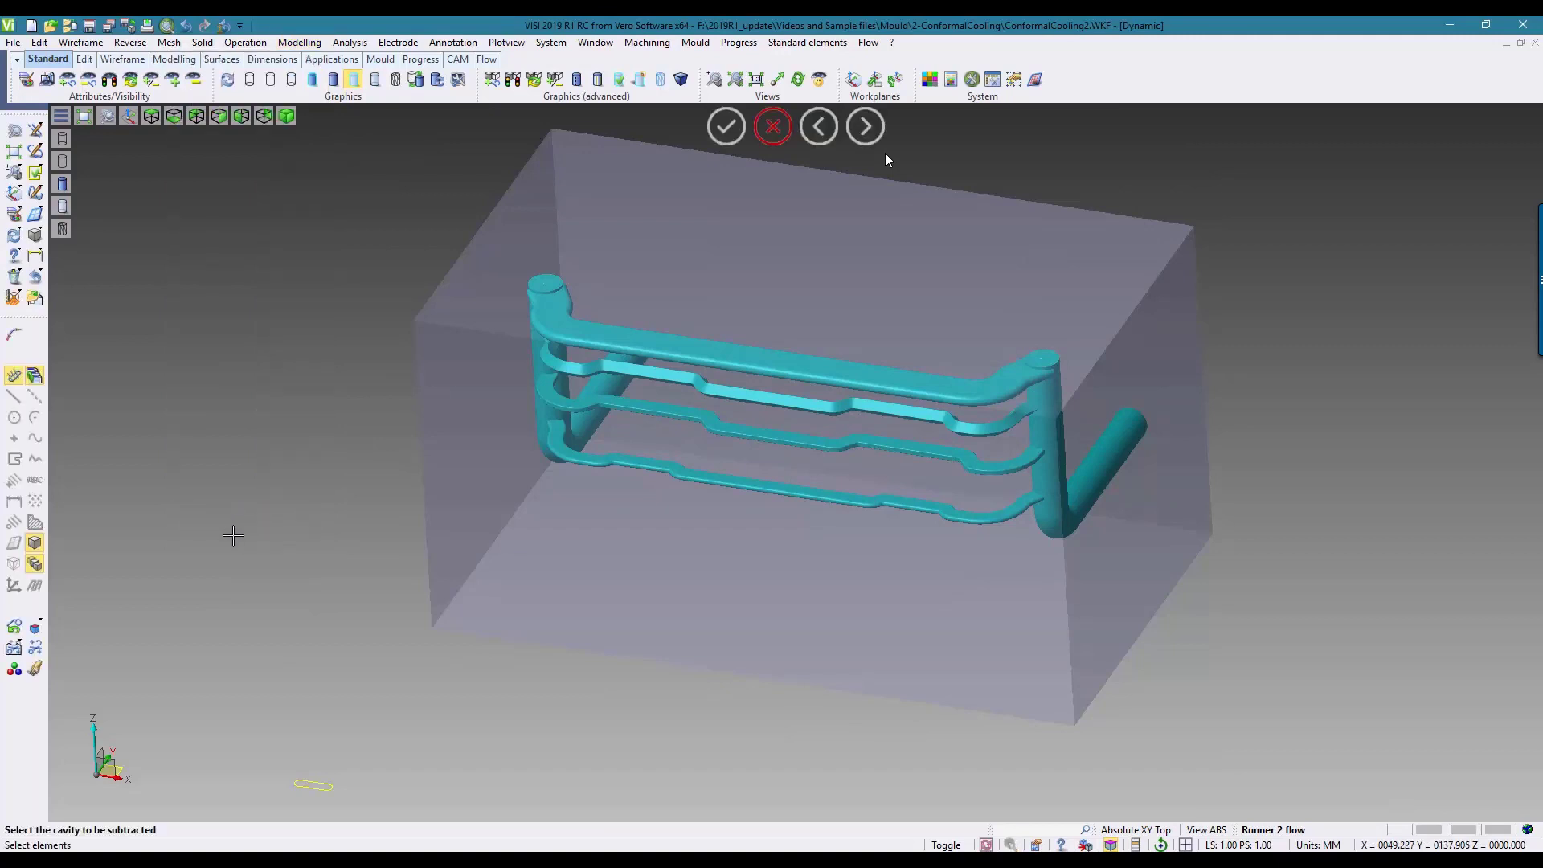
drag(333, 198, 1334, 748)
click(843, 462)
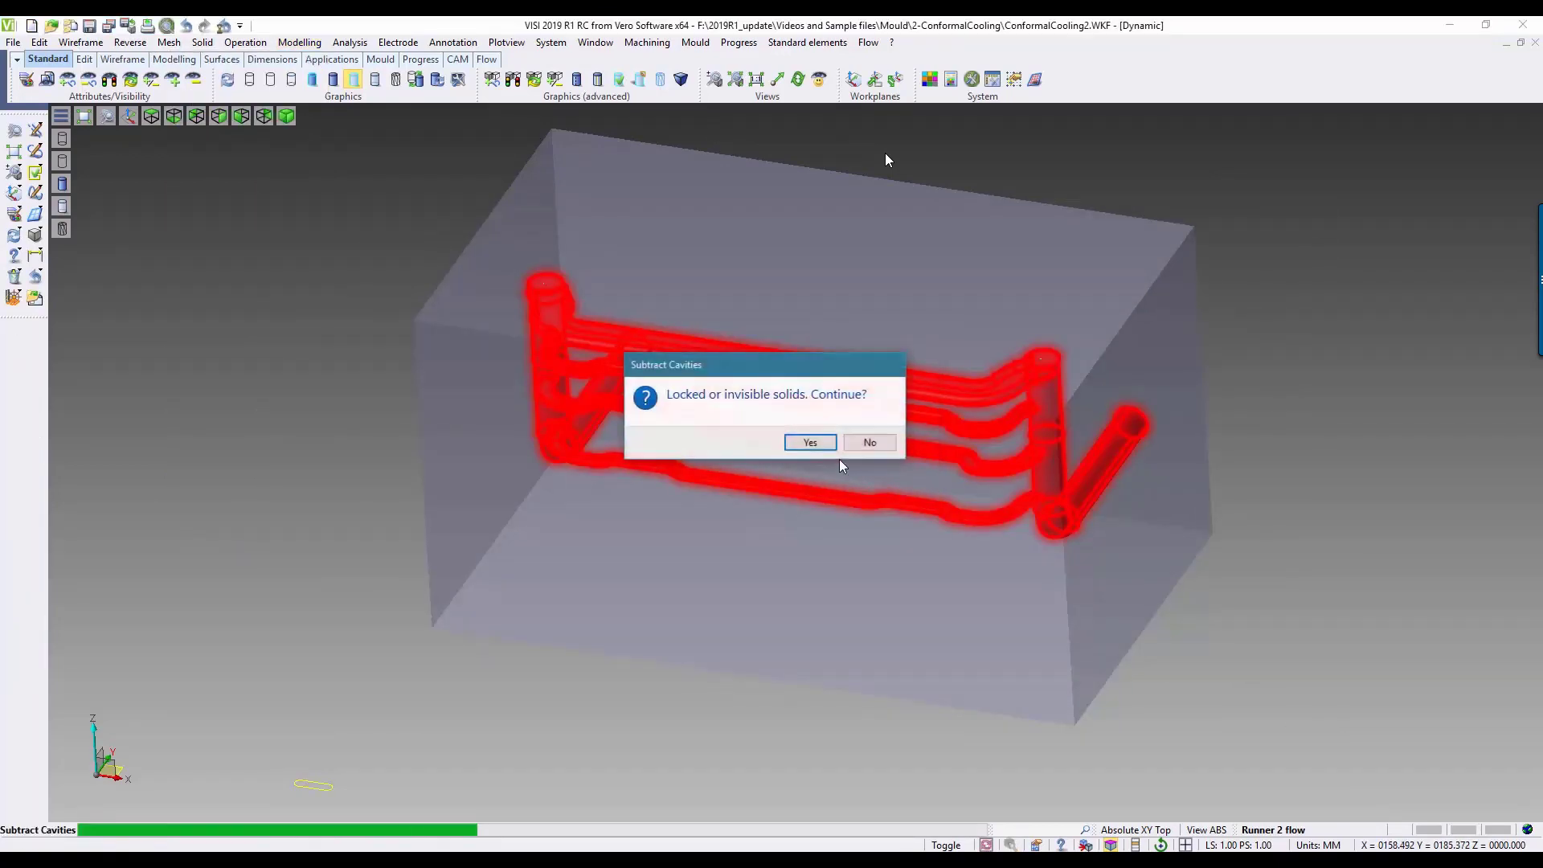
click(814, 444)
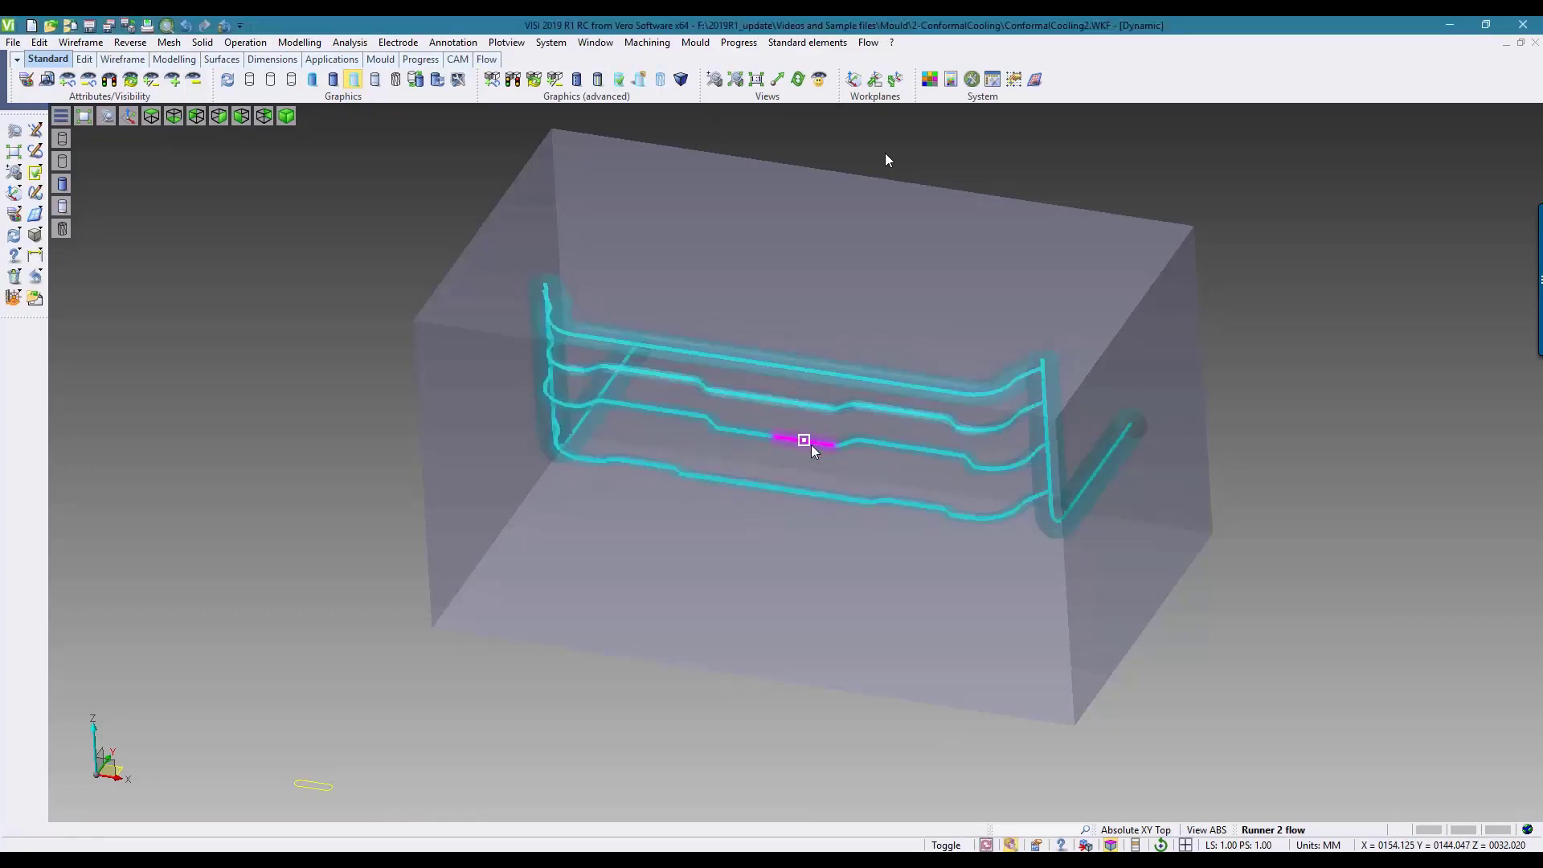
Step: Display the block as opaque shaded and inspect the two channel openings on its side face
click(333, 81)
mouse_move(1291, 410)
middle_down()
mouse_move(1222, 396)
mouse_move(1078, 423)
mouse_move(1154, 455)
middle_up()
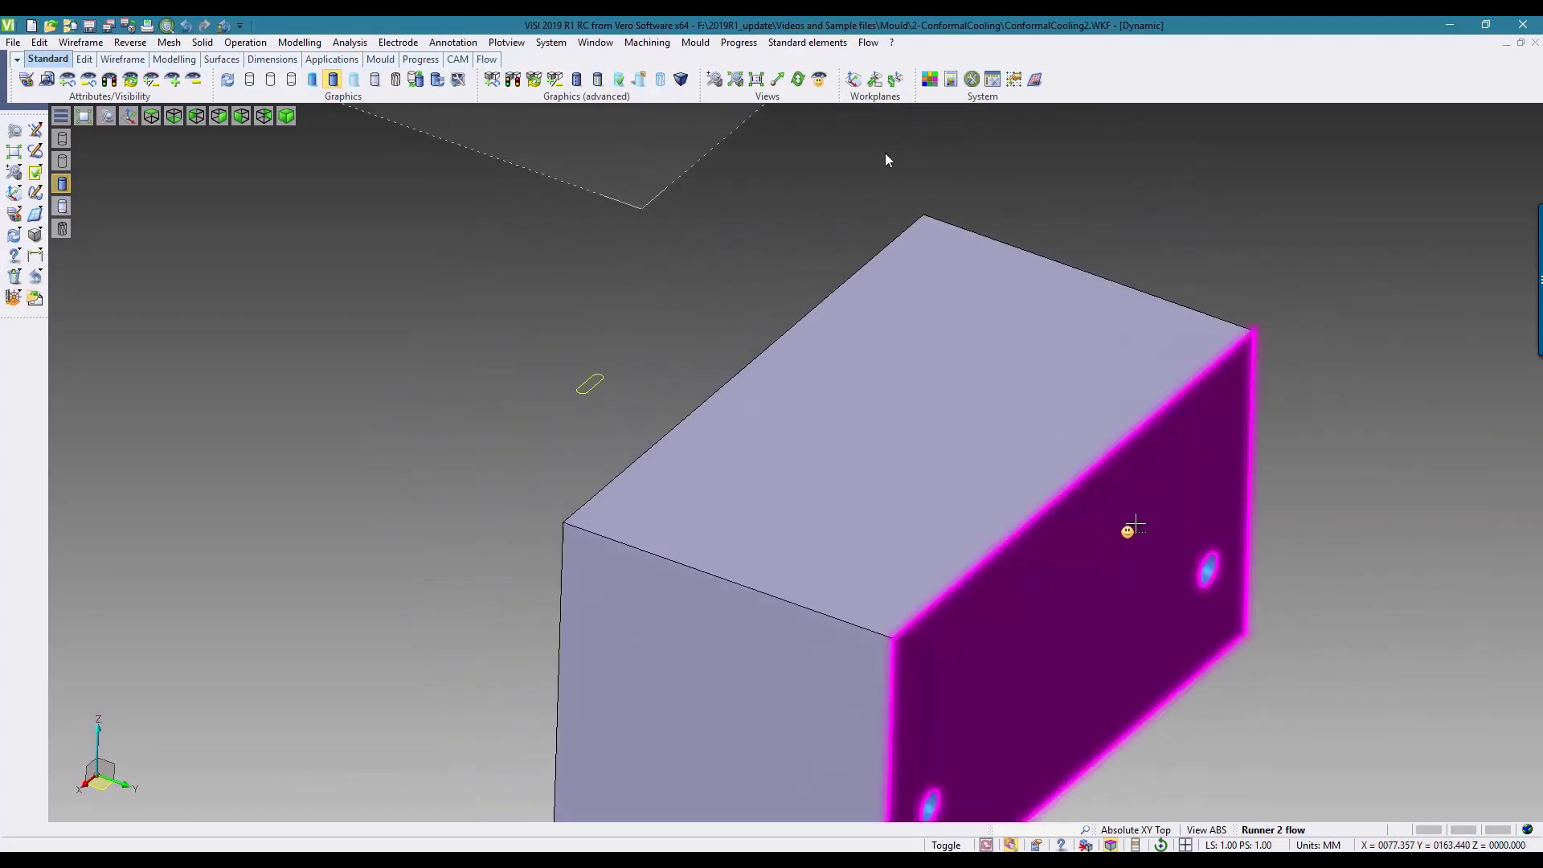
middle_drag(1126, 527, 1369, 565)
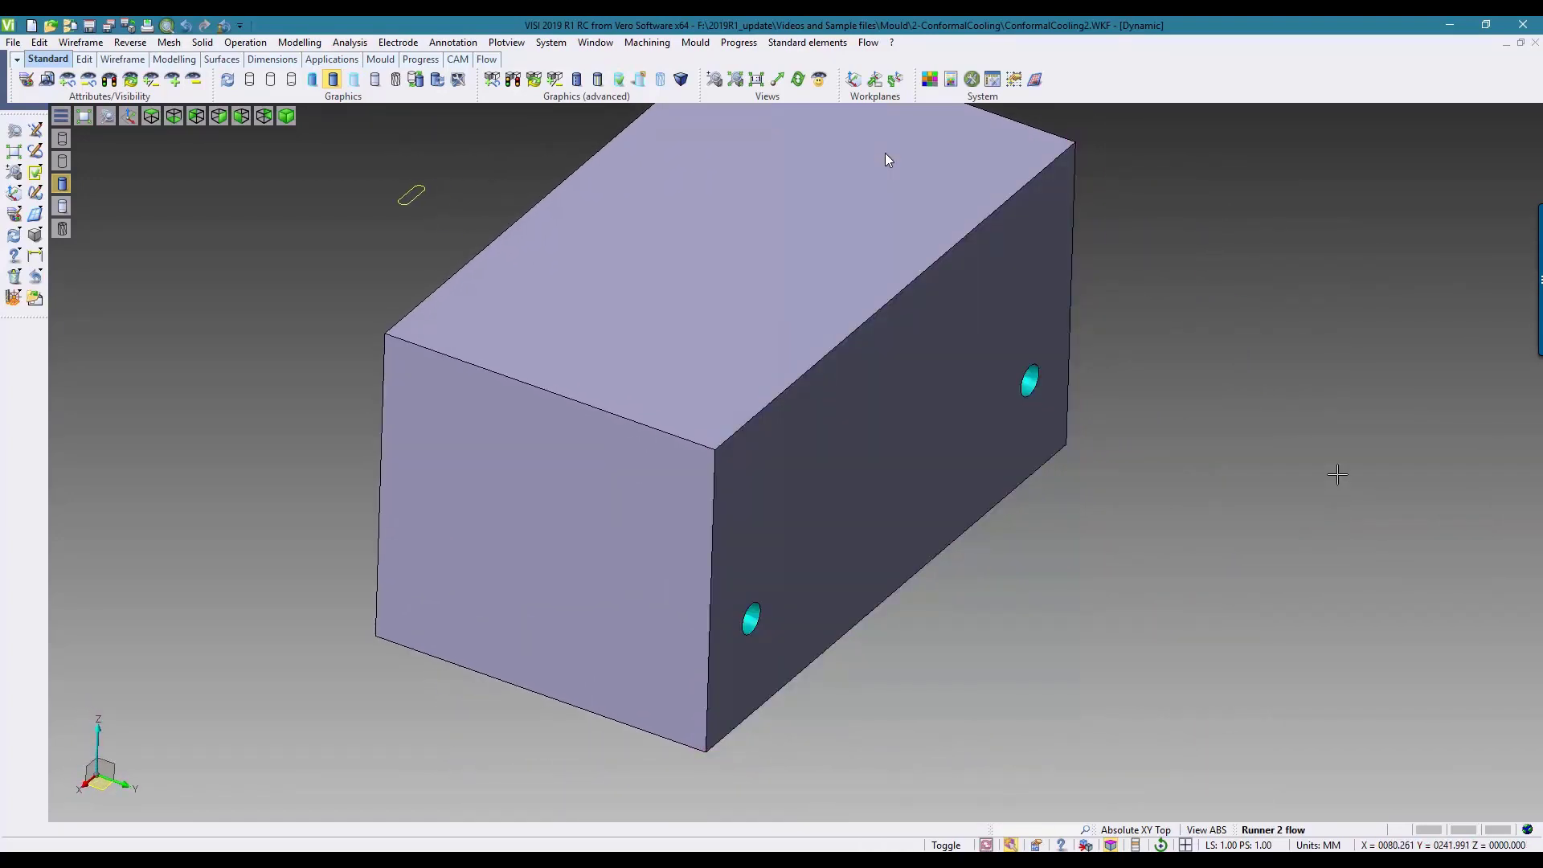
Step: Reopen the subtracted conformal cooling channel for editing from the face of one opening, and display the block transparent to expose all runs
click(696, 42)
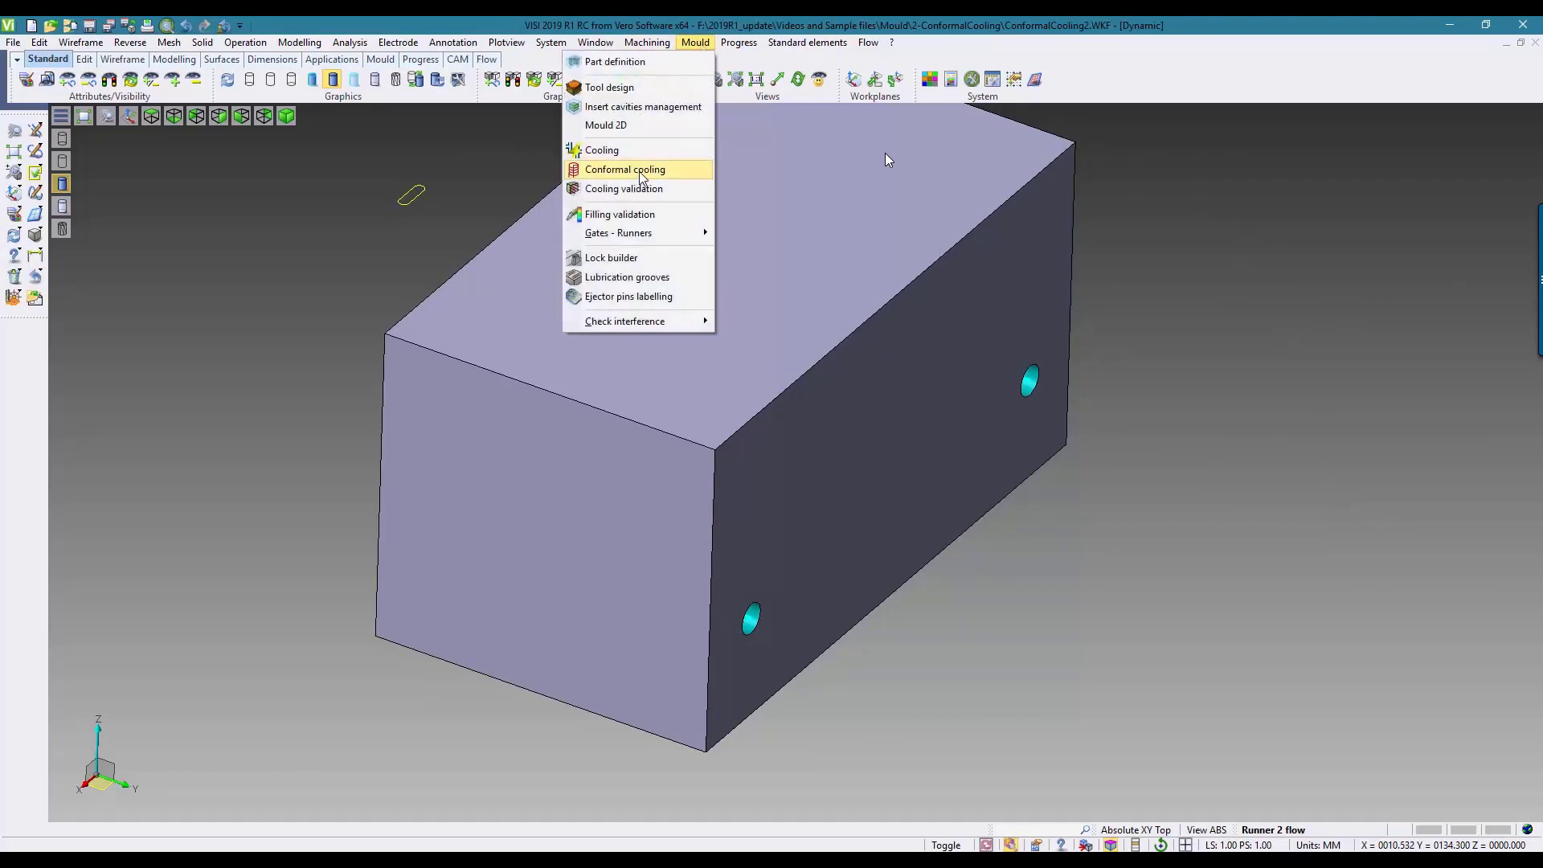
click(639, 167)
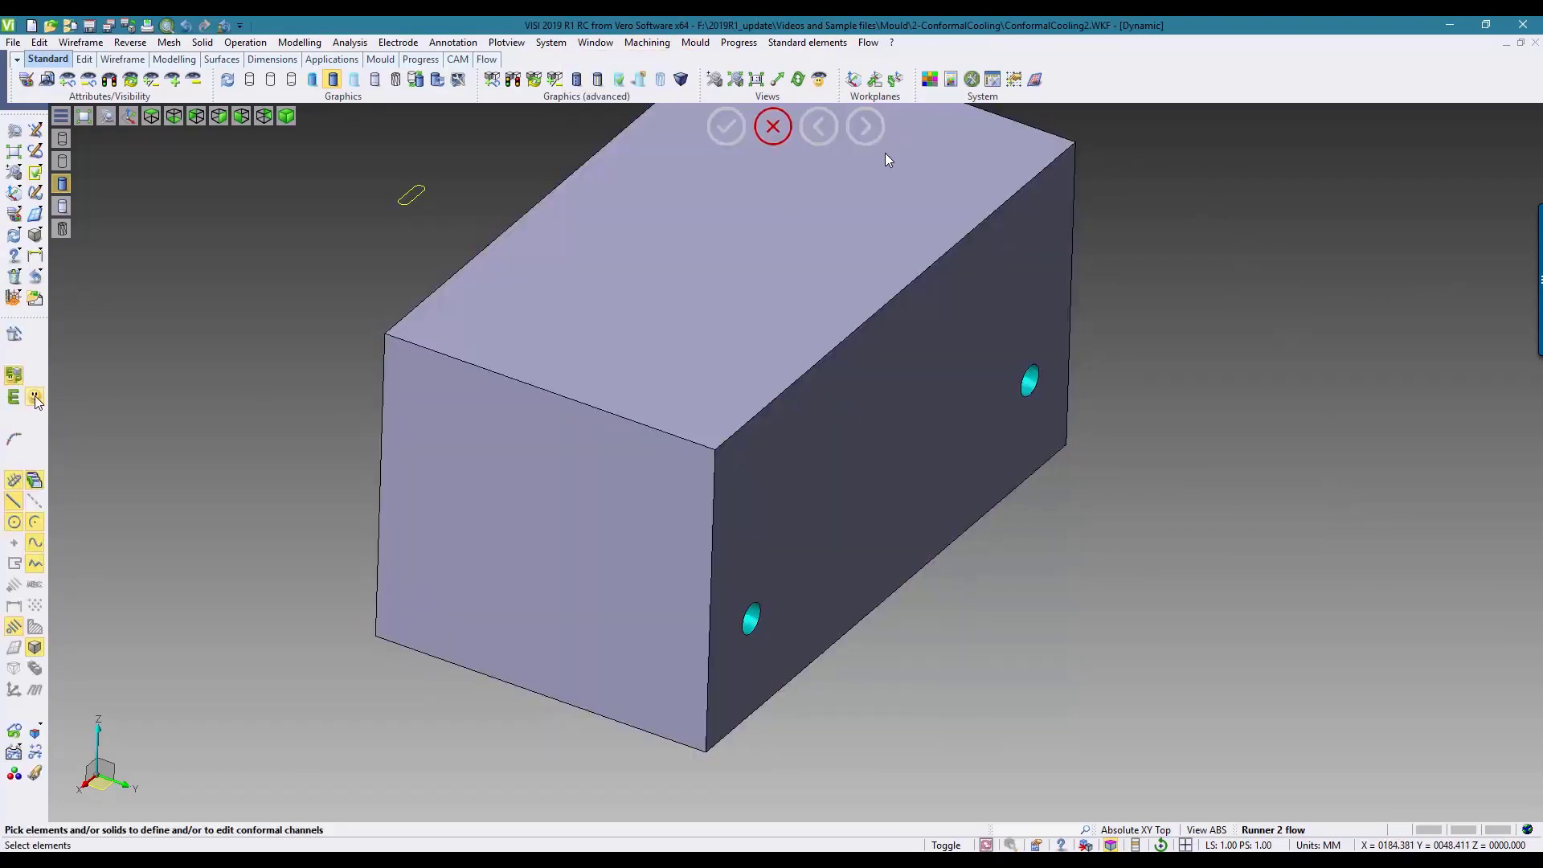
click(35, 397)
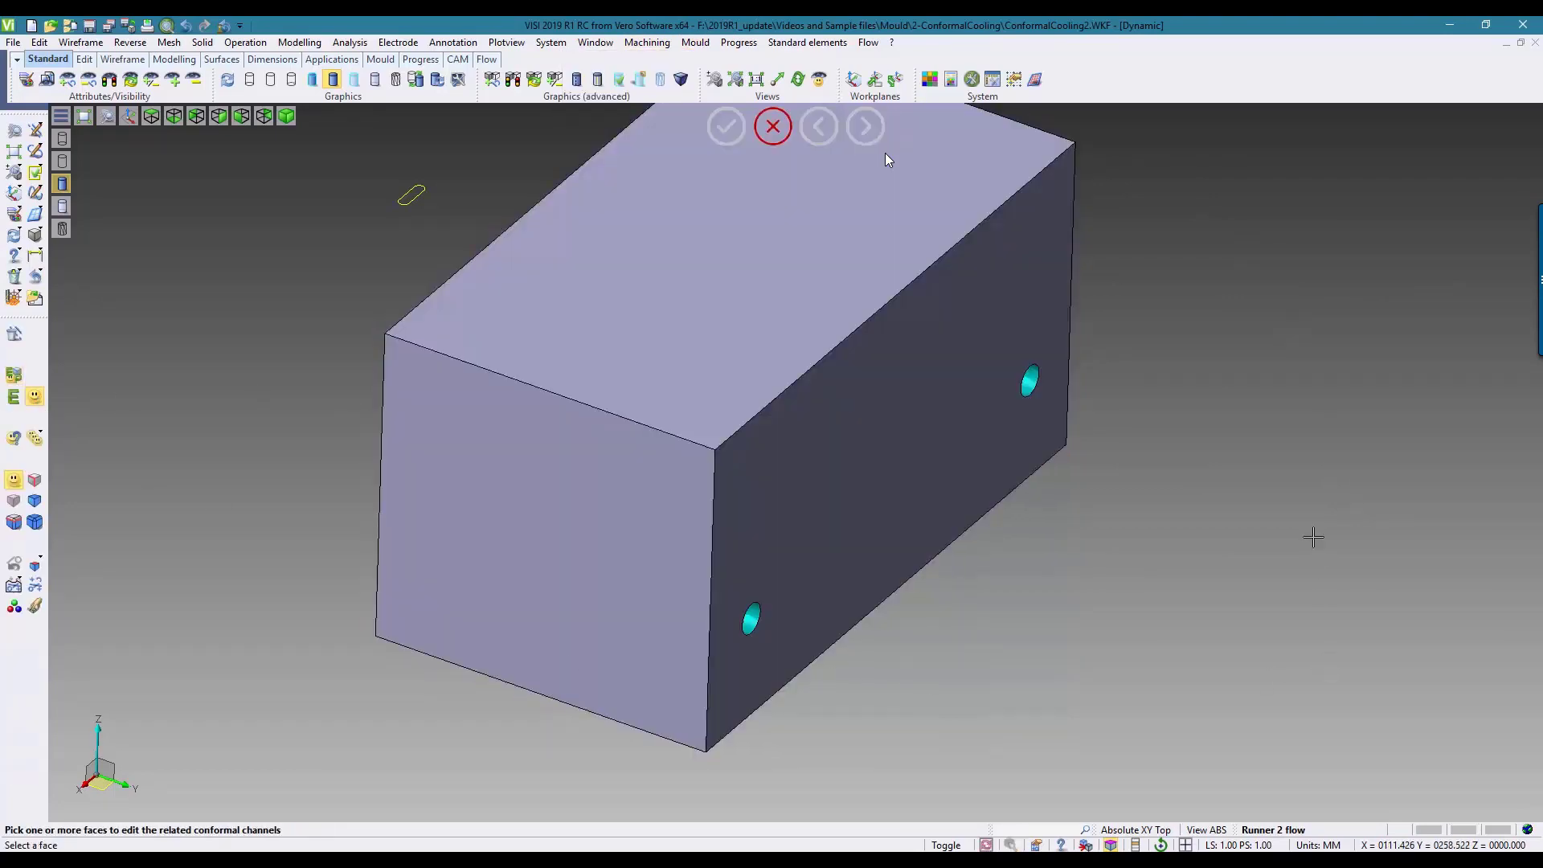
click(1029, 386)
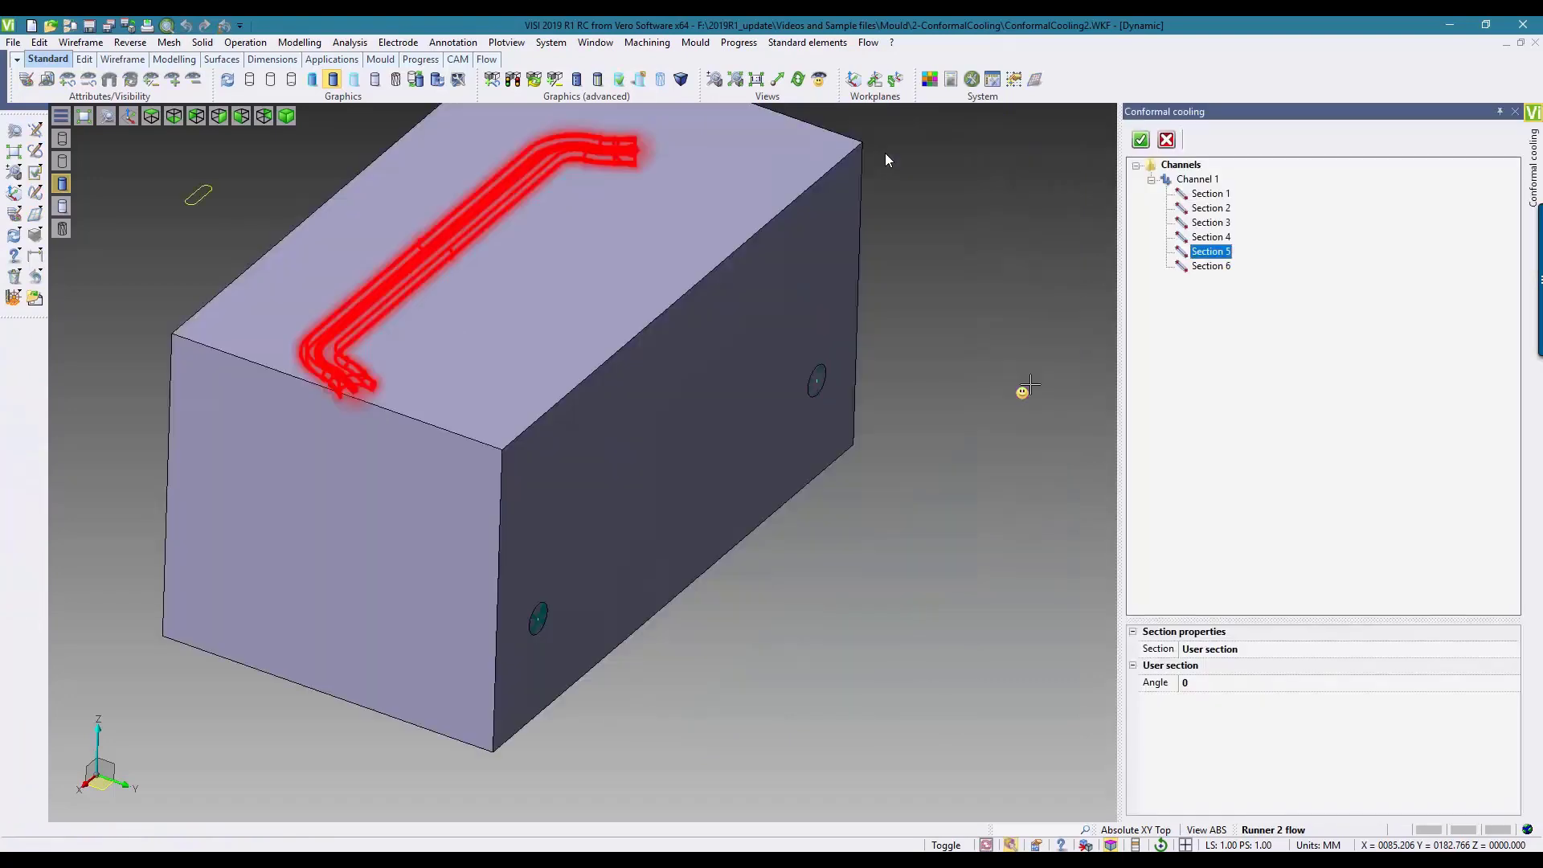
middle_drag(986, 423, 983, 648)
click(353, 81)
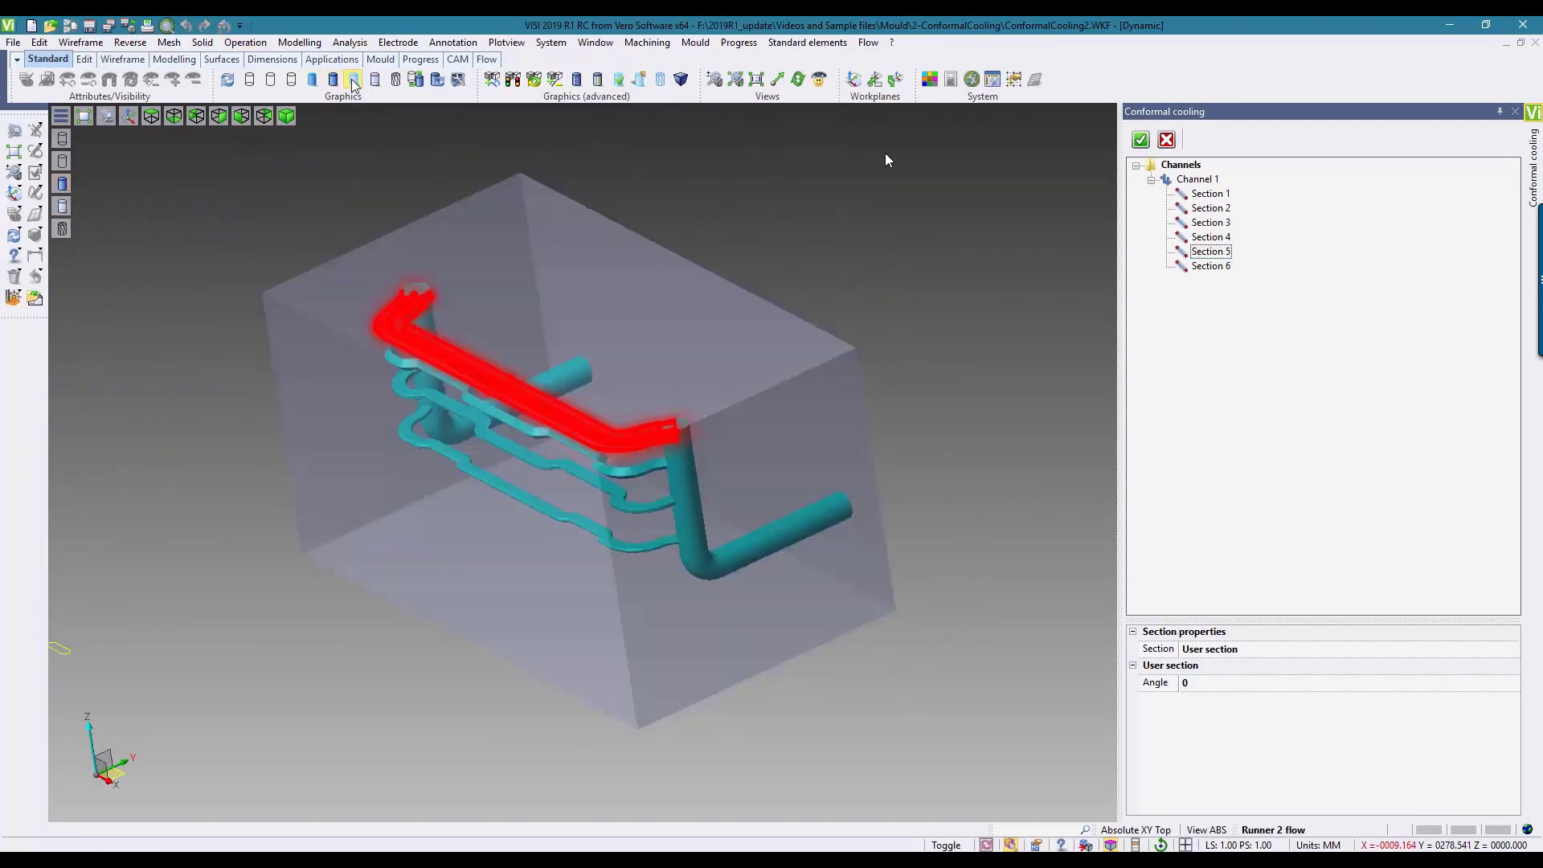
middle_drag(336, 129, 383, 145)
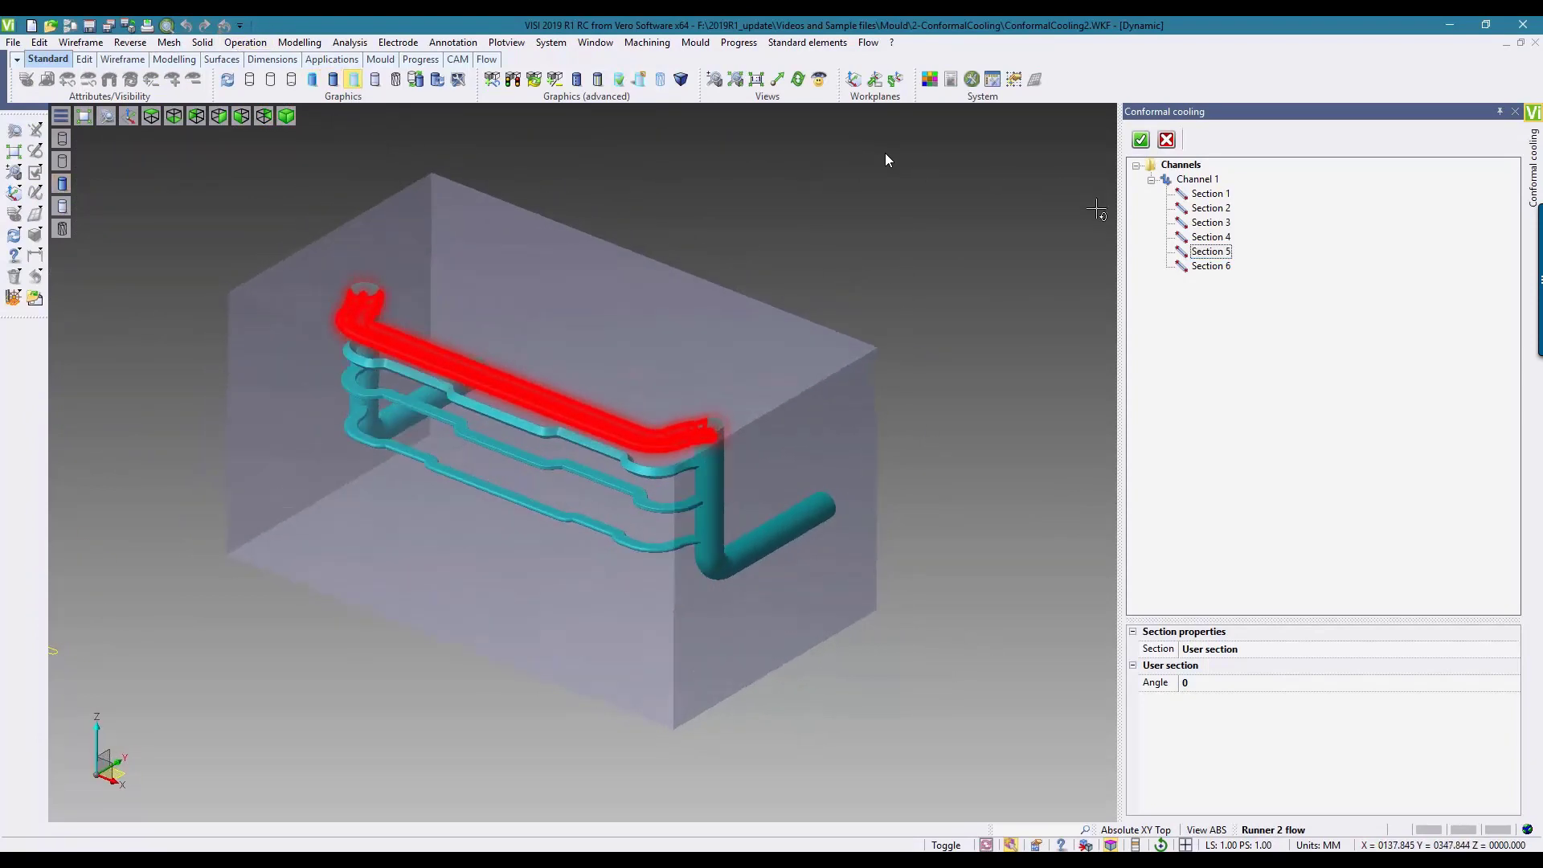
Step: Set the radius of the circular Section 6, the main pipes, to 4 and apply the channel update
click(1208, 193)
ctrl+click(1211, 266)
click(1202, 684)
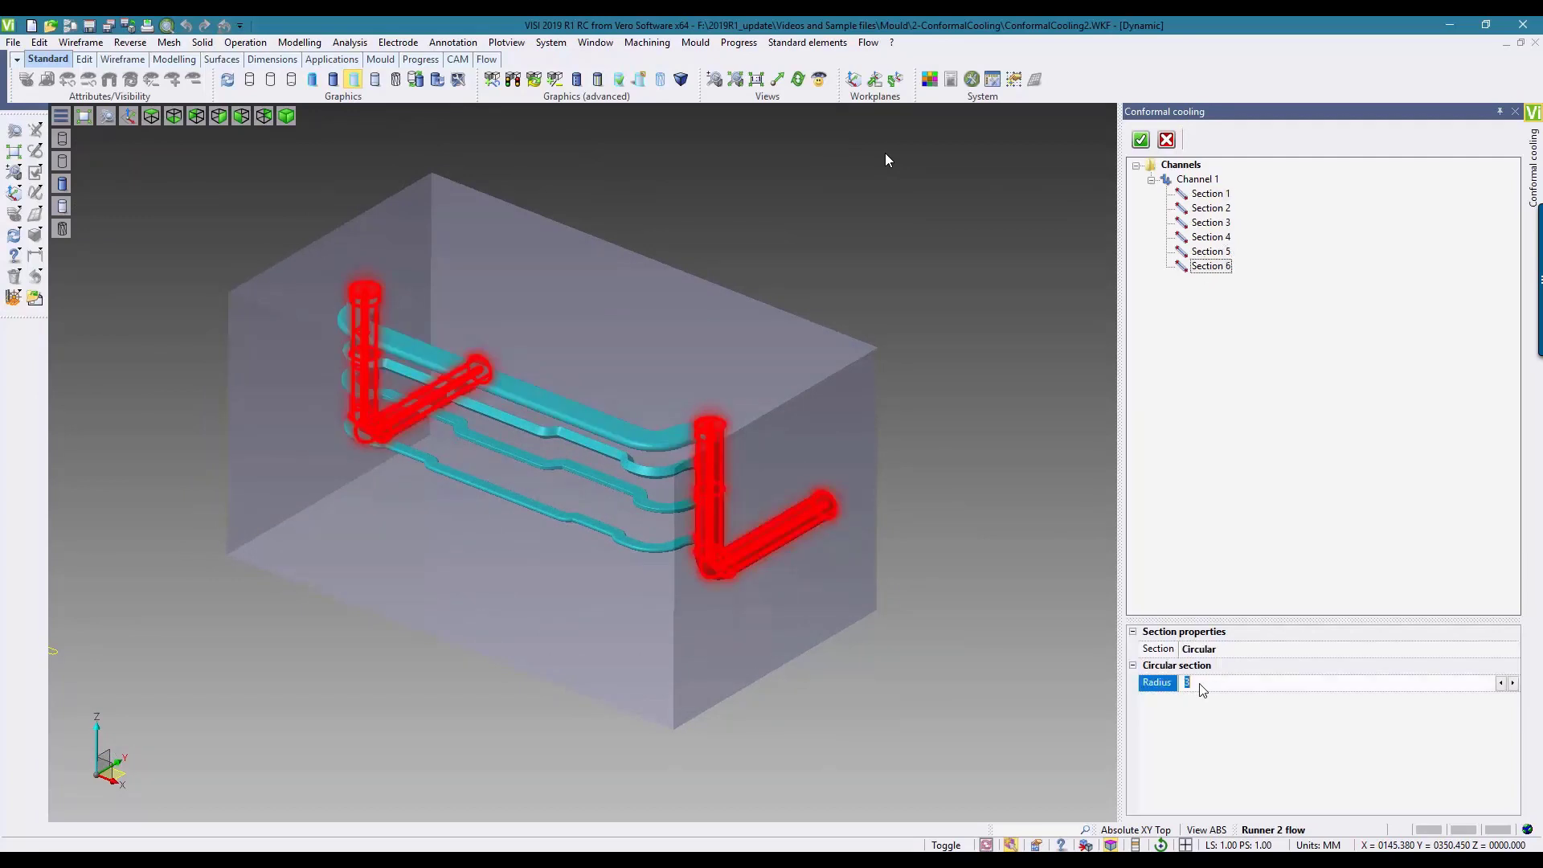
key(Return)
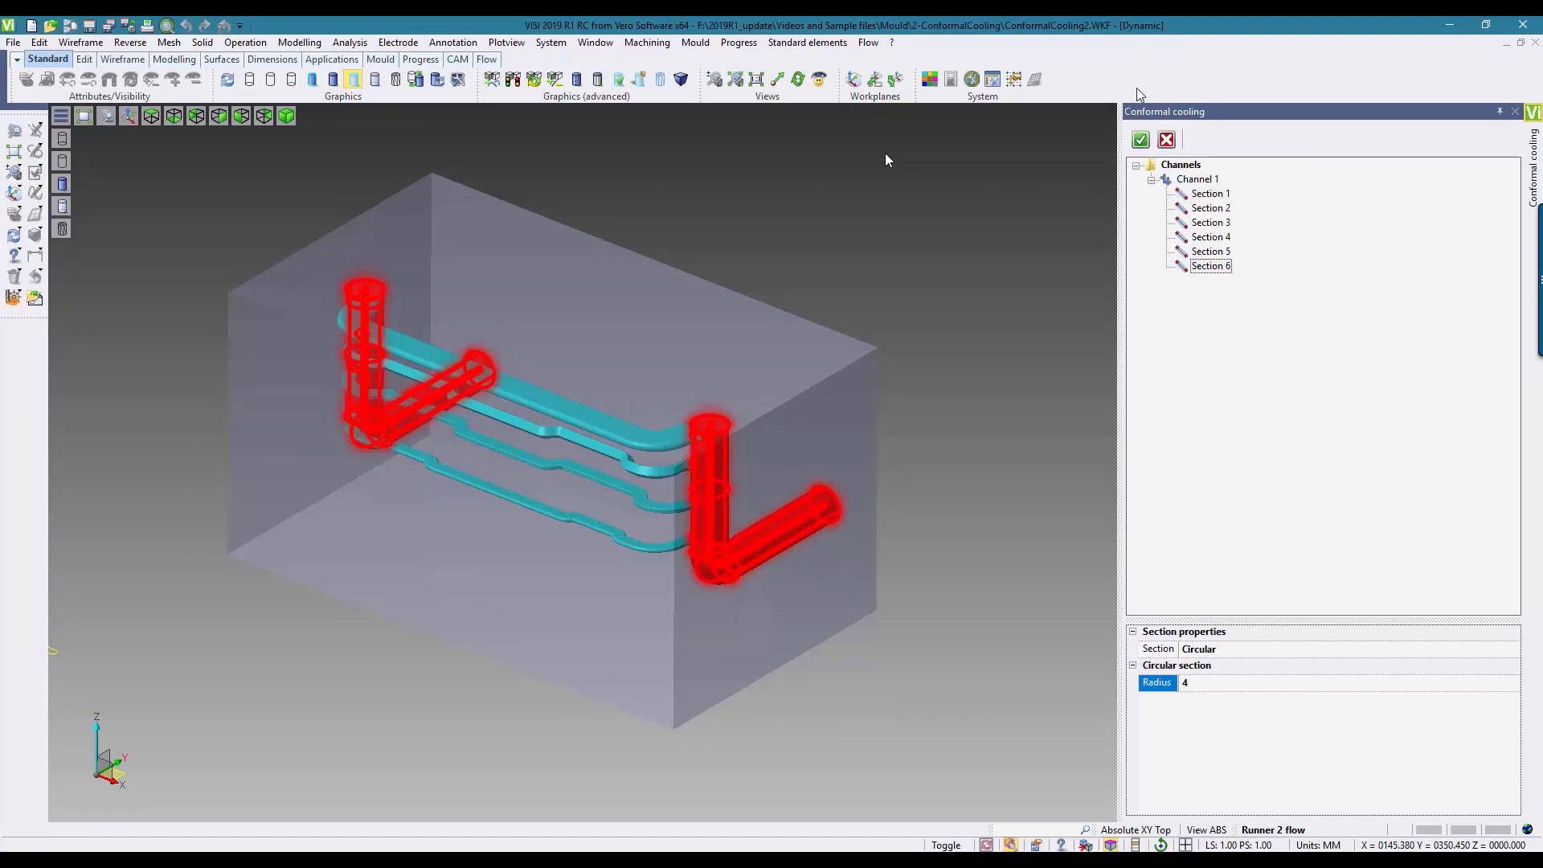
click(1140, 140)
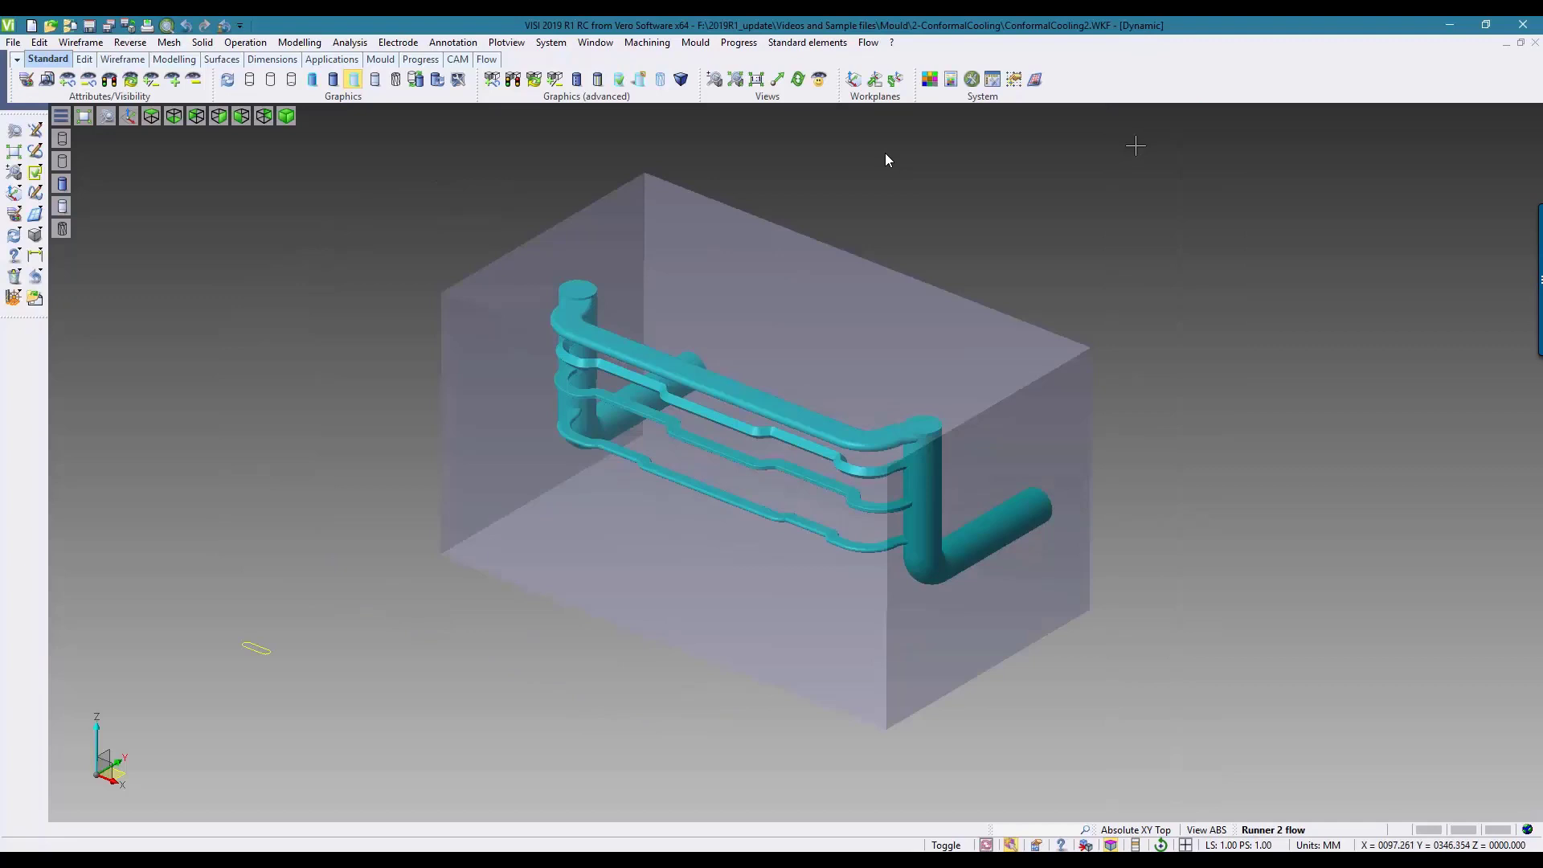
Step: Make the Solids layer current and the only visible one, and fit its mould insert and blue cooling pipes in view
click(1274, 836)
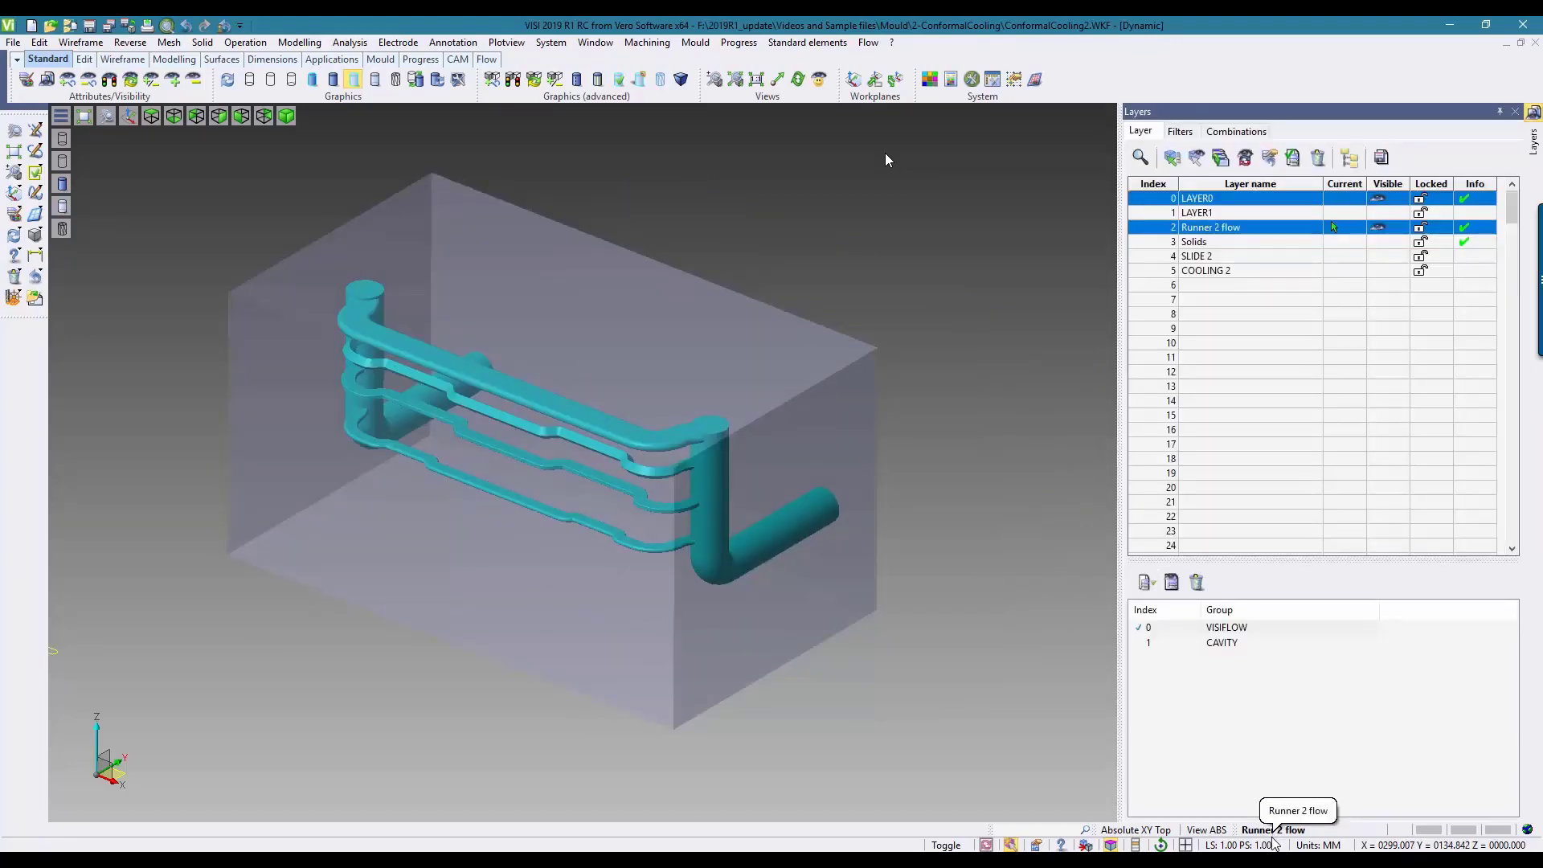
click(1309, 242)
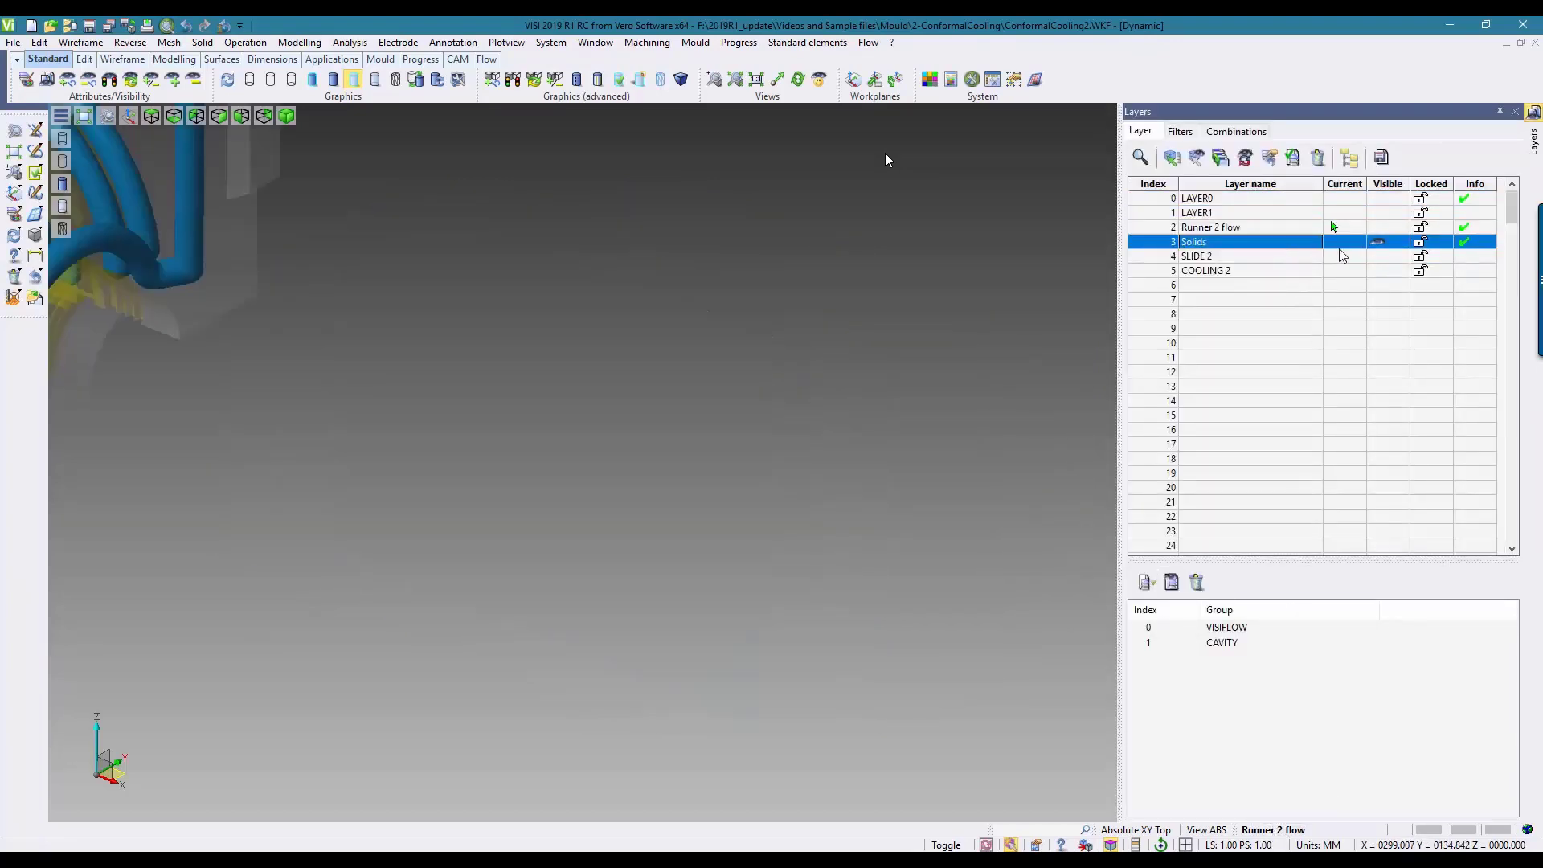
click(1341, 242)
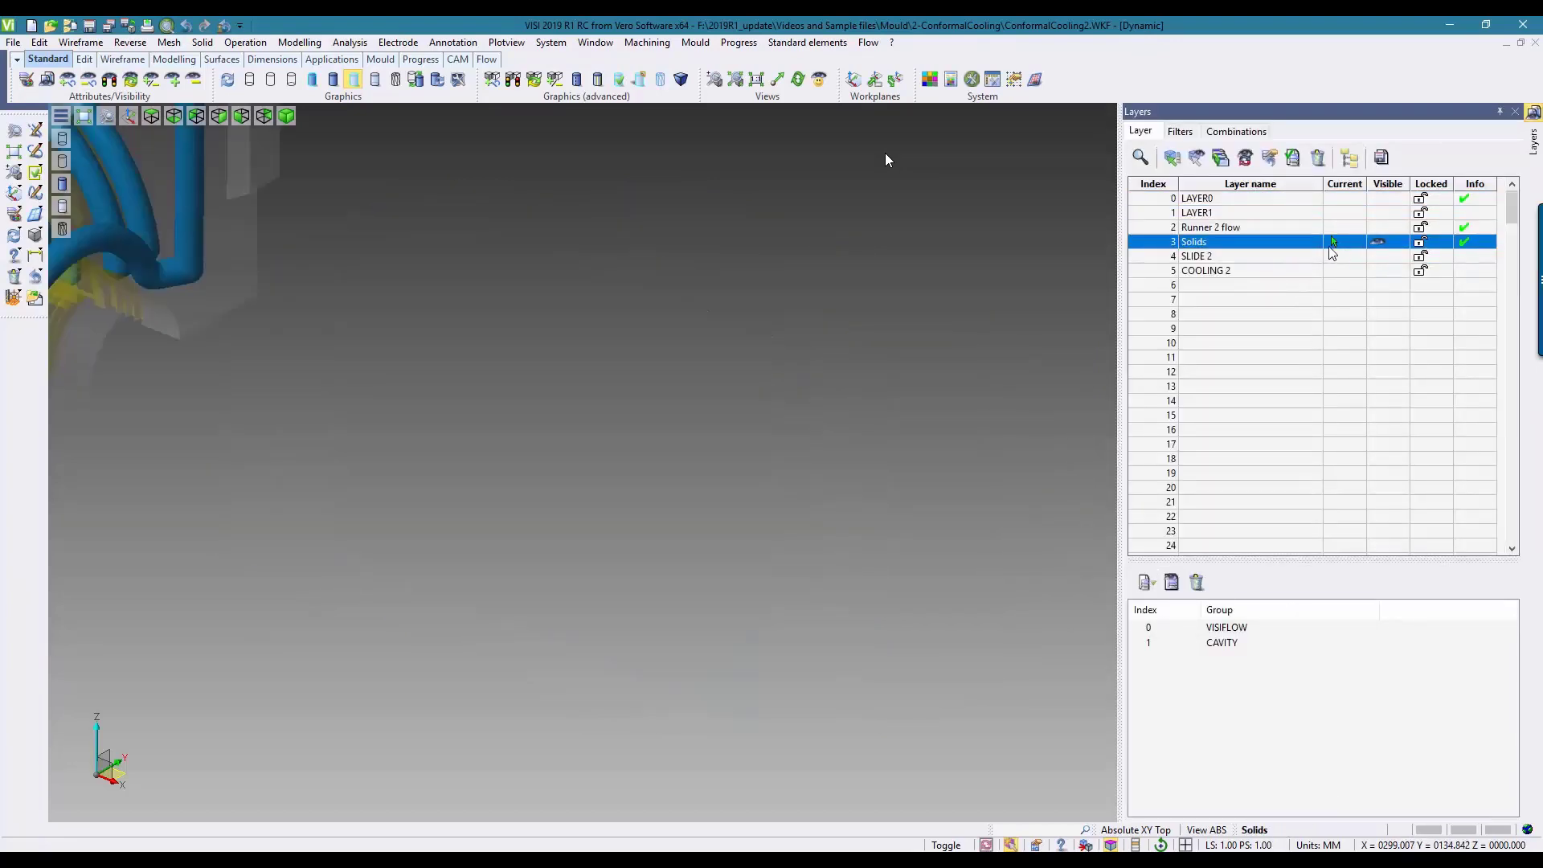
click(15, 154)
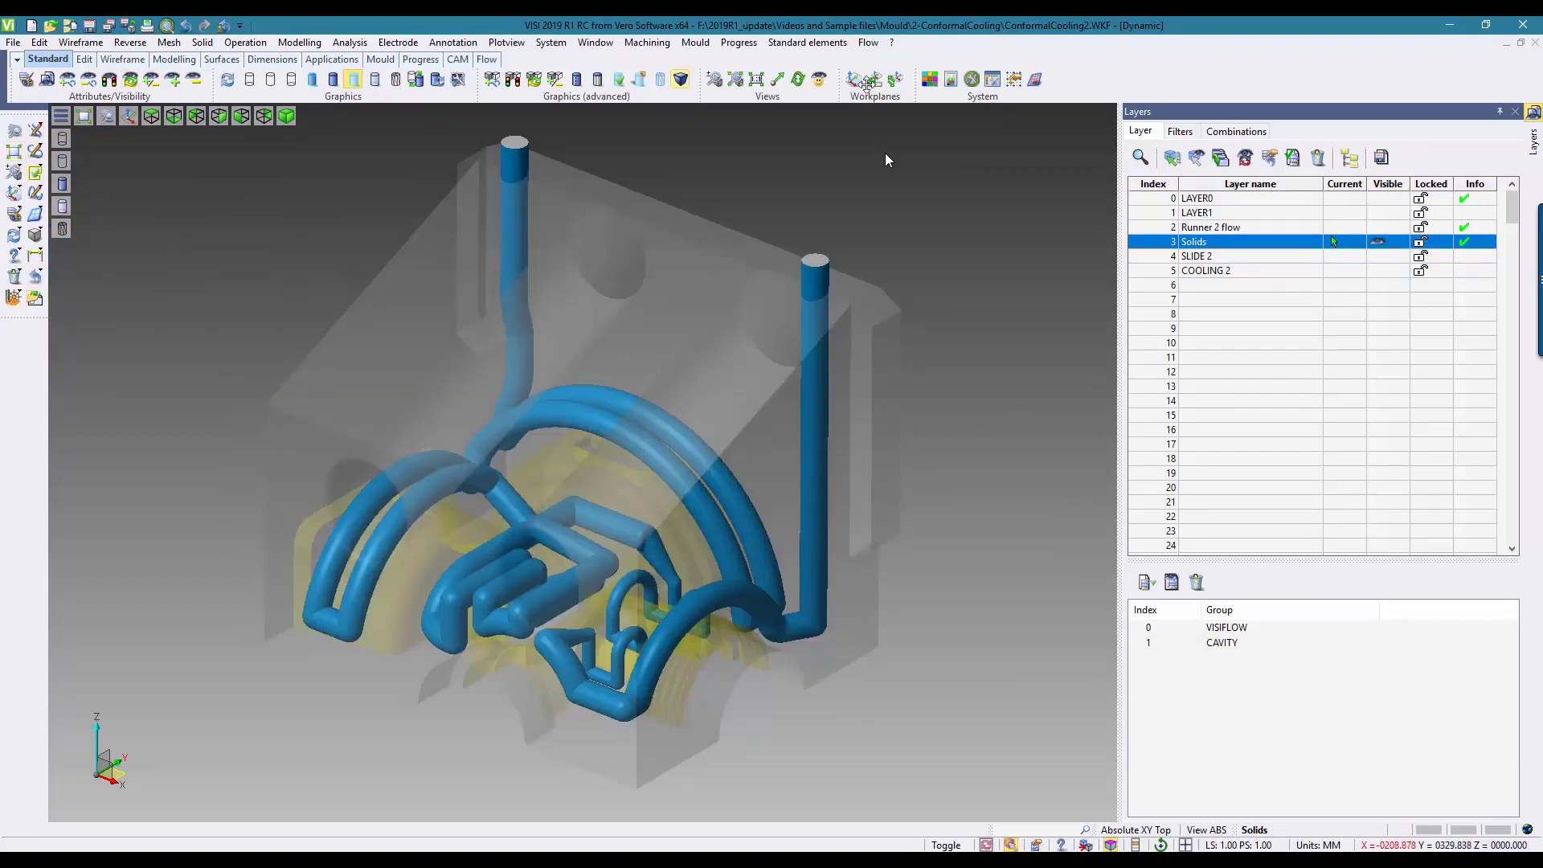
click(1516, 111)
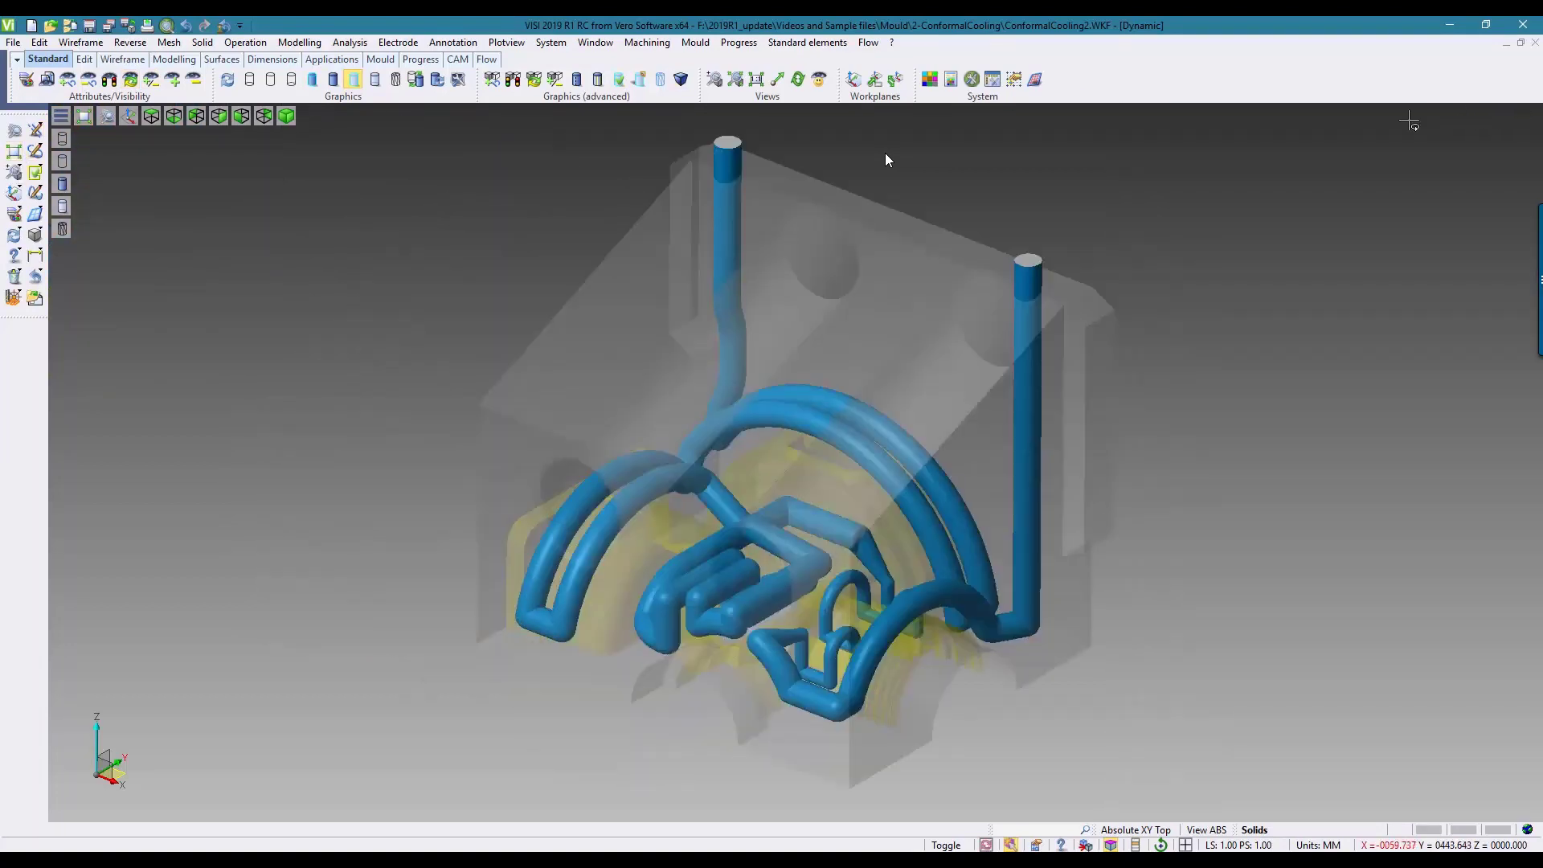
Step: Convert the existing blue cooling pipe solid in the mould insert into a conformal cooling channel
click(696, 42)
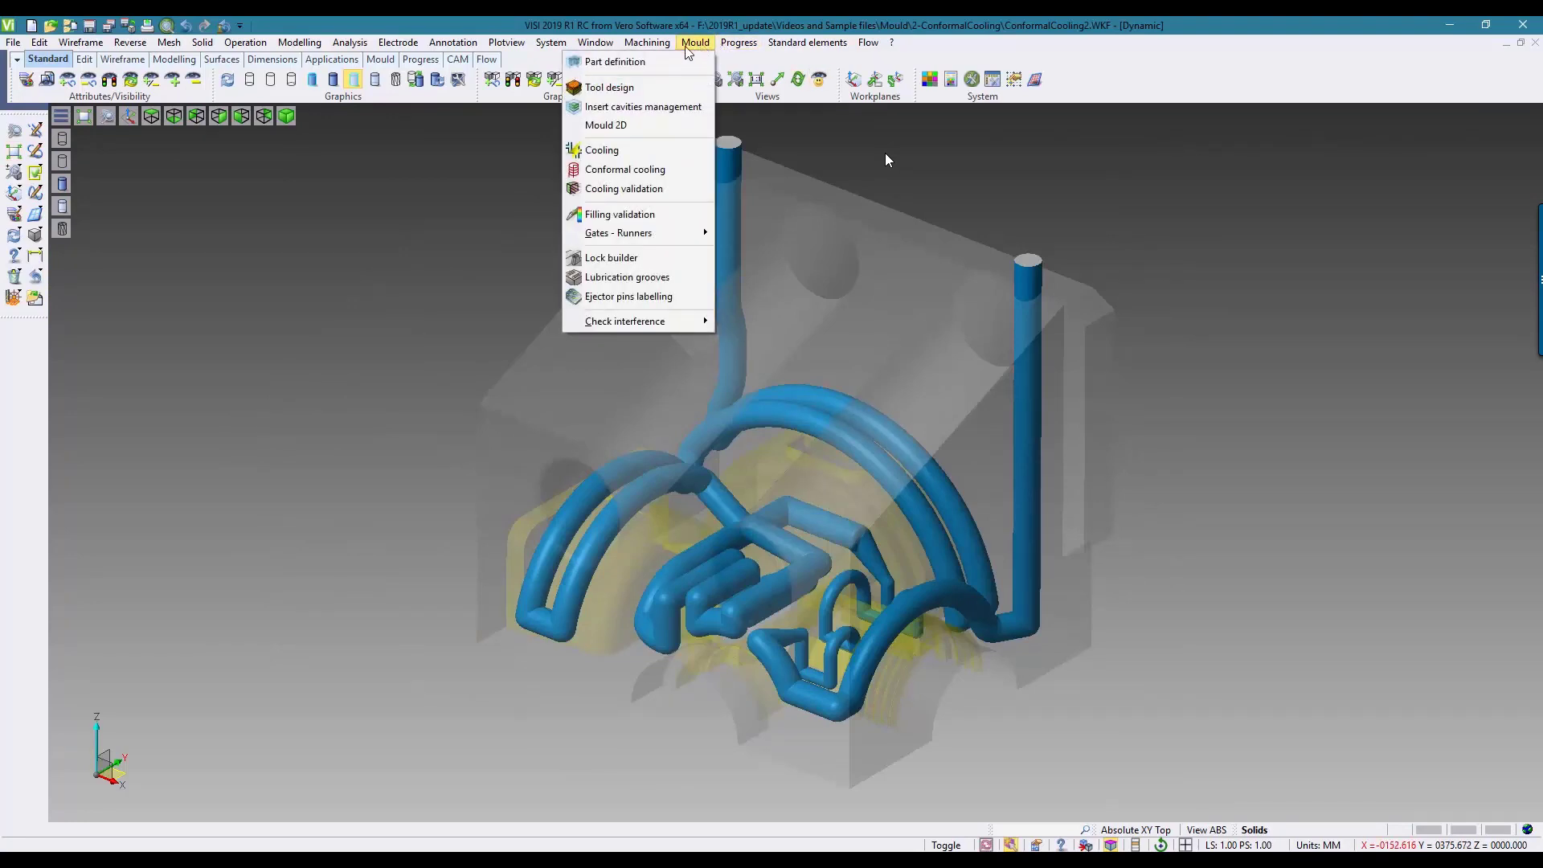
click(639, 172)
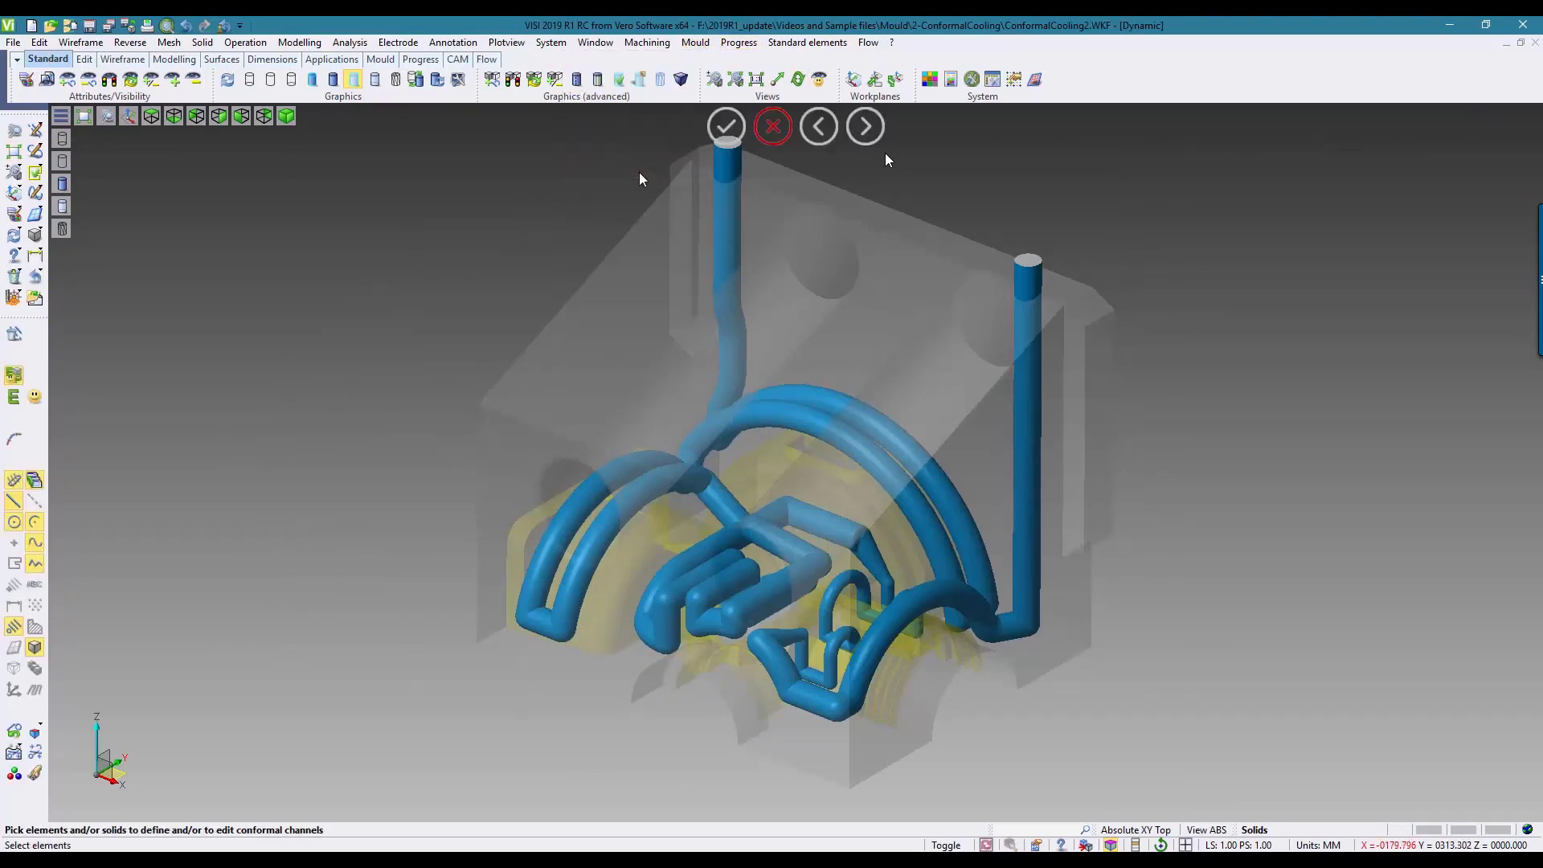
click(731, 164)
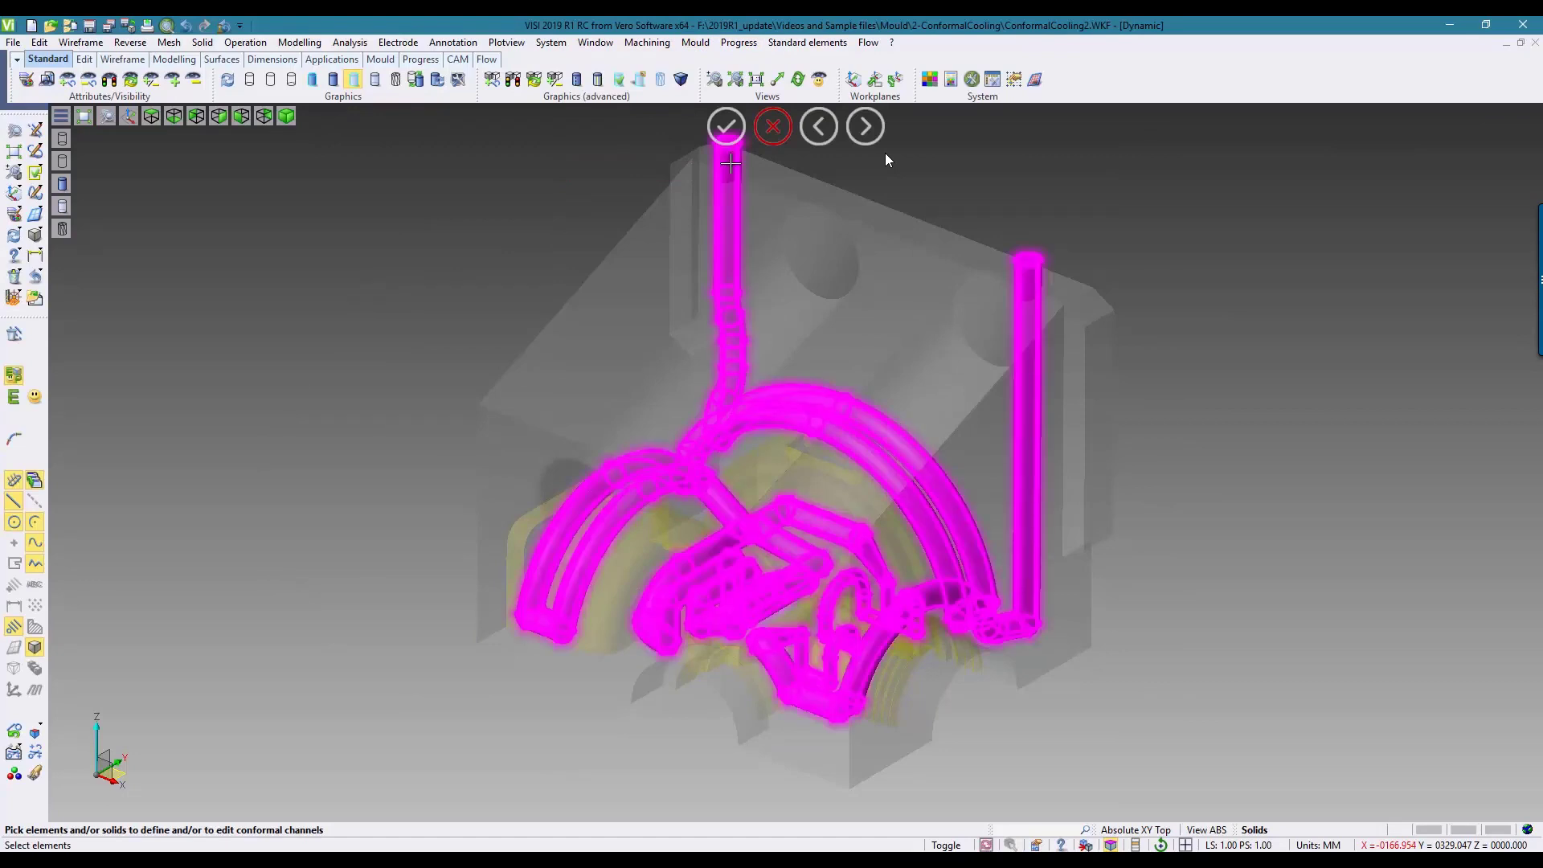
right_click(731, 163)
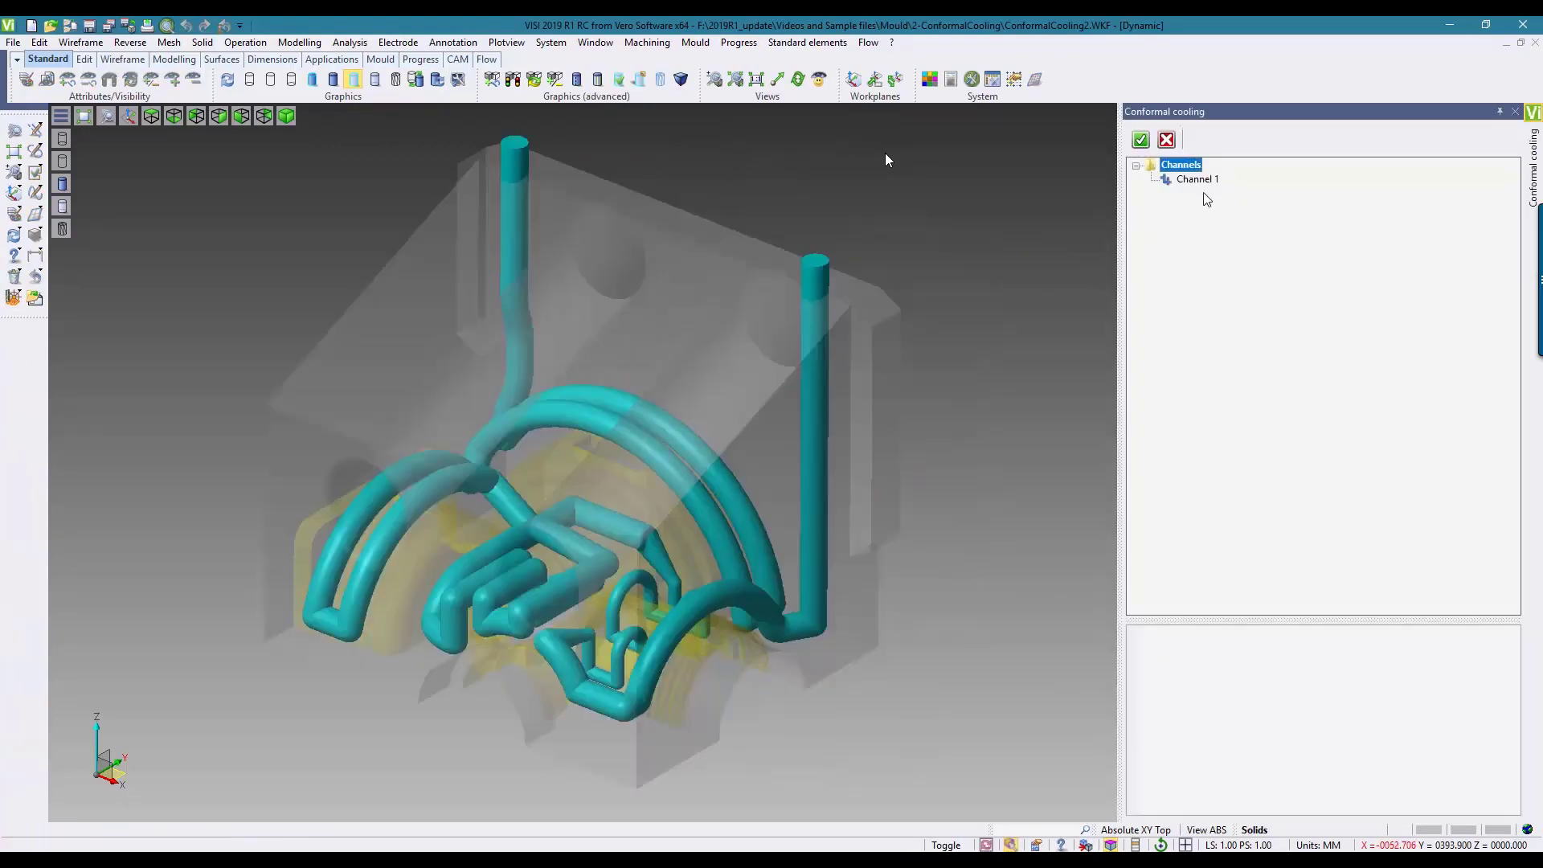
click(1196, 180)
click(1196, 180)
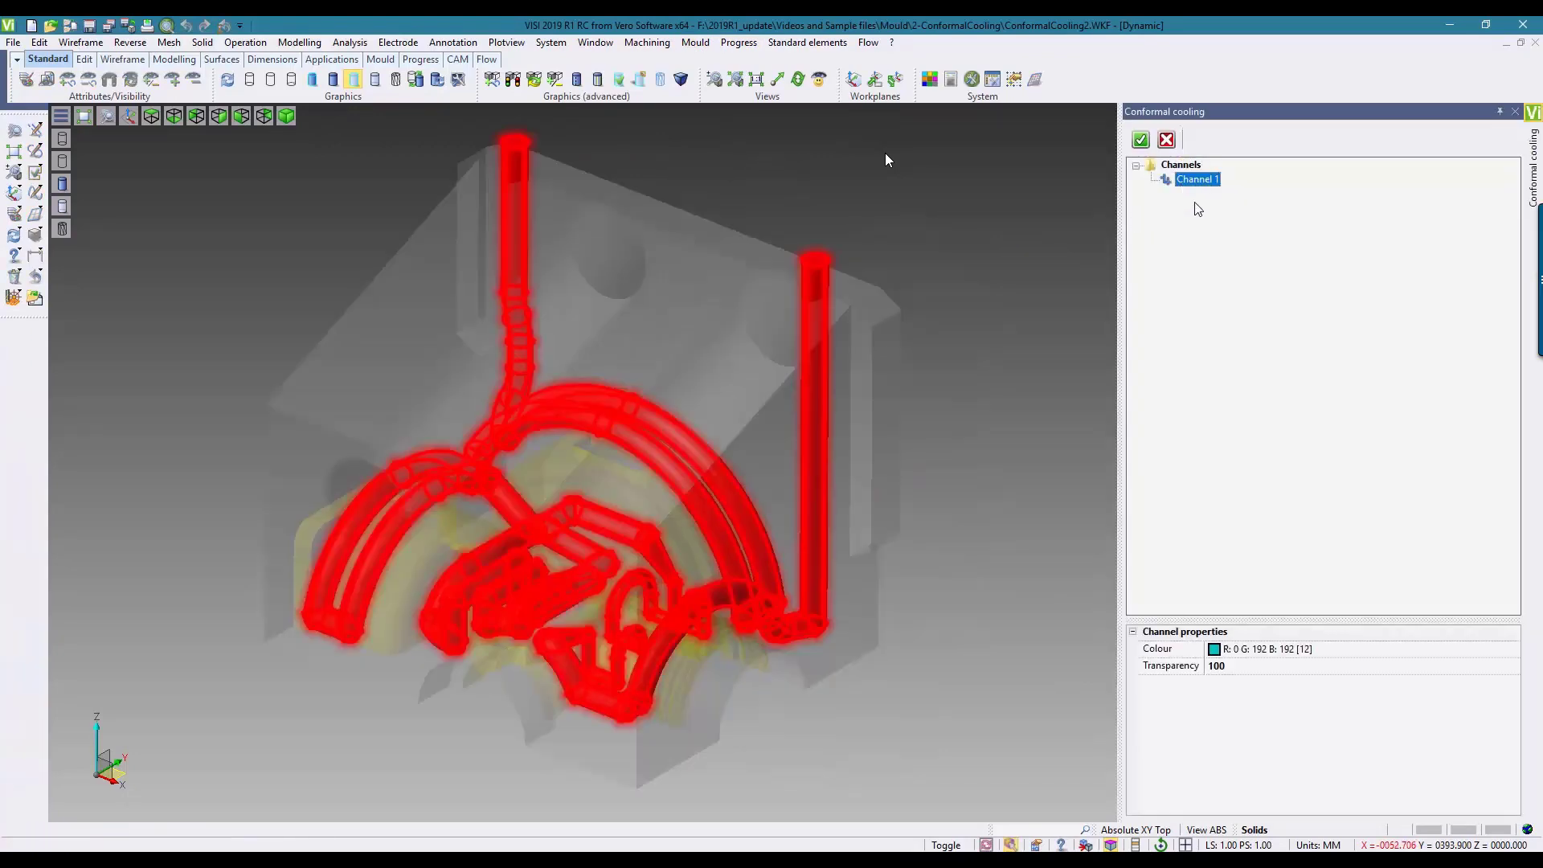
click(1142, 140)
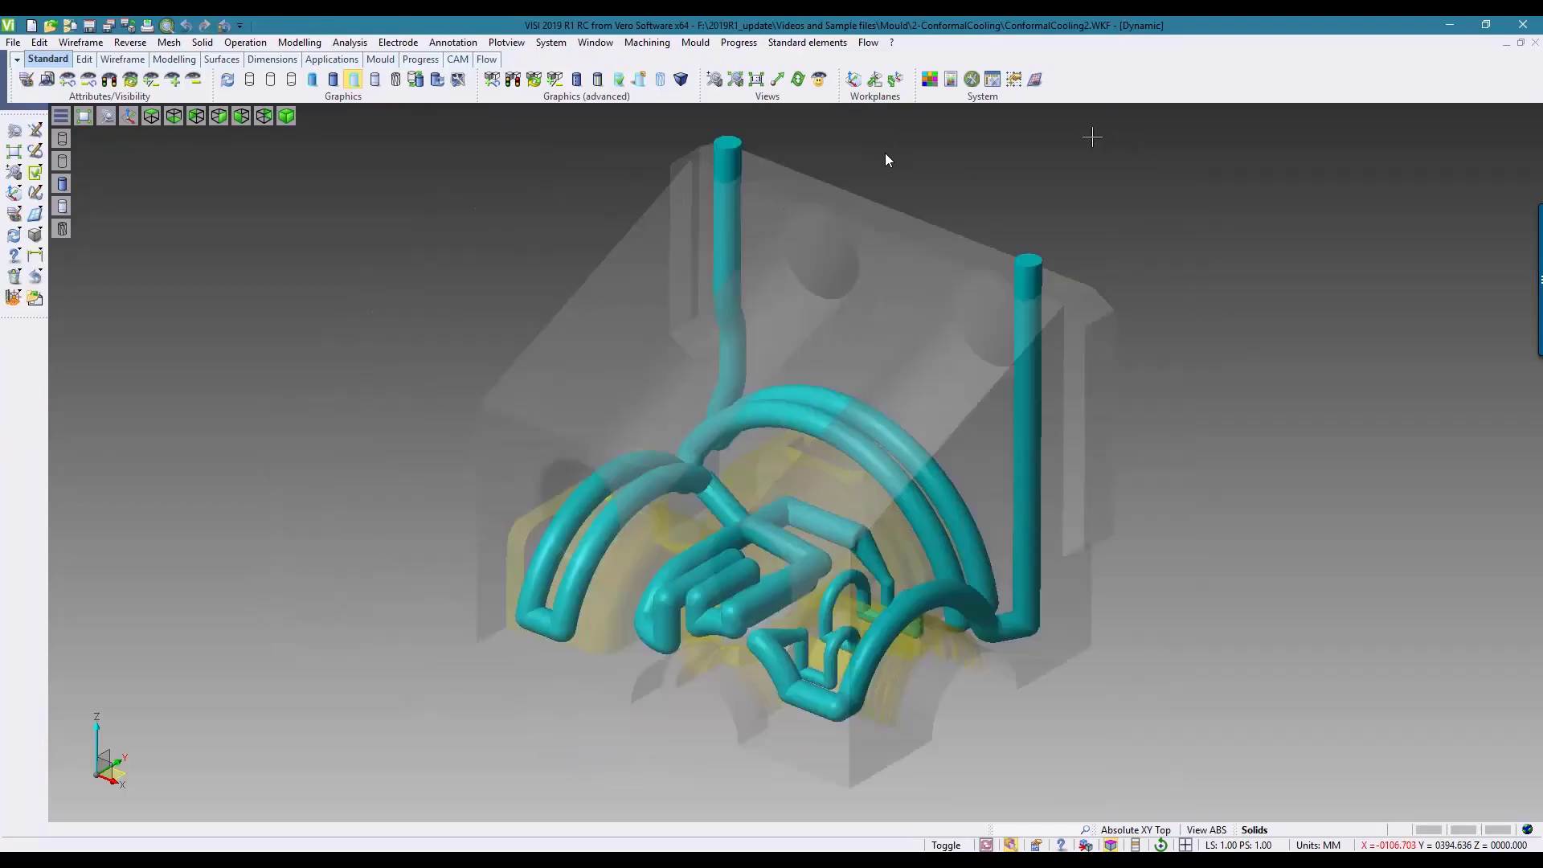
Step: Subtract the converted channel's cavities from the mould insert, continuing despite locked or invisible solids, and inspect the cut
click(308, 43)
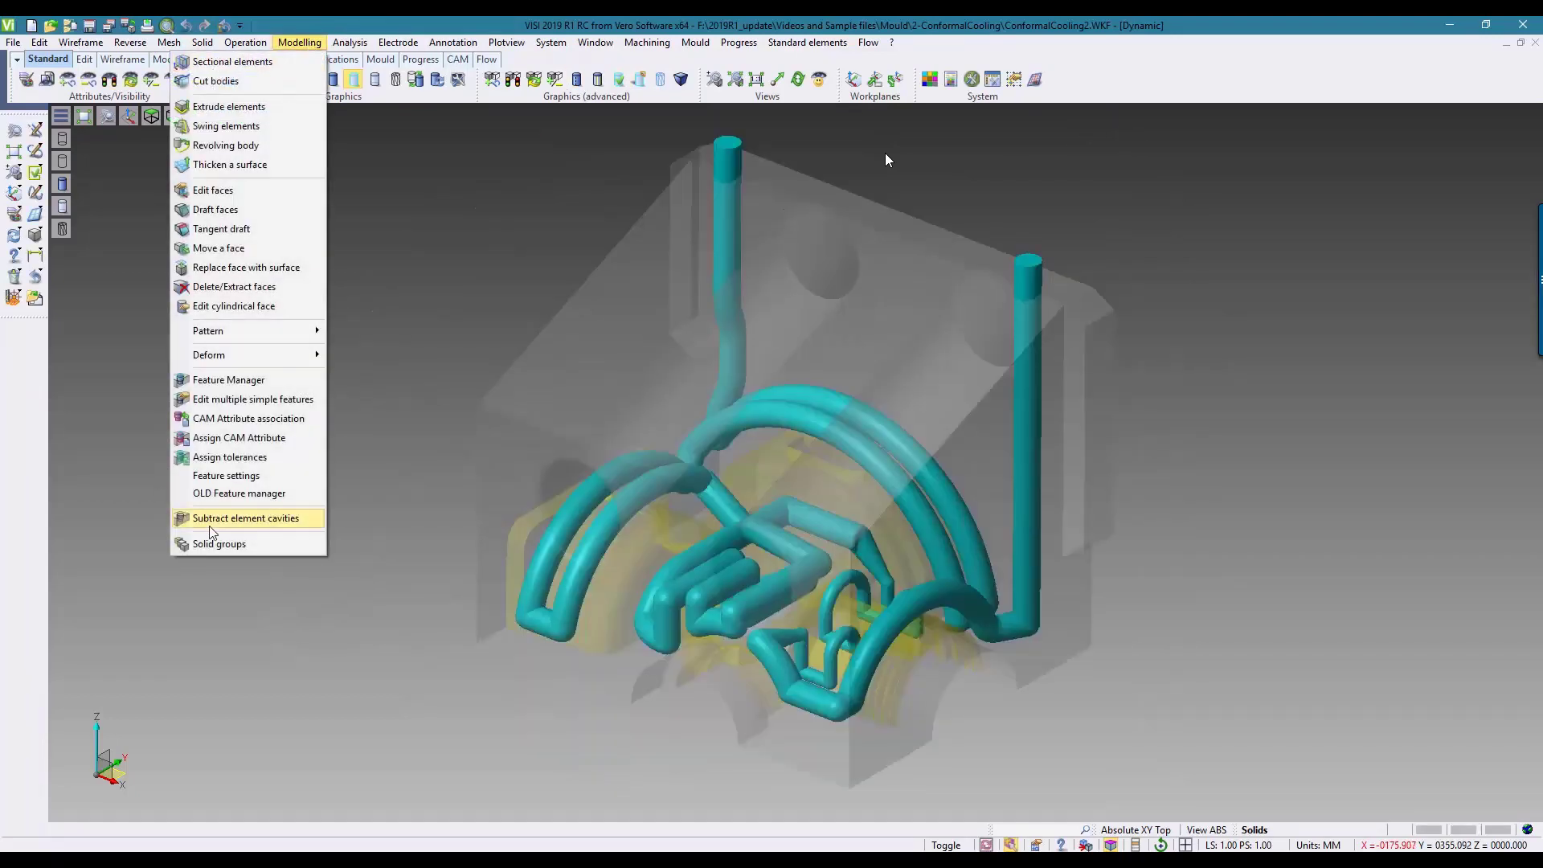
click(236, 519)
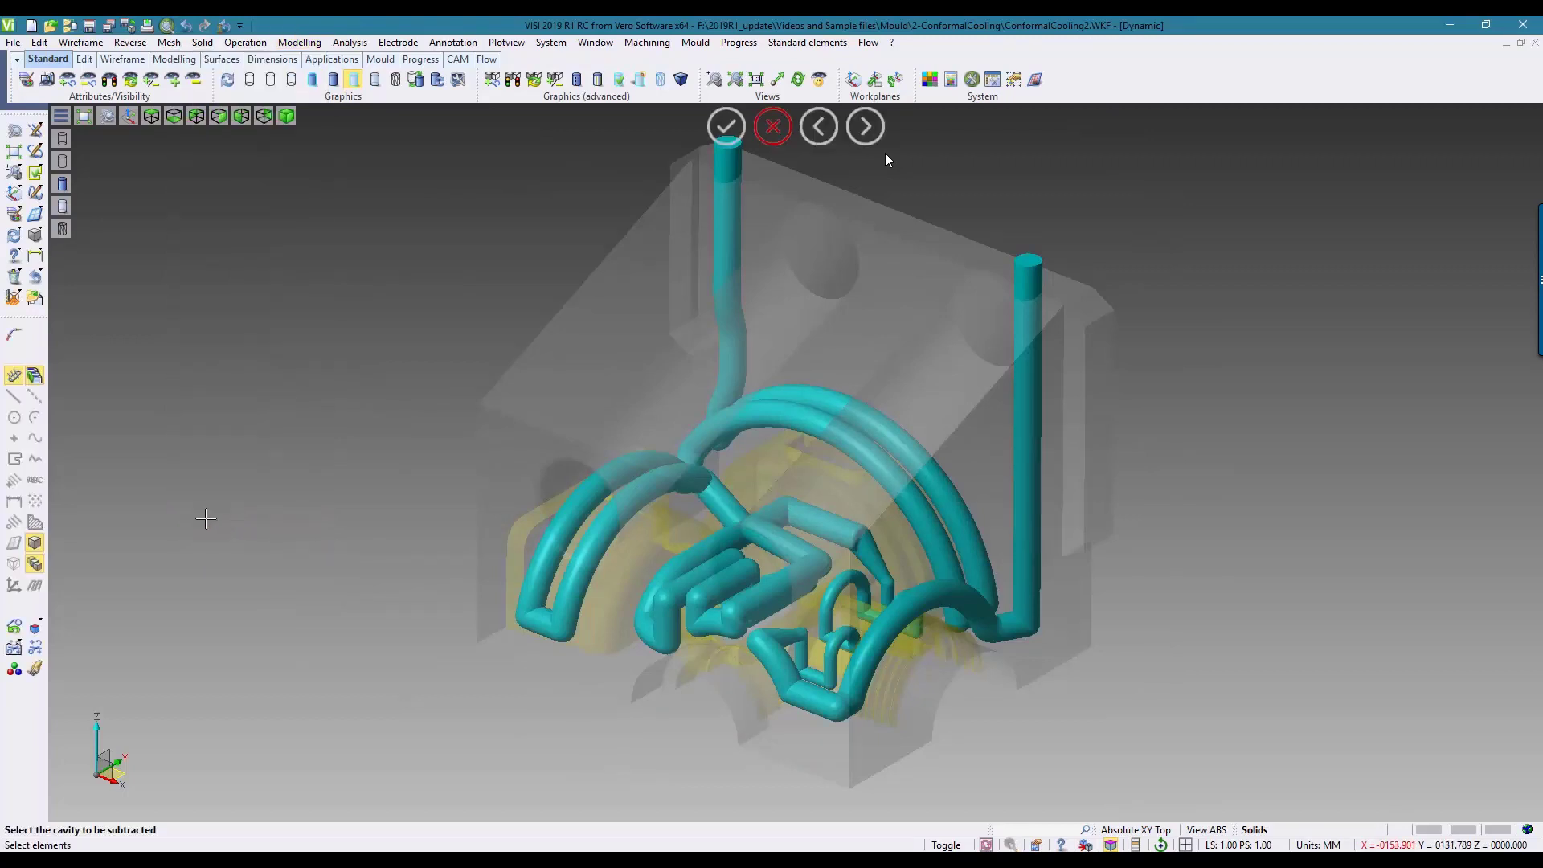
click(733, 161)
click(852, 462)
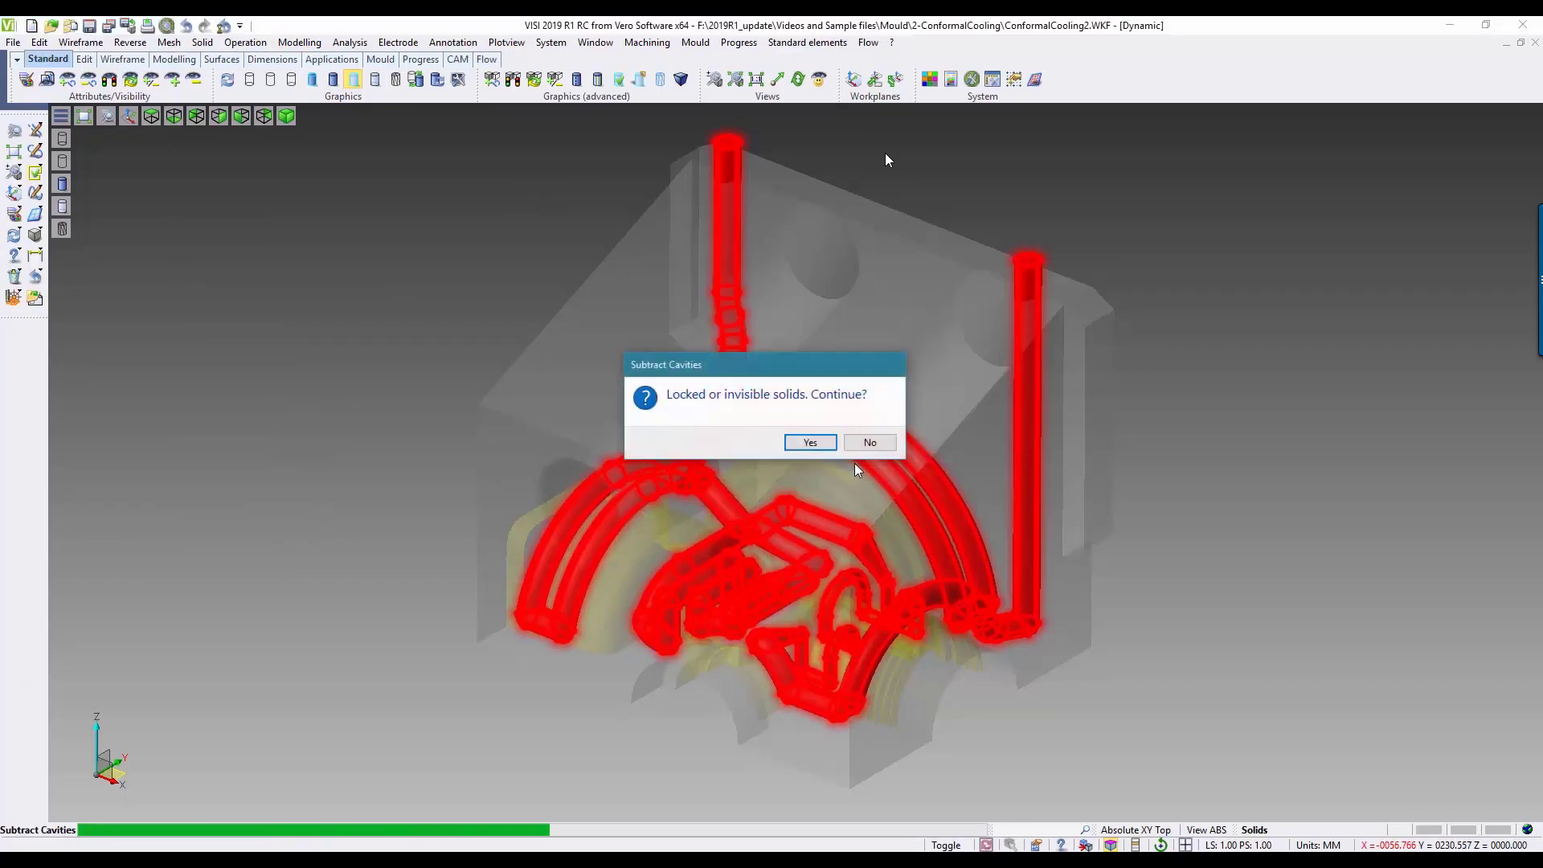
click(831, 446)
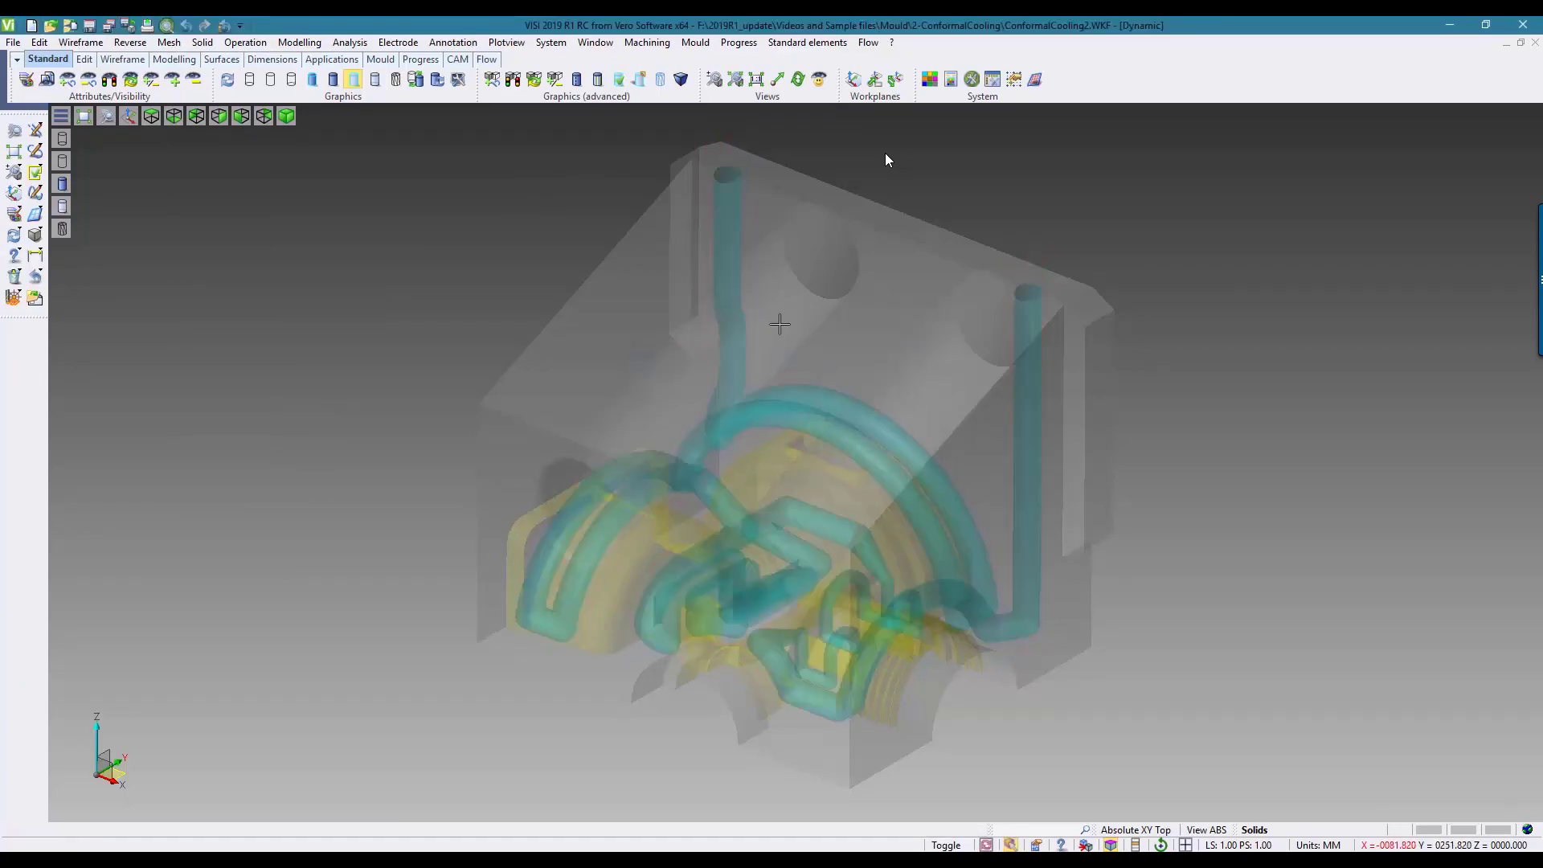
mouse_move(415, 222)
middle_down()
mouse_move(420, 321)
mouse_move(418, 257)
mouse_move(441, 241)
mouse_move(422, 246)
middle_up()
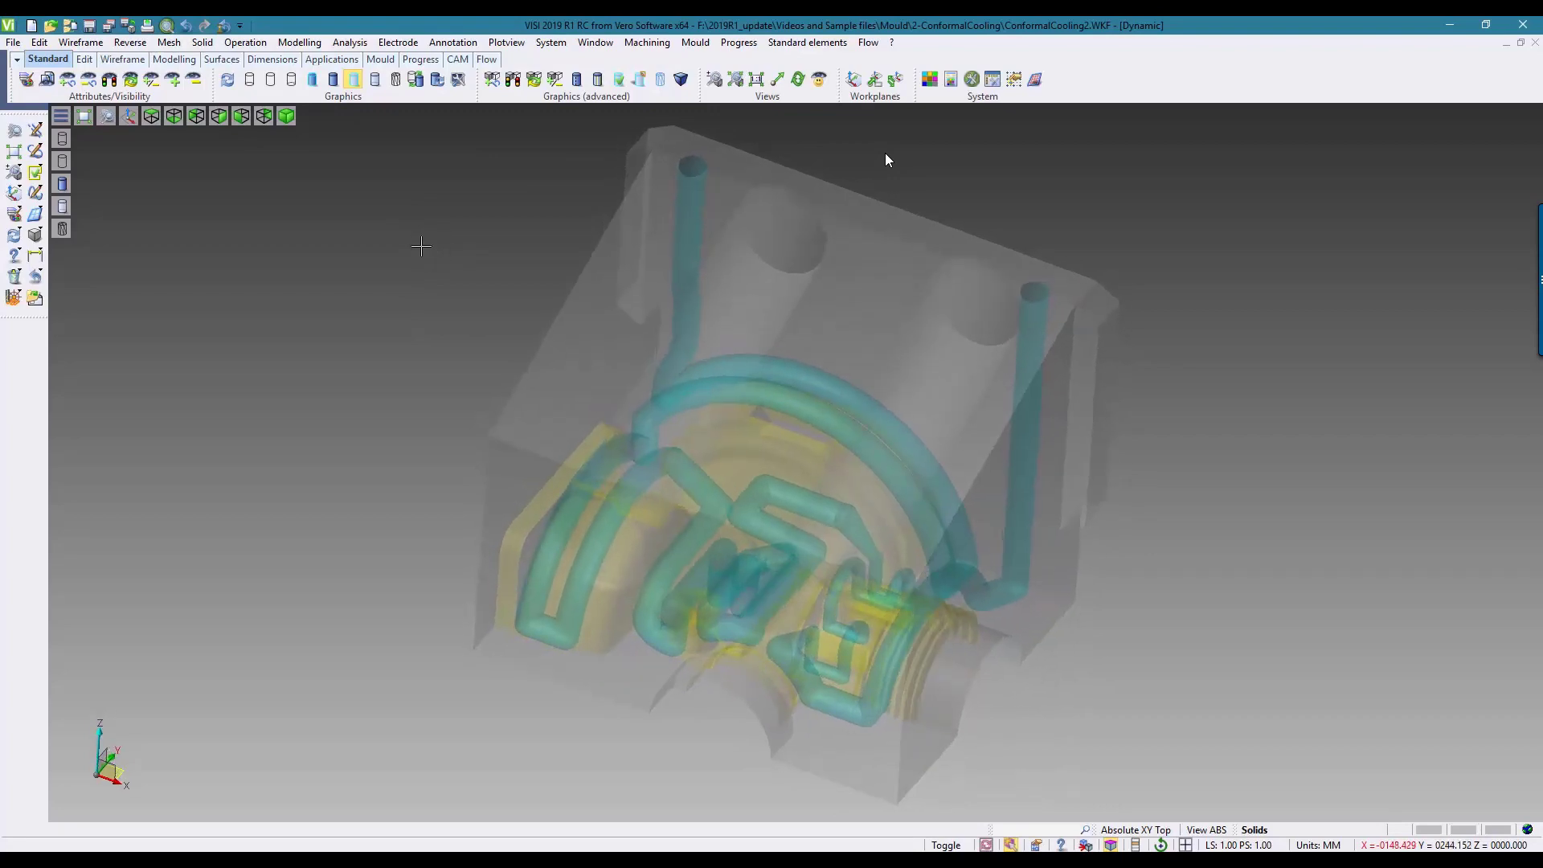
click(886, 160)
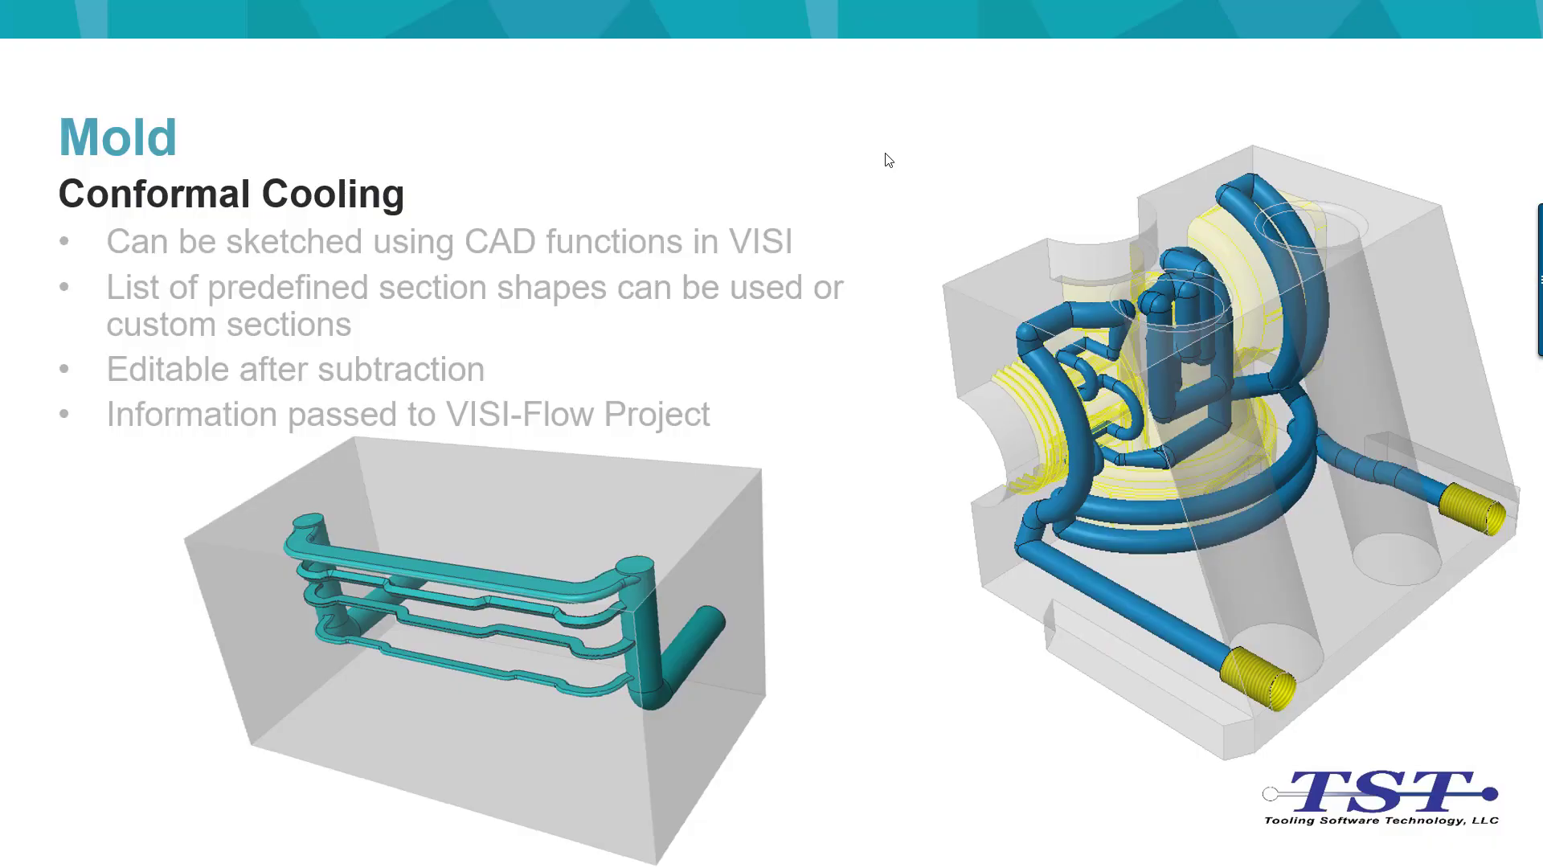
click(889, 160)
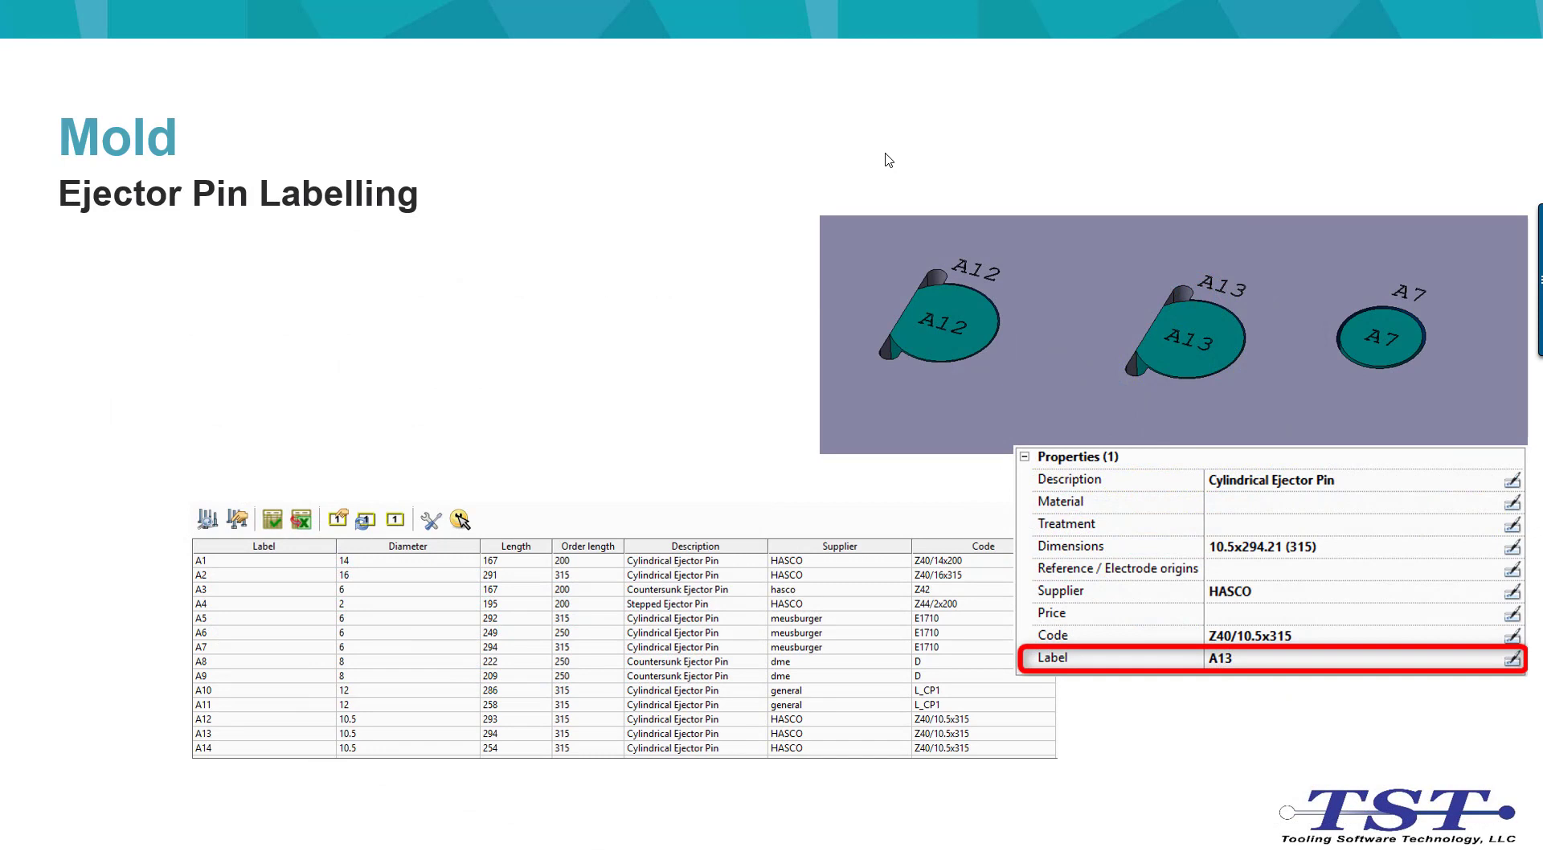
click(888, 160)
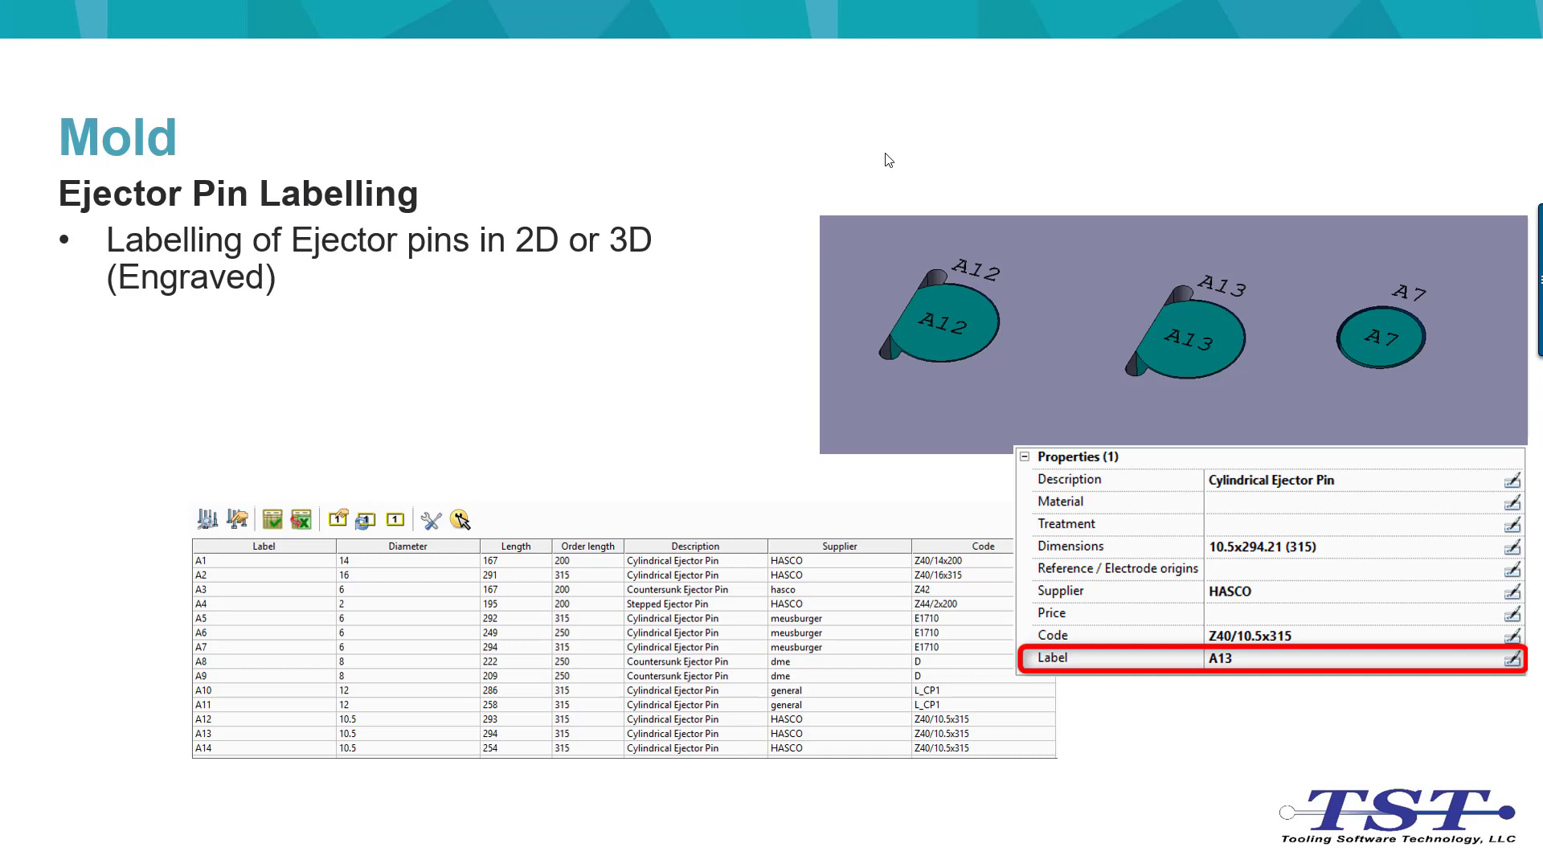
click(889, 160)
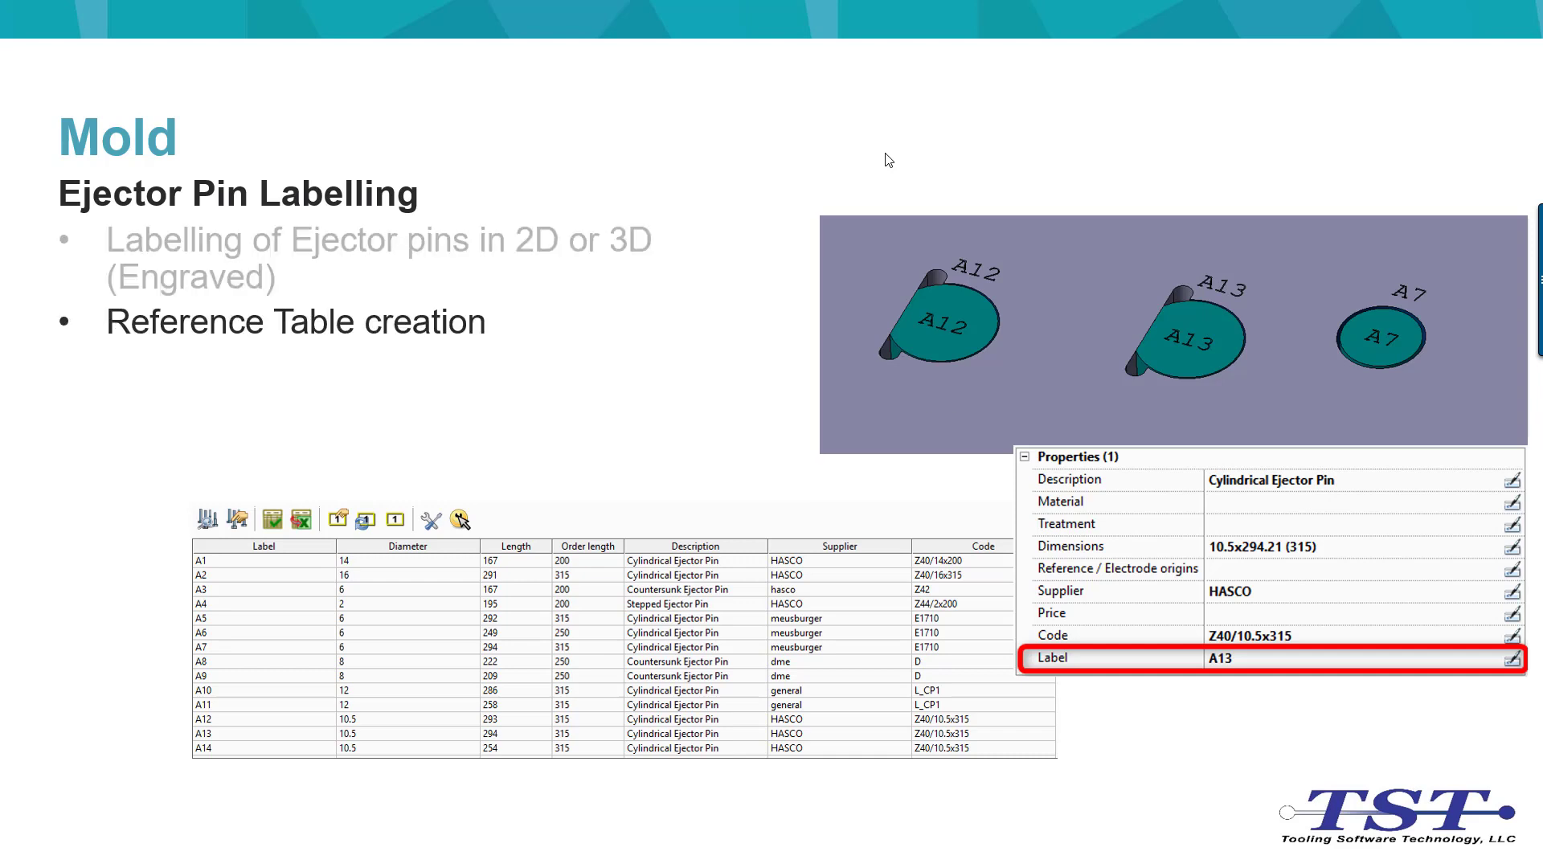
click(888, 160)
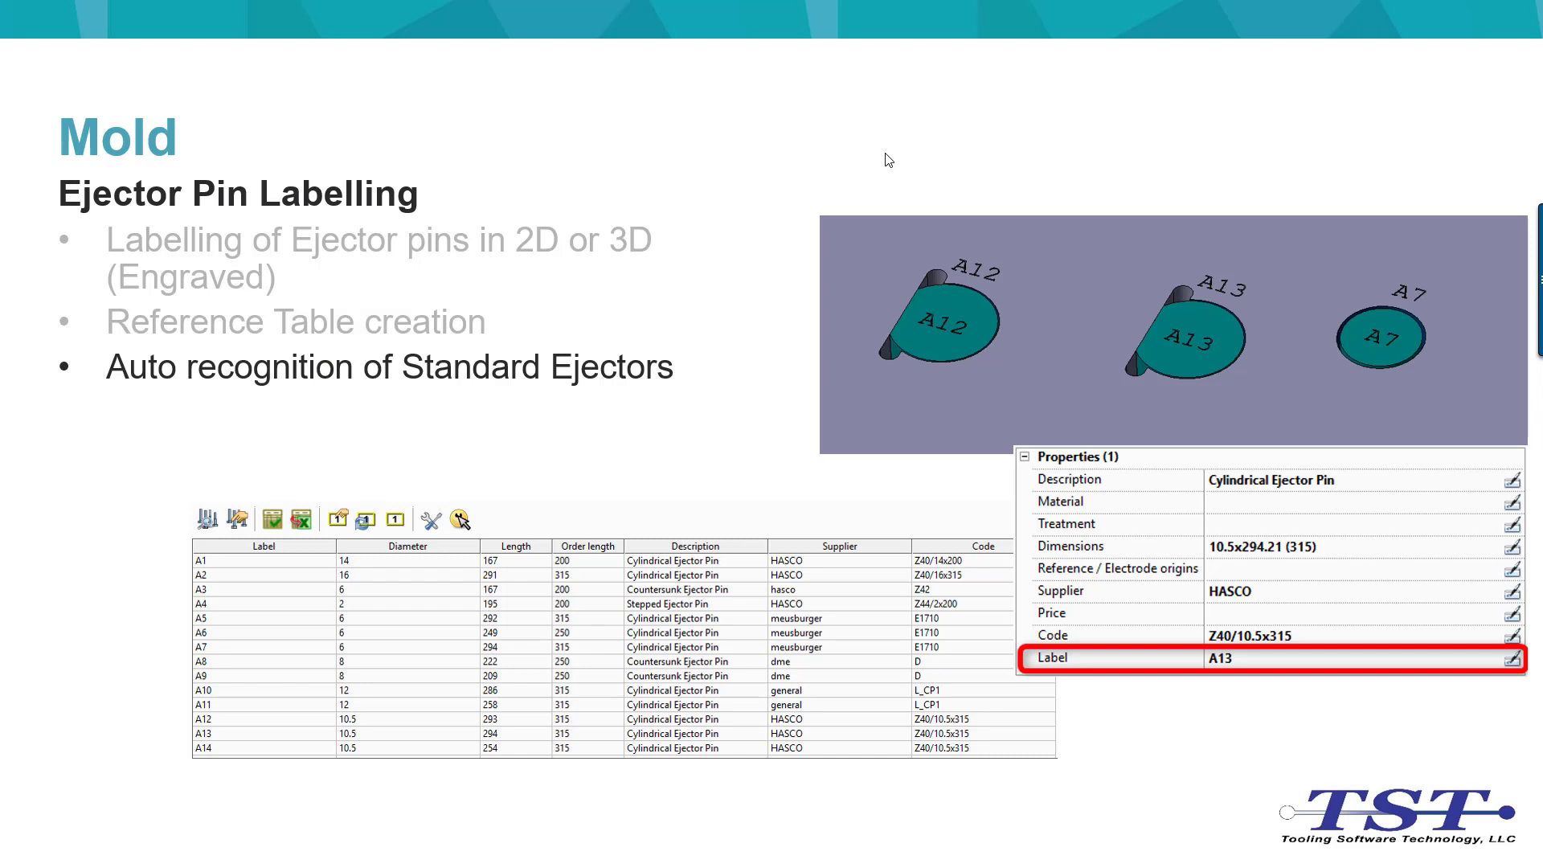
click(888, 160)
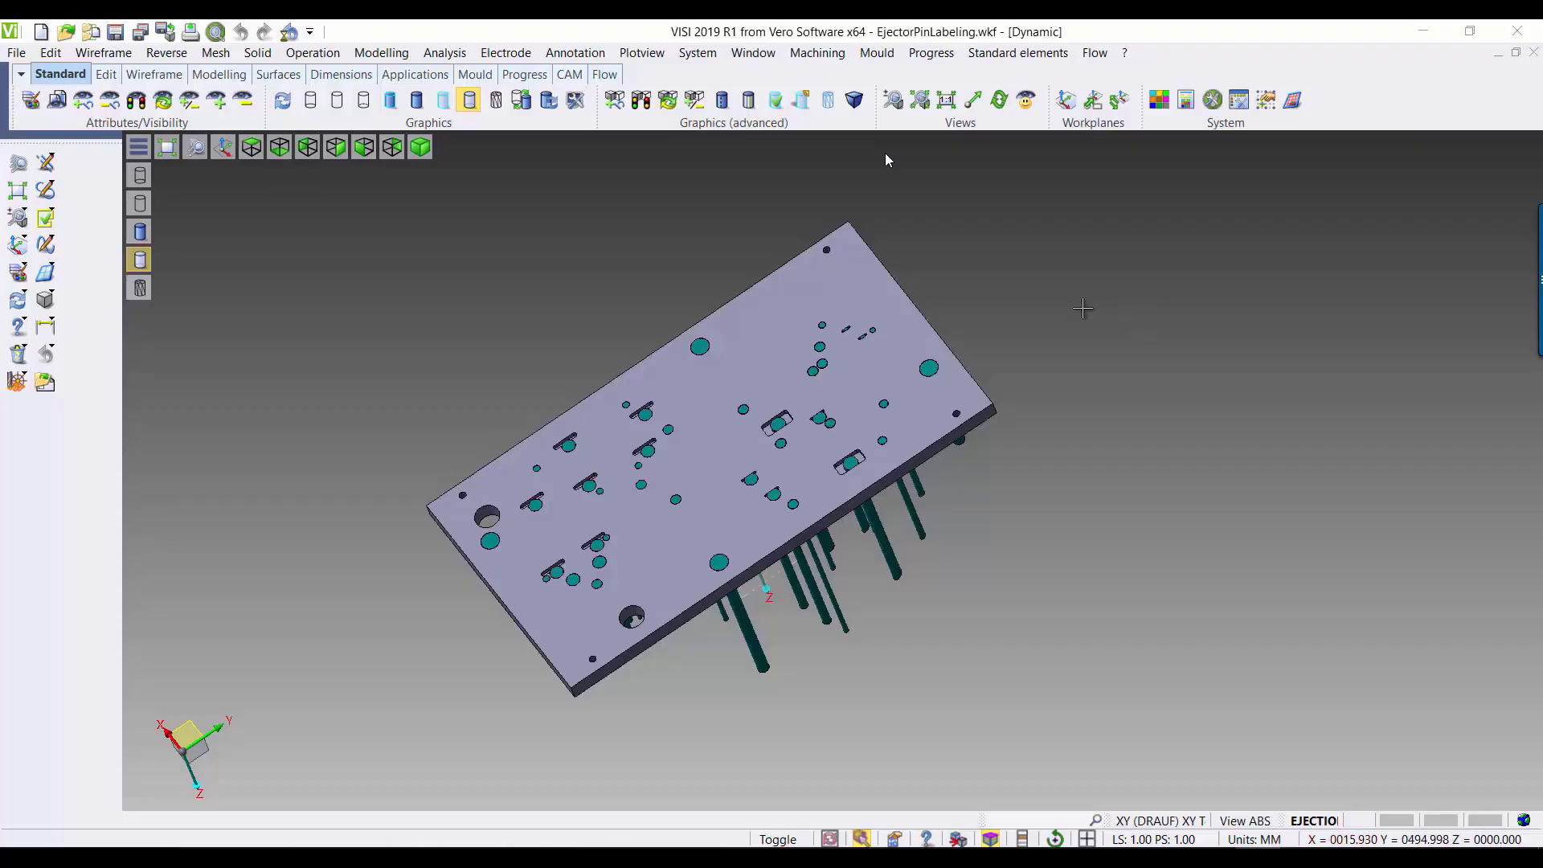
Step: Start ejector pins labelling and choose the ejectors in one half of the plate plus the two large corner pins
click(876, 53)
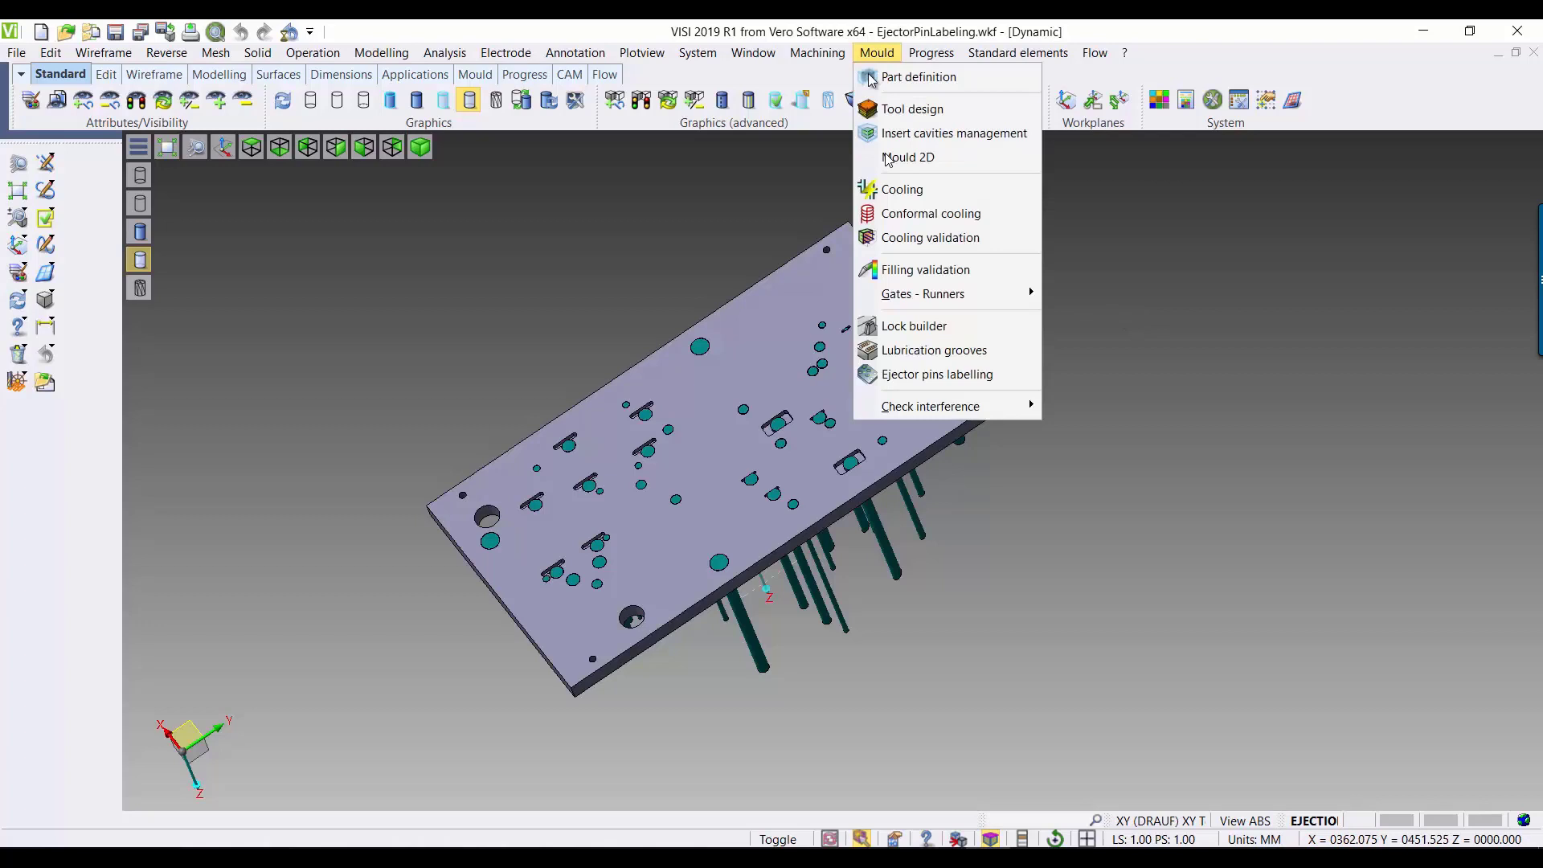
click(937, 374)
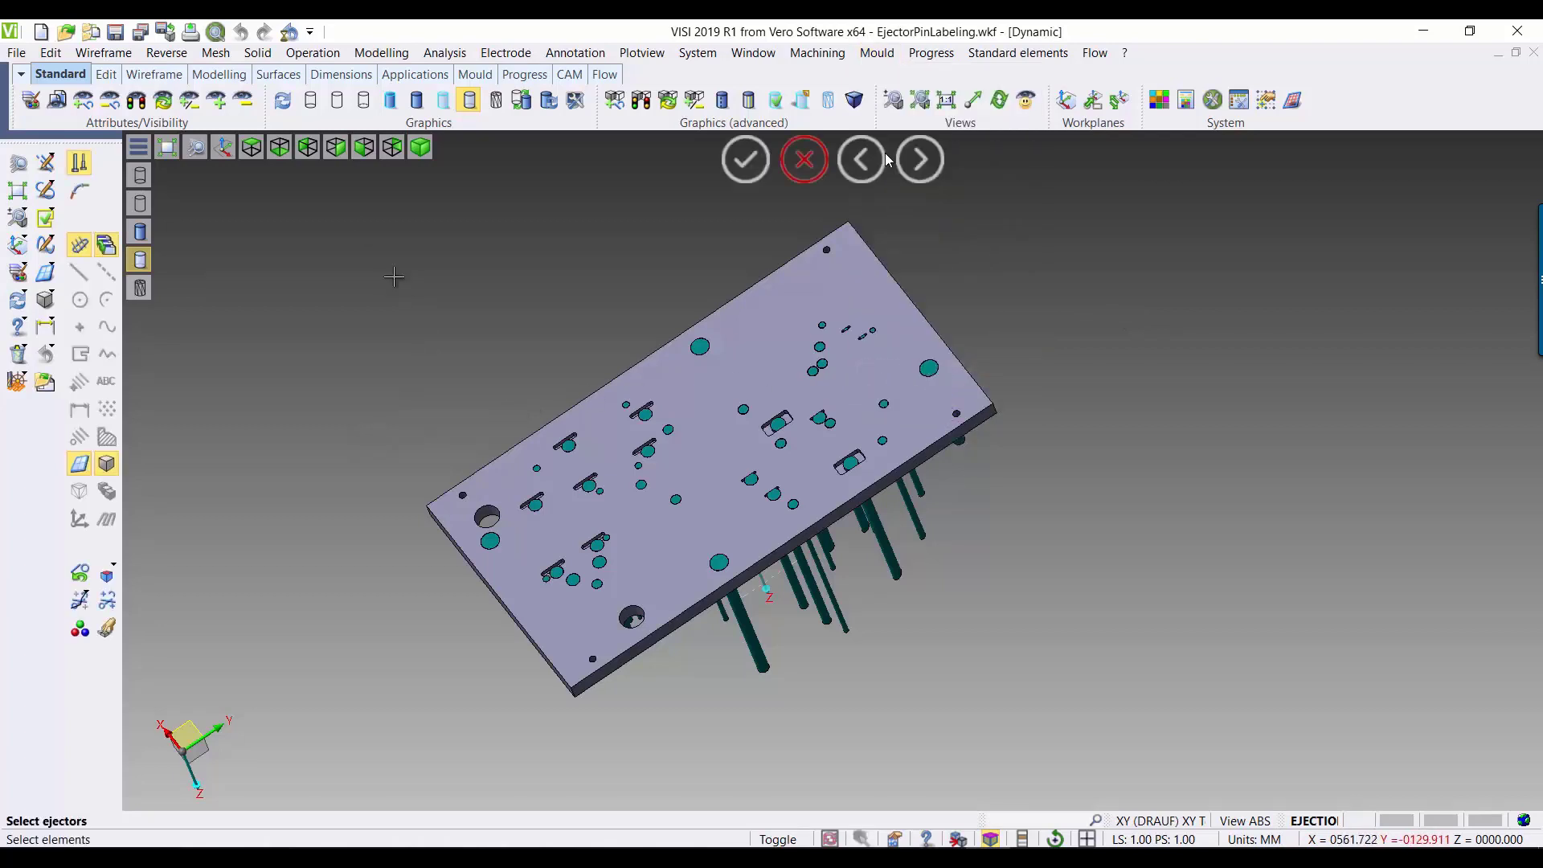
drag(312, 205, 1101, 770)
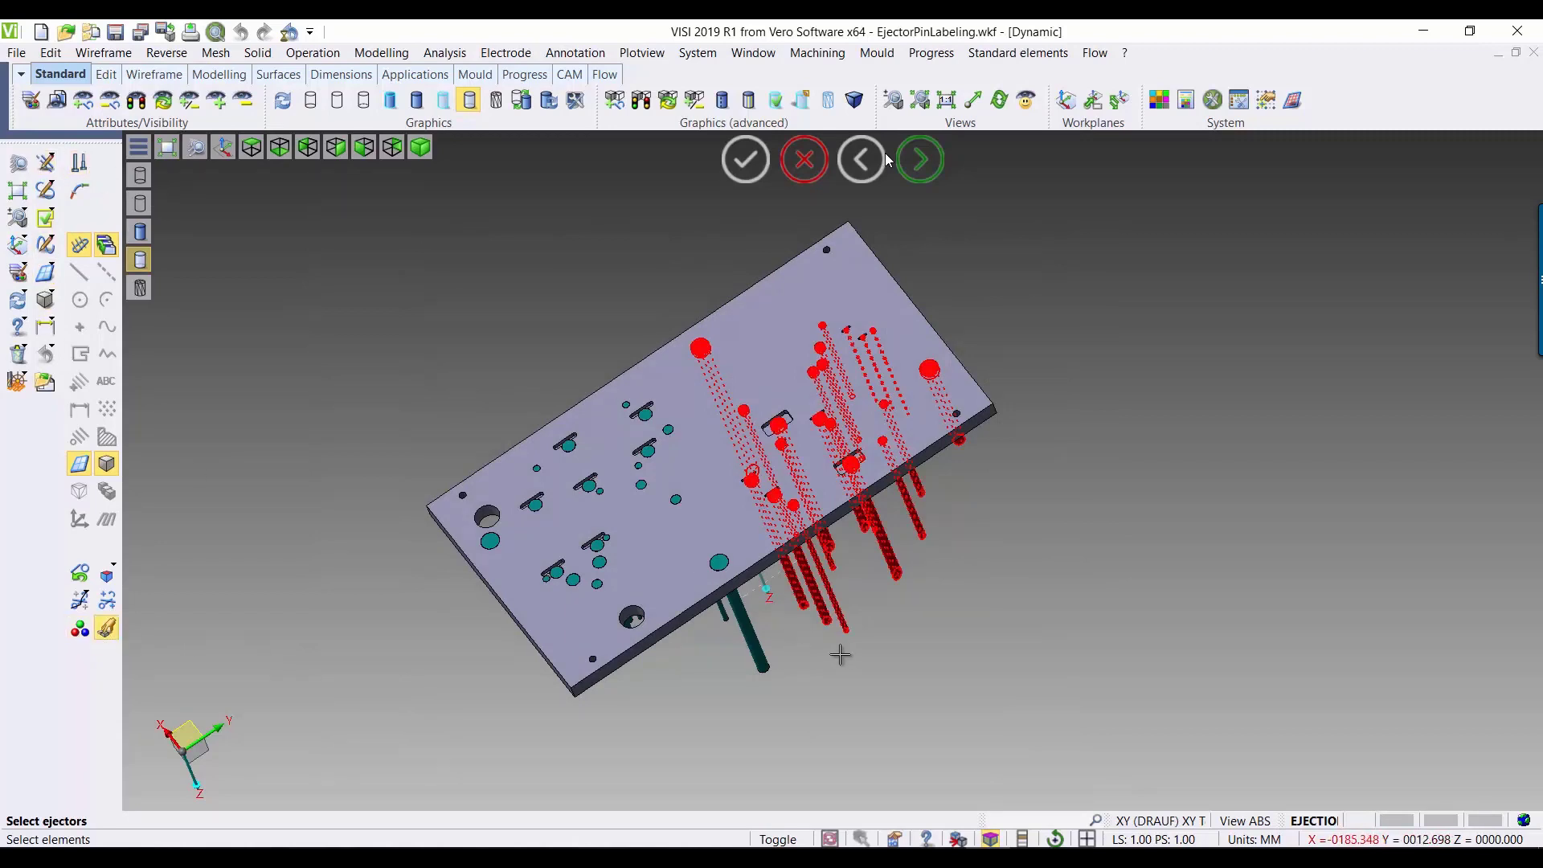
click(723, 566)
middle_drag(532, 684, 504, 630)
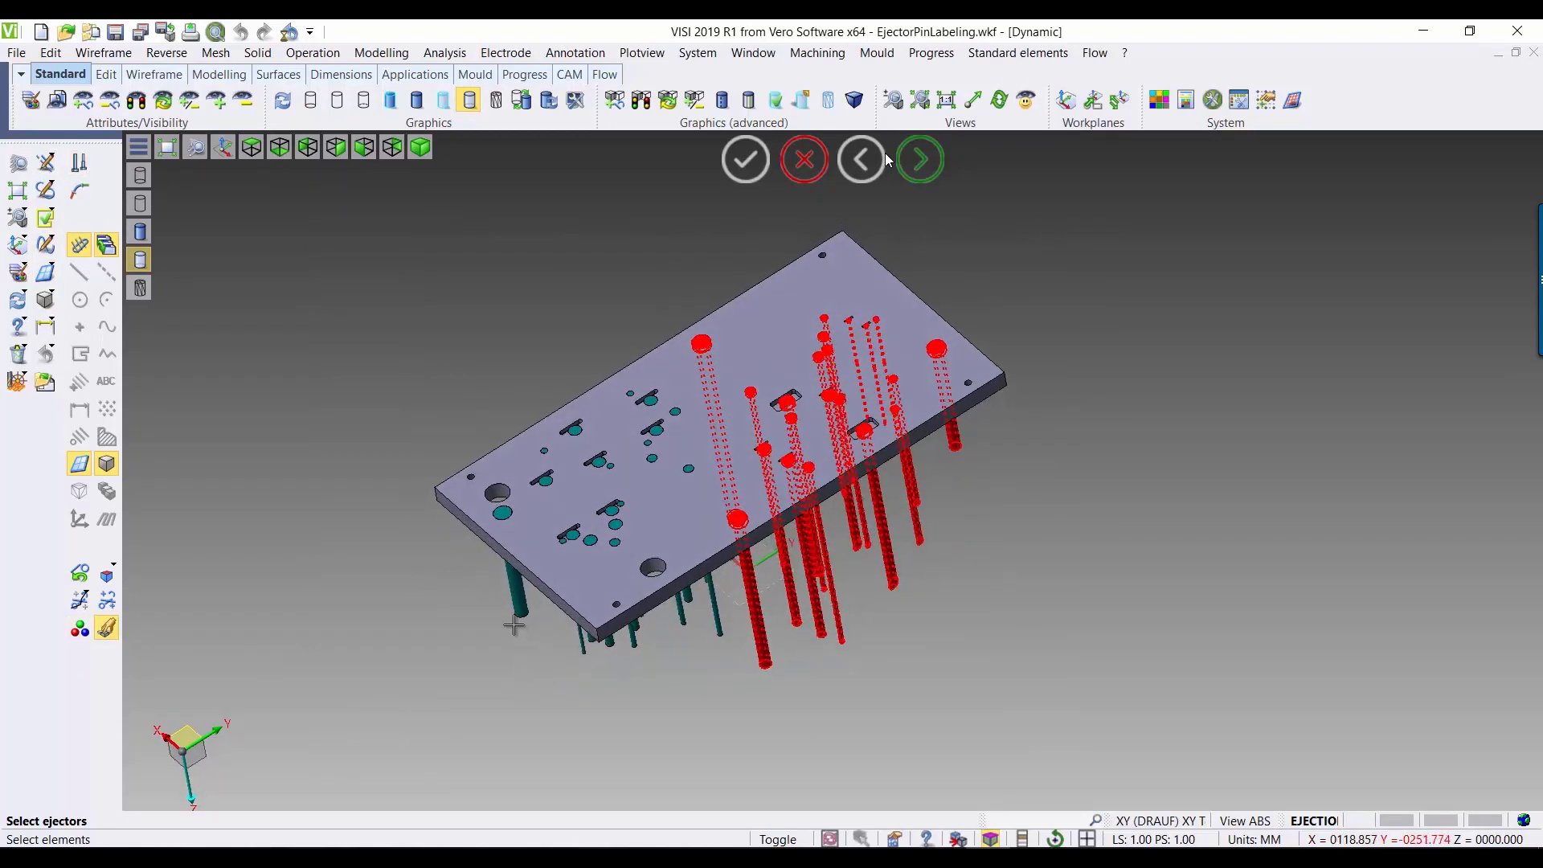
click(509, 613)
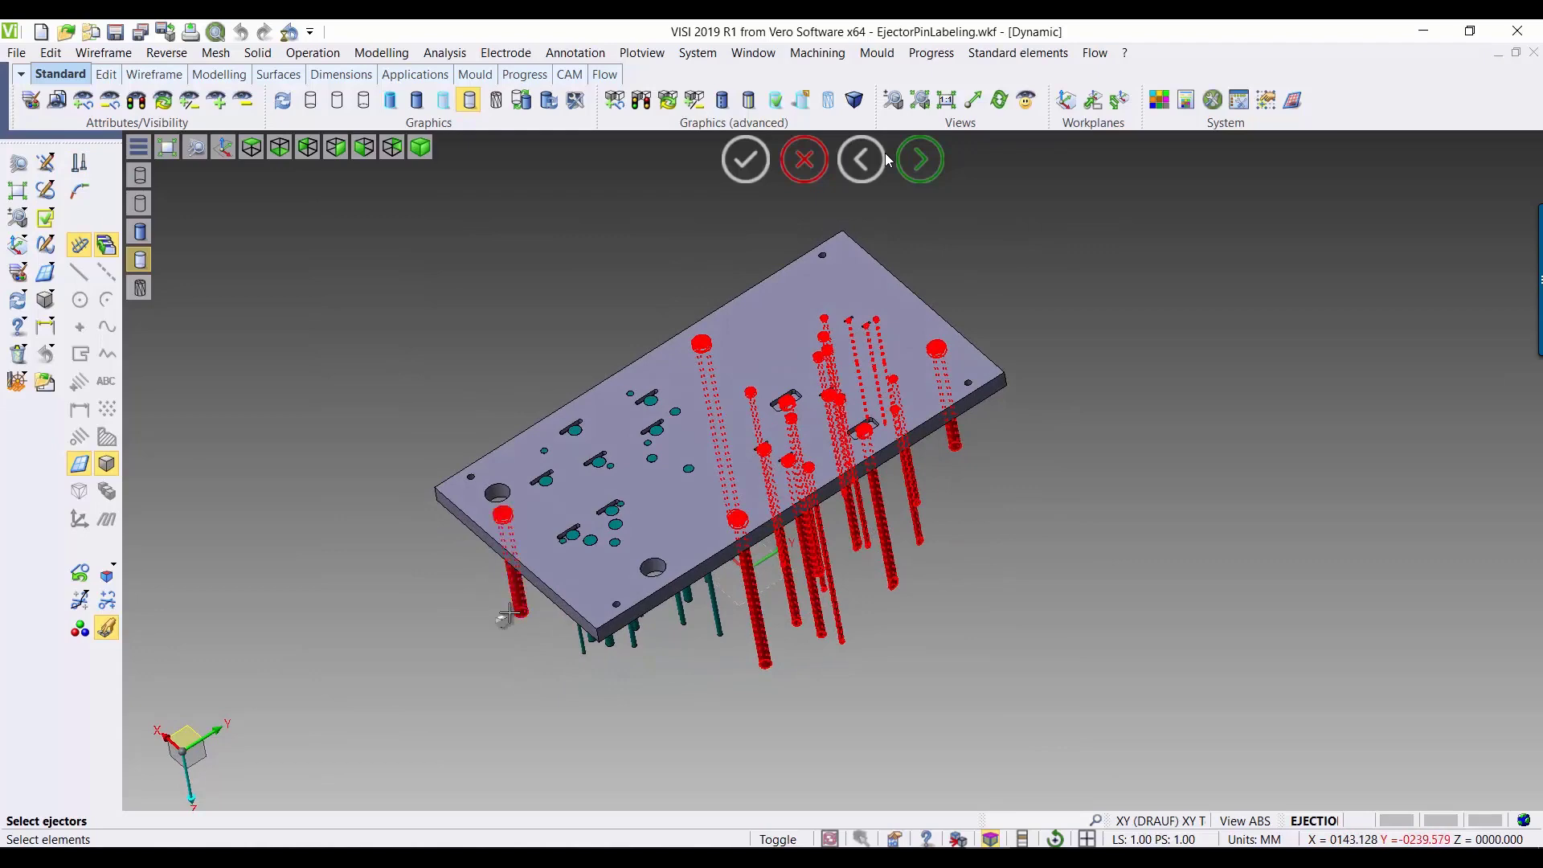
right_click(358, 614)
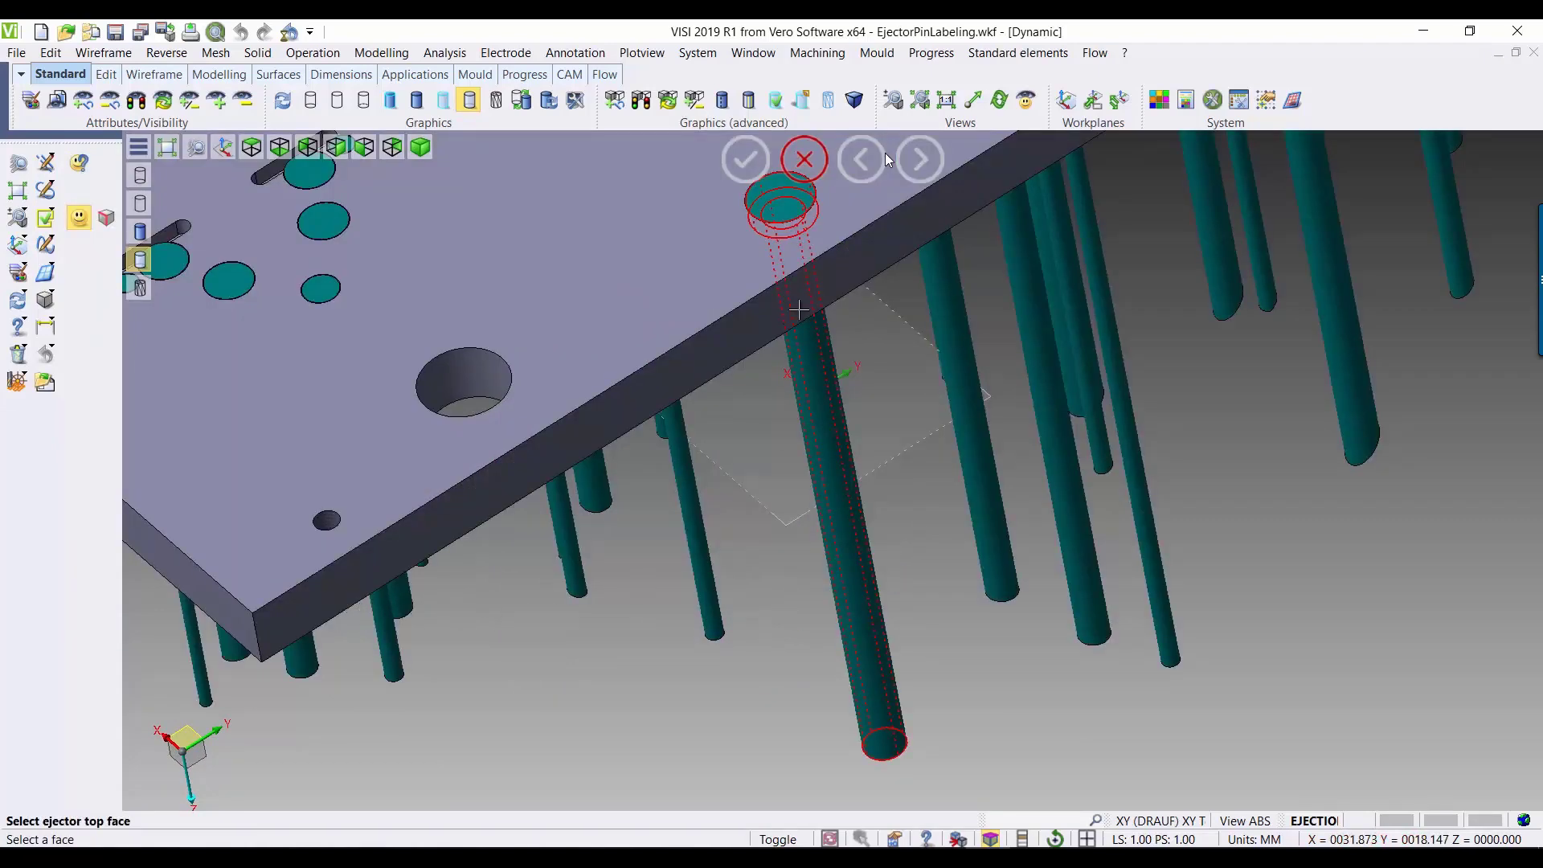
Step: Specify the ejector top face and the start plate face for each of the two large unrecognised pins
middle_drag(882, 458, 886, 508)
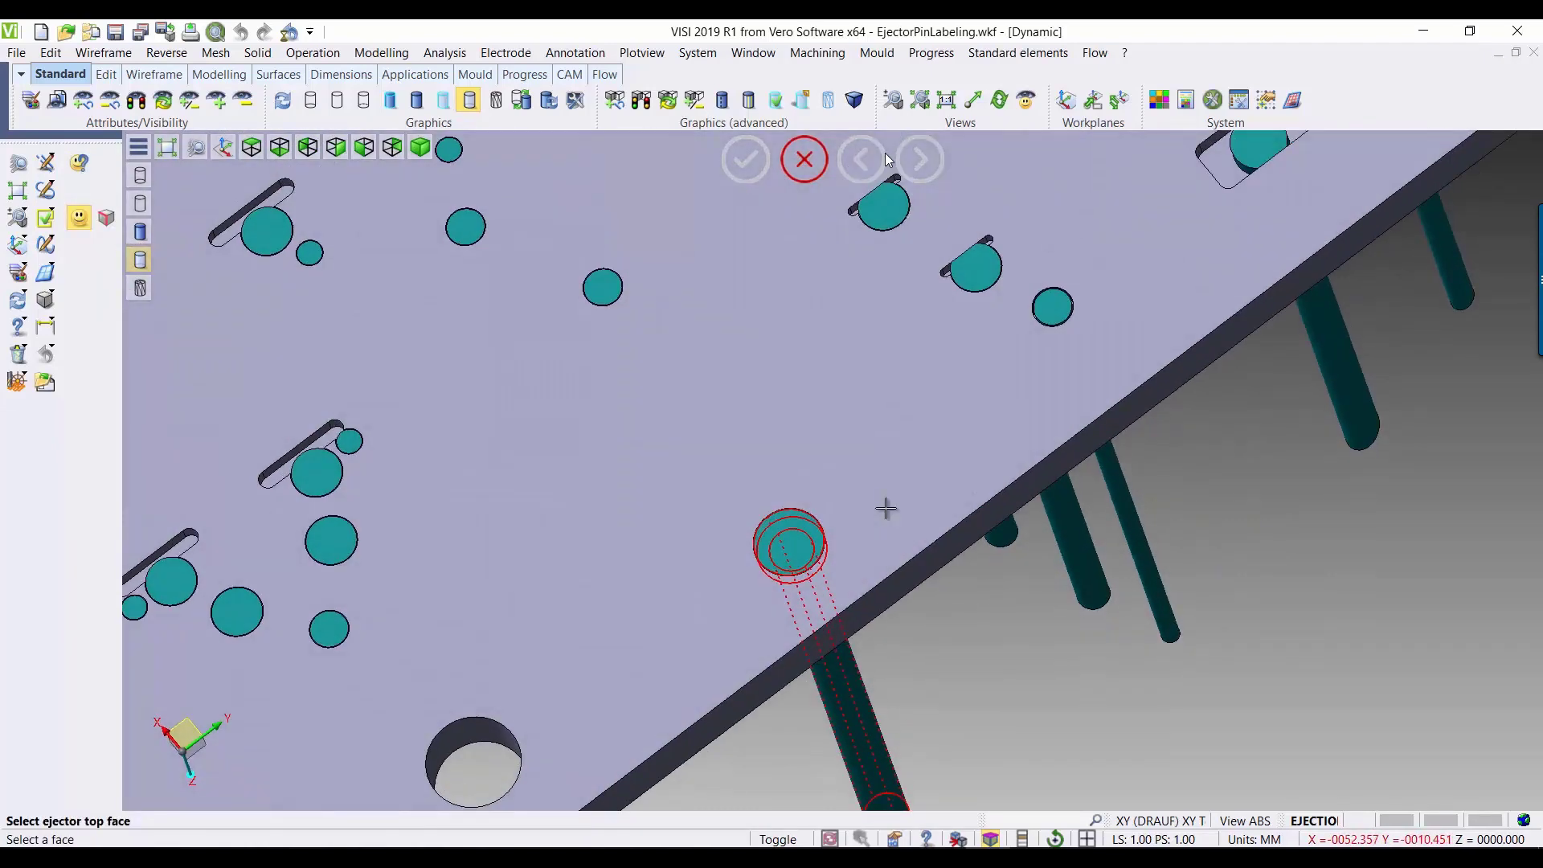
click(788, 540)
click(722, 505)
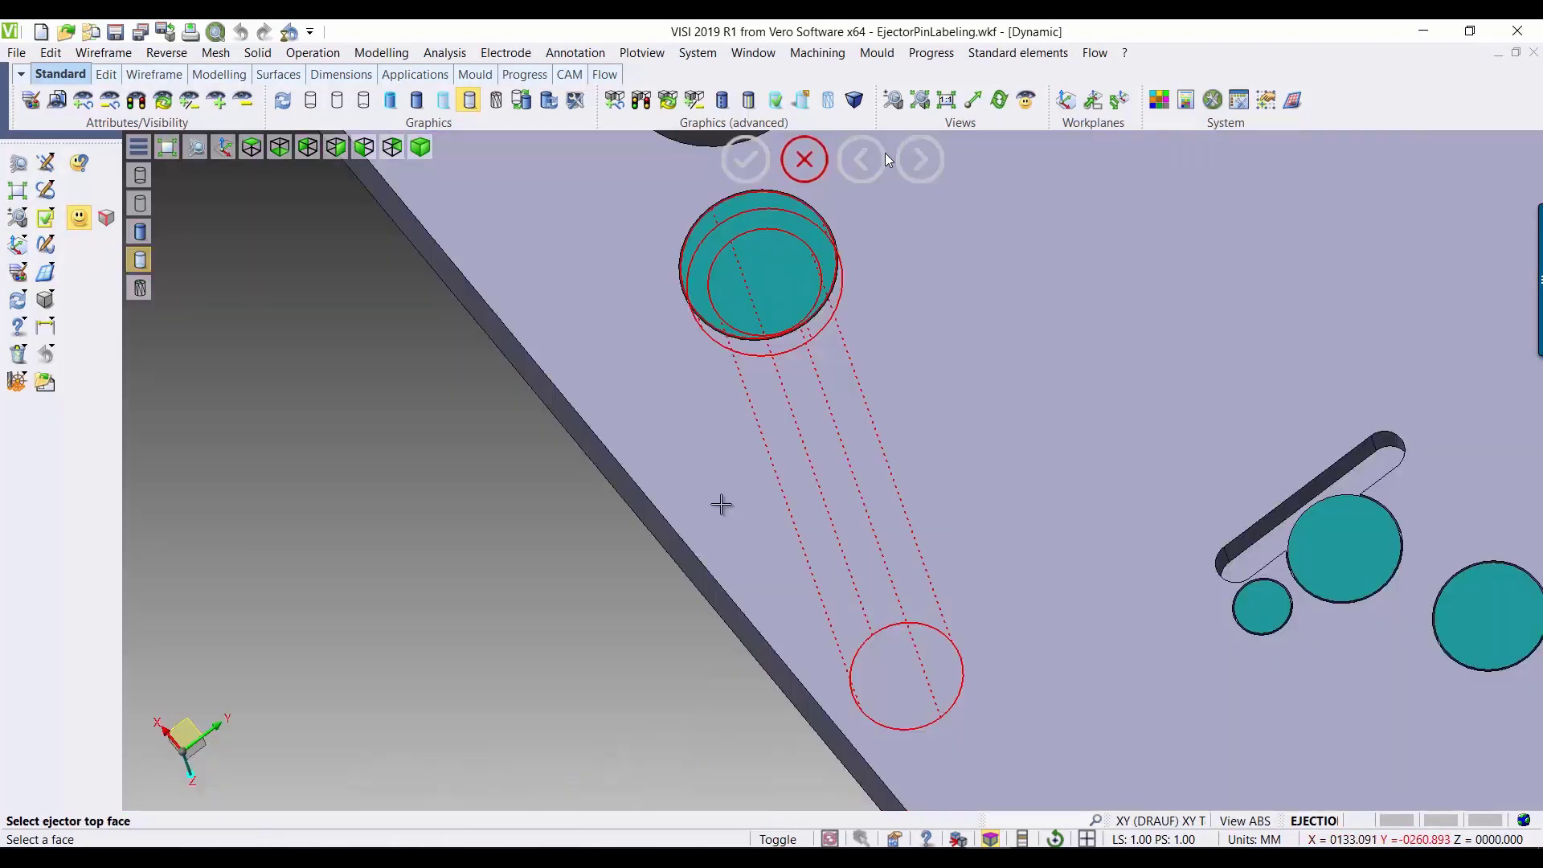
click(774, 276)
click(930, 304)
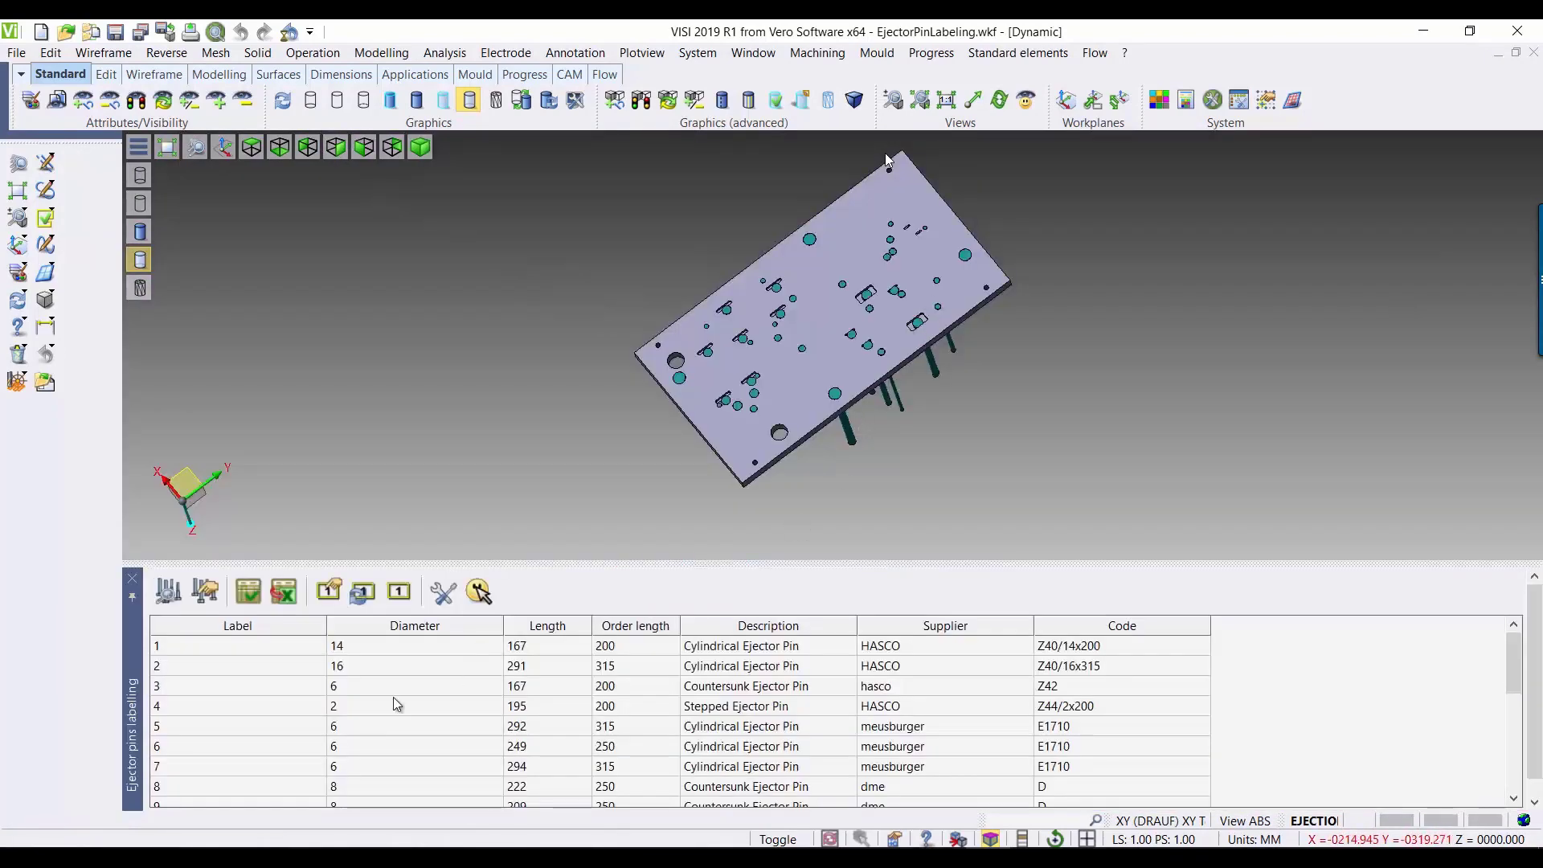
Step: Review the ejector list, locating entries 20, 21 and 22 in the model, and highlight all listed ejectors
scroll(345, 712, down, 5)
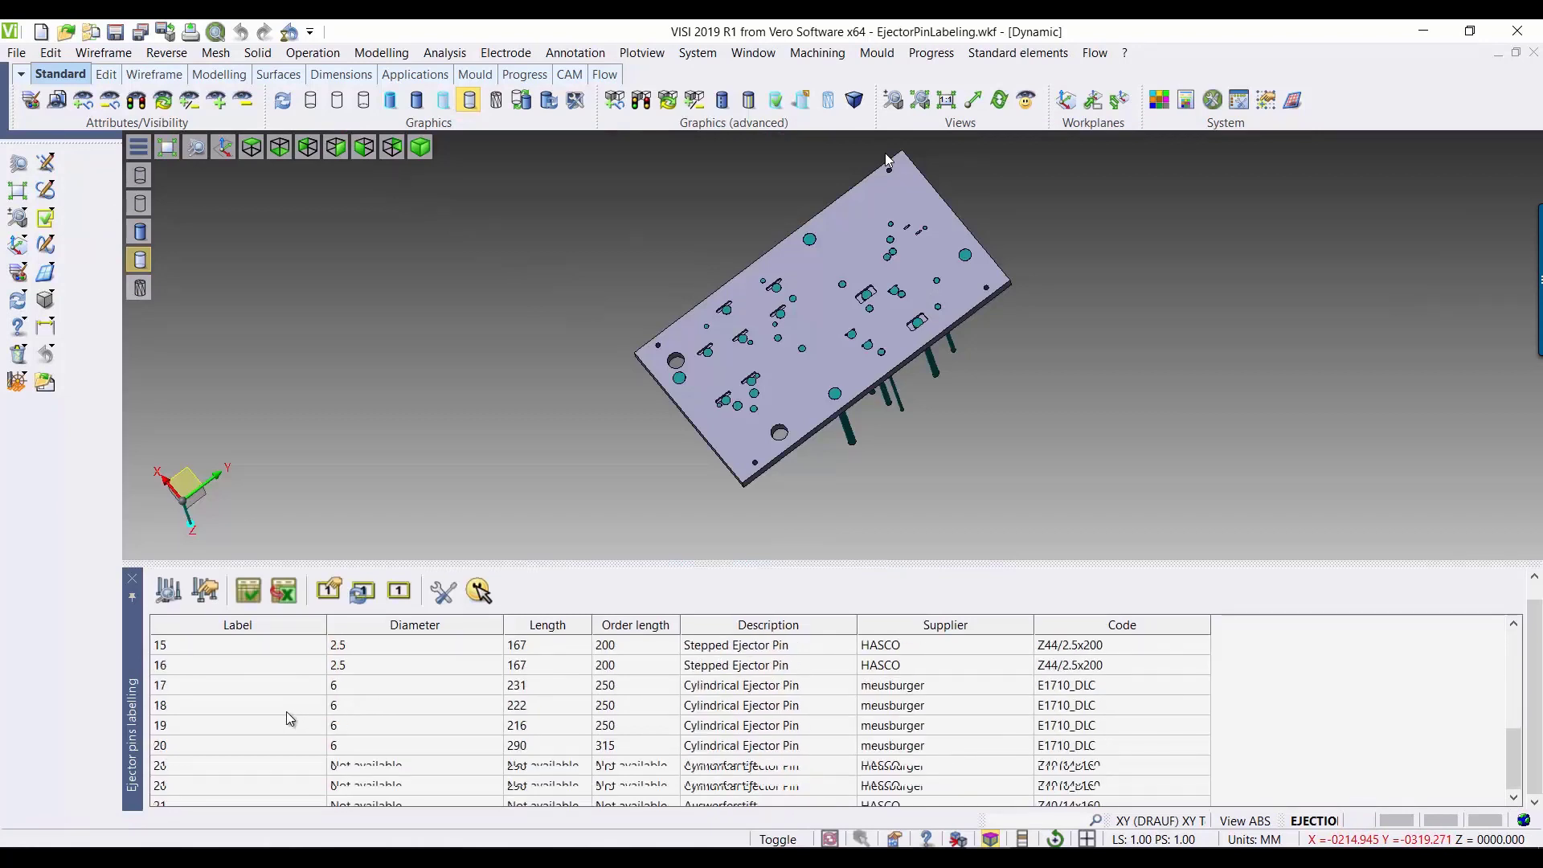
click(219, 766)
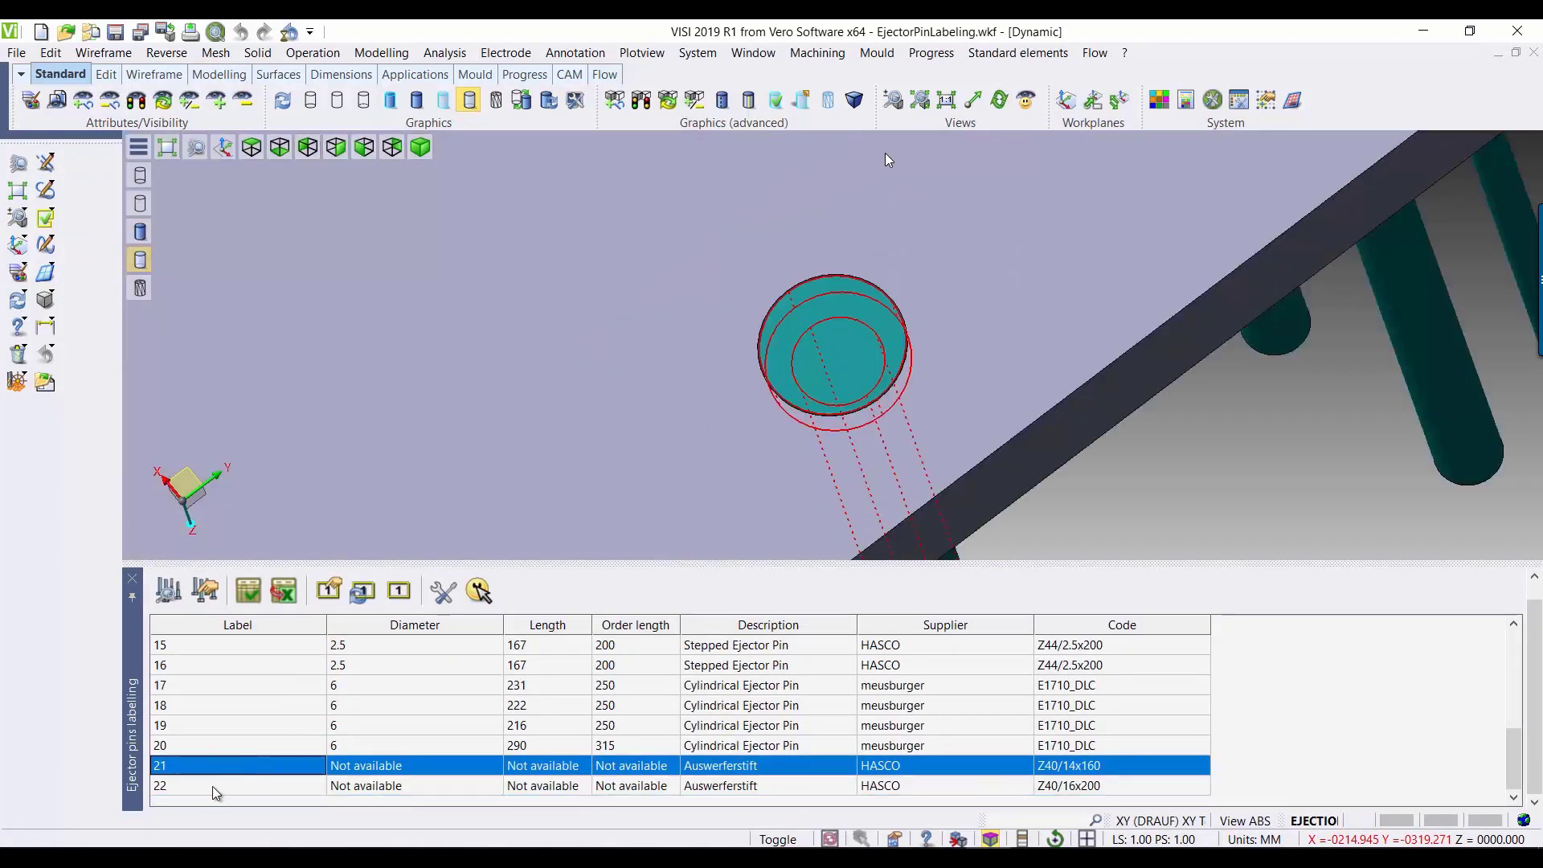
shift+click(214, 786)
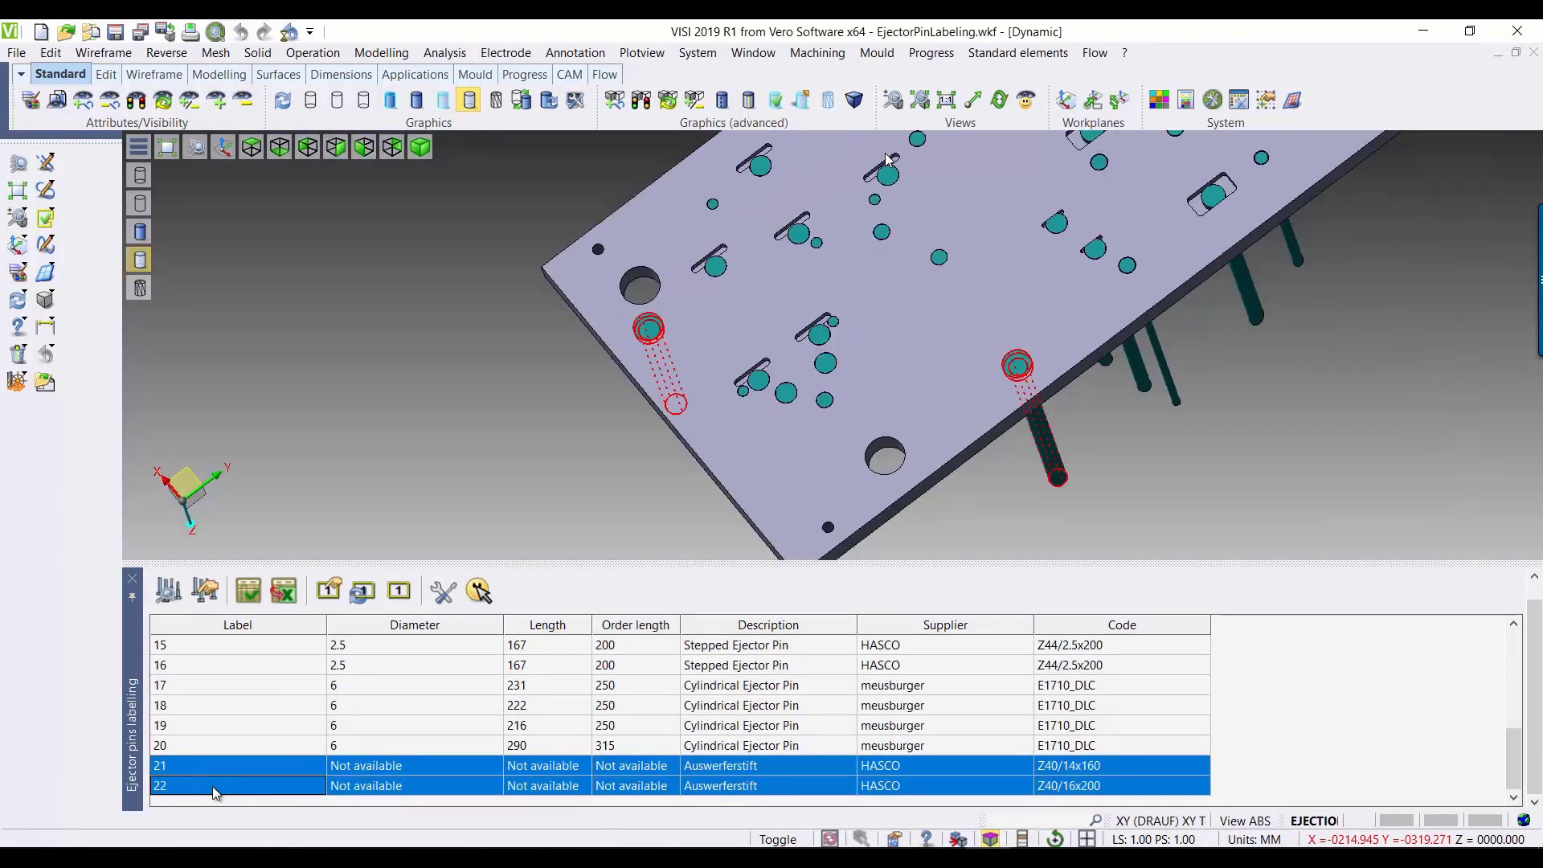
click(229, 747)
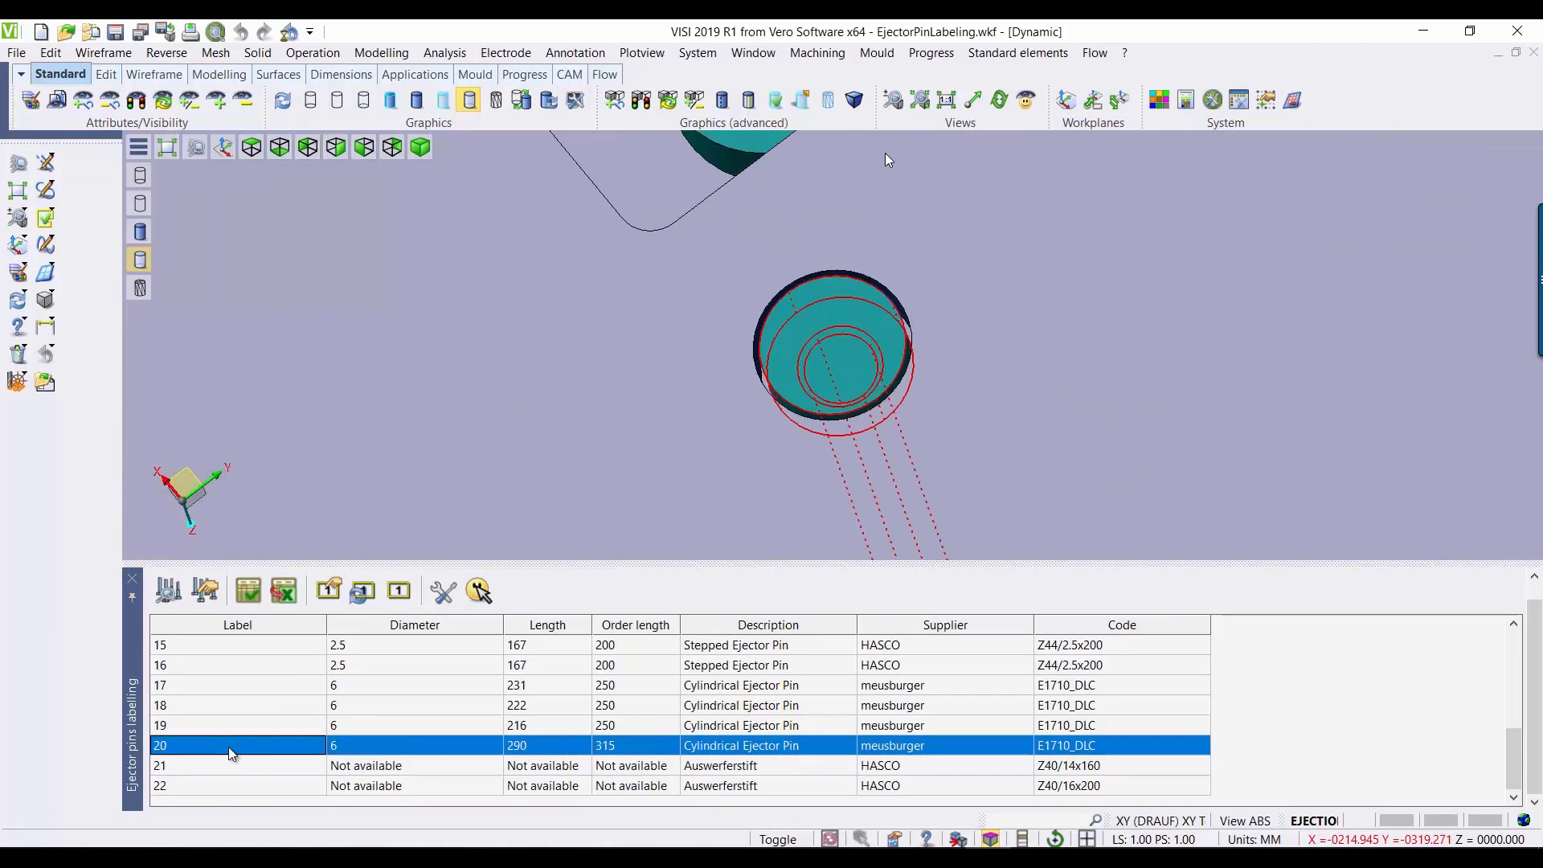
click(205, 791)
scroll(200, 715, up, 5)
shift+click(216, 647)
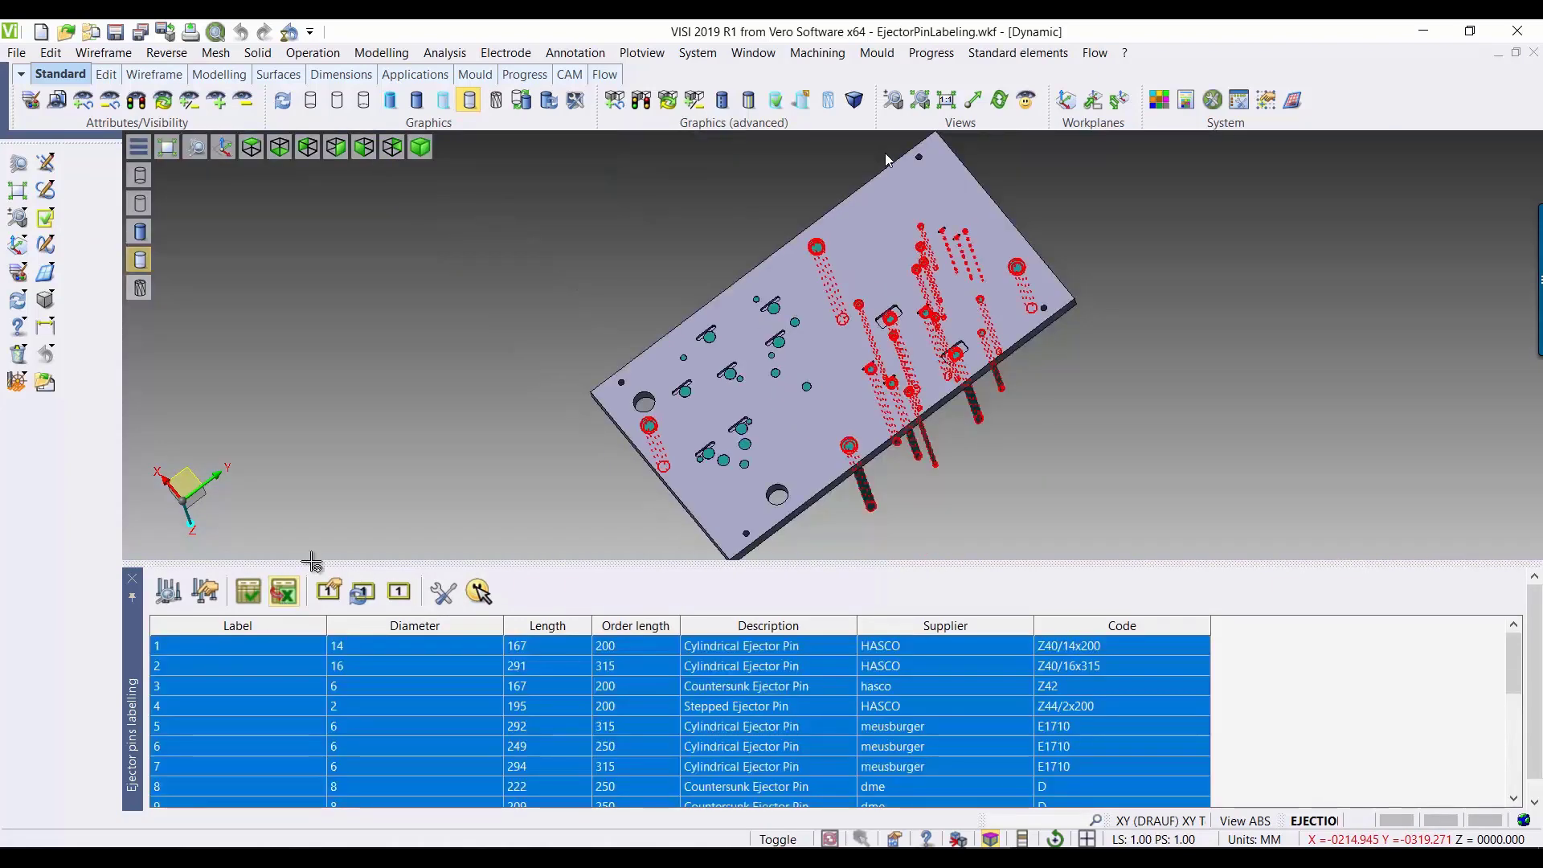
Step: Add three more ejector pins from the unlabelled half of the plate to the labelling list
click(206, 593)
scroll(650, 337, up, 2)
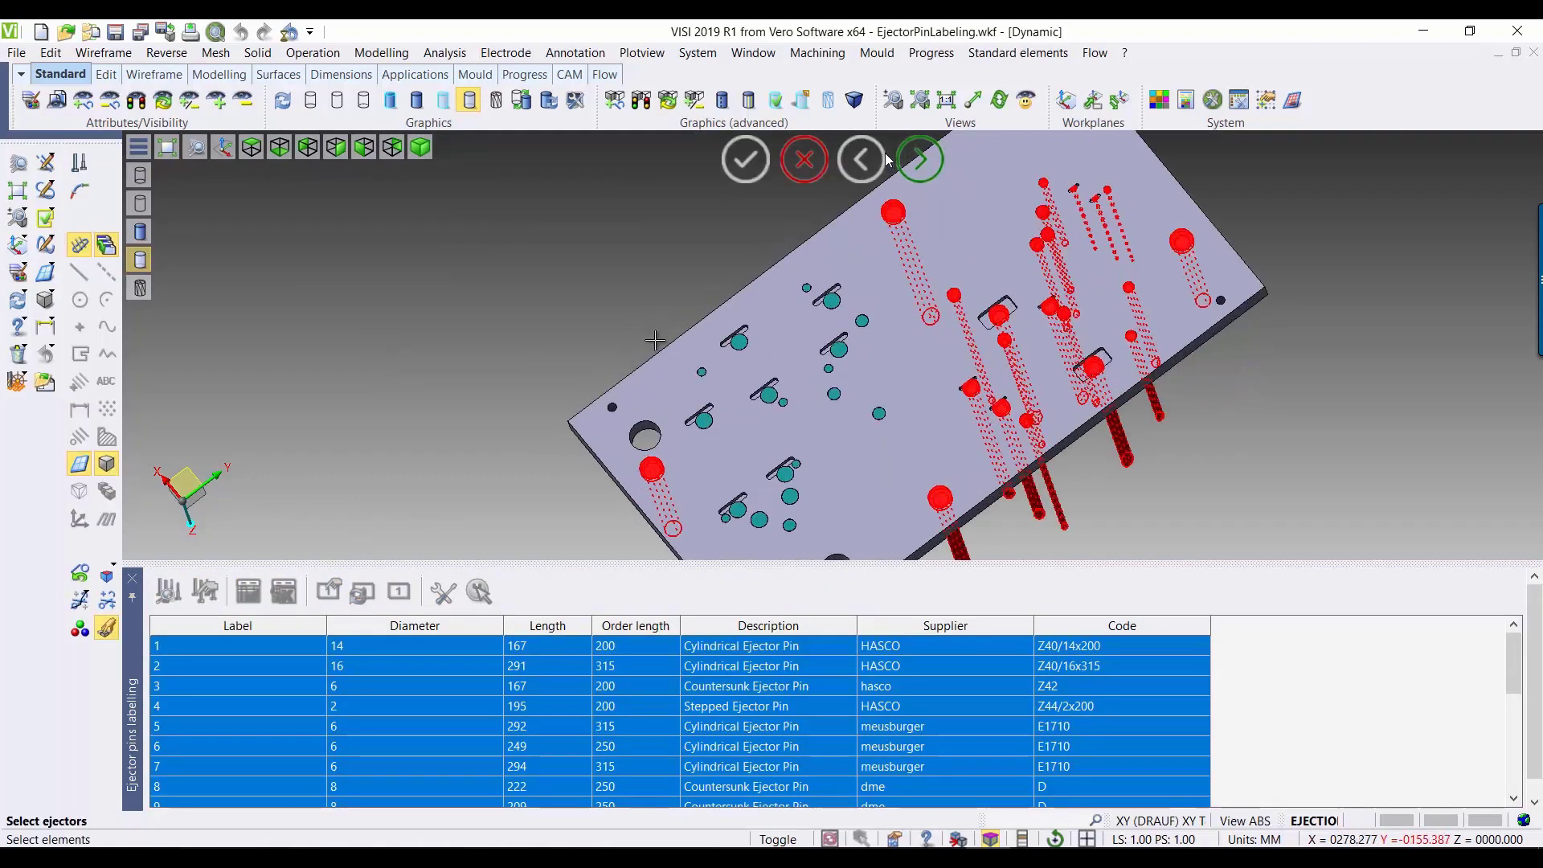
middle_drag(701, 402, 701, 302)
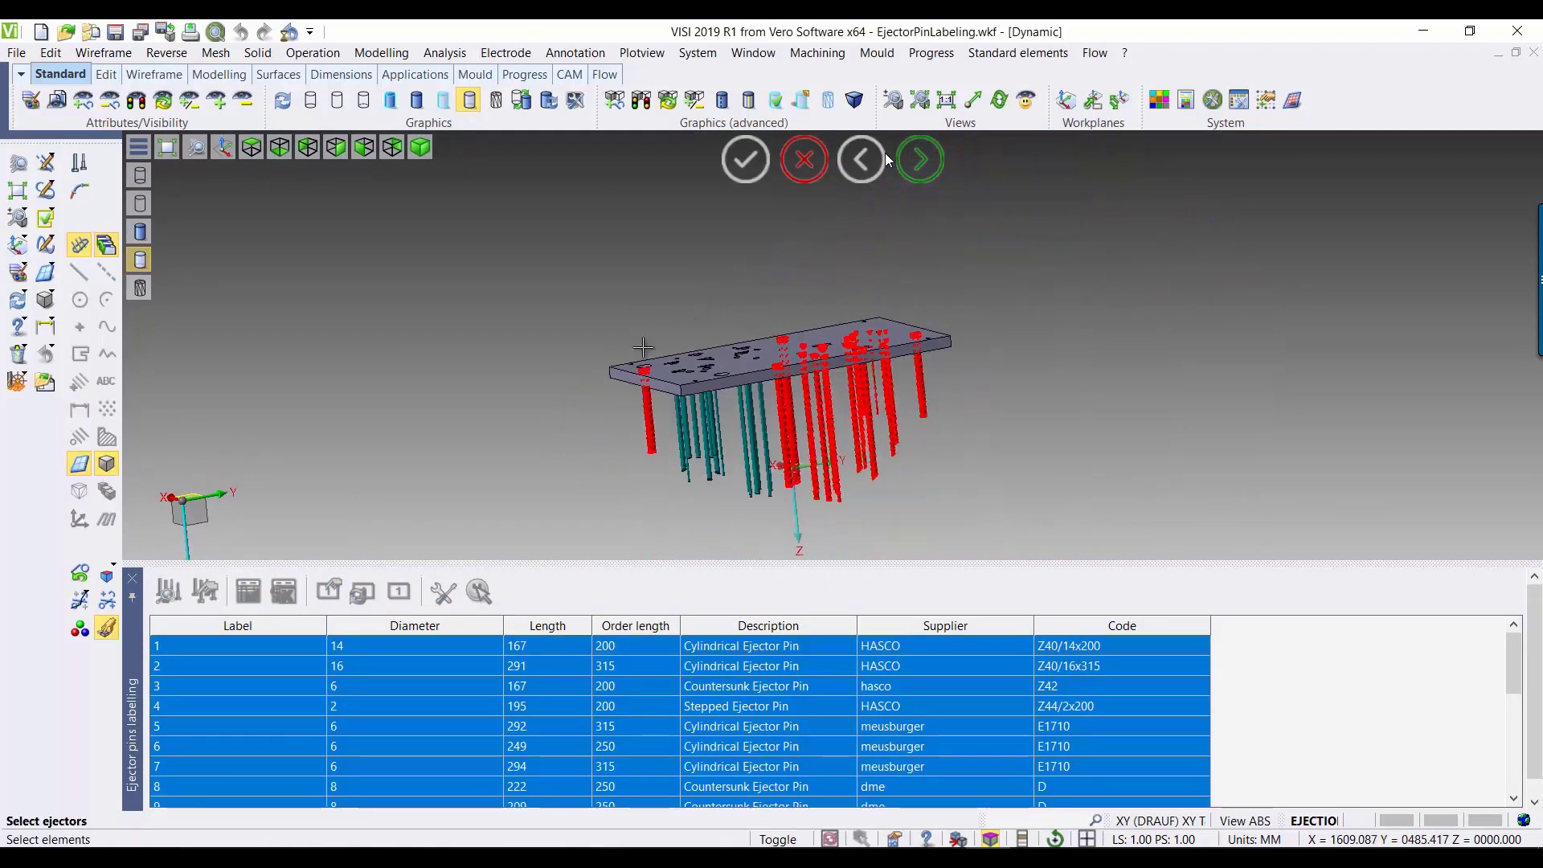
middle_drag(627, 491, 729, 509)
click(790, 492)
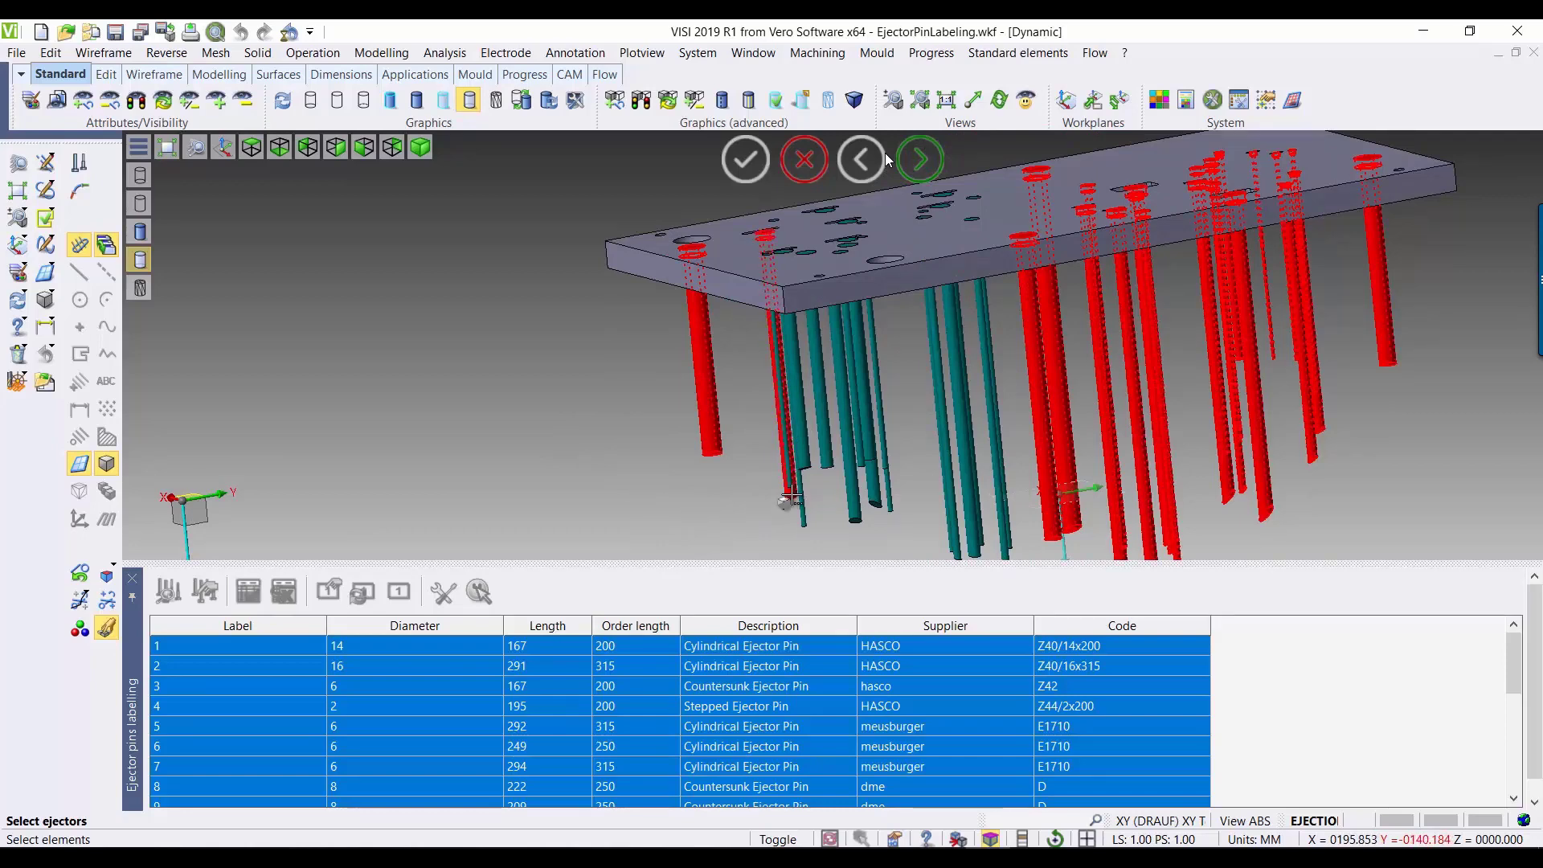
click(850, 515)
click(874, 498)
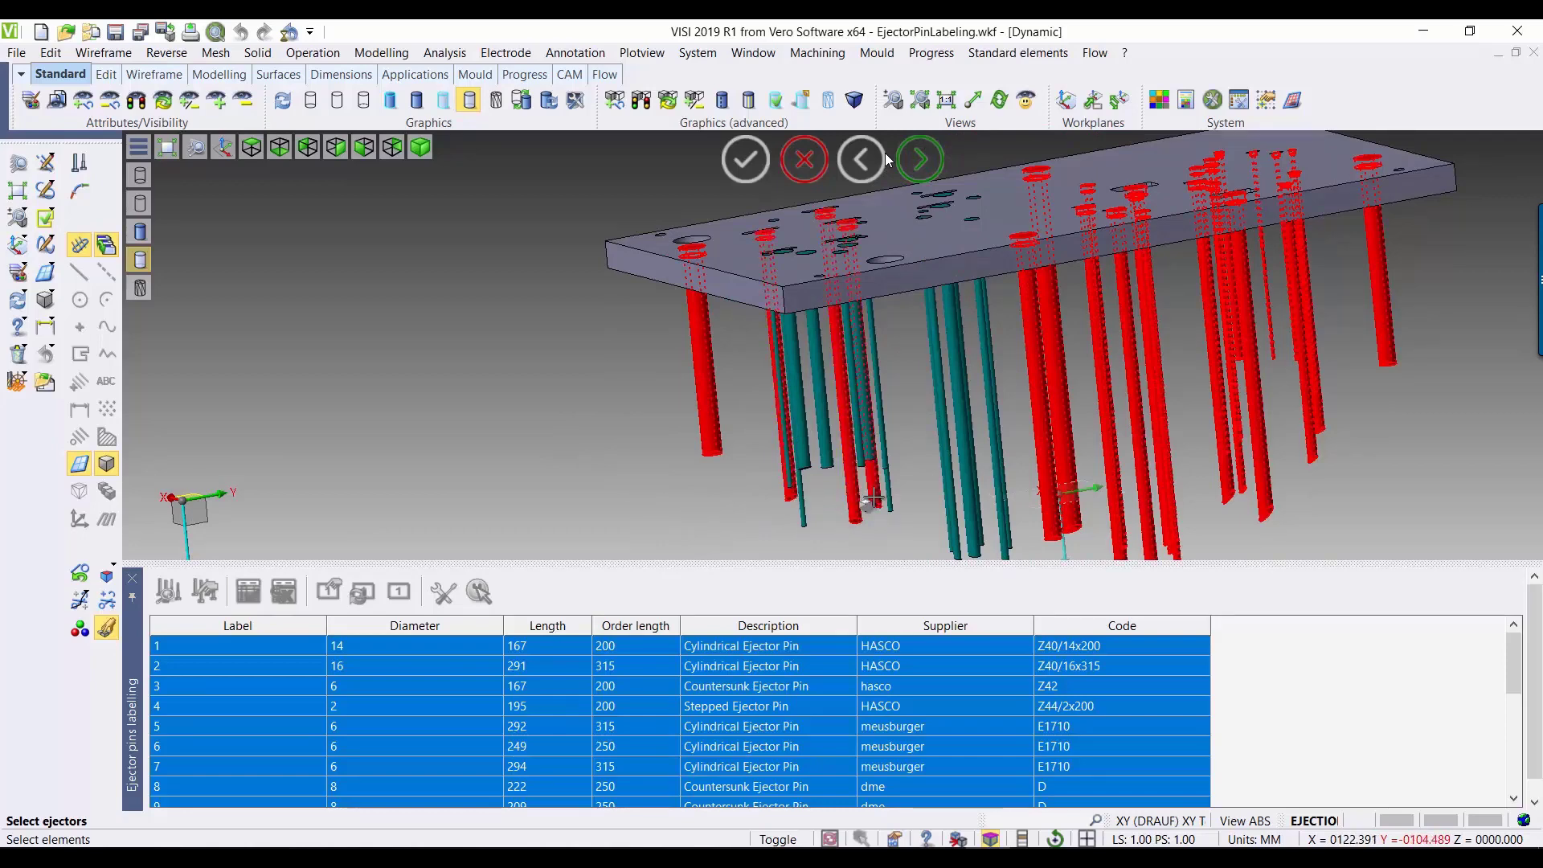
right_click(516, 408)
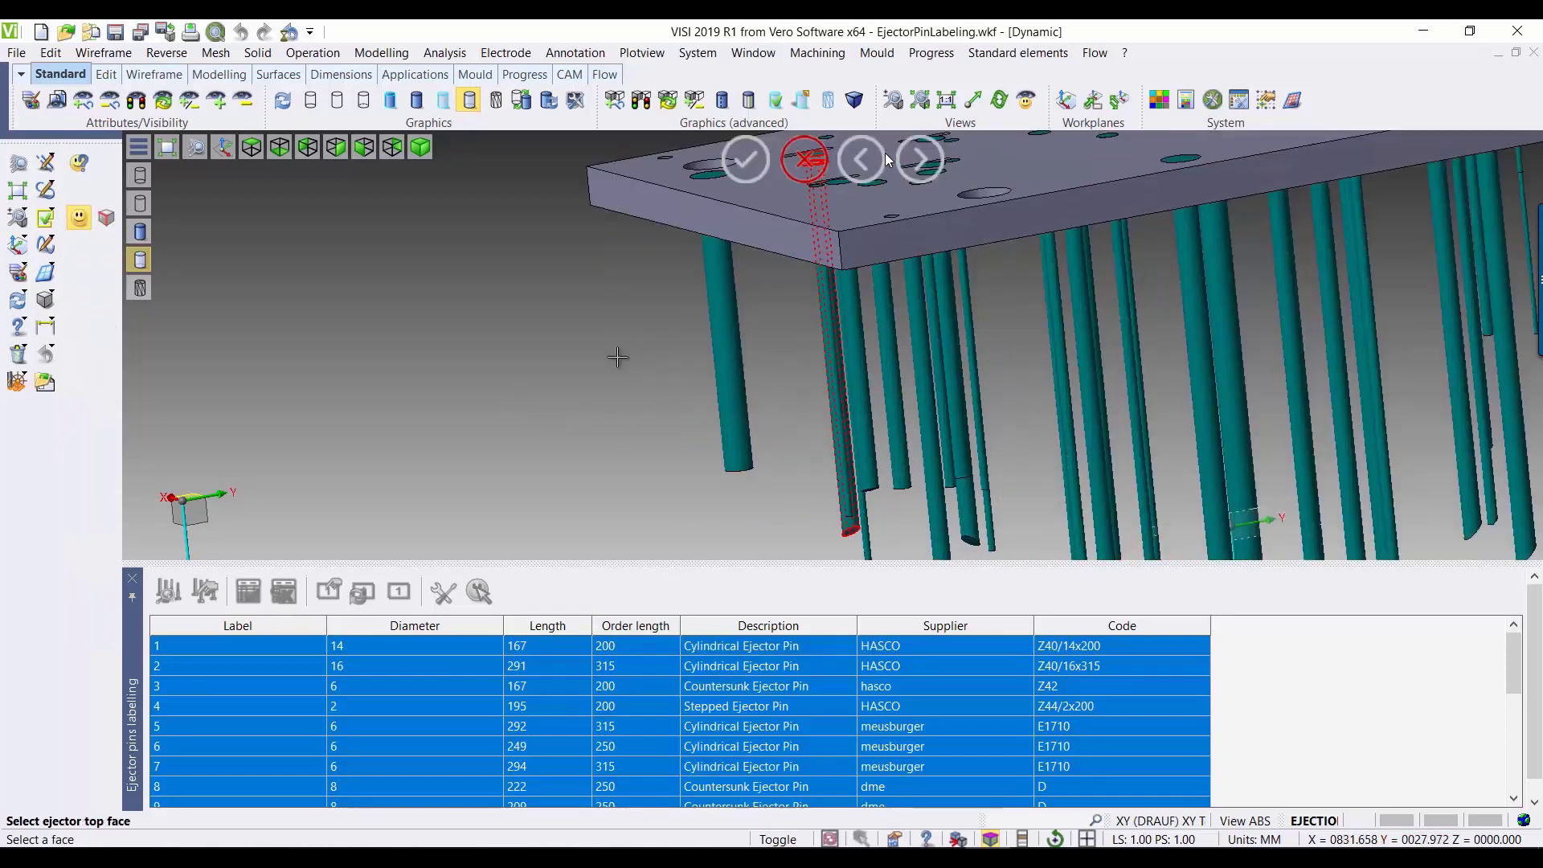
Step: Specify the ejector top face and the start plate face for each of the three added pins
middle_drag(619, 358, 613, 492)
scroll(787, 406, up, 4)
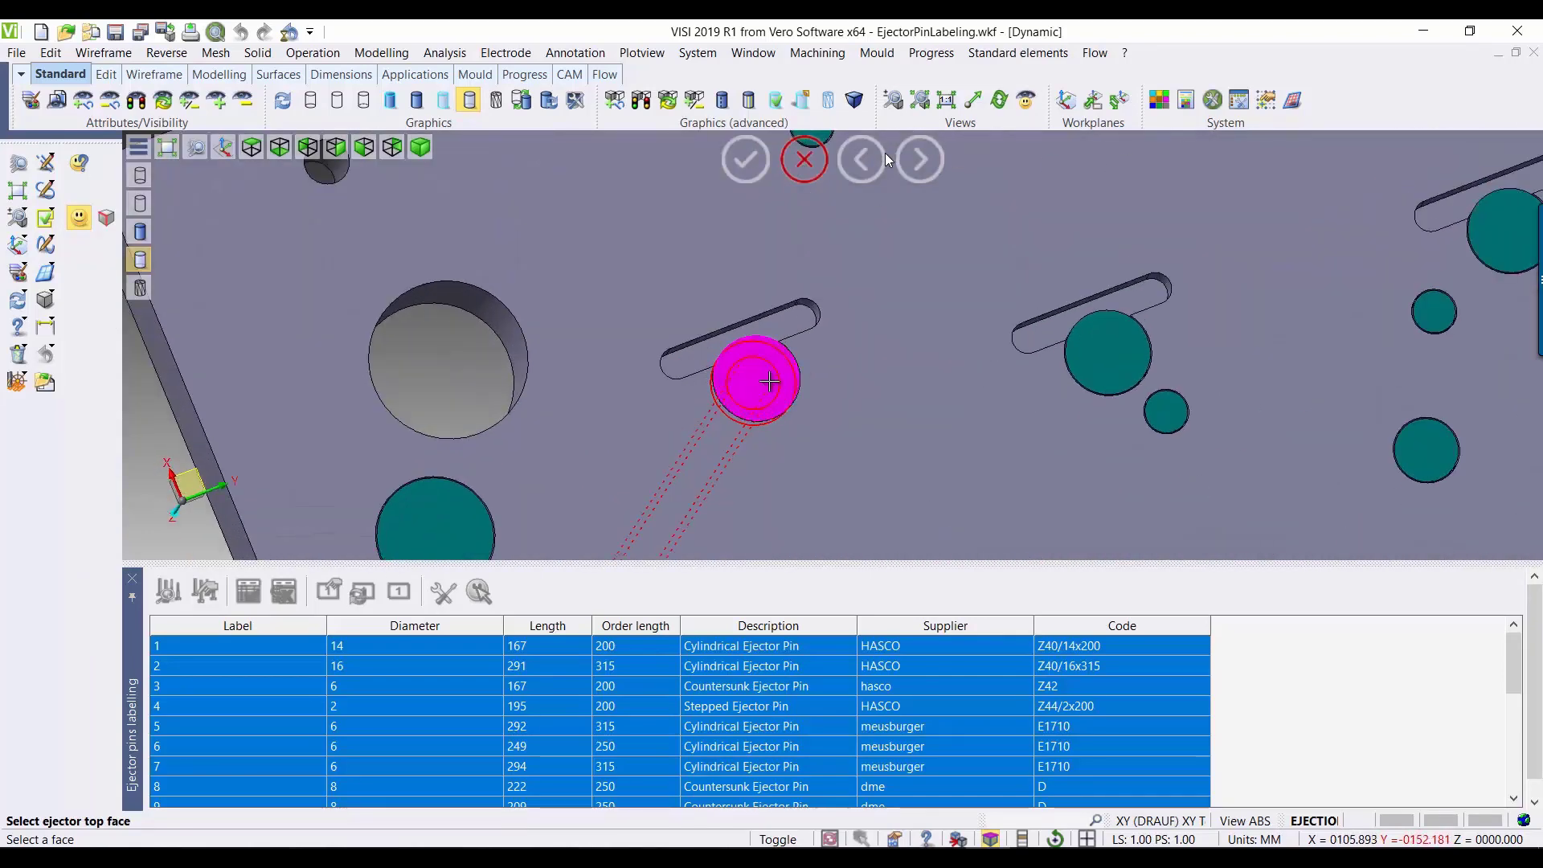
click(766, 382)
click(862, 408)
click(930, 218)
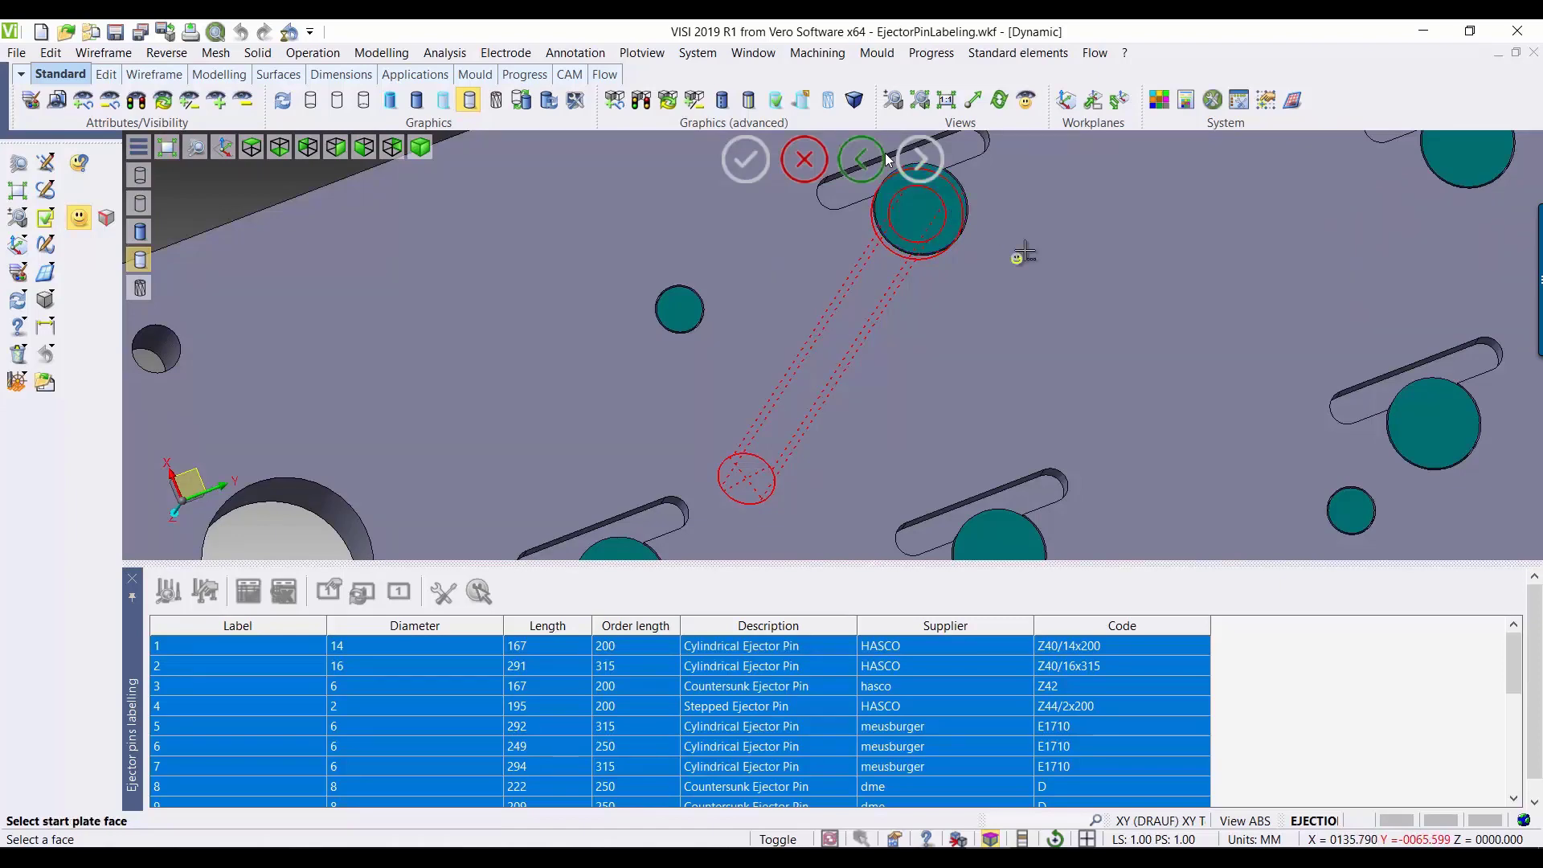
click(1017, 256)
click(922, 227)
click(1019, 324)
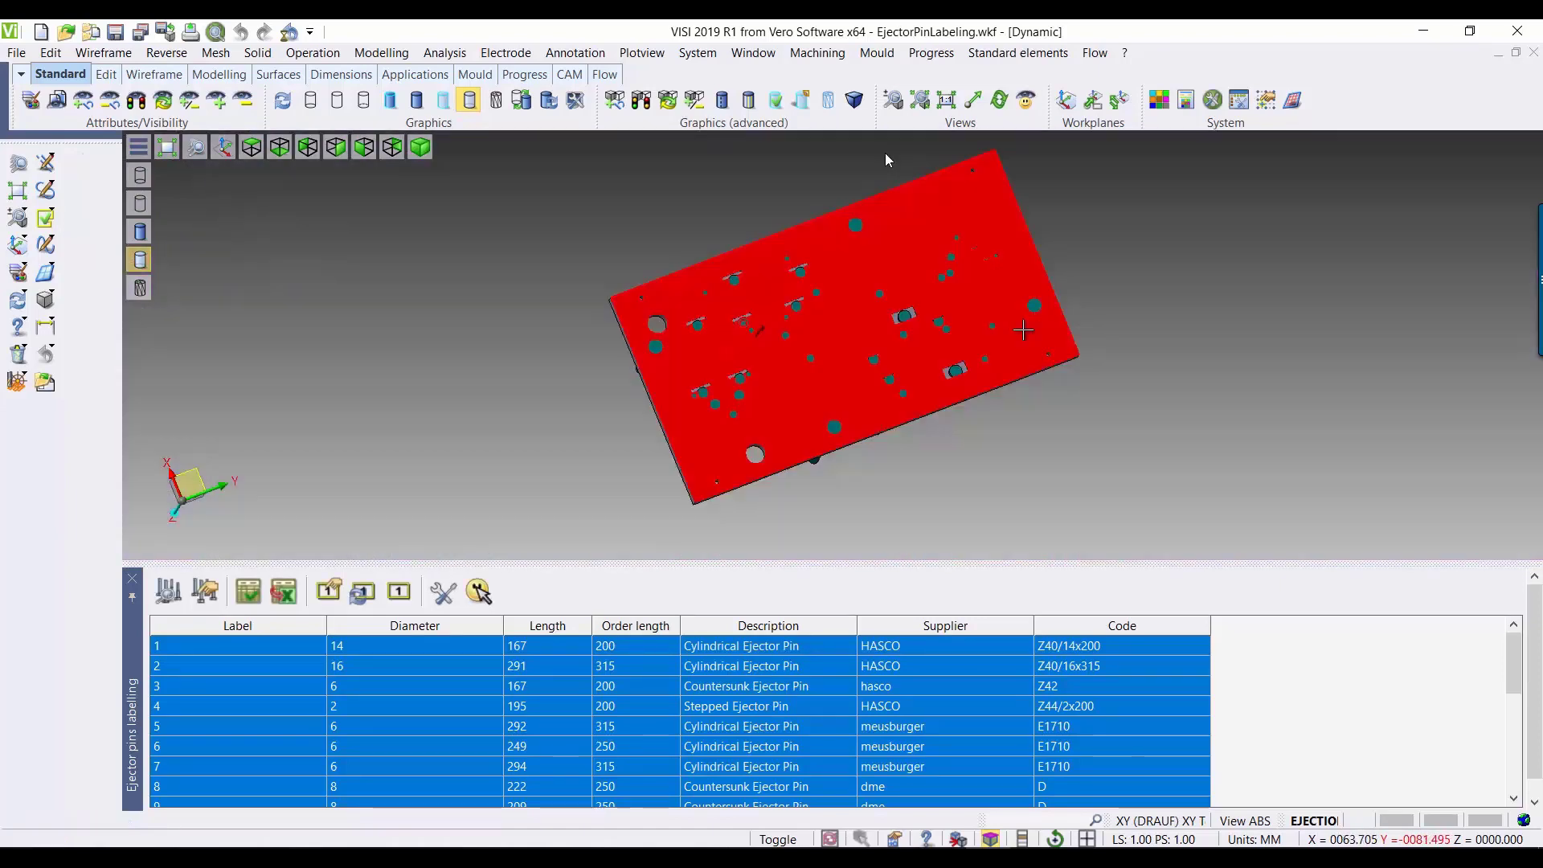
middle_drag(993, 502, 1002, 466)
shift+middle_drag(1199, 370, 1165, 427)
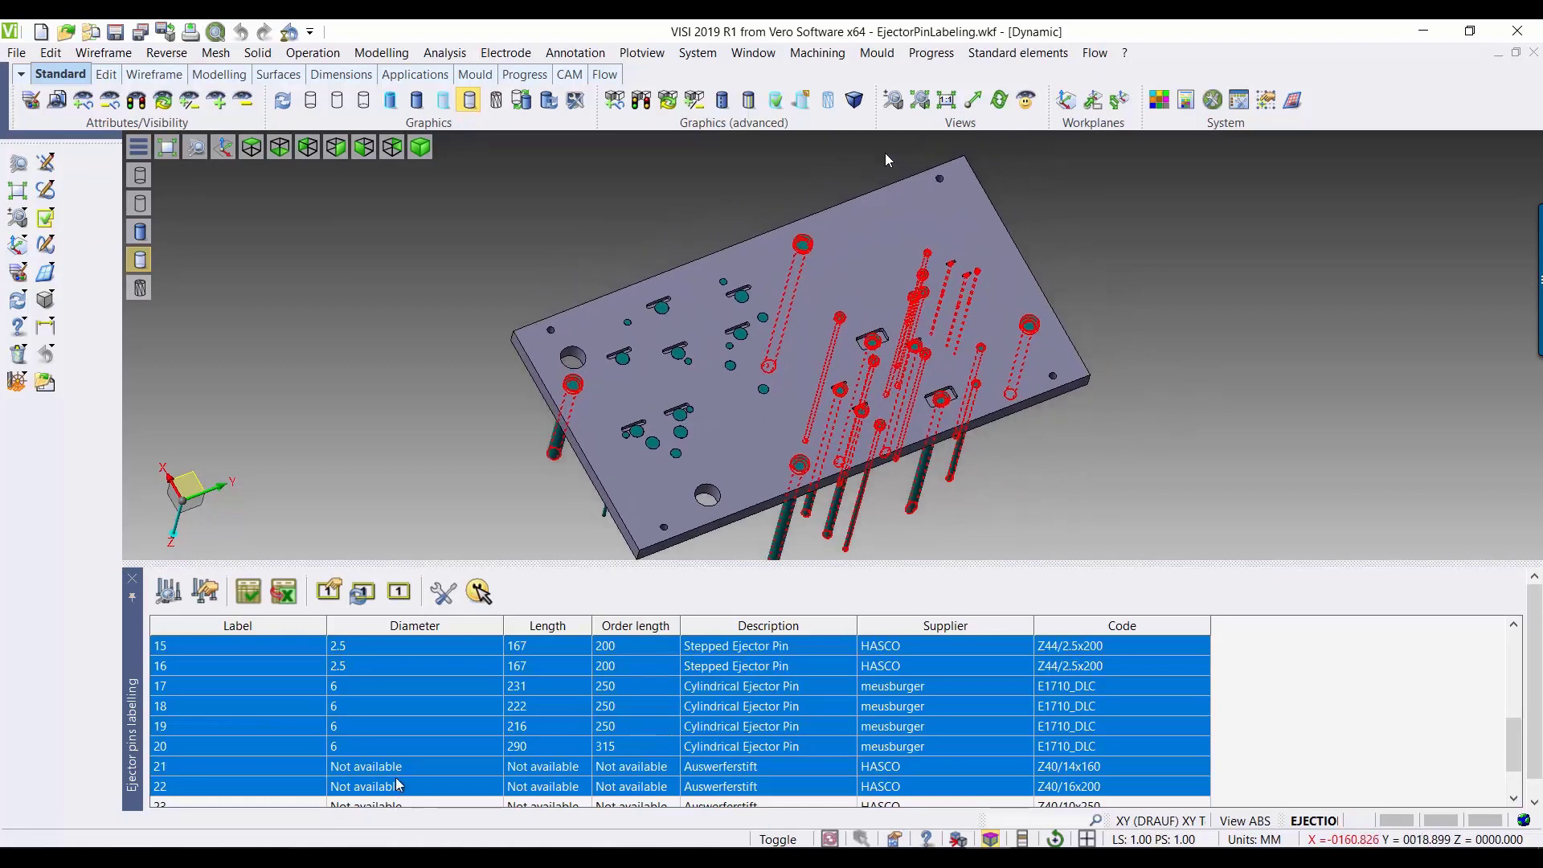
Step: Configure label numbering as letters and numbers with the starting string E
click(434, 597)
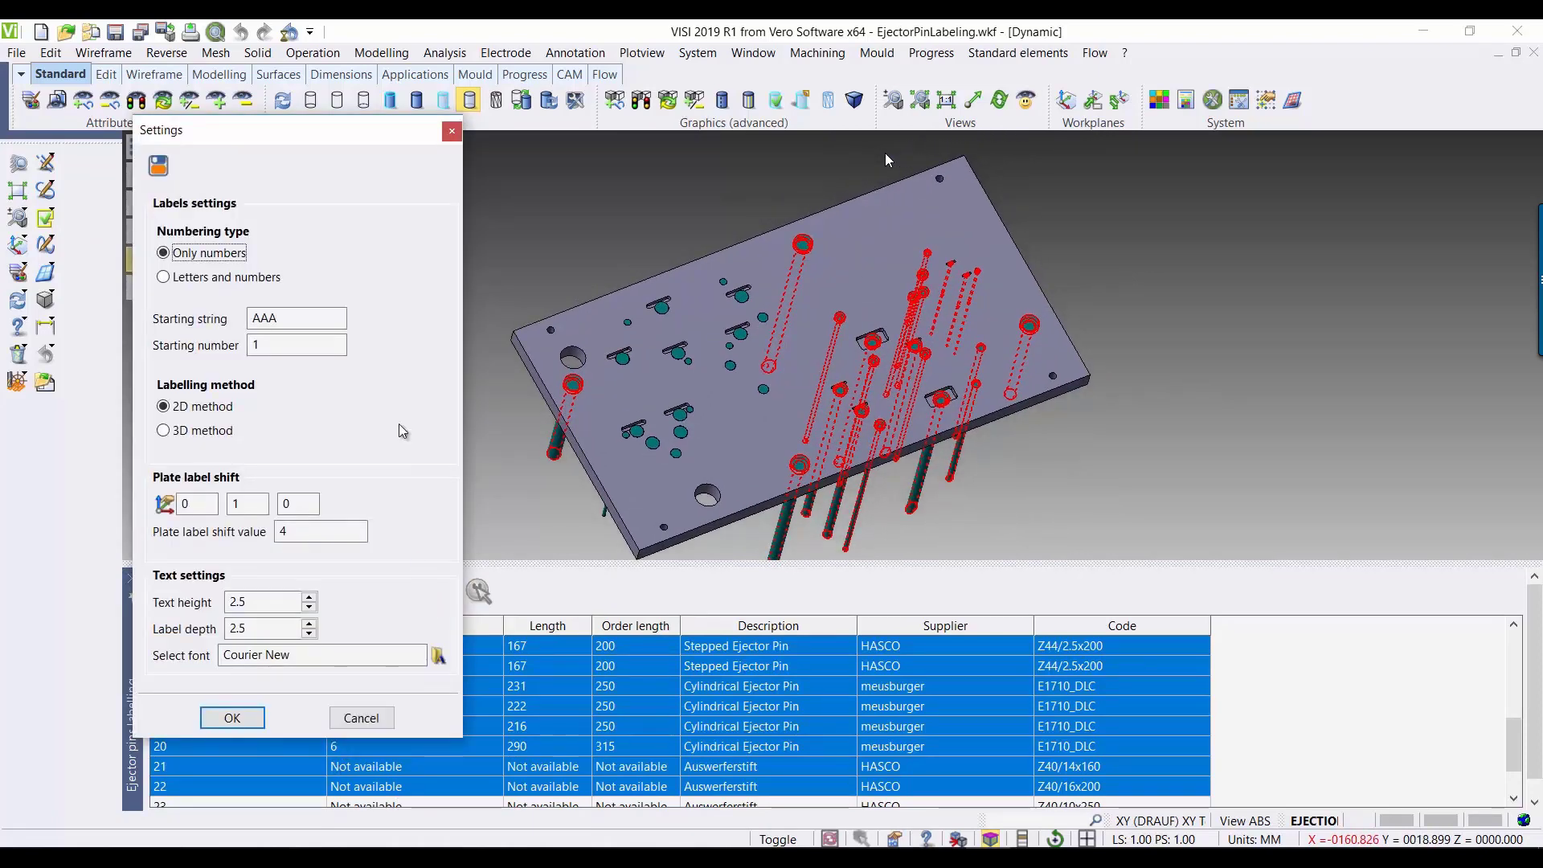
click(165, 276)
double_click(273, 316)
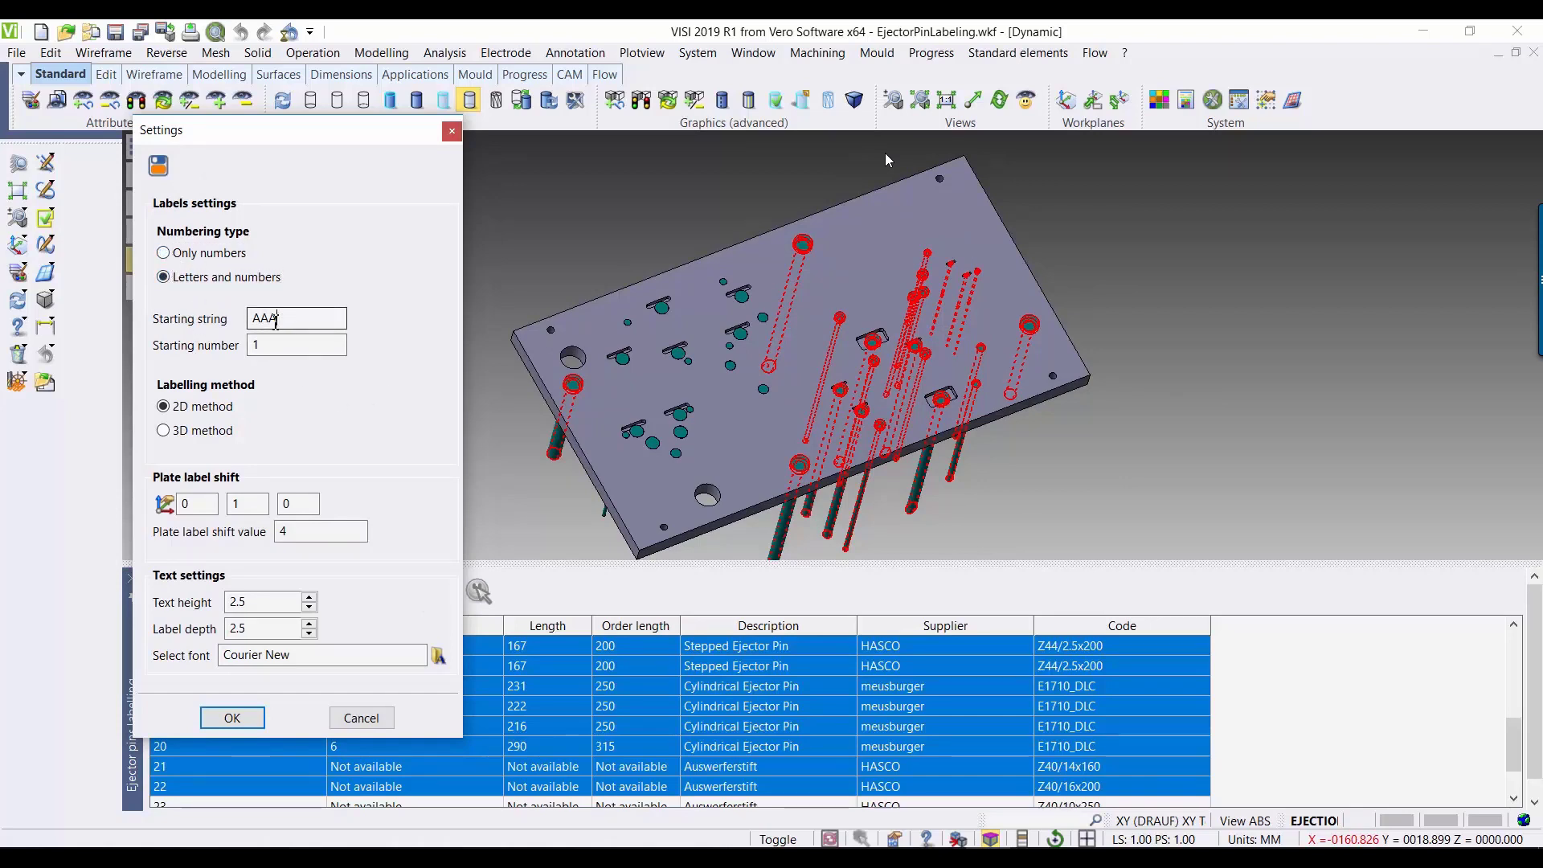
text(E)
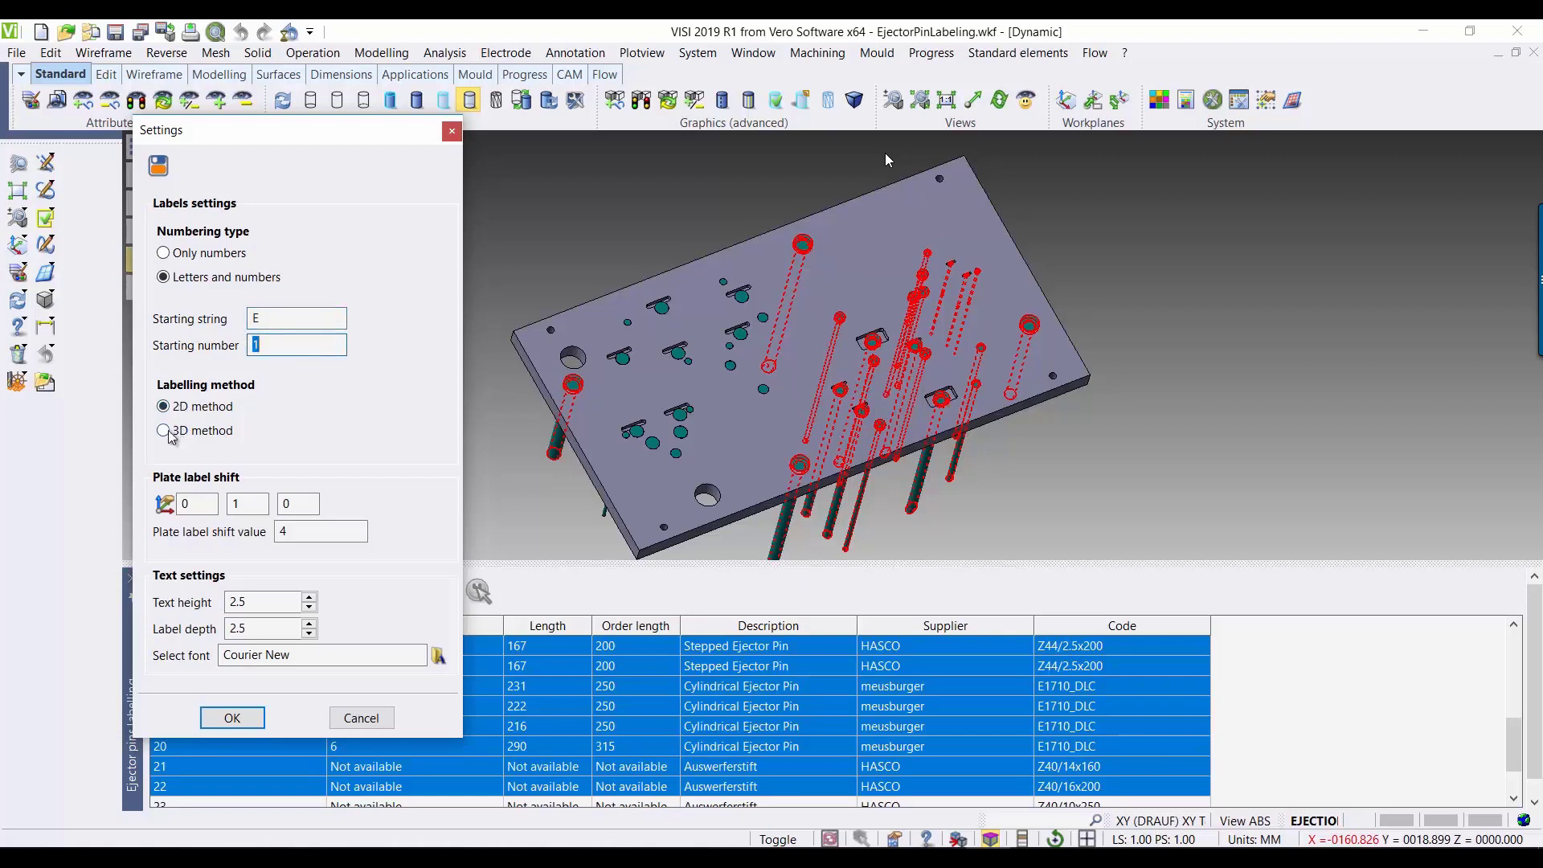
click(252, 721)
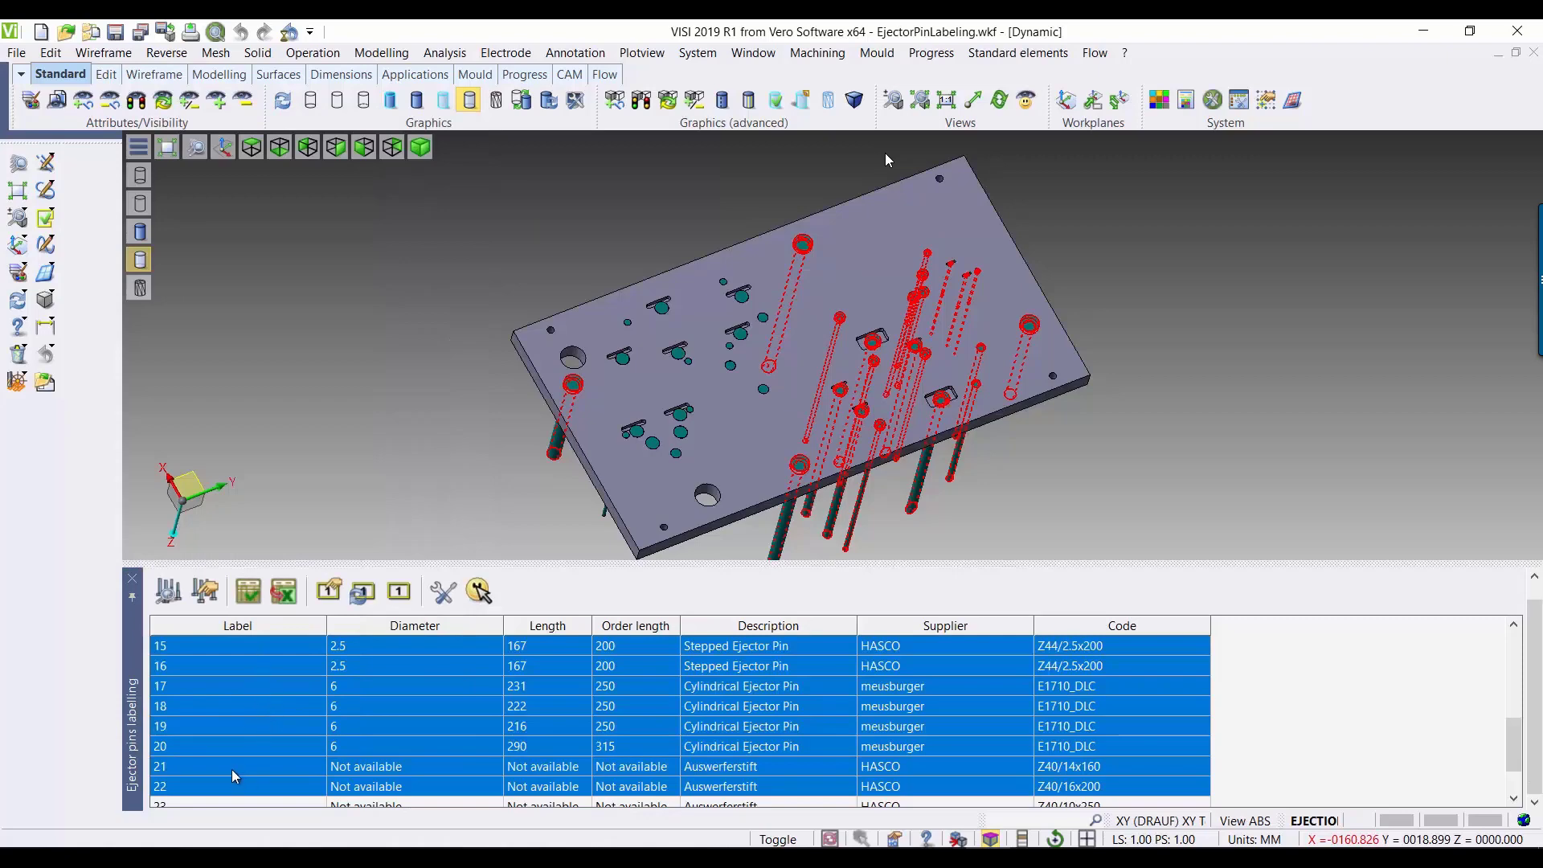
Step: Select all ejectors in the list and generate their labels on the pin heads and the plate
scroll(225, 775, down, 1)
click(211, 784)
scroll(220, 746, up, 6)
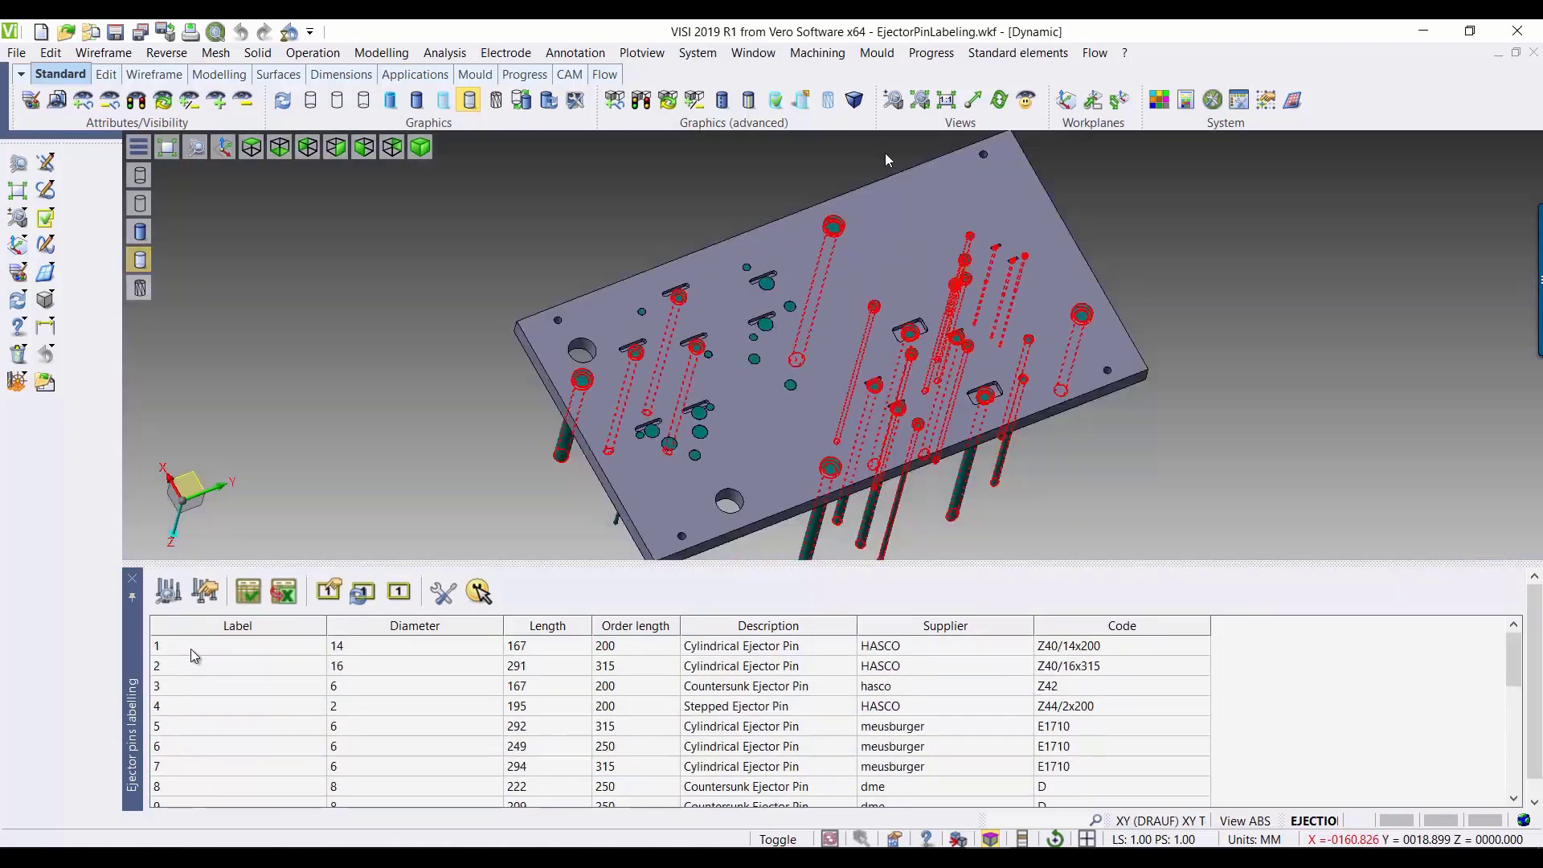
shift+click(191, 649)
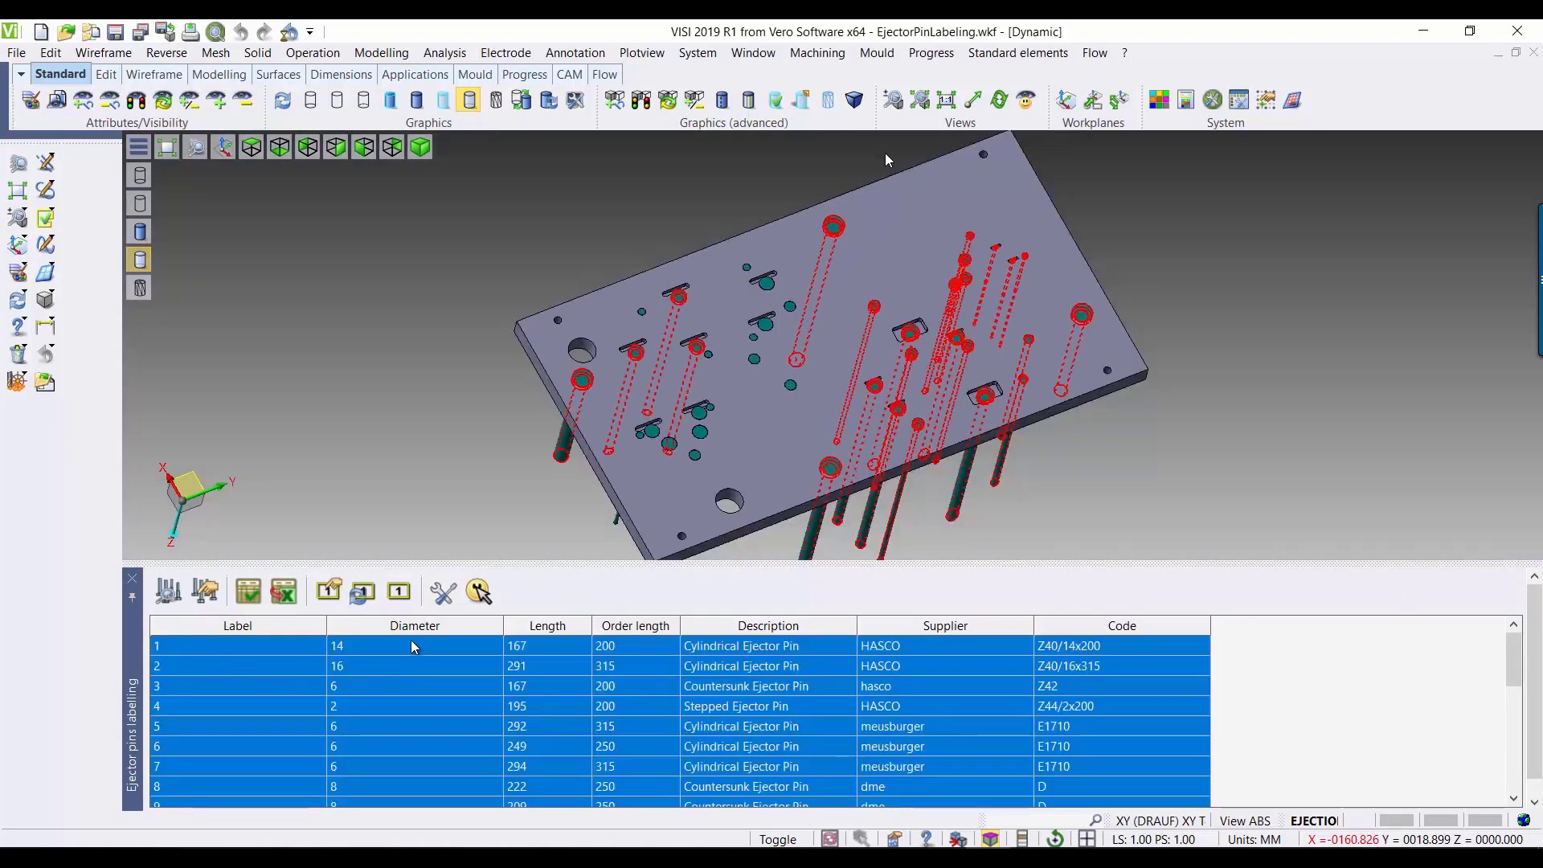
click(400, 596)
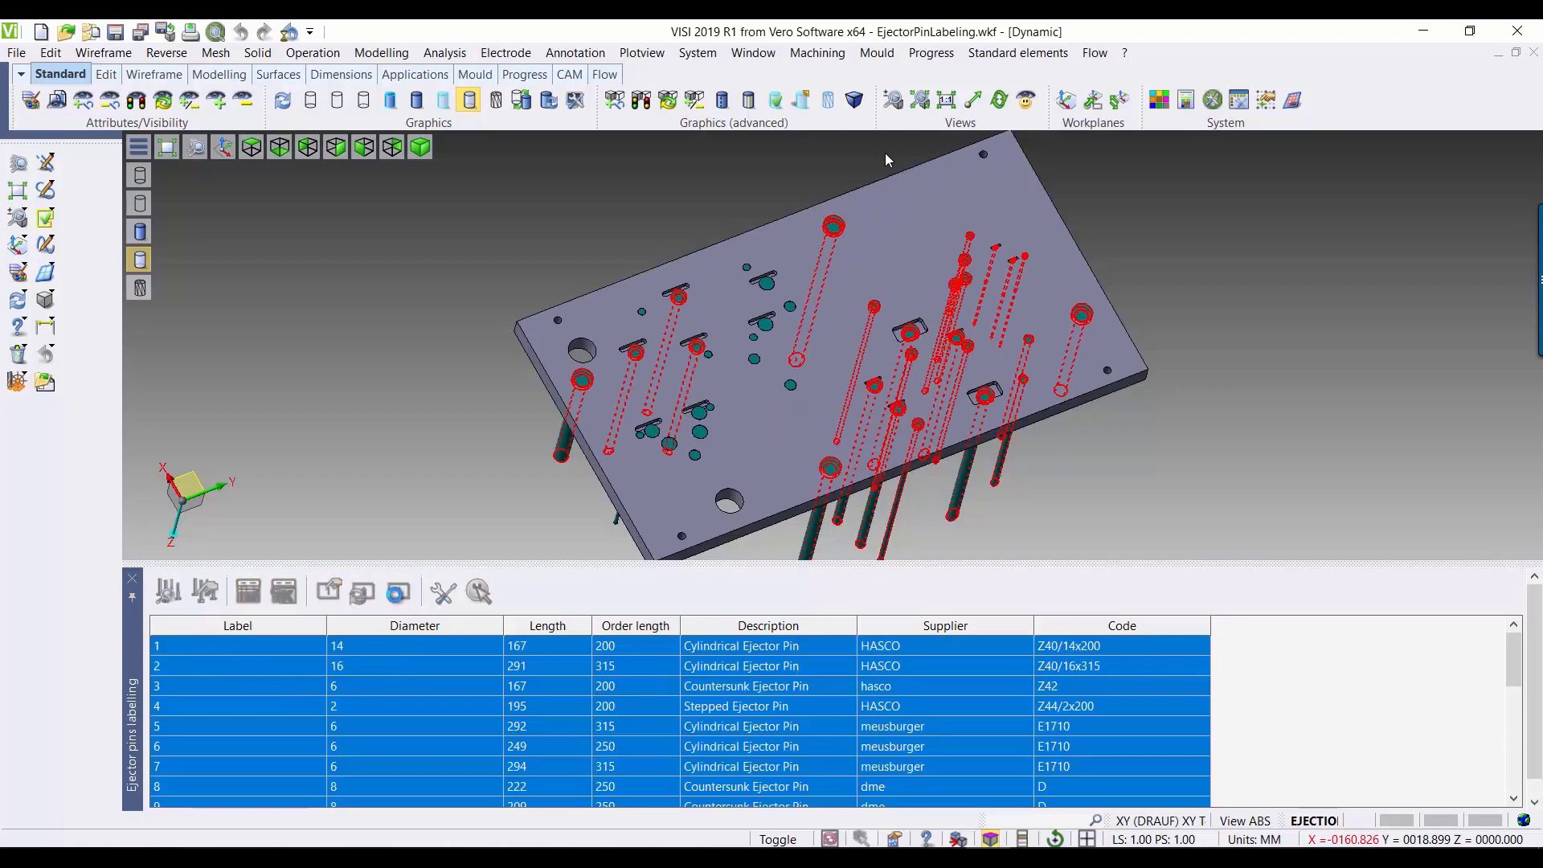
click(364, 597)
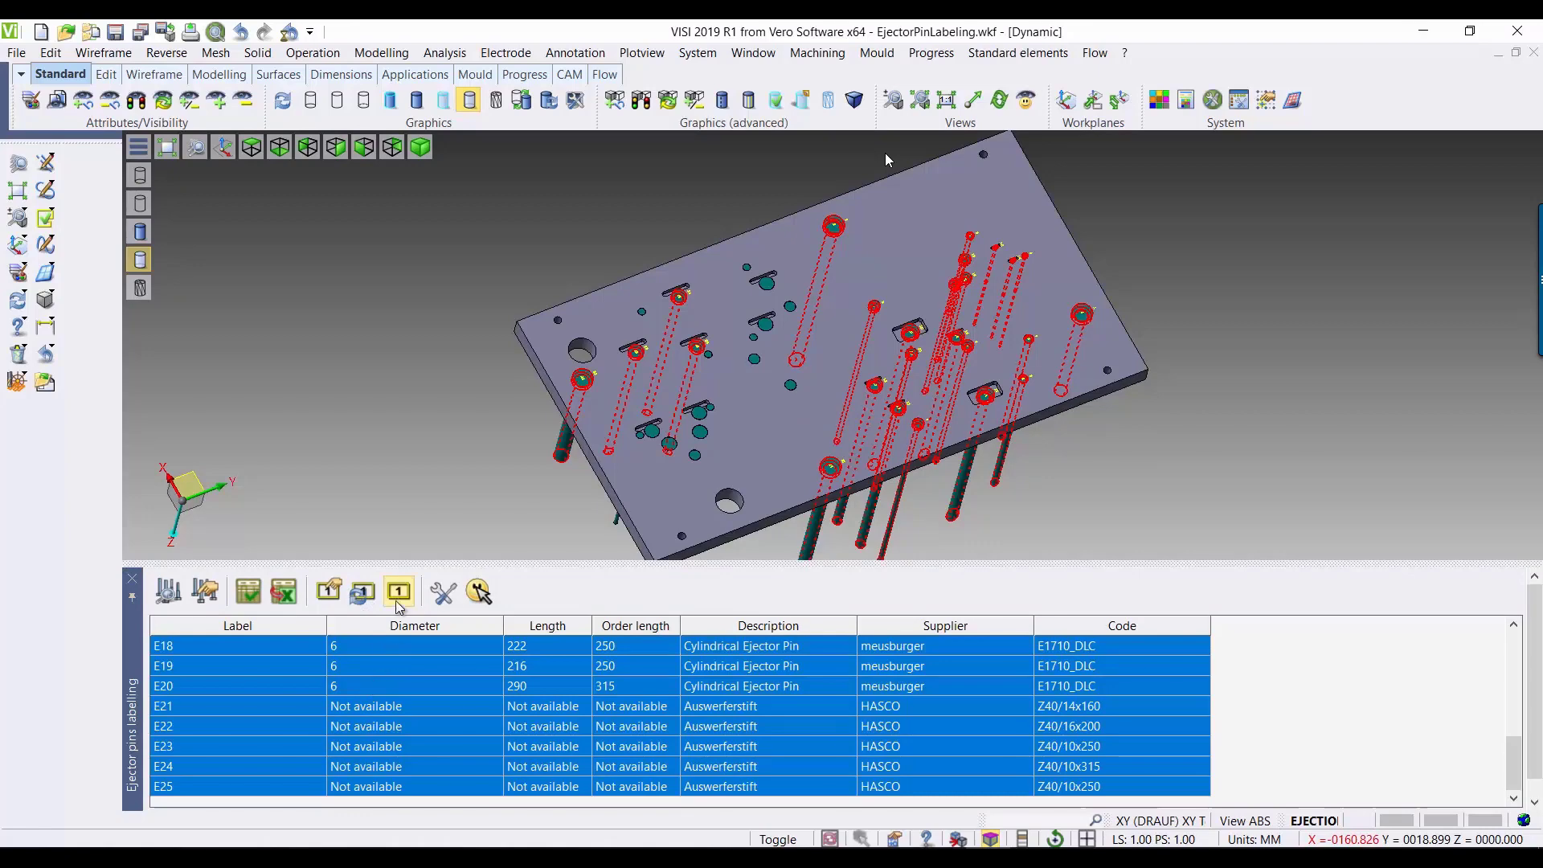
click(398, 598)
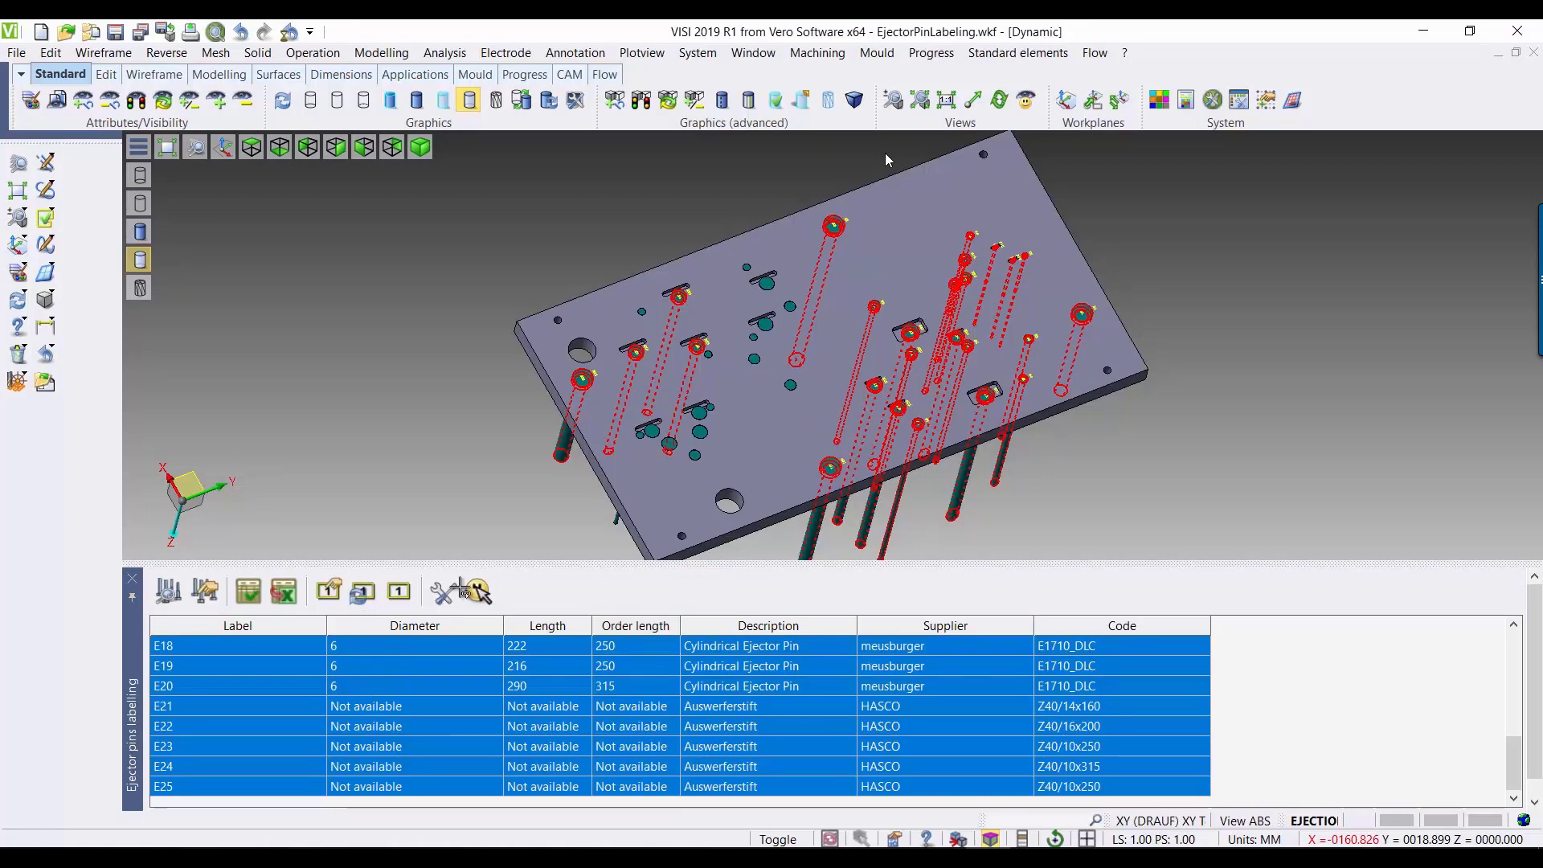
Step: Inspect the generated labels on the plate, locating ejectors E1 and E10 from the list
scroll(1005, 258, up, 3)
scroll(1005, 258, down, 5)
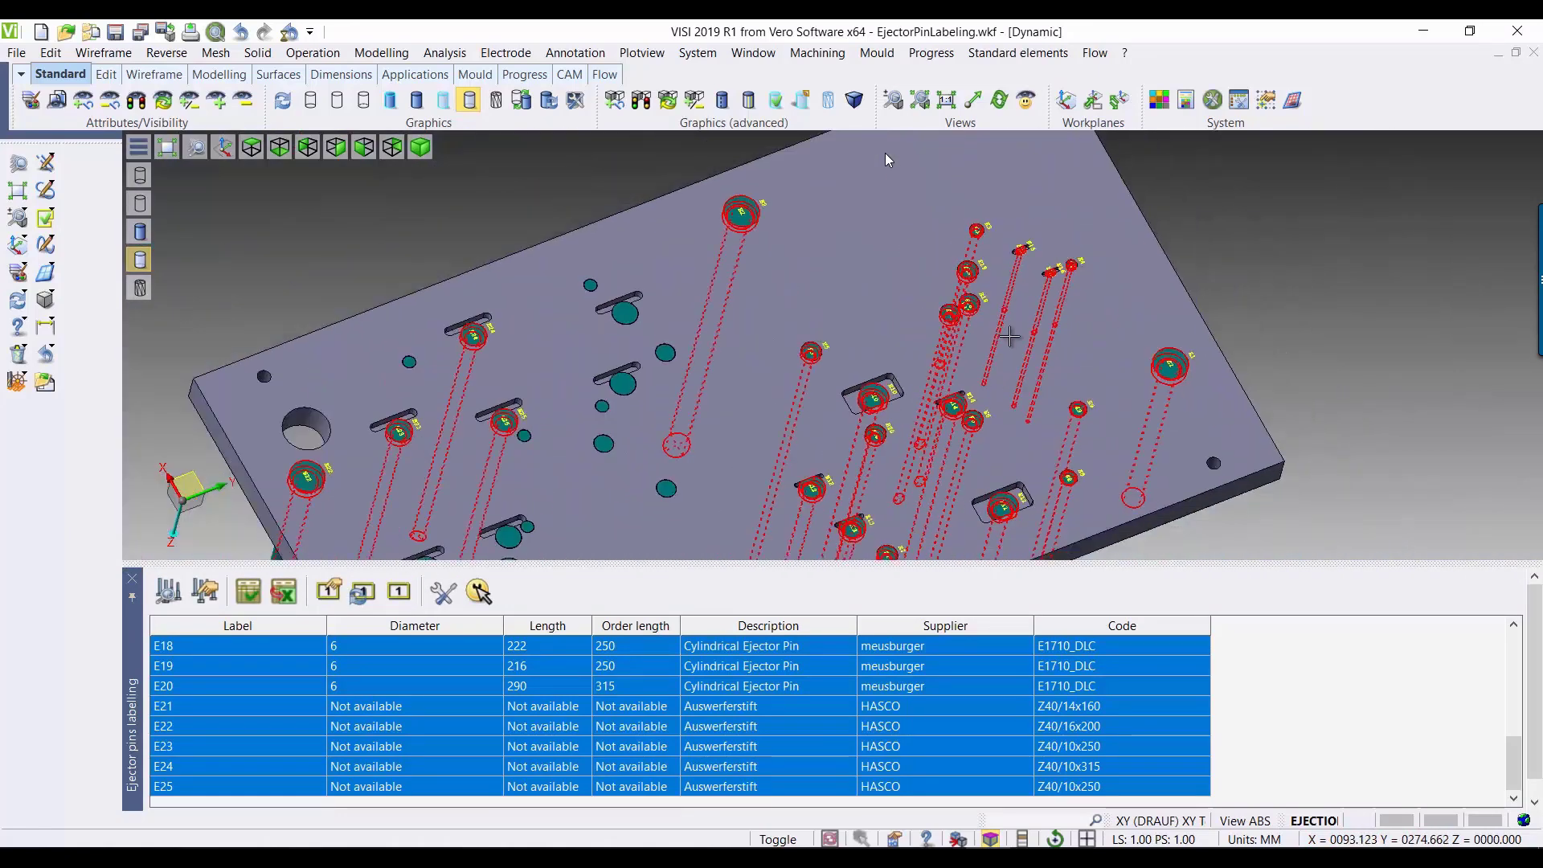
scroll(209, 678, up, 6)
click(210, 652)
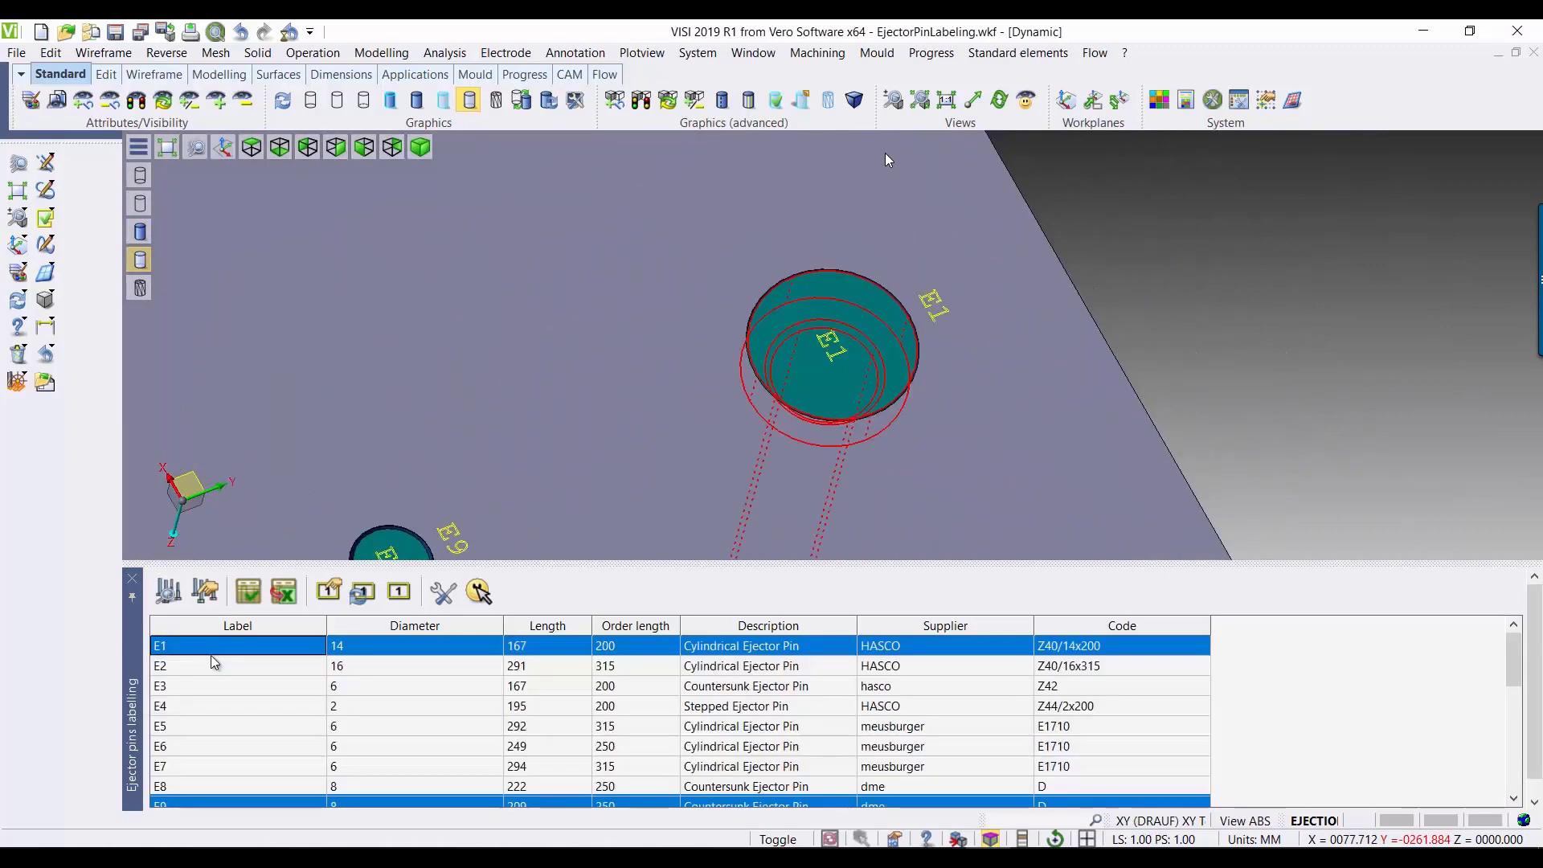
scroll(241, 672, down, 3)
click(250, 647)
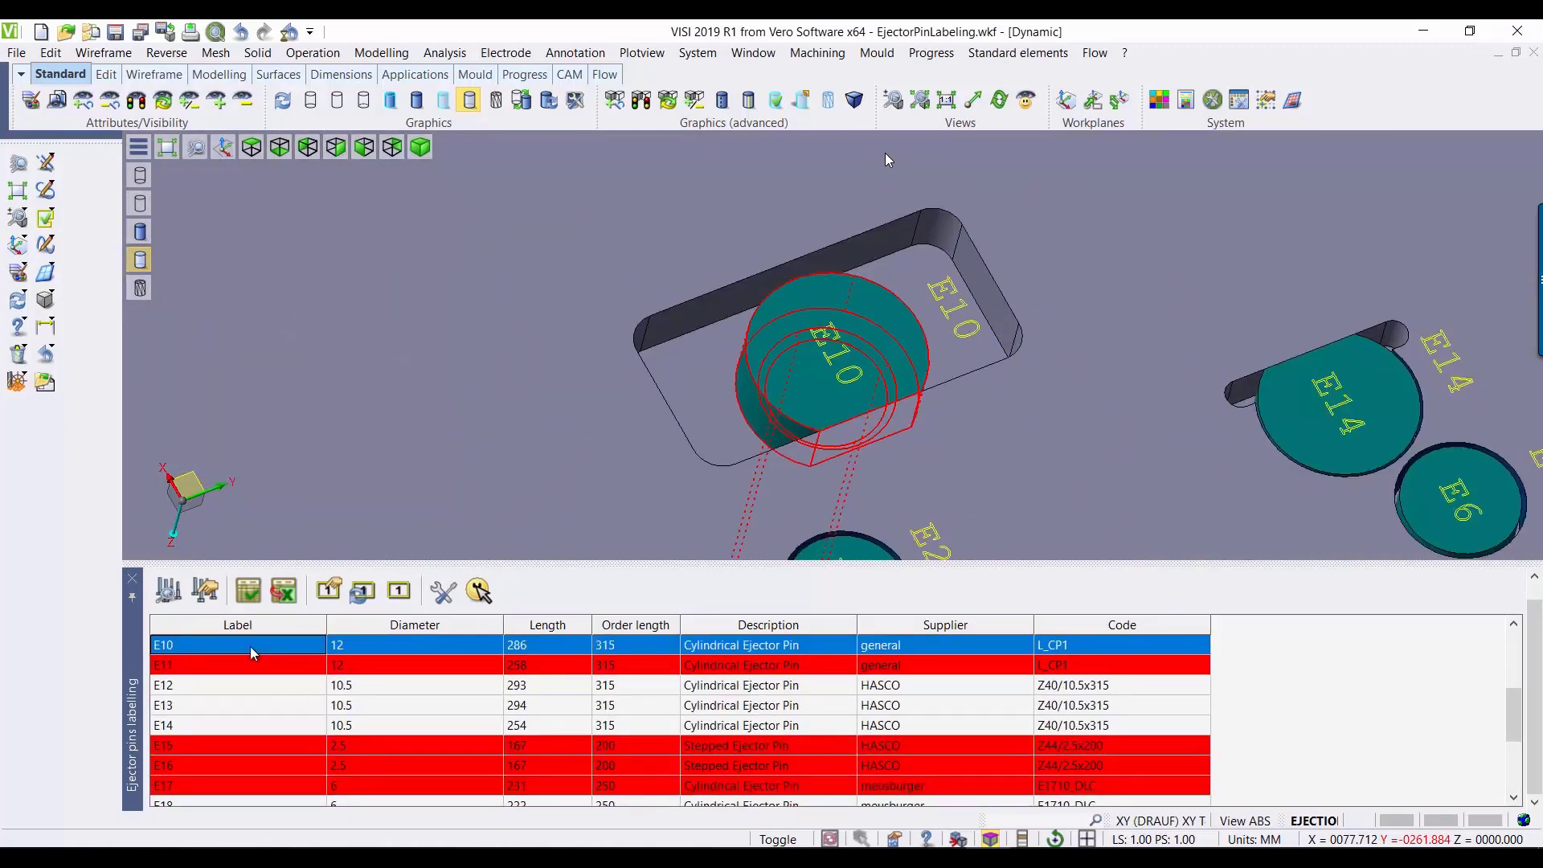
Step: Give ejector E10 specific plate label settings with direction 1, 0, 0 and a shift value of 6
click(329, 591)
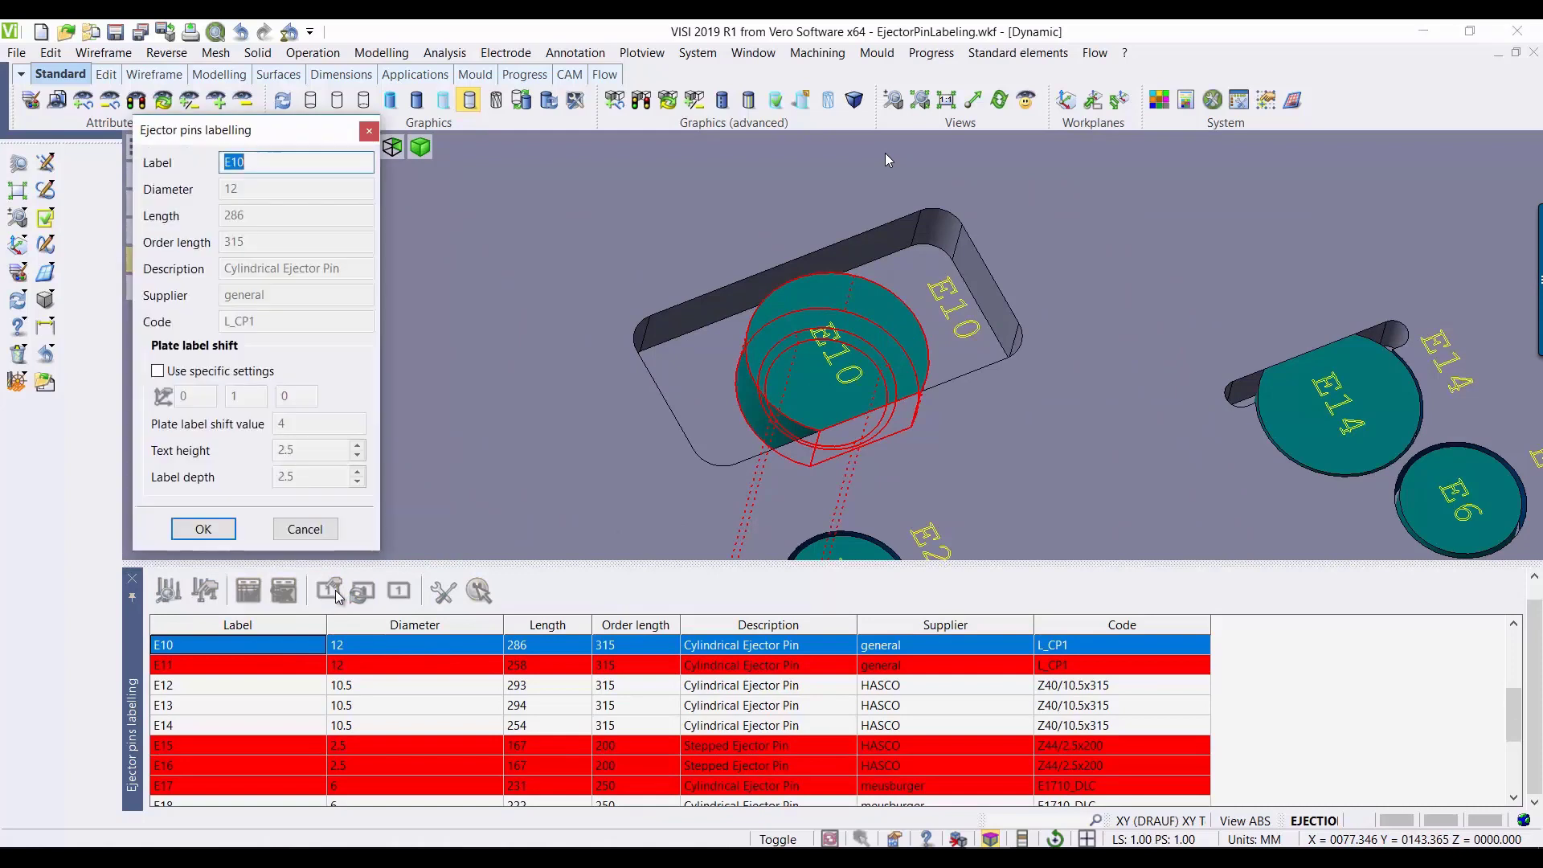
click(159, 372)
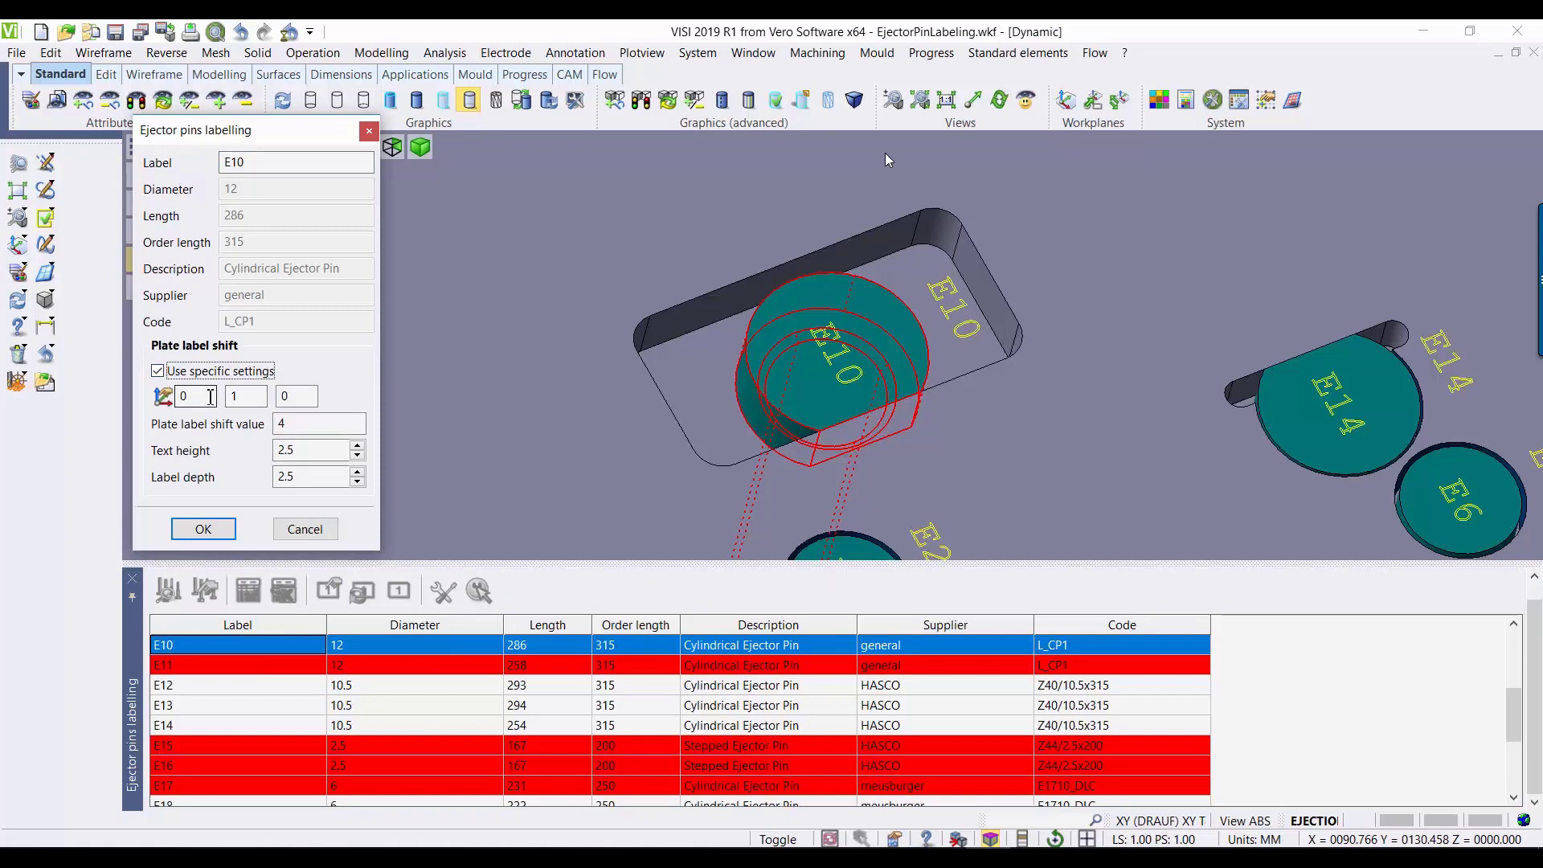
click(211, 397)
double_click(299, 425)
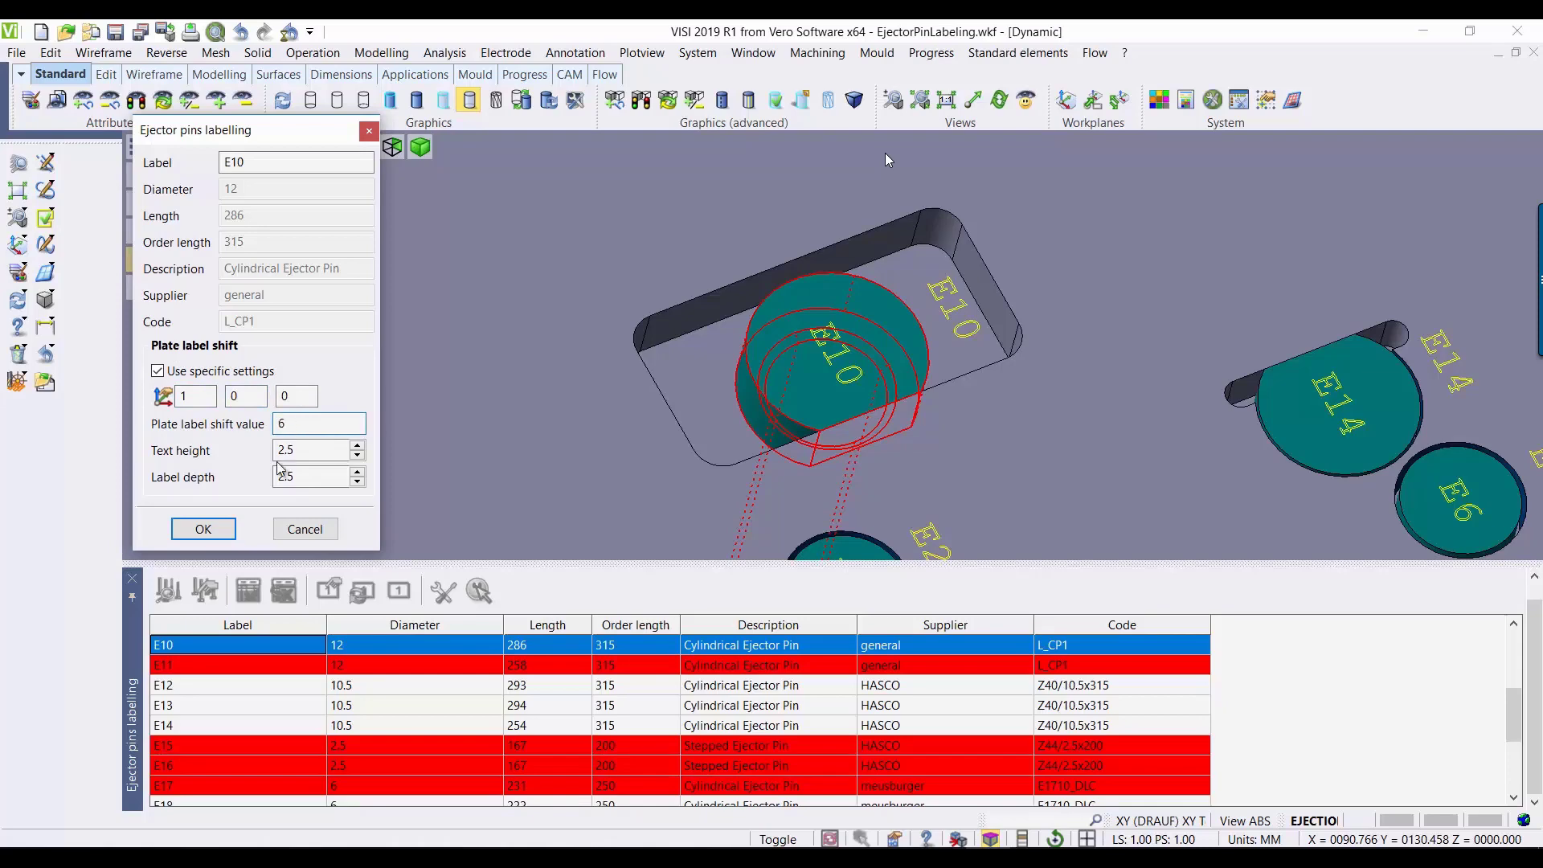
text(6)
click(203, 528)
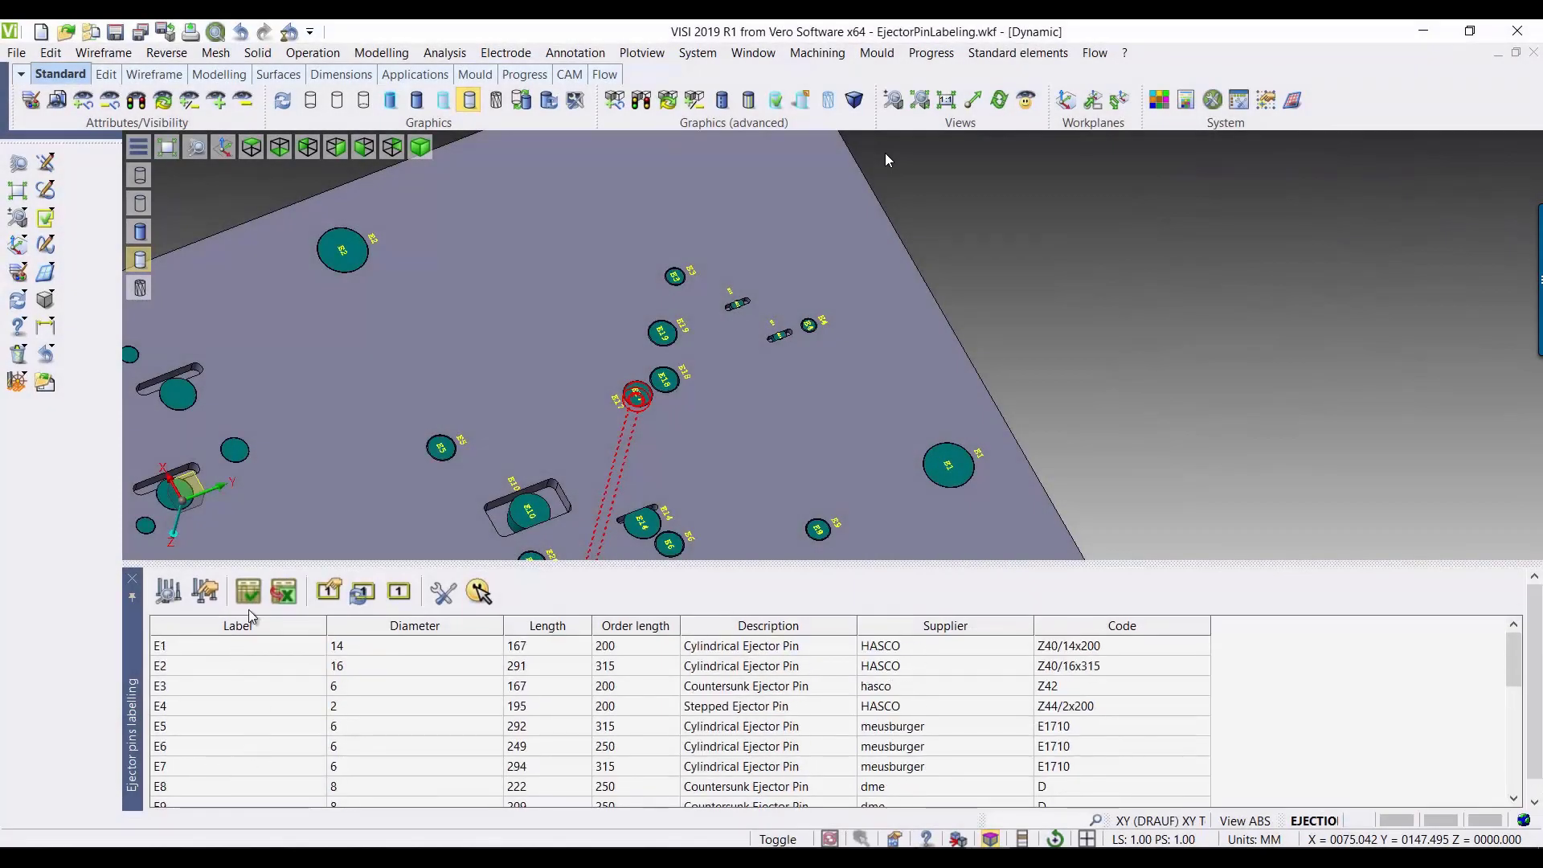
Step: Insert the ejector pin table beside the plate's corner and close the ejector labelling list
click(217, 649)
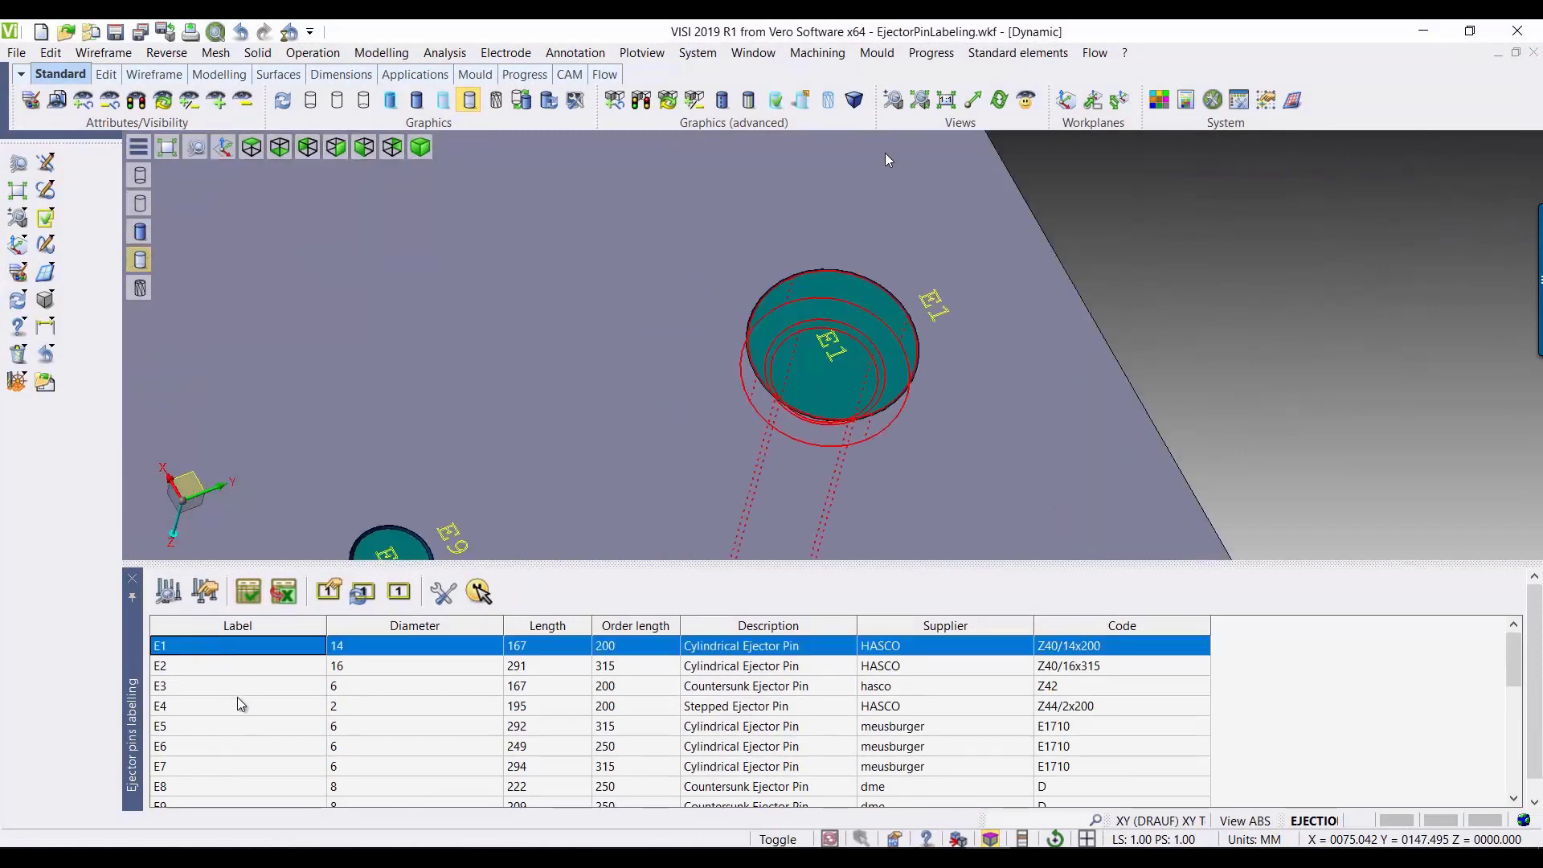
click(249, 595)
scroll(819, 518, down, 5)
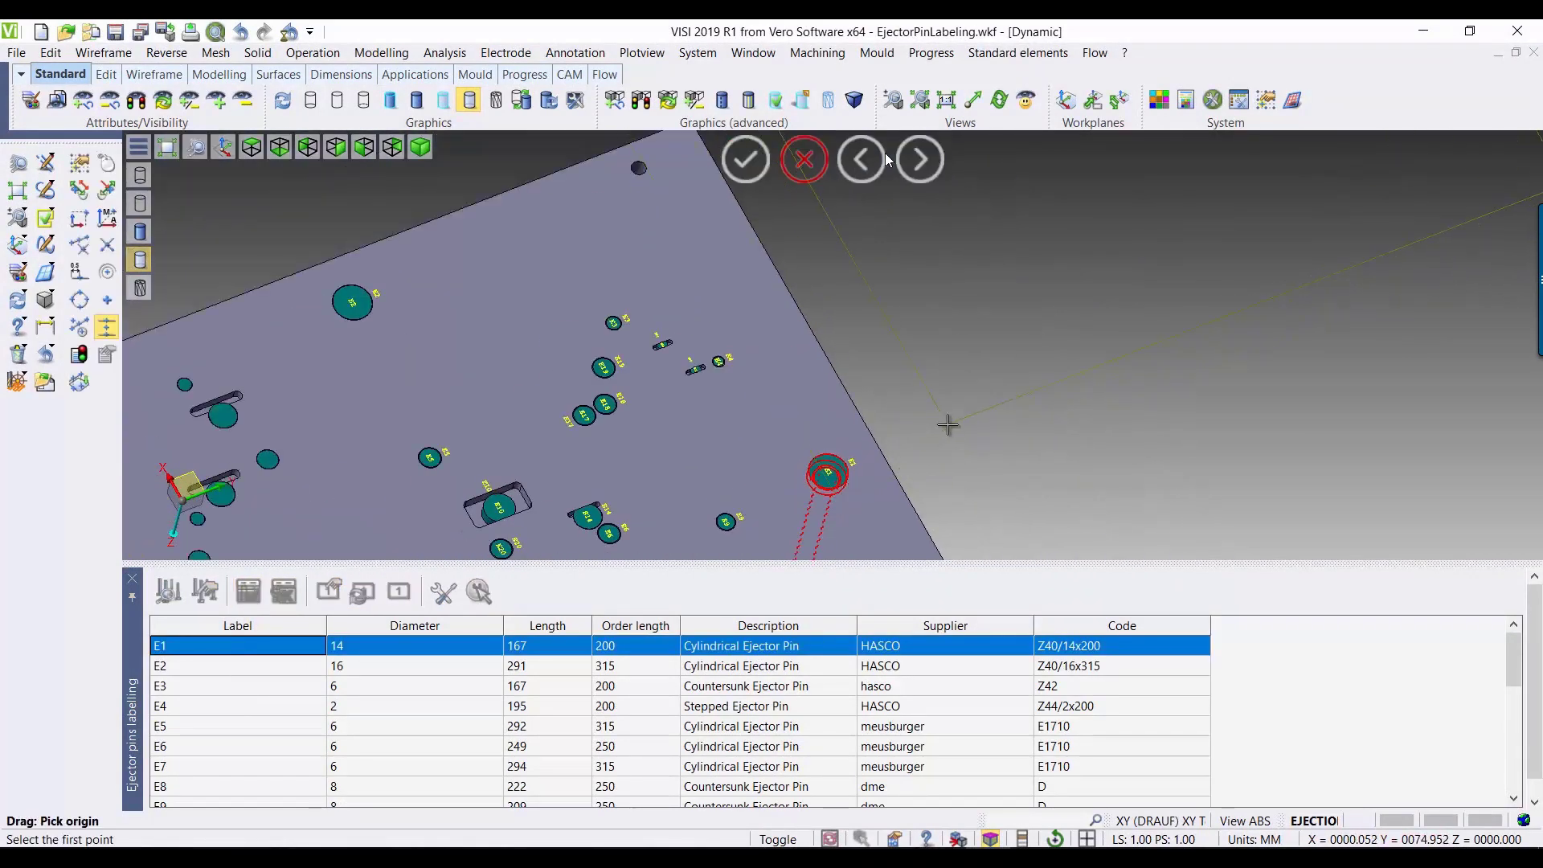
scroll(1021, 551, down, 2)
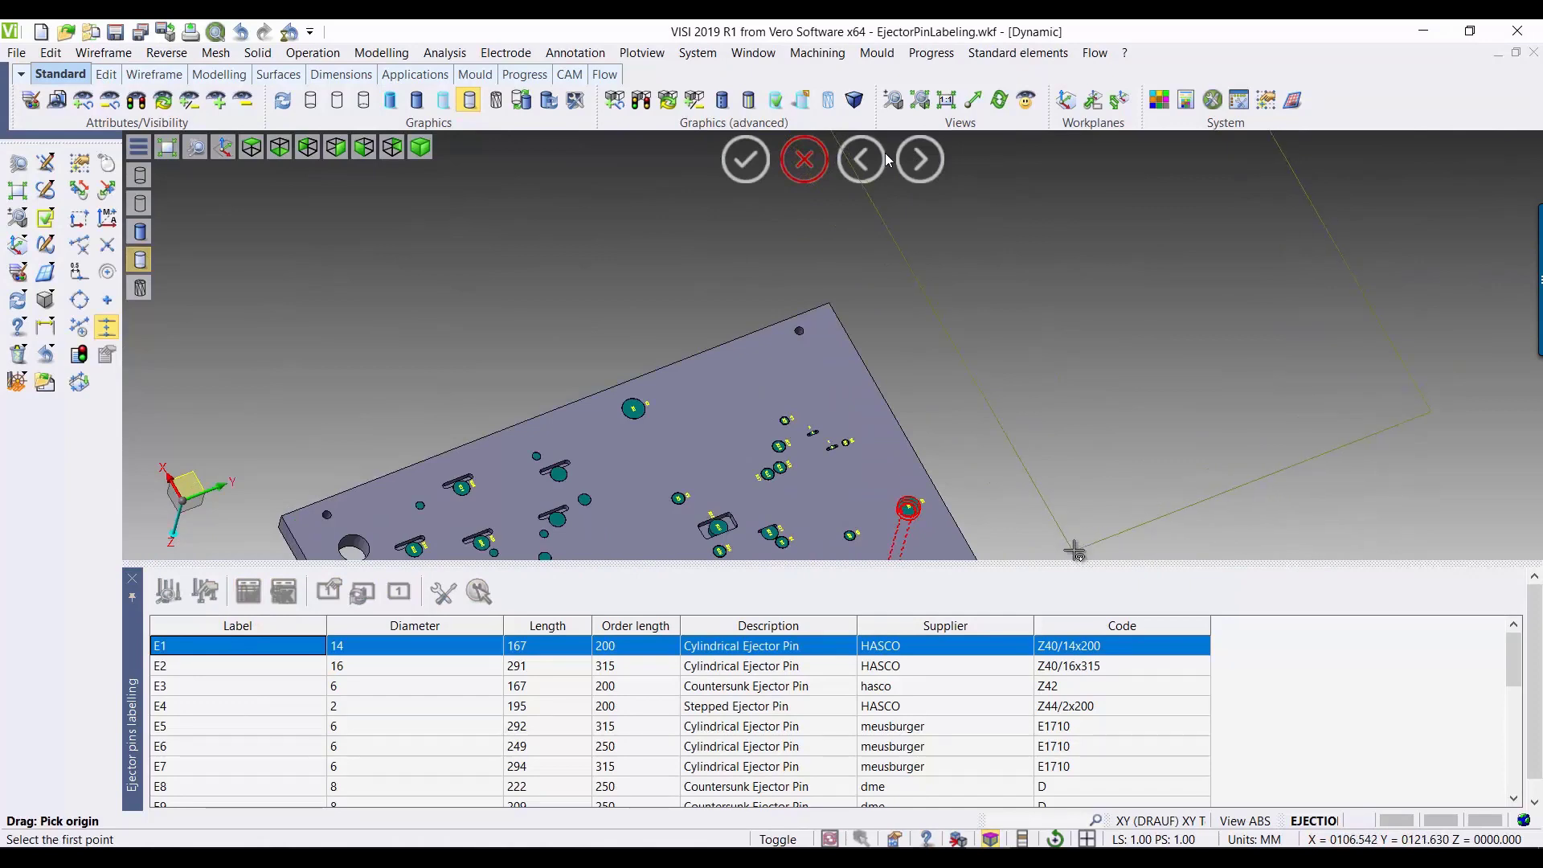
click(1098, 538)
scroll(1100, 544, down, 4)
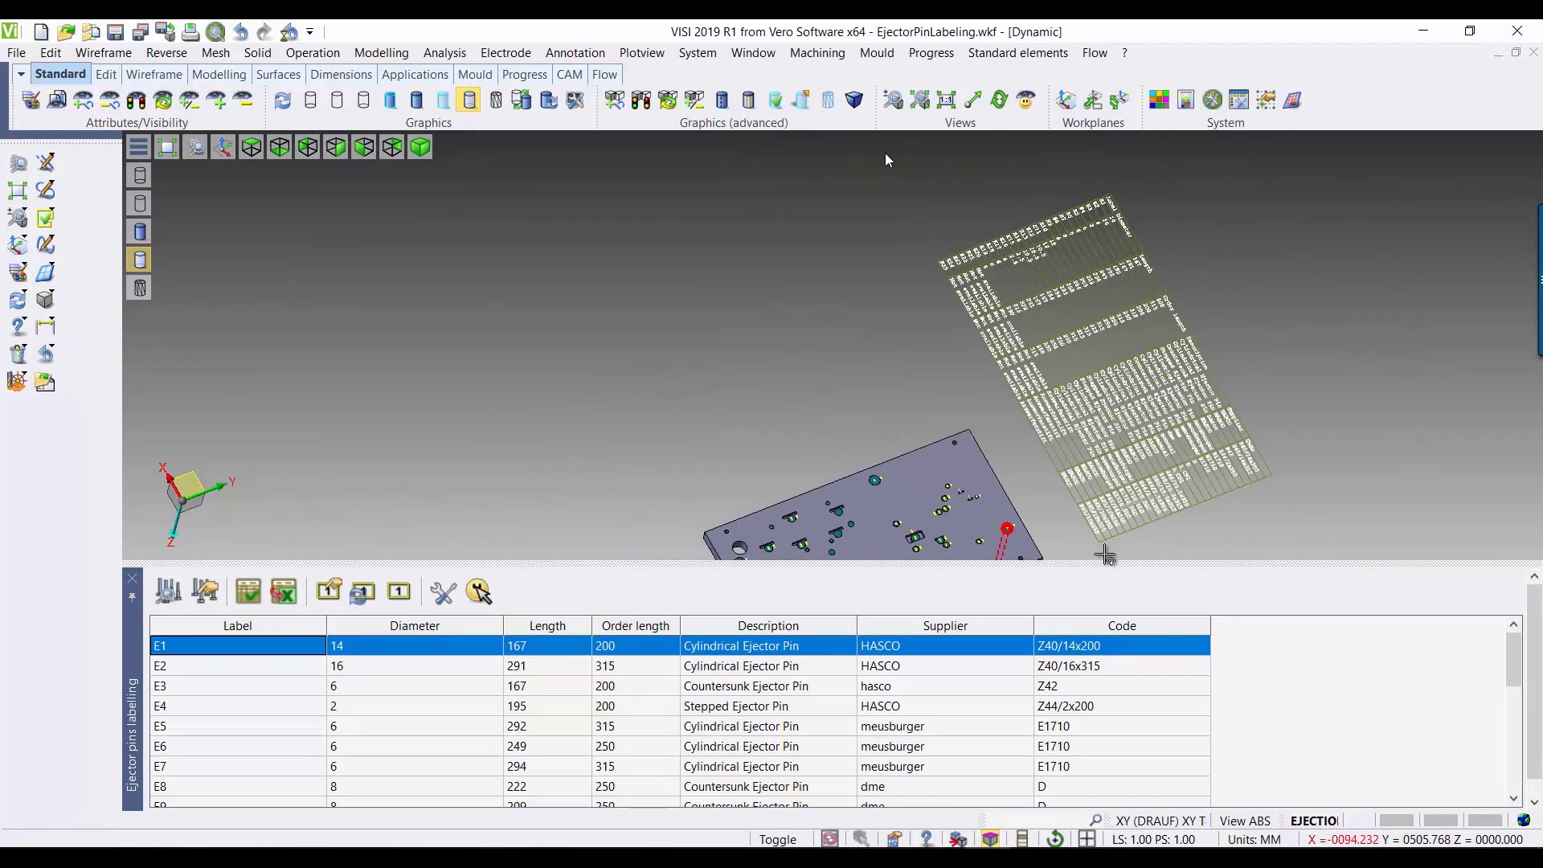
middle_drag(978, 436, 856, 377)
scroll(935, 398, up, 1)
scroll(934, 397, down, 2)
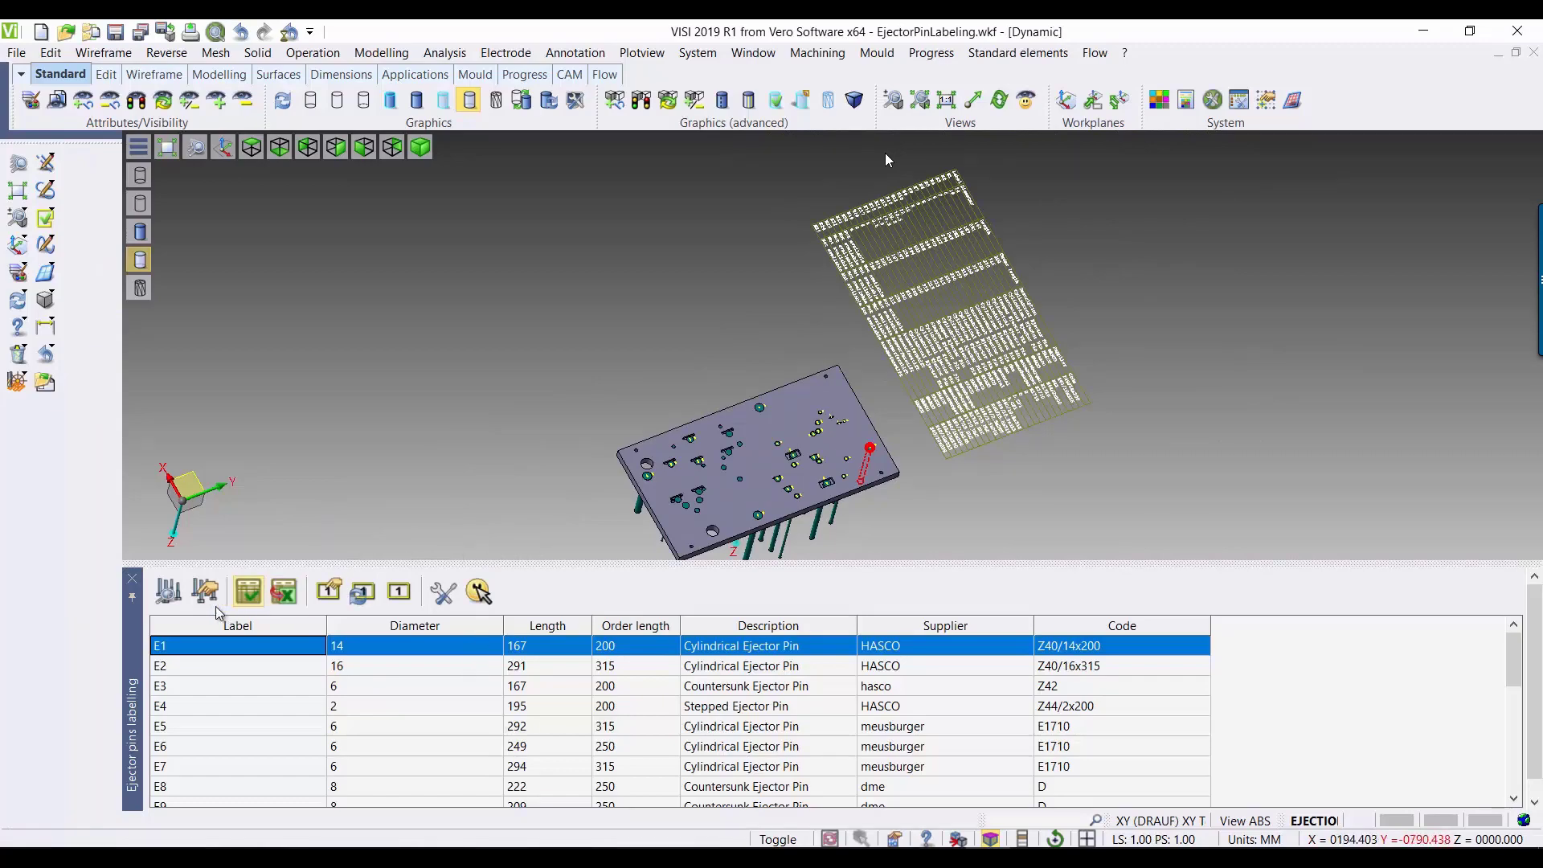
click(131, 577)
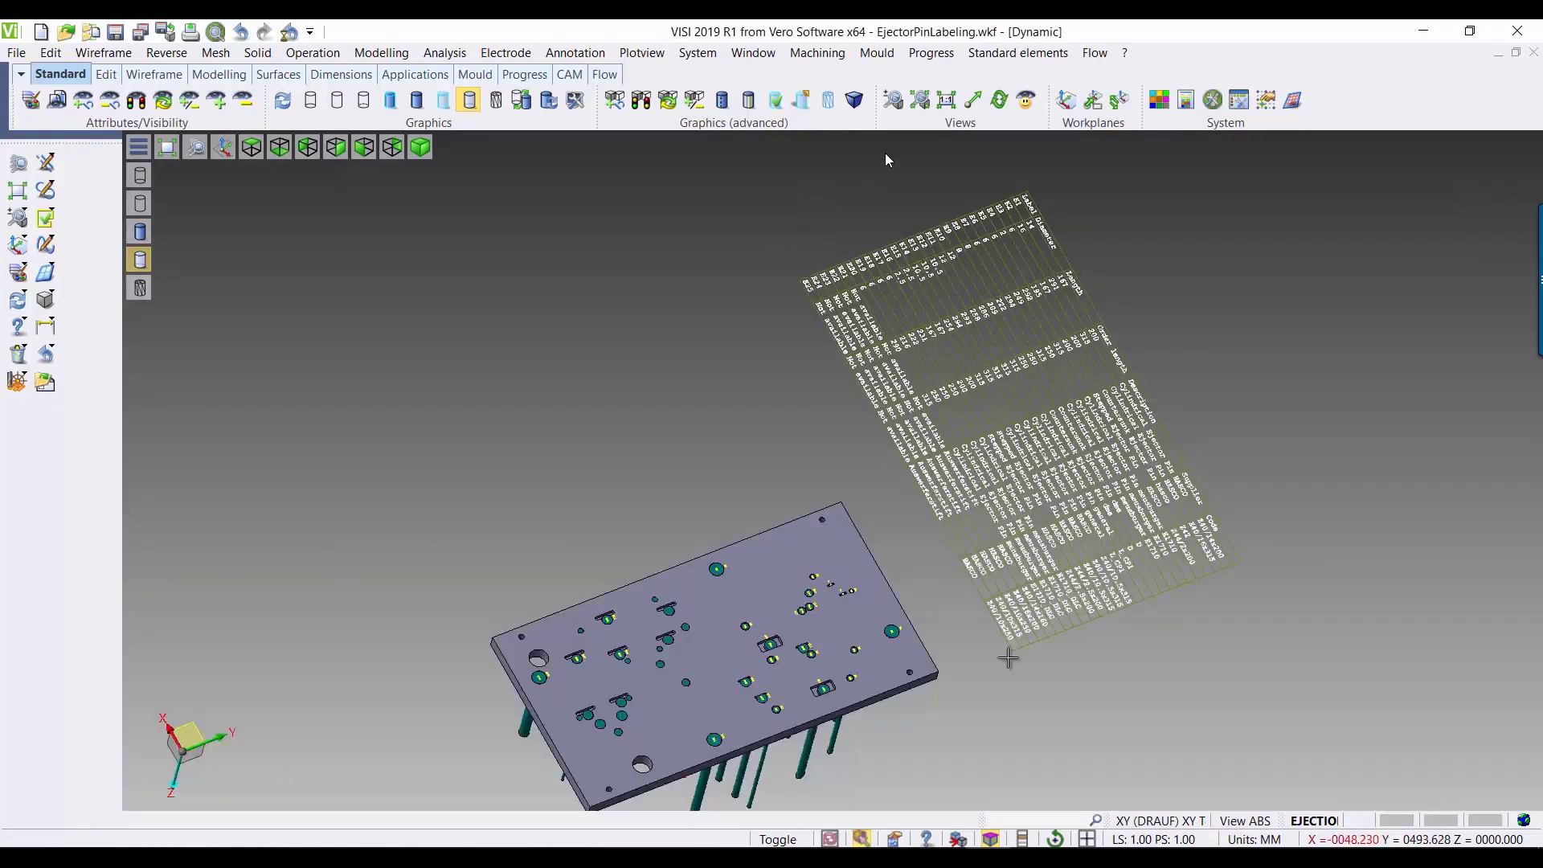
Step: Bring up the Assembly Manager and view the properties of the first Auswerferstift in the part list
middle_drag(1013, 690, 975, 620)
click(575, 52)
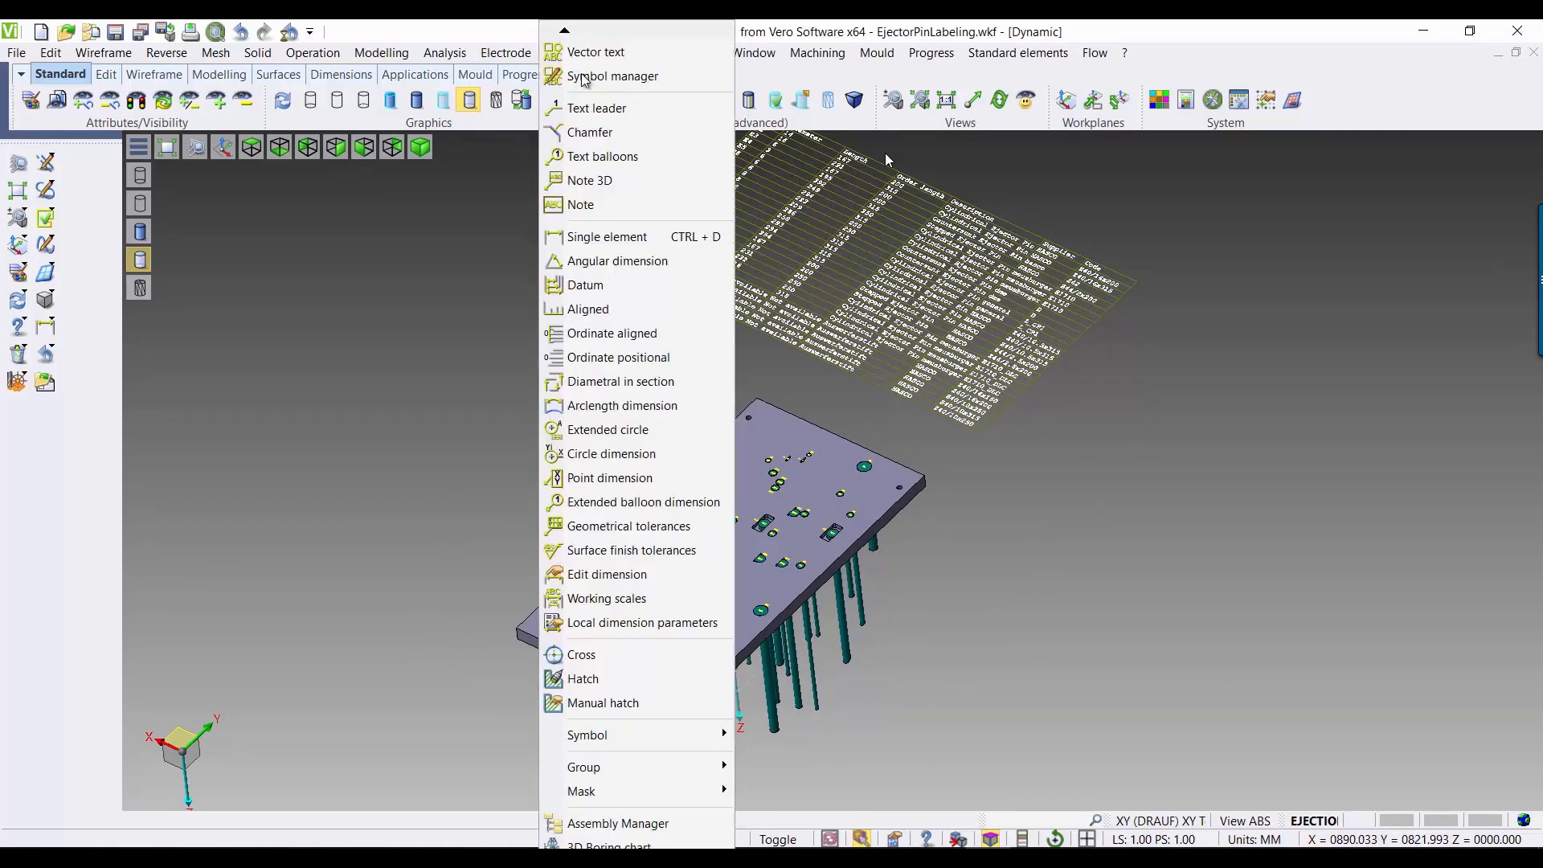
click(686, 793)
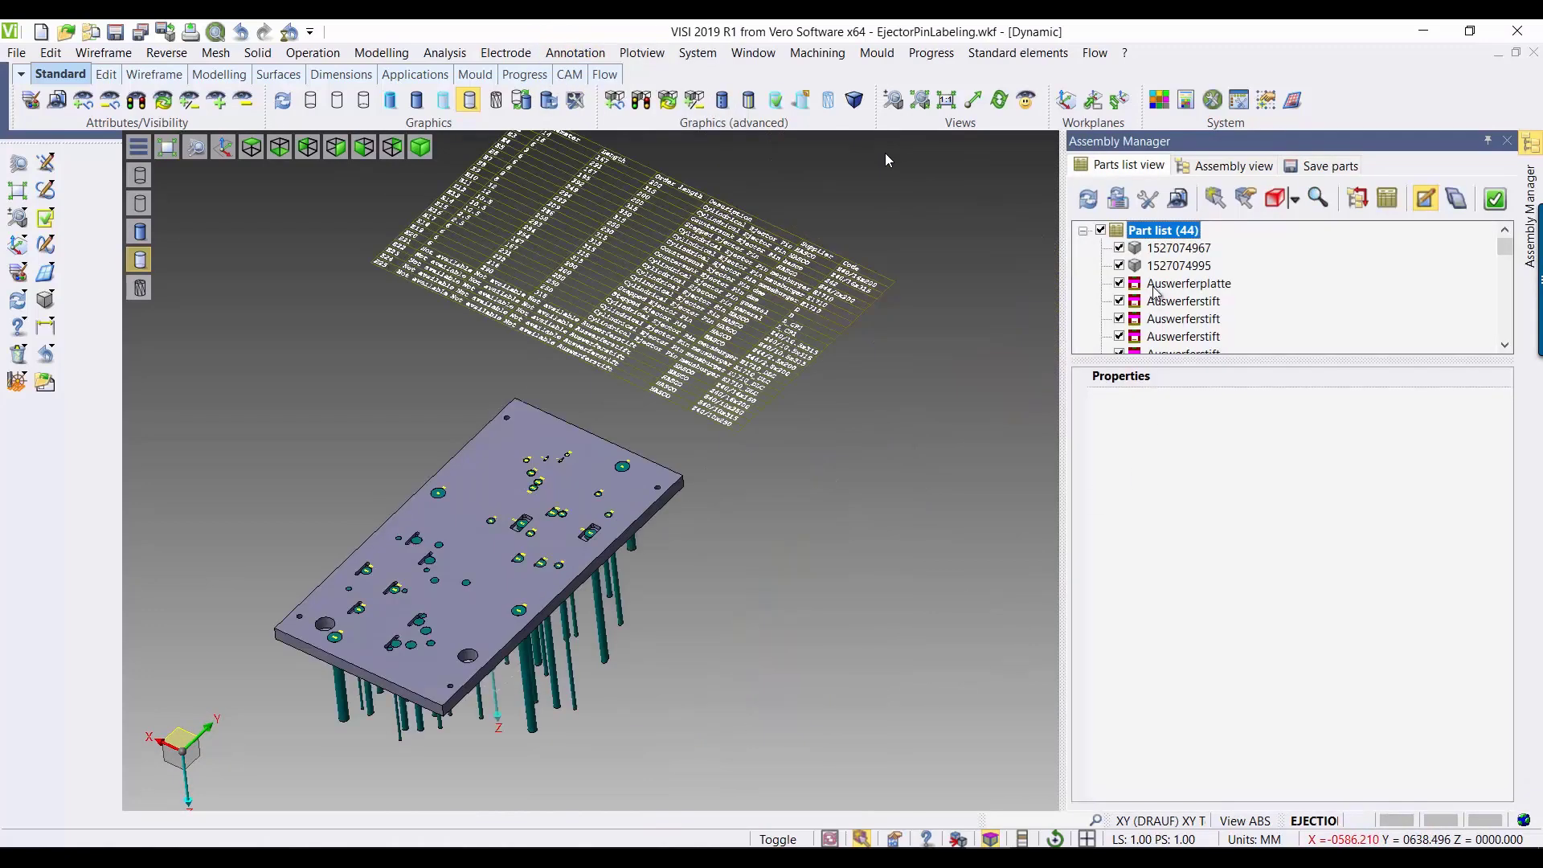
click(1158, 285)
click(1183, 302)
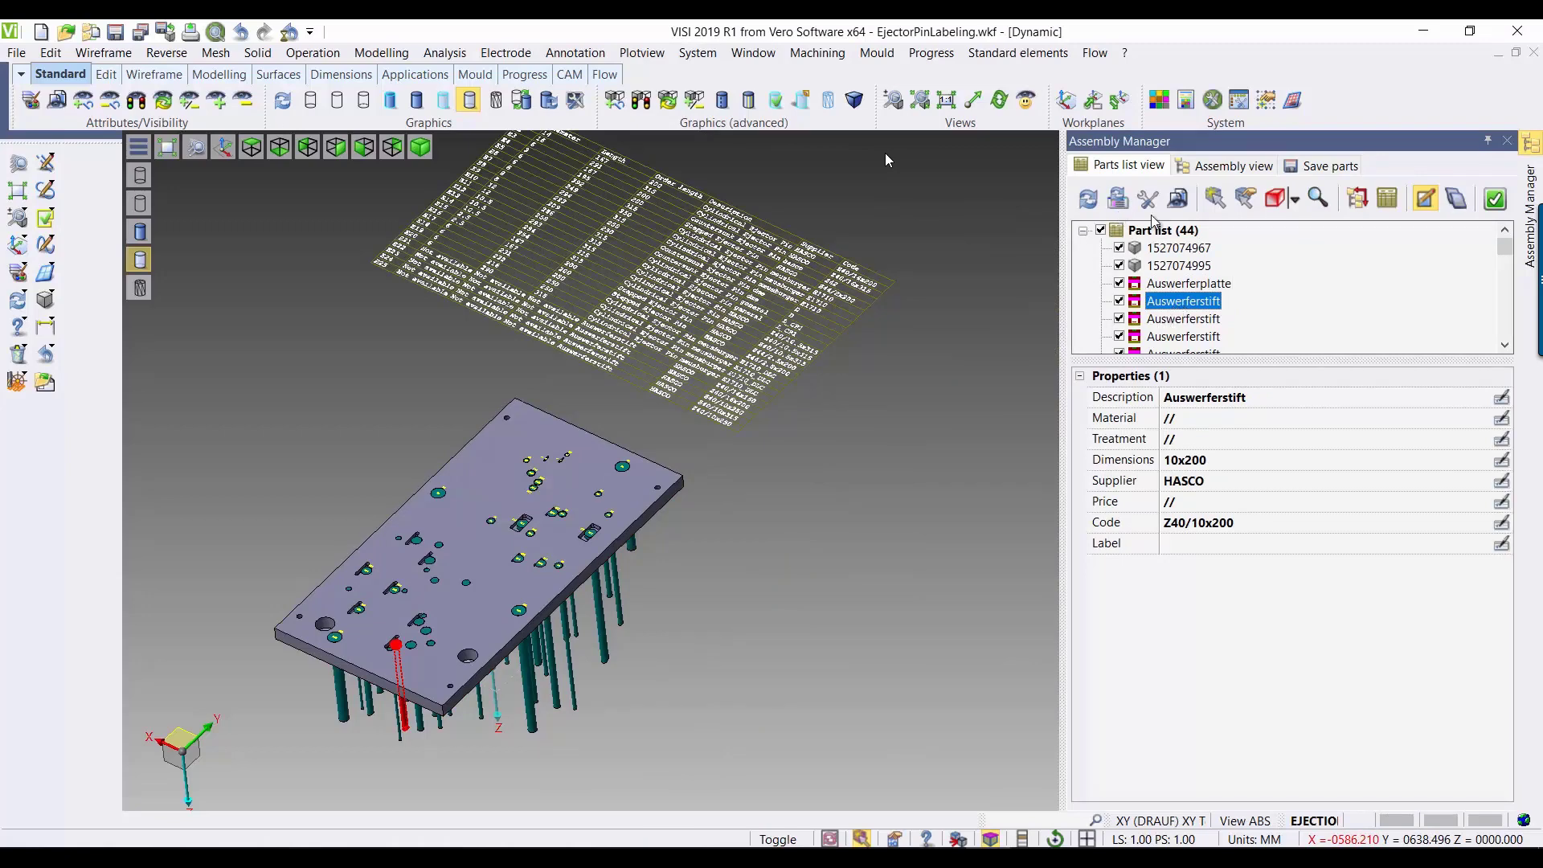
Step: Pick ejector E11 in the model and check the label property of it and neighbouring part list entries
click(1216, 198)
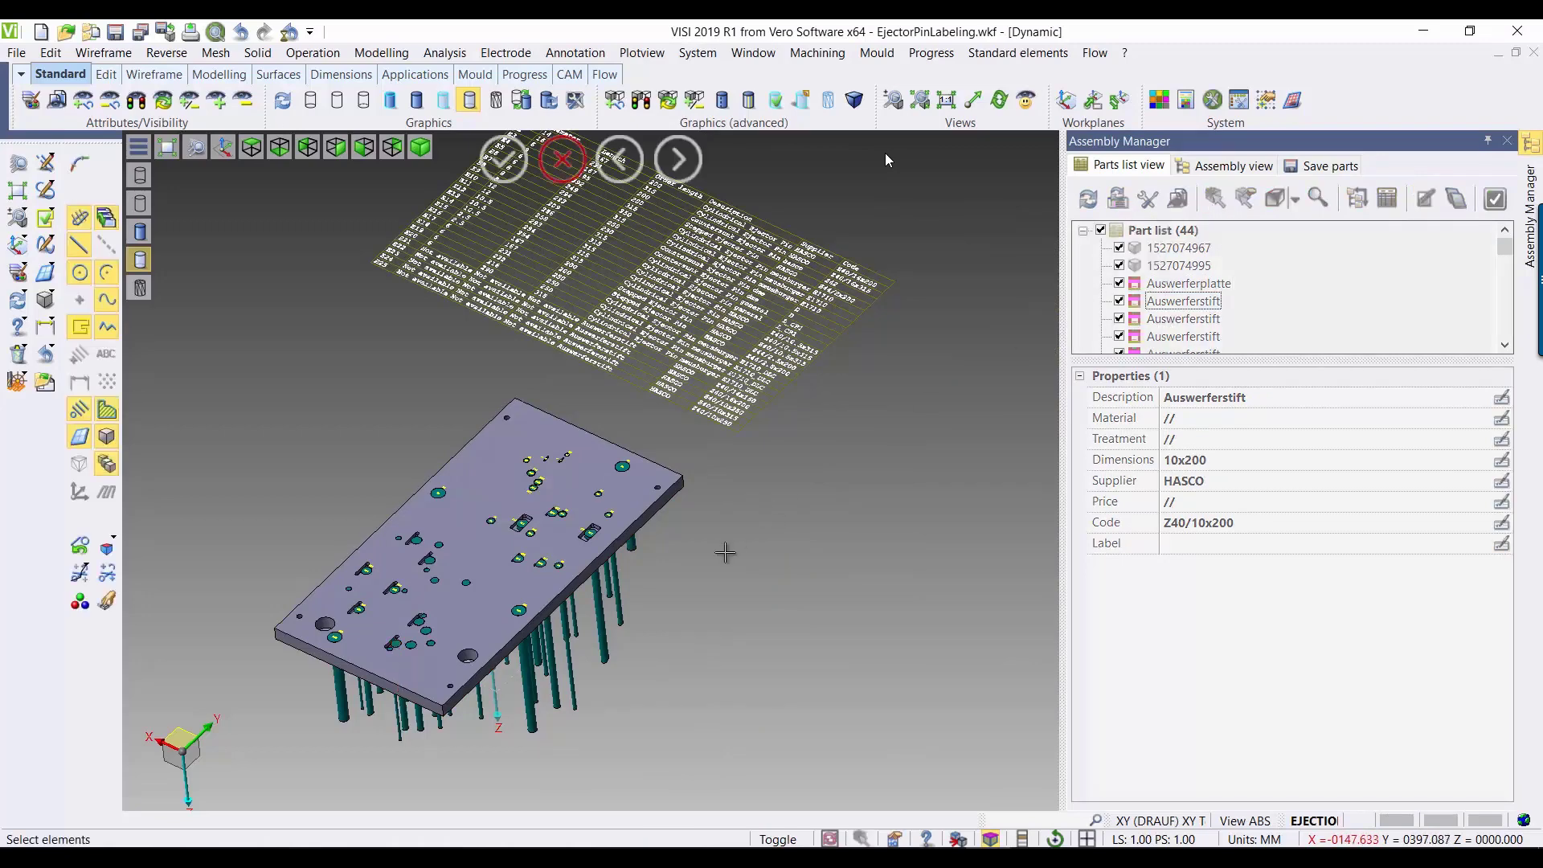
click(603, 635)
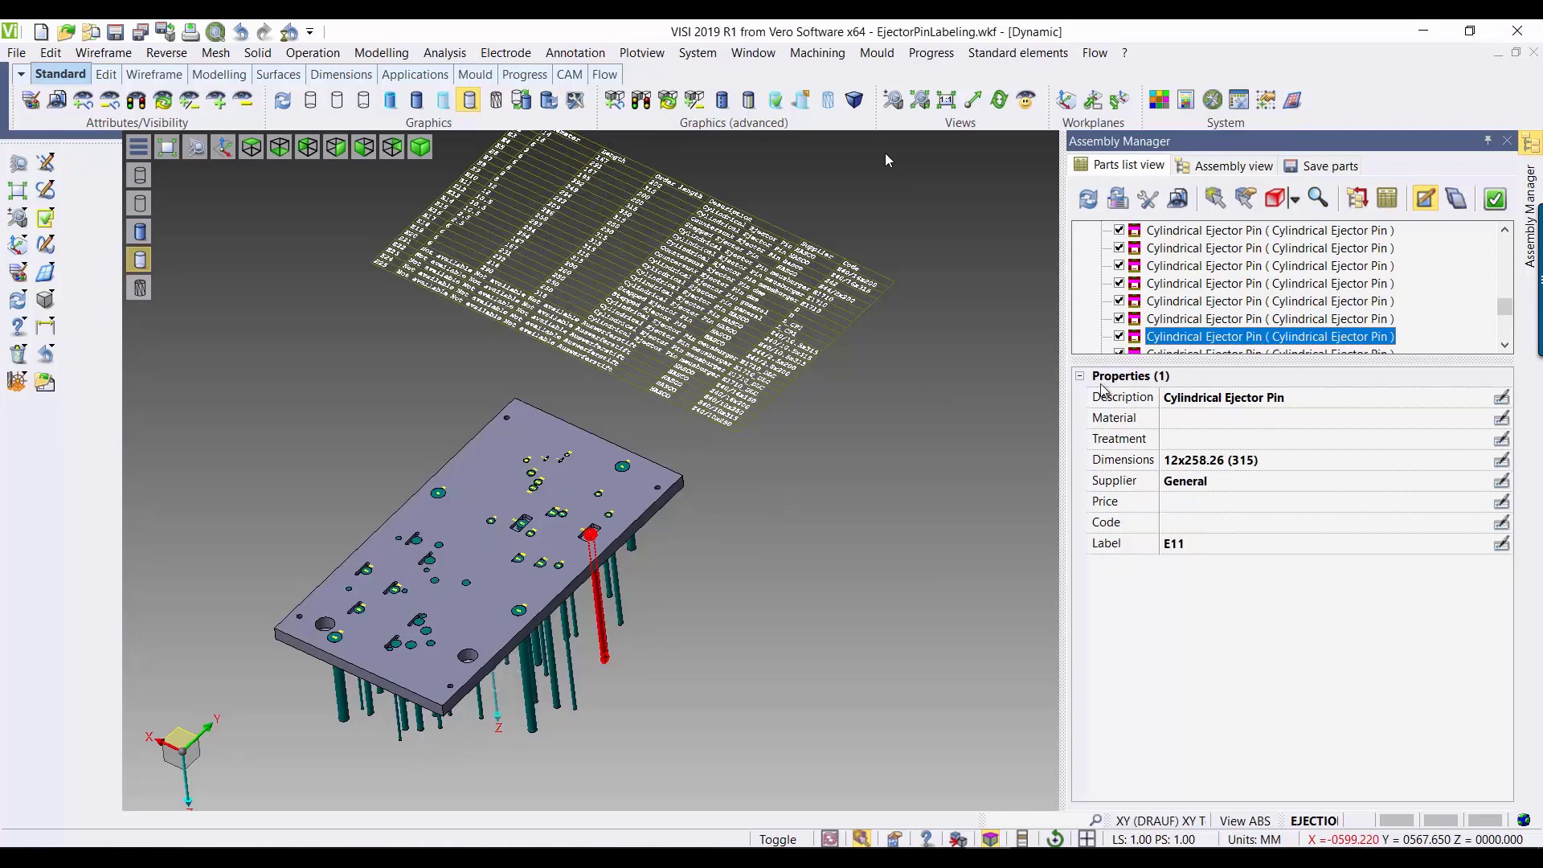
click(1191, 320)
click(1182, 302)
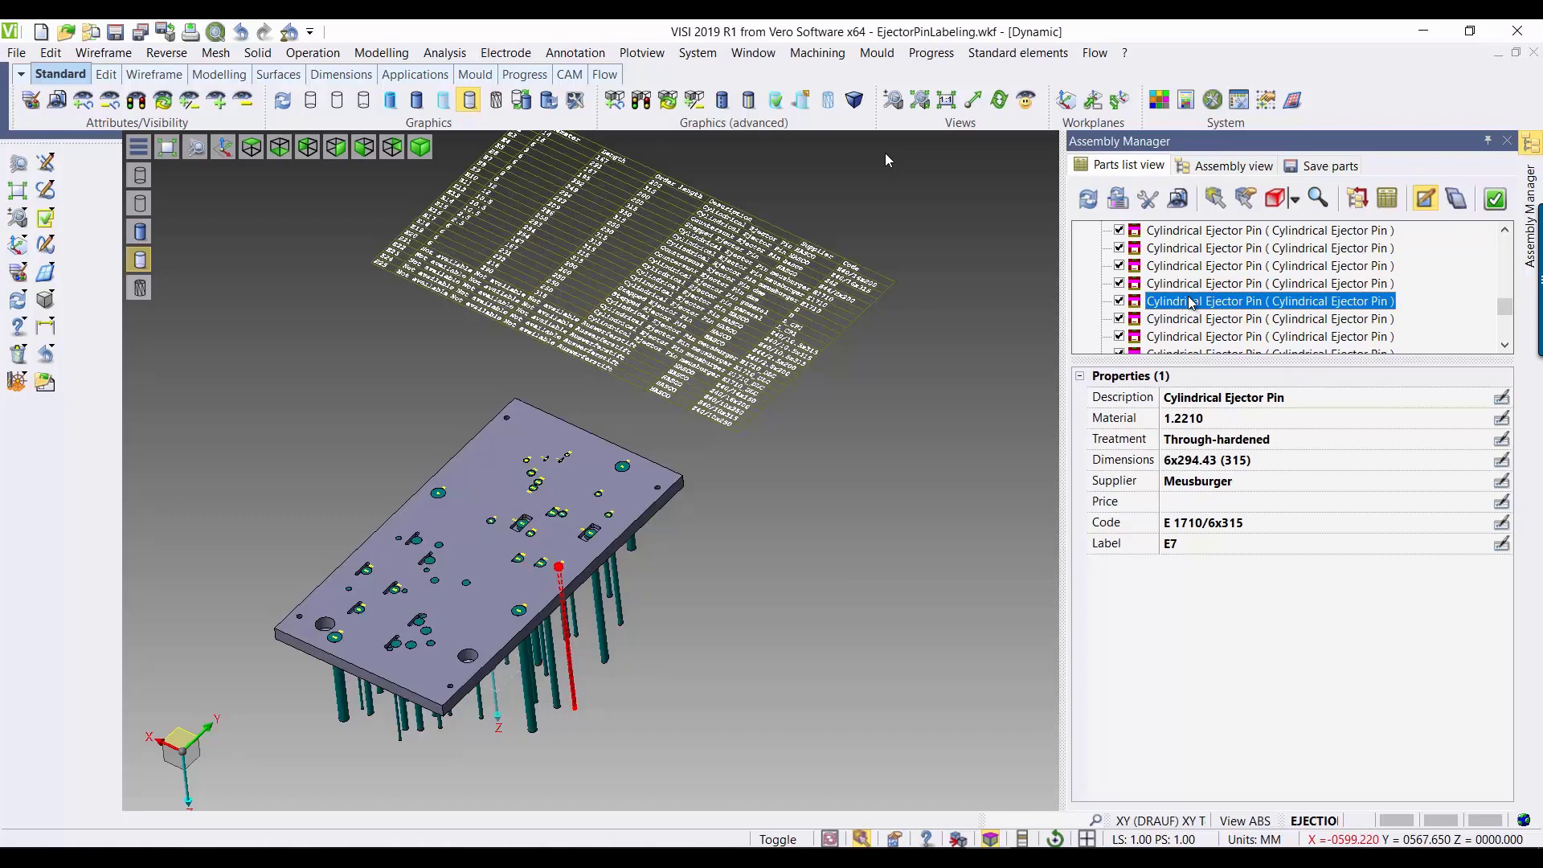
scroll(1201, 390, down, 2)
Step: Pick ejector E21 in the model to check its label property, and close the Assembly Manager
click(1206, 199)
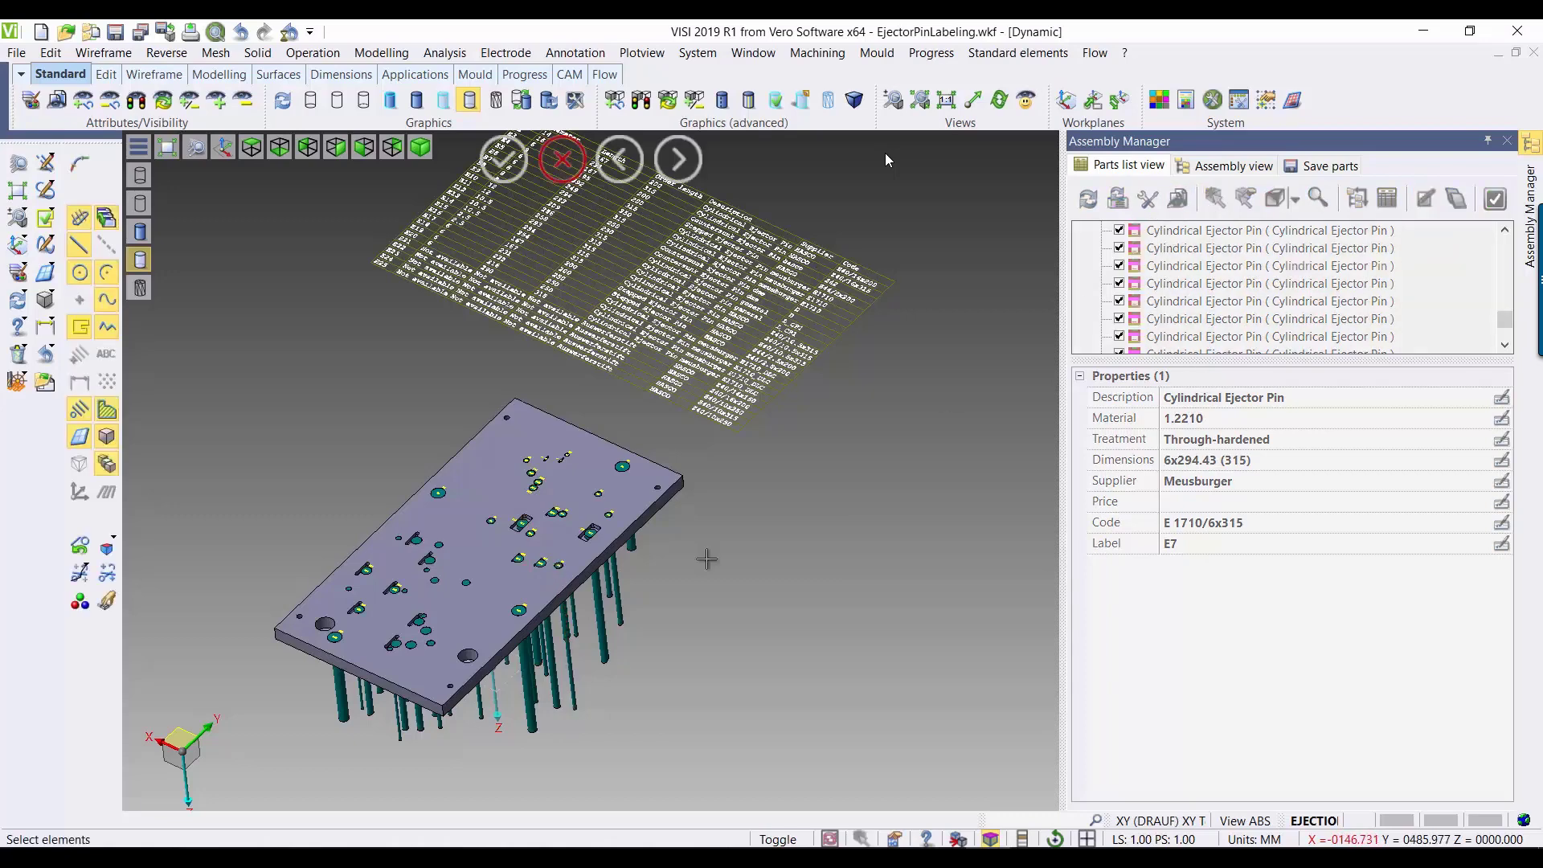
click(528, 733)
right_click(529, 733)
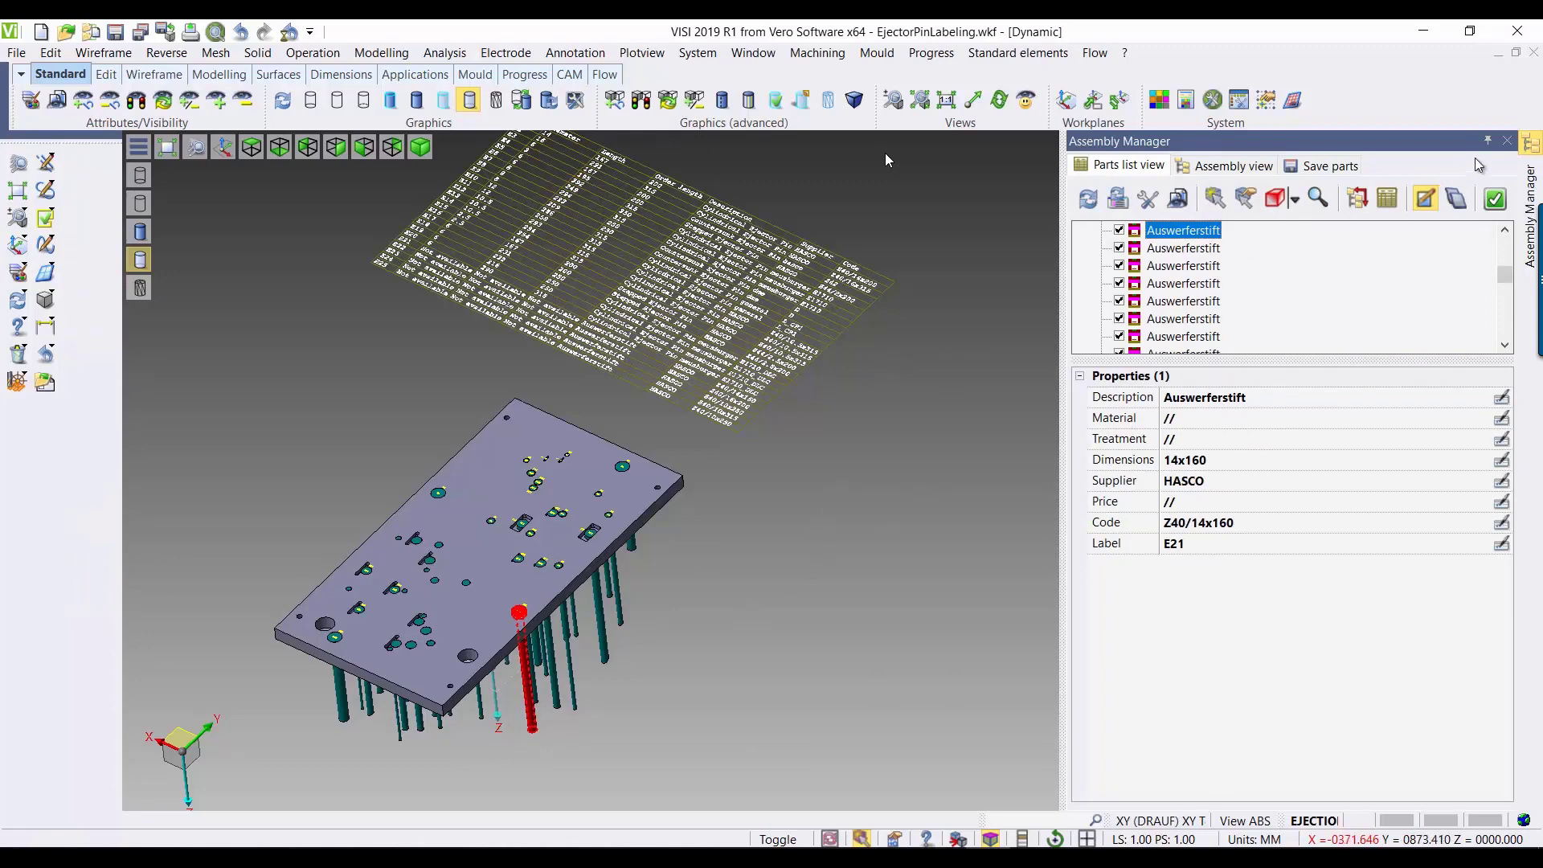
click(1505, 144)
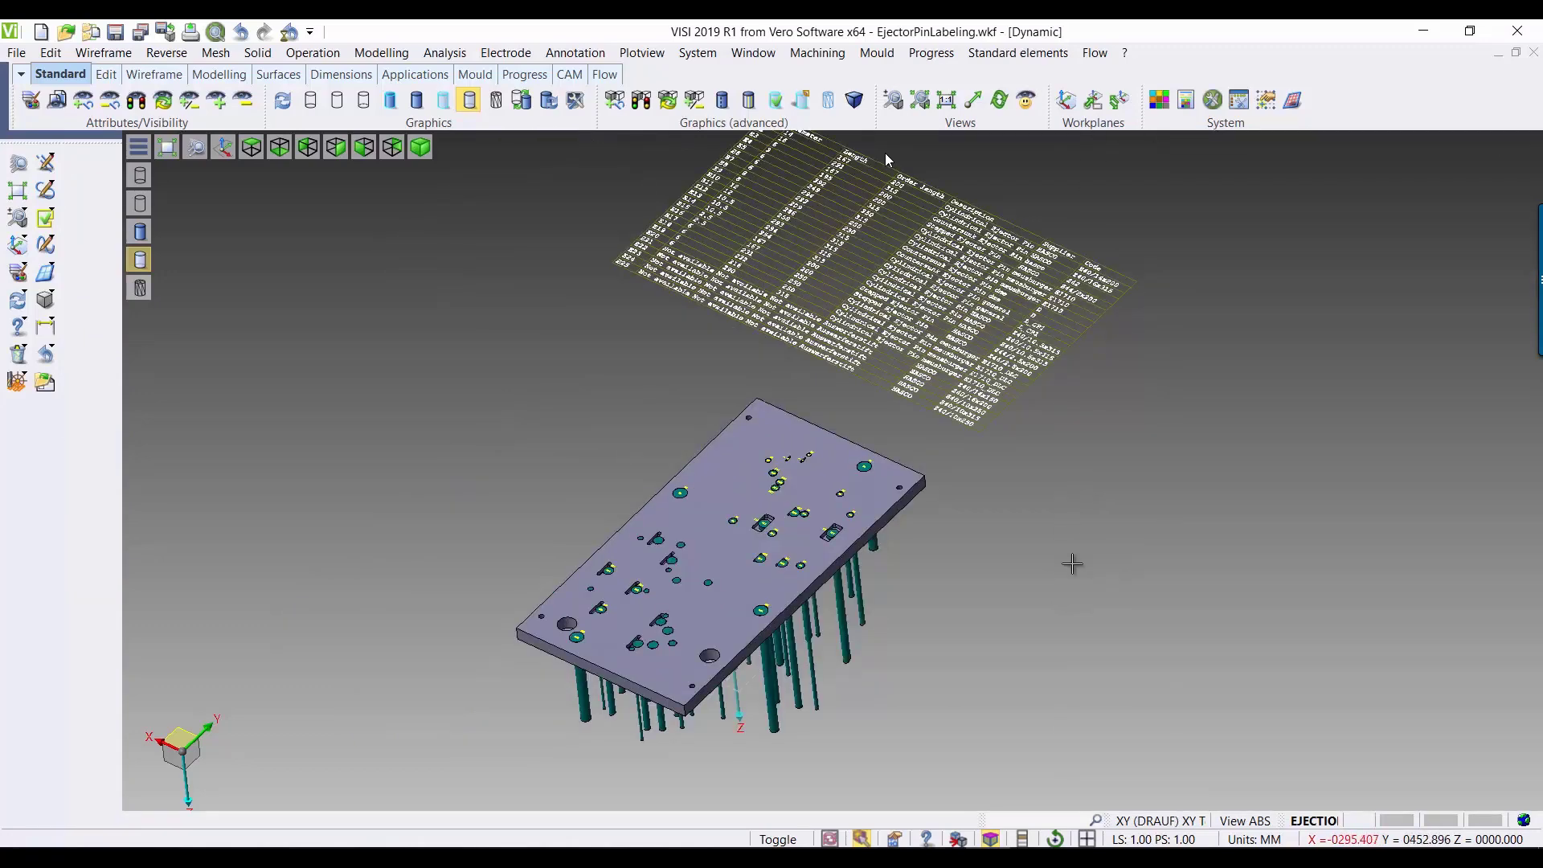
Step: Open the element list and select the 8x222.21 dme Countersunk Ejector Pin instance
scroll(804, 482, up, 3)
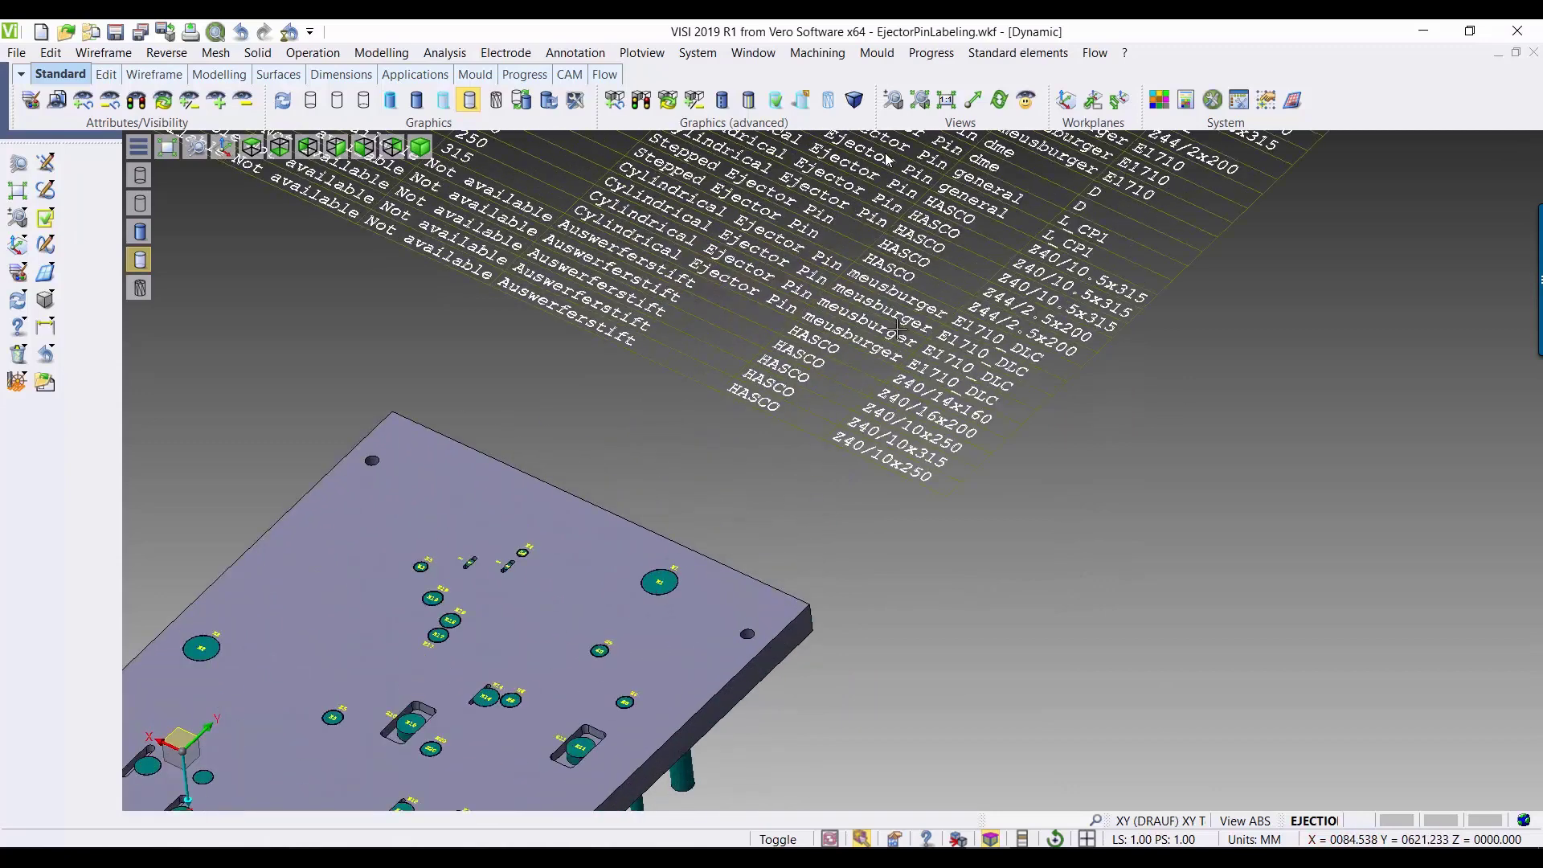
scroll(683, 611, up, 3)
scroll(672, 640, up, 2)
middle_drag(650, 607, 682, 439)
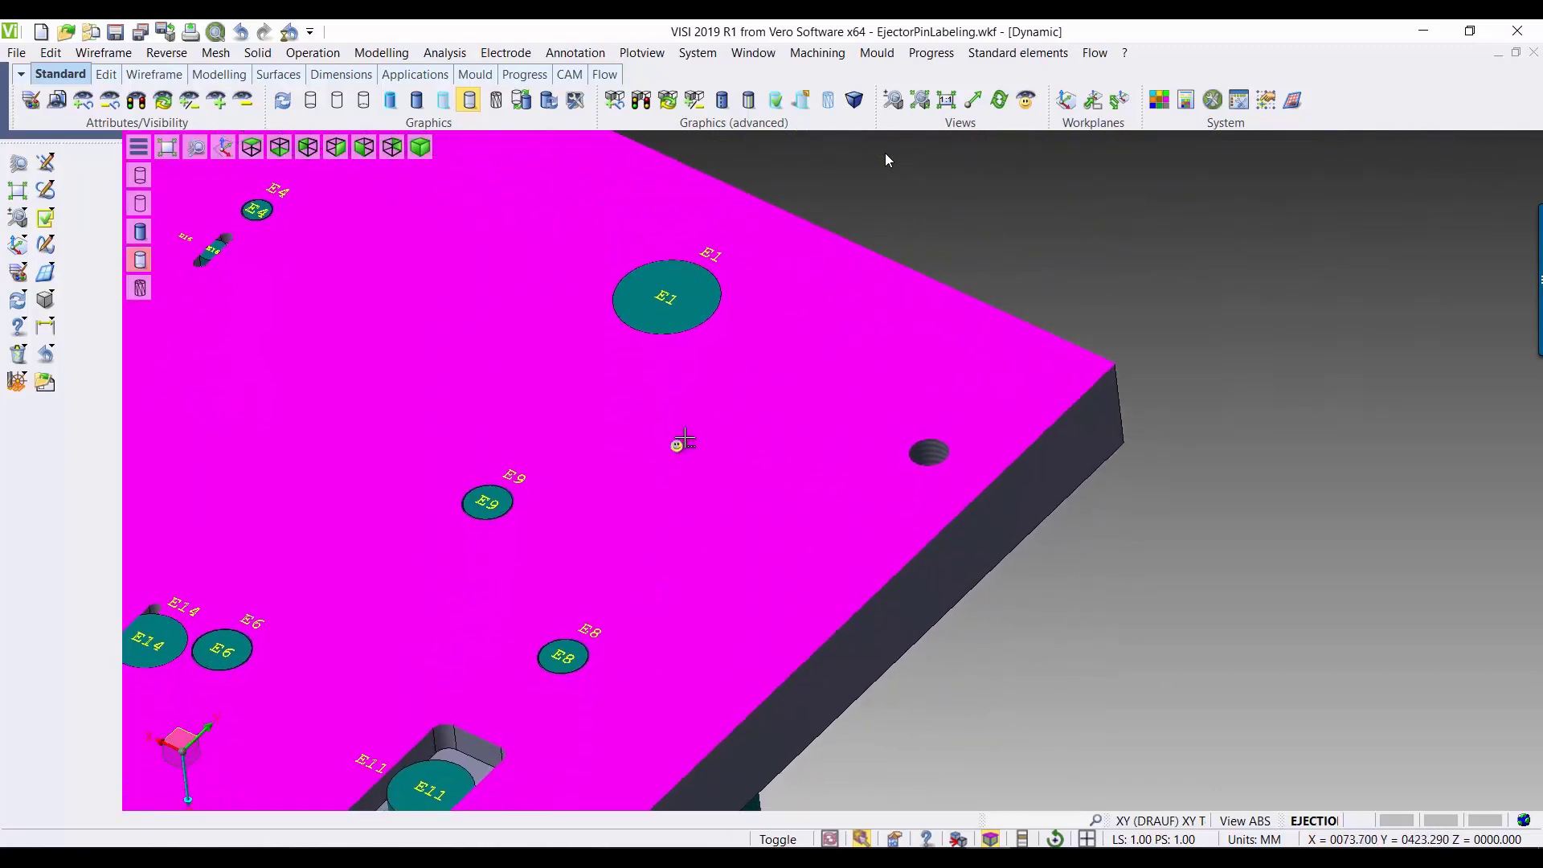
middle_drag(793, 623, 777, 588)
scroll(907, 324, down, 3)
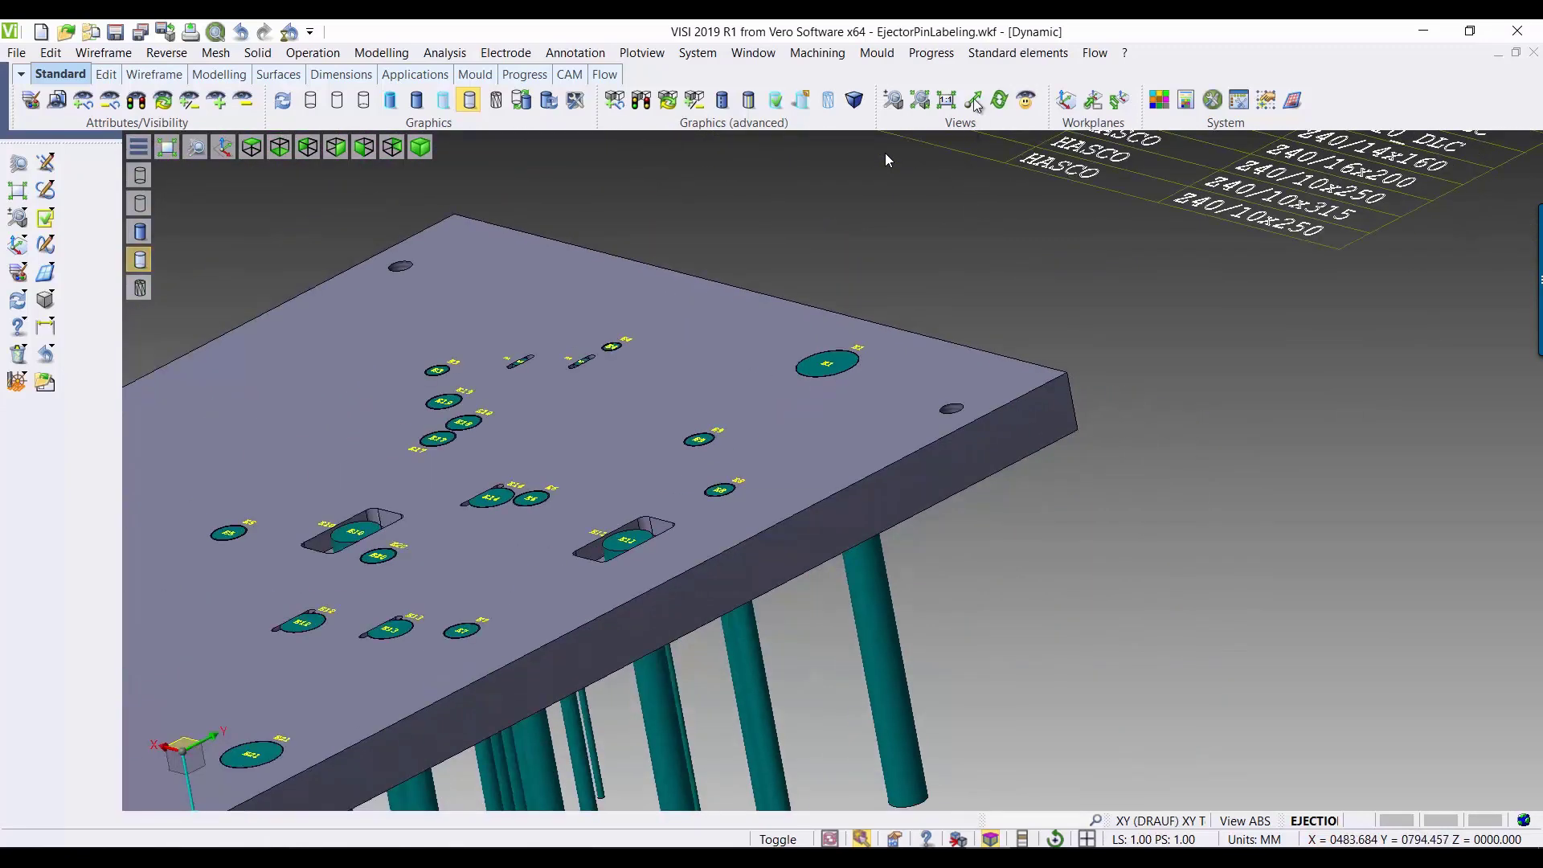
click(976, 59)
click(1026, 140)
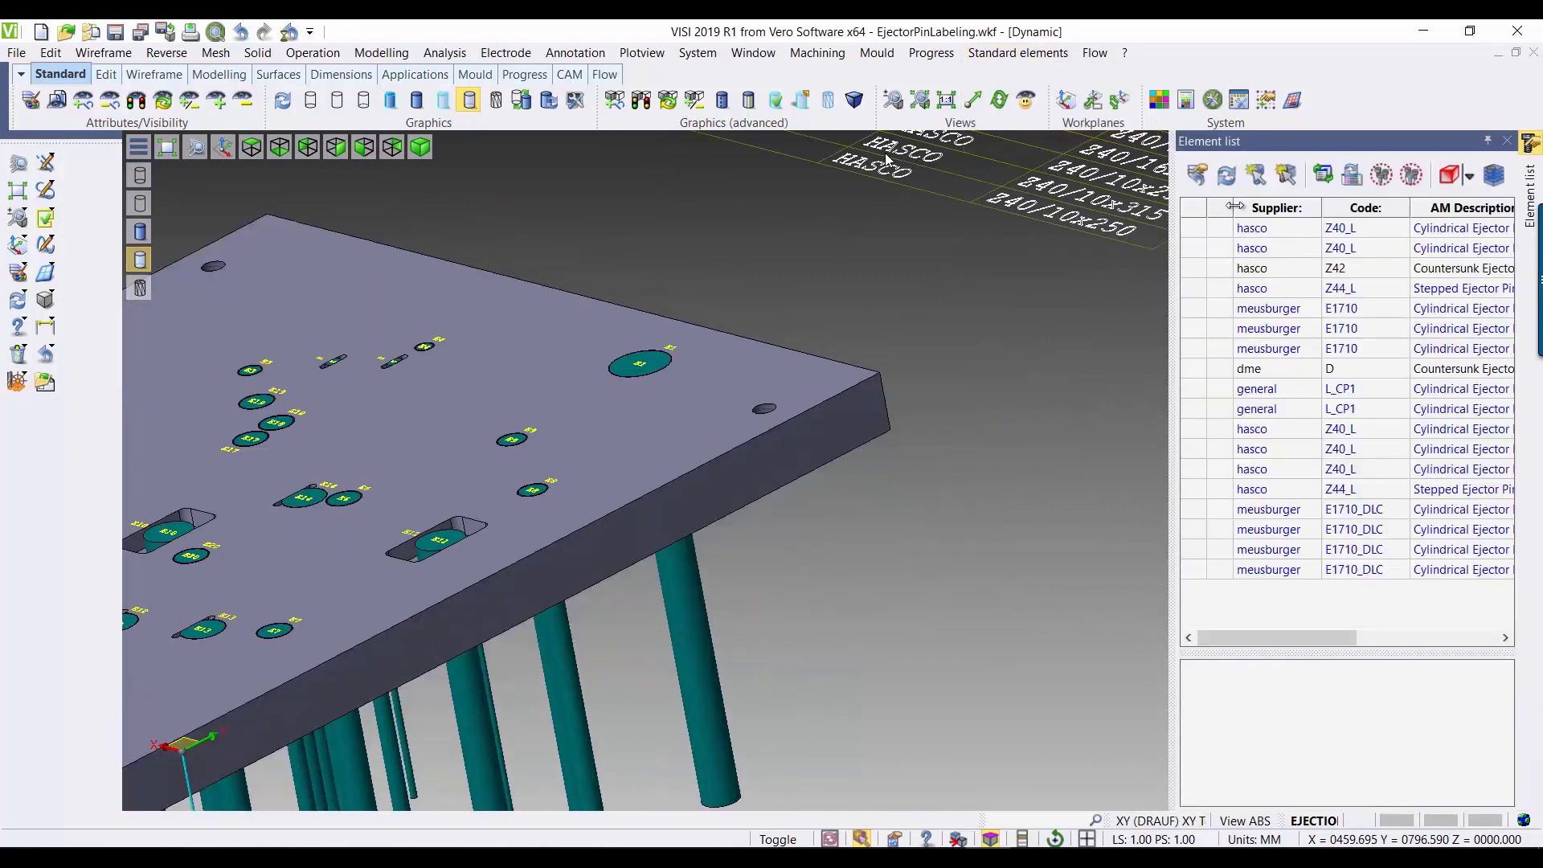
click(1302, 372)
click(1306, 691)
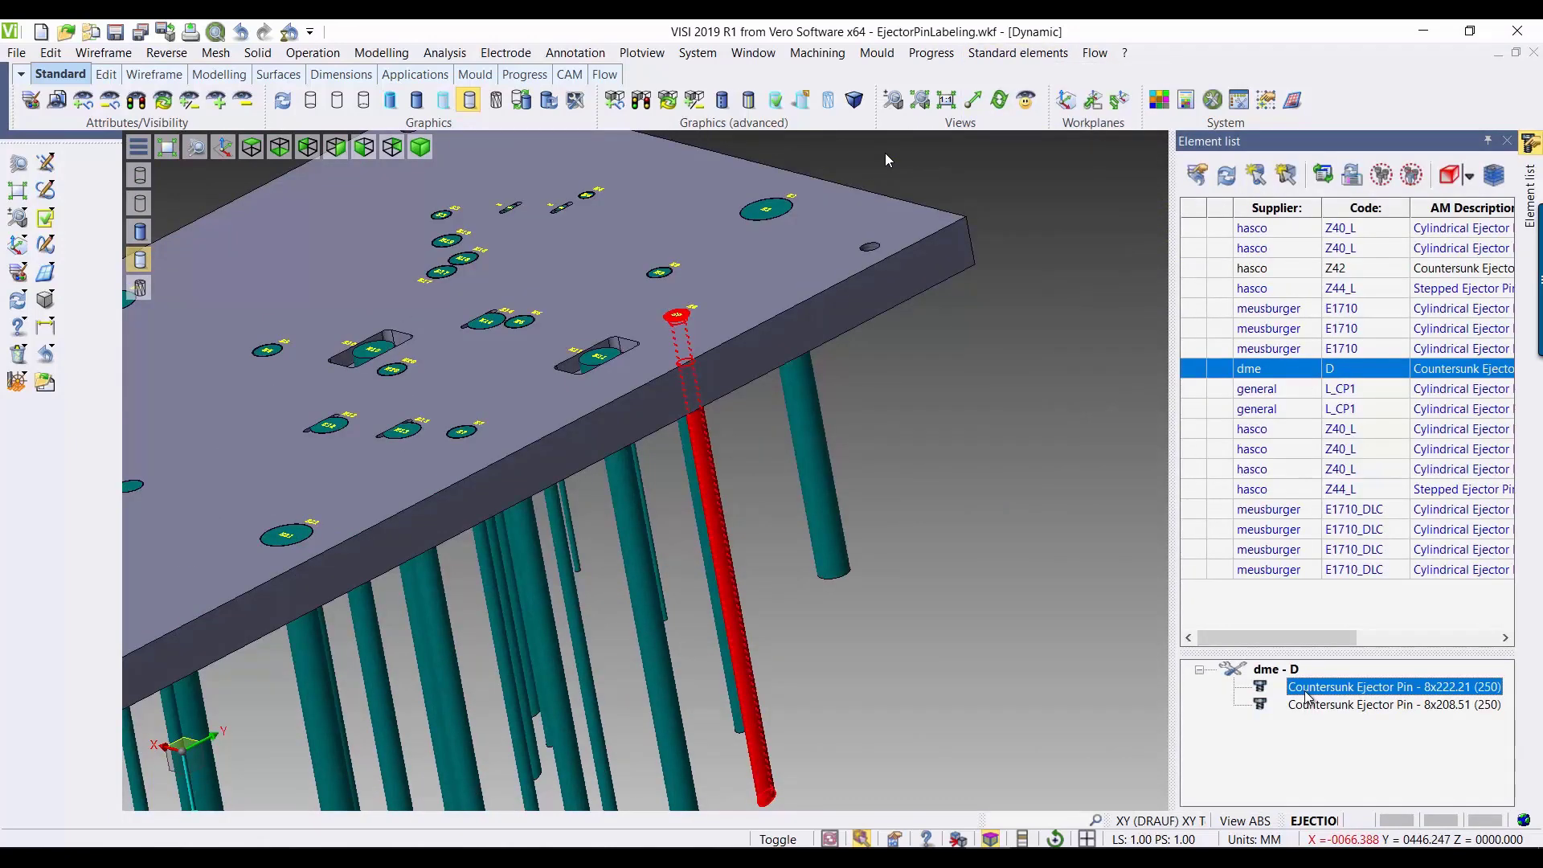
Step: Edit the selected countersunk pin instance, set its diameter to 10 and apply the change
right_click(1304, 696)
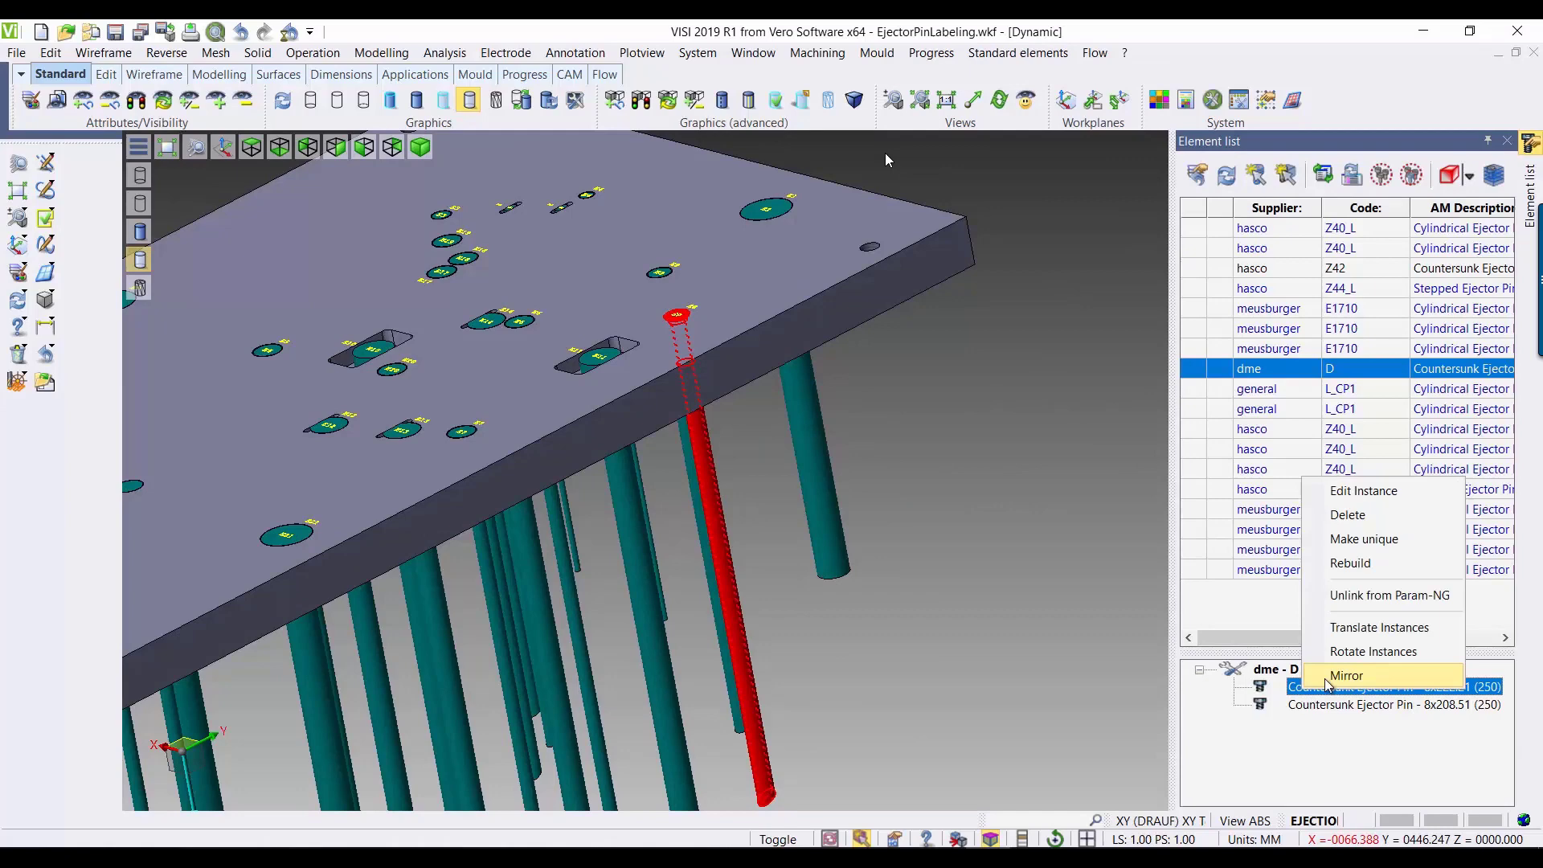
click(1358, 494)
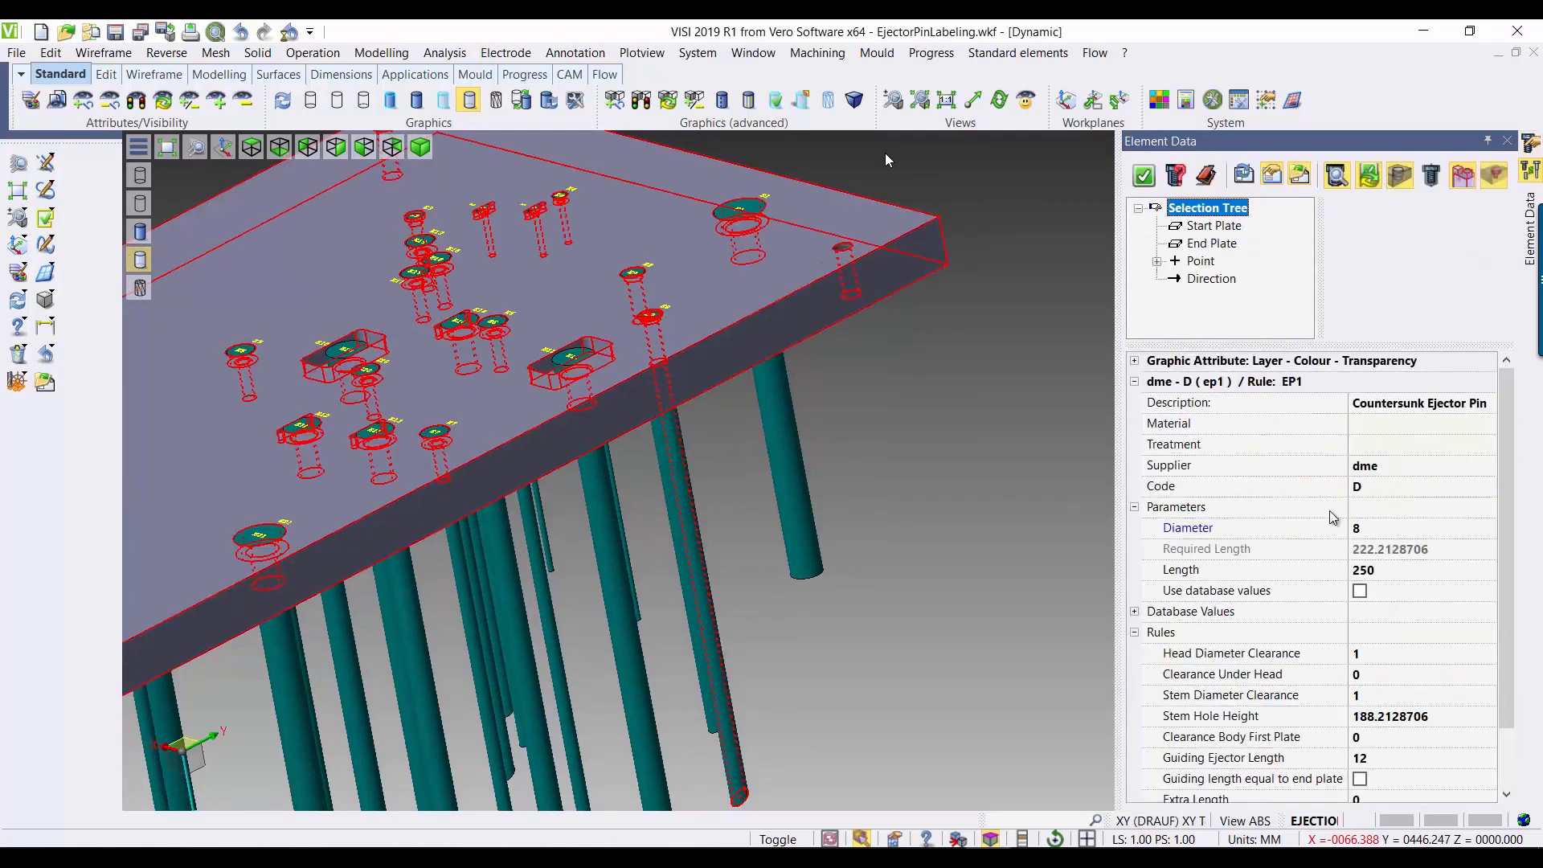
click(1385, 524)
click(1385, 527)
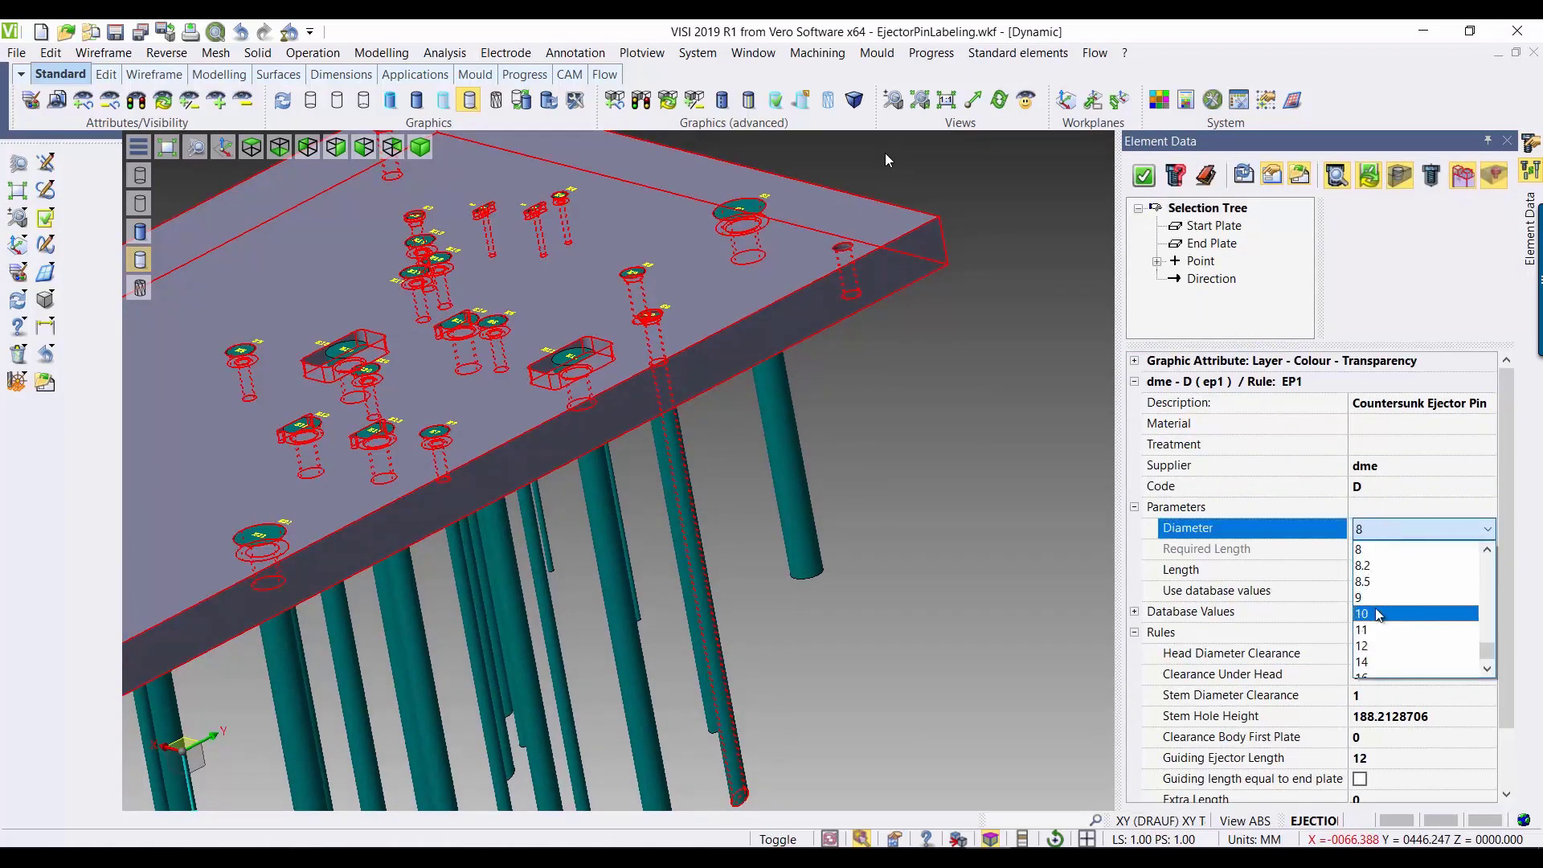
click(1377, 615)
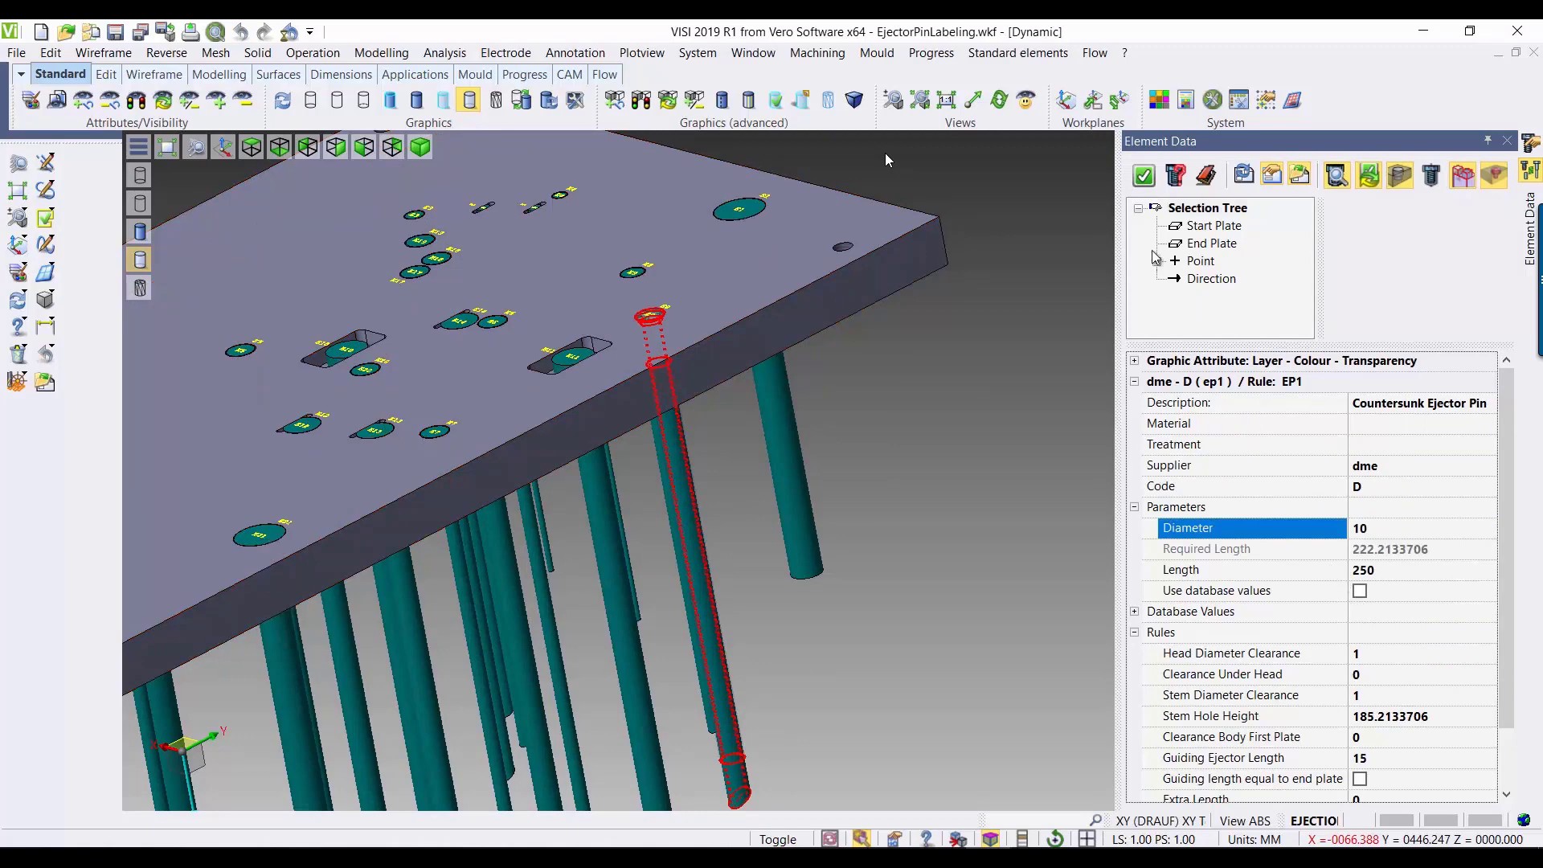
click(1147, 185)
Step: Select the edited 10 mm dme pin in the element list and inspect its label on the head and plate
scroll(753, 339, up, 5)
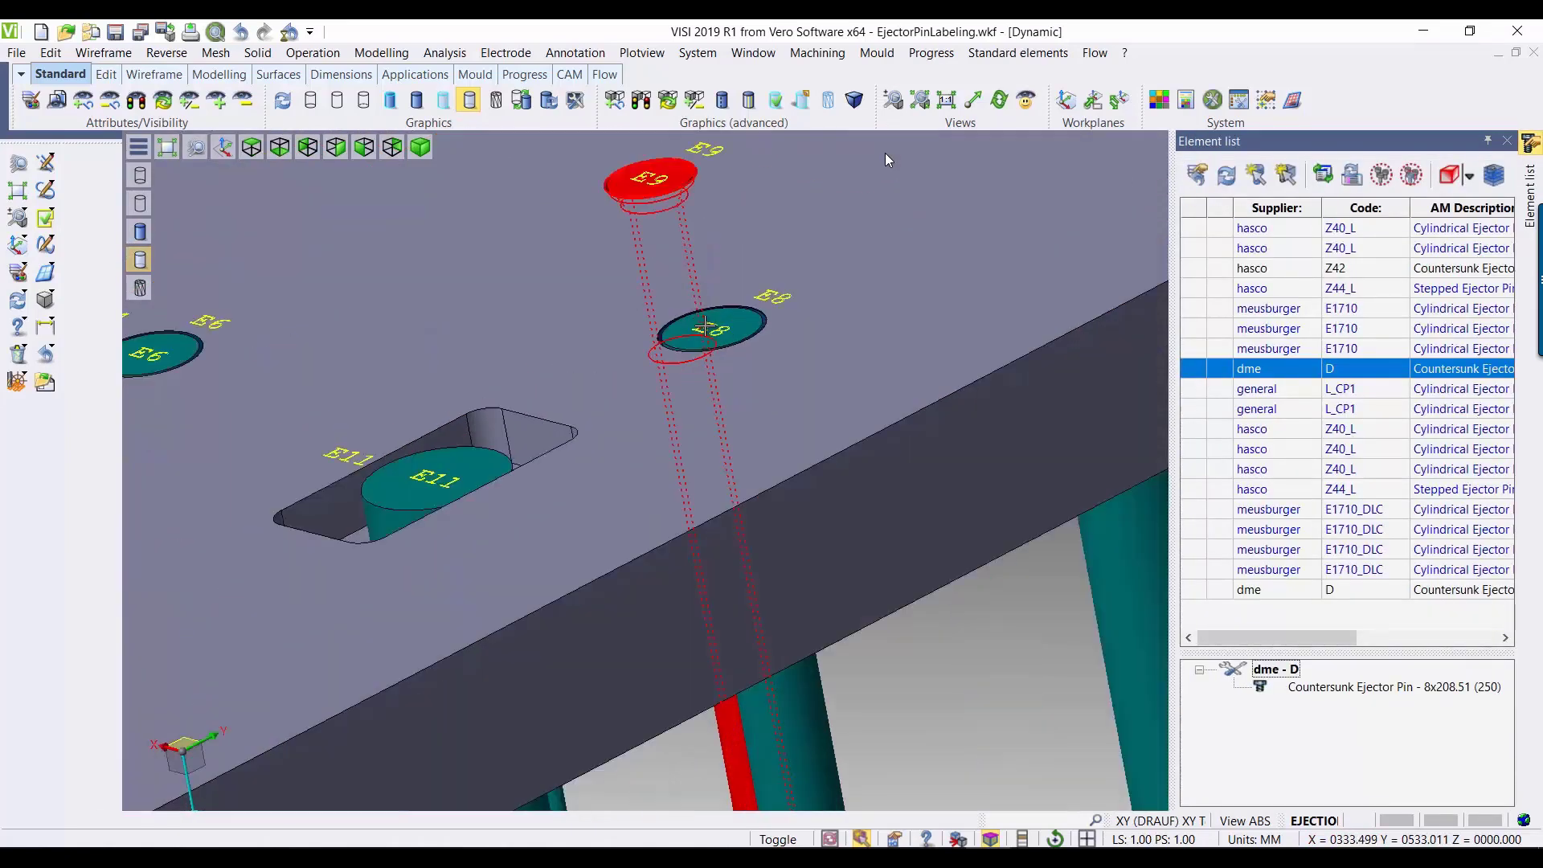
click(1318, 595)
scroll(839, 325, down, 3)
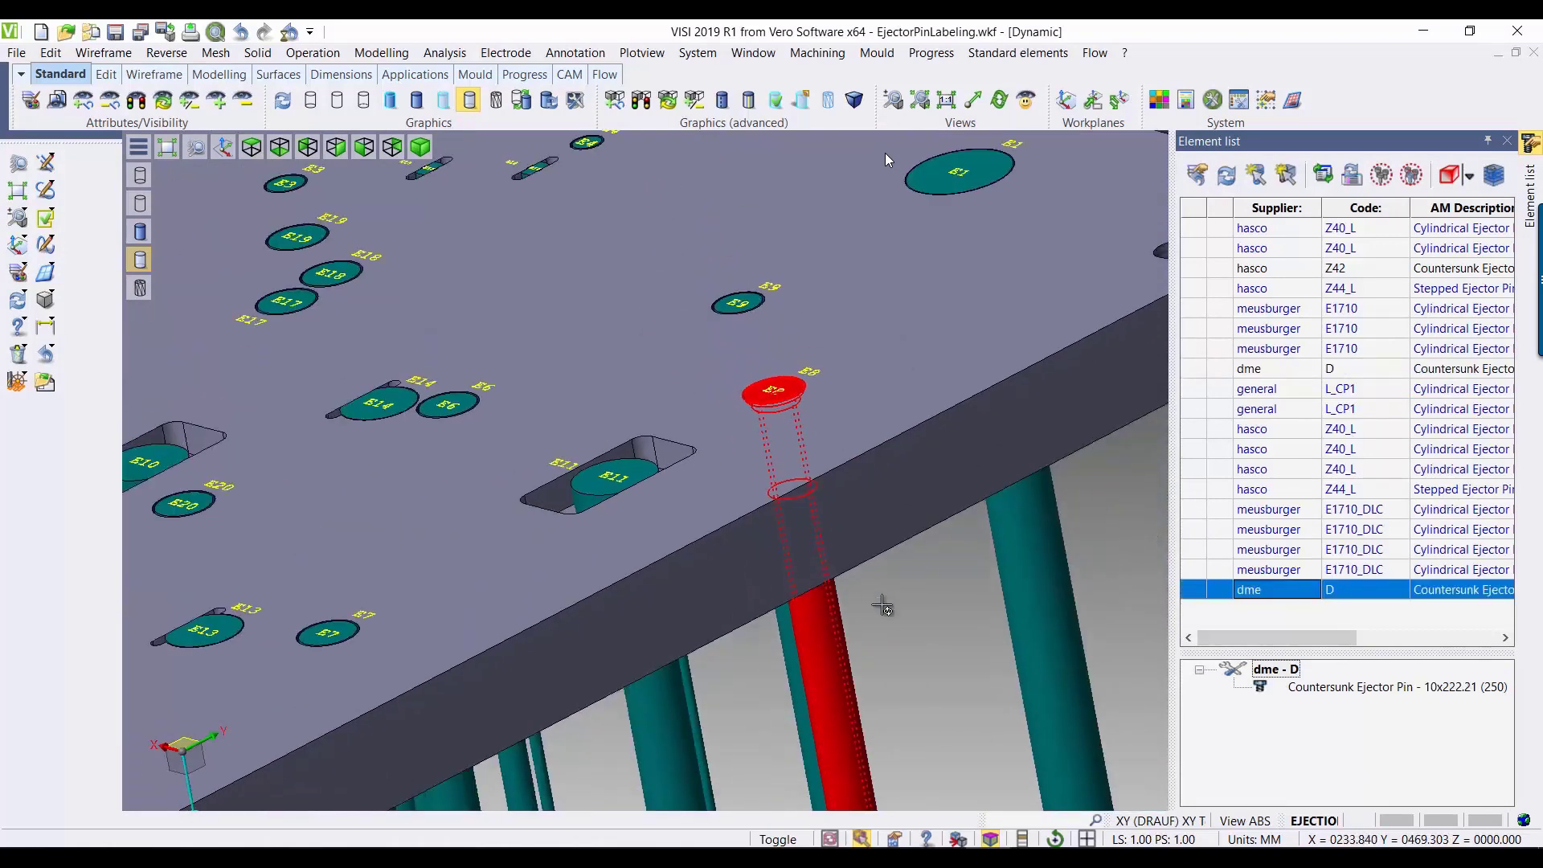
scroll(882, 607, down, 4)
scroll(876, 599, up, 1)
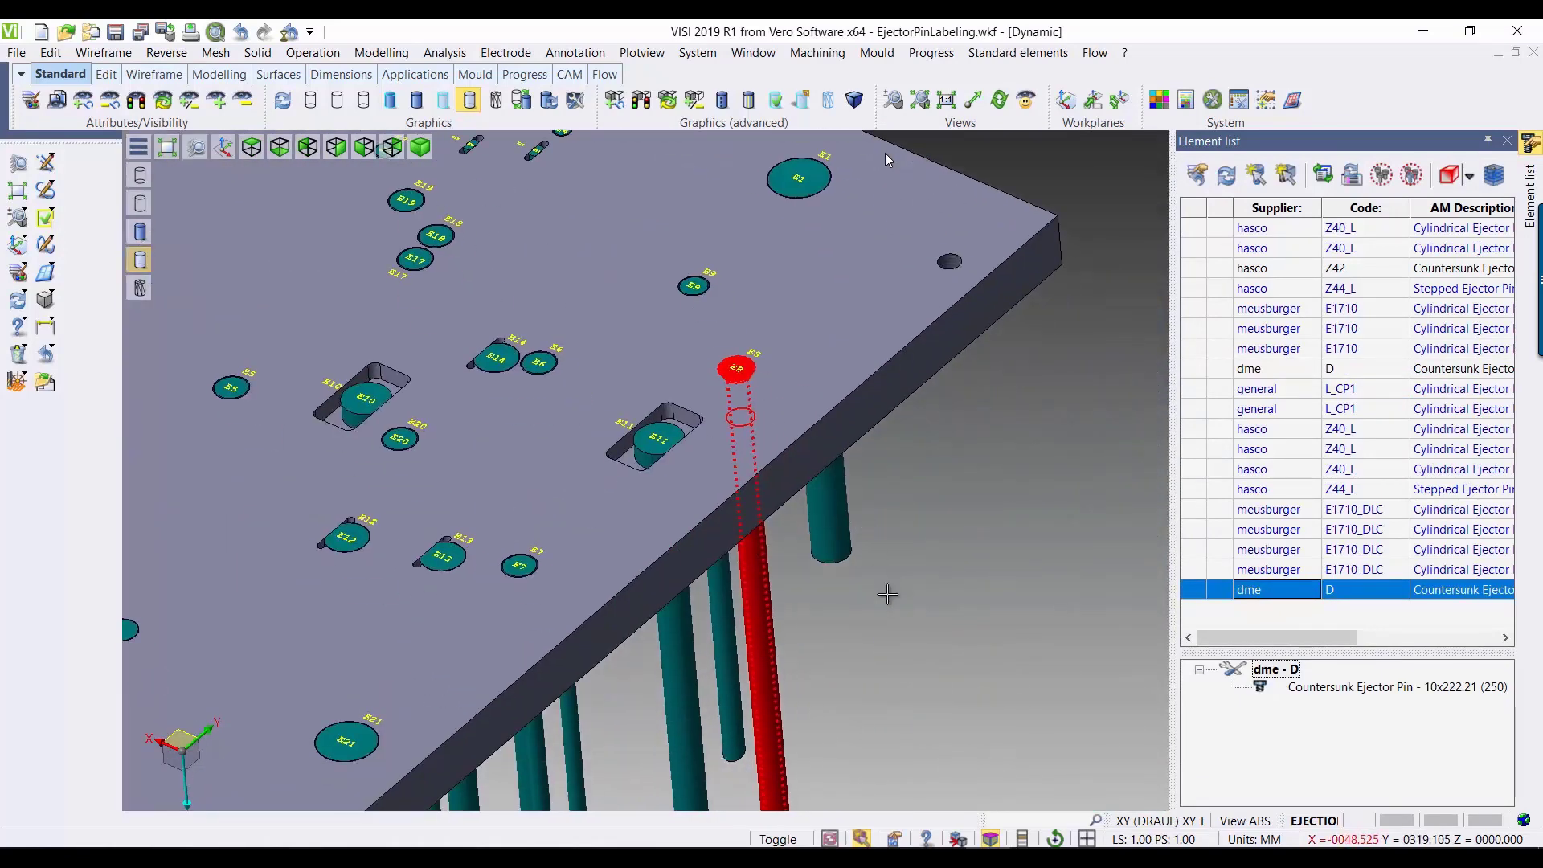
middle_drag(956, 624, 977, 431)
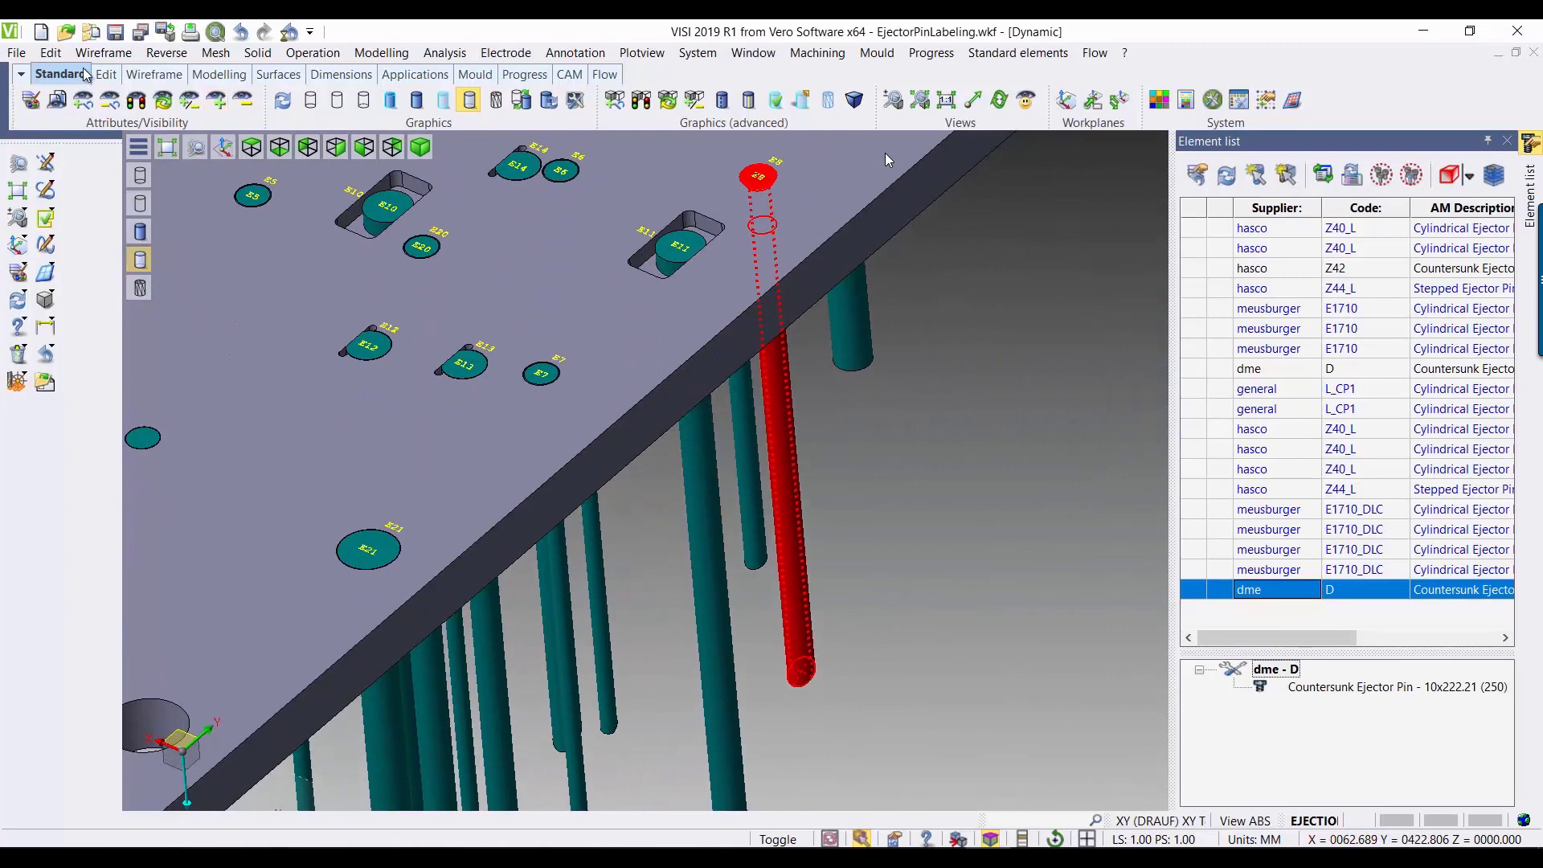
Step: Translate ejector pin E7 by -6 along the X axis as a move, with standard elements rebuilt
click(59, 58)
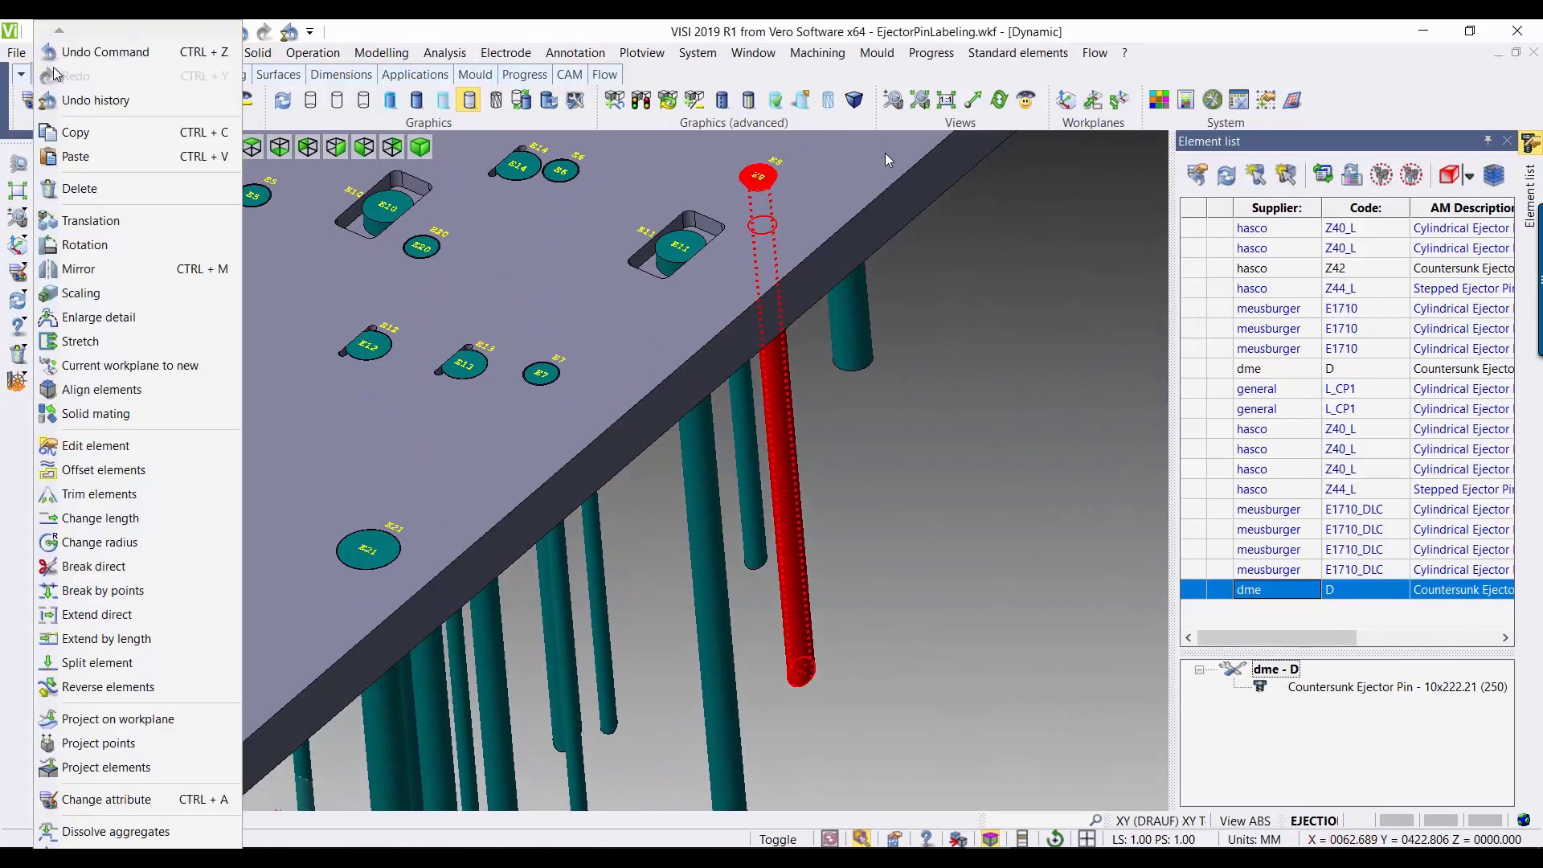
click(88, 219)
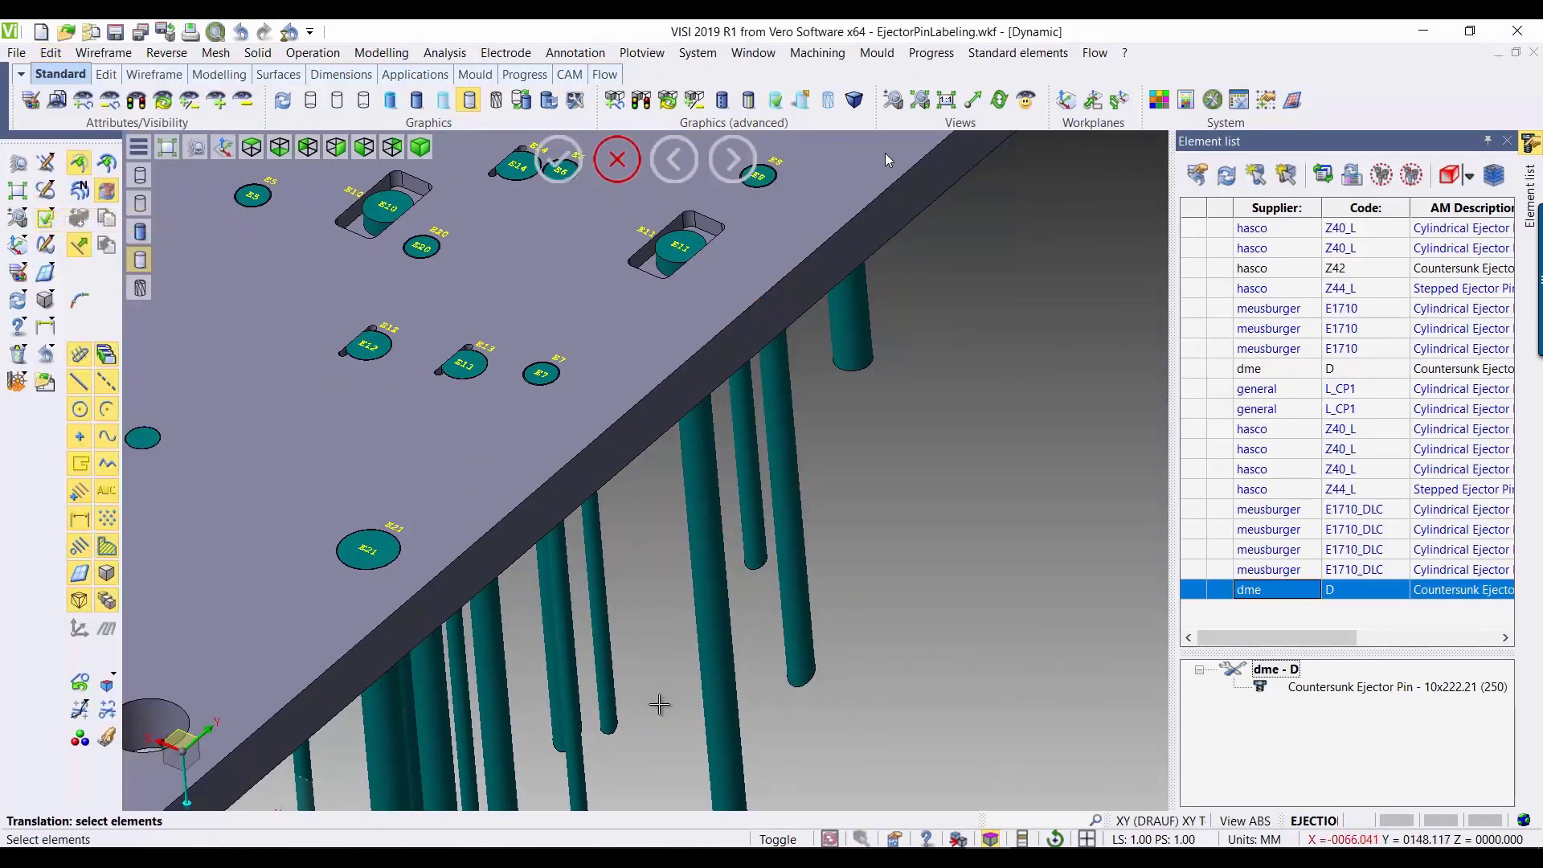
middle_drag(659, 705, 740, 523)
click(663, 645)
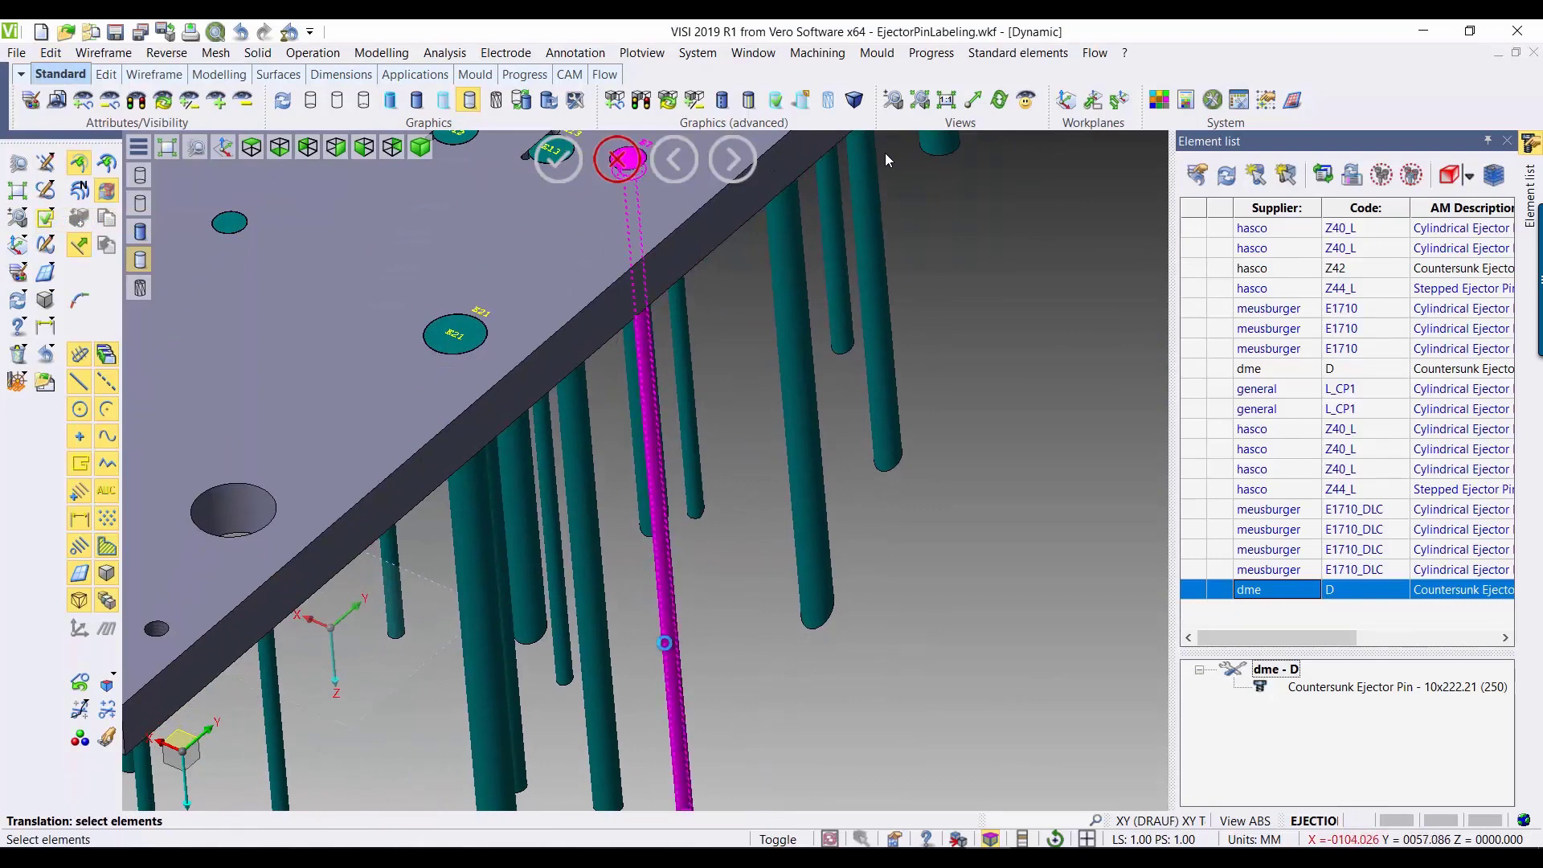
right_click(664, 643)
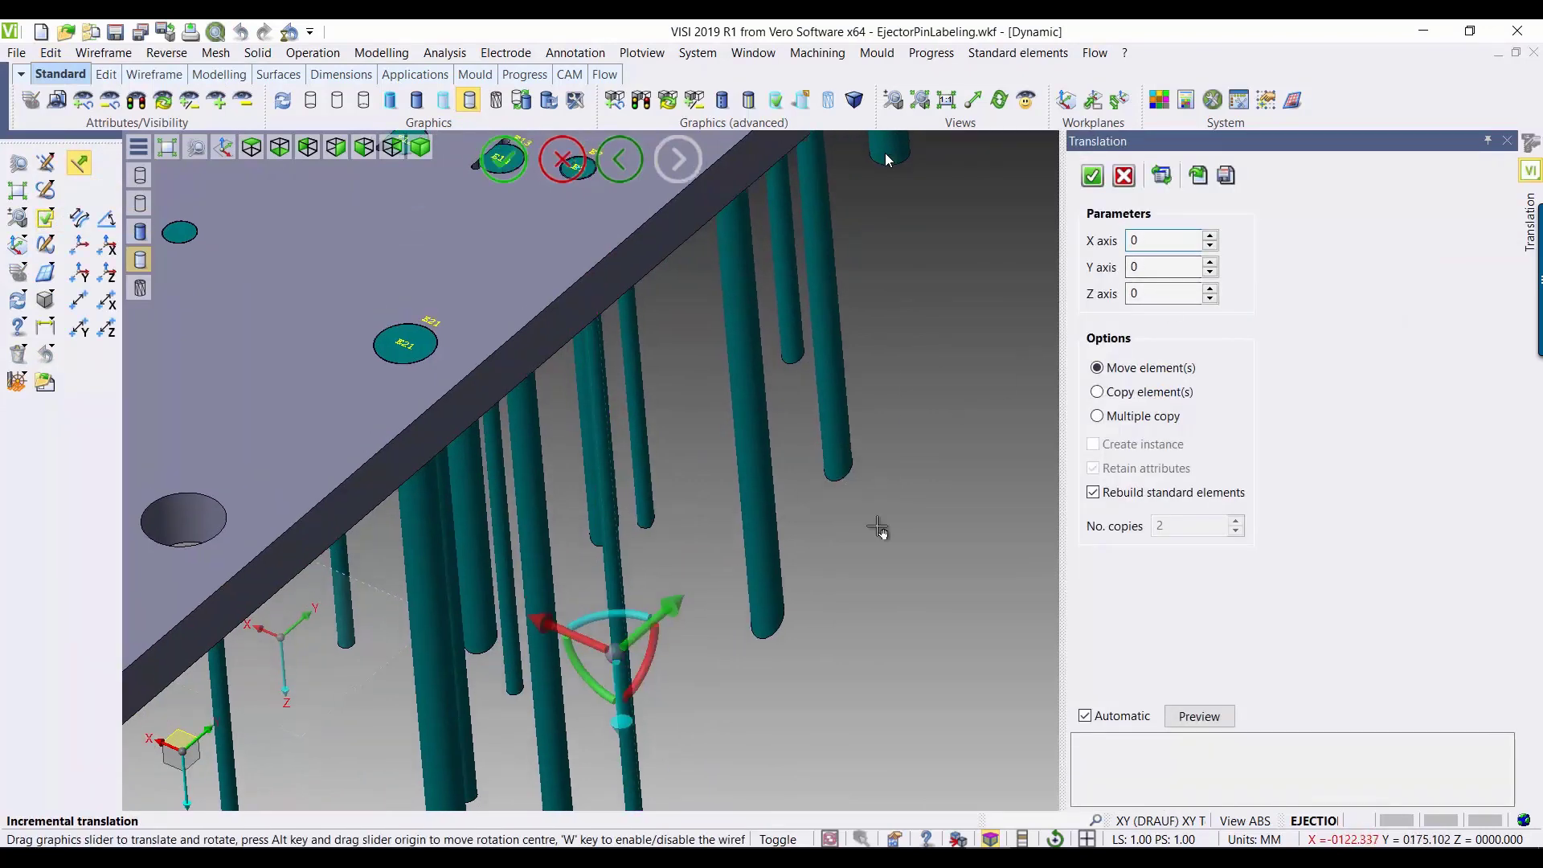
middle_drag(878, 528, 930, 672)
click(1151, 240)
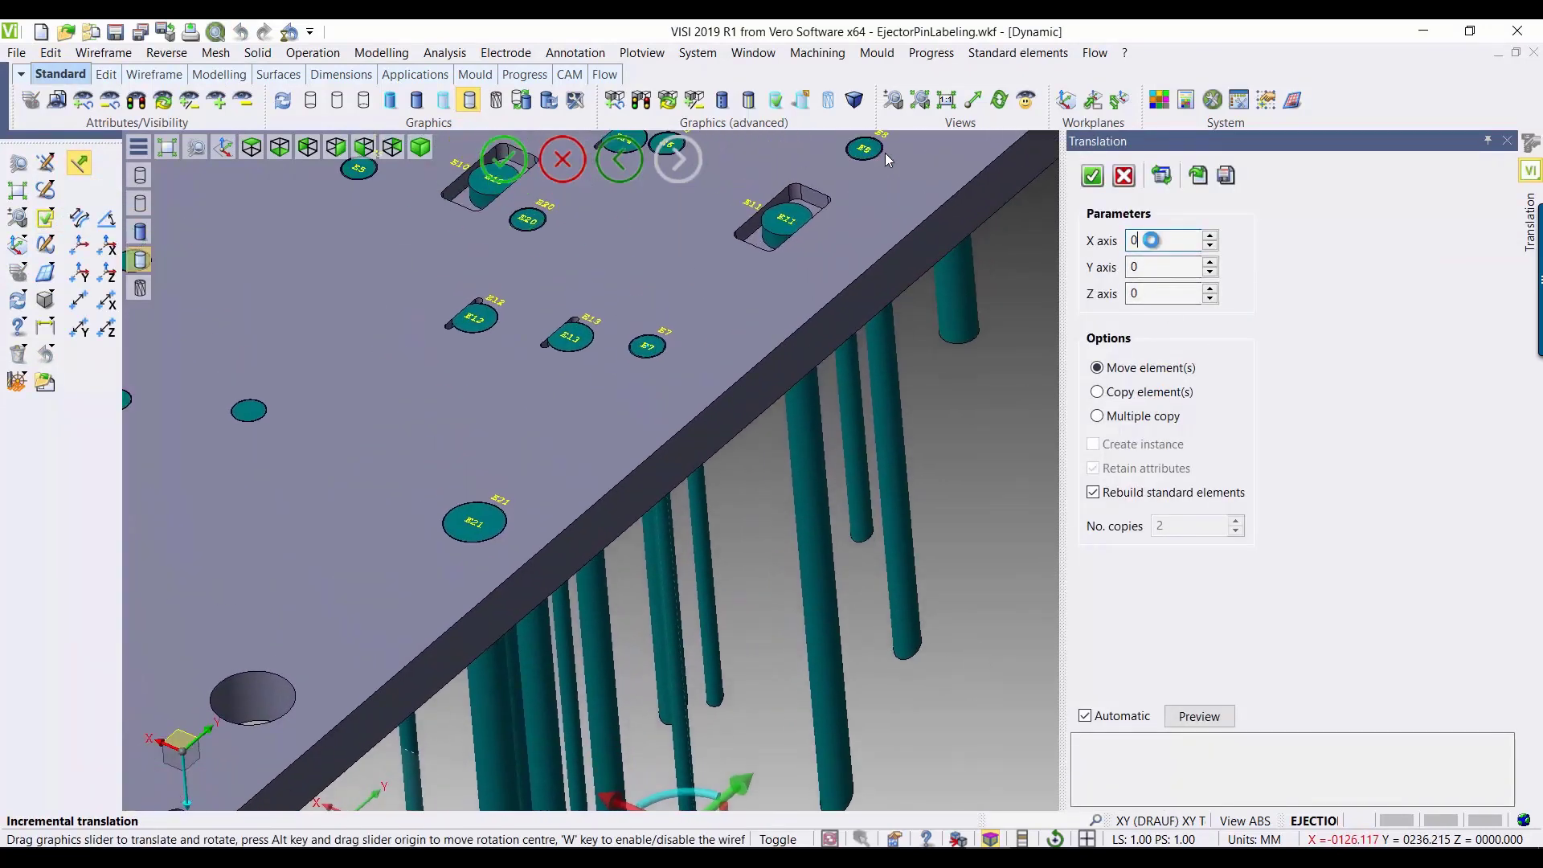
text(-5)
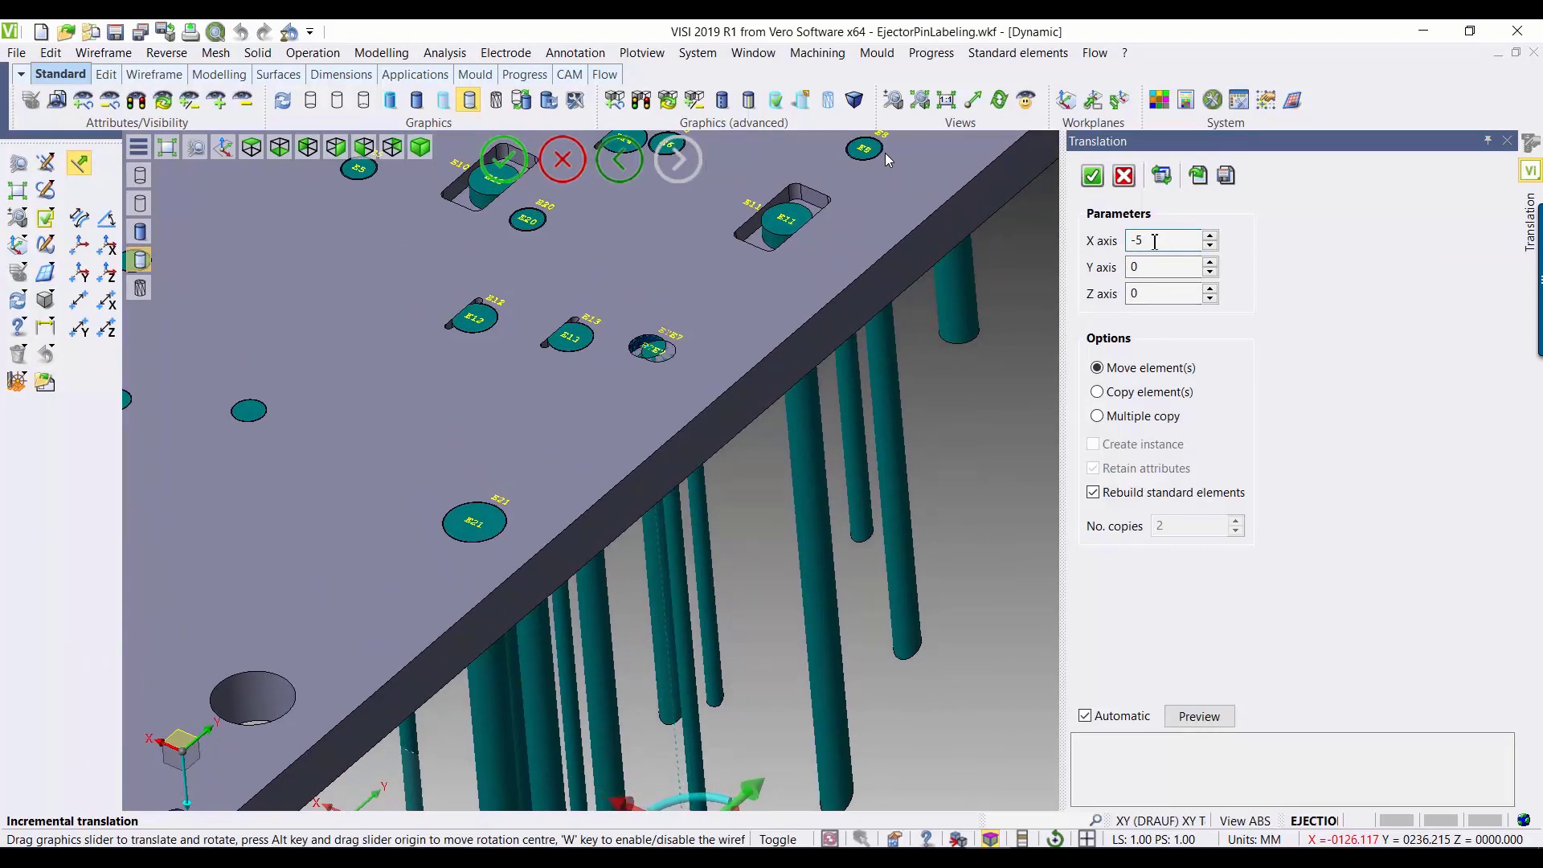
key(BackSpace)
text(6)
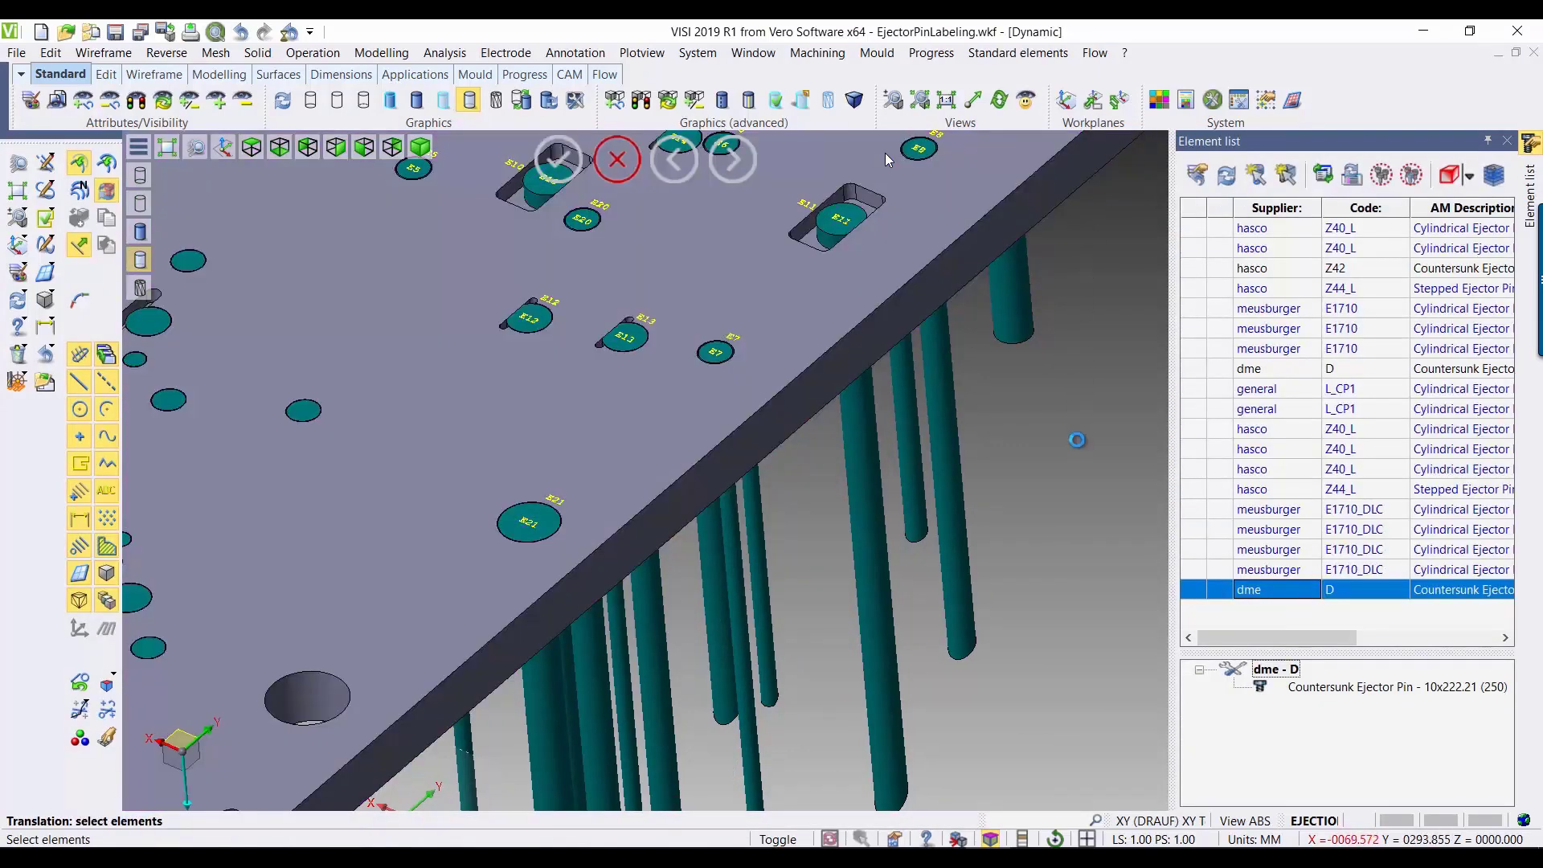
key(Escape)
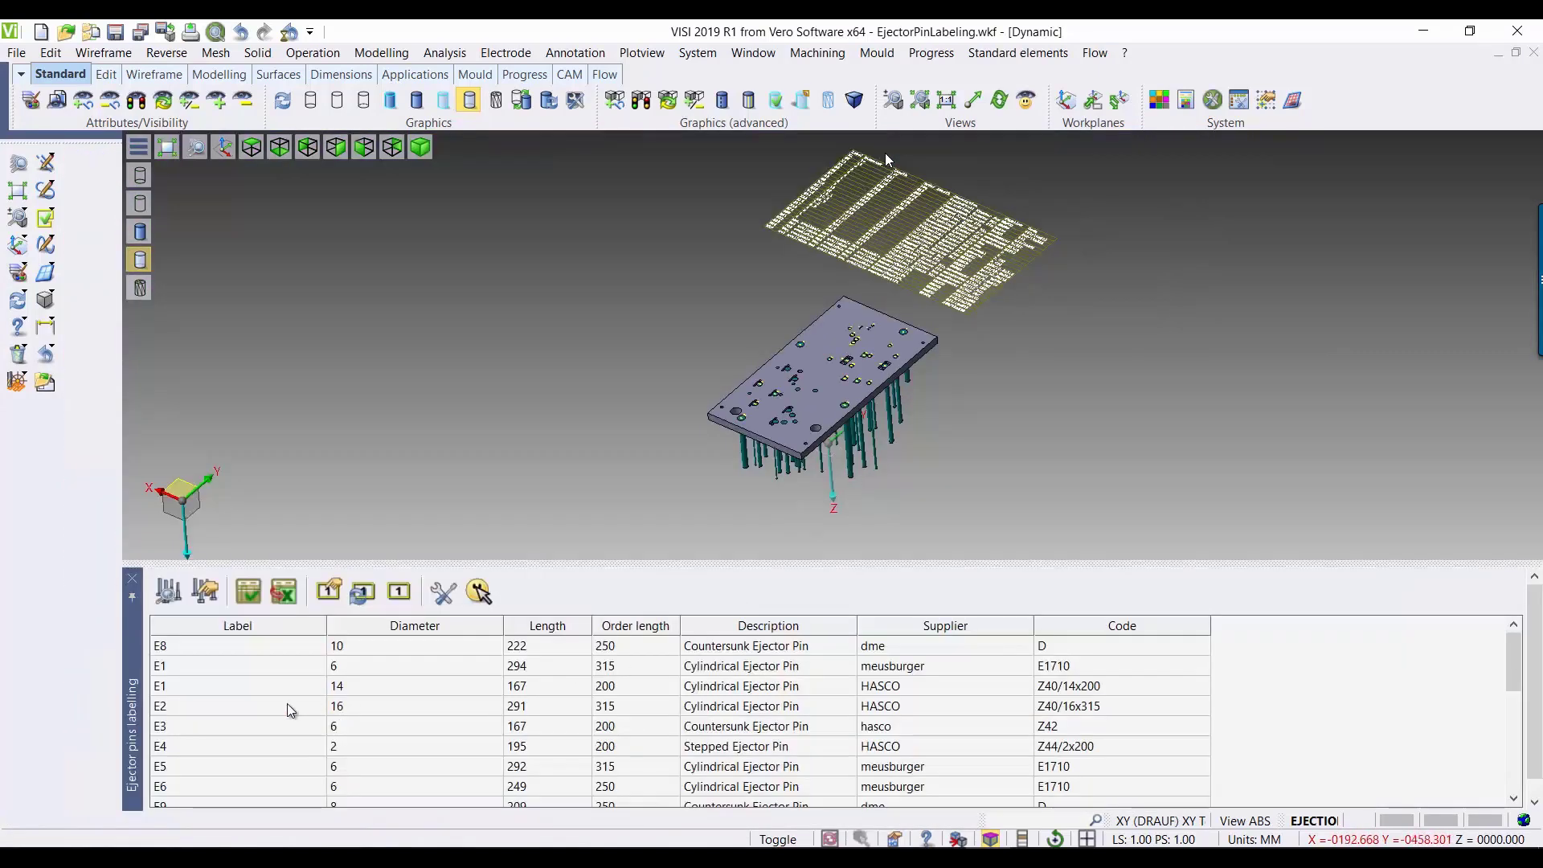
Step: Locate ejector E21 in the model from its row at the end of the ejector pins labelling table
scroll(287, 704, down, 6)
click(252, 777)
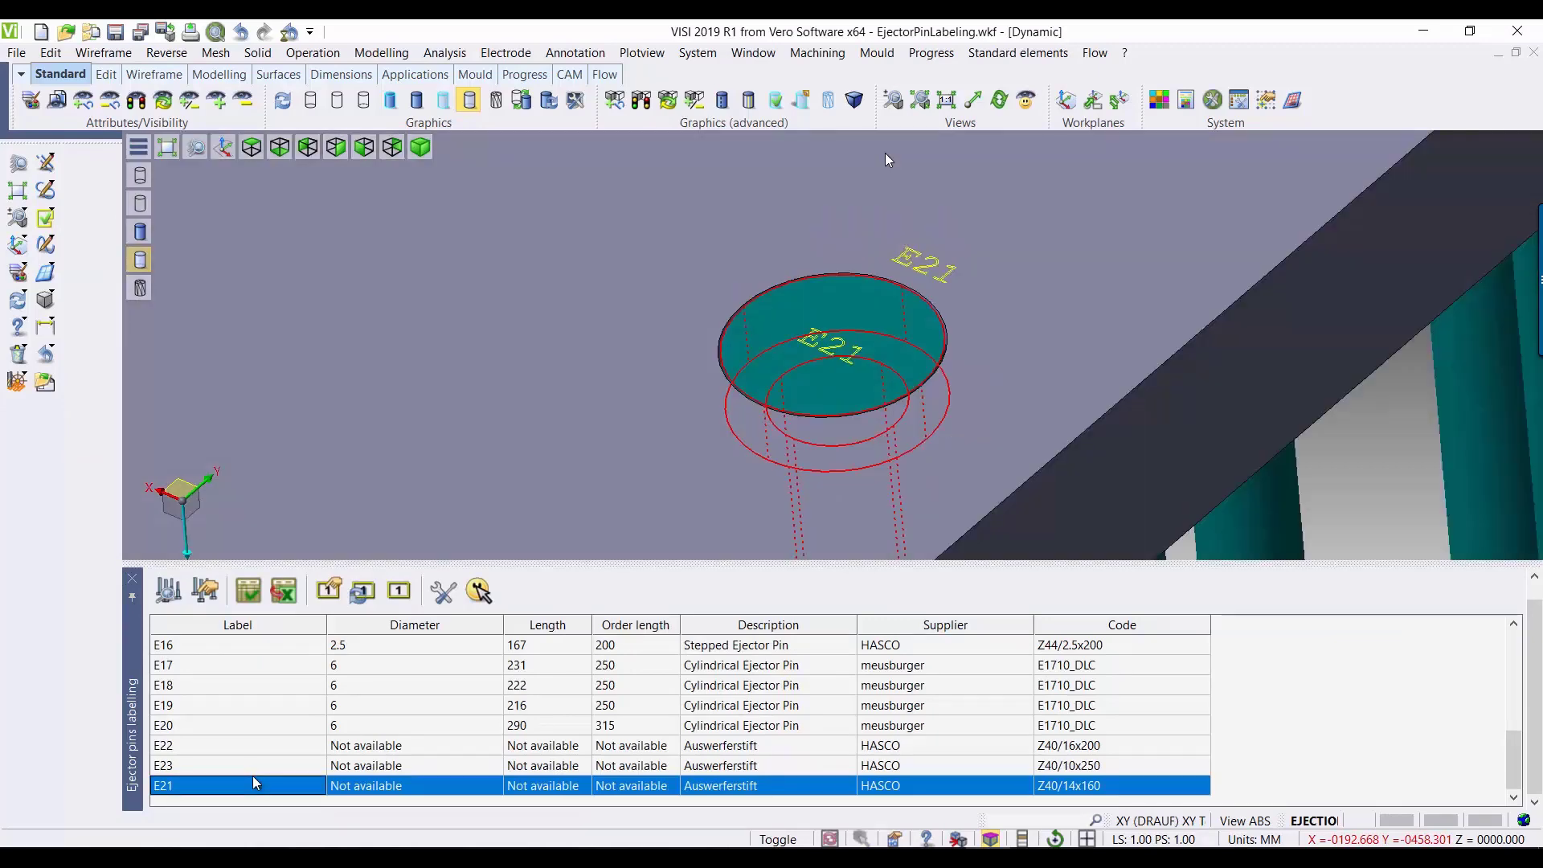
scroll(222, 711, up, 6)
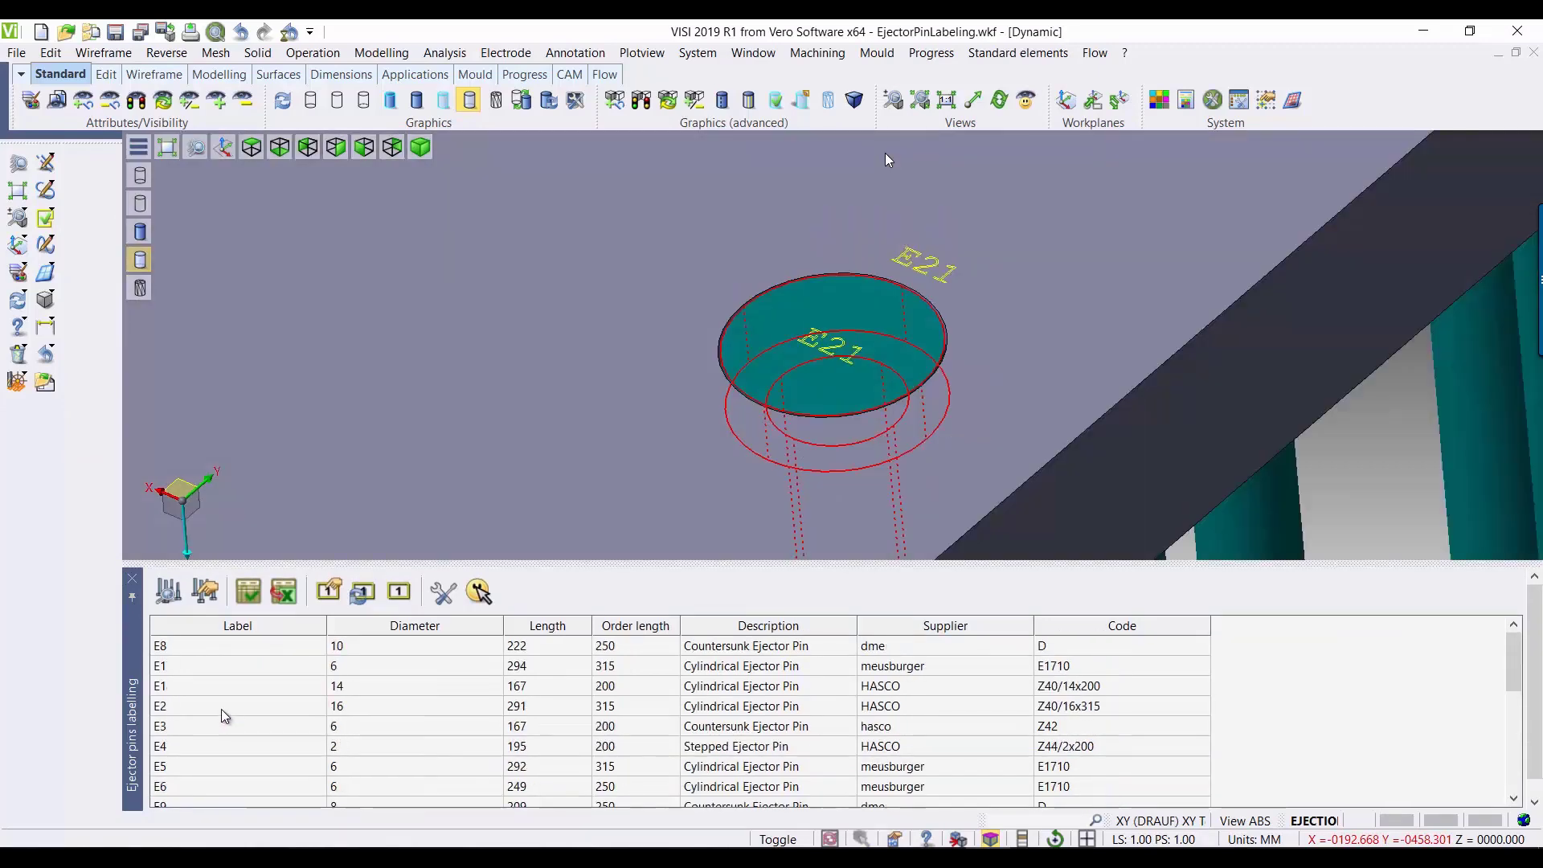
Step: Select all pins in the labelling table and configure the label settings with starting string F and the 3D labelling method
shift+click(196, 652)
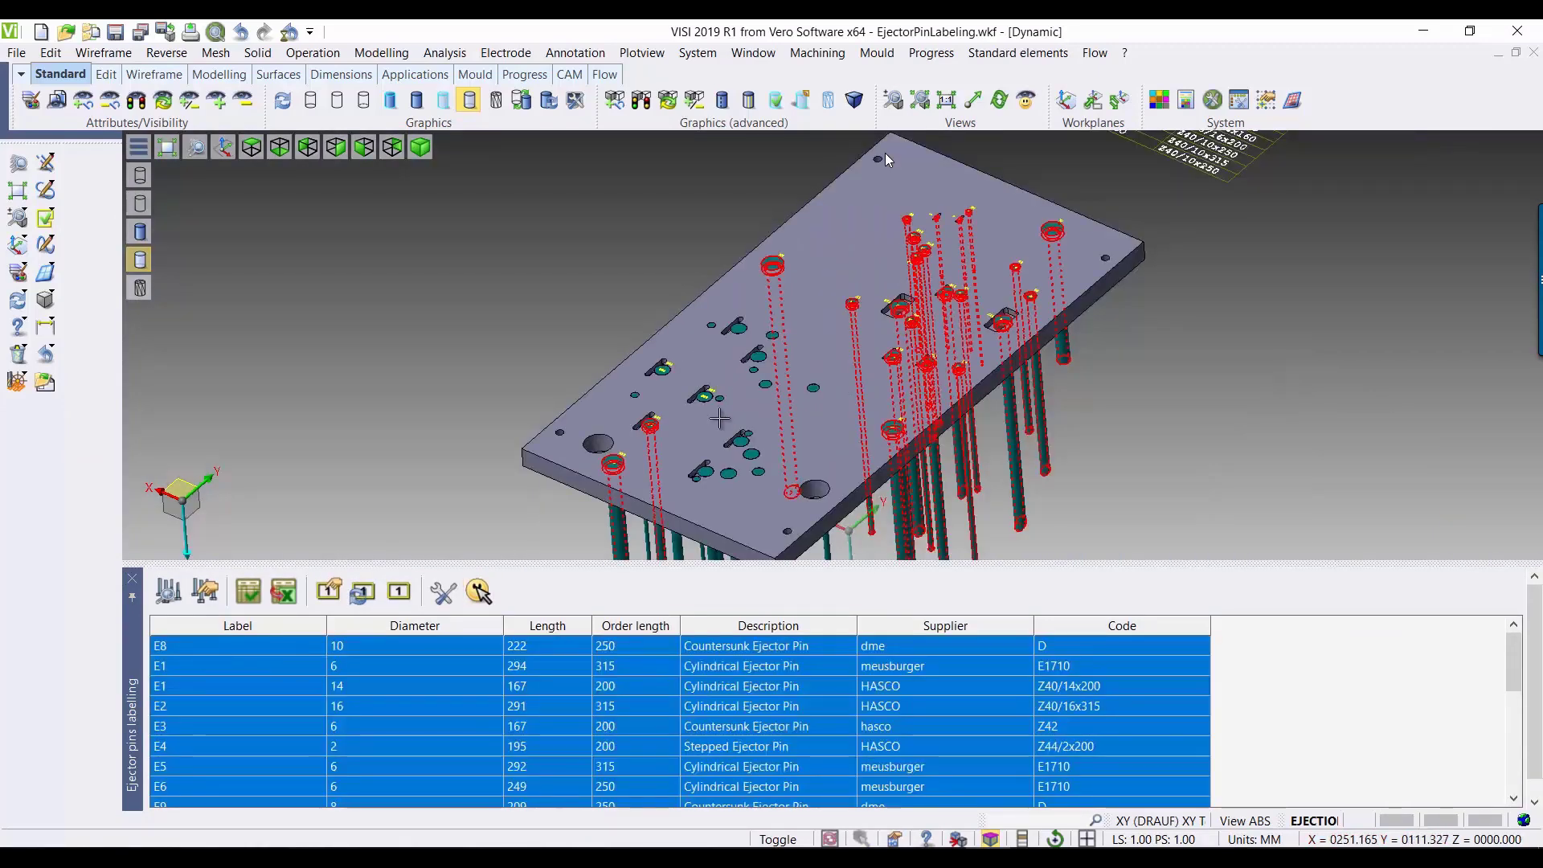
click(444, 595)
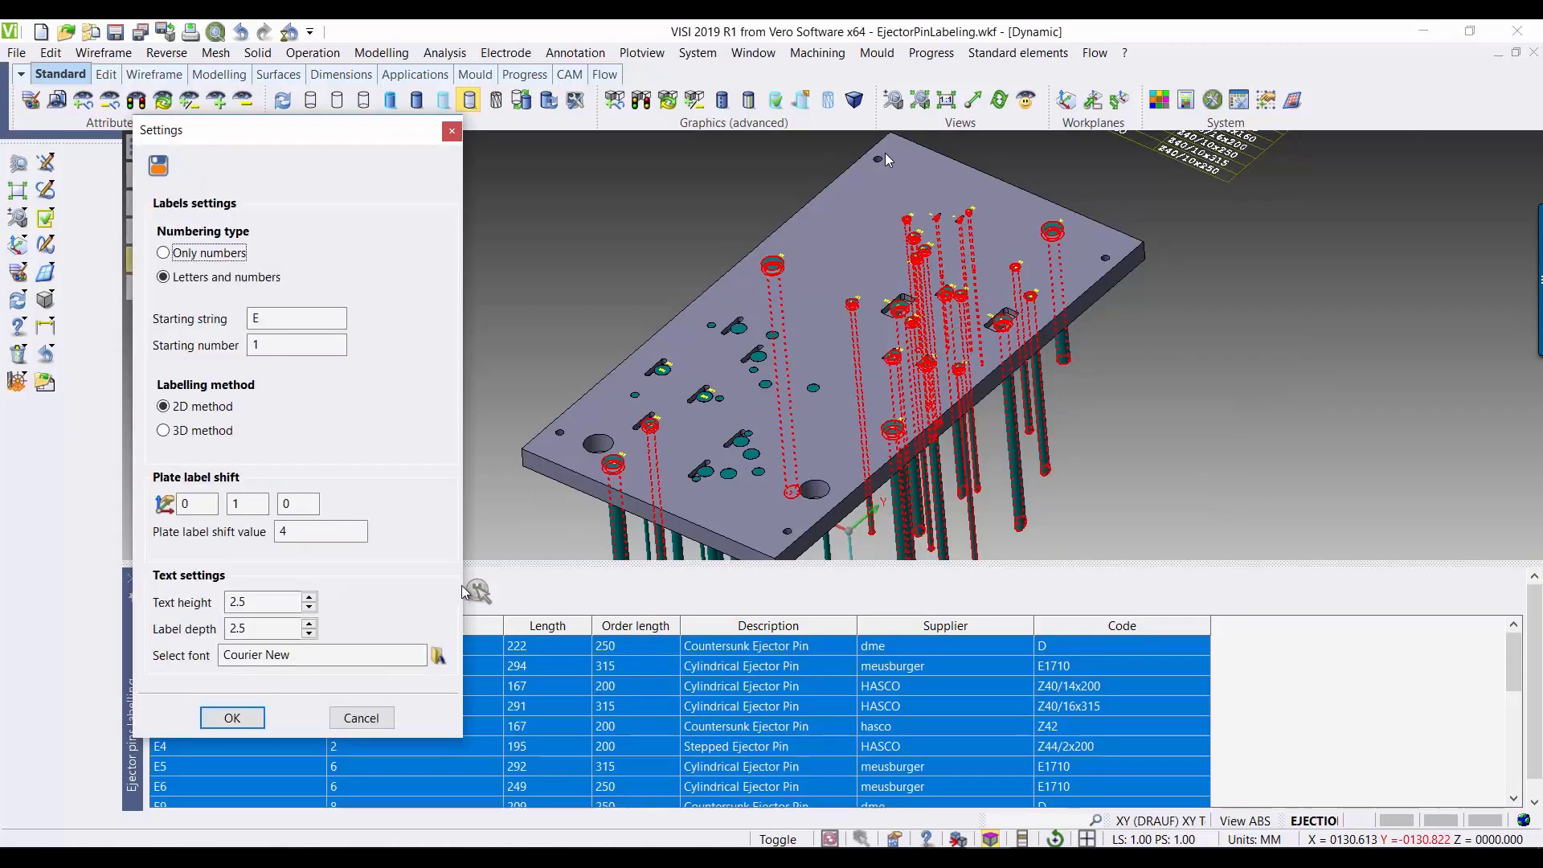
double_click(274, 324)
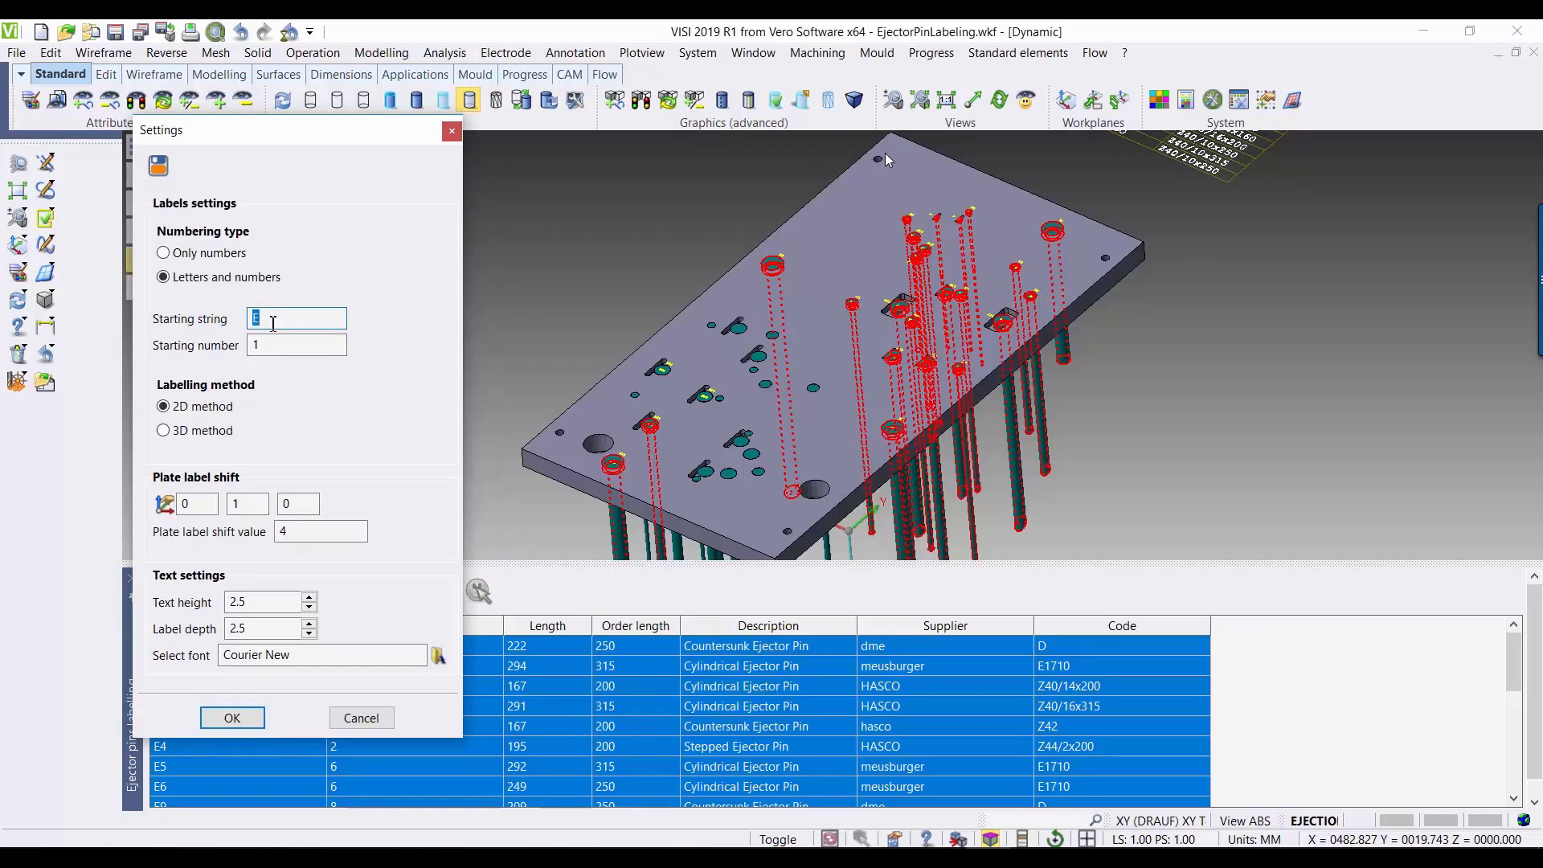
click(277, 344)
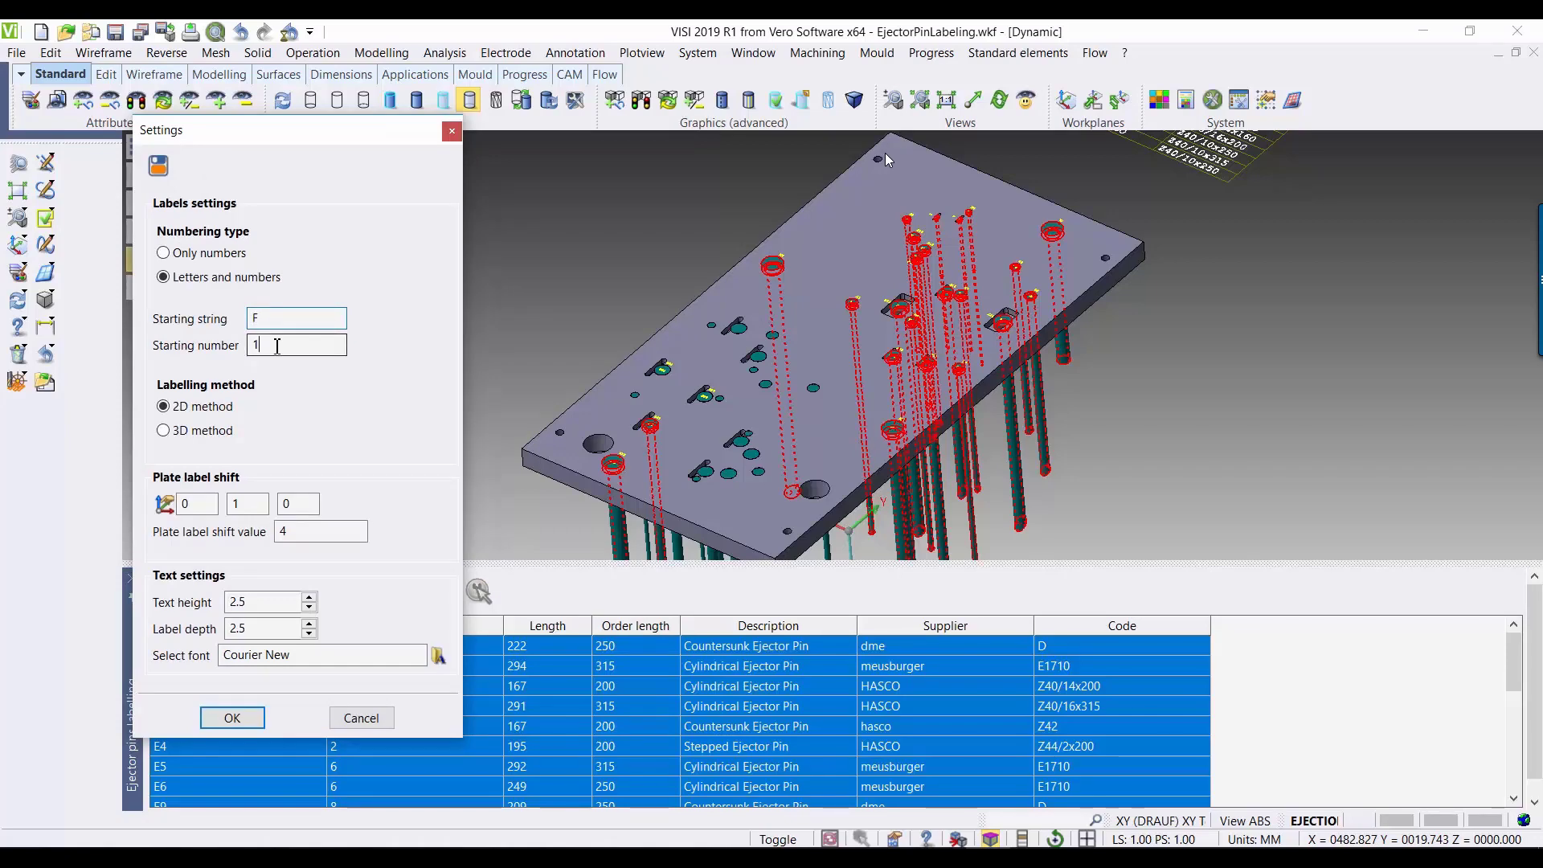
click(164, 432)
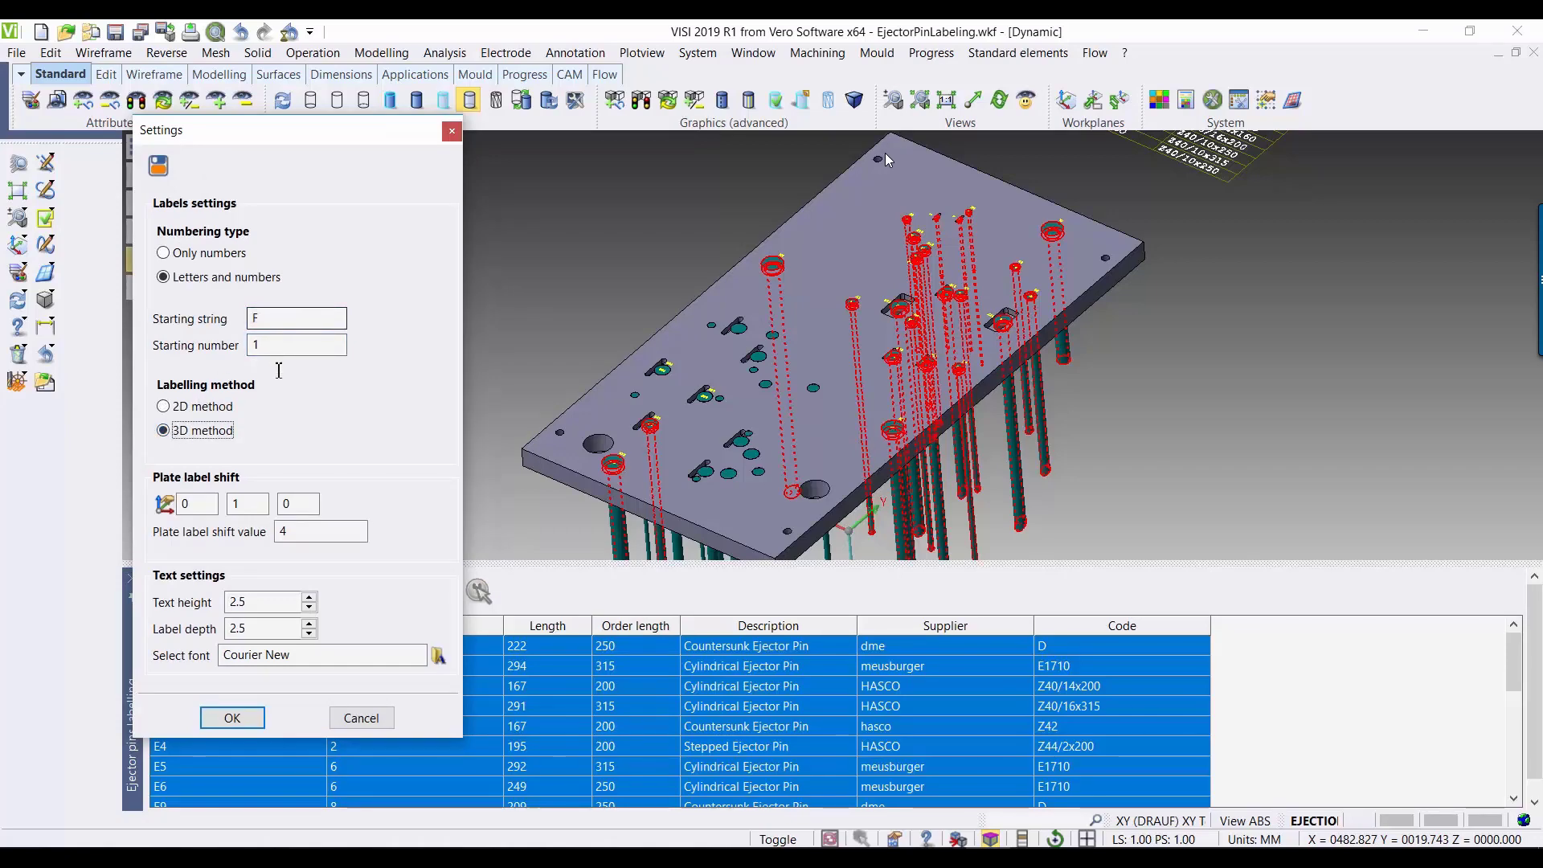
click(231, 718)
Step: Renumber all selected pins with the F prefix, regenerate their labels on pin heads and plate, and close the labelling table
click(362, 595)
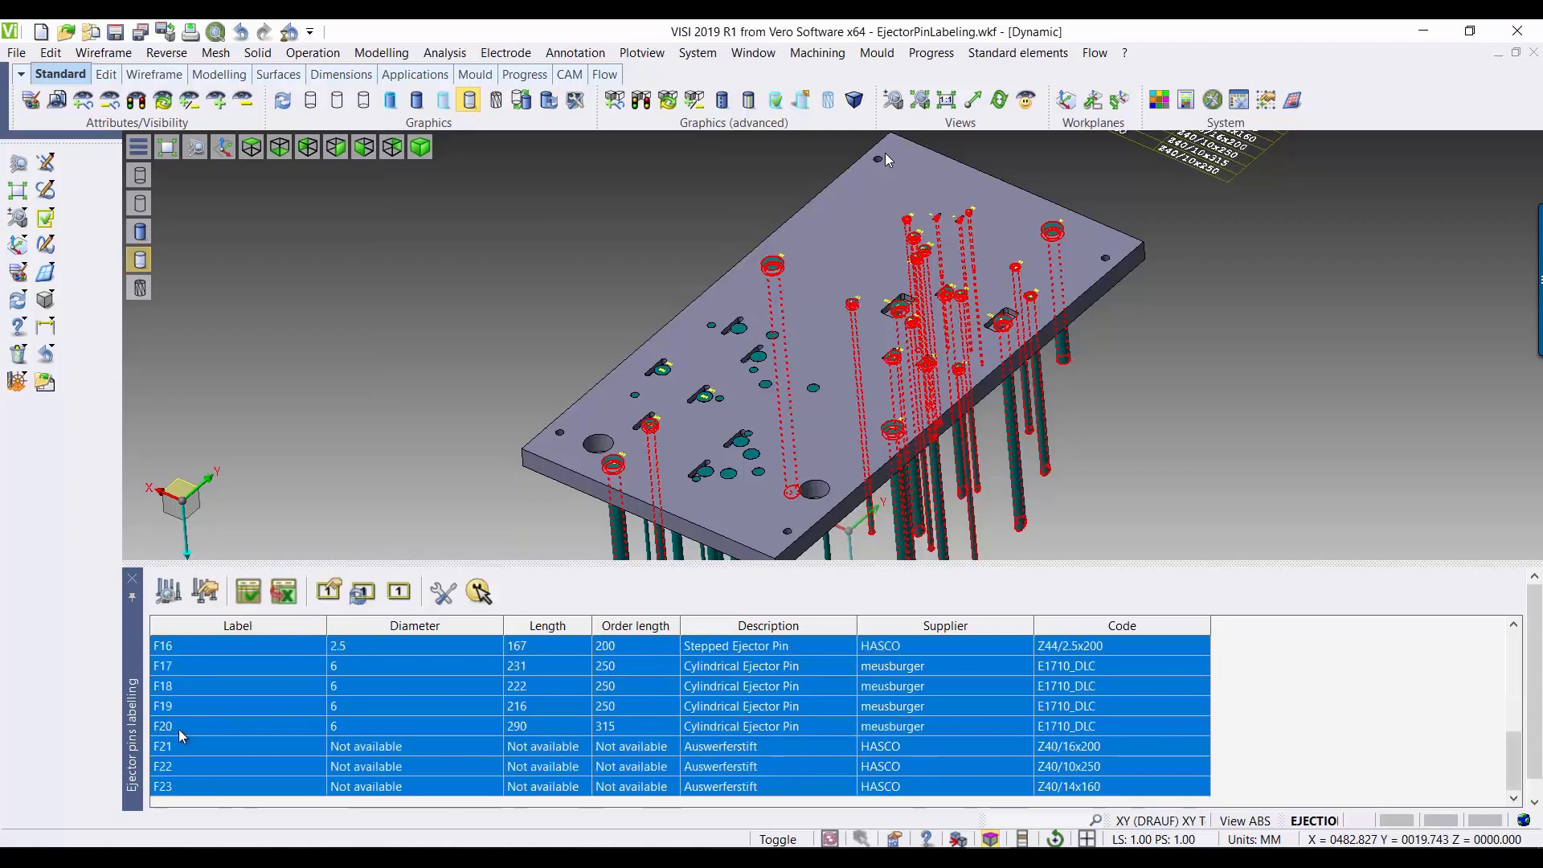
click(394, 594)
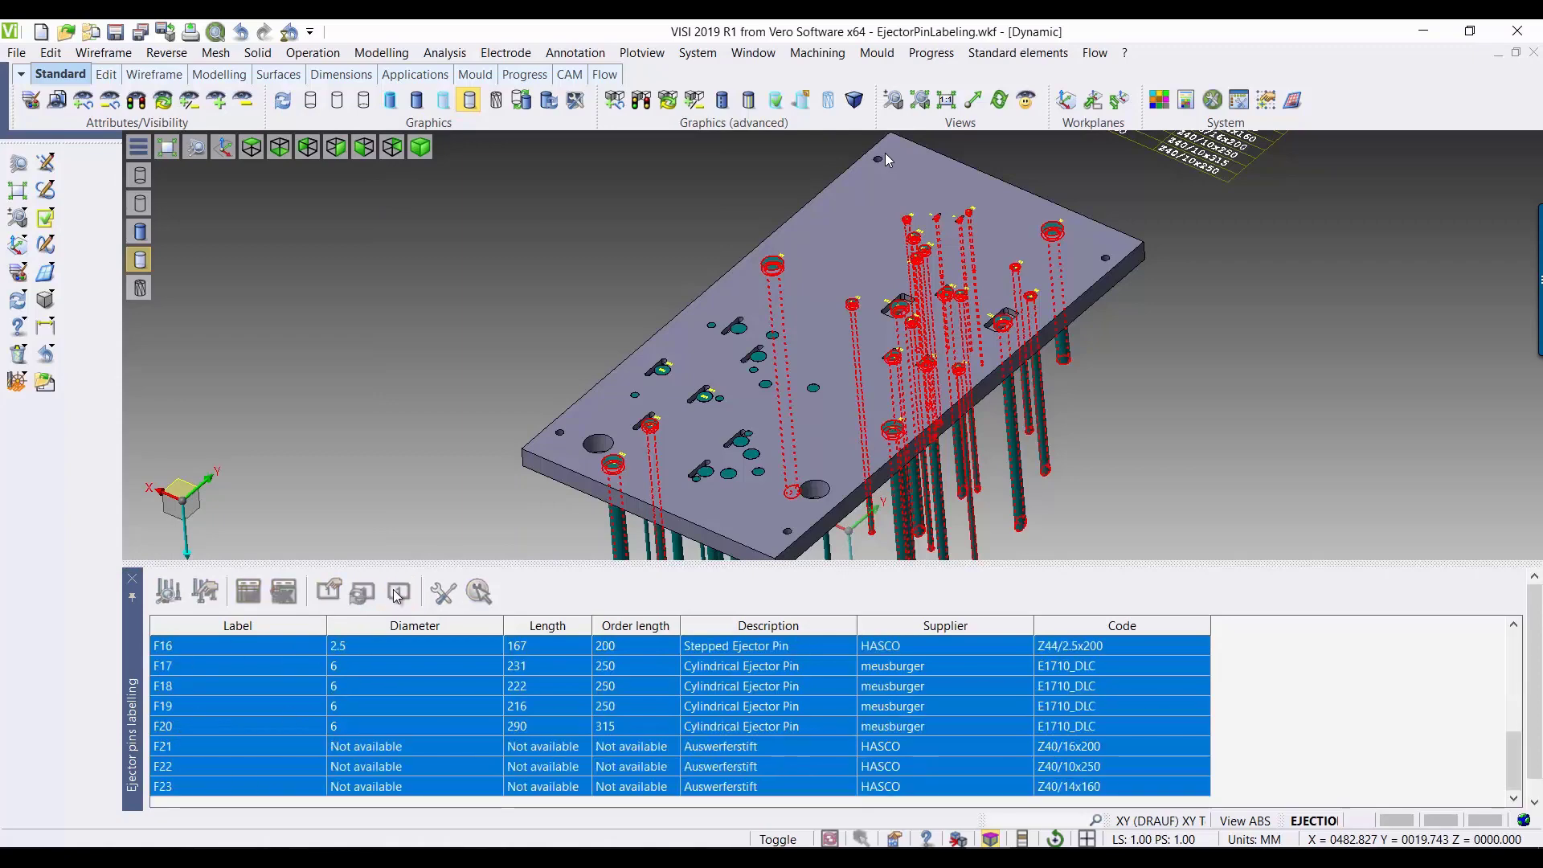
scroll(611, 498, up, 8)
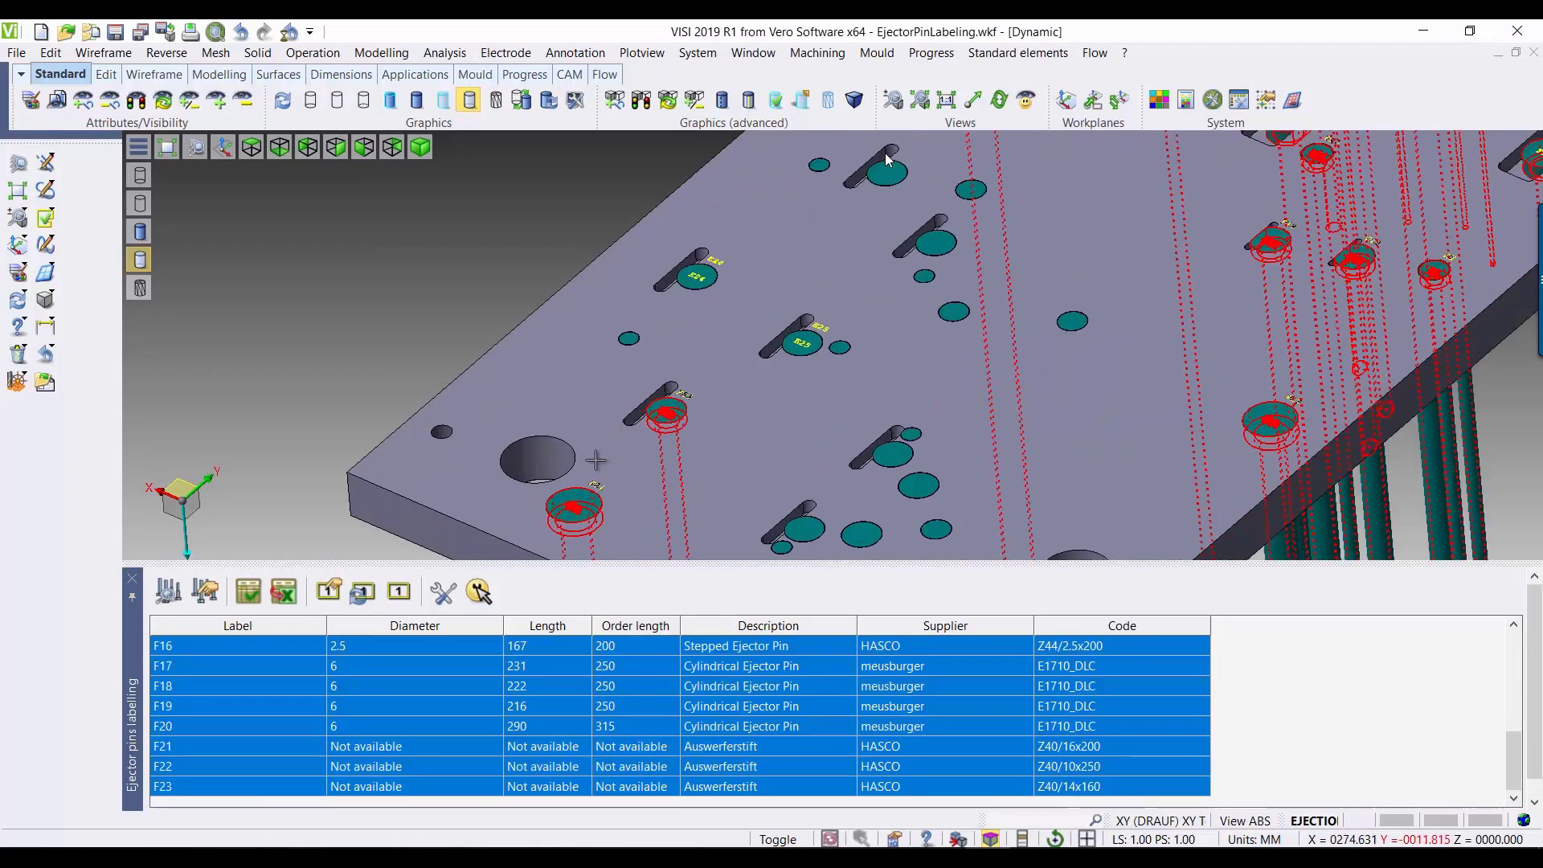
scroll(615, 498, down, 10)
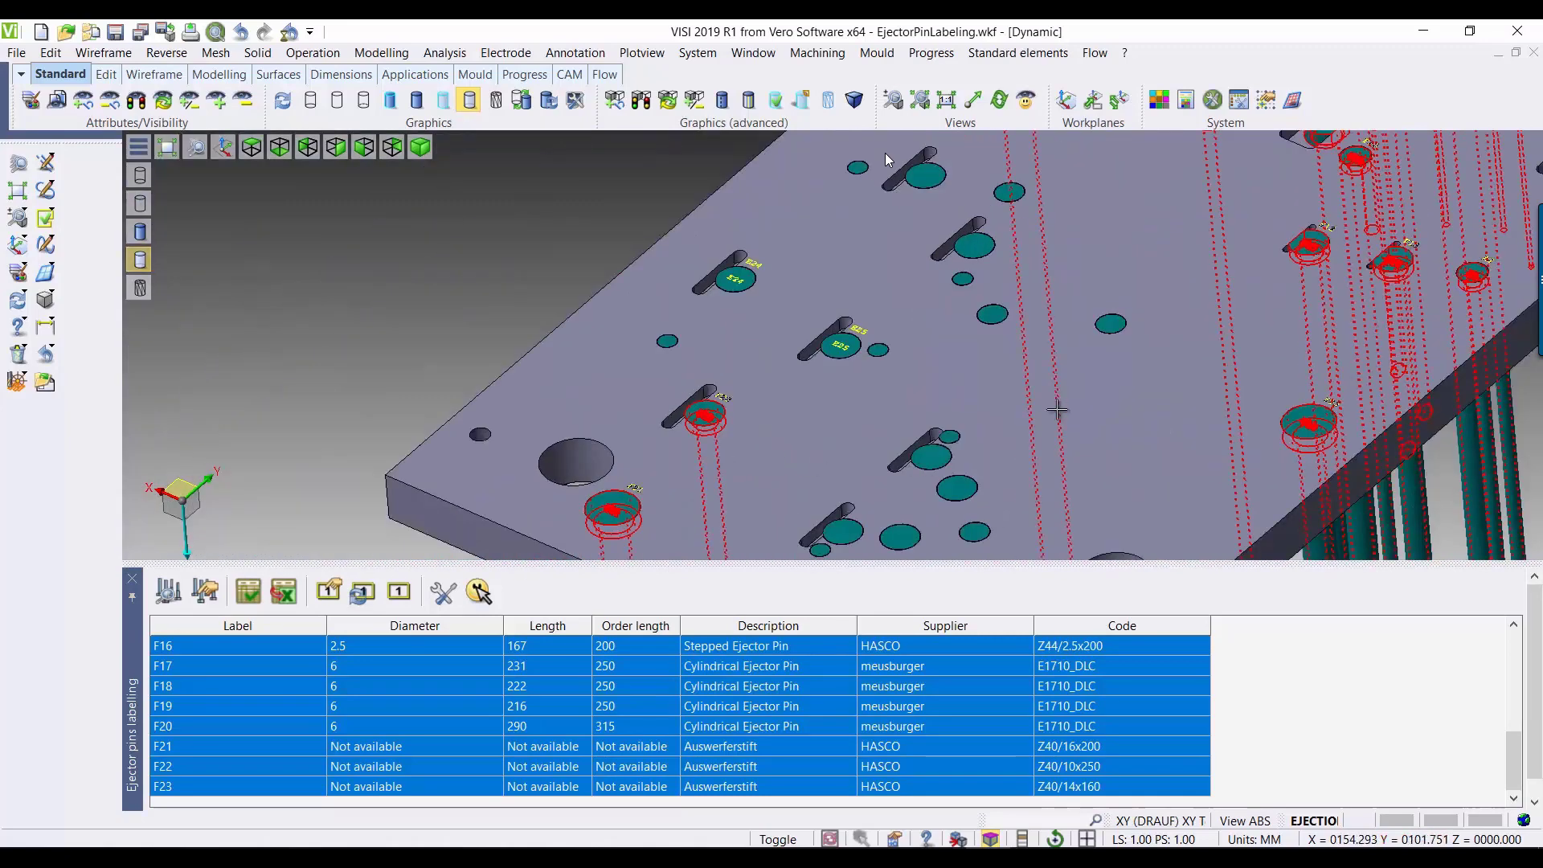
scroll(997, 450, up, 5)
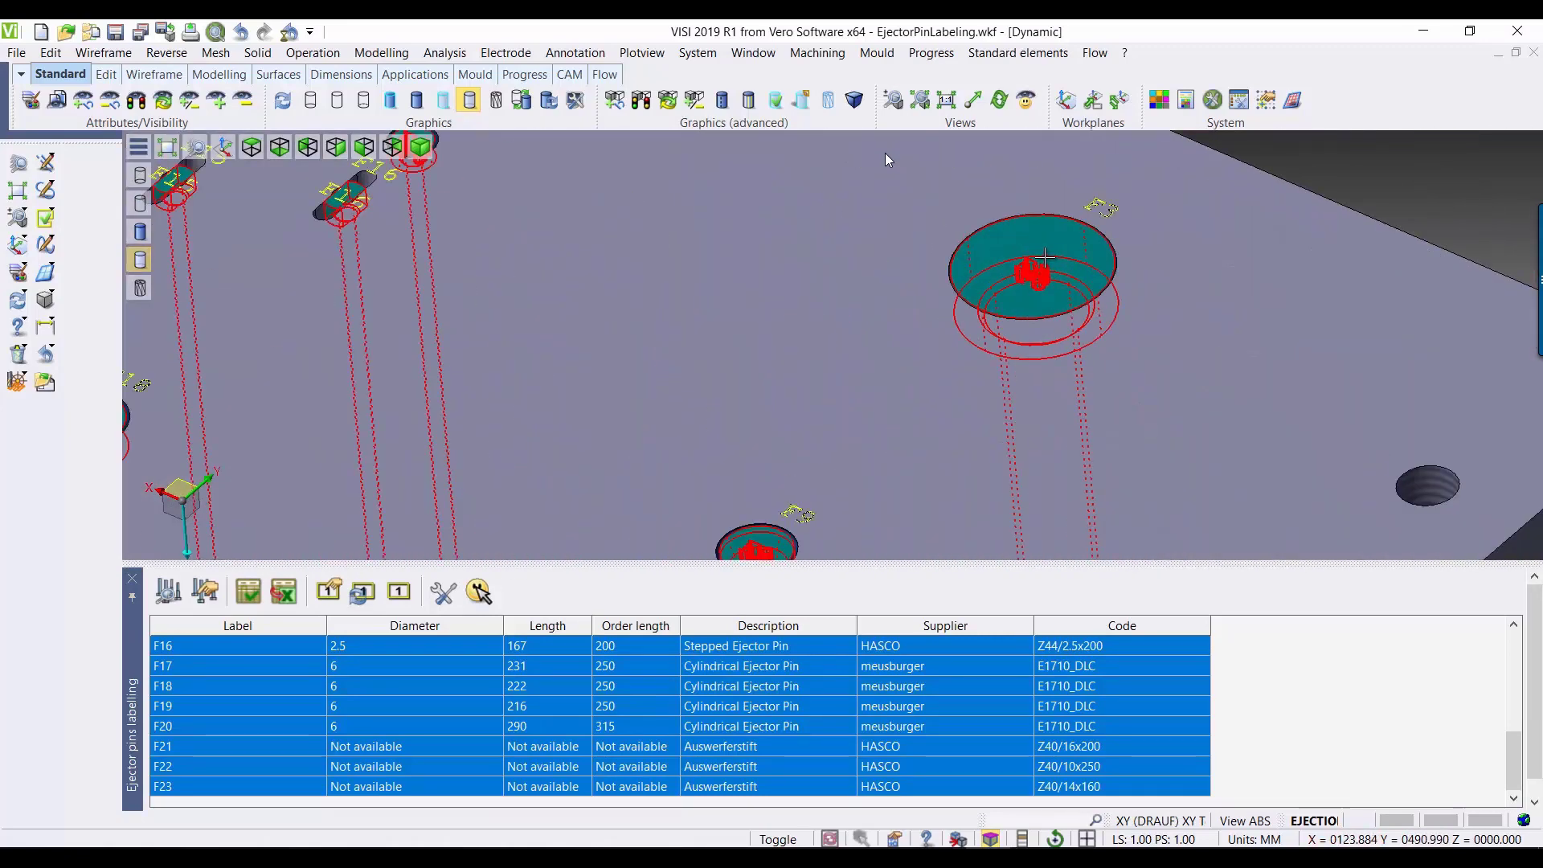
scroll(1043, 256, down, 3)
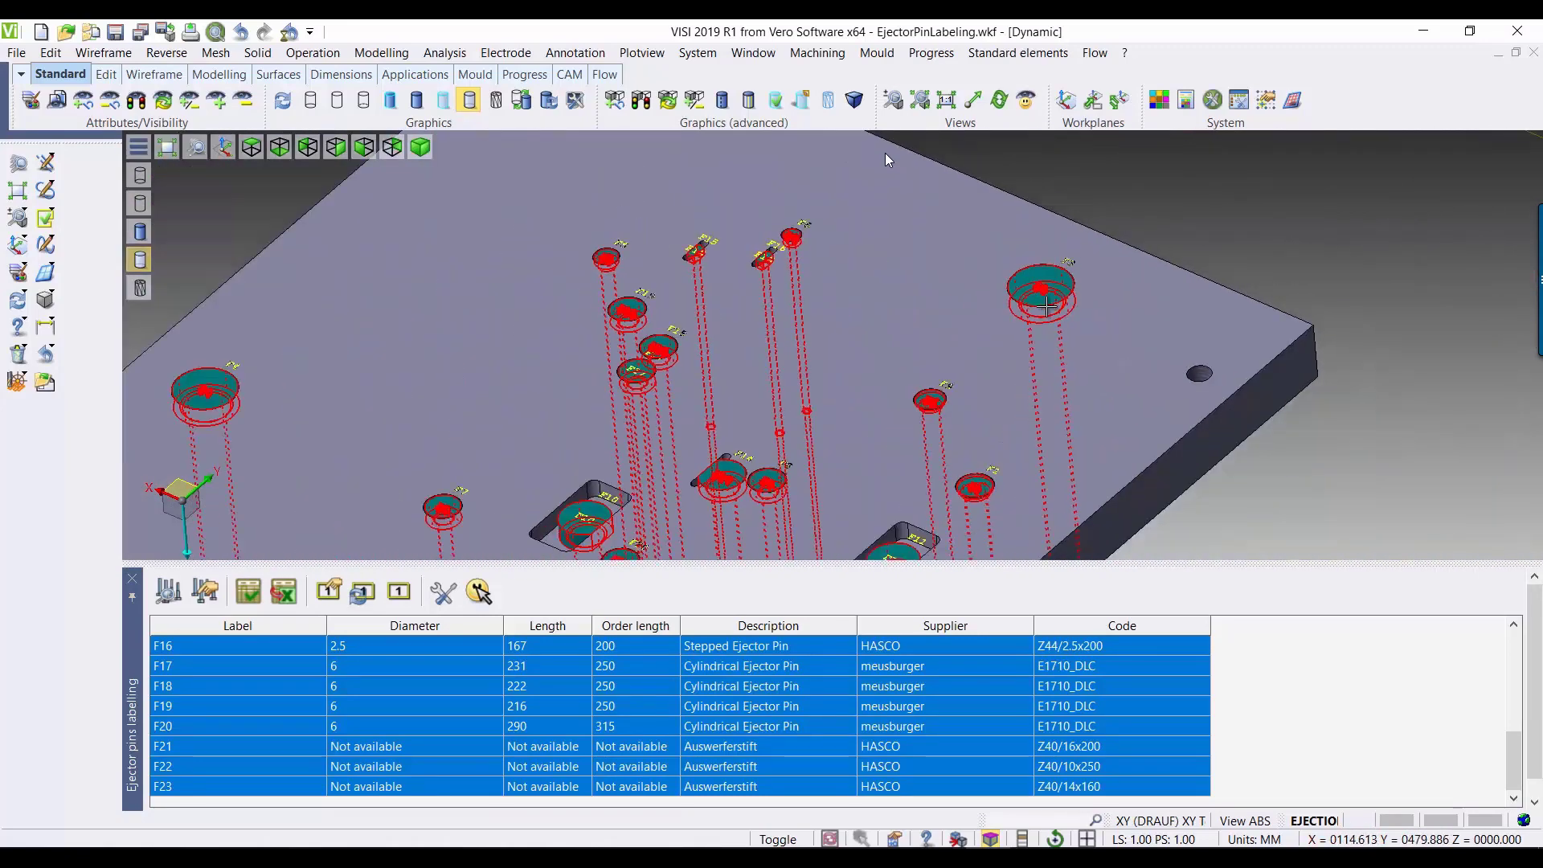
click(133, 579)
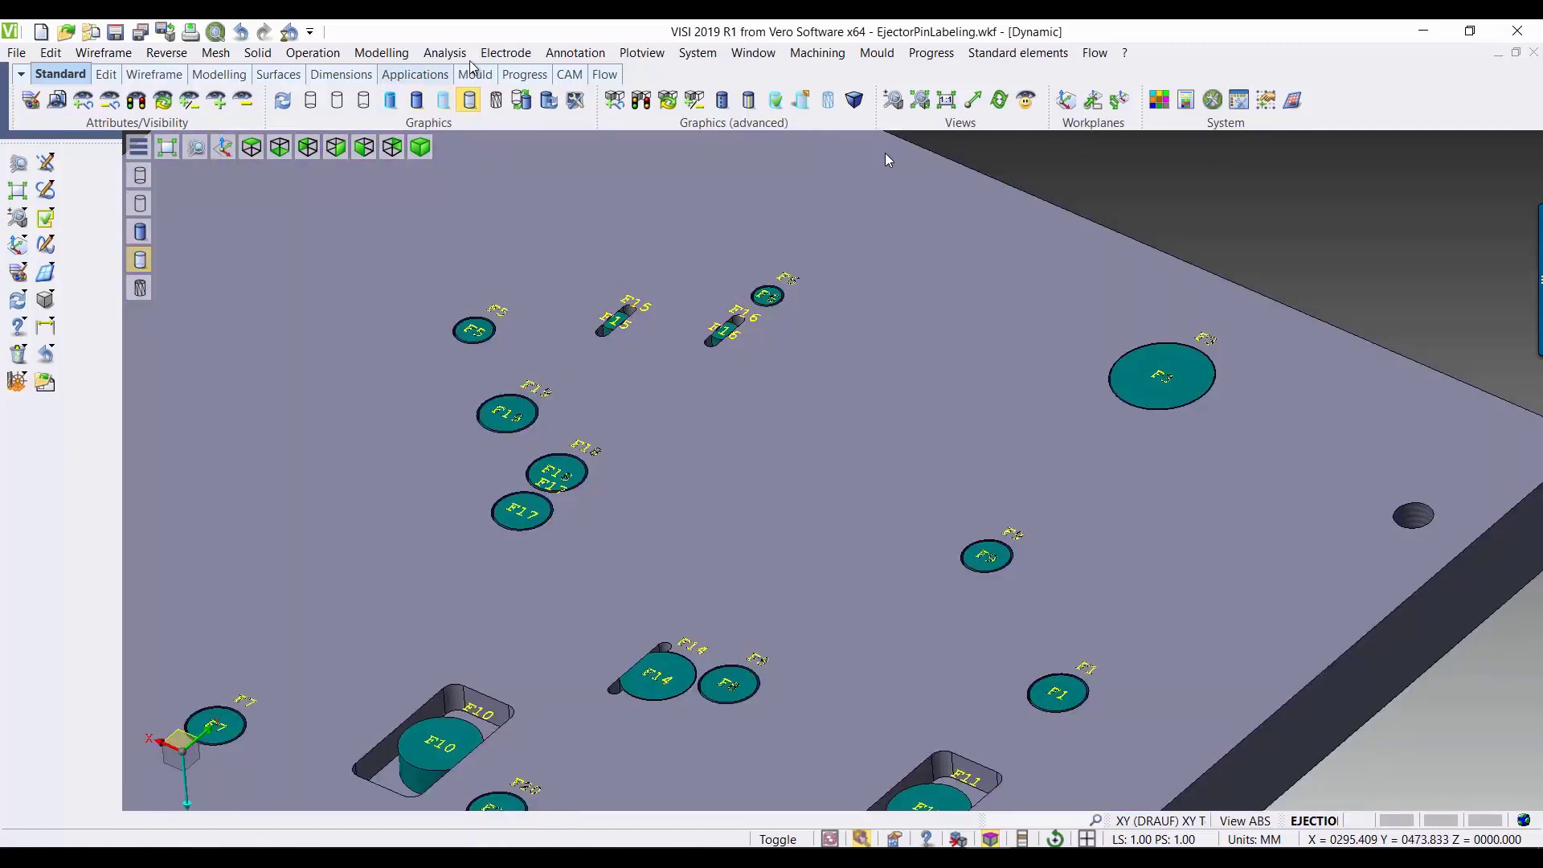
Step: Refresh the Assembly Manager parts list and pick the large cylindrical pin F3 in the model to check its label property
click(563, 53)
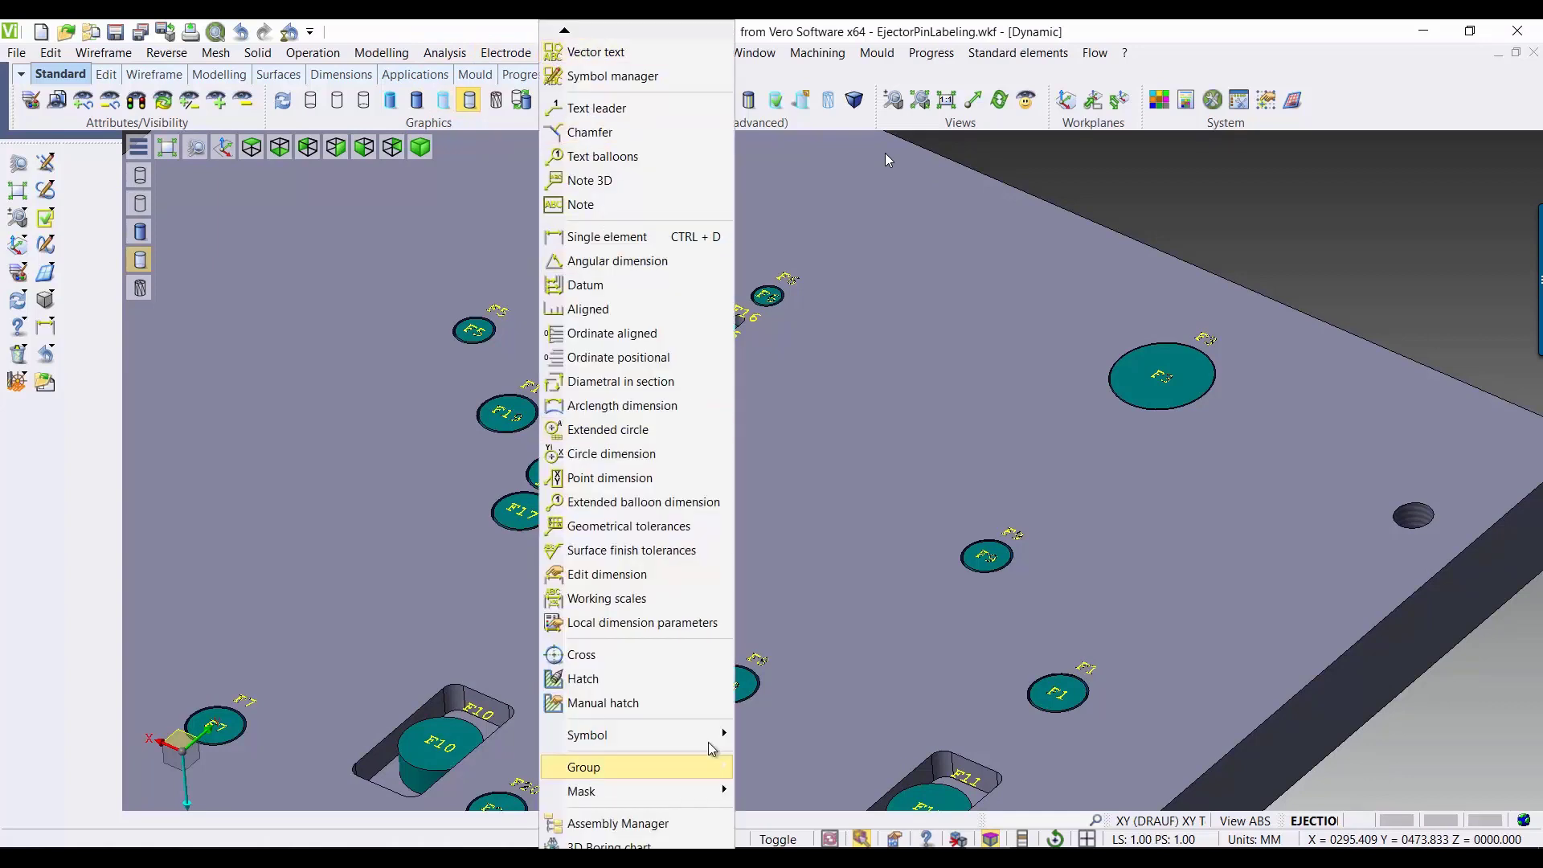
click(696, 820)
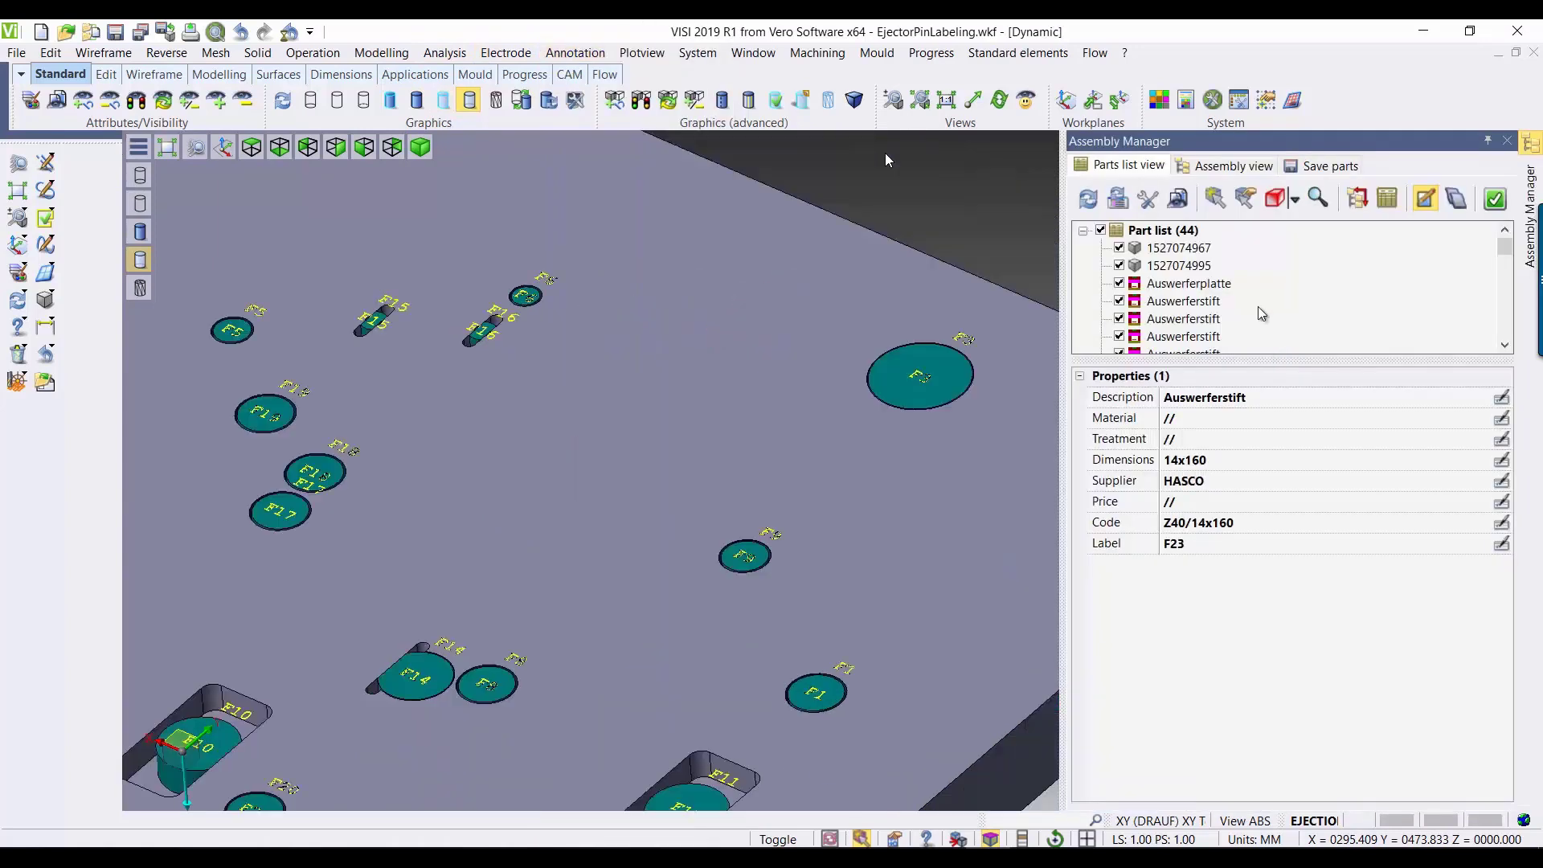
click(1089, 202)
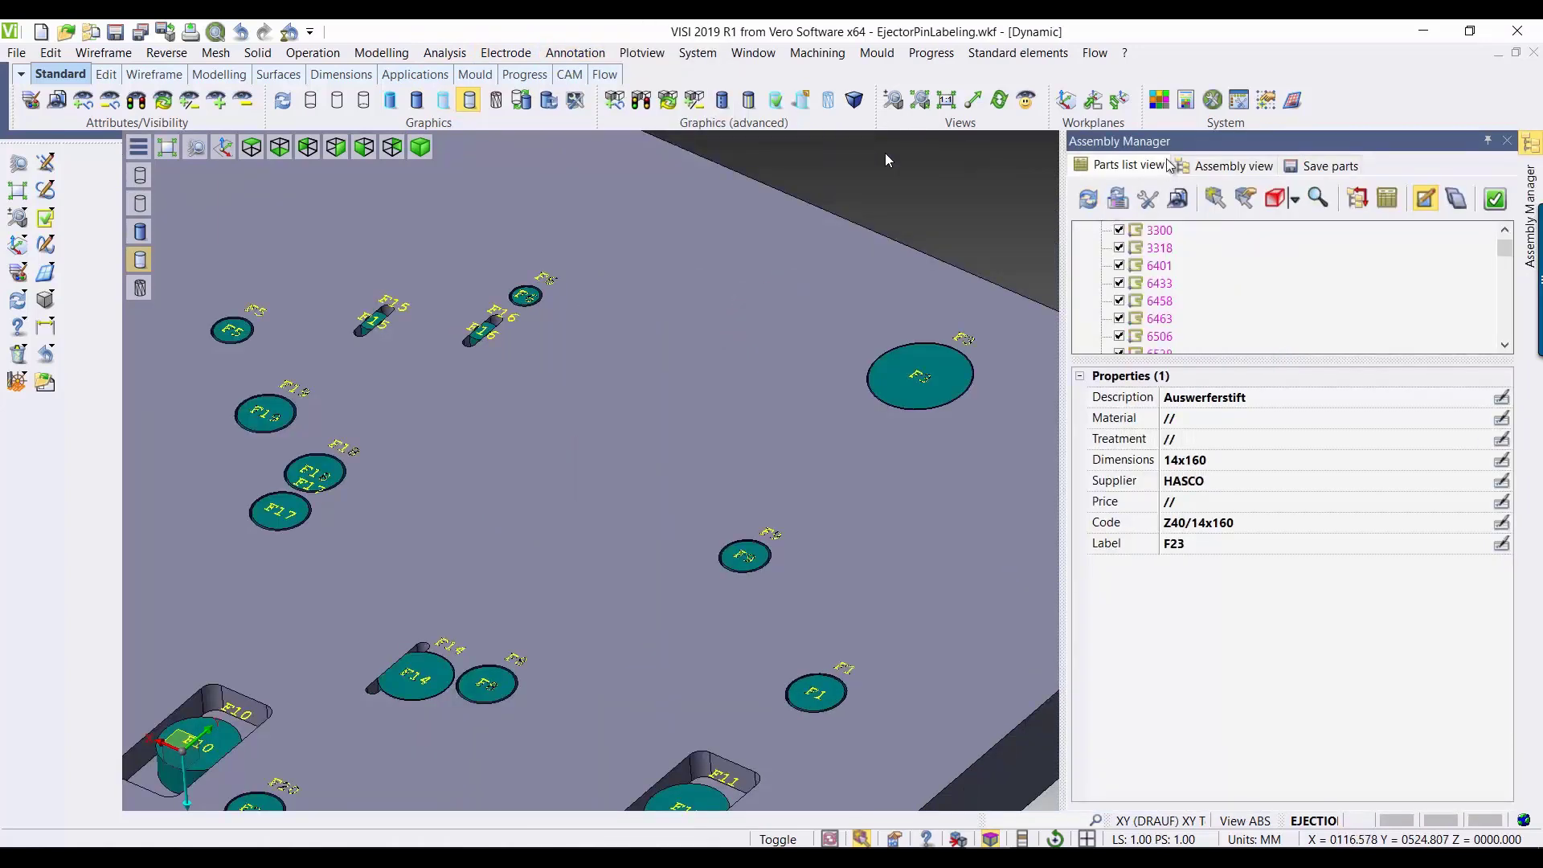
click(1214, 201)
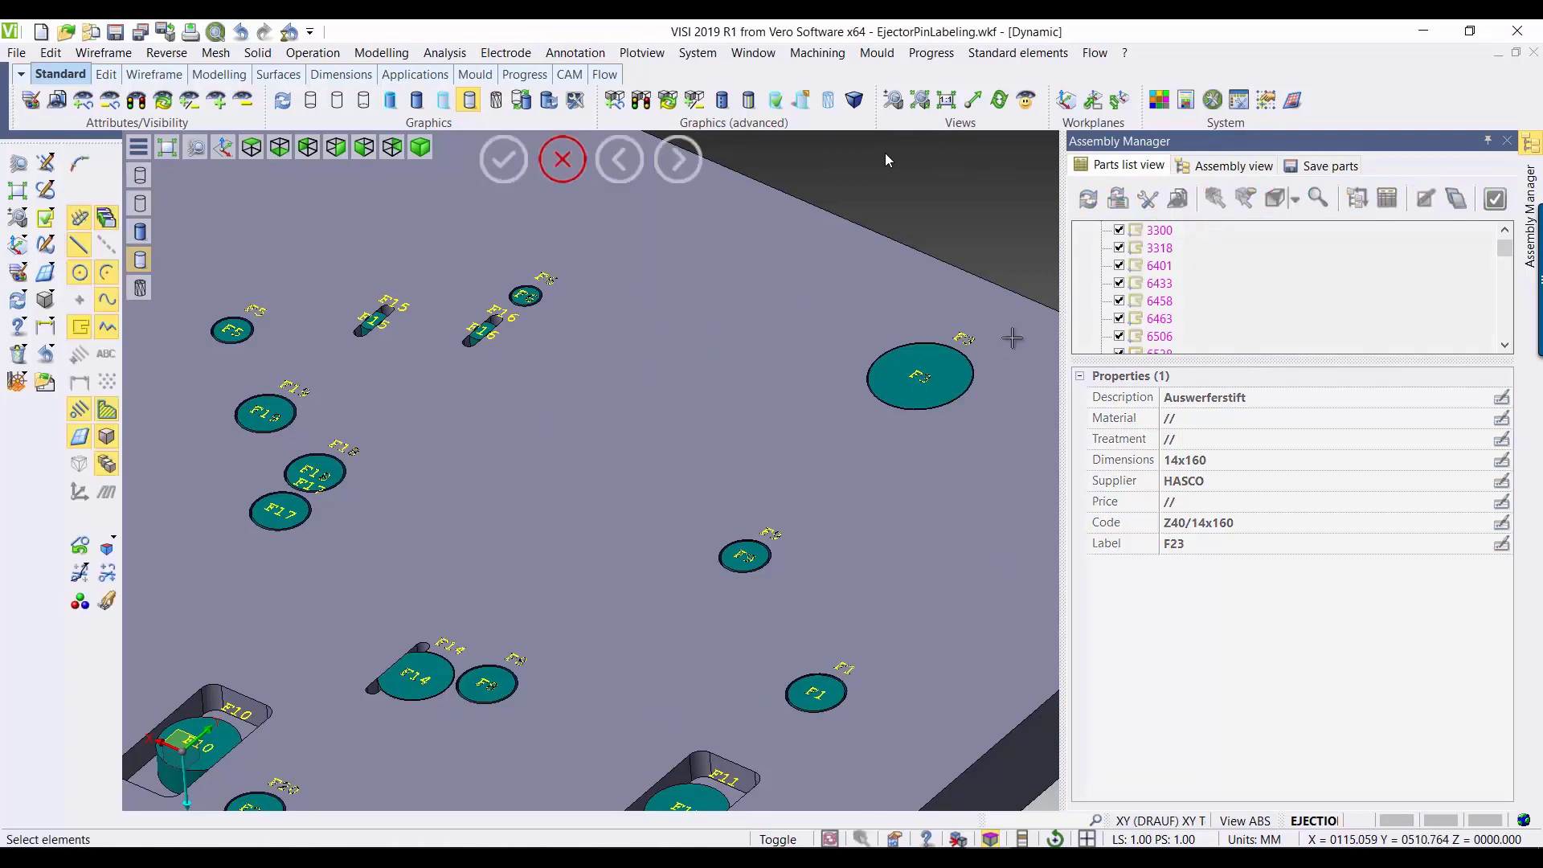
click(962, 373)
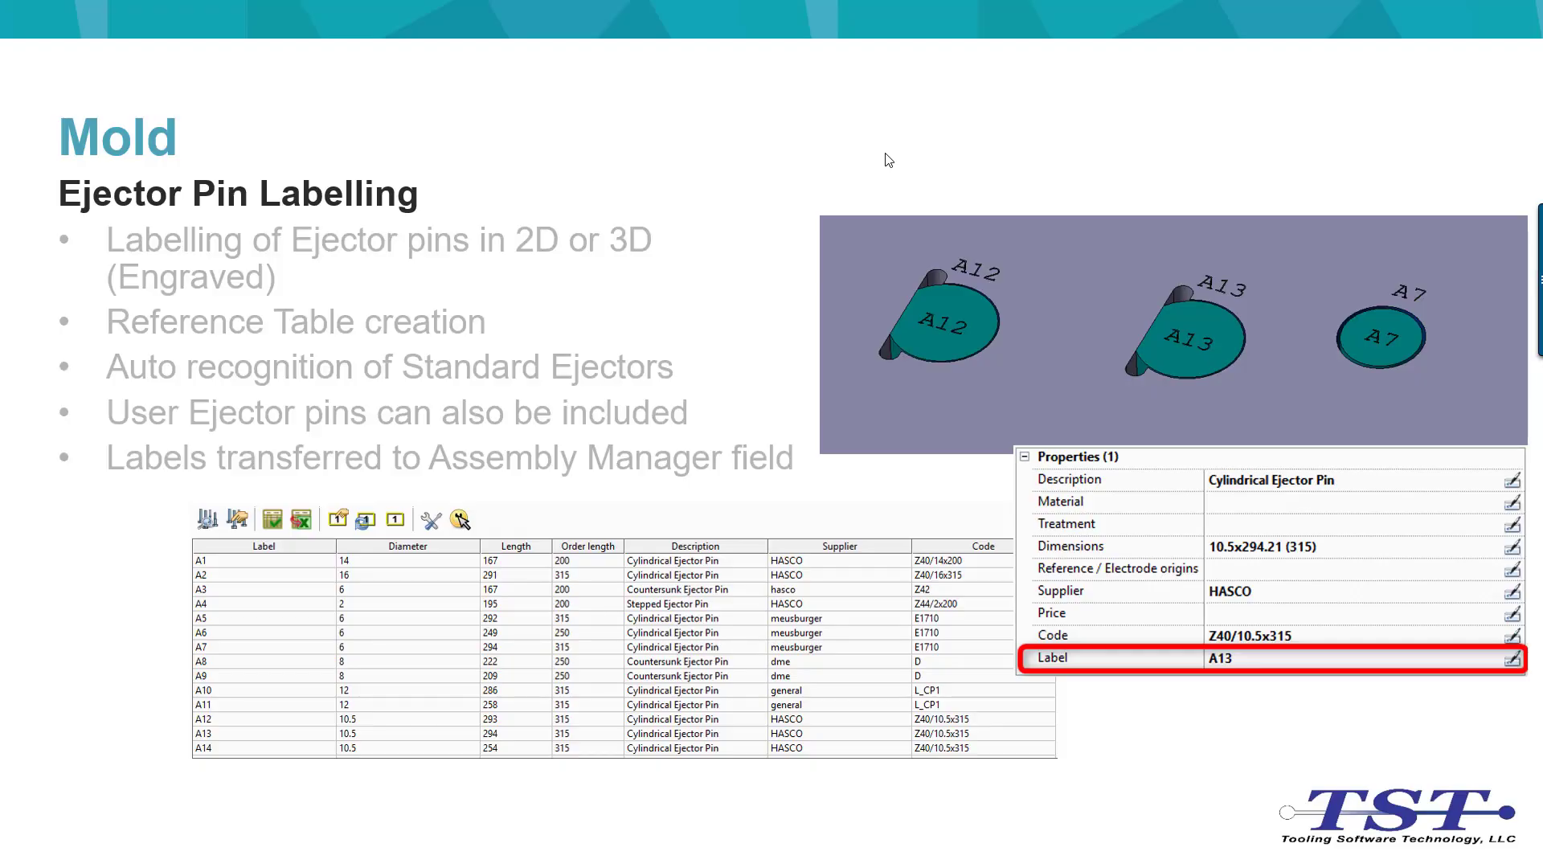
click(885, 160)
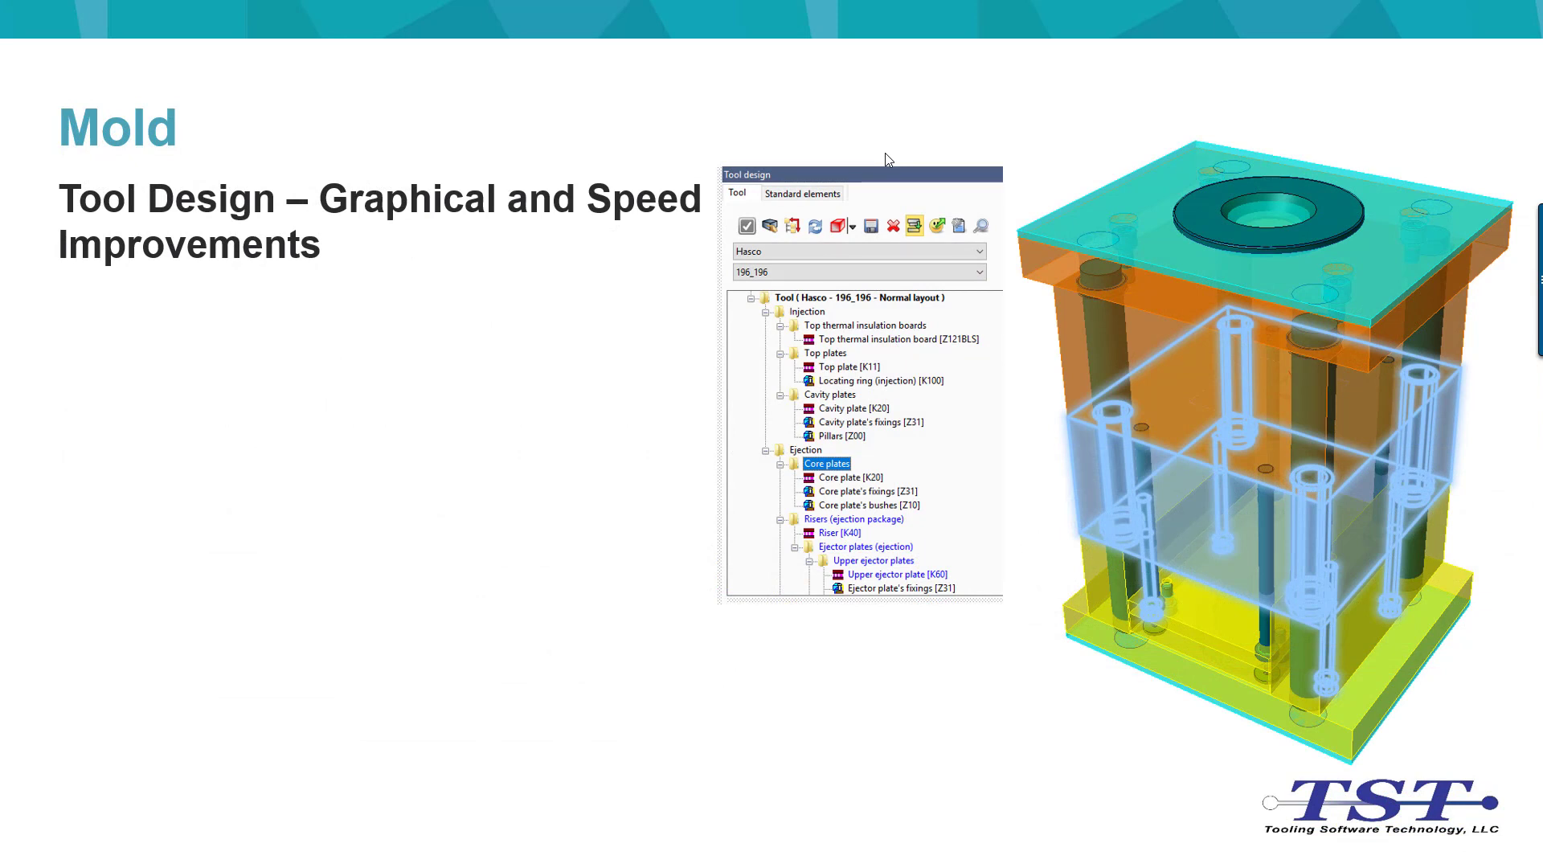
click(885, 160)
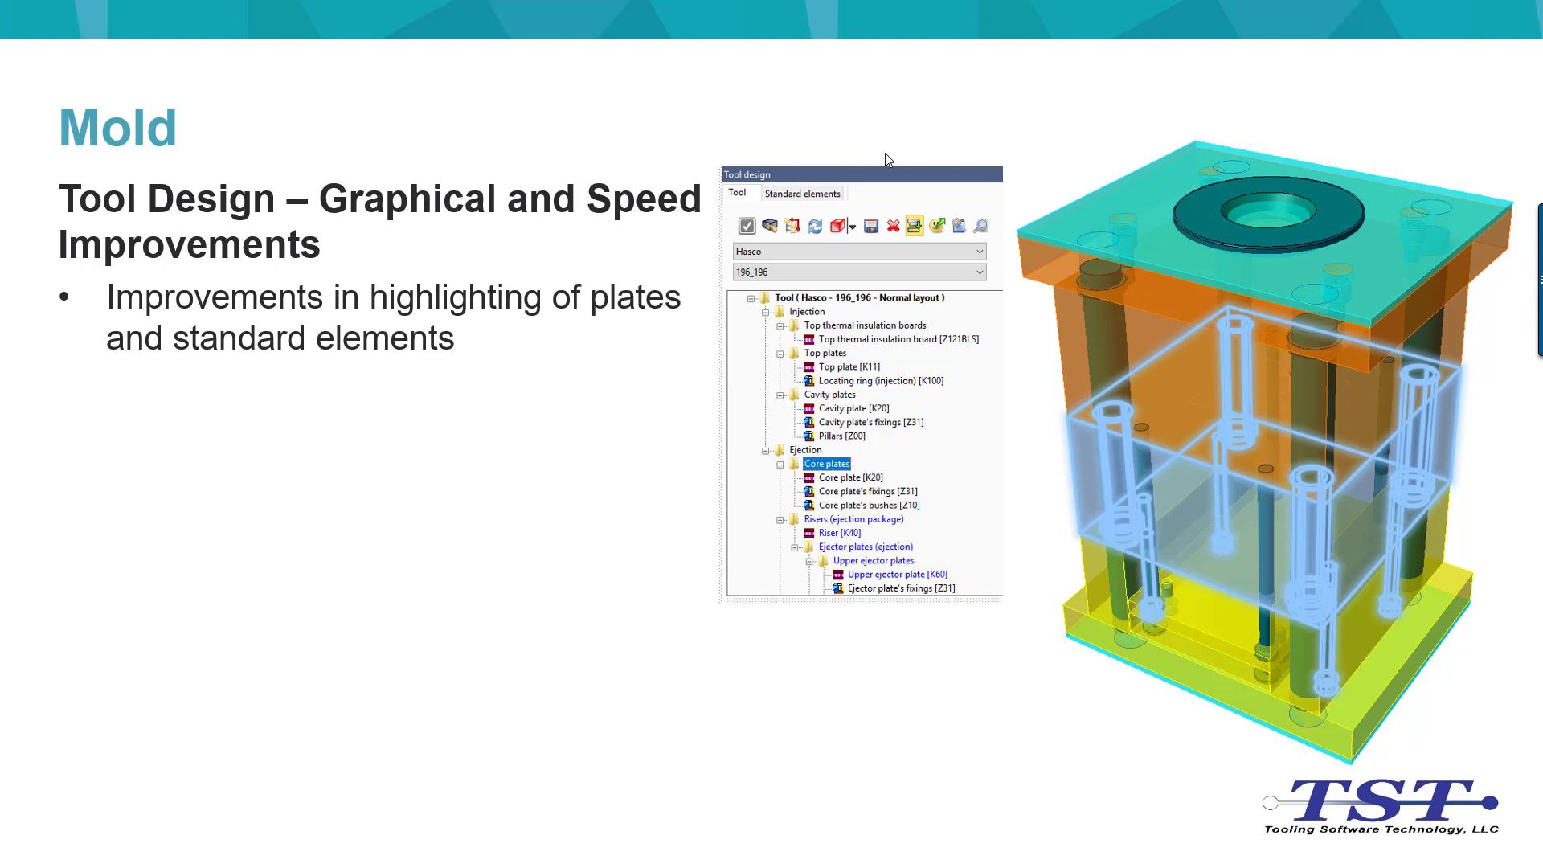
click(885, 160)
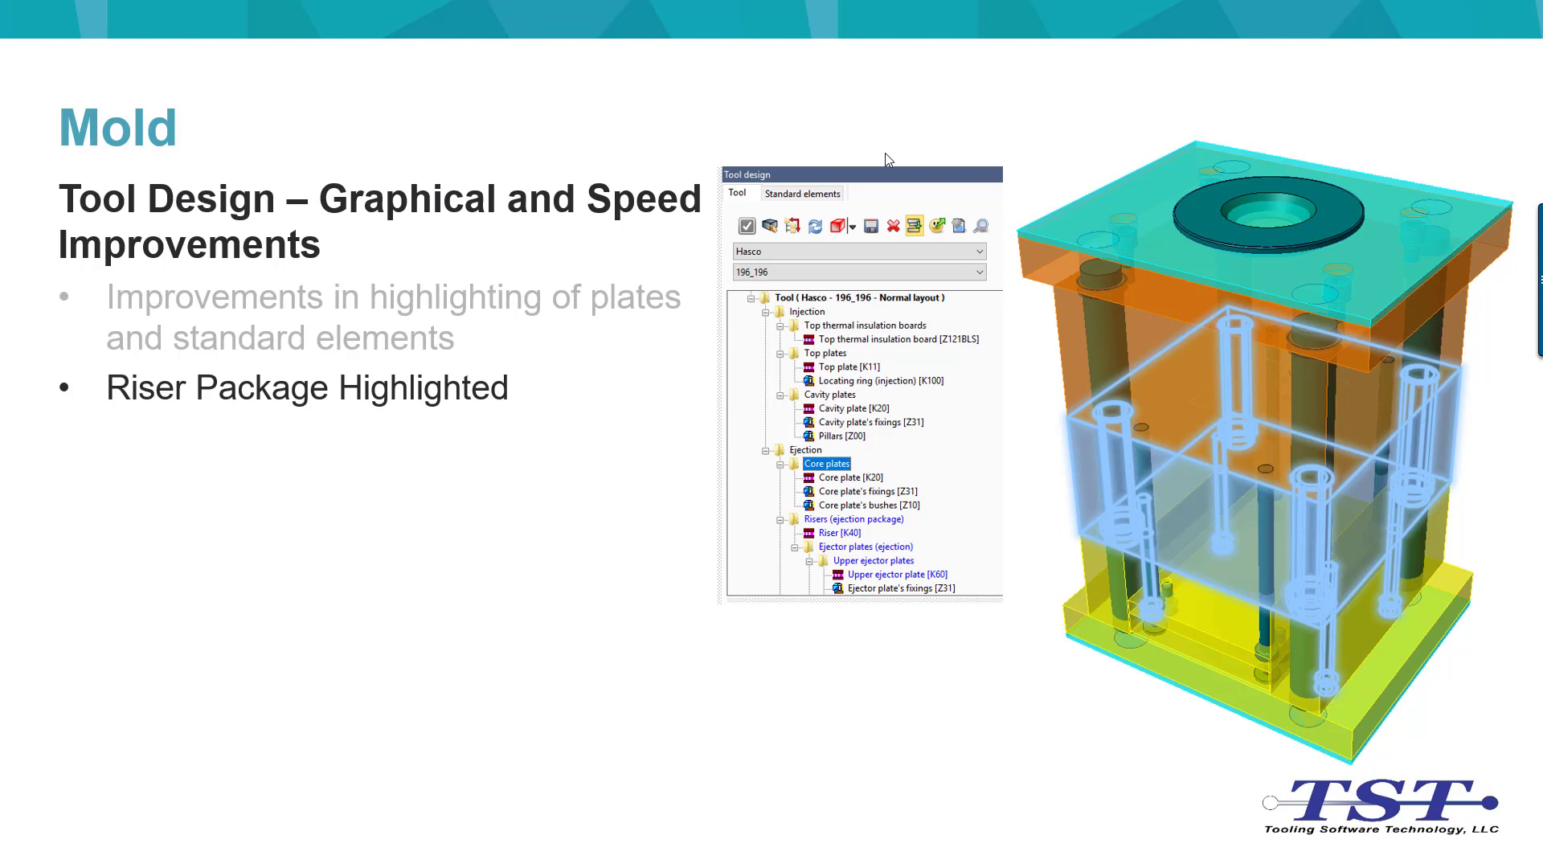
click(885, 160)
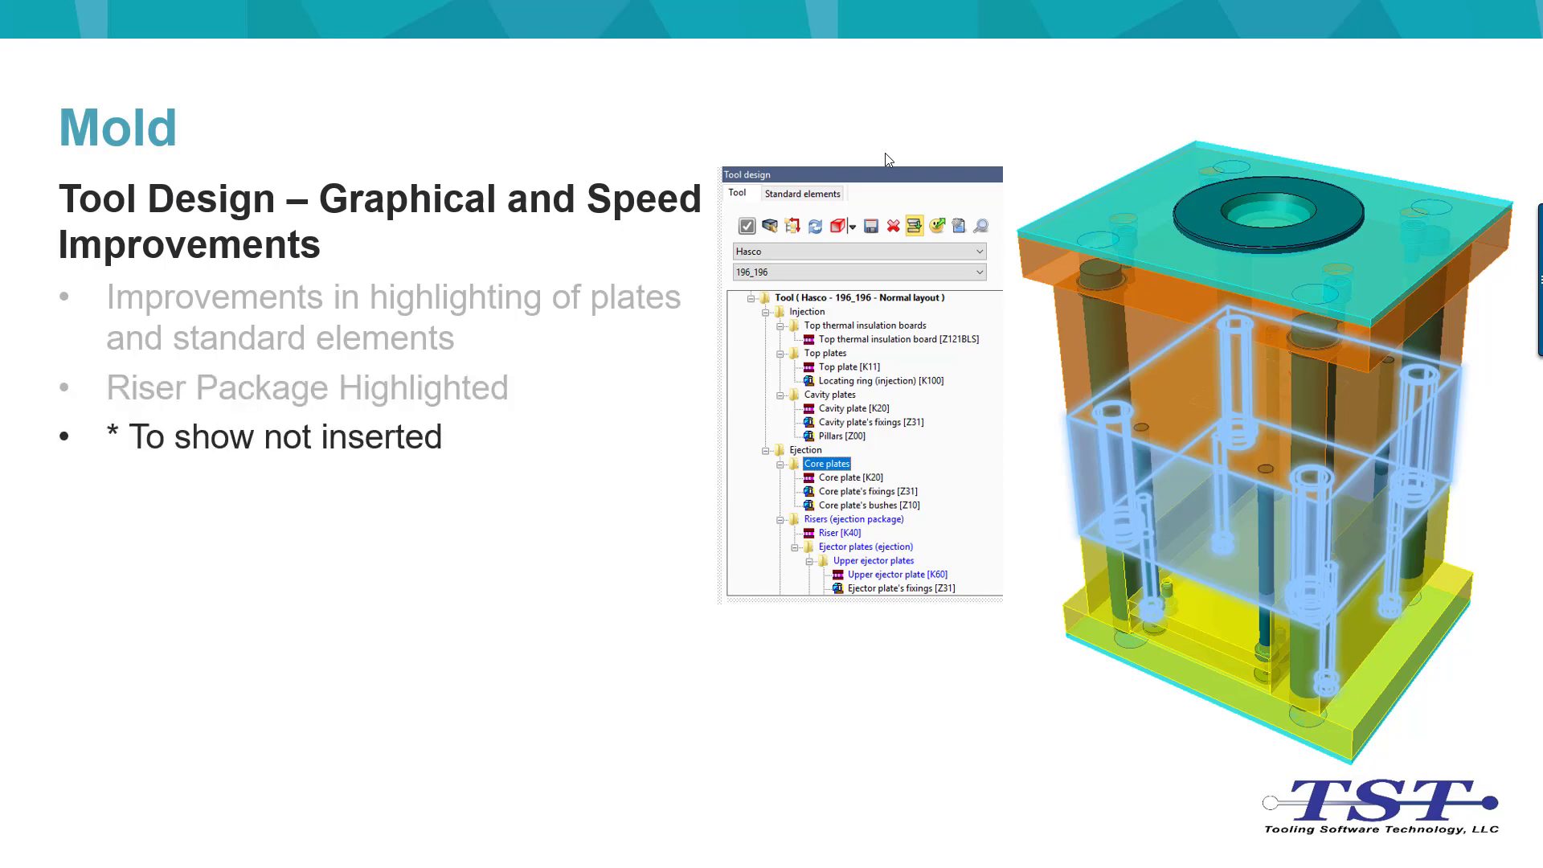
click(888, 160)
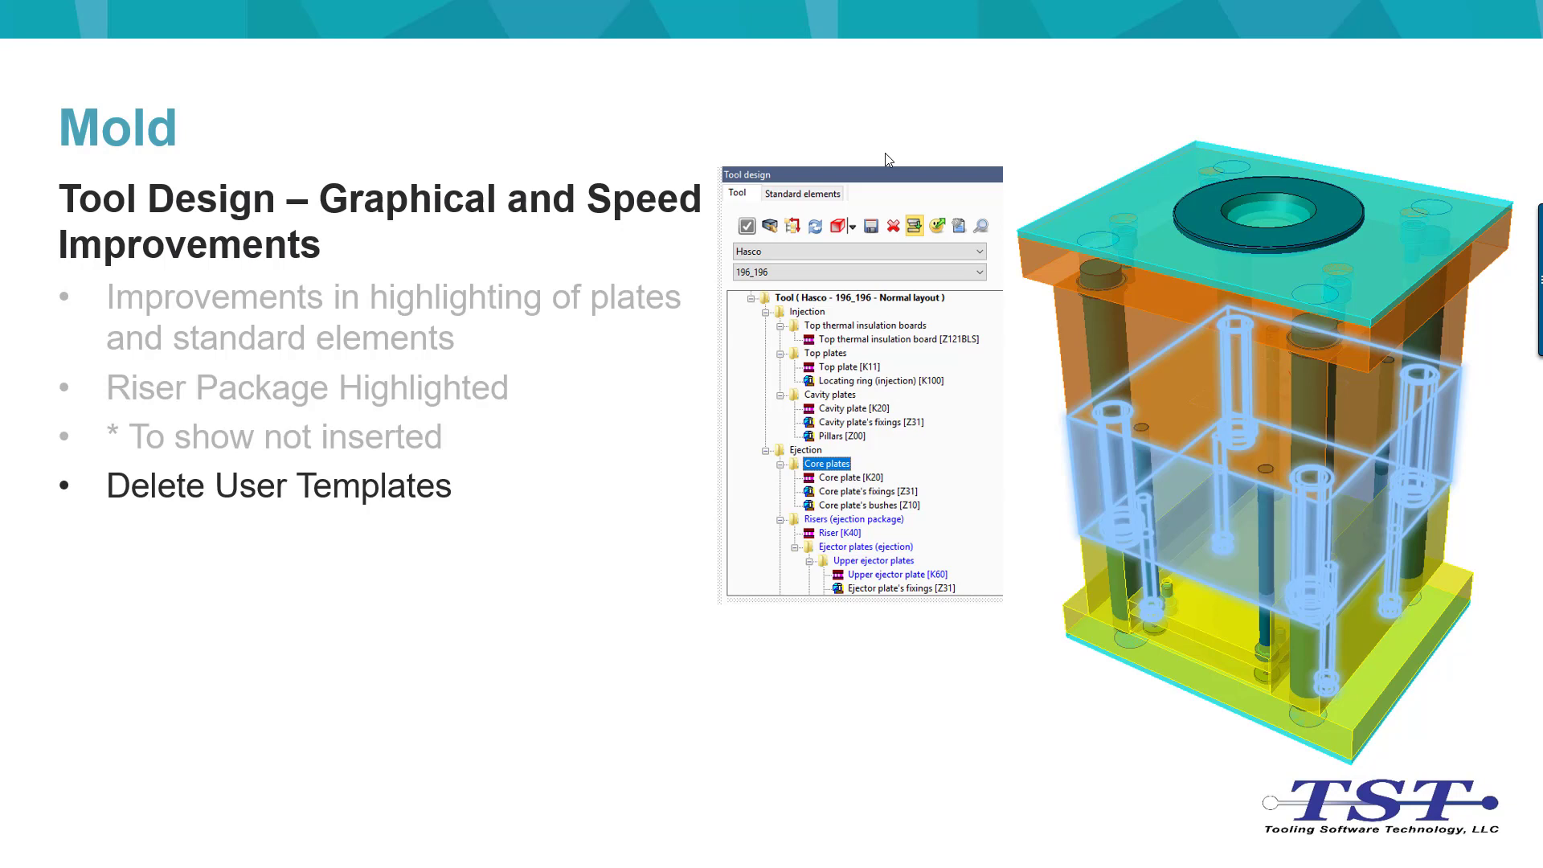
click(887, 159)
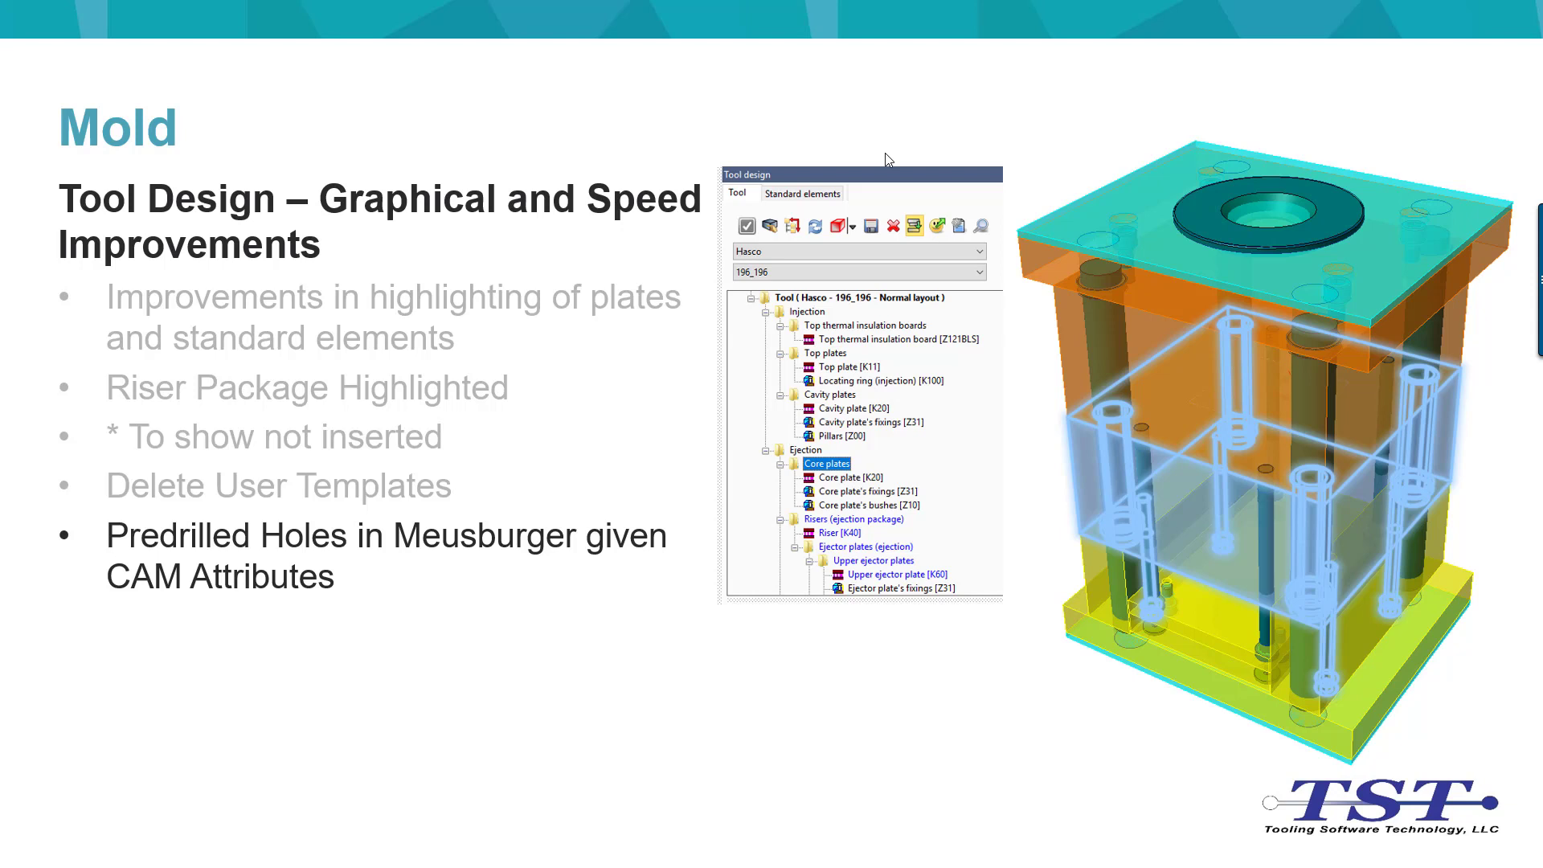
Step: Switch to the empty, unnamed VISI 2019 R1 RC document and open Tool design for moulds
key(alt+Tab)
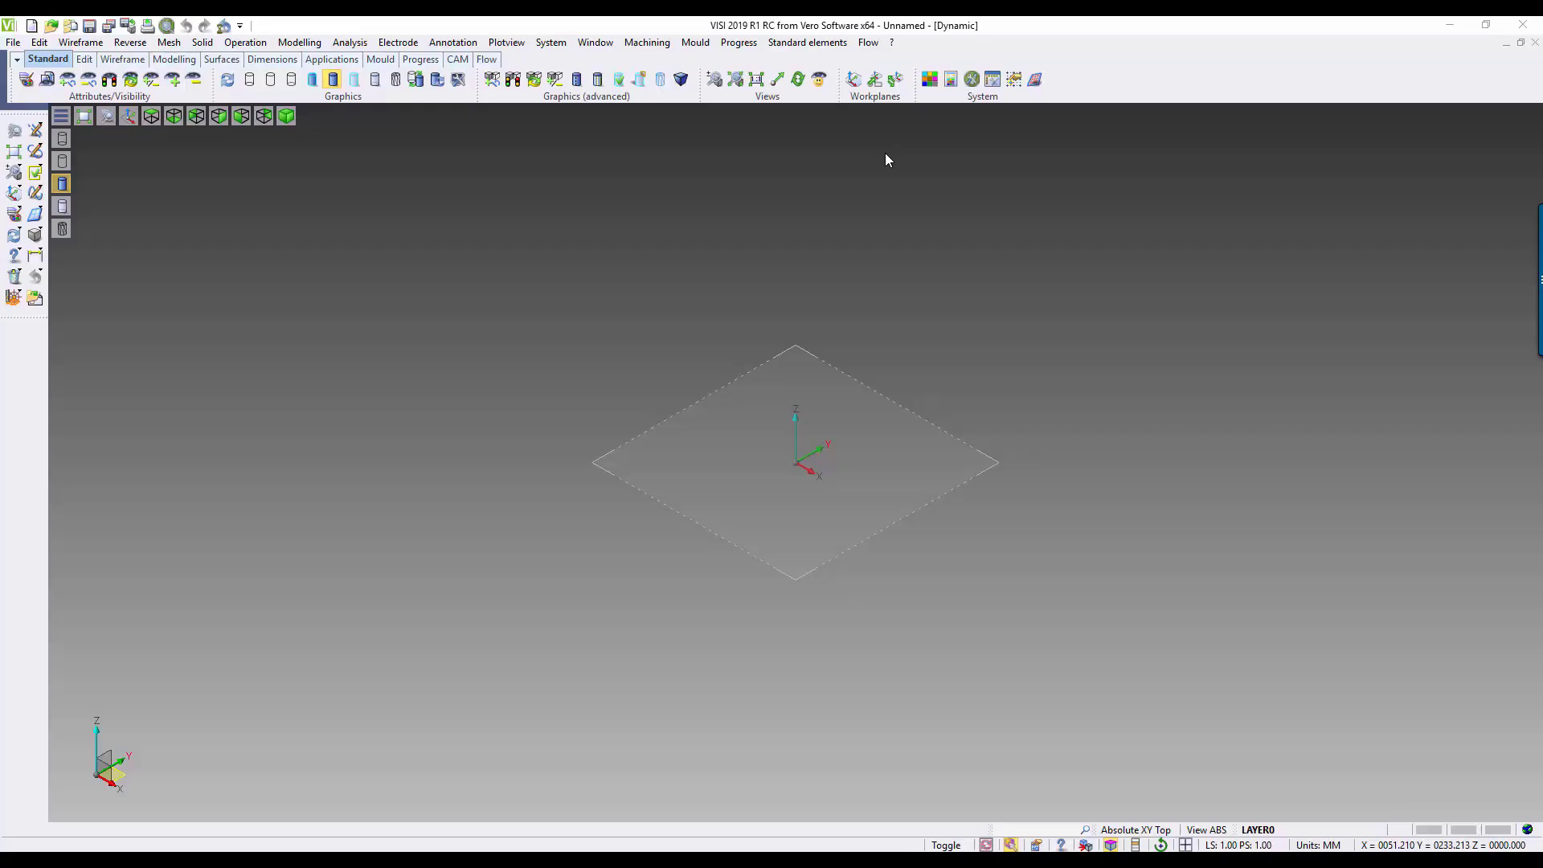
click(697, 42)
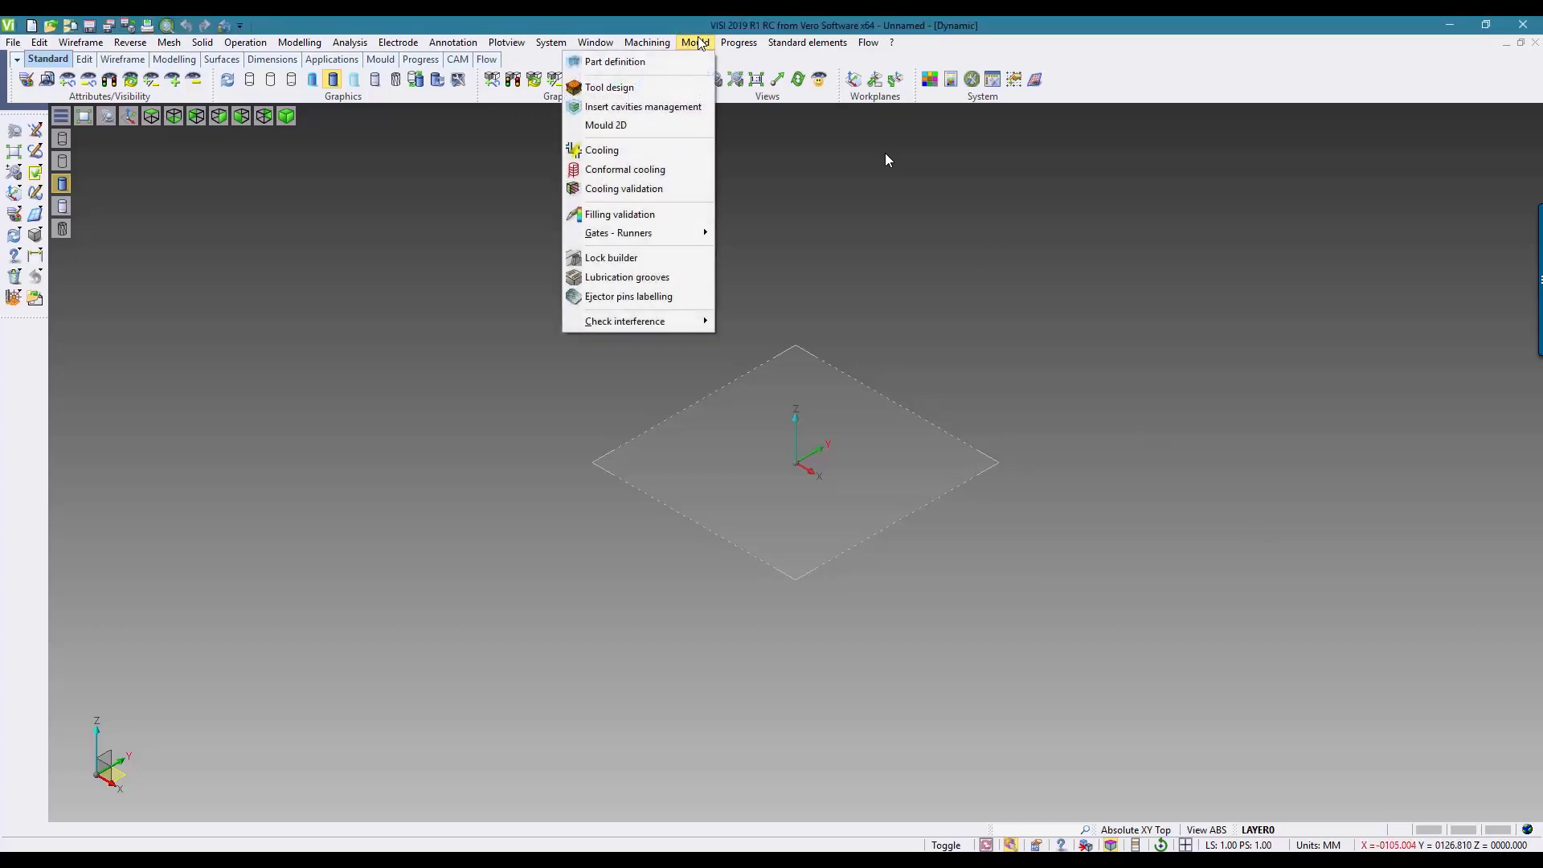
click(615, 88)
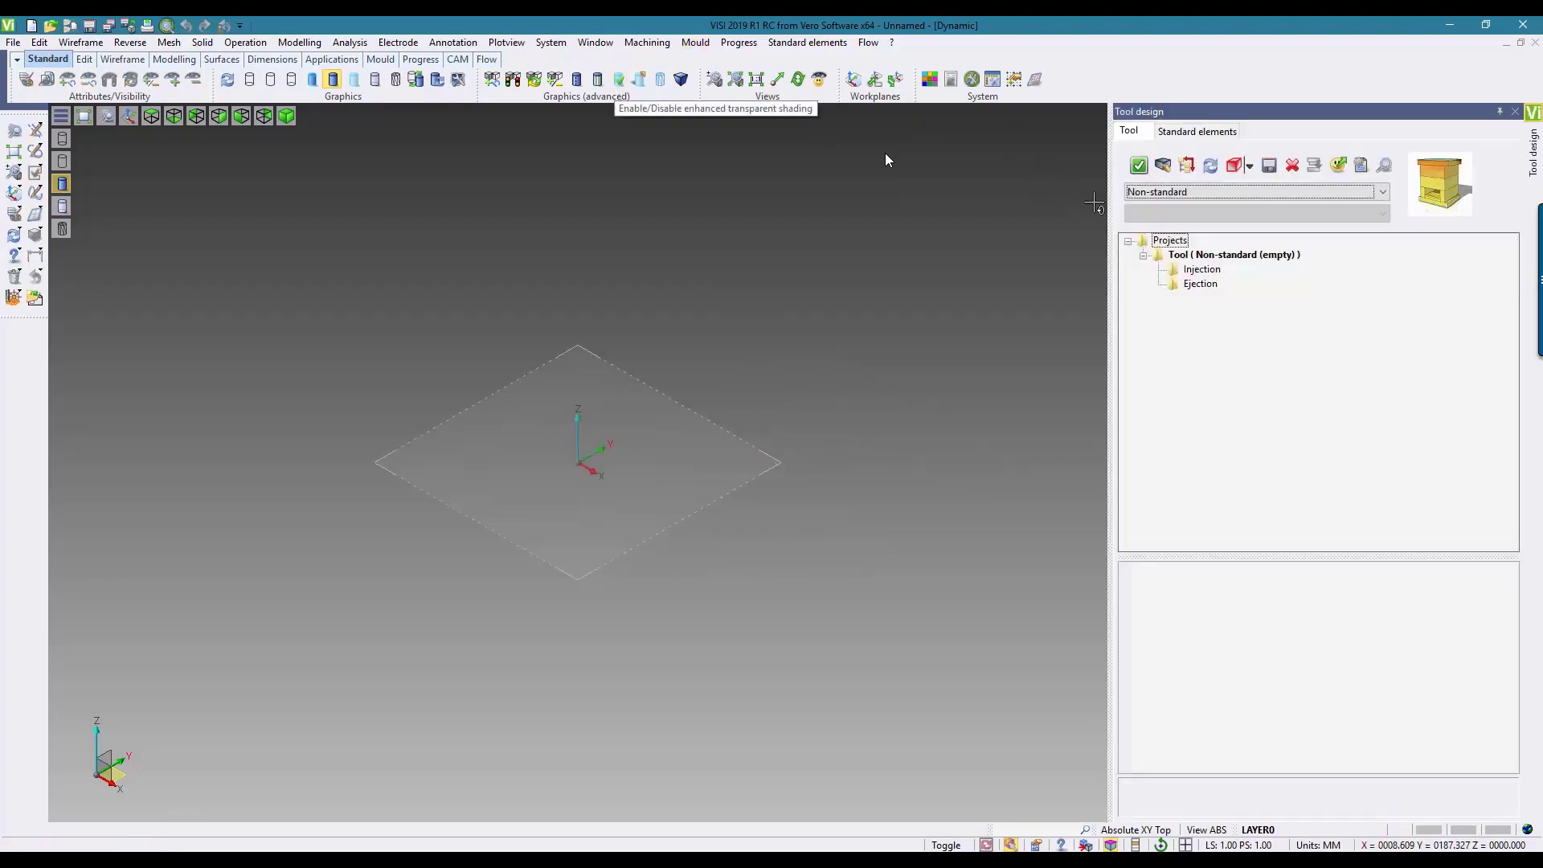
Step: Load the Meusburger Layout Normal tool template and highlight the Risers (ejection package) group in the model
click(1300, 191)
click(1164, 245)
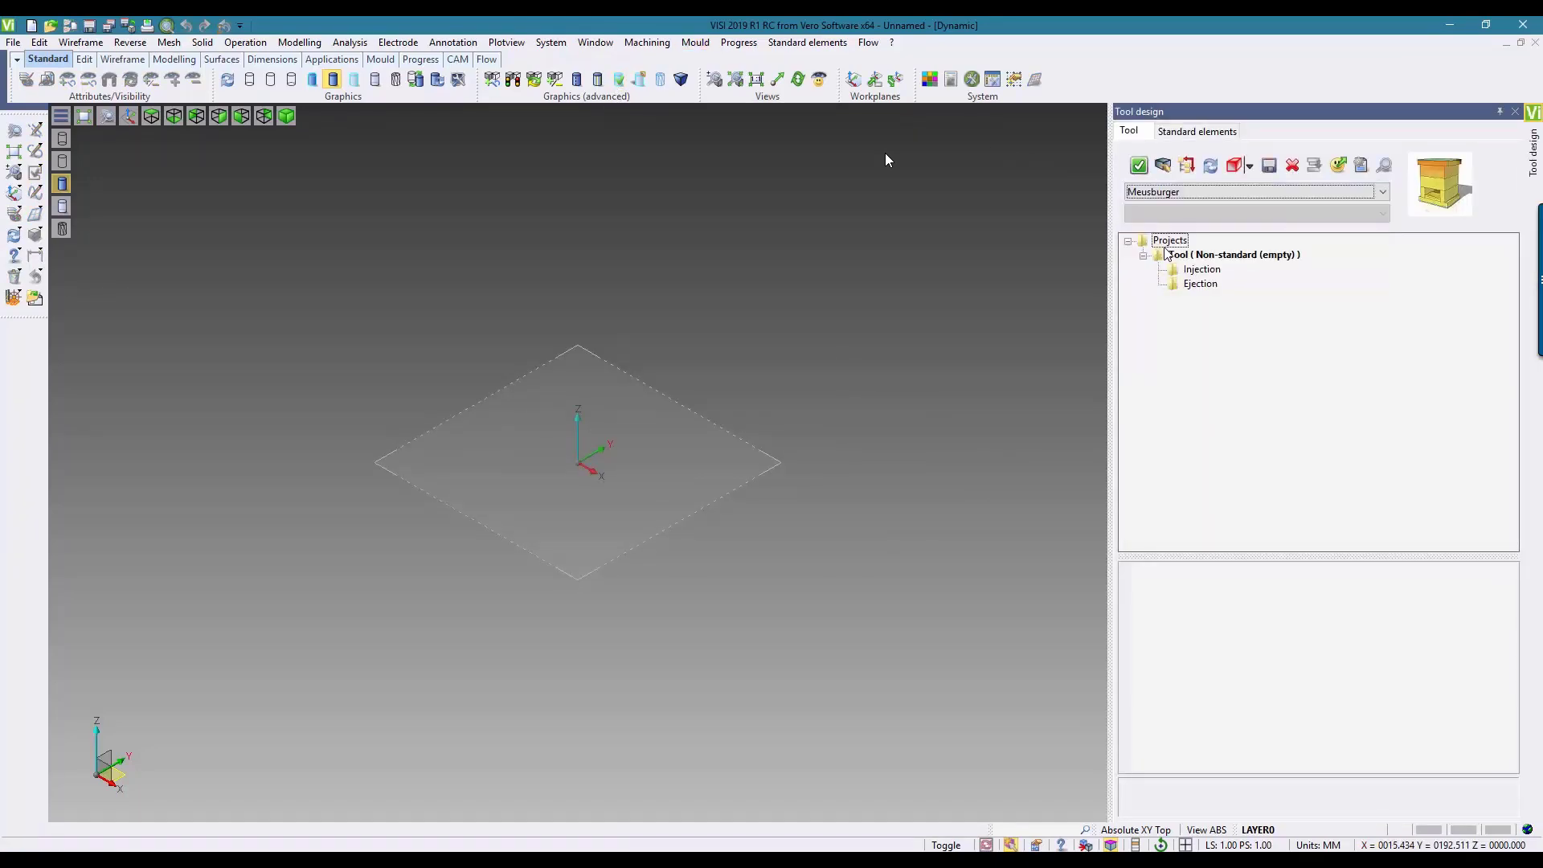
click(1439, 182)
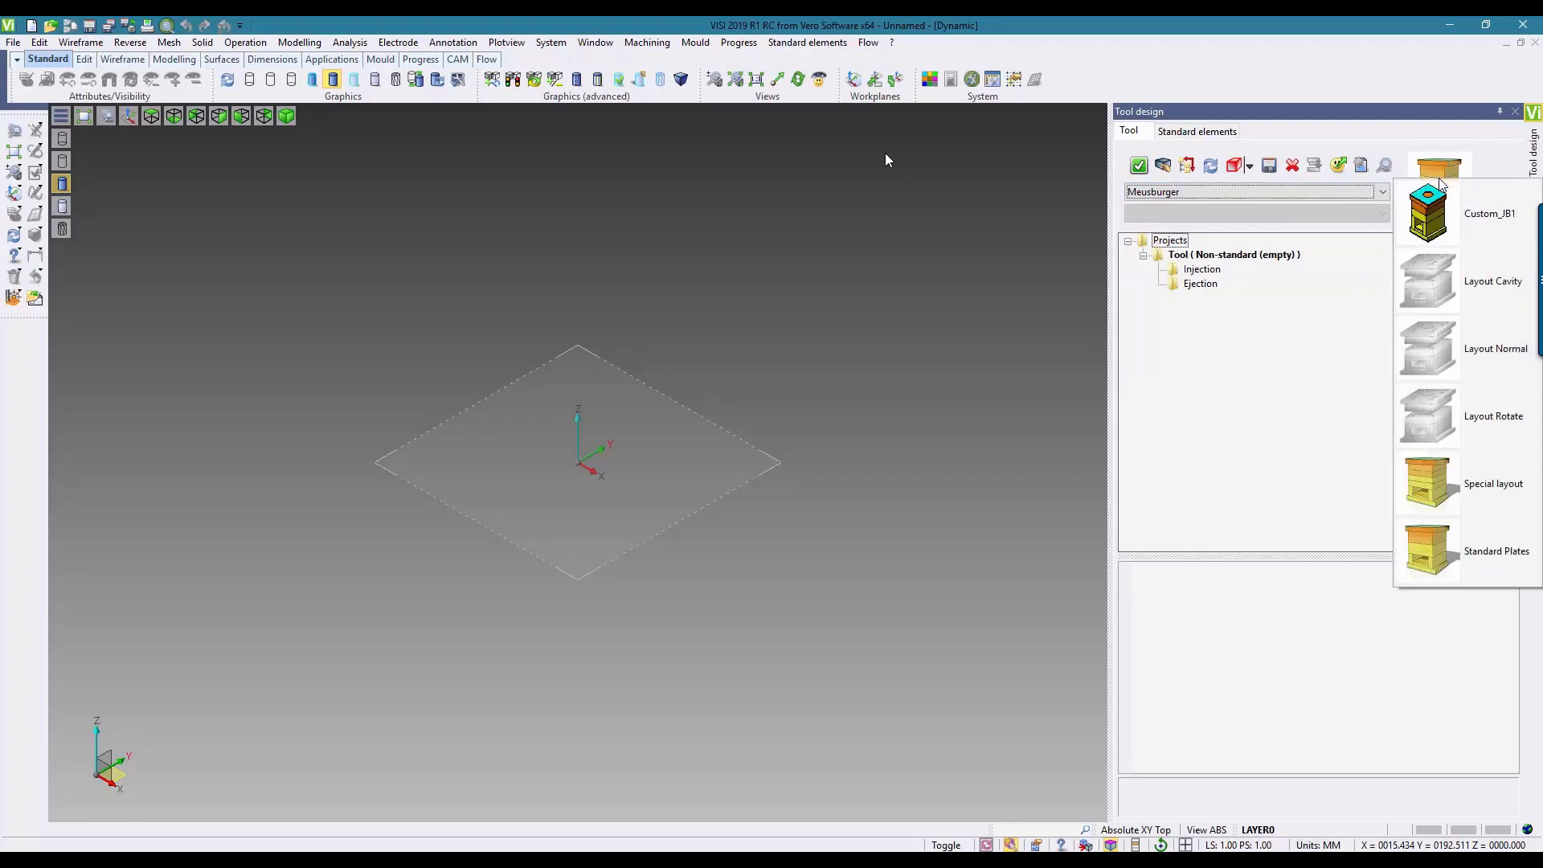
click(1432, 345)
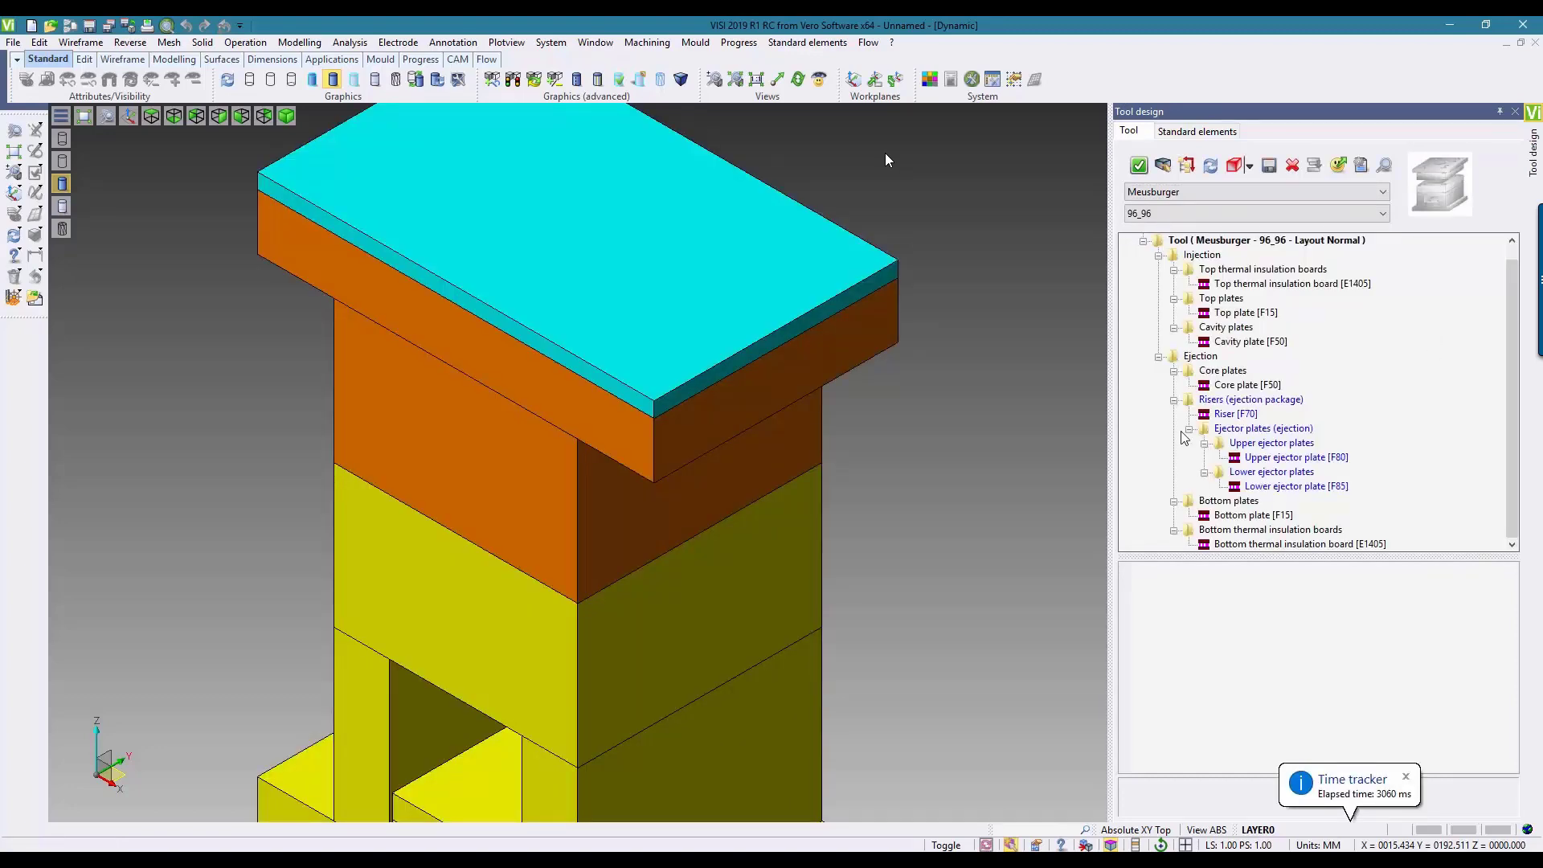
click(1215, 400)
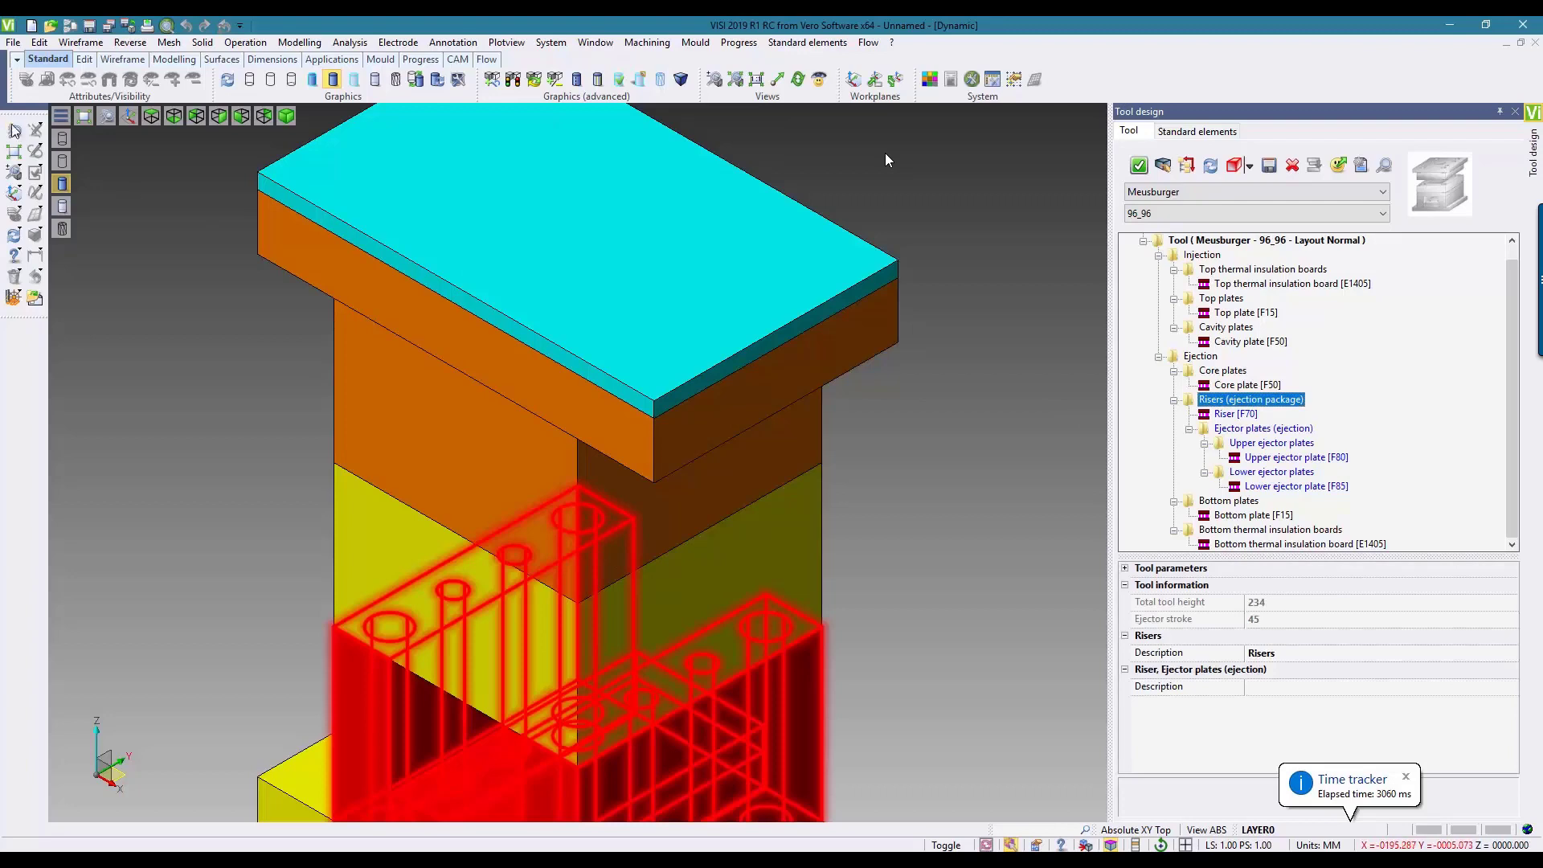
click(14, 152)
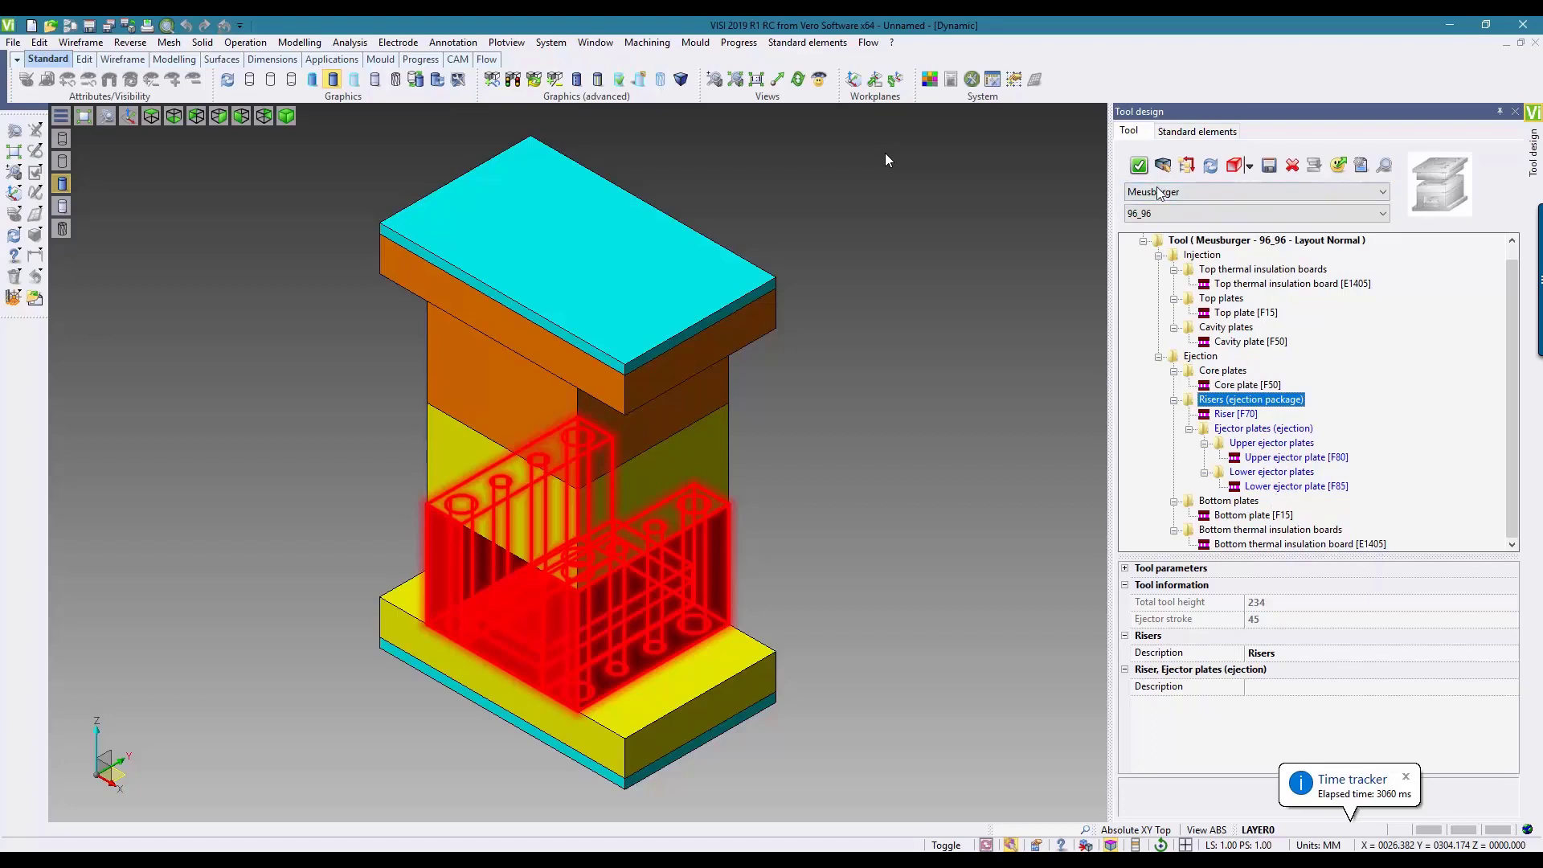
Step: Set the mould size to 246_296 and apply the tool configuration to build the plates
click(1156, 217)
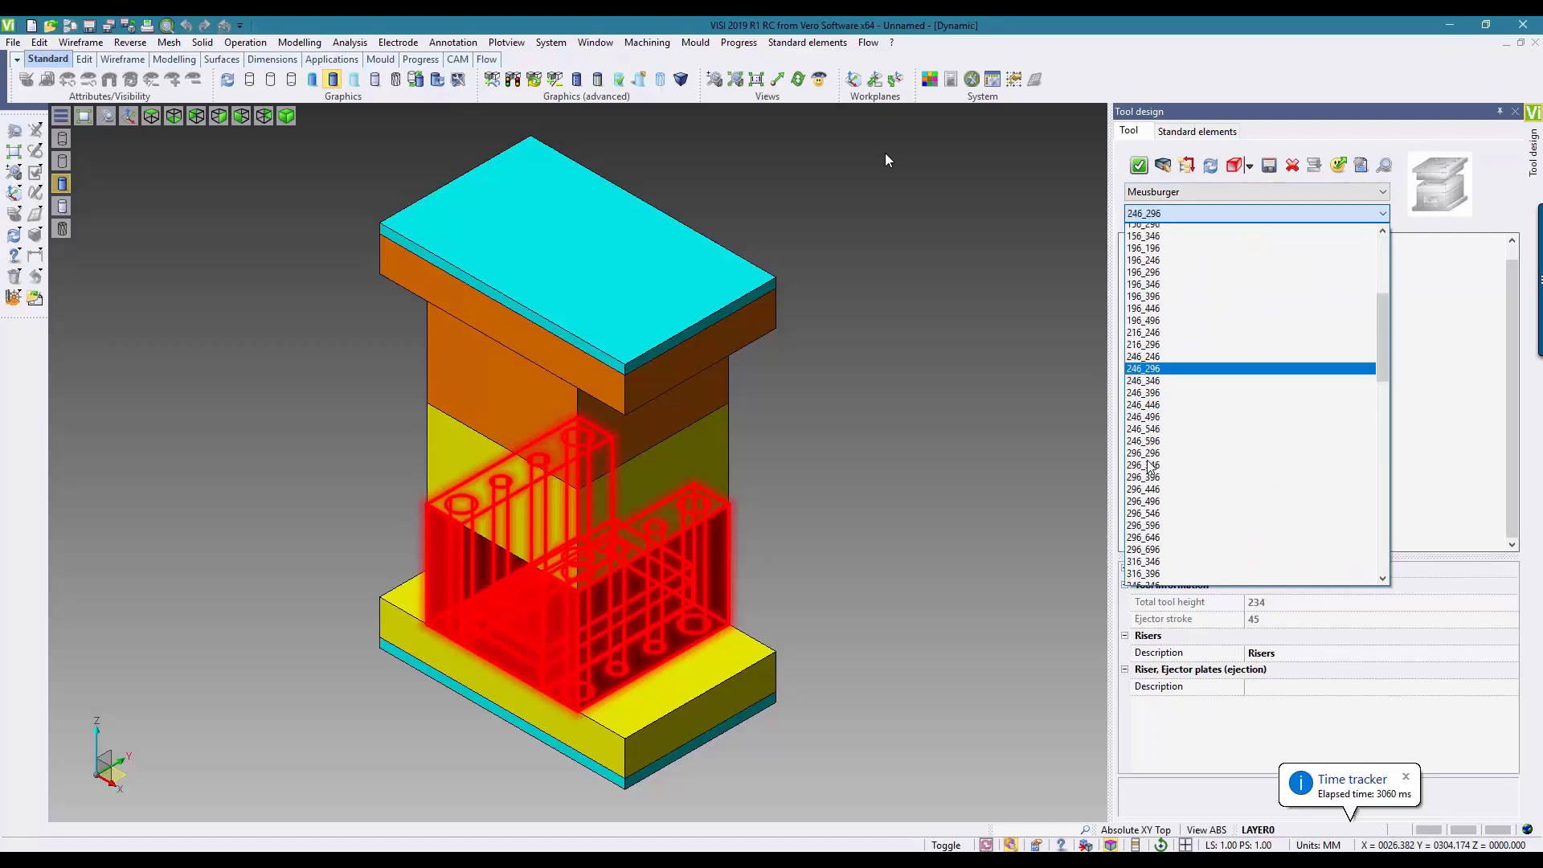
click(1151, 459)
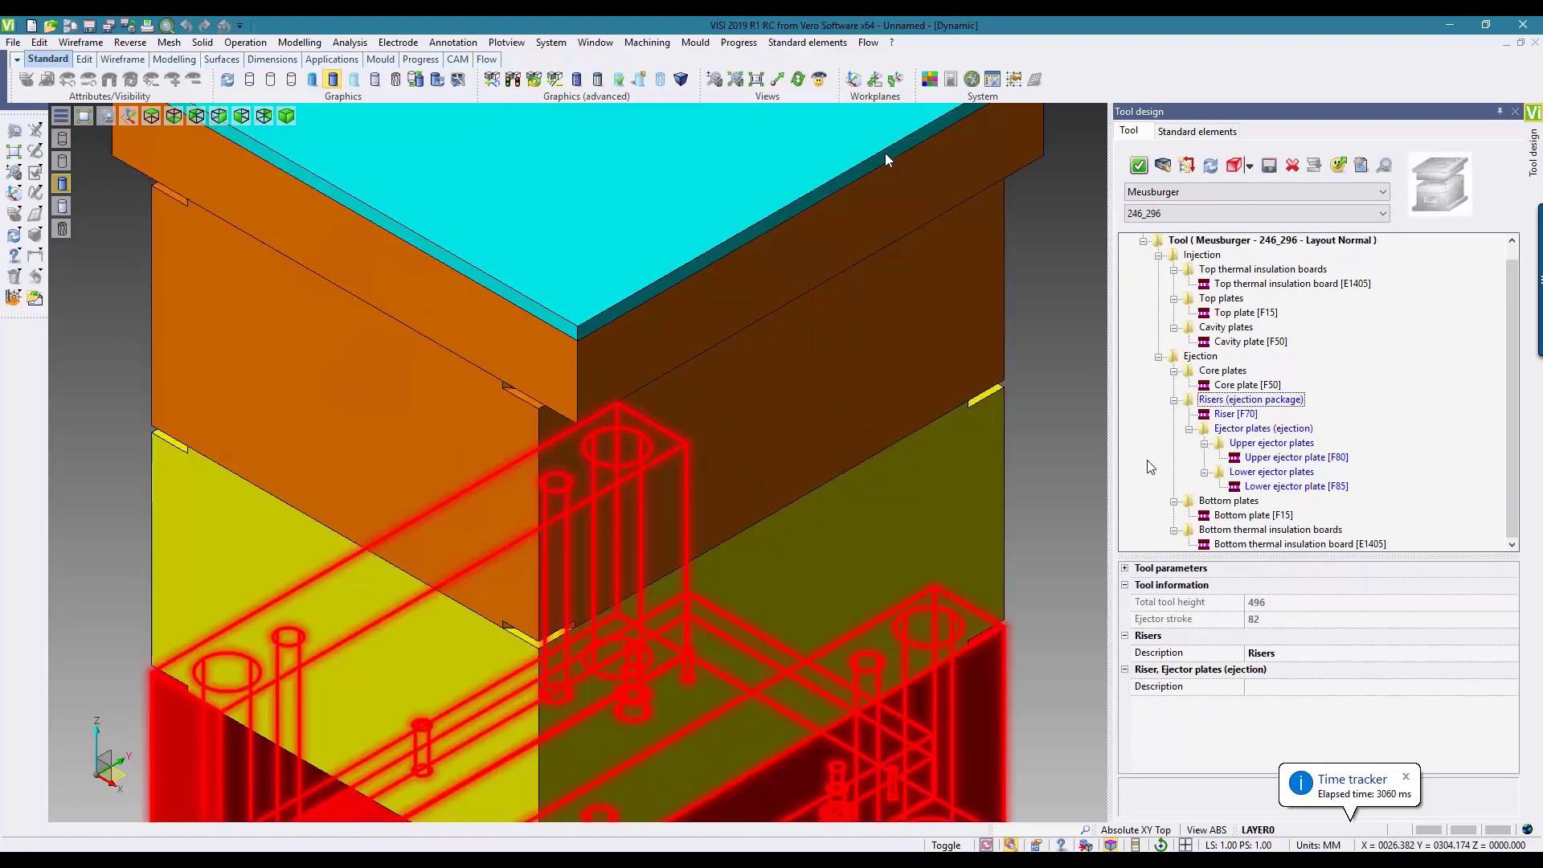
click(13, 156)
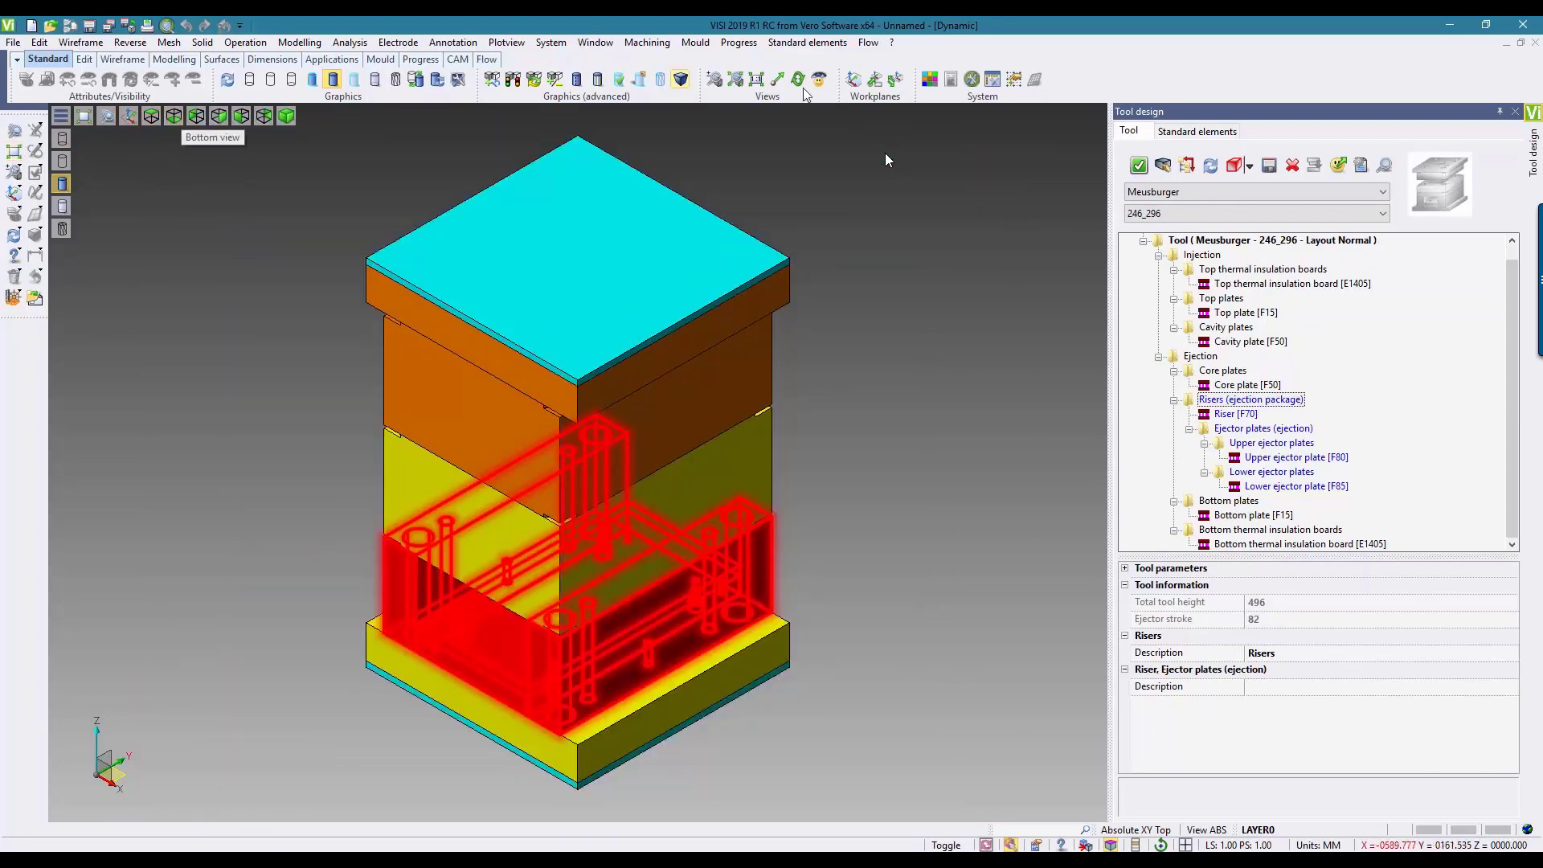
click(1139, 166)
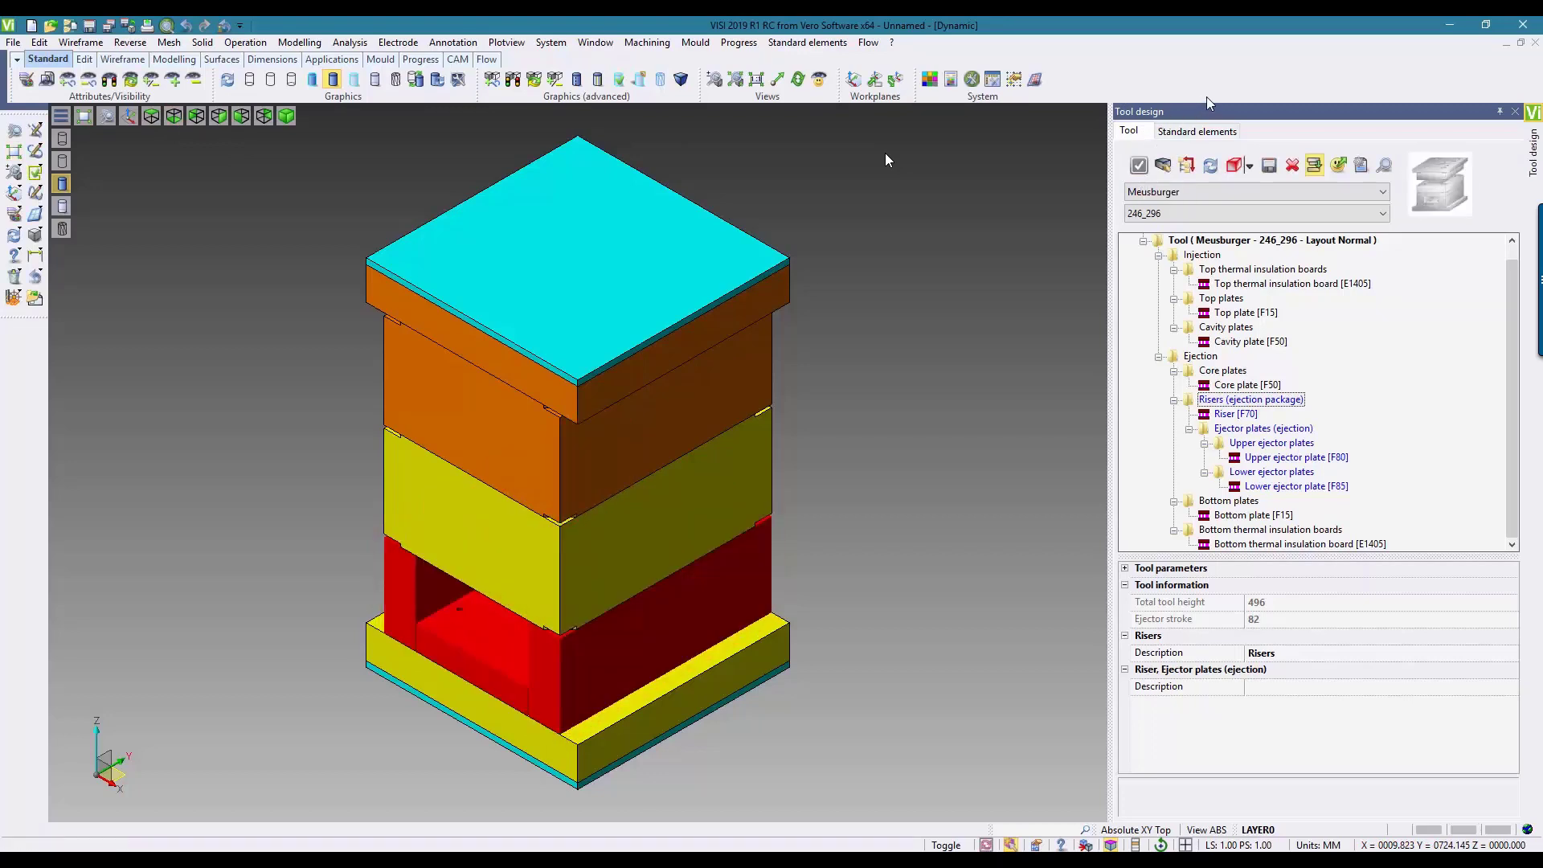
Step: Load the Layout Normal standard elements into the tool, and inspect the injection locating ring and additional ejector plate fixings
click(1197, 133)
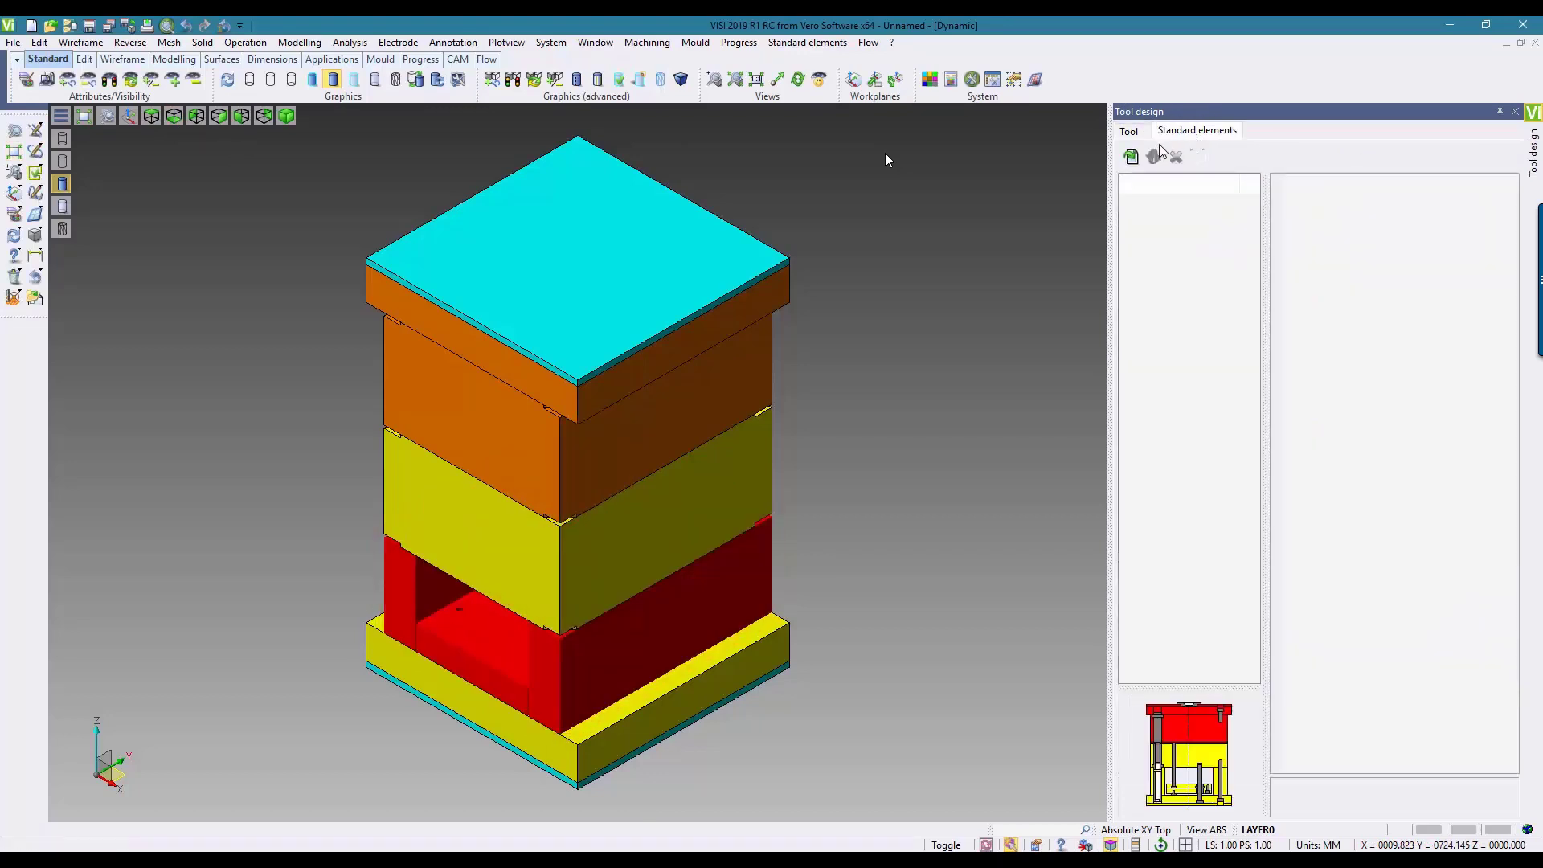
click(1130, 158)
mouse_move(1173, 169)
click(1078, 212)
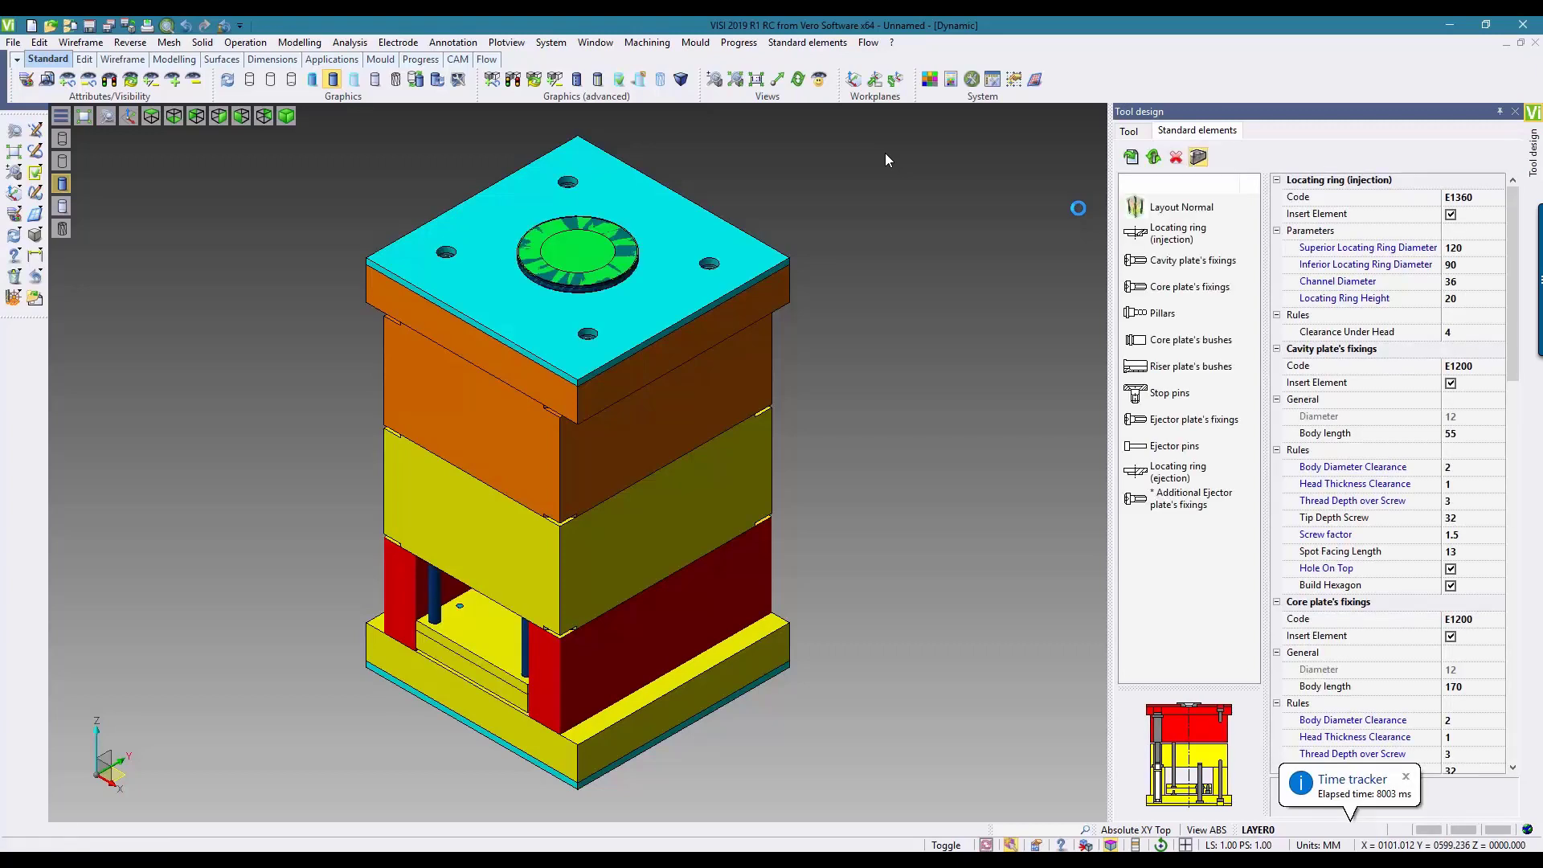
click(1175, 241)
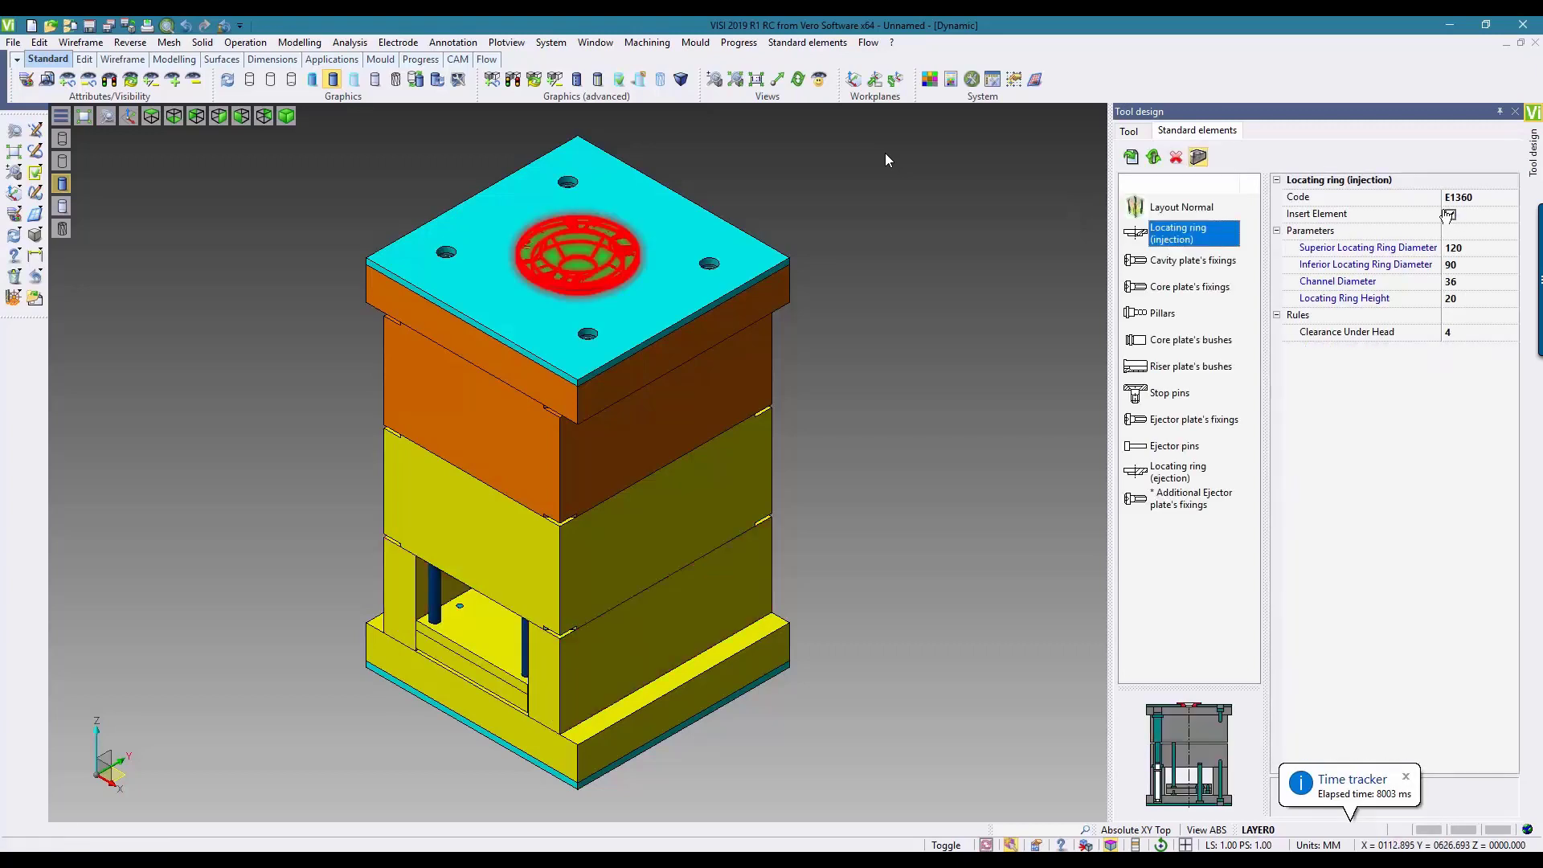
click(1174, 514)
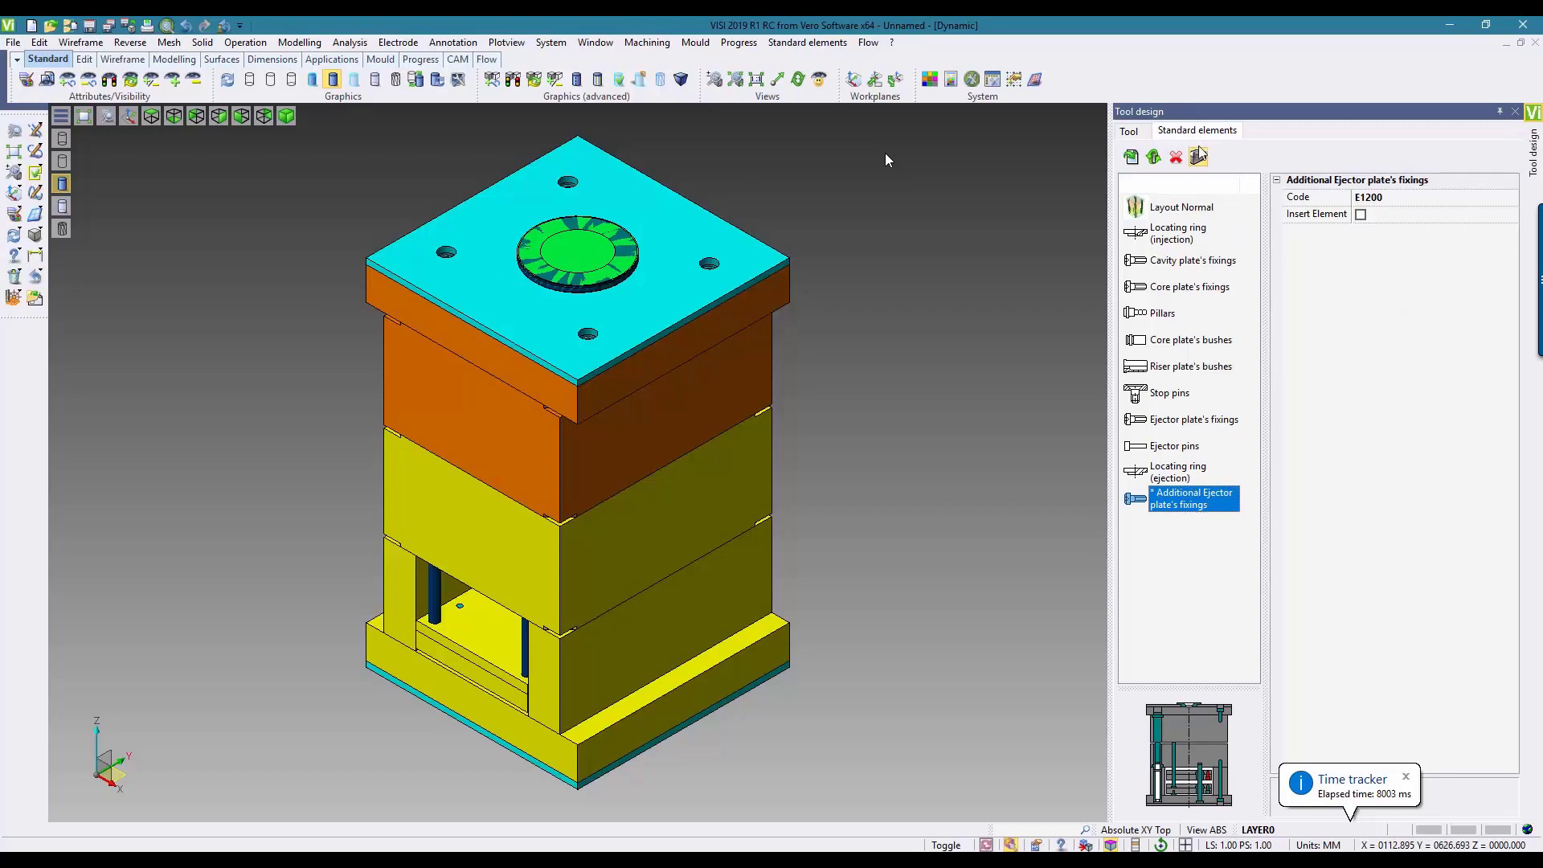
Step: Delete the user tool template Custom_JB1 from the Meusburger templates
click(1130, 132)
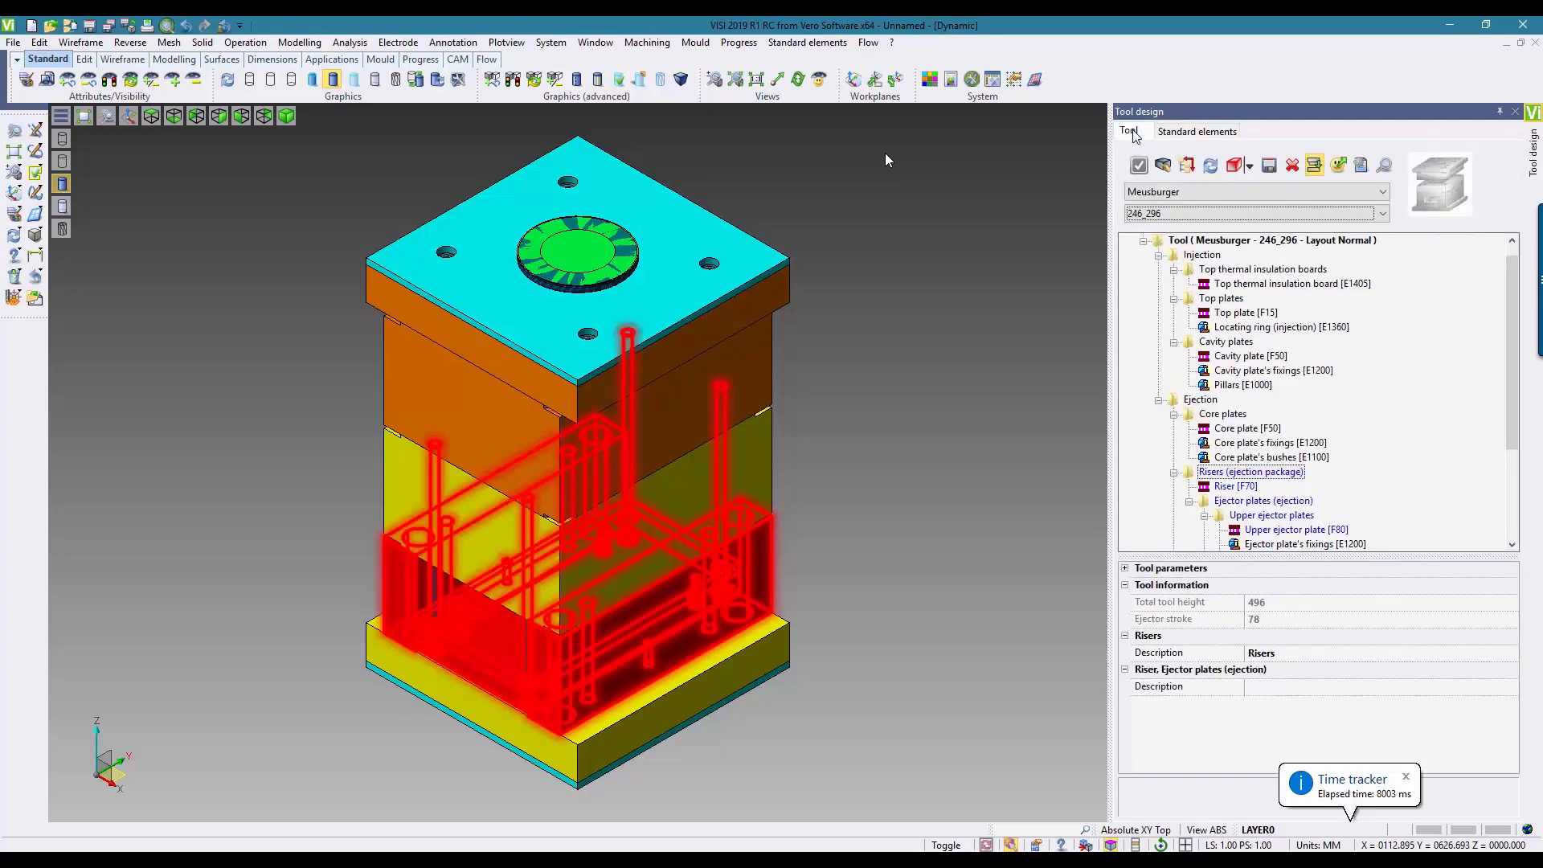
click(1291, 167)
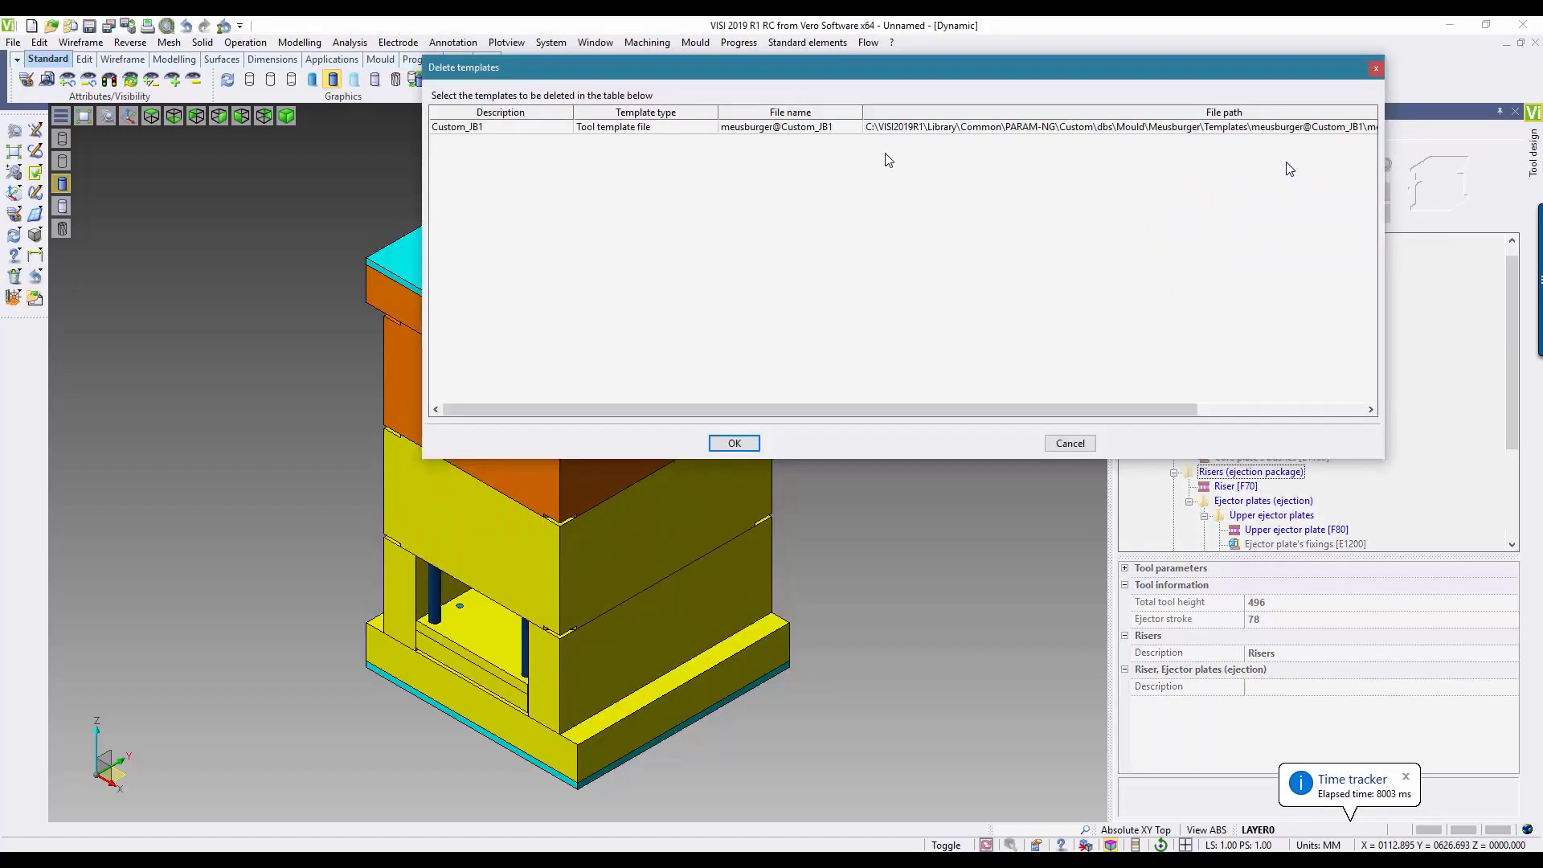
click(476, 129)
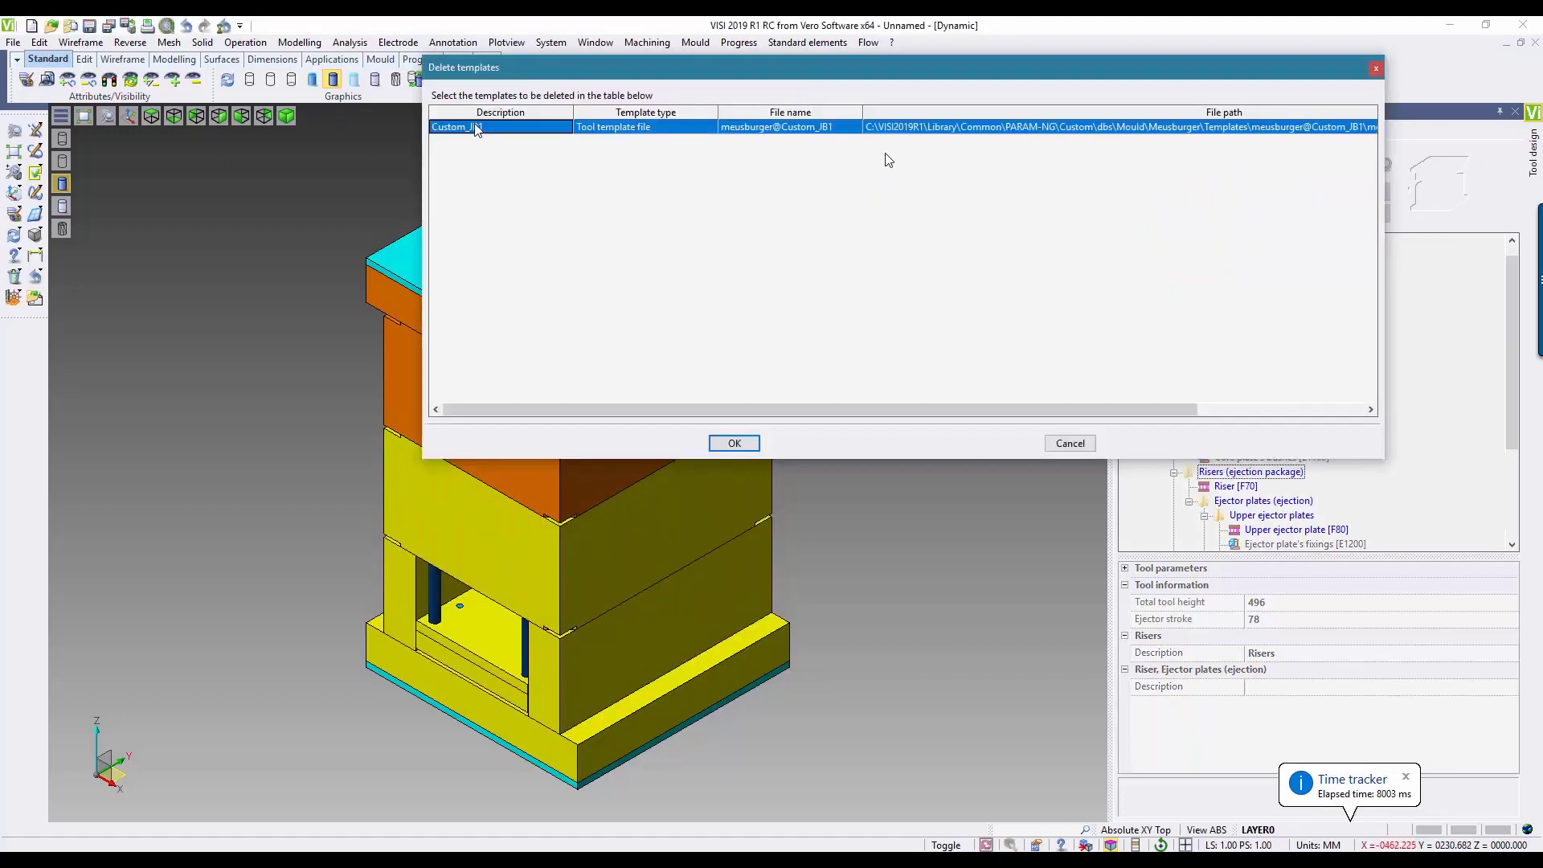
click(727, 445)
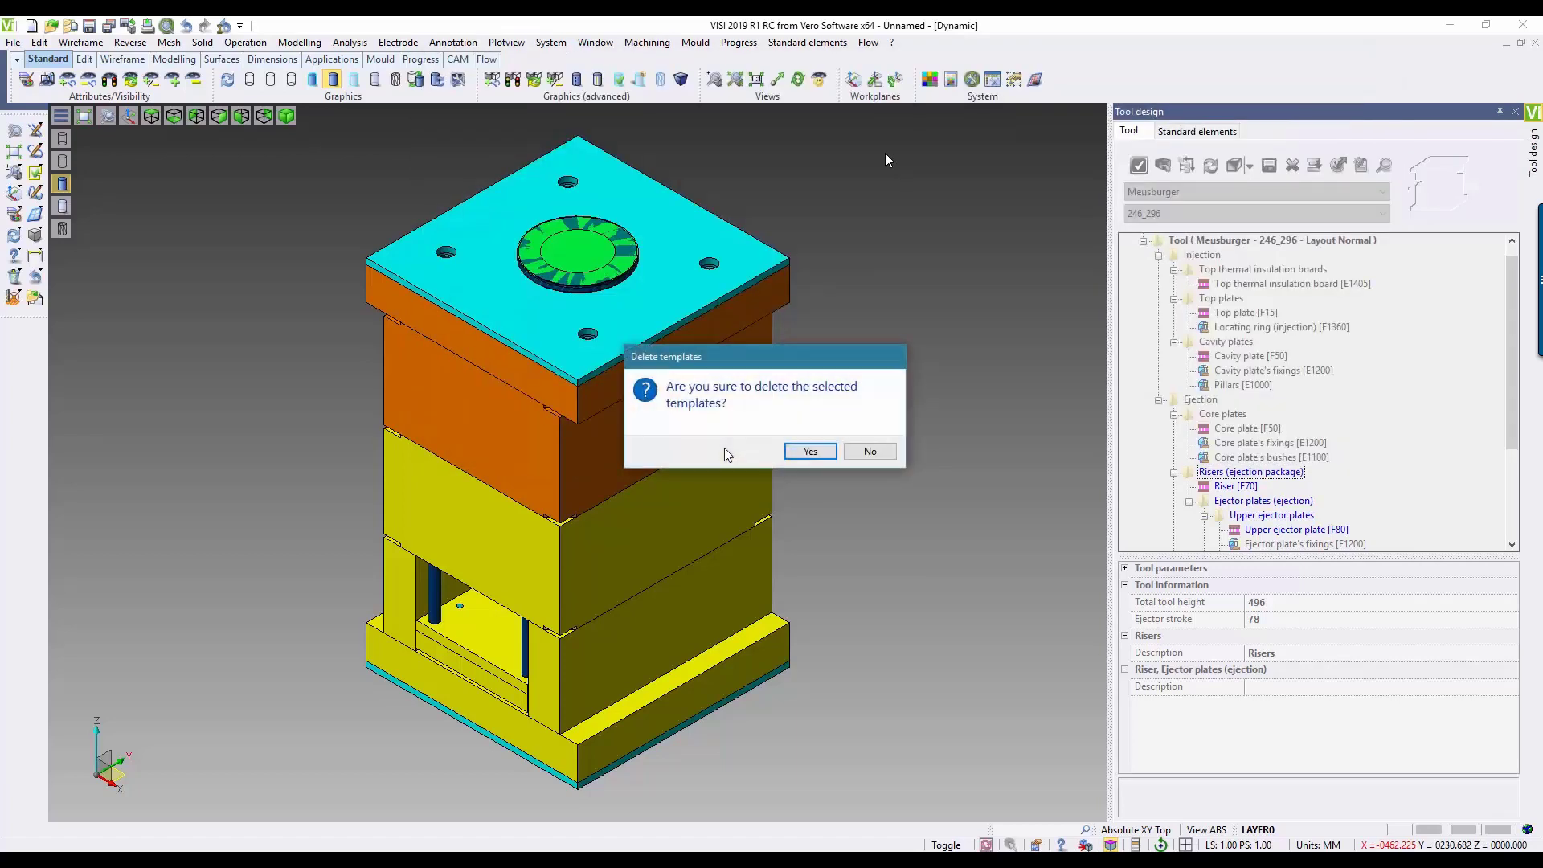
click(811, 452)
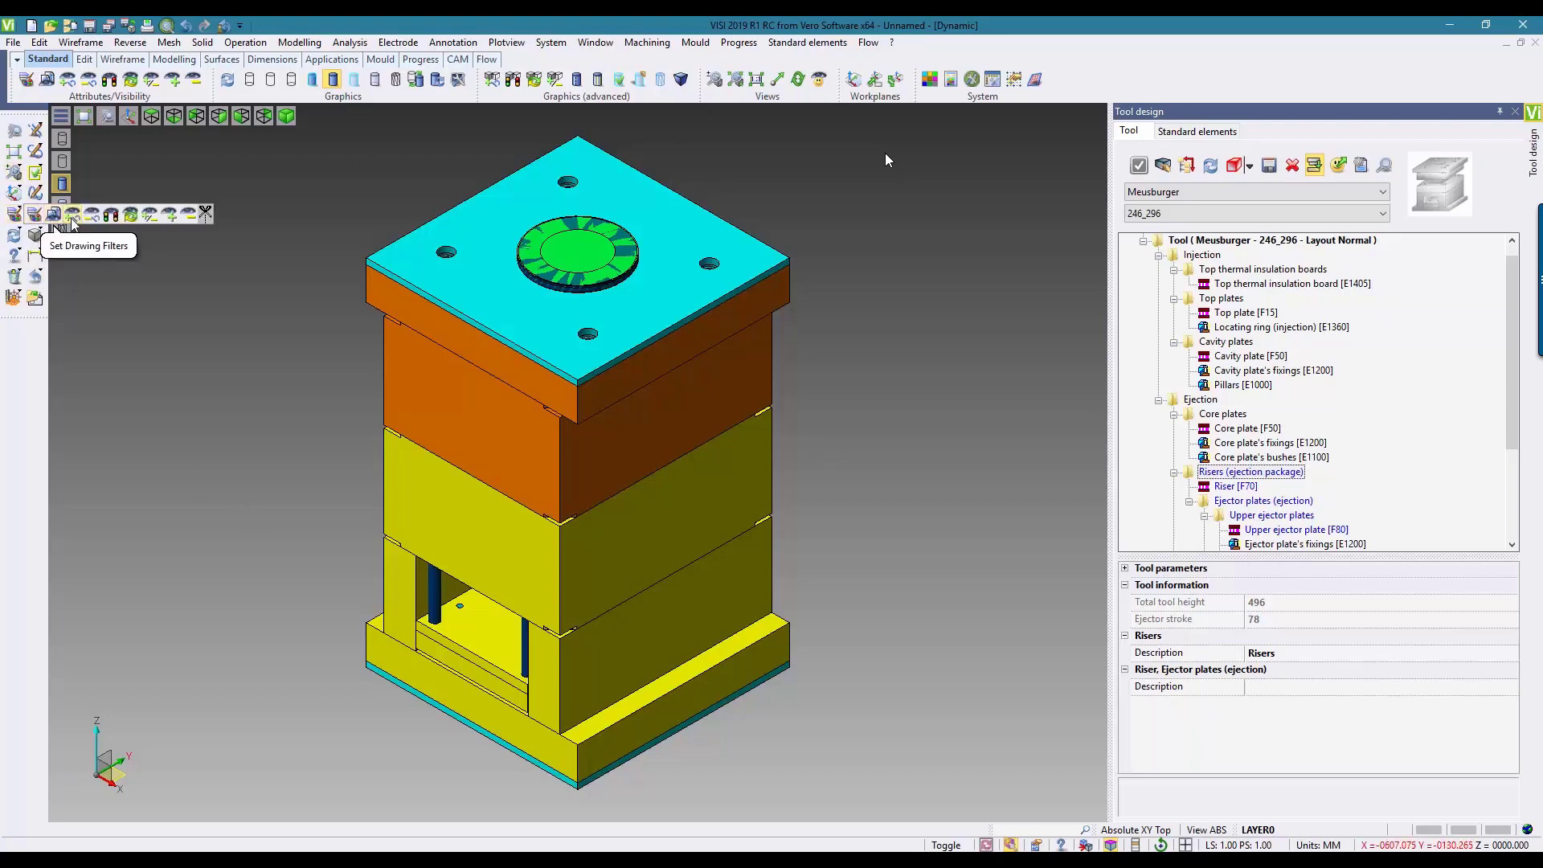
Step: Isolate the top thermal insulation board so that only this plate and its holes are displayed
click(14, 215)
click(510, 222)
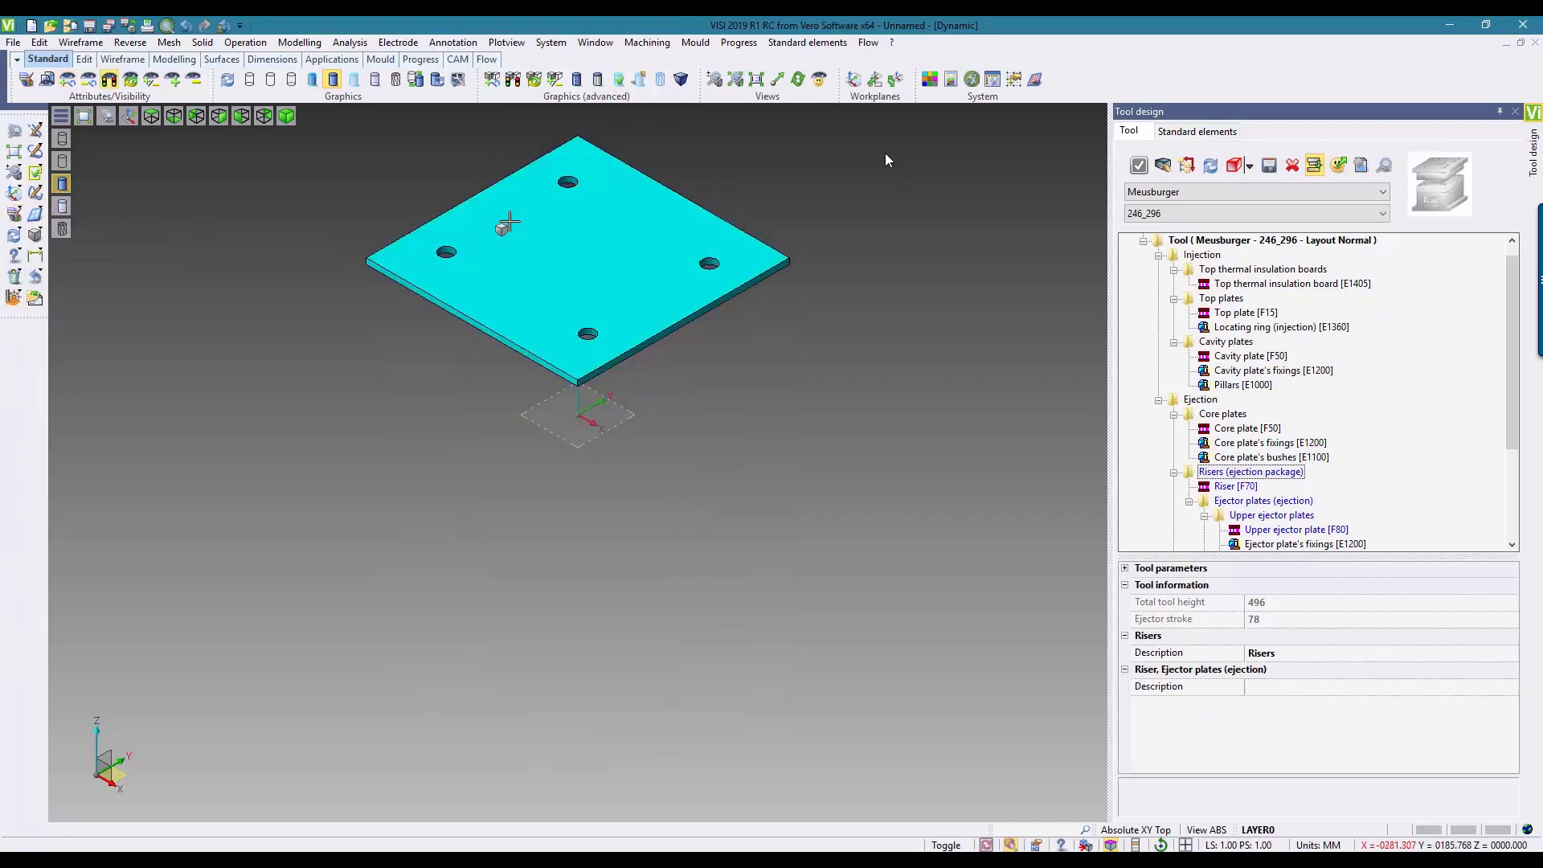
scroll(448, 282, up, 5)
scroll(438, 303, up, 3)
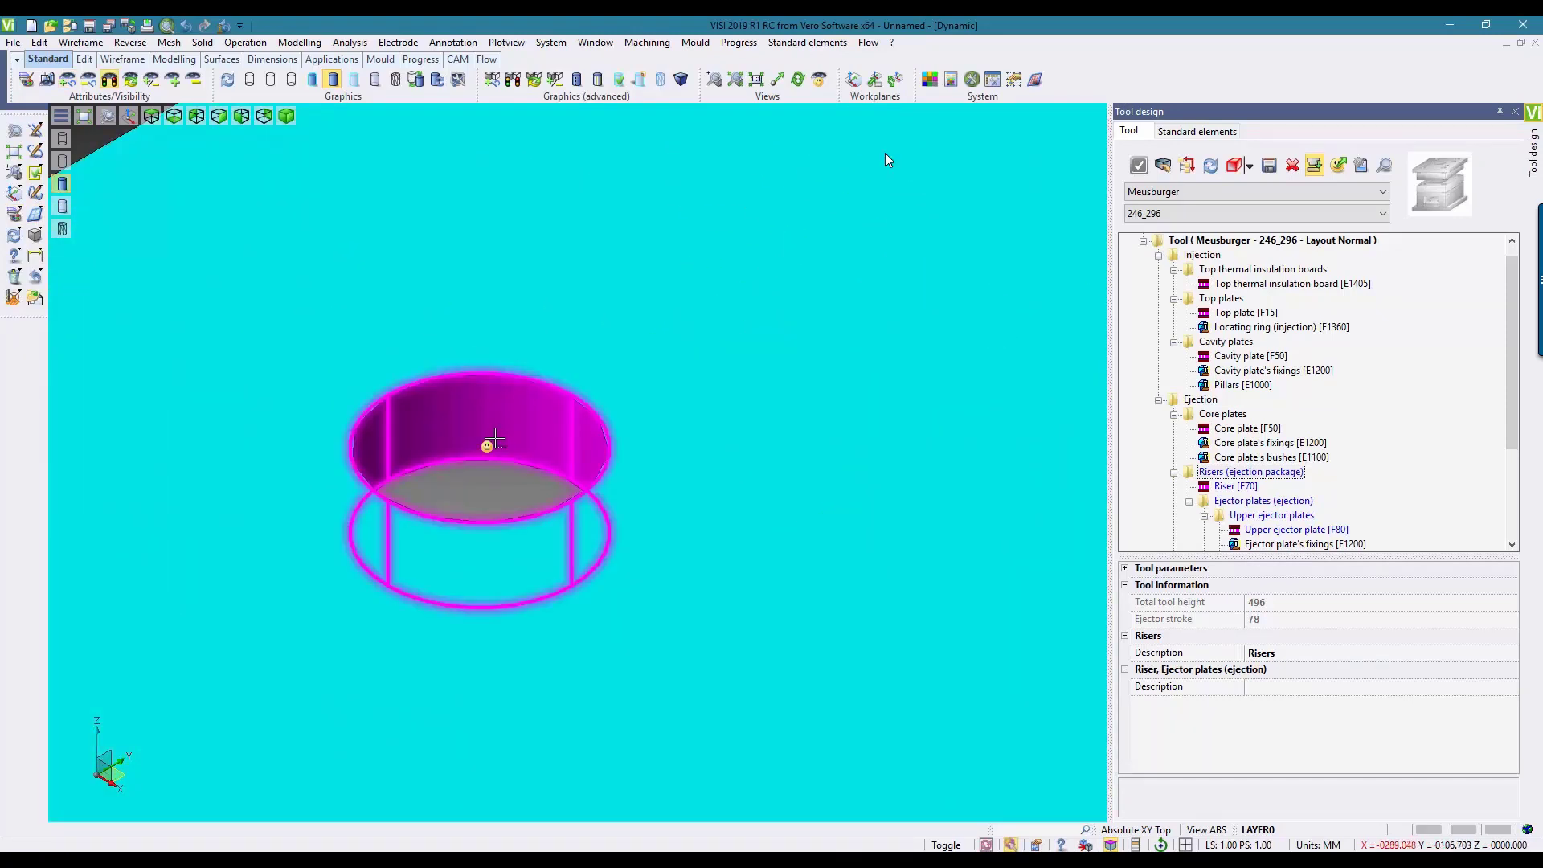
Step: Inspect the cylindrical face of a hole in the insulation board with the Surface analyser
click(349, 43)
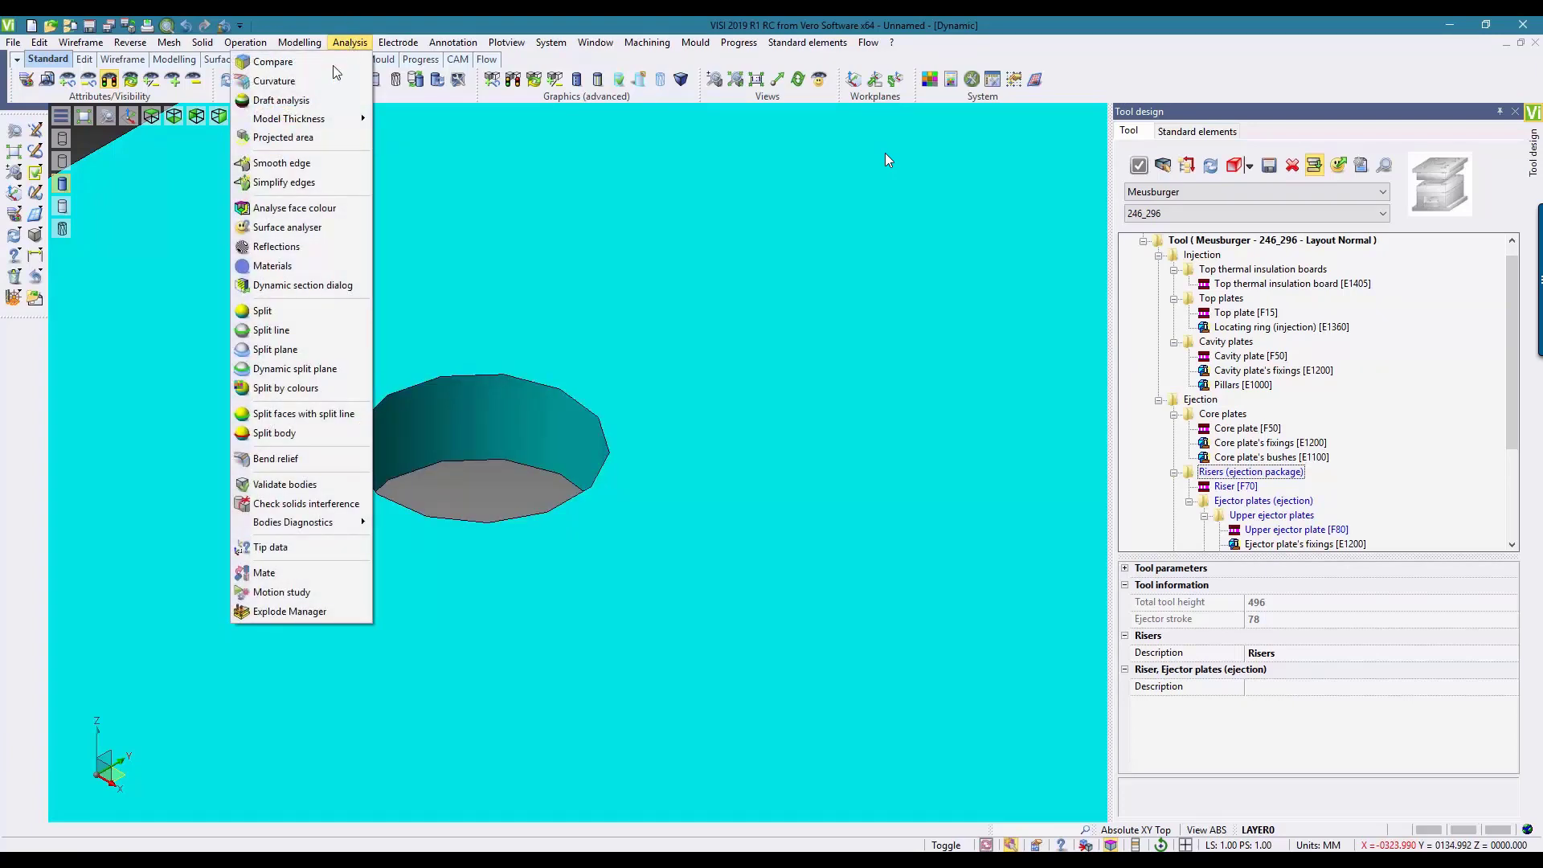
click(287, 227)
click(386, 460)
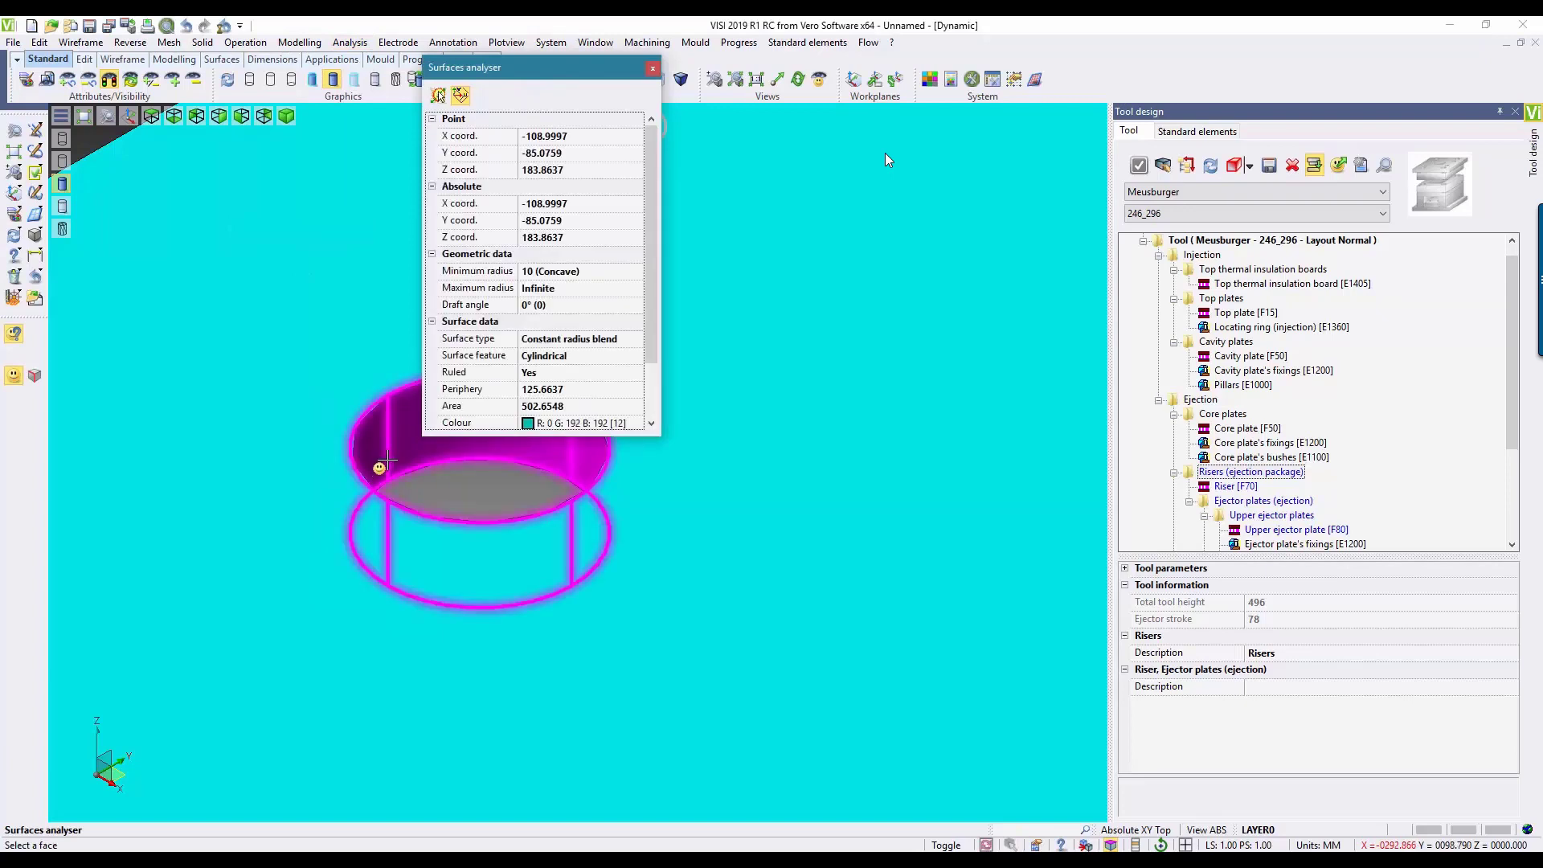
drag(661, 436, 721, 548)
drag(677, 69, 928, 124)
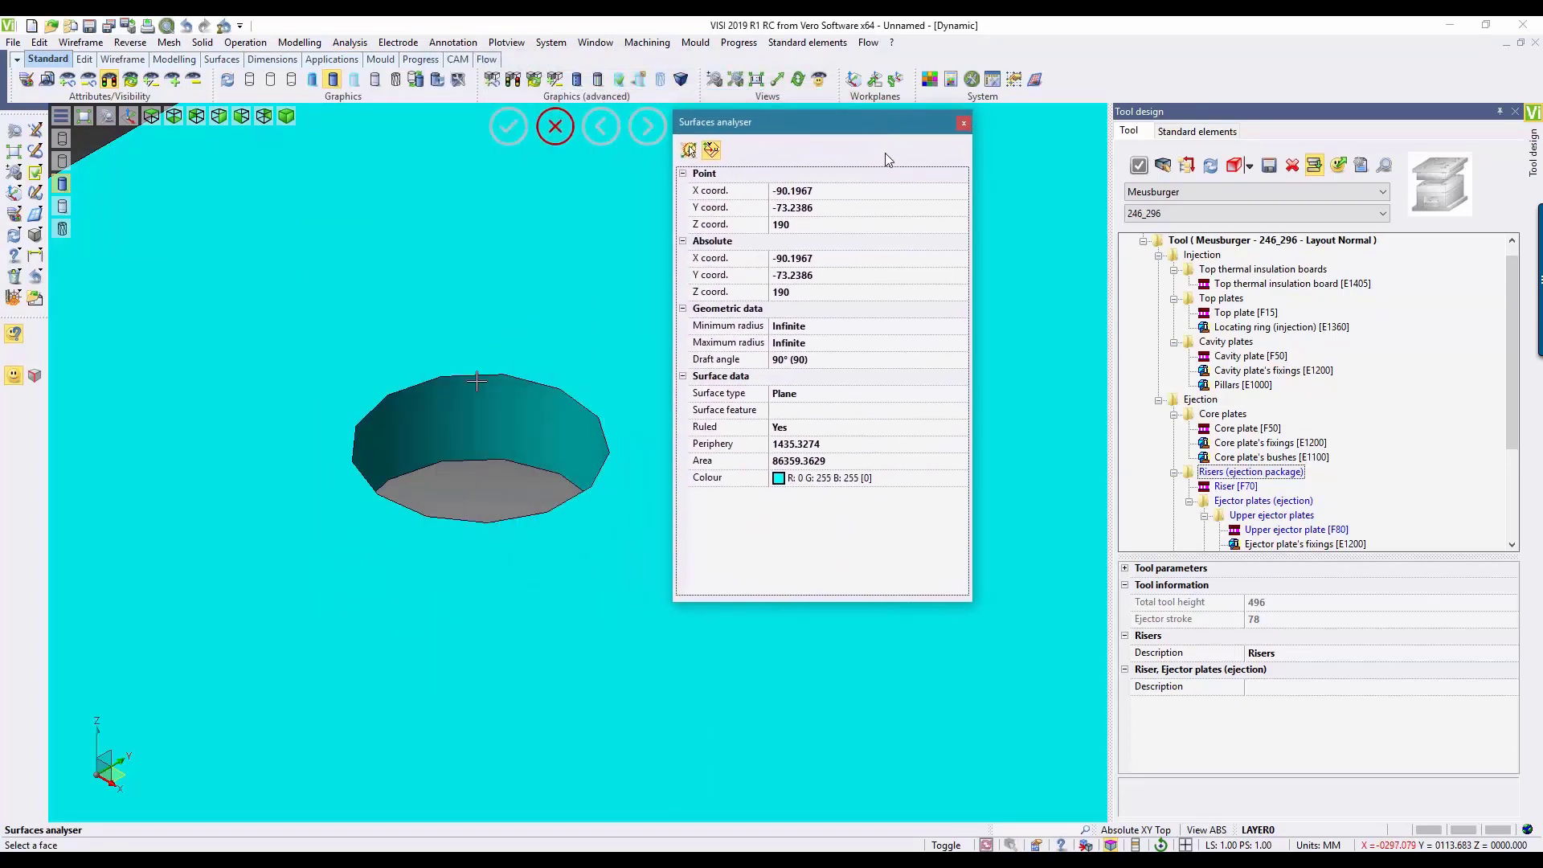
mouse_move(558, 418)
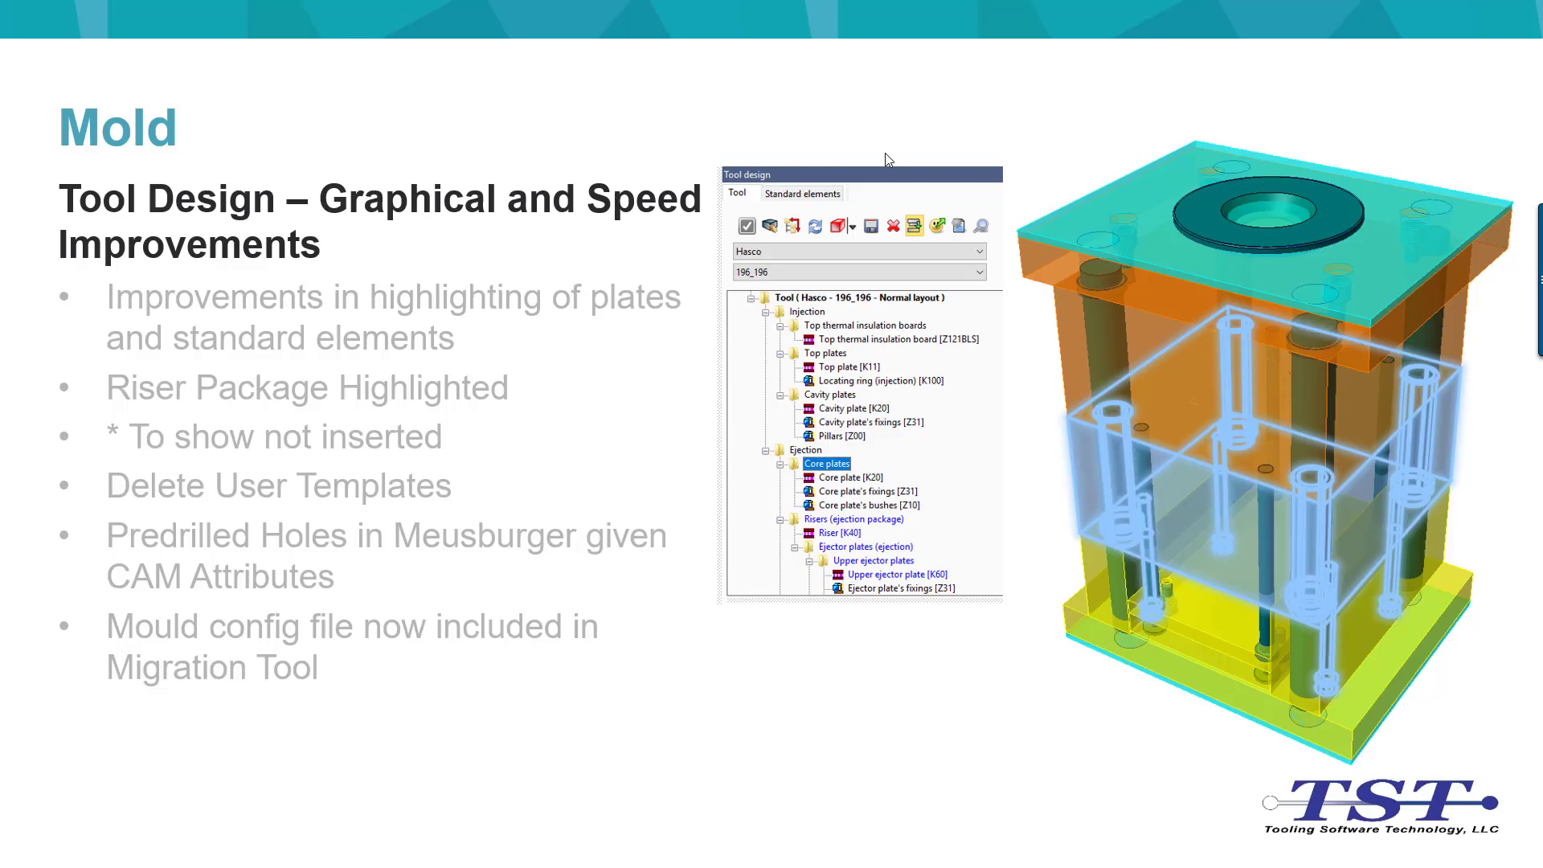
key(Right)
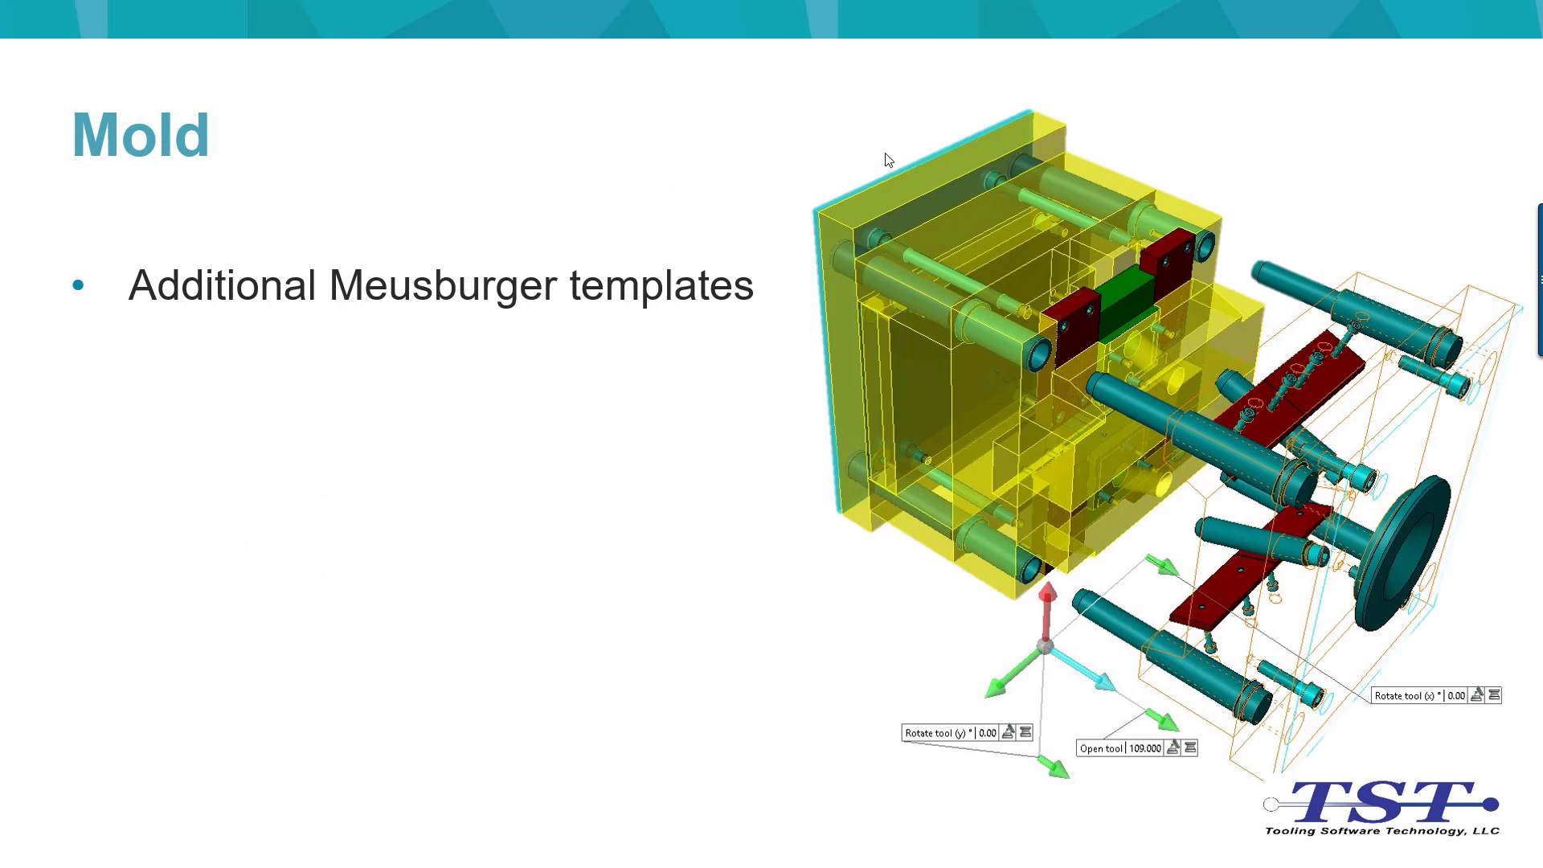
key(Right)
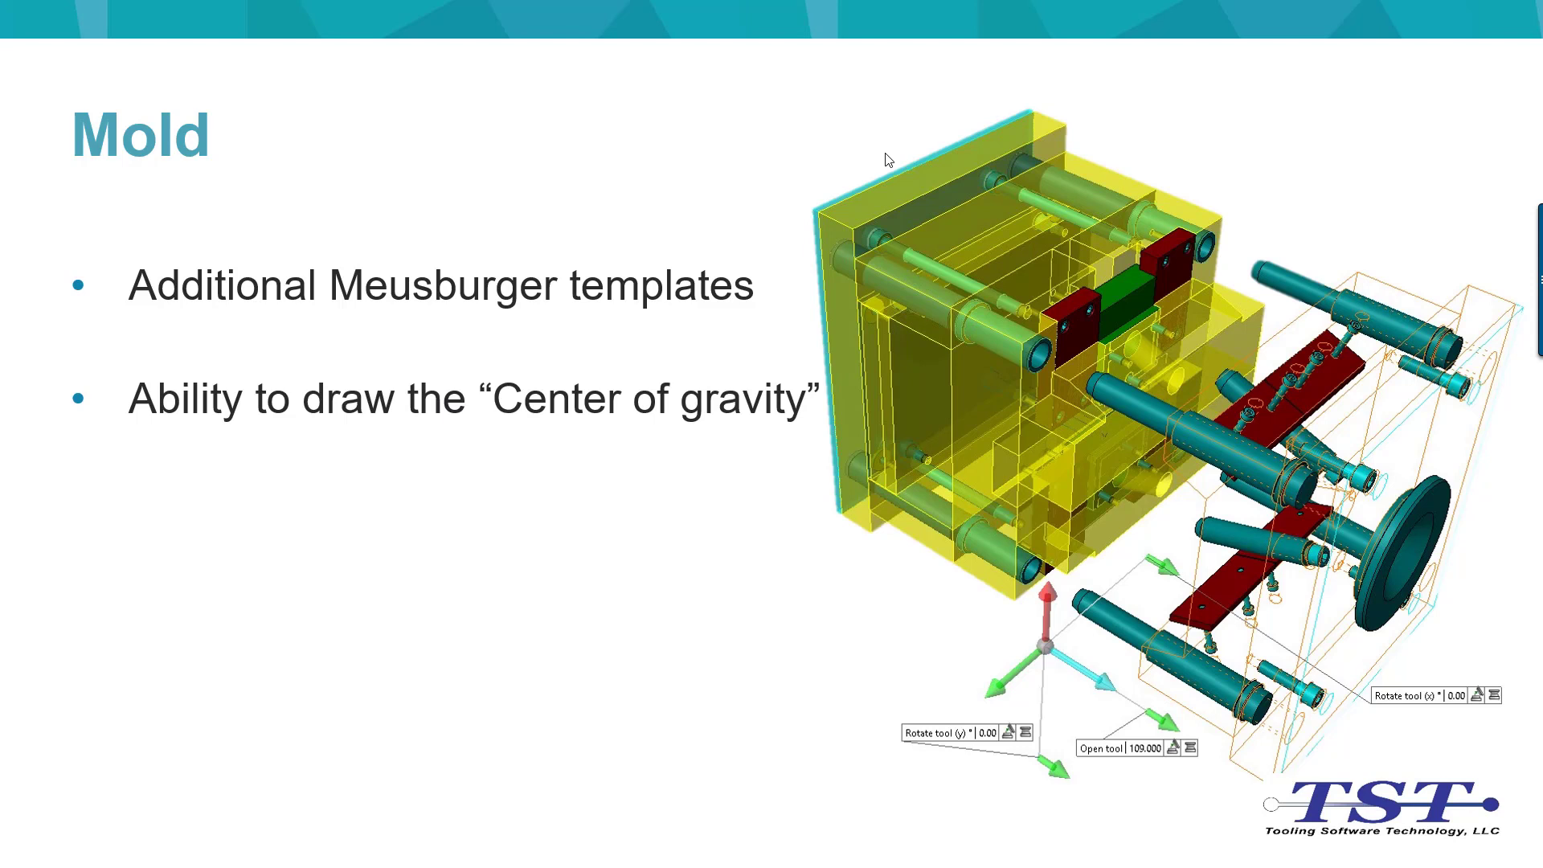
key(Right)
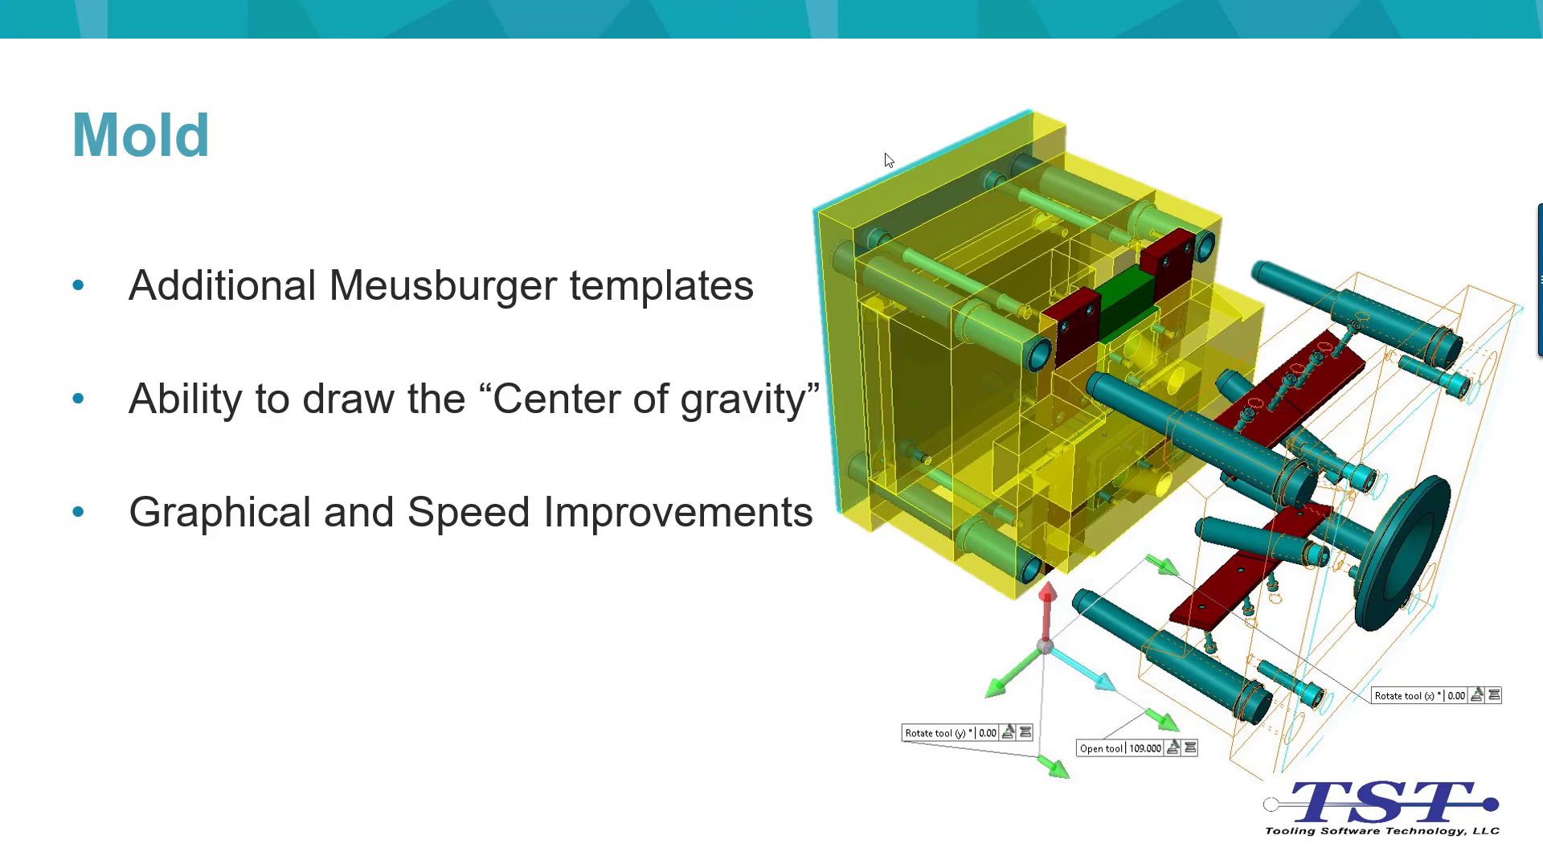
key(Right)
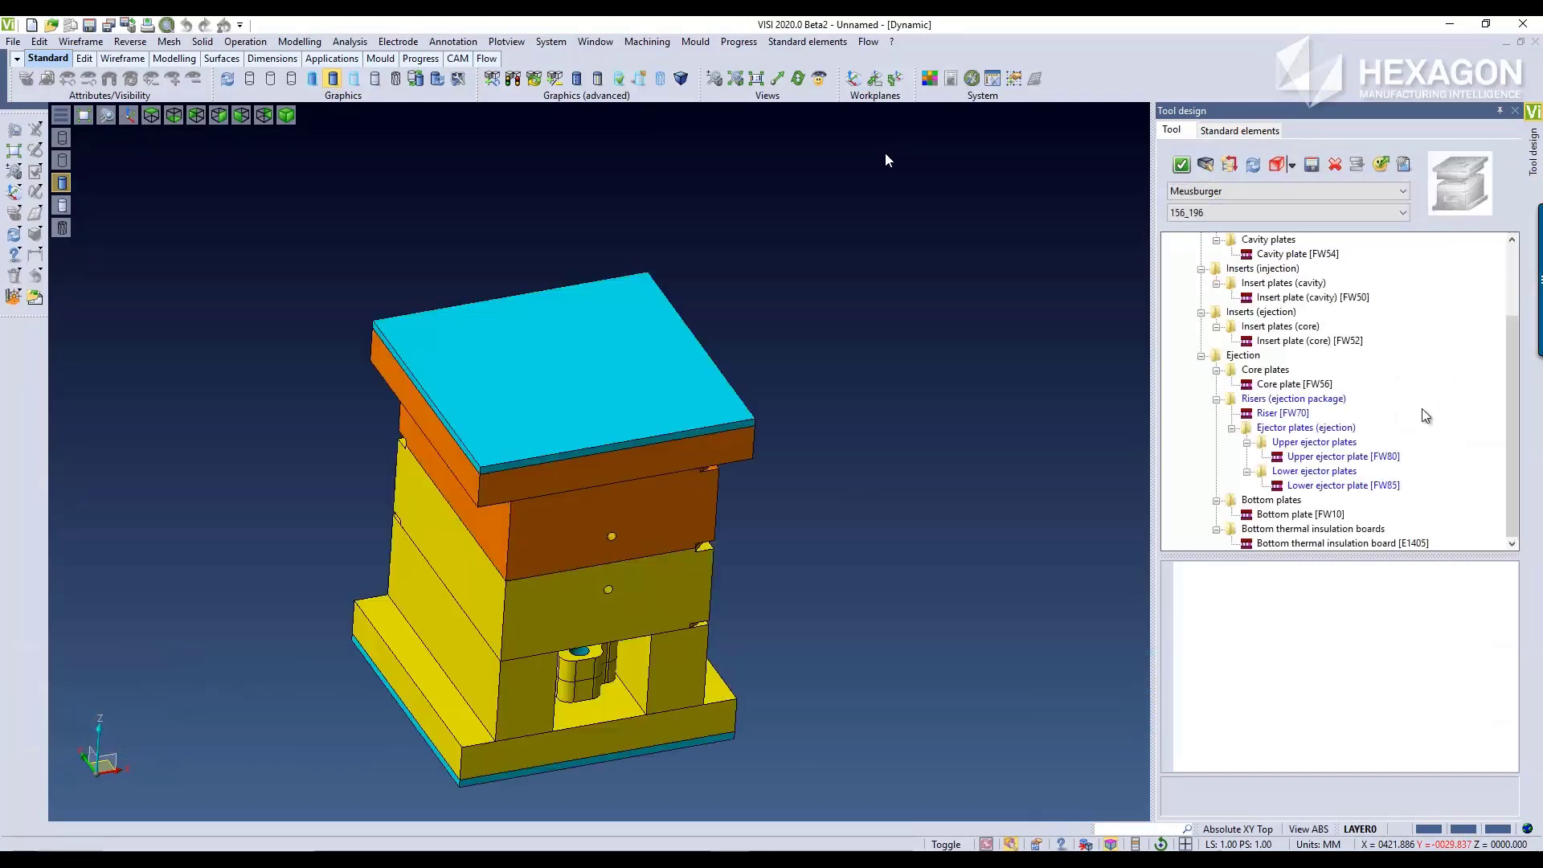
Step: Replace the displayed Meusburger mould with the Layout FM template
mouse_move(732, 521)
middle_down()
mouse_move(772, 454)
mouse_move(730, 485)
mouse_move(943, 483)
mouse_move(868, 475)
mouse_move(885, 506)
mouse_move(865, 493)
mouse_move(858, 505)
middle_up()
scroll(747, 486, up, 2)
scroll(744, 482, up, 2)
key(s)
key(s)
middle_drag(912, 455, 836, 486)
click(1457, 178)
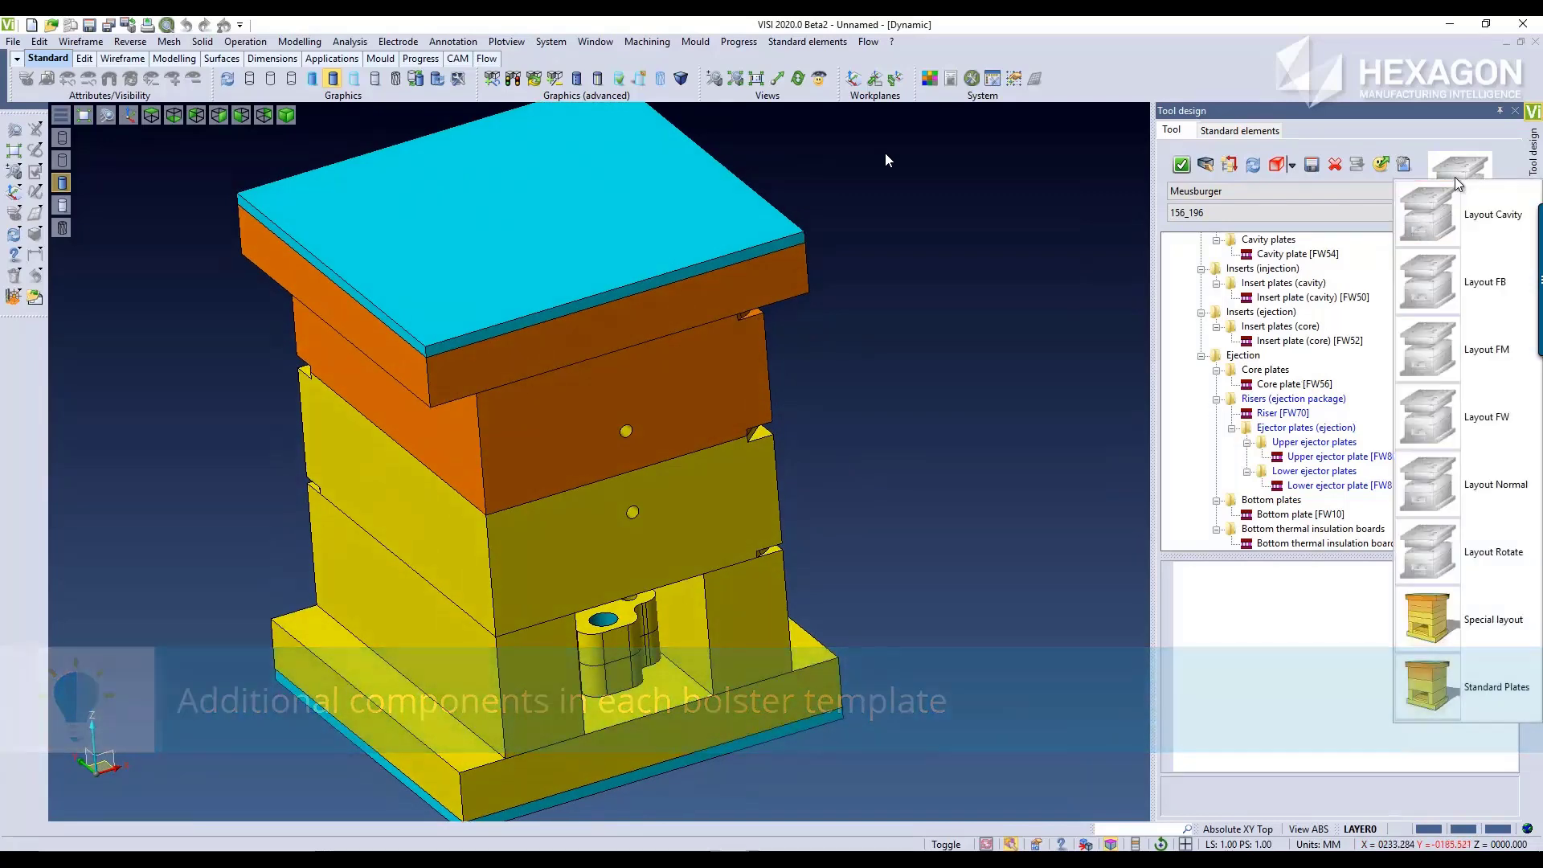
click(1438, 355)
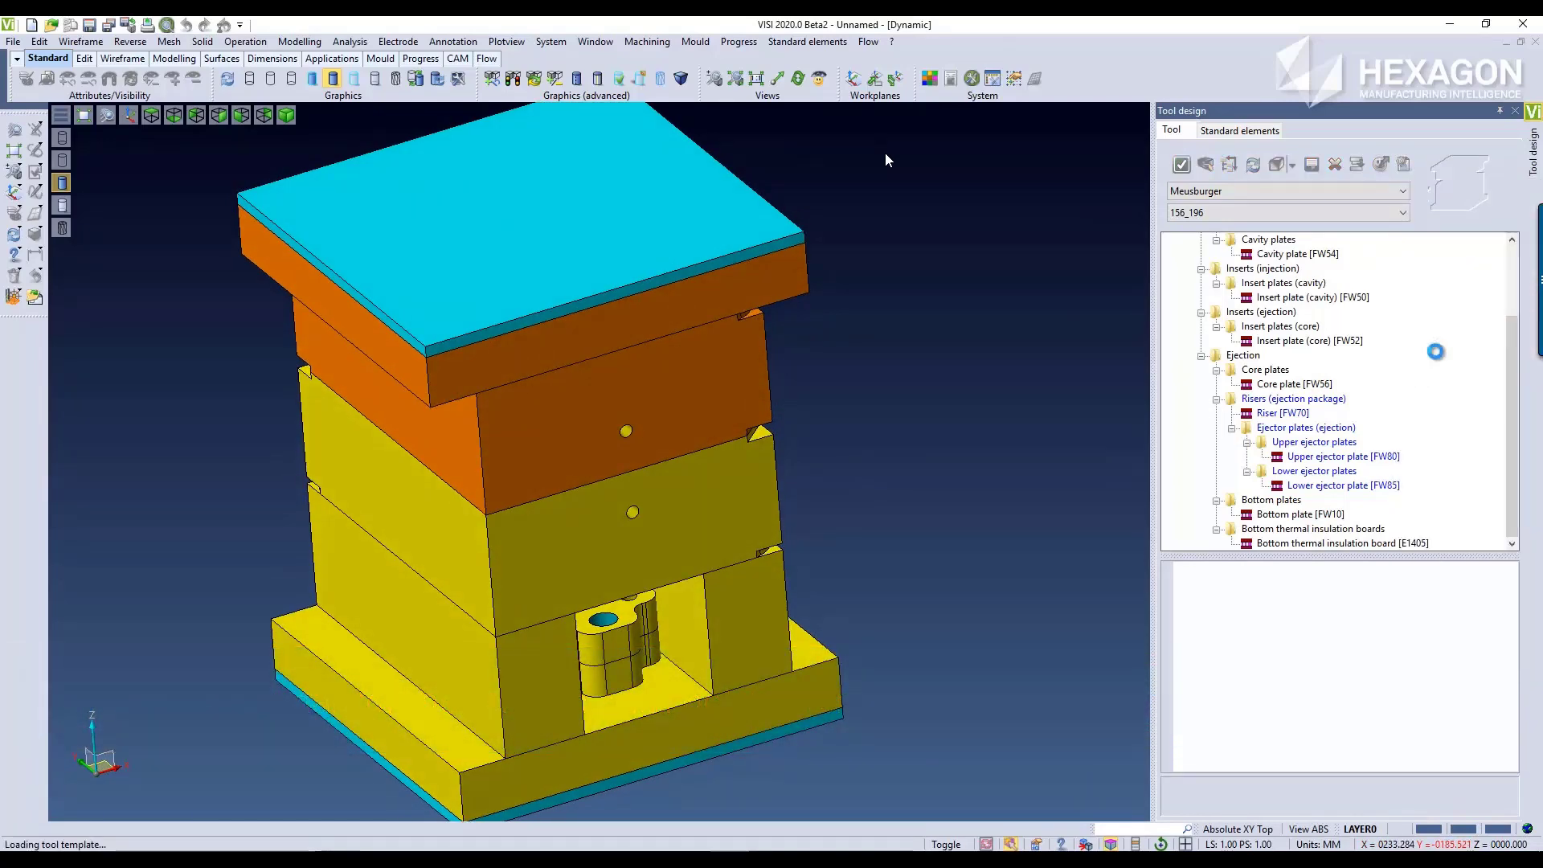
Step: Switch the tool to the Layout FB template and set its size to 246_246
middle_drag(766, 351, 863, 461)
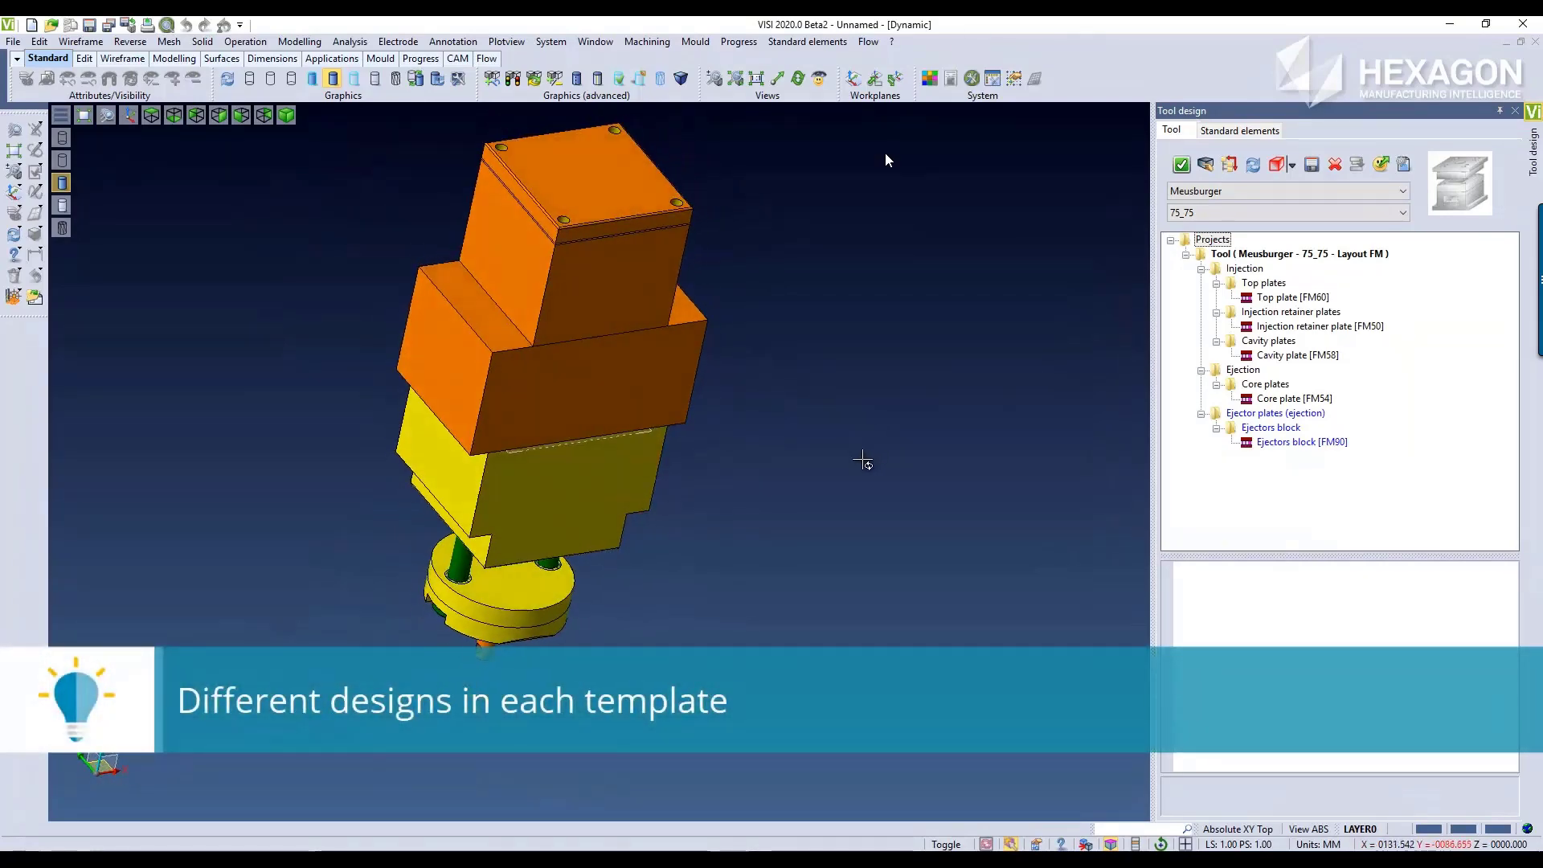
click(1457, 217)
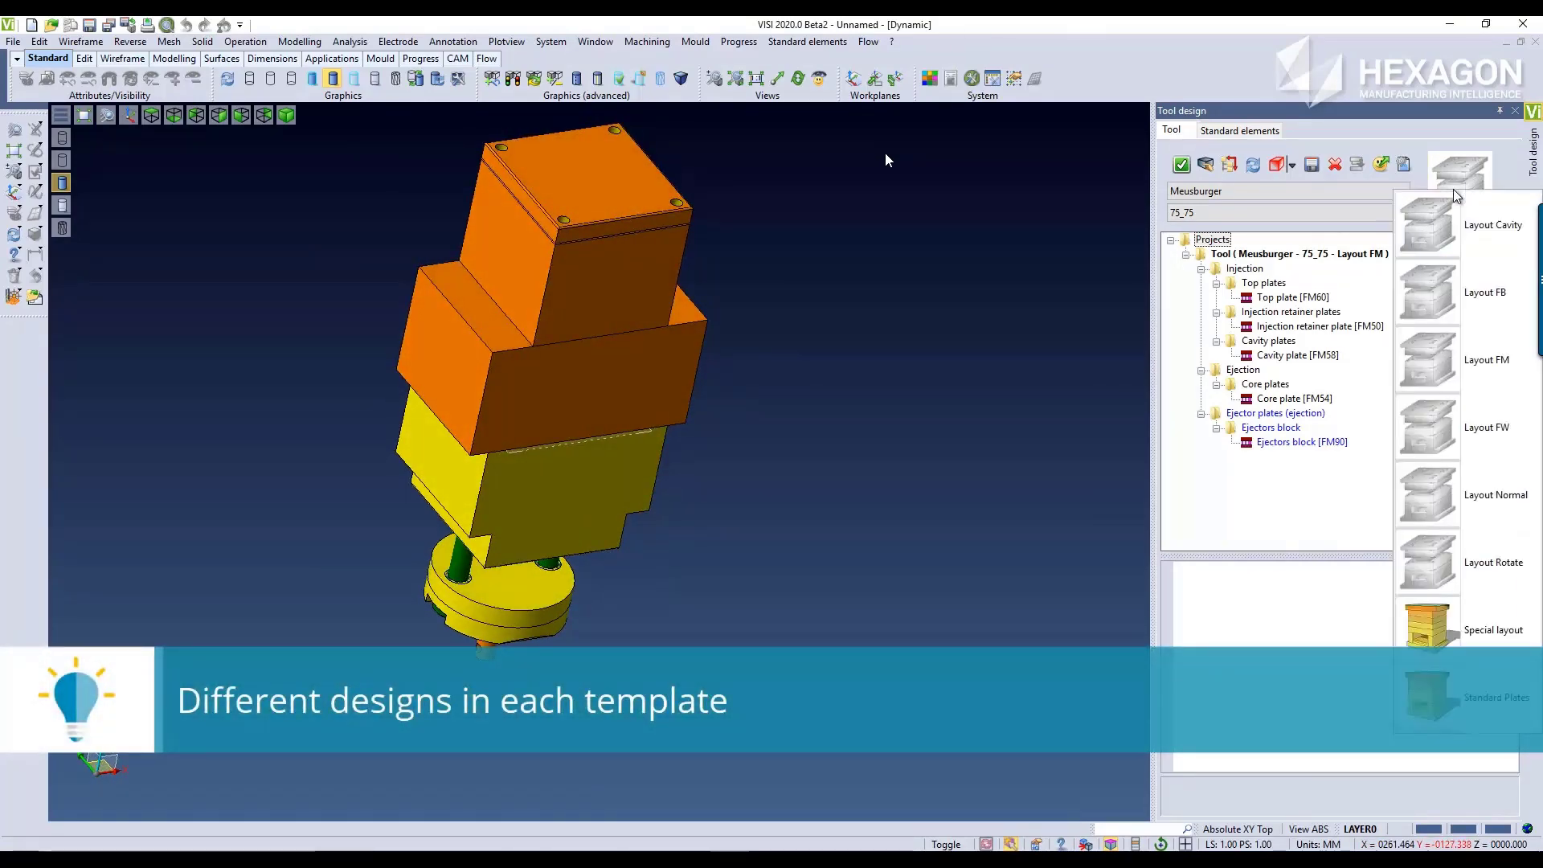
click(1439, 304)
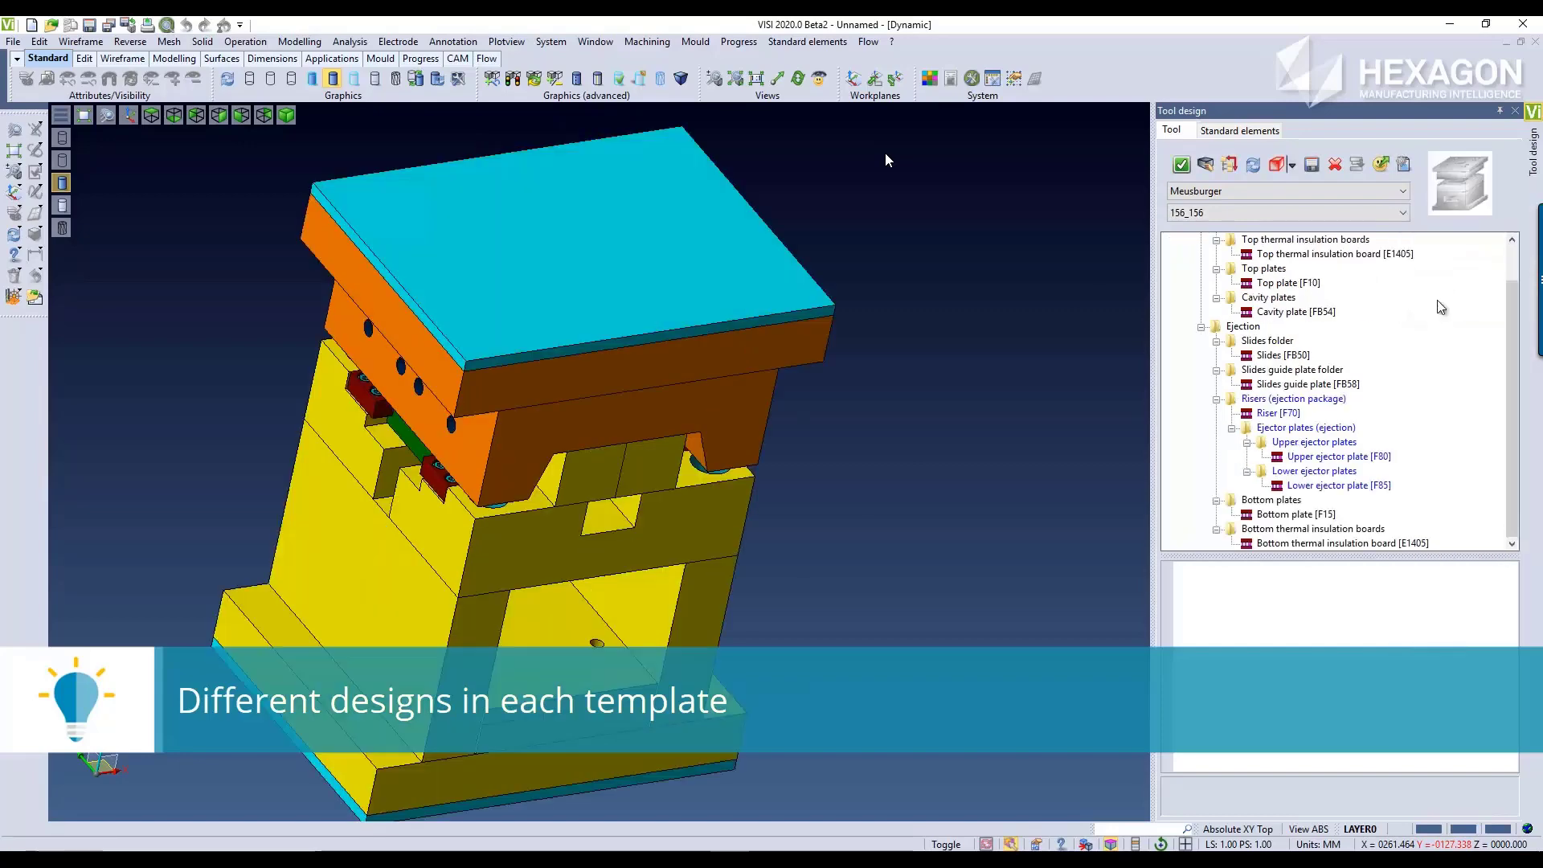
middle_drag(922, 539, 883, 487)
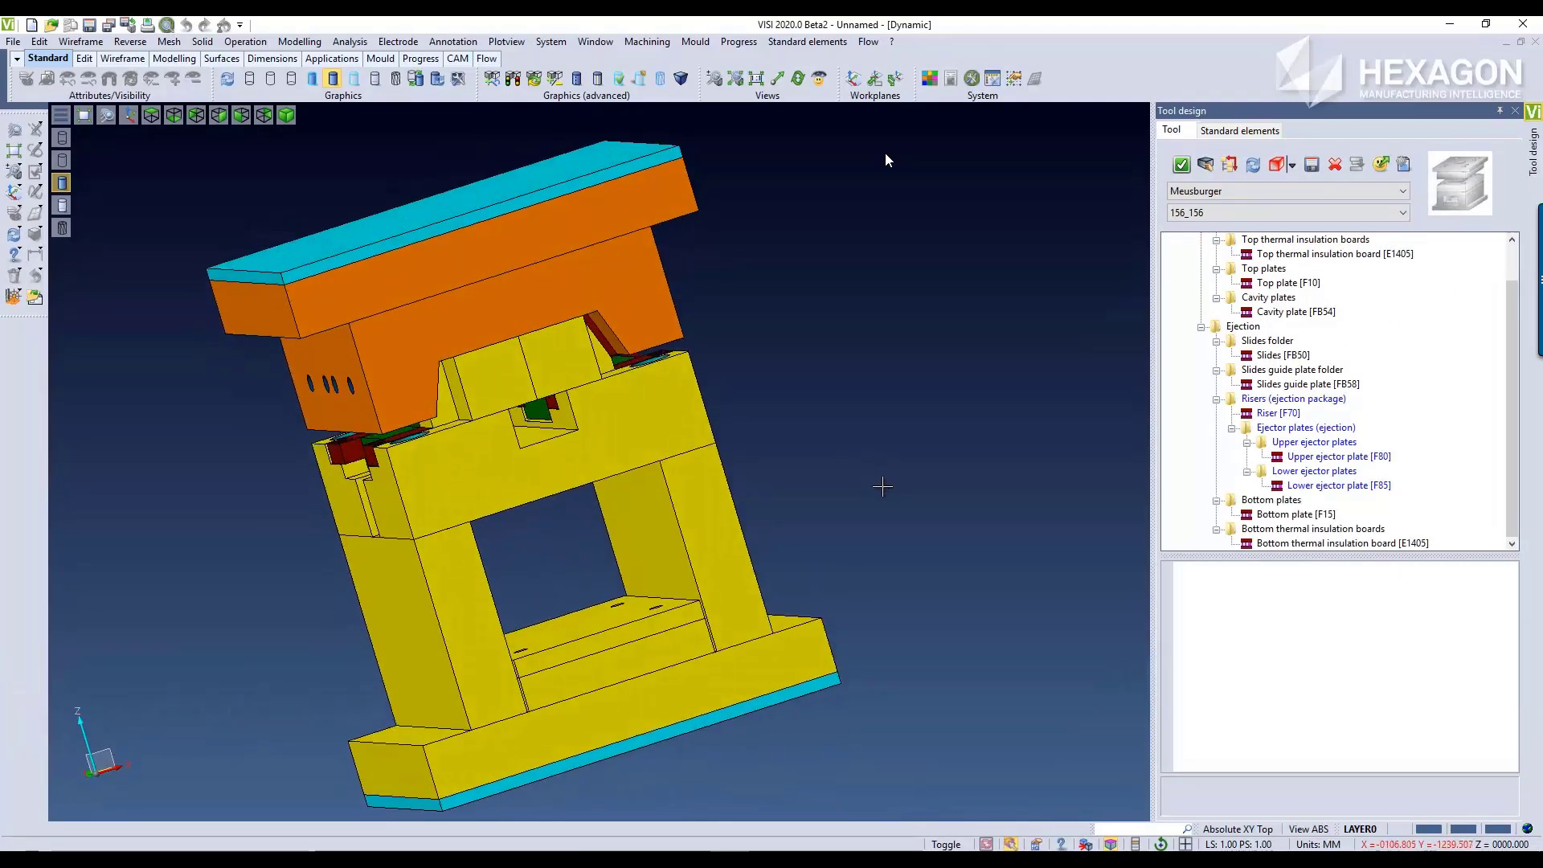
click(1294, 213)
click(1278, 277)
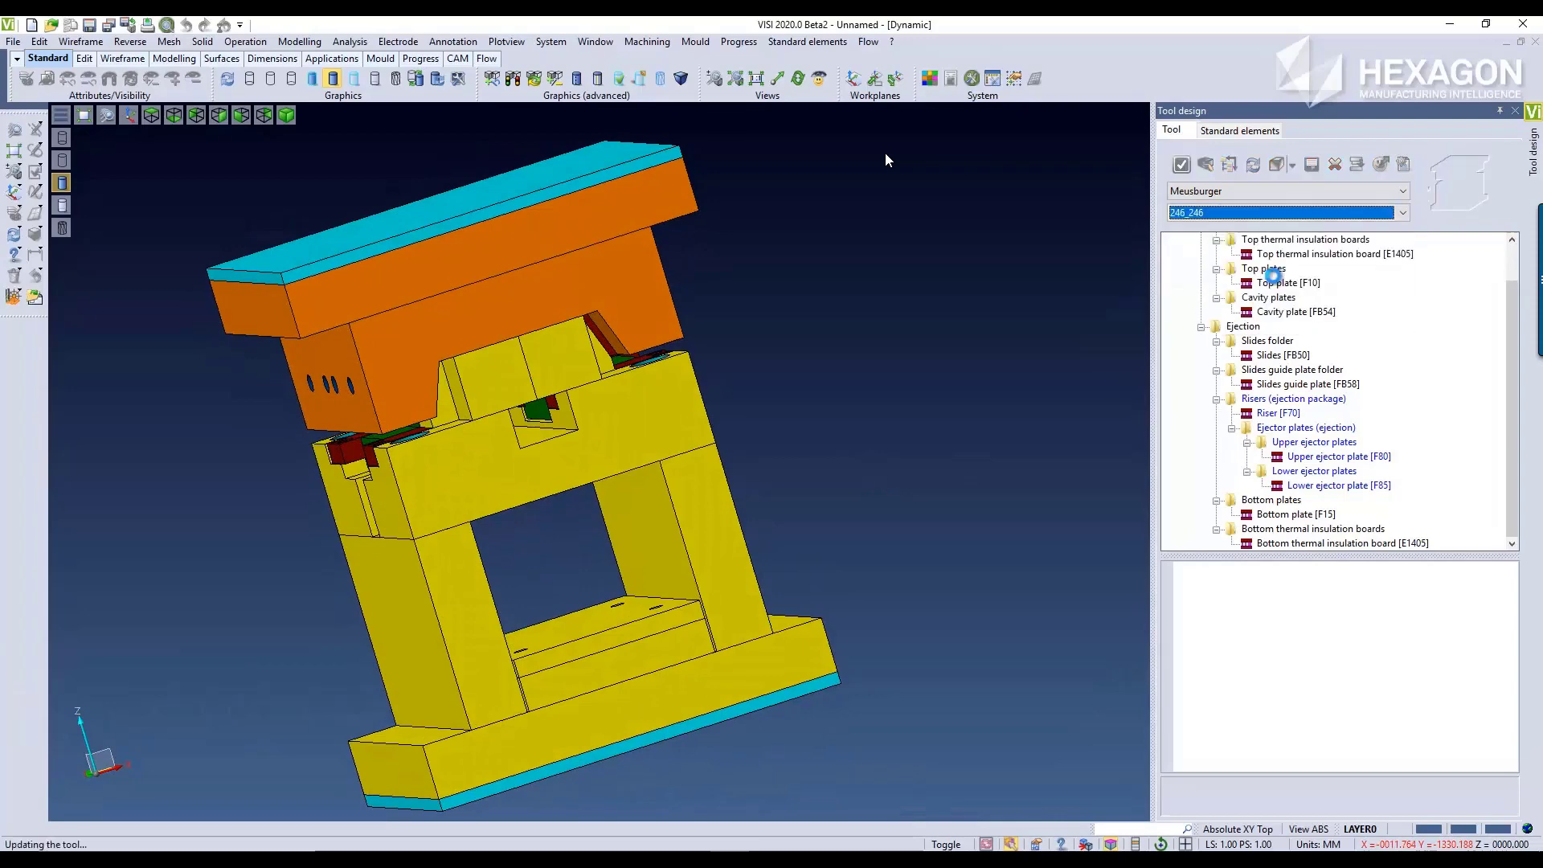
Step: Preview the Layout FB mould opening with Open tool to examine the integrated sliders, and exit the command
scroll(813, 534, down, 3)
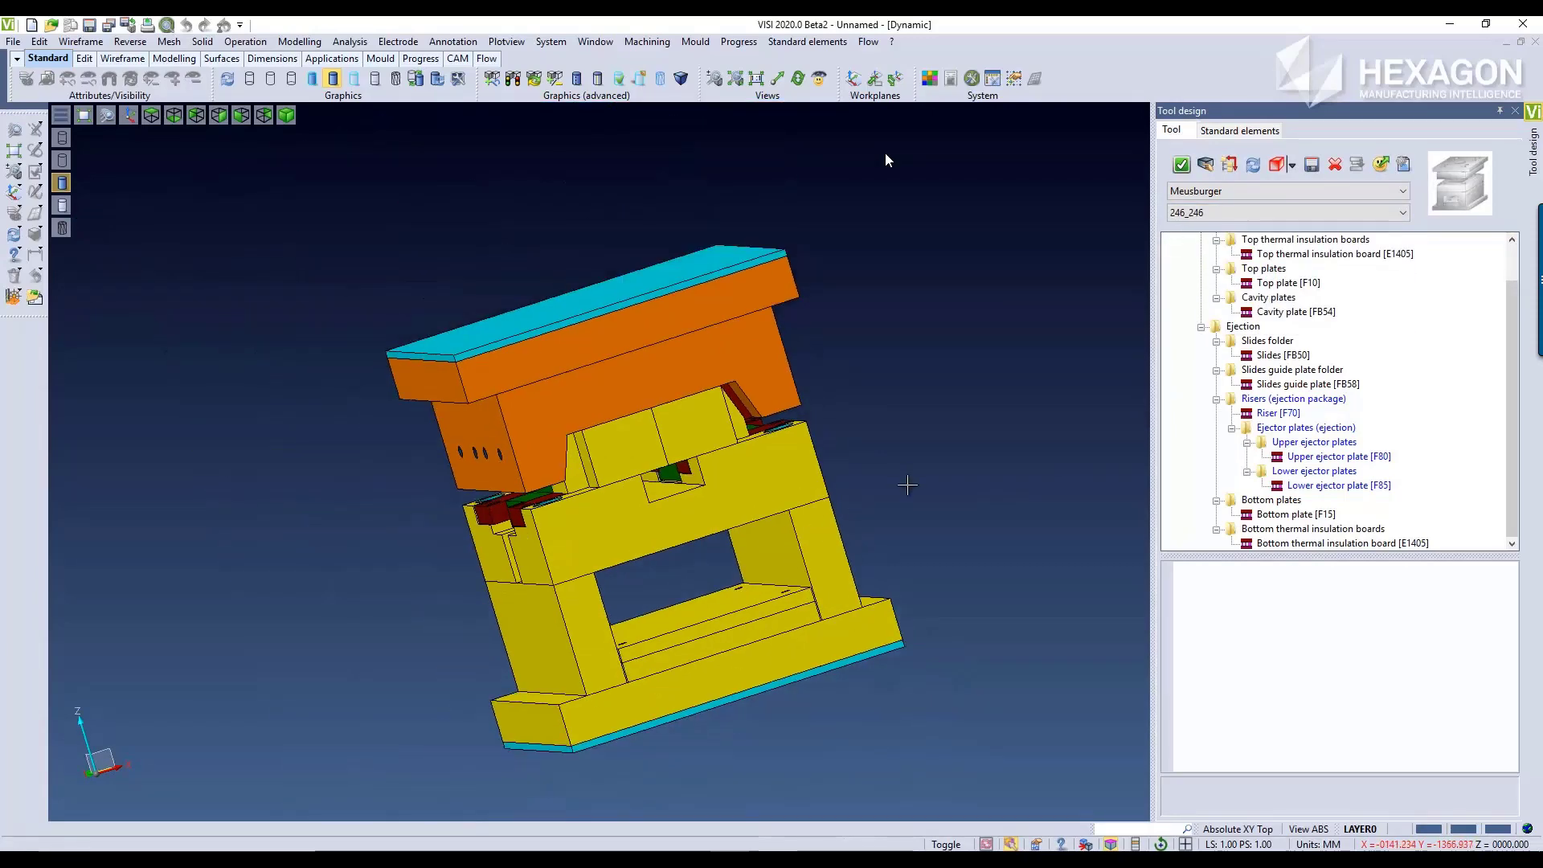
middle_drag(907, 486, 944, 465)
scroll(1450, 406, up, 1)
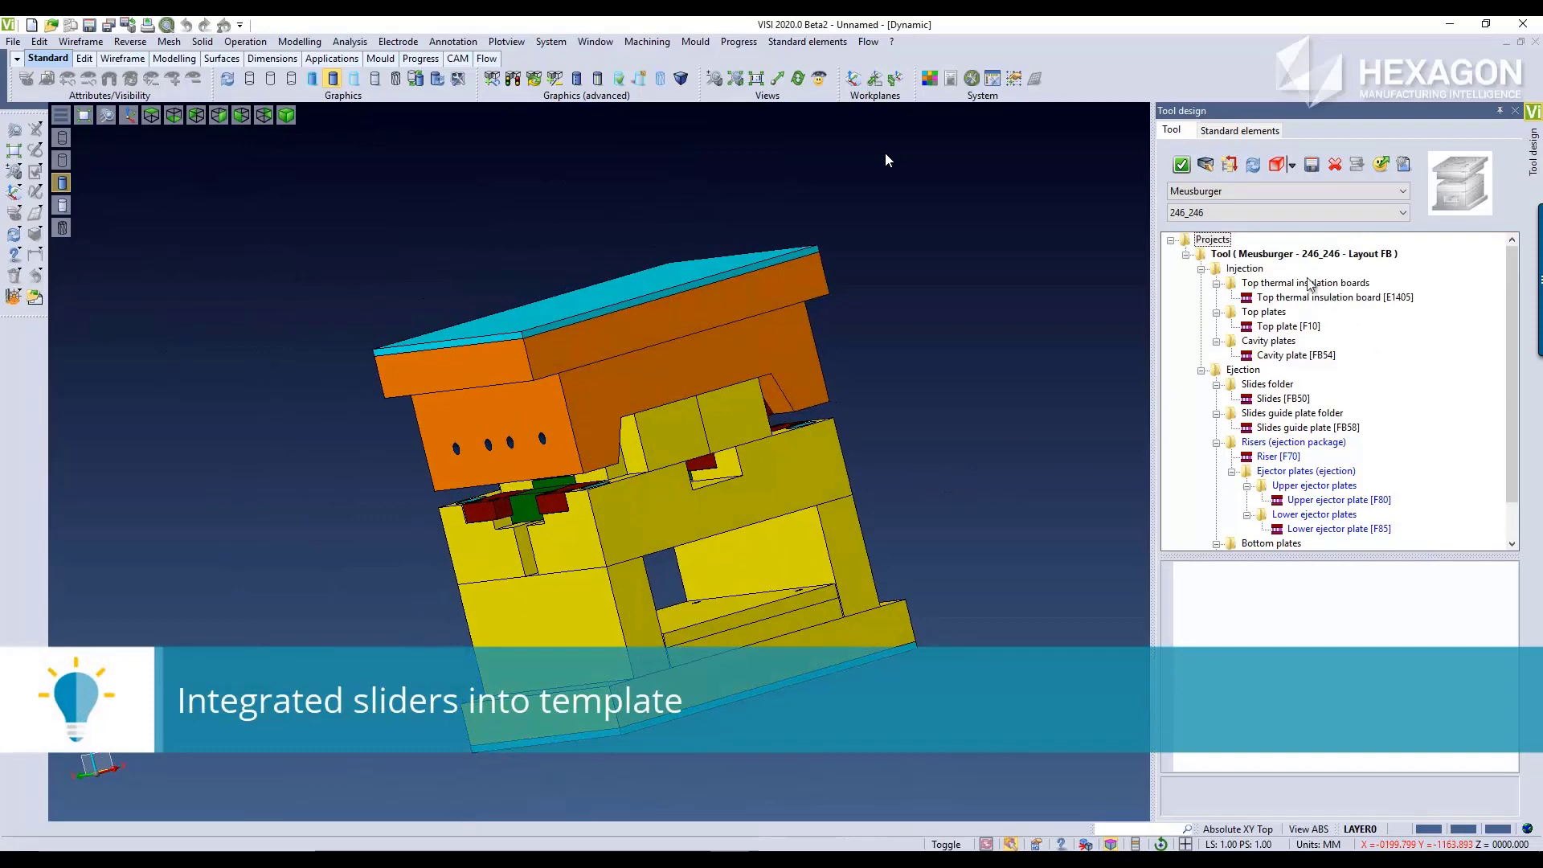
right_click(1272, 255)
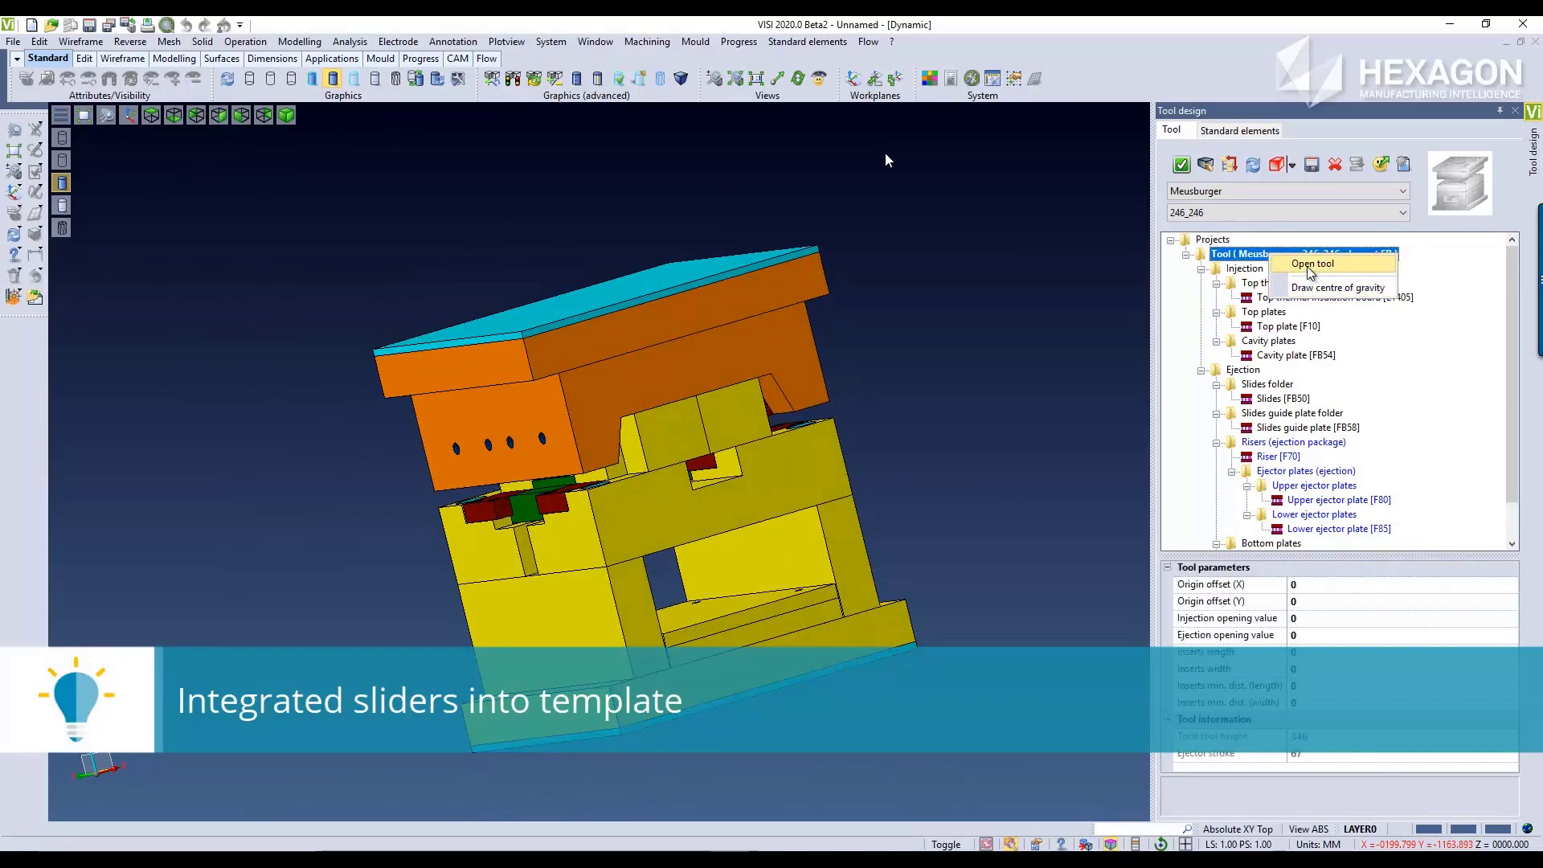
click(1312, 264)
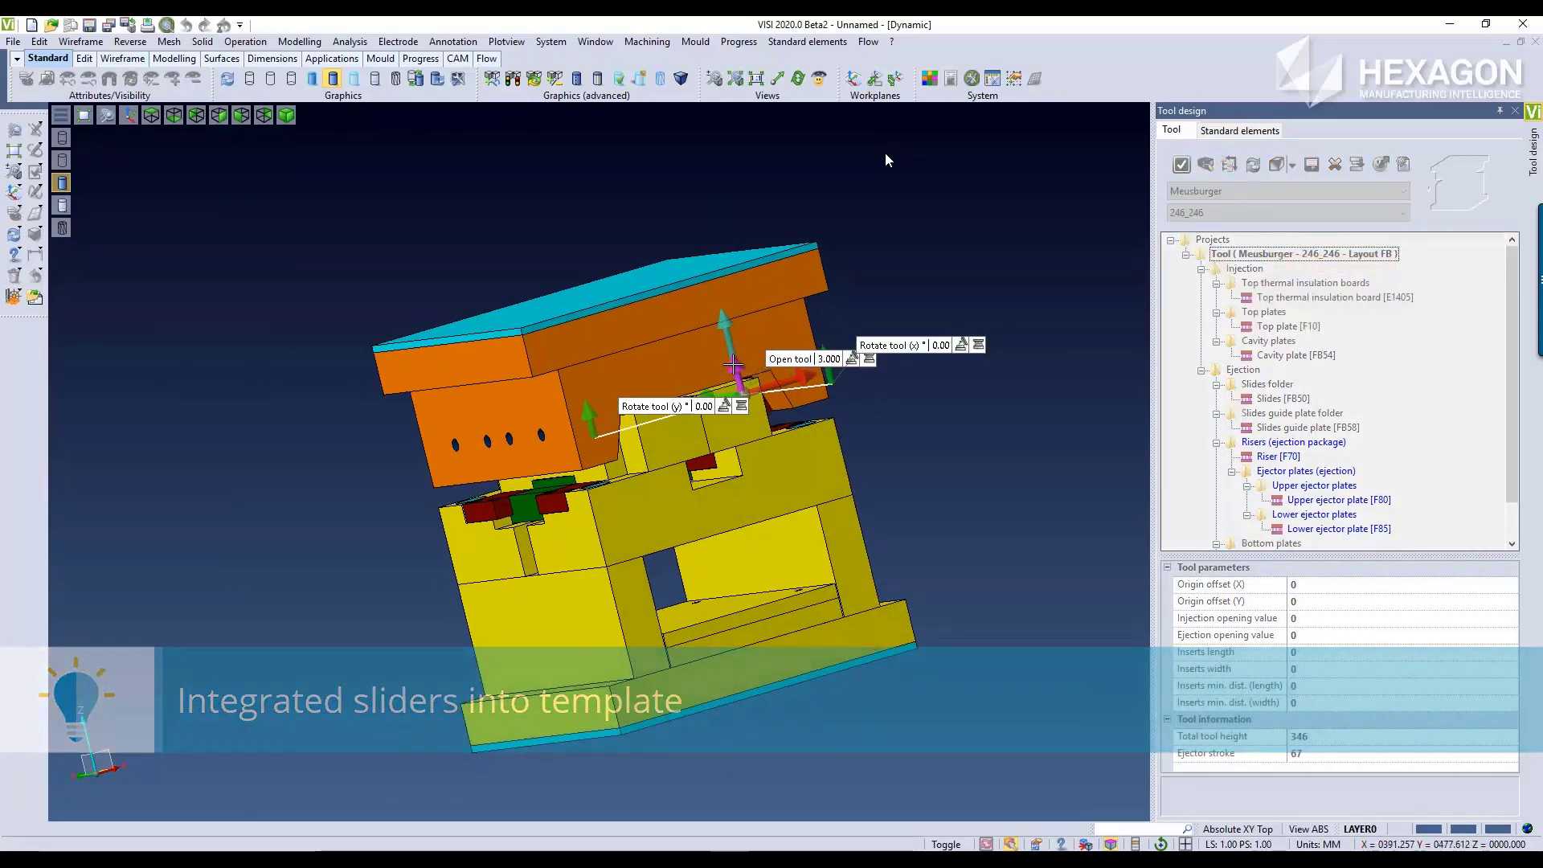
drag(733, 364, 688, 223)
middle_drag(690, 434, 707, 365)
key(Escape)
middle_drag(908, 442, 949, 465)
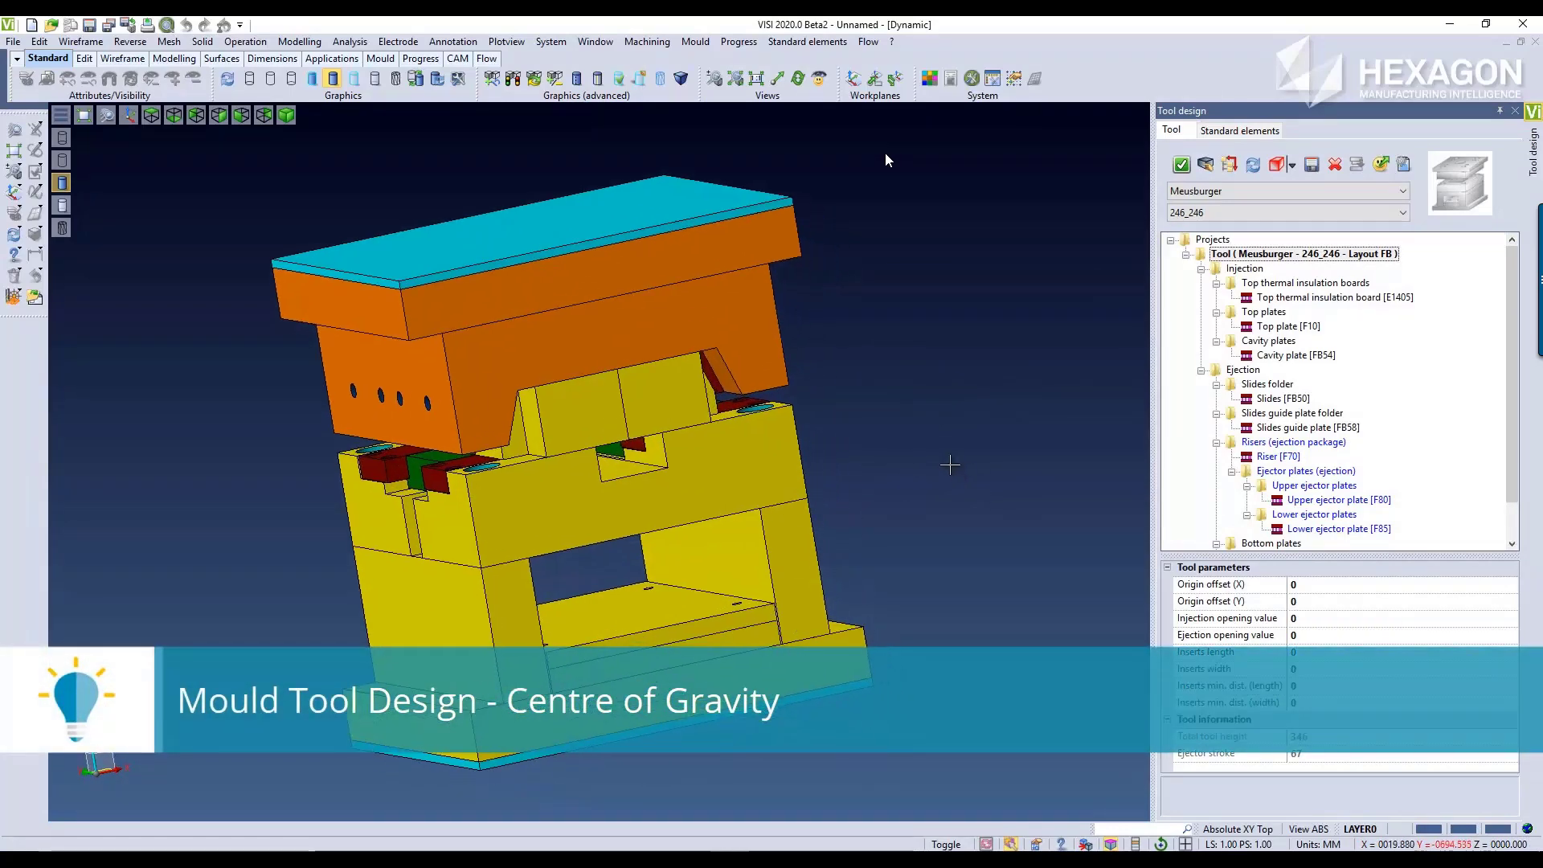
Step: Draw the centre of gravity of the Layout FB tool and close the Tool design panel
right_click(1242, 253)
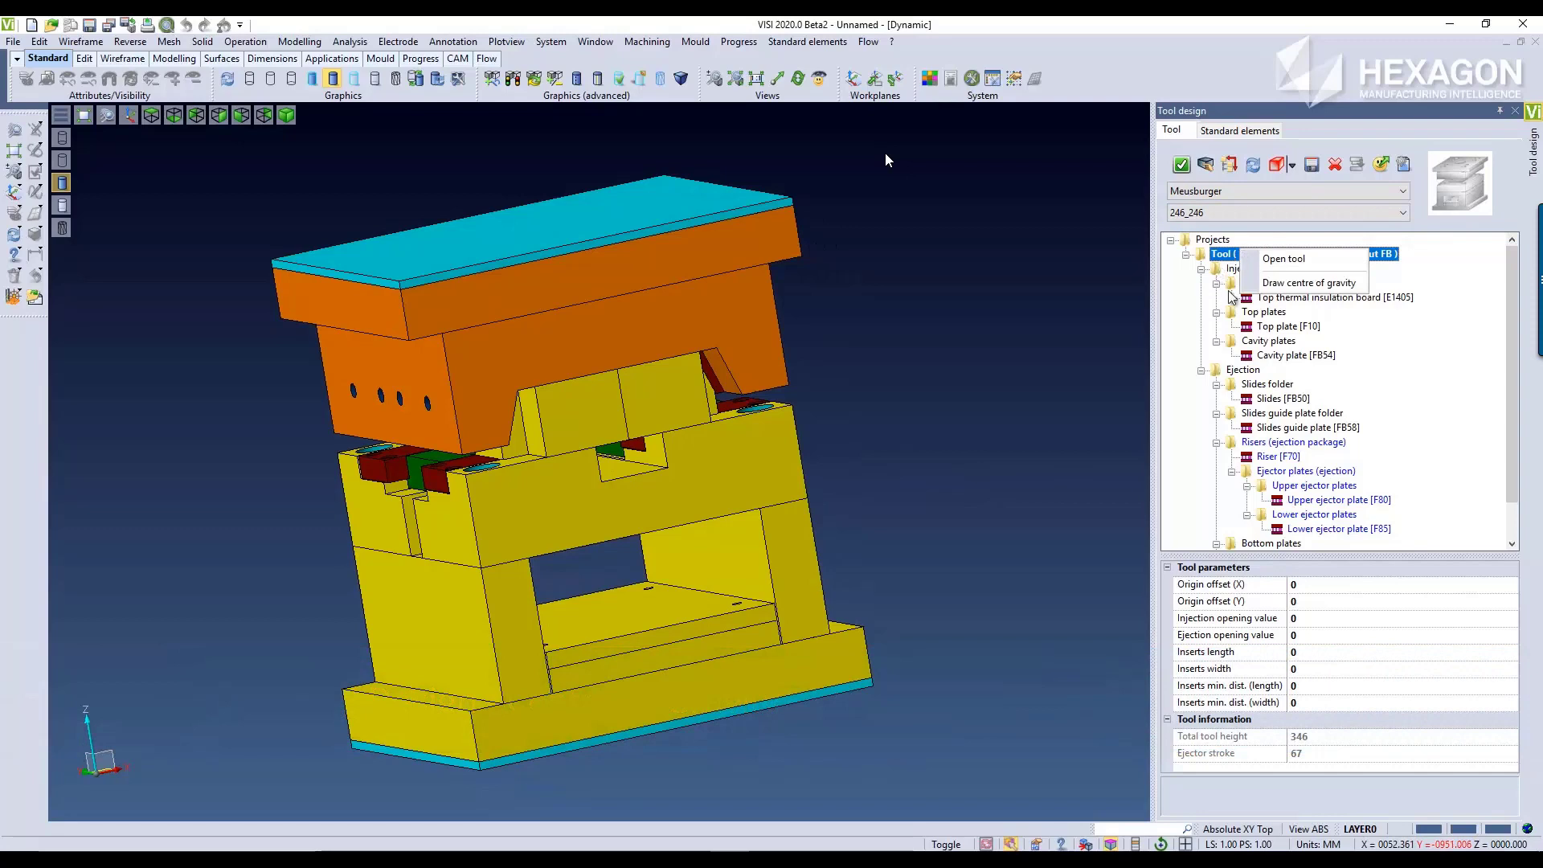
click(1284, 285)
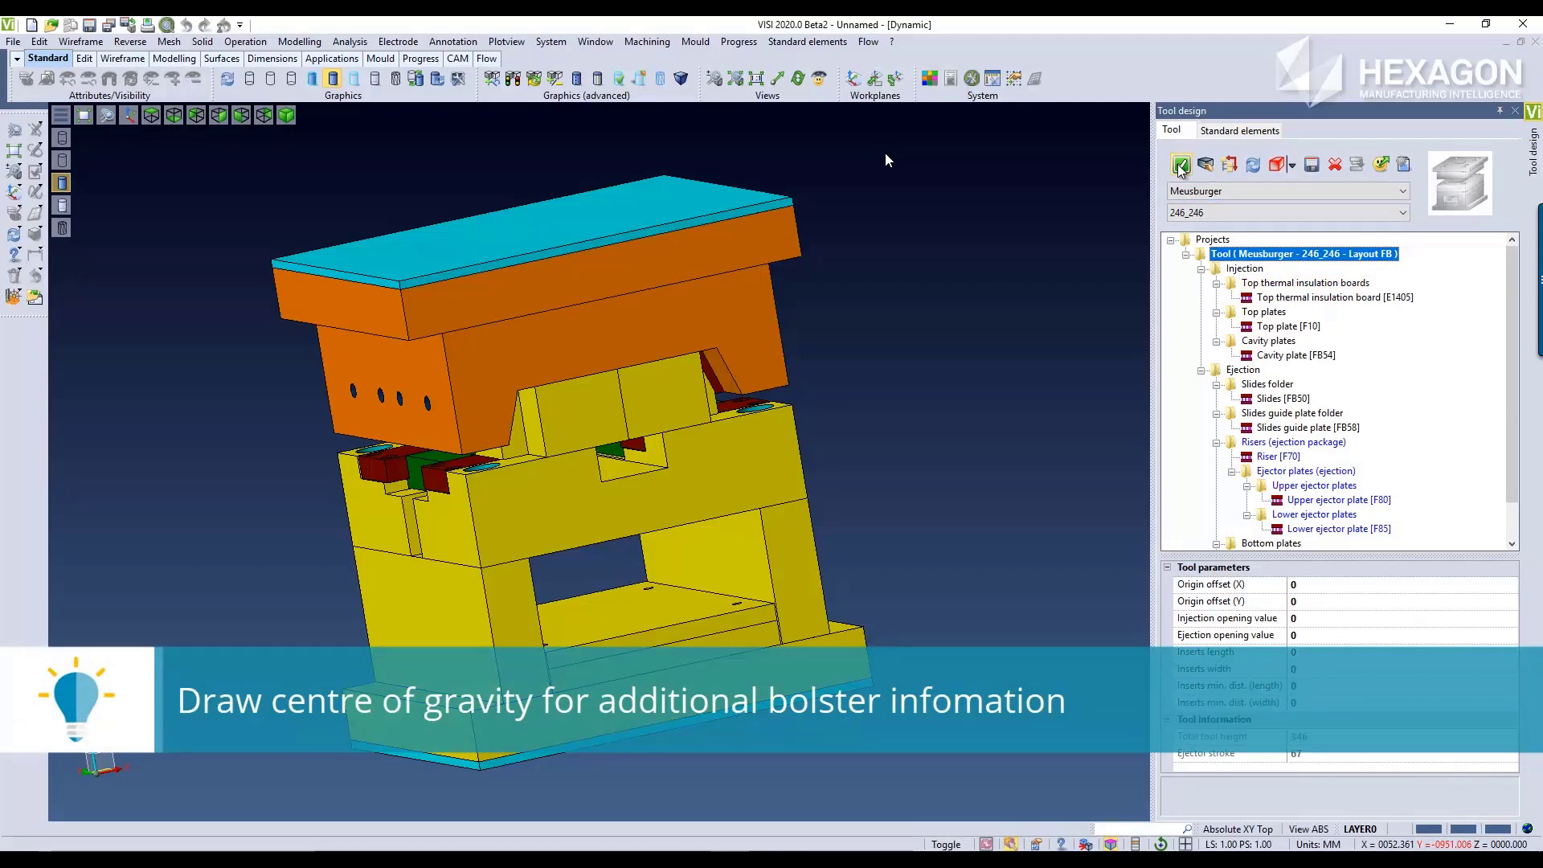
click(1515, 112)
Step: Display the mould in wireframe and examine the centre of gravity point inside it
click(248, 74)
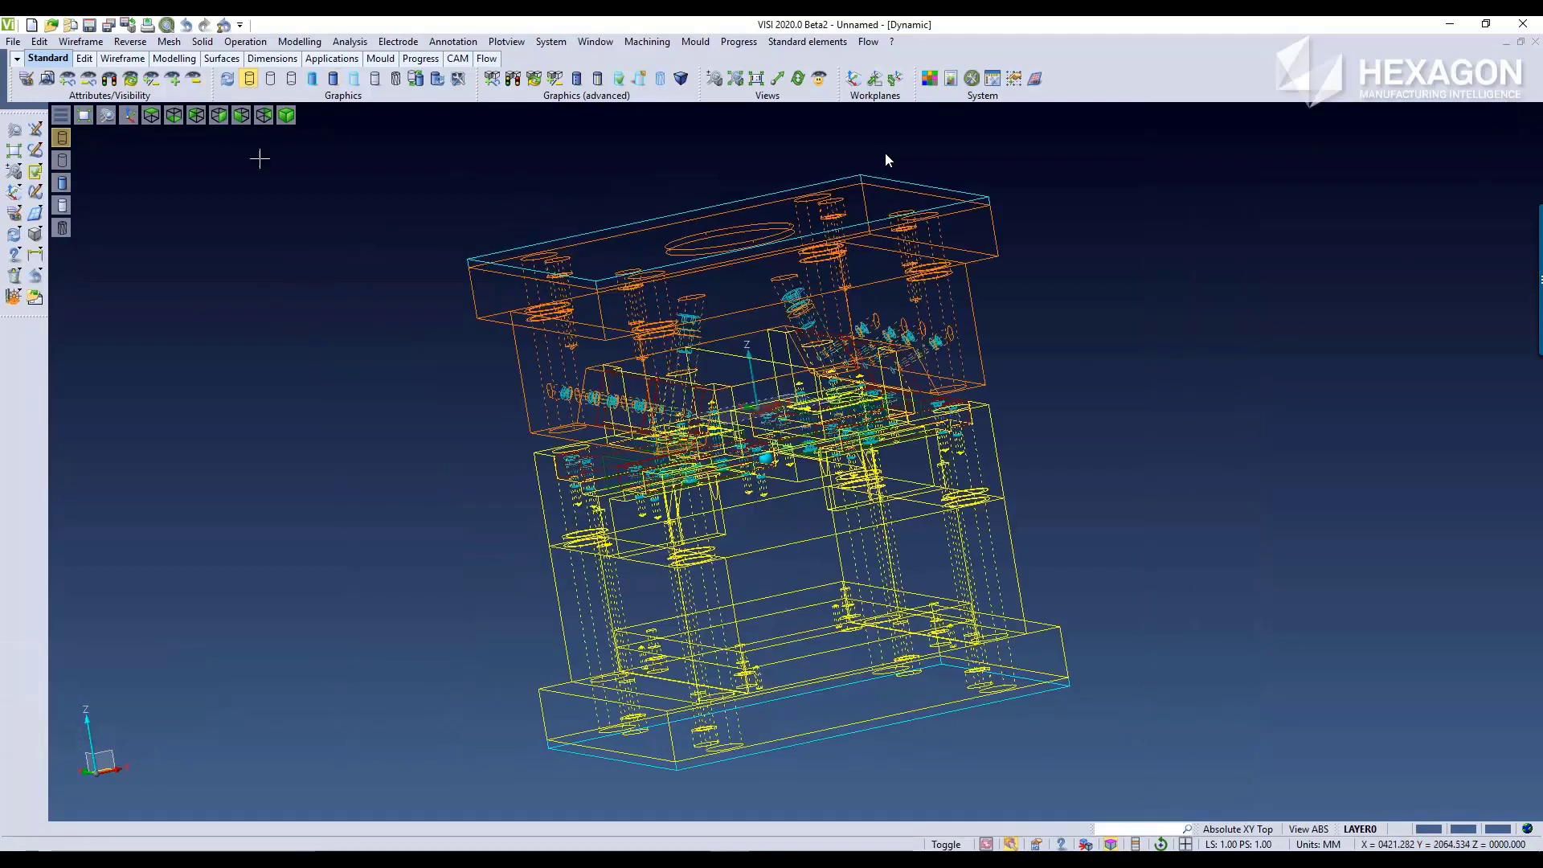
middle_drag(1157, 416, 1137, 410)
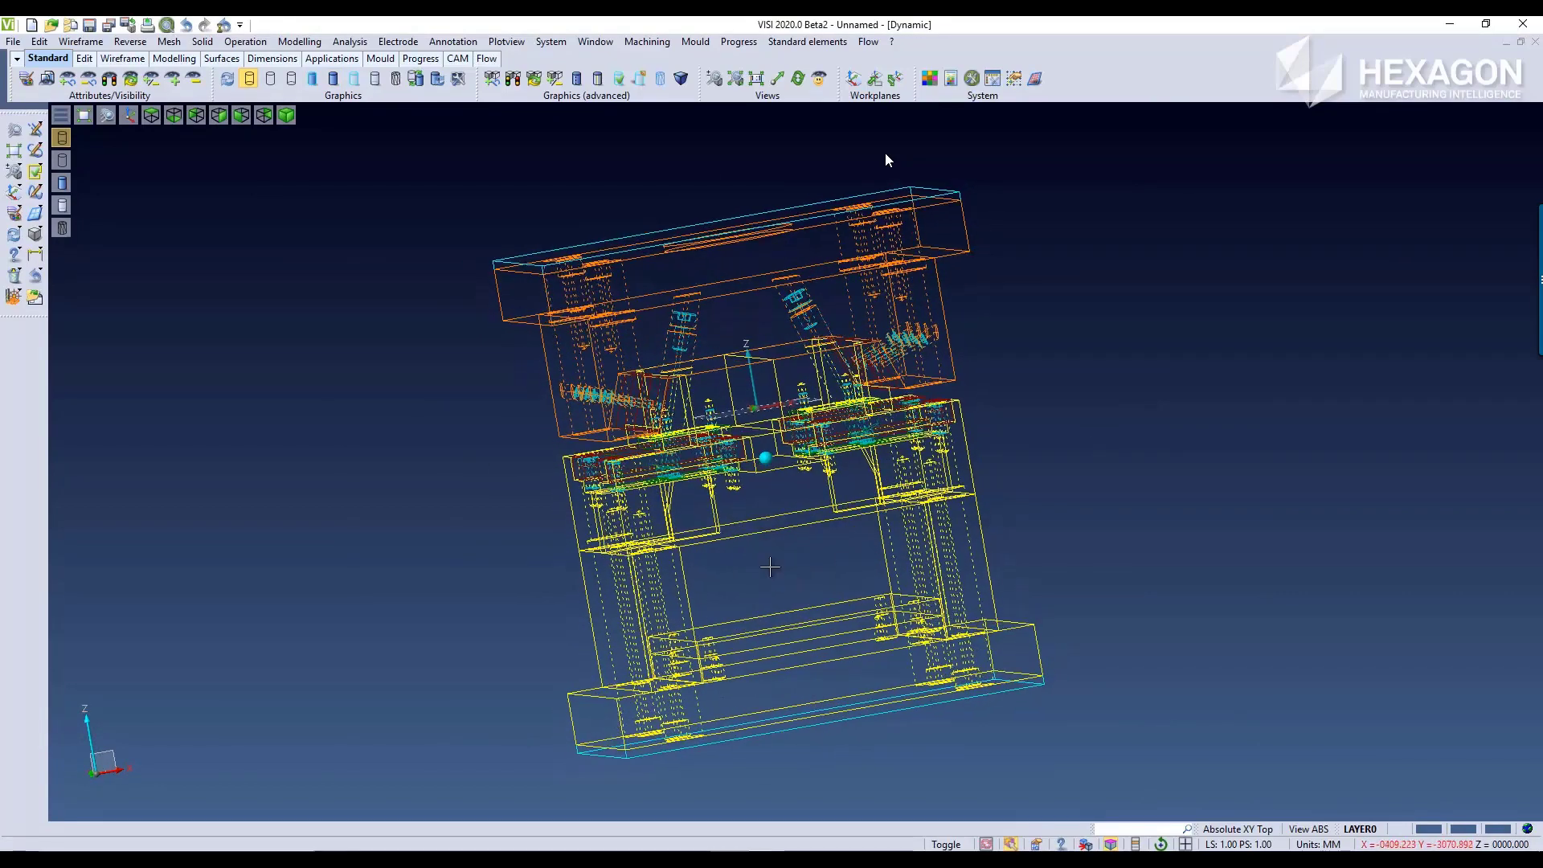
scroll(768, 464, up, 5)
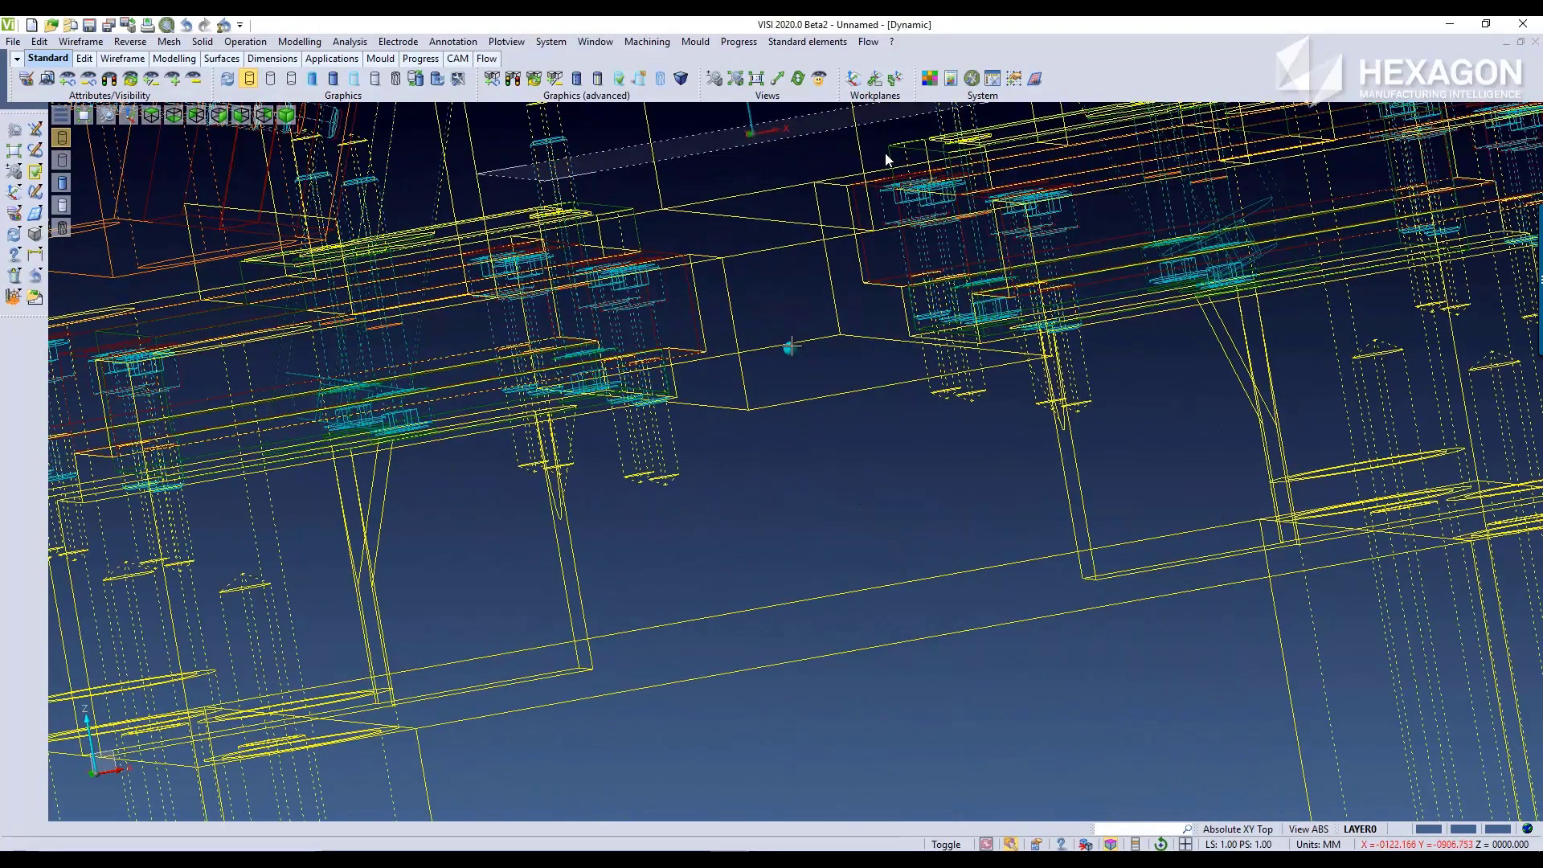
Step: Query the centre of gravity point and check its absolute reference coordinates and its attribute list
click(892, 43)
mouse_move(868, 42)
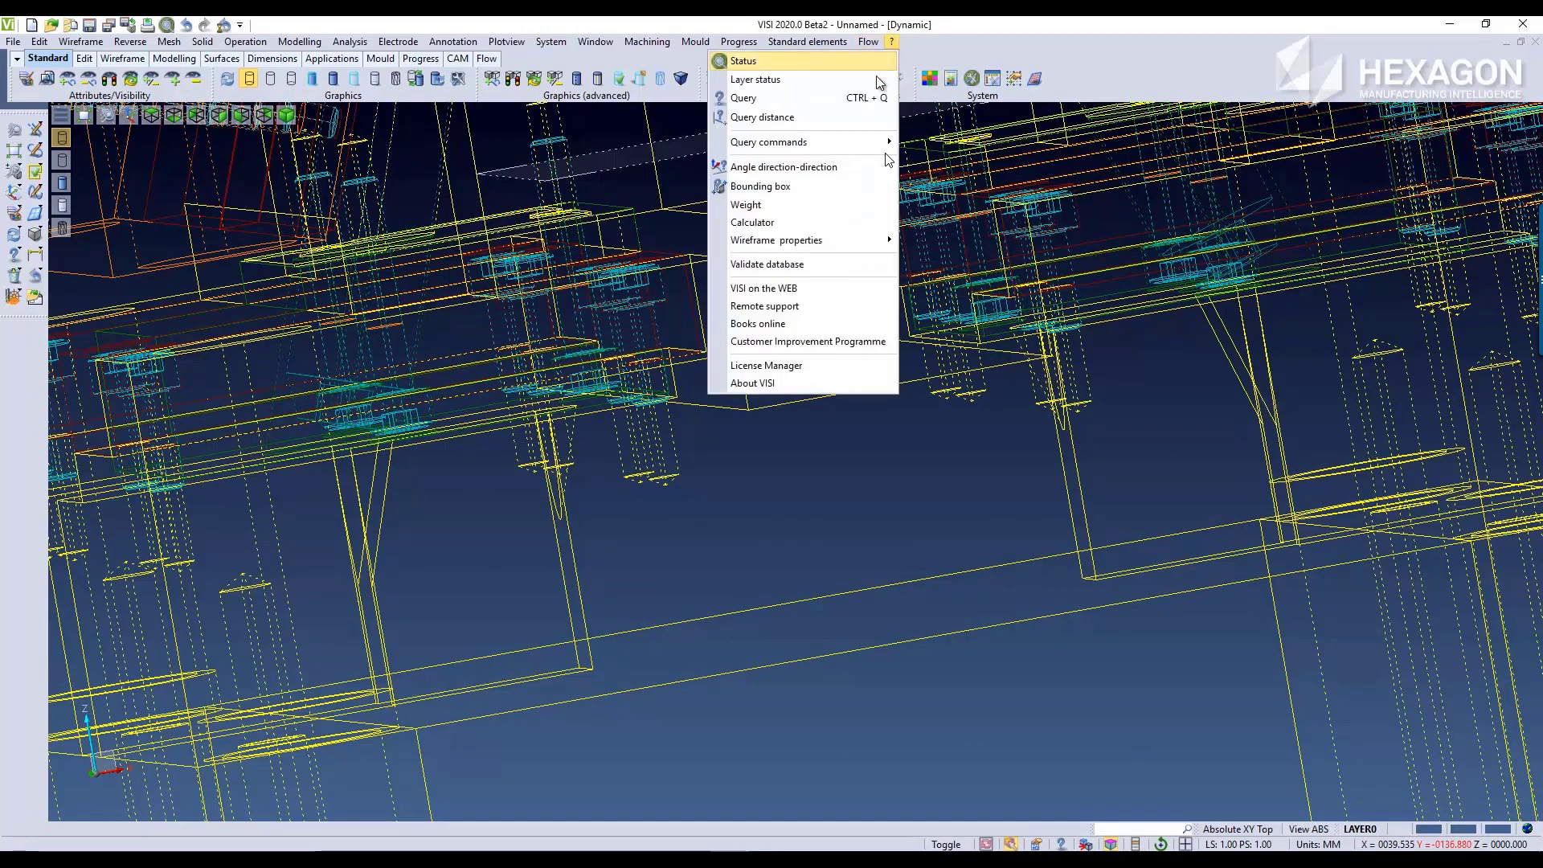
click(873, 97)
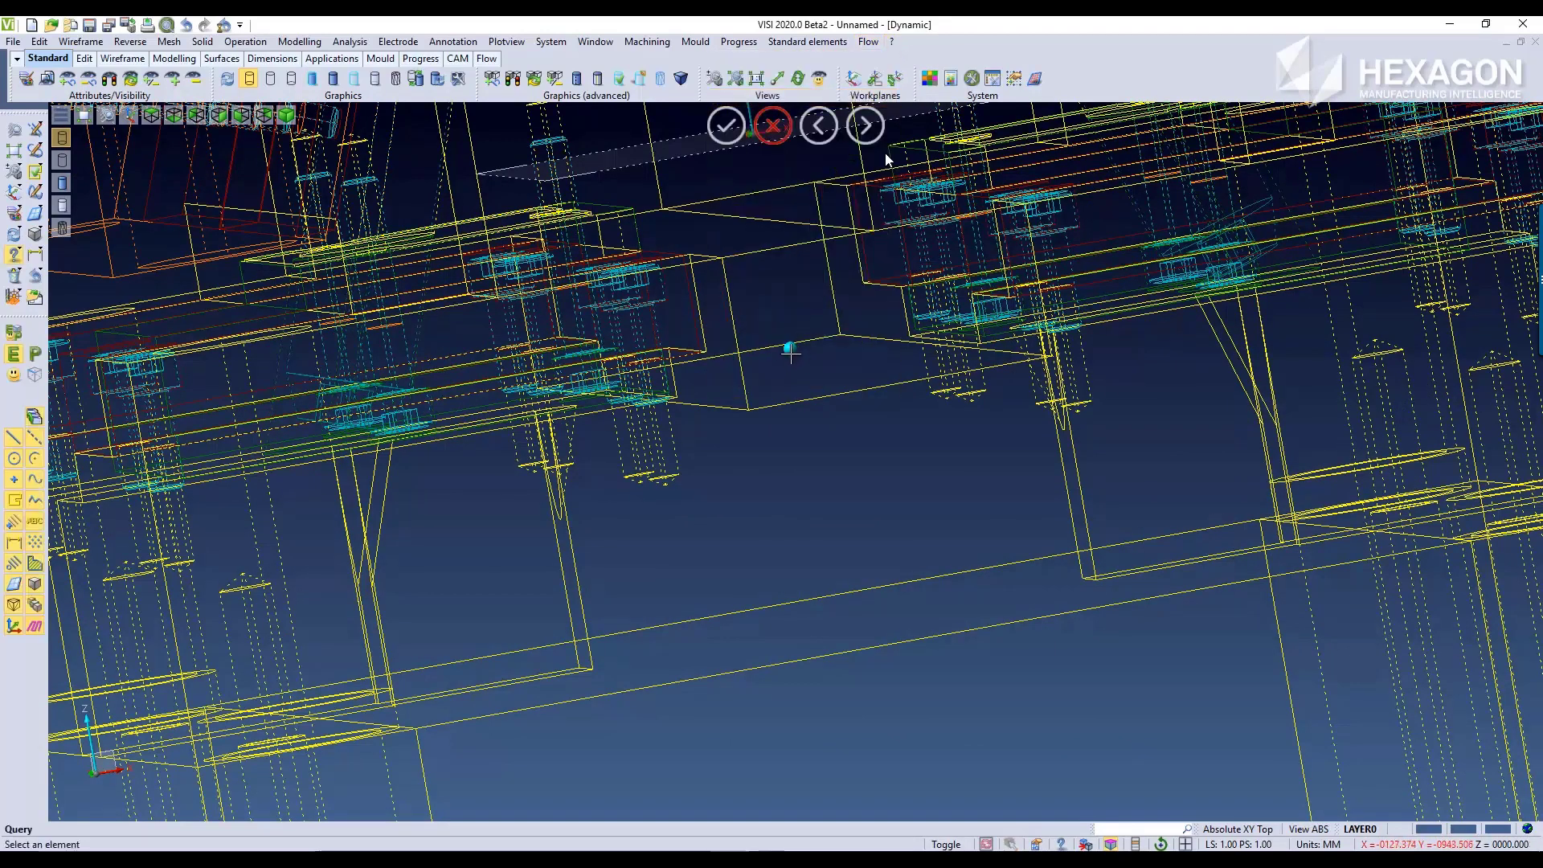
click(790, 349)
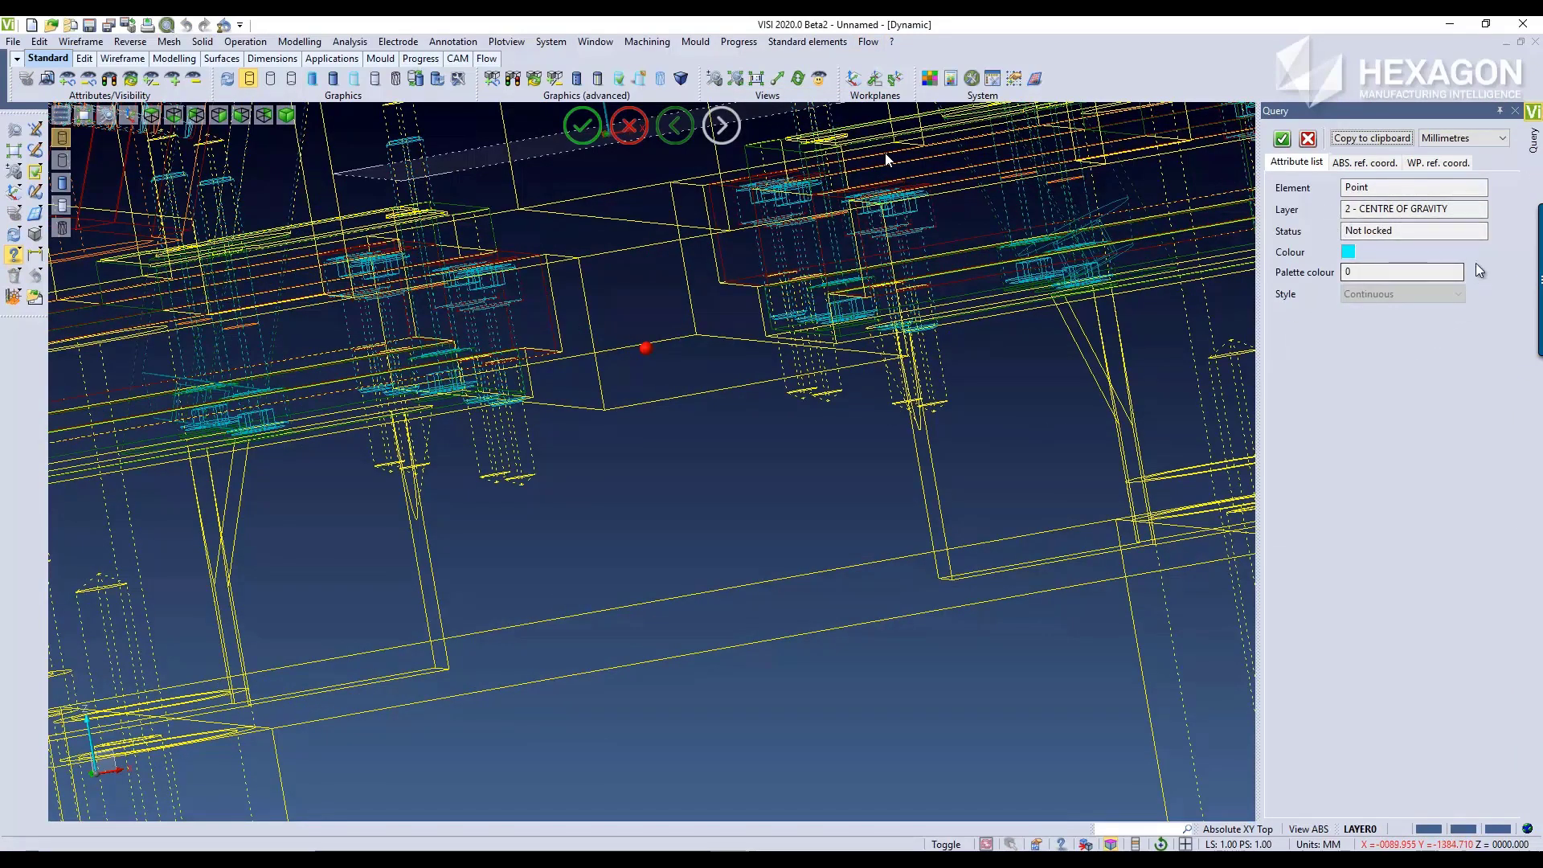
click(1366, 163)
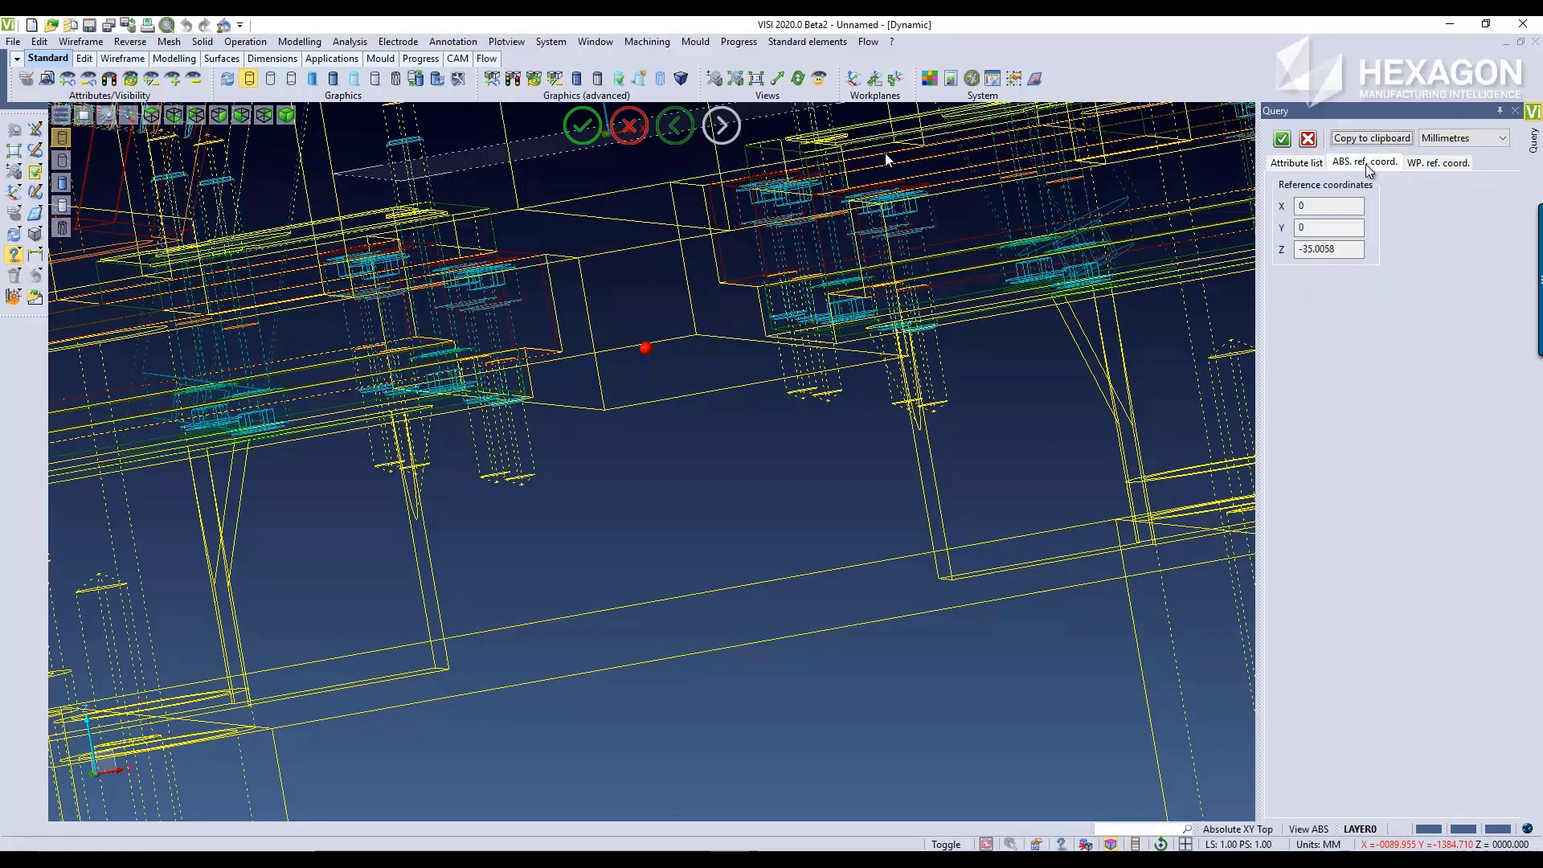
click(1300, 163)
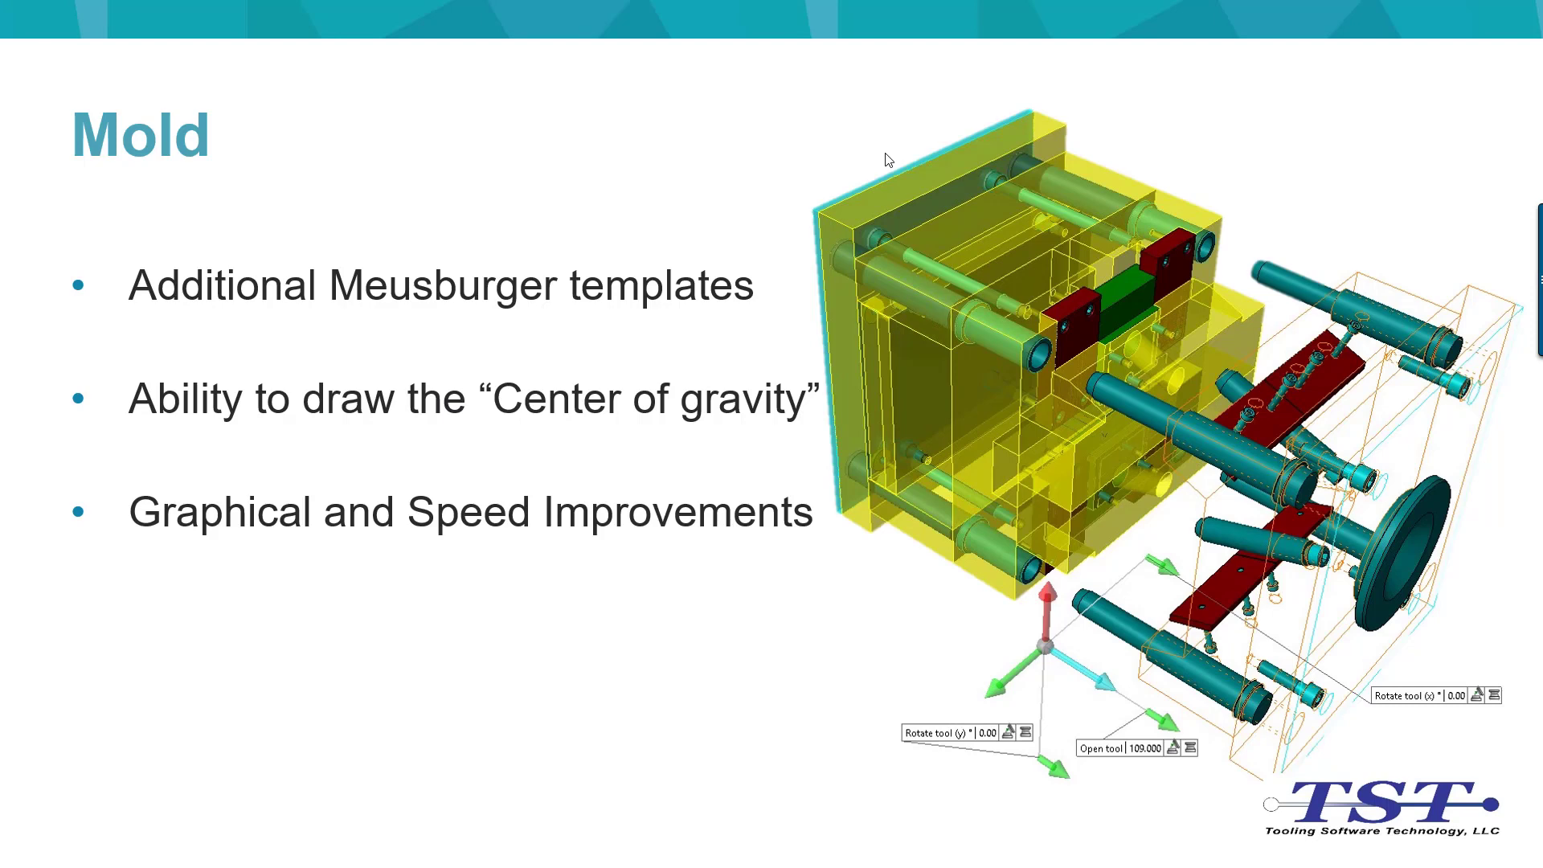
click(885, 152)
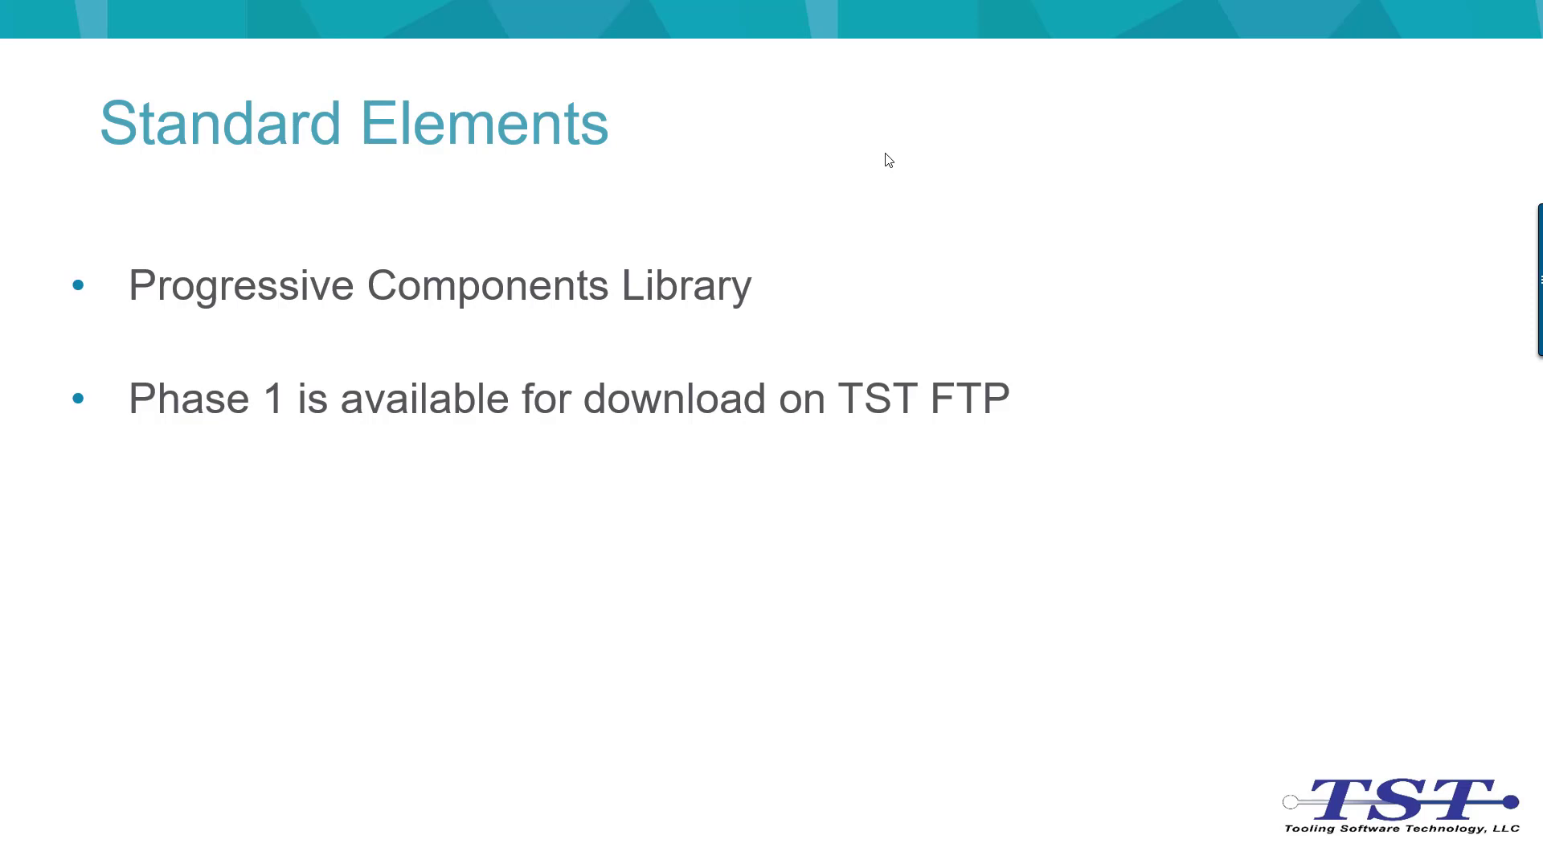
click(887, 158)
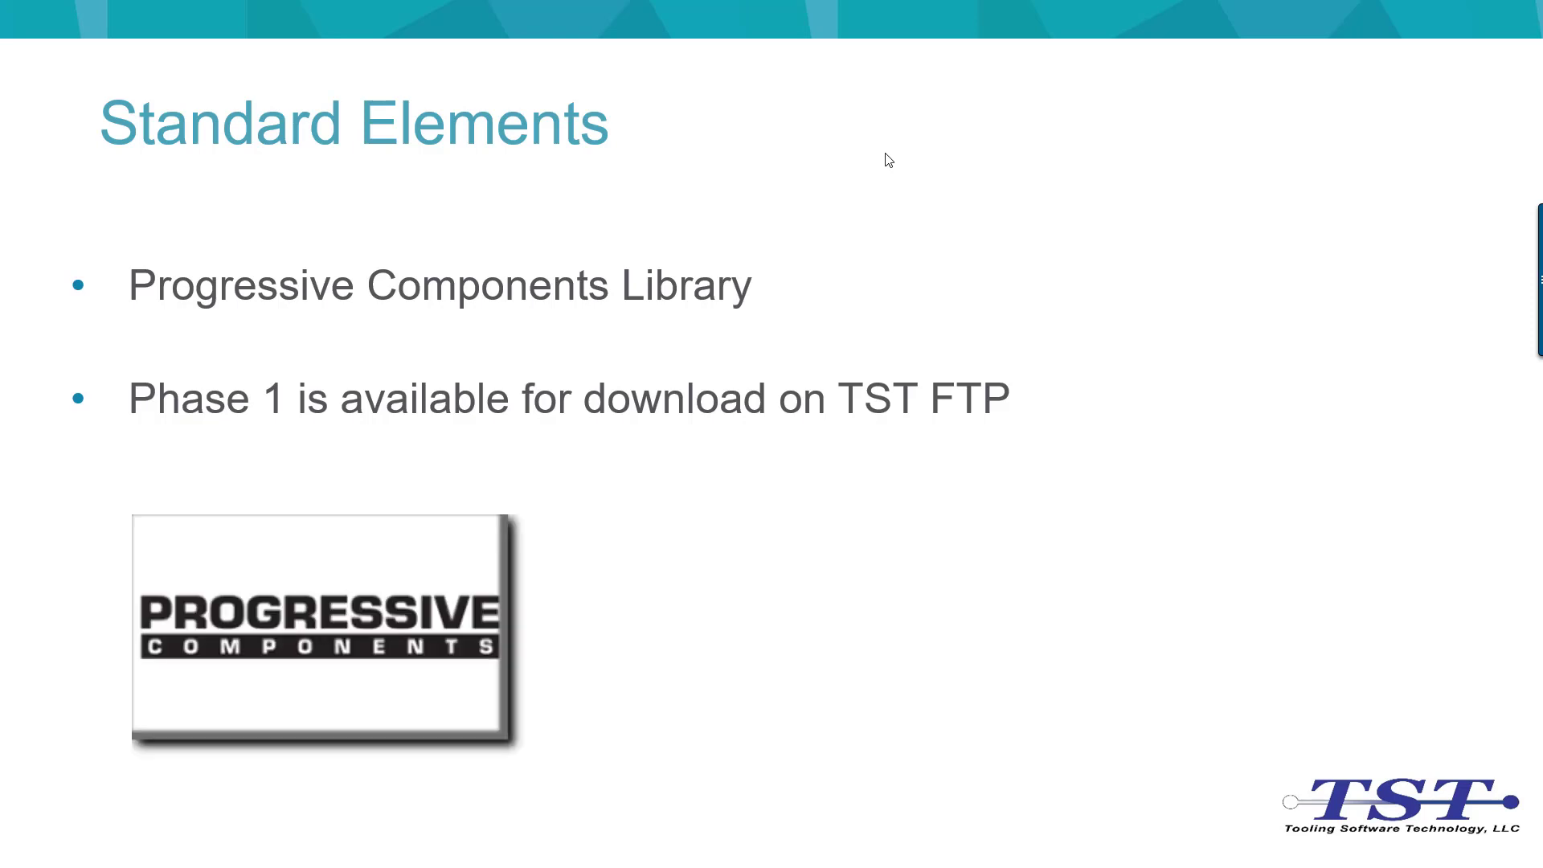
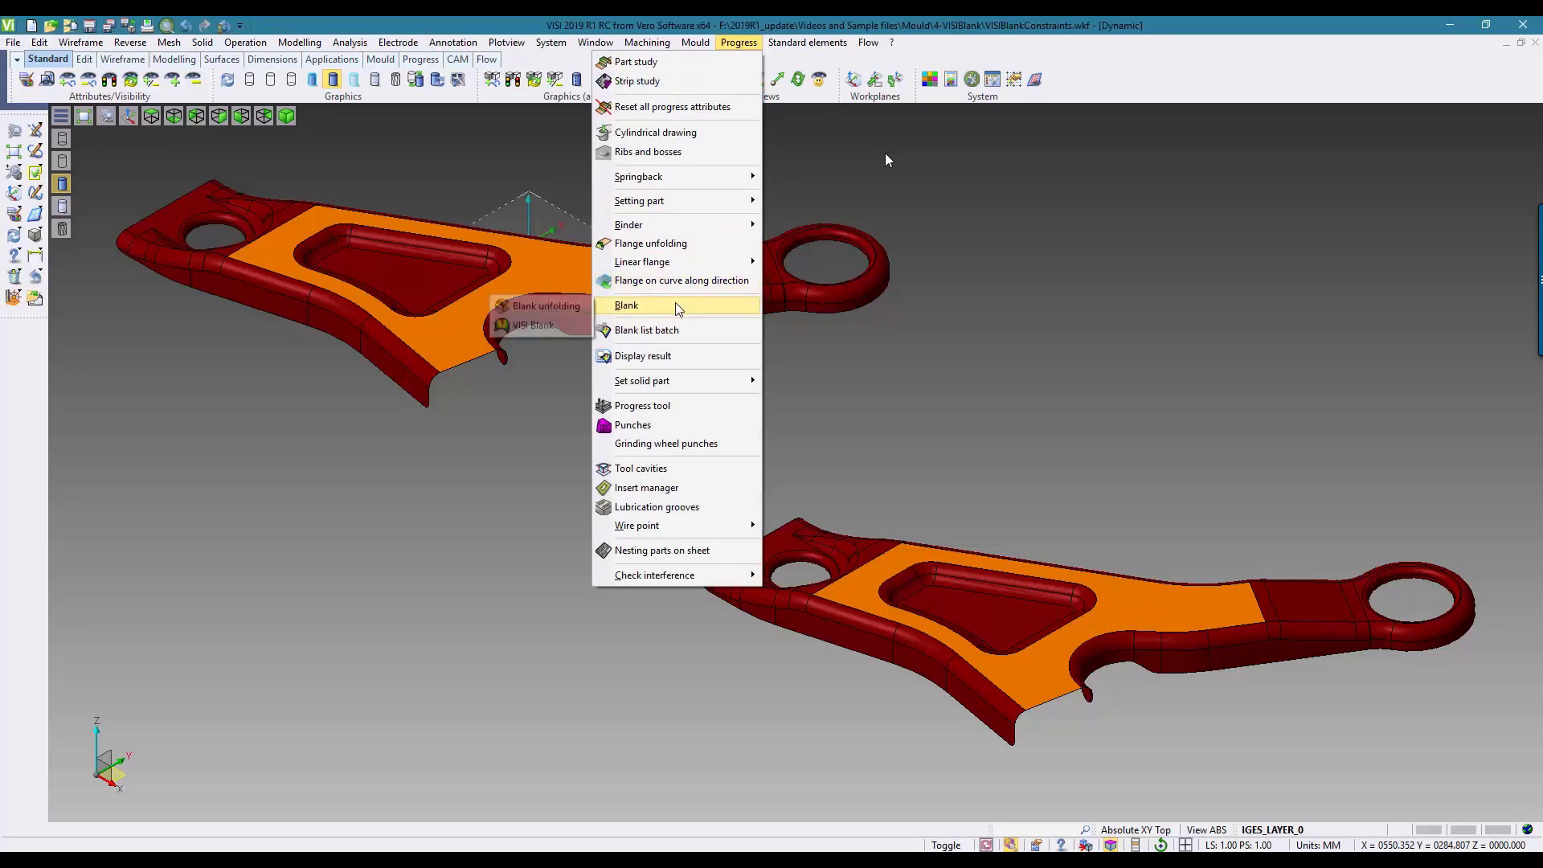
Step: Start a VISI Blank study with the lower of the two brackets as the working surface
click(534, 326)
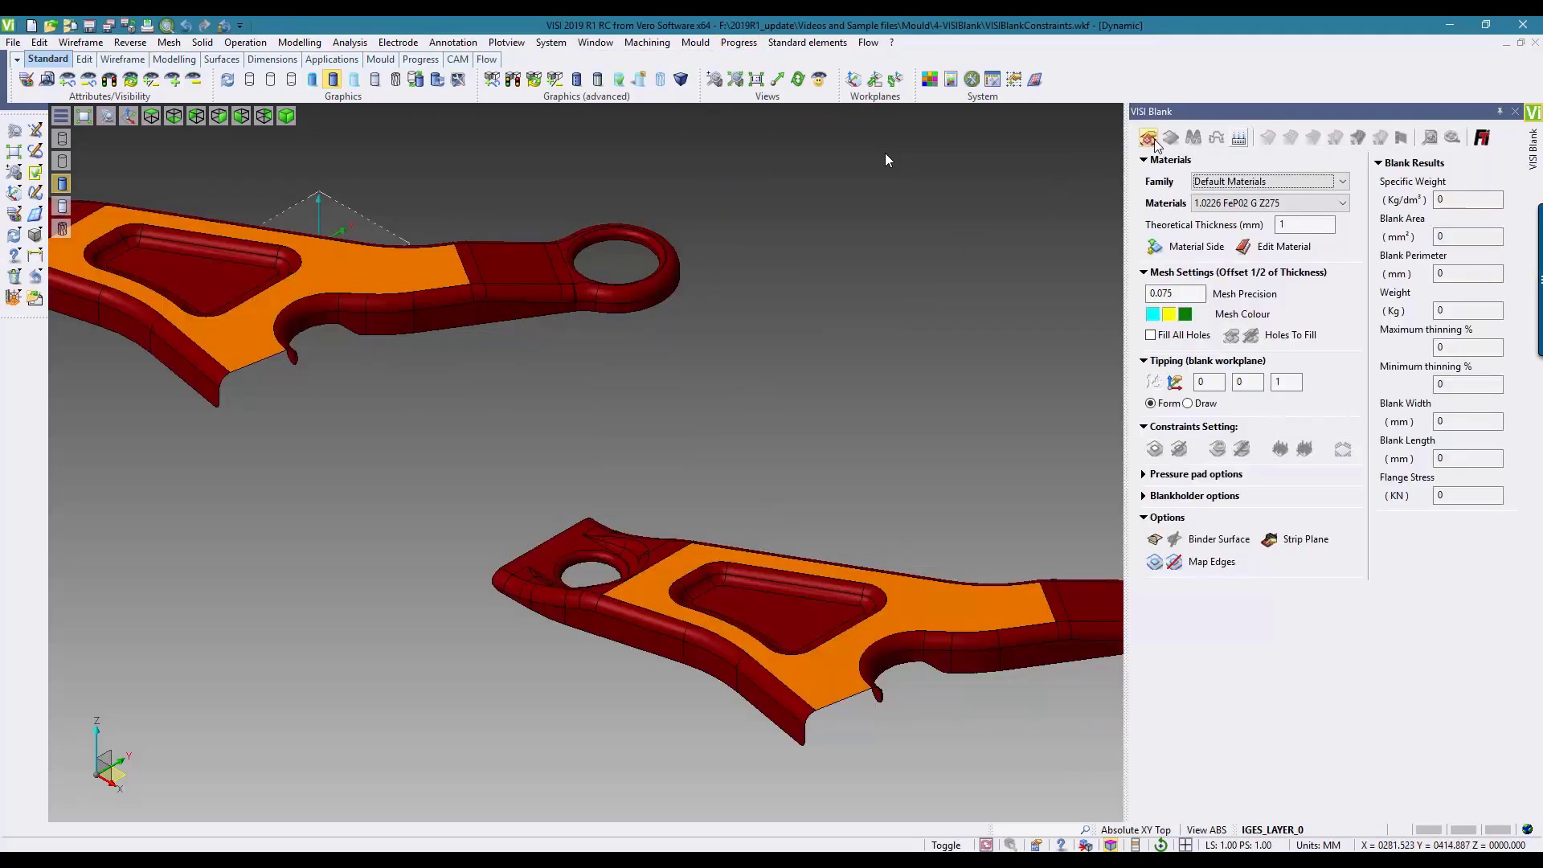
click(713, 556)
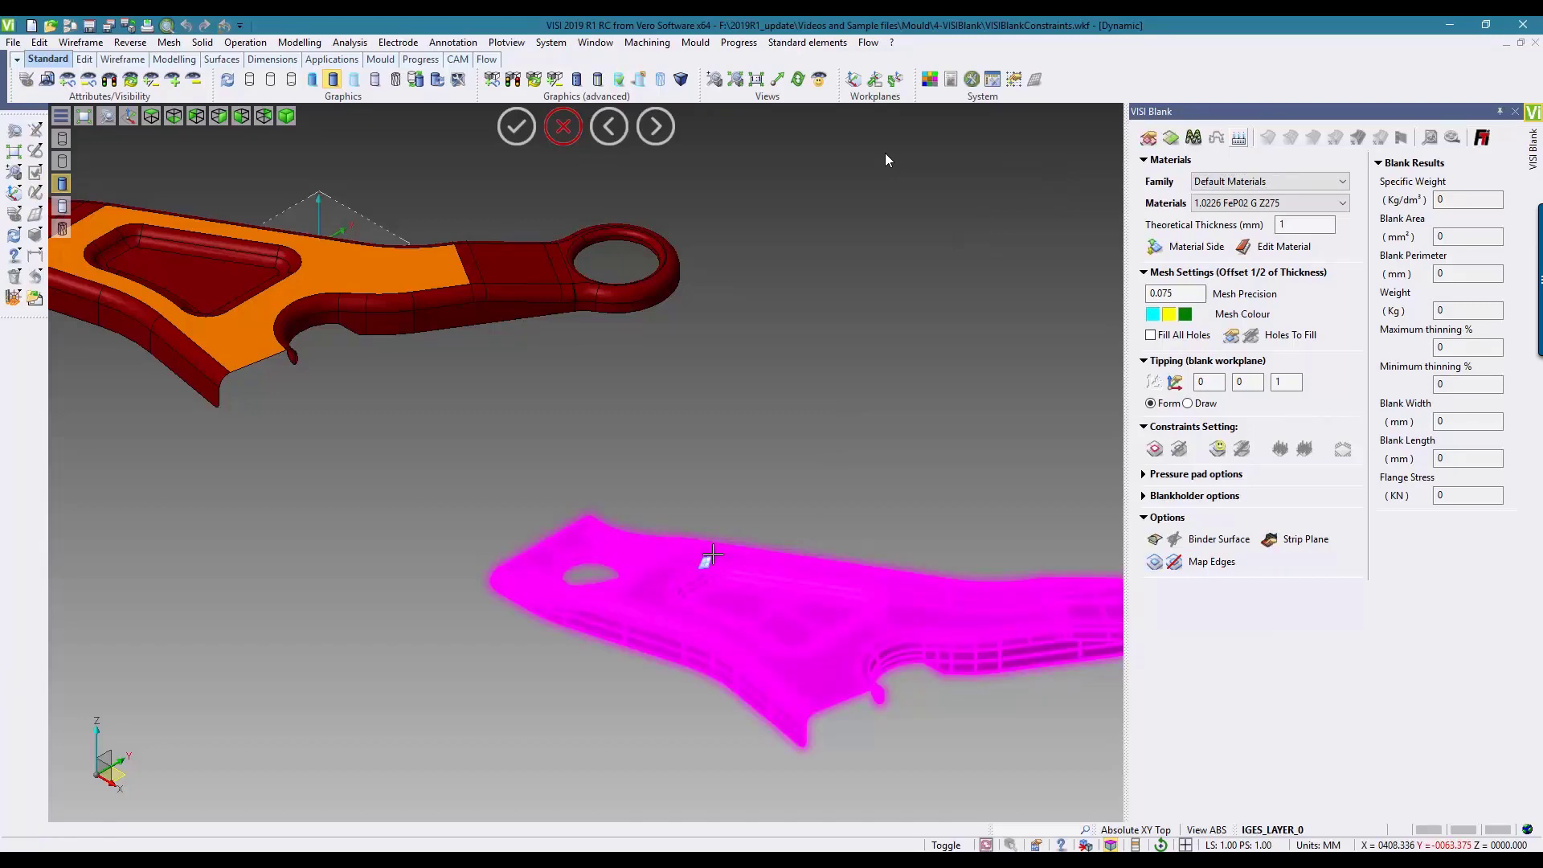
click(713, 555)
click(19, 151)
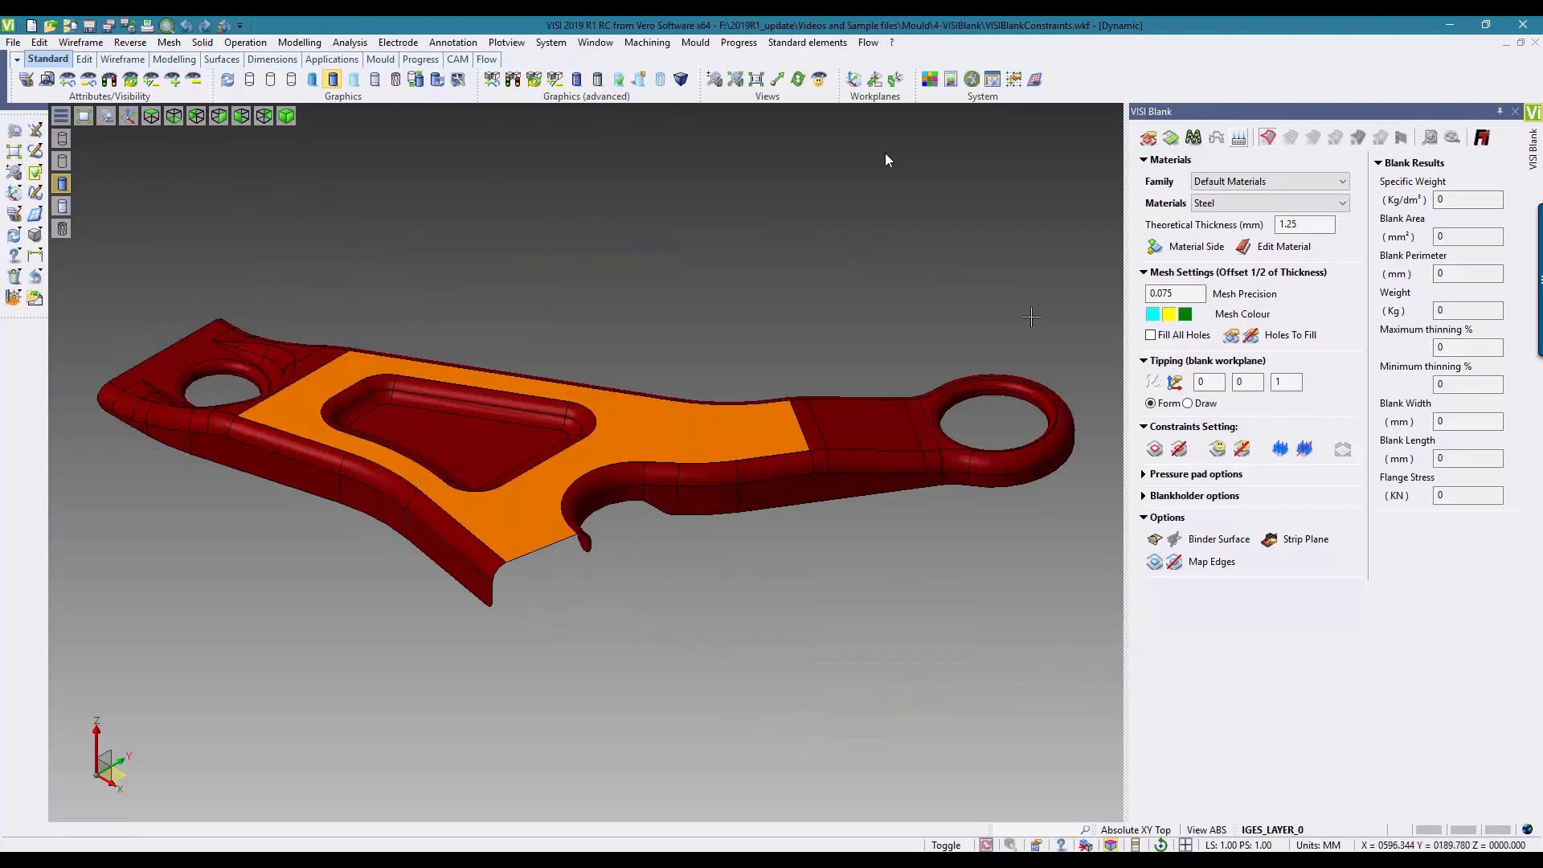
Step: Constrain the large flat orange face of the bracket using constraints on faces
click(1218, 451)
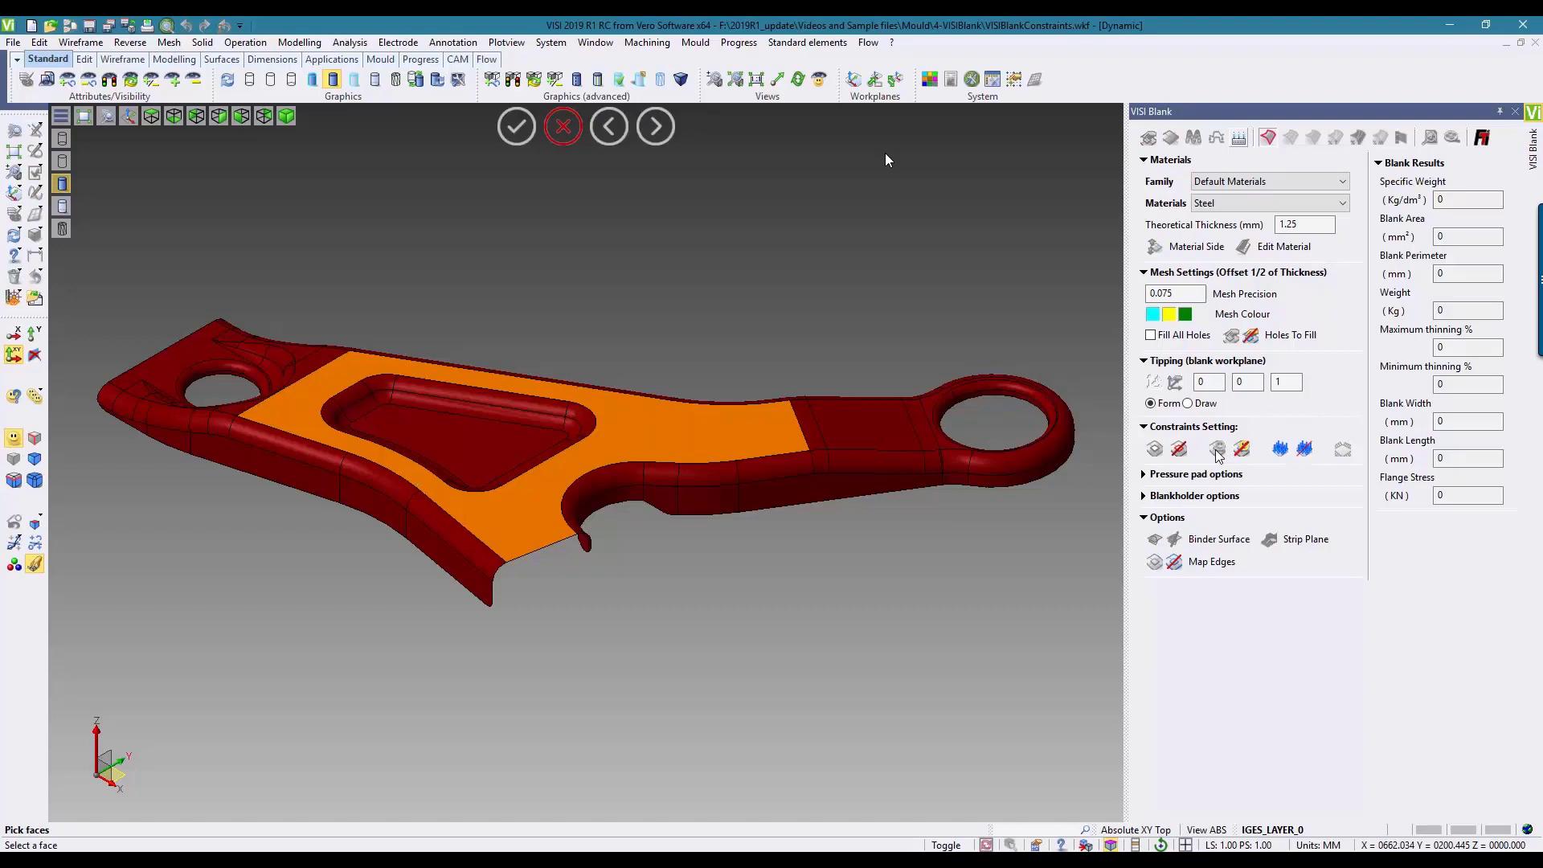
click(633, 426)
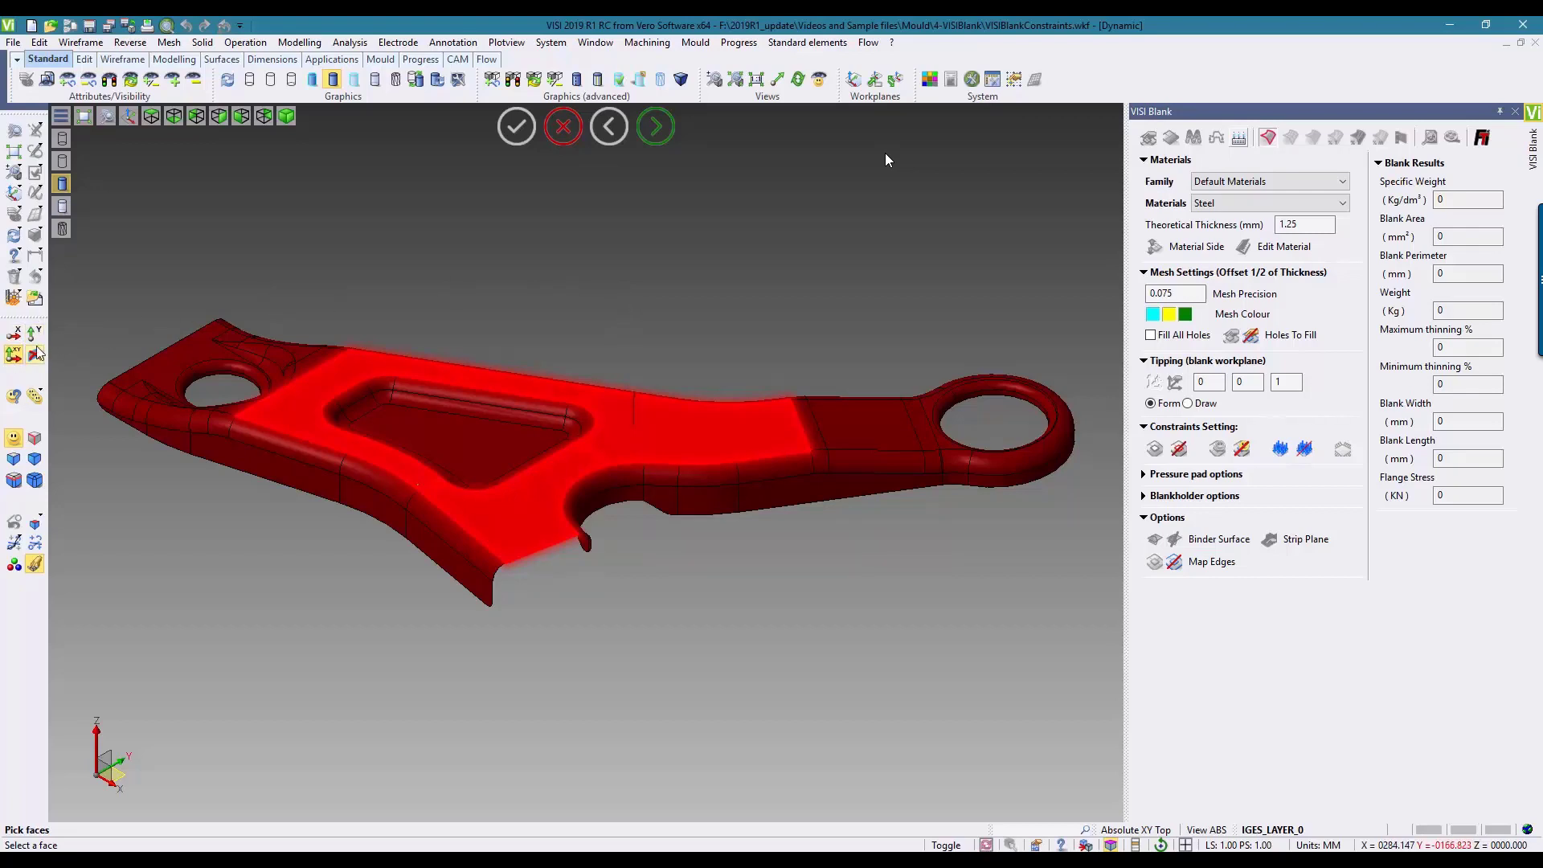
right_click(456, 212)
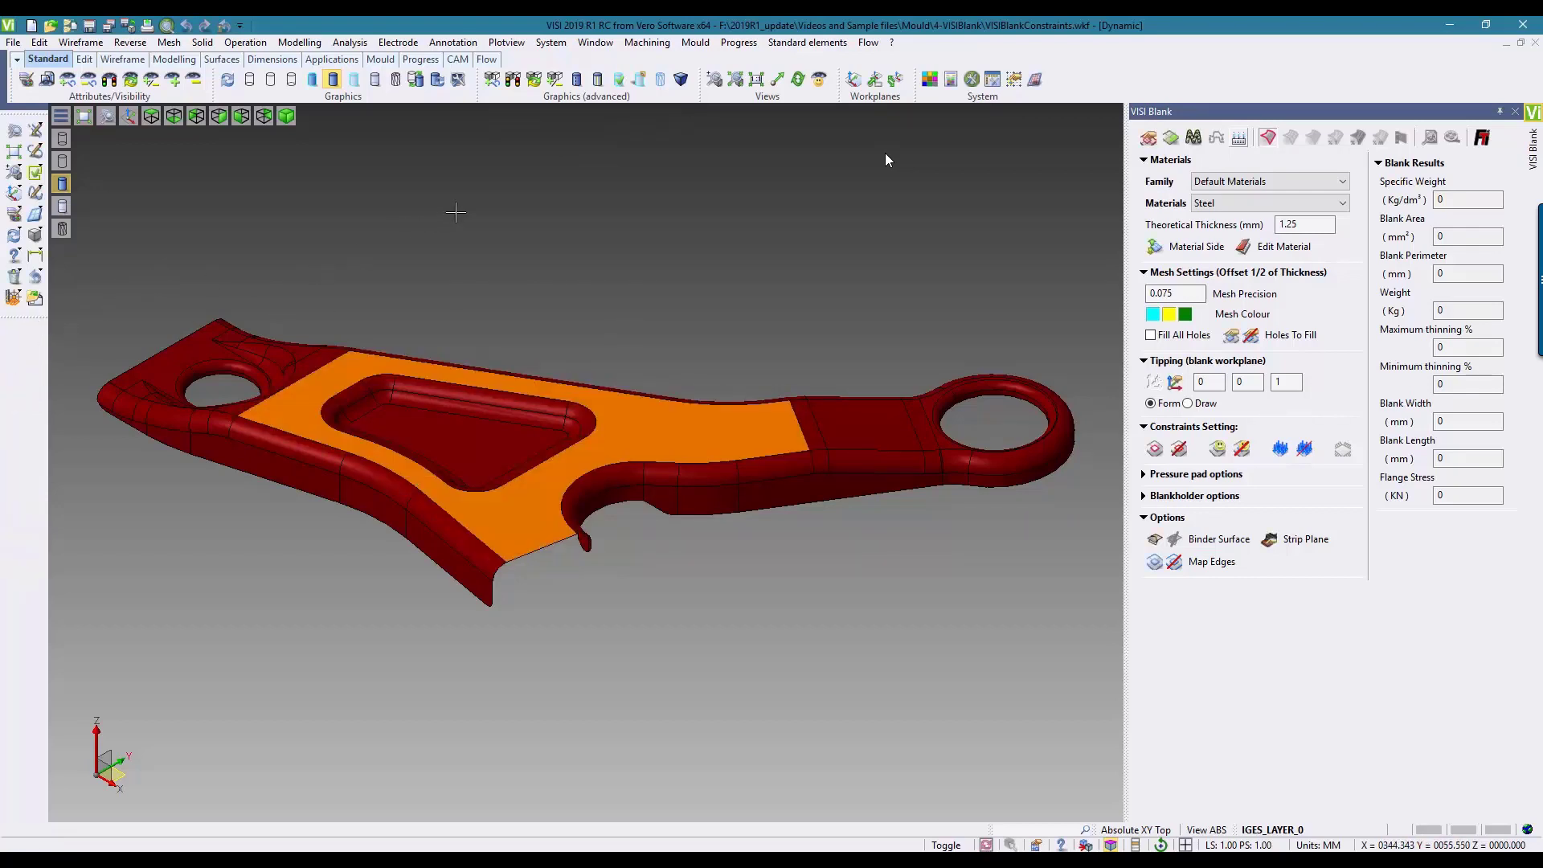
Step: Compute the blank of the constrained bracket and map all edges of the orange face onto it
click(1171, 140)
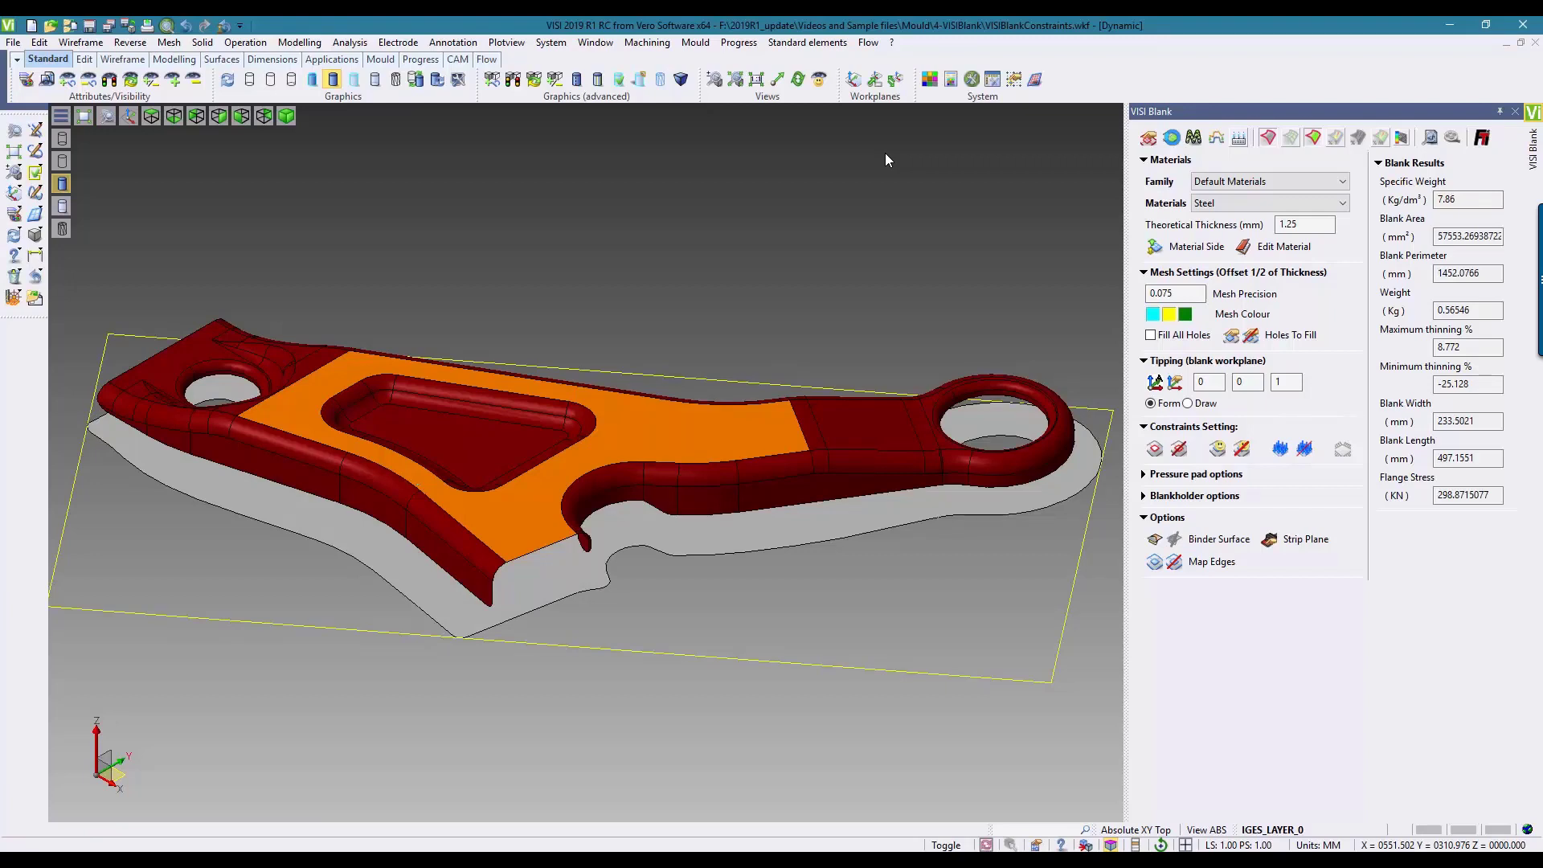
click(1155, 562)
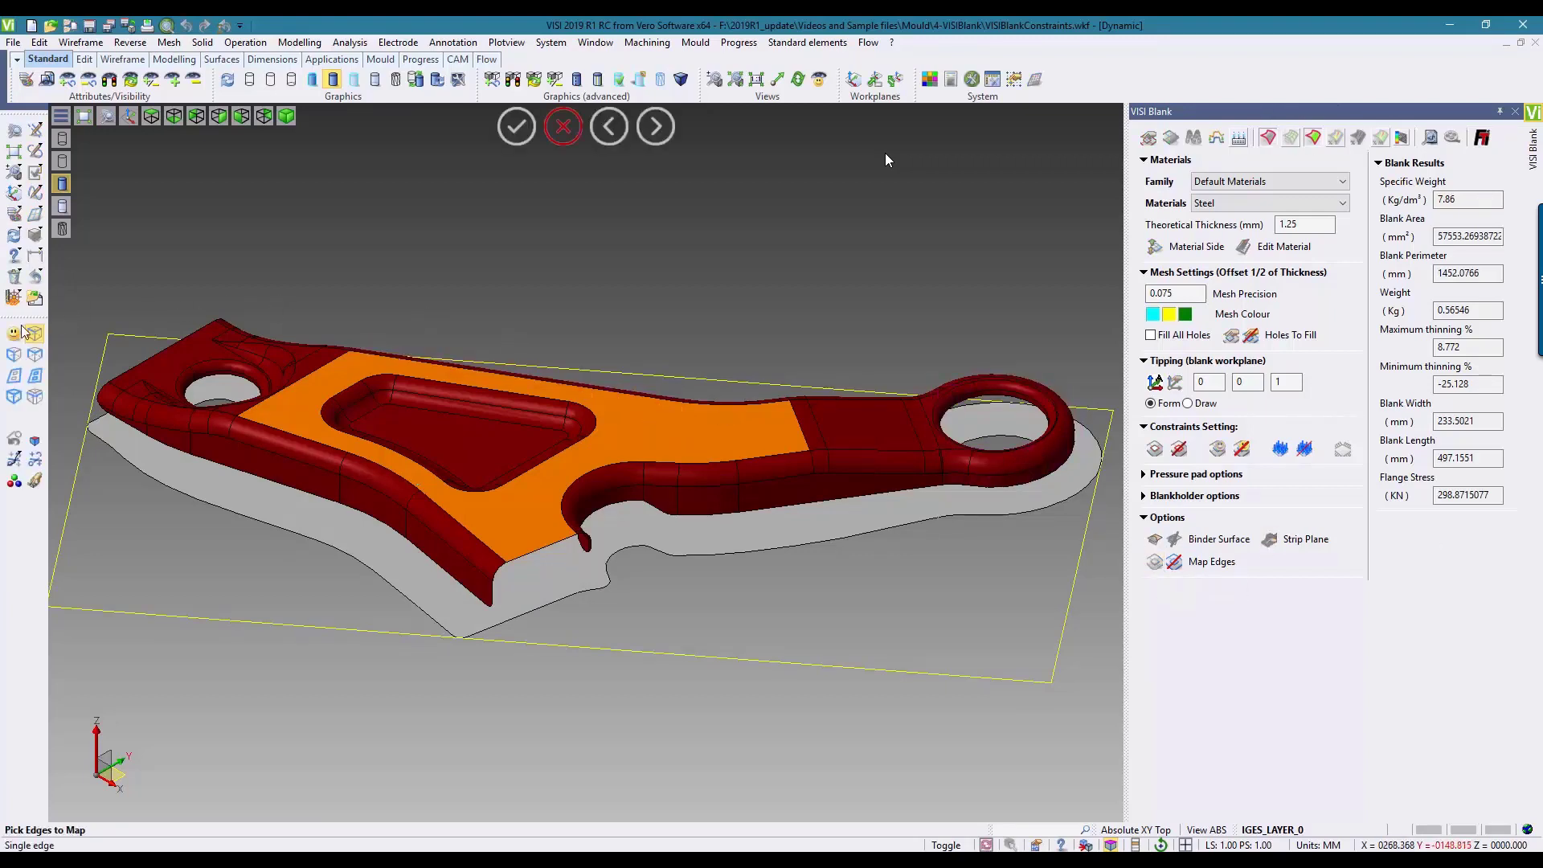
click(692, 428)
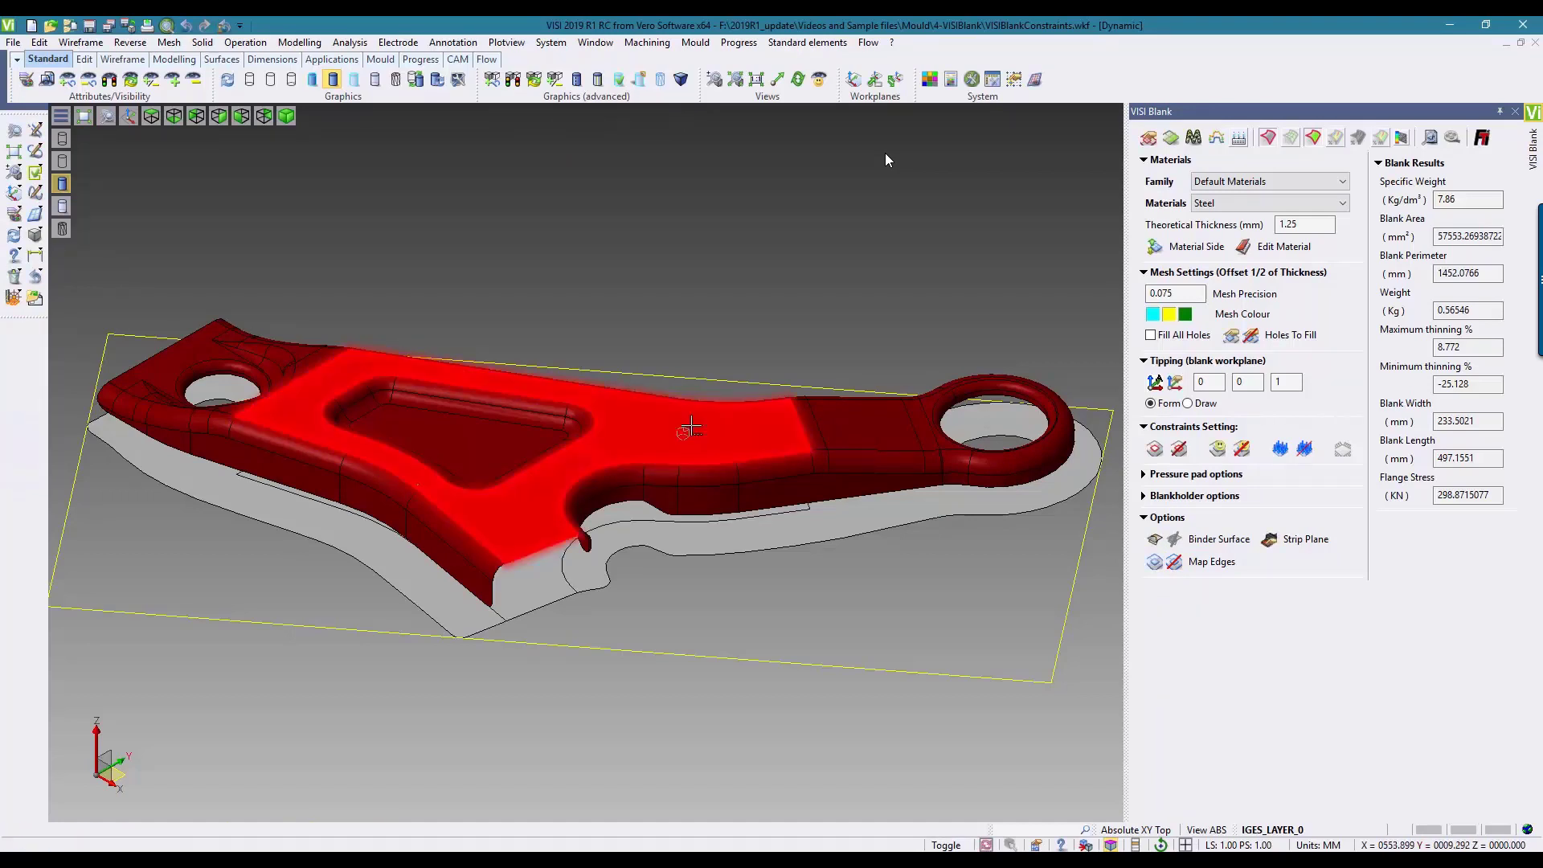
Step: Compare the edges mapped on the blank with the orange face from above and below, and close the VISI Blank study
key(F5)
scroll(692, 426, up, 12)
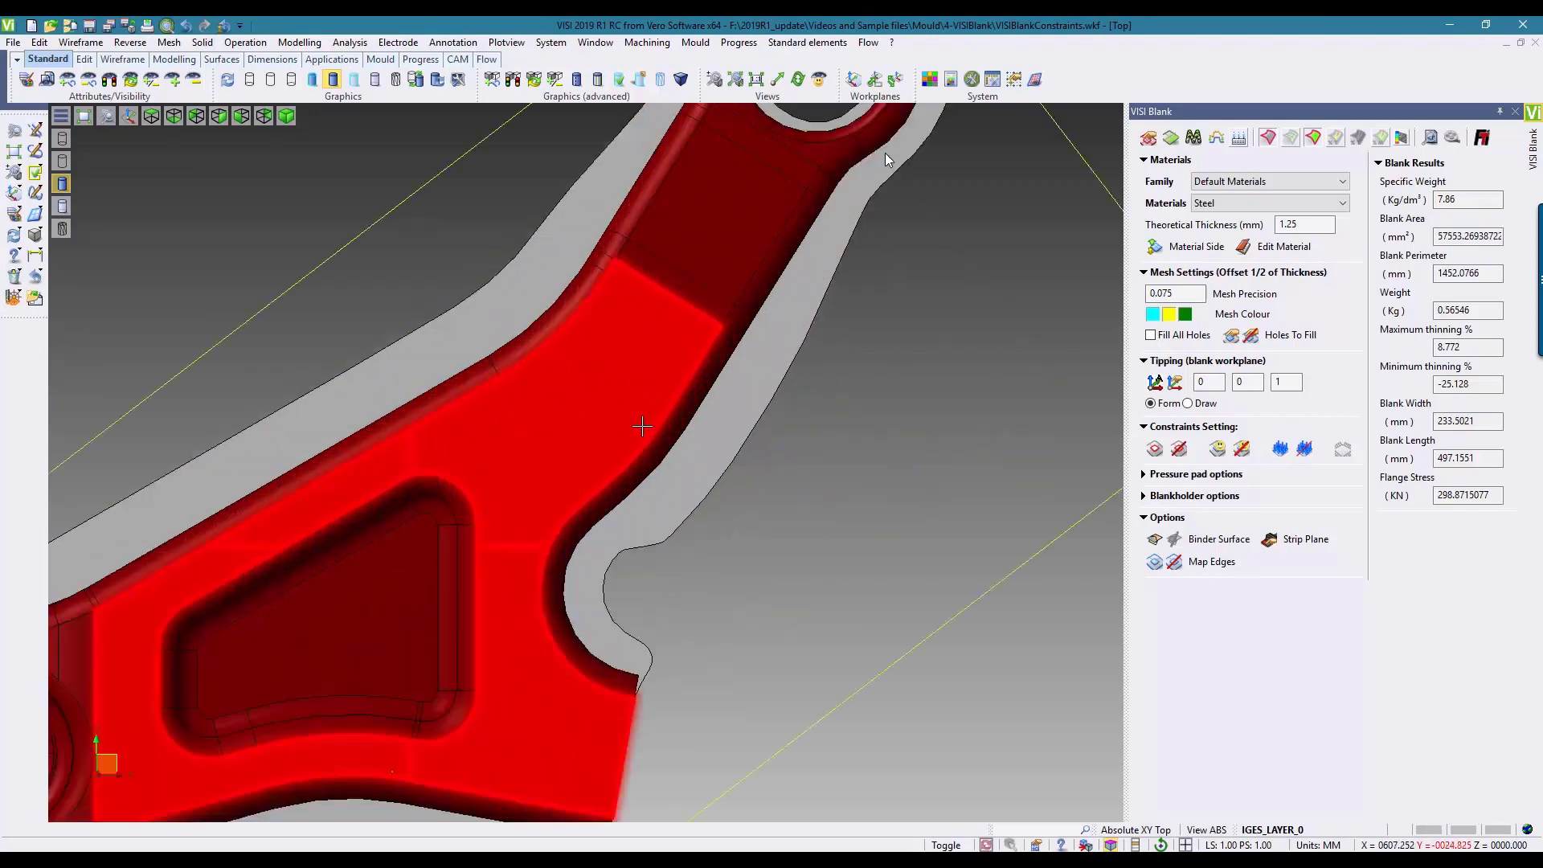
middle_drag(809, 472, 657, 290)
scroll(657, 289, down, 10)
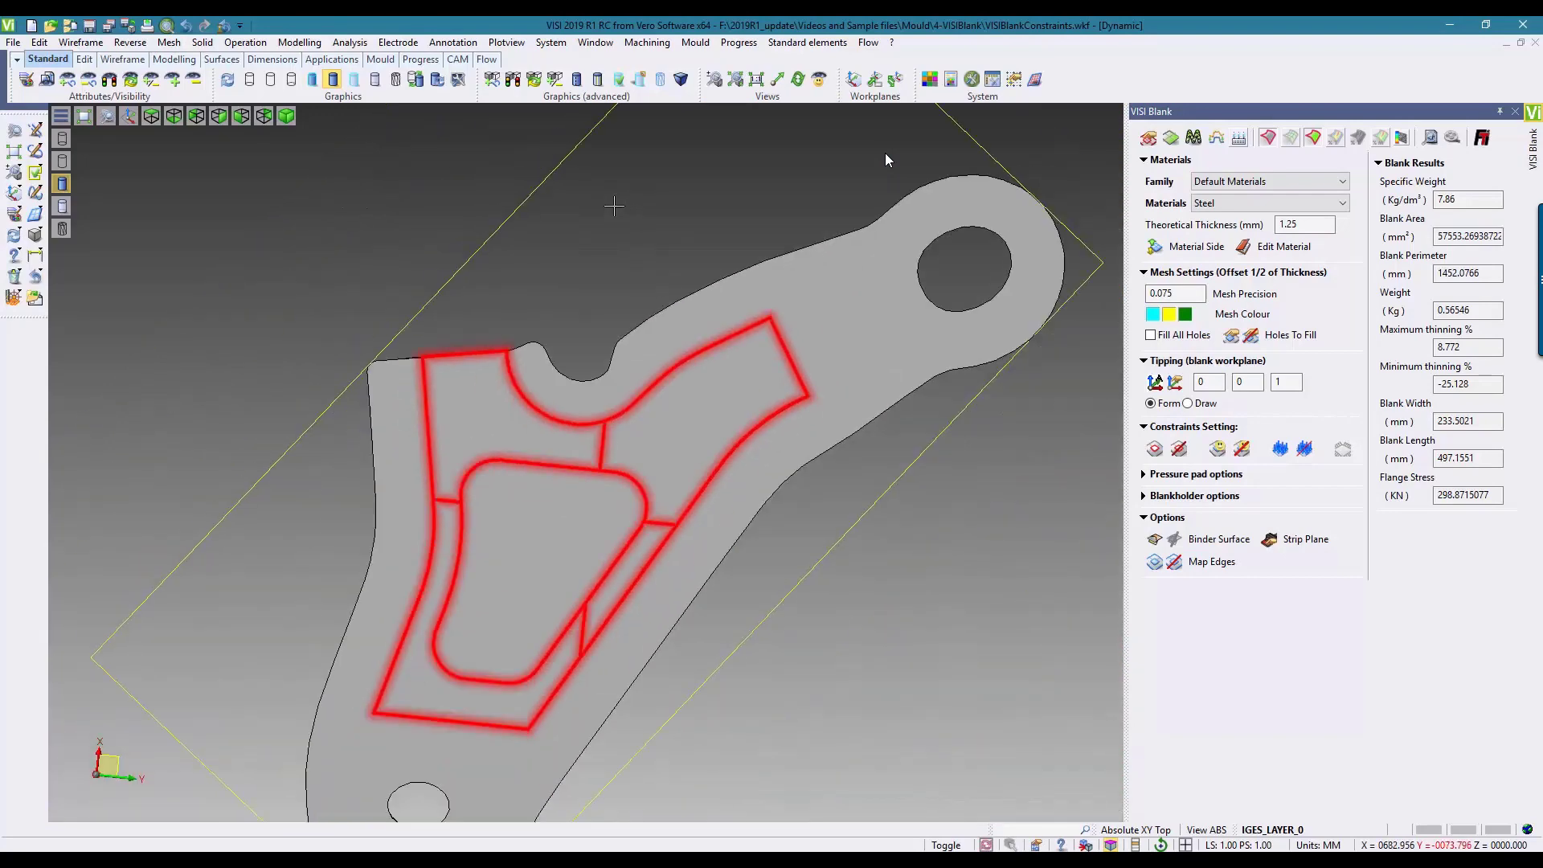
middle_drag(593, 211, 676, 408)
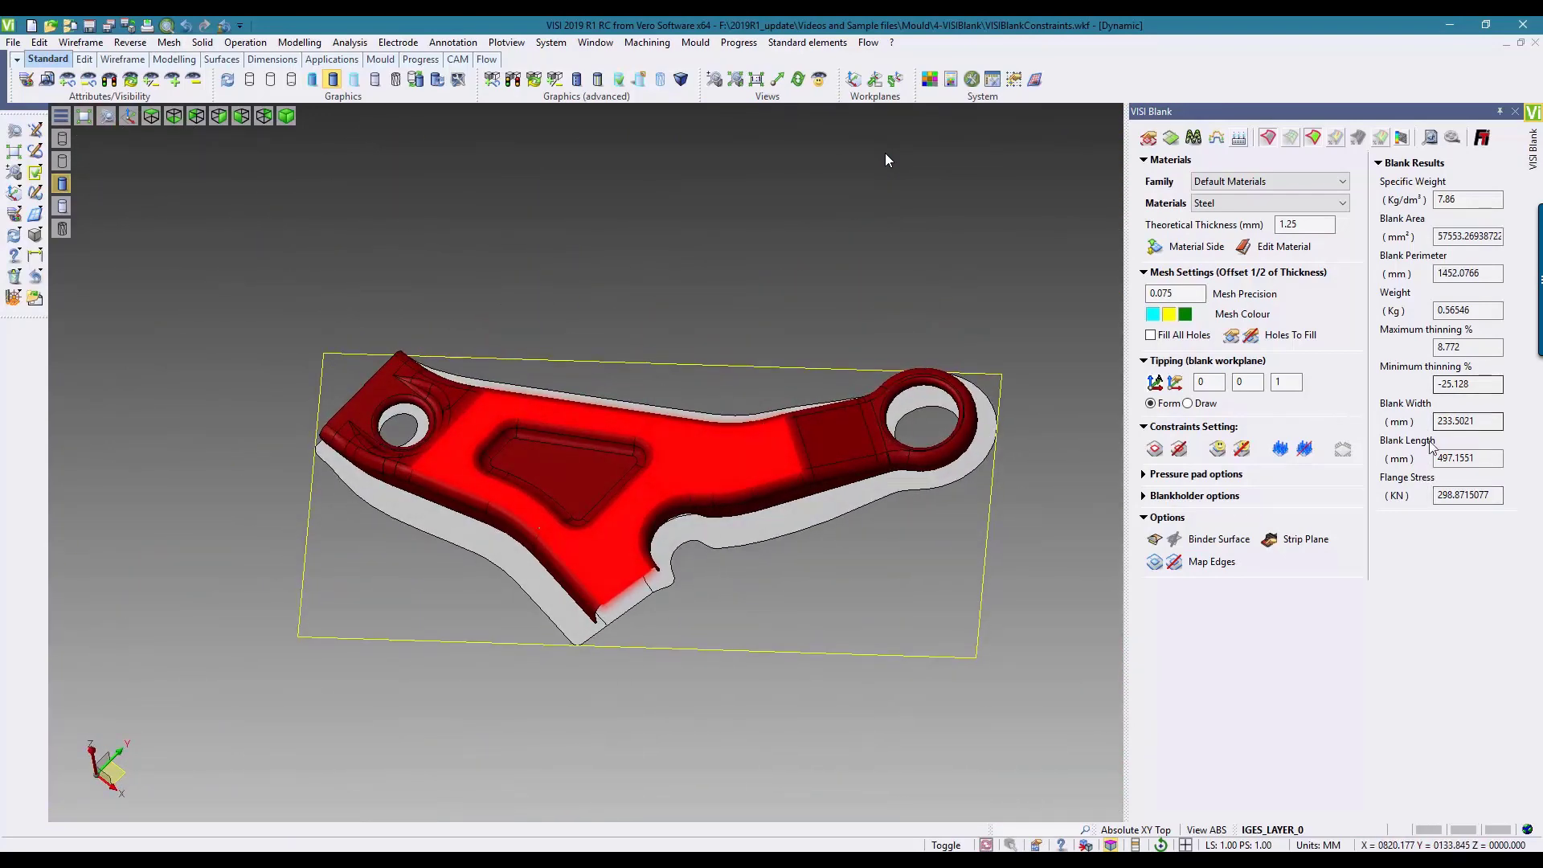
click(1516, 111)
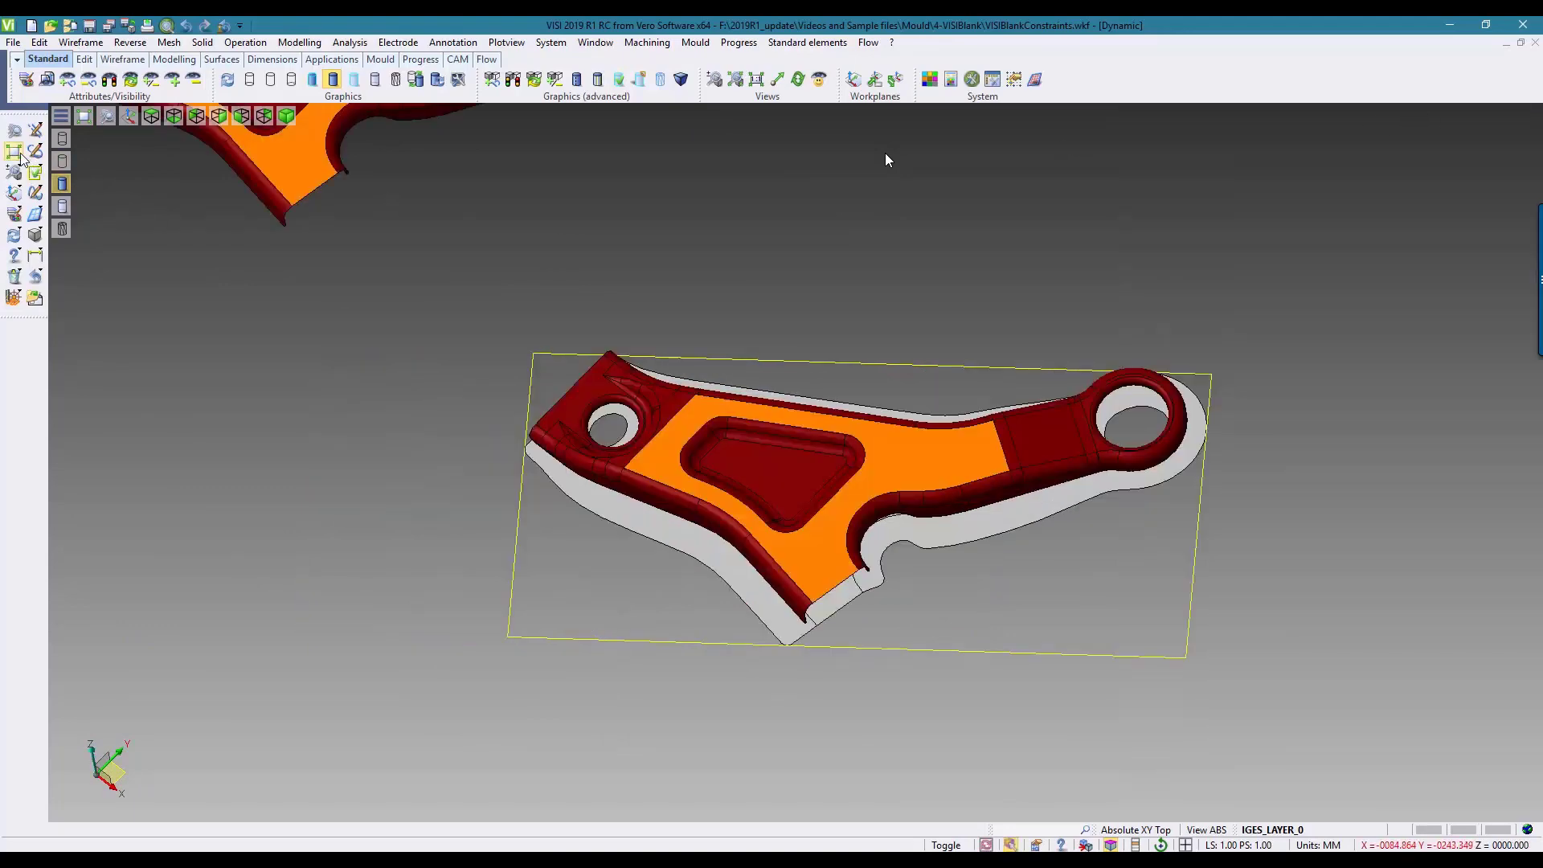
Step: Start a new VISI Blank study with the other bracket, the one without a blank, as the working surface
click(738, 45)
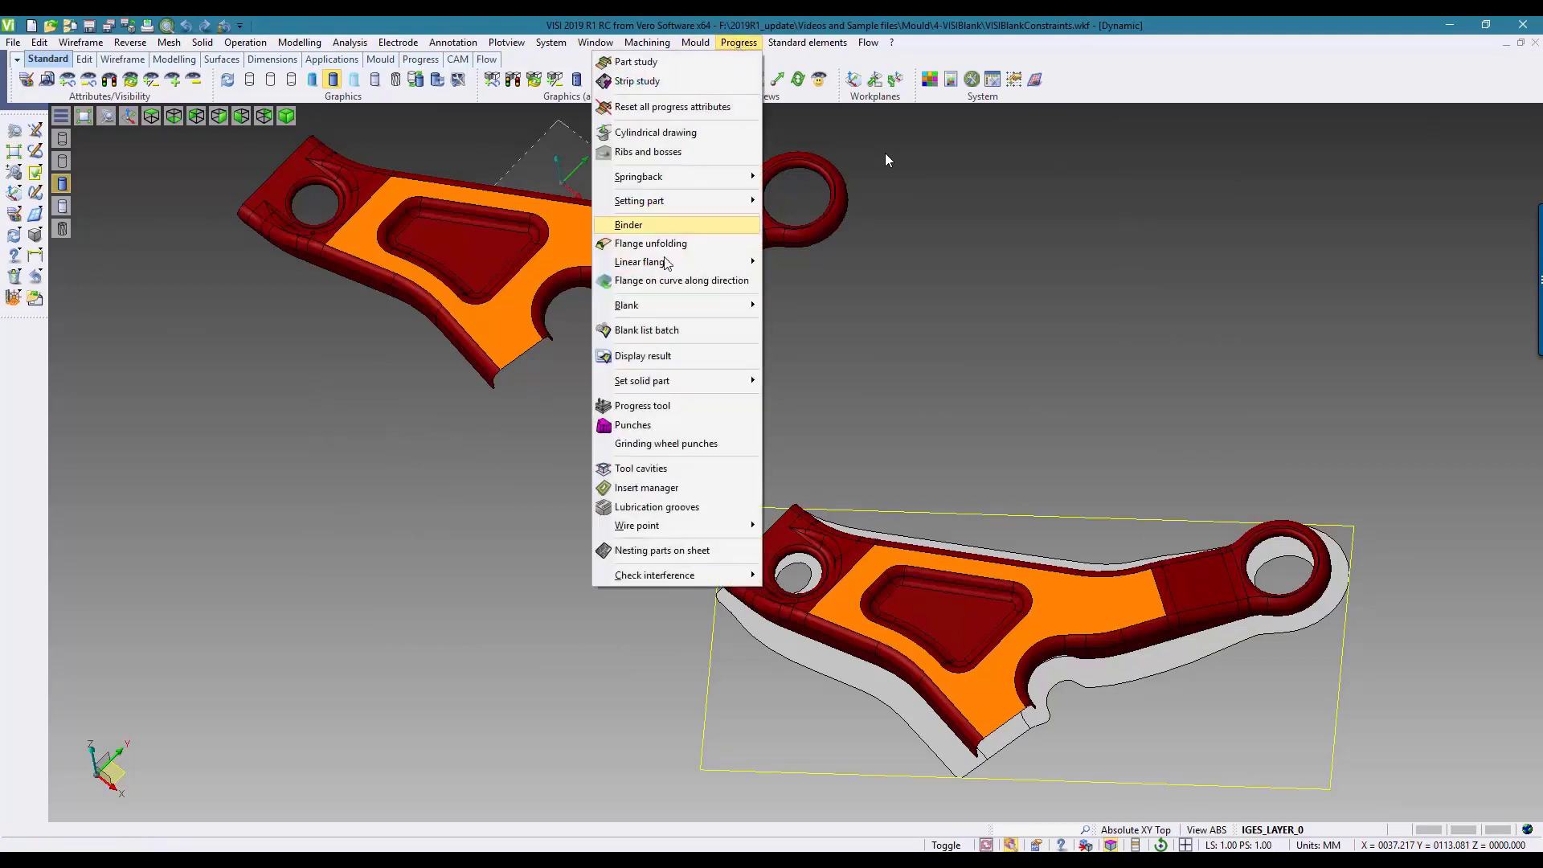
mouse_move(678, 304)
click(536, 325)
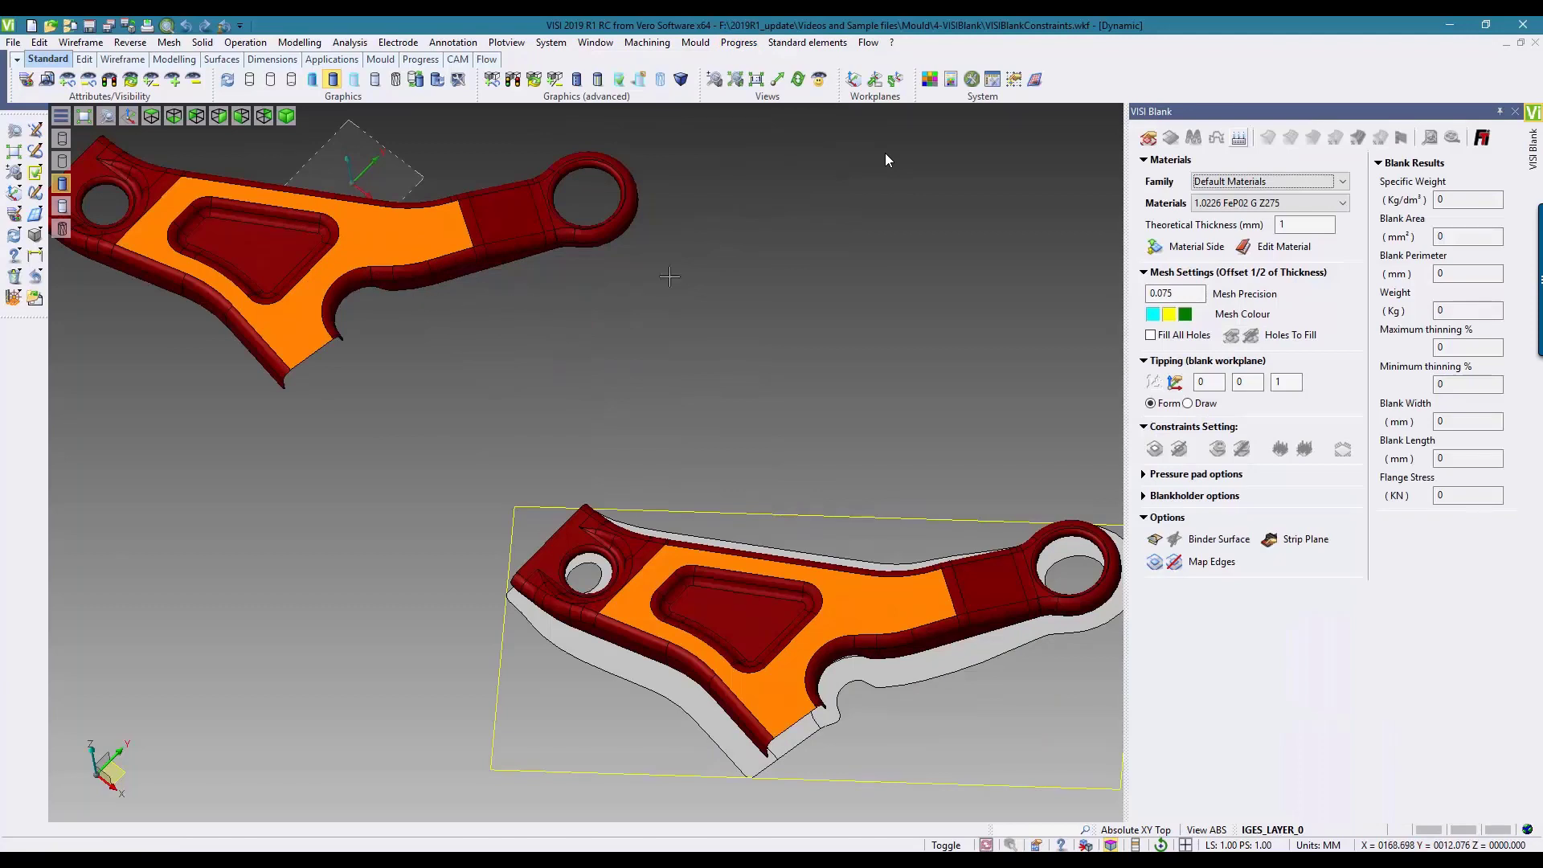
click(1150, 139)
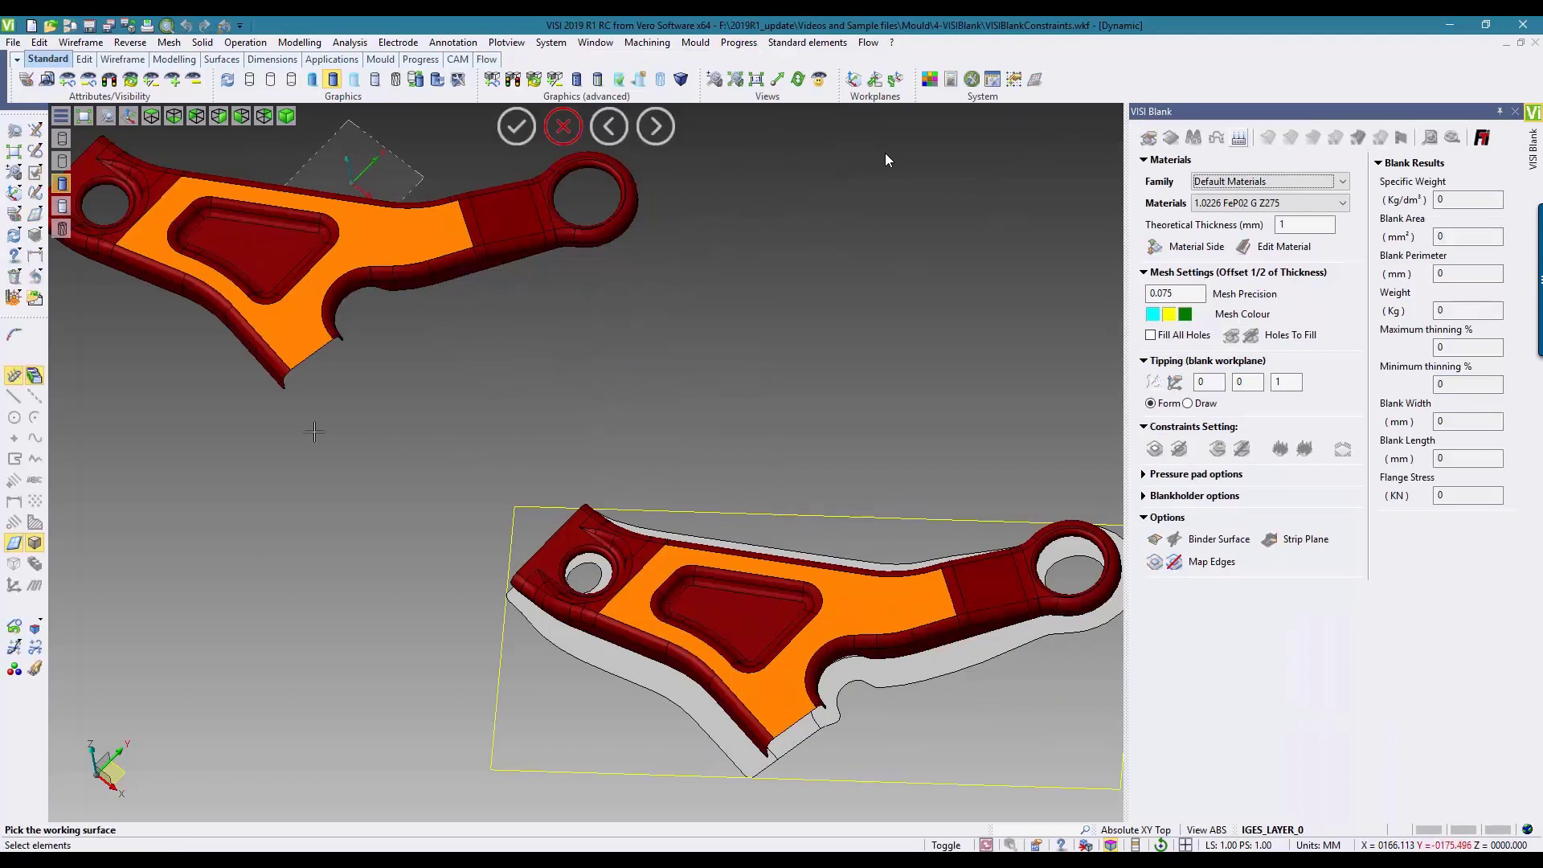
click(289, 370)
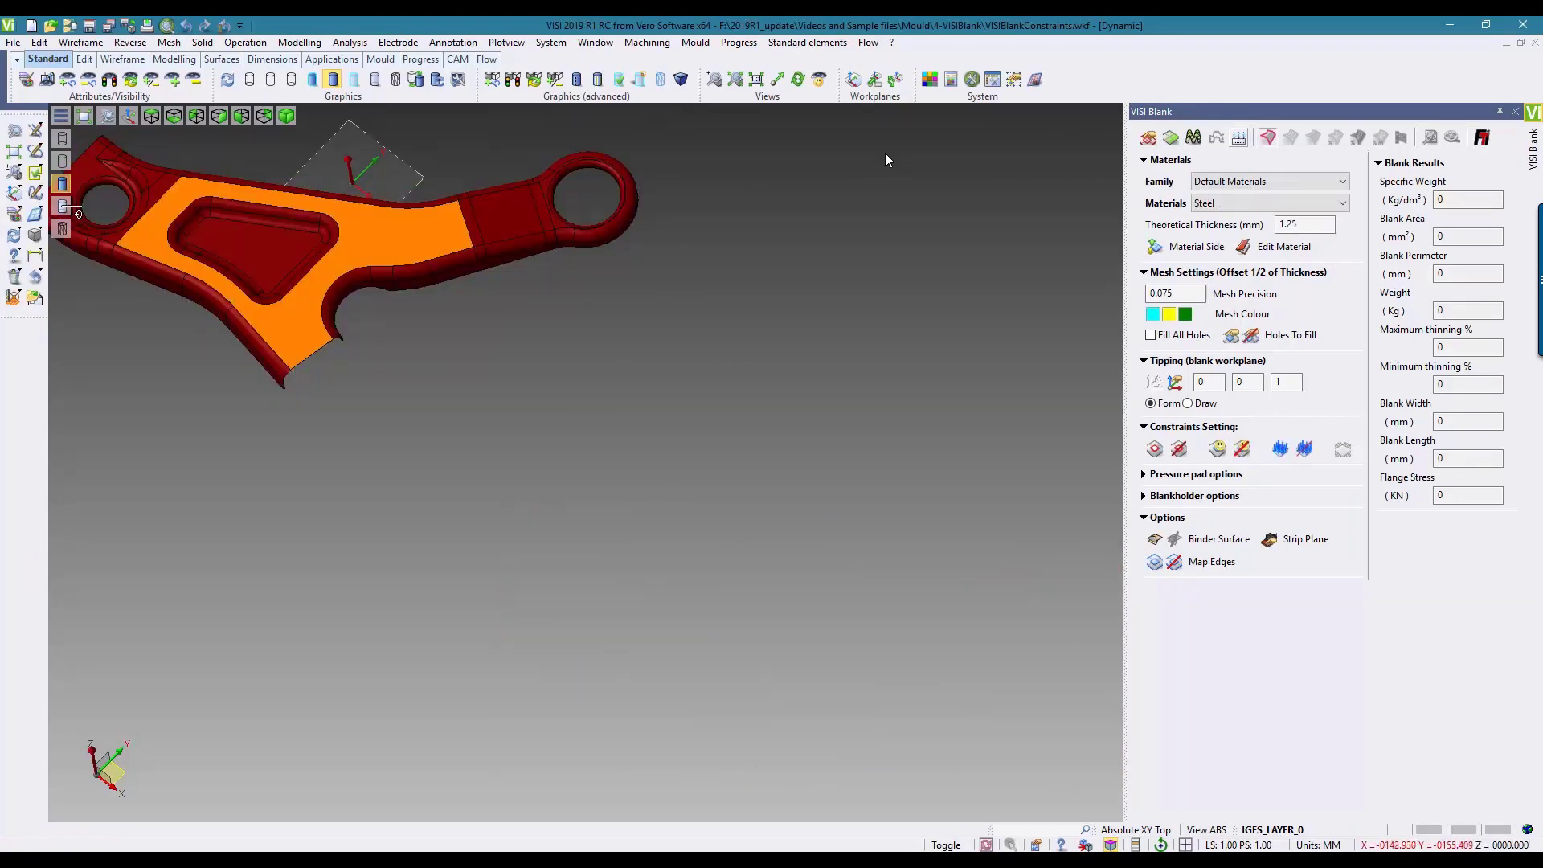
click(13, 155)
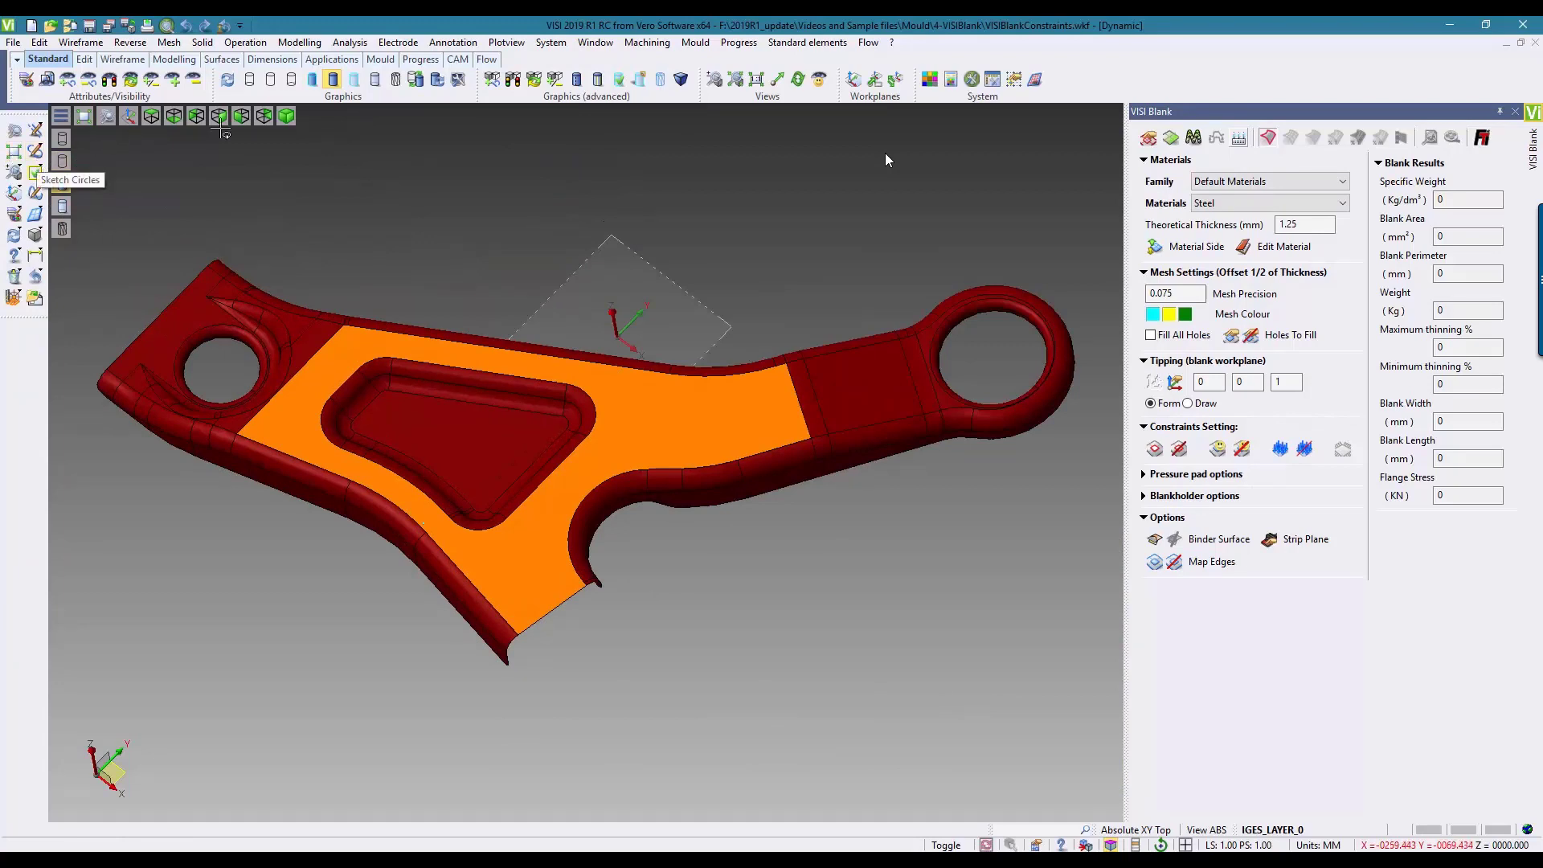
Step: Assign the large flat orange face of this bracket as the pressure pad force face
click(1281, 454)
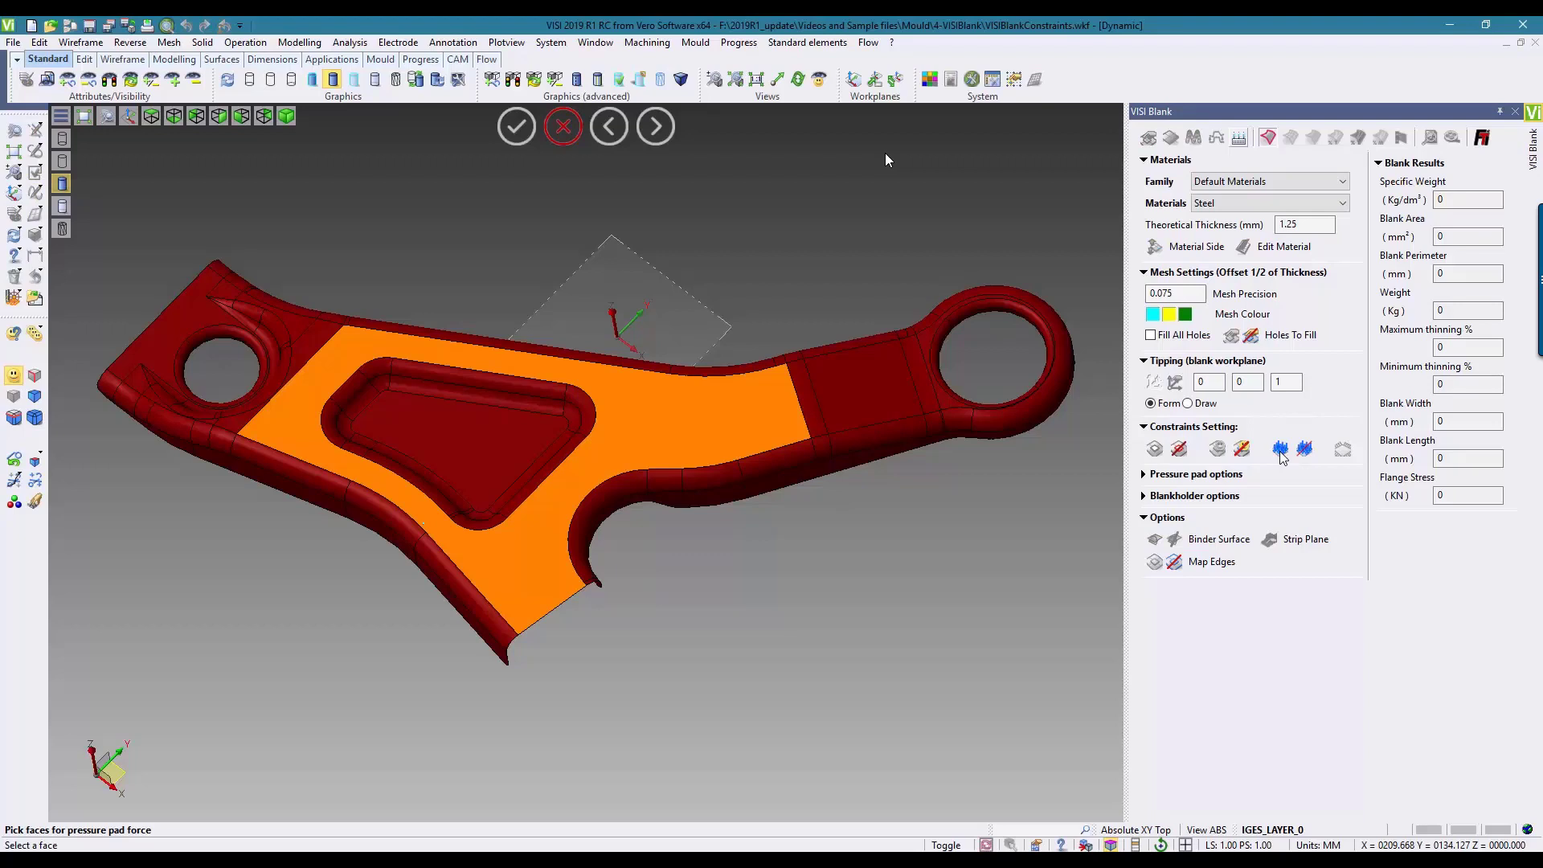
click(669, 403)
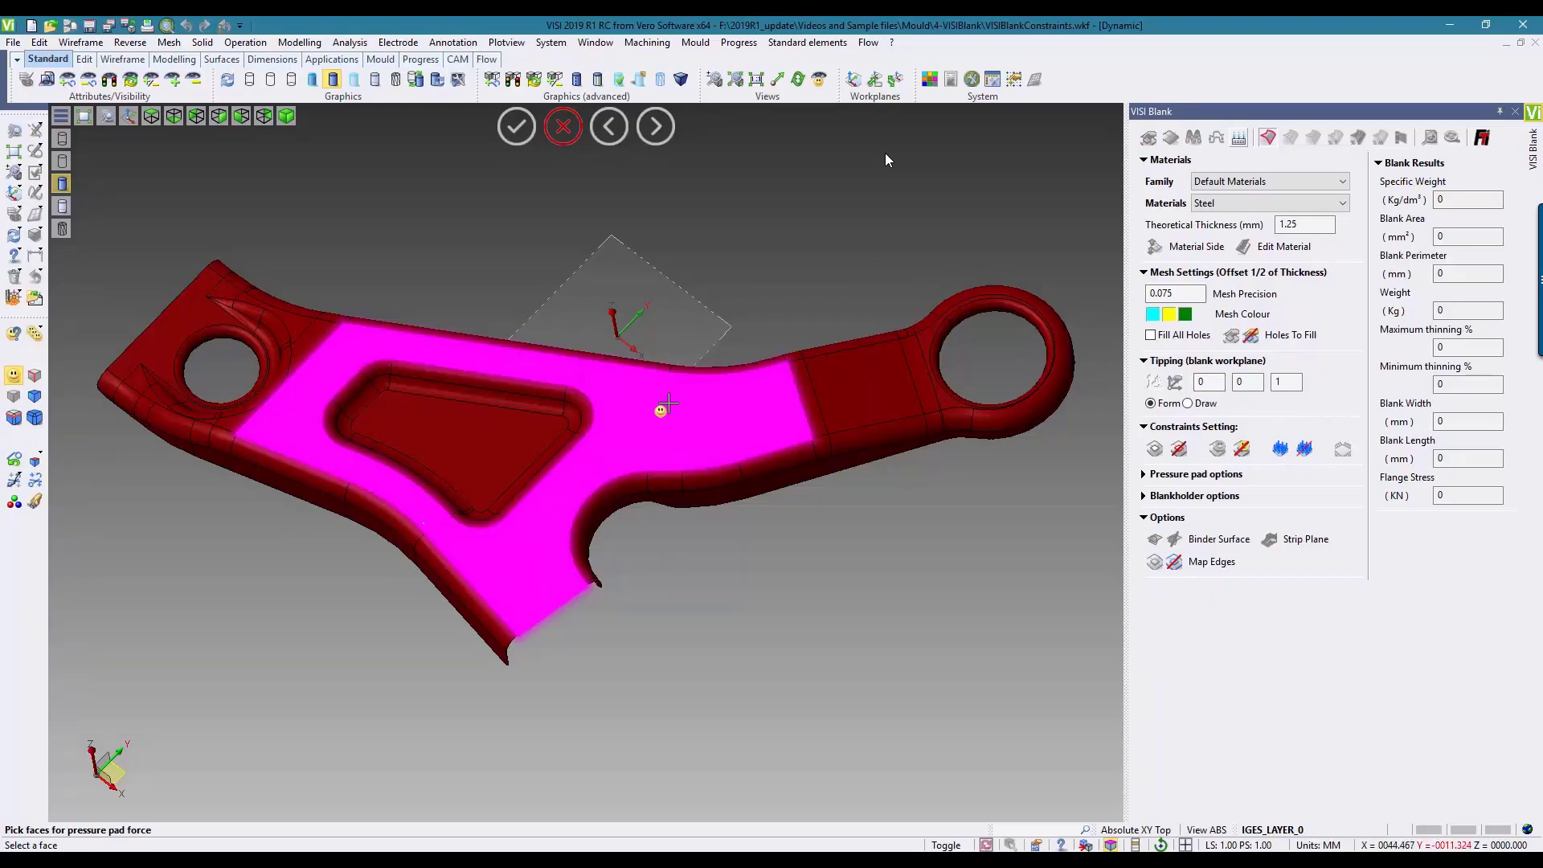
right_click(668, 403)
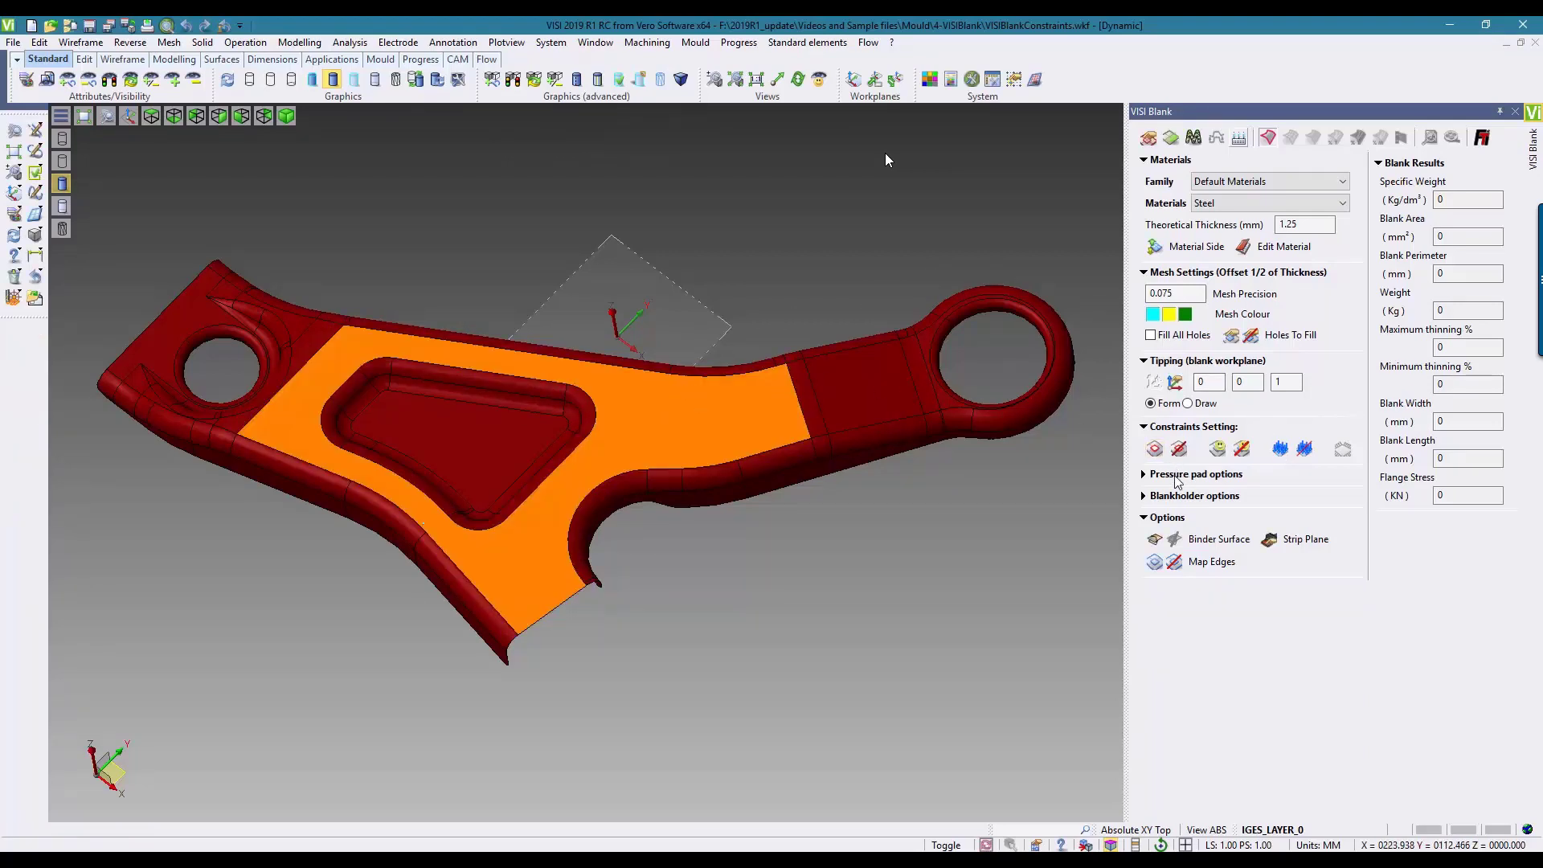
Step: Set the pressure pad to 12 MPa for the orange face
click(1143, 474)
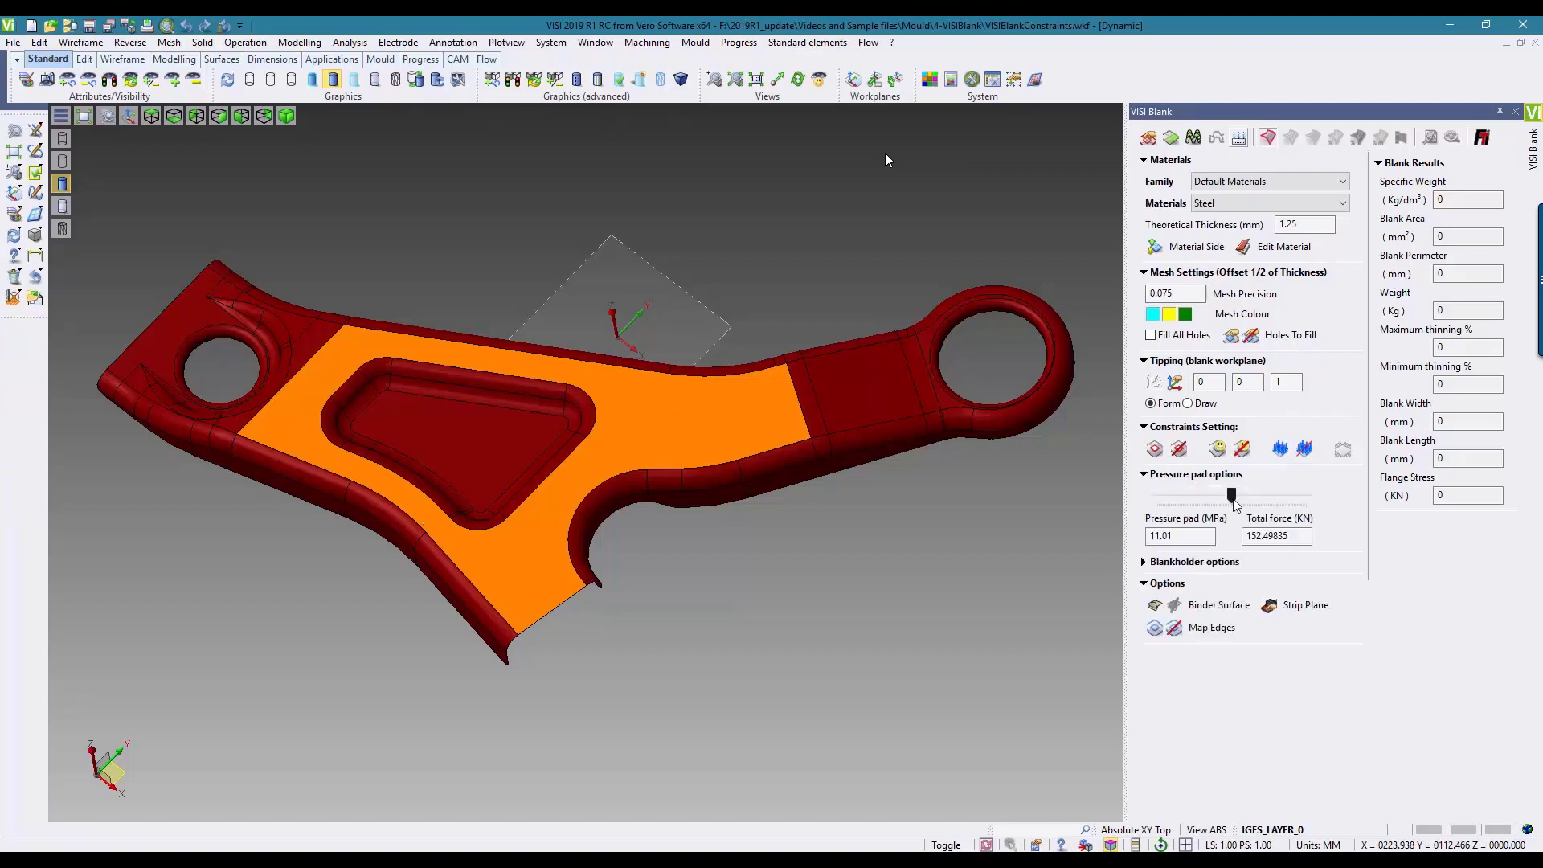
drag(1232, 496, 1248, 496)
click(1284, 537)
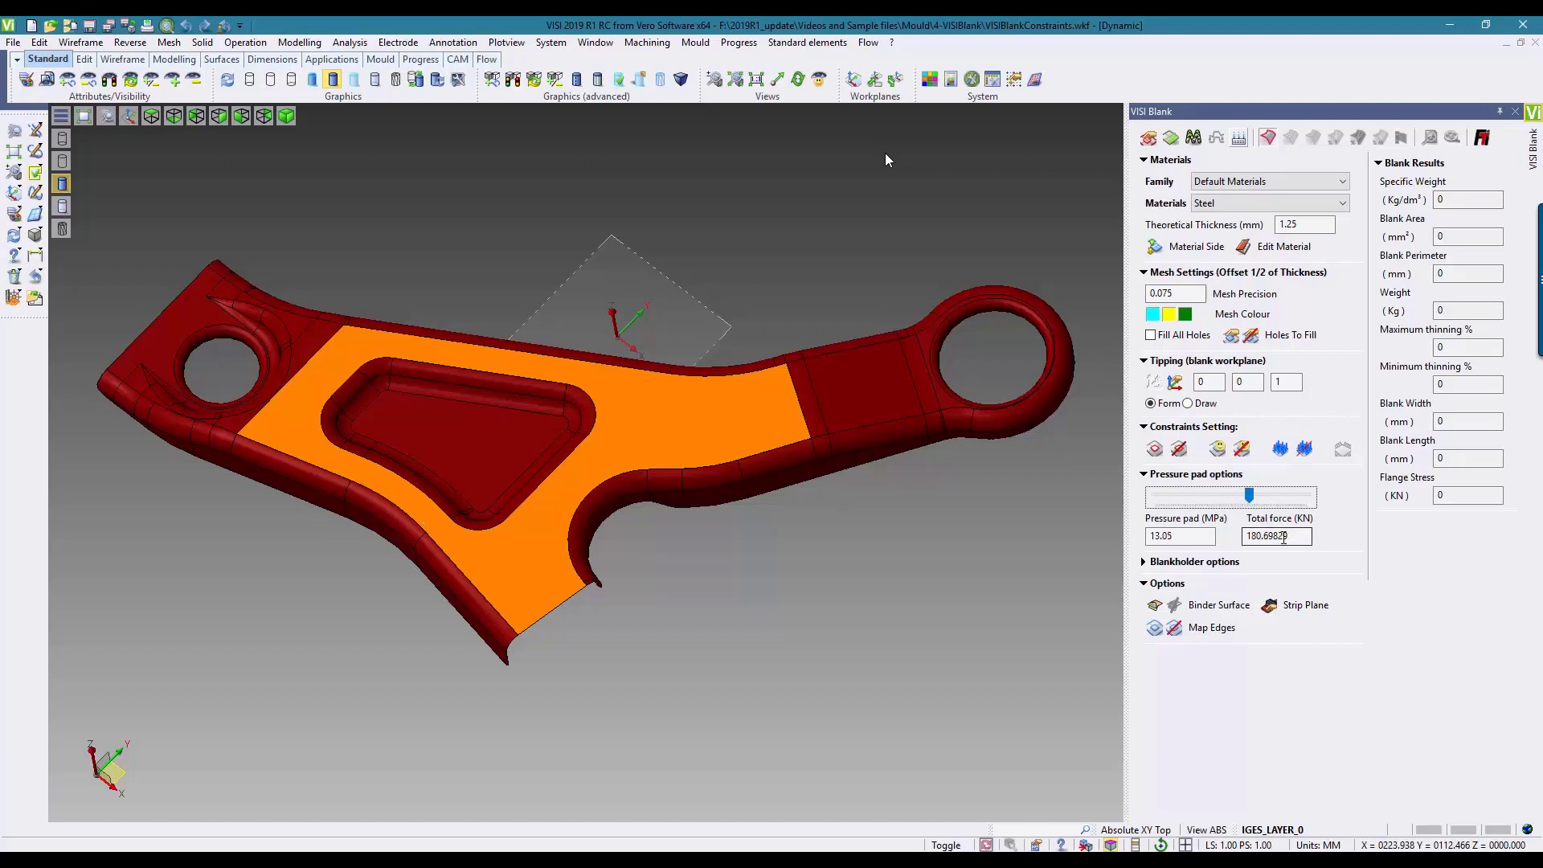
double_click(1195, 535)
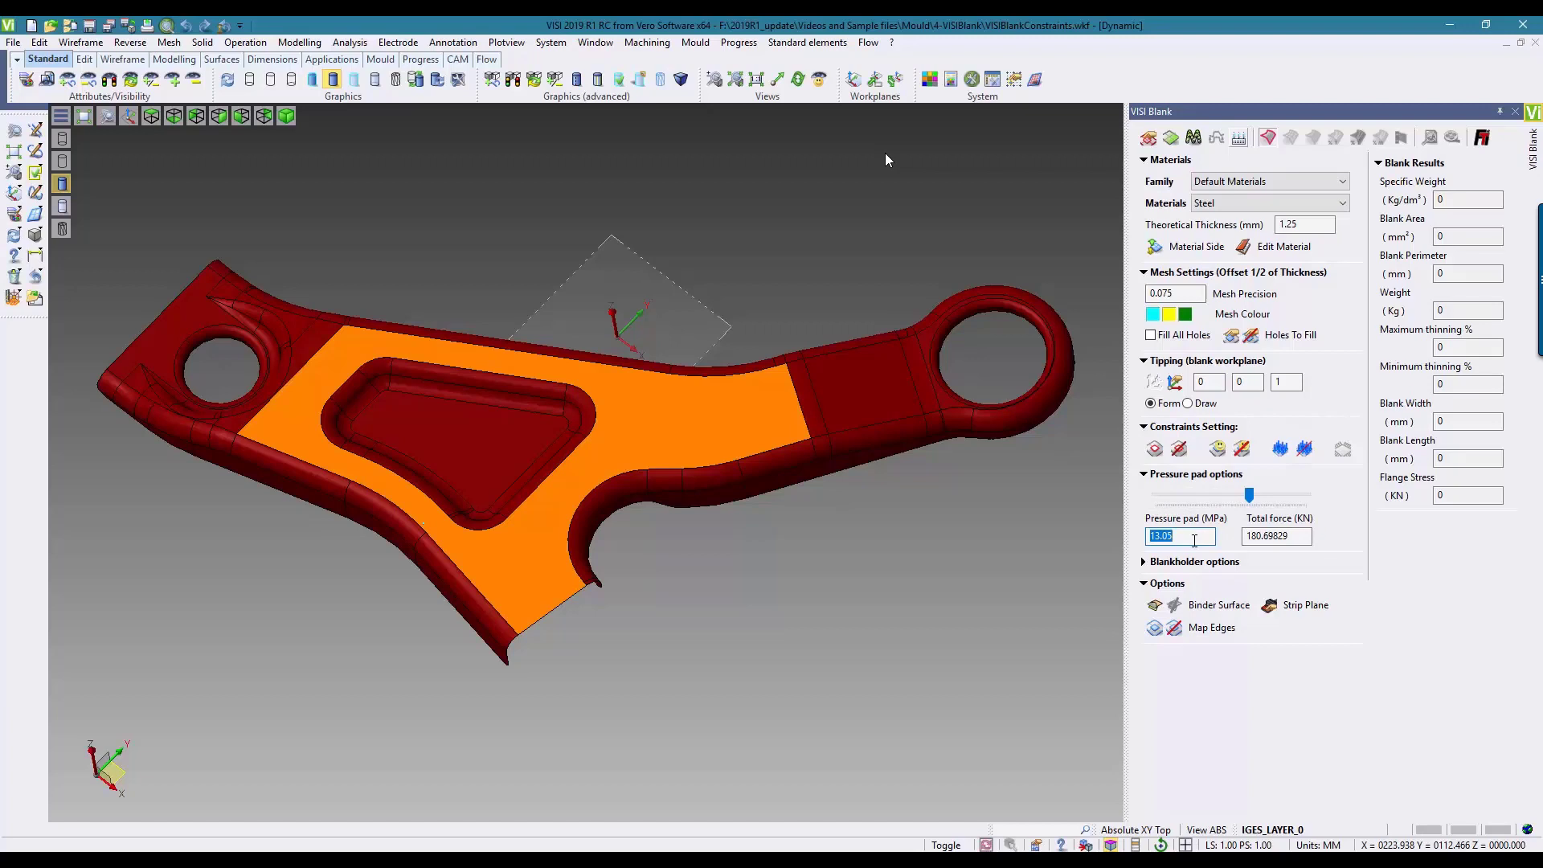
text(12)
click(1294, 537)
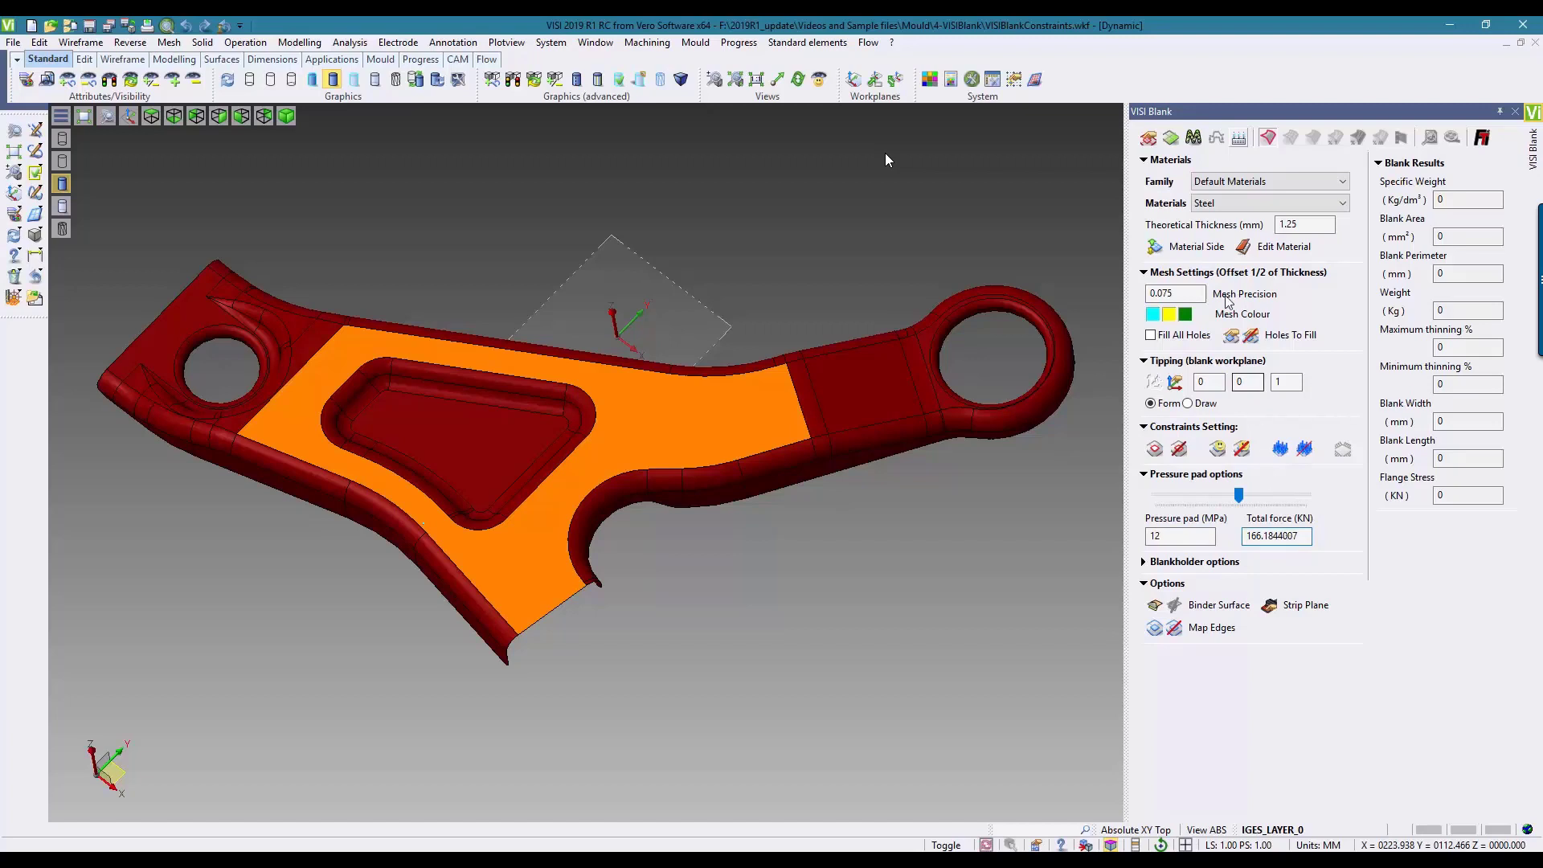
Step: Compute the blank with the pressure pad force and map all edges of the orange face onto it
click(1179, 141)
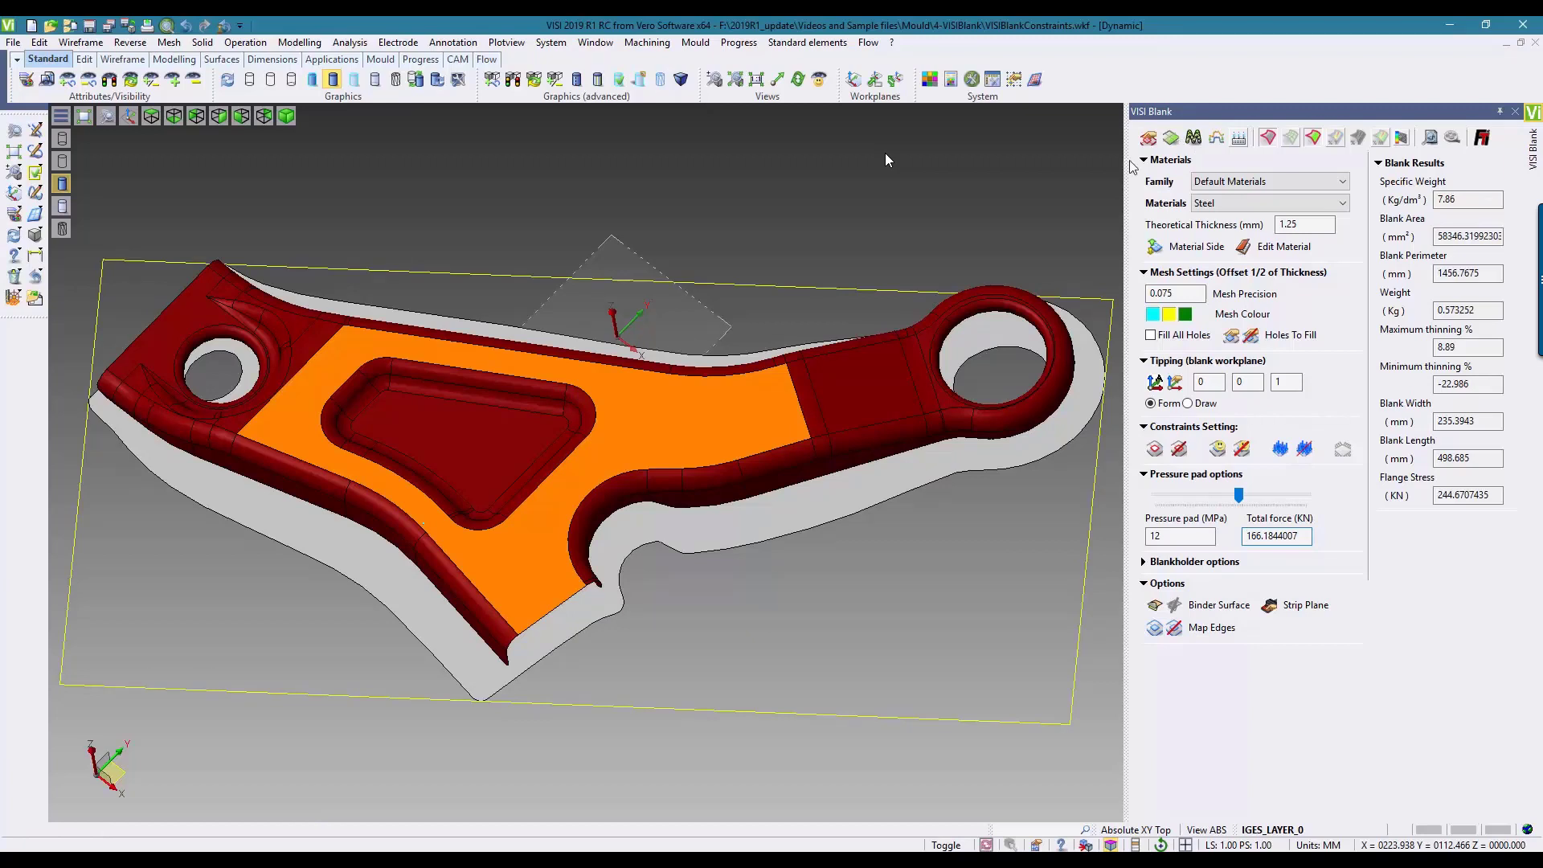
click(1155, 628)
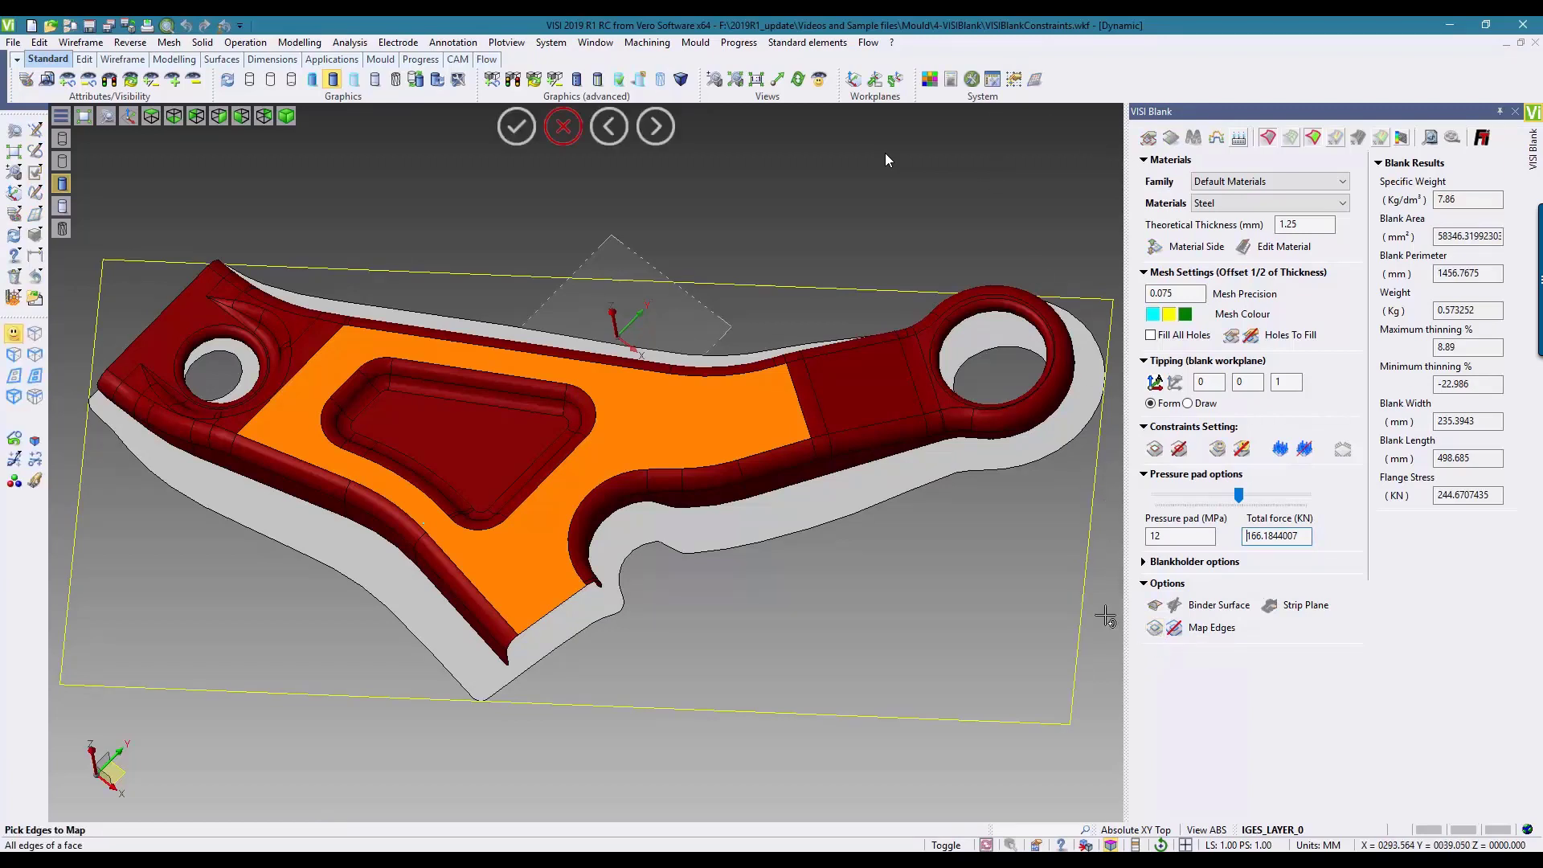
click(307, 419)
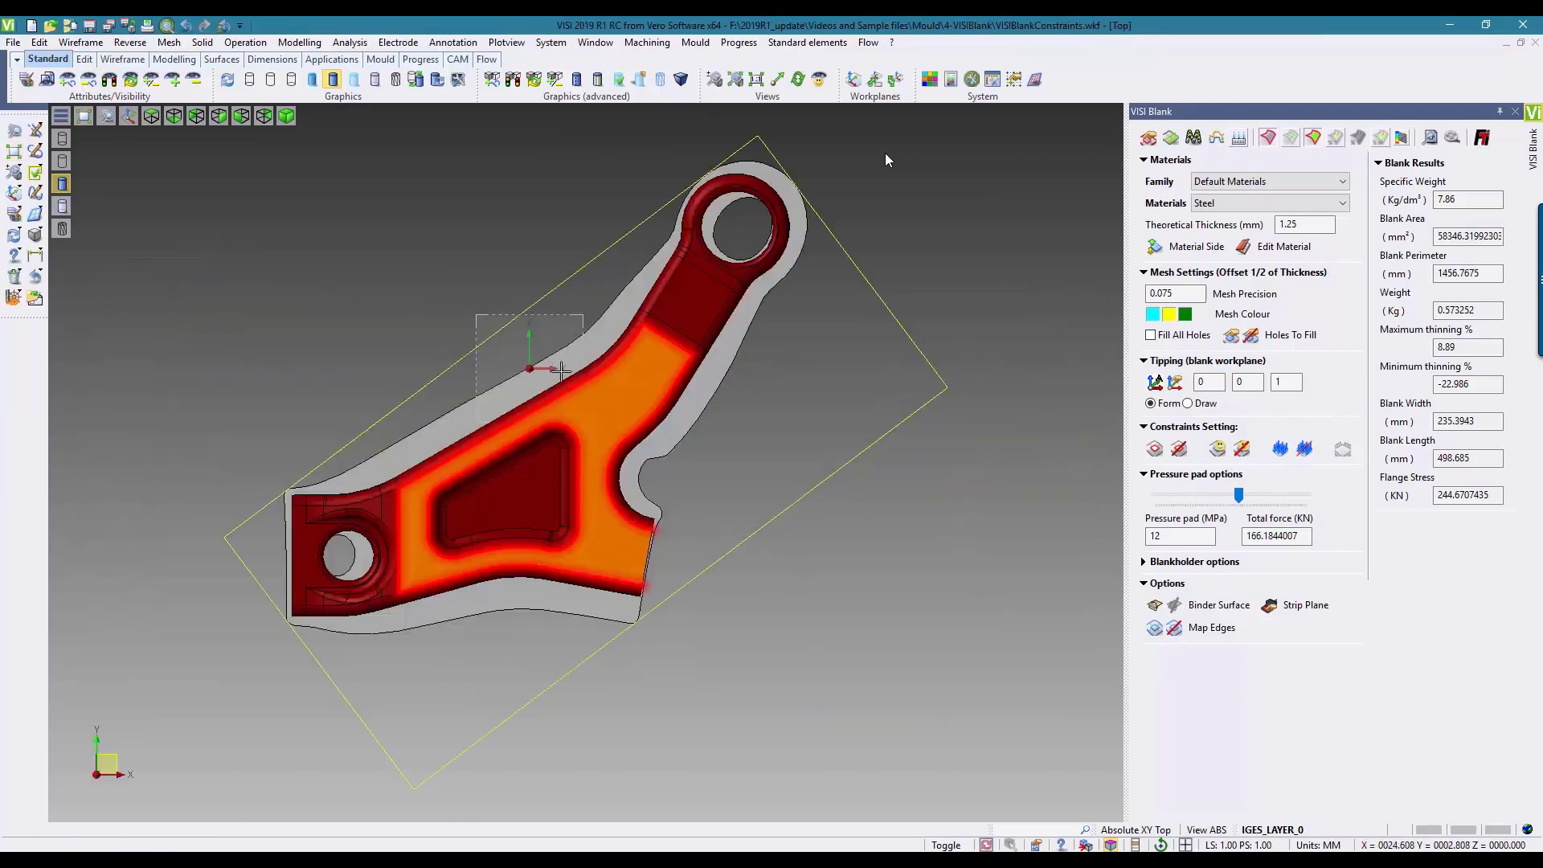
Step: Compare the mapped edges with the orange face's contour in shaded and wireframe display, and close the VISI Blank study
scroll(563, 372, up, 4)
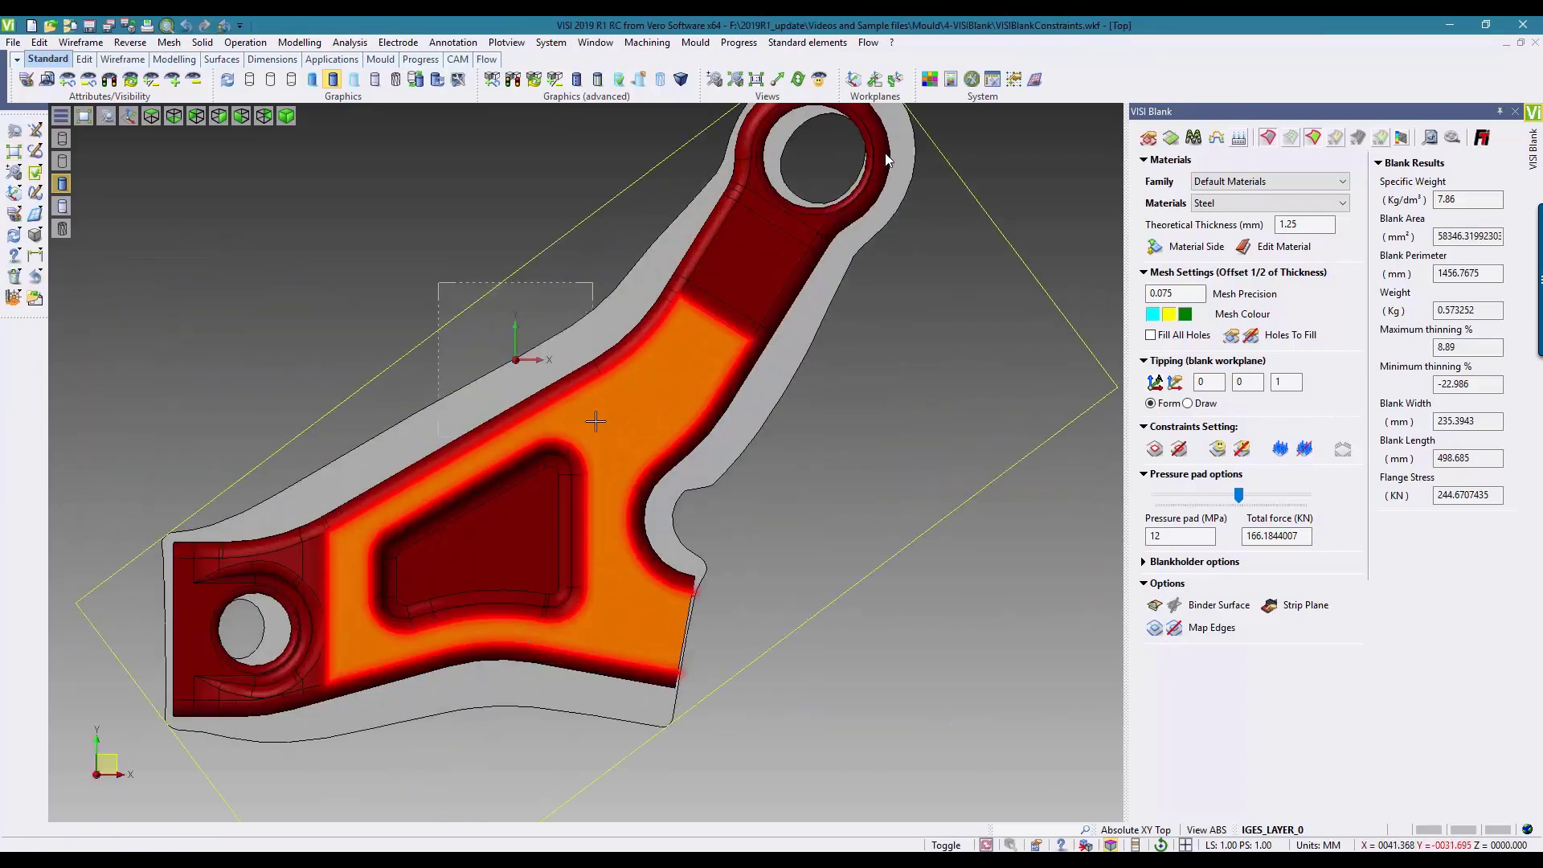
scroll(691, 460, up, 3)
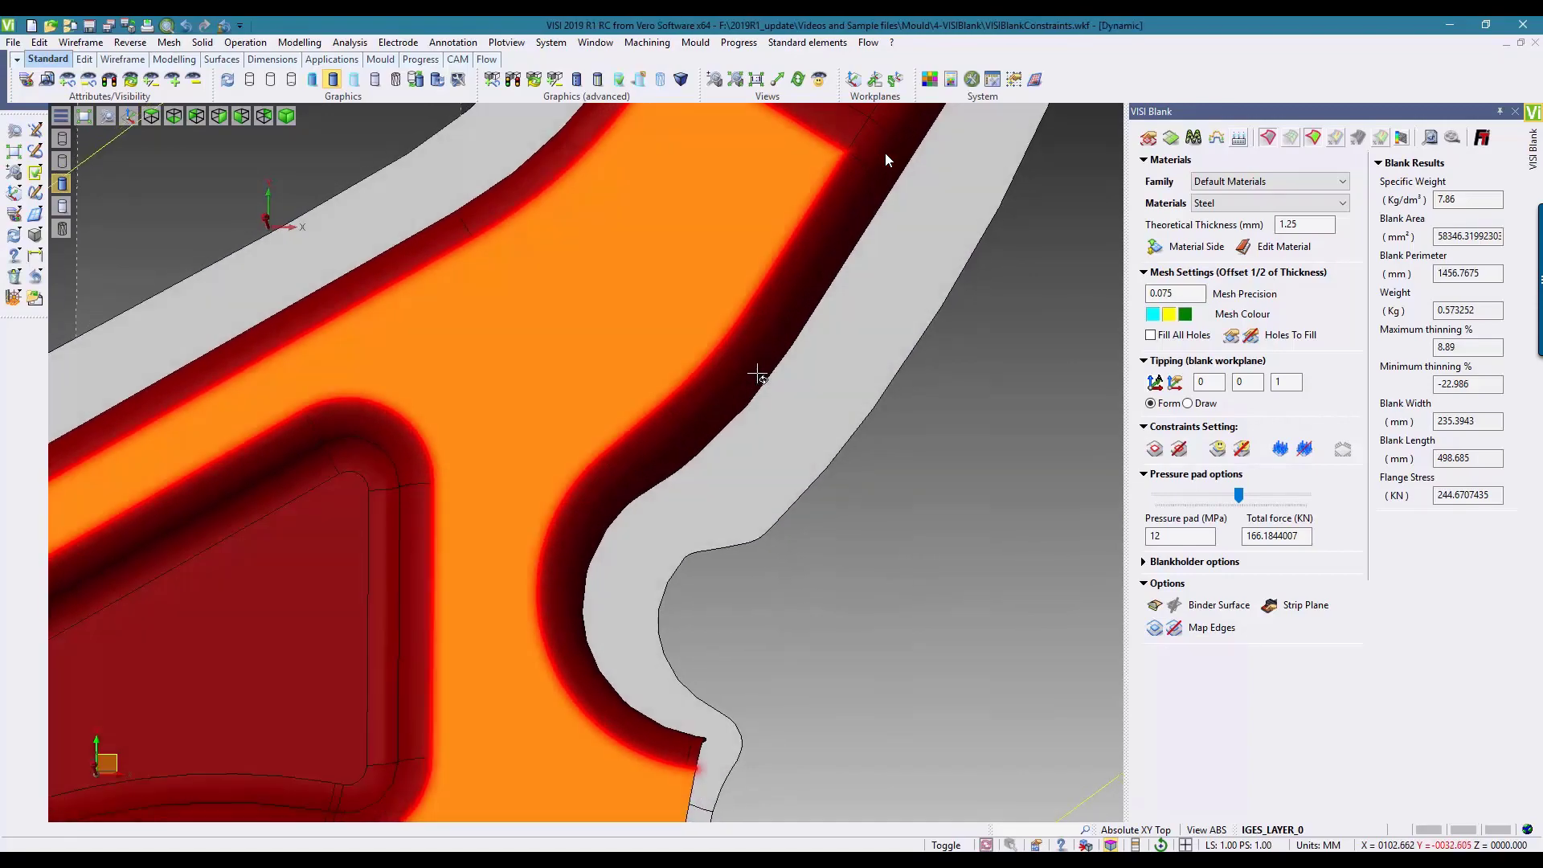
mouse_move(757, 374)
middle_down()
mouse_move(600, 362)
mouse_move(681, 209)
mouse_move(668, 149)
mouse_move(785, 258)
mouse_move(775, 317)
mouse_move(793, 396)
mouse_move(833, 510)
mouse_move(881, 572)
mouse_move(854, 550)
middle_up()
scroll(850, 474, down, 3)
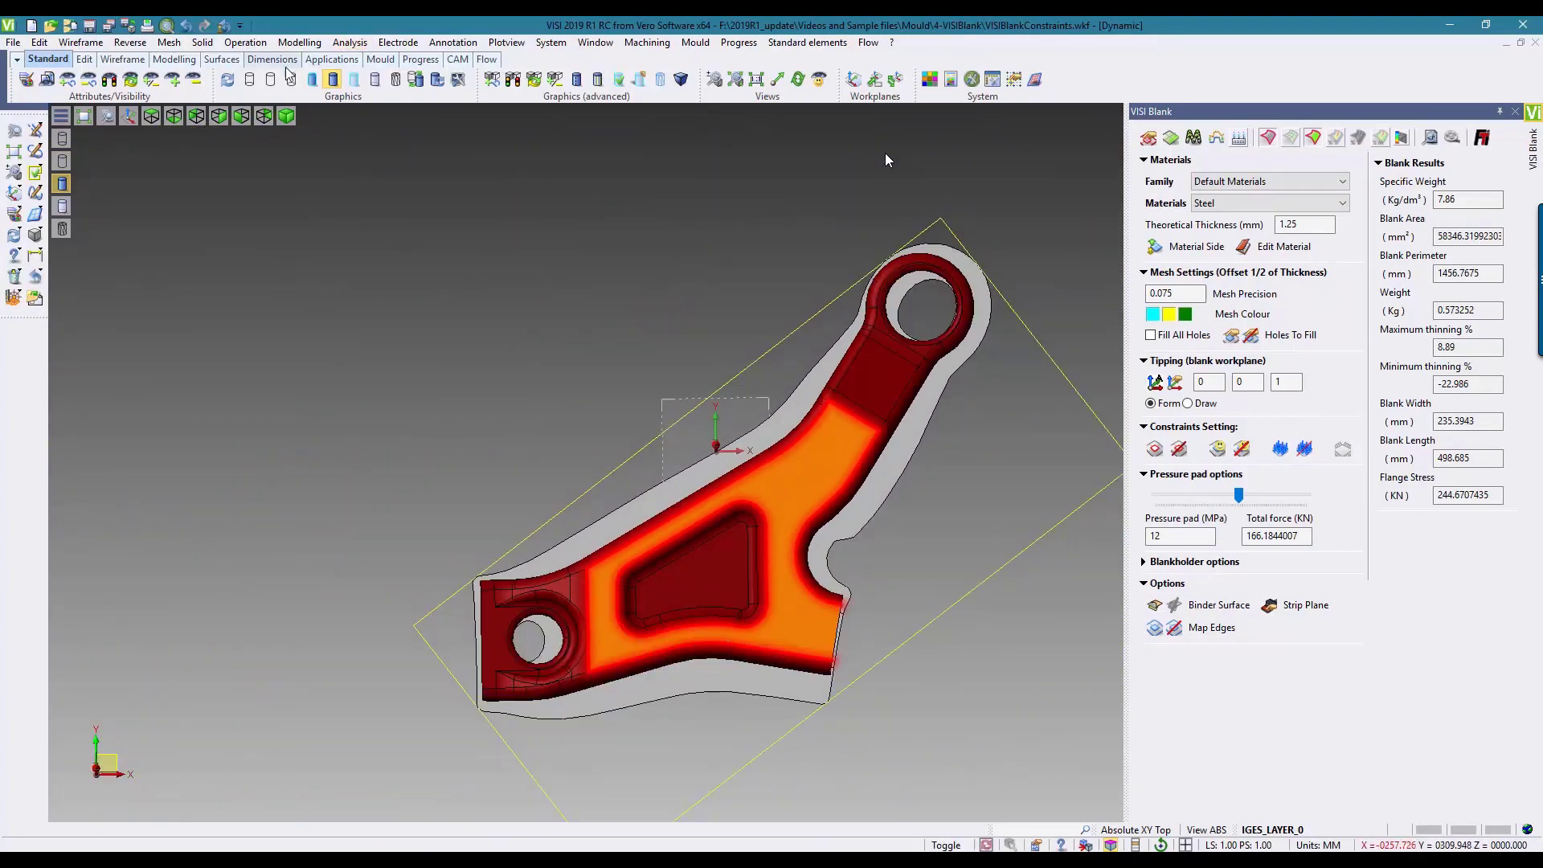
click(250, 79)
scroll(820, 448, up, 5)
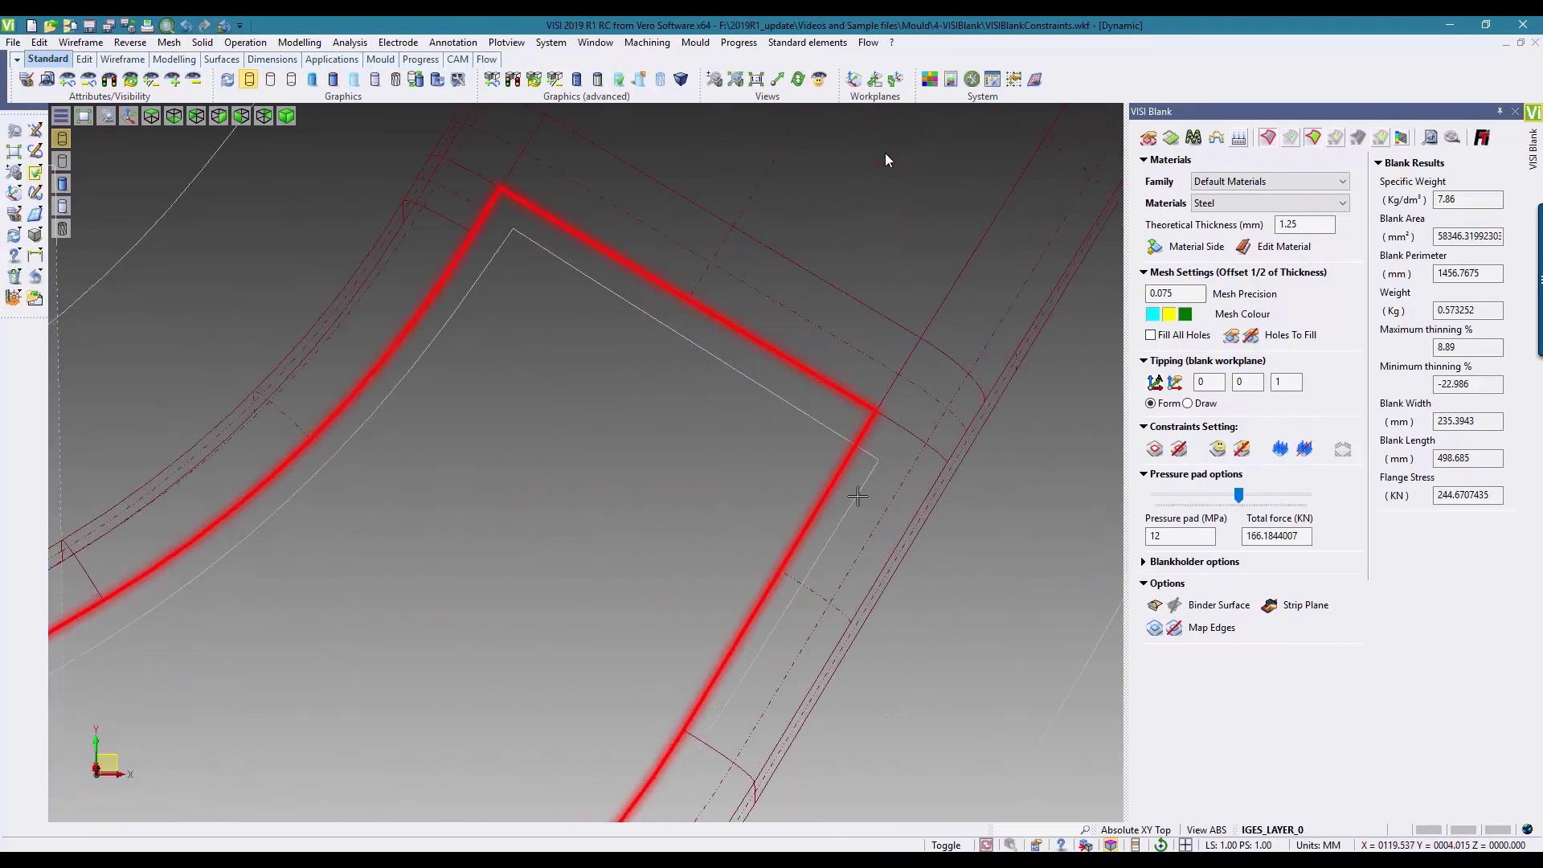
scroll(805, 349, down, 4)
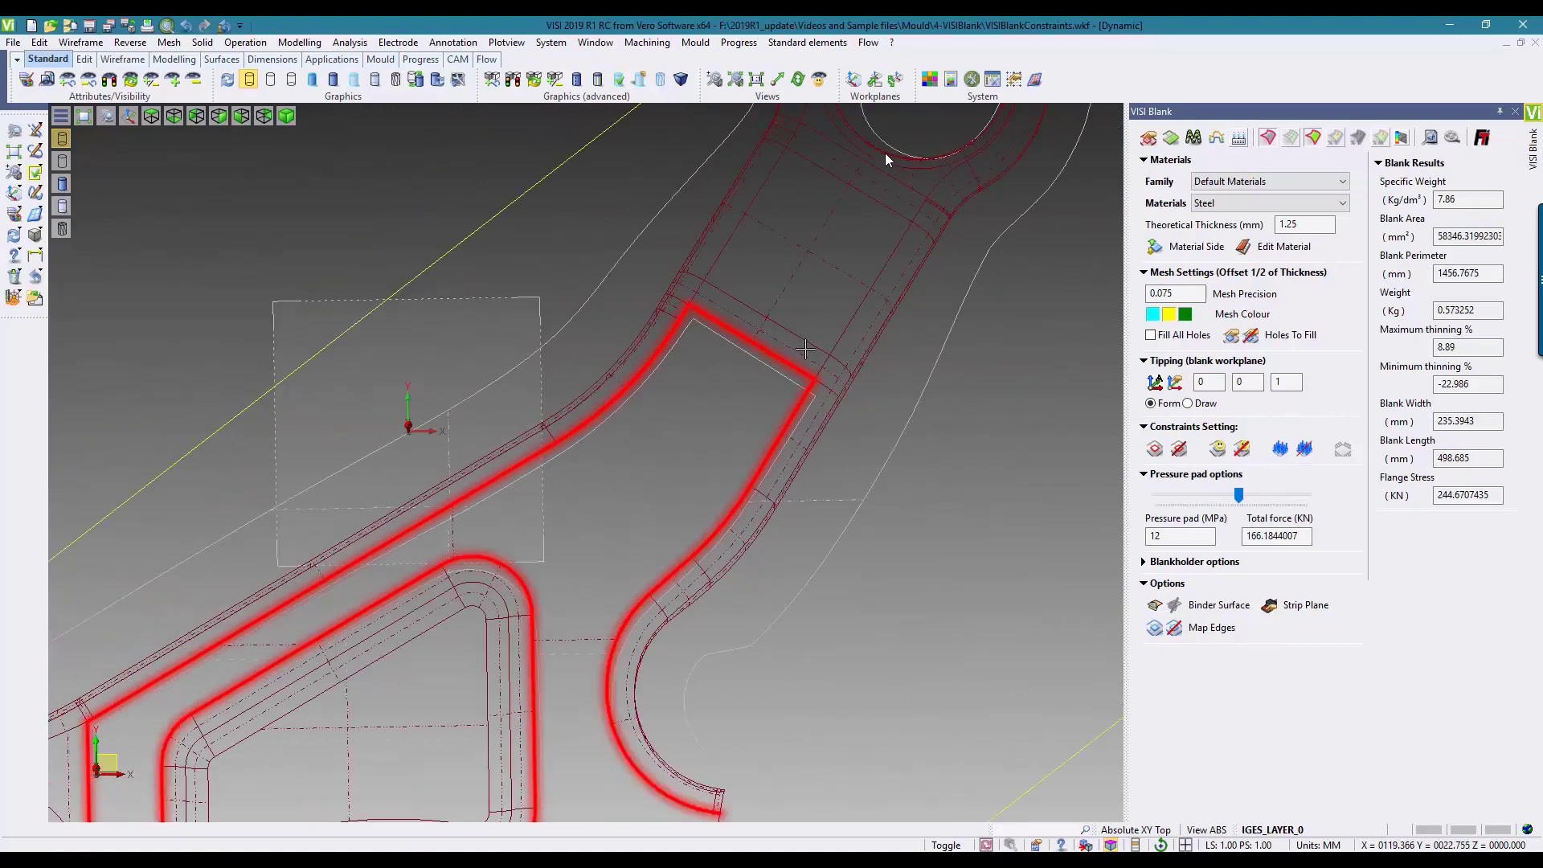
scroll(805, 348, down, 6)
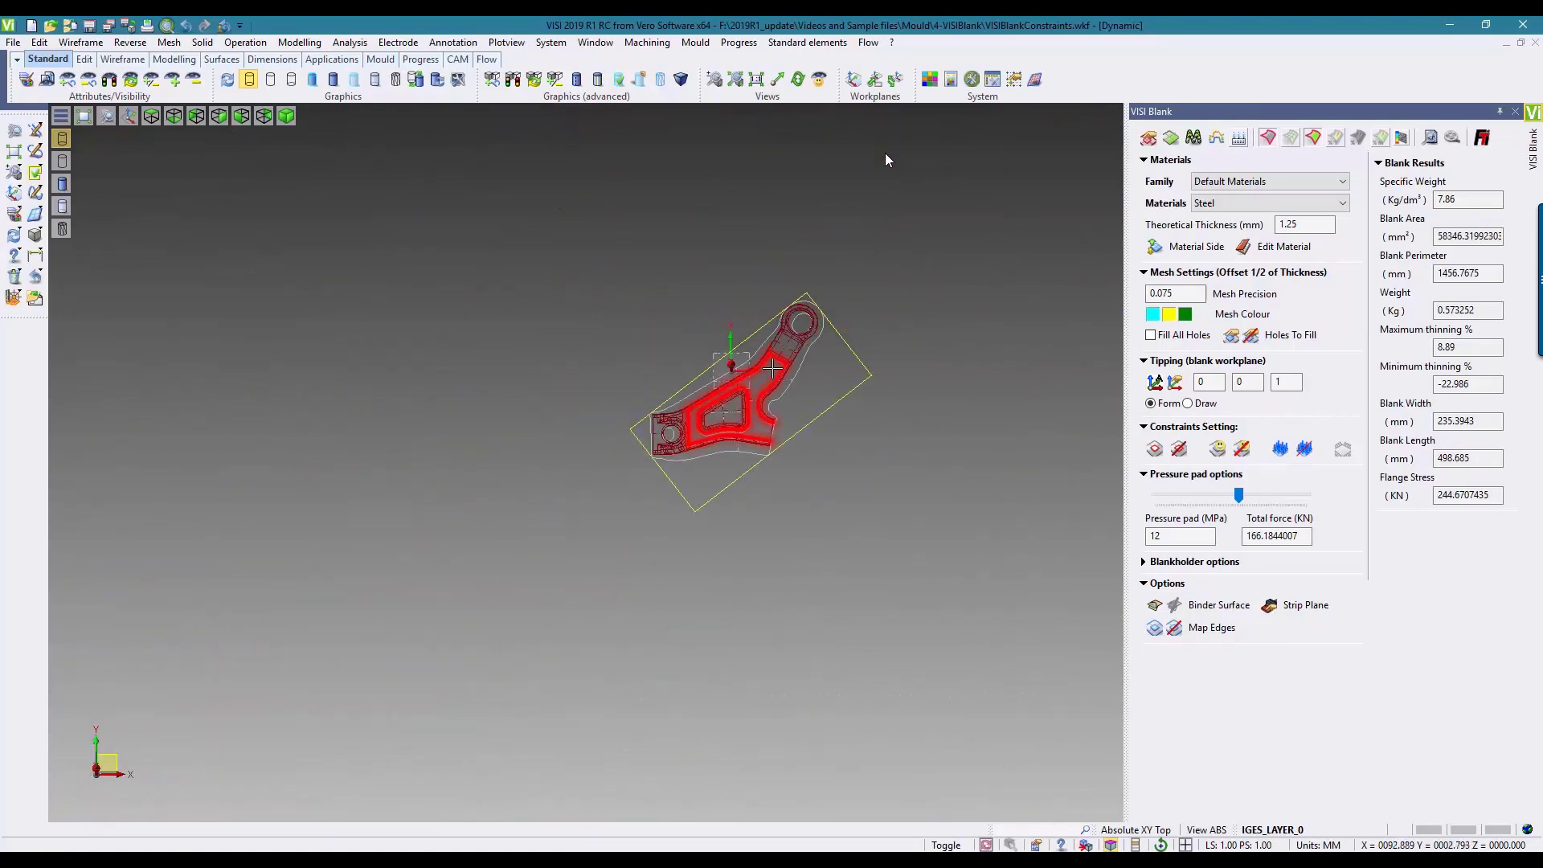
click(1515, 112)
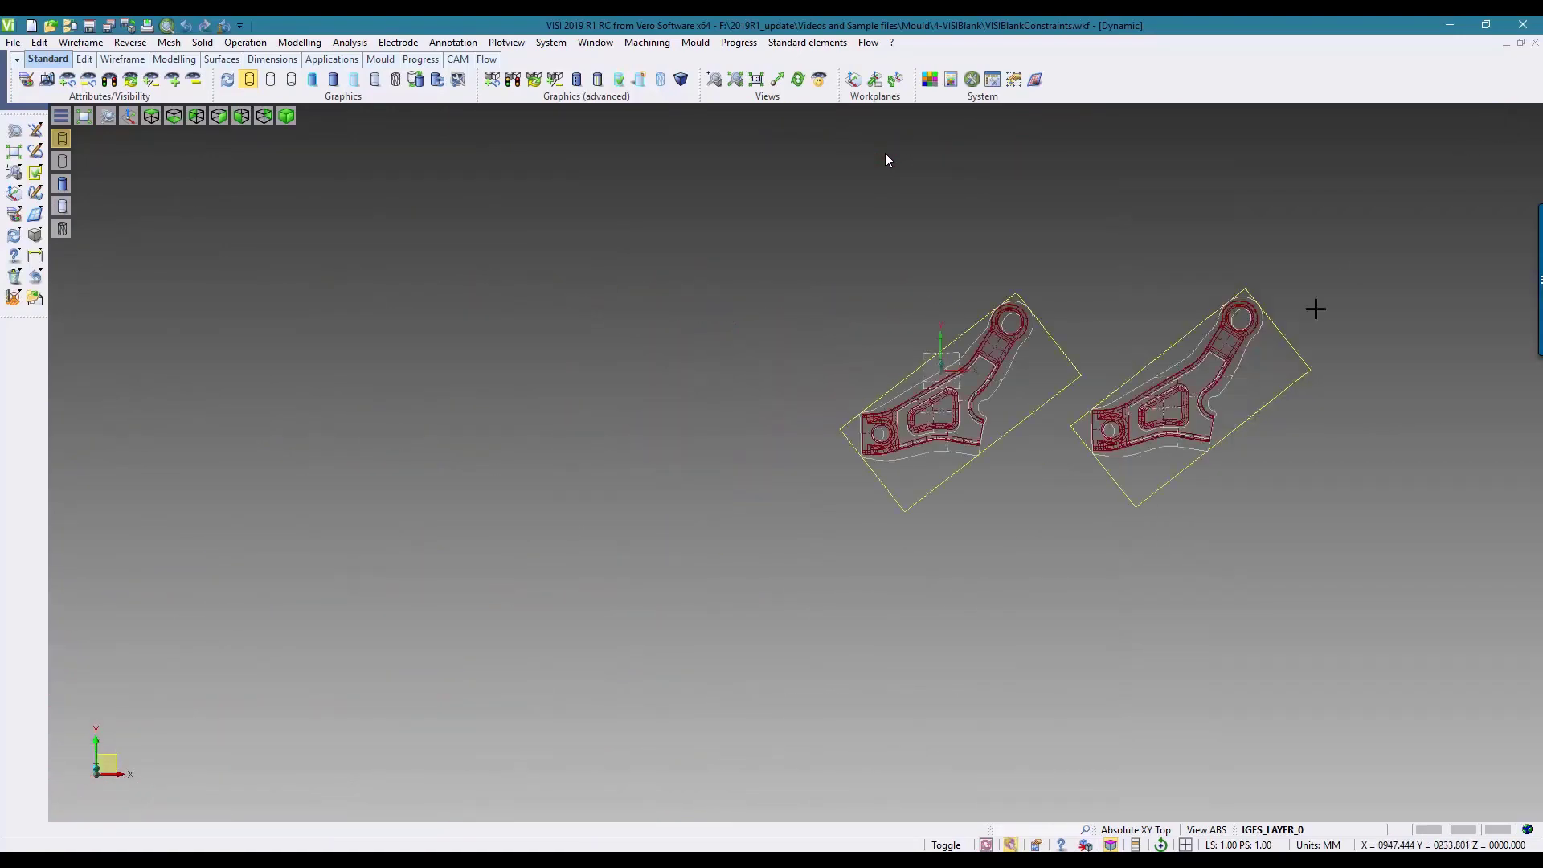
Step: Display the blank calculation results for both unfolded bracket parts together
scroll(1337, 384, up, 5)
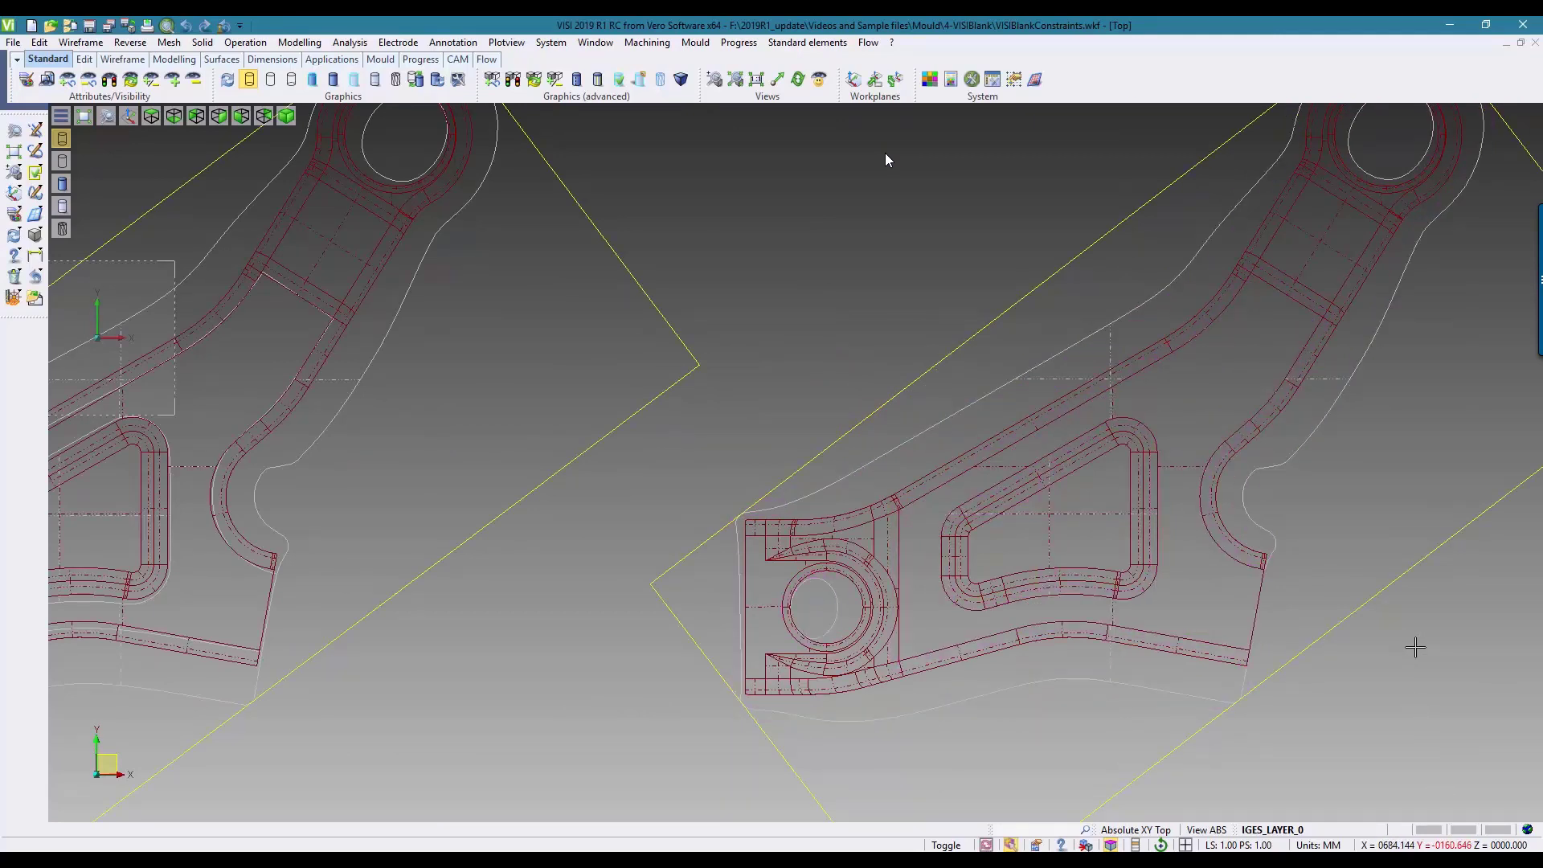
click(733, 43)
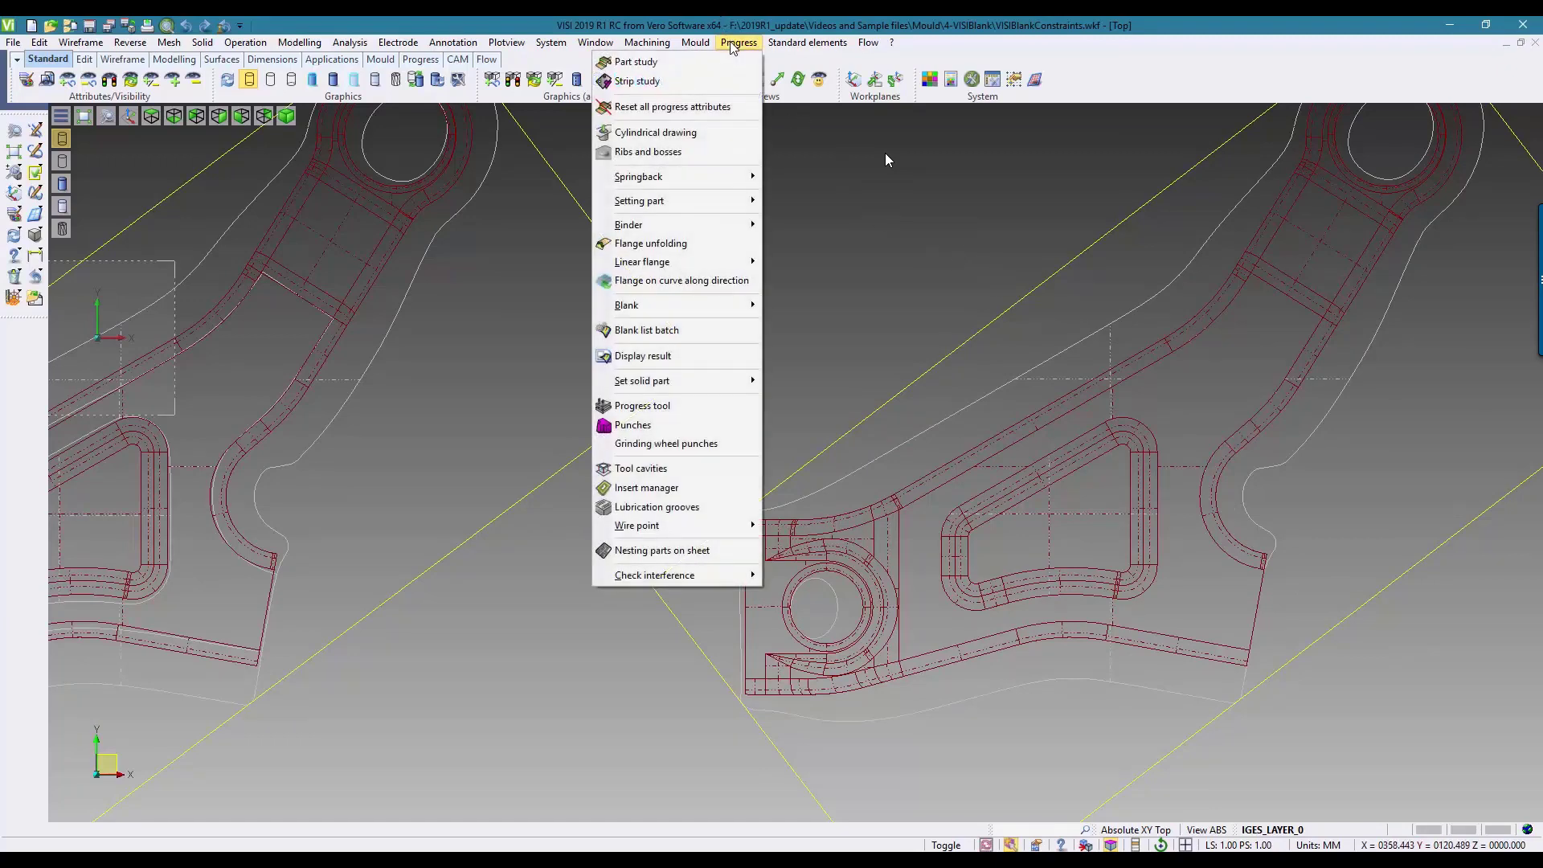
click(663, 357)
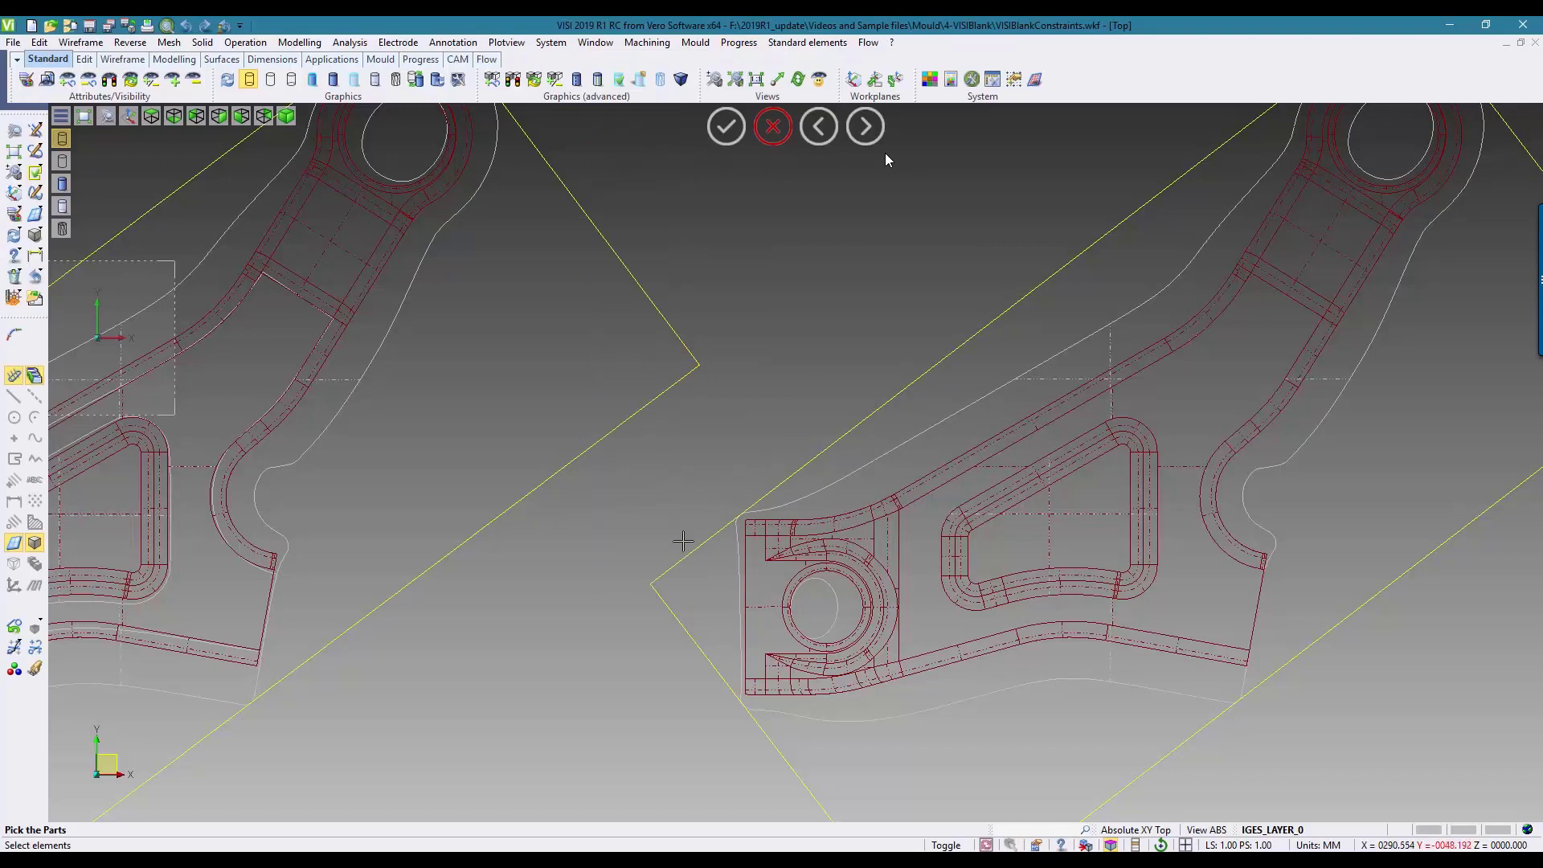
drag(870, 741, 965, 783)
drag(834, 720, 338, 262)
right_click(339, 263)
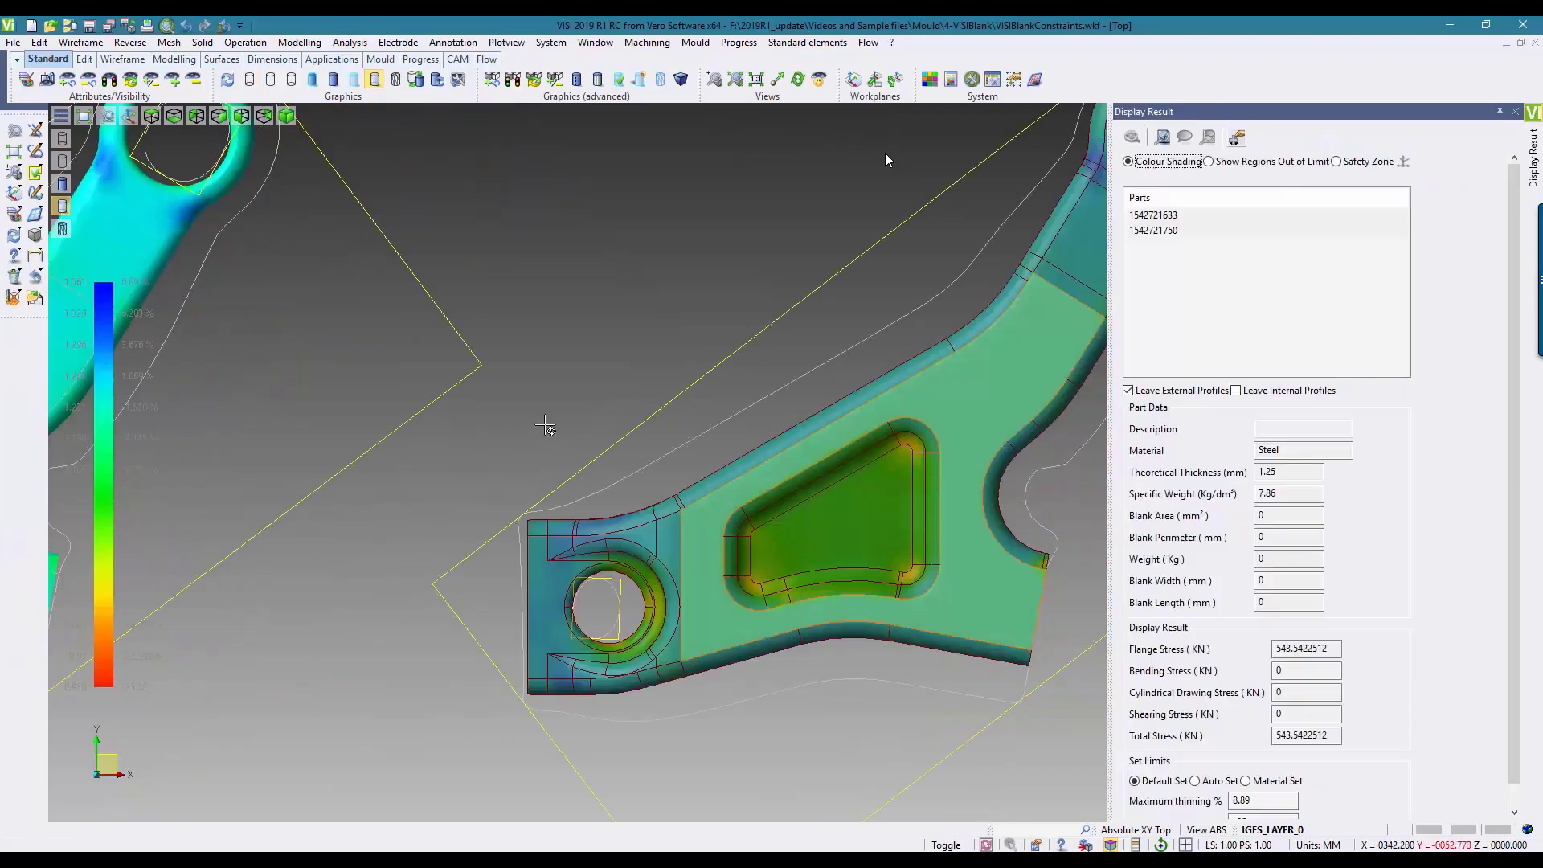
Step: Examine the thinning colour shading of both brackets from an angled view, and compare each part's blank data and stress values individually
middle_drag(538, 431, 480, 383)
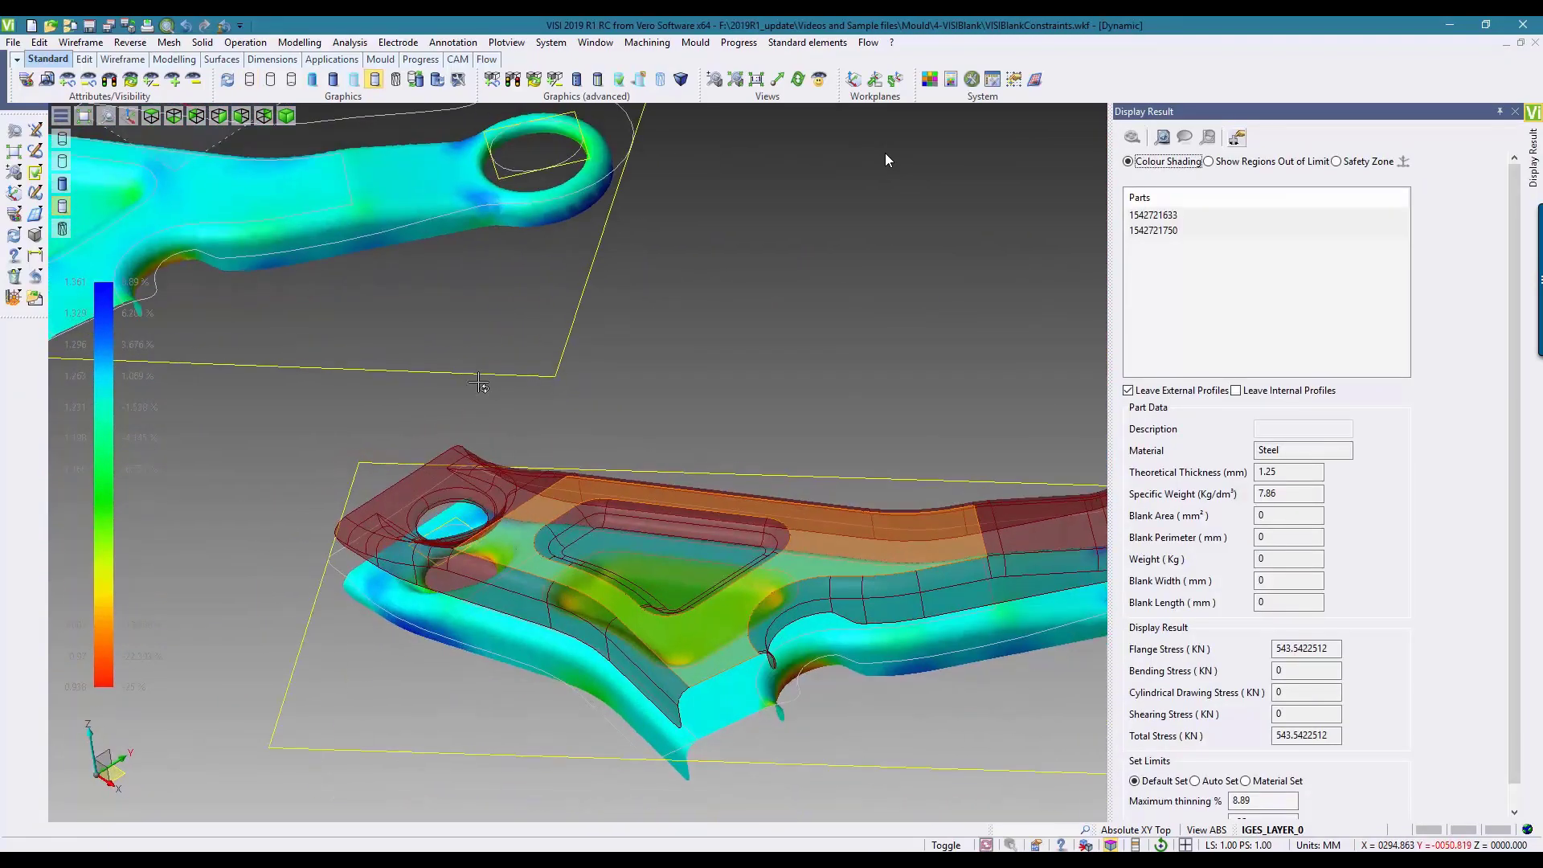
scroll(785, 446, down, 3)
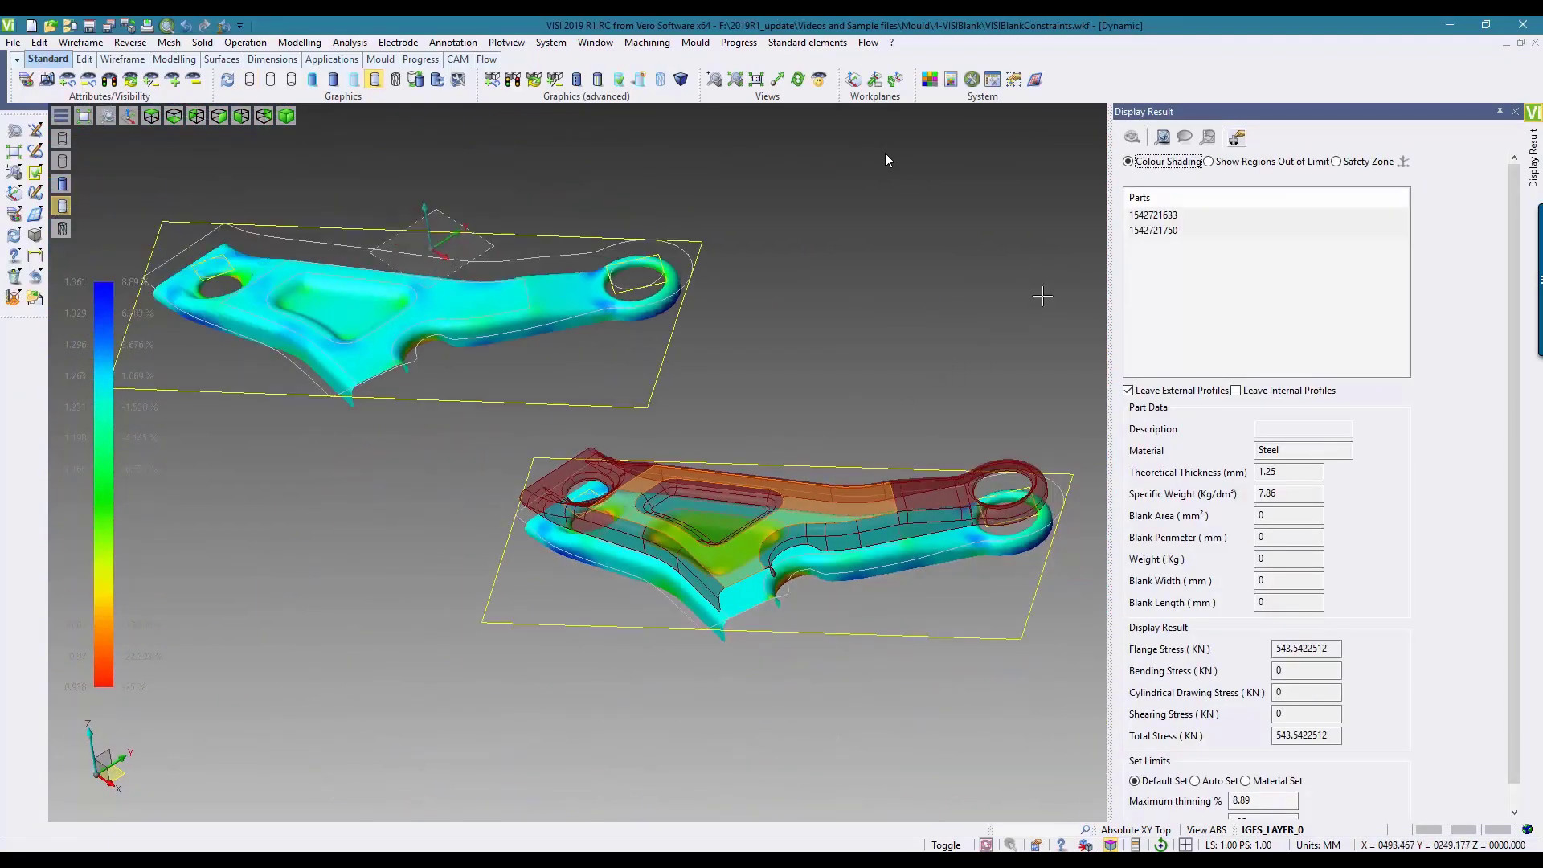
click(1158, 215)
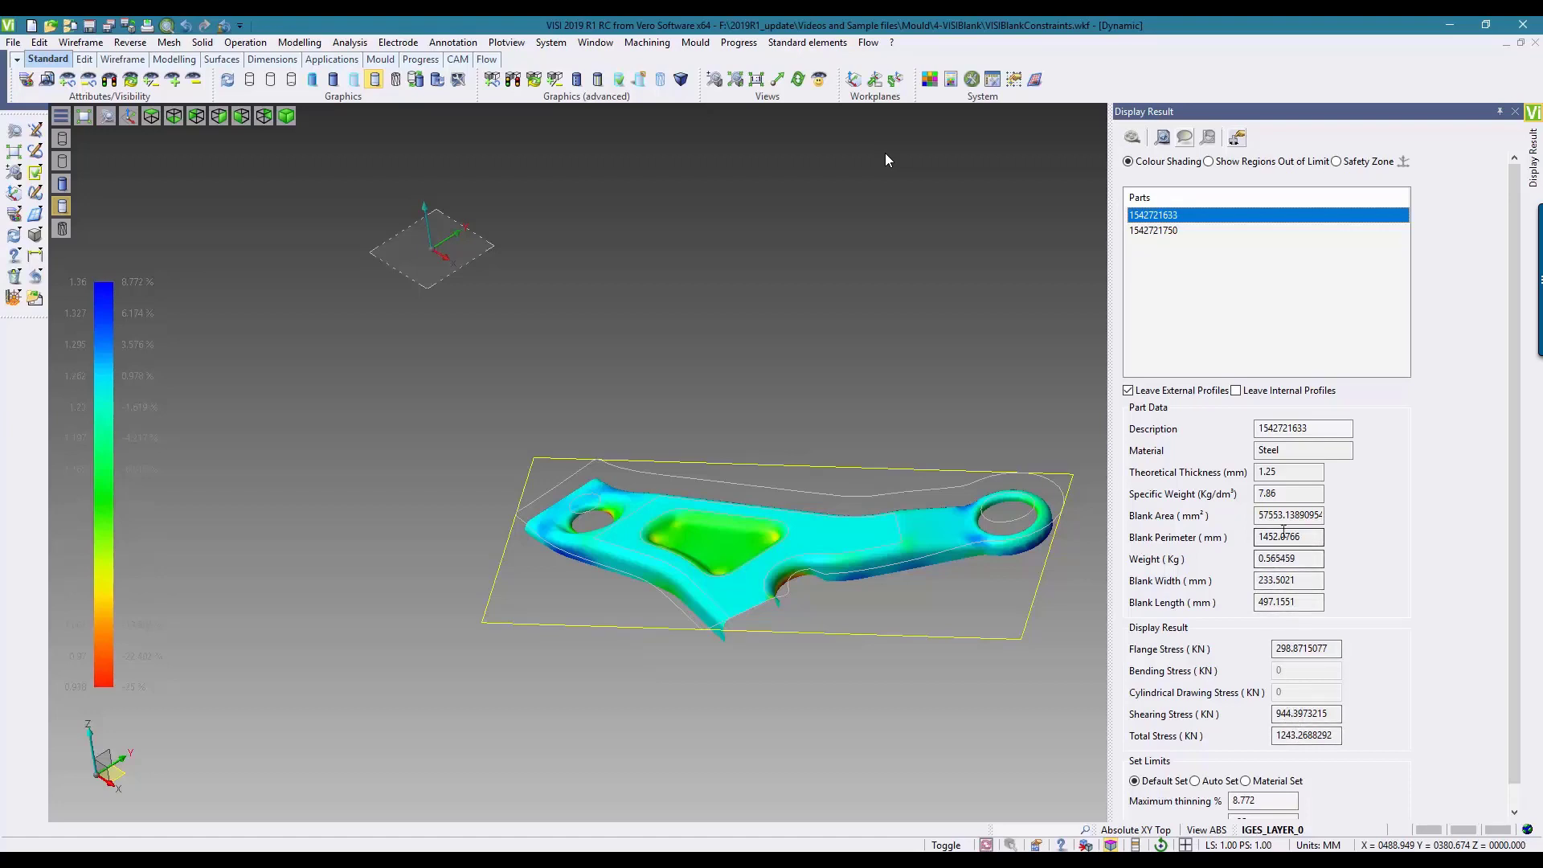
click(1146, 232)
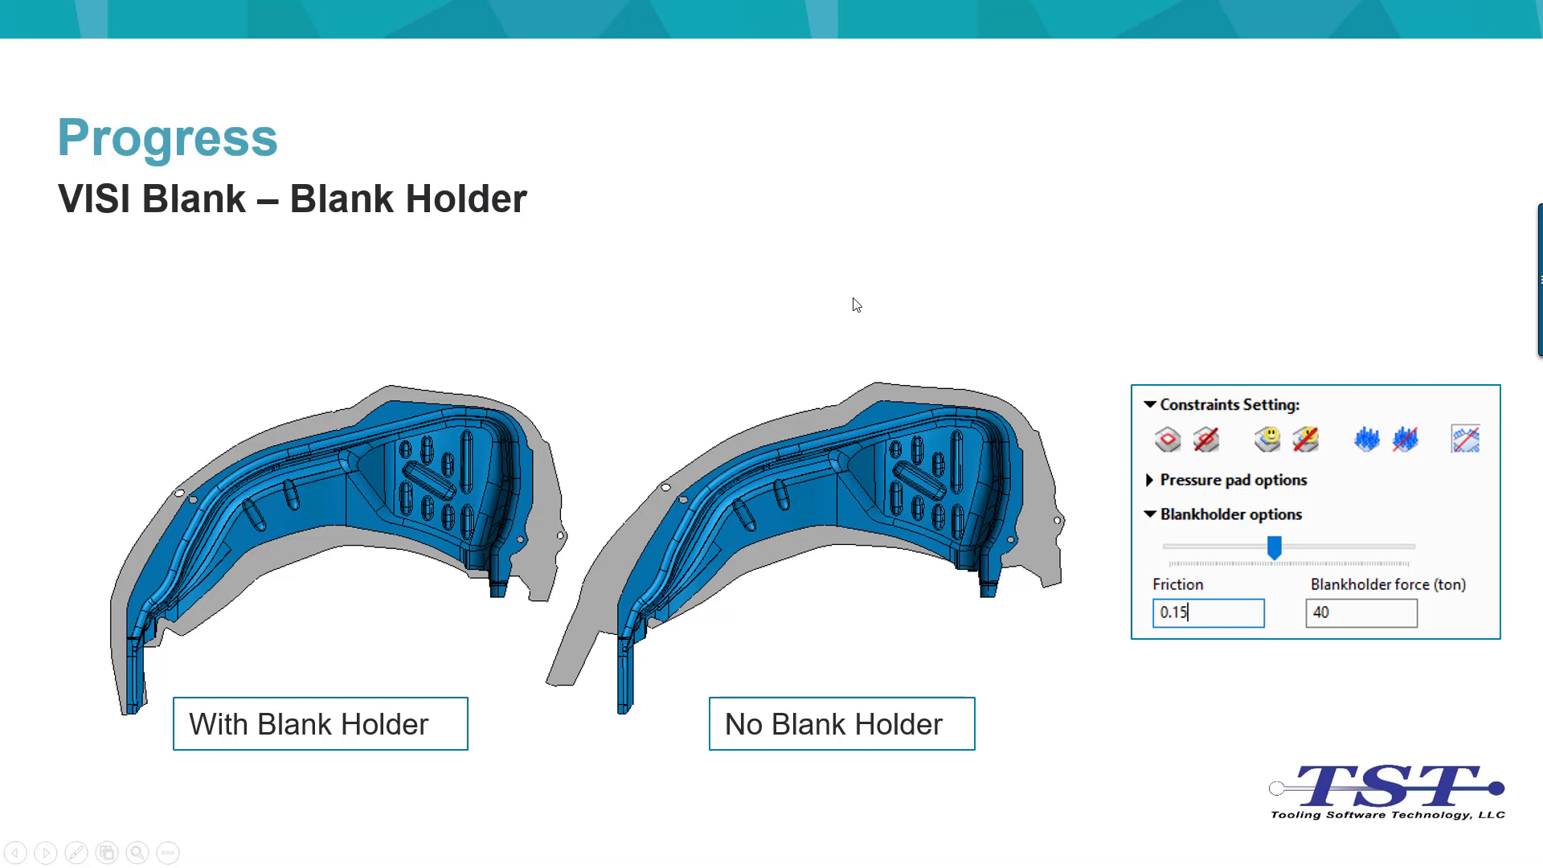
click(853, 299)
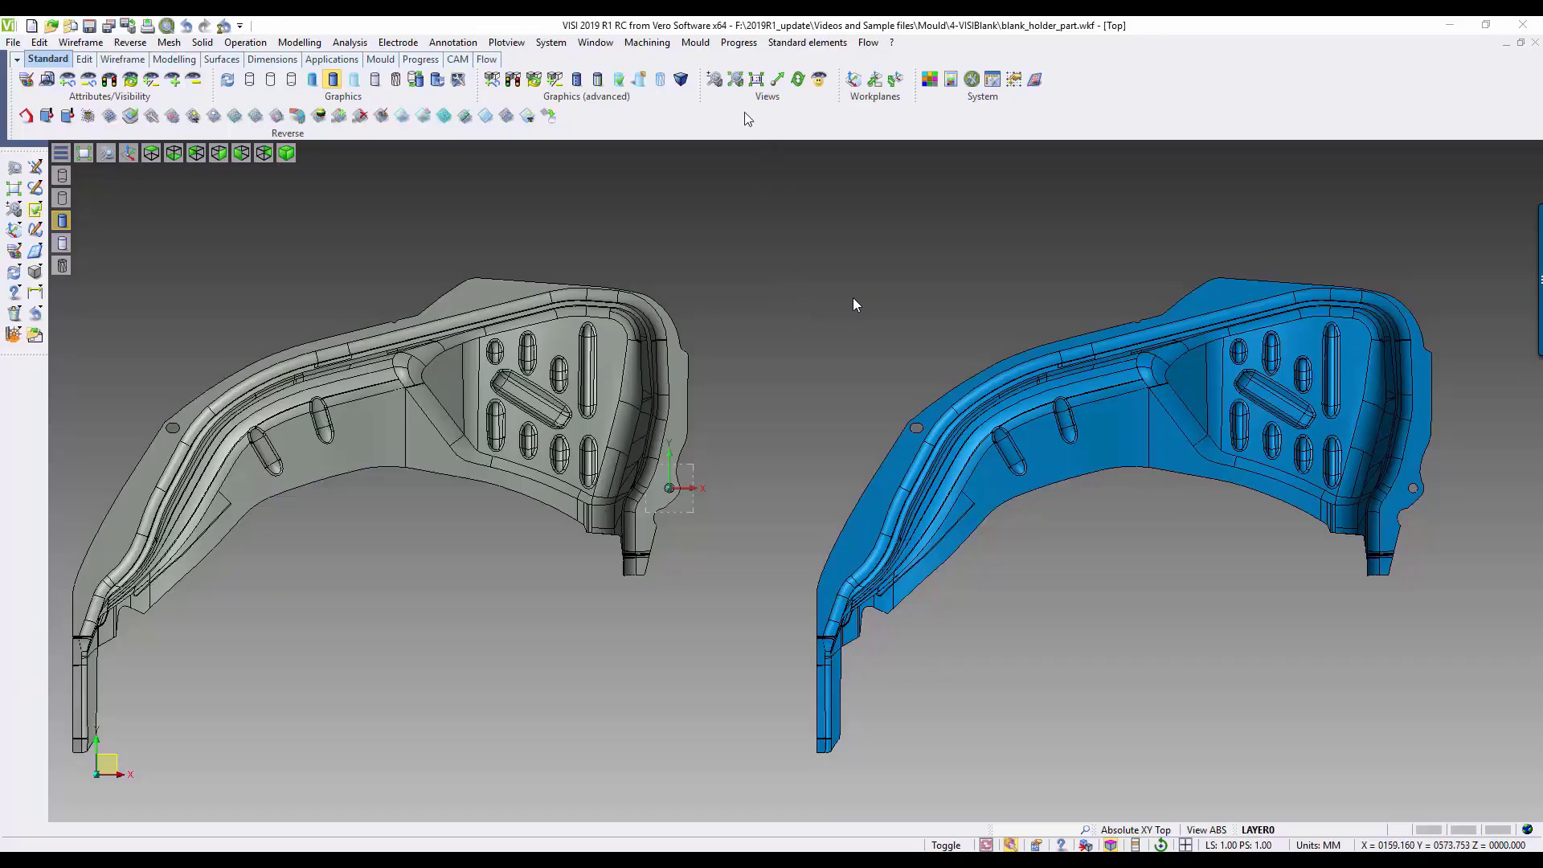
Step: Start a VISI Blank study on the blue wheel-arch part
click(739, 41)
mouse_move(695, 313)
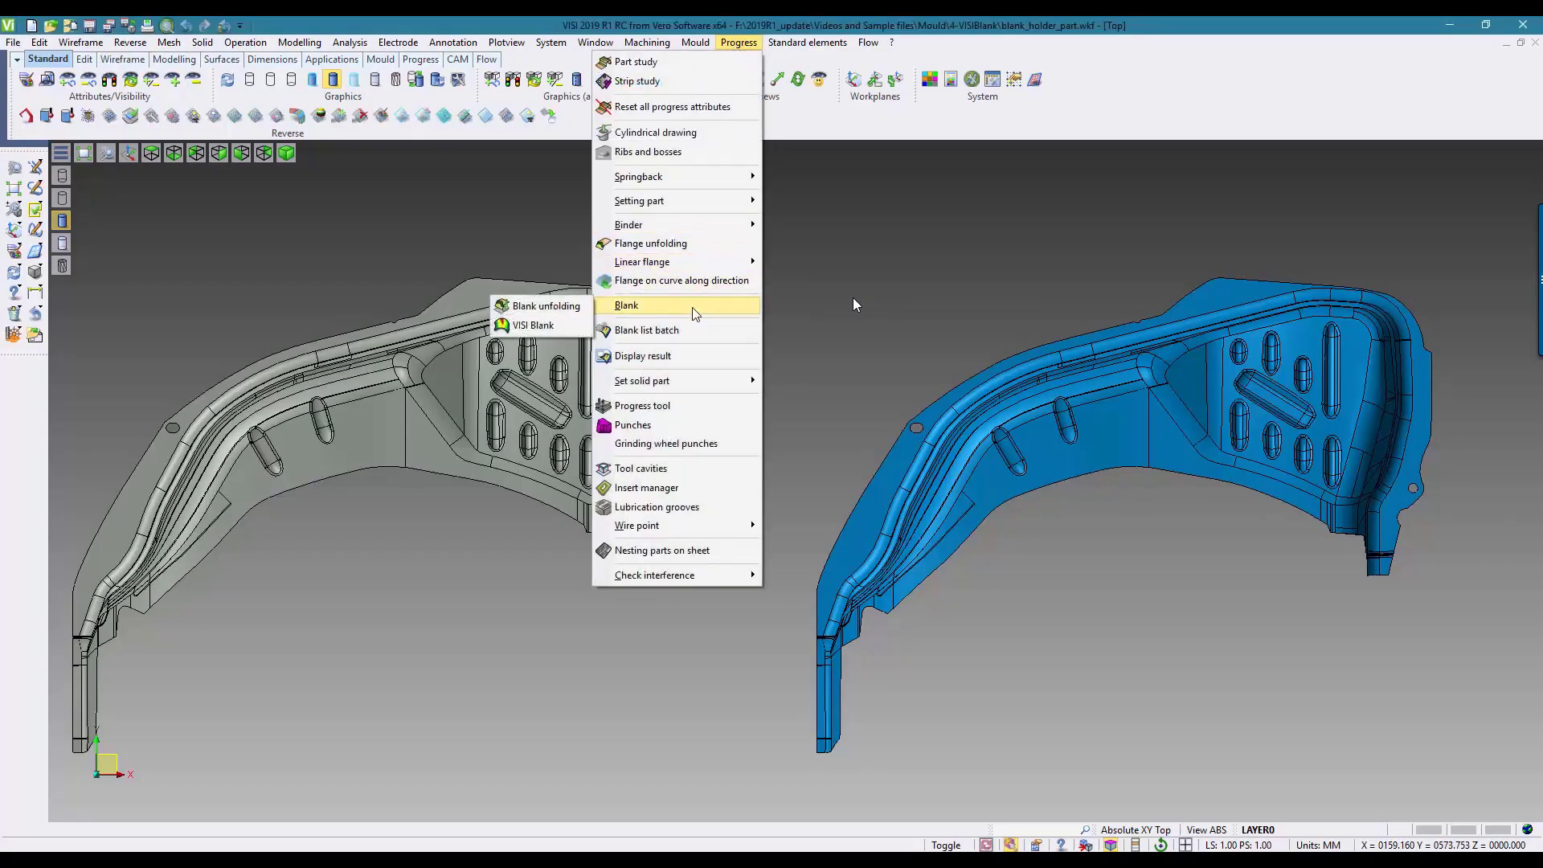
click(533, 326)
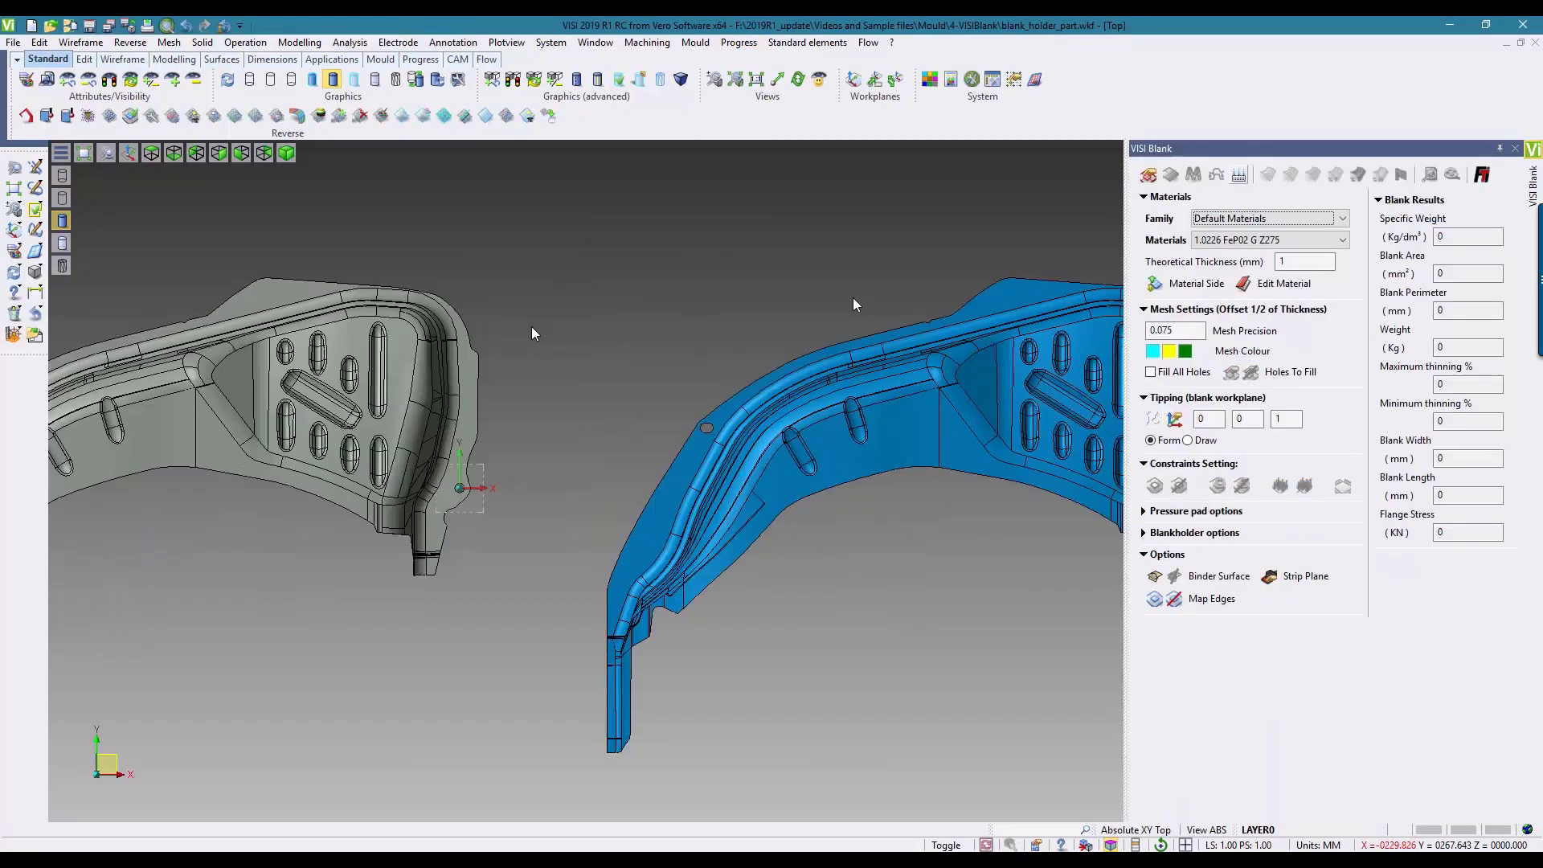
click(1149, 175)
click(934, 352)
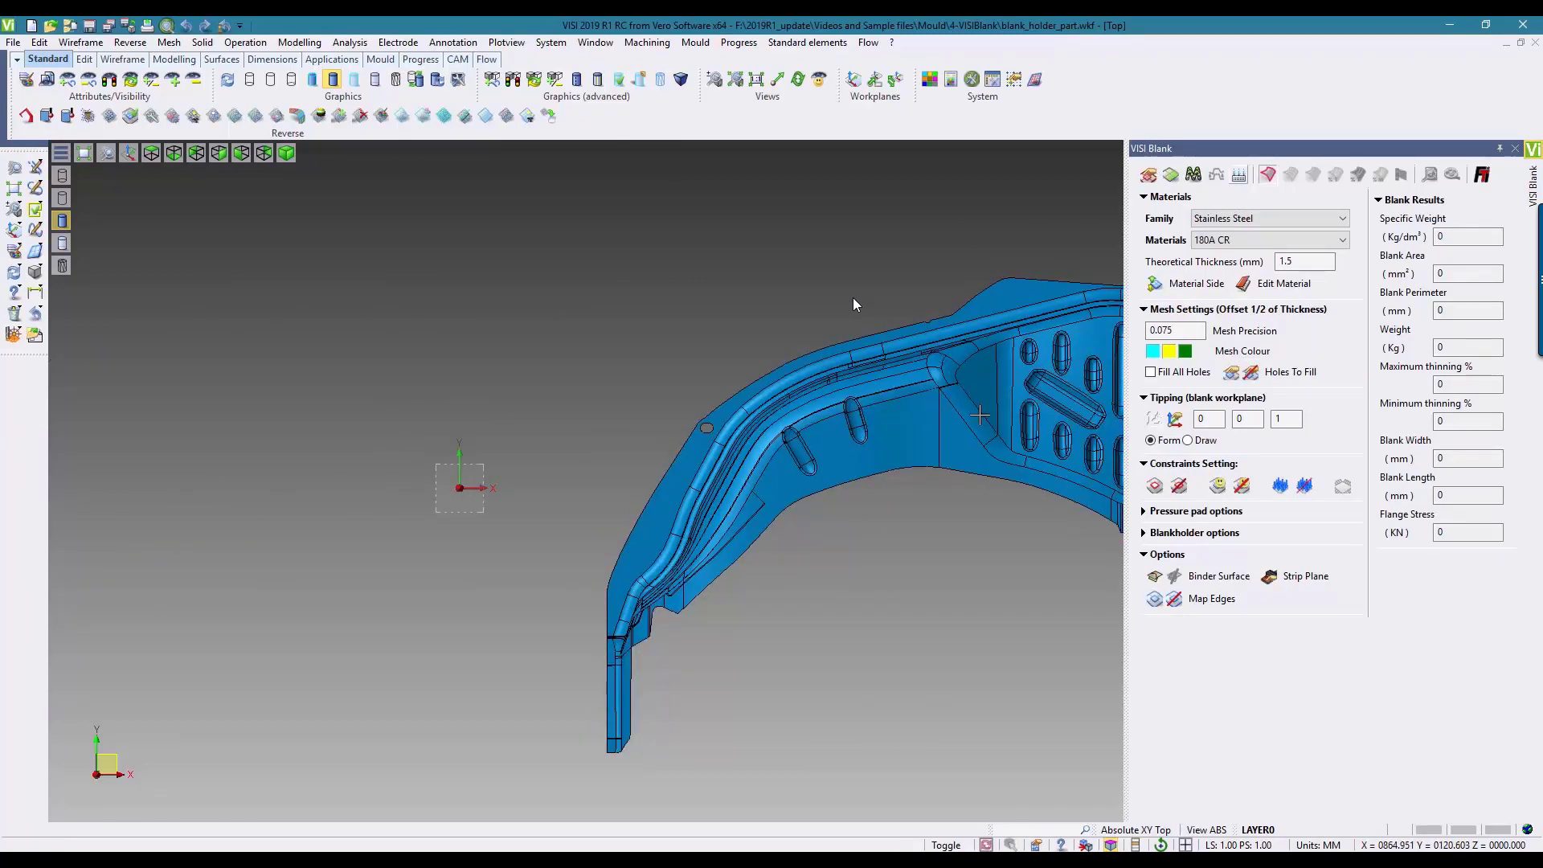
Step: Set the blue part's tipping to Draw, compute its blank without a blank holder and close the study
click(1189, 441)
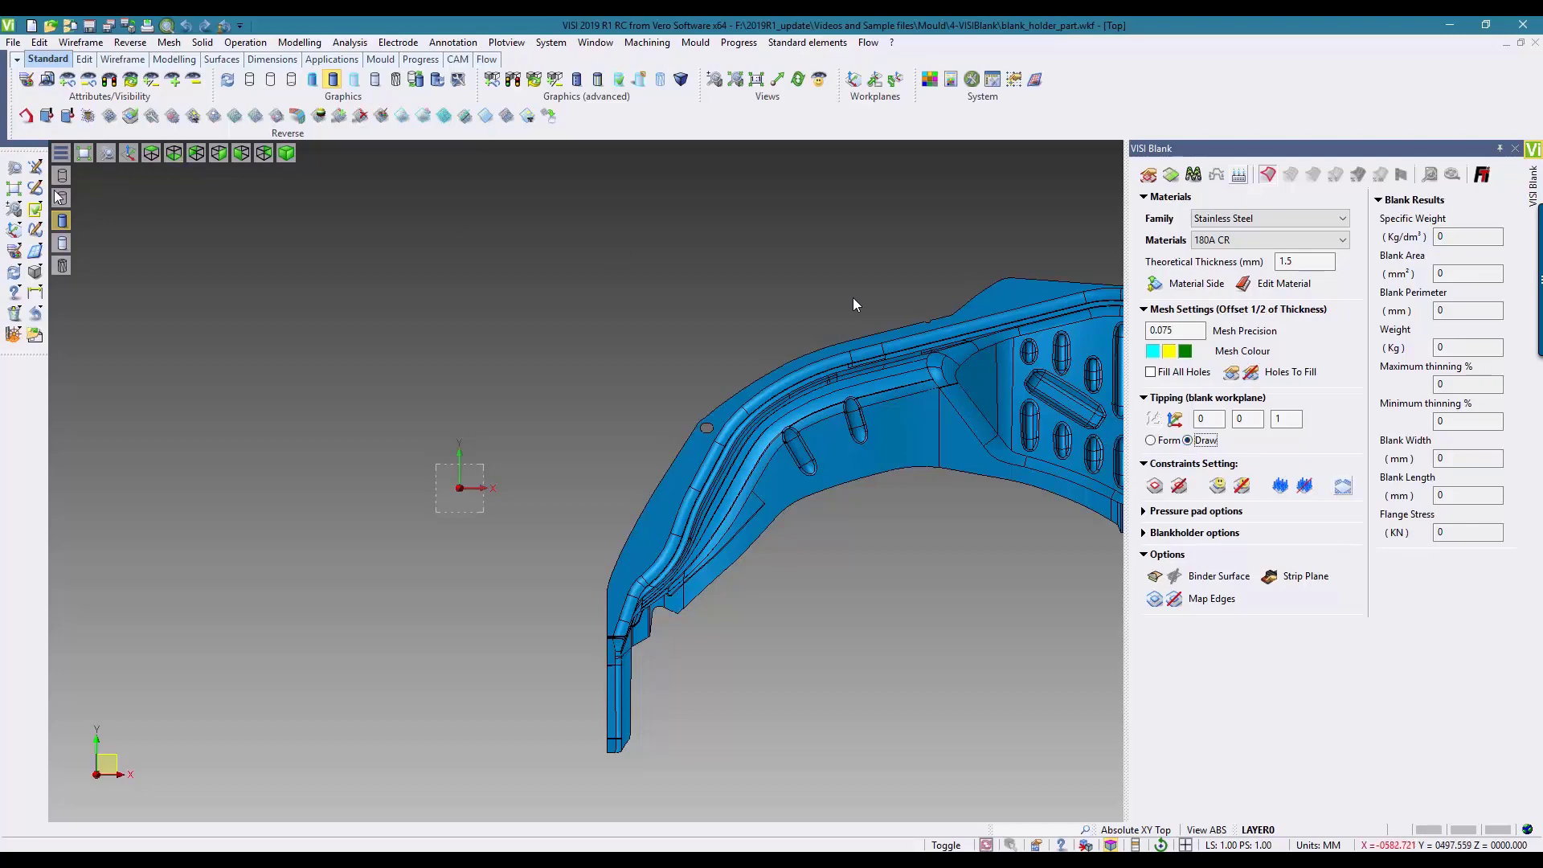
click(14, 189)
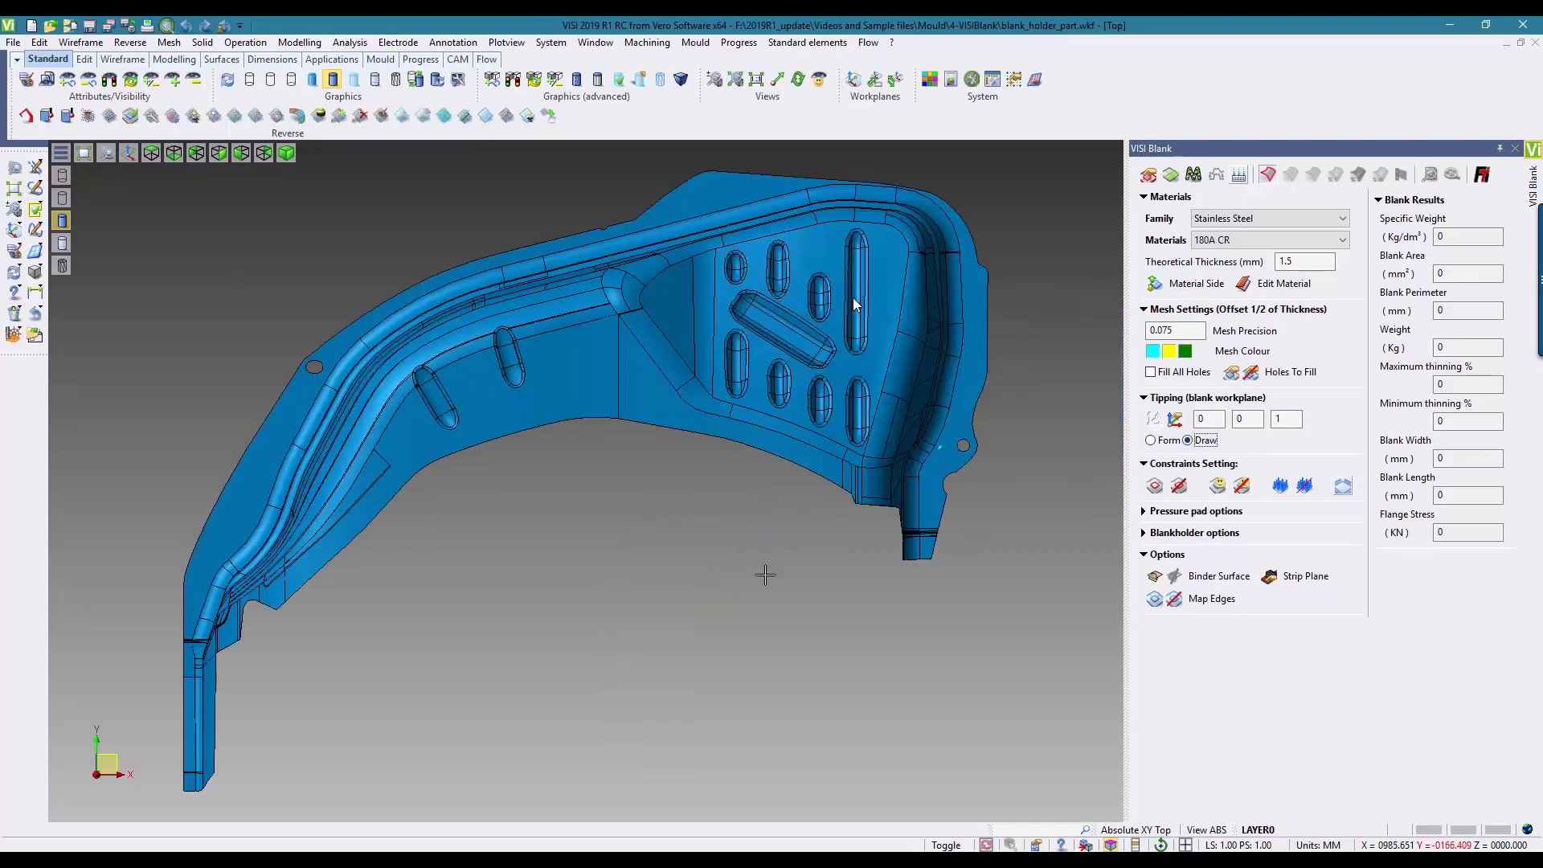
middle_drag(764, 571, 709, 600)
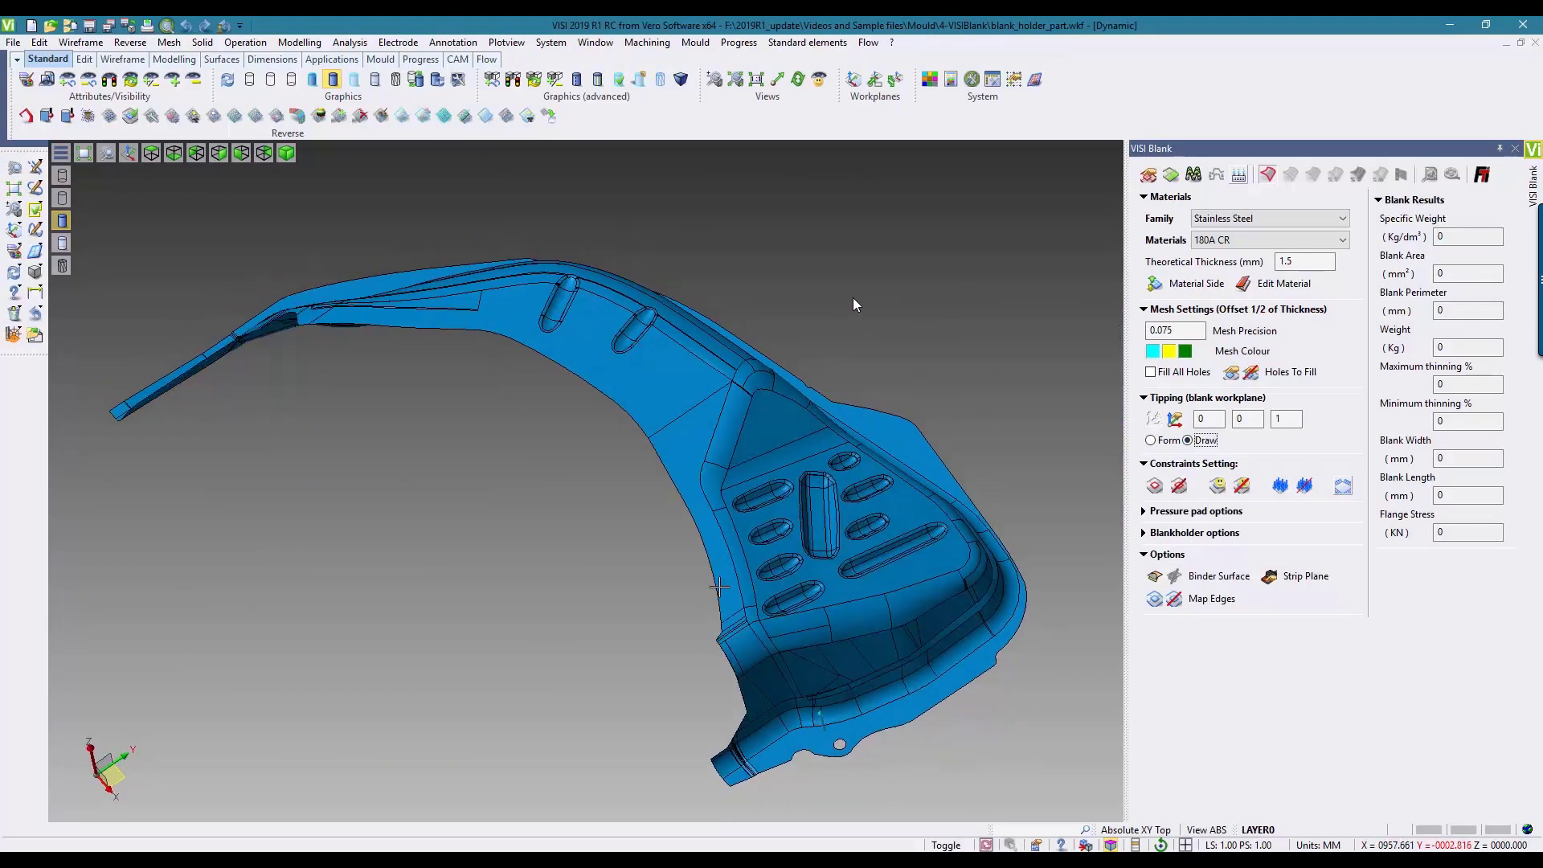
click(1171, 175)
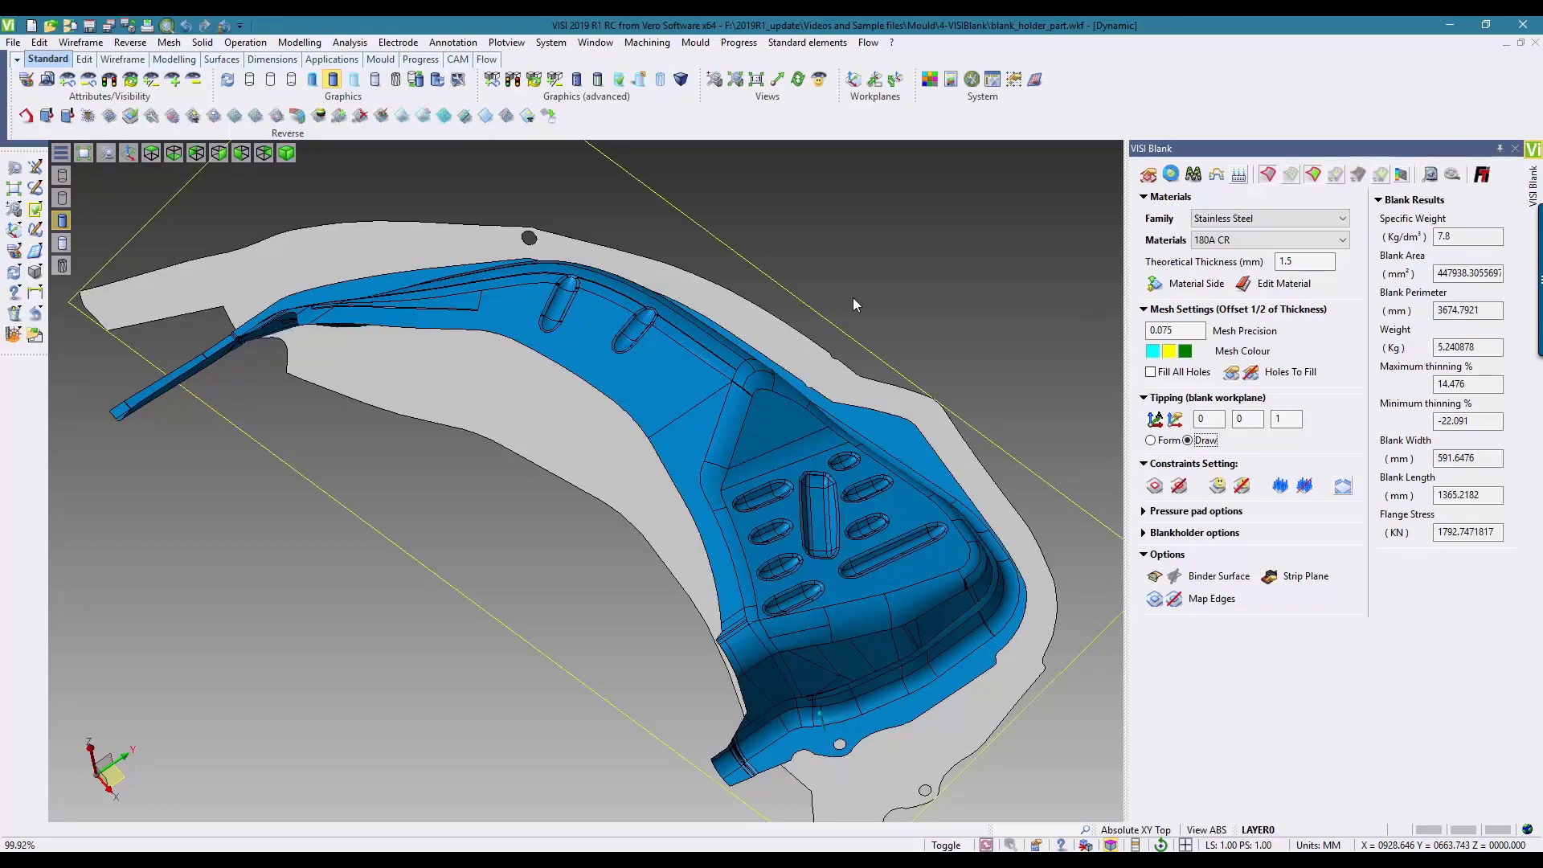
key(ctrl+t)
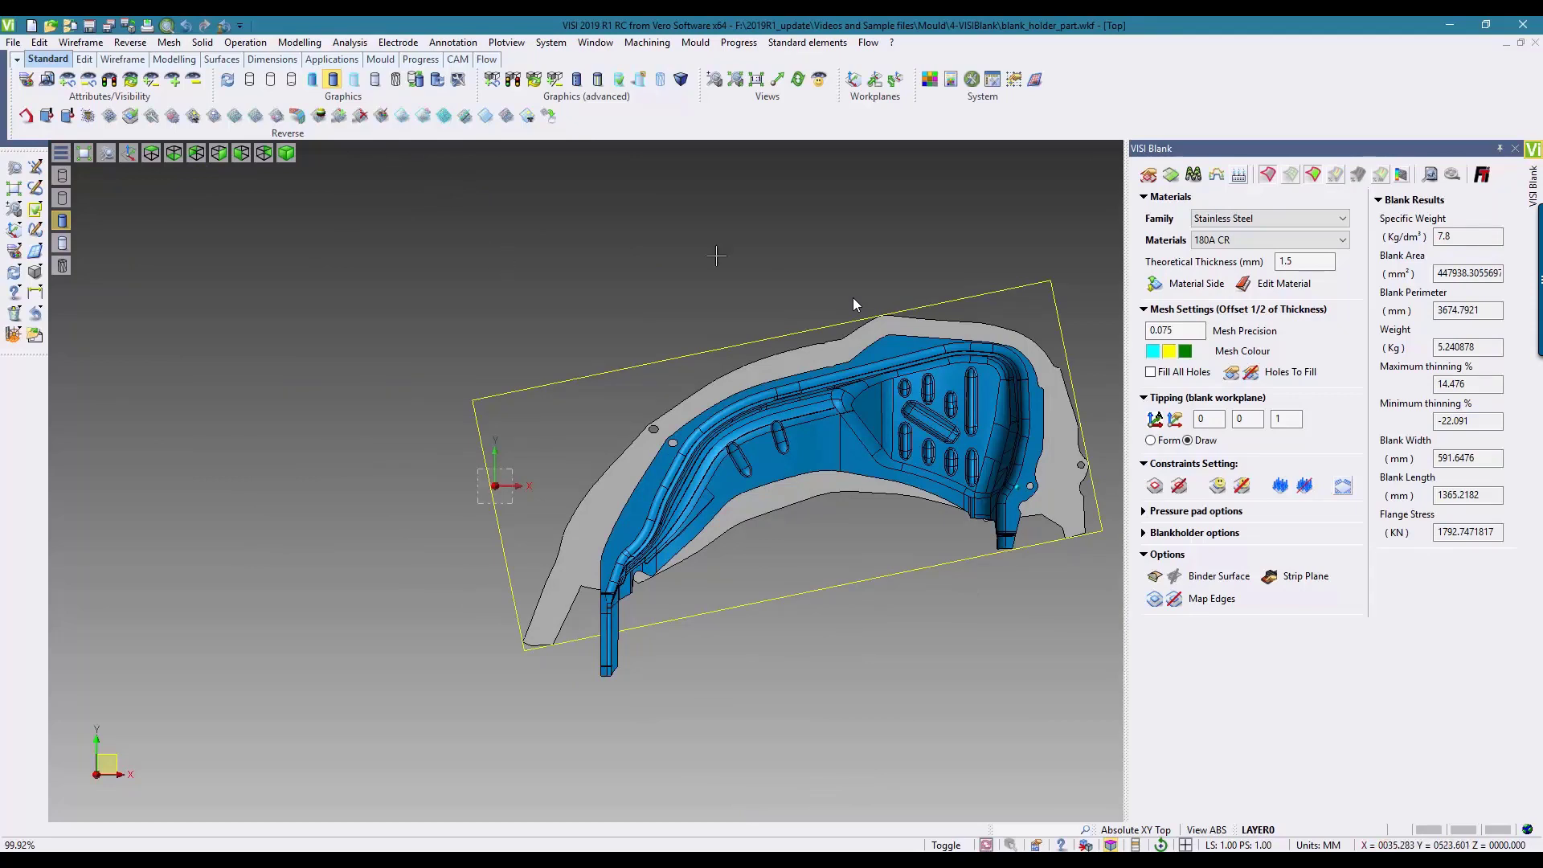
click(1515, 150)
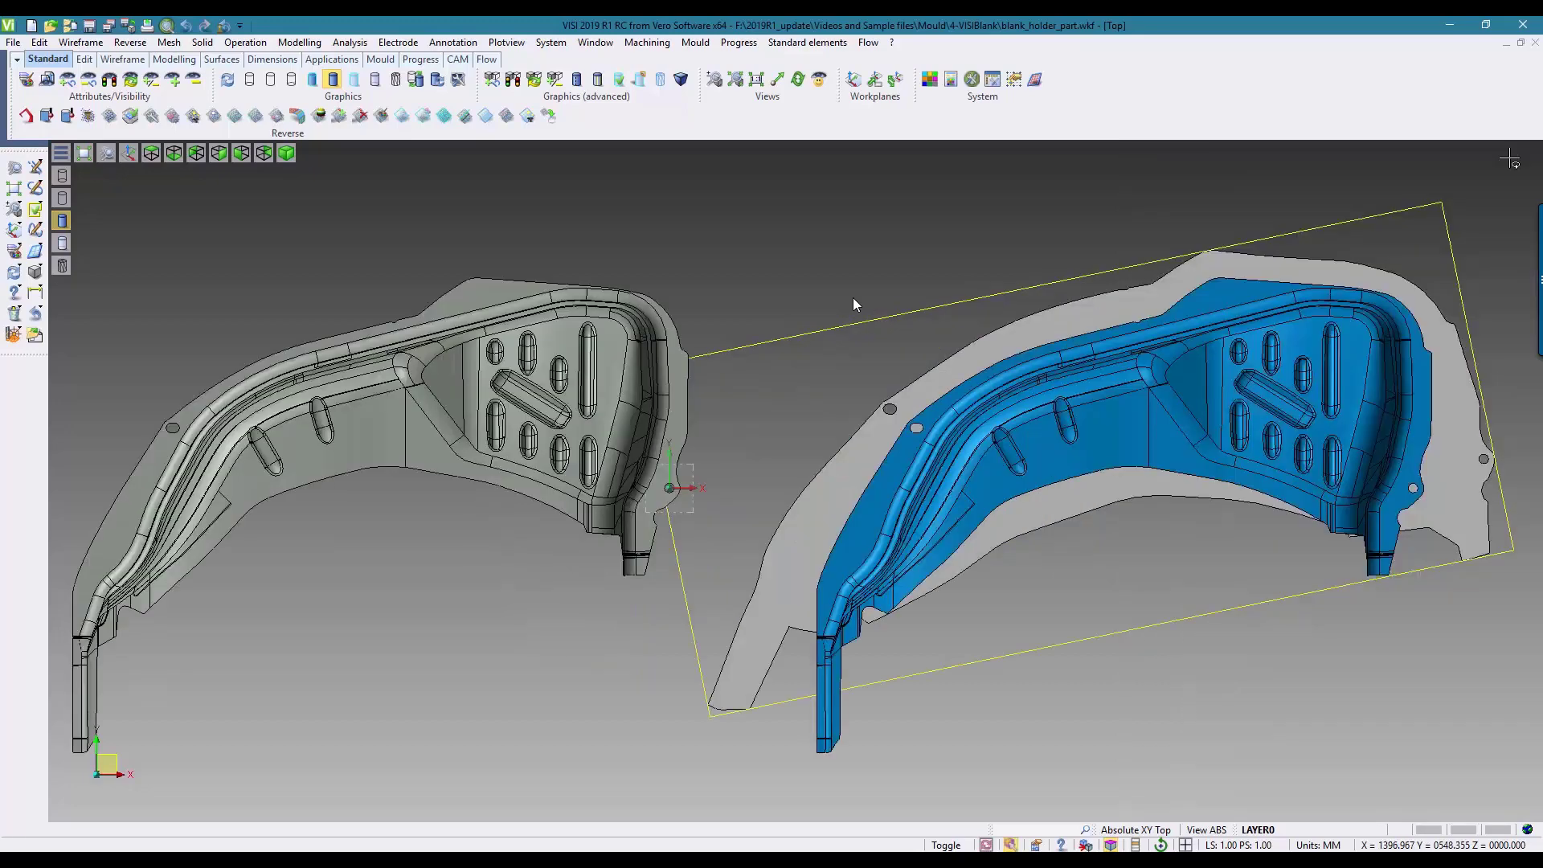
Step: Start a VISI Blank study on the grey wheel-arch part and set its tipping to Draw
click(739, 45)
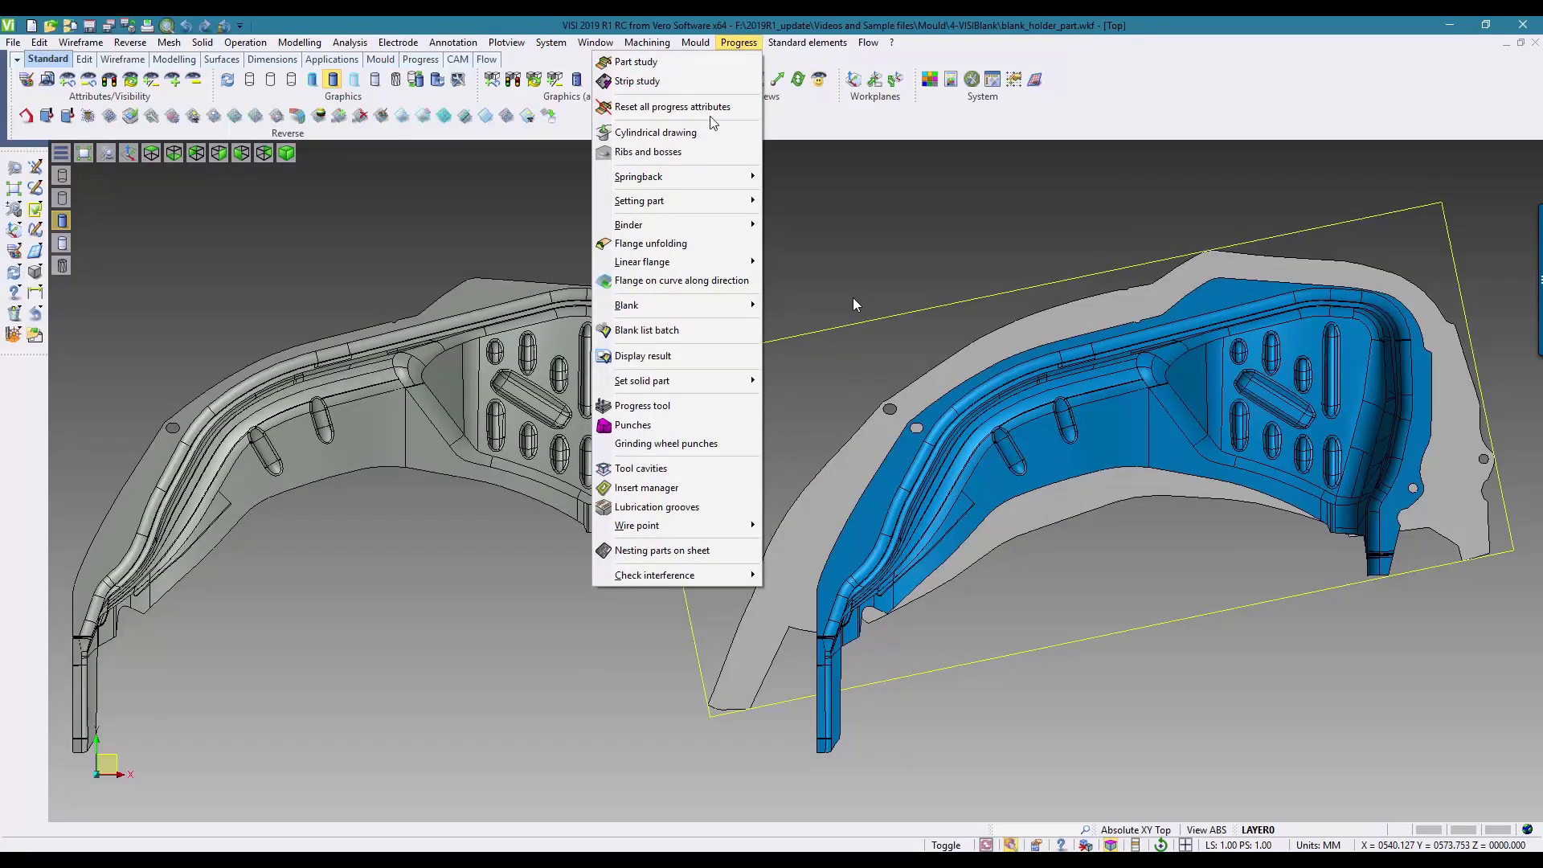
mouse_move(706, 302)
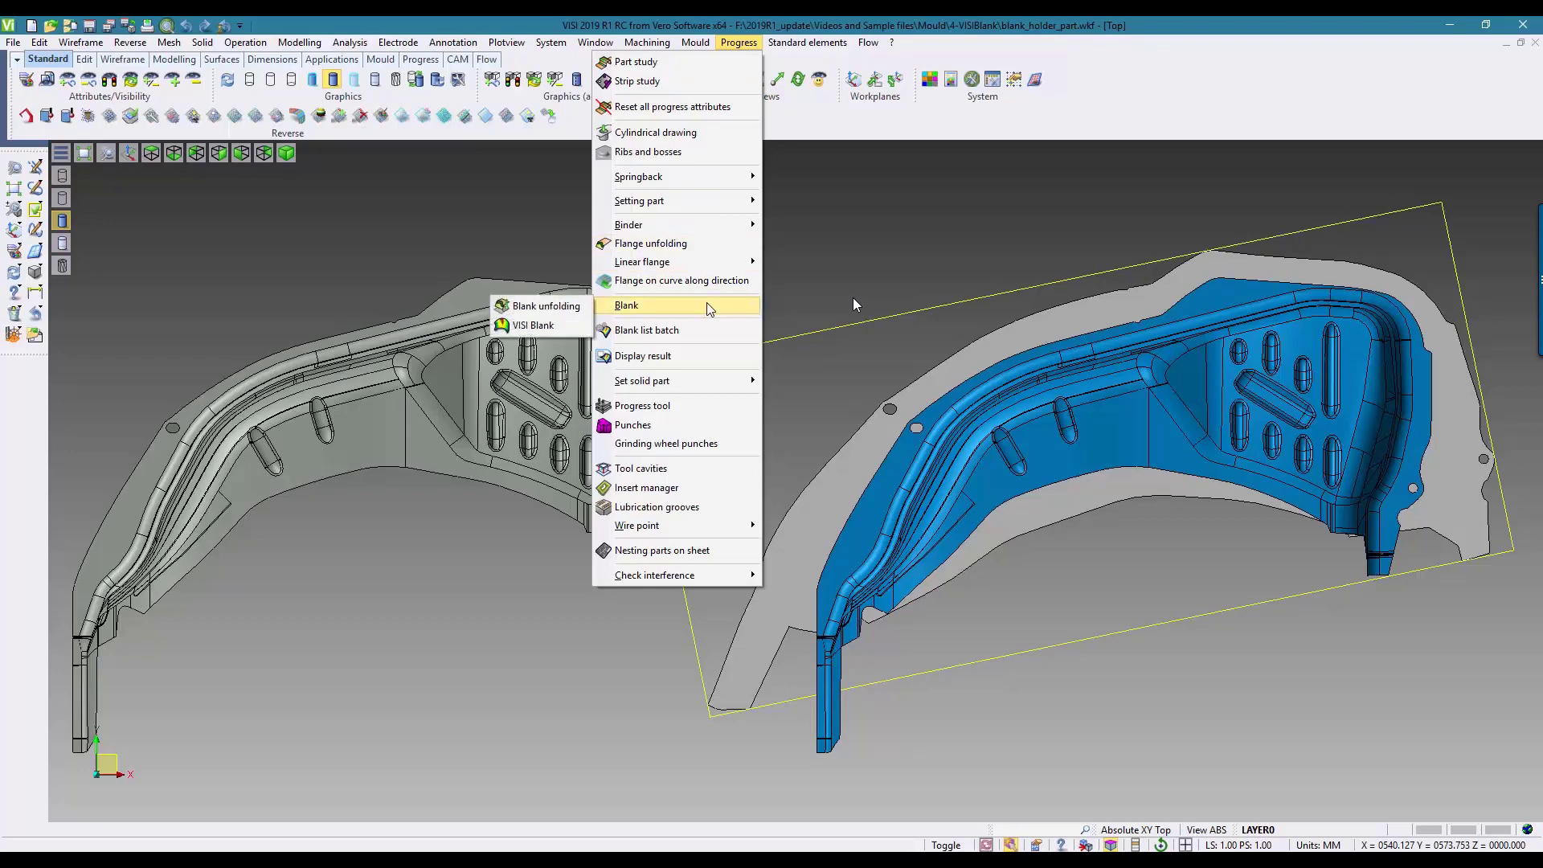
click(508, 325)
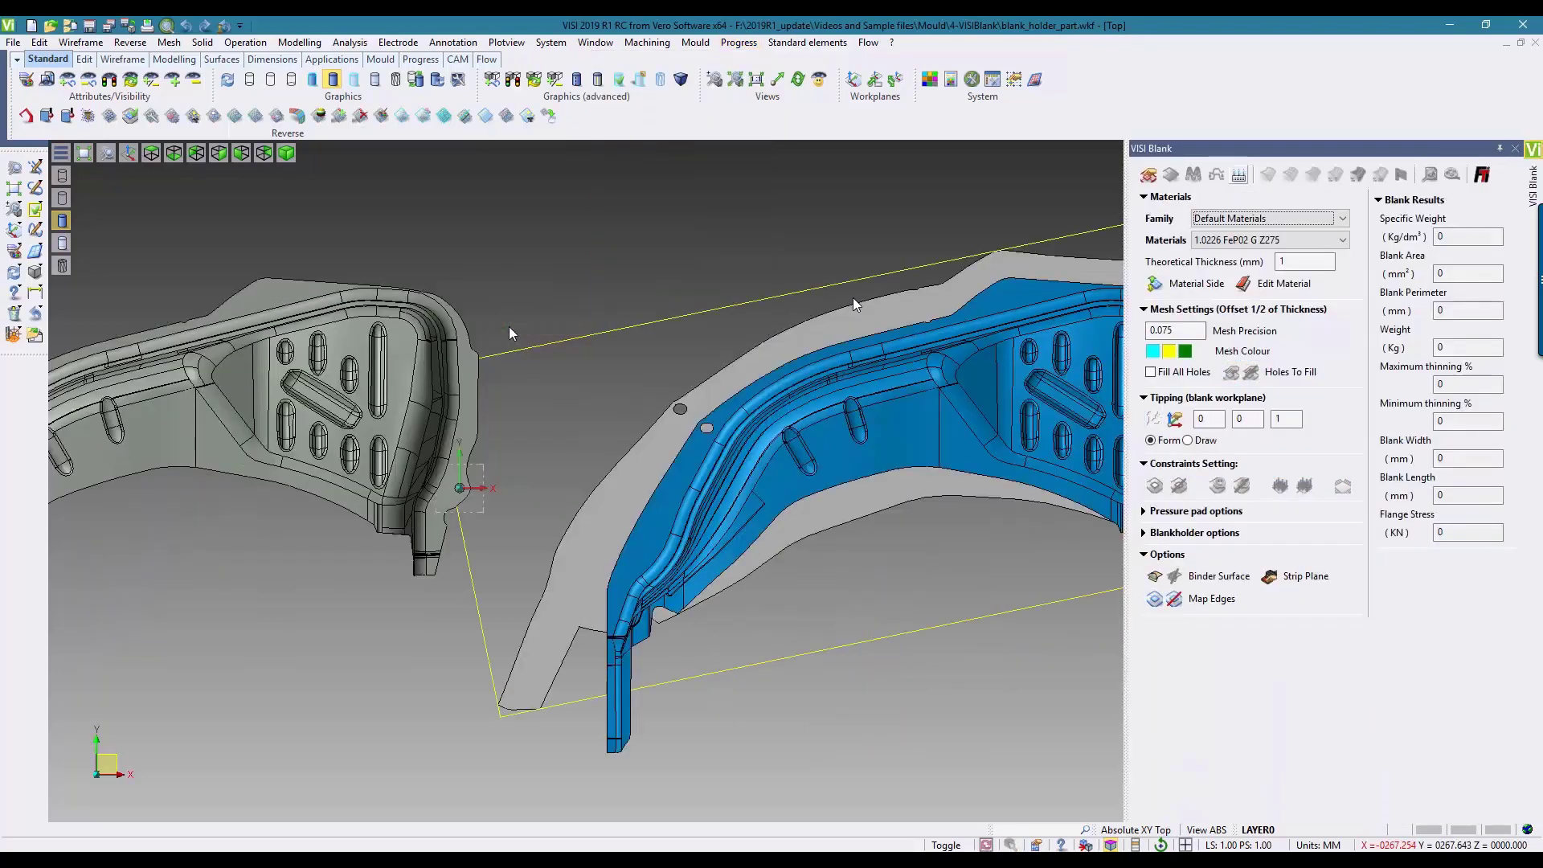
click(1148, 175)
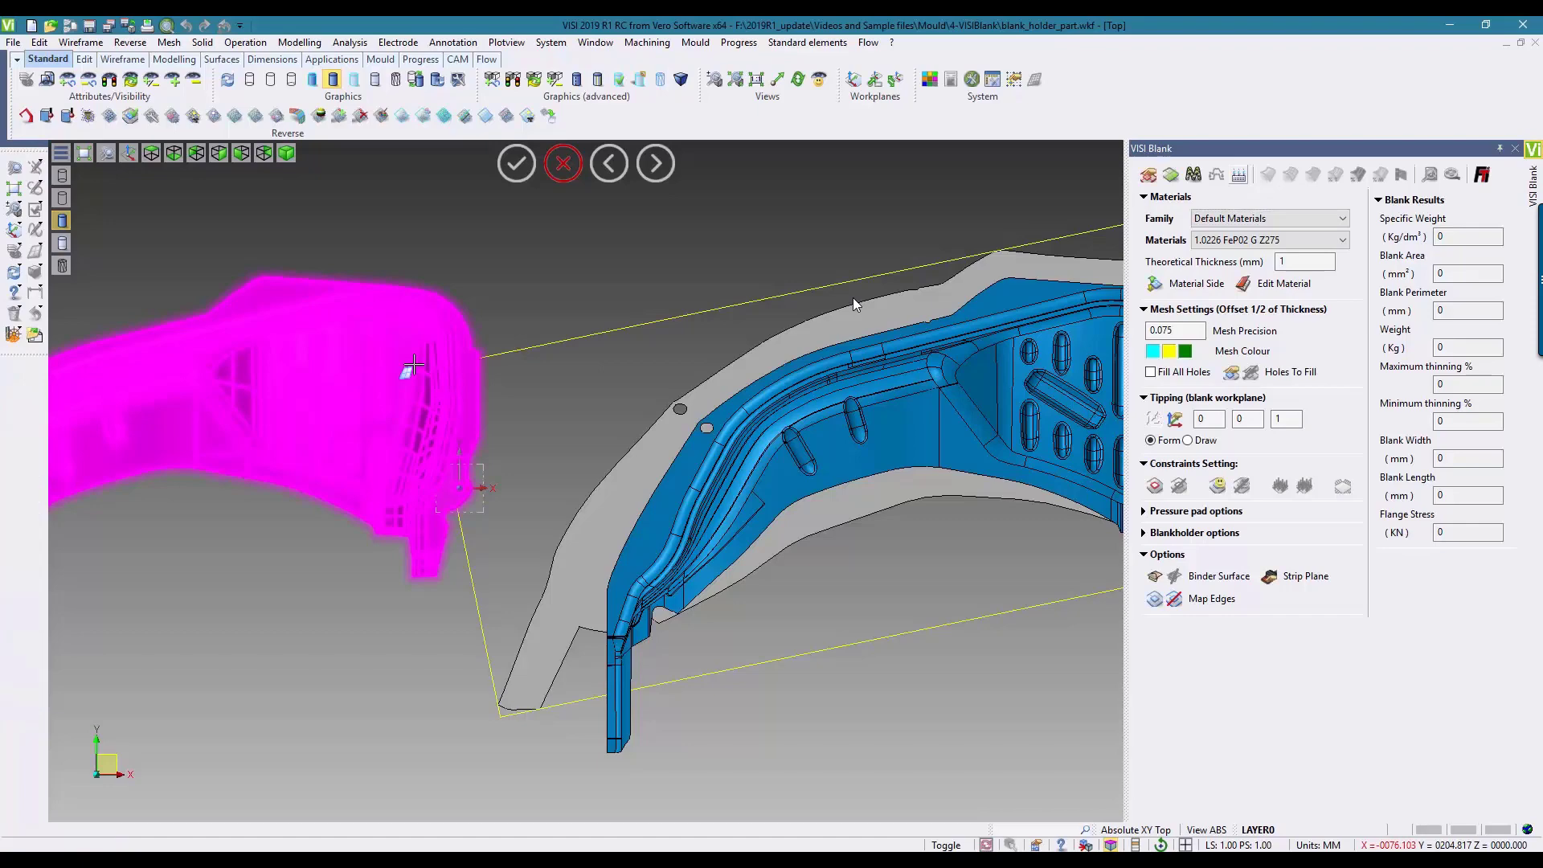
click(413, 366)
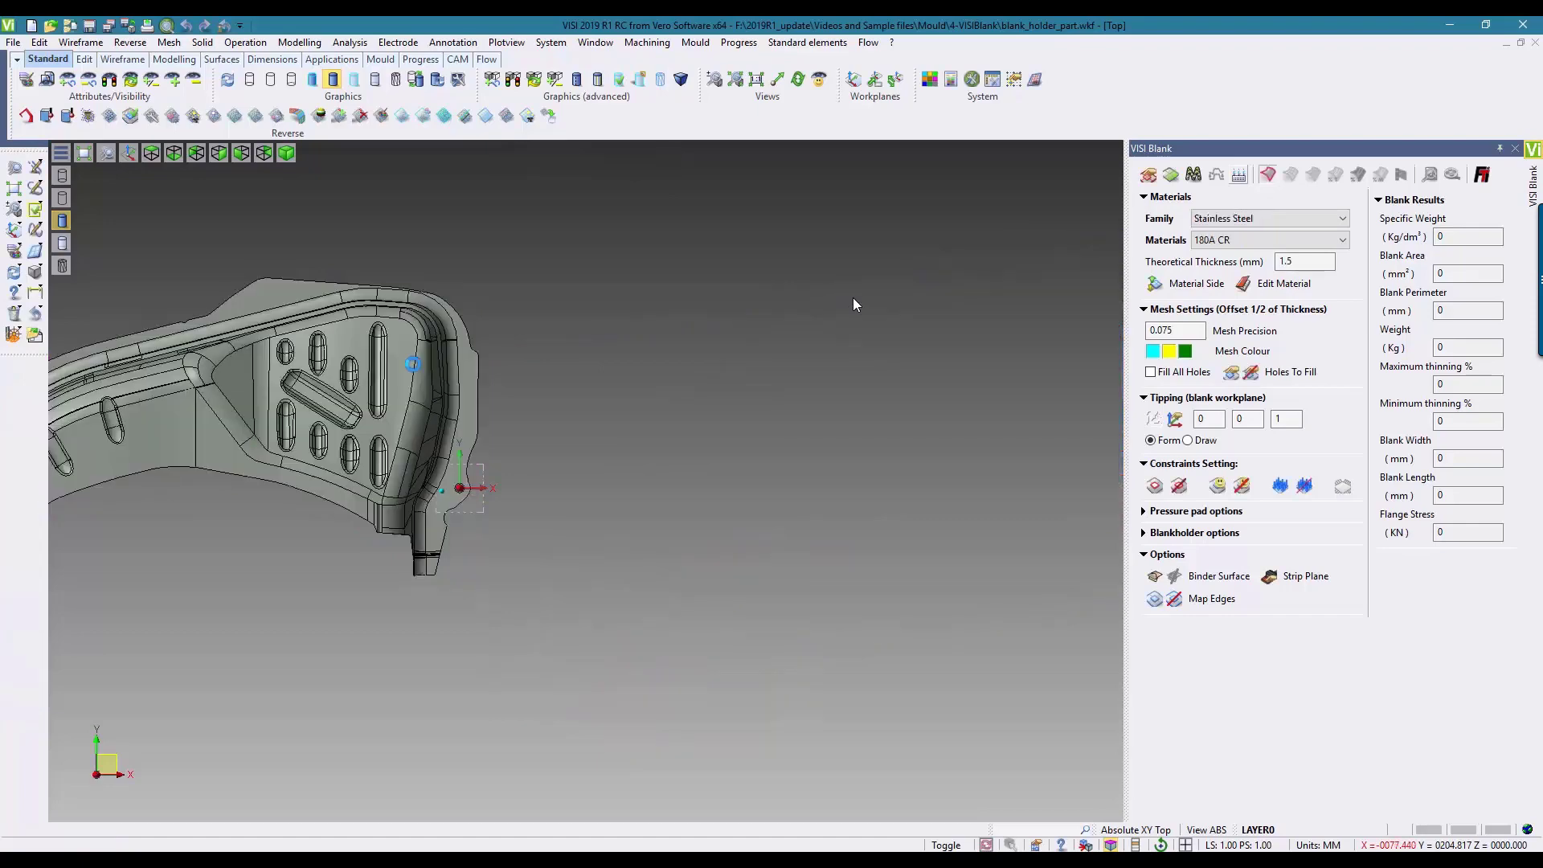
click(15, 188)
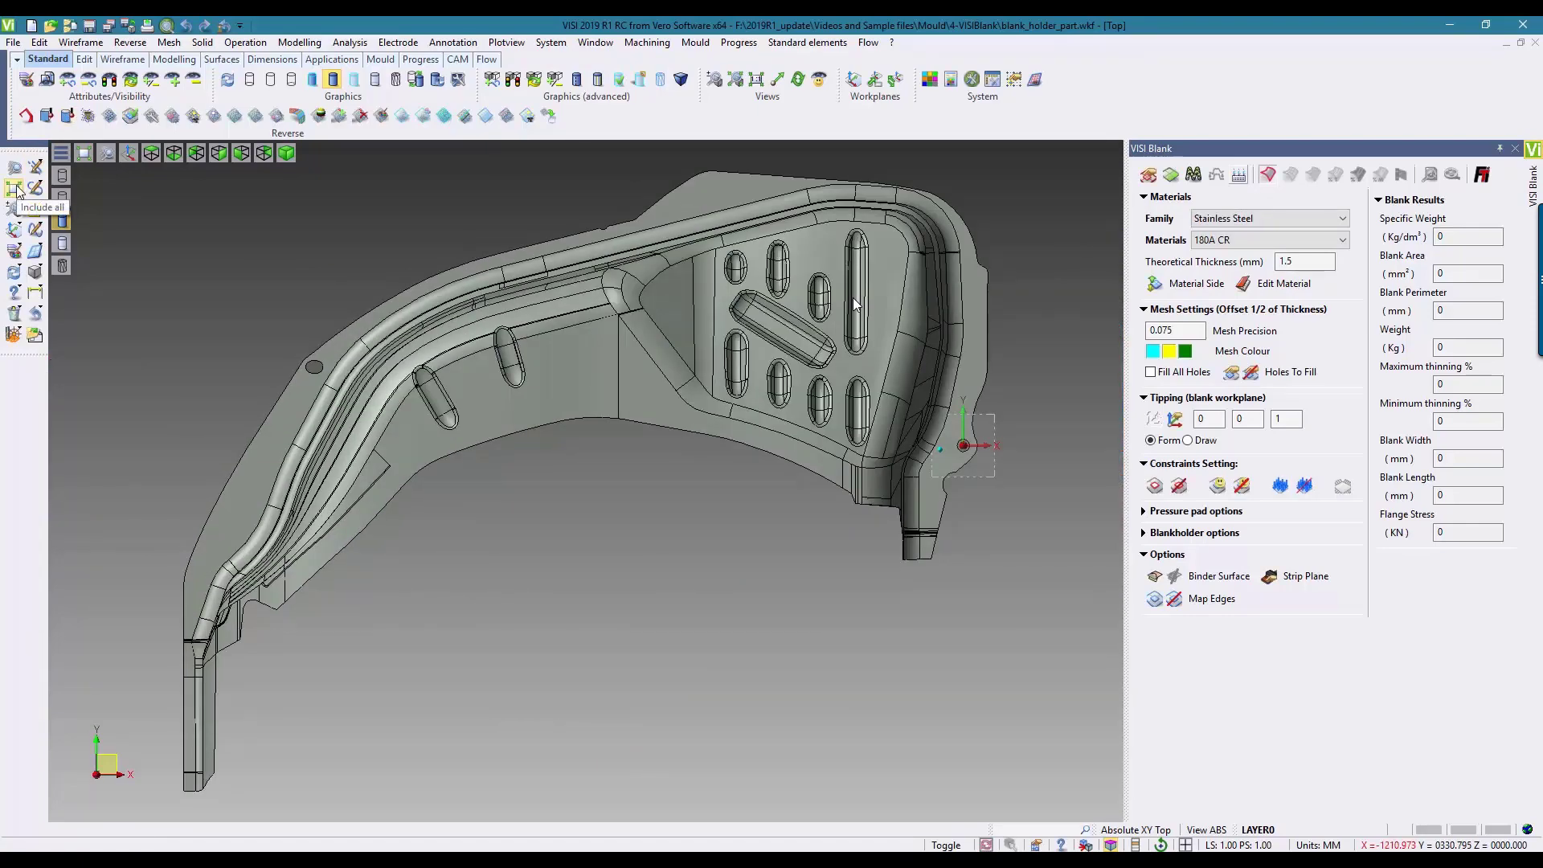
click(1189, 442)
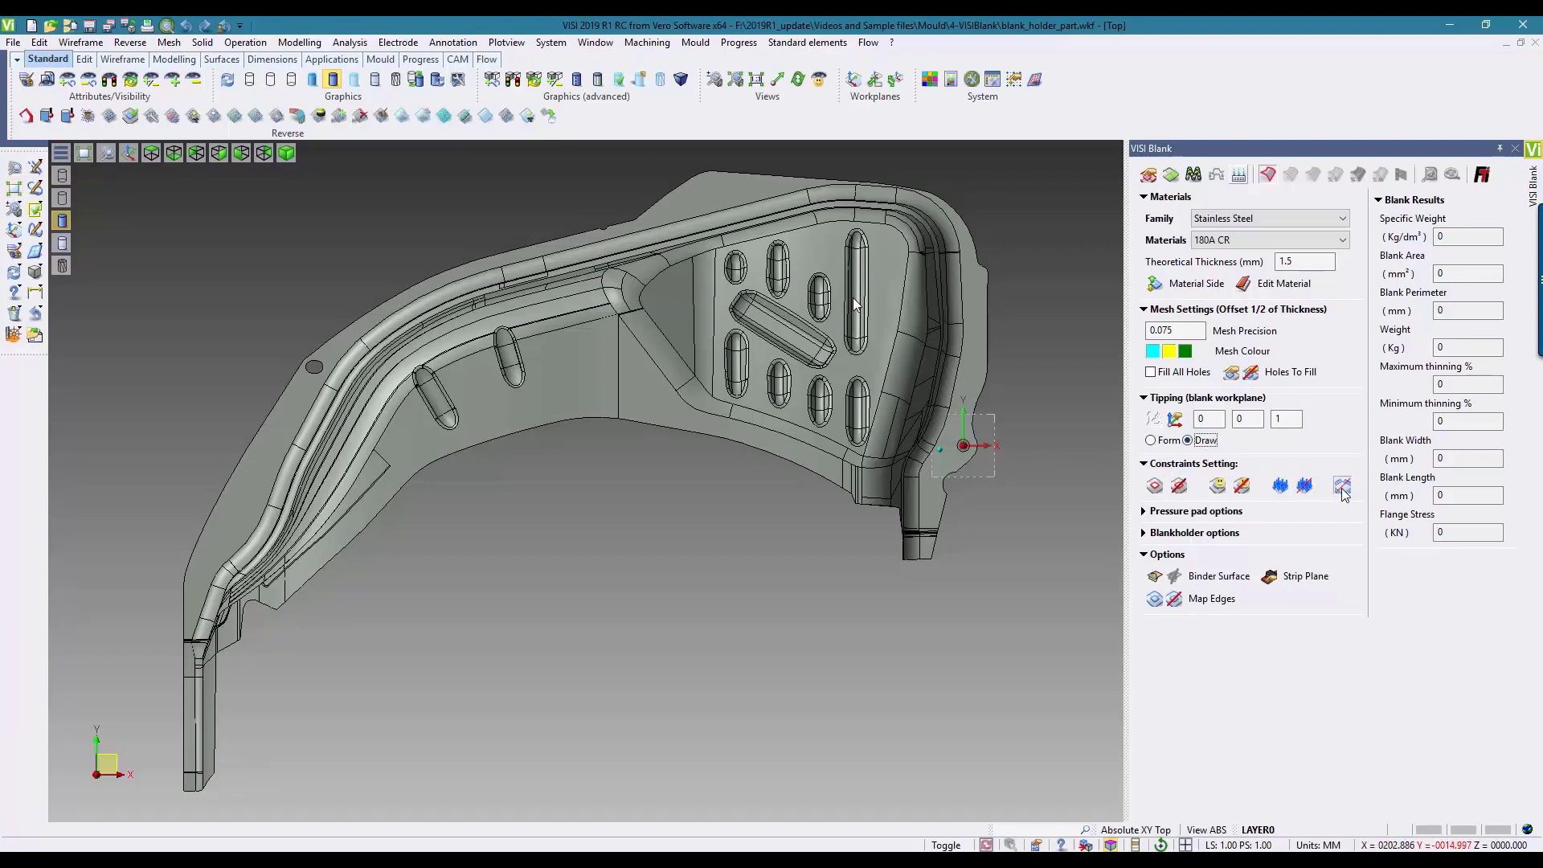
Step: Apply a blank holder force of 2000 KN with 0.15 friction to the grey part and compute its blank
click(1152, 537)
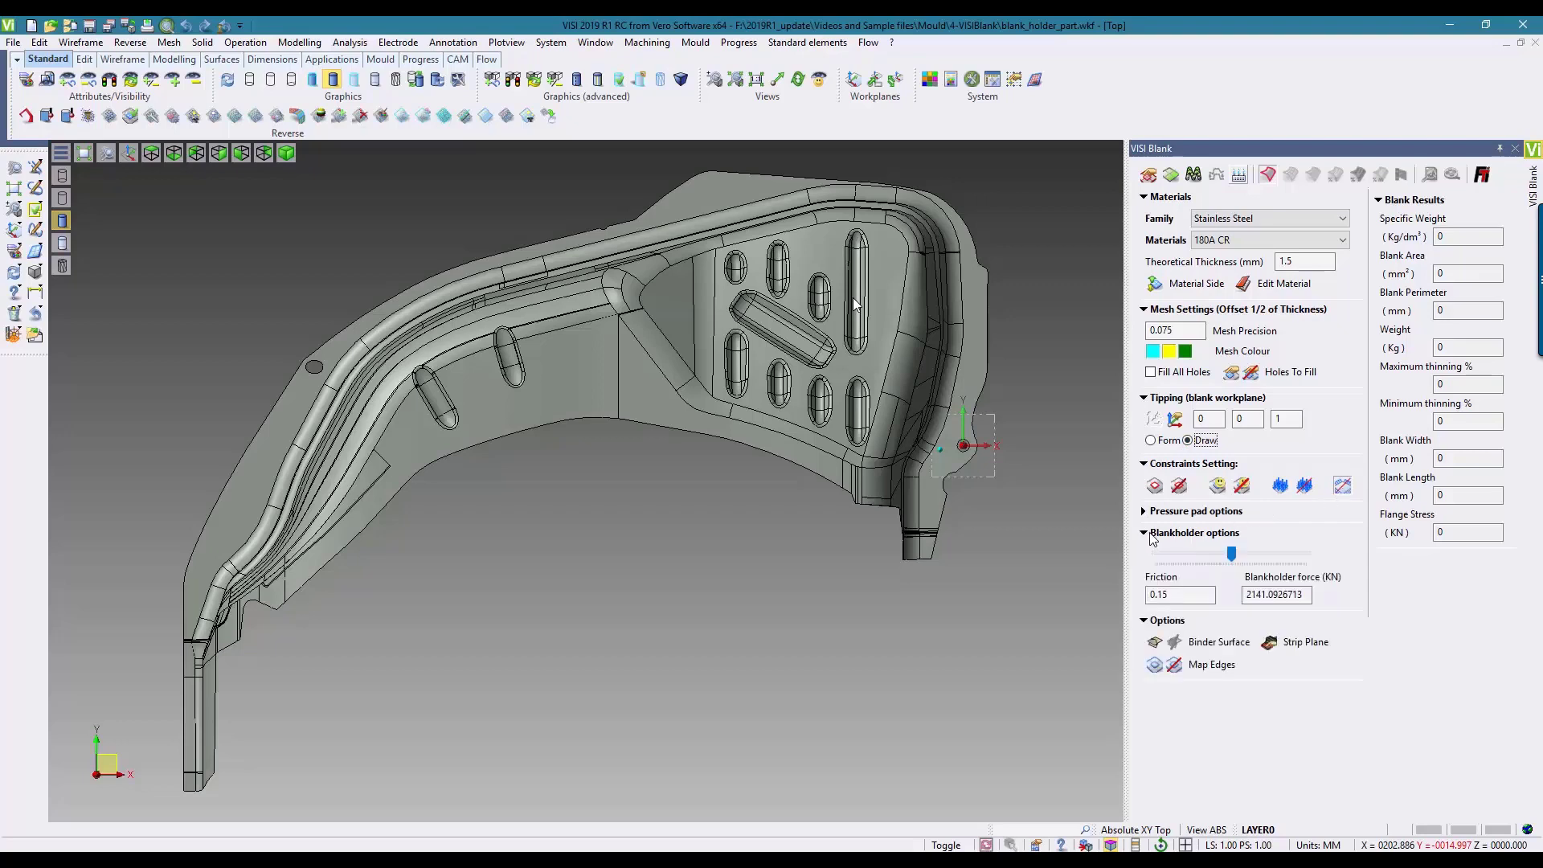
double_click(1273, 595)
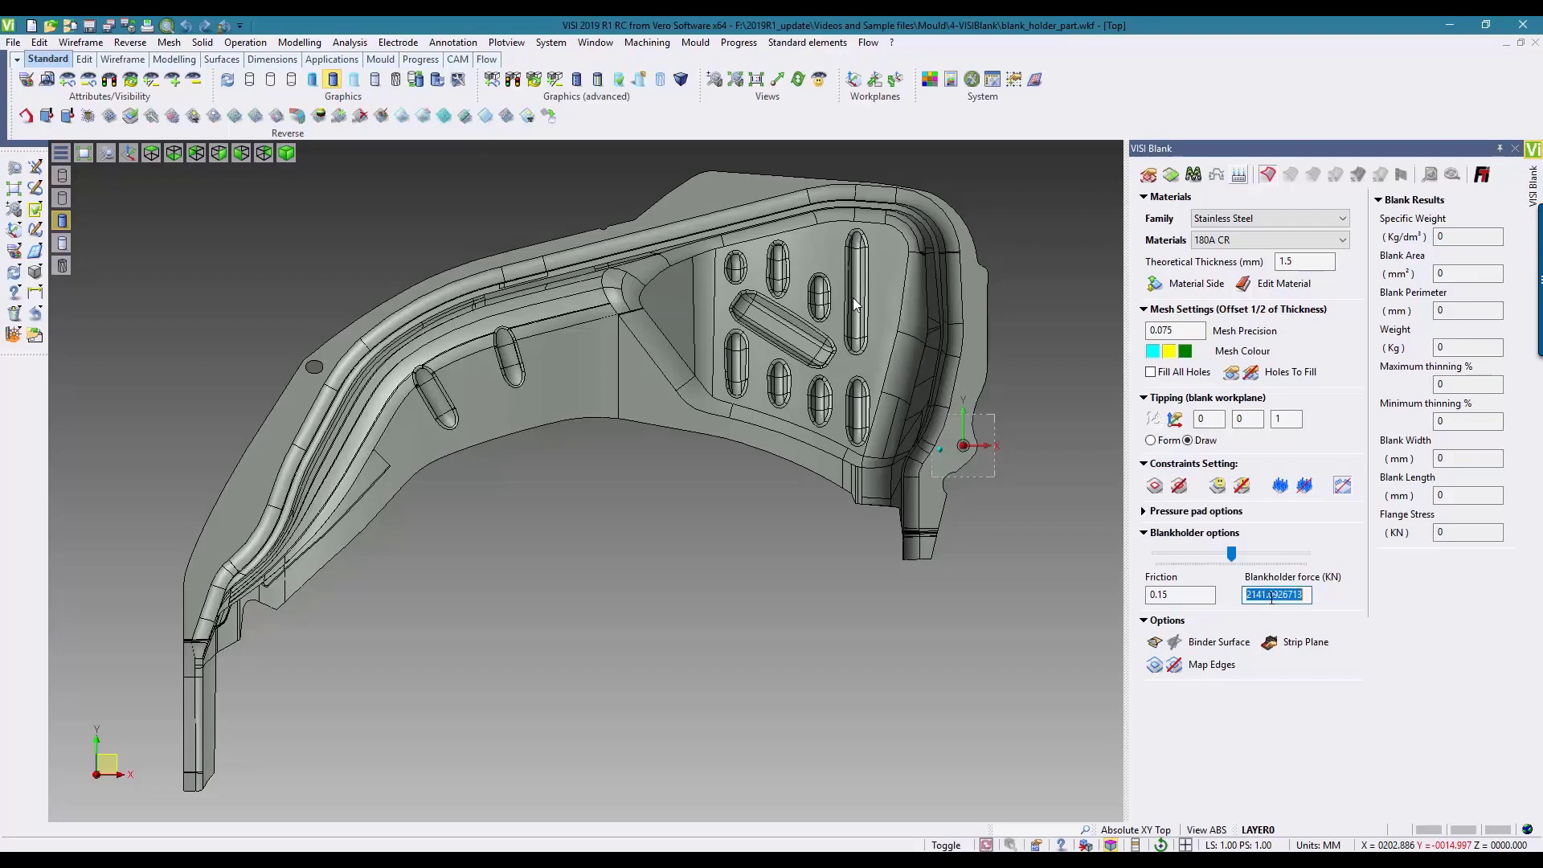
text(2000)
click(1202, 597)
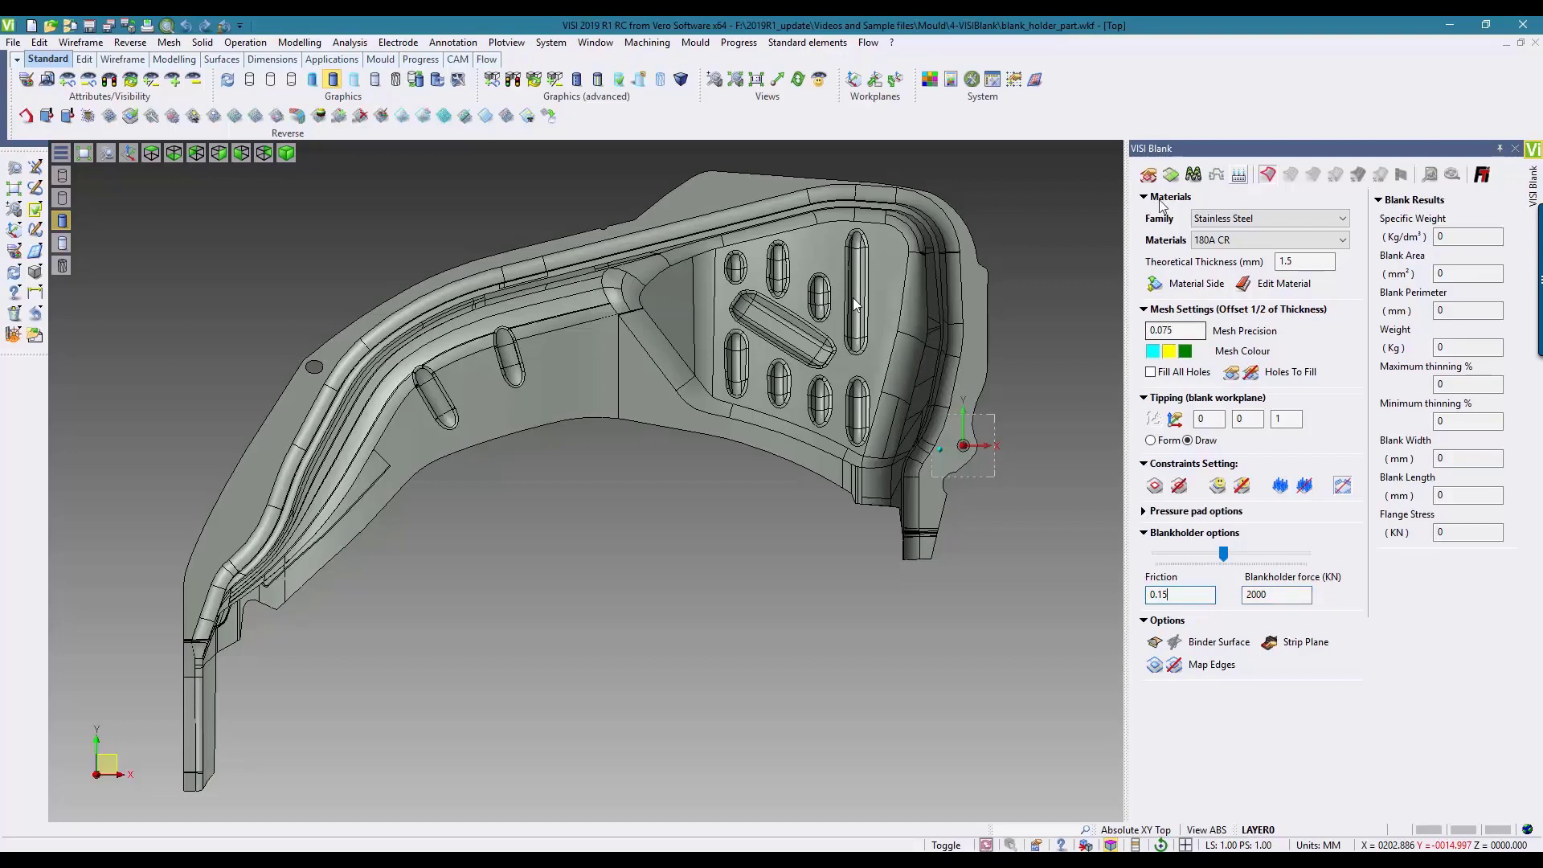
click(1170, 176)
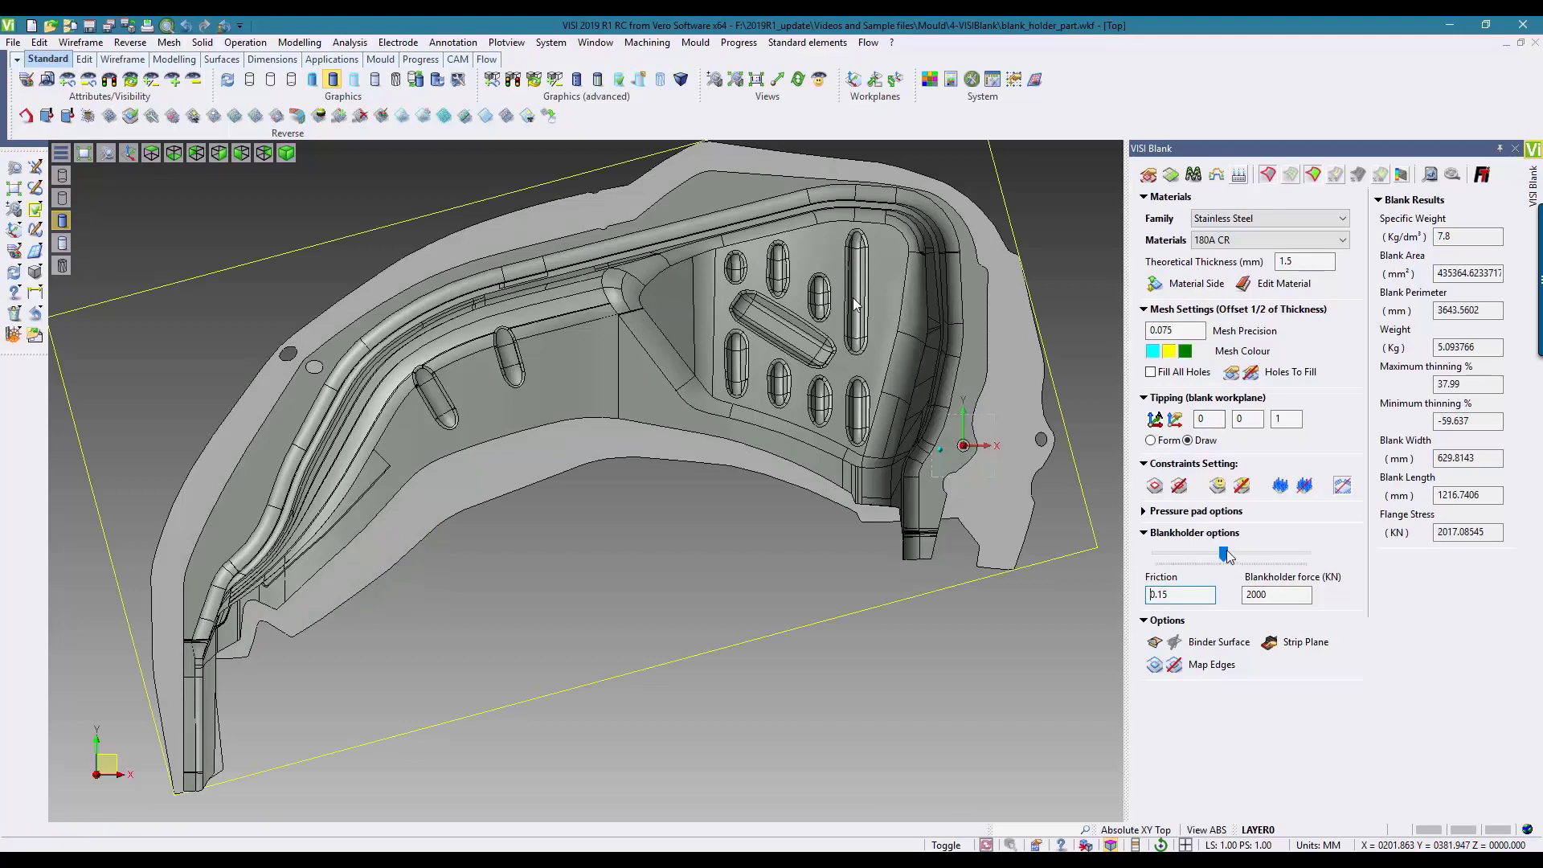
Step: Raise the blank holder force to about 2539 KN, recompute the grey part's blank and close the study with all geometry in view
drag(1224, 554, 1253, 547)
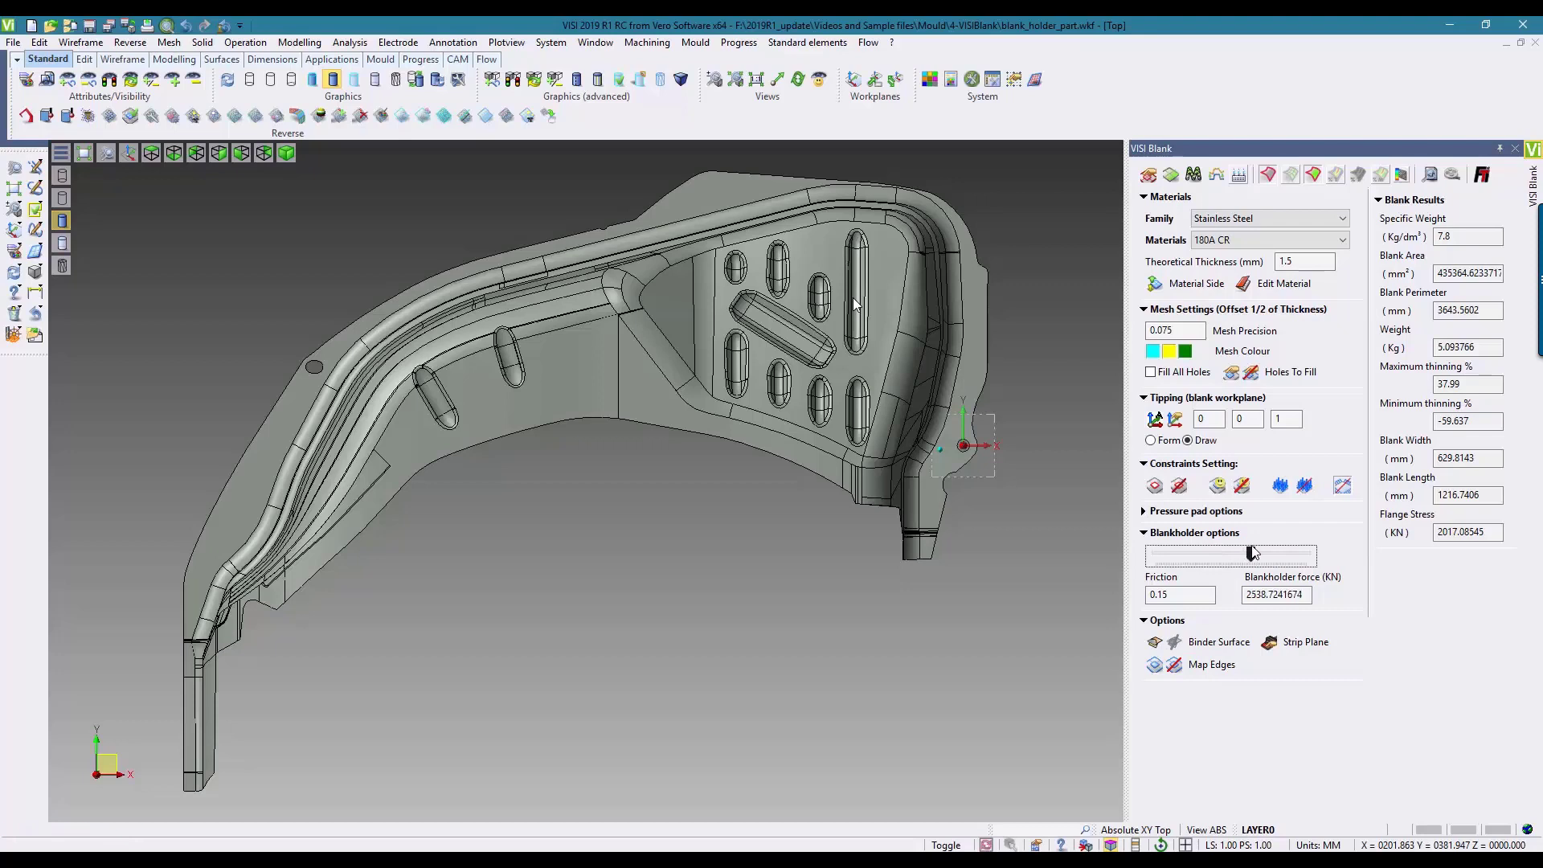
click(1179, 177)
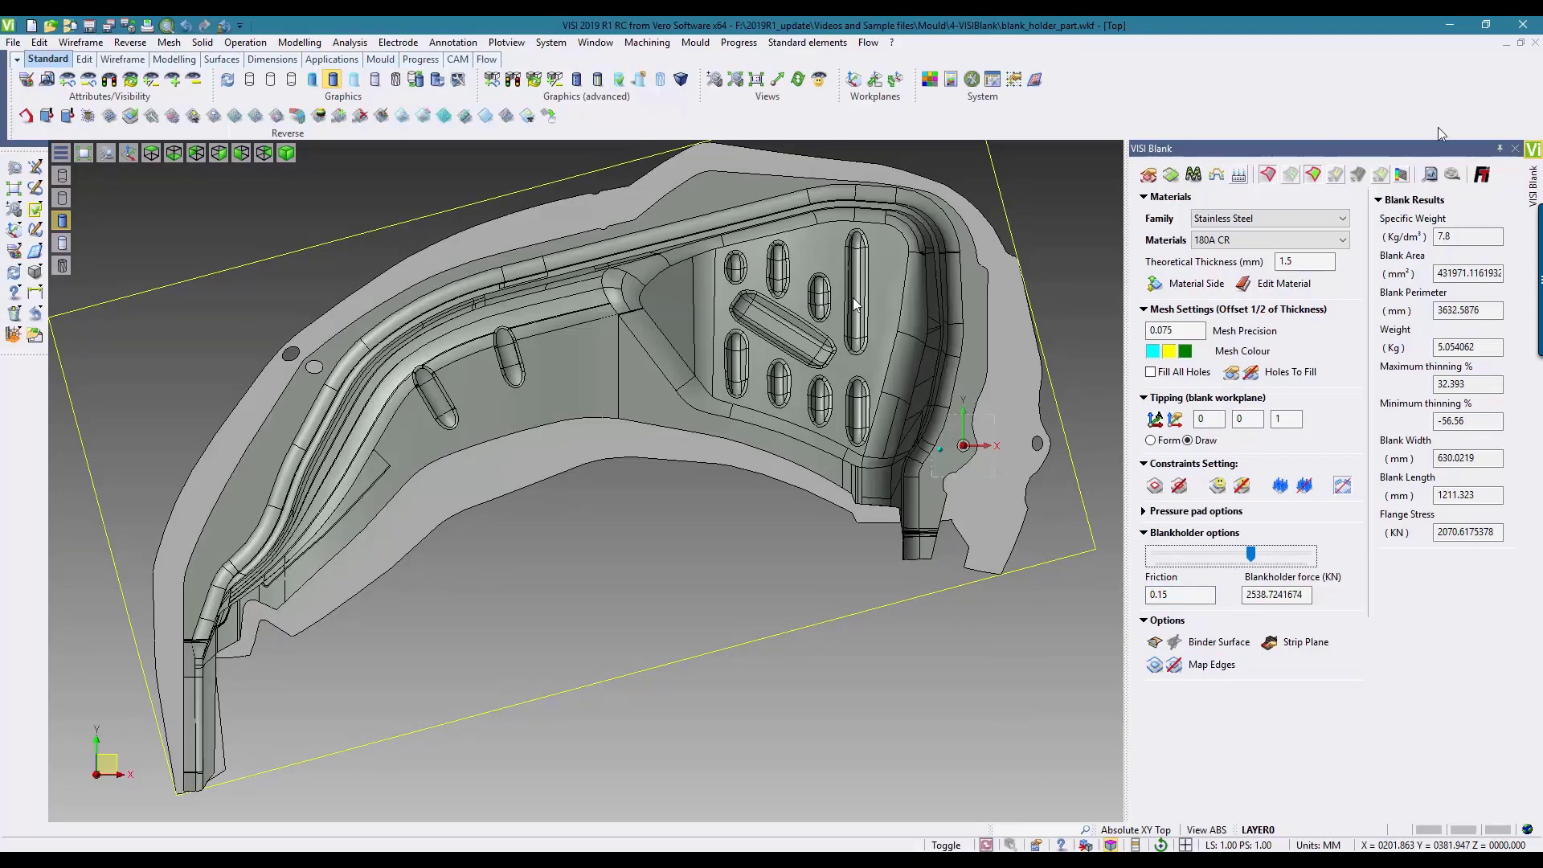
click(1515, 150)
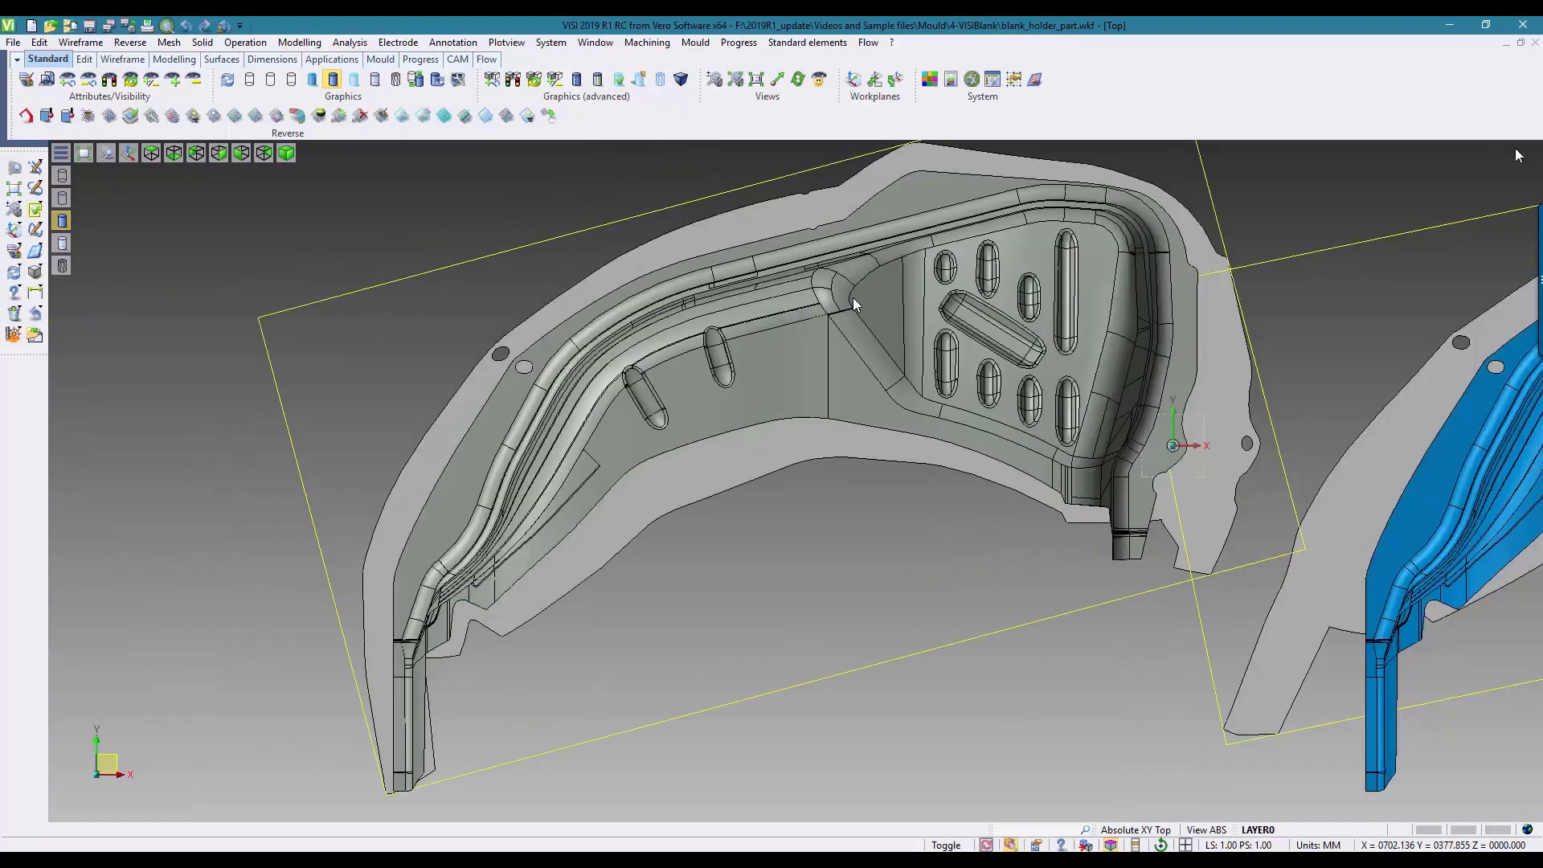
click(14, 188)
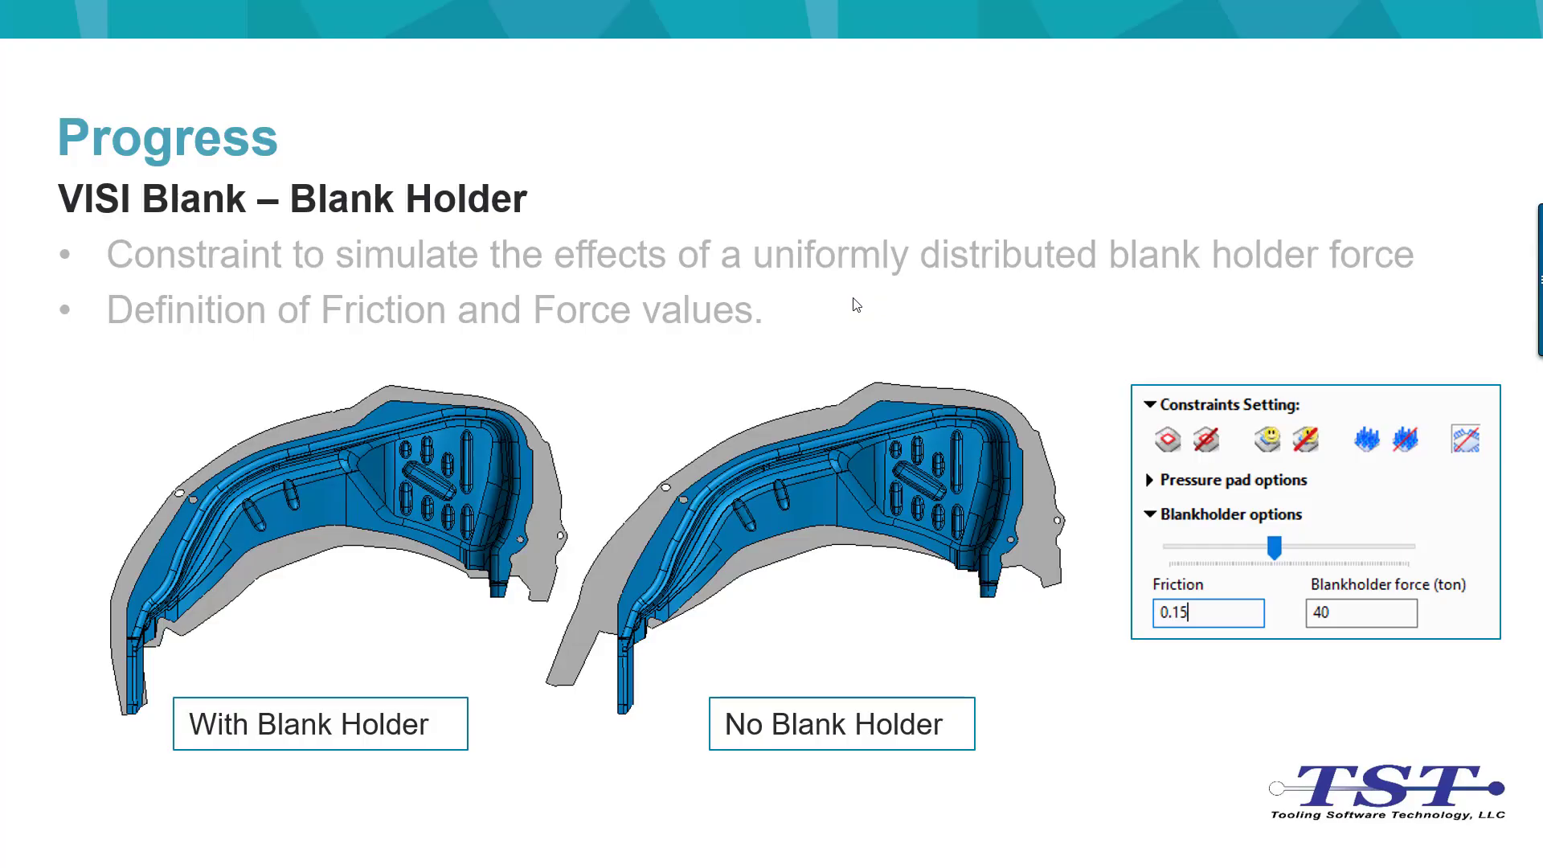
click(853, 305)
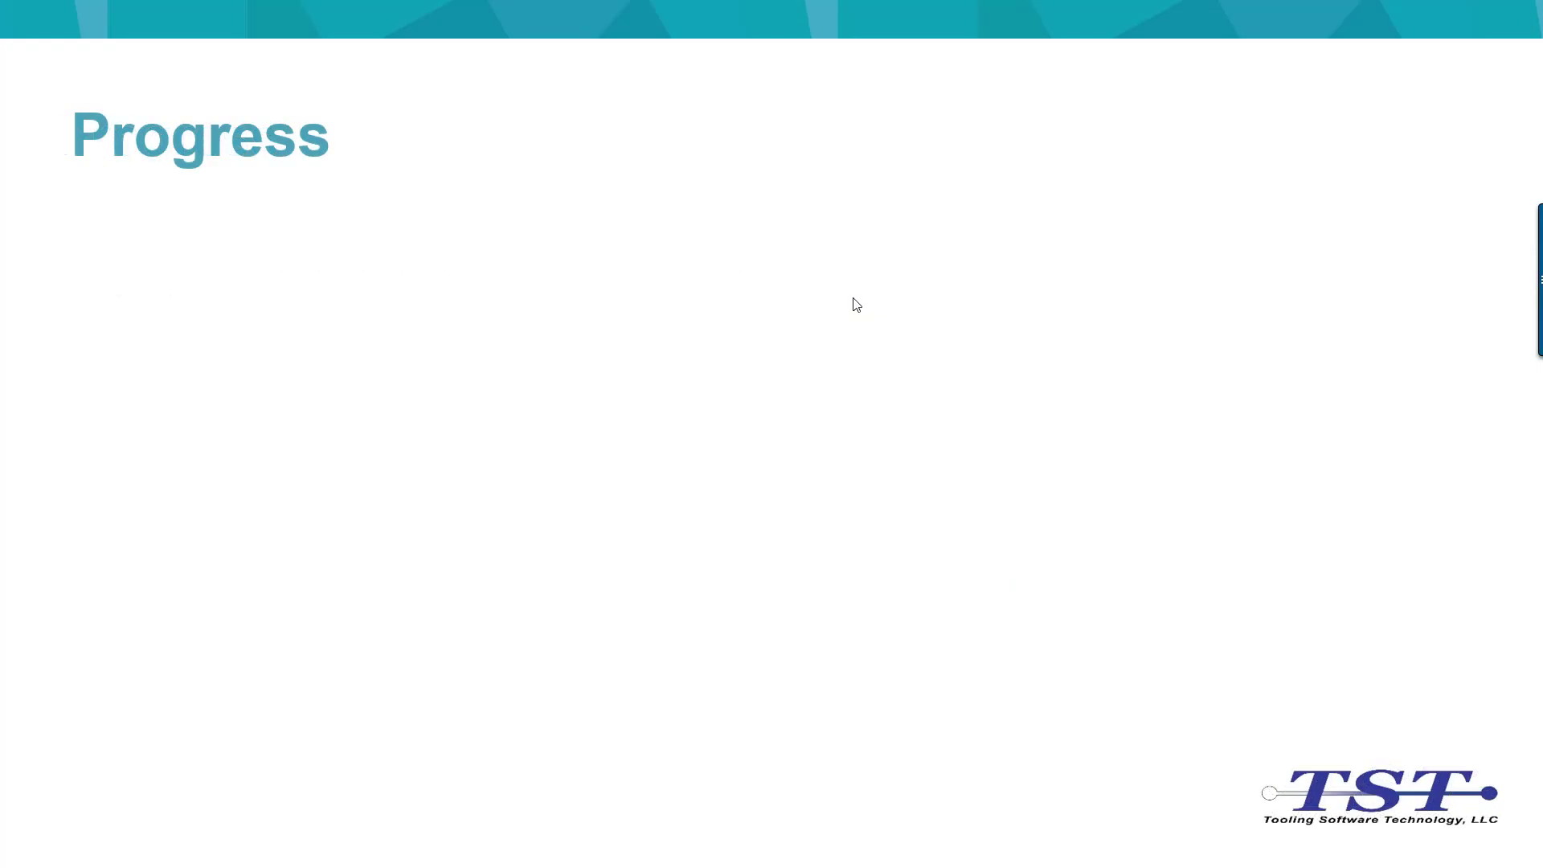
click(854, 299)
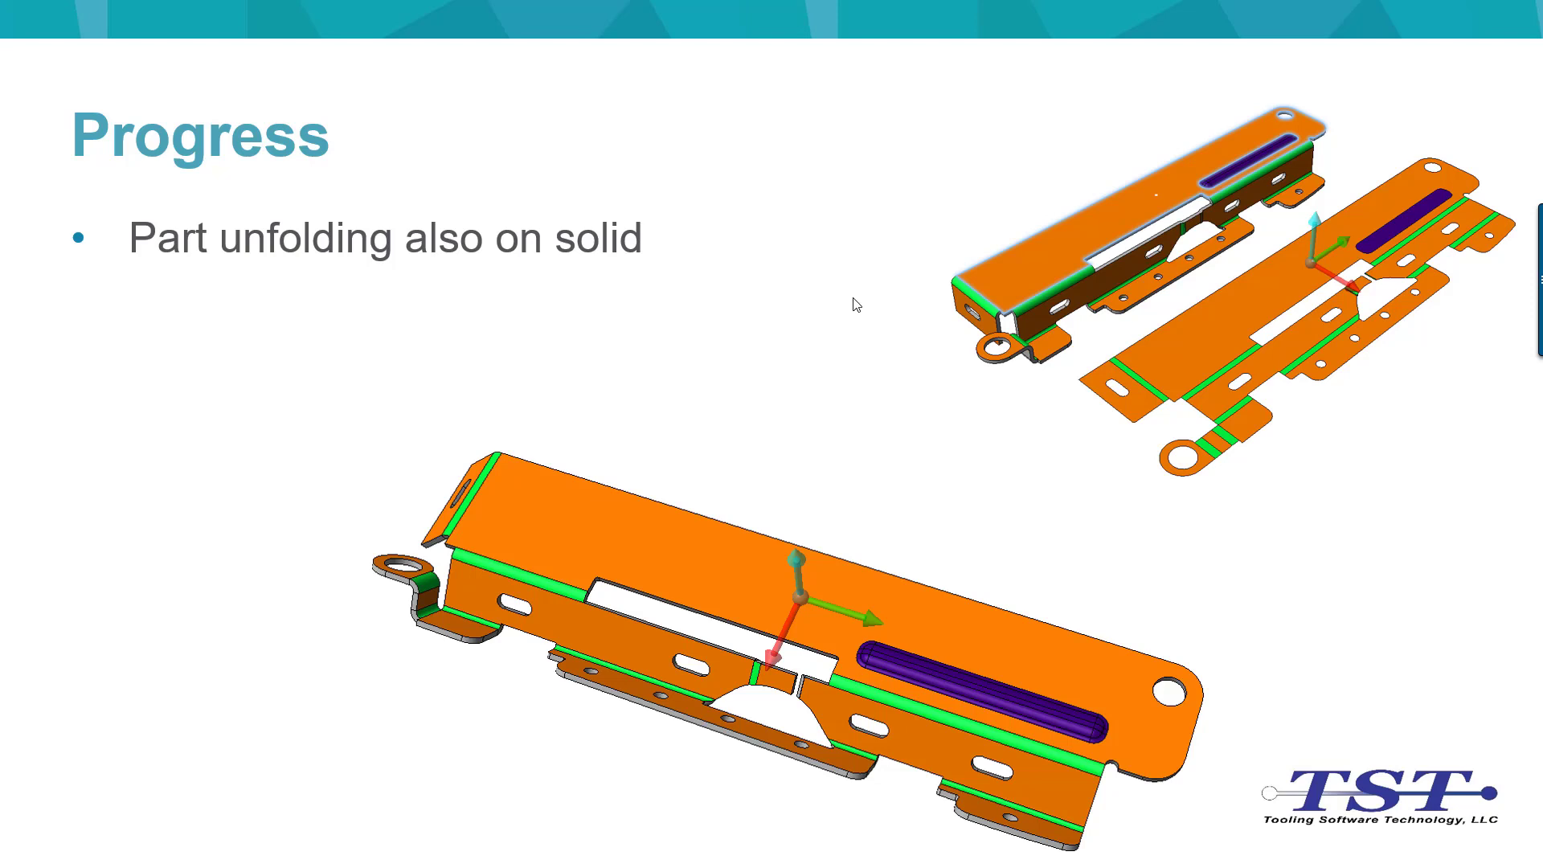
click(854, 299)
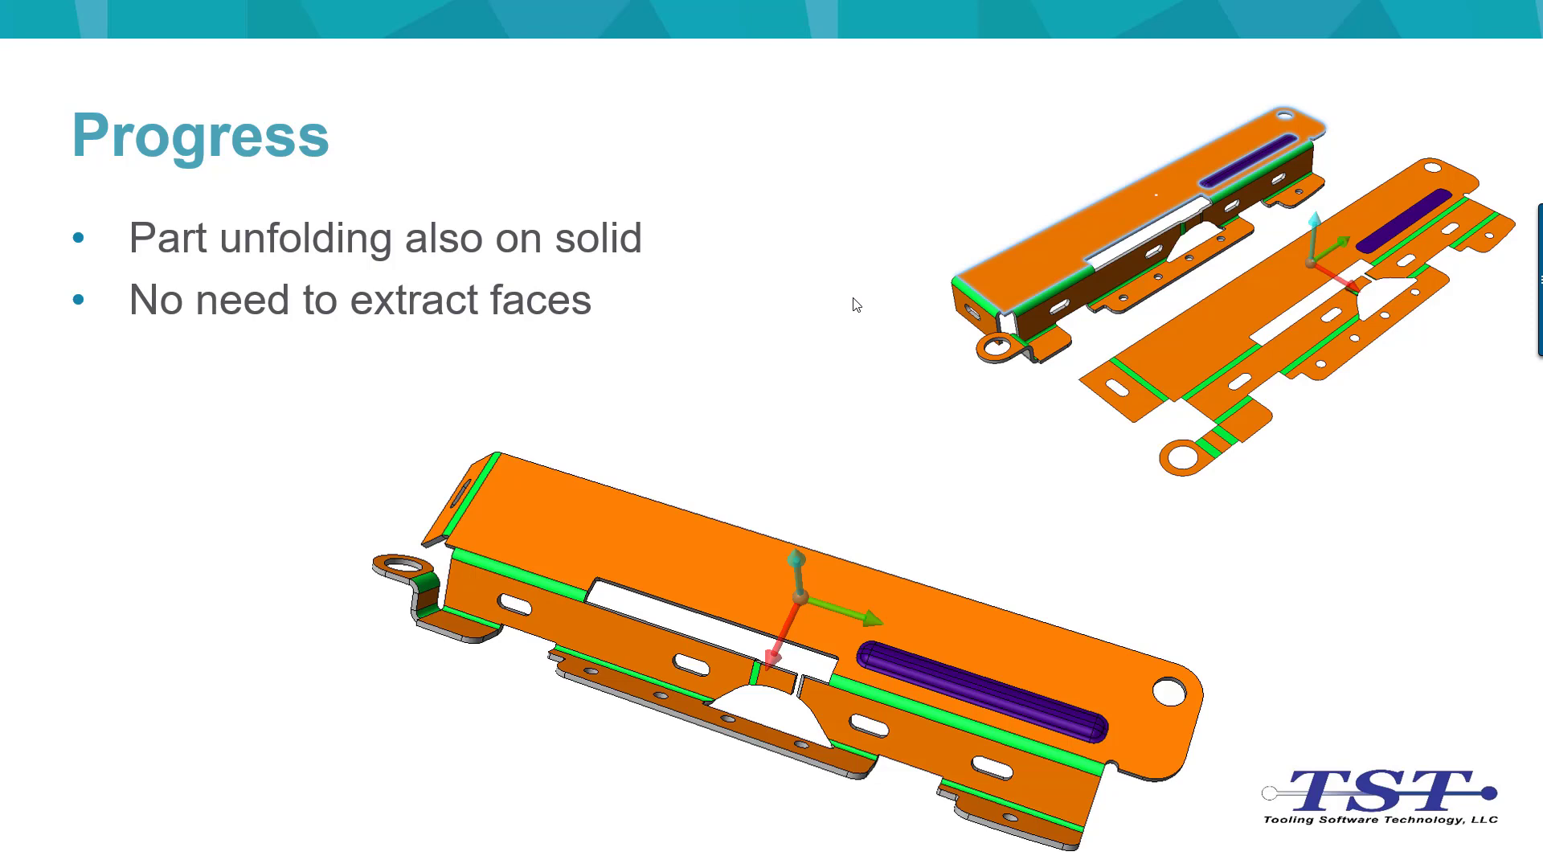
click(854, 299)
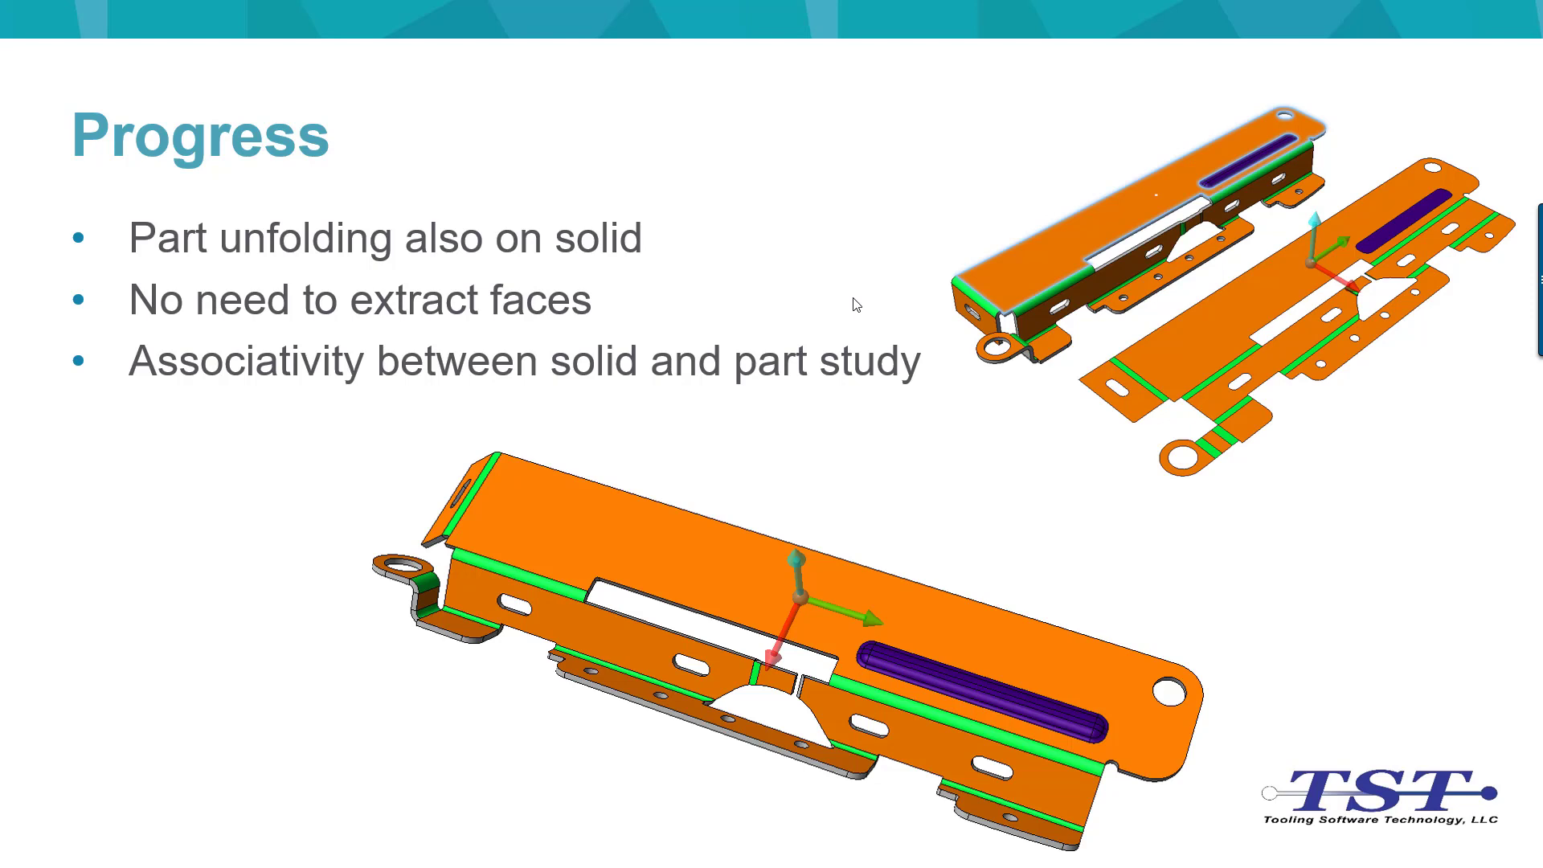
click(856, 304)
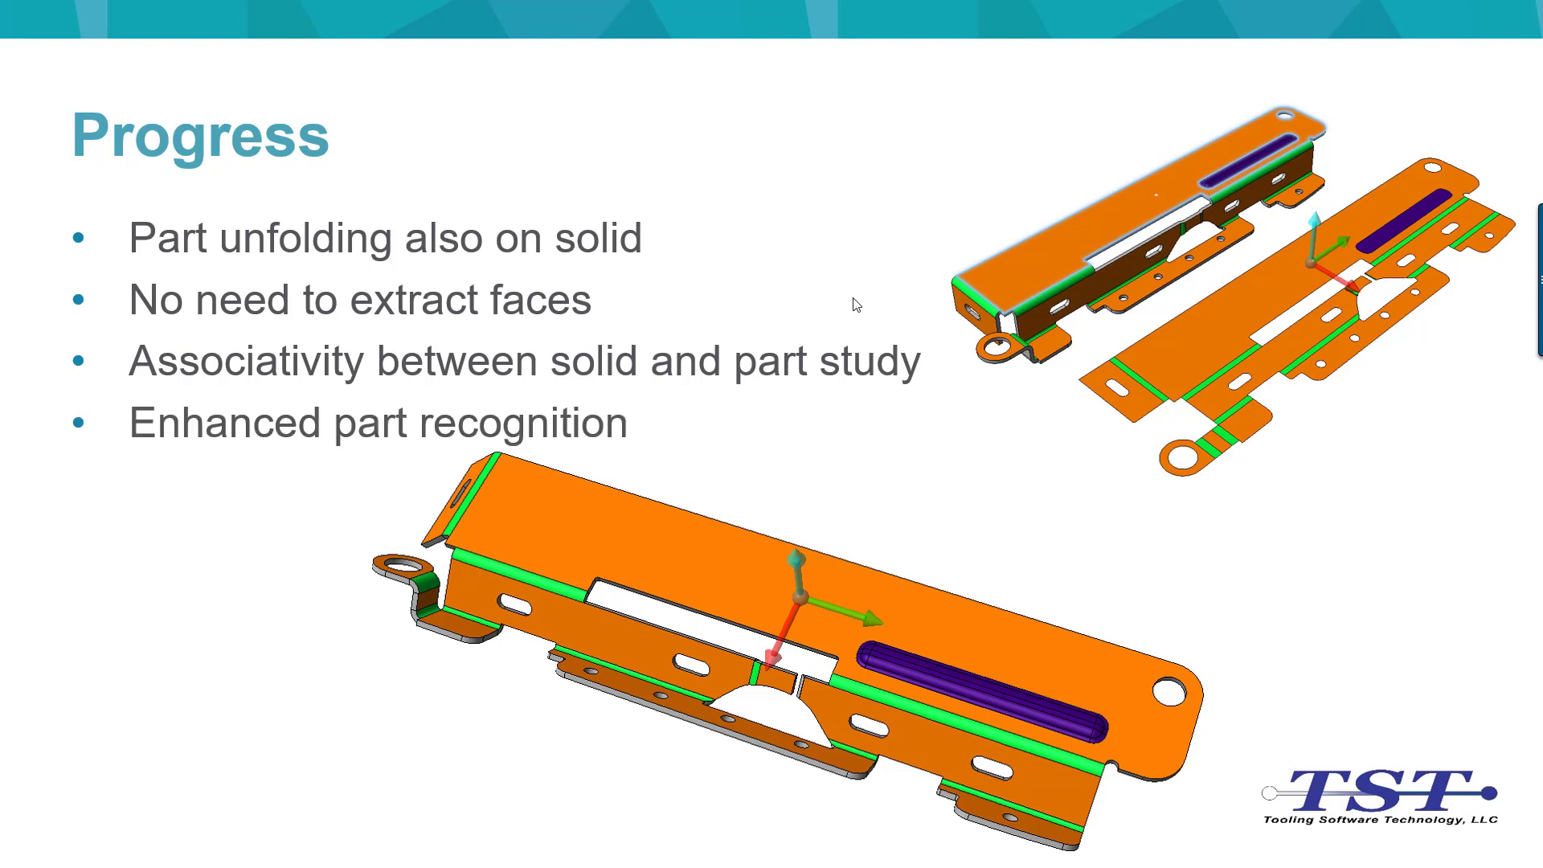
click(854, 299)
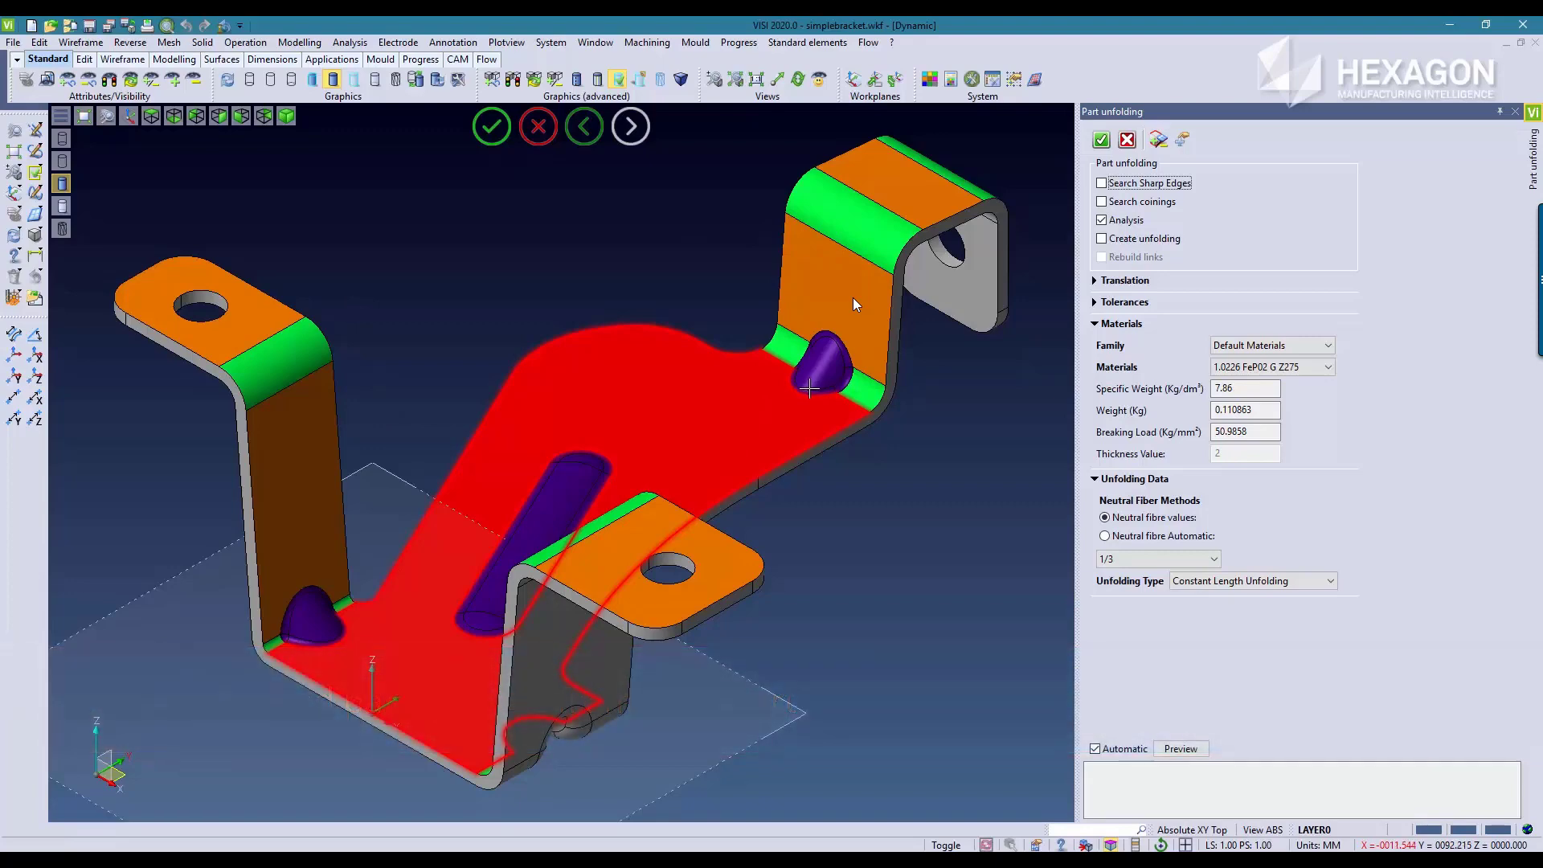
Step: Create the flat unfolding of the analysed bracket solid, shift it slightly towards the folded part and apply it
click(1103, 239)
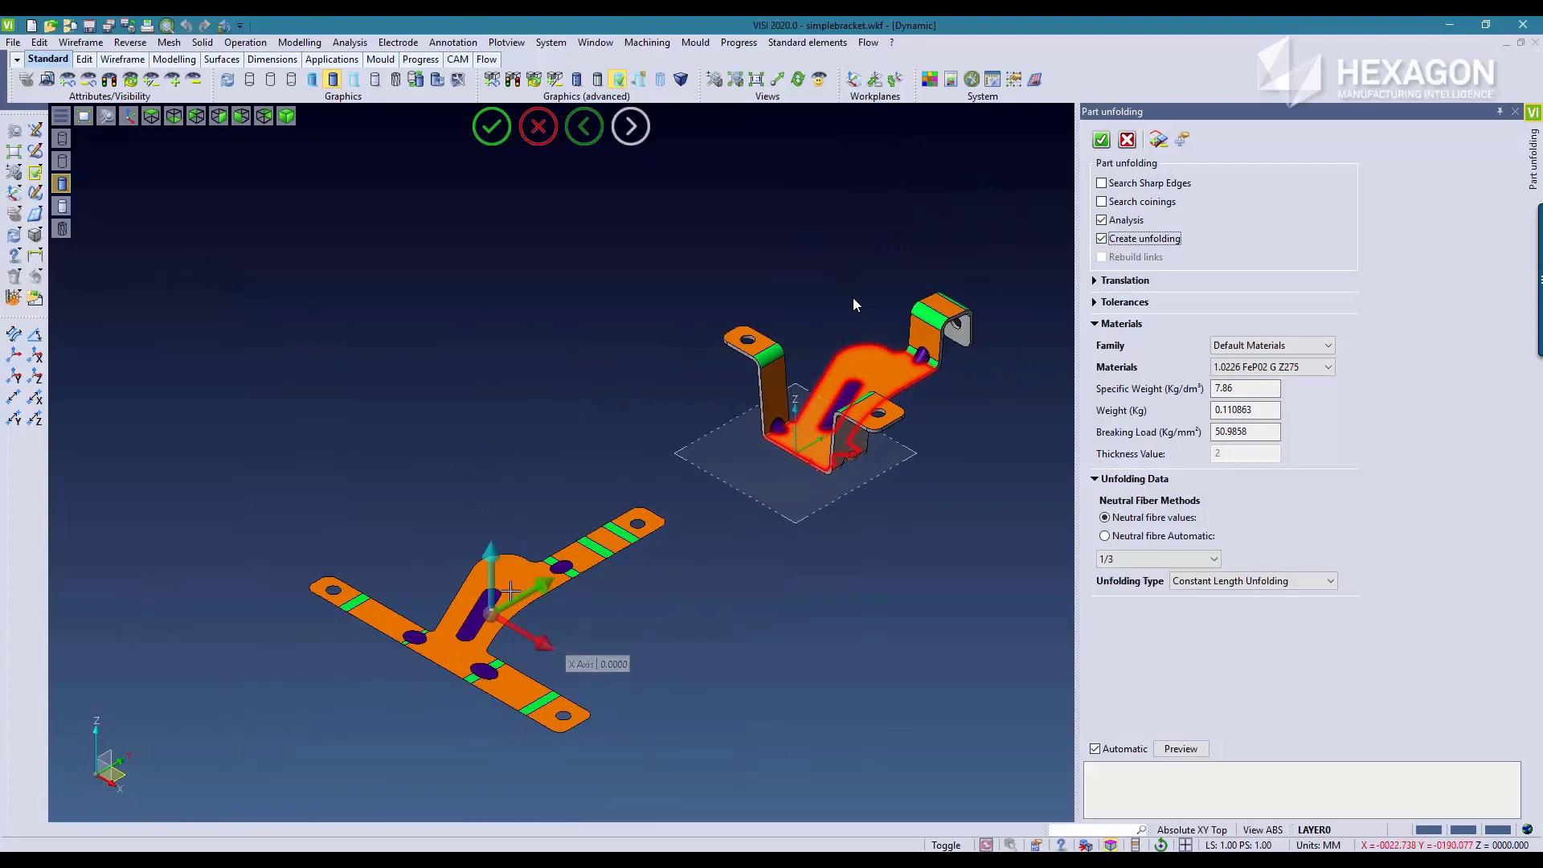
drag(524, 592, 584, 567)
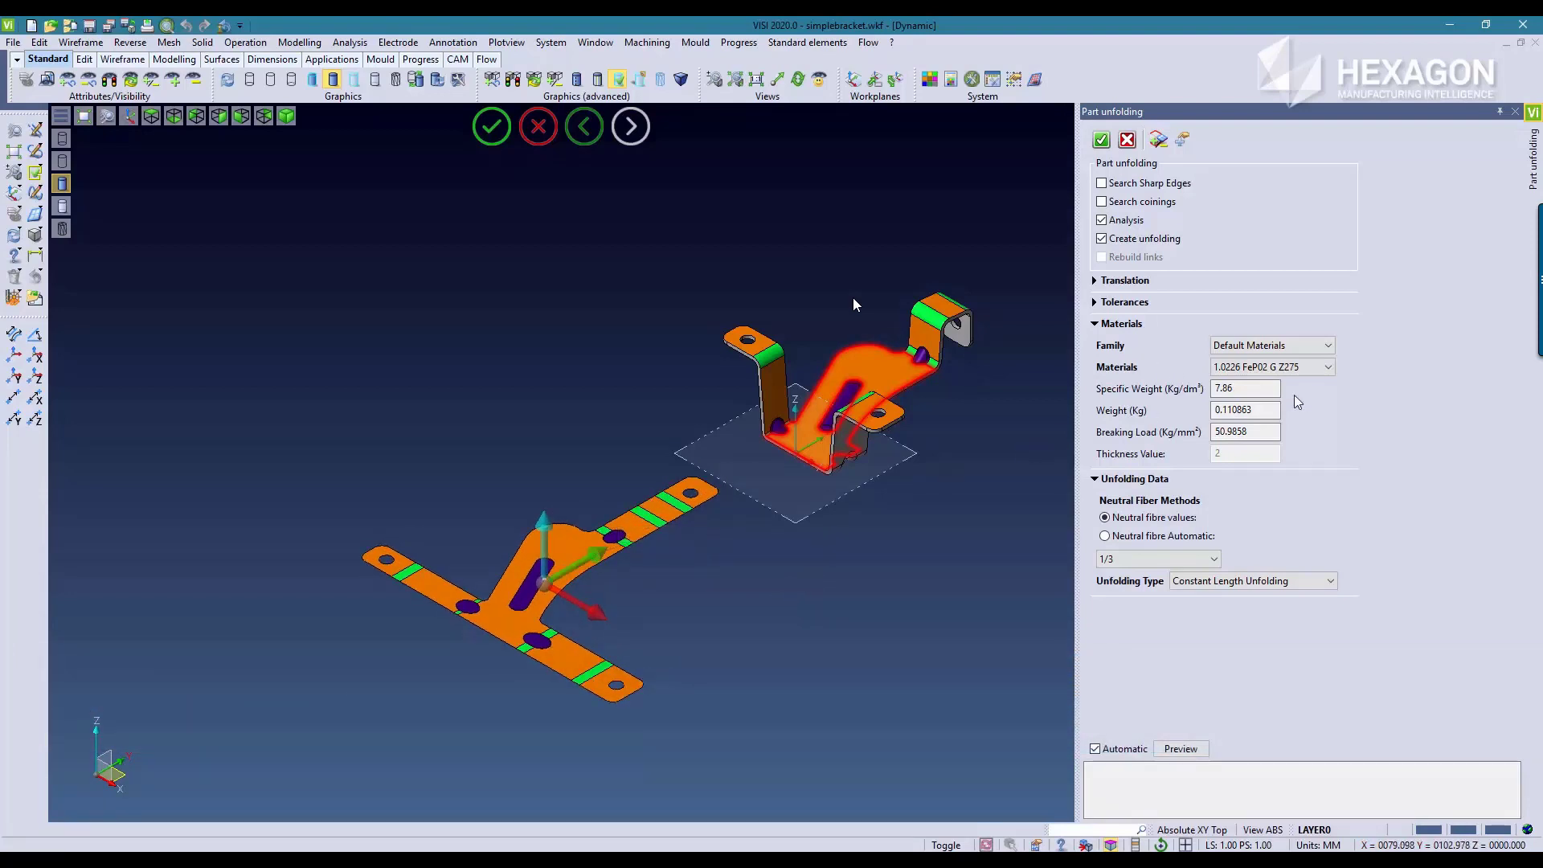
click(1100, 141)
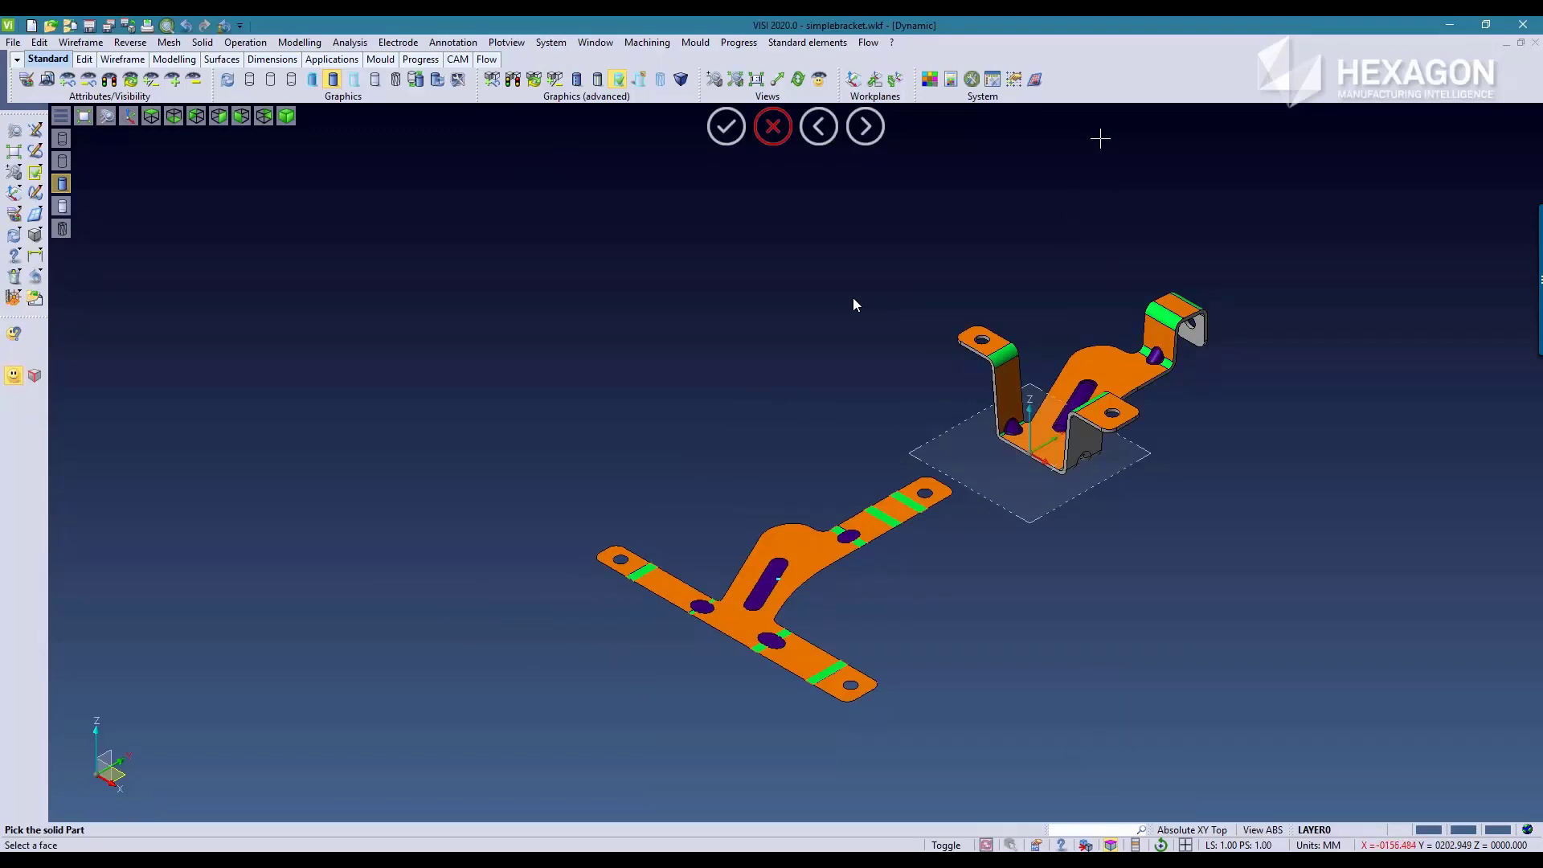
Step: Start part unfolding by step on the folded bracket with the split lower bends of both side legs
click(738, 43)
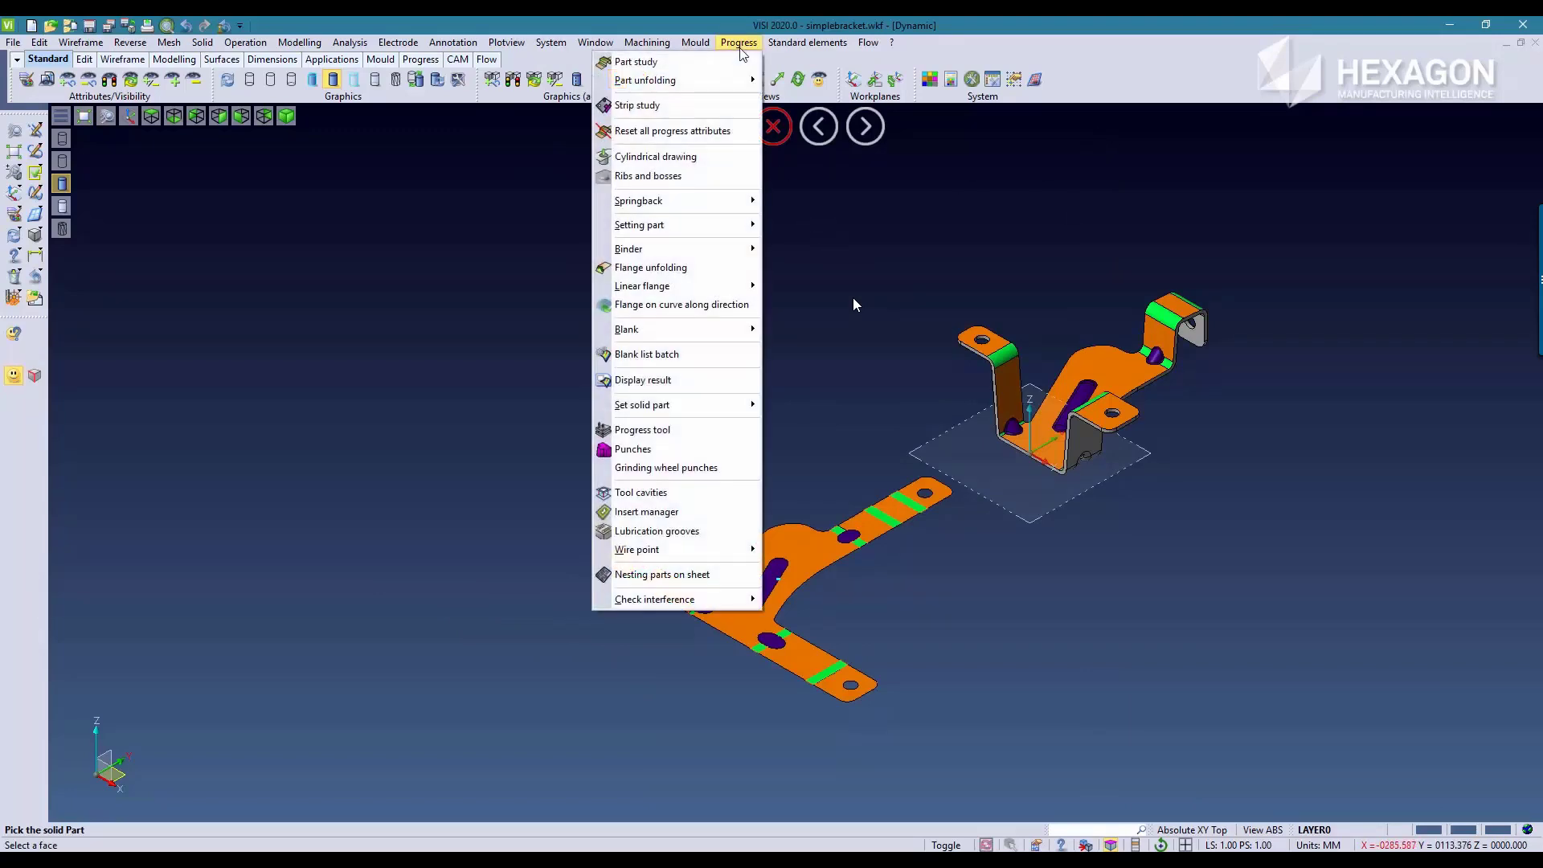
mouse_move(702, 85)
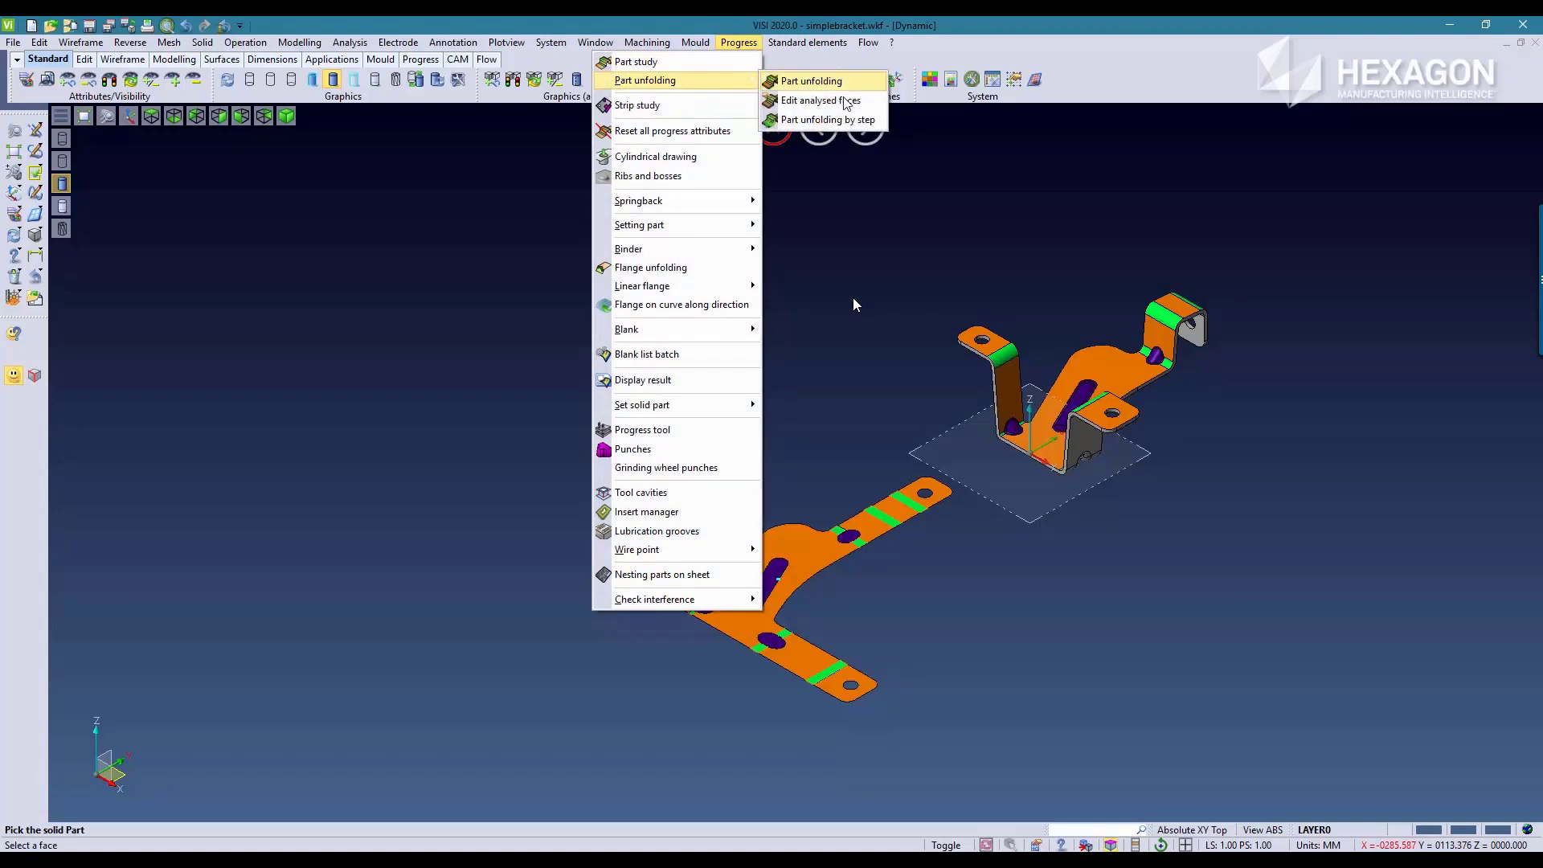
click(812, 121)
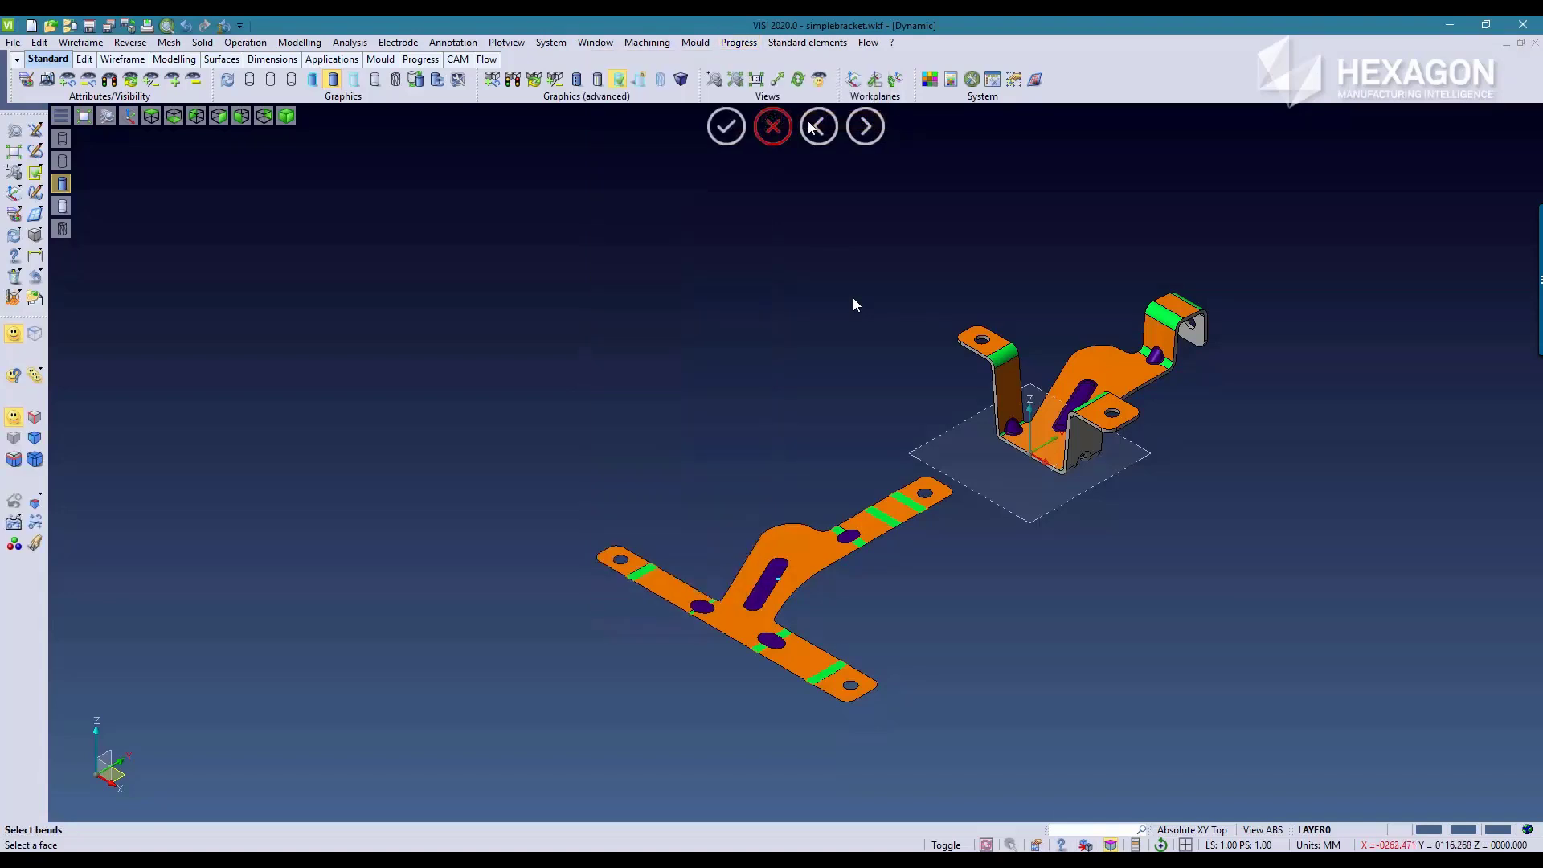
scroll(1160, 304, up, 3)
scroll(1150, 329, up, 2)
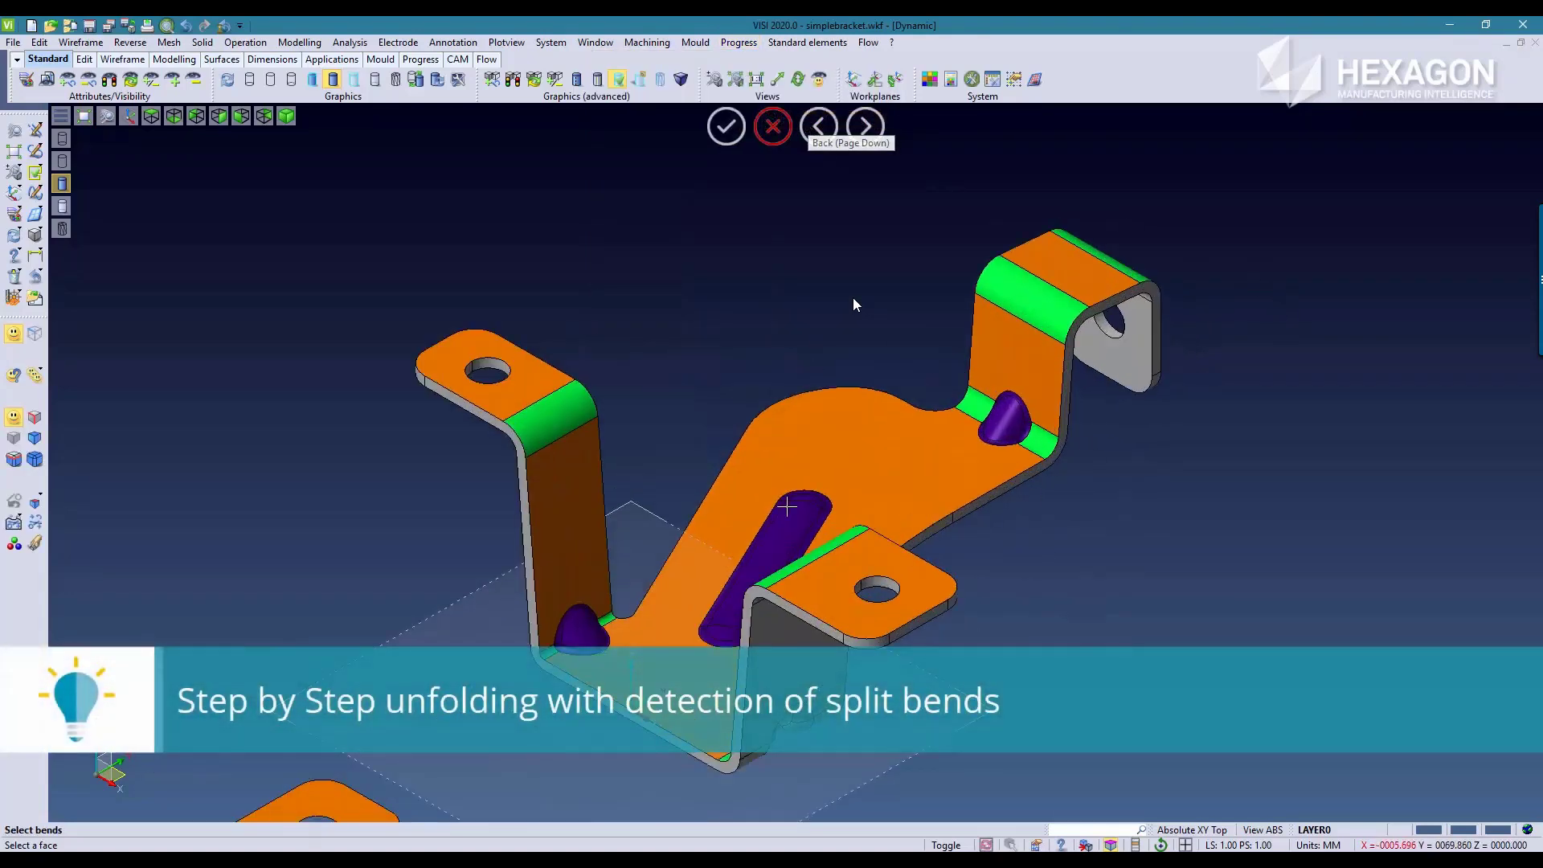
scroll(450, 707, up, 2)
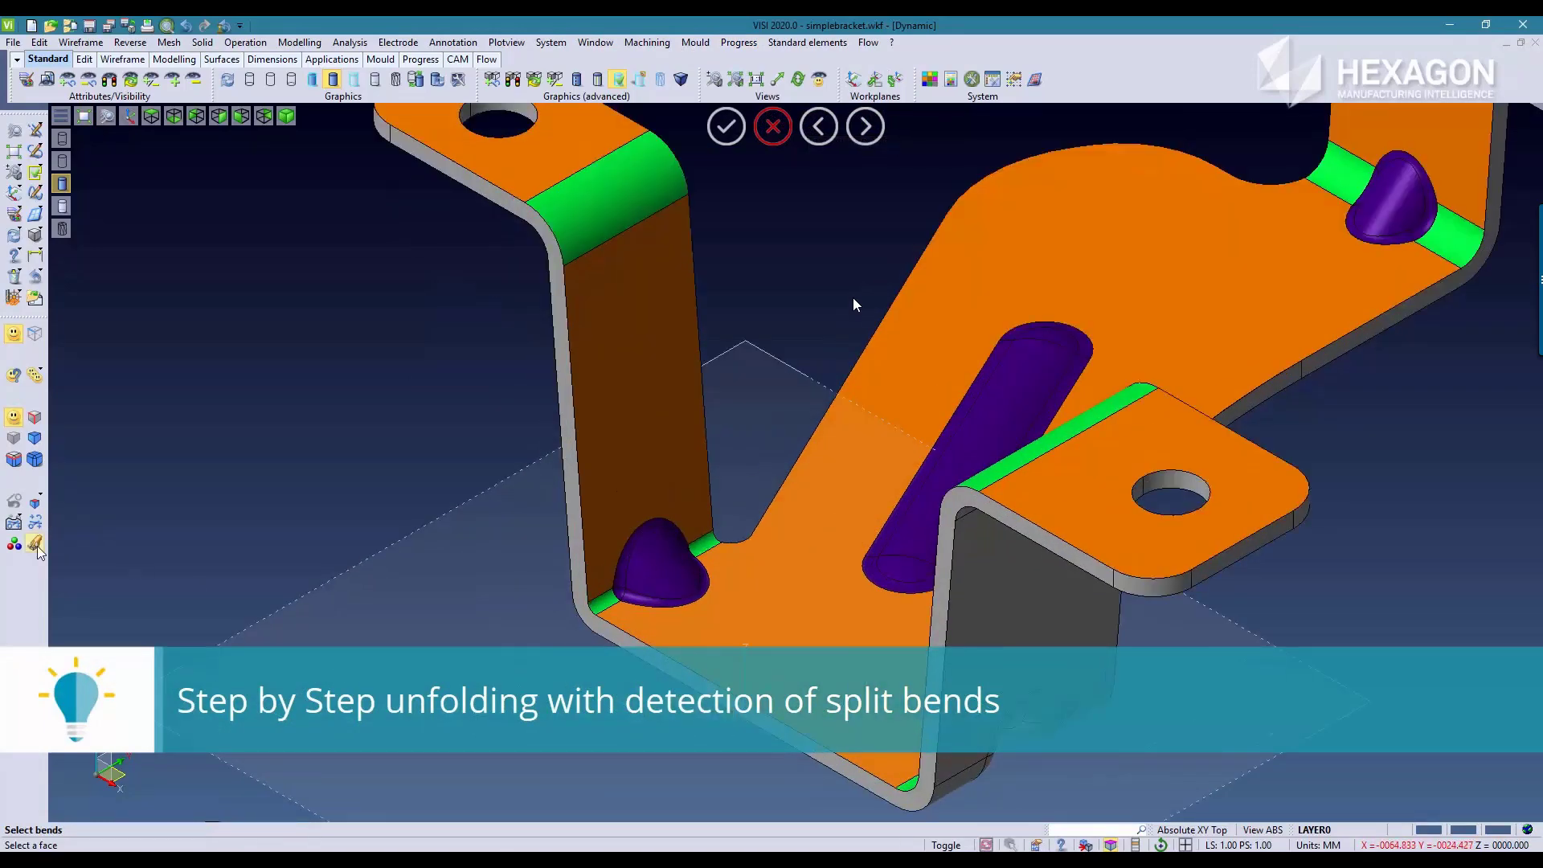
click(602, 599)
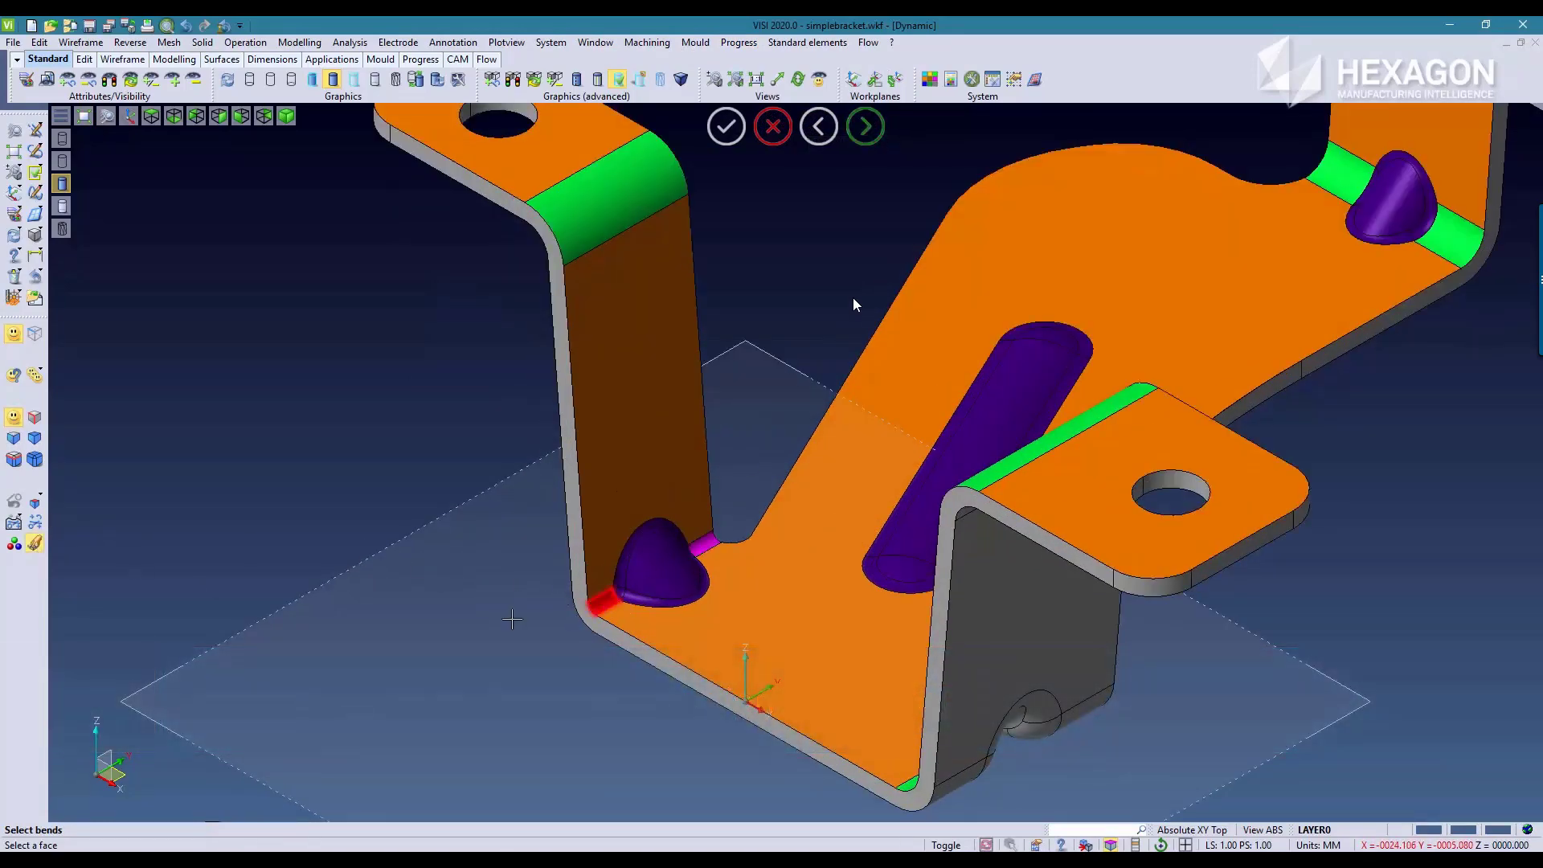
middle_drag(523, 627, 622, 657)
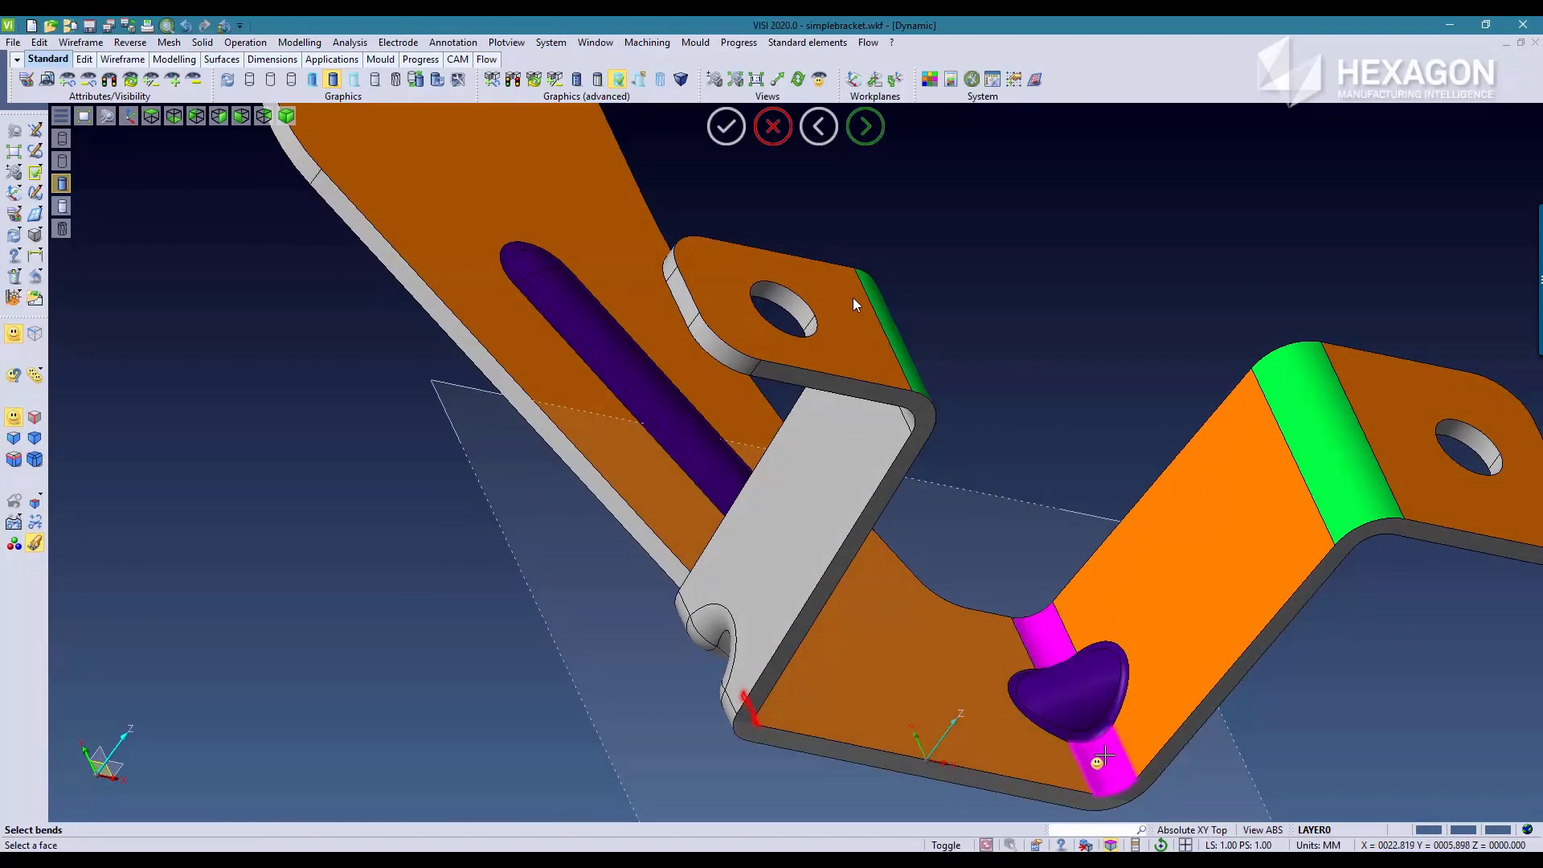
middle_drag(1085, 715, 936, 550)
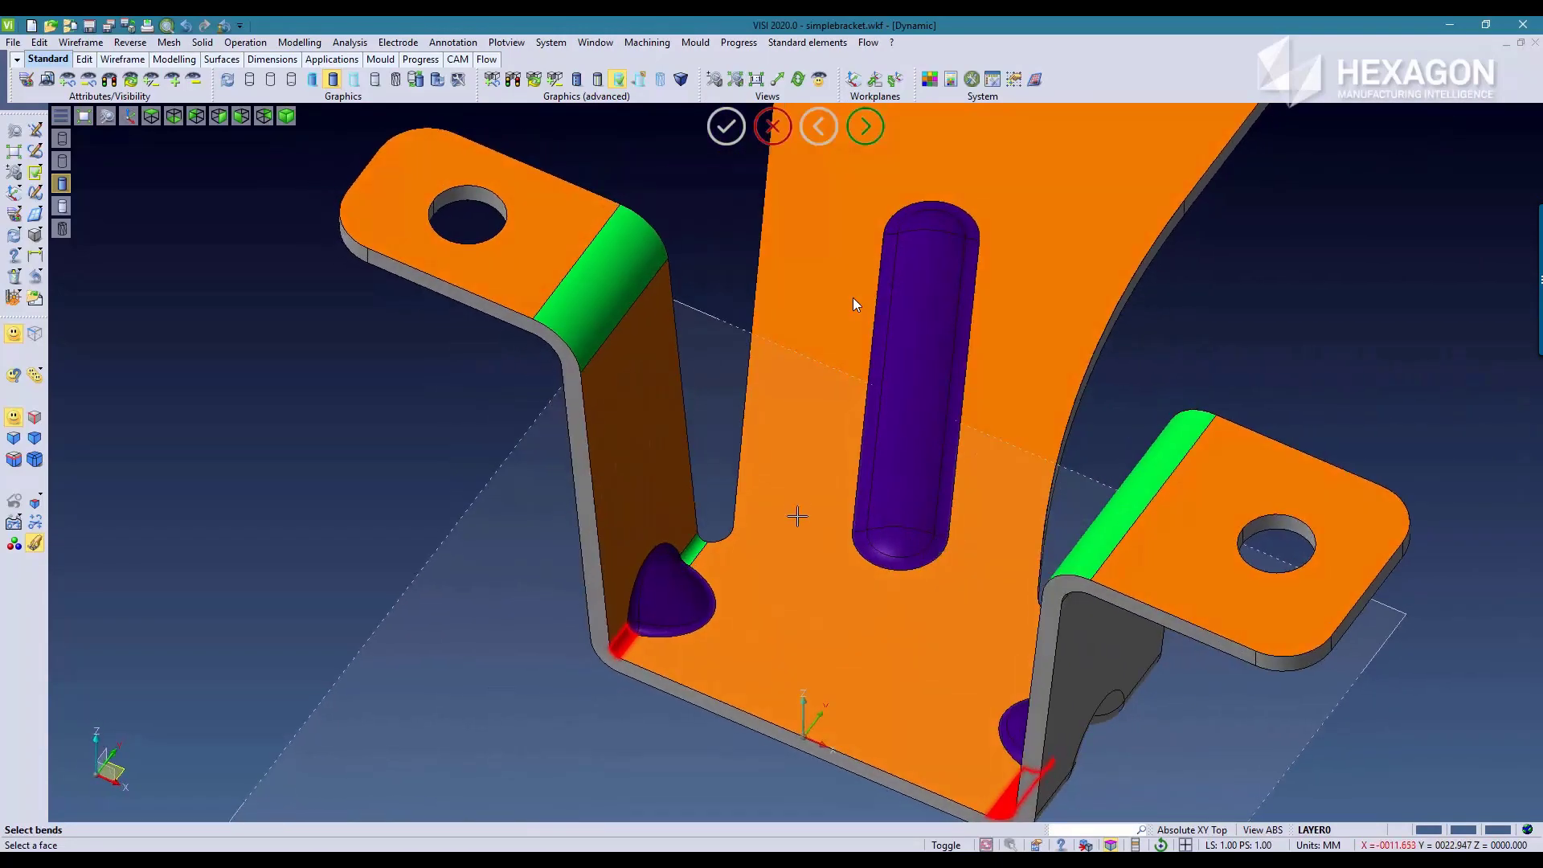
right_click(797, 506)
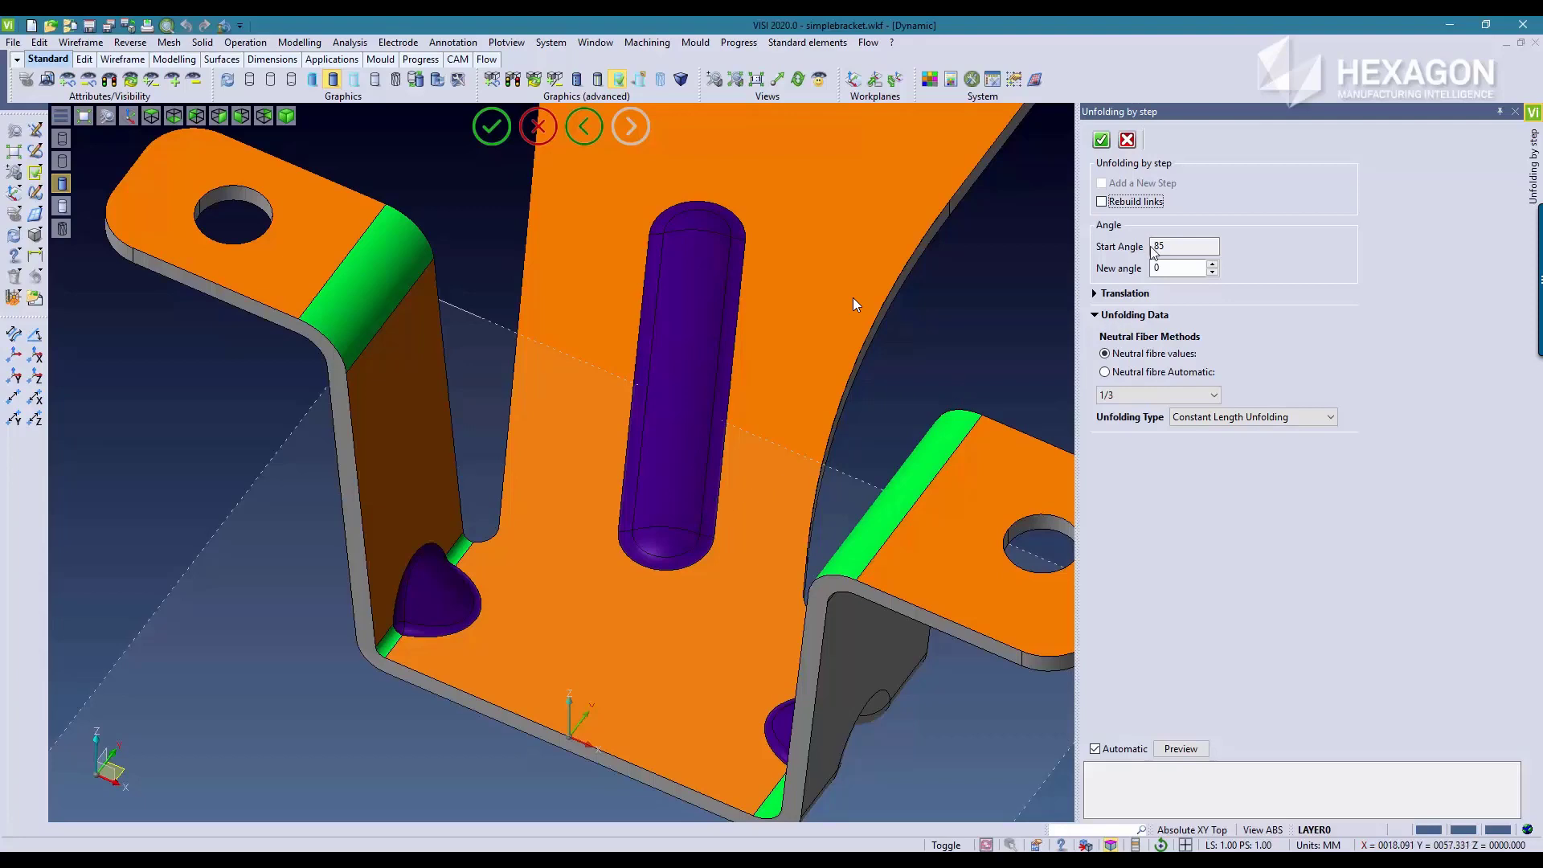
Step: Open the two side-leg bends to a new angle of 45, place the stage beside the folded bracket and apply it
double_click(1173, 270)
key(Return)
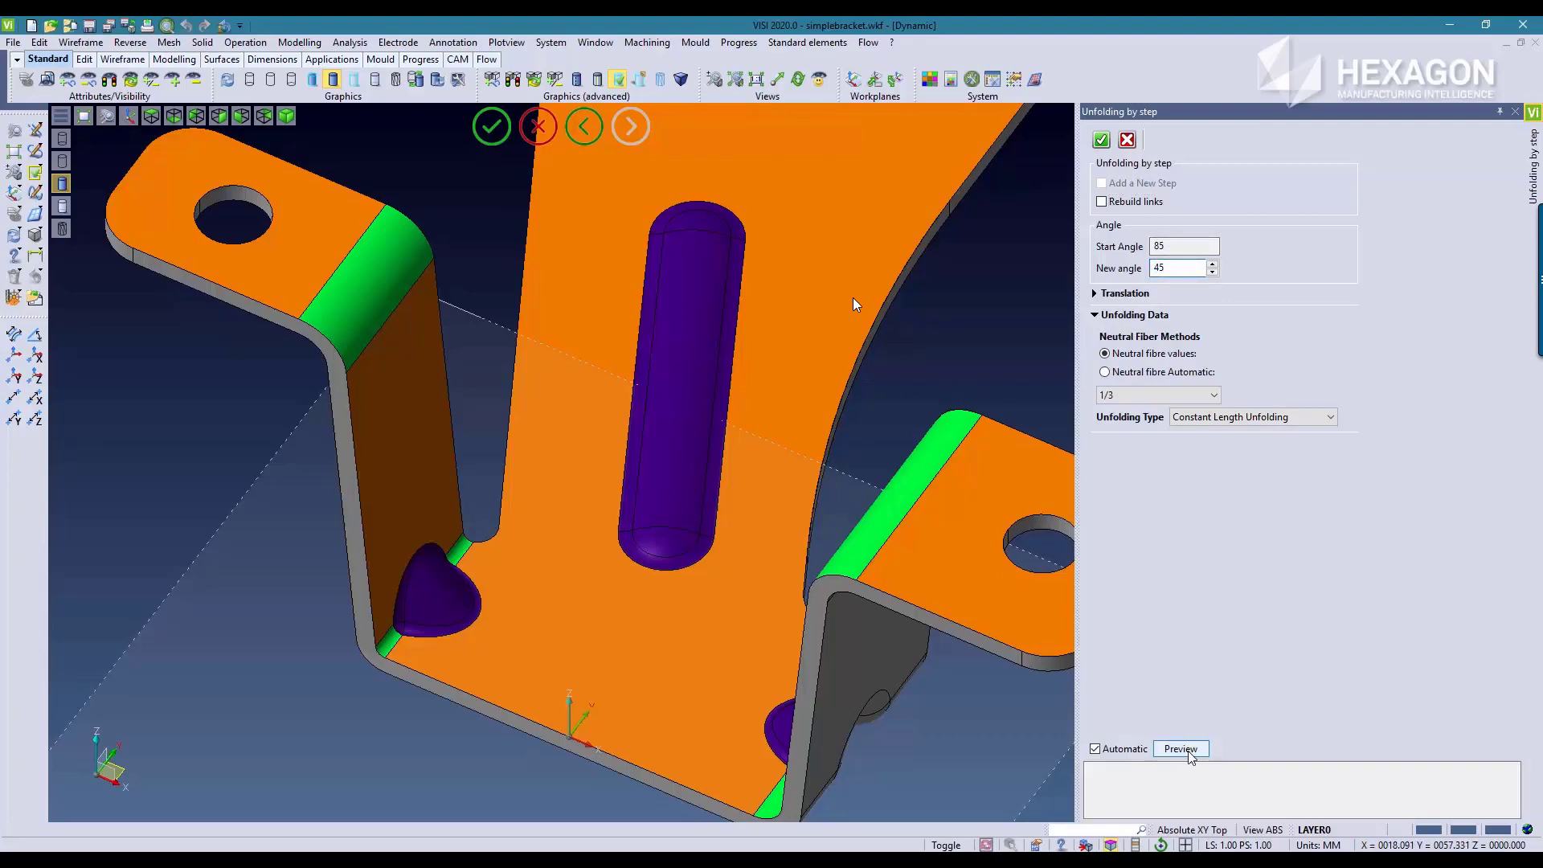
scroll(812, 725, down, 8)
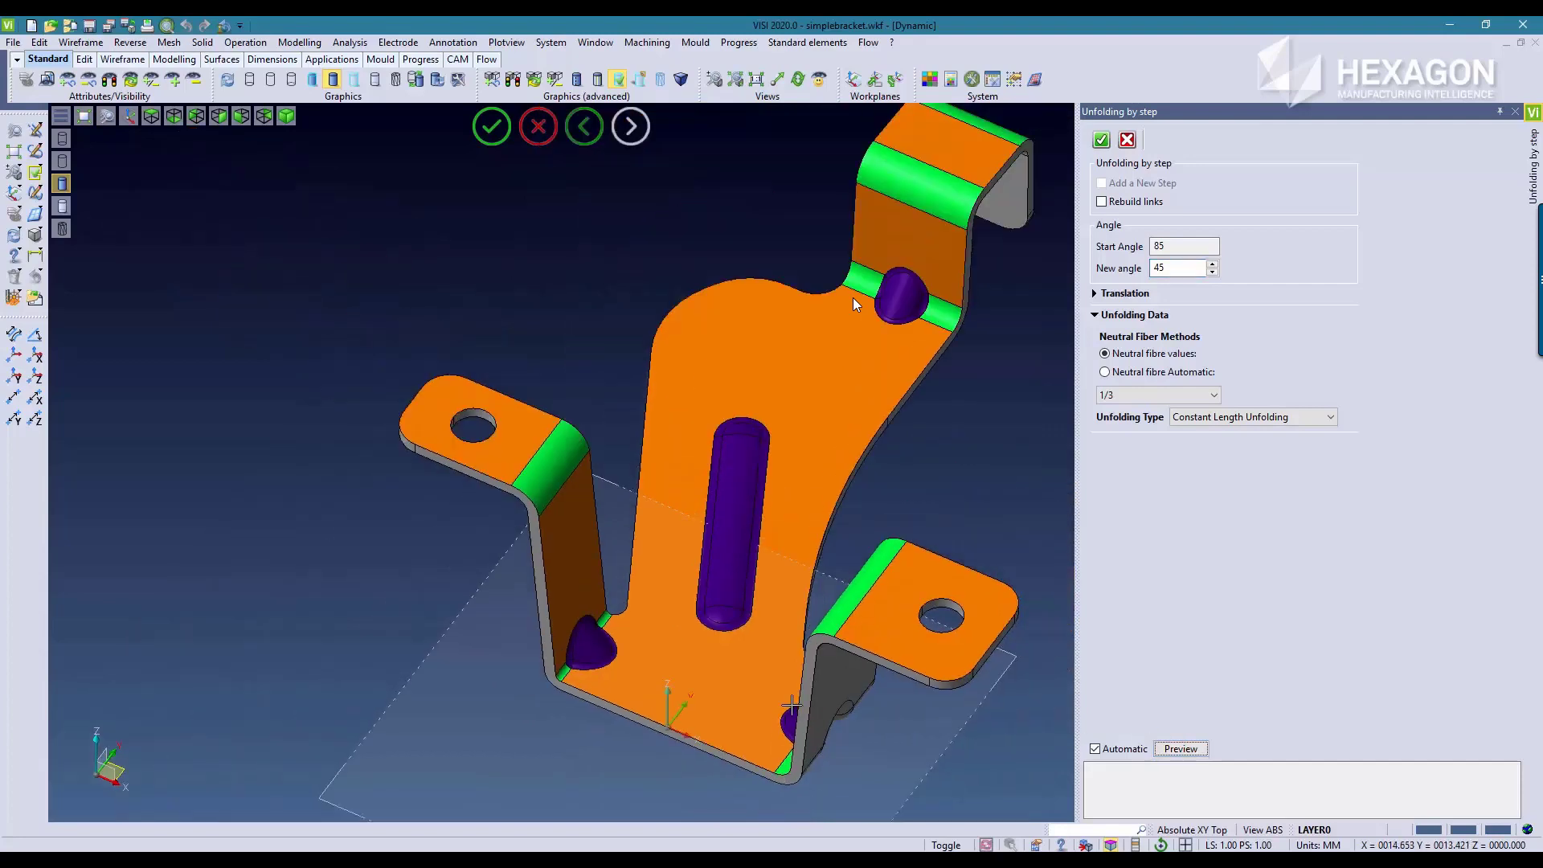
middle_drag(929, 680, 616, 444)
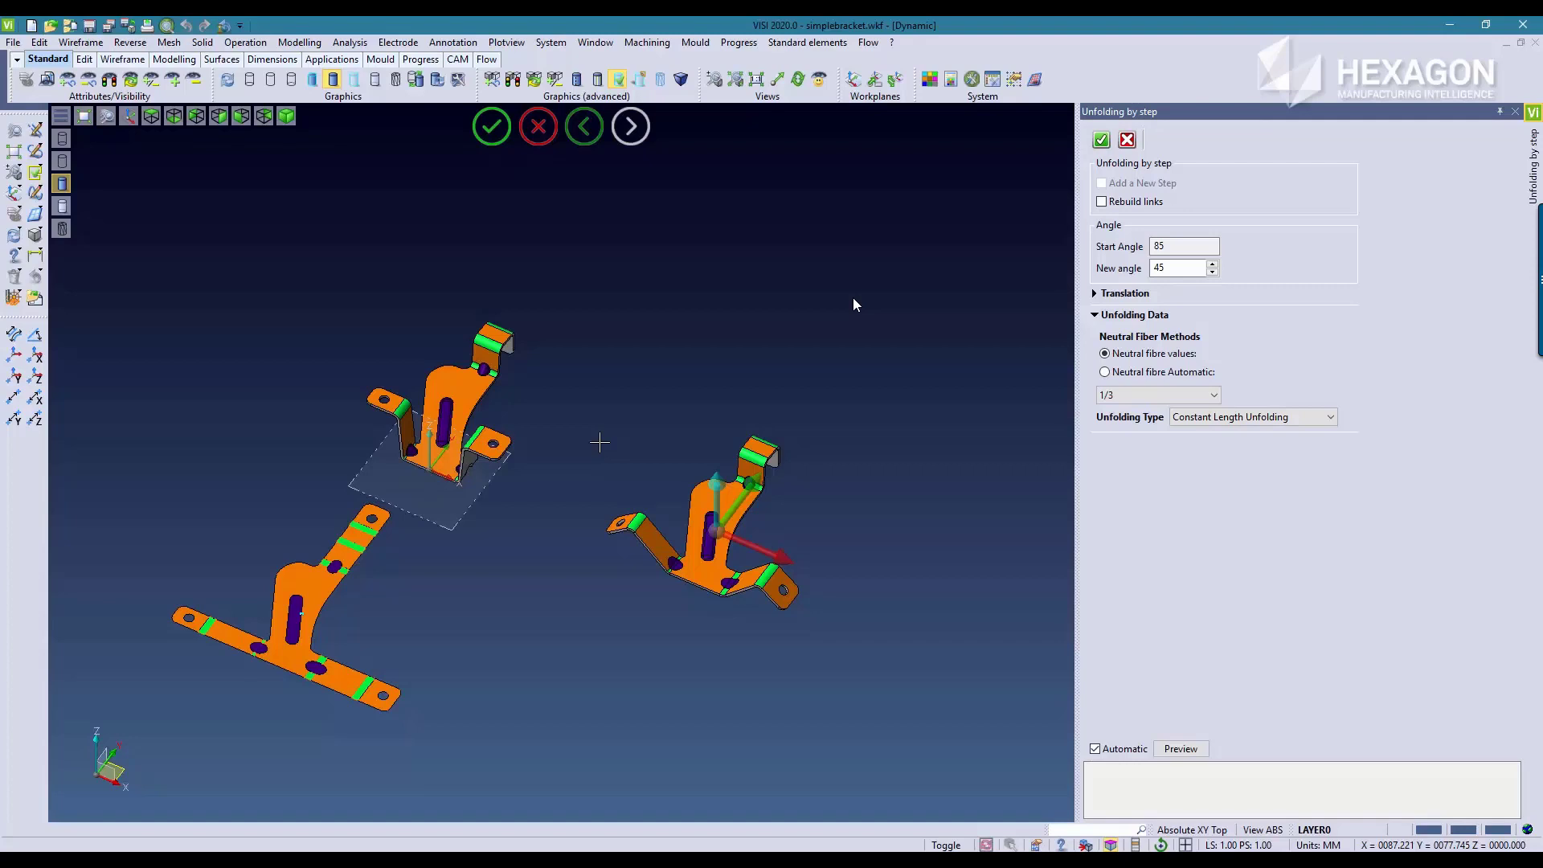
scroll(694, 569, up, 8)
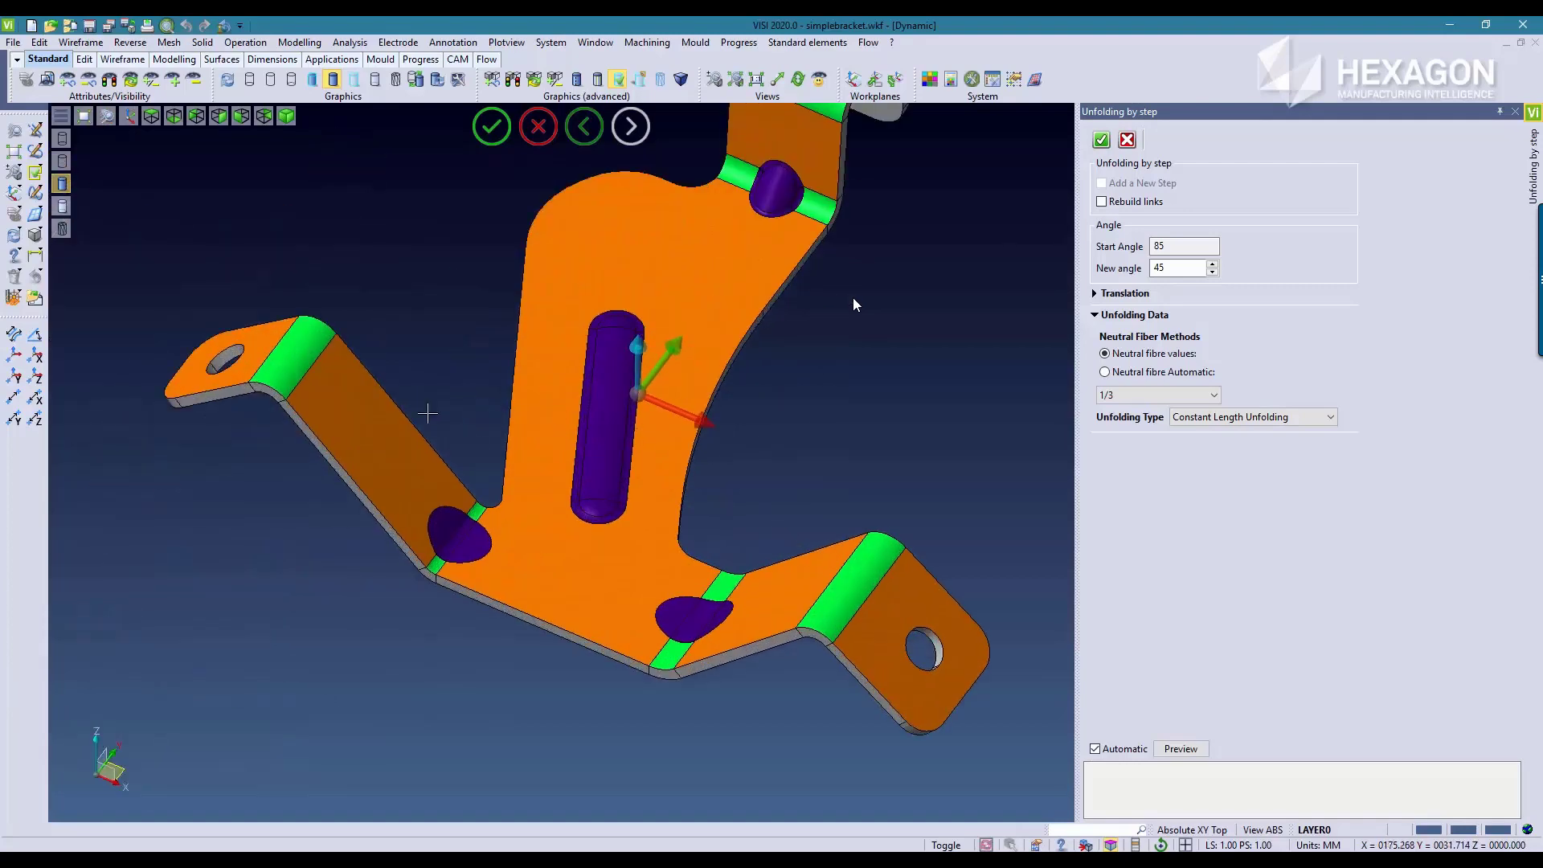
click(1100, 143)
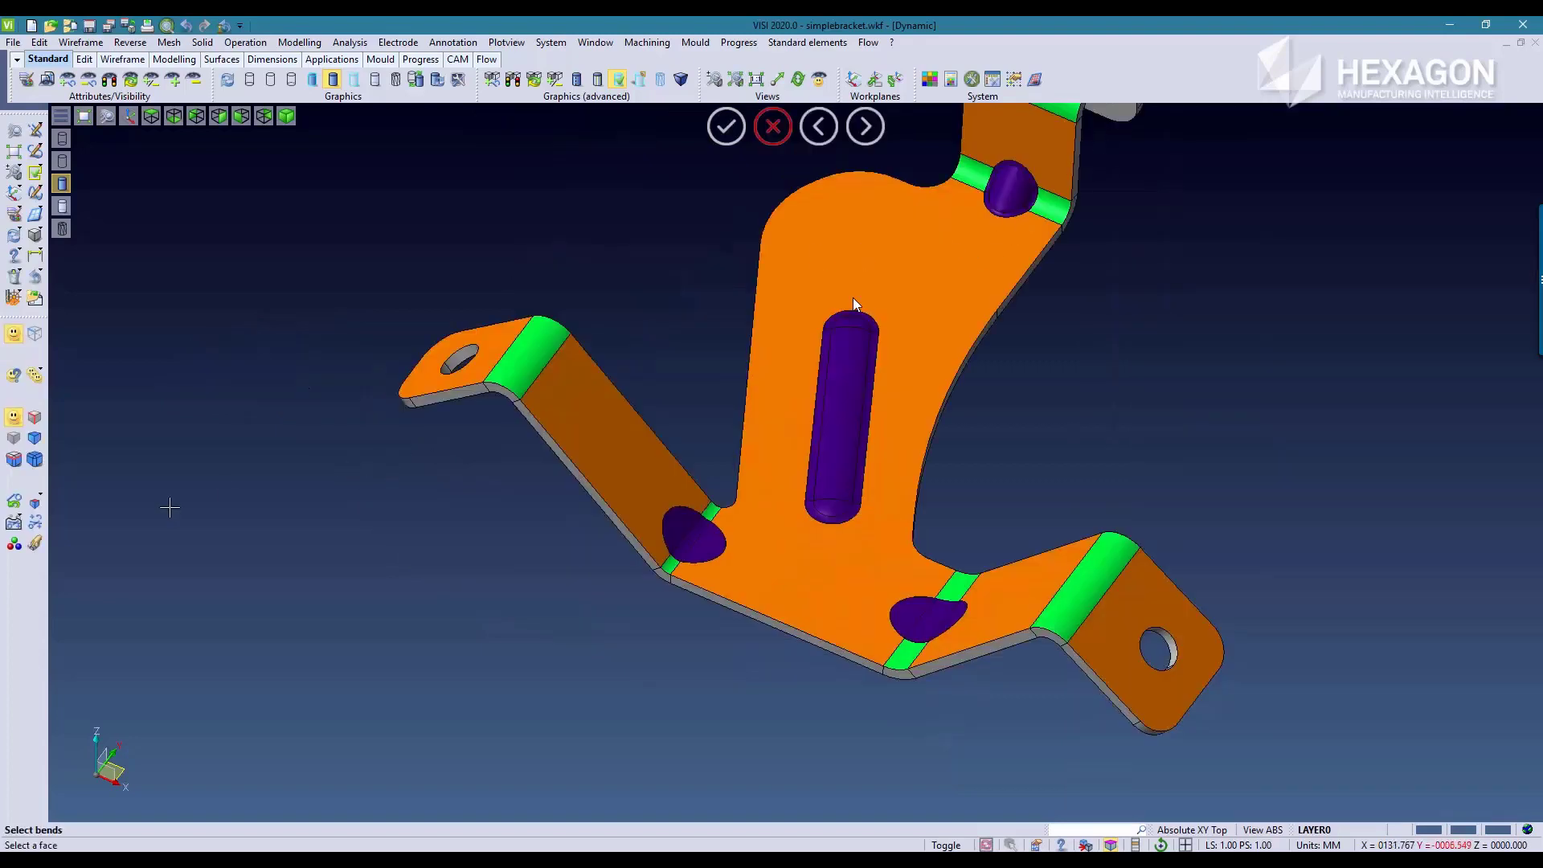
Step: Unfold the lower and upper bends of both side legs to angle 0 as a new step of the 45-degree stage
click(664, 566)
click(553, 377)
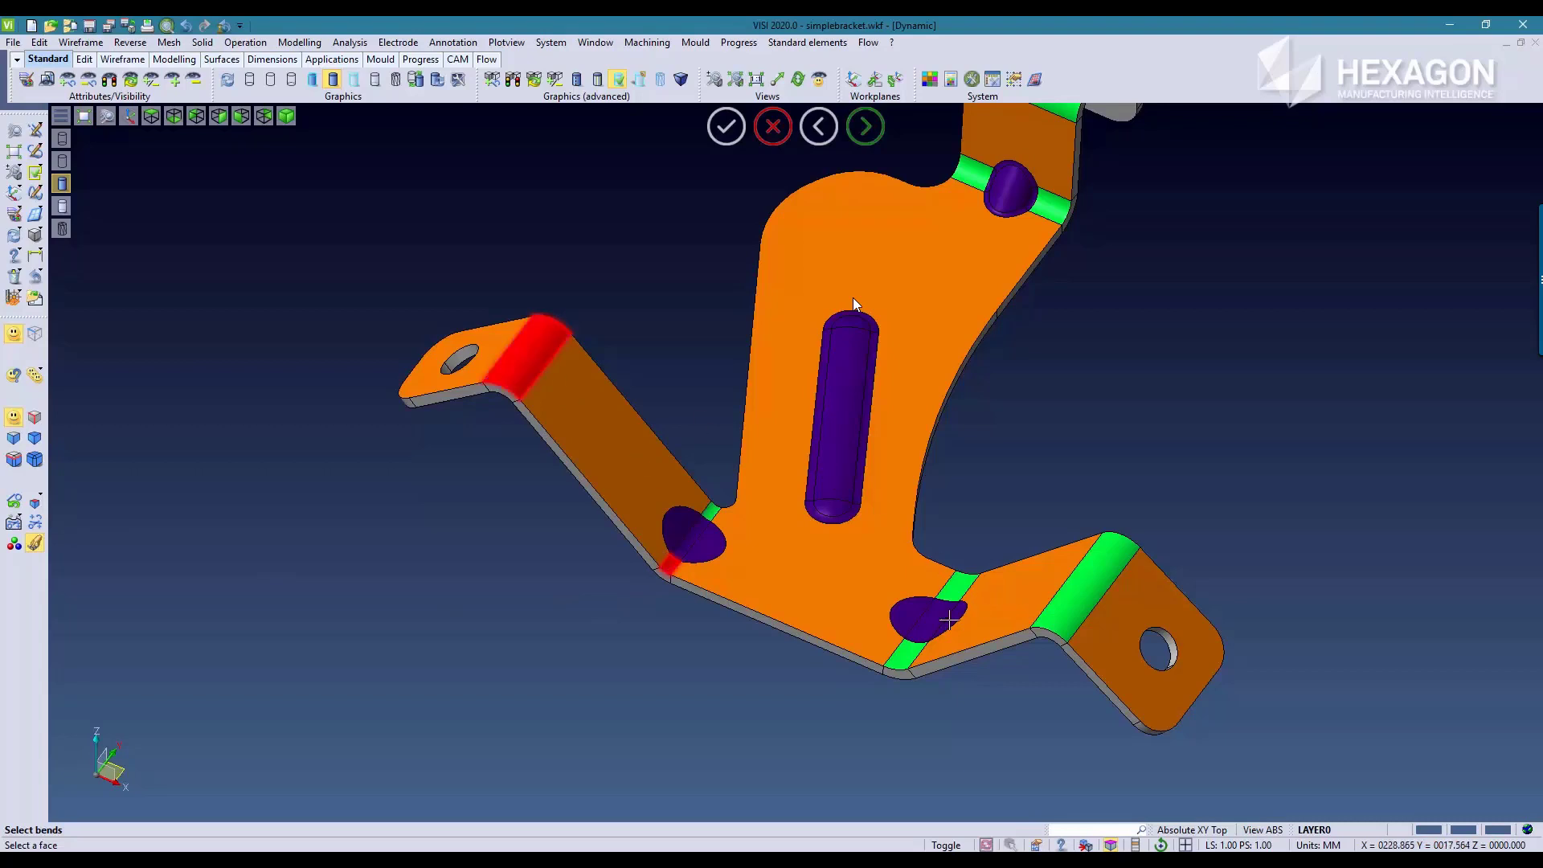
click(903, 658)
click(1074, 596)
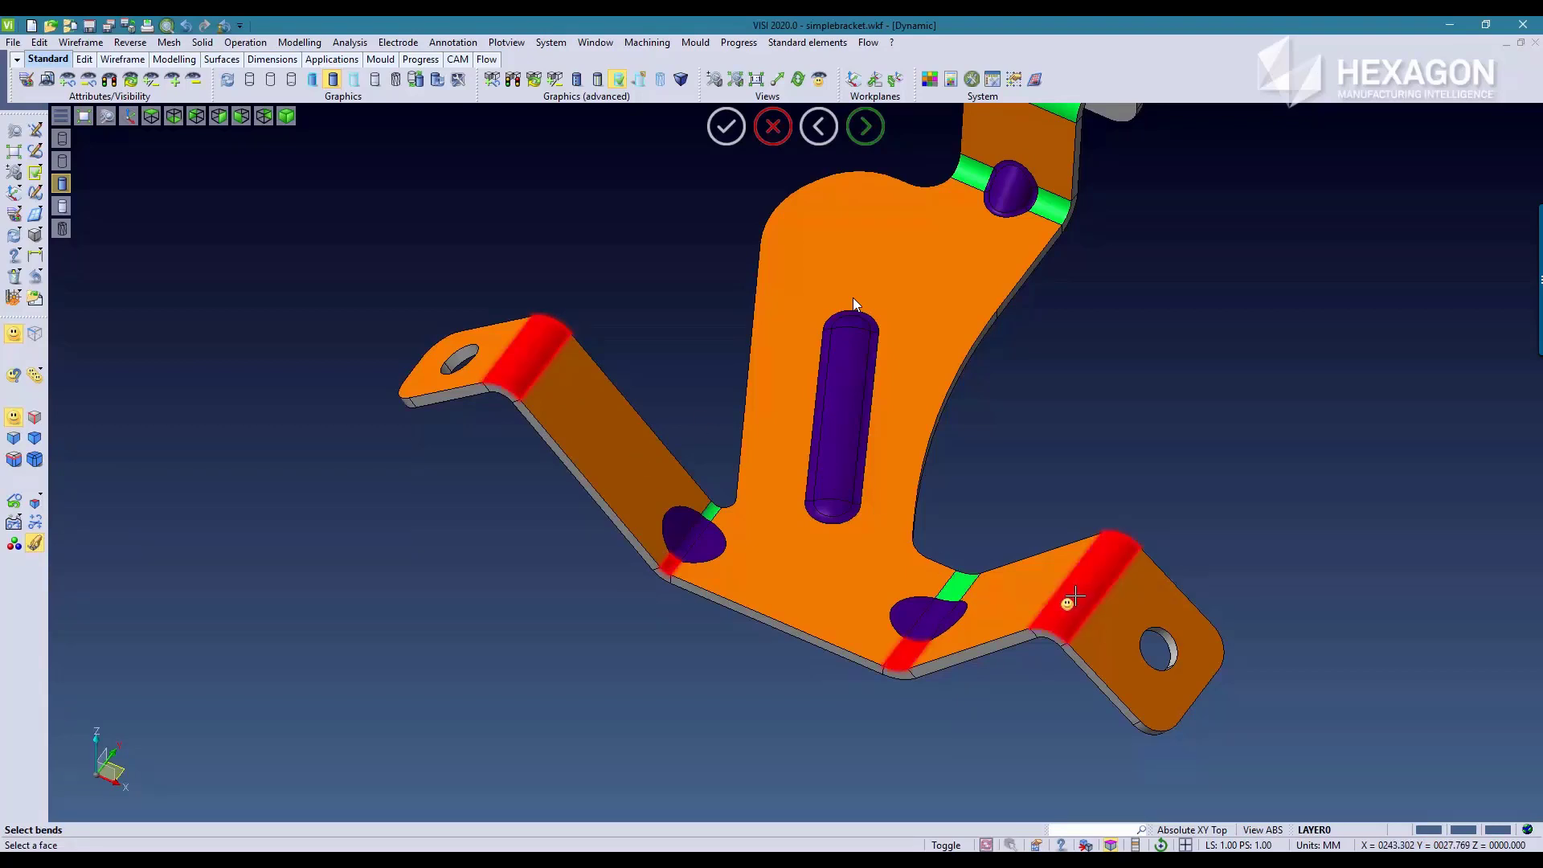
right_click(1018, 488)
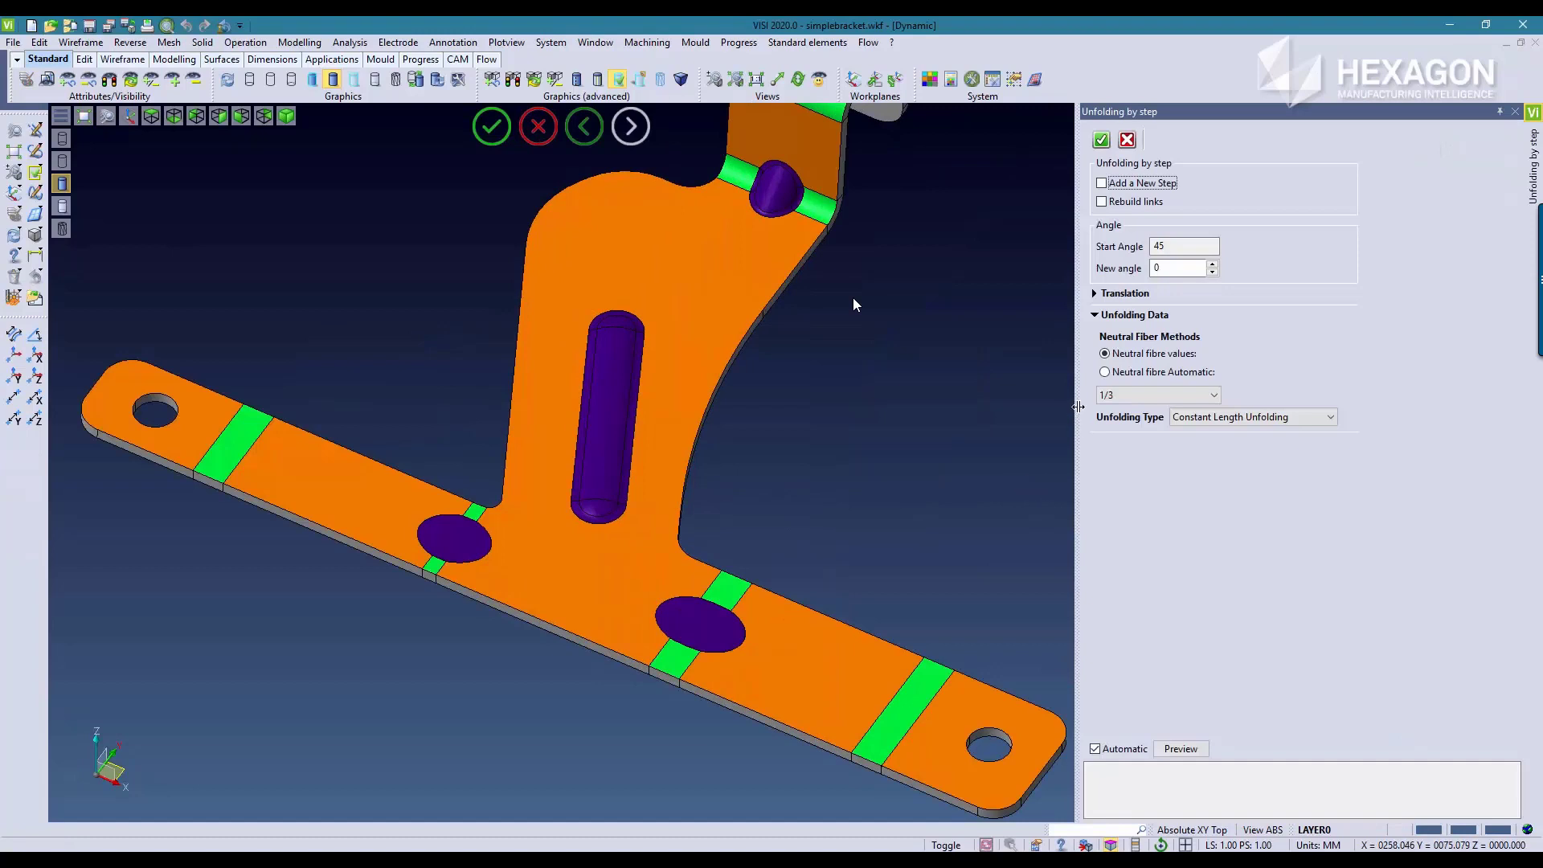
click(1121, 184)
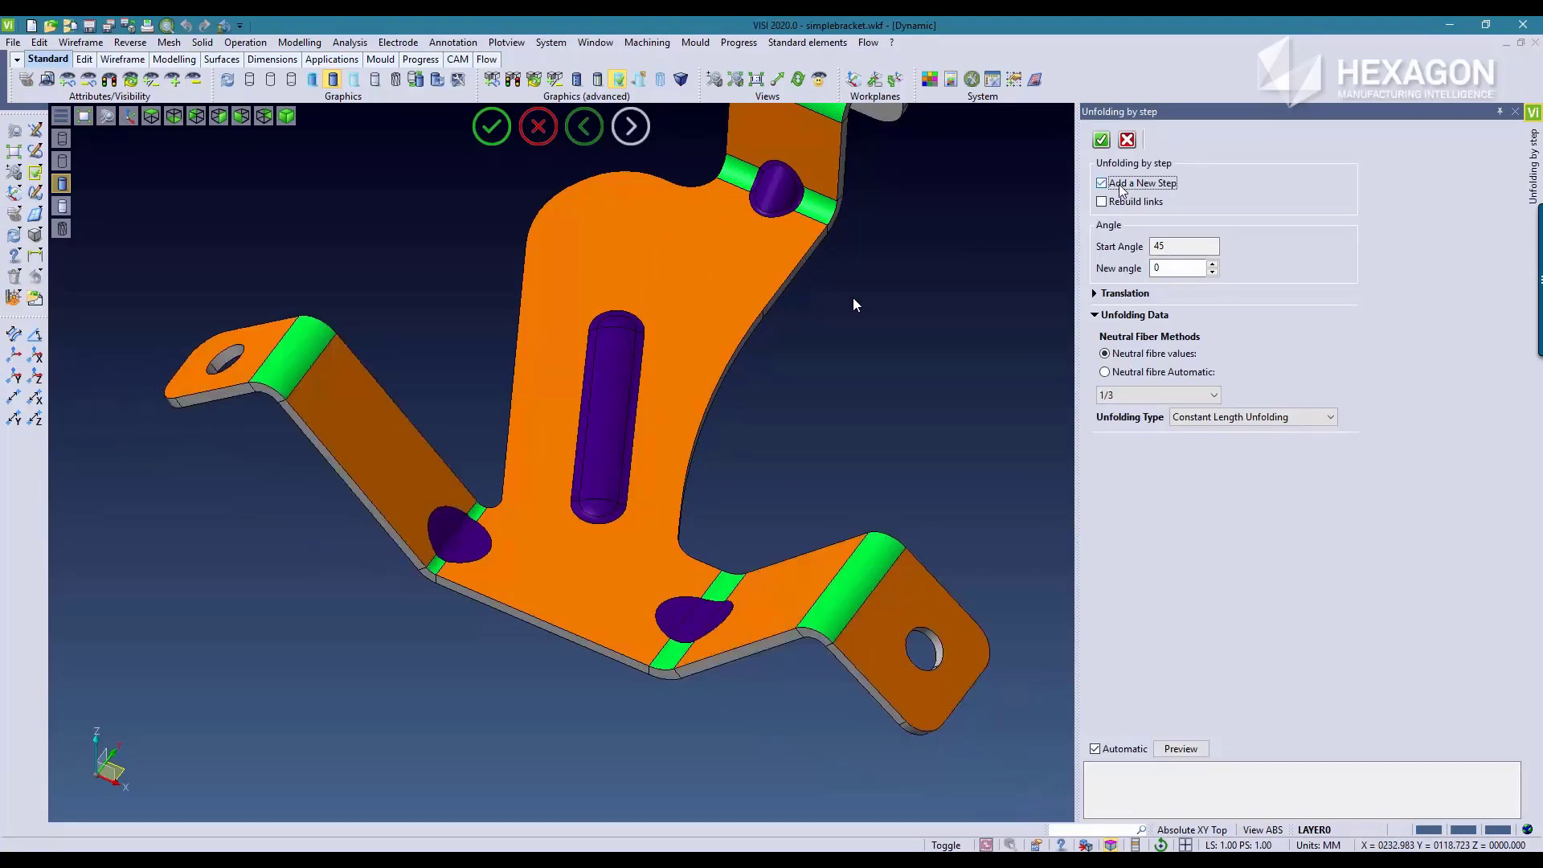
scroll(703, 428, down, 10)
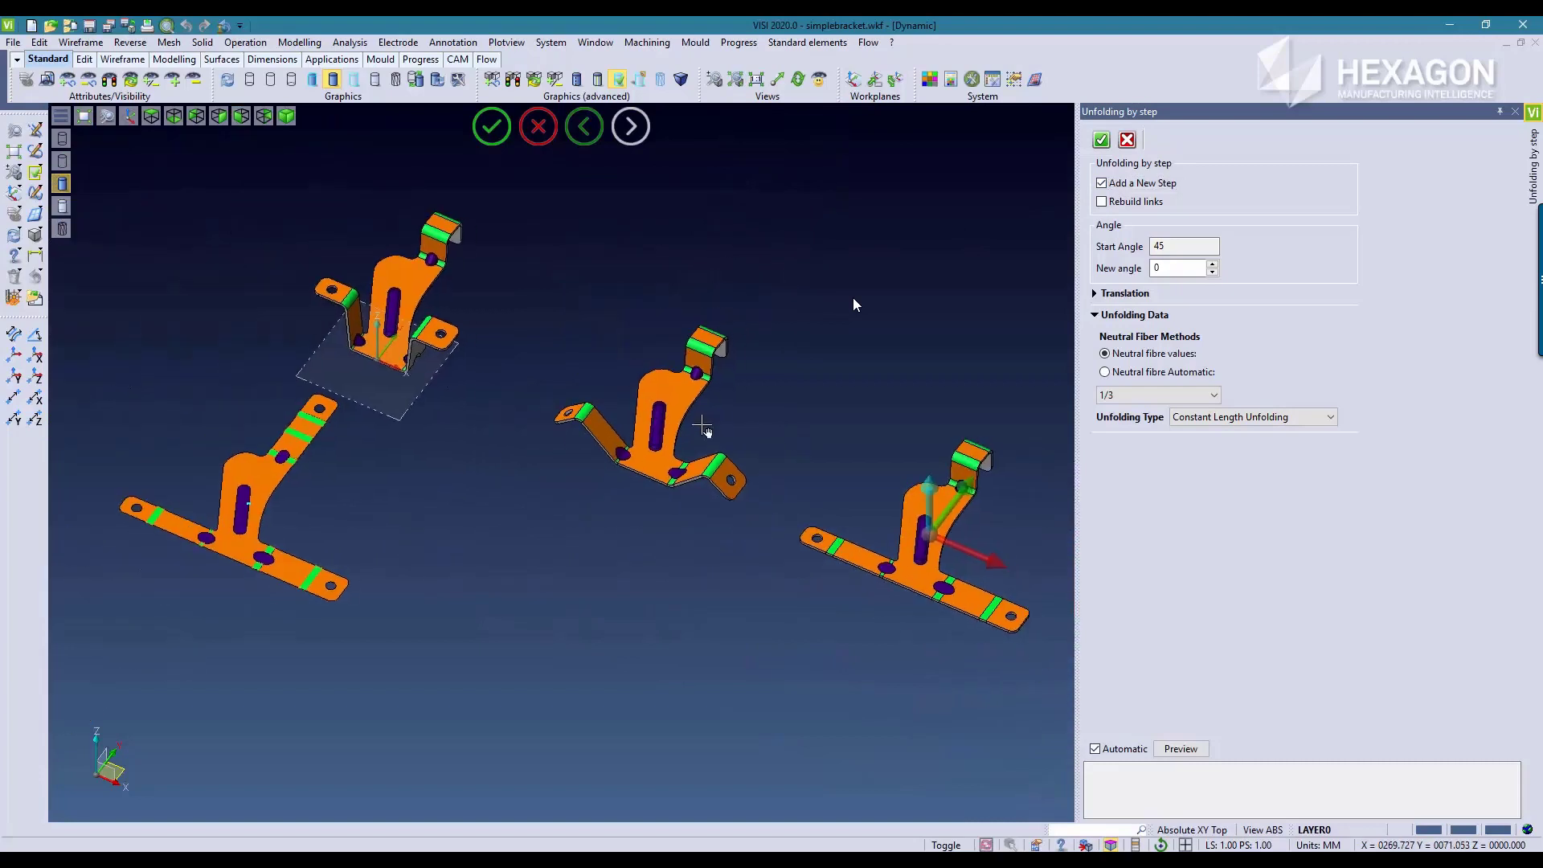
middle_drag(701, 425, 564, 403)
mouse_move(840, 532)
mouse_down()
mouse_move(882, 551)
mouse_move(826, 530)
mouse_up()
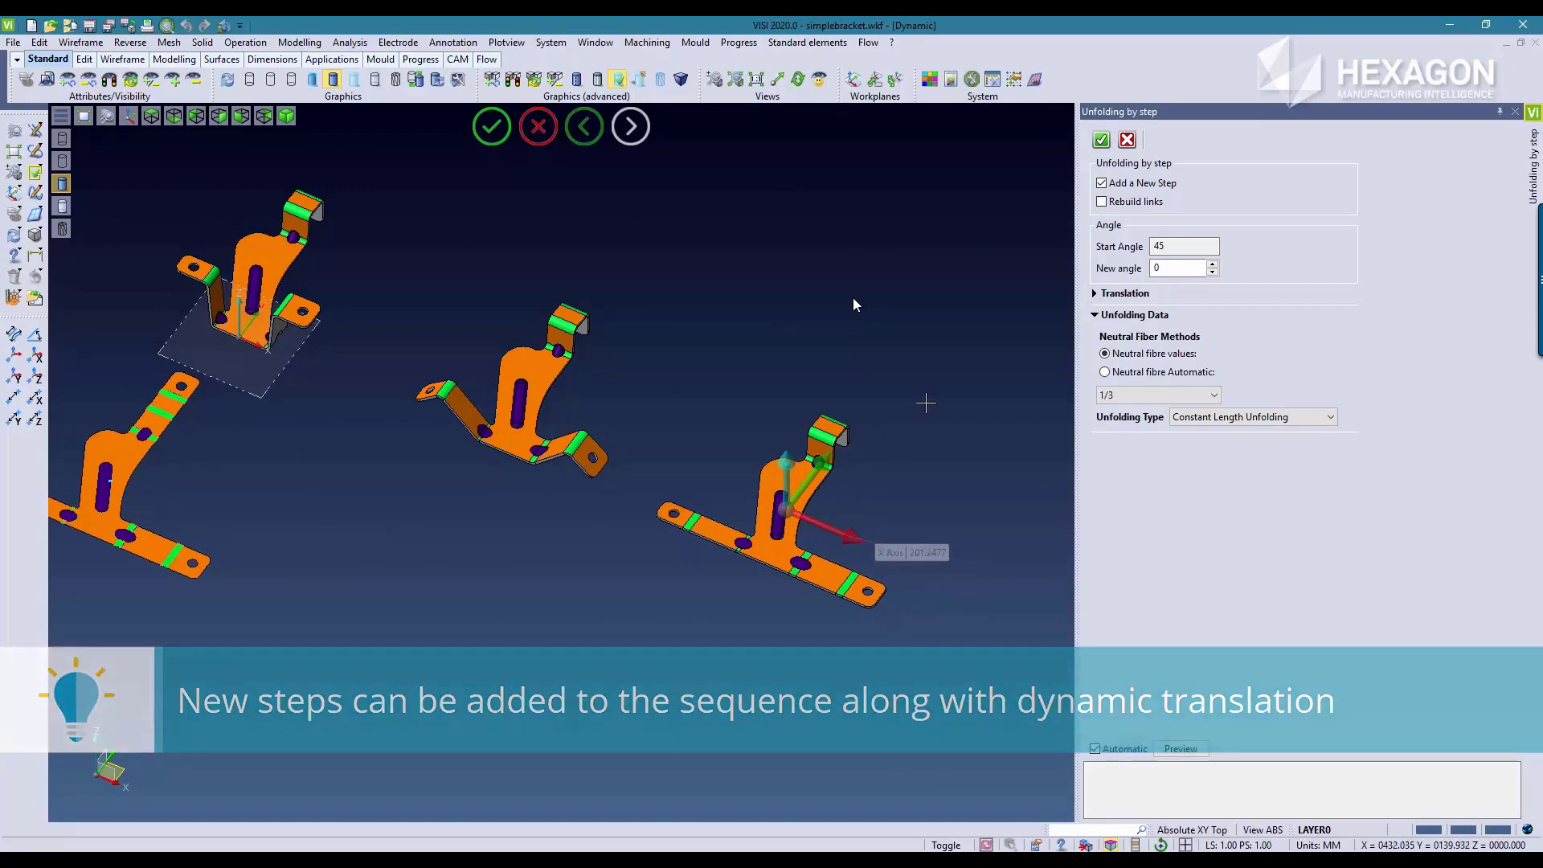
click(1101, 142)
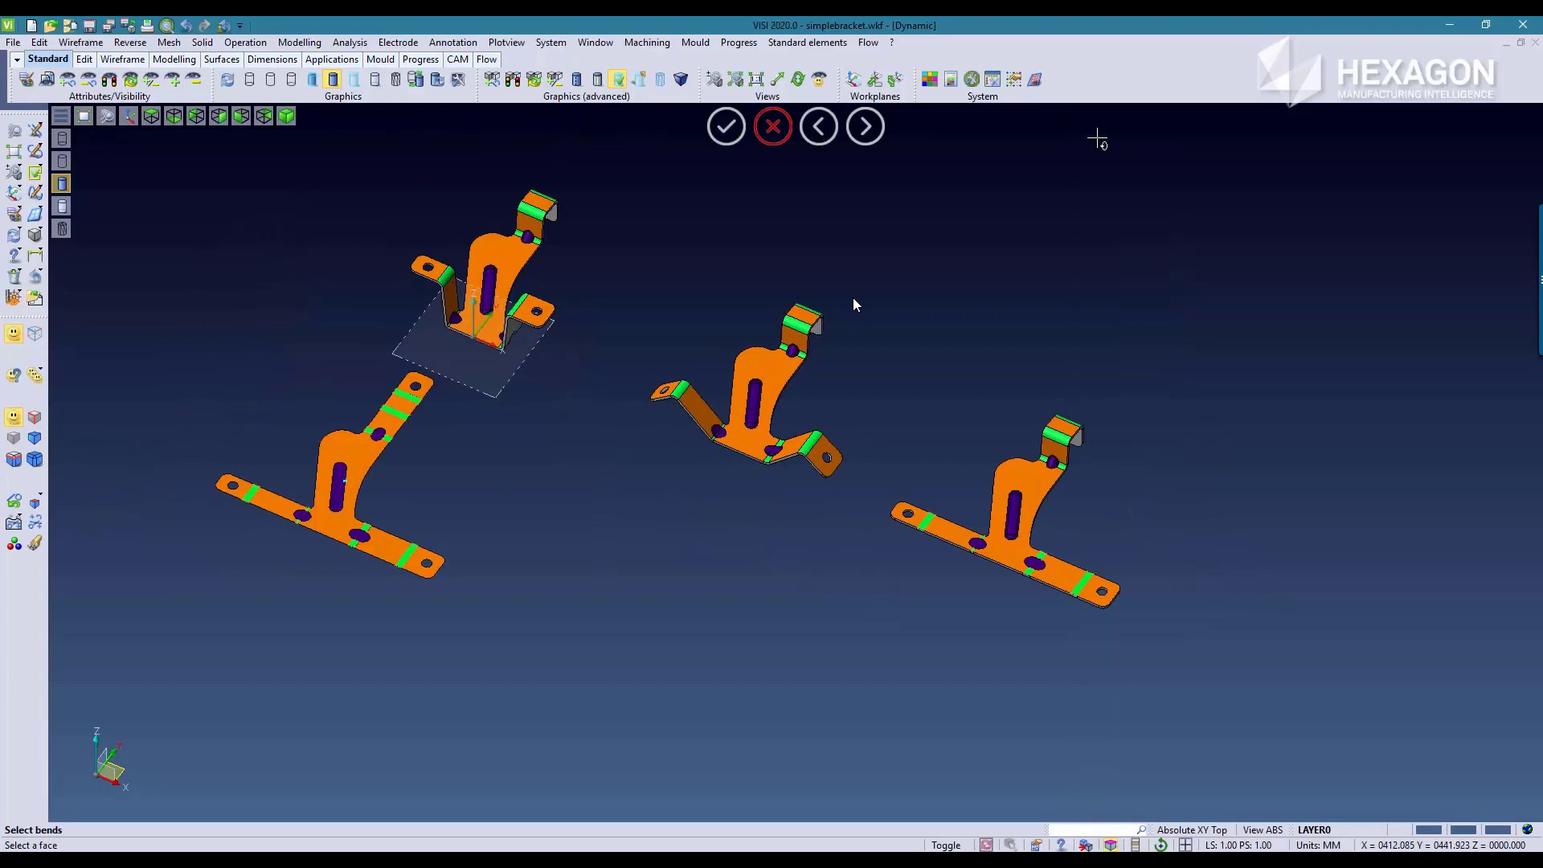
Step: Unfold the outermost bend of the rear leg's hook to angle 0 as a new step beside the previous stage
scroll(1138, 381, up, 10)
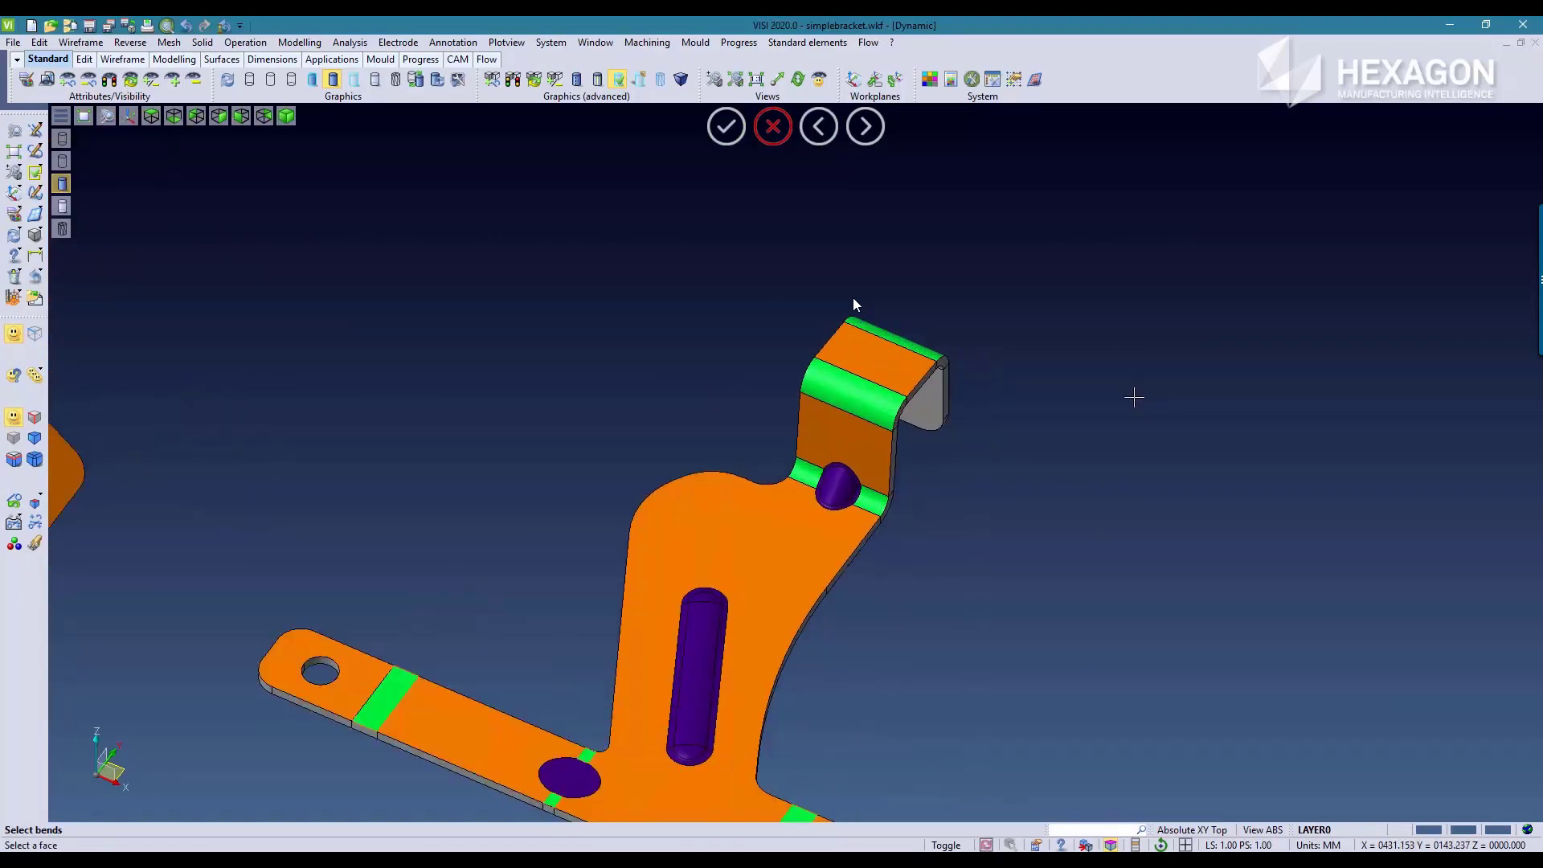
scroll(1118, 393, up, 2)
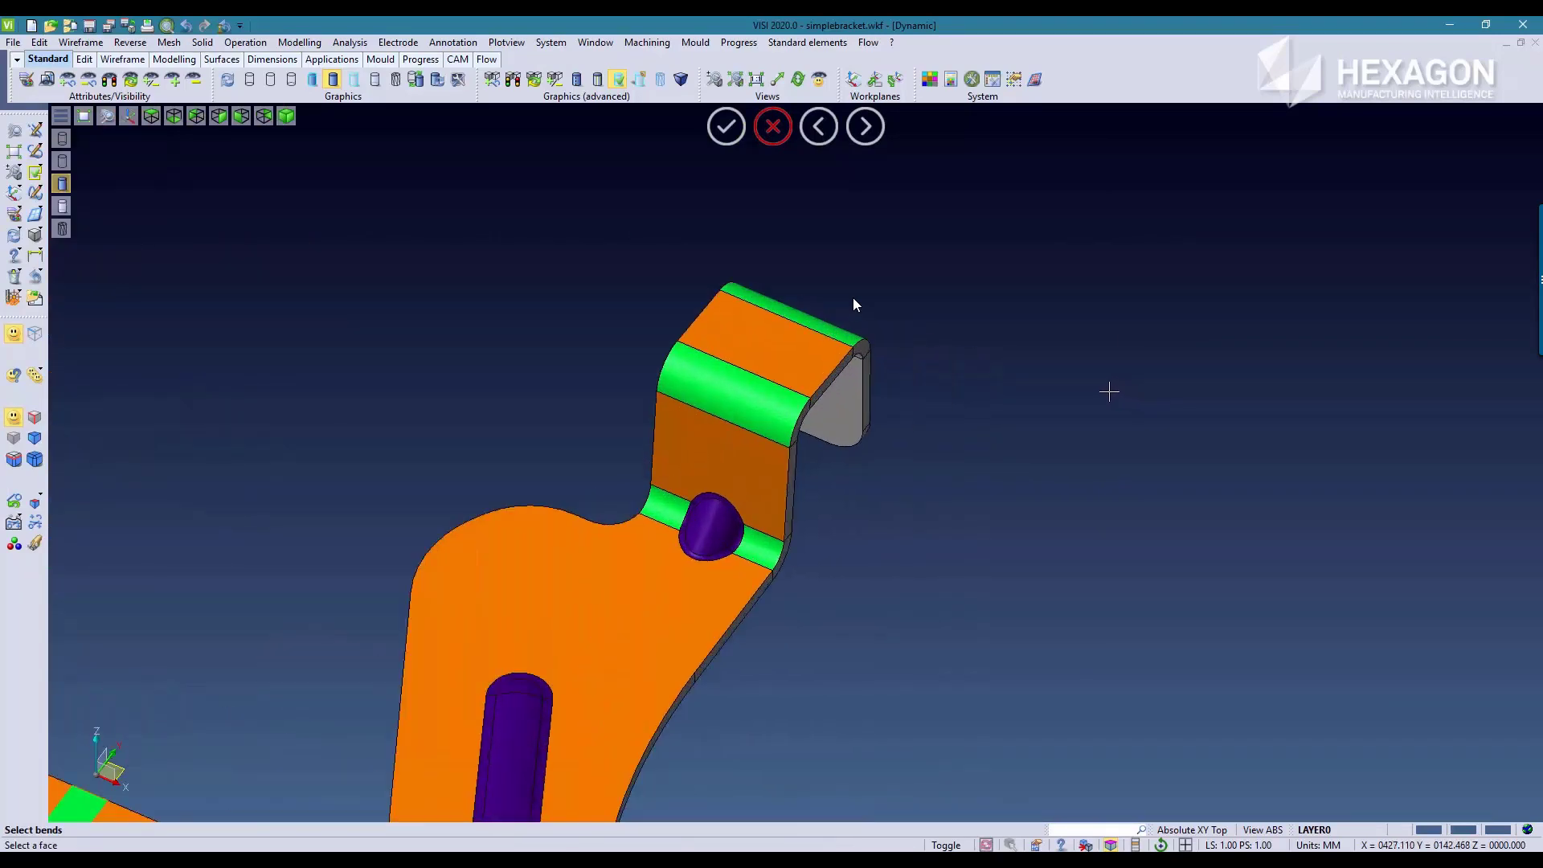
click(811, 318)
click(811, 319)
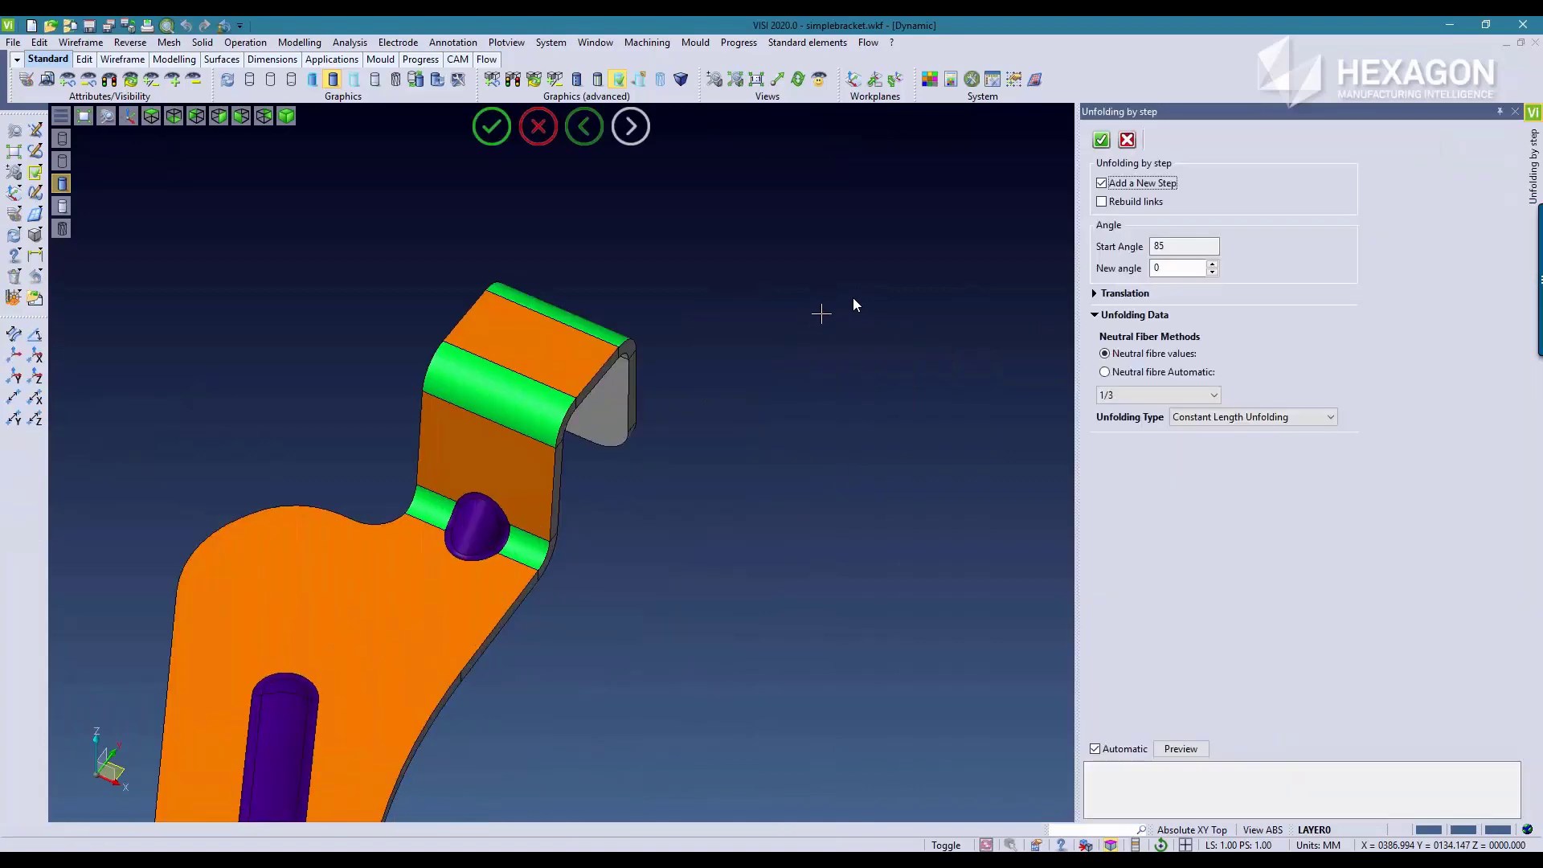
click(1181, 749)
scroll(731, 571, down, 5)
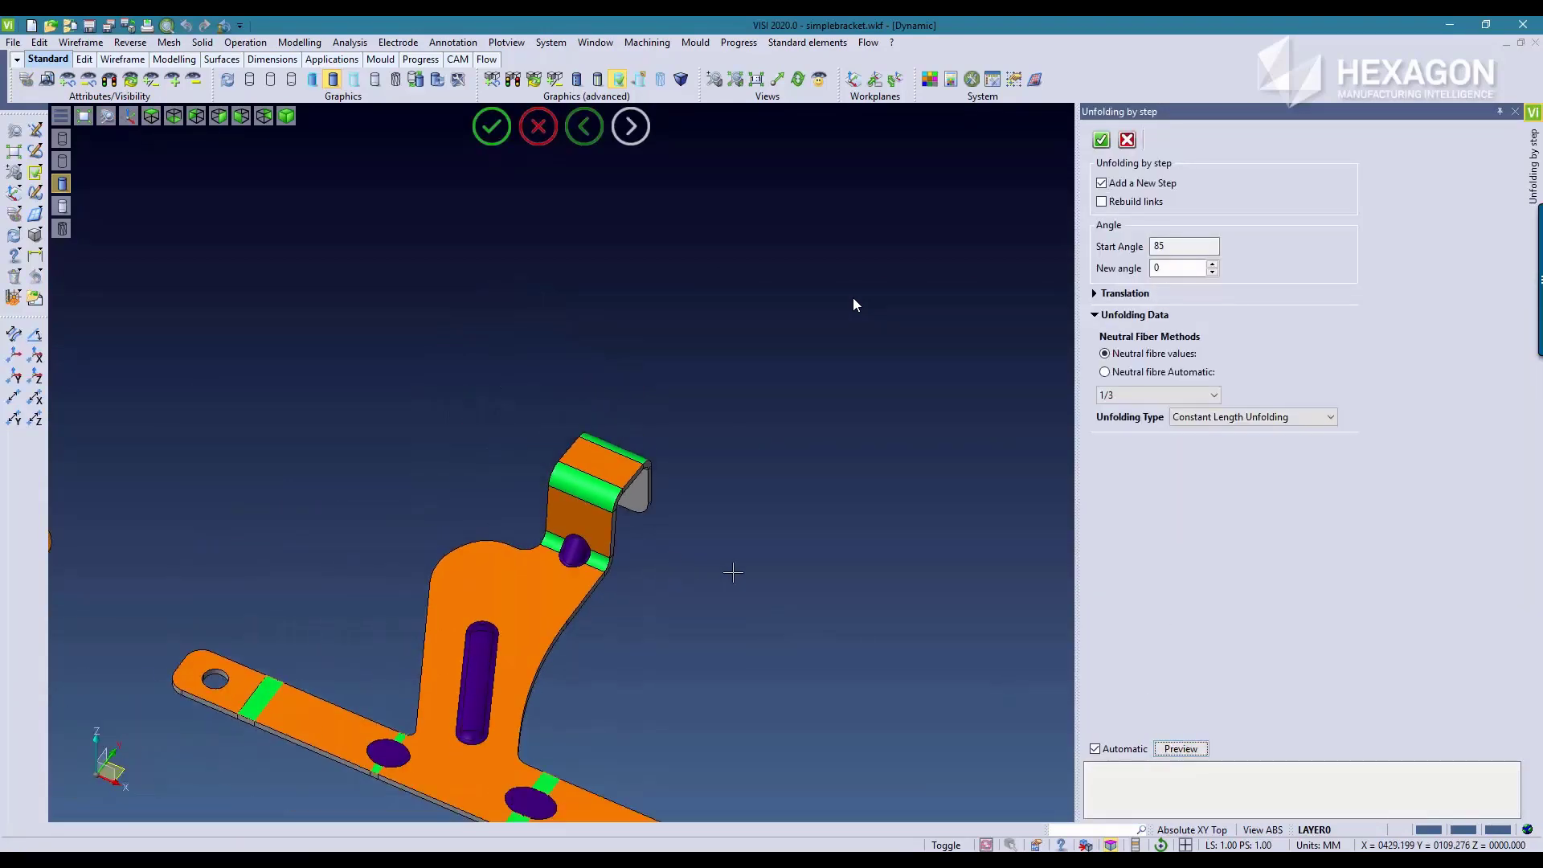
scroll(623, 395, down, 1)
middle_drag(650, 414, 514, 342)
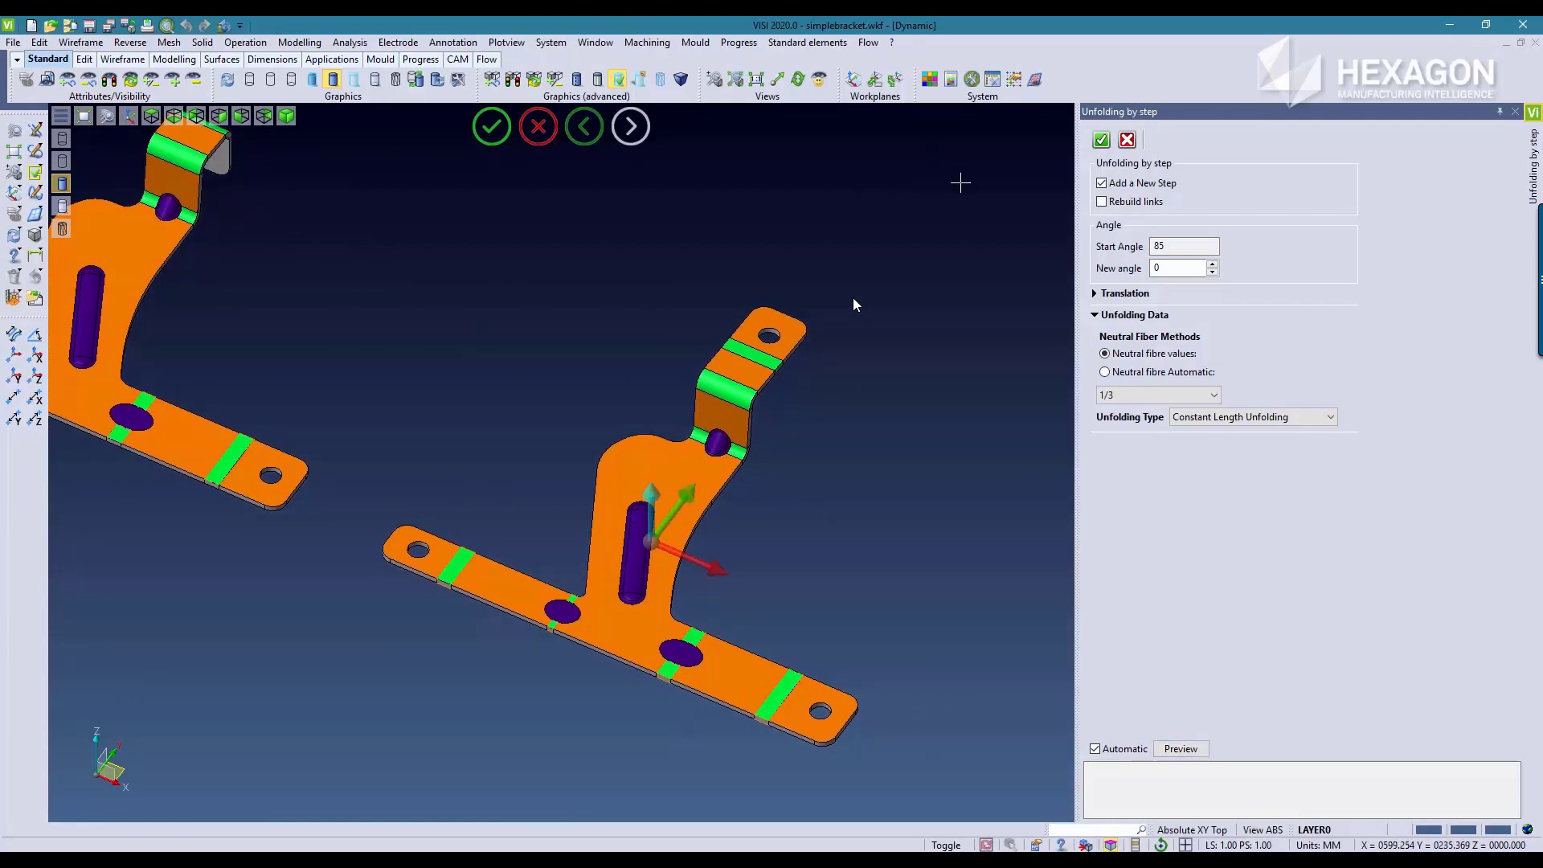
click(1100, 142)
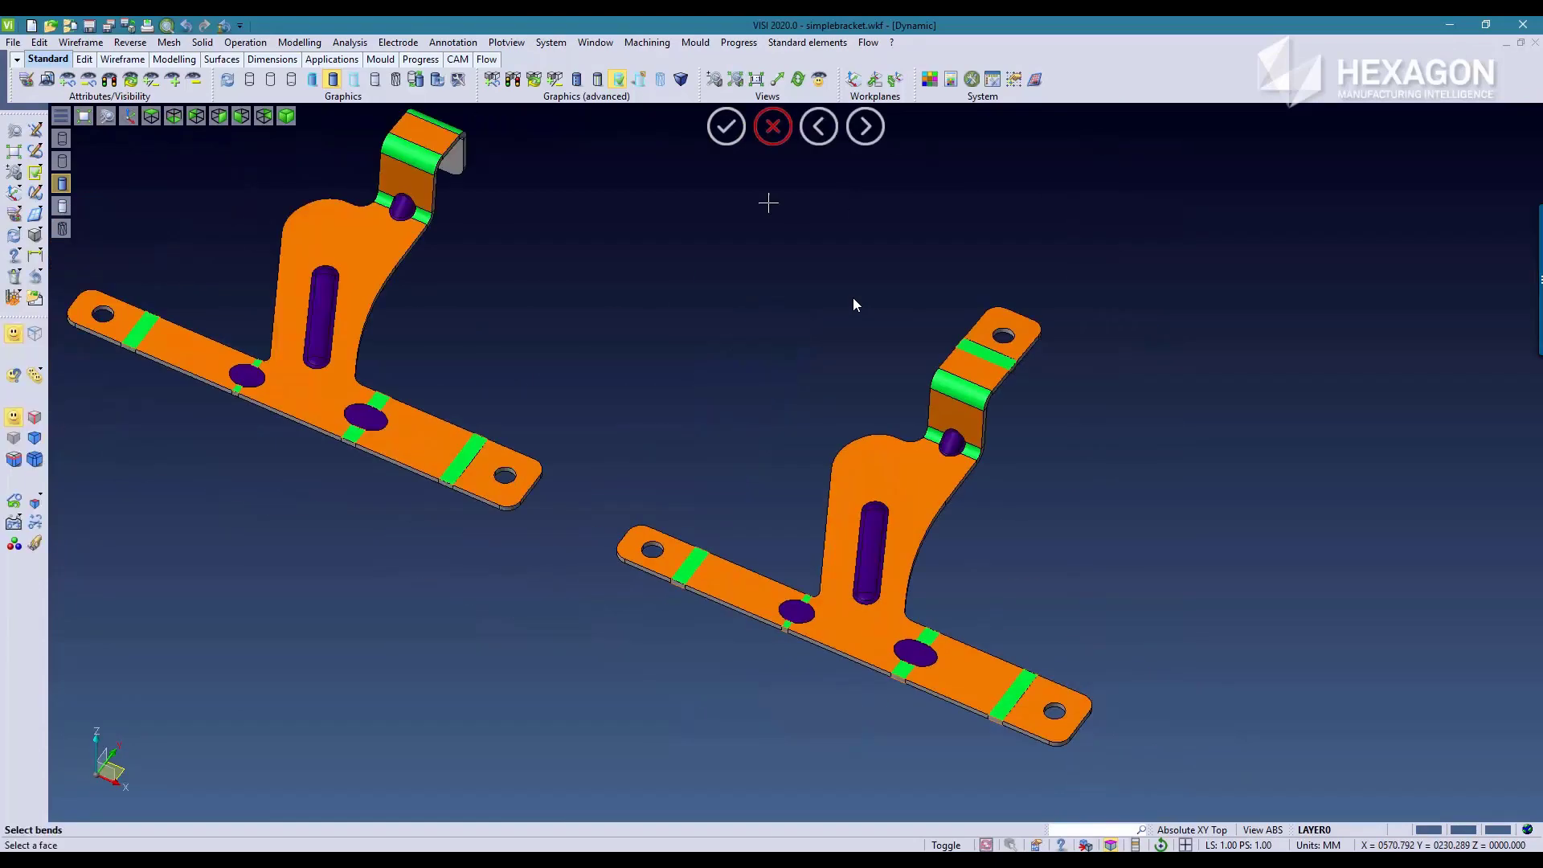
Step: Unfold the two remaining bends of the rear leg to angle 0 as a new step beside the previous stage
scroll(946, 484, up, 5)
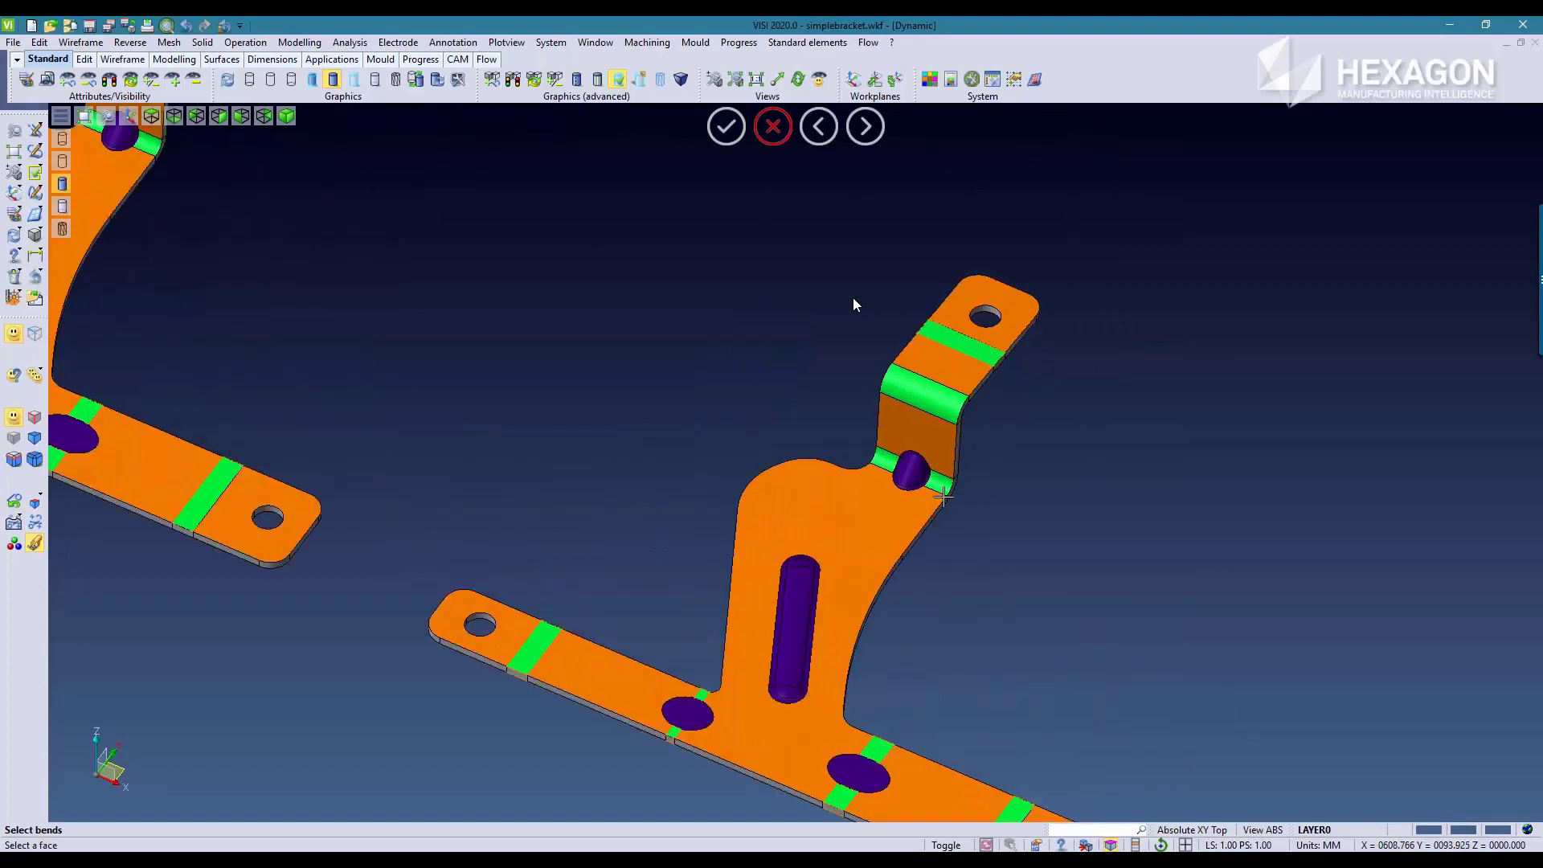
click(929, 464)
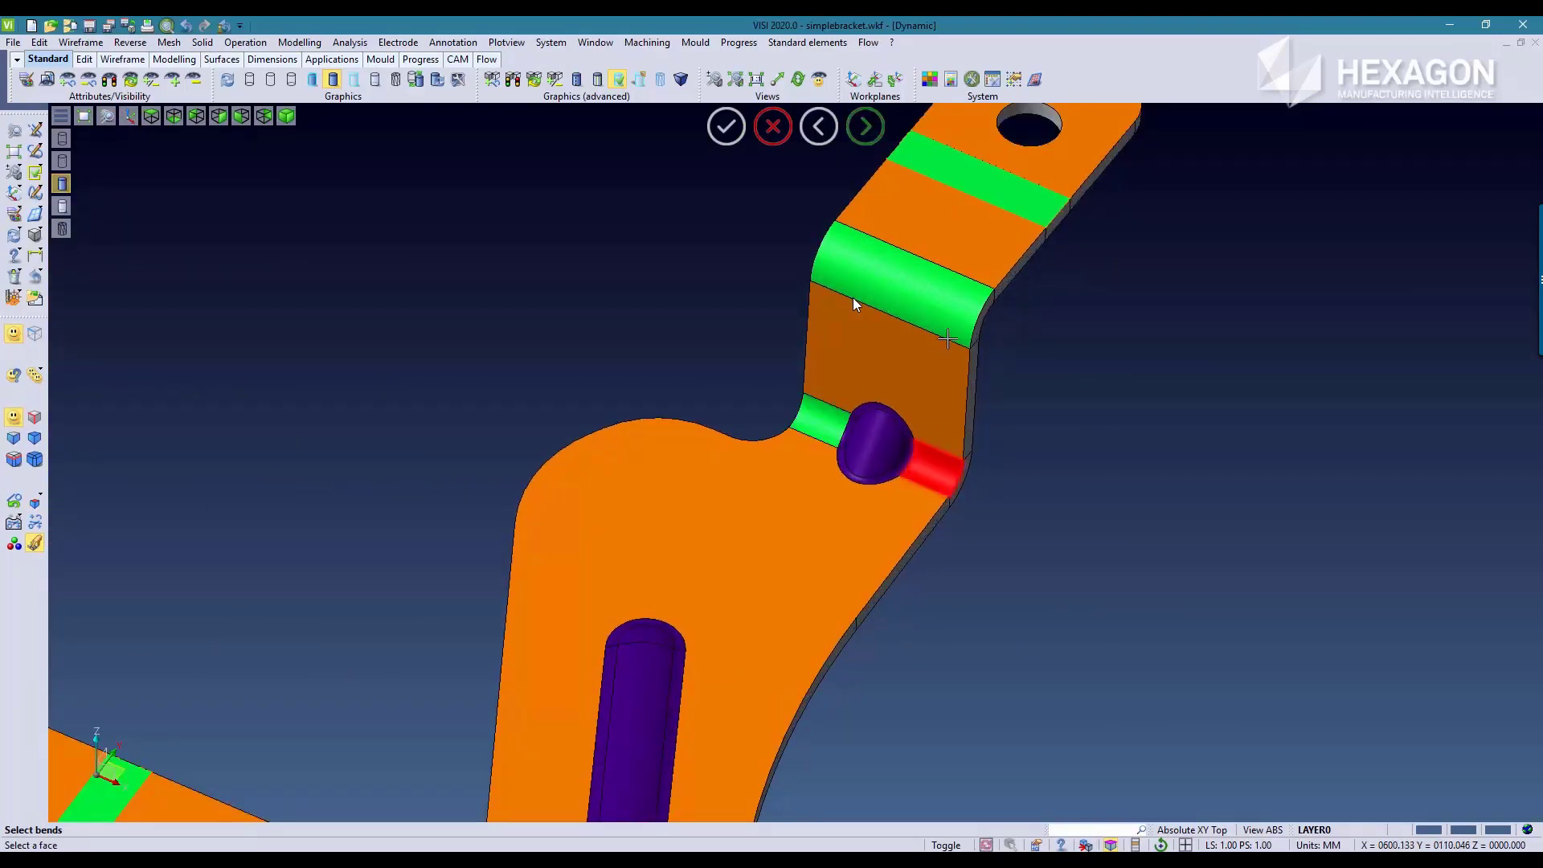
click(950, 298)
right_click(1243, 324)
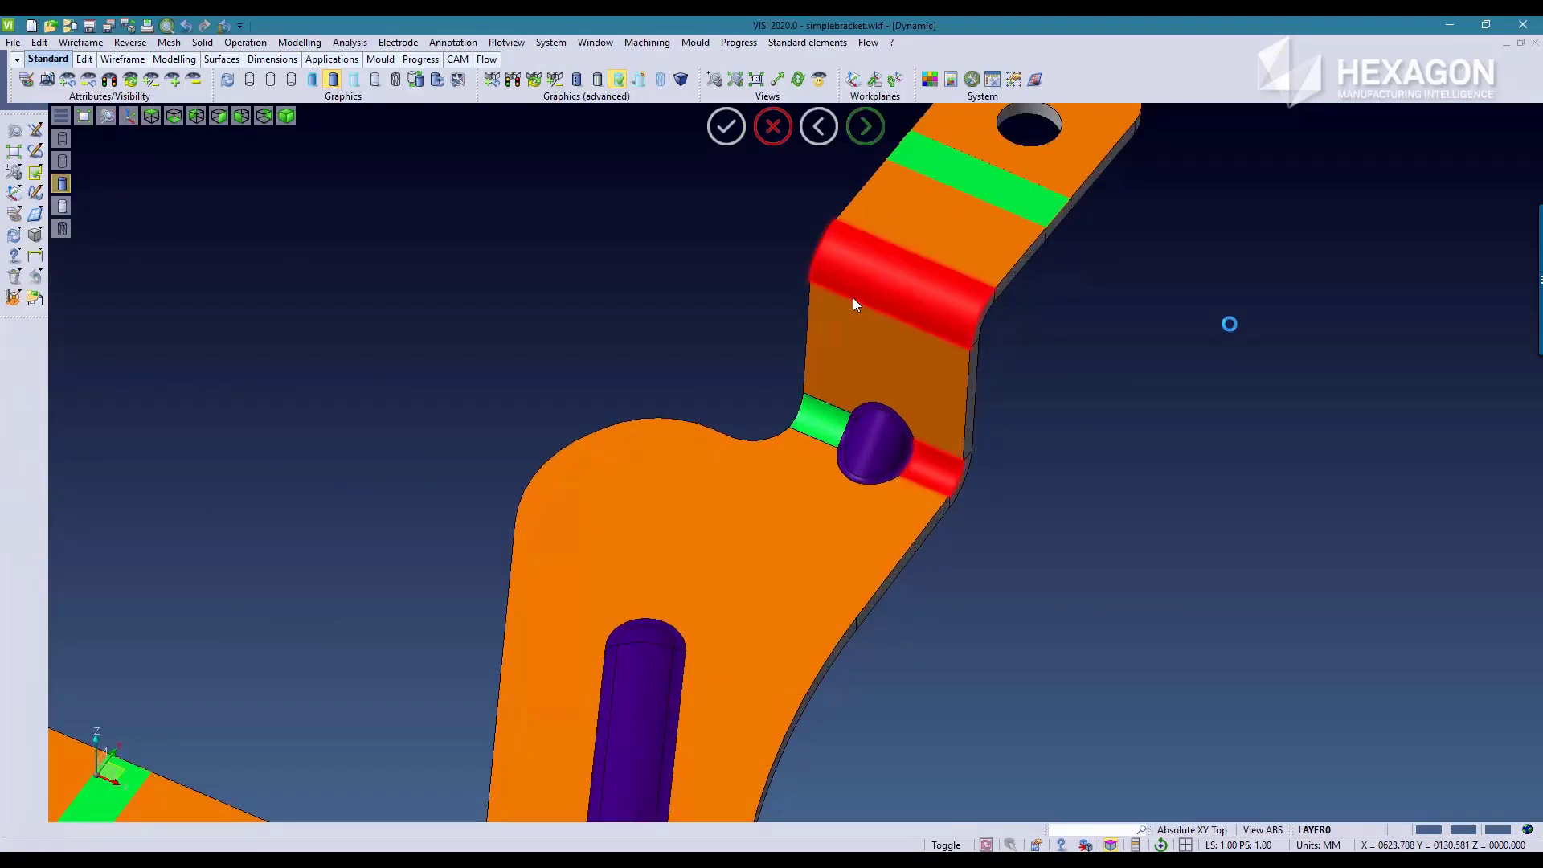
scroll(831, 486, down, 6)
middle_drag(883, 525, 564, 430)
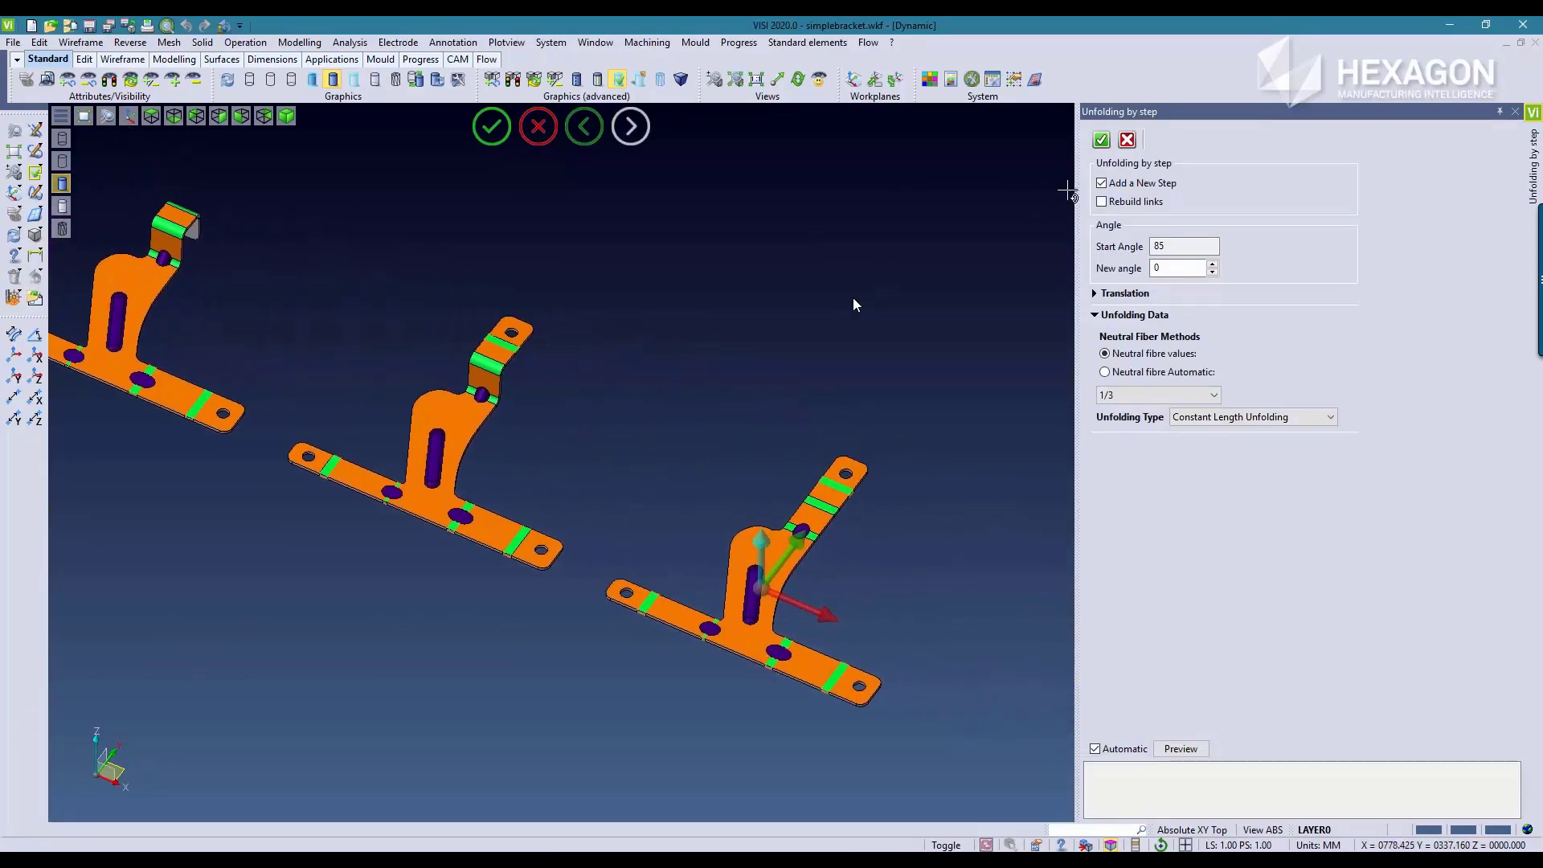
click(1101, 141)
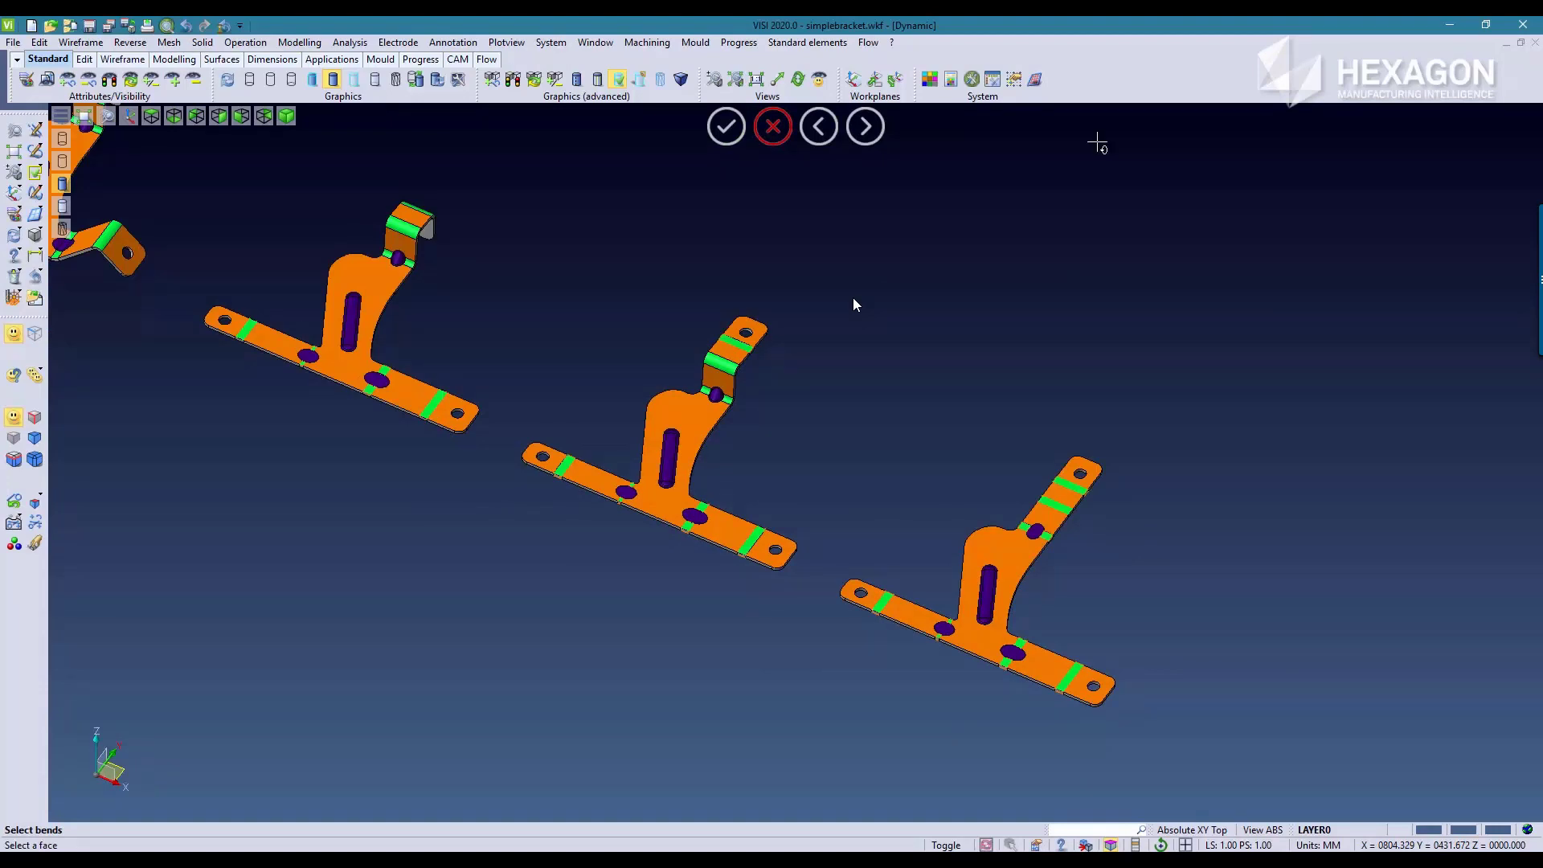
Step: Examine the flattened ribs in the final unfolding stage and compare them with the original folded bracket
scroll(1051, 437, up, 6)
middle_drag(810, 706, 640, 514)
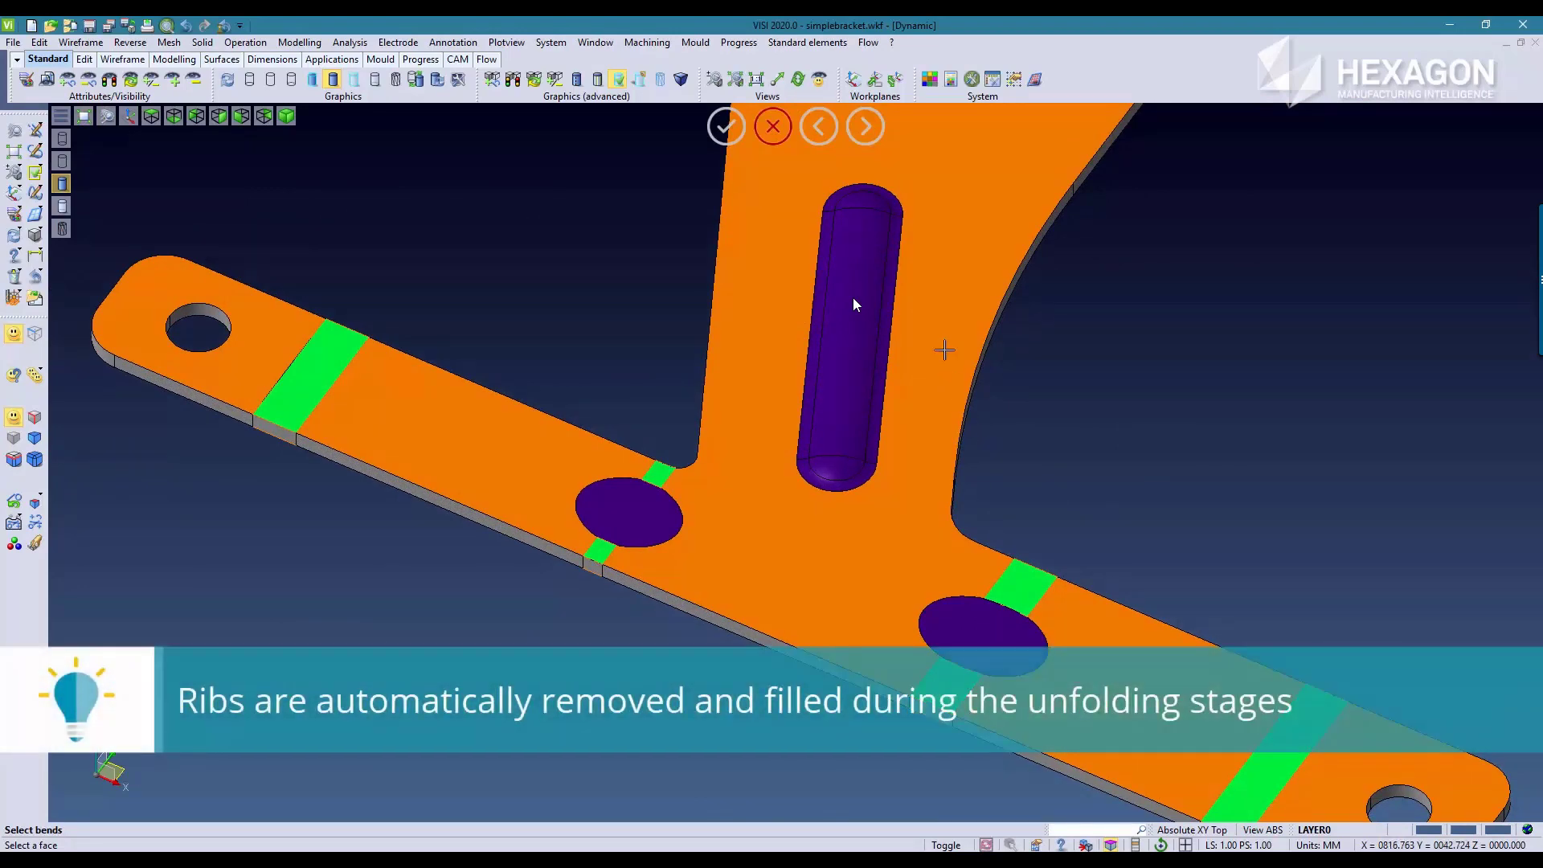
middle_drag(1008, 199, 683, 534)
scroll(965, 354, down, 7)
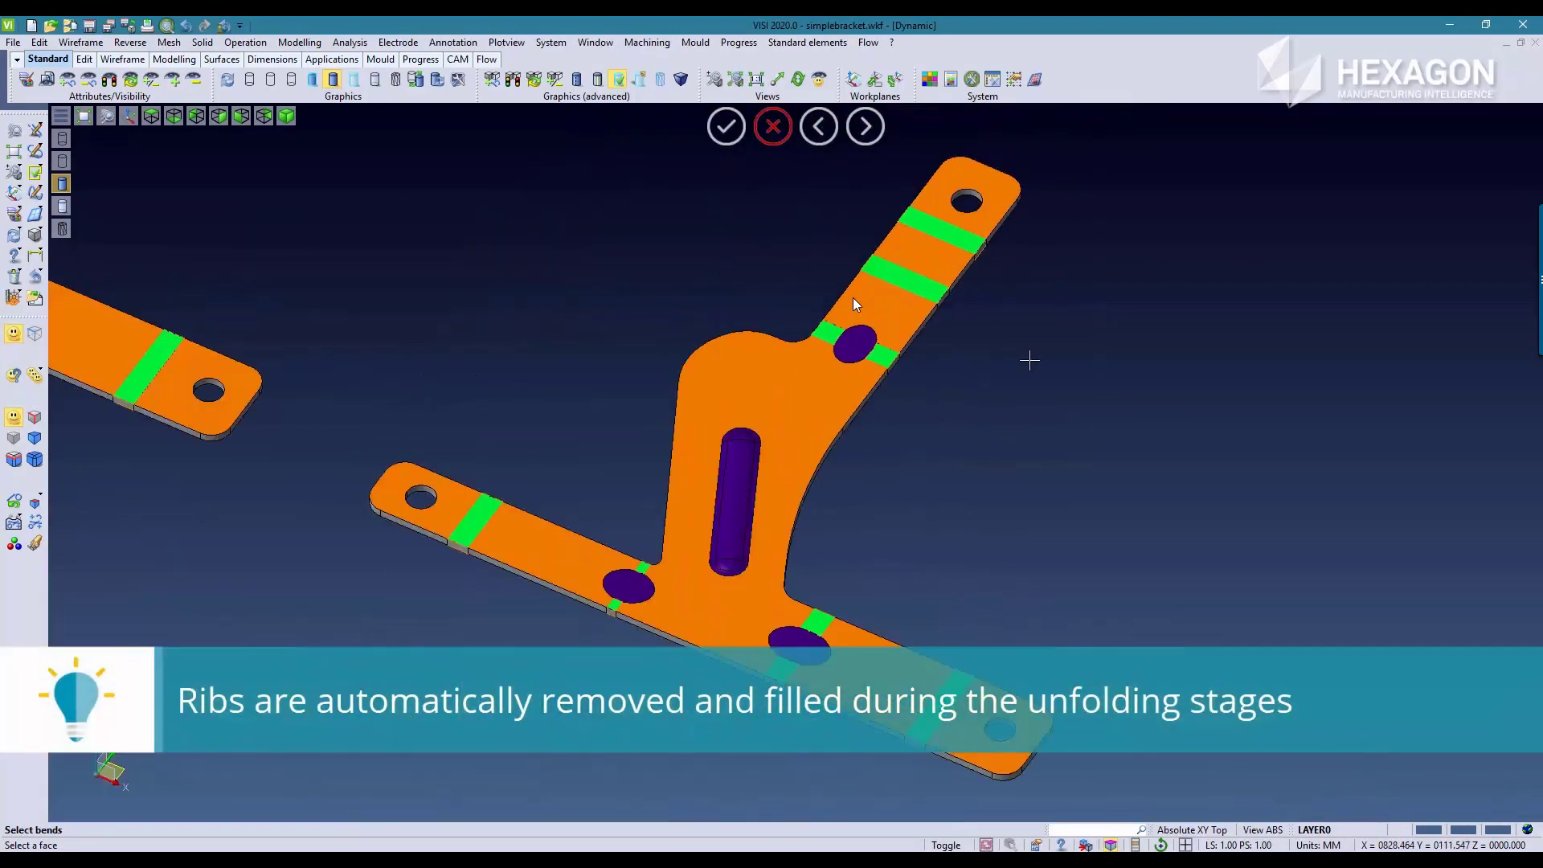
middle_drag(545, 378, 1188, 706)
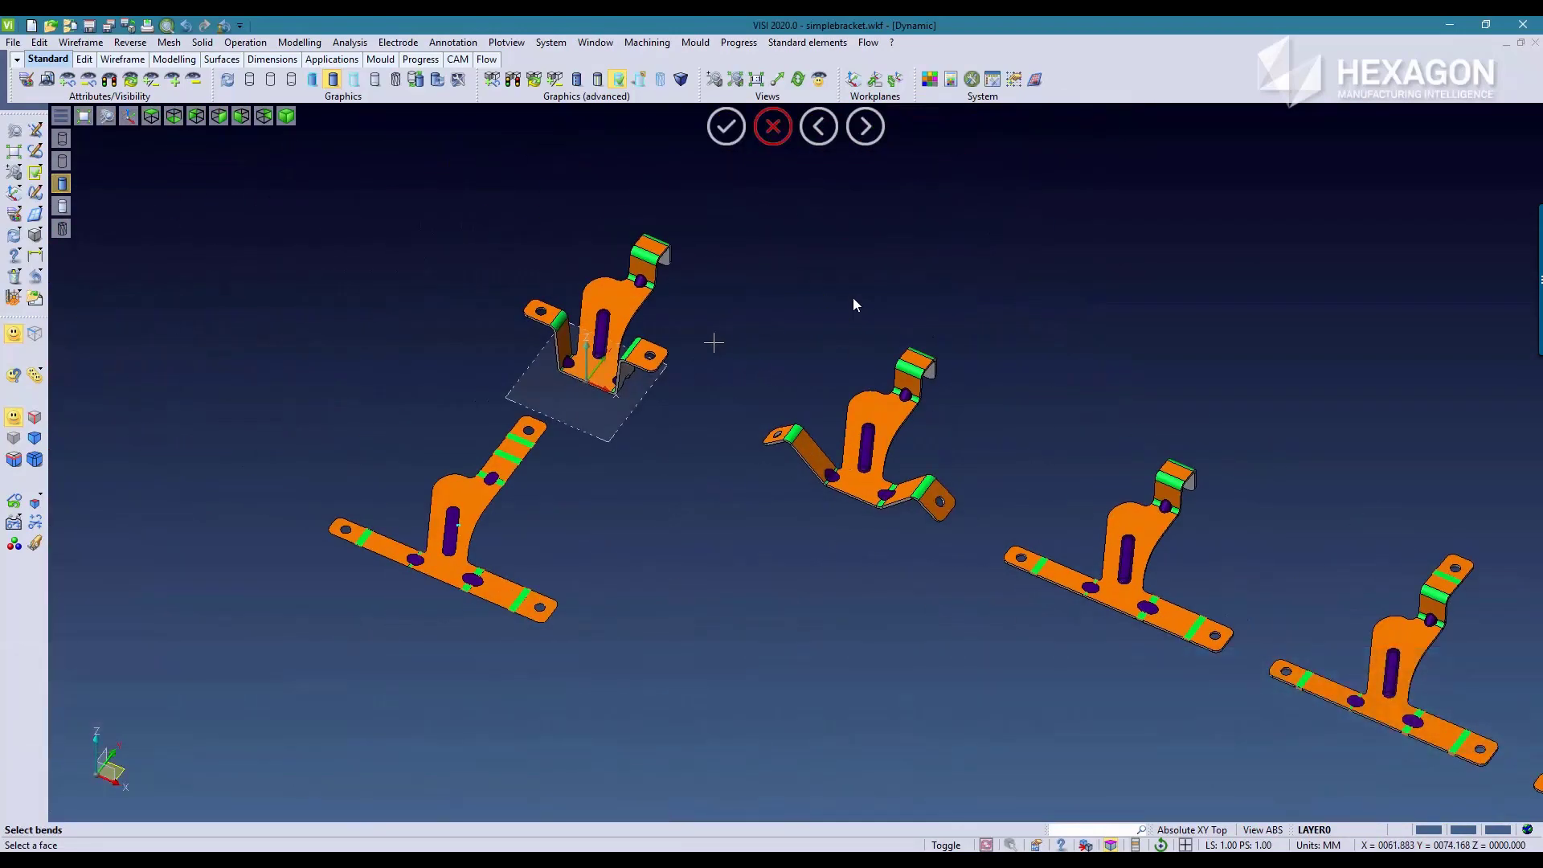
scroll(713, 341, up, 6)
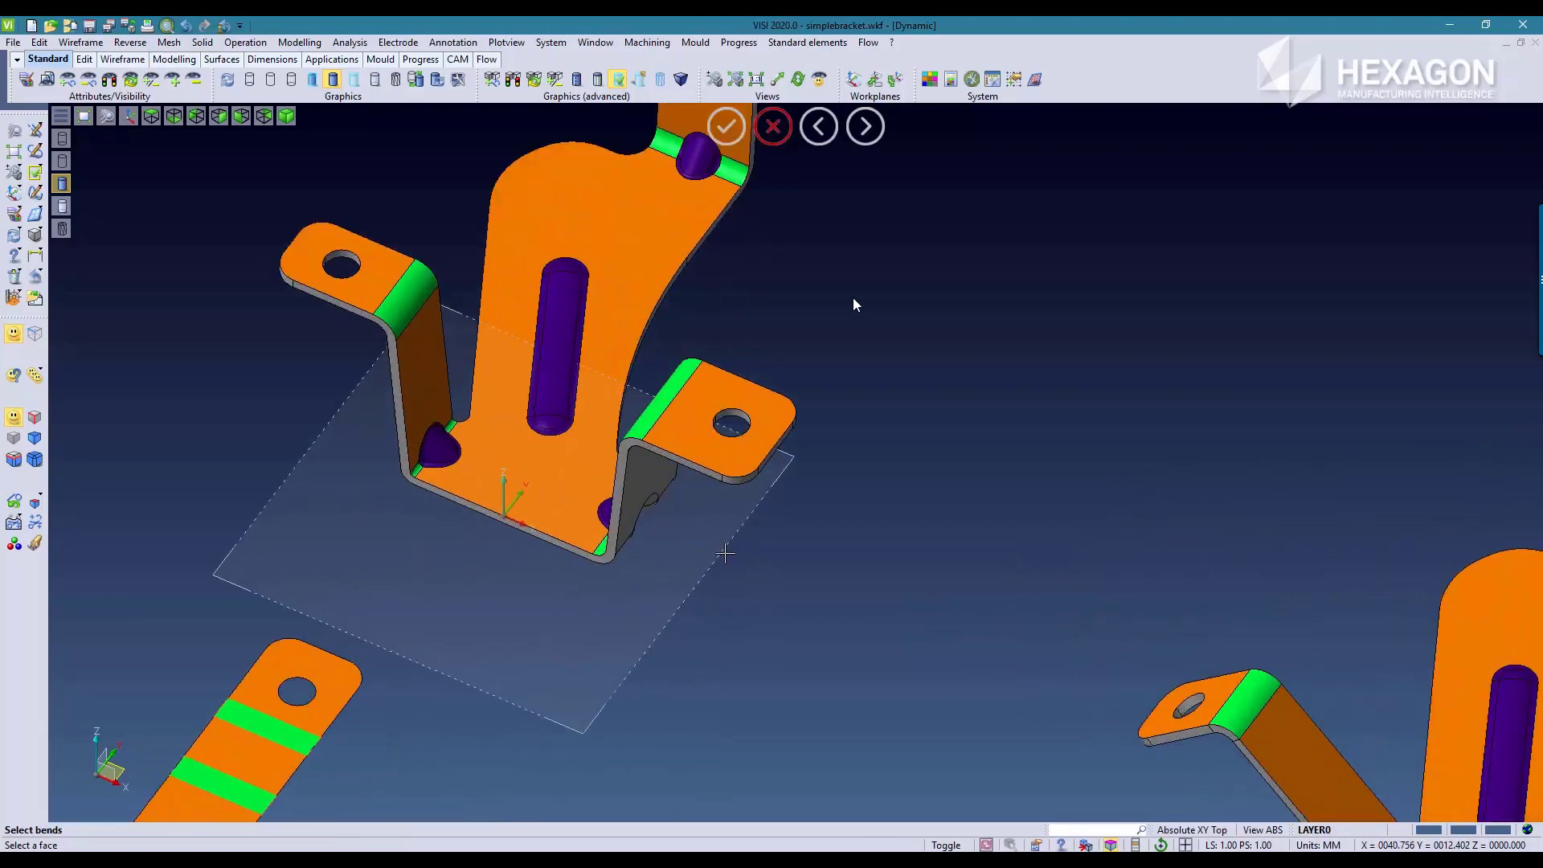
key(Escape)
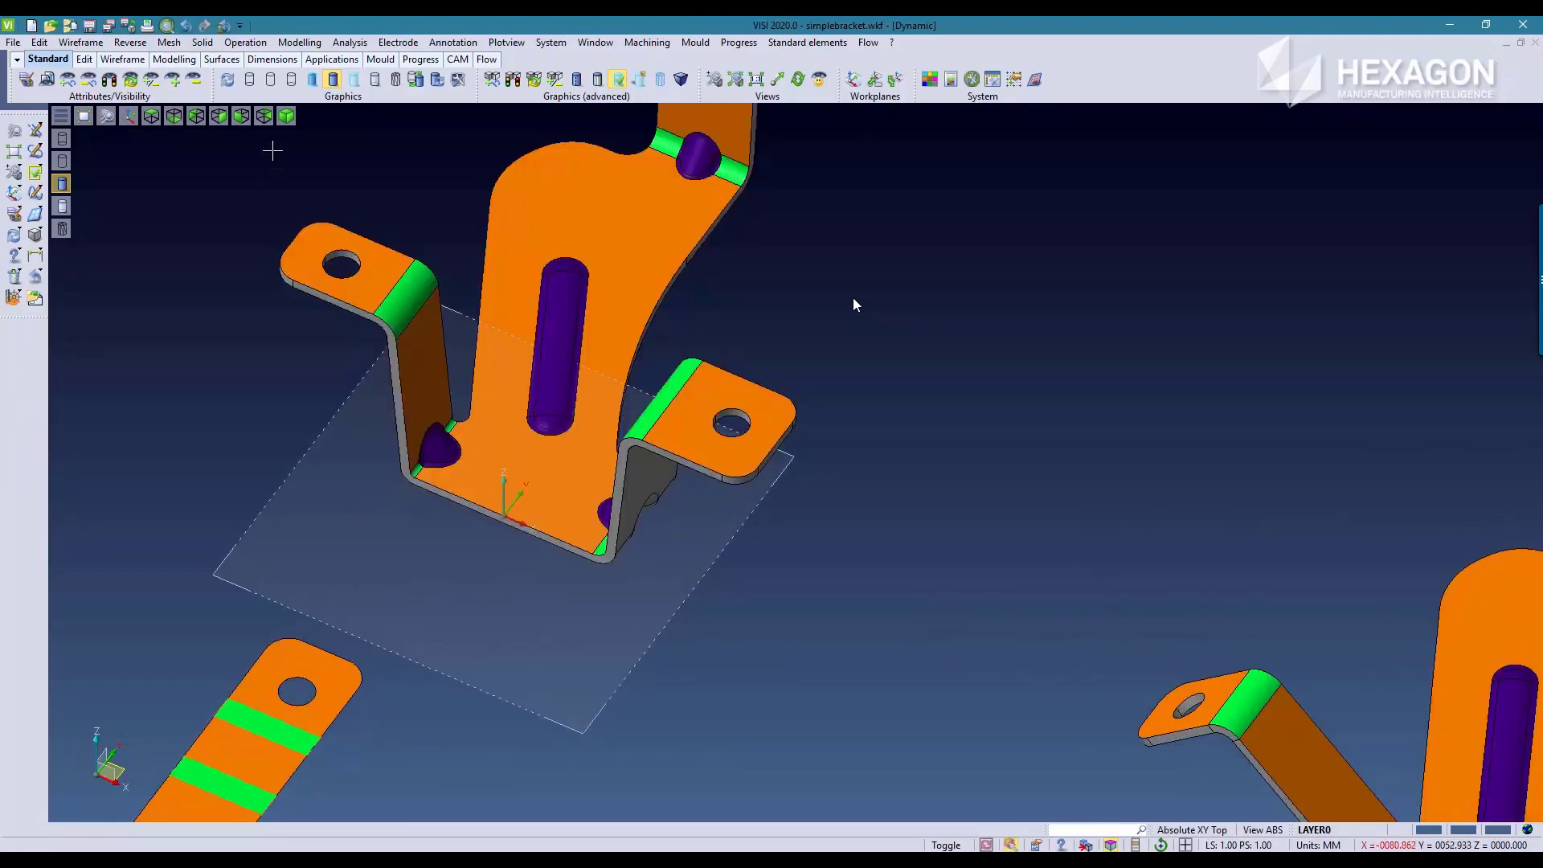
Step: Cut a cylindrical hole through the upright plate of the folded bracket, centred on the arc of its rounded upper edge
click(195, 45)
mouse_move(187, 63)
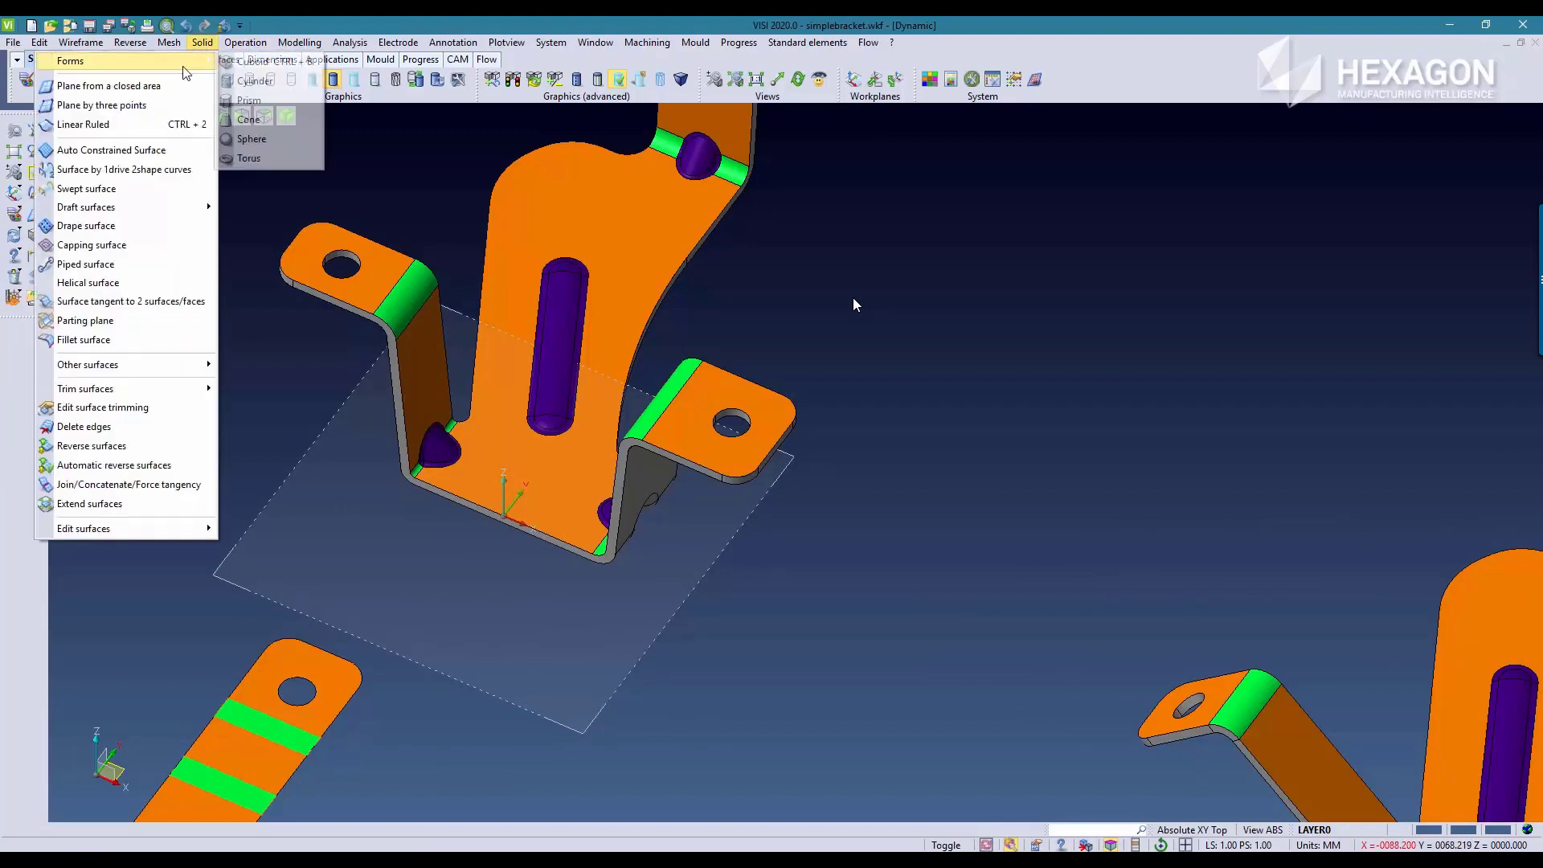
click(259, 81)
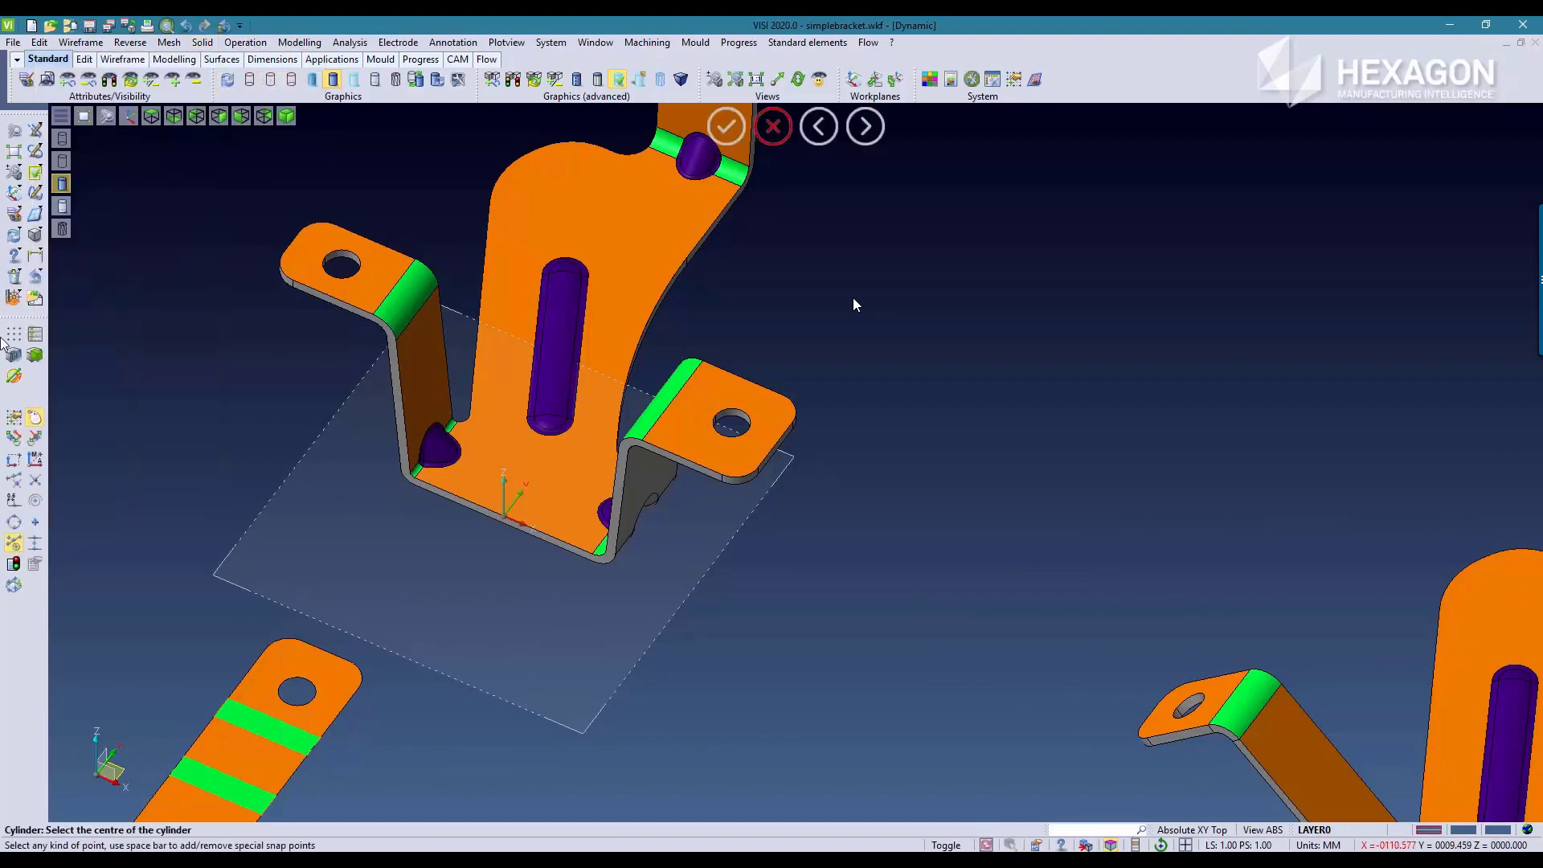
click(16, 358)
click(34, 503)
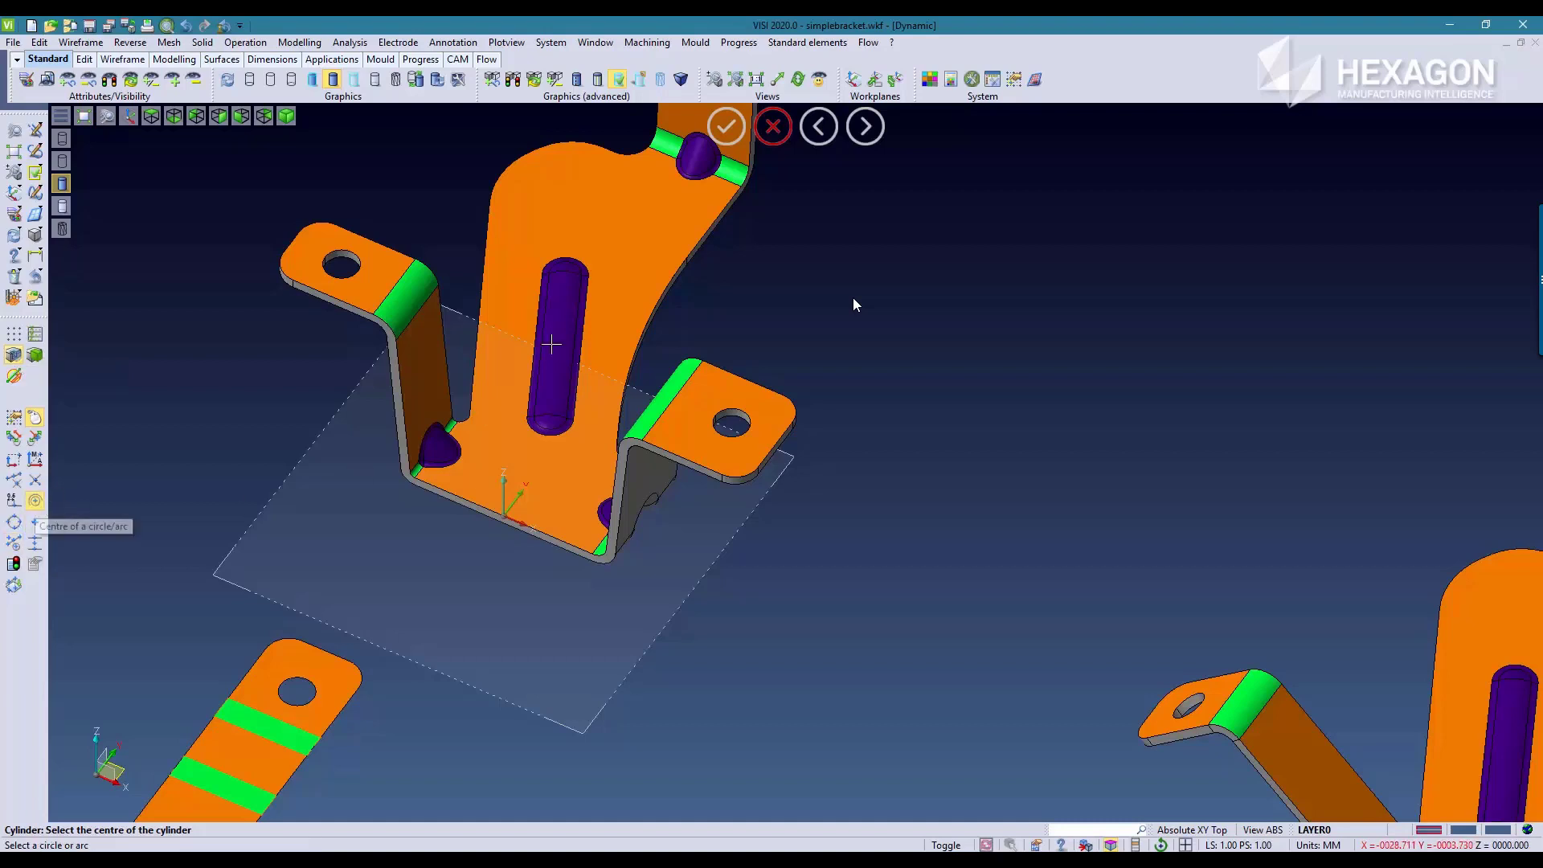
click(565, 143)
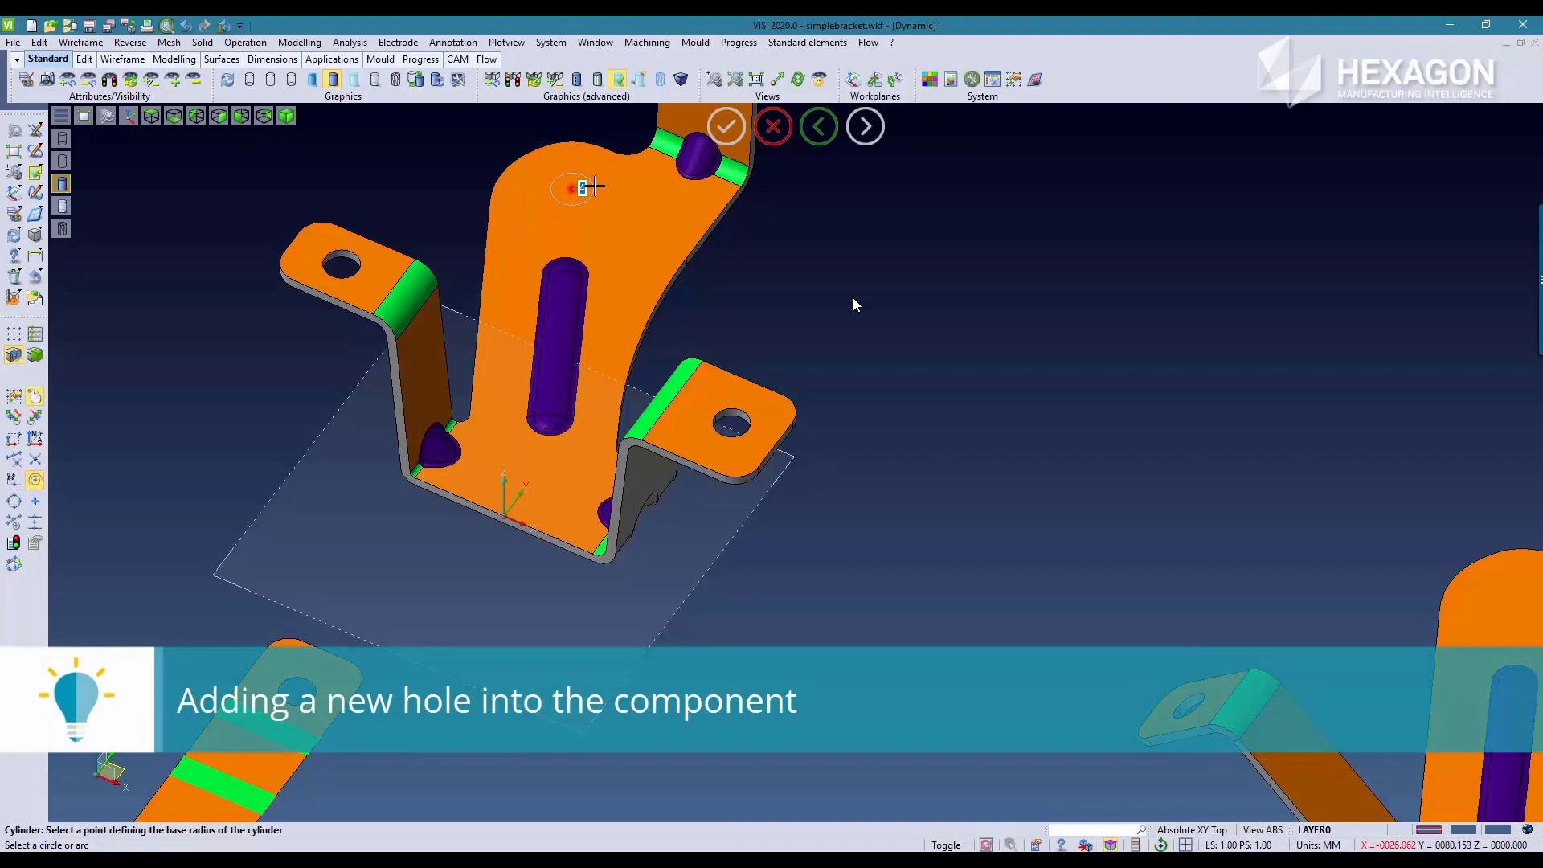
click(595, 186)
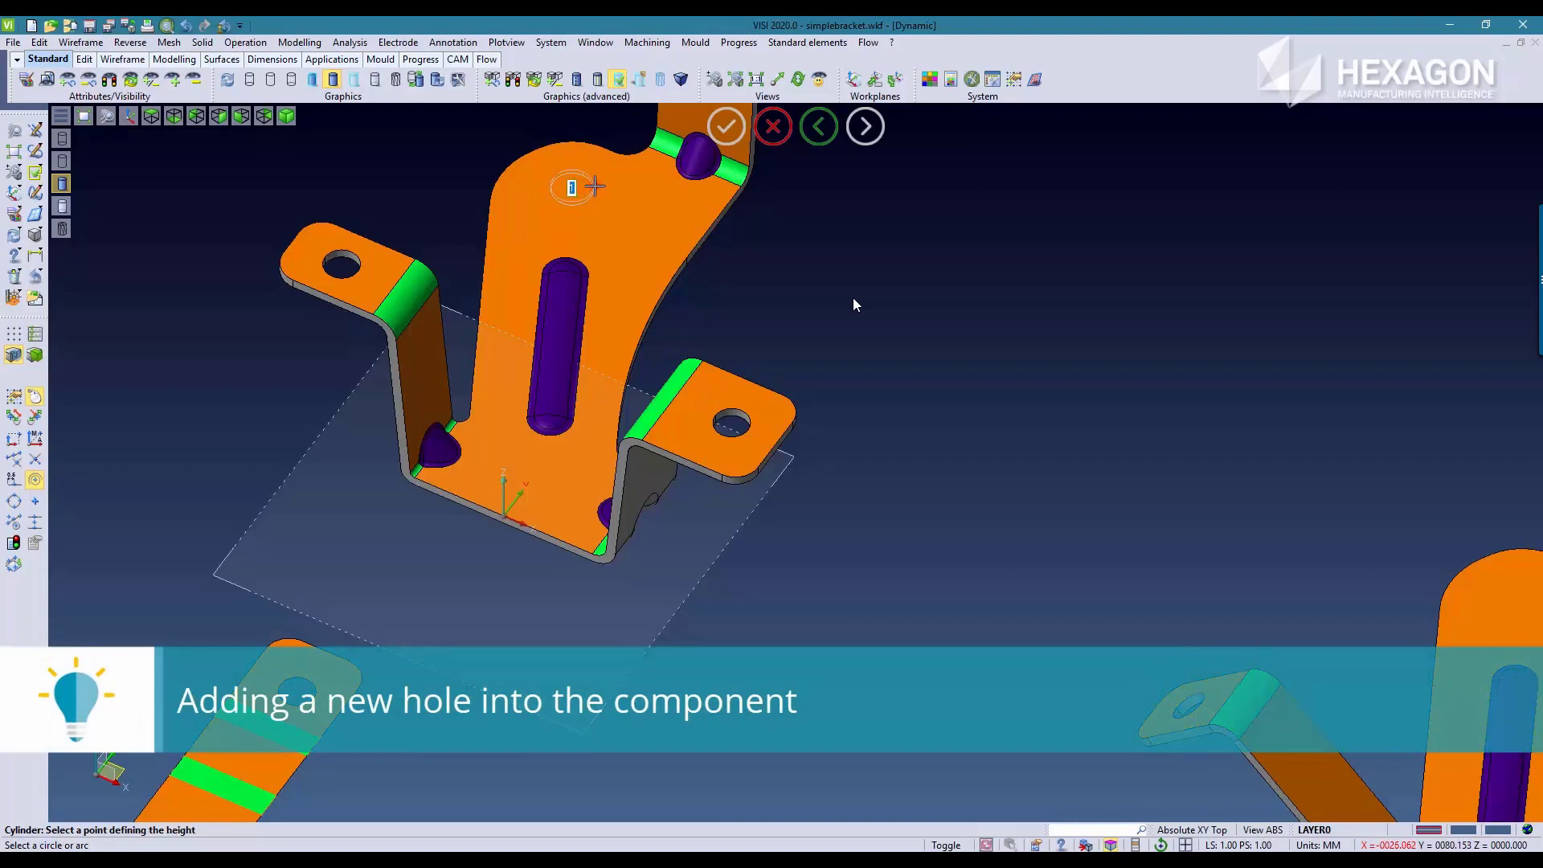
click(717, 300)
scroll(692, 281, up, 5)
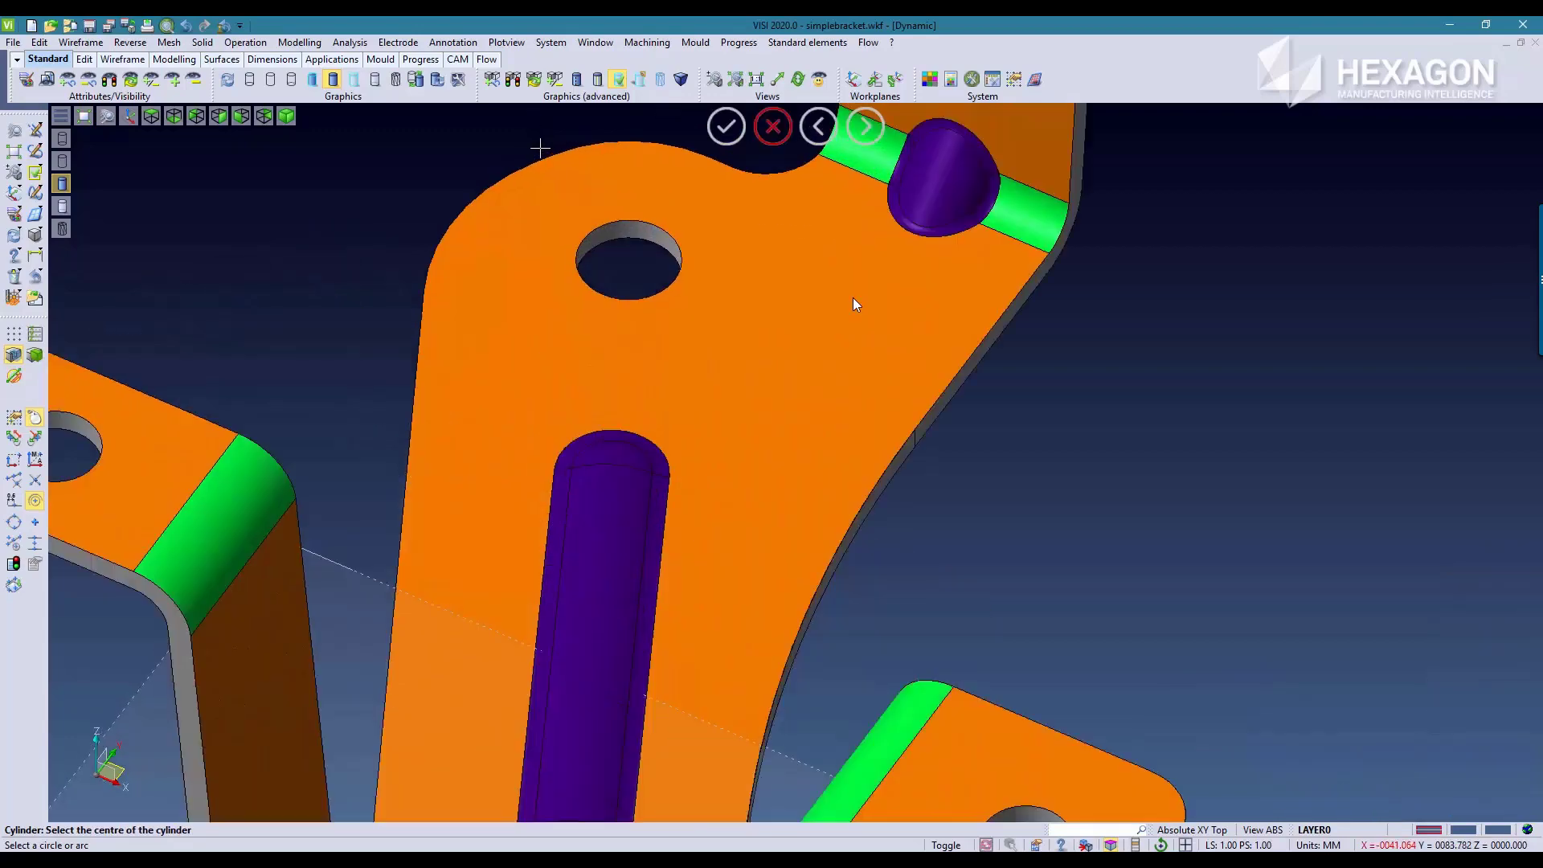
scroll(354, 222, down, 5)
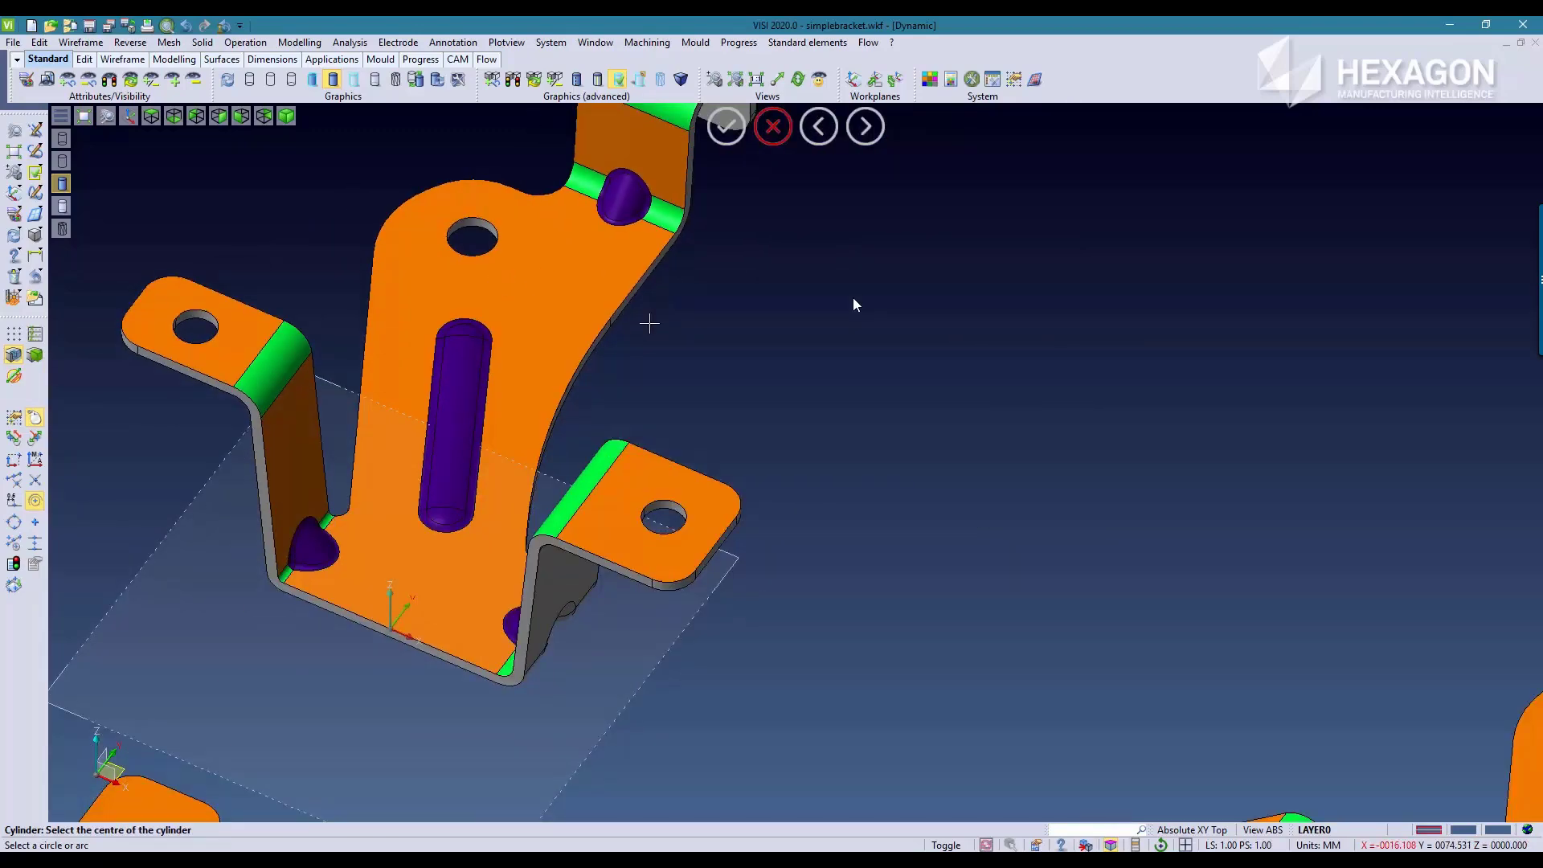
Step: Run Part unfolding on the folded bracket with Rebuild links enabled to update the linked bend stages and blank
scroll(667, 337, down, 3)
middle_drag(1117, 496, 827, 369)
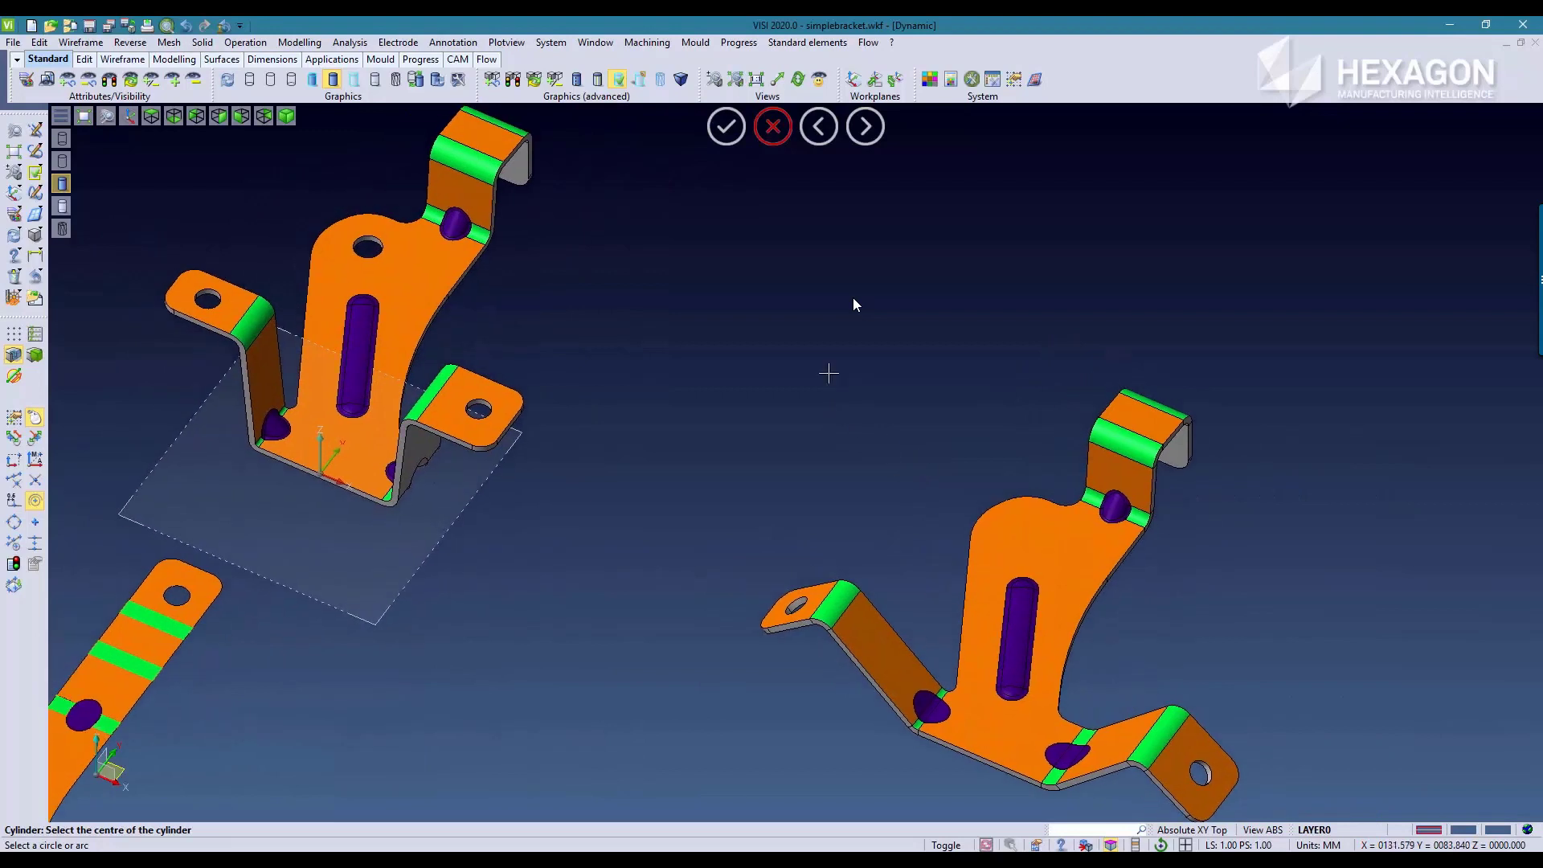
click(726, 43)
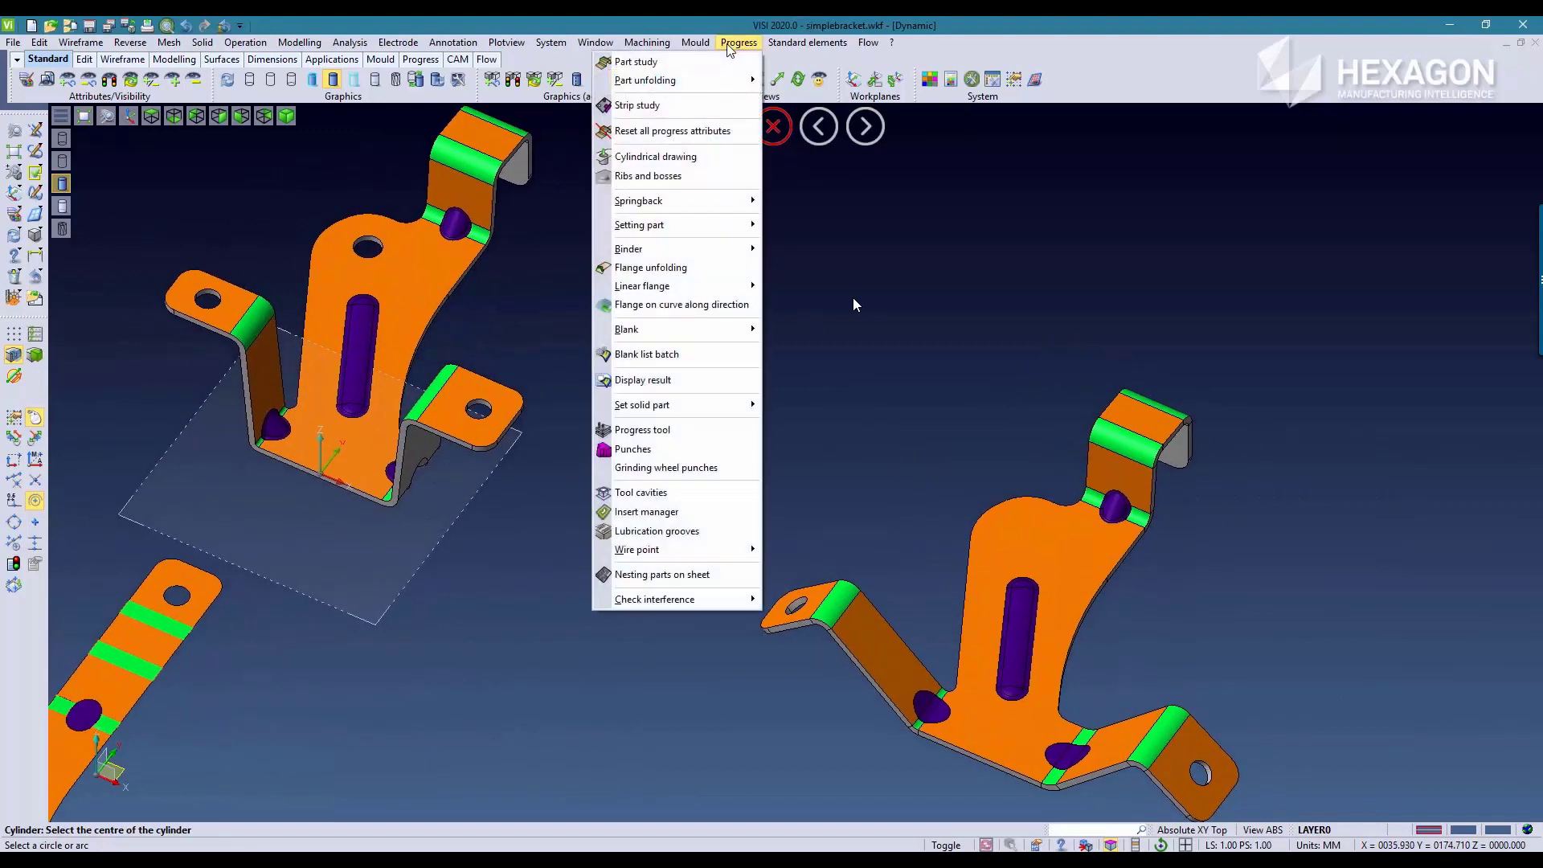
mouse_move(709, 85)
click(807, 81)
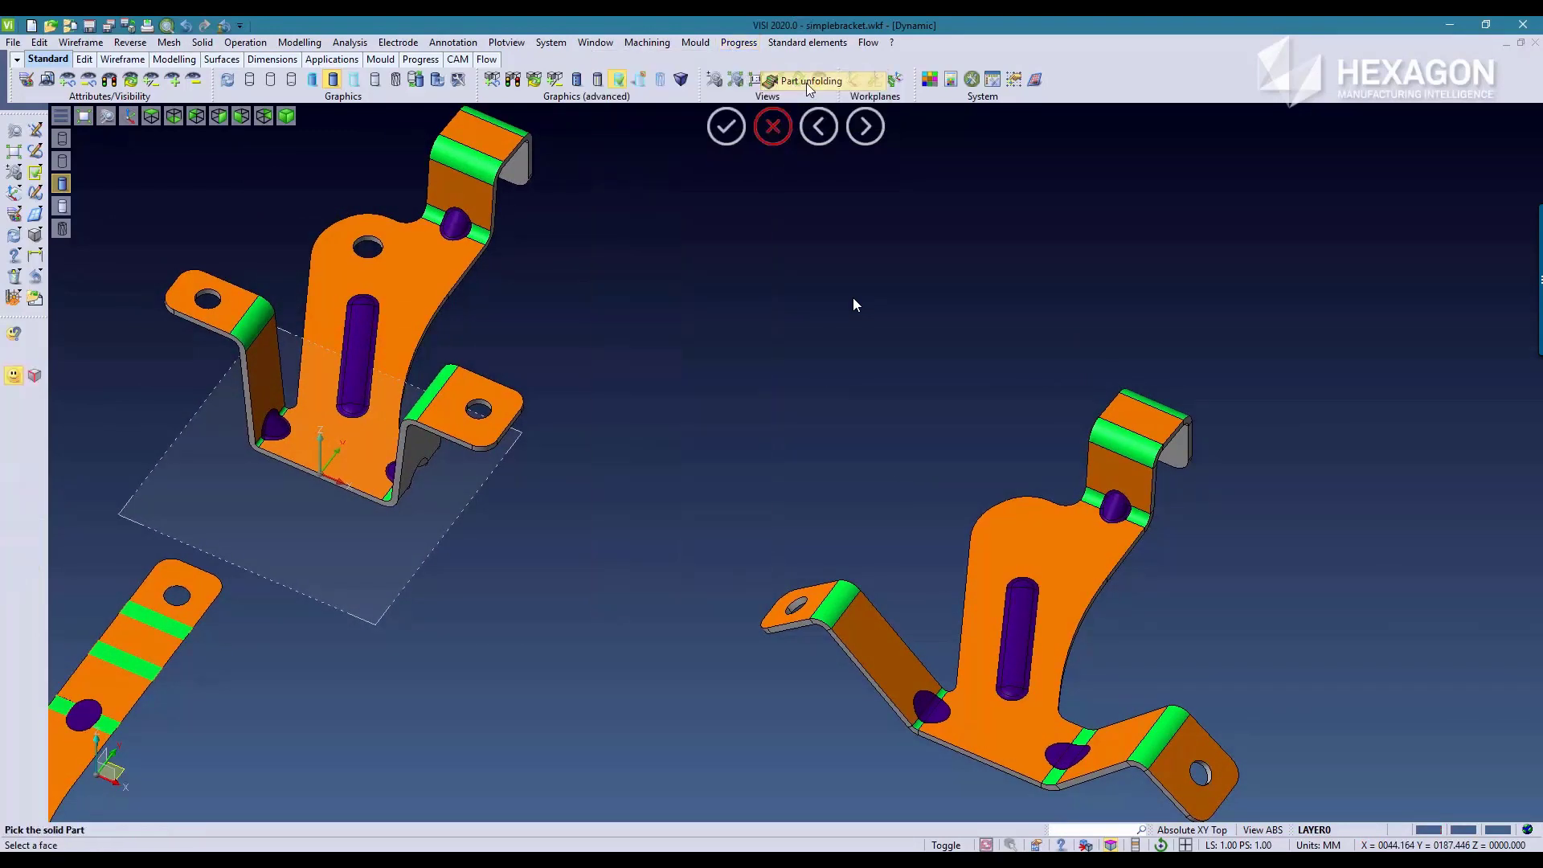
click(418, 271)
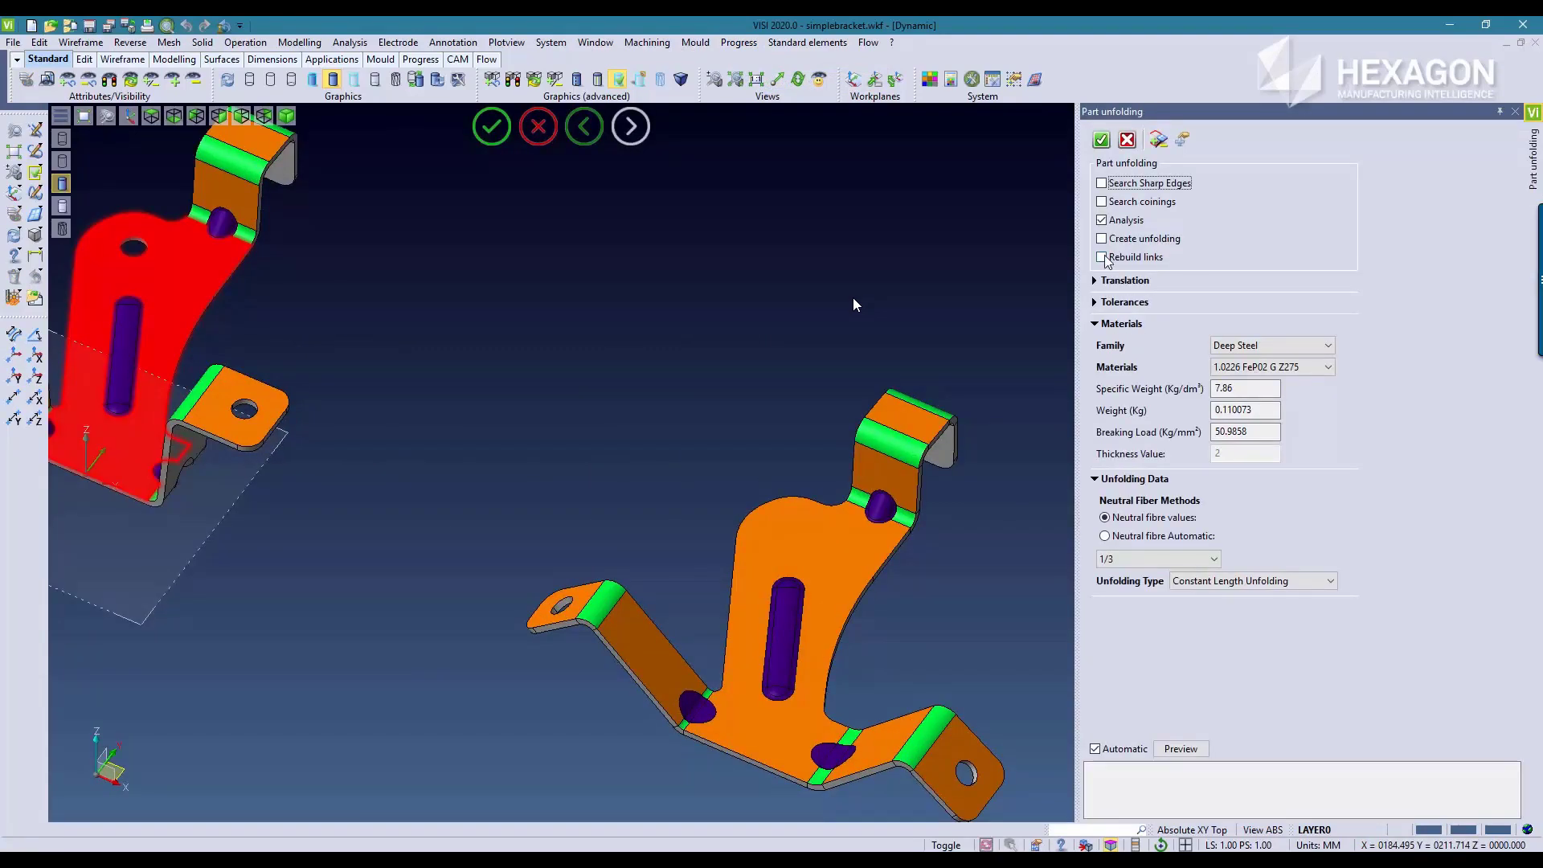
click(1102, 257)
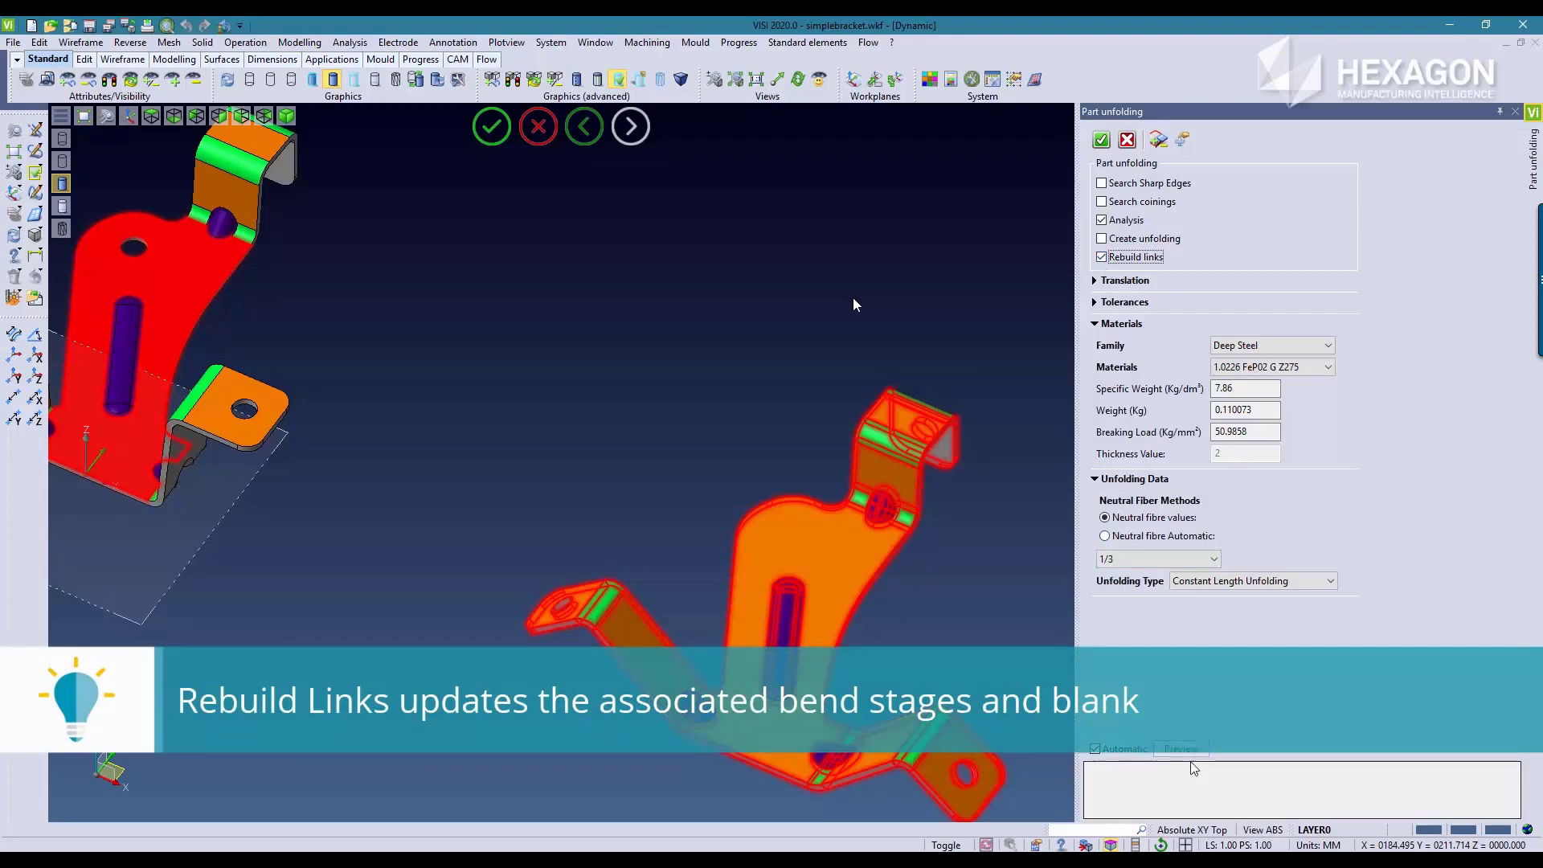
click(1102, 142)
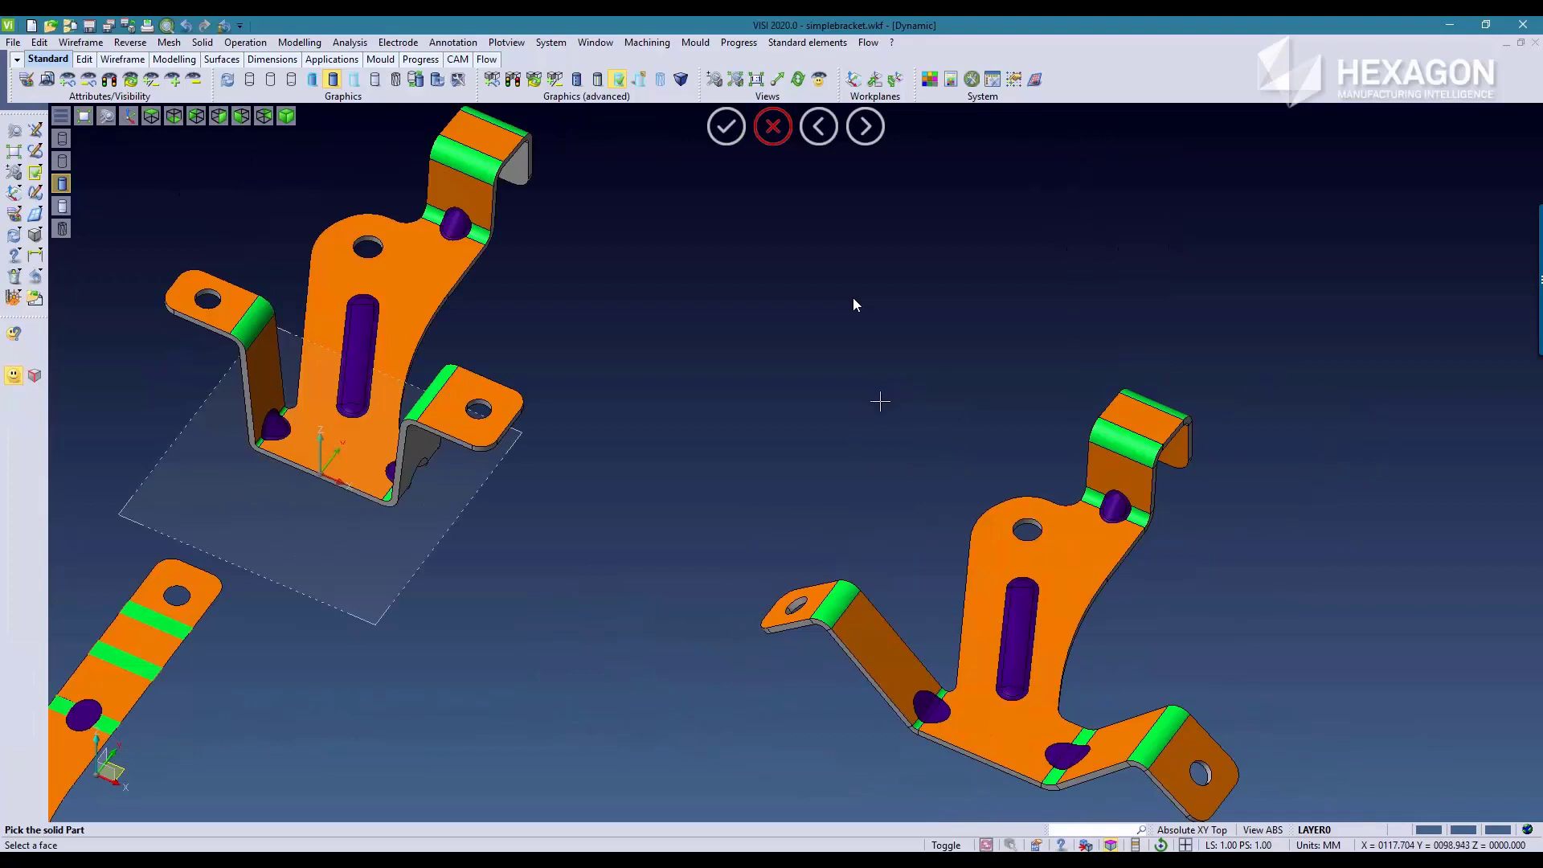
scroll(772, 424, down, 4)
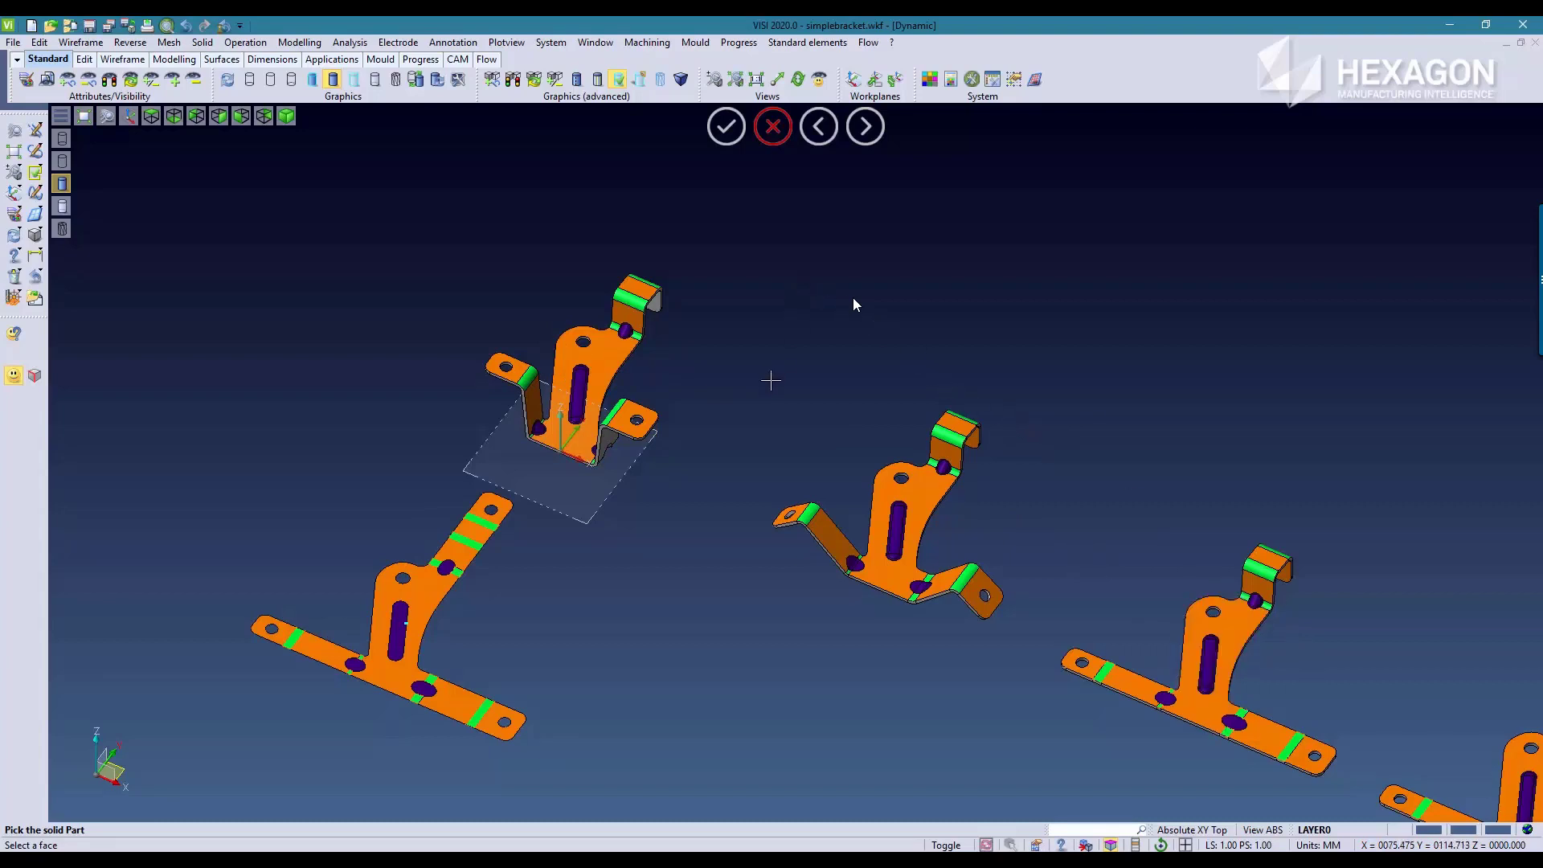
Step: Lengthen the right side leg's tab by moving its end, corner and hole faces 17 mm along the Z axis with Edit faces
scroll(640, 526, up, 5)
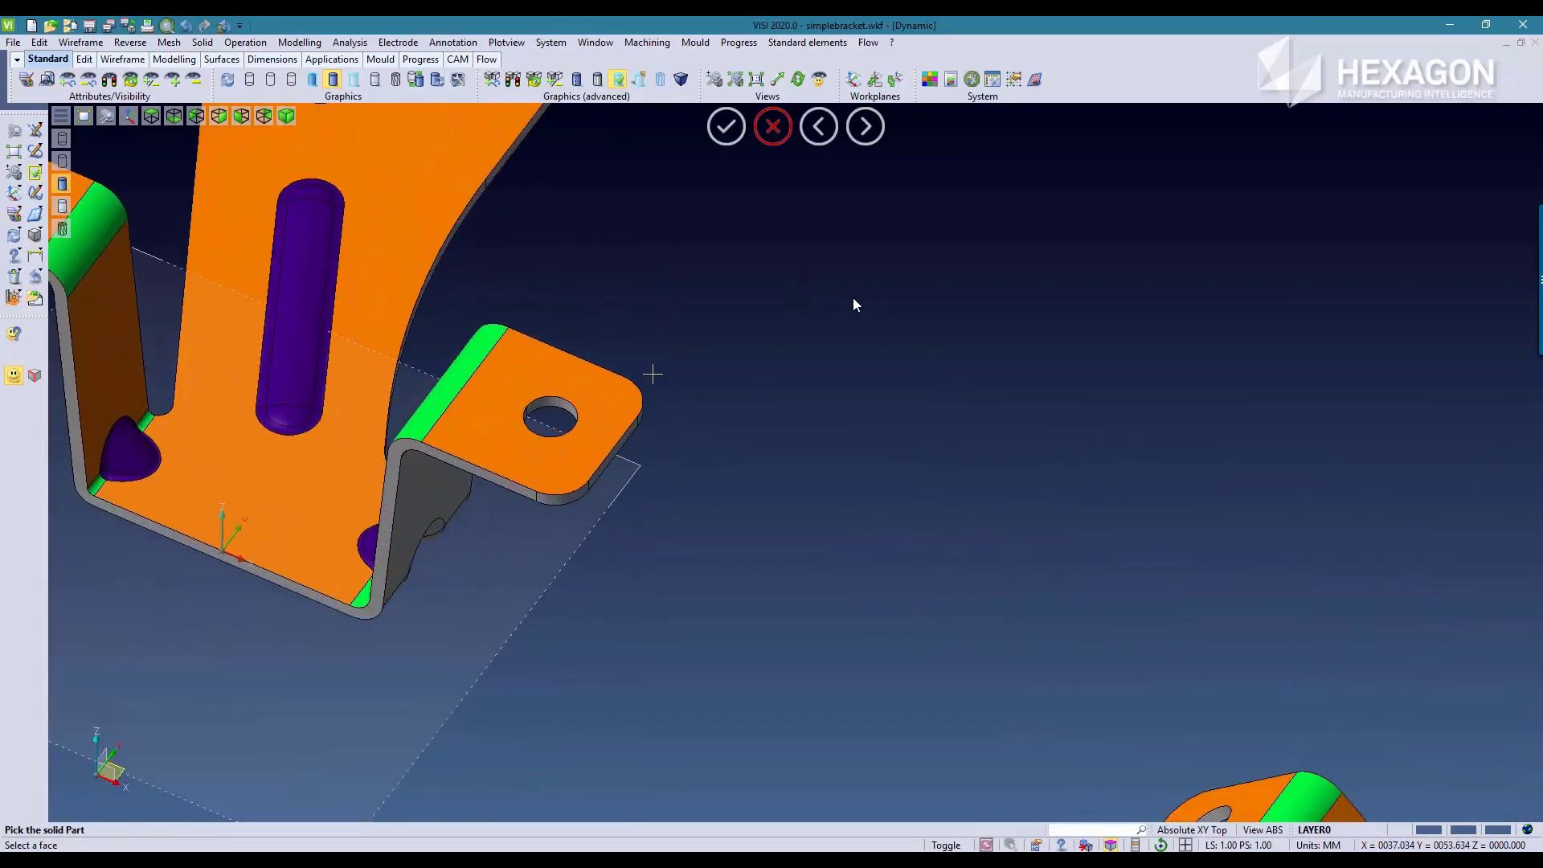
scroll(652, 374, up, 3)
key(Escape)
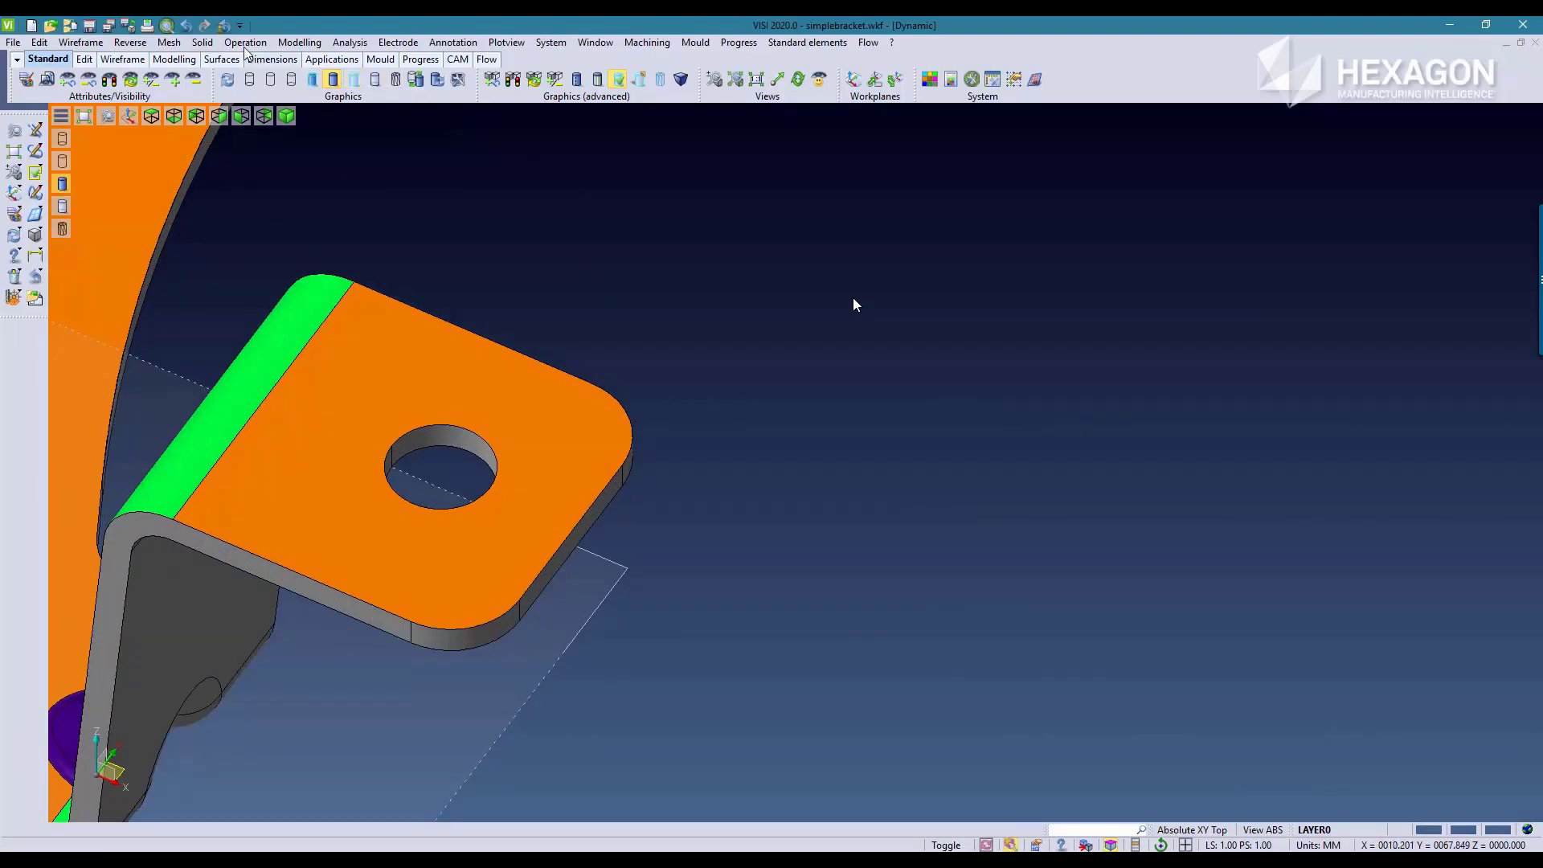
click(305, 43)
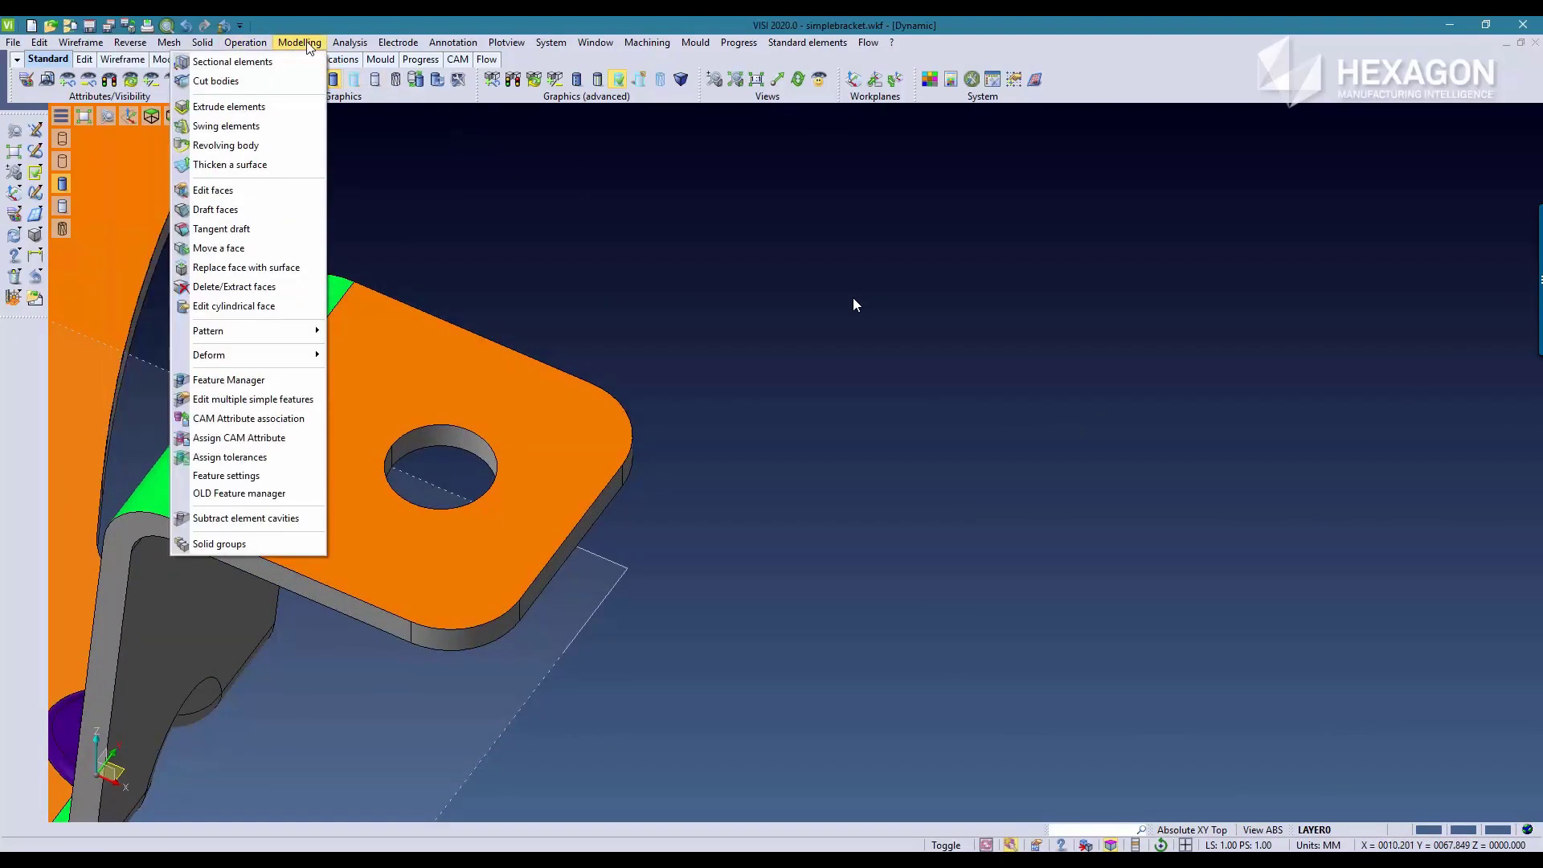
click(223, 192)
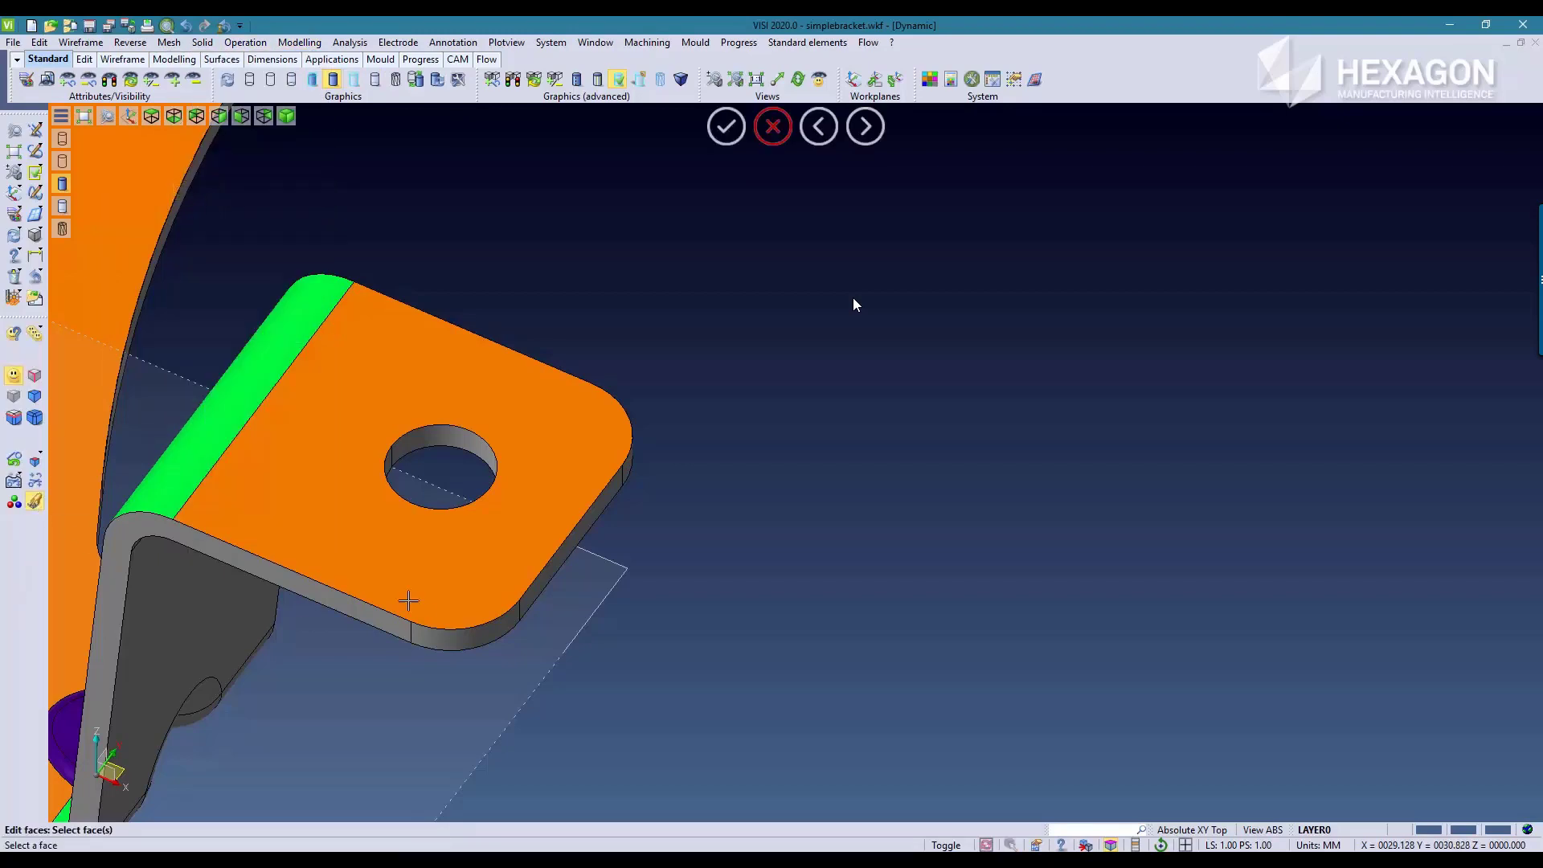
click(467, 640)
click(569, 550)
click(630, 462)
click(440, 444)
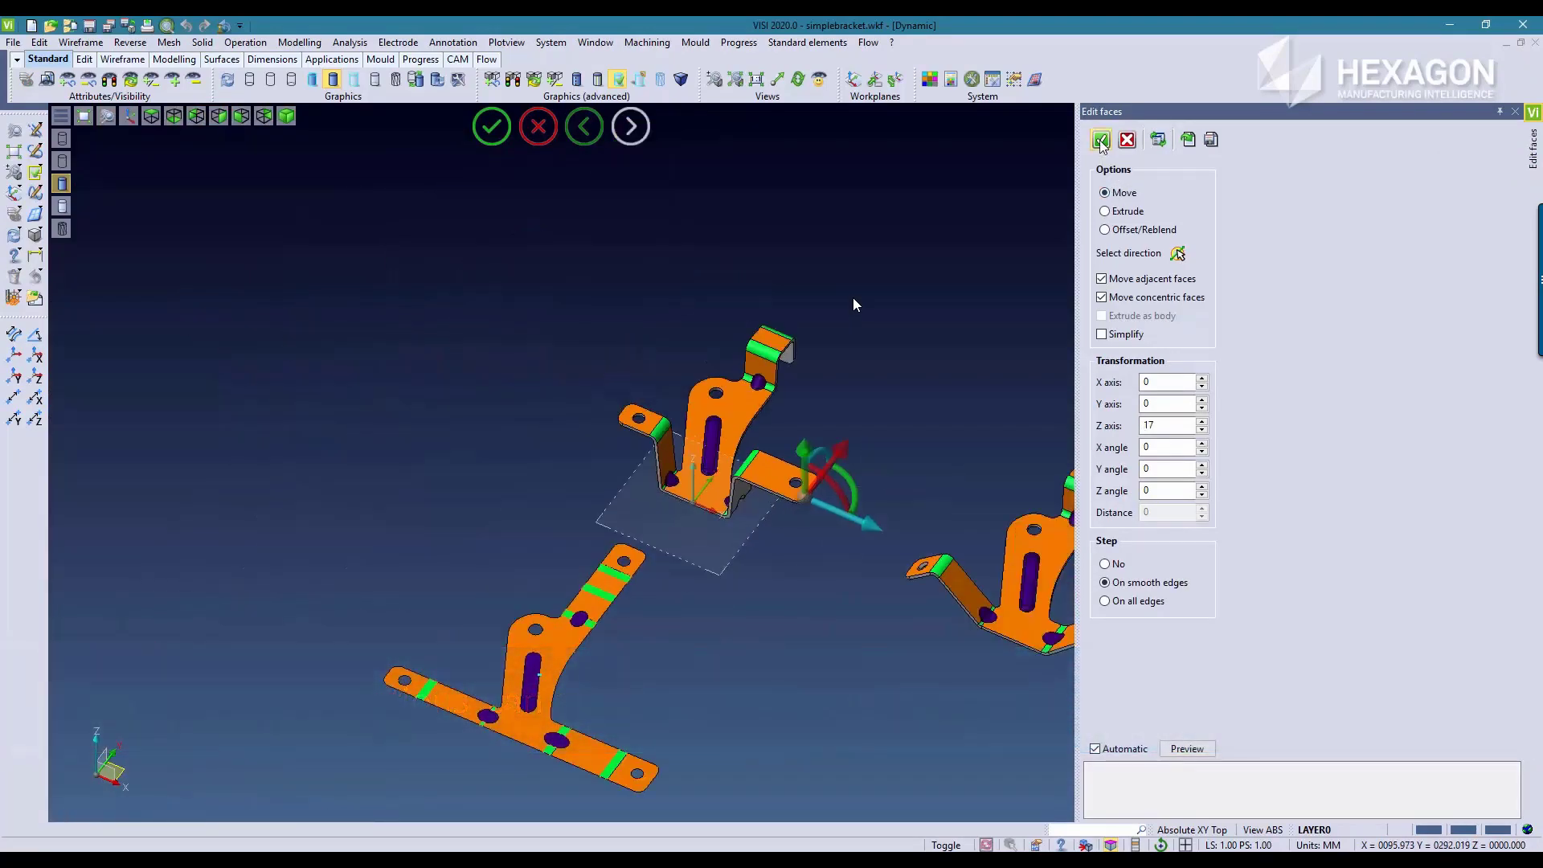
click(1101, 141)
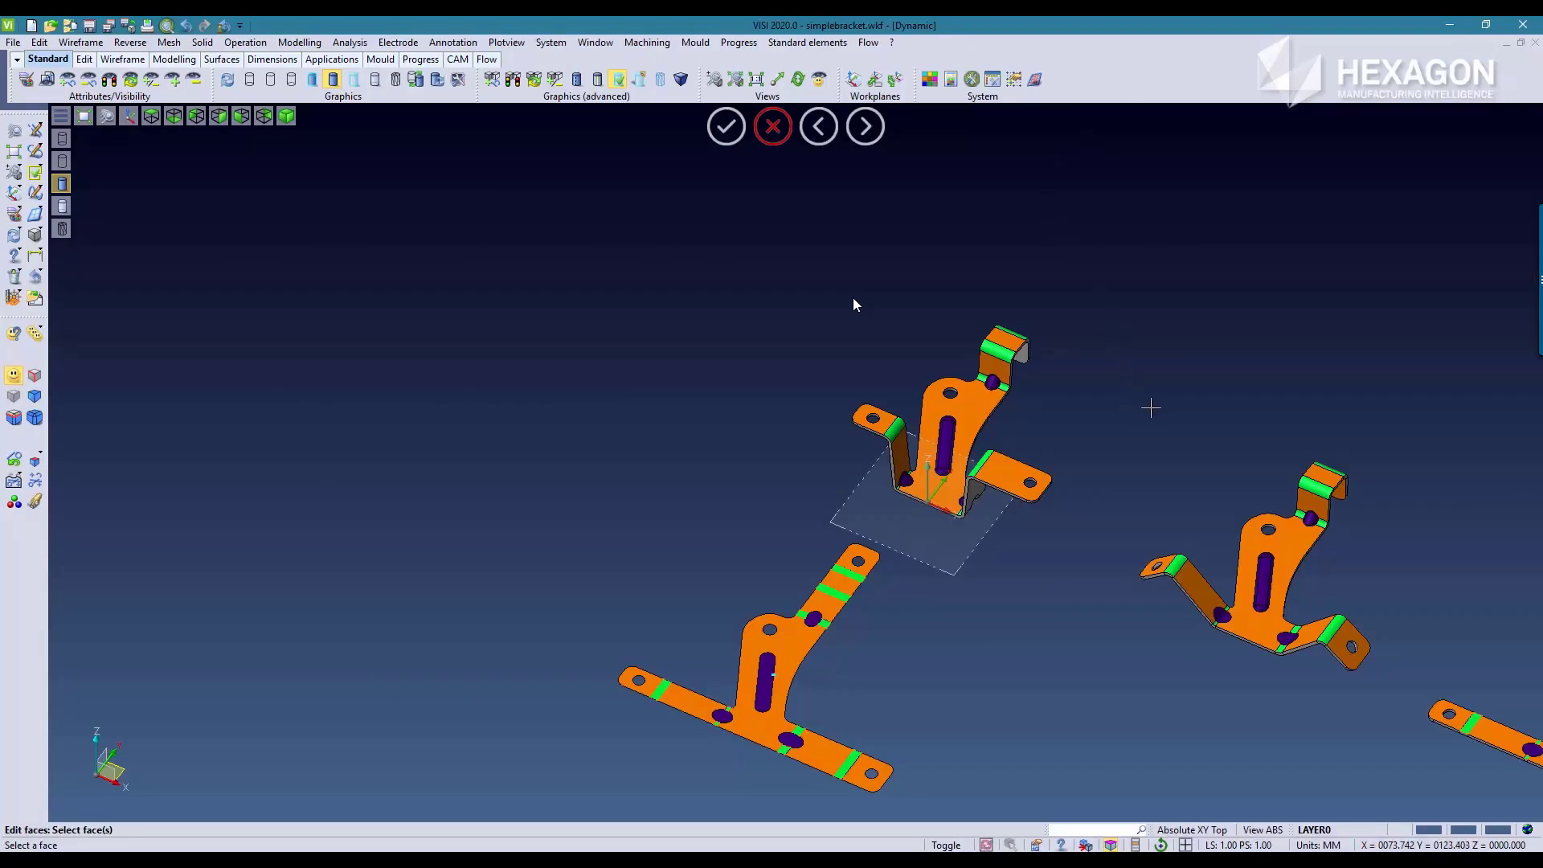
Step: Run Part unfolding on the folded bracket with Rebuild links enabled to carry the lengthened side tab into the bend stages and blank
middle_drag(1154, 407, 571, 306)
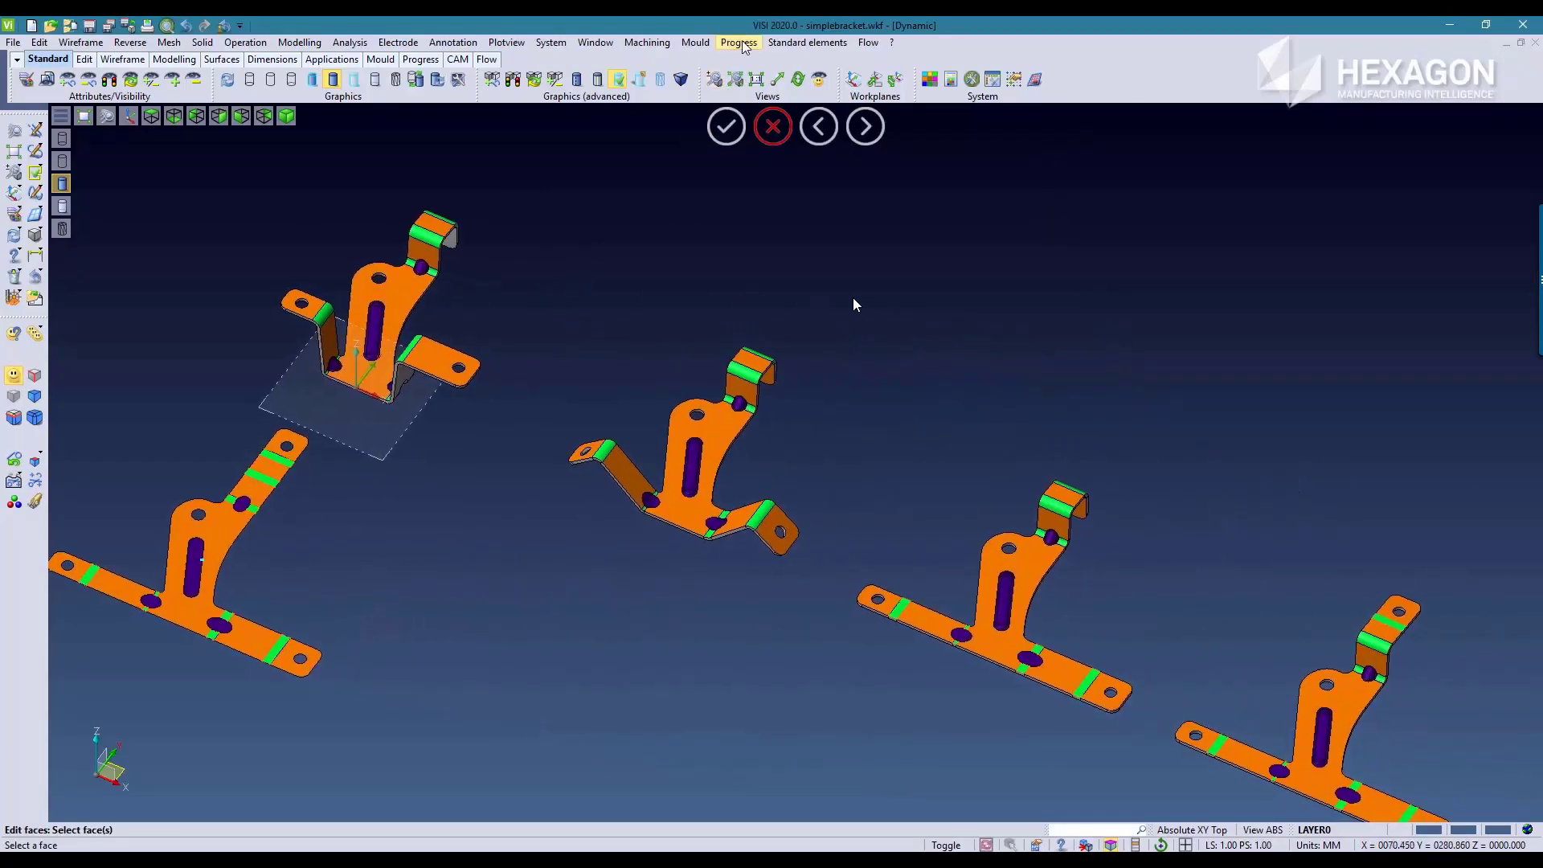
click(739, 43)
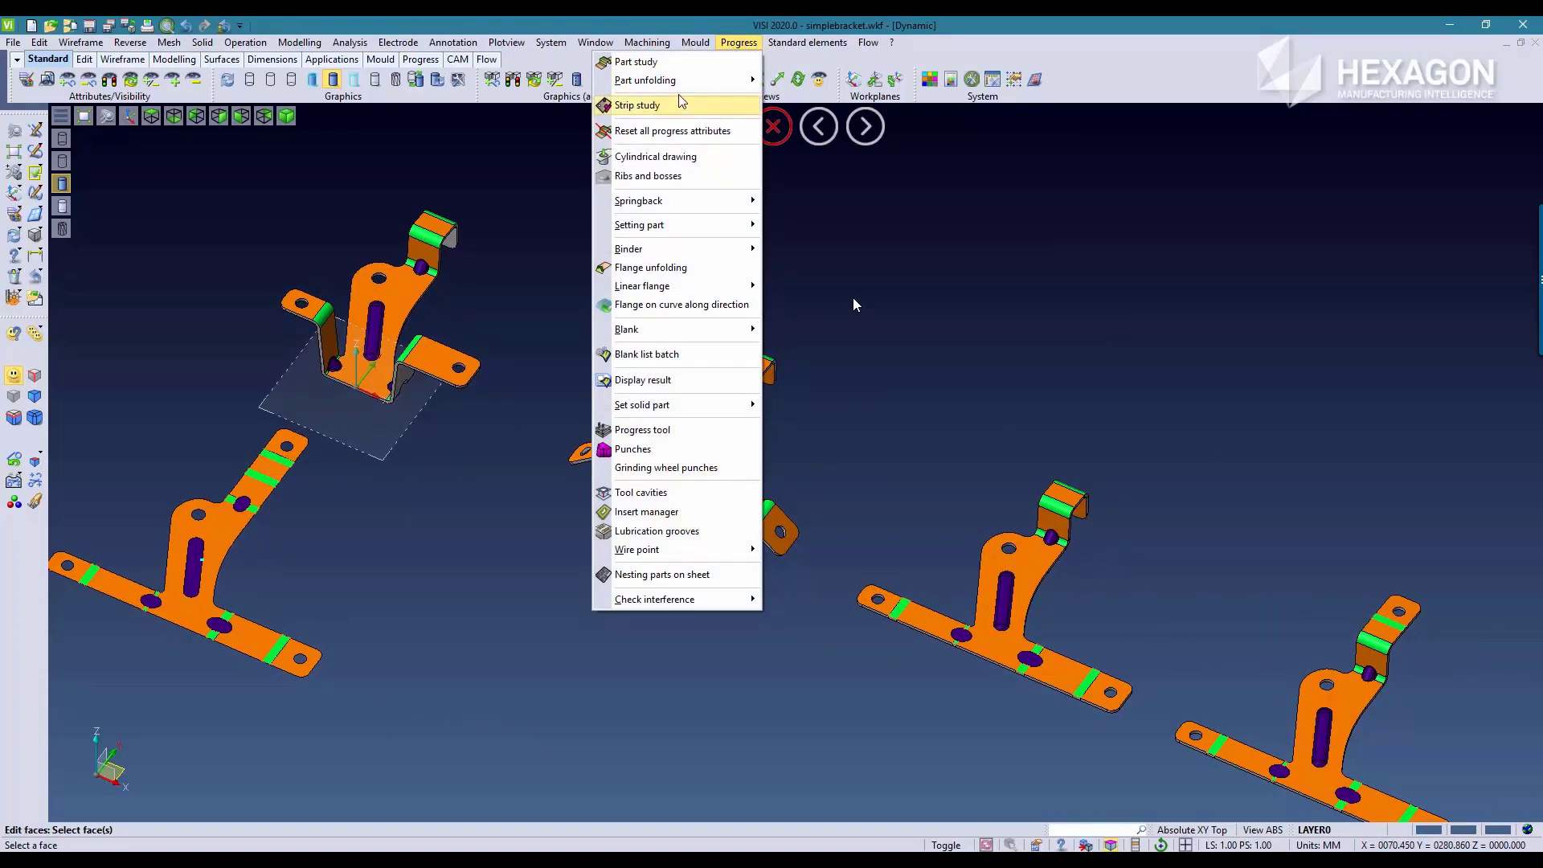
mouse_move(679, 90)
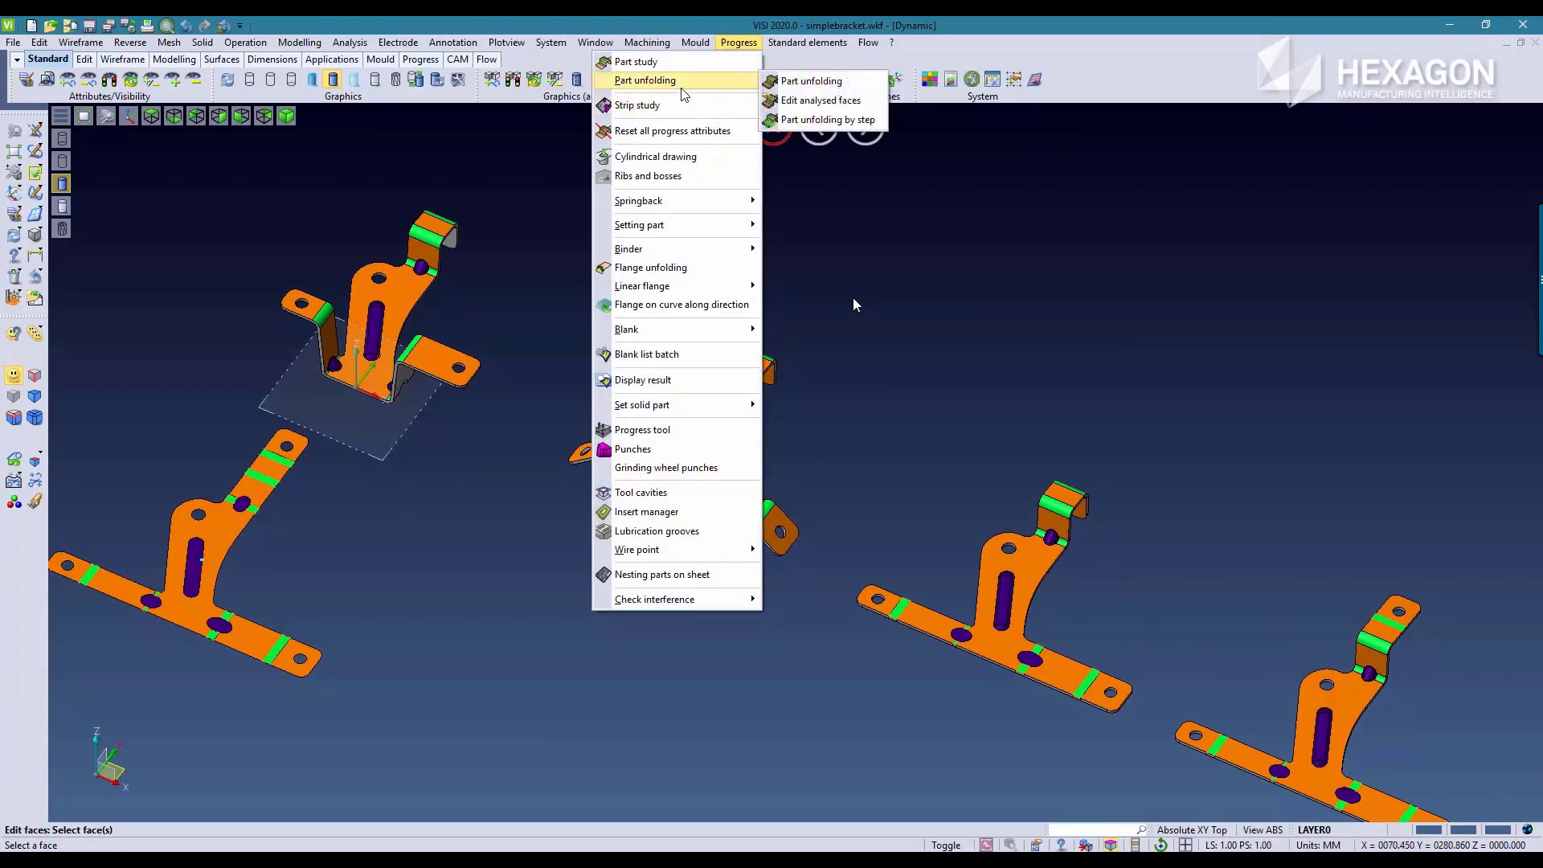
click(829, 84)
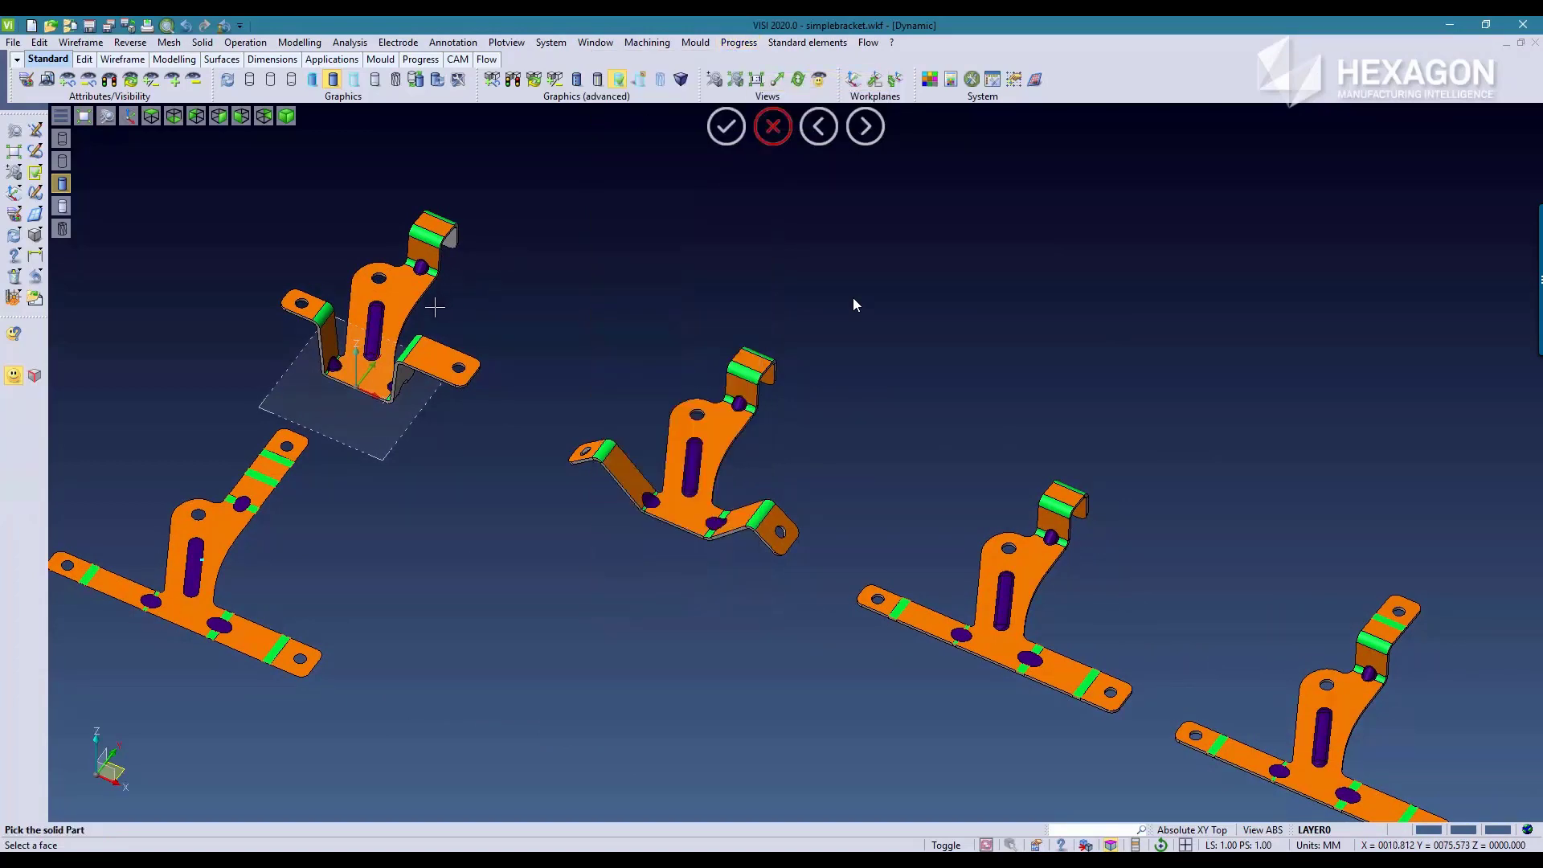
click(405, 301)
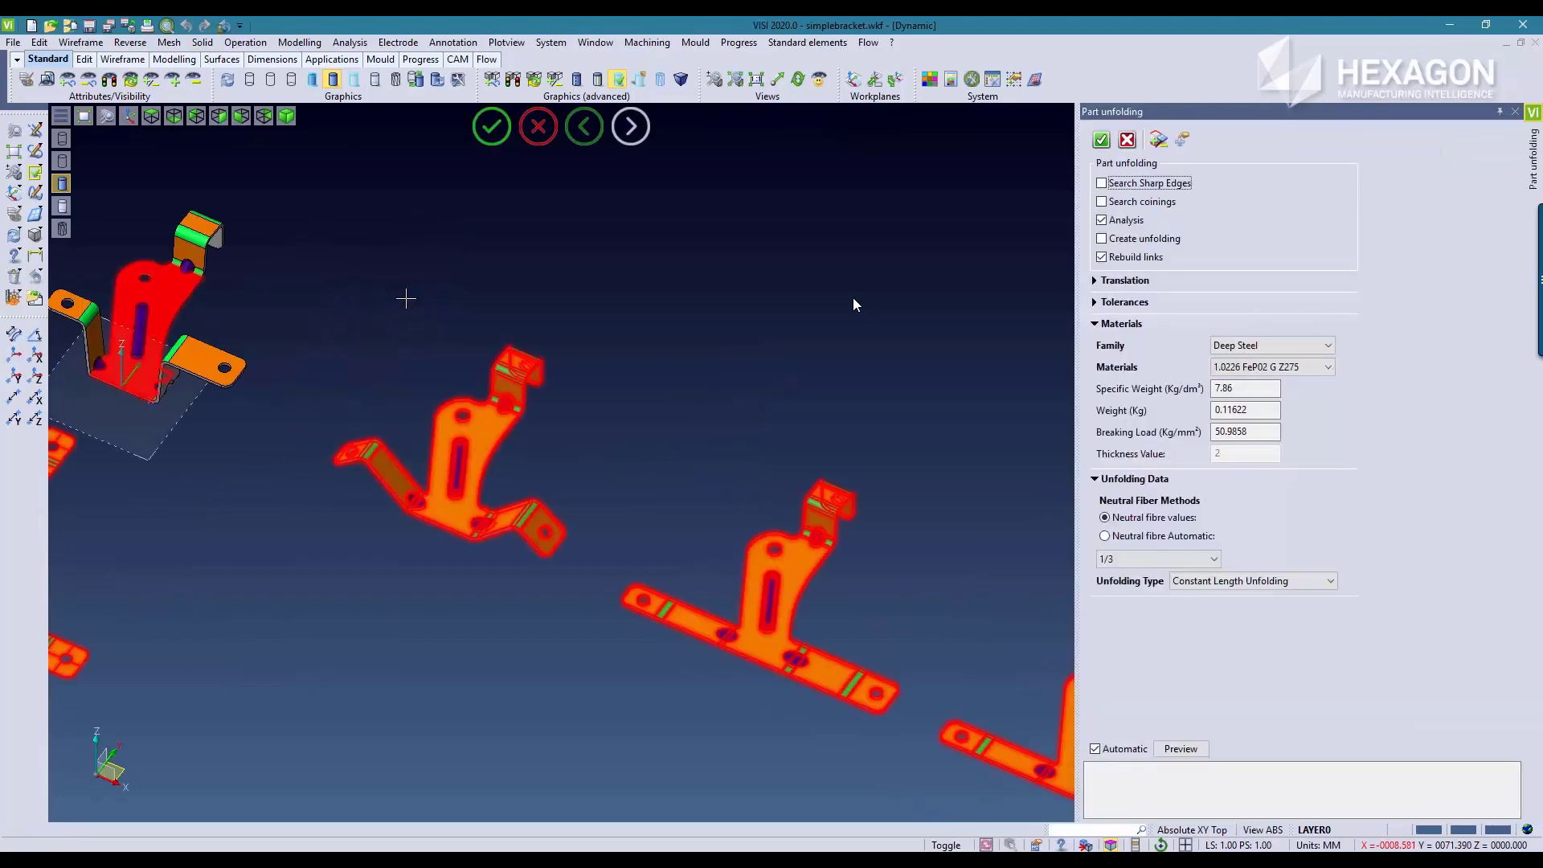
click(1102, 141)
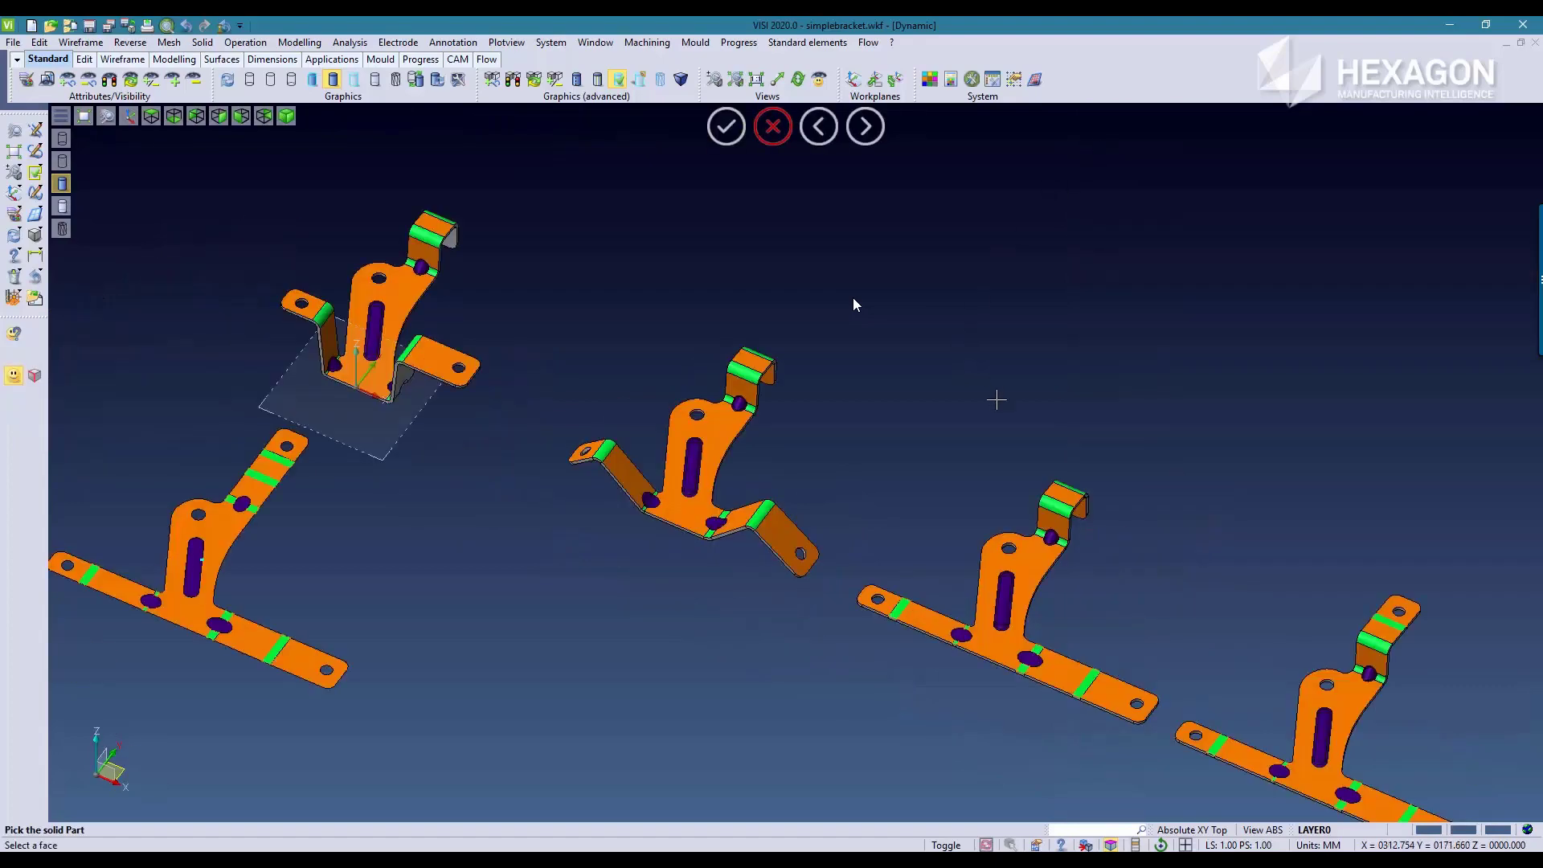
middle_drag(1086, 343, 741, 266)
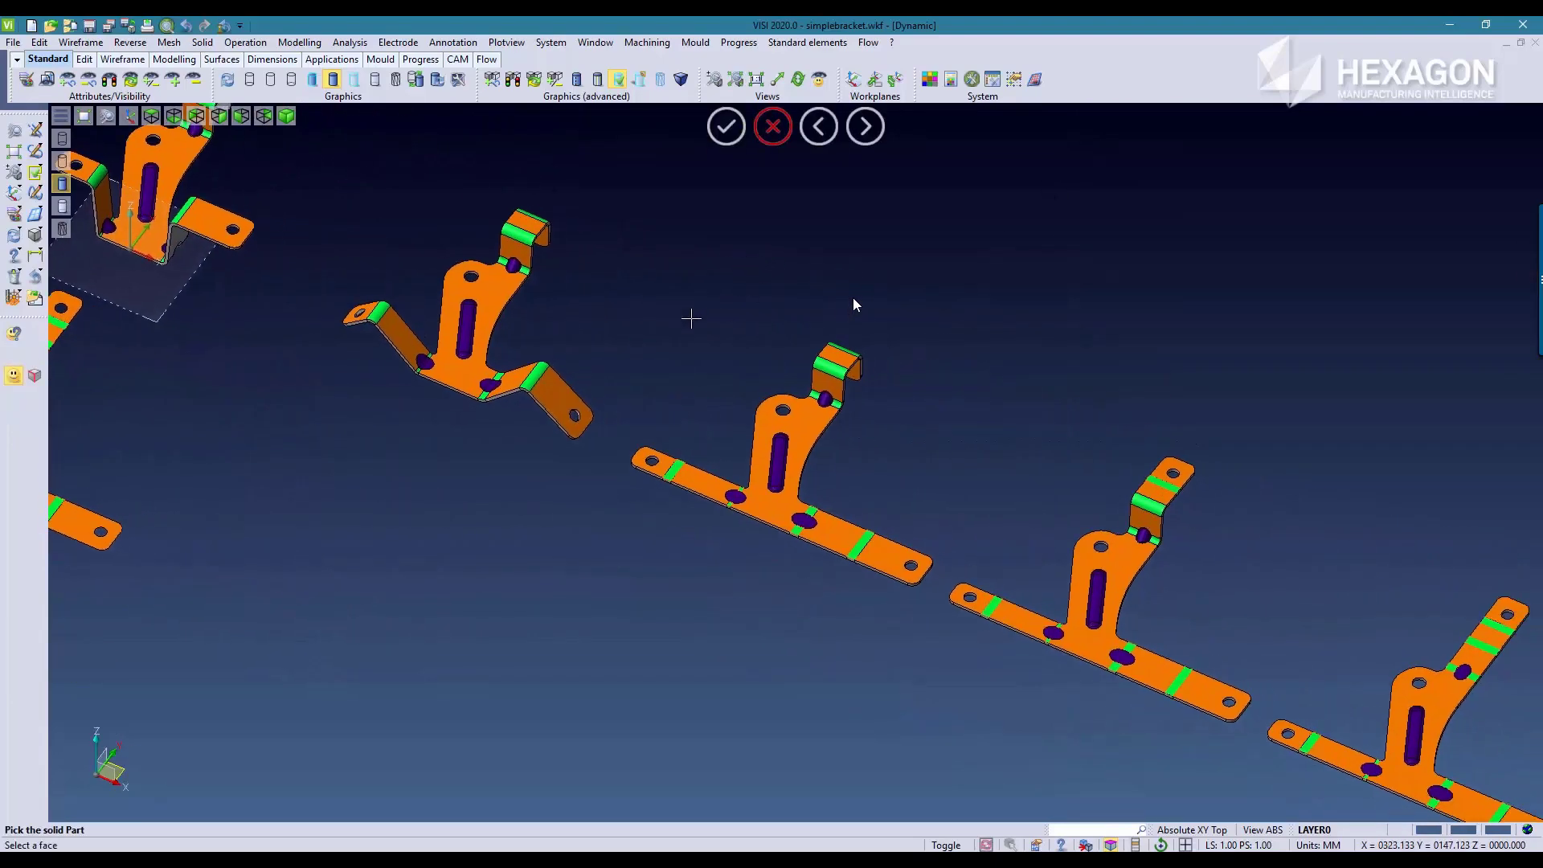
scroll(684, 318, down, 3)
middle_drag(840, 347, 822, 404)
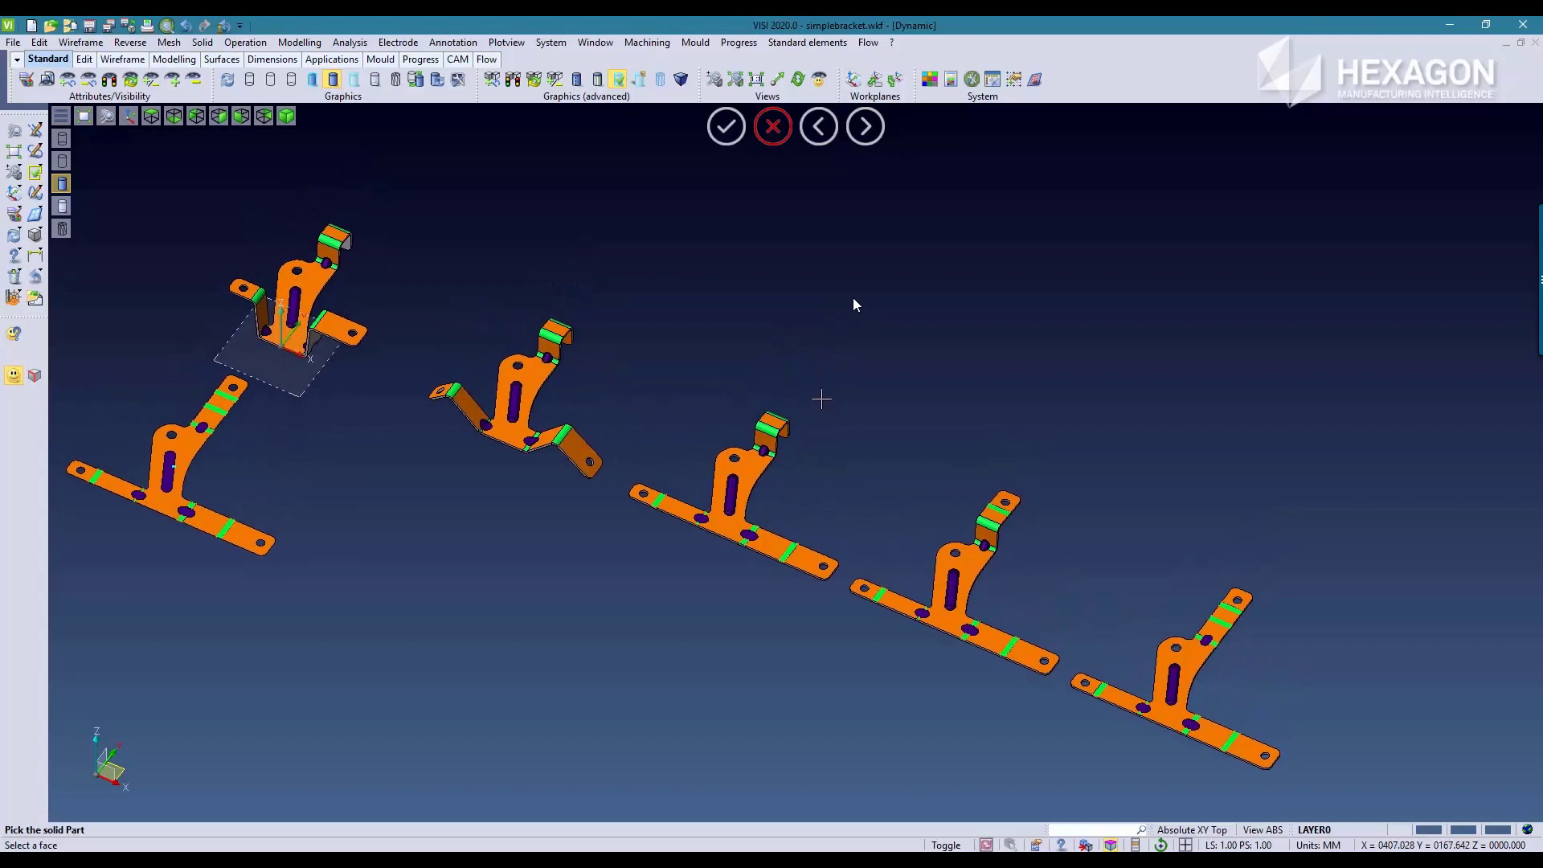
Step: Add a 2 mm thick cuboid tab projecting outward from the lower front edge of the folded bracket's base, merged with the part
click(34, 235)
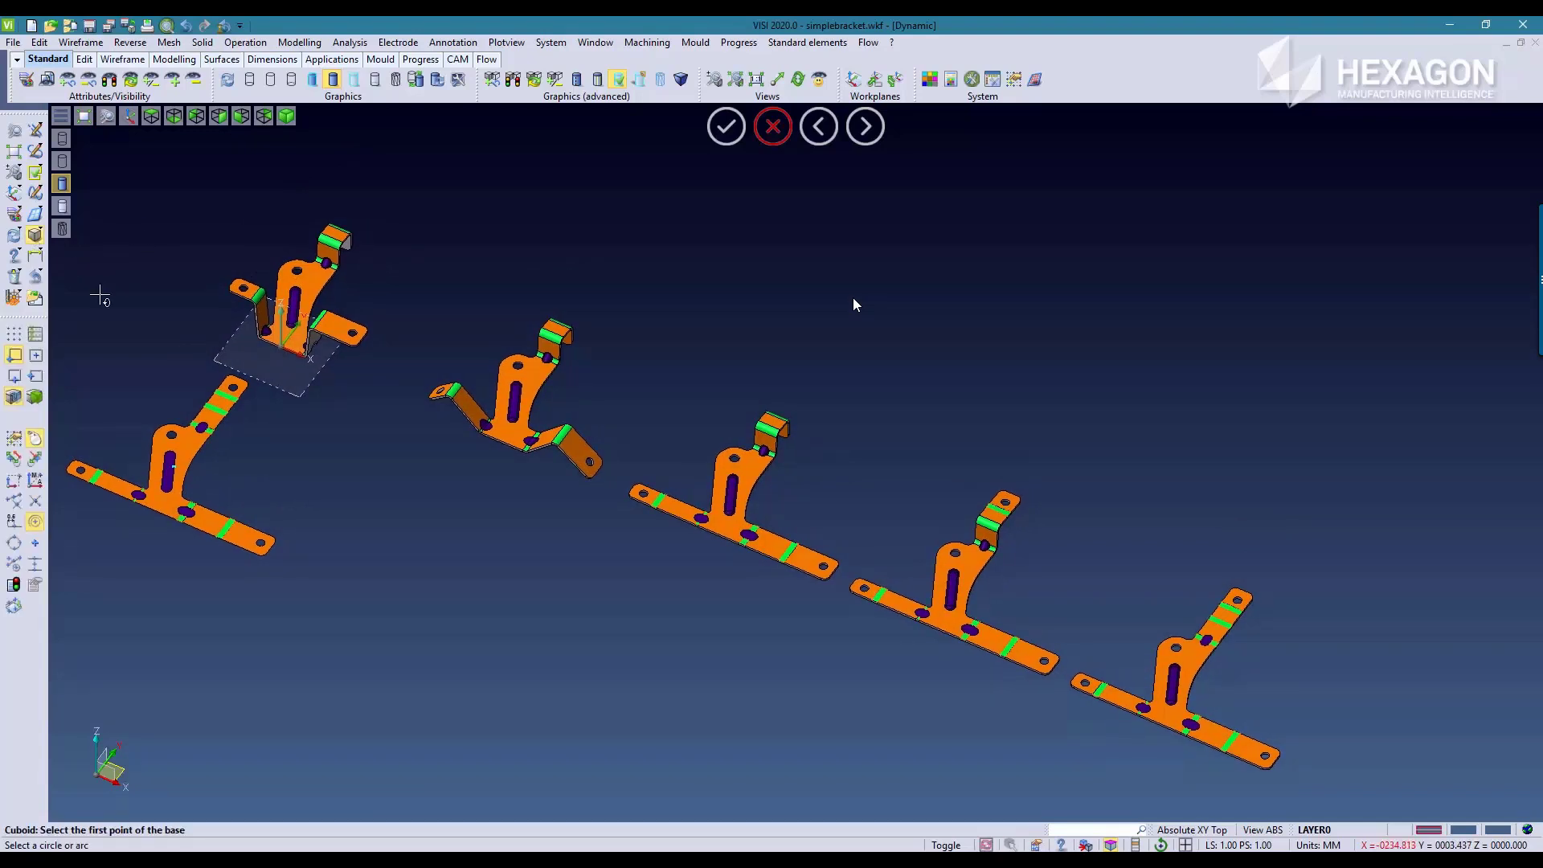
scroll(253, 320, up, 3)
scroll(254, 320, up, 6)
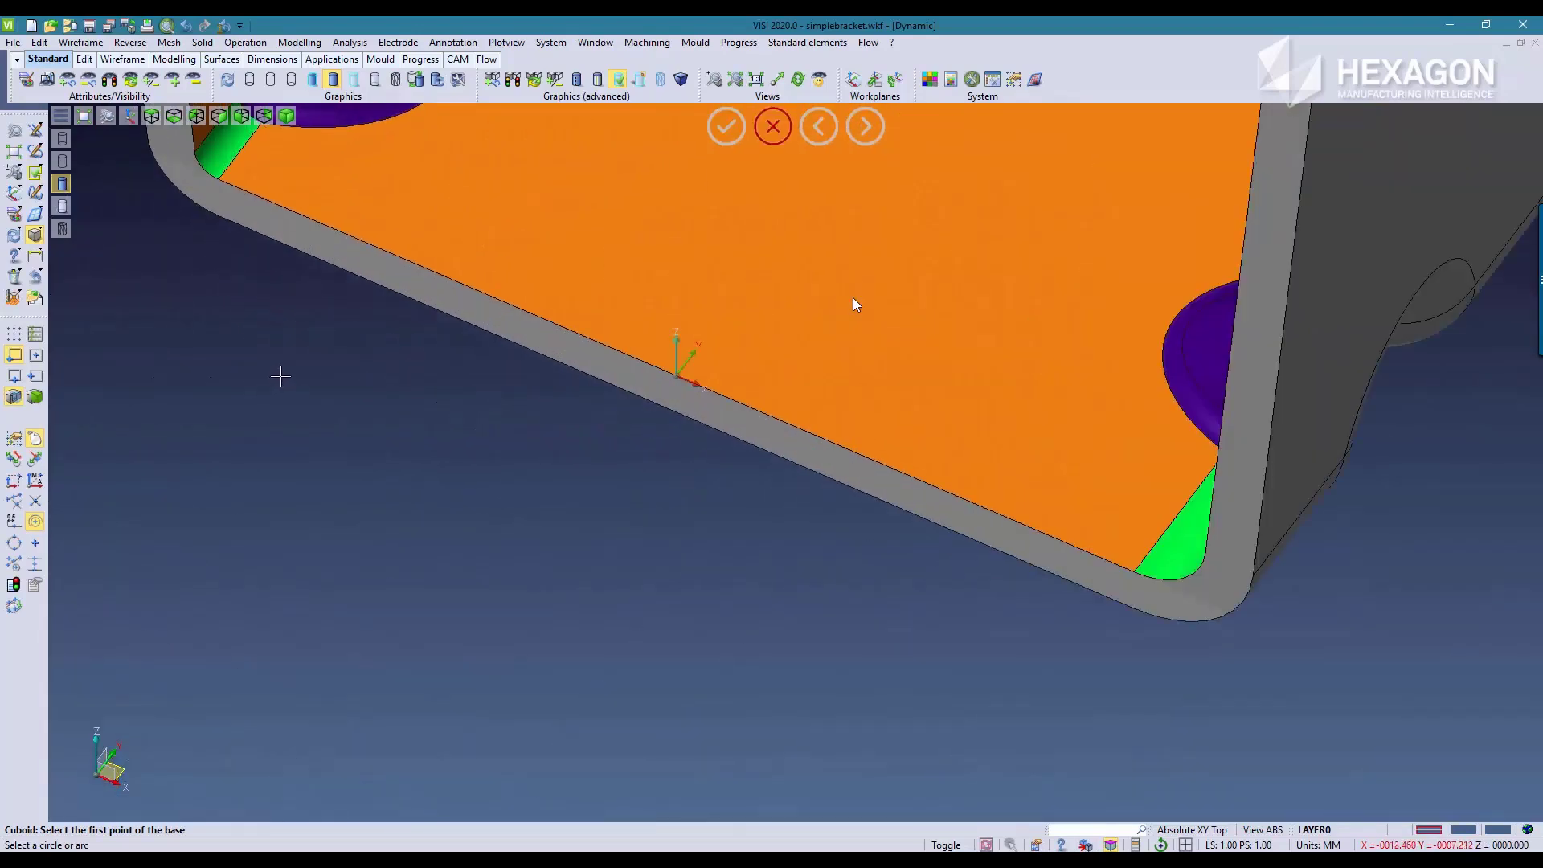
click(14, 563)
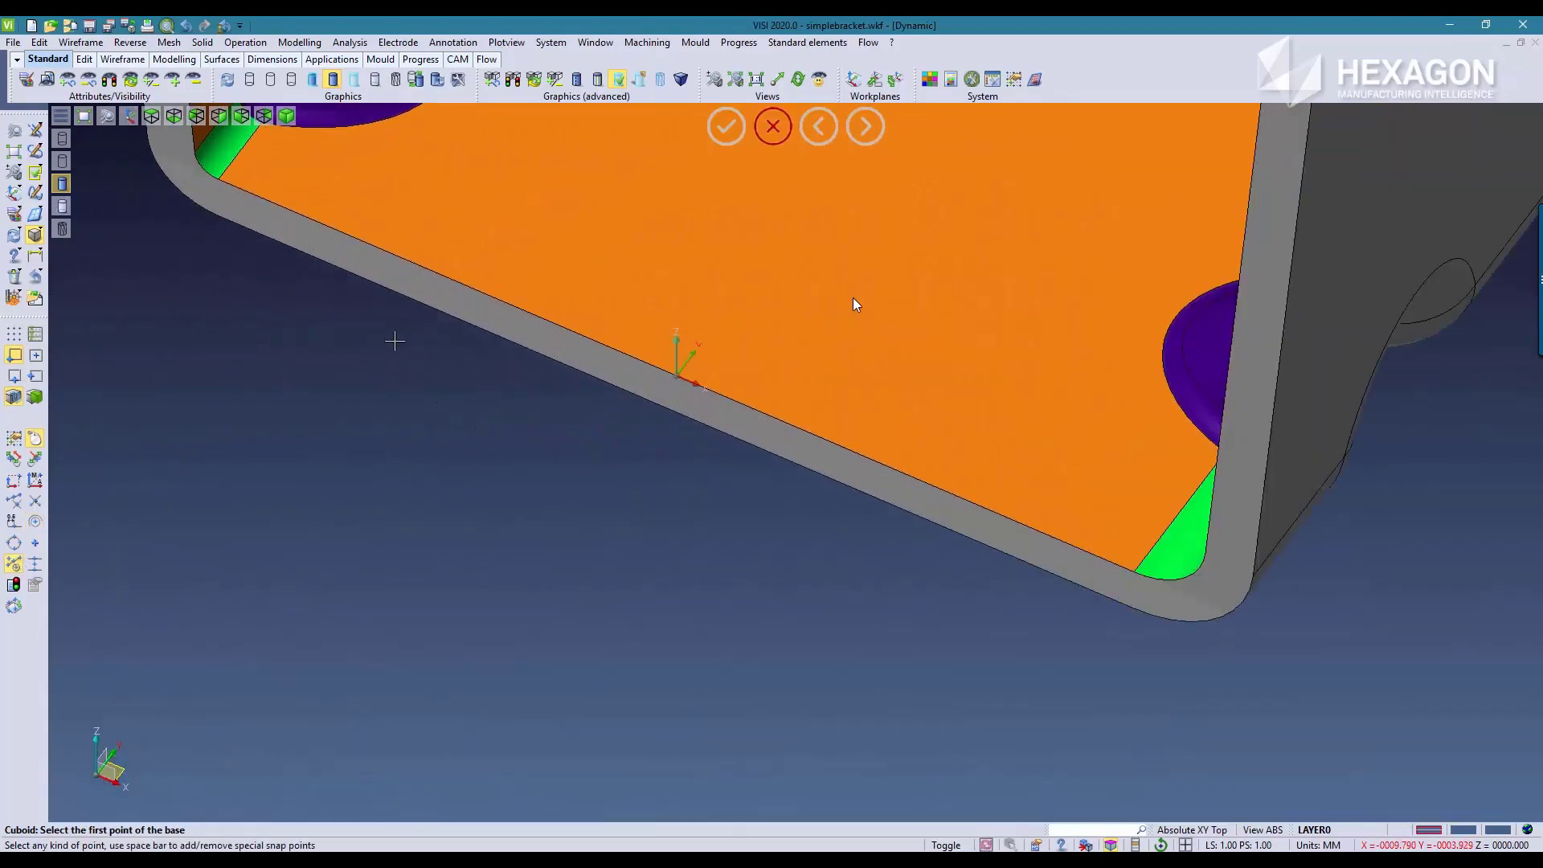
click(383, 285)
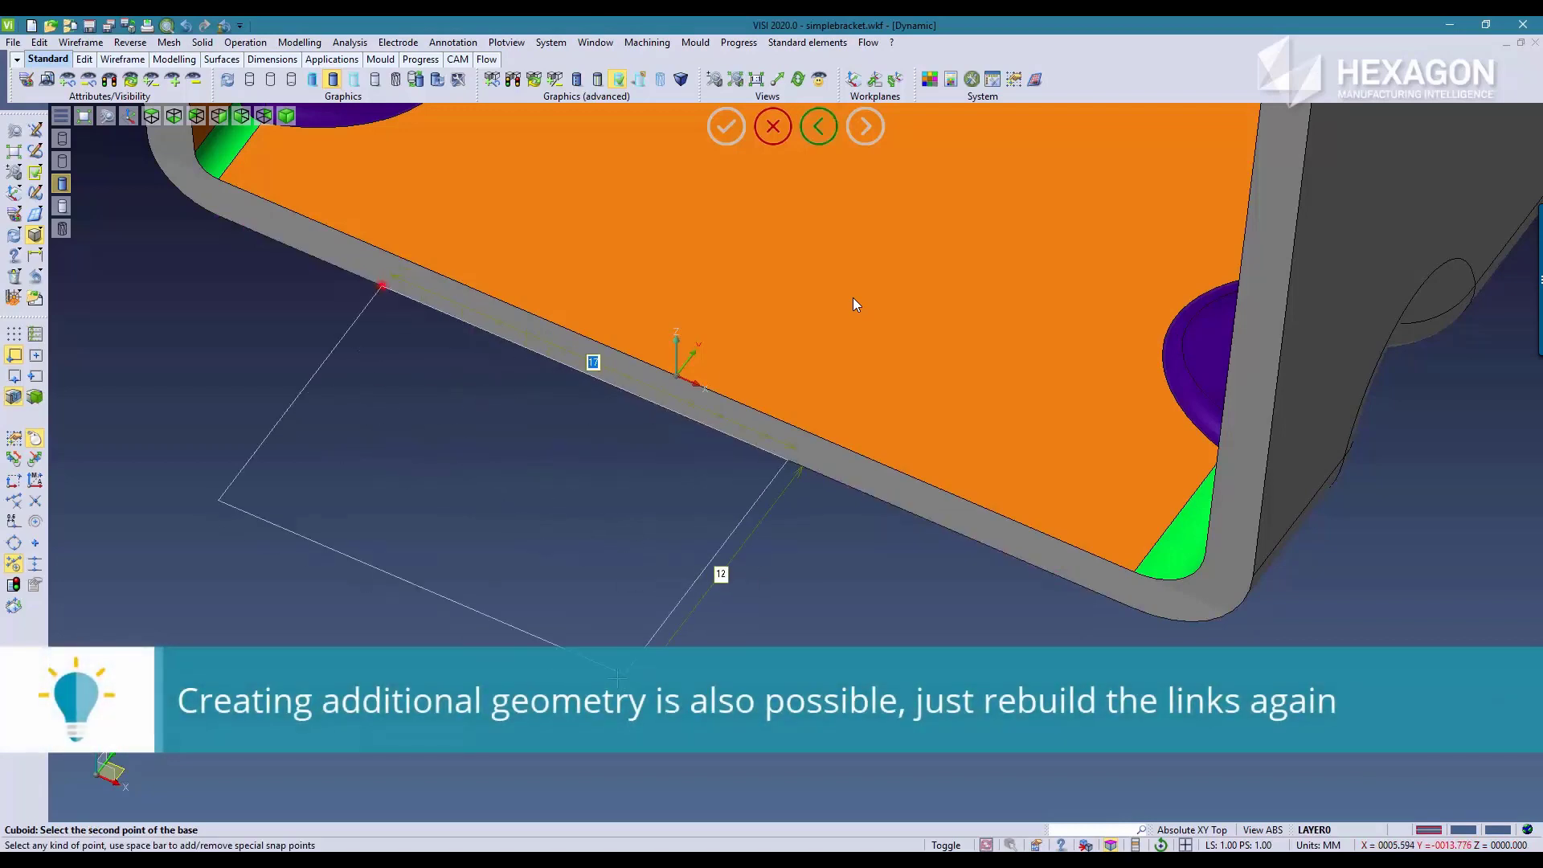
click(580, 756)
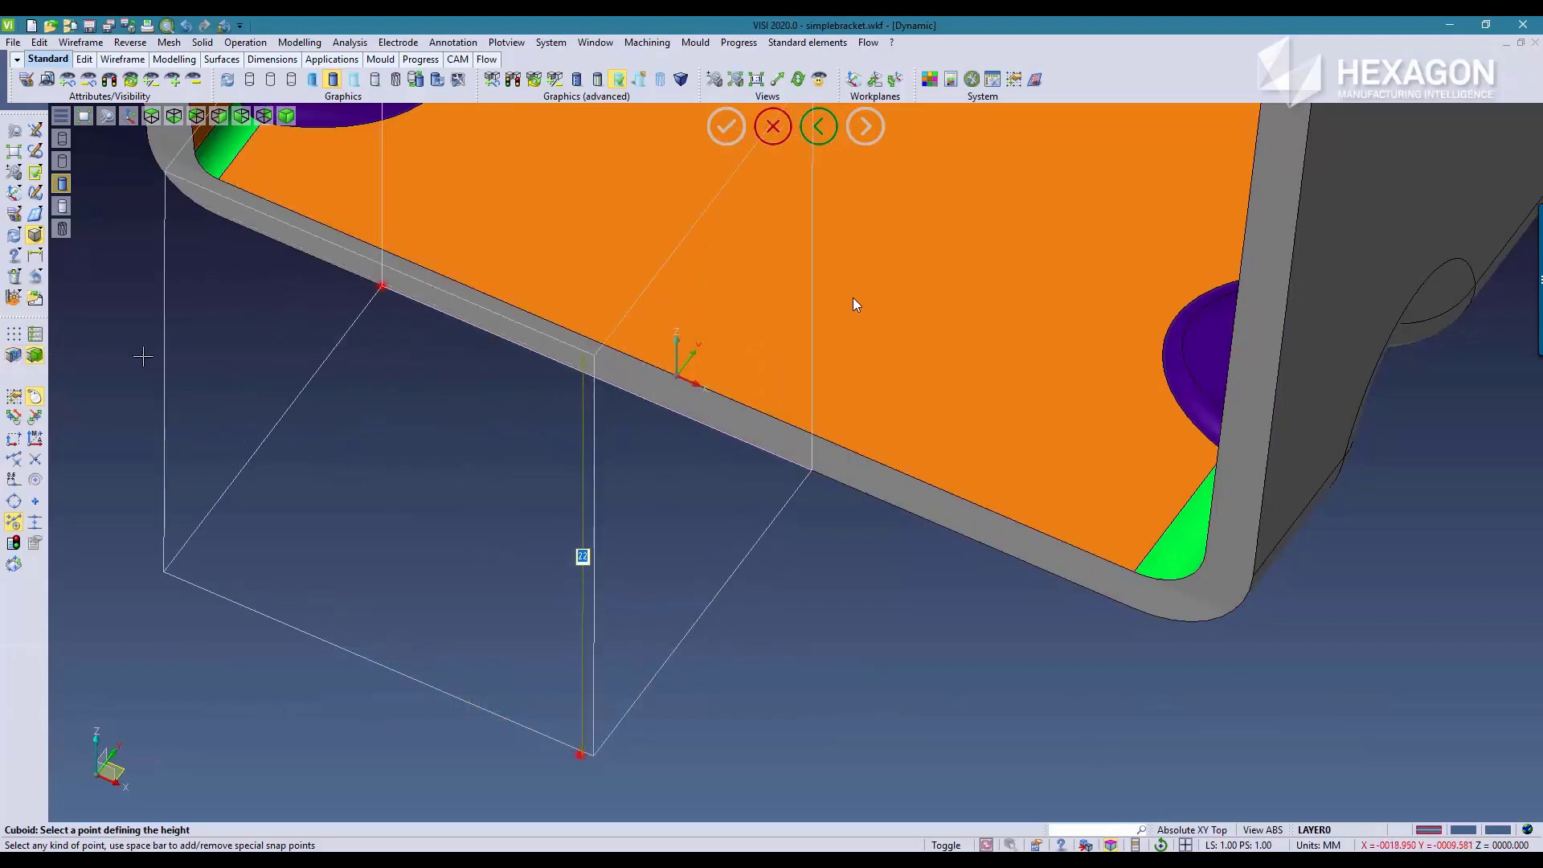
click(811, 434)
scroll(774, 634, down, 6)
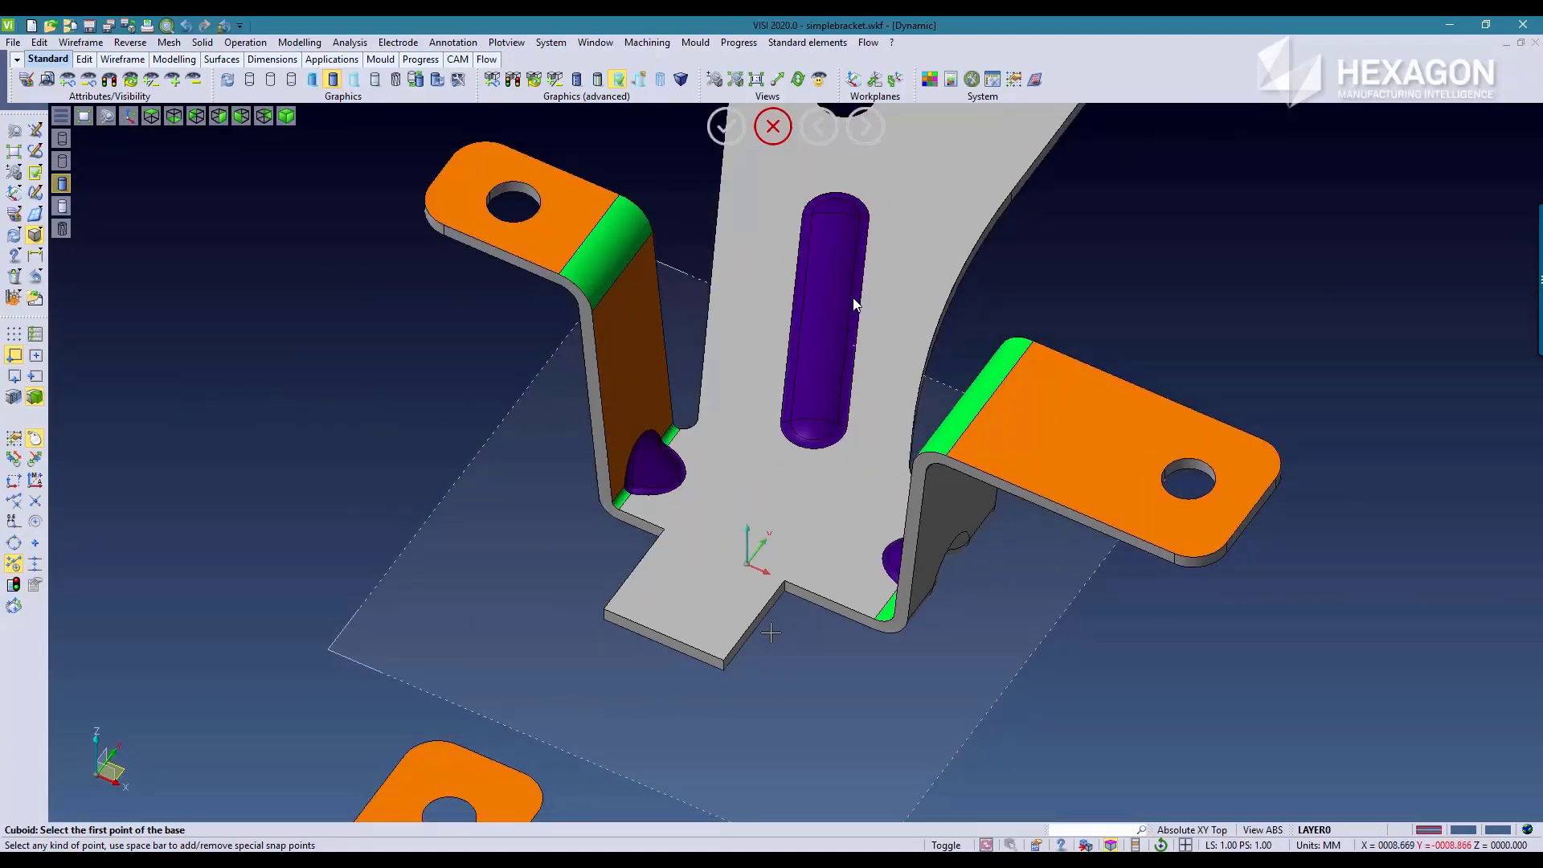
scroll(855, 304, down, 5)
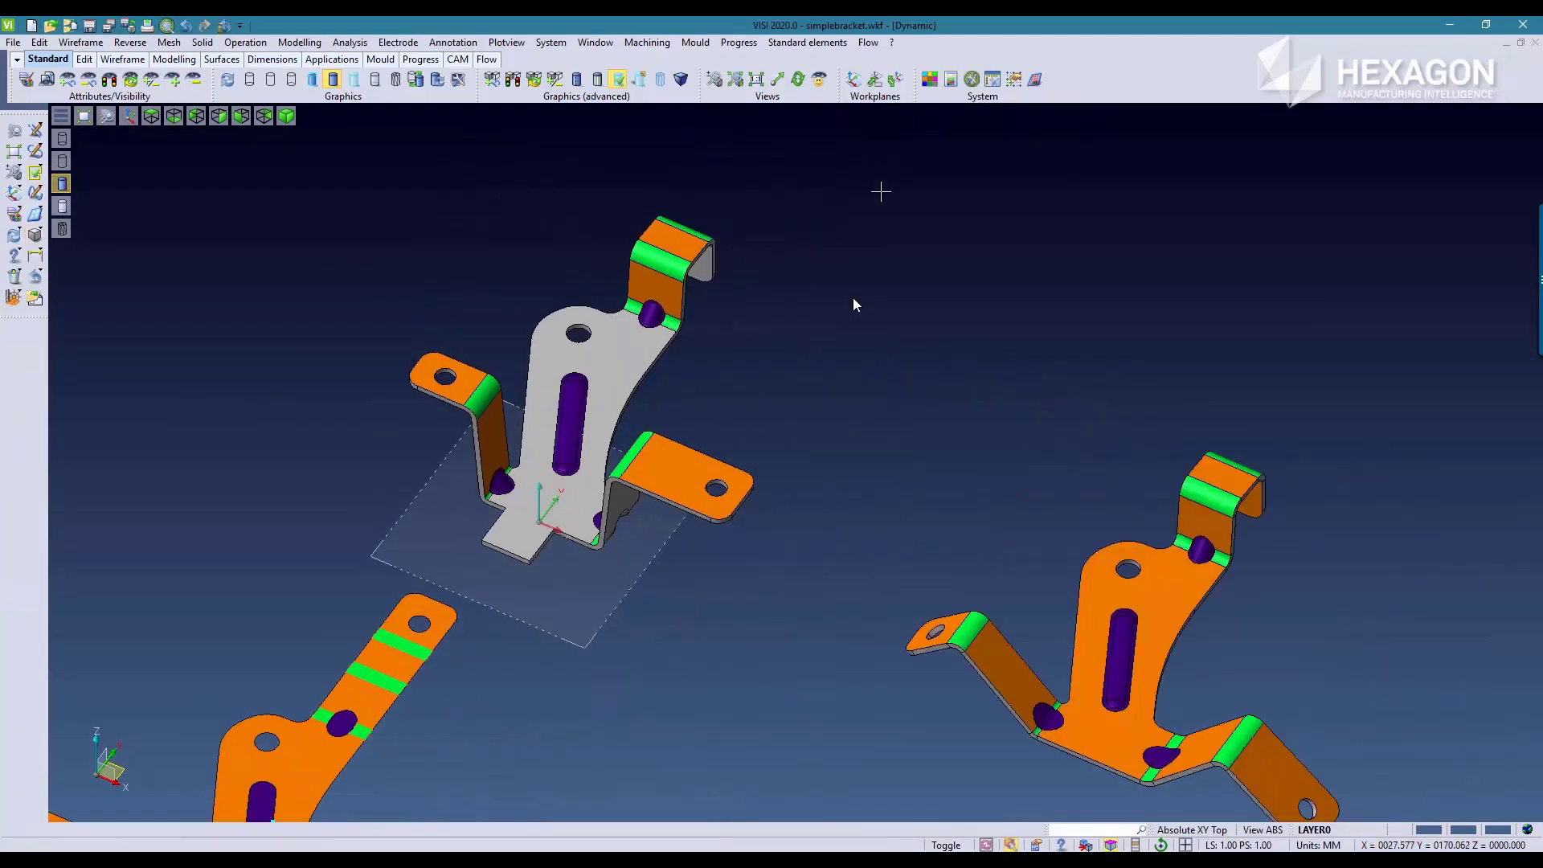
Step: Rebuild the links with Part unfolding on the folded bracket to add the new front tab to all bend stages and the blank
click(739, 42)
mouse_move(690, 83)
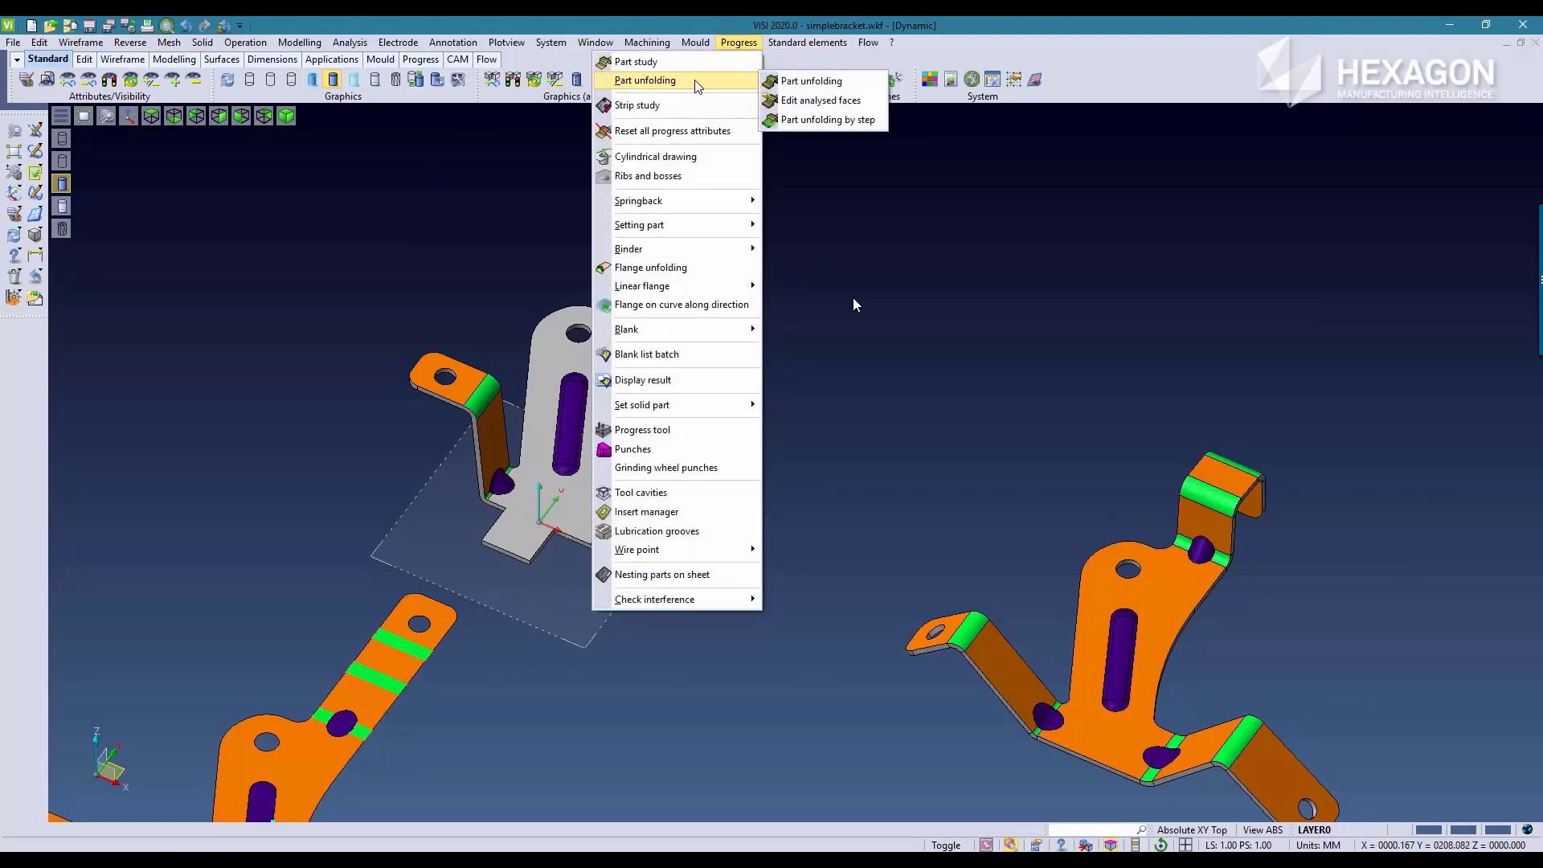
click(813, 82)
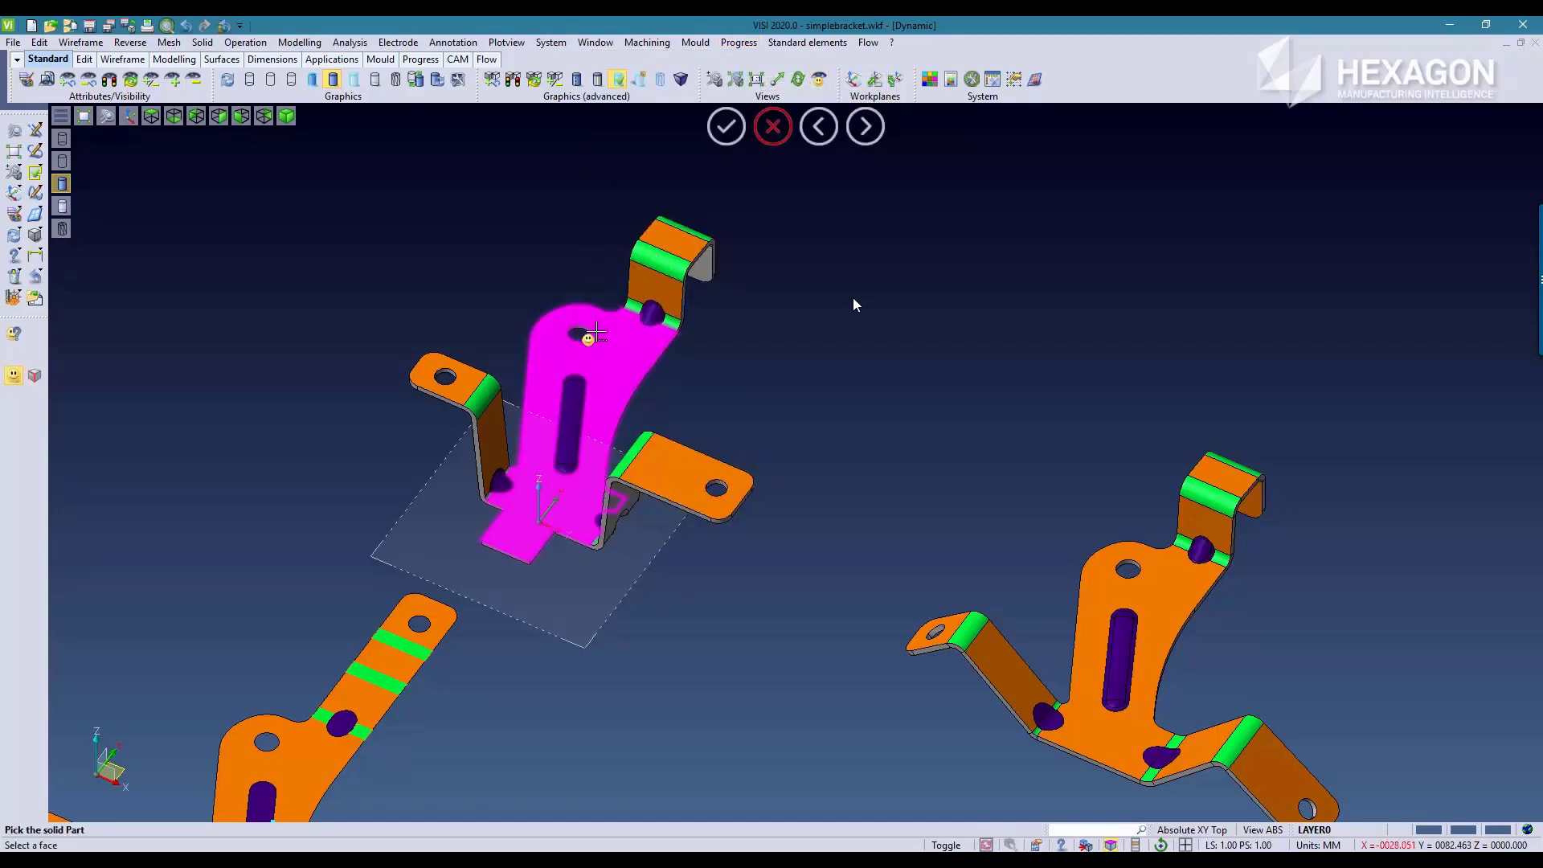
click(613, 341)
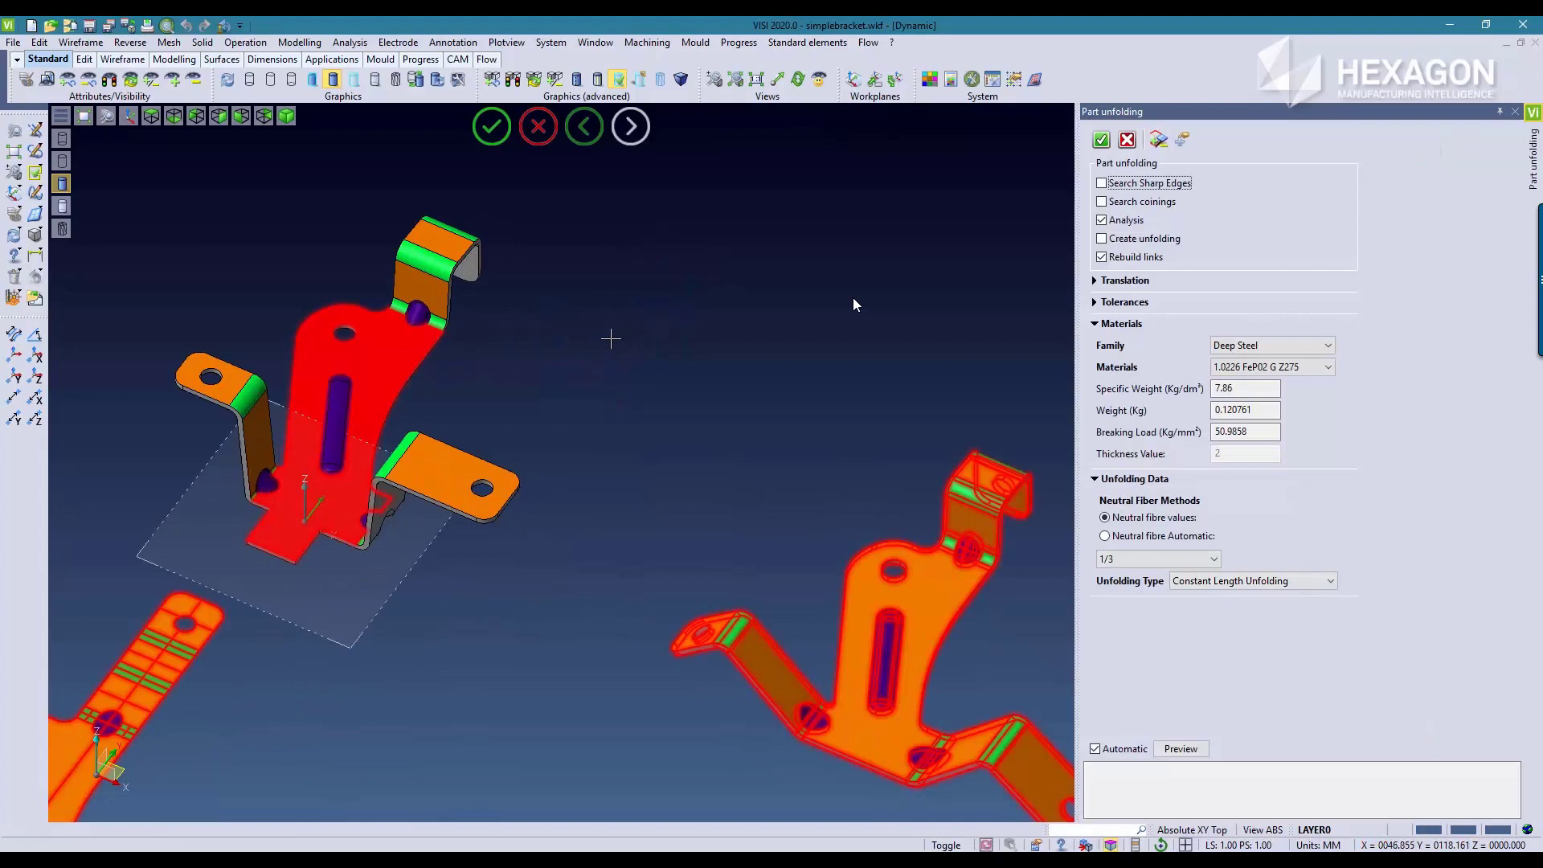
click(1100, 141)
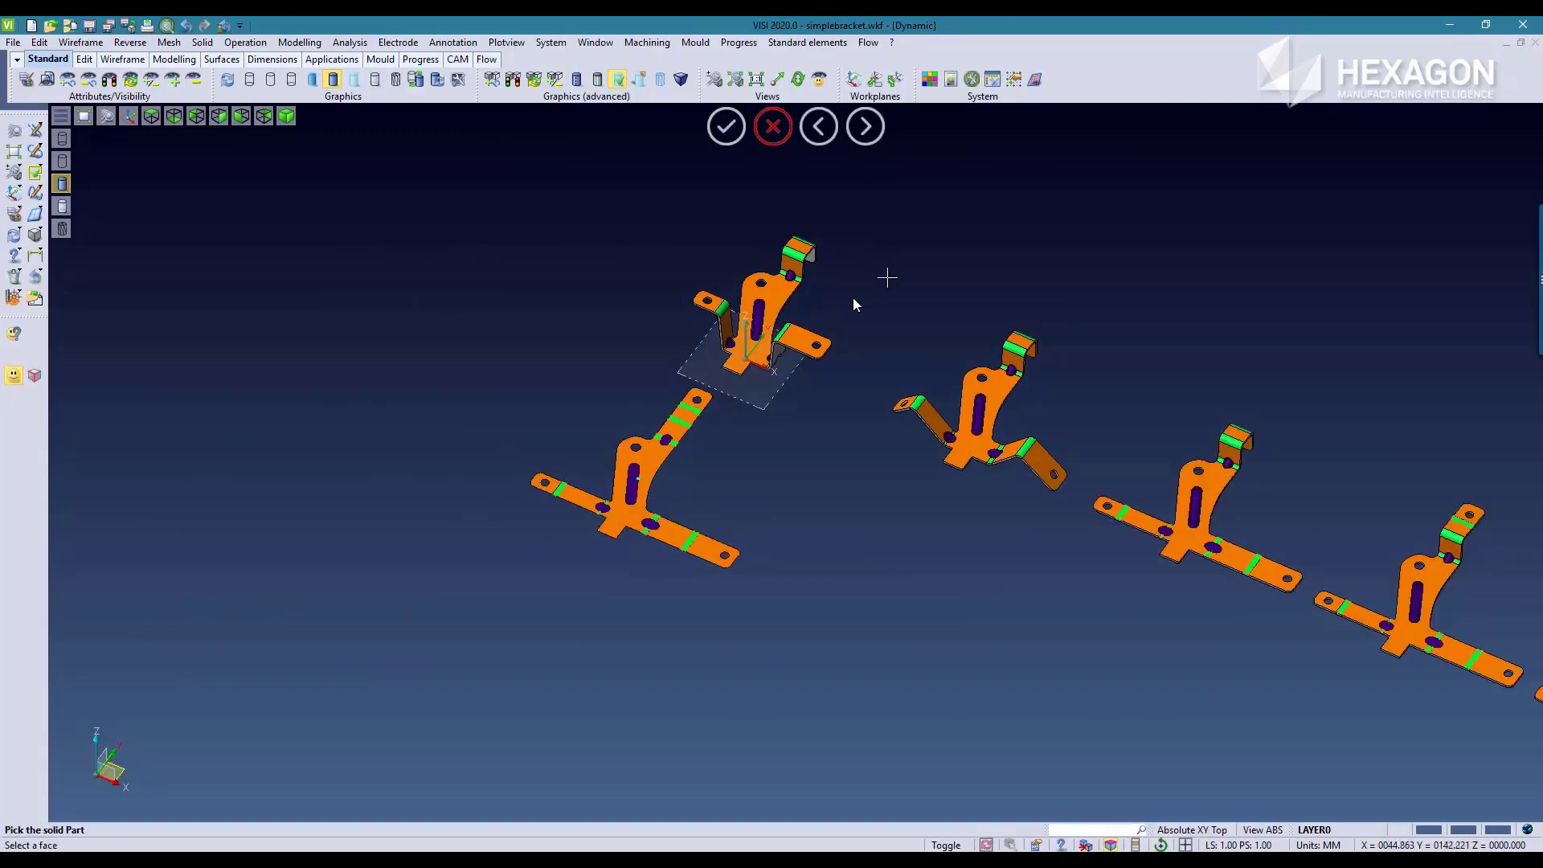
Step: Examine the new front tab on the blank and along the row of rebuilt bend stages
scroll(746, 362, up, 5)
middle_drag(888, 462, 353, 357)
scroll(353, 358, down, 2)
scroll(485, 446, down, 3)
middle_drag(1113, 770, 682, 562)
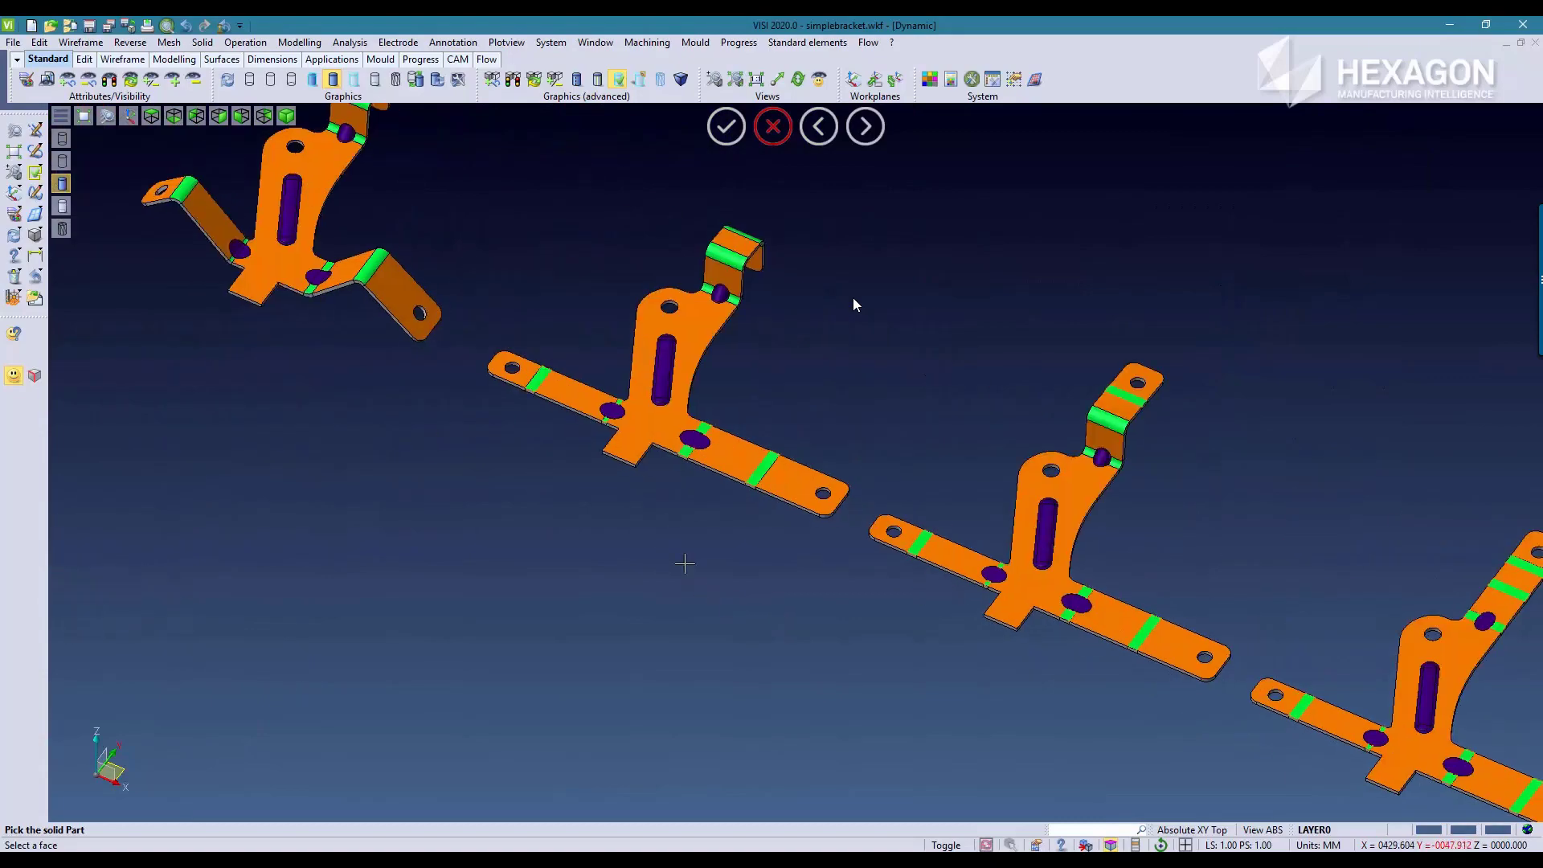
scroll(652, 581, down, 3)
middle_drag(514, 534, 679, 506)
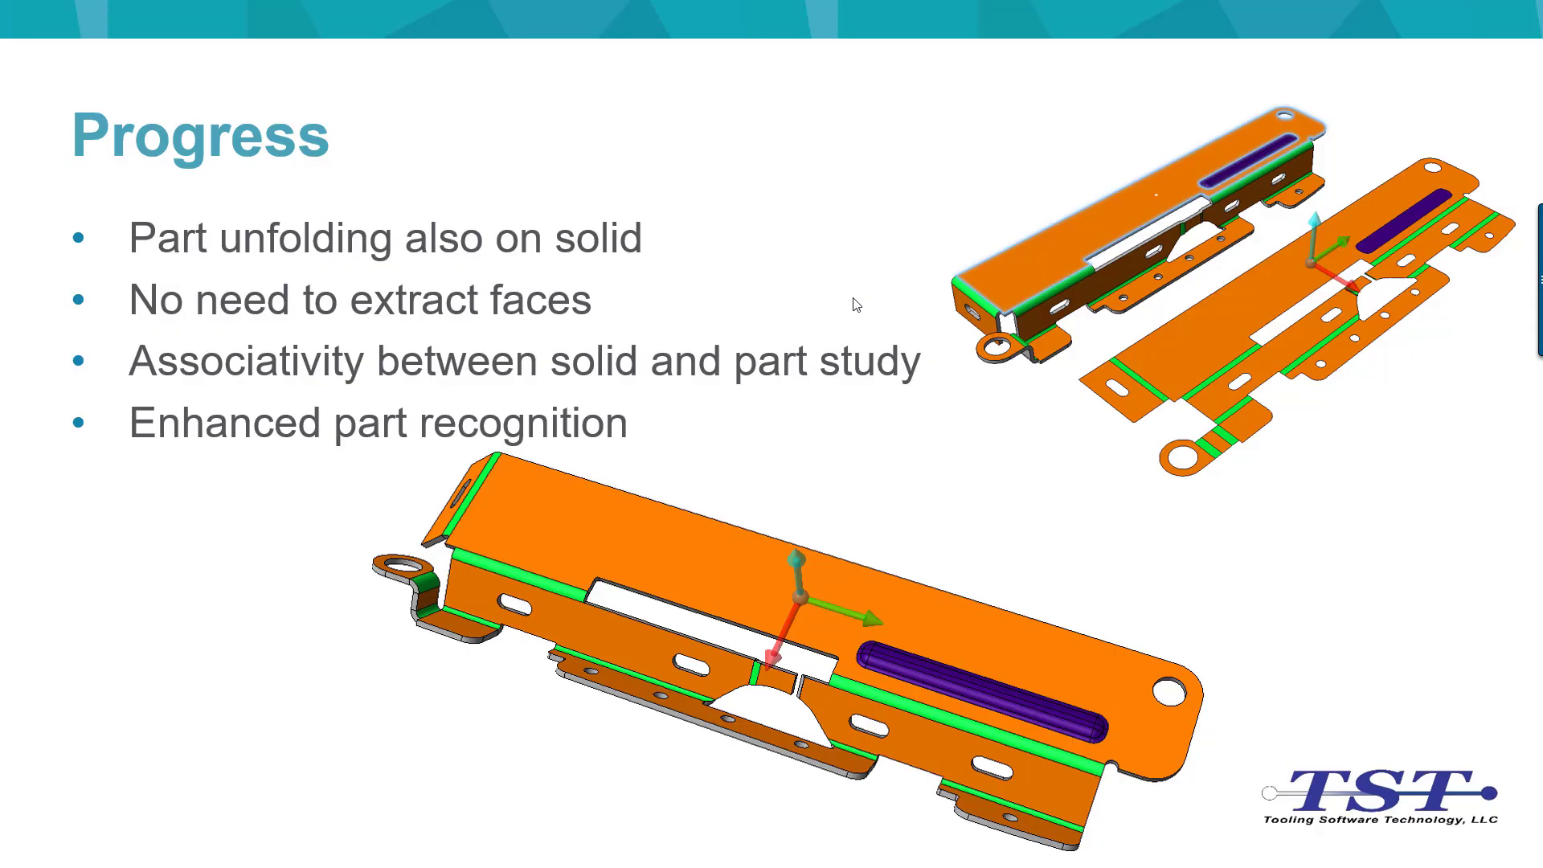
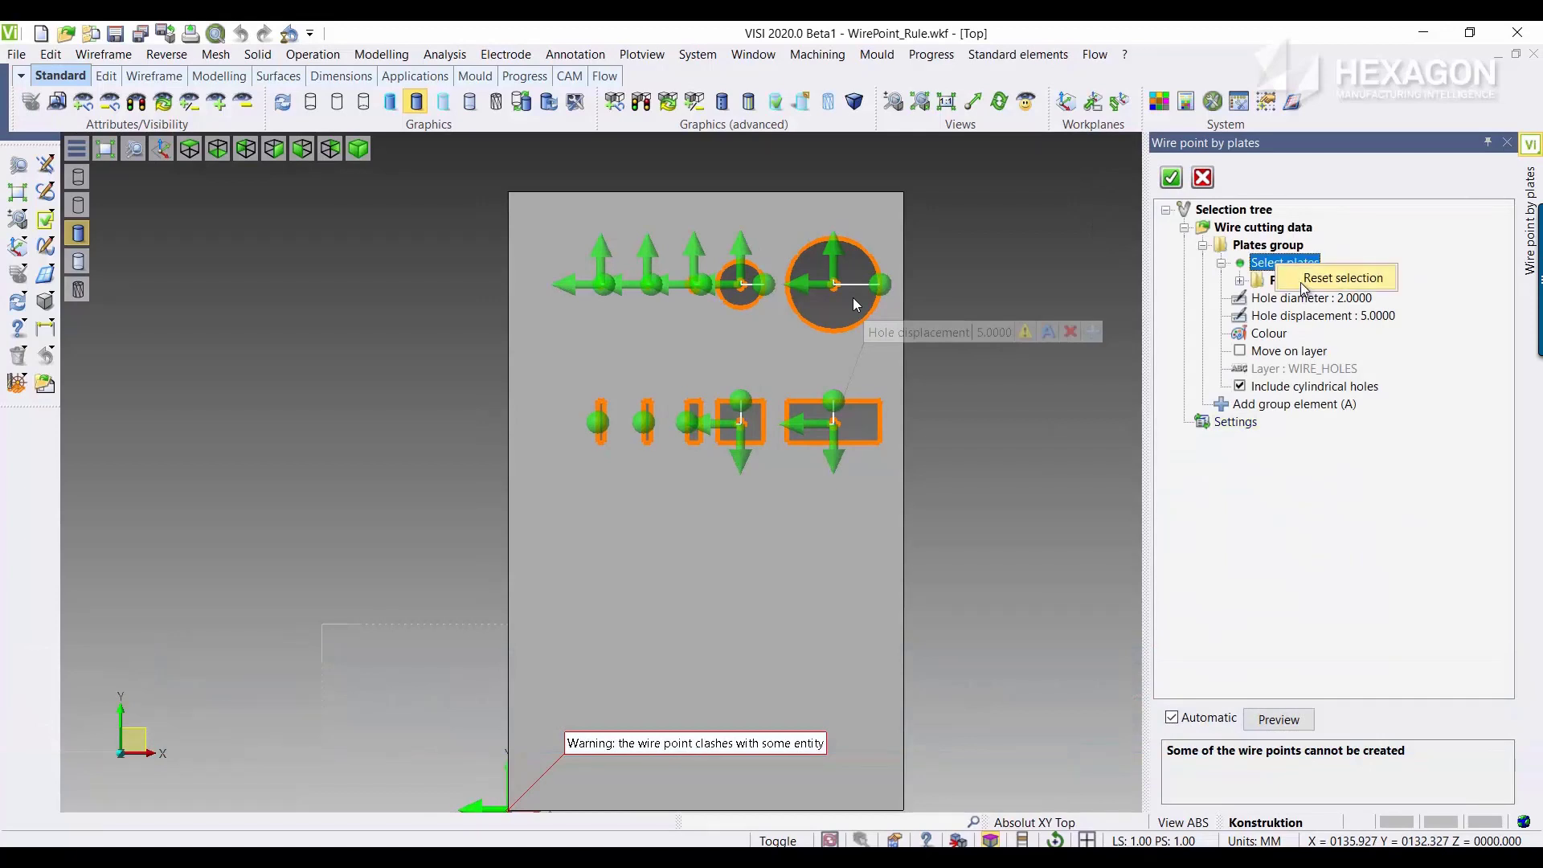
Step: Reselect the plate to regenerate the wire start hole preview with the defined rules
click(1283, 264)
click(902, 274)
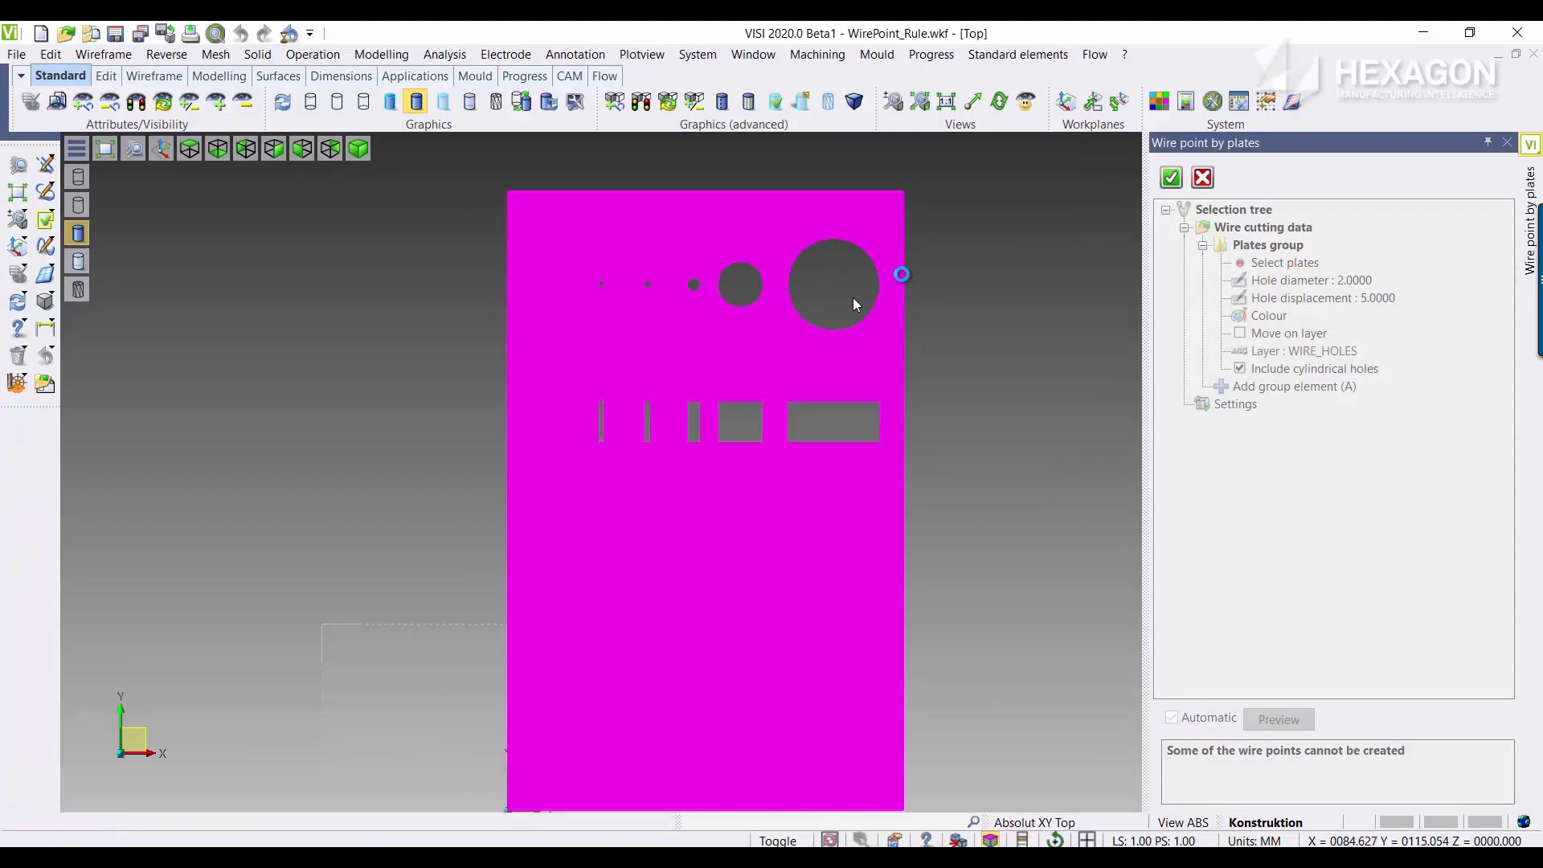
scroll(929, 275, up, 2)
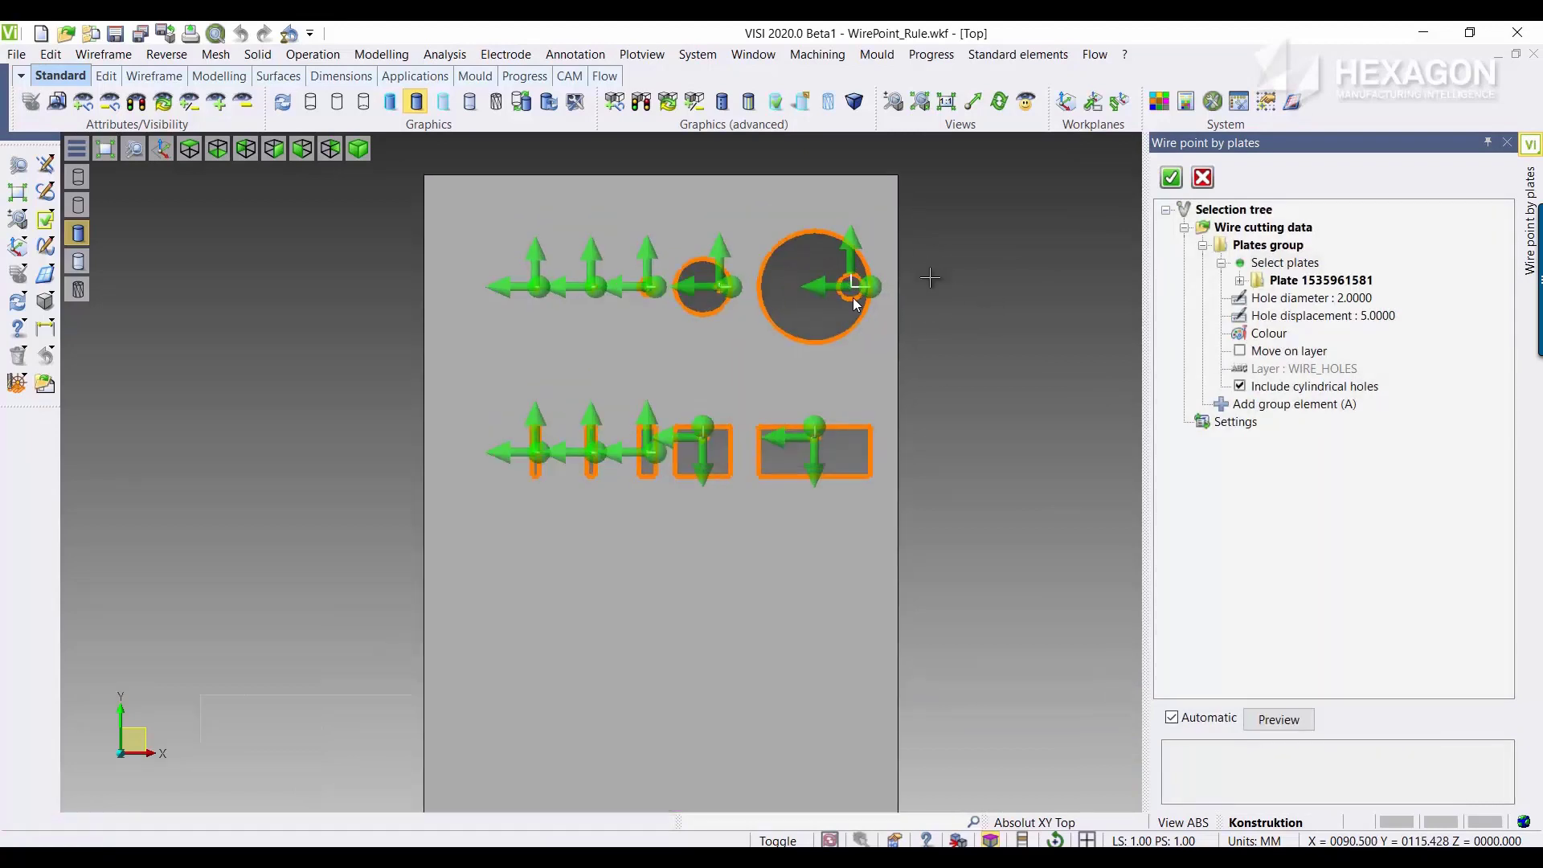
Step: Examine the hole diameter and displacement of wire points 14, 15 and 16 to check the applied rules
click(1241, 280)
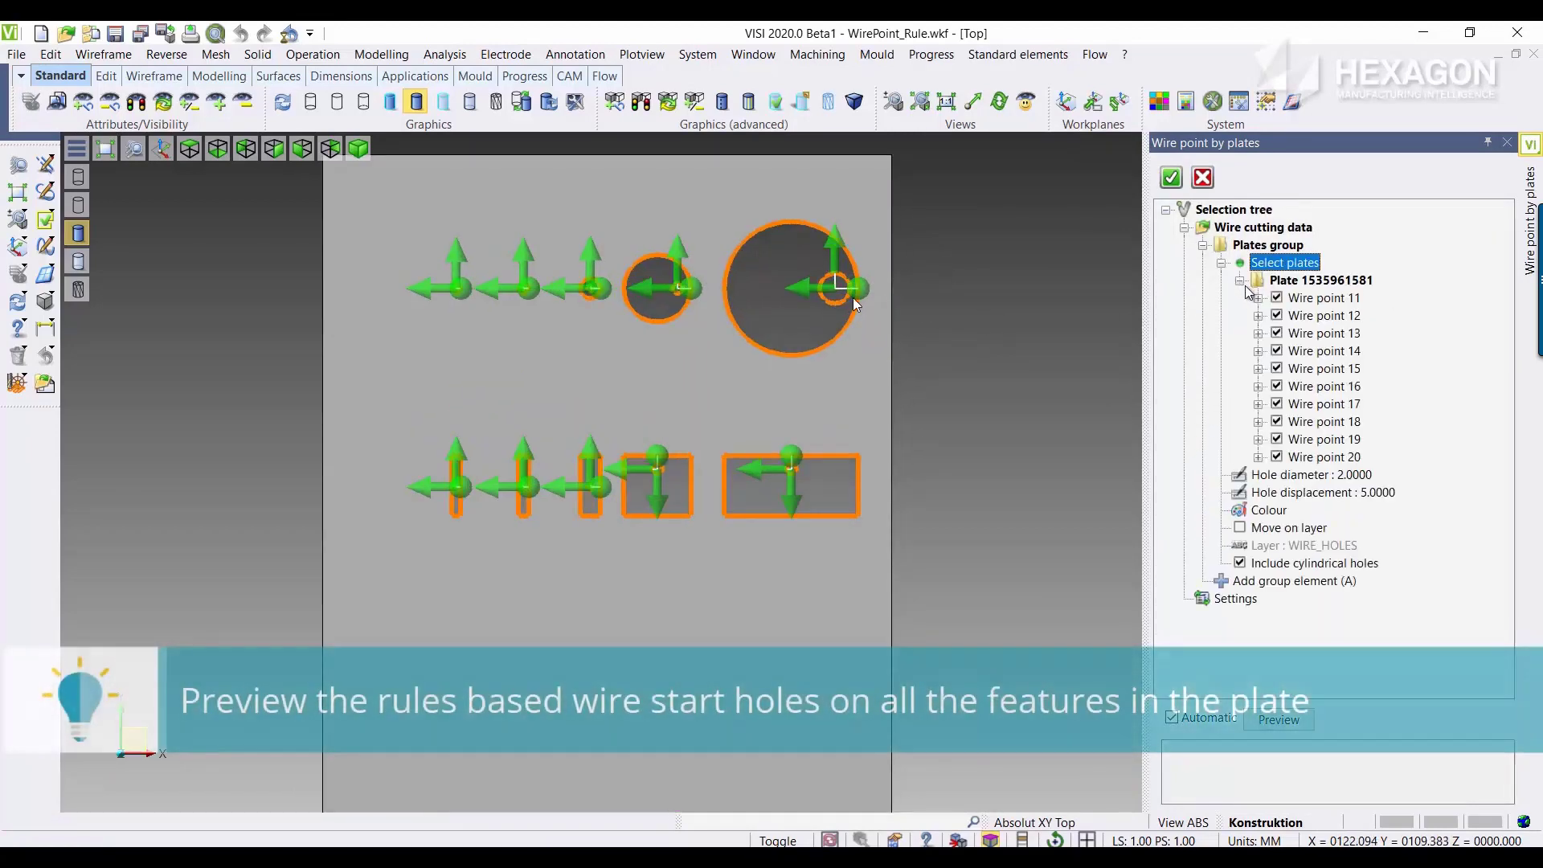
click(1307, 335)
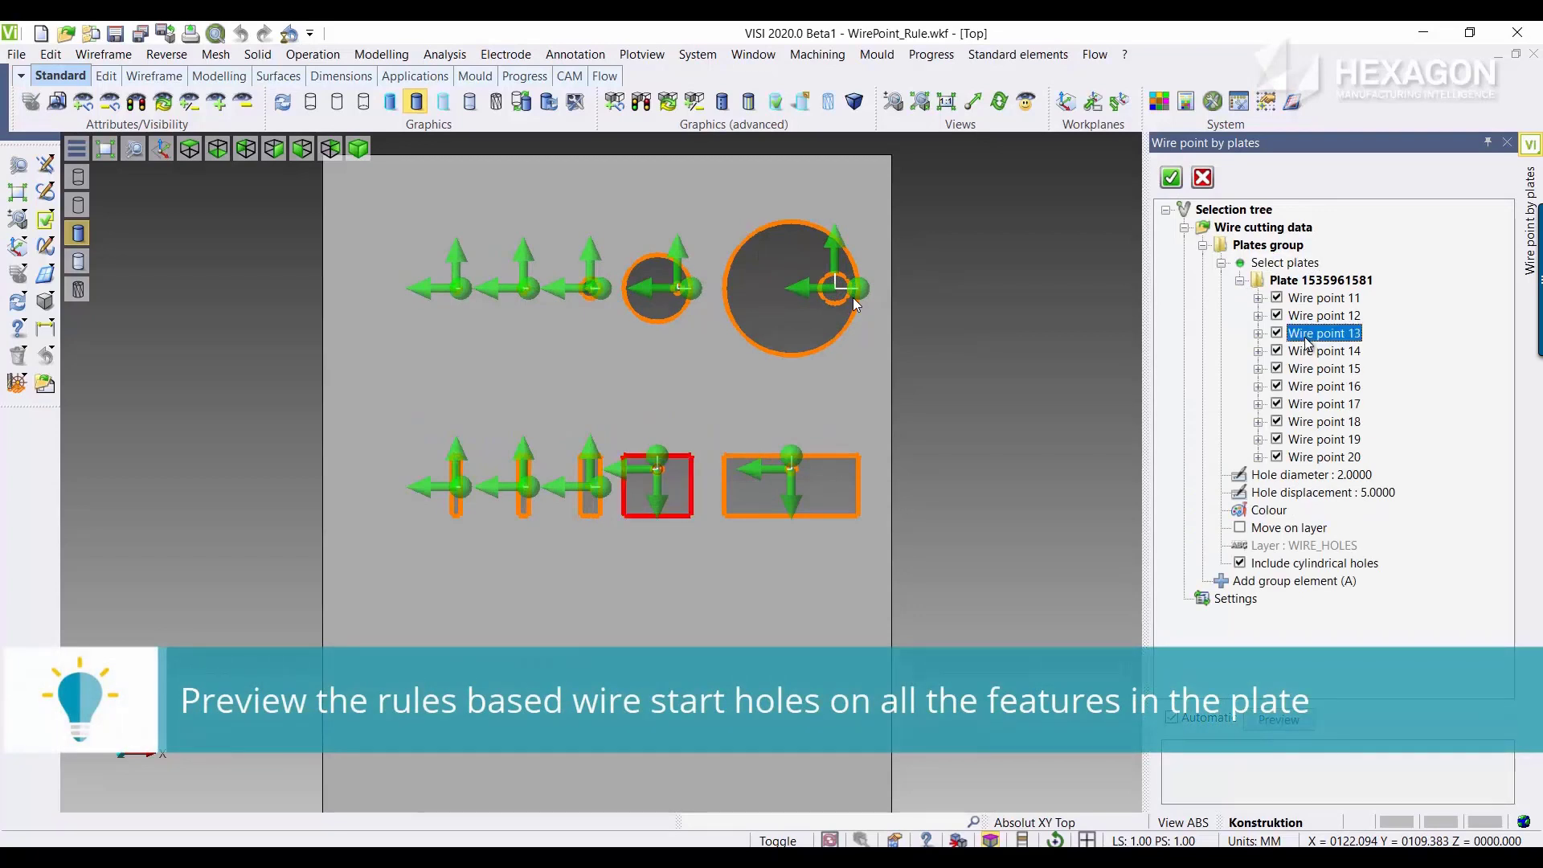
click(1310, 351)
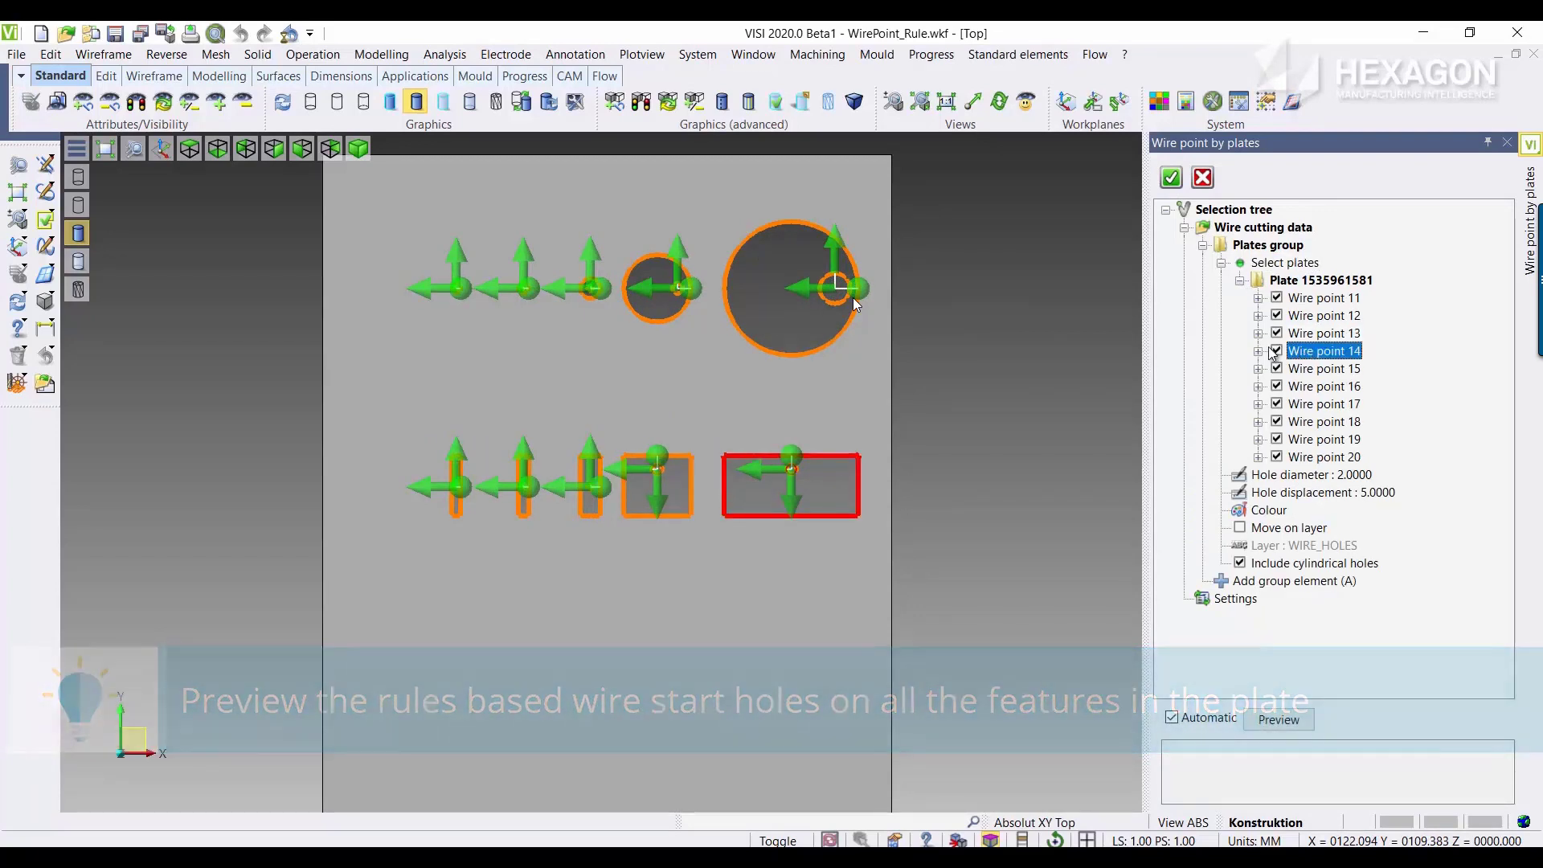
click(1258, 352)
click(1341, 369)
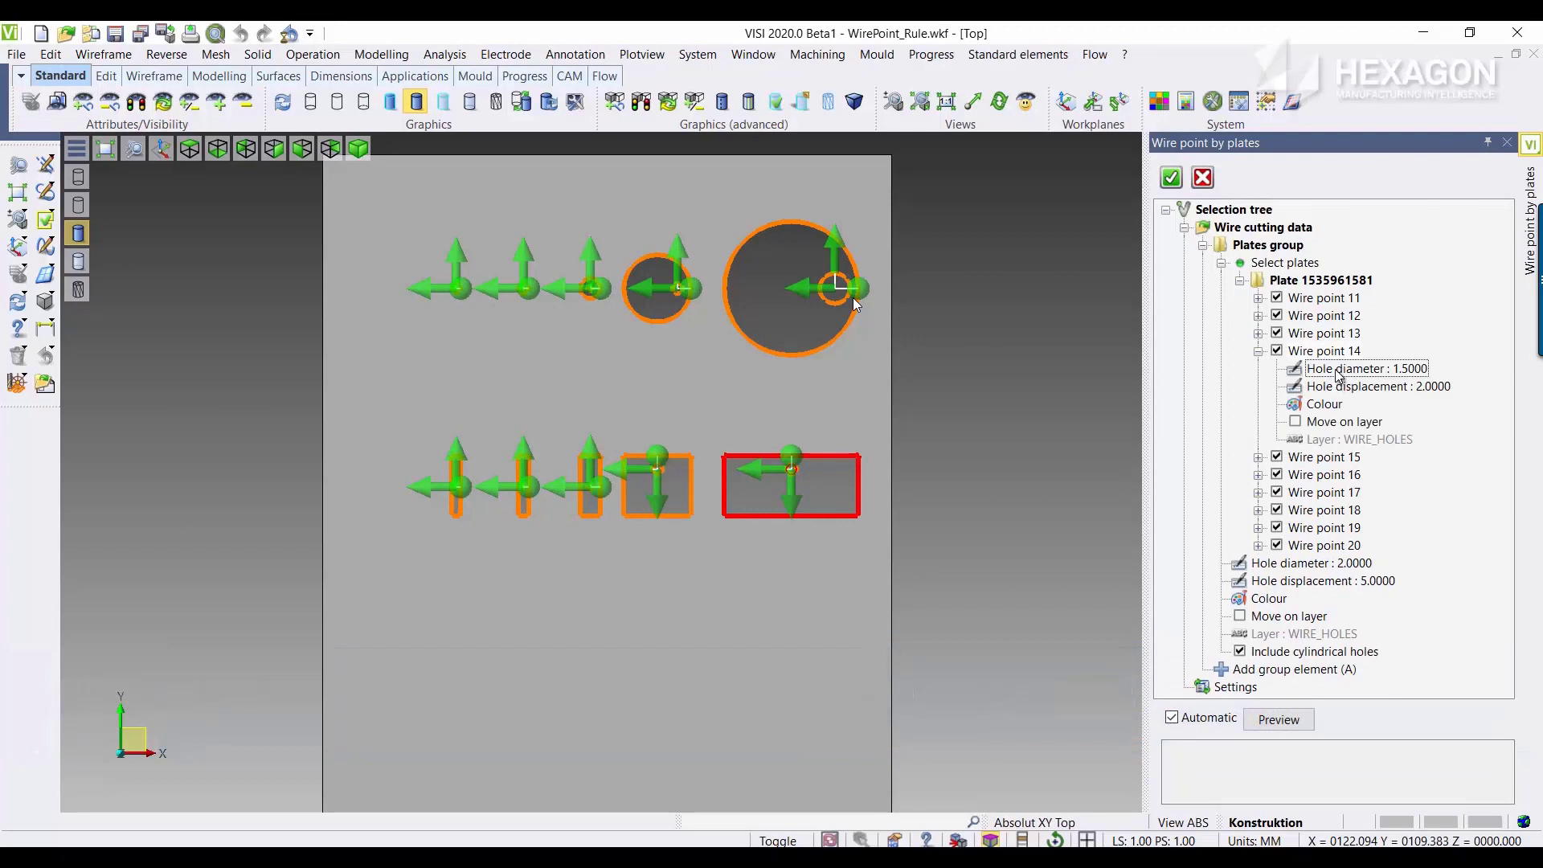
click(1344, 387)
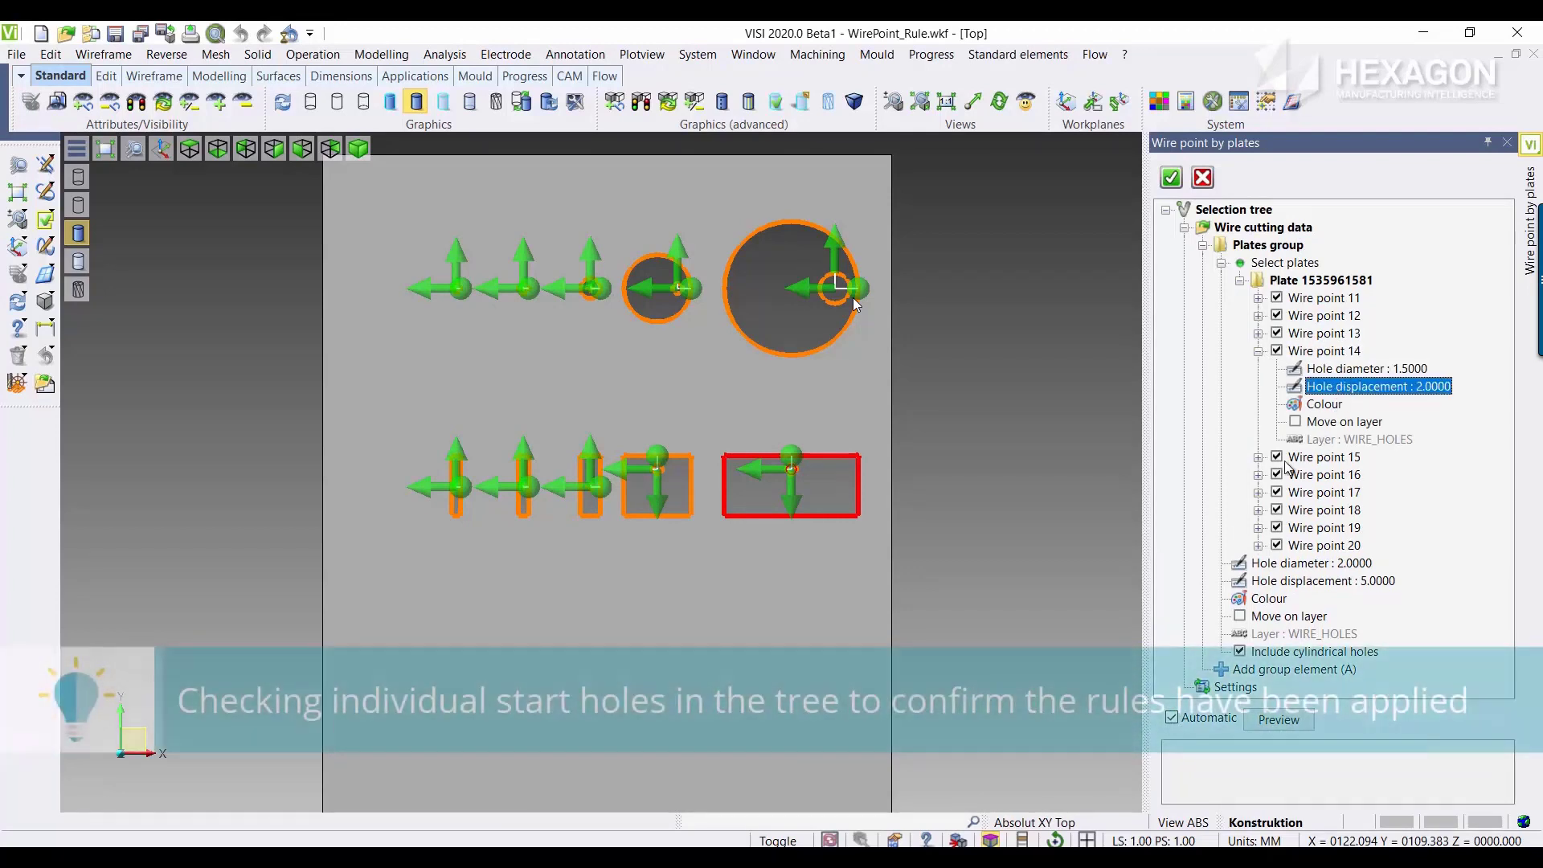
click(1259, 457)
click(1325, 457)
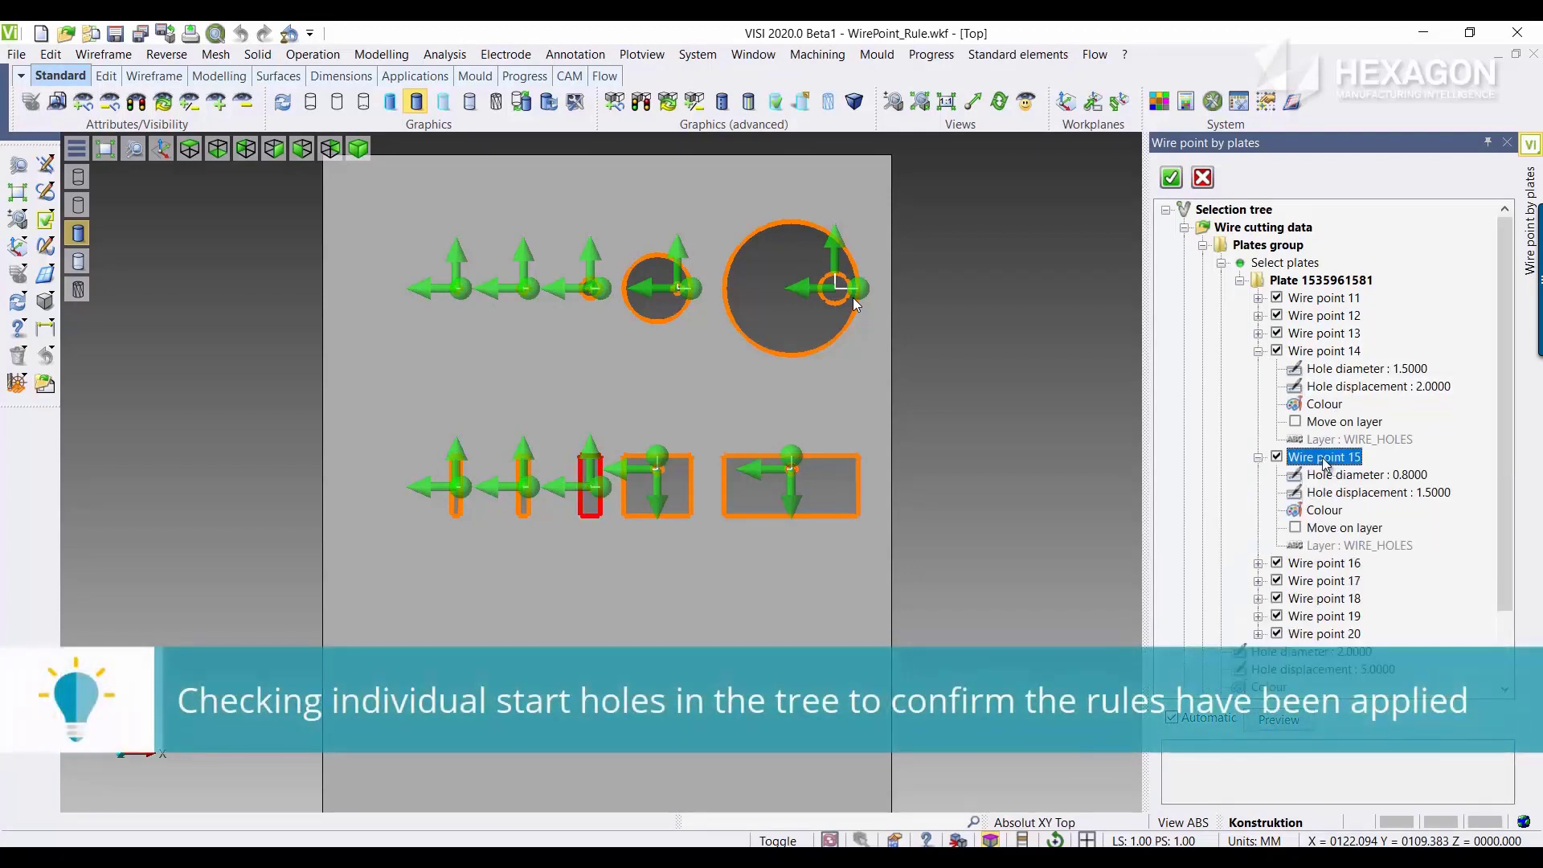
click(1259, 458)
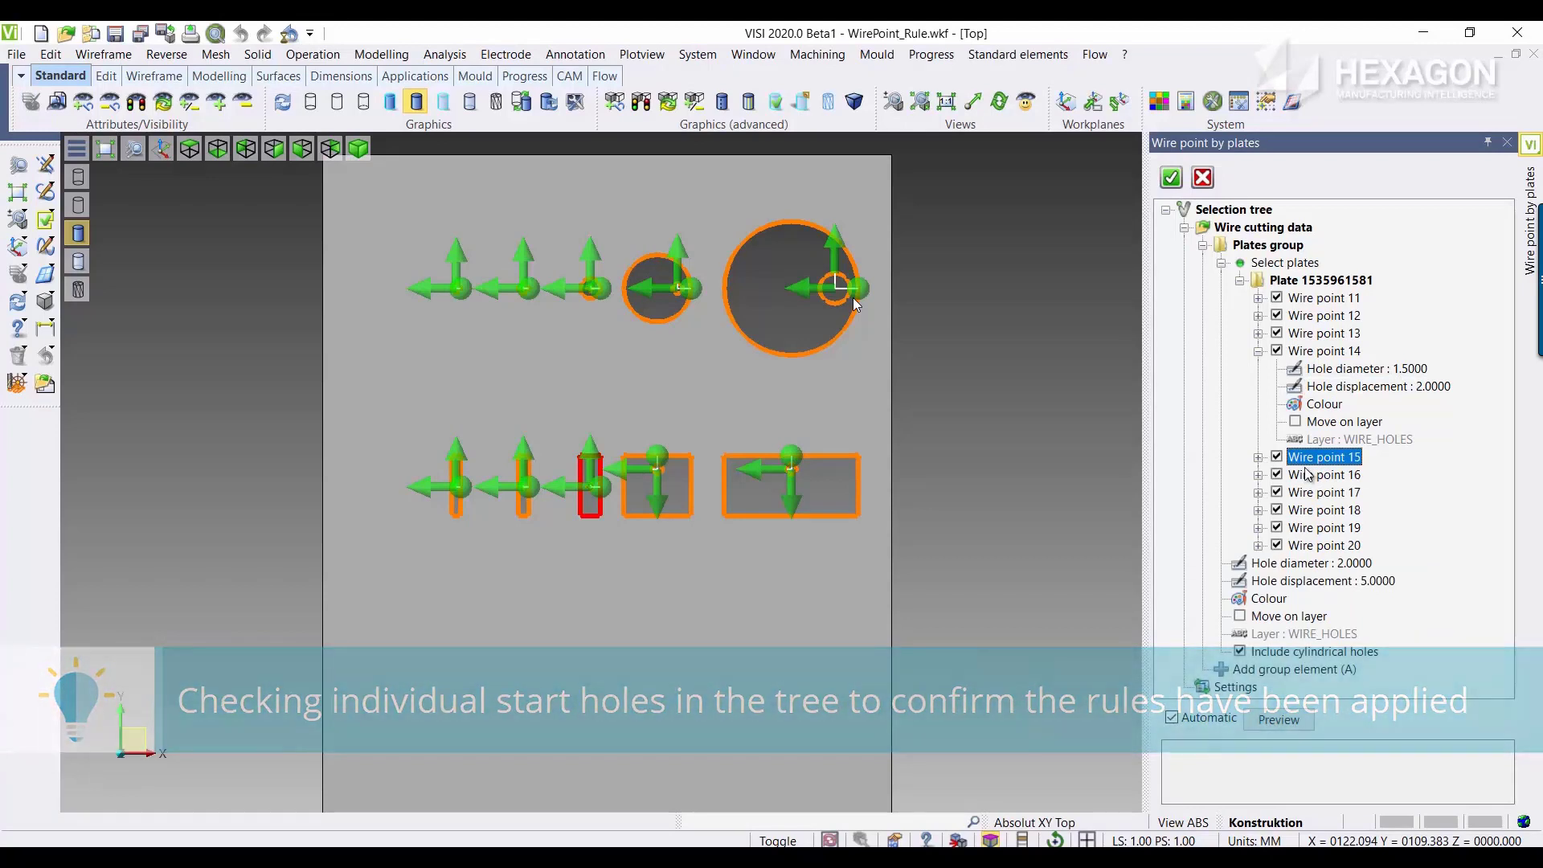
click(1310, 476)
click(1258, 475)
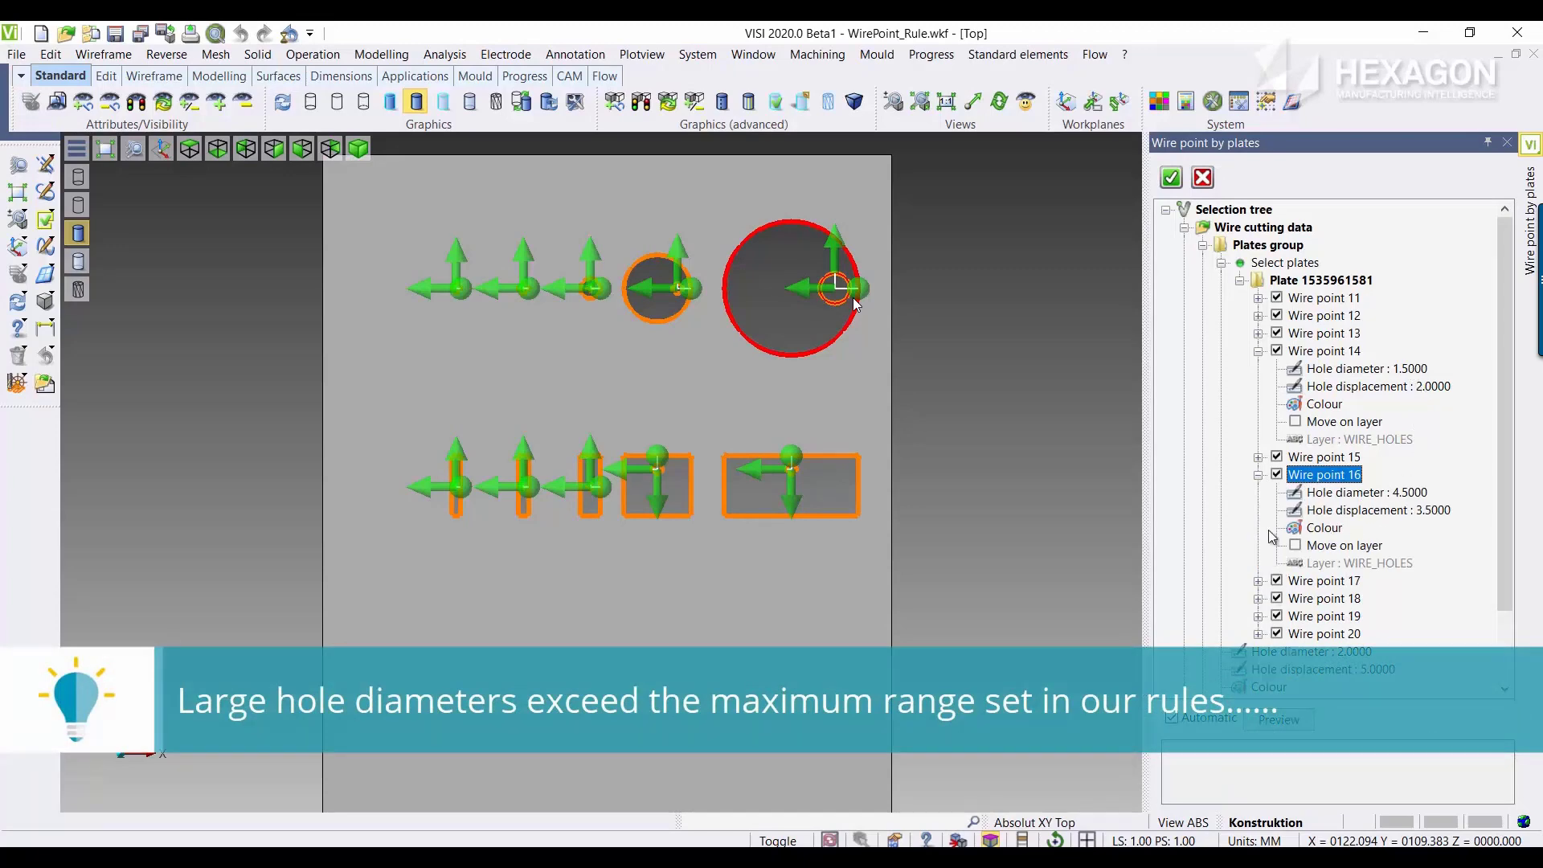
Step: Check the Other parameters for out-of-range features in the wire point rules, and create the wire start holes on the plate
scroll(1351, 577, down, 2)
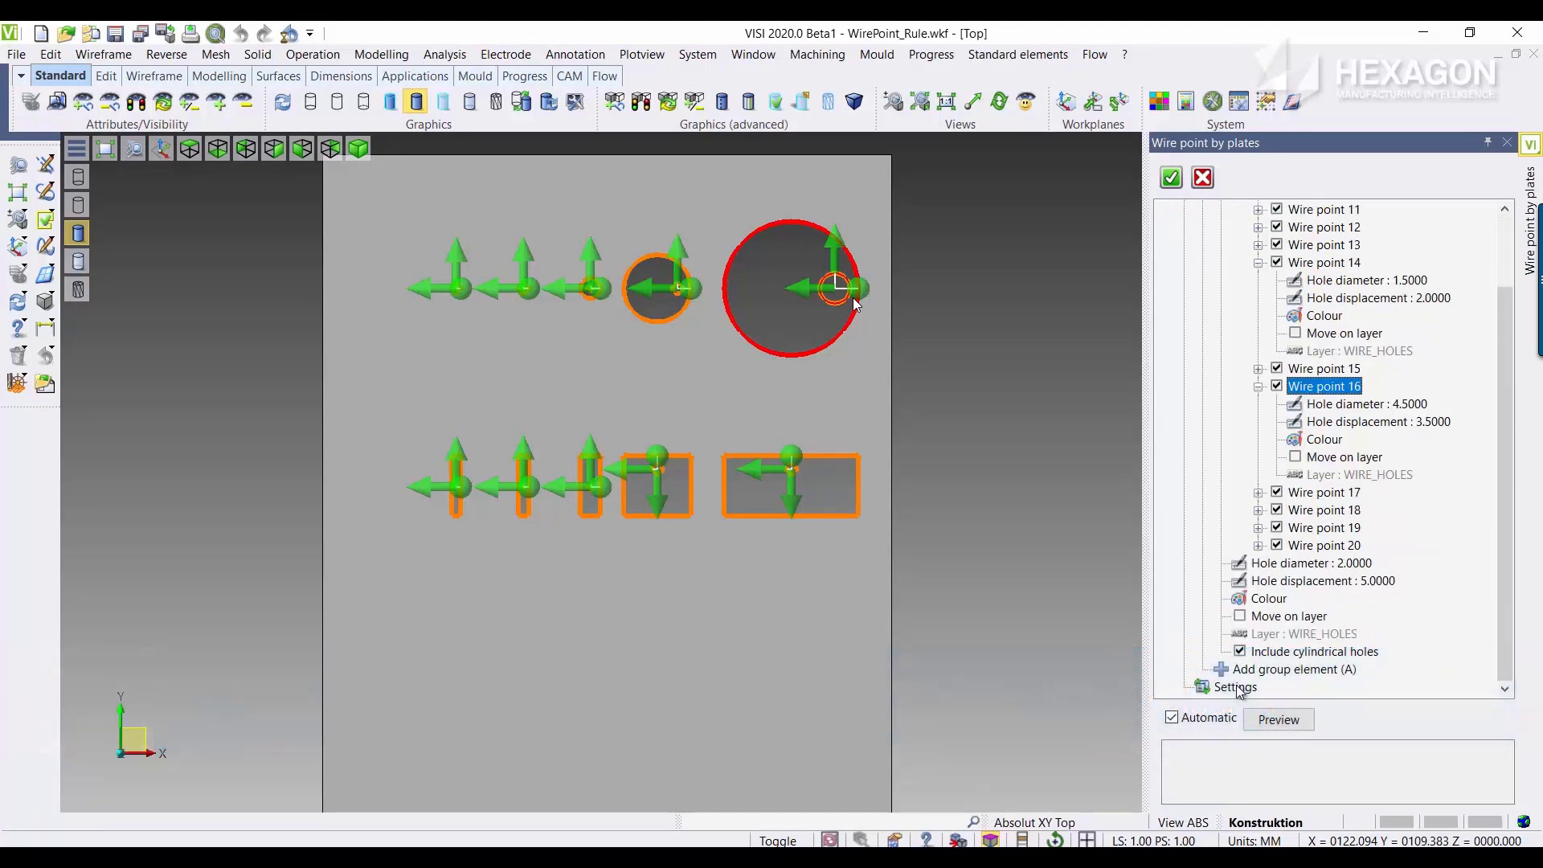
double_click(1236, 687)
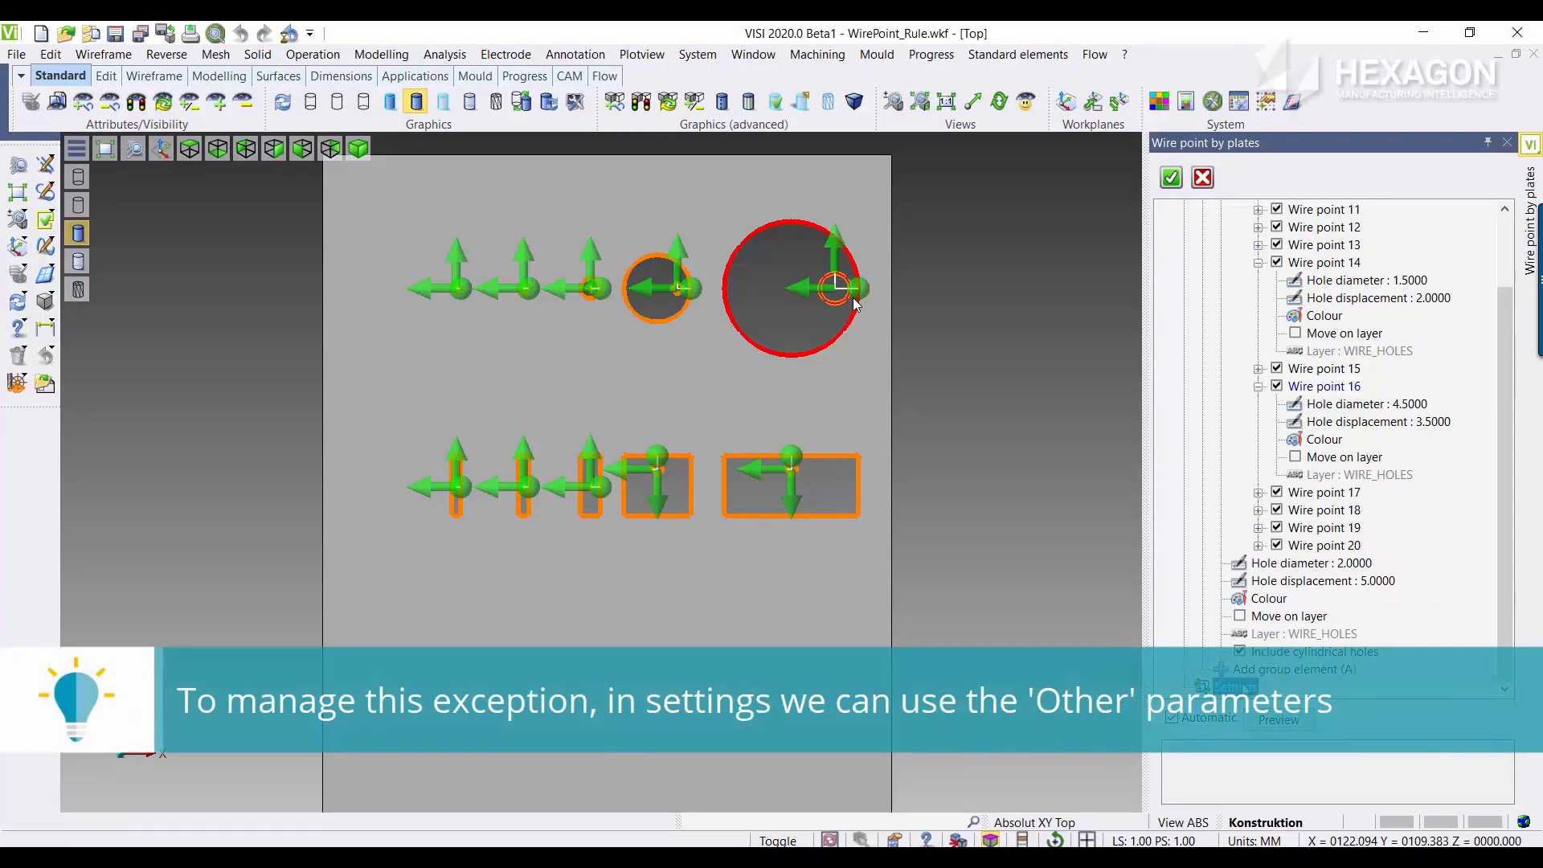
click(1163, 207)
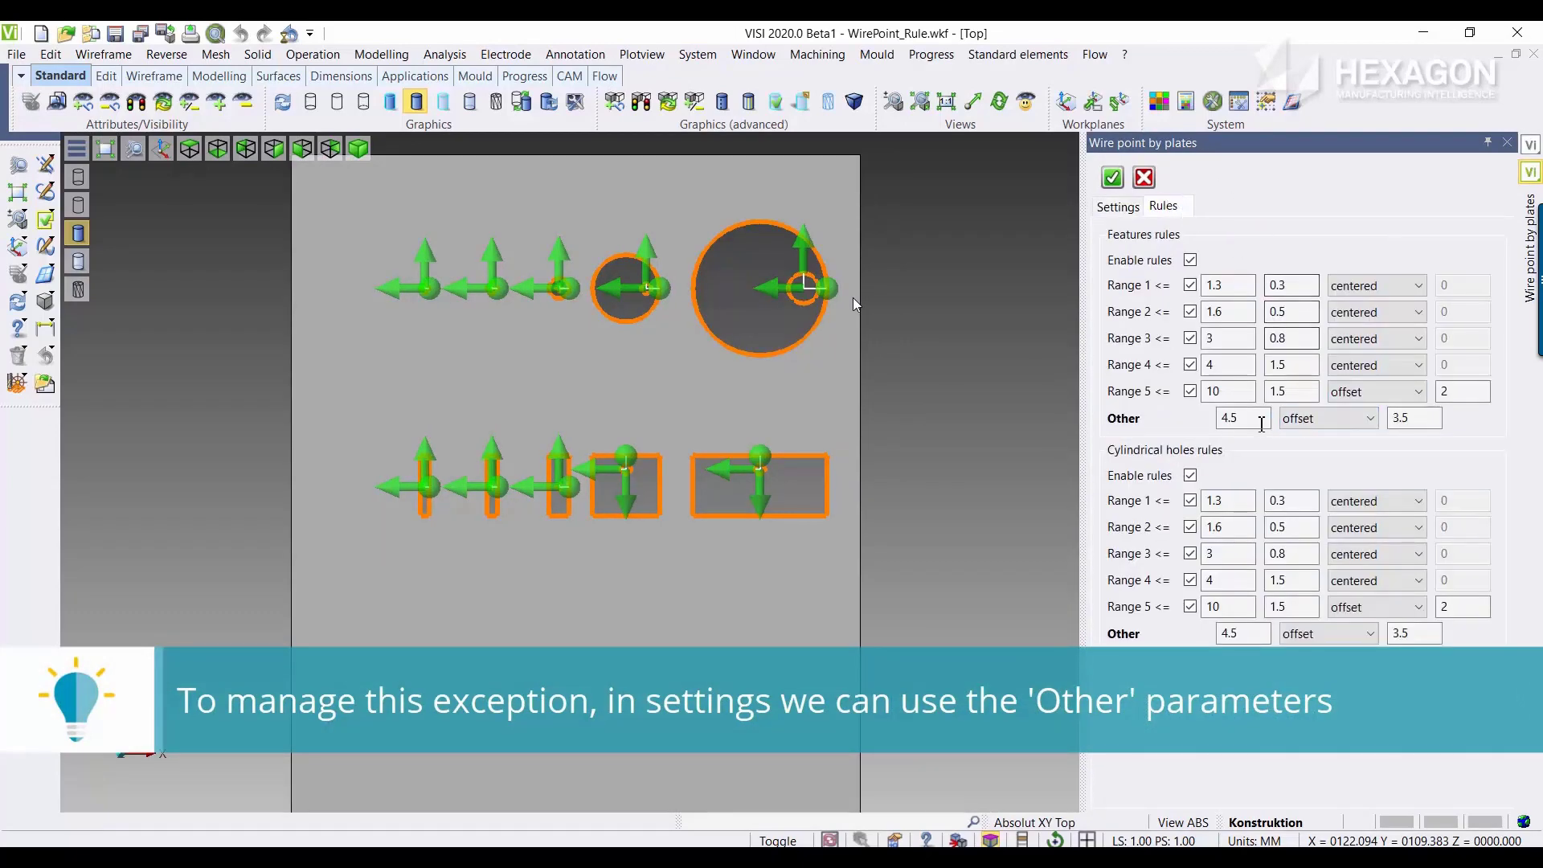
click(1396, 414)
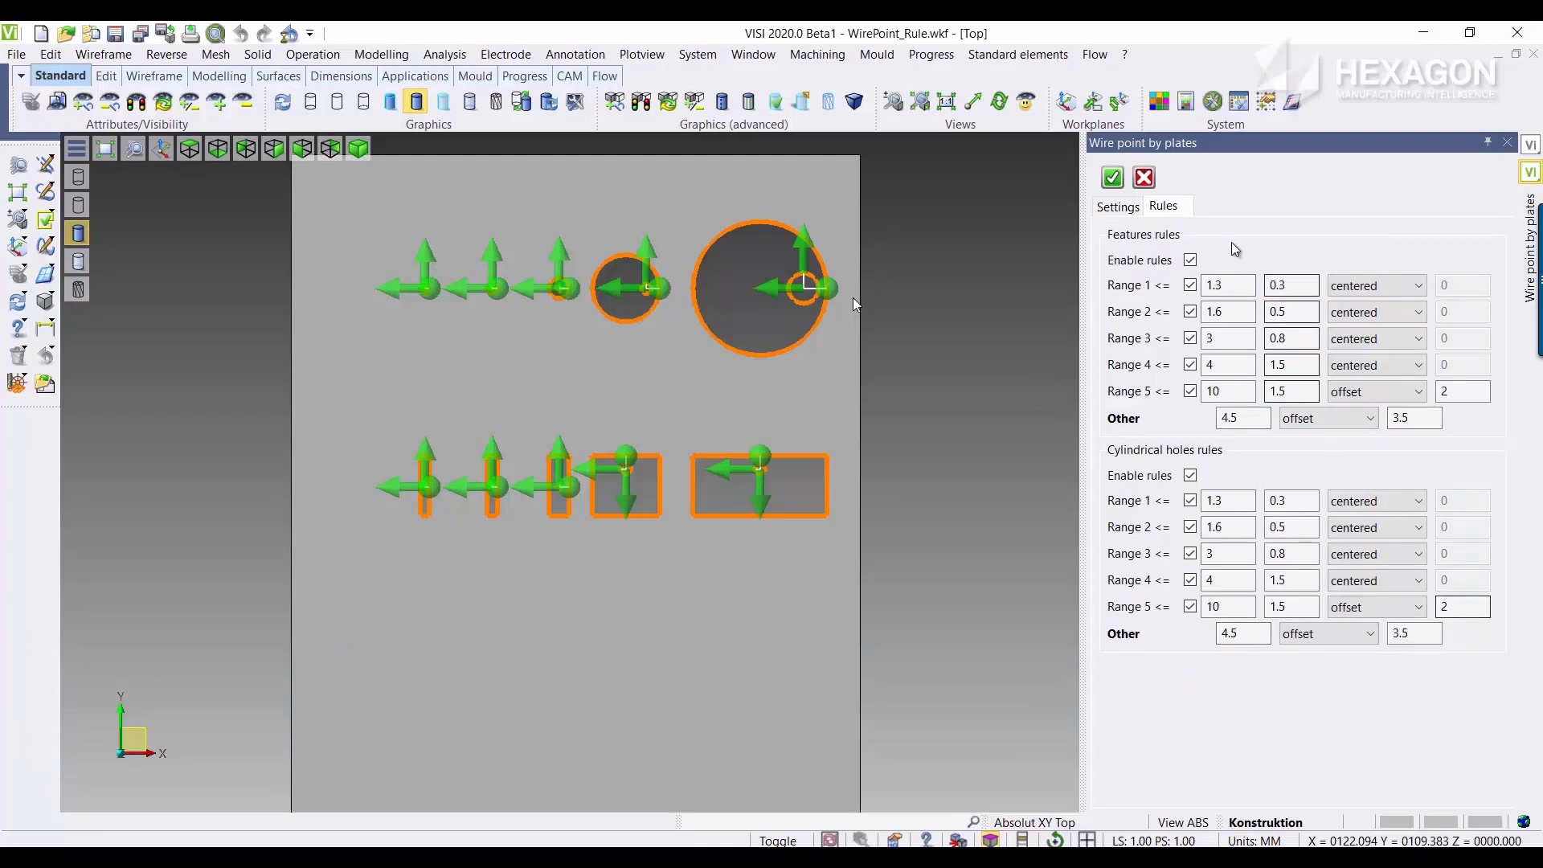
click(1151, 183)
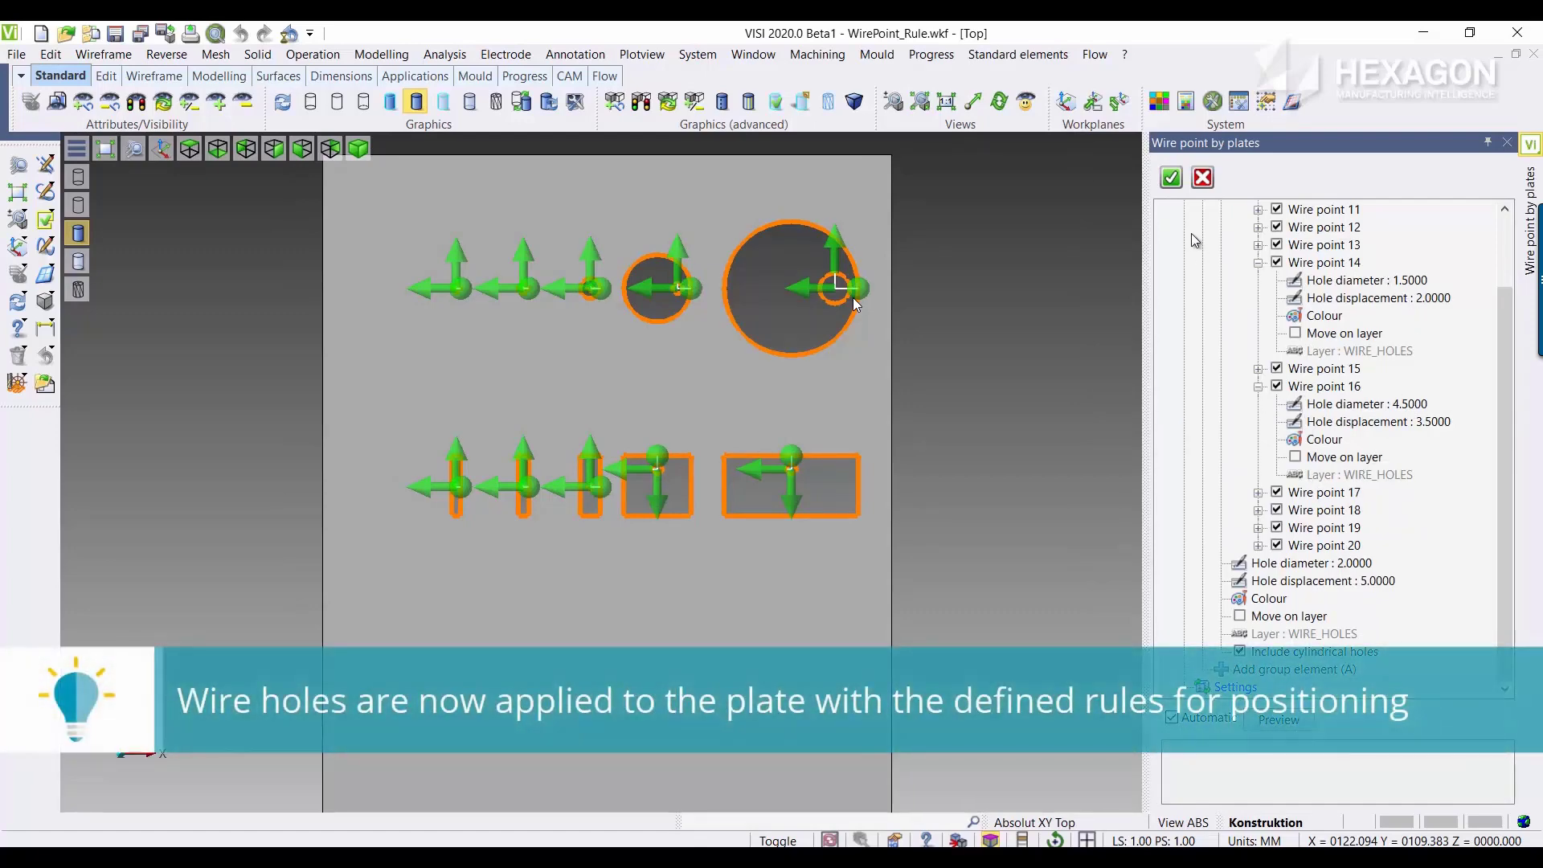
click(1172, 179)
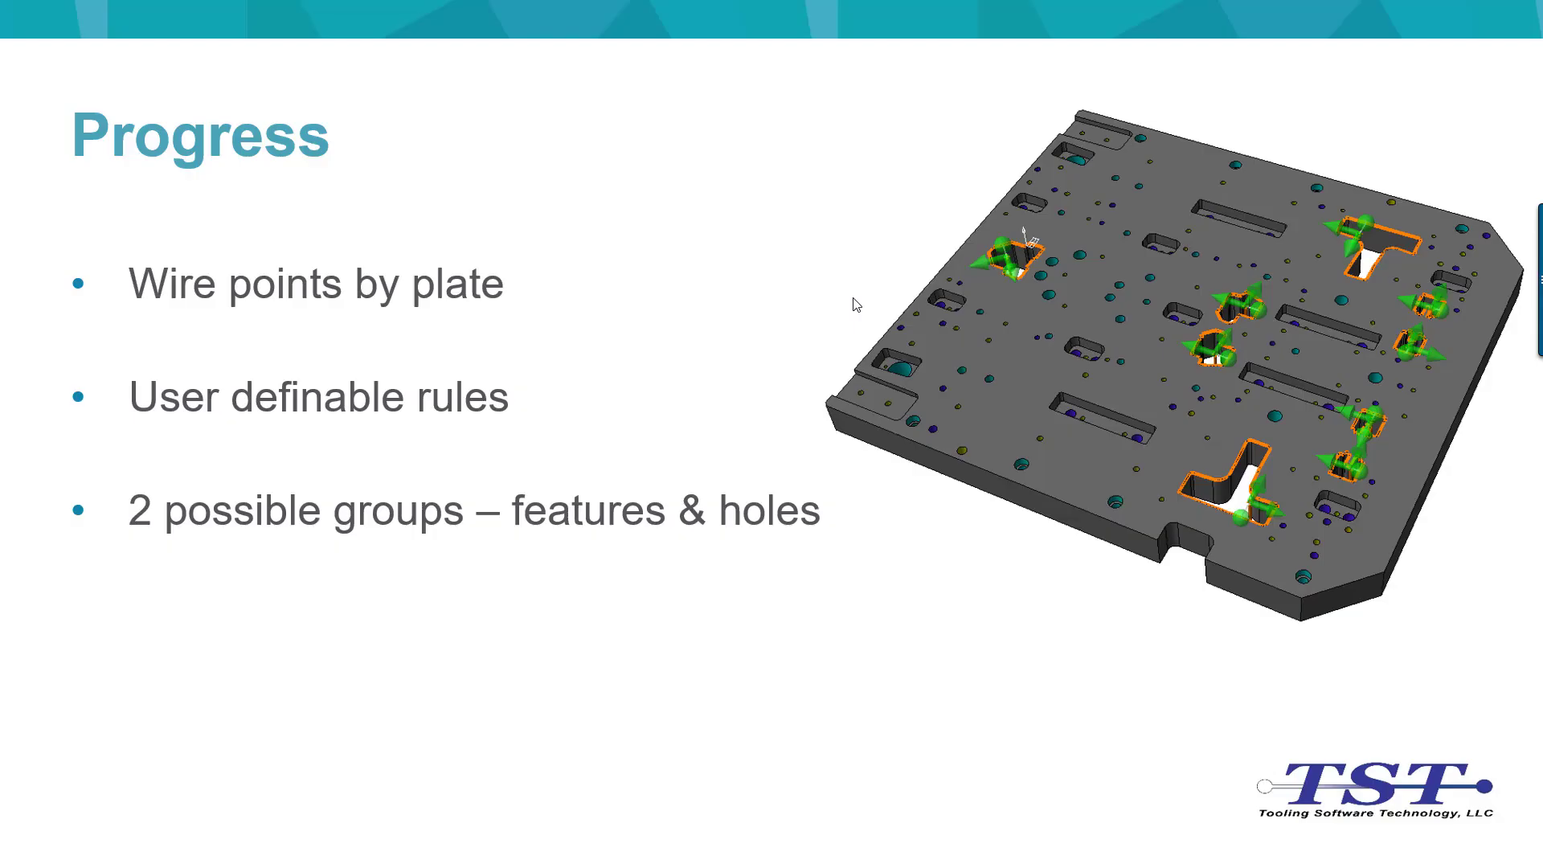
click(854, 299)
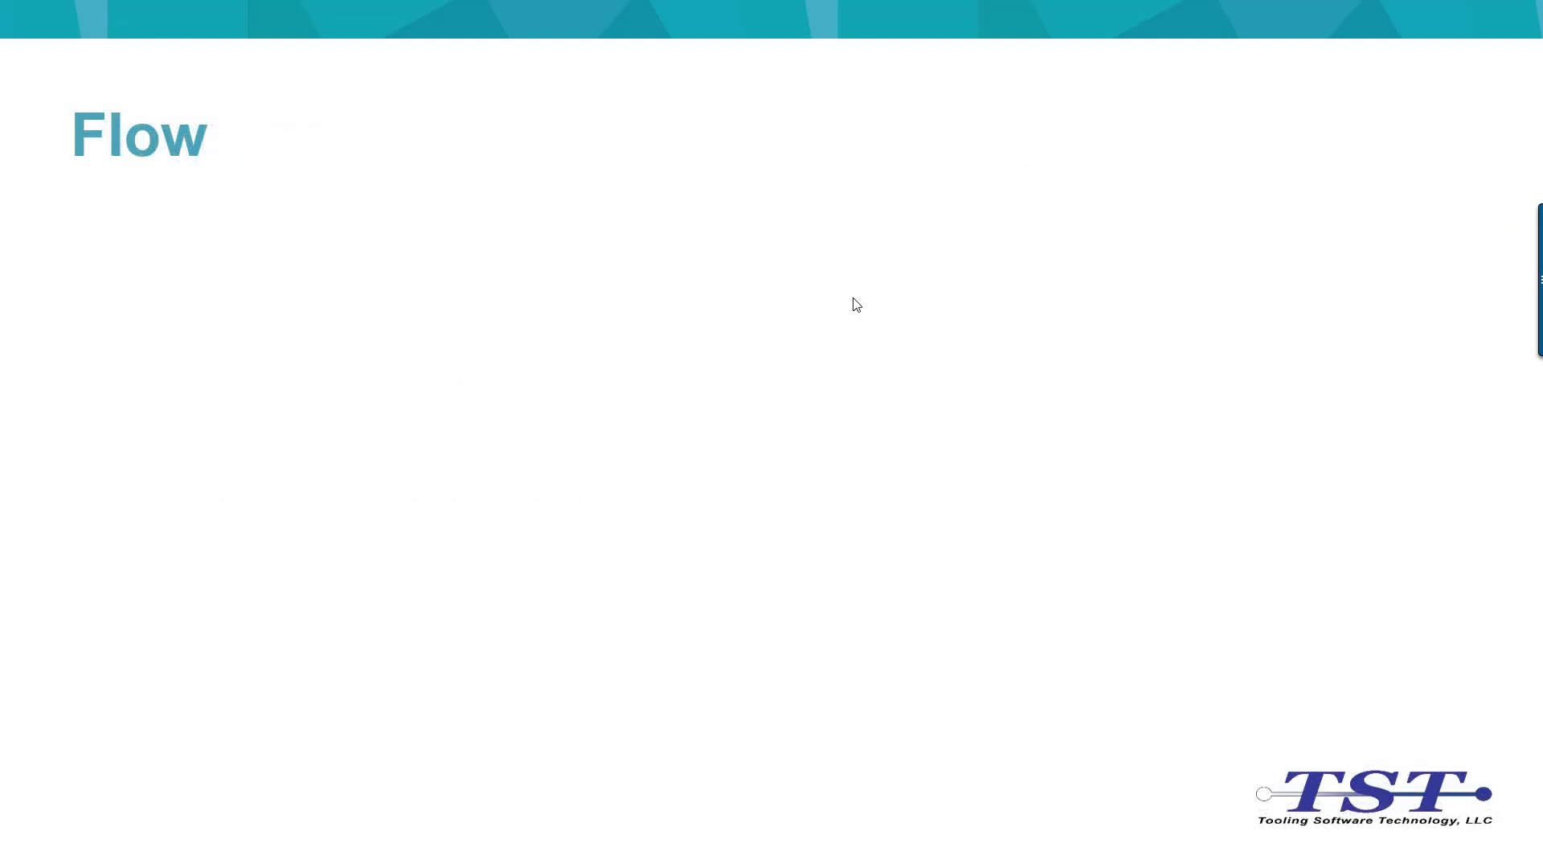
click(853, 299)
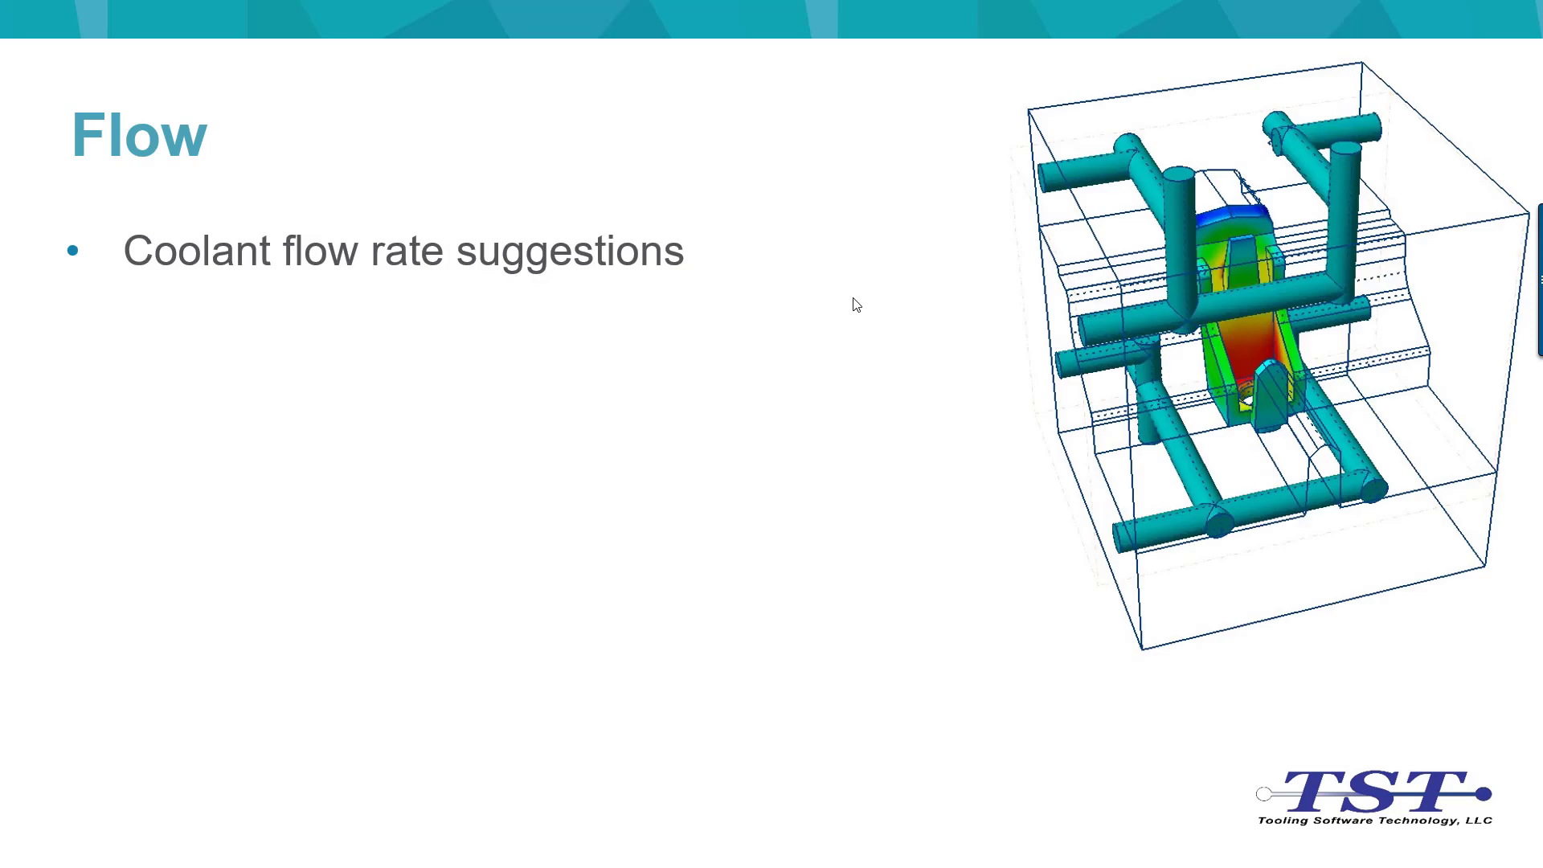
click(853, 299)
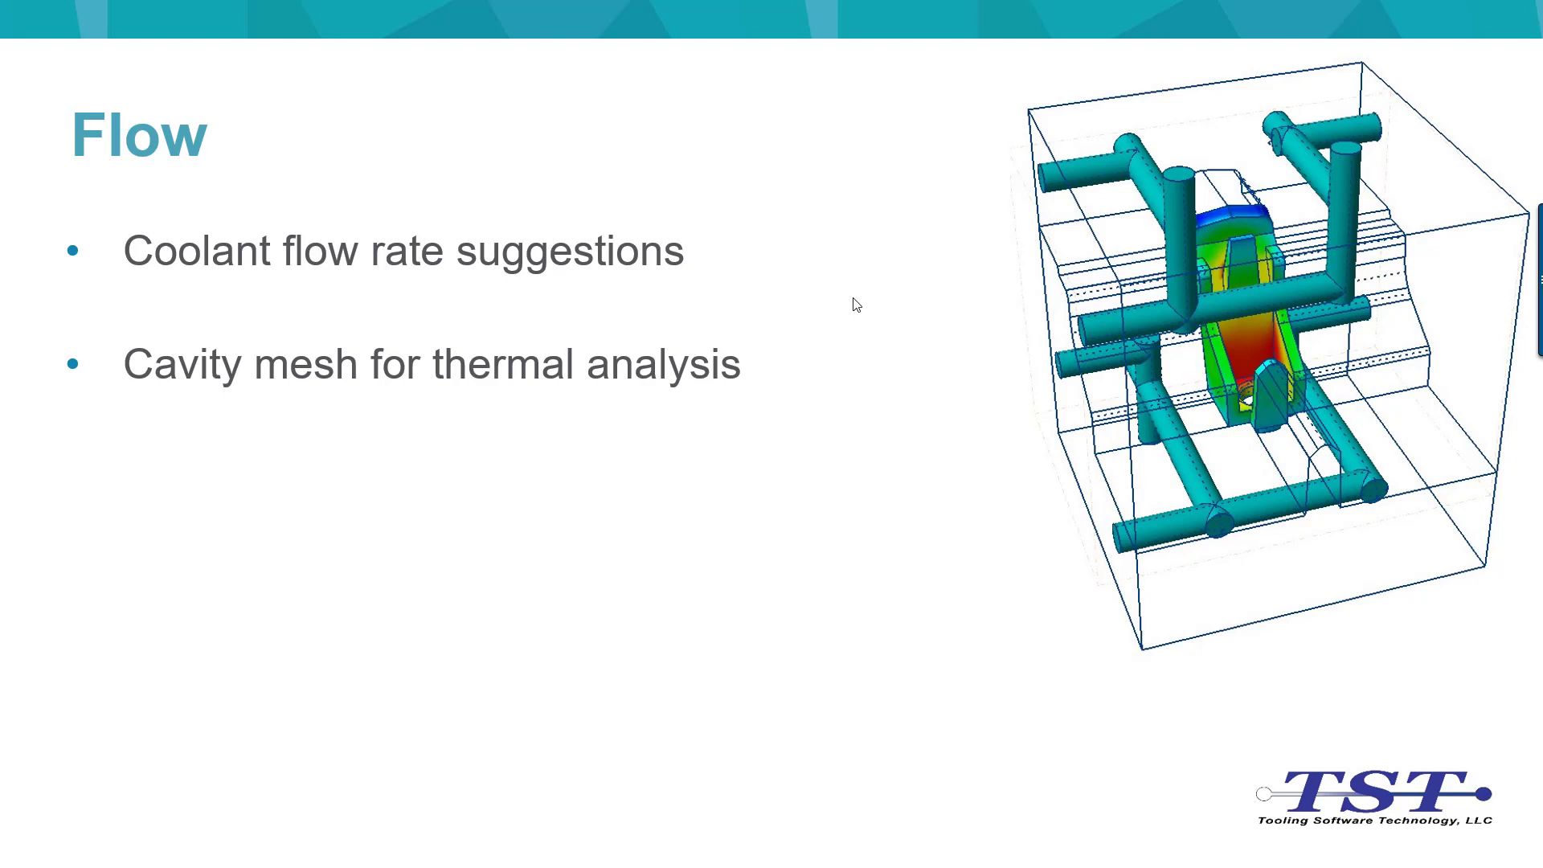
click(853, 299)
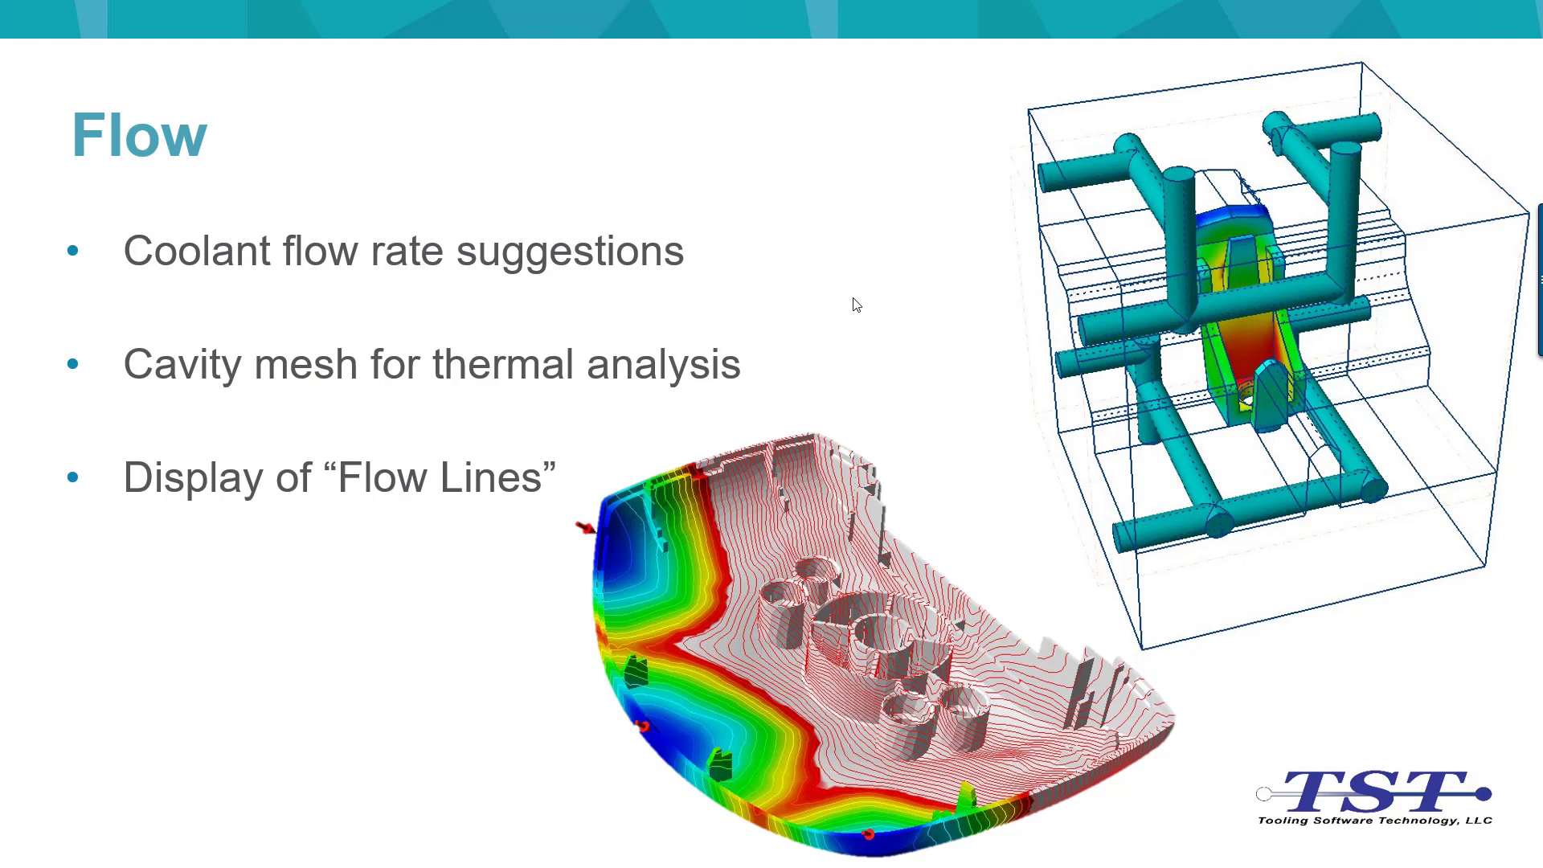
click(854, 298)
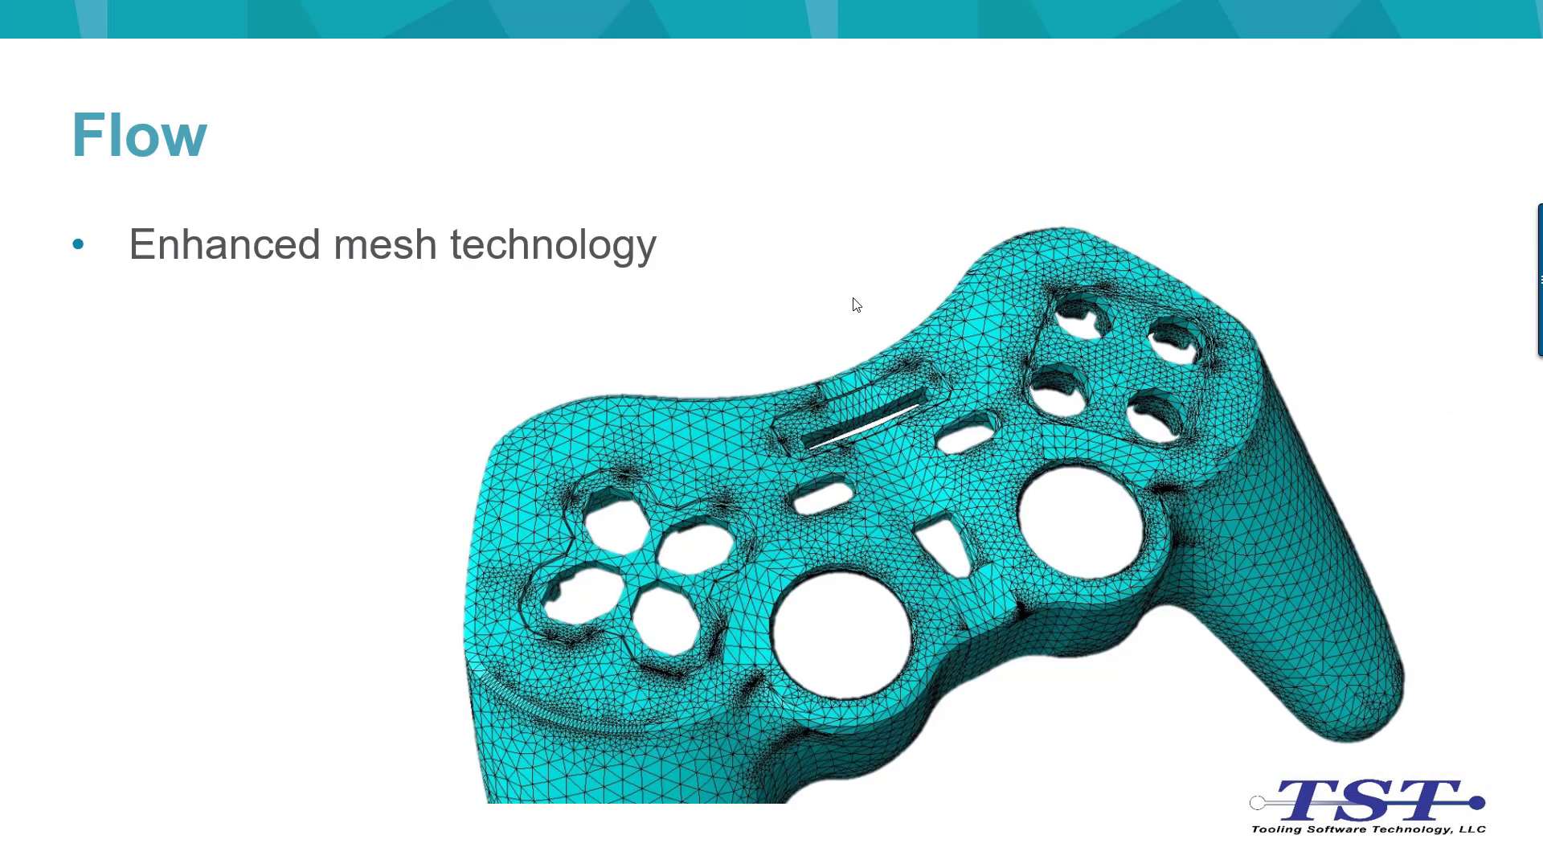
click(853, 298)
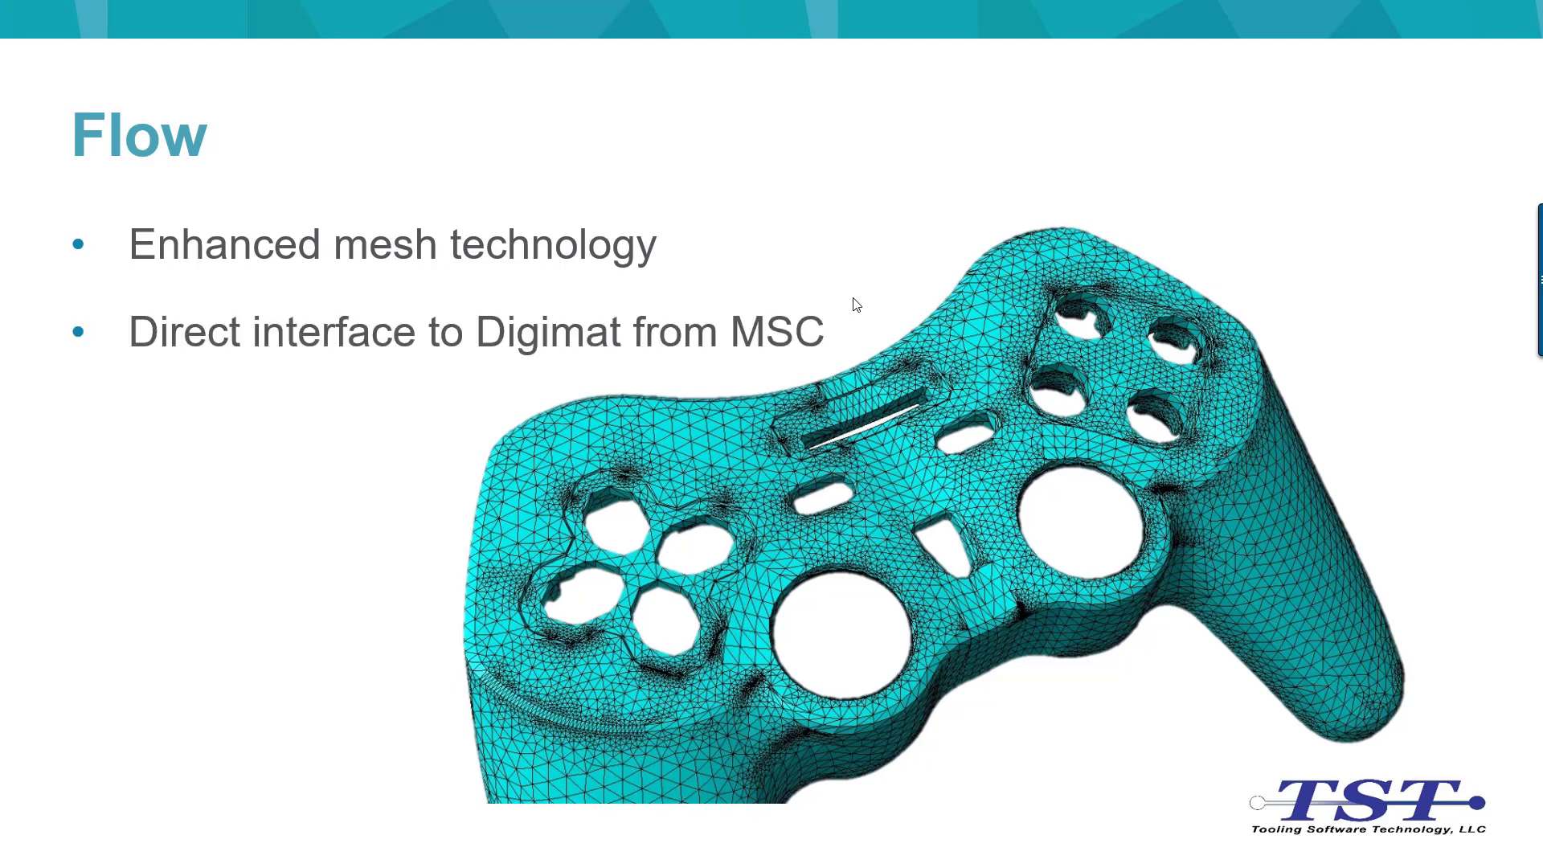
click(856, 303)
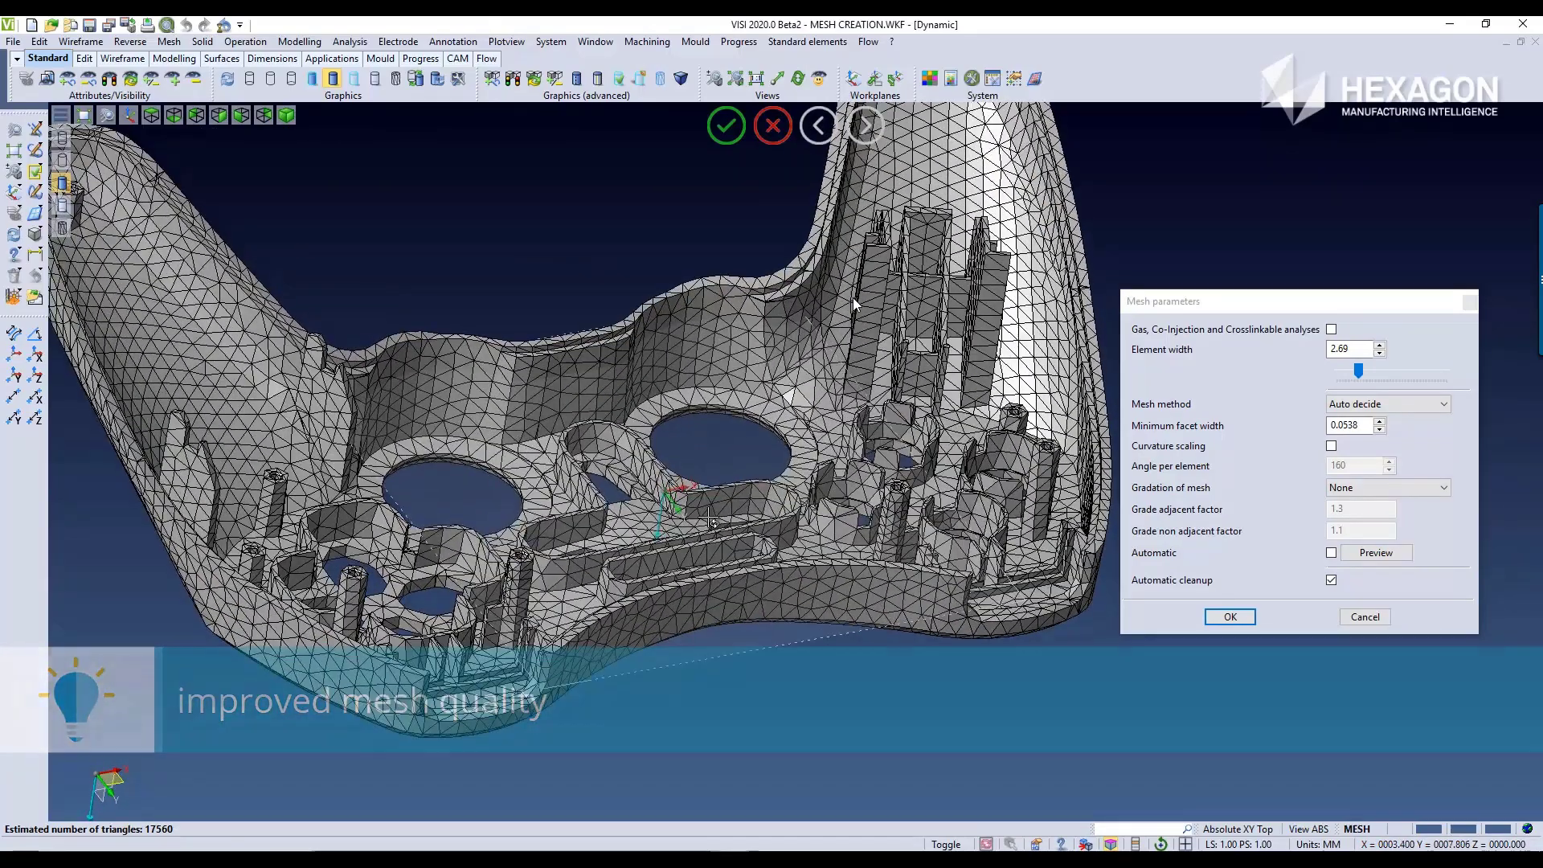
Step: Set the mesh method to Mapped and preview the game controller shell's mesh
click(1359, 412)
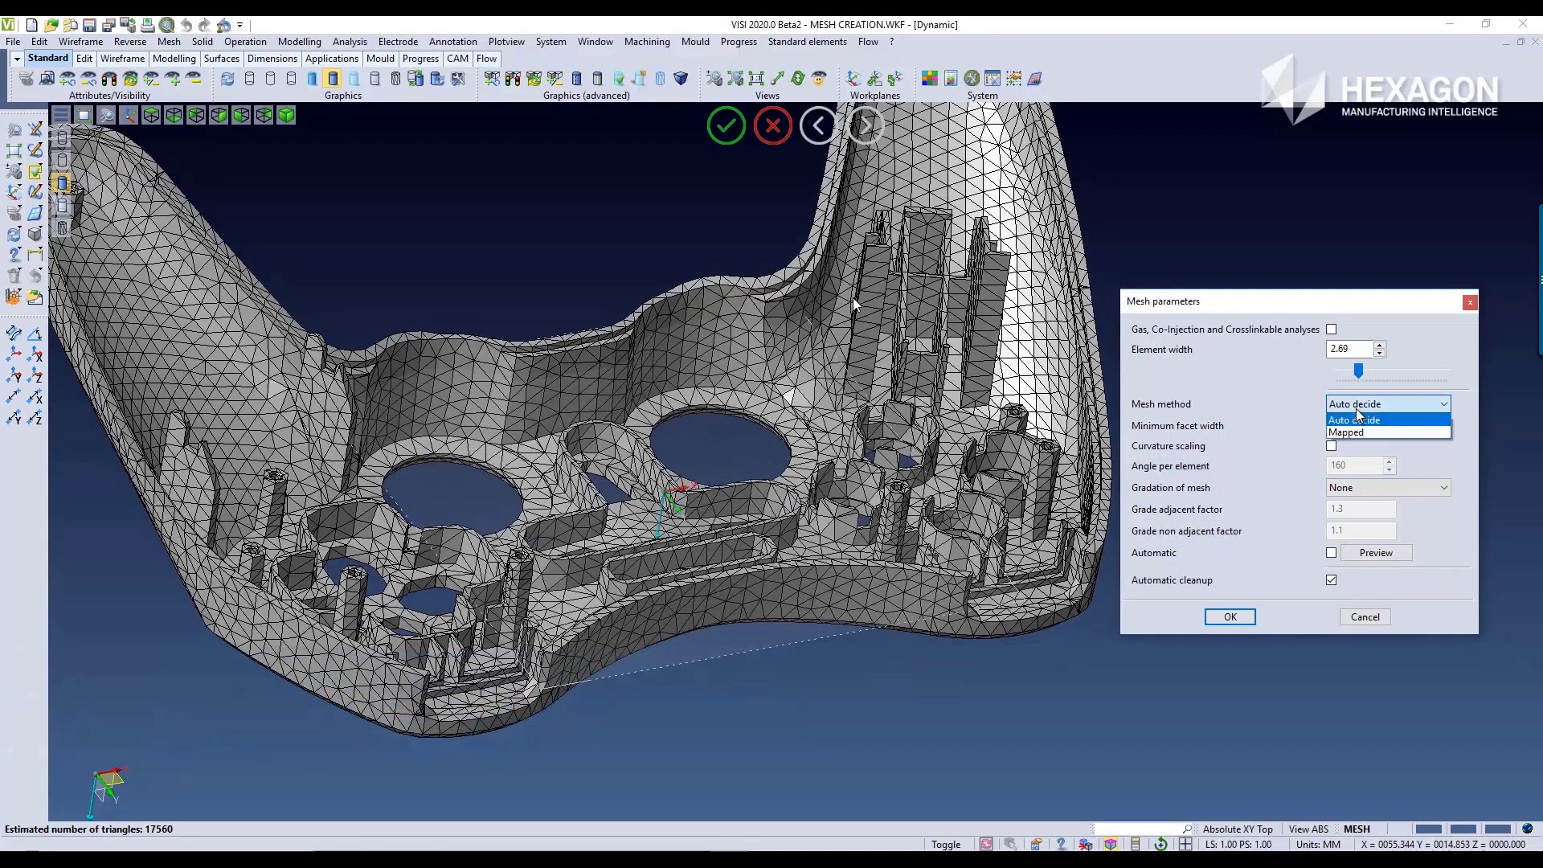
click(1357, 434)
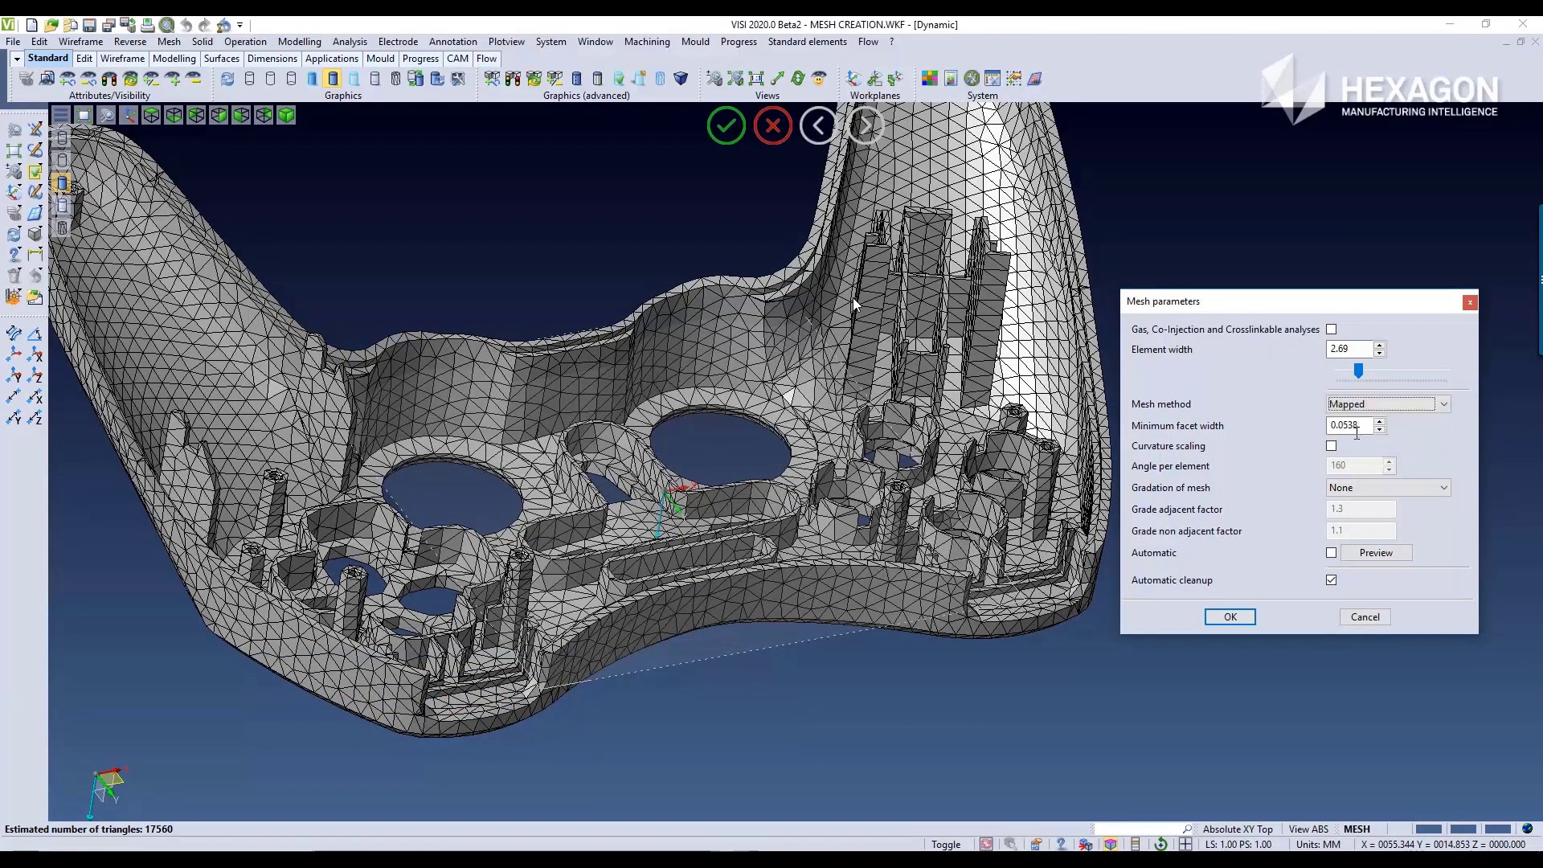
click(1376, 553)
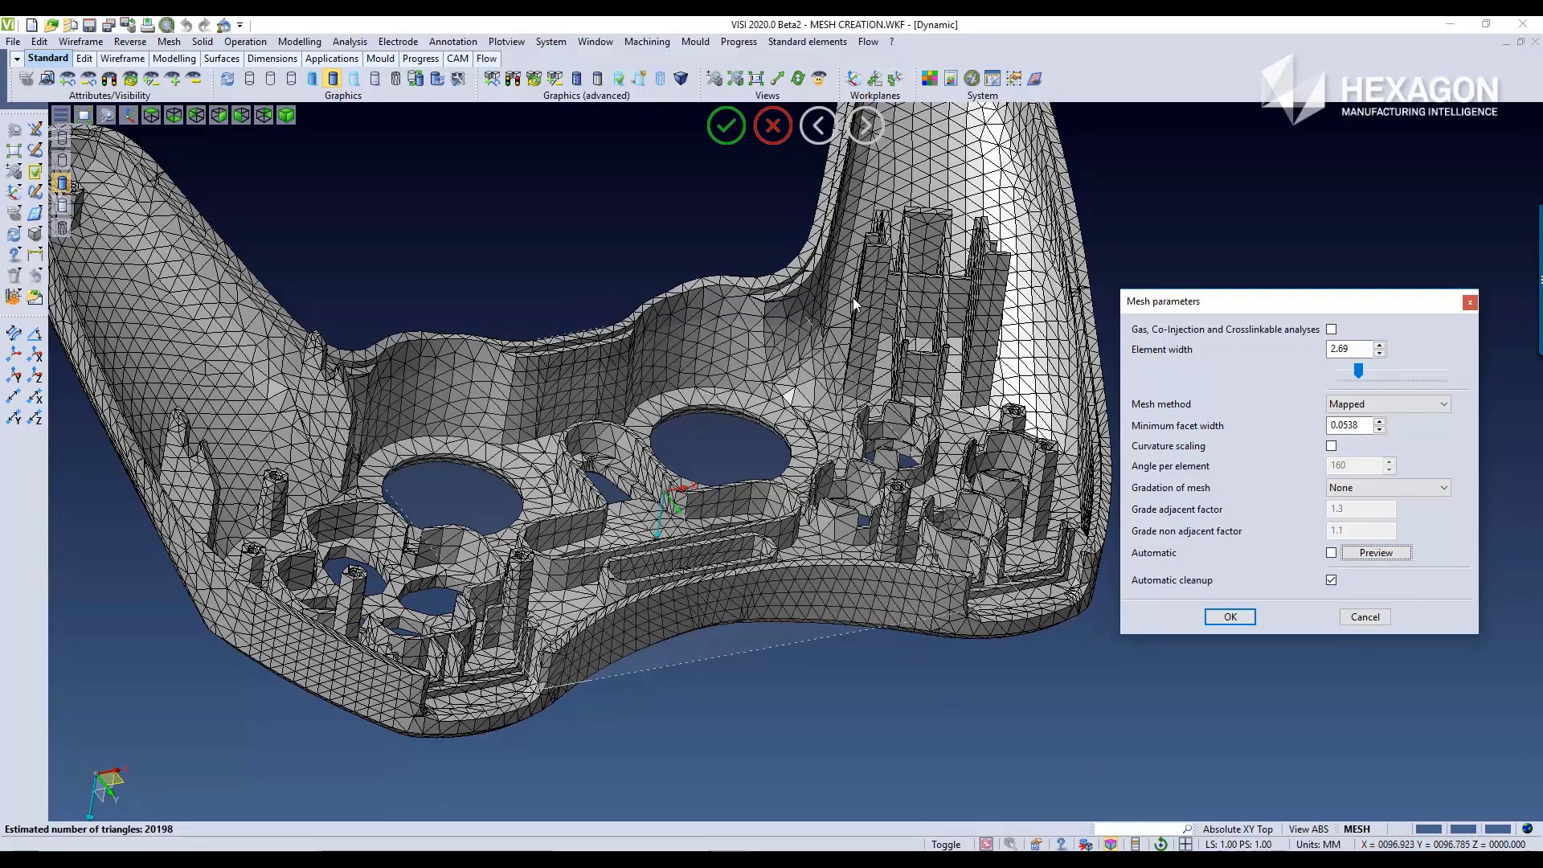
Step: Set the mesh method to Auto decide, enable curvature scaling, and preview the resulting mesh on the controller shell
click(1402, 405)
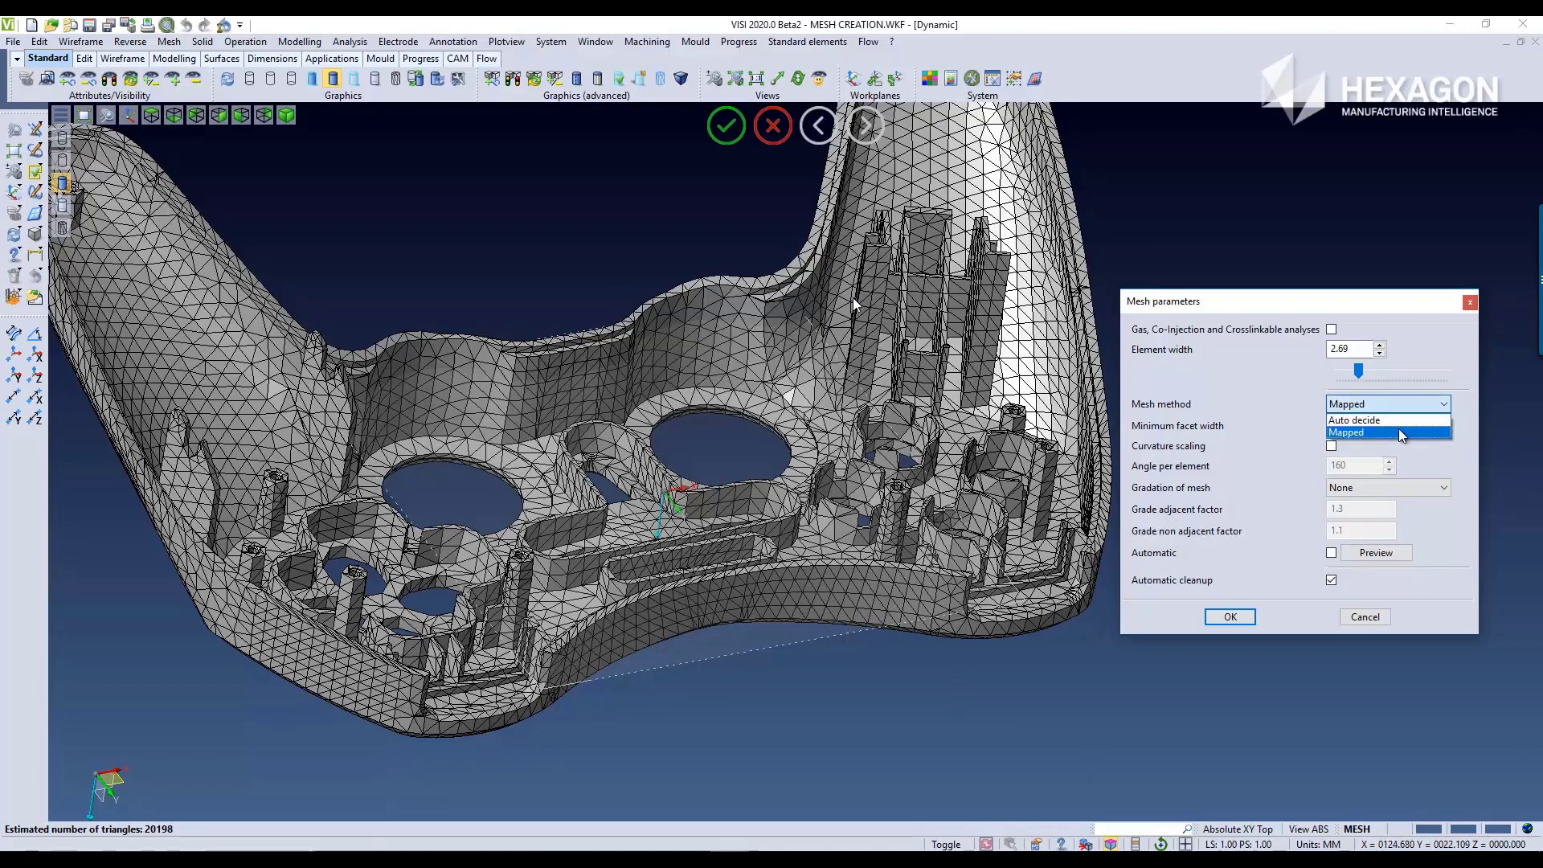
click(1398, 422)
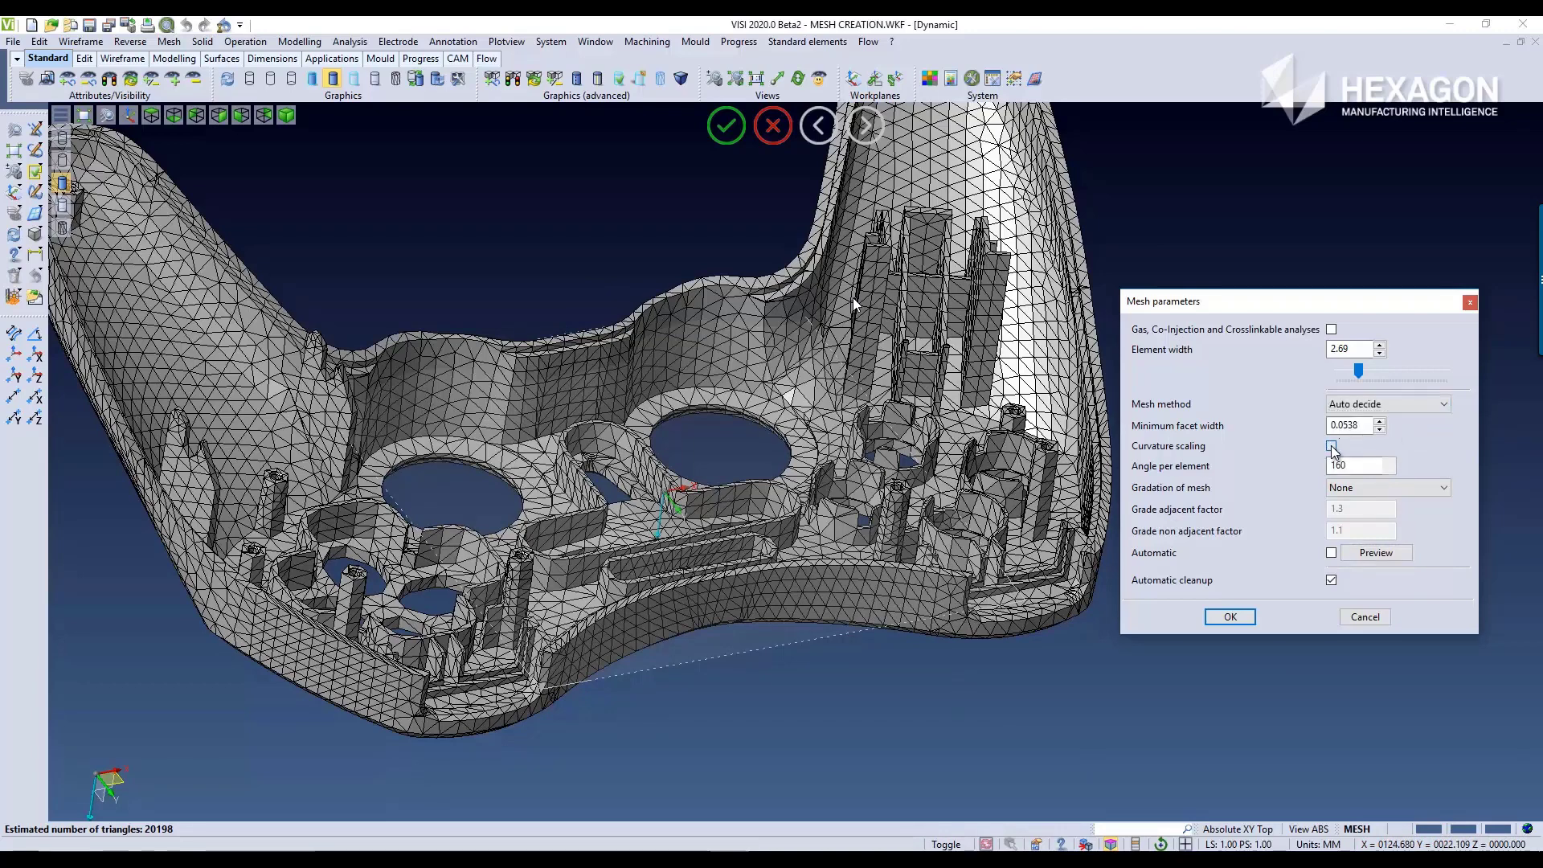
click(1332, 447)
click(1382, 555)
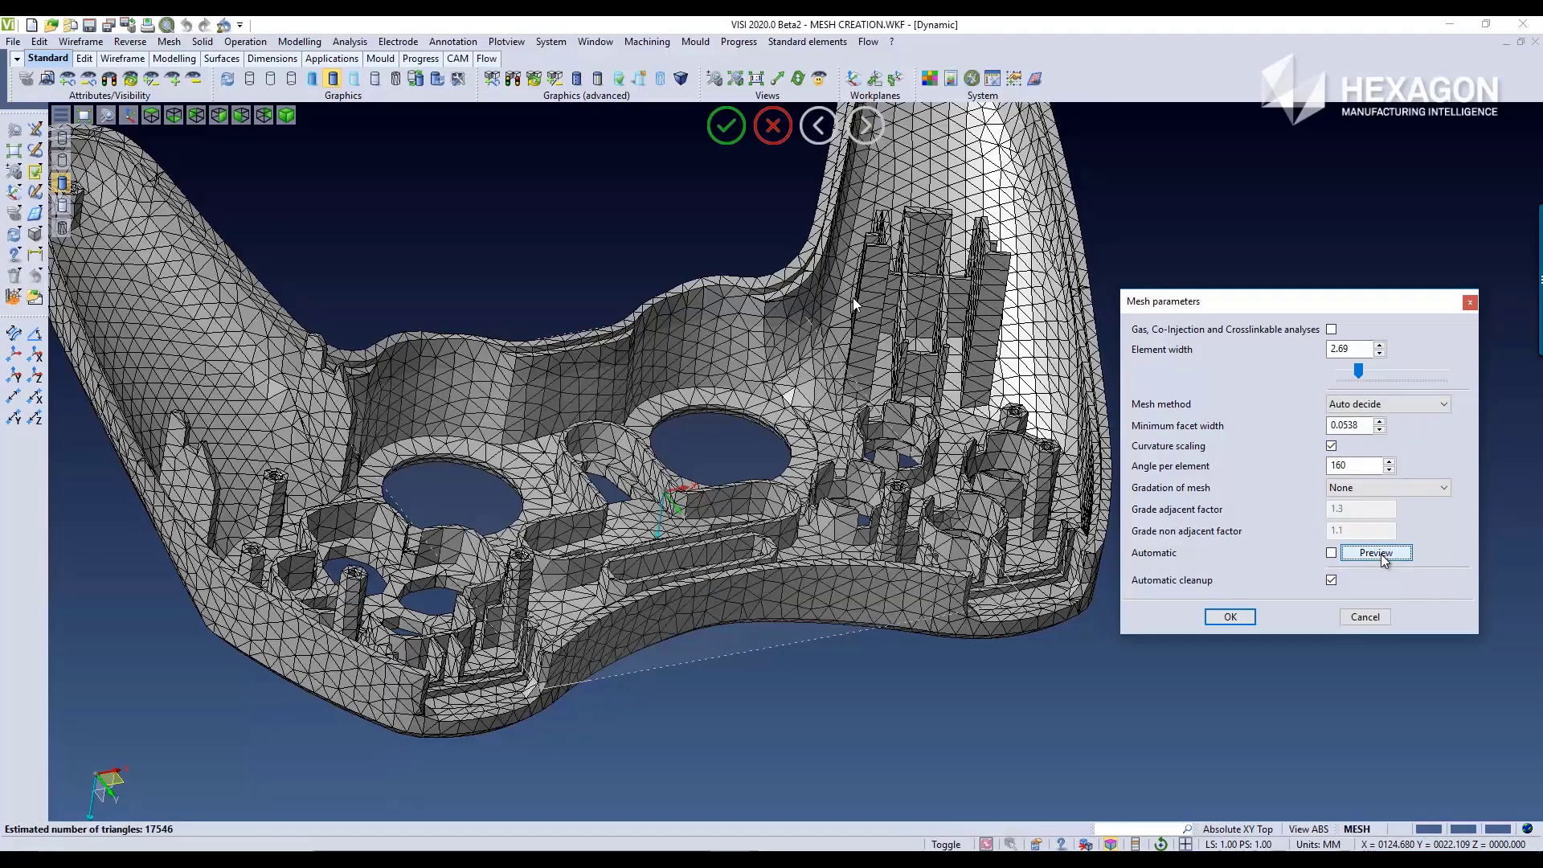
middle_drag(882, 445, 902, 486)
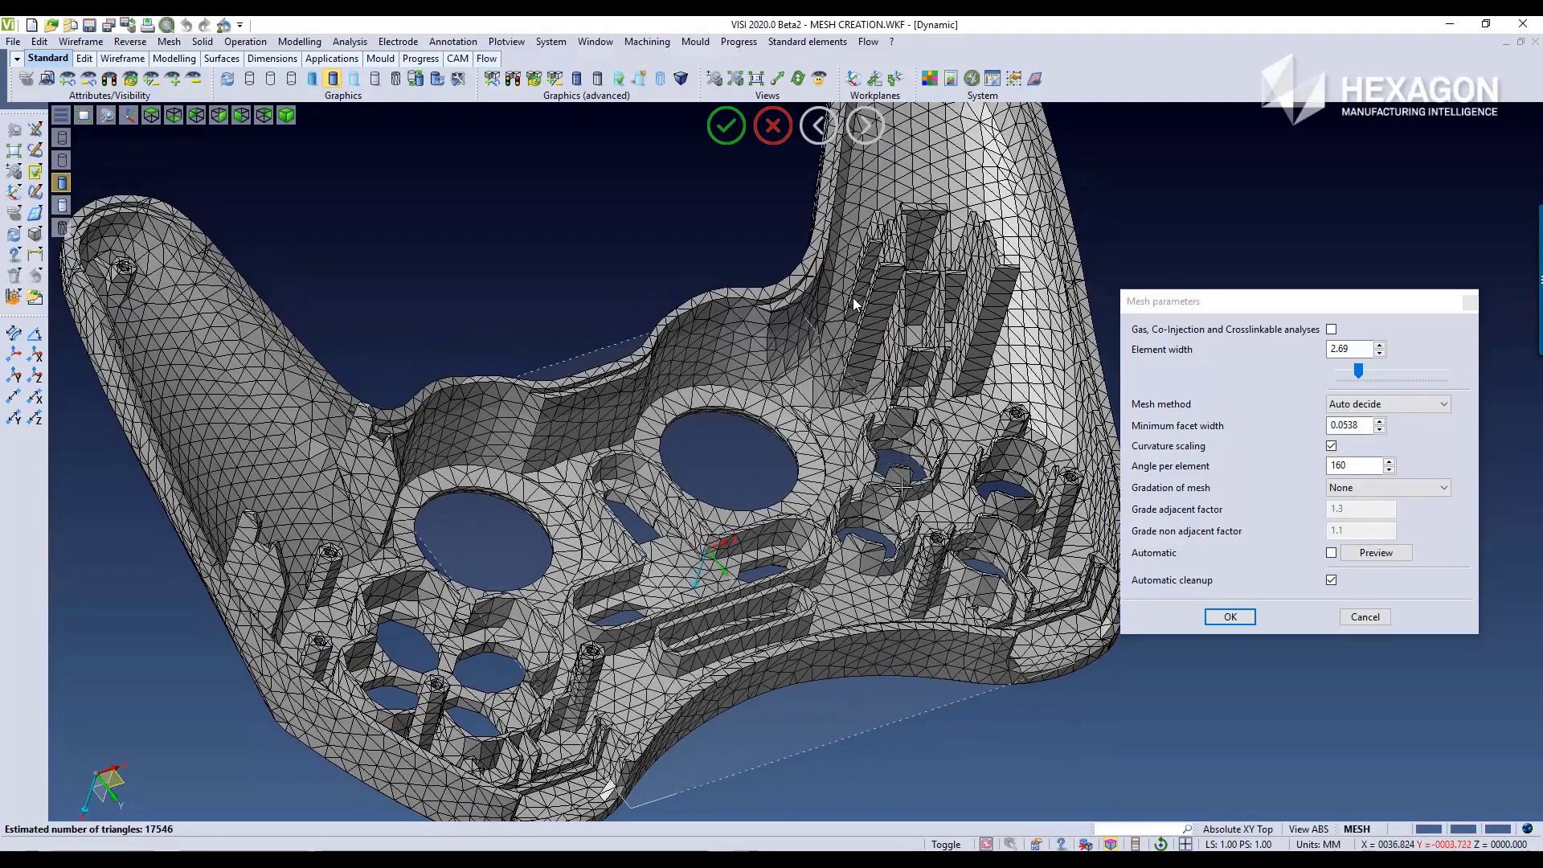
mouse_move(952, 572)
middle_down()
mouse_move(929, 578)
mouse_move(975, 572)
middle_up()
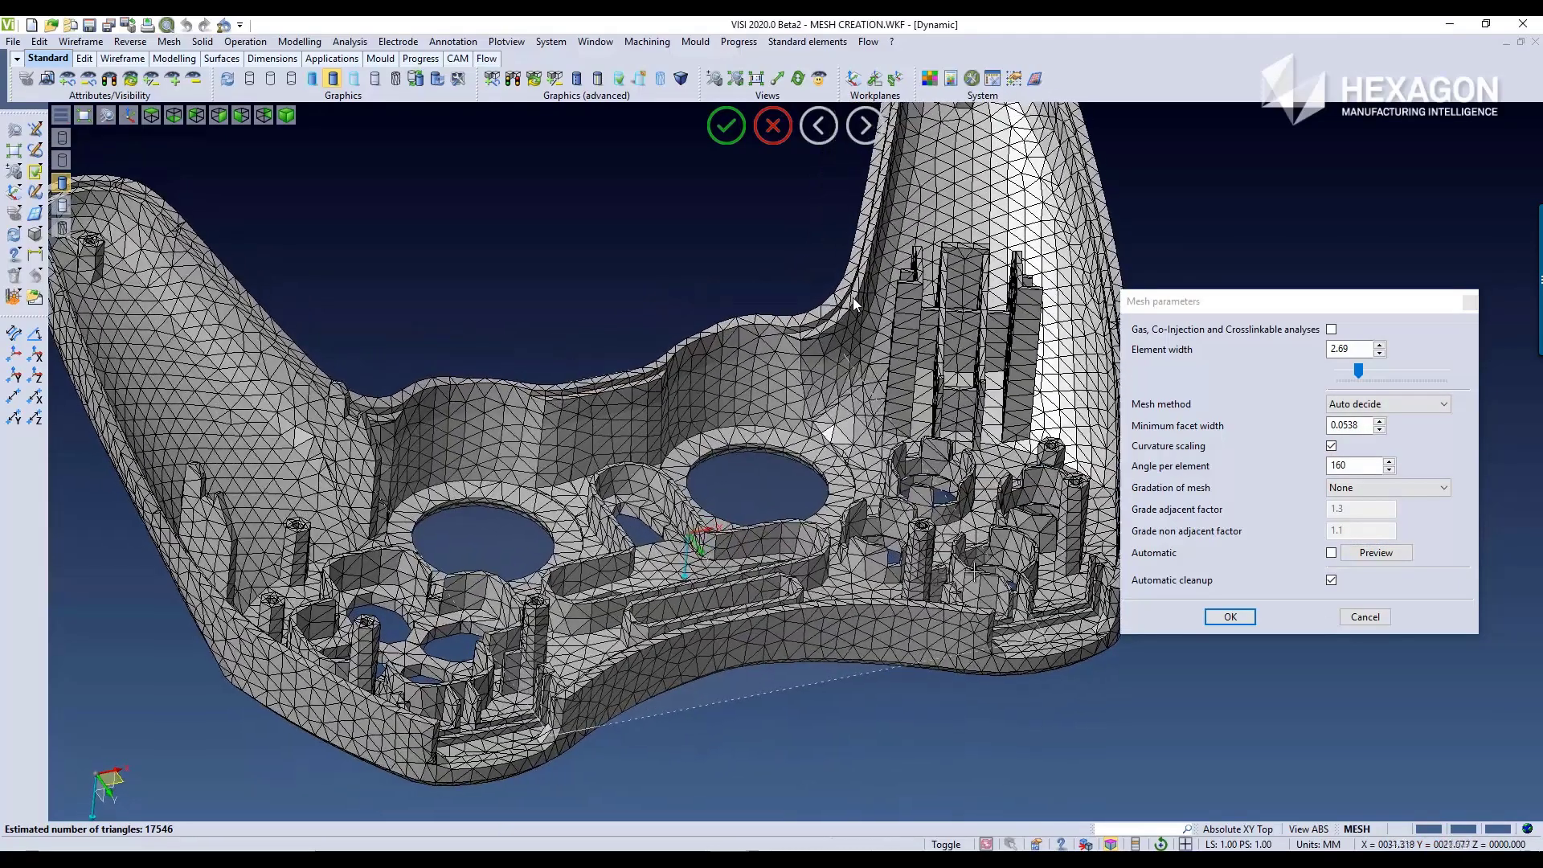
Step: Disable curvature scaling, set the gradation of mesh to Face, and preview the mesh with Auto decide as the mesh method
click(1332, 446)
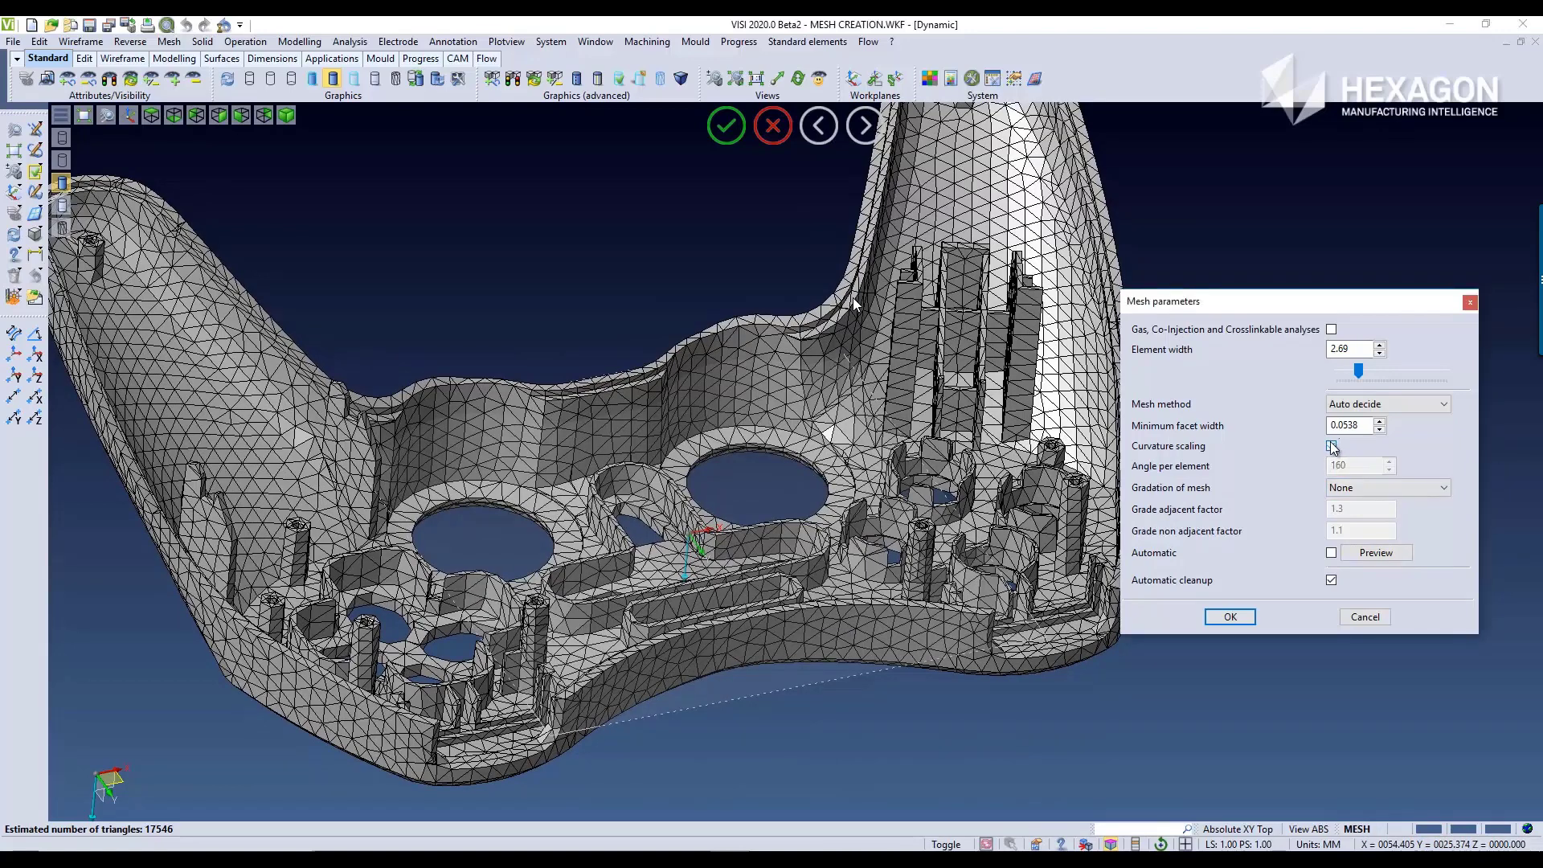
click(1353, 489)
click(1358, 516)
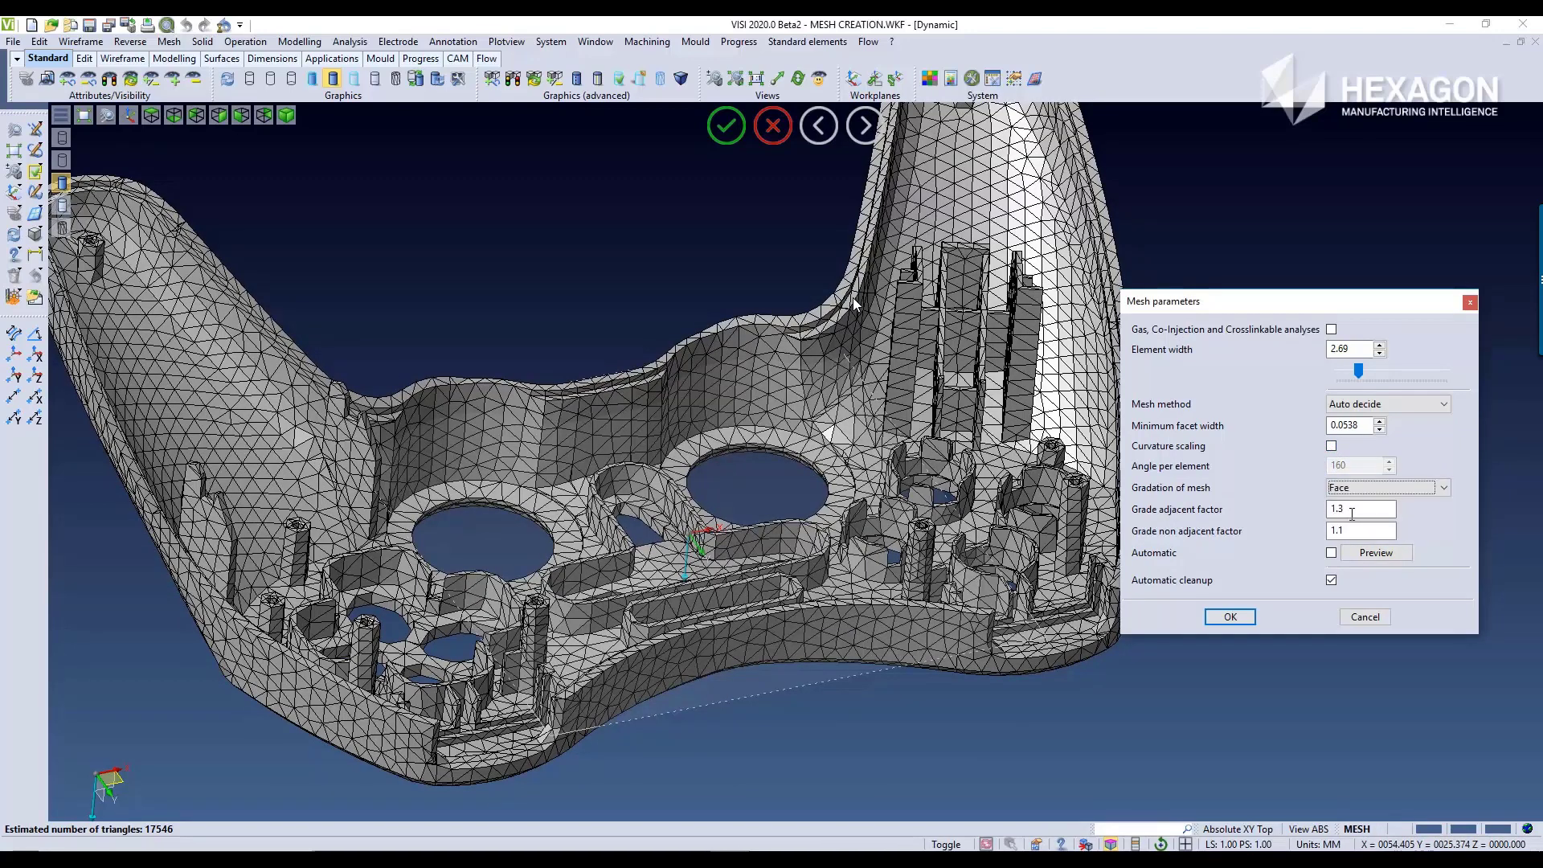
click(1375, 553)
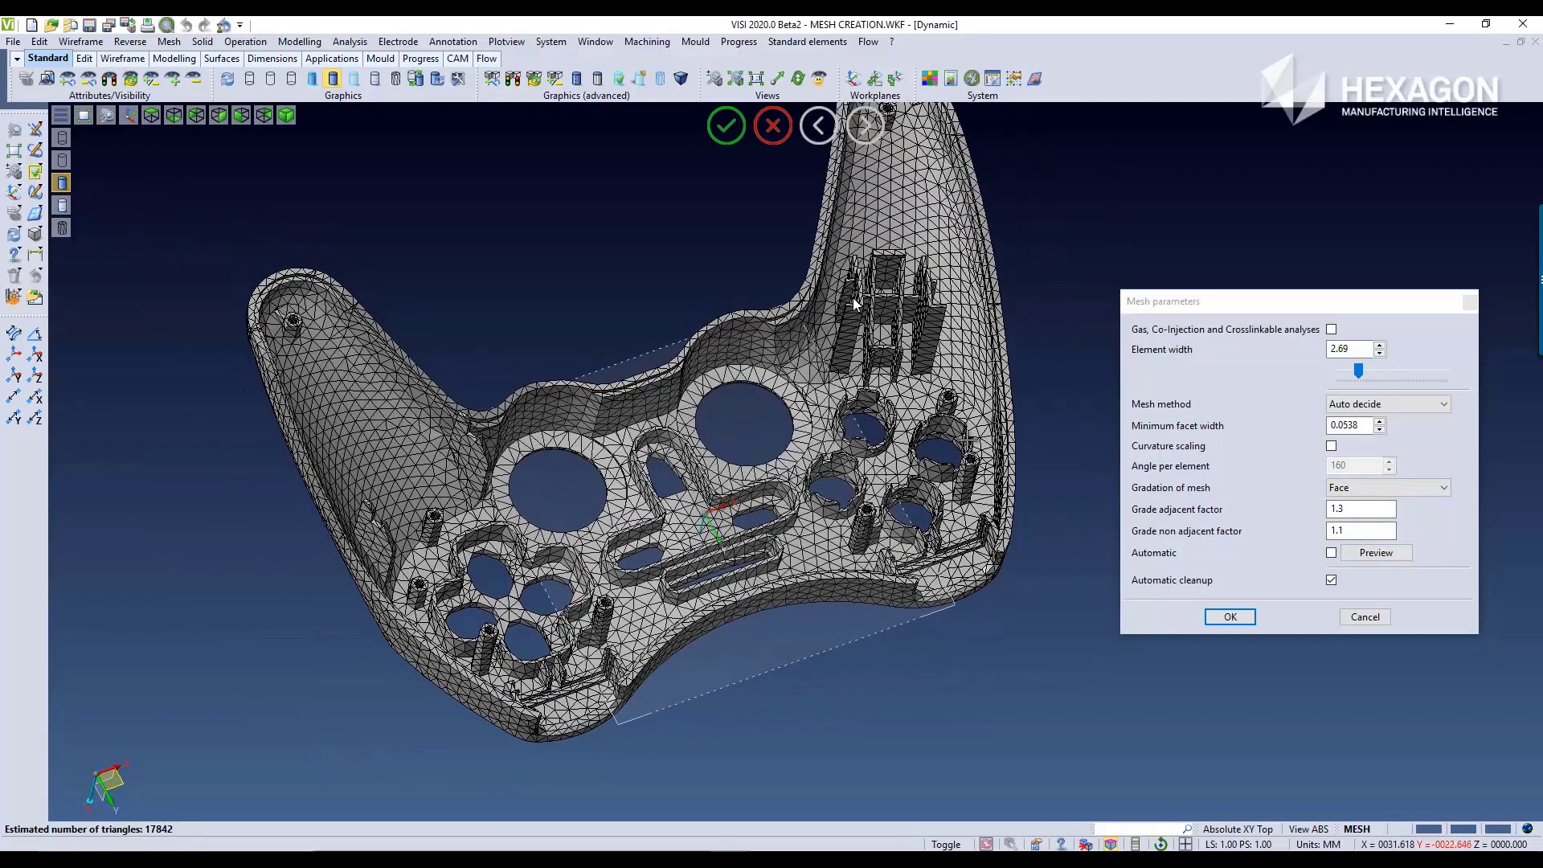
click(1408, 407)
click(1408, 407)
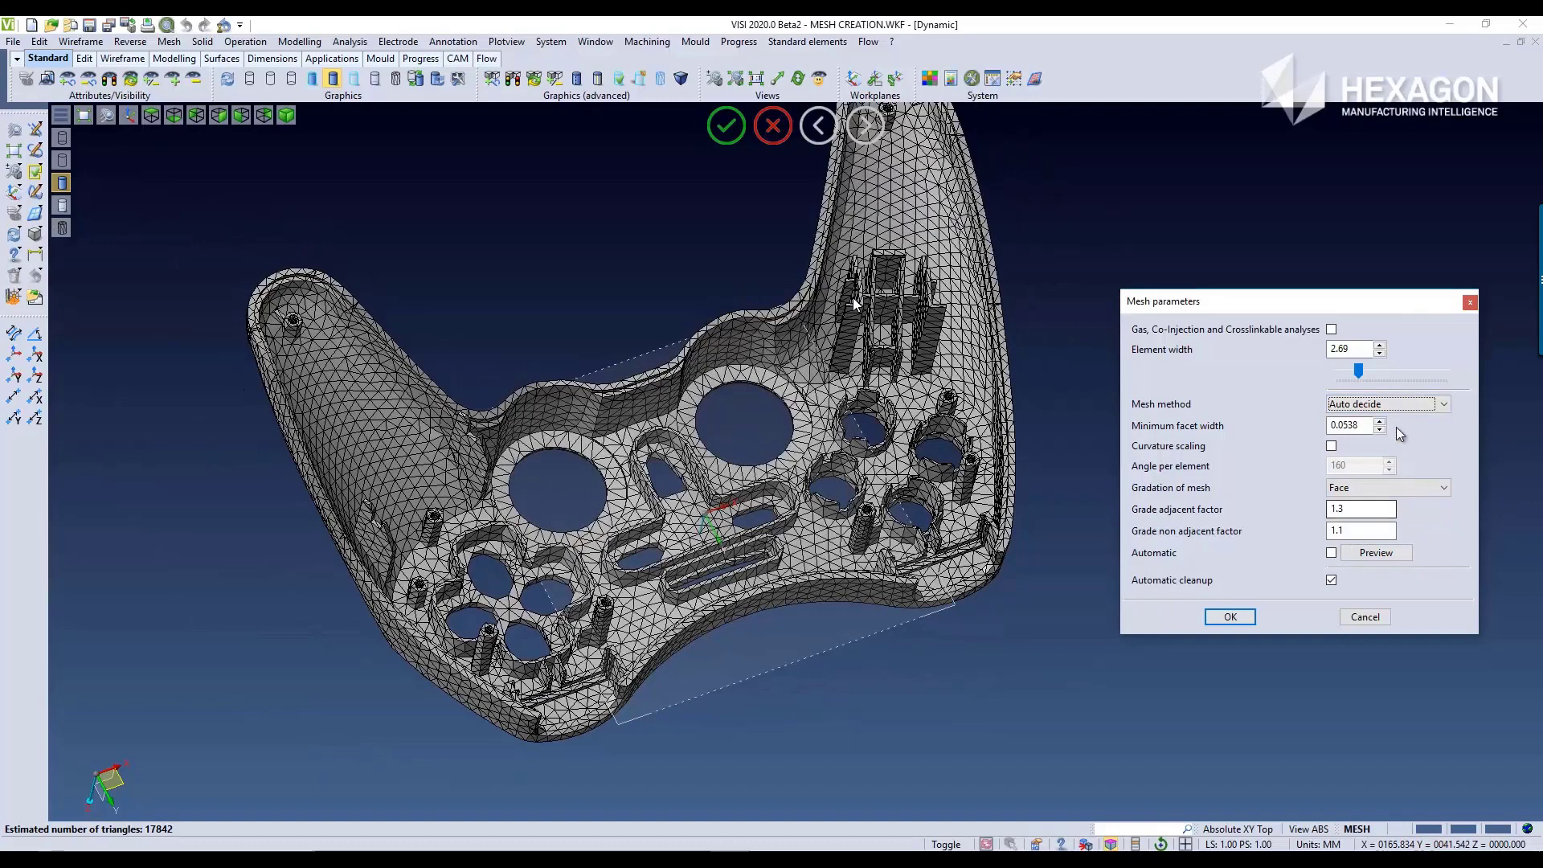
Step: Set the mesh method to Mapped with Face gradation kept, and preview the mesh on the controller shell
click(1396, 409)
click(1397, 433)
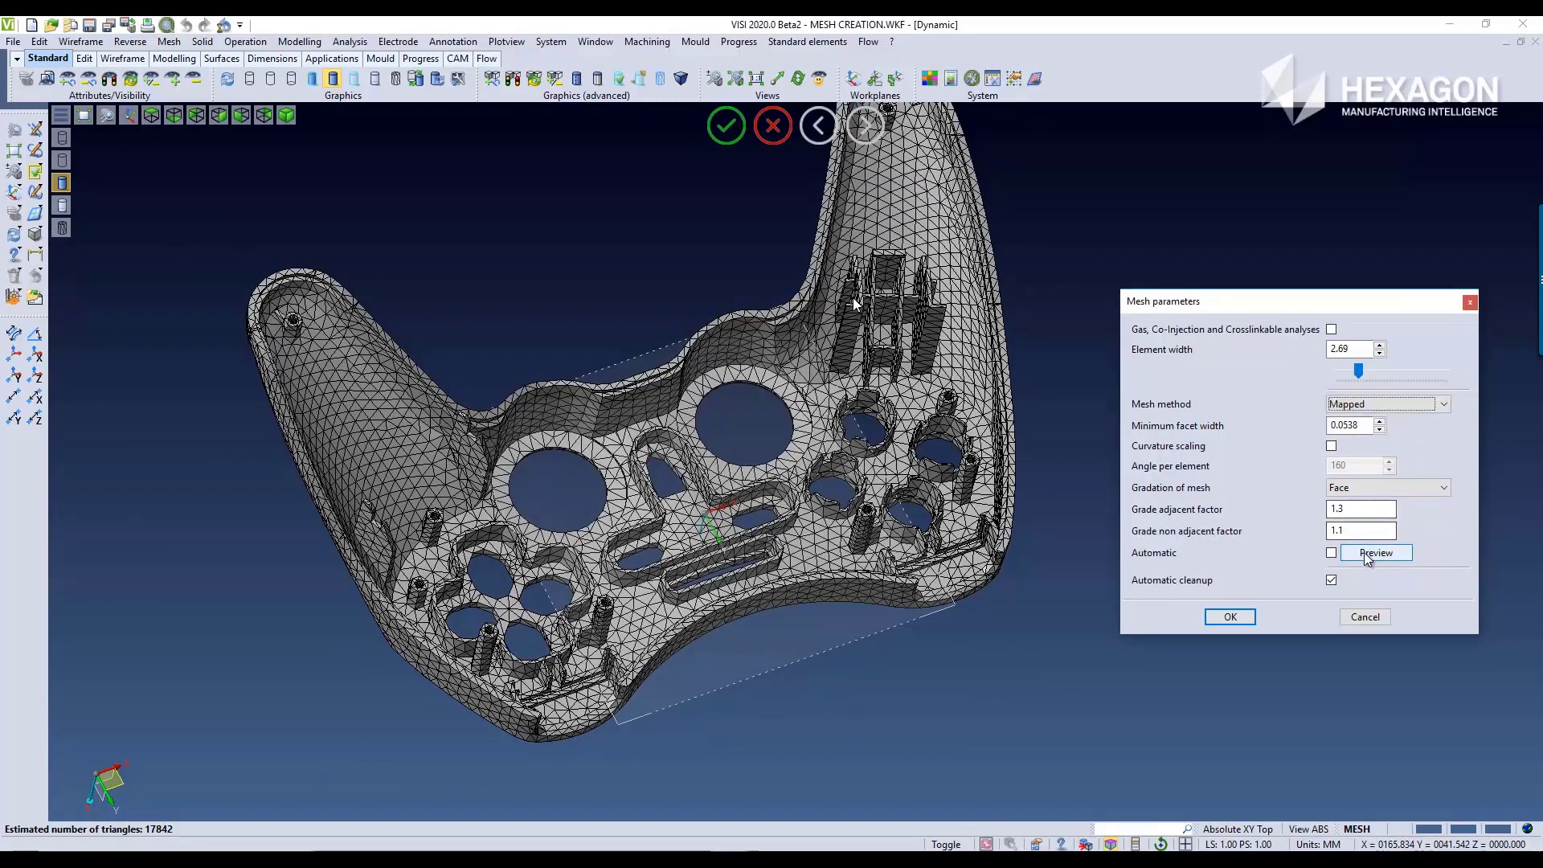
click(1364, 552)
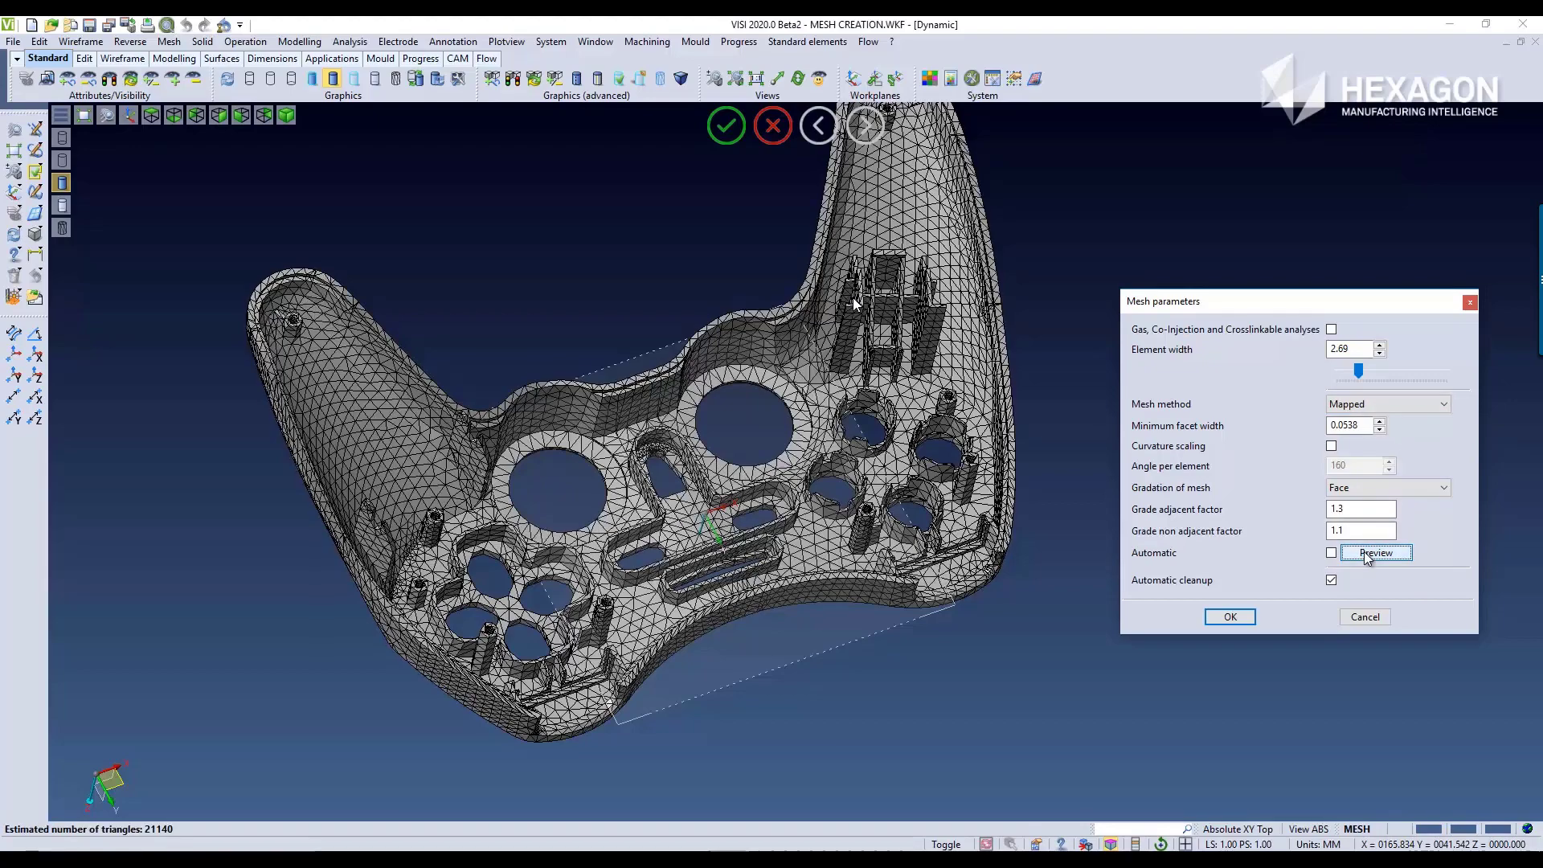
middle_drag(1070, 481, 1073, 458)
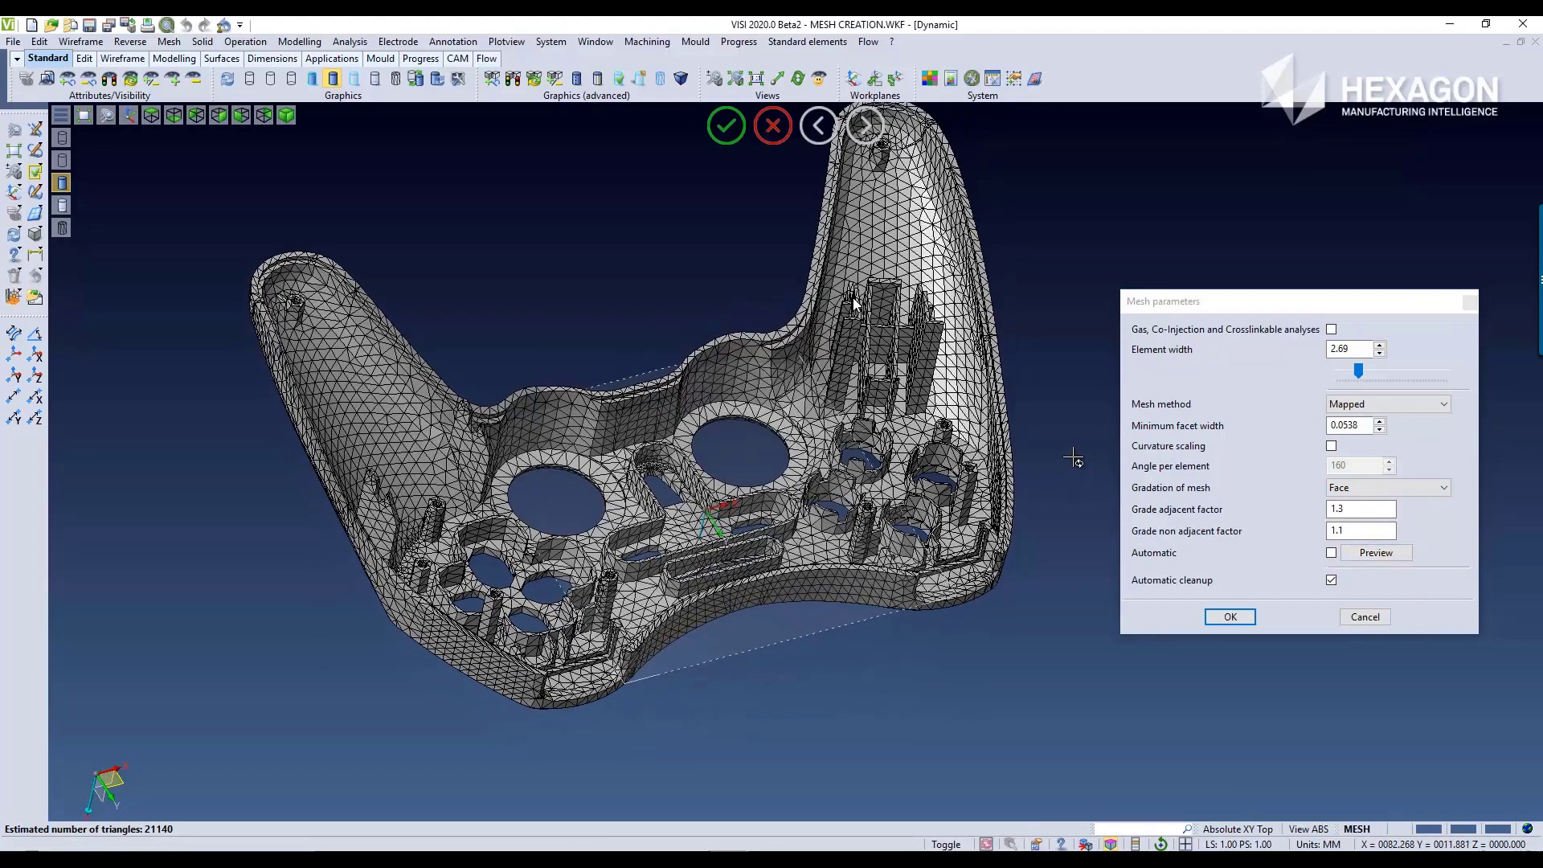
Step: Set the gradation of mesh to Proximity grading, preview the mesh, and inspect its variable element sizes on both sides of the shell
click(1396, 489)
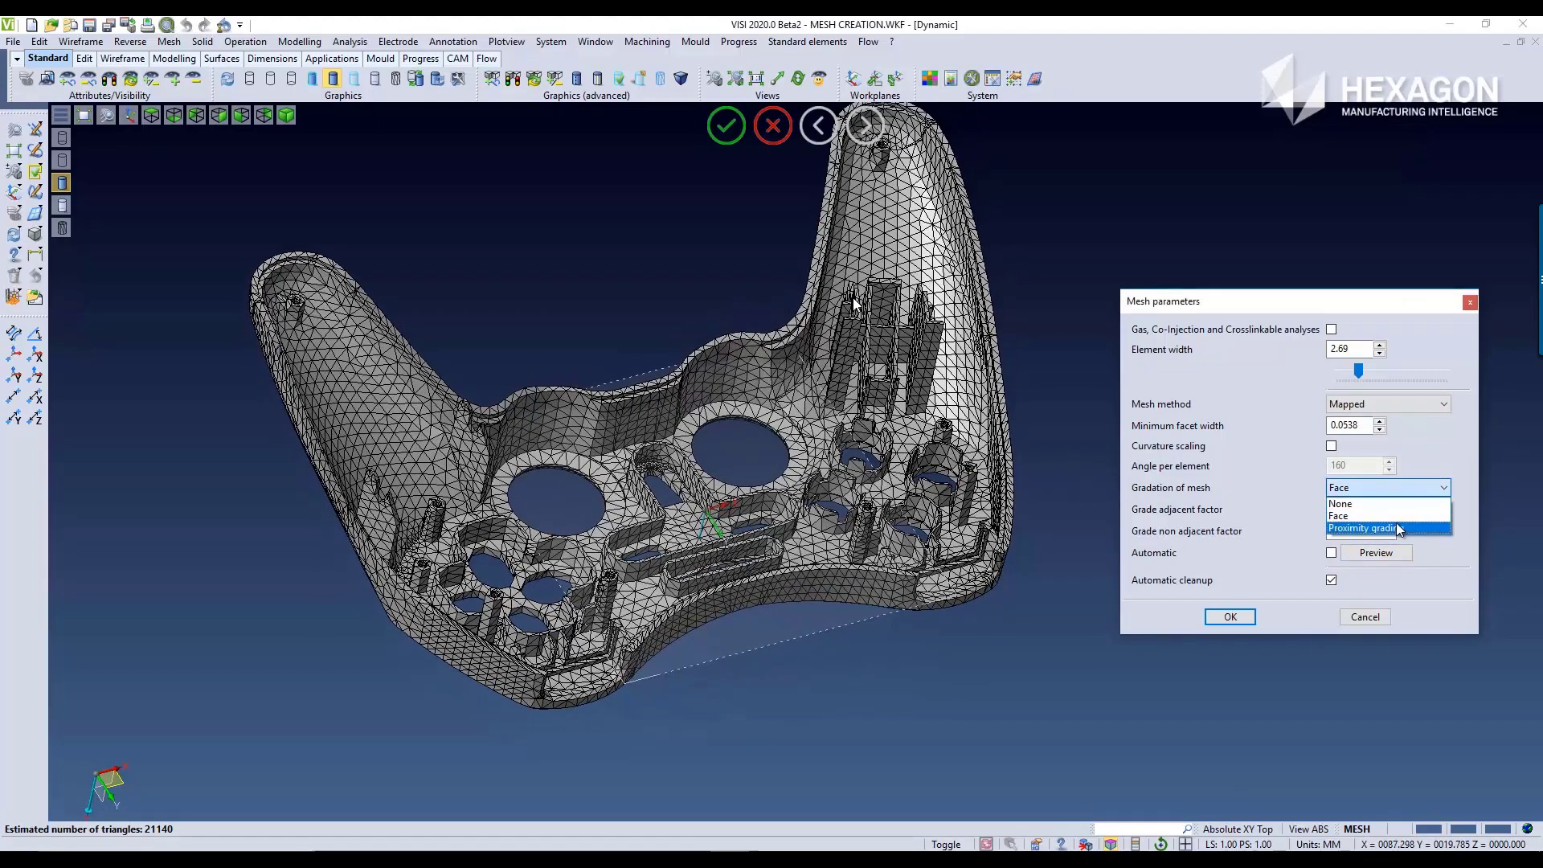
click(1396, 524)
click(1385, 551)
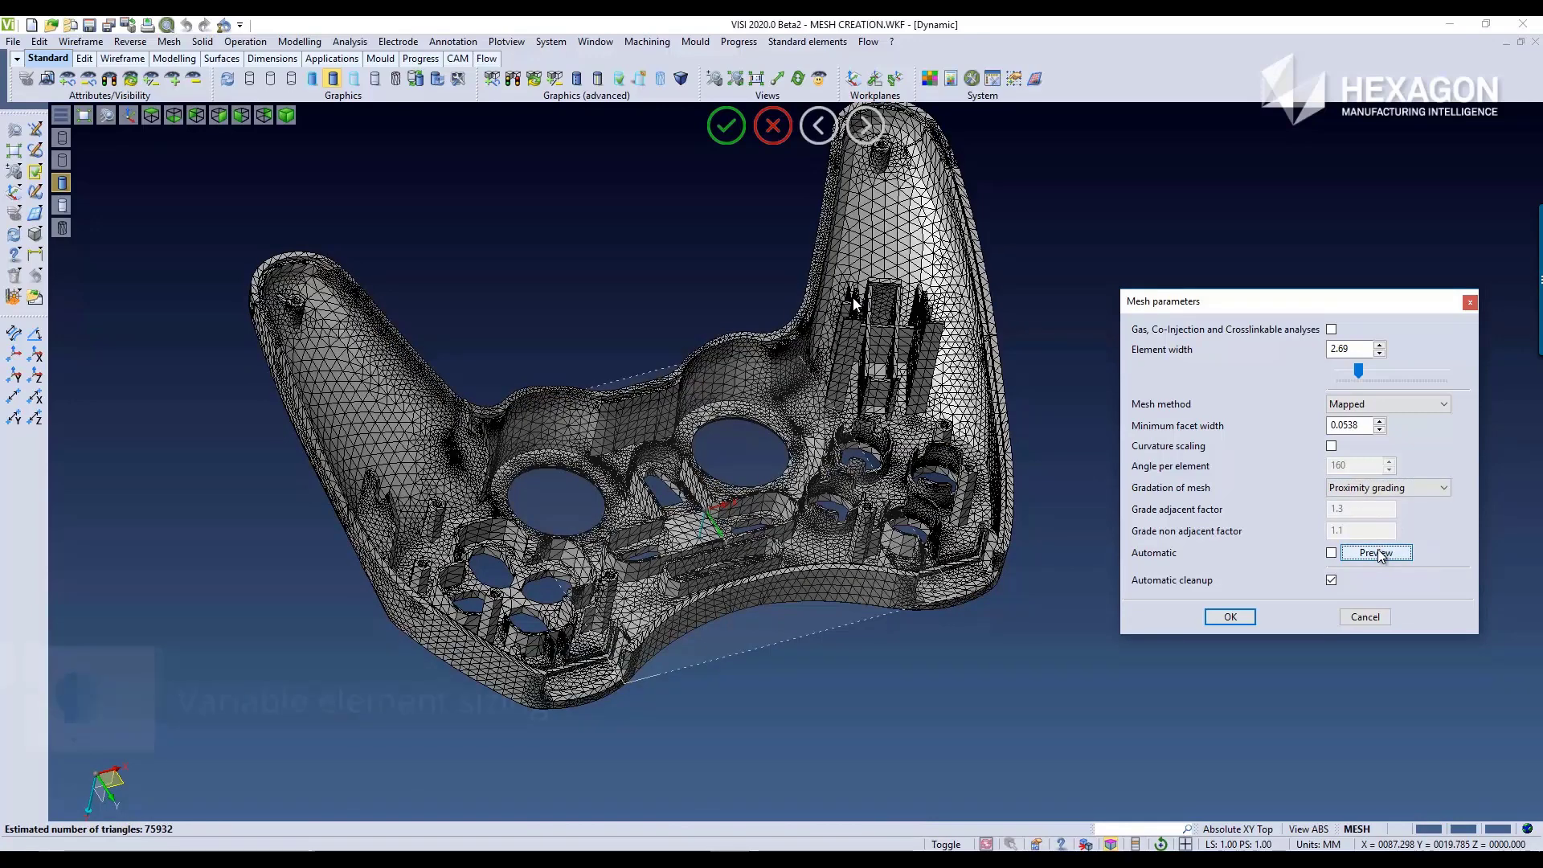
middle_drag(764, 443, 726, 671)
scroll(493, 335, up, 2)
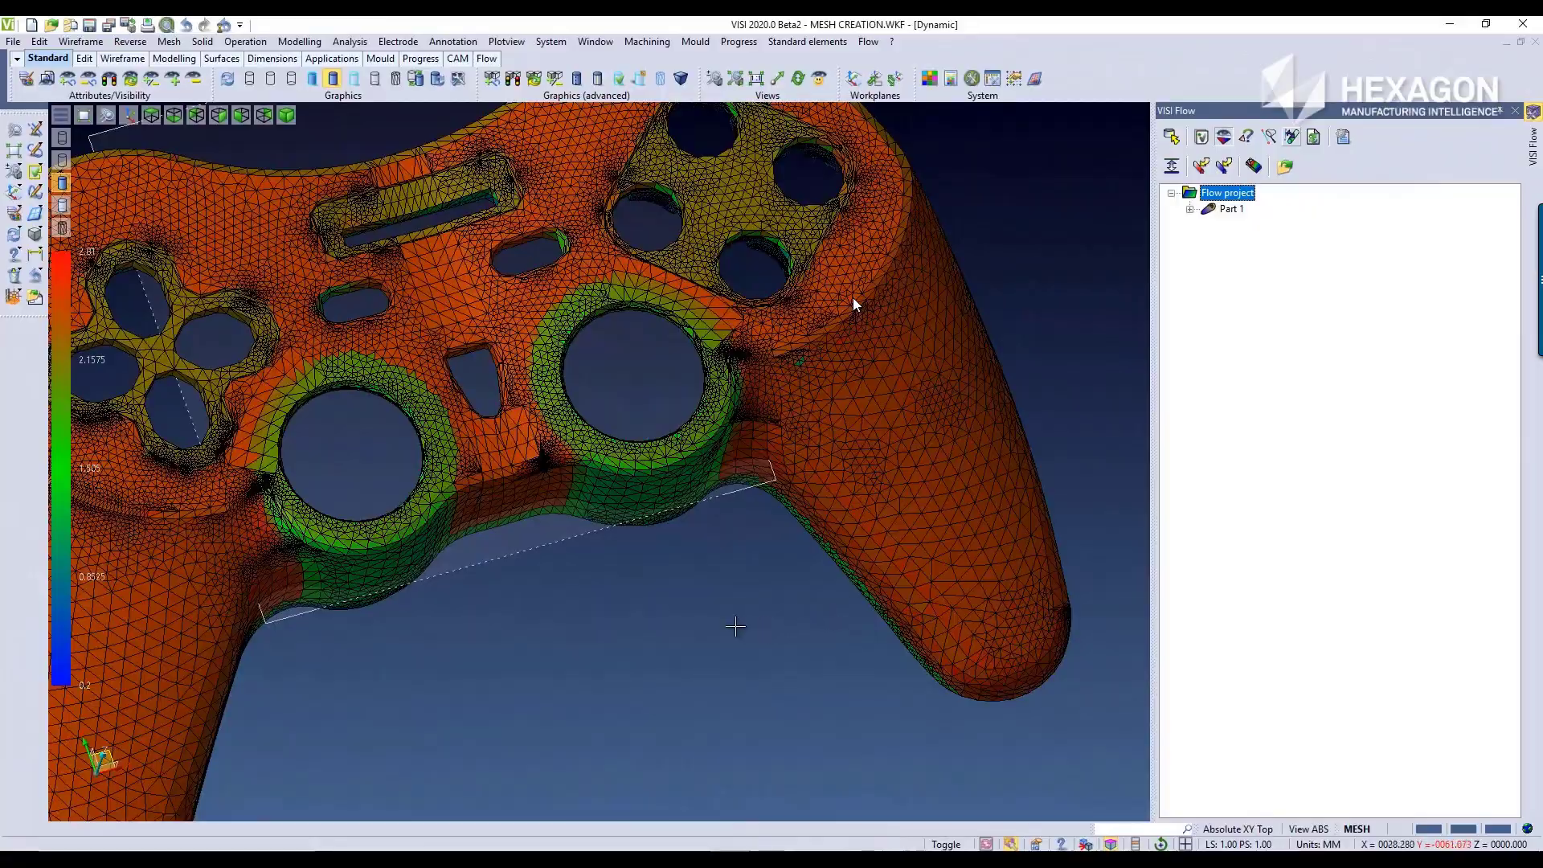
scroll(724, 618, down, 2)
middle_drag(680, 603, 476, 697)
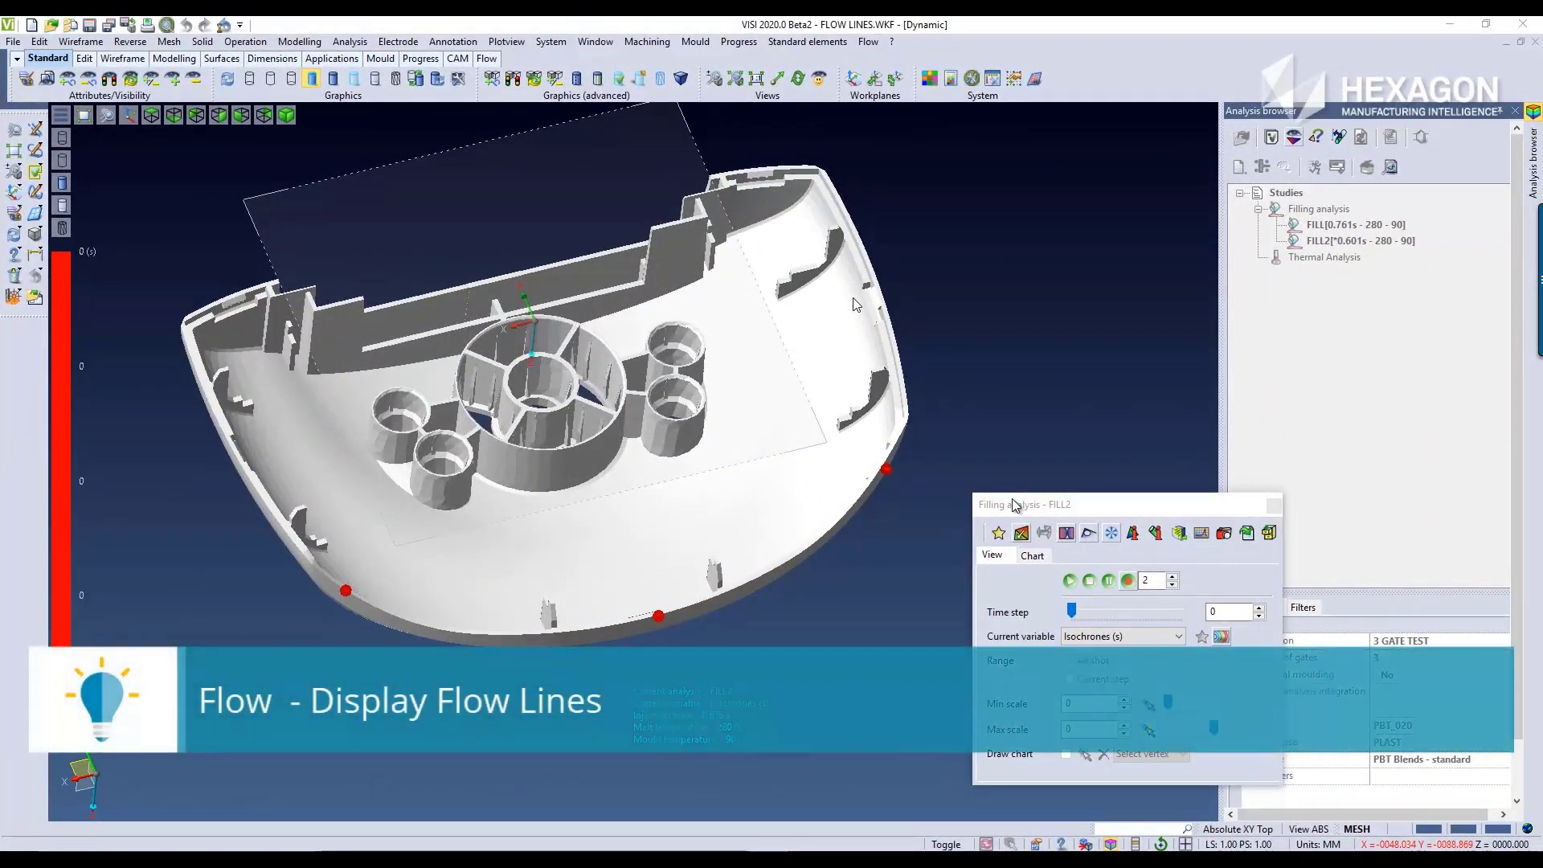
Step: Play the isochrones animation of the FILL2 filling analysis, stop it, and adjust the time step to examine the flow lines
click(1073, 582)
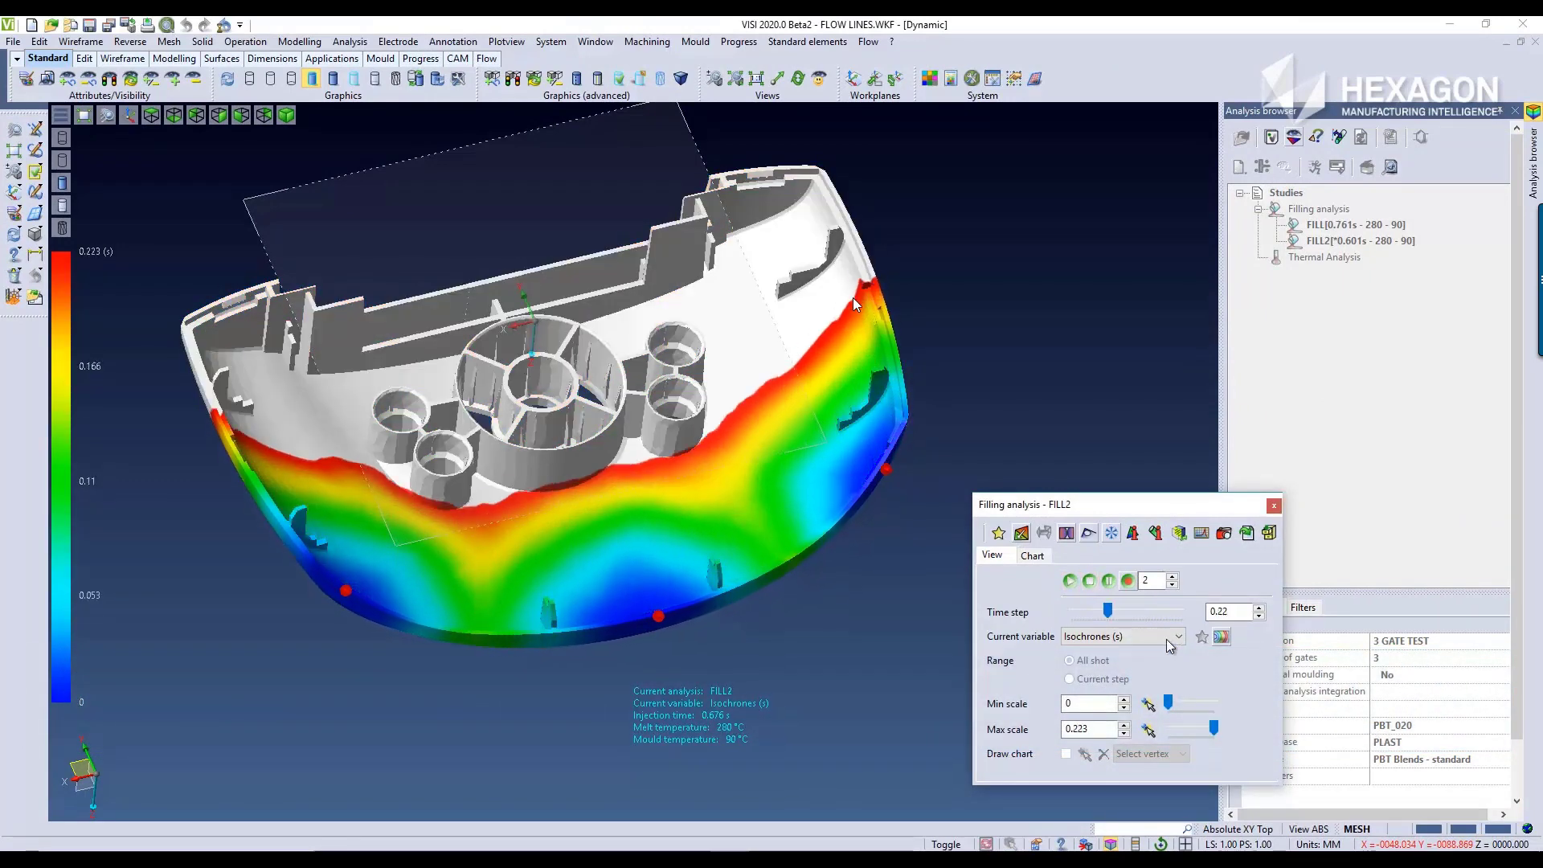
click(1091, 581)
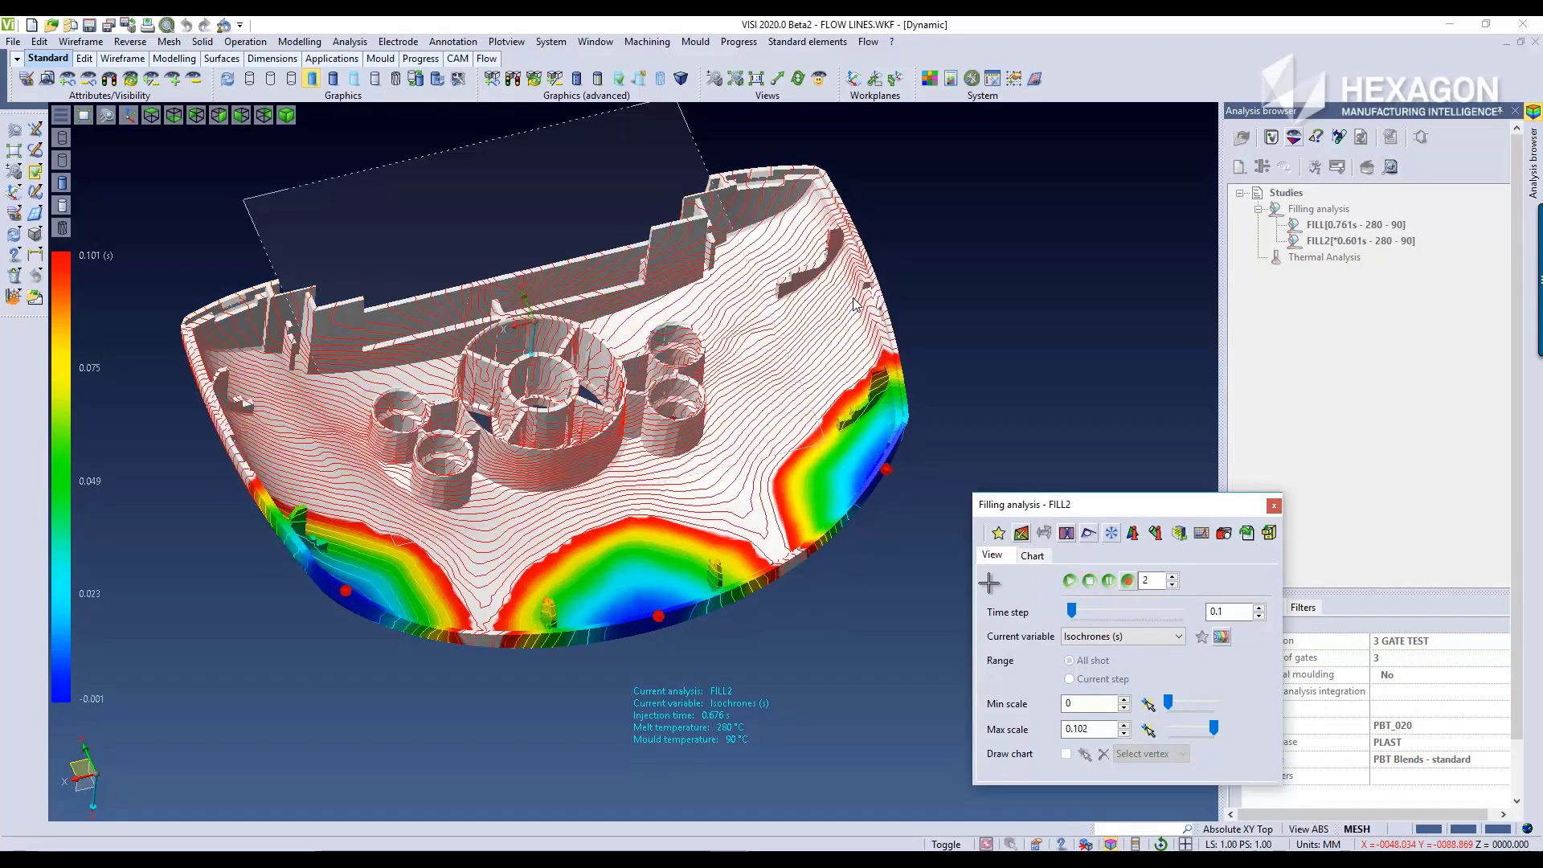
click(1068, 611)
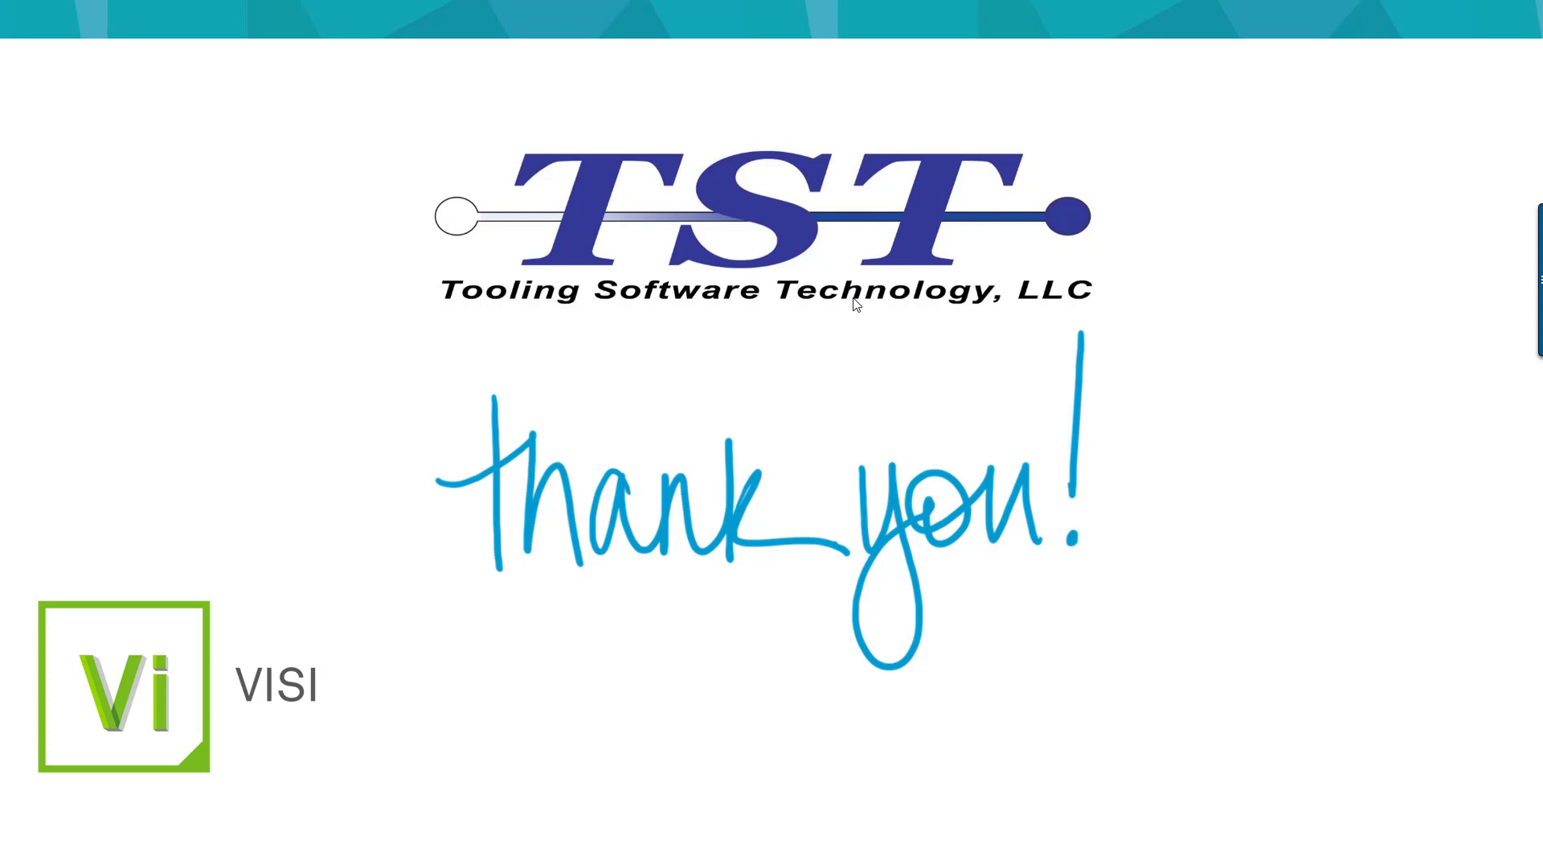
click(857, 303)
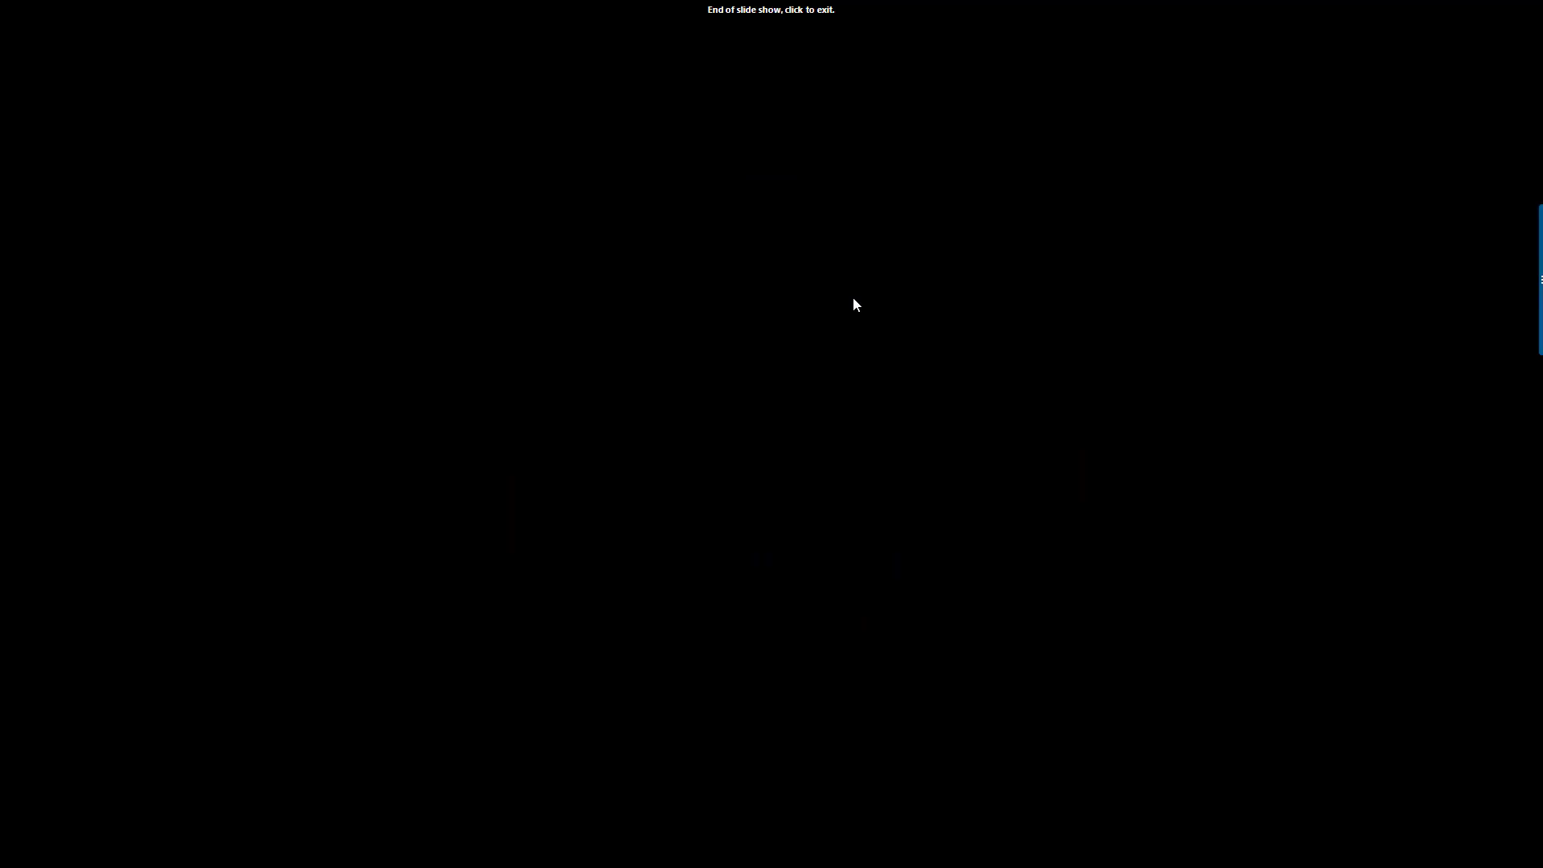